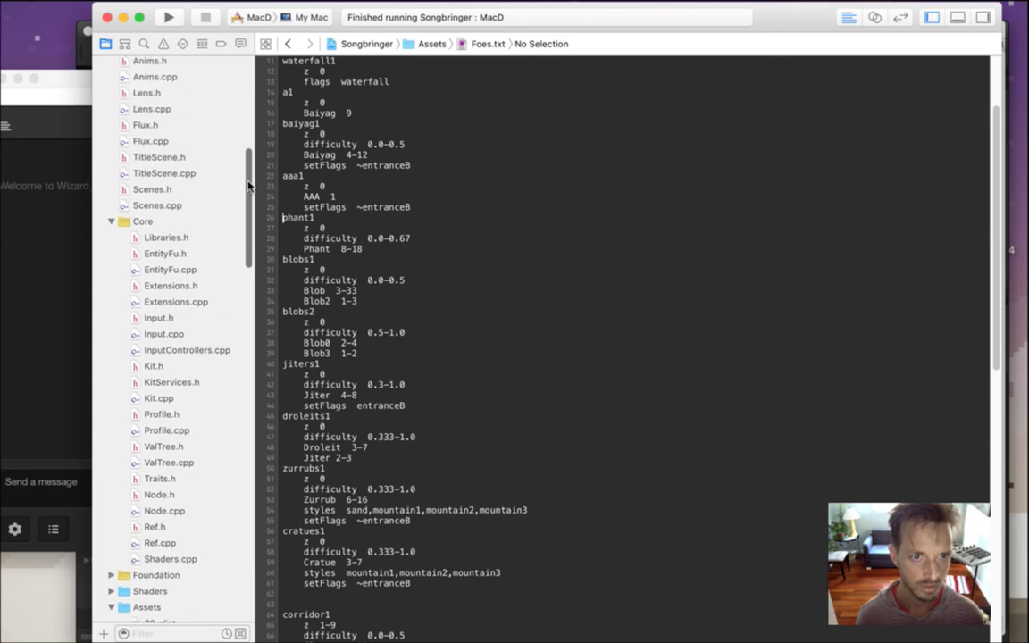
In Foes.txt, change the foe entry of group a1 to AAA 2
scroll(230, 348, up, 10)
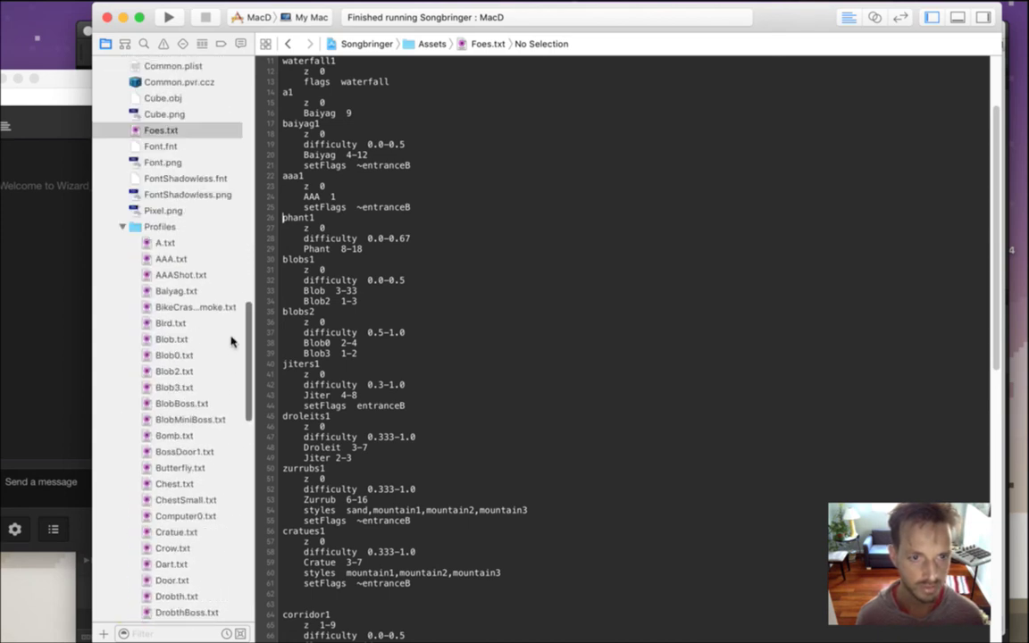
click(188, 227)
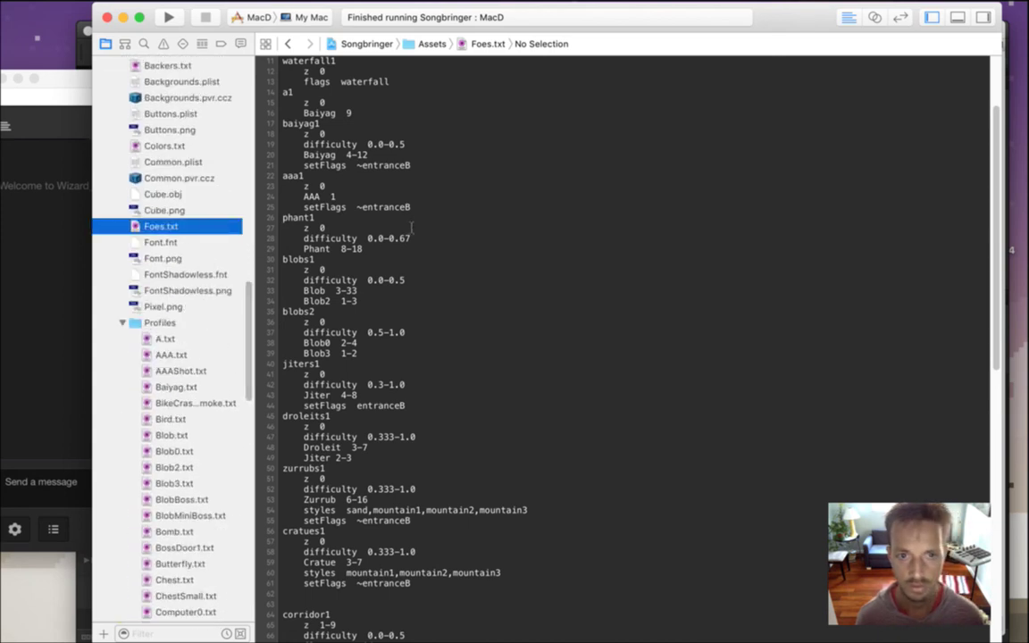
click(423, 103)
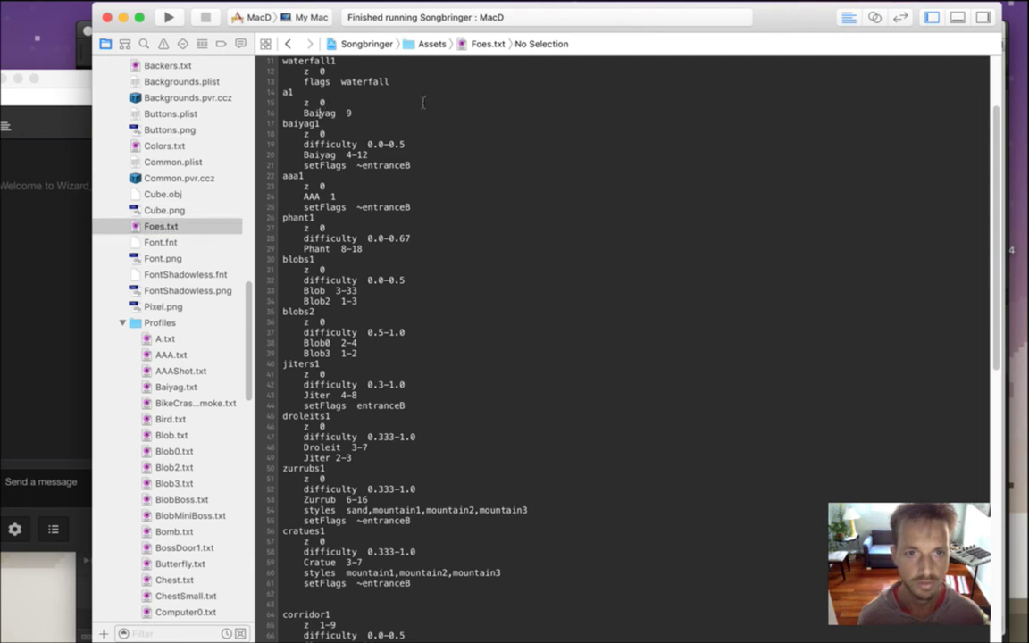
key(Delete)
key(Delete)
key(Delete)
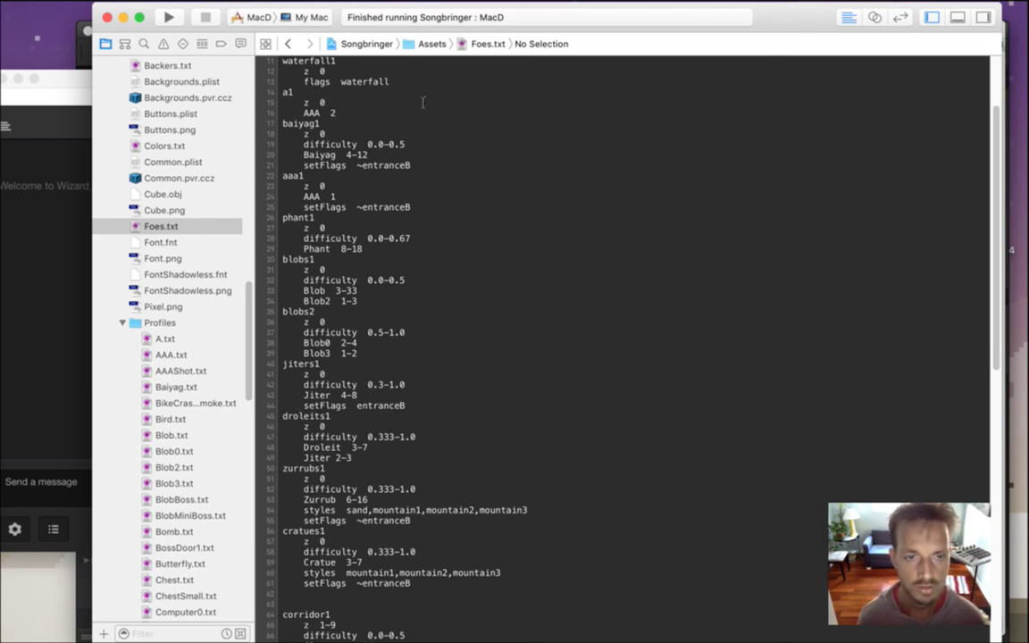
Set the position p in Saves.txt to 12,4,0 and run the game
drag(245, 305, 242, 108)
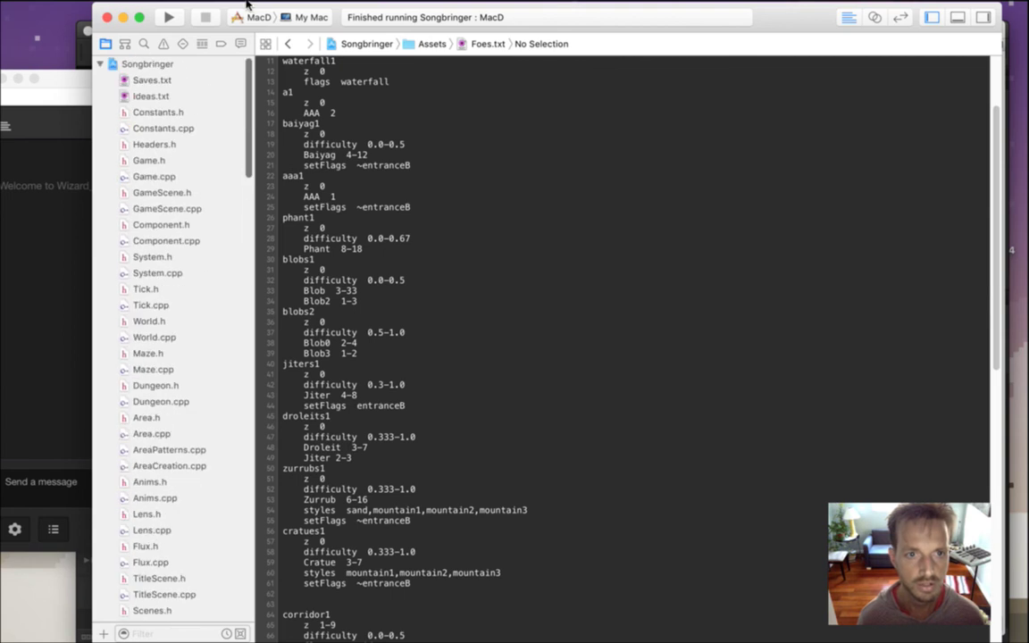
click(160, 78)
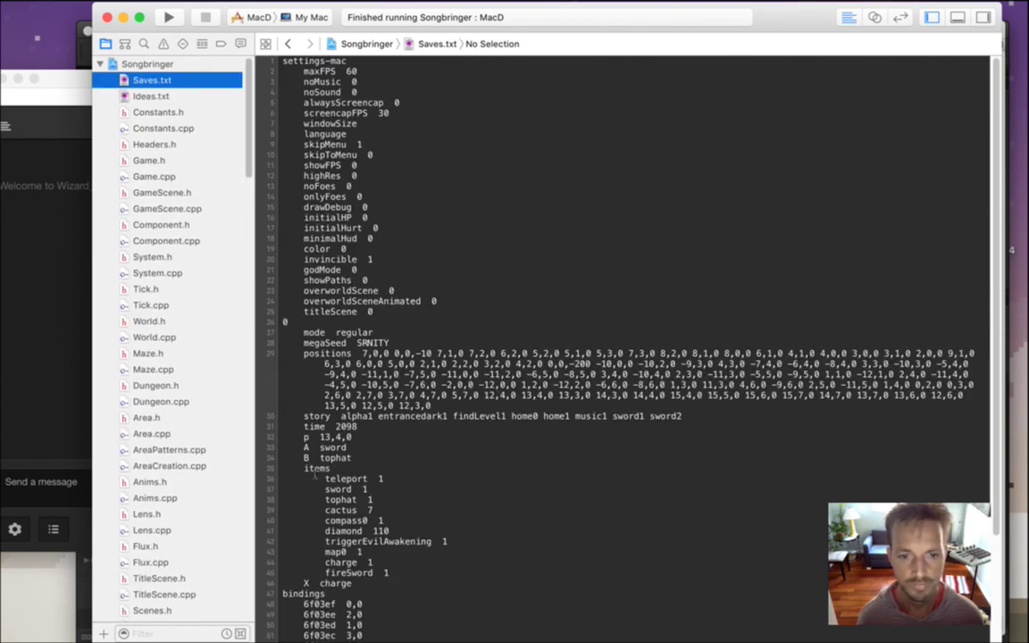
click(325, 436)
key(super+r)
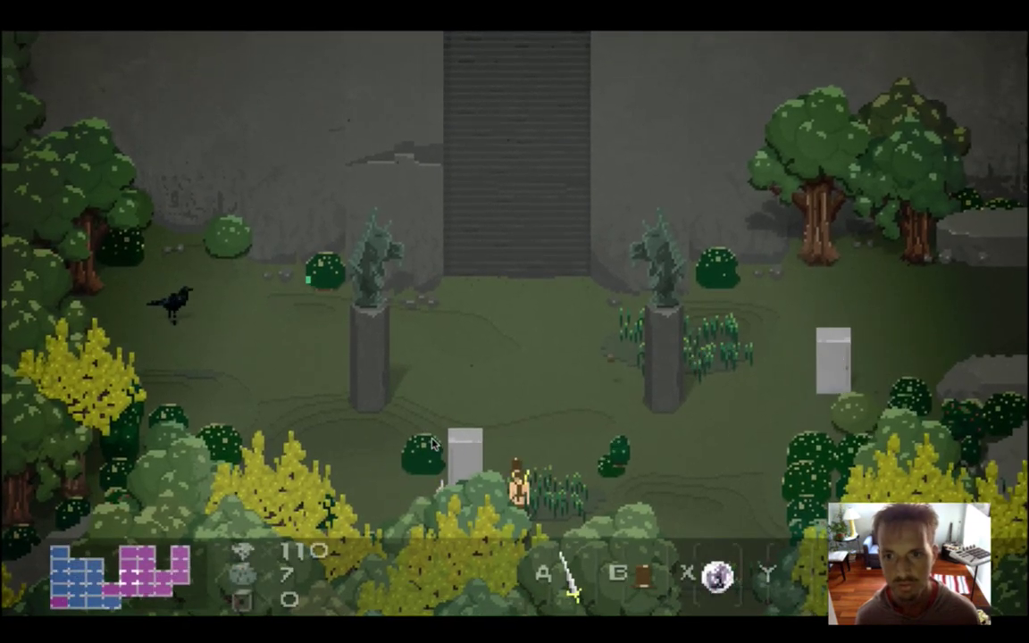
Quit the game and read the message in the Twitch chat
key(super+q)
click(67, 297)
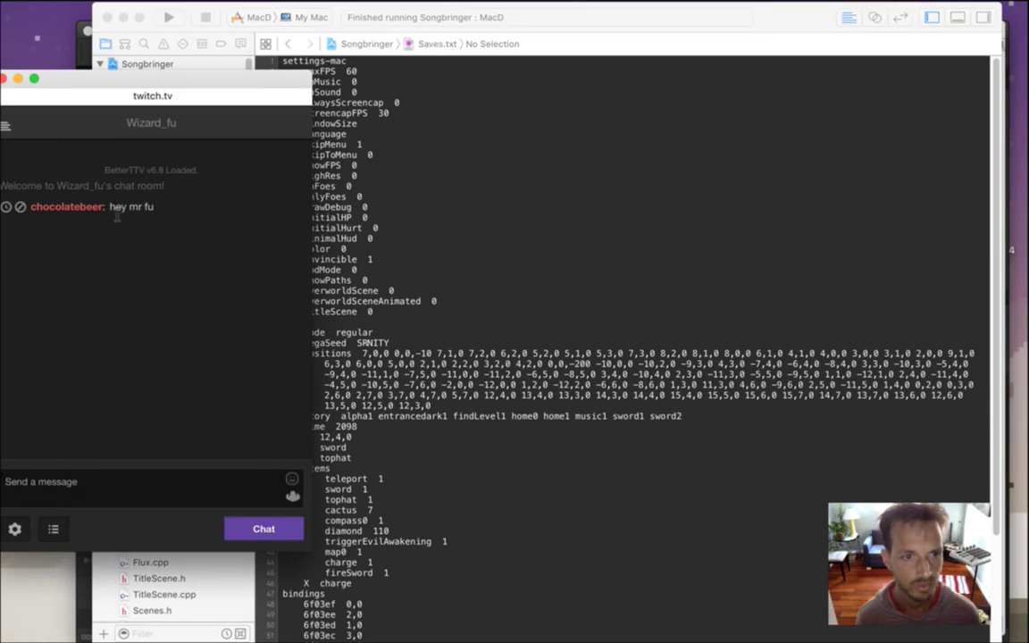
drag(112, 211, 185, 217)
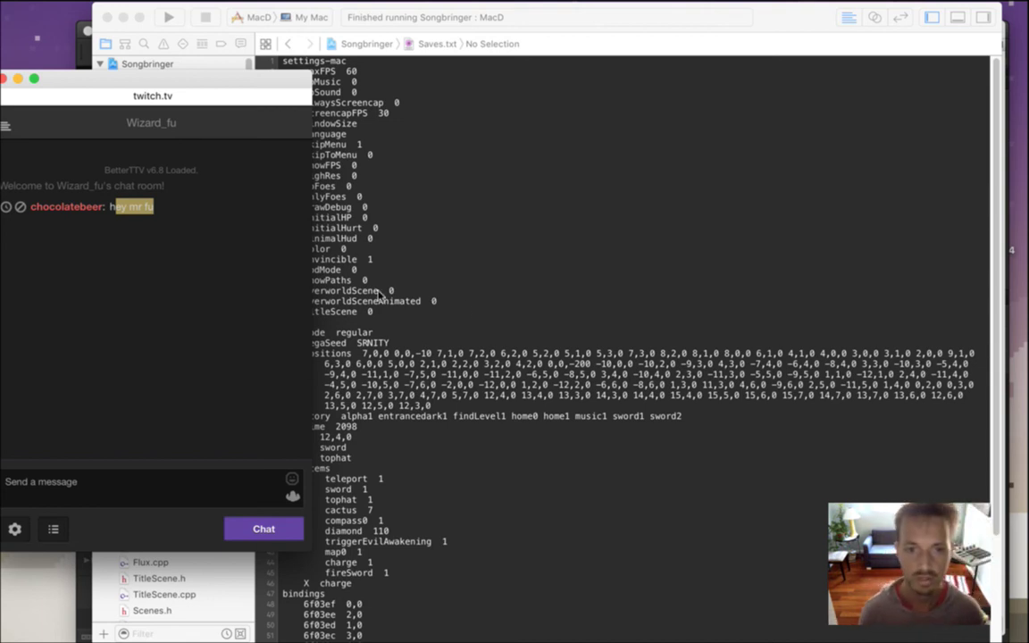
Switch to Photoshop and create a new 24 × 32 pixel RGB document at 72 pixels/inch with transparent background contents
key(super+Tab)
click(807, 337)
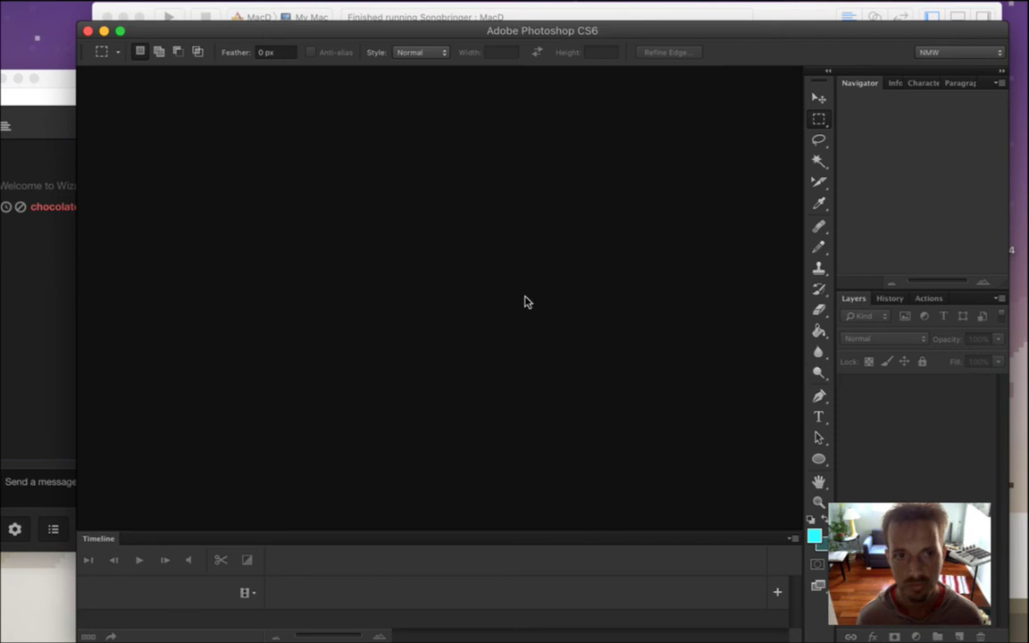
mouse_move(165, 6)
click(126, 9)
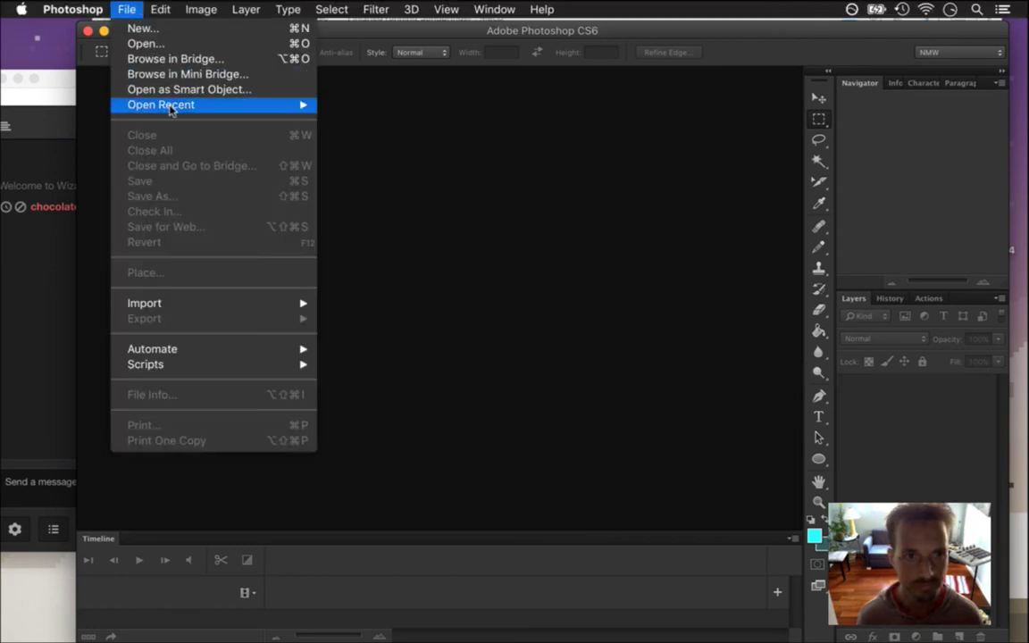
click(160, 30)
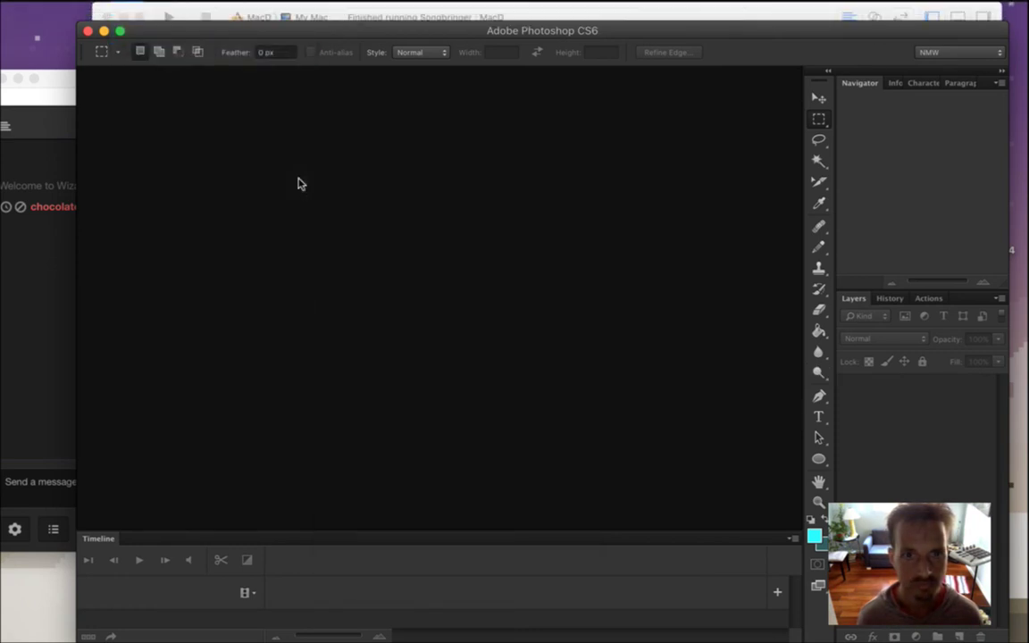
click(689, 165)
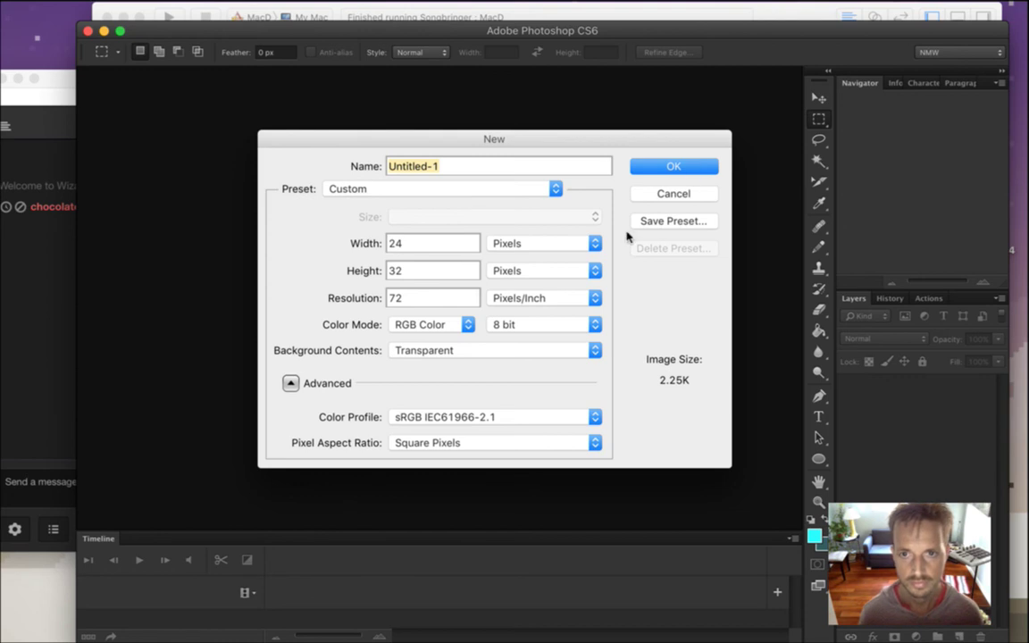
drag(436, 304, 501, 312)
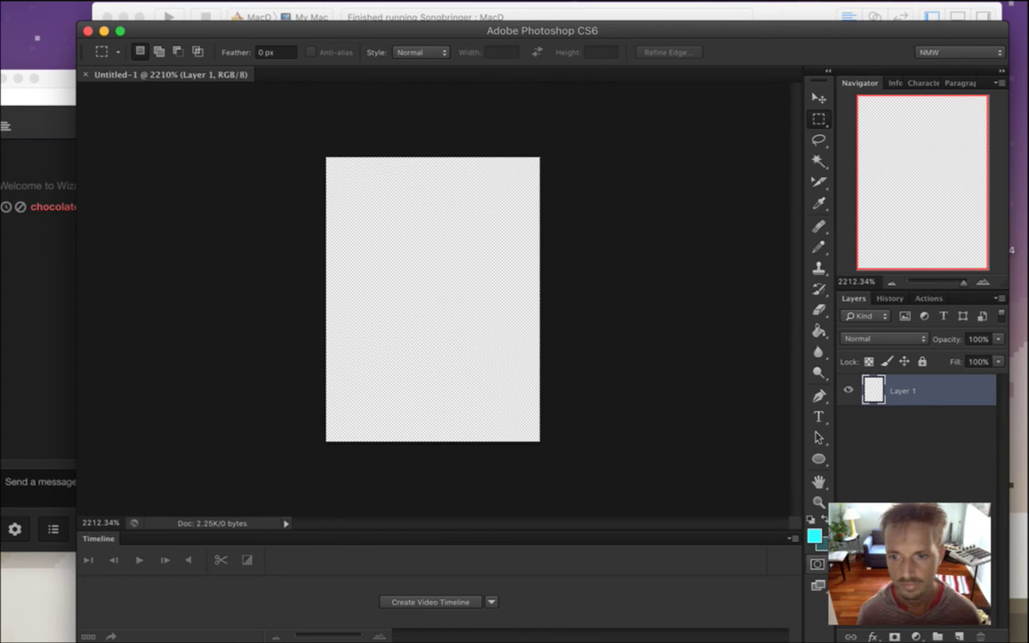
Set the foreground colour to a desaturated mid grey at 49% brightness and fill Layer 1 with it
click(814, 536)
click(812, 357)
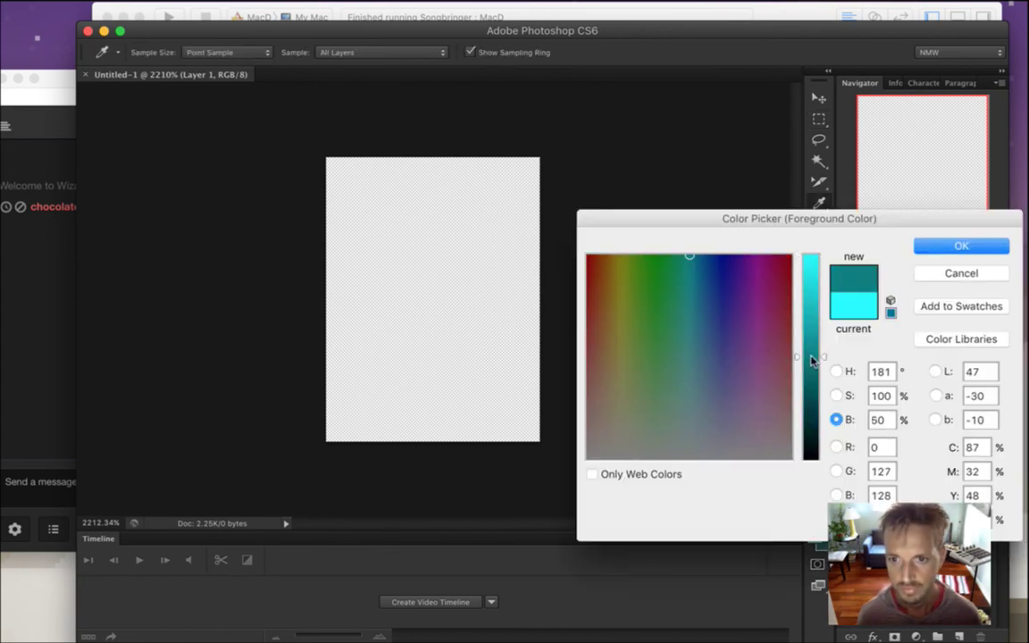
click(811, 360)
click(836, 396)
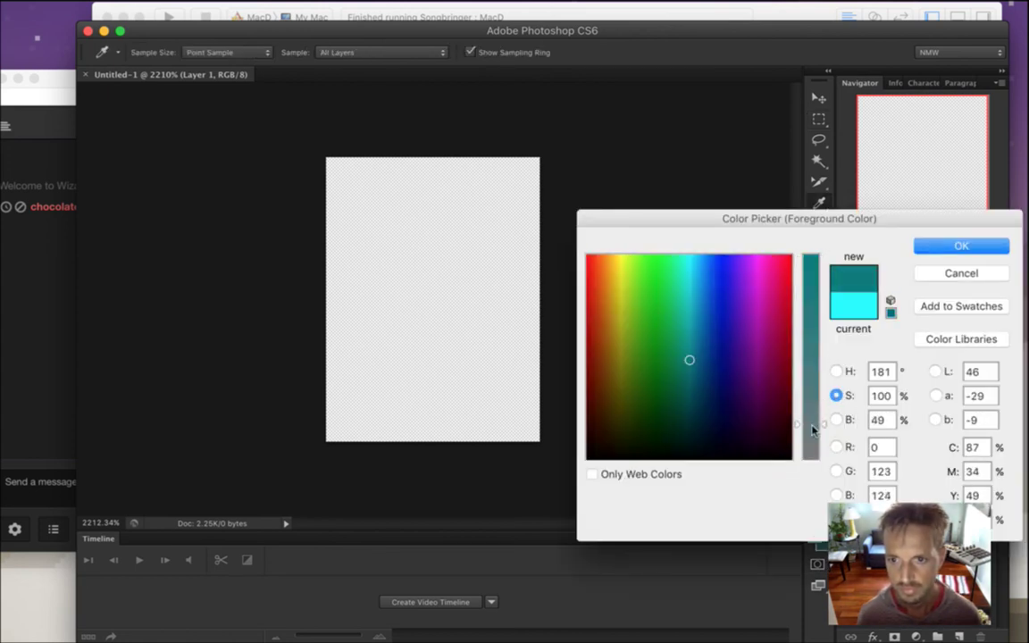
click(812, 456)
click(955, 251)
click(524, 357)
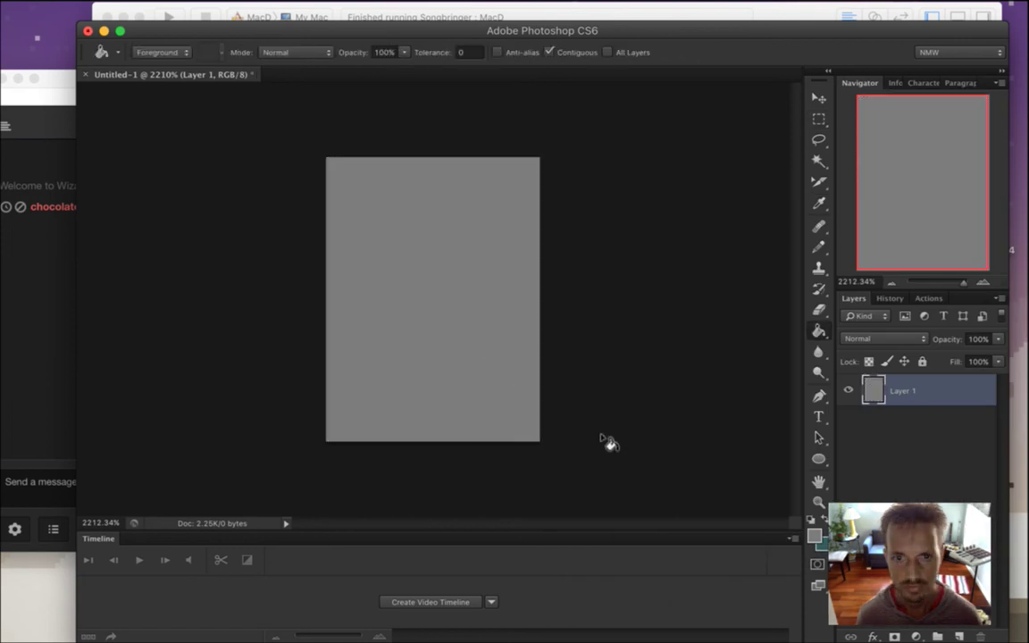
Add a new empty layer above the grey layer and save the document in Photoshop format
click(957, 635)
key(z)
click(442, 391)
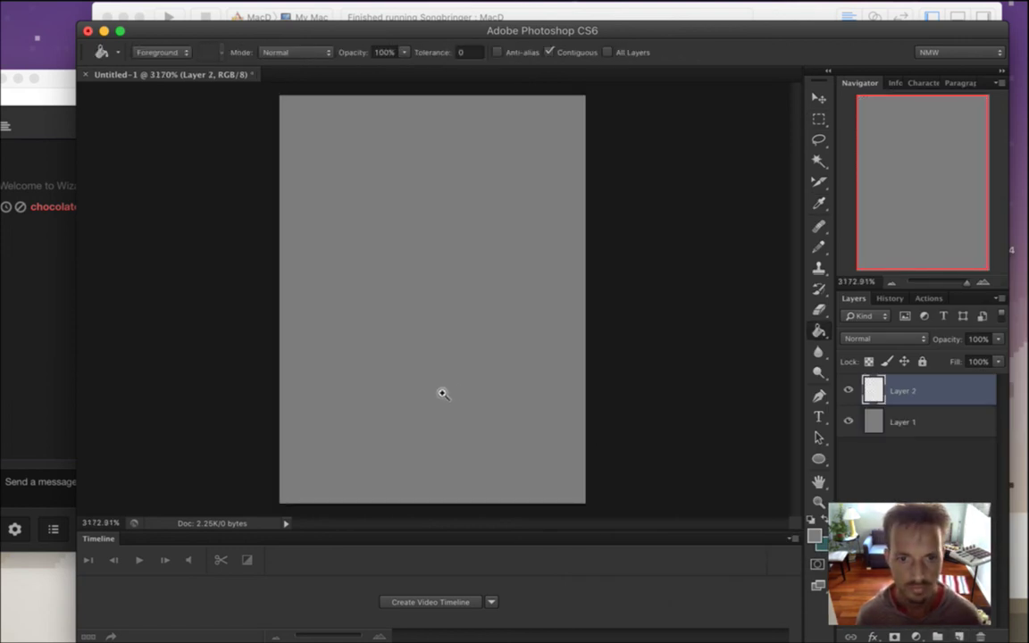
key(super+s)
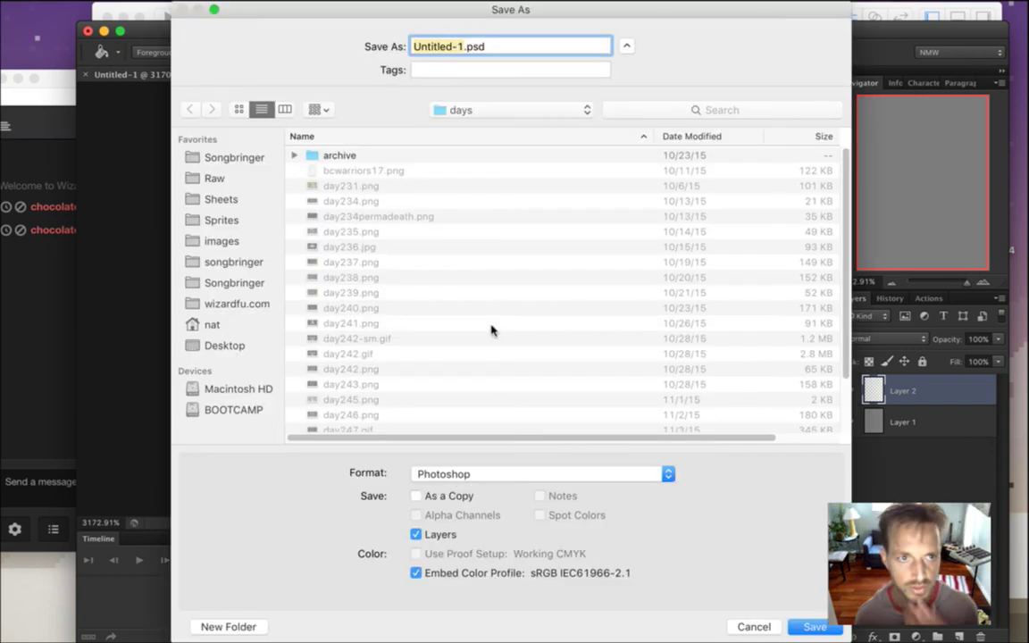
click(790, 628)
Switch to the Twitch chat and read the newest messages
click(51, 333)
drag(113, 230, 155, 230)
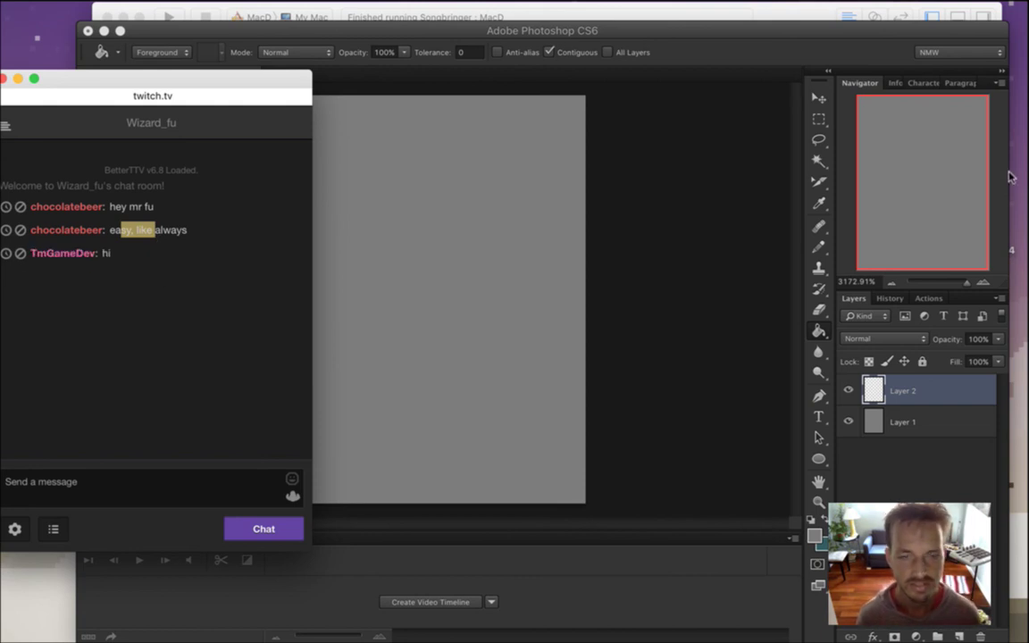
Search Google for "porcupine" in the web browser and show the image results
mouse_move(1018, 153)
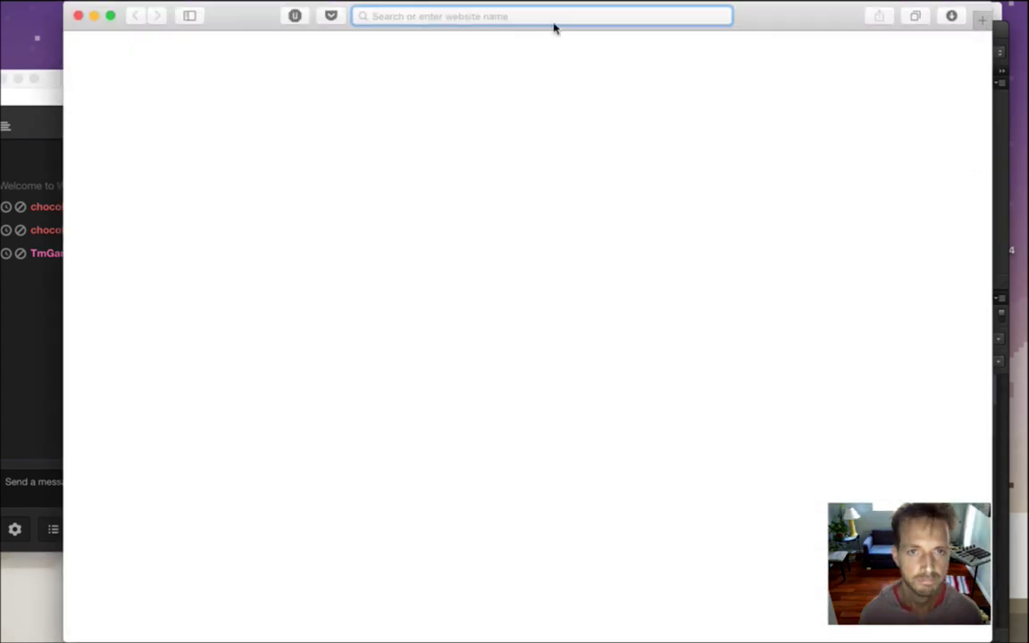
text(porcu)
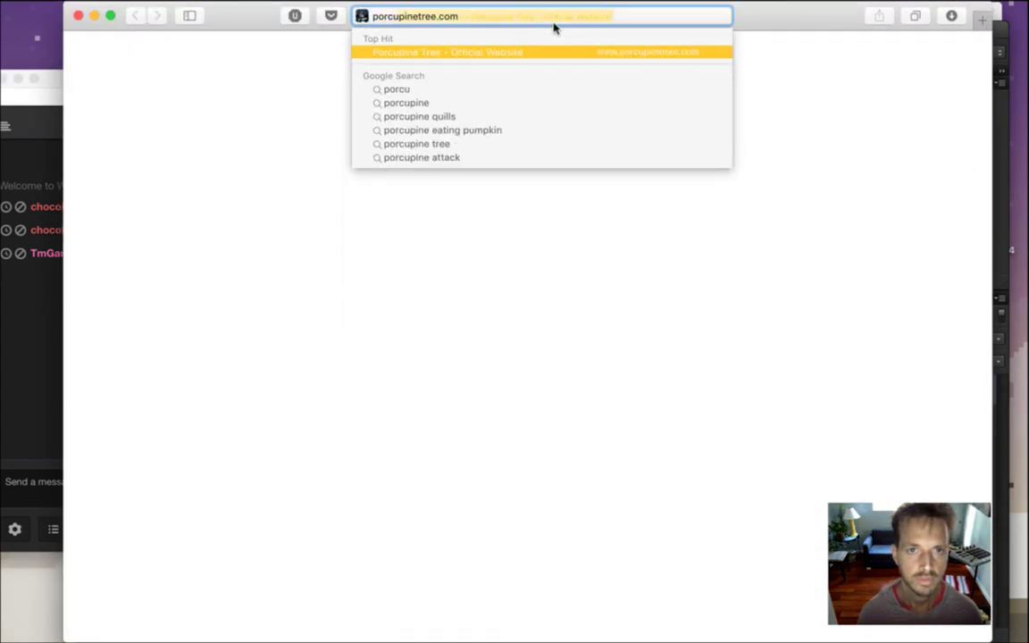
key(BackSpace)
key(Return)
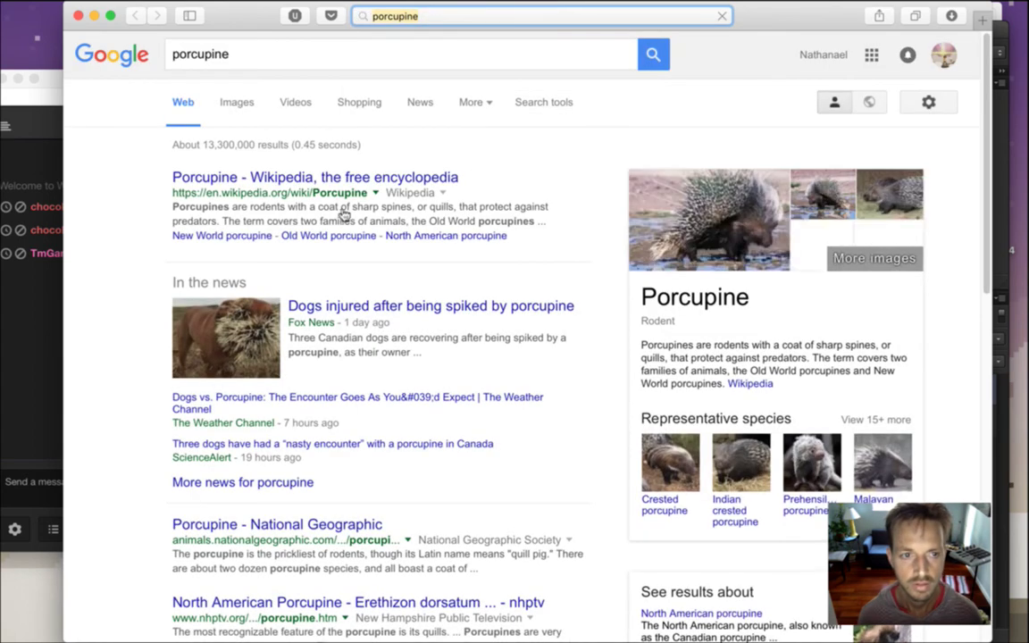
click(237, 105)
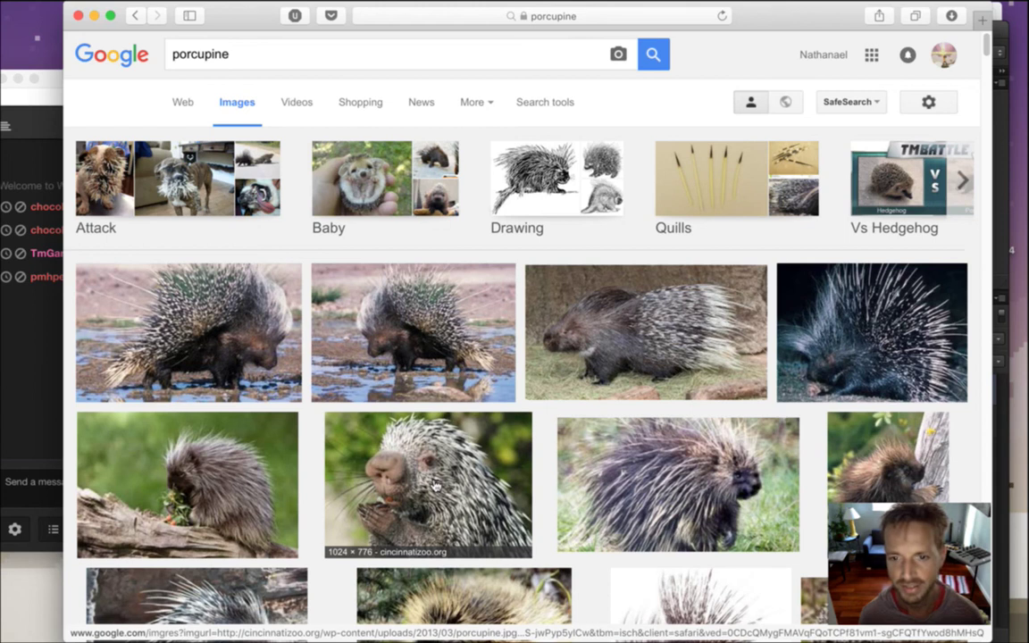
Read the incoming Twitch chat messages and return to the porcupine image results
click(46, 329)
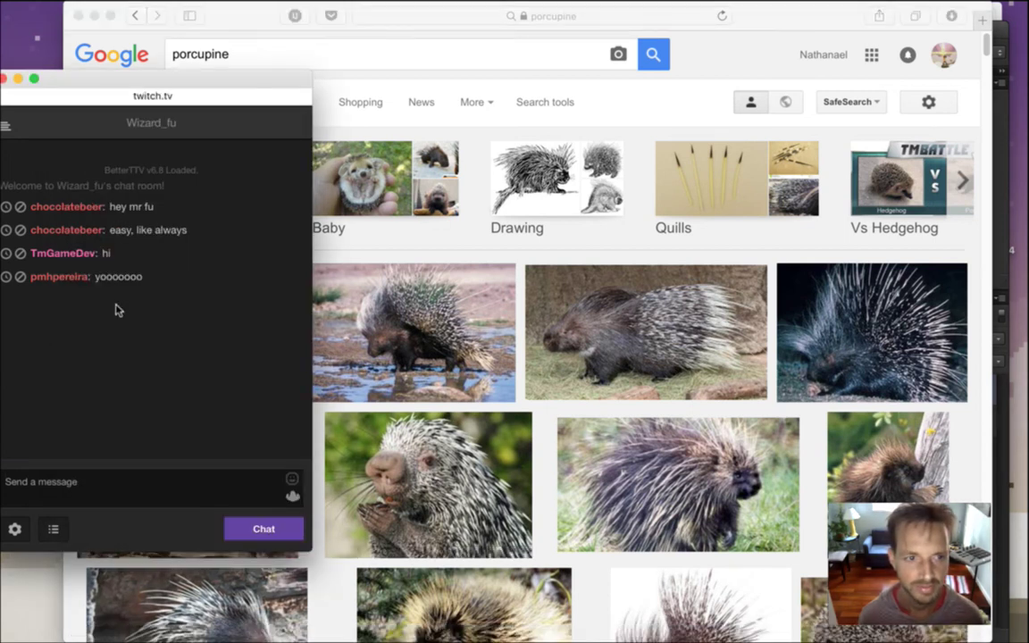
drag(98, 277, 137, 284)
click(143, 317)
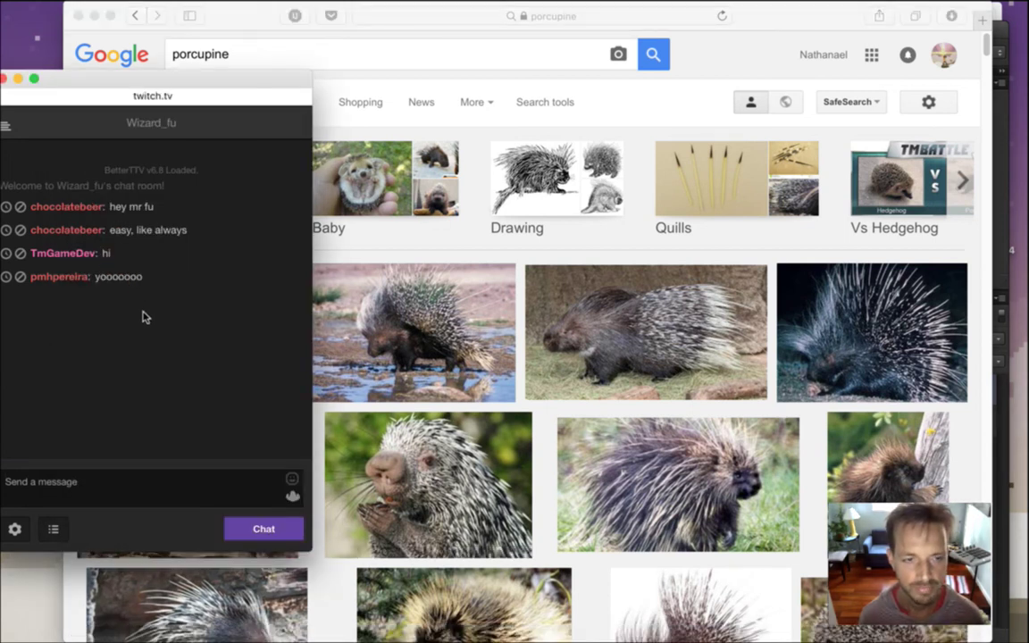
drag(99, 286, 133, 286)
click(140, 335)
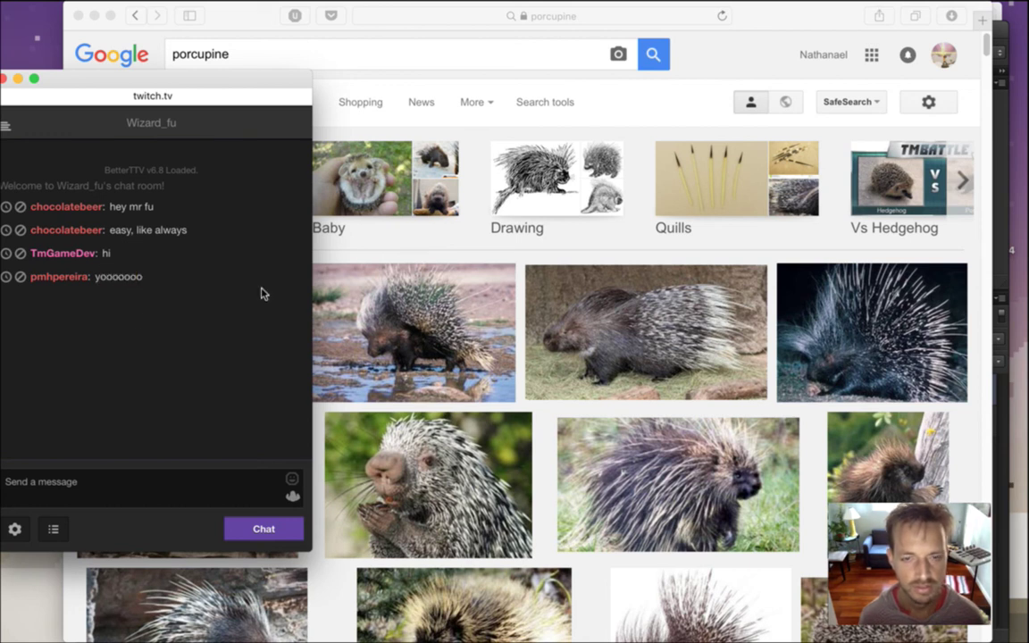
click(769, 27)
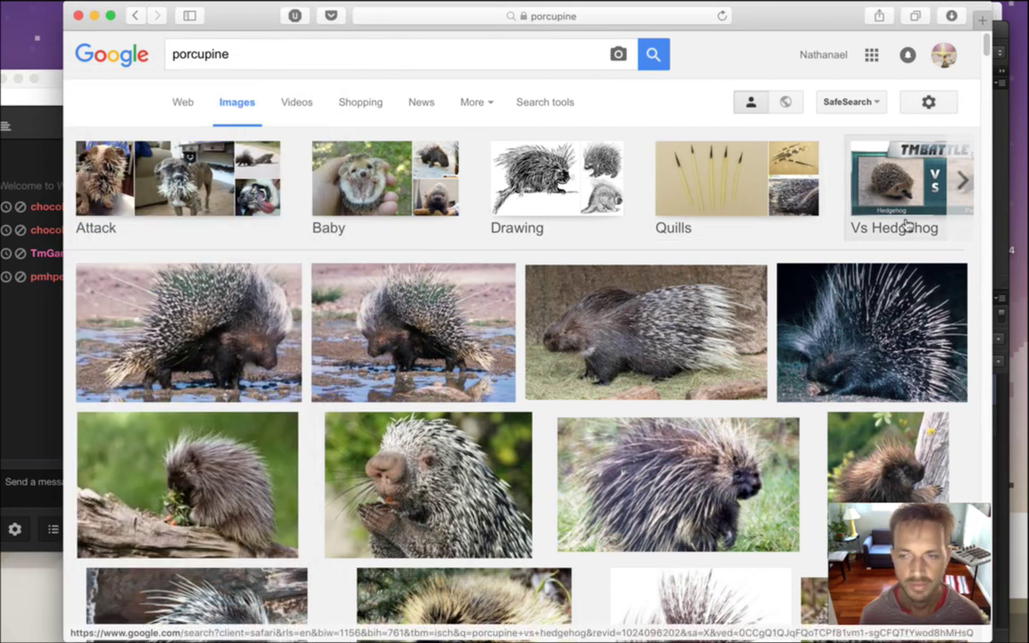
click(45, 359)
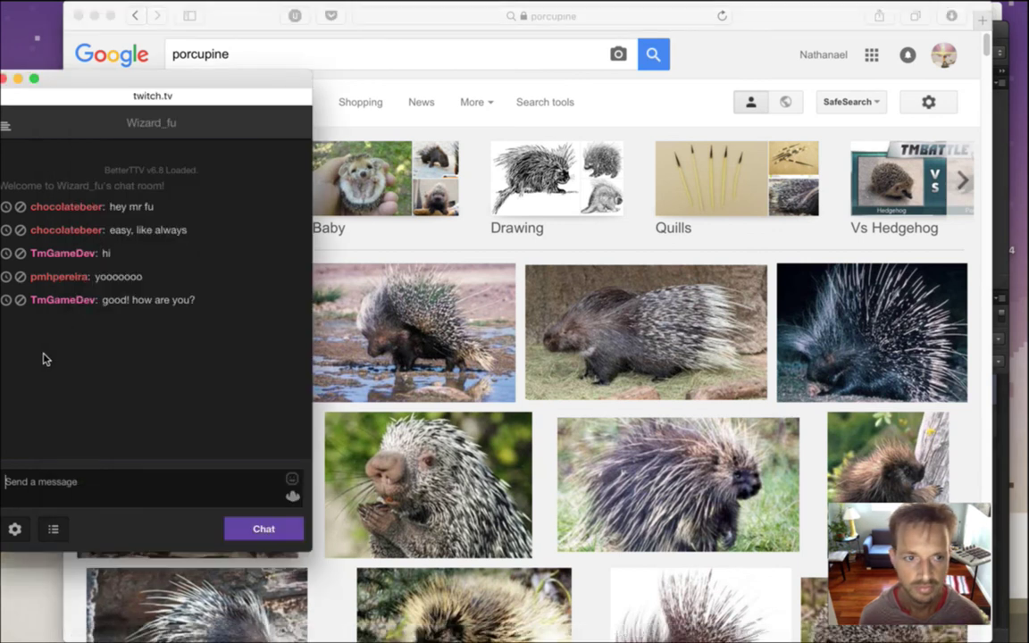
drag(107, 300, 298, 309)
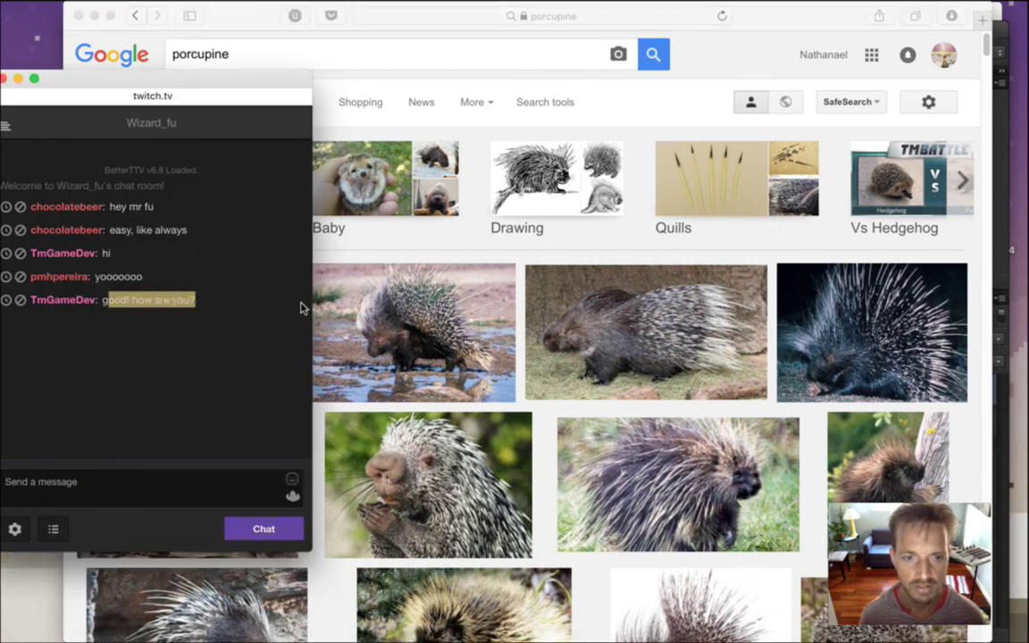
click(757, 16)
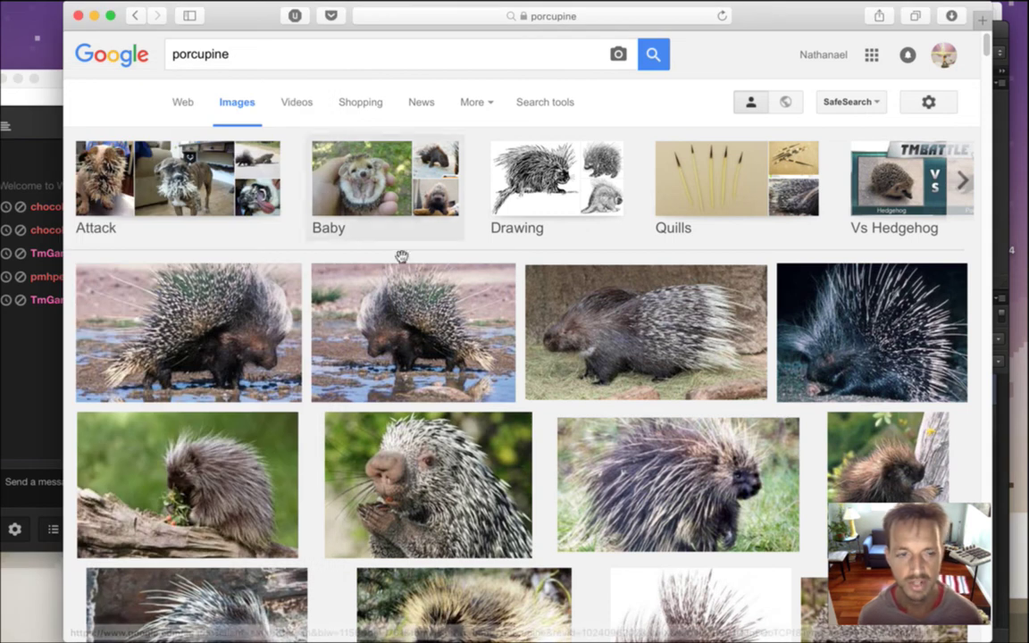
Switch to the Xcode project and check the Twitch chat for new messages
key(super+Tab)
key(super+Tab)
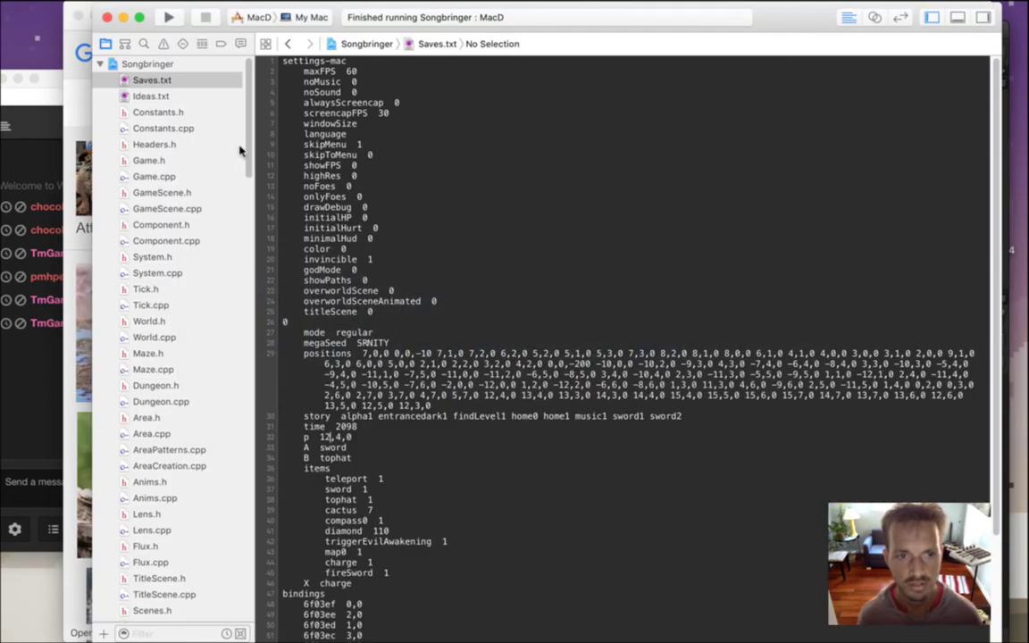
click(28, 361)
key(super+Tab)
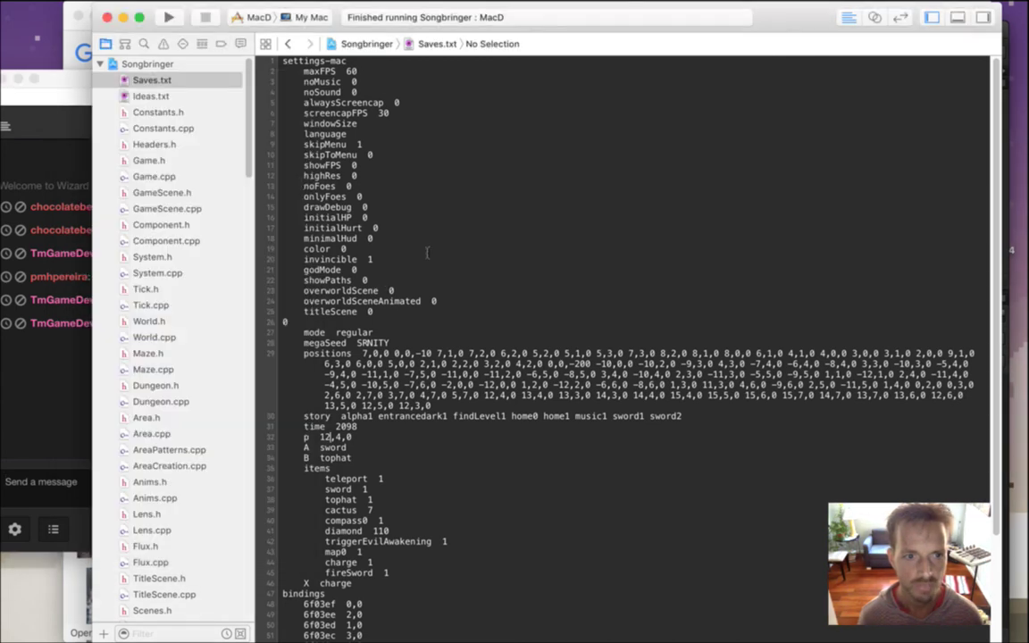
In the settings-mac section of Saves.txt, set godMode to 1
click(185, 81)
click(173, 96)
click(186, 82)
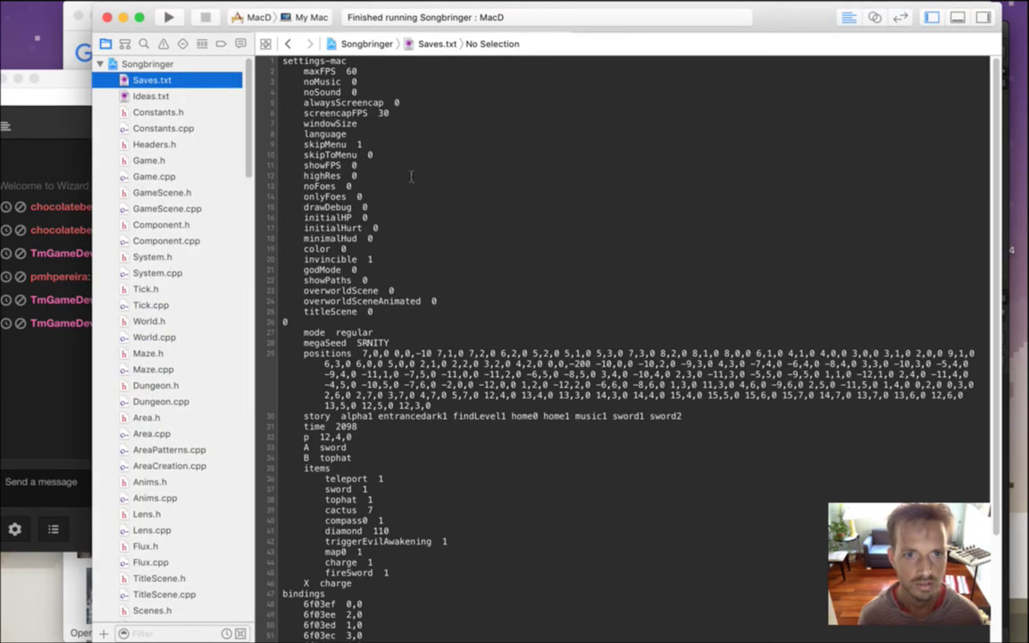
click(373, 279)
key(Up)
key(BackSpace)
text(1)
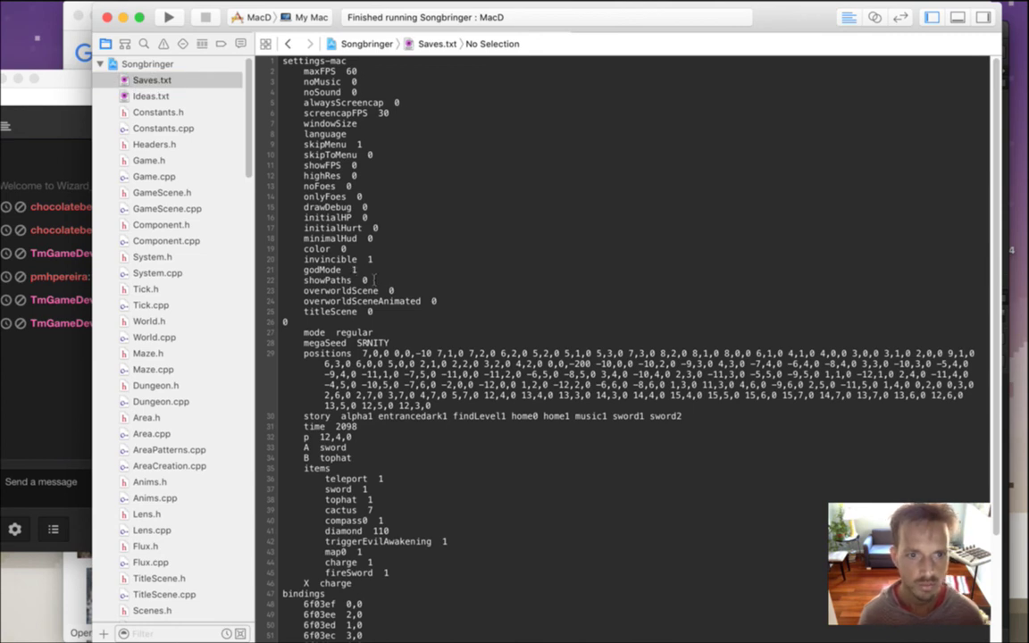
Run the Songbringer project on My Mac and read the newest Twitch chat message while it launches
key(super+r)
click(61, 400)
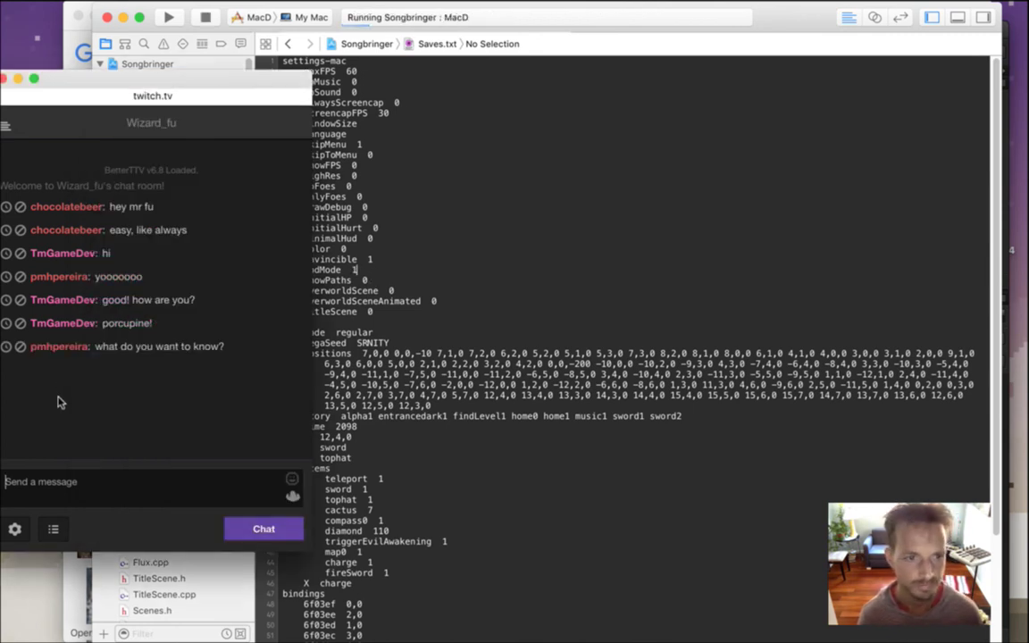
drag(117, 347, 207, 355)
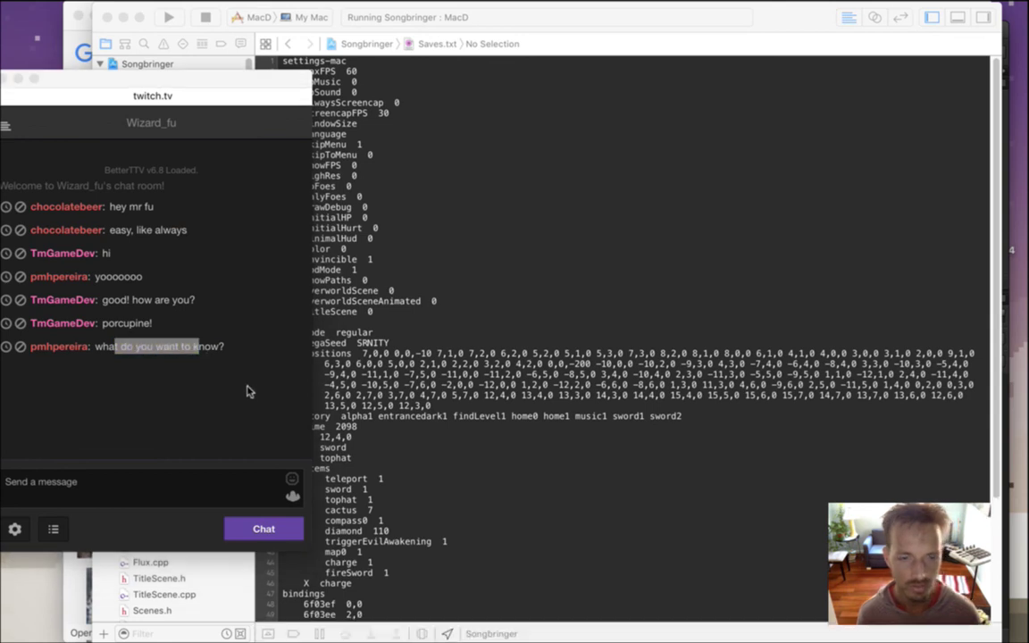
click(248, 391)
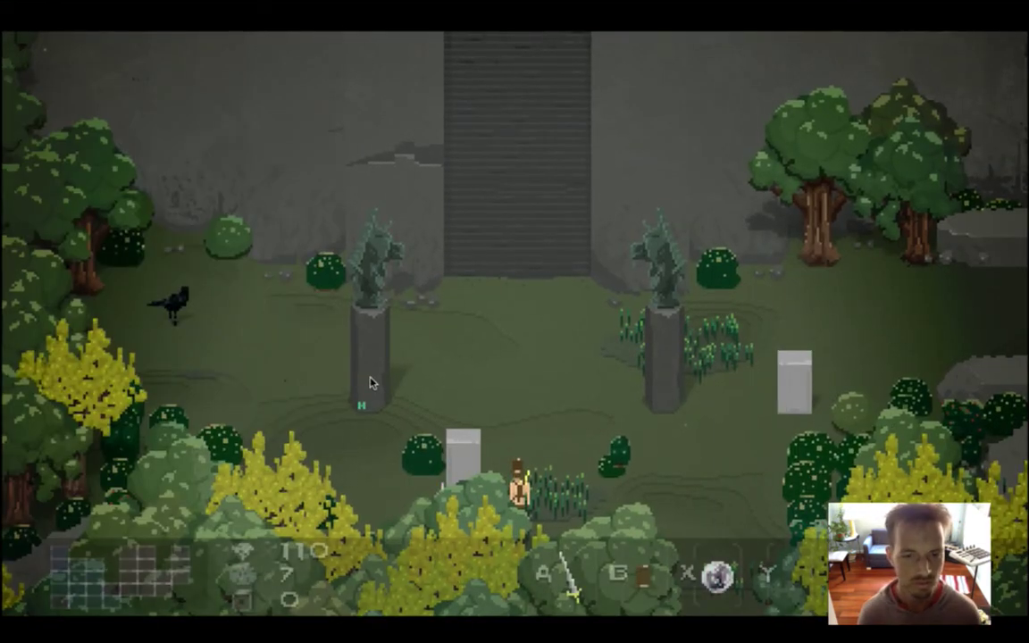
Playtest the build by walking the character through the forest and down the swamp path of the overworld
key(Right)
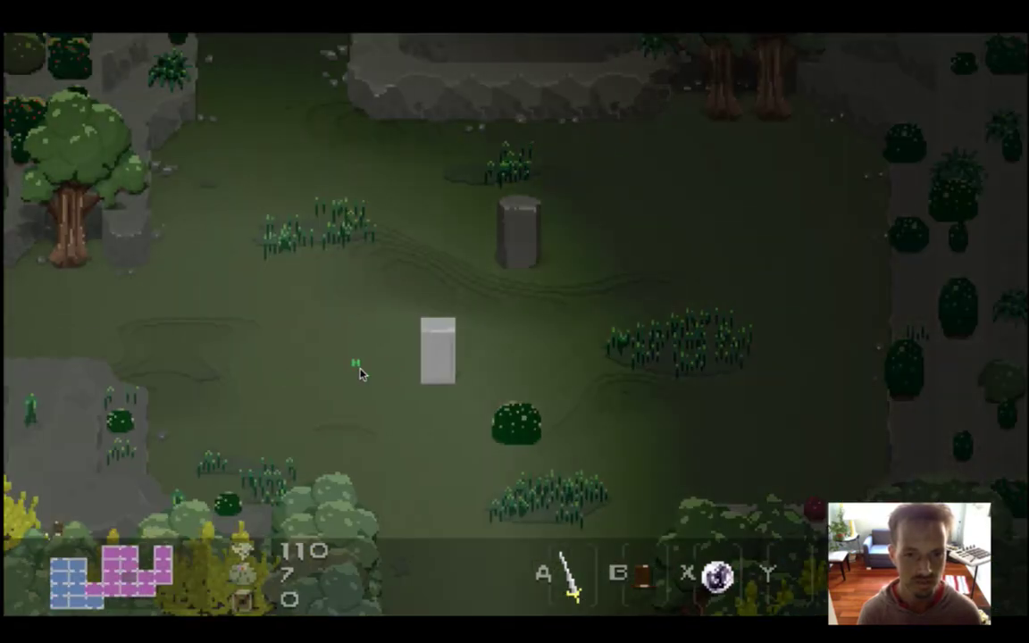
key(Down)
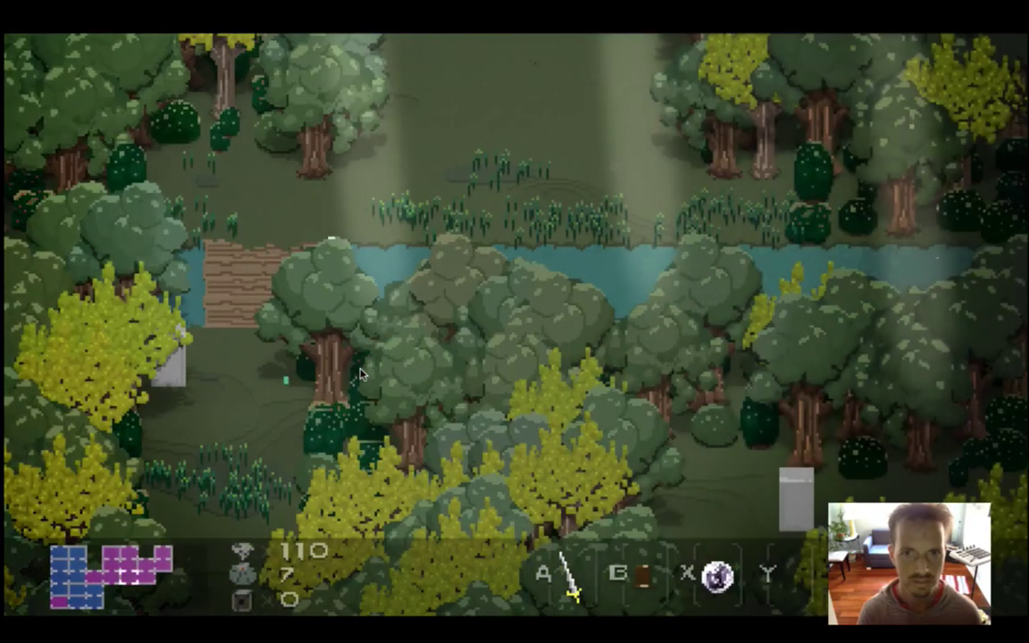
key(Right)
key(Right)
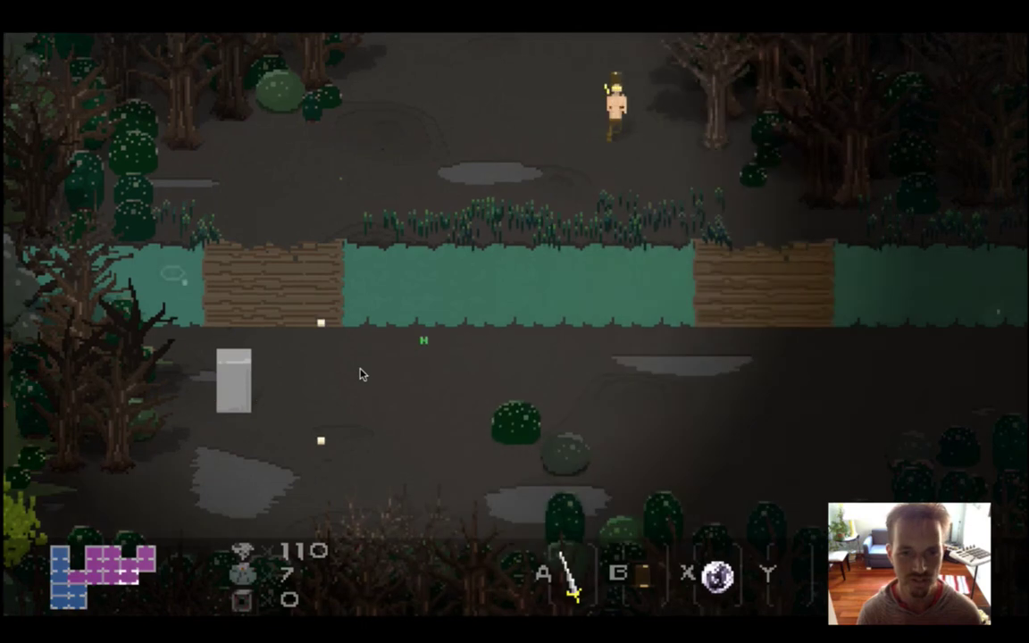
key(Down)
key(Right)
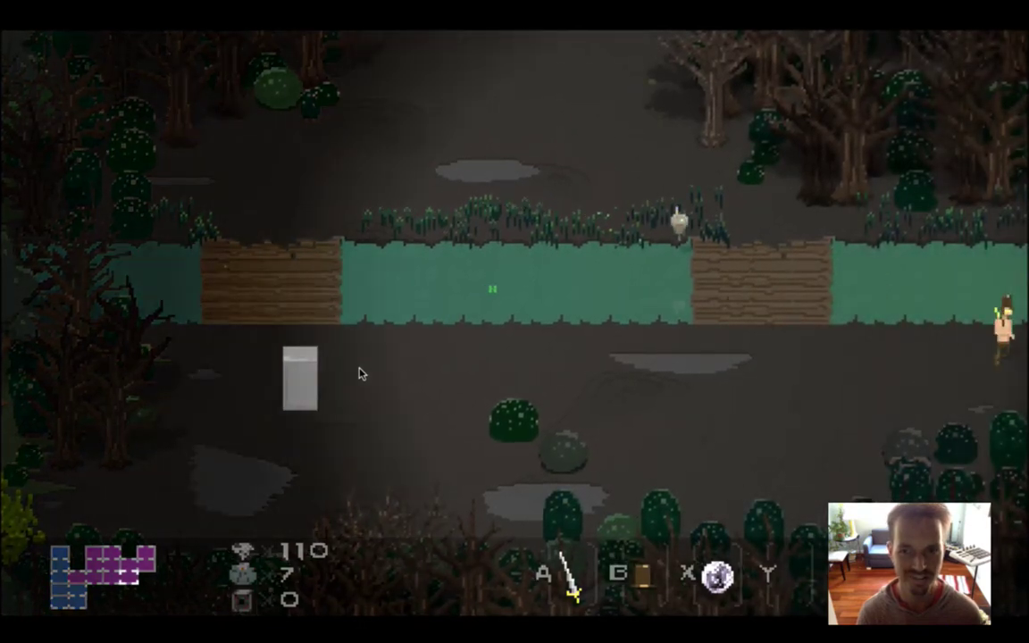
key(Left)
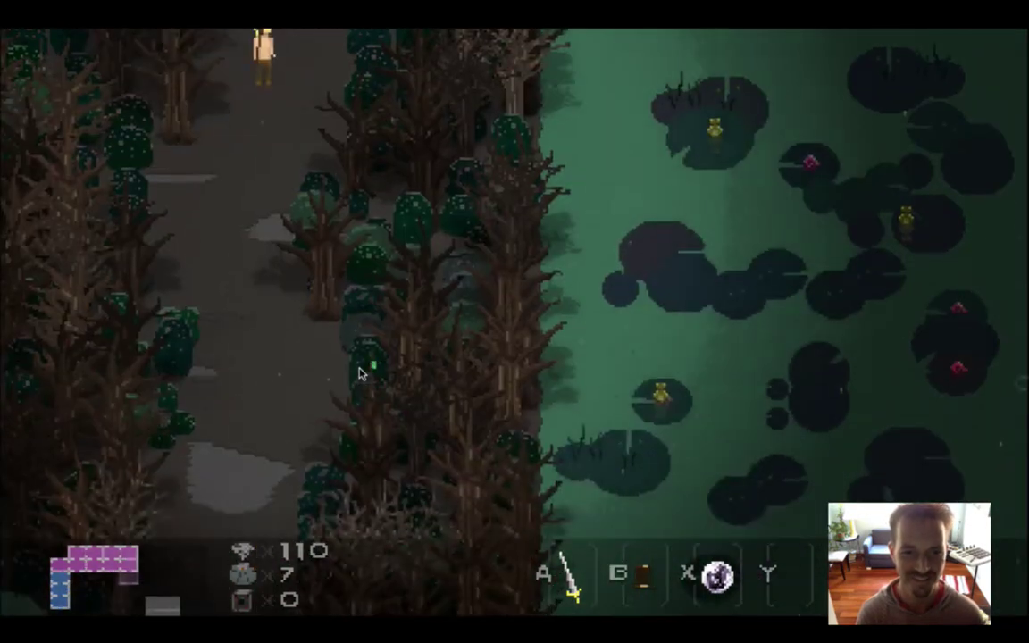
key(Down)
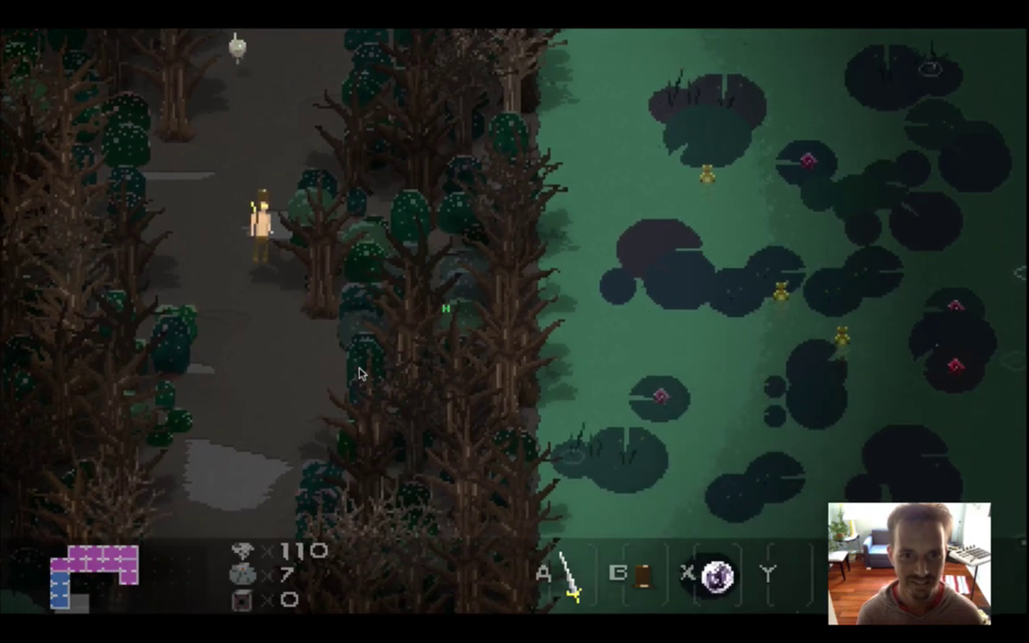
key(Down)
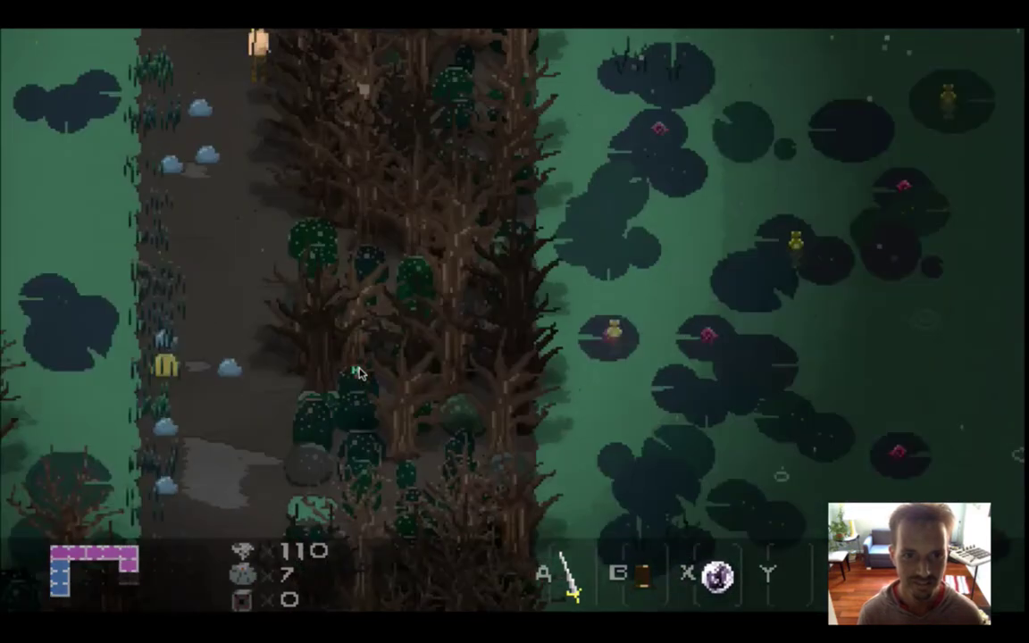
key(Up)
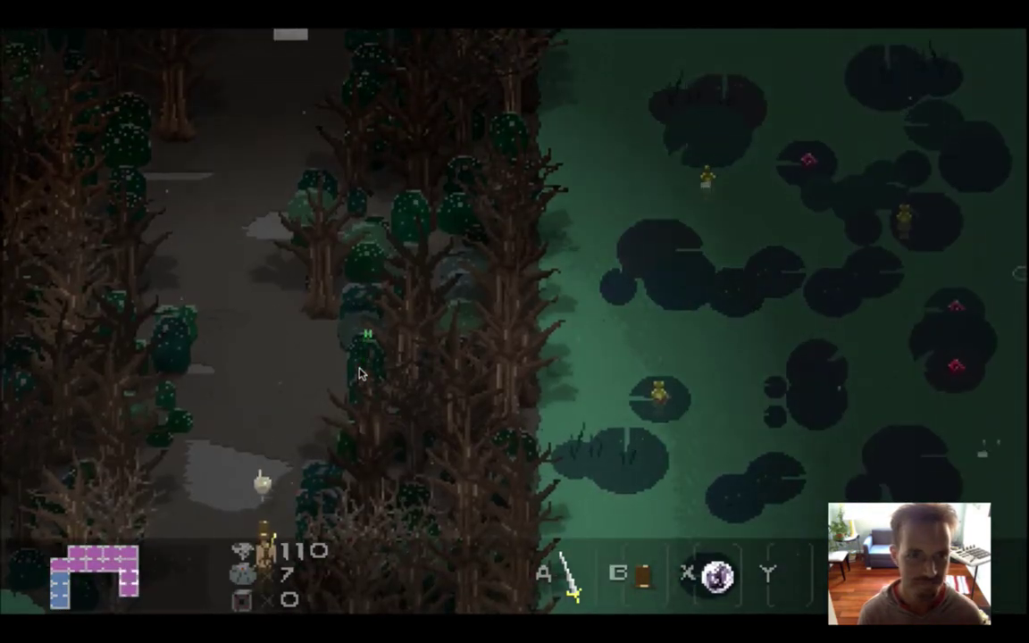
key(Down)
key(Down)
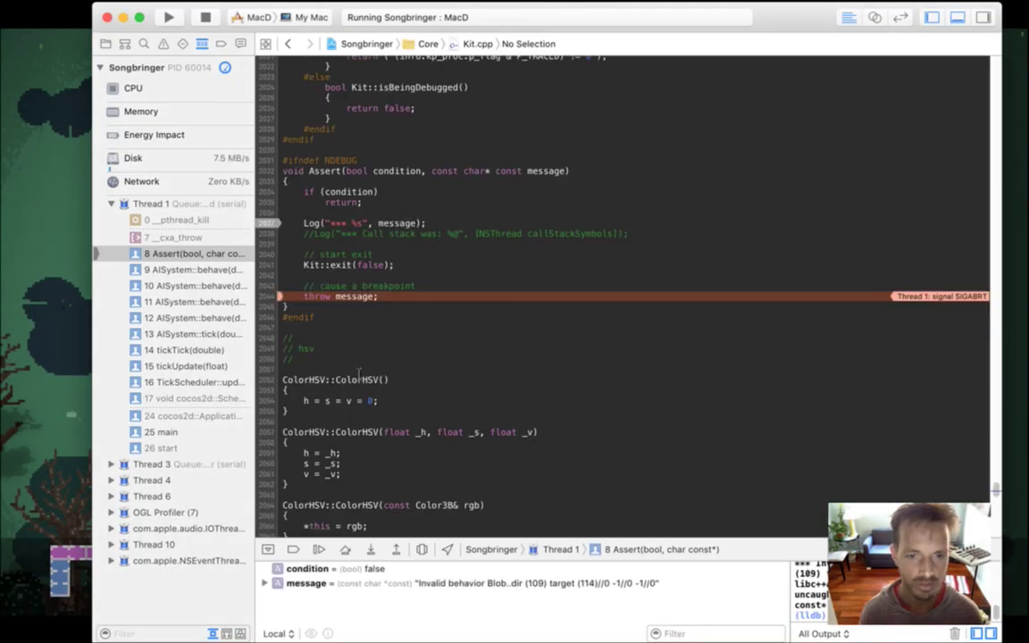
Inspect the message variable of the Assert call in the Xcode debugger and switch to Safari
click(489, 583)
key(super+Tab)
key(super+Tab)
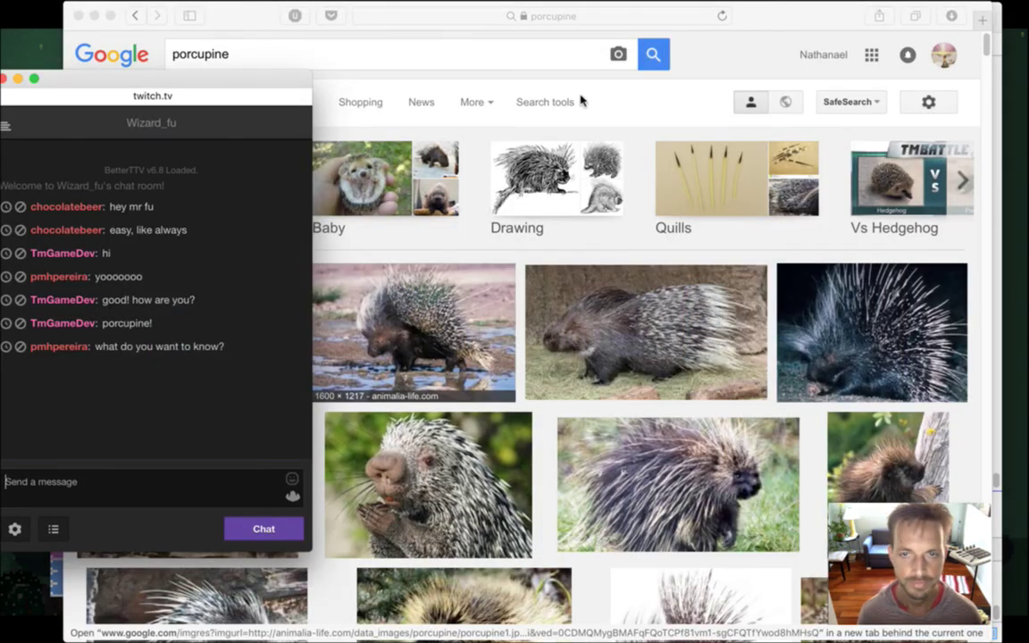
key(super+Tab)
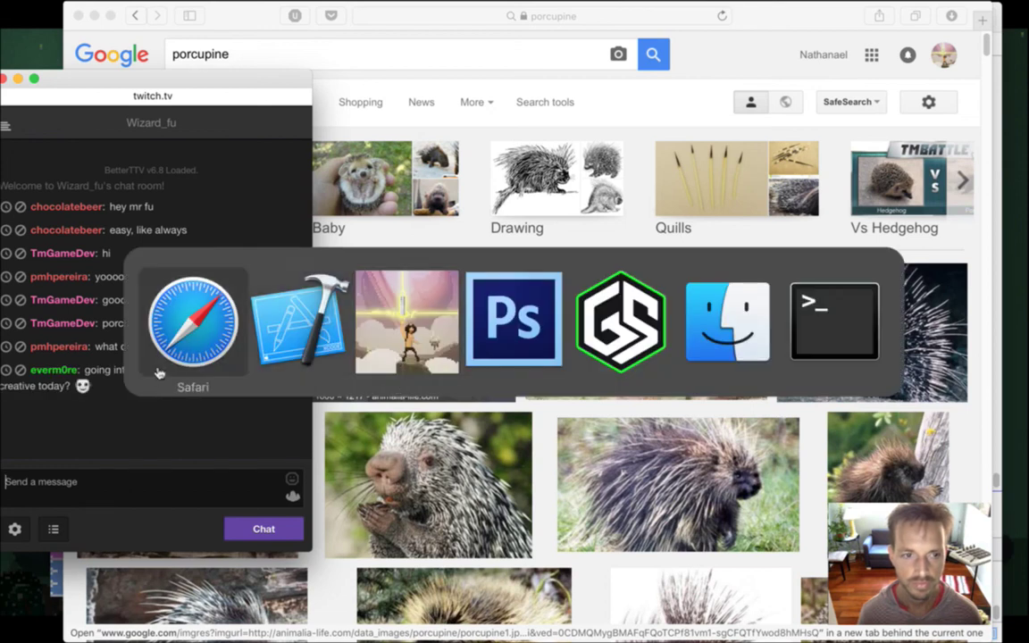
key(Escape)
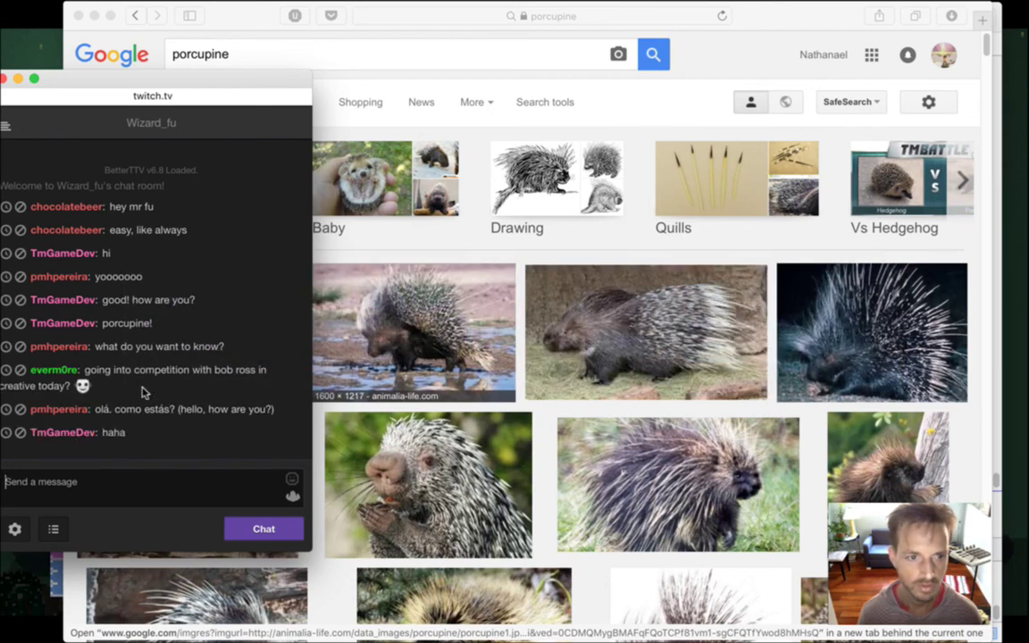
Read the incoming Twitch chat messages in the pop-out chat window
triple_click(100, 371)
click(177, 390)
drag(113, 374, 143, 393)
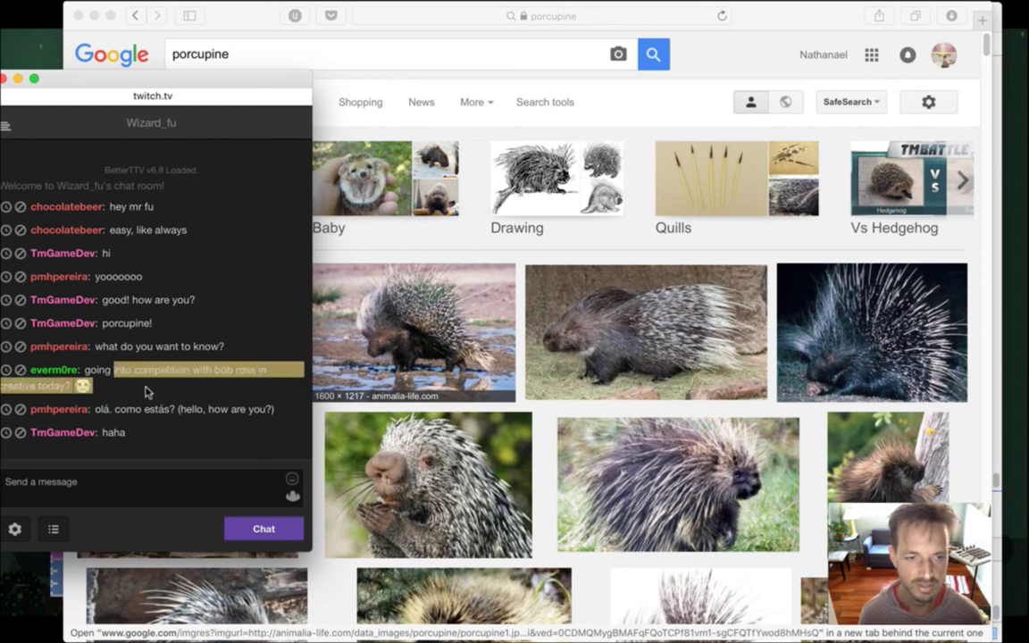
click(151, 389)
triple_click(143, 384)
click(161, 393)
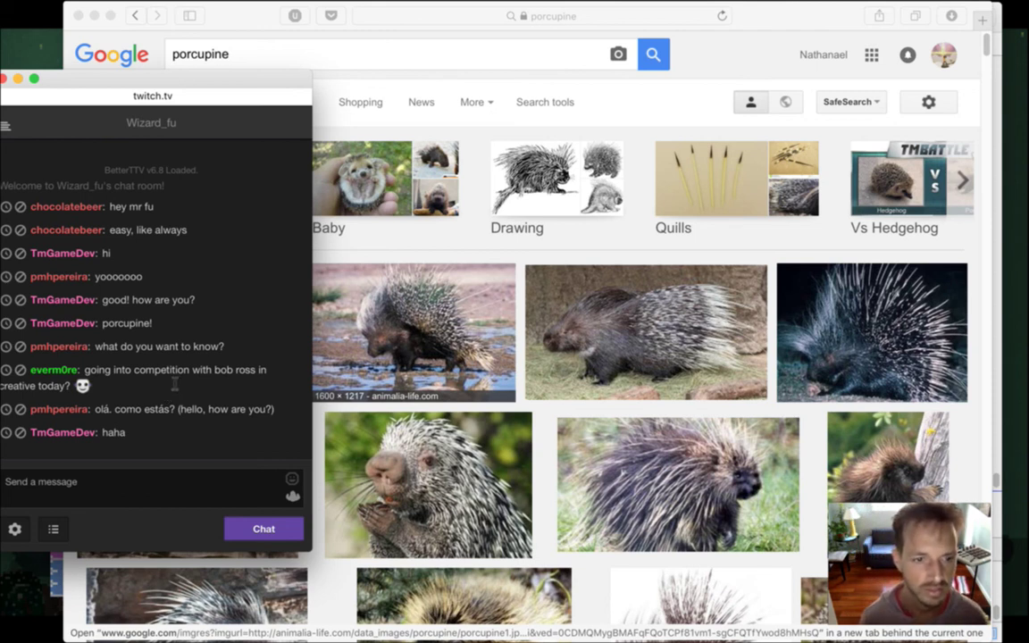
drag(96, 416, 141, 413)
click(198, 423)
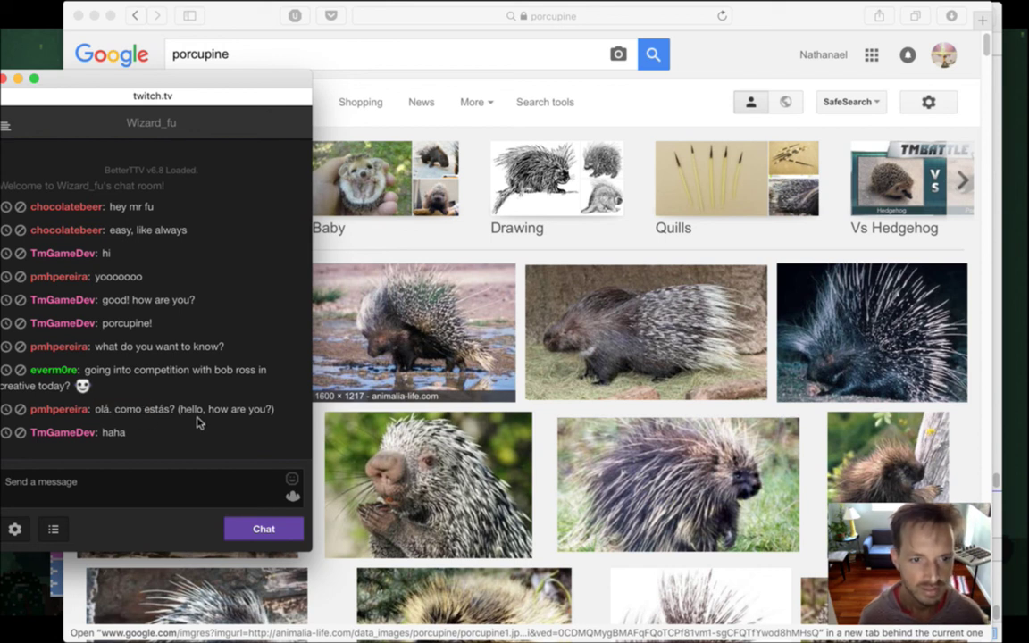
drag(101, 416, 176, 424)
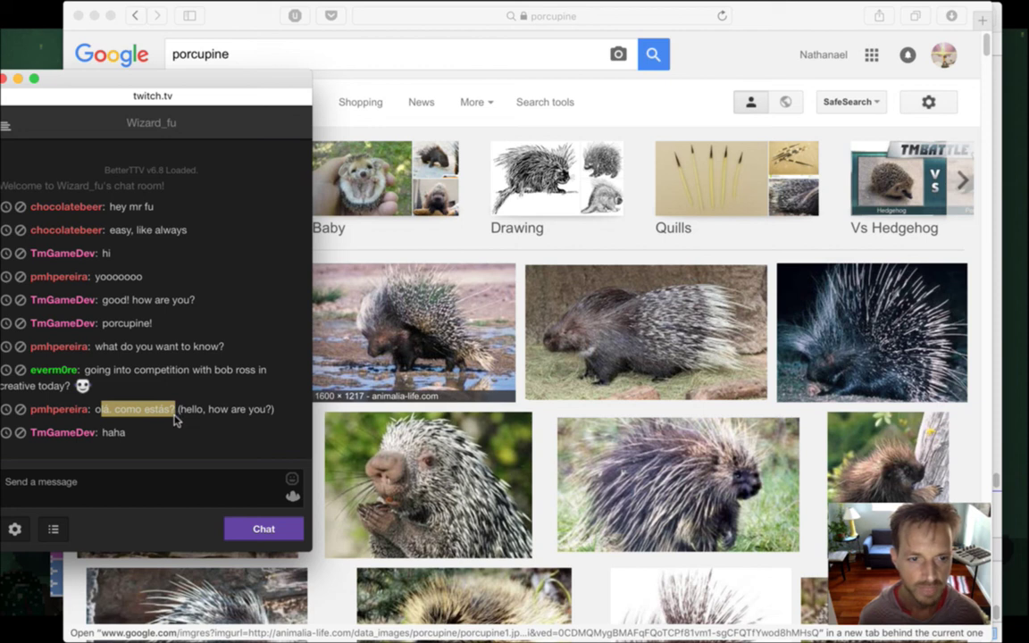
click(193, 421)
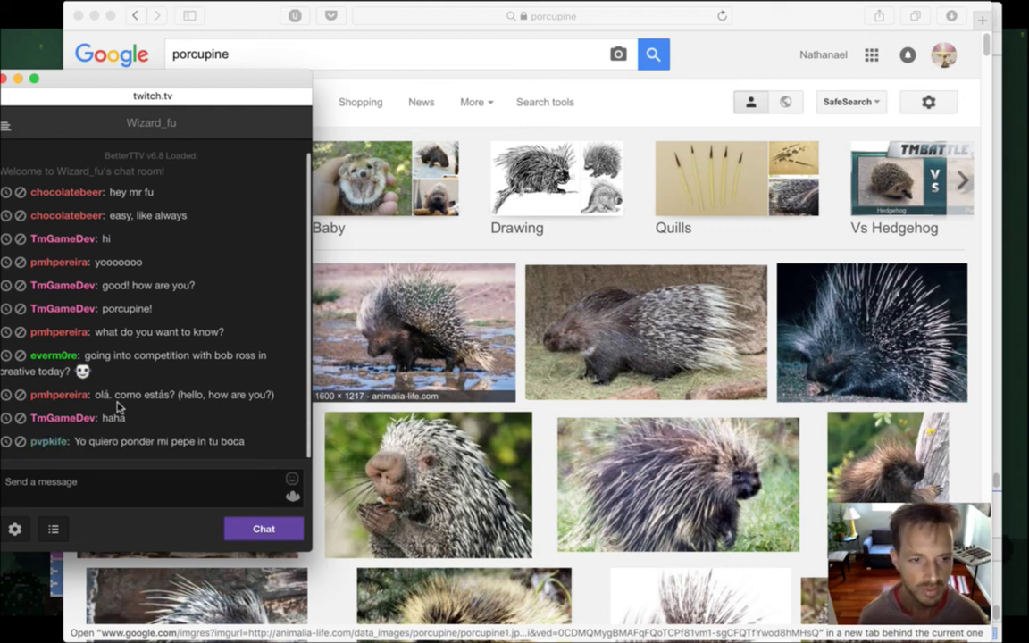
drag(108, 400, 132, 403)
click(148, 412)
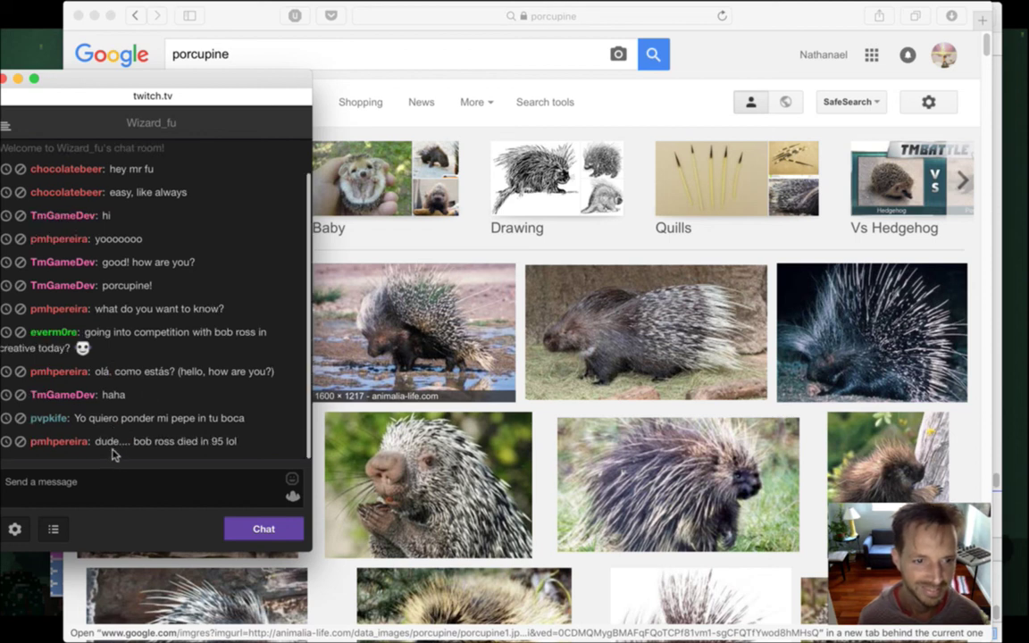
drag(88, 418, 209, 427)
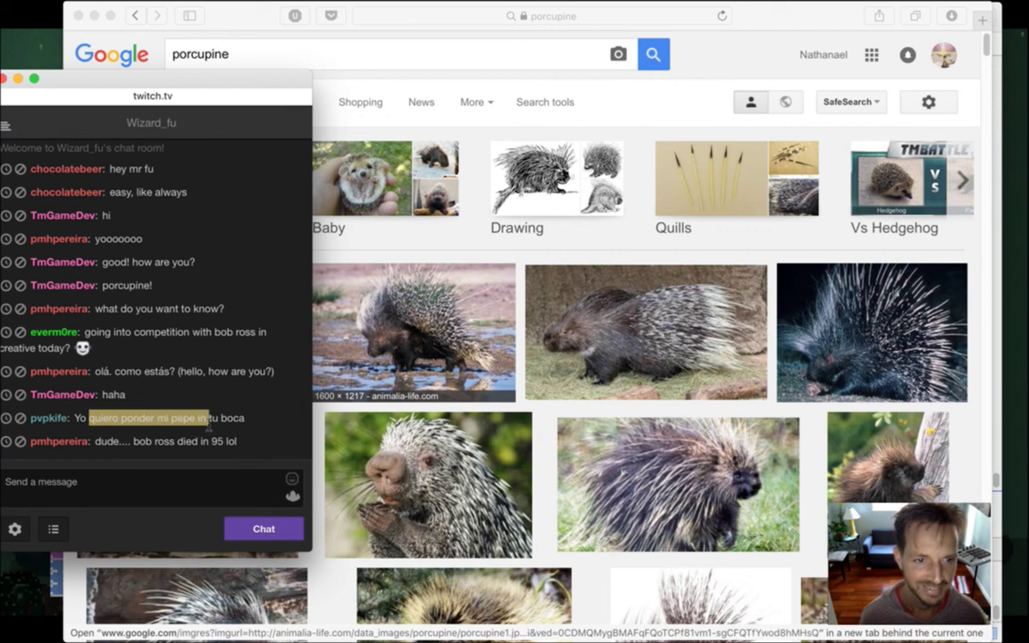
click(213, 402)
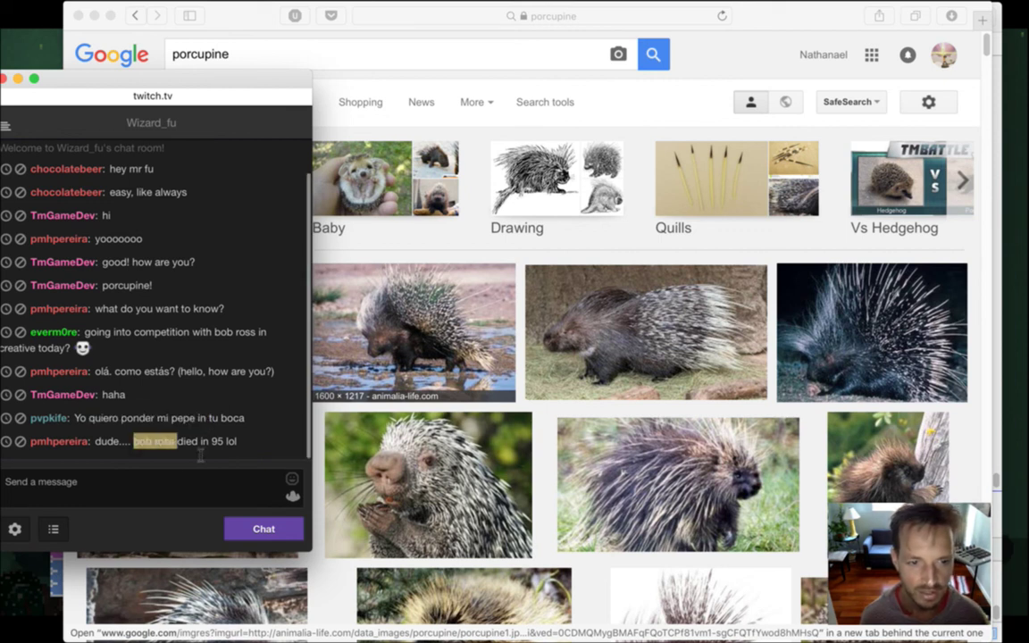
click(185, 451)
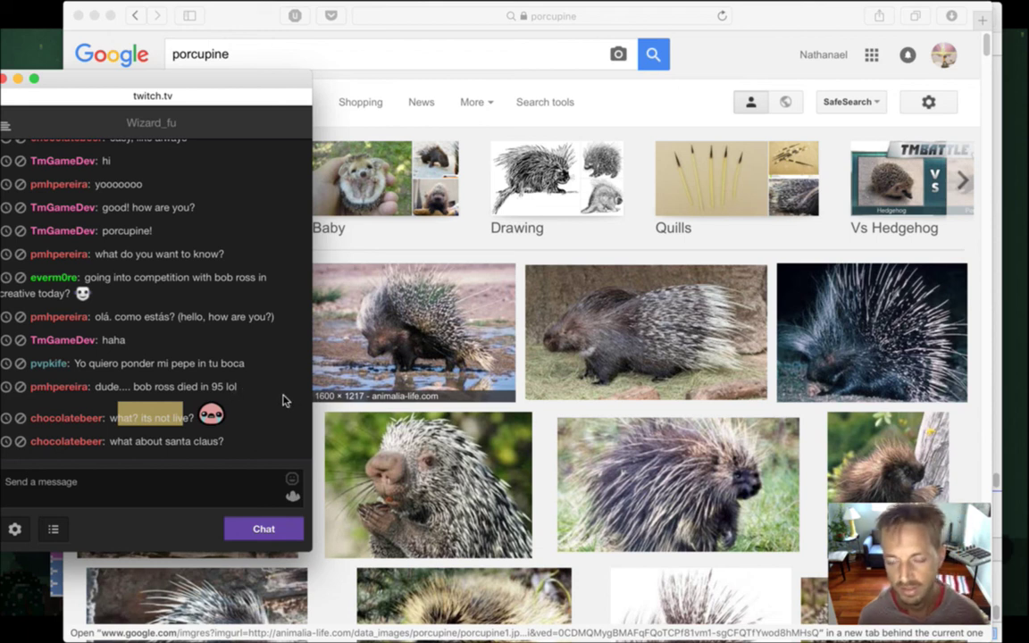
key(super+Tab)
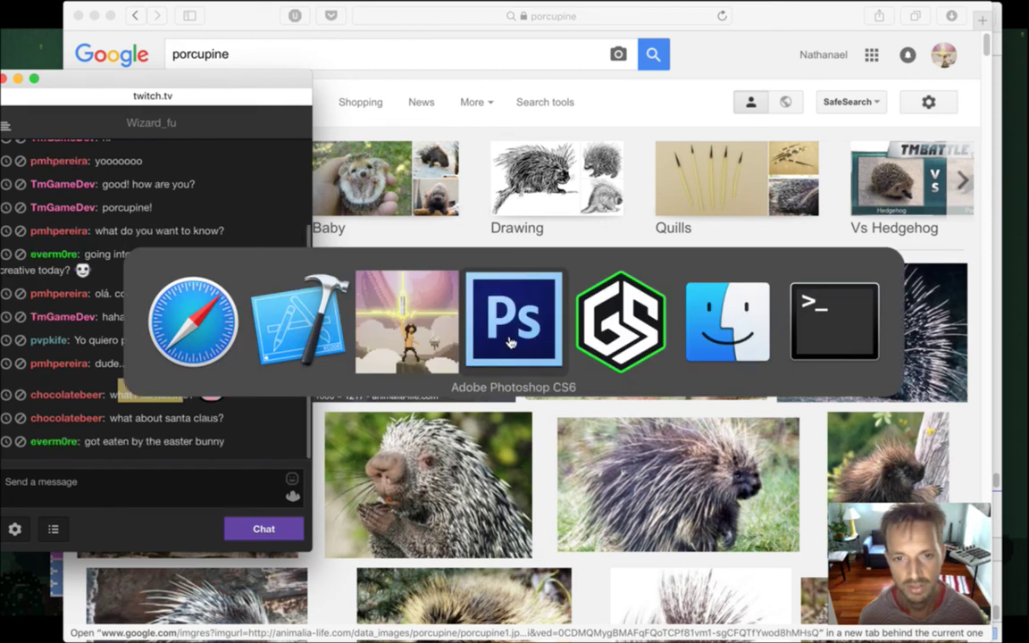
click(193, 326)
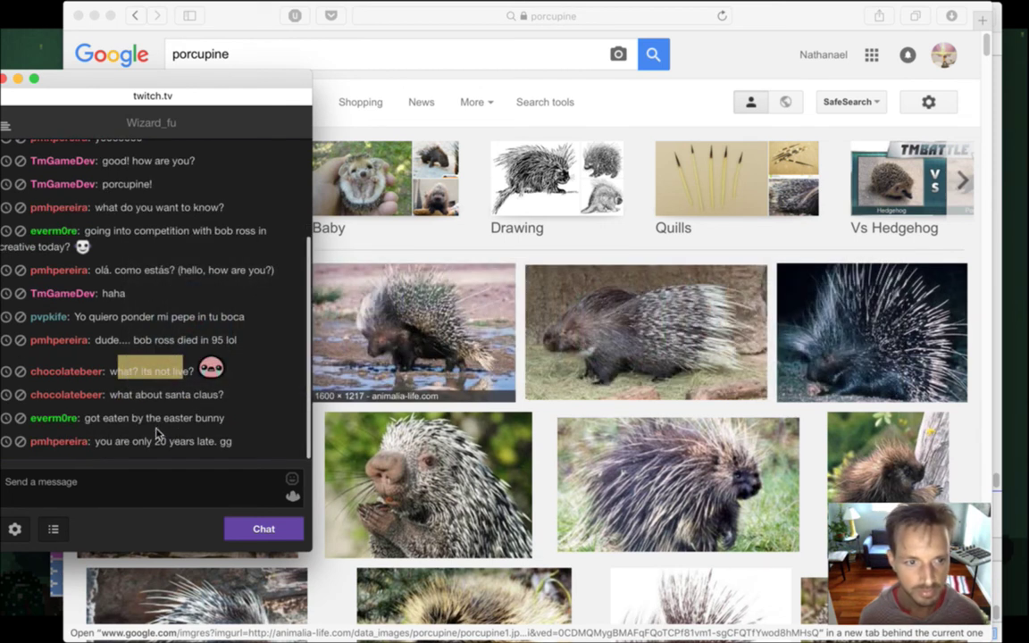
double_click(111, 425)
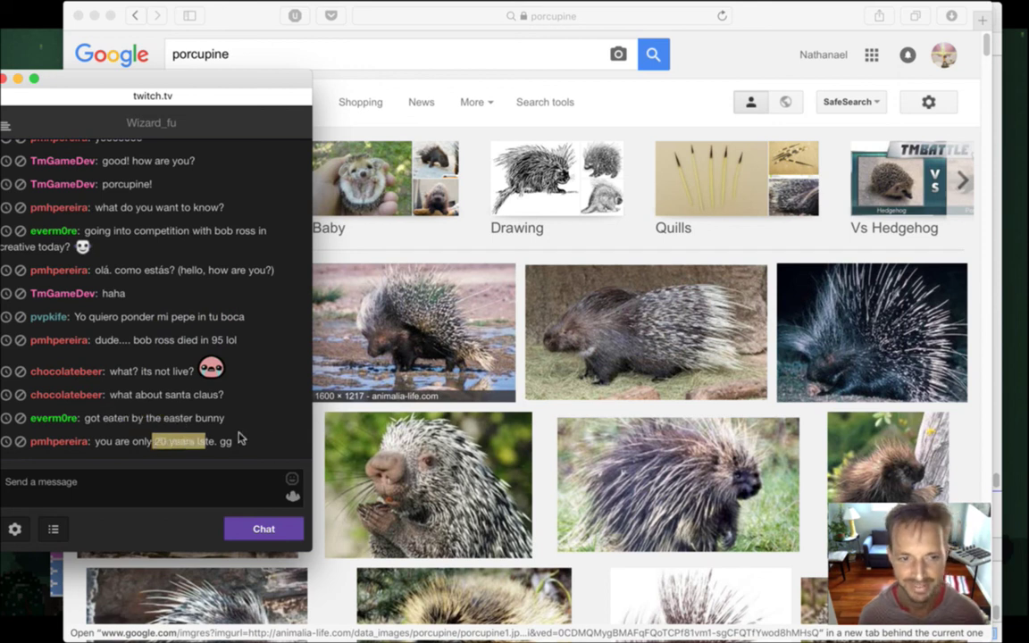
Switch back to Xcode and open Blob.txt from the project's Assets/Profiles folder
key(super+Tab)
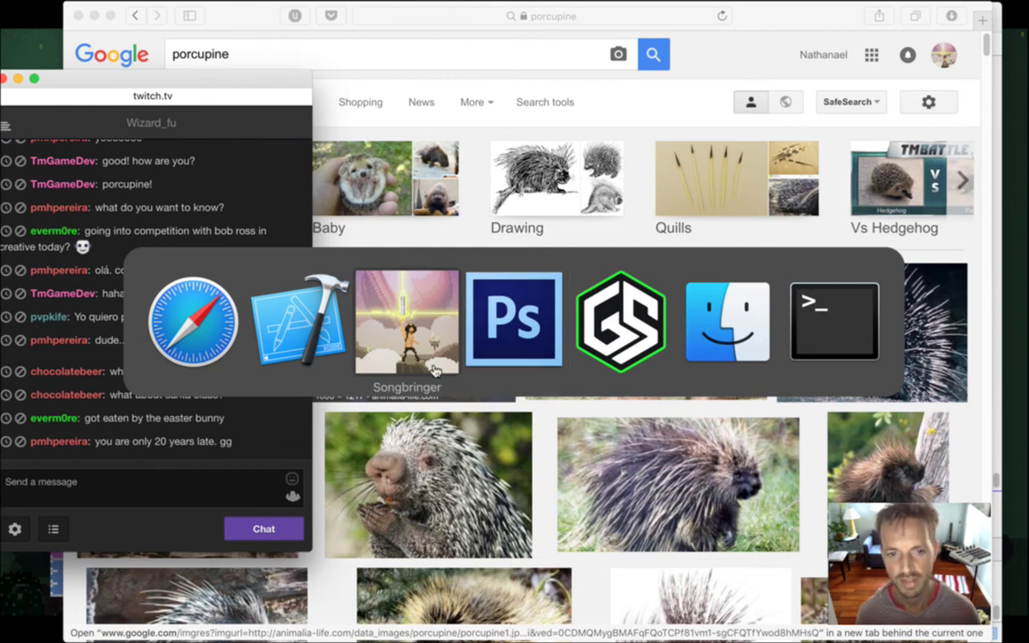
click(435, 371)
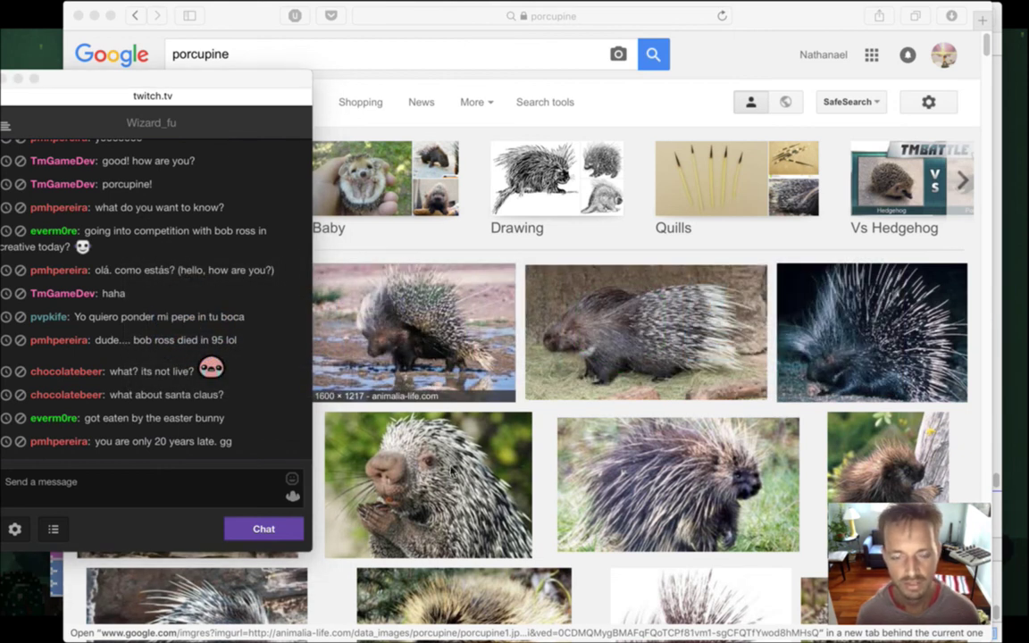
key(super+Tab)
key(super+Tab)
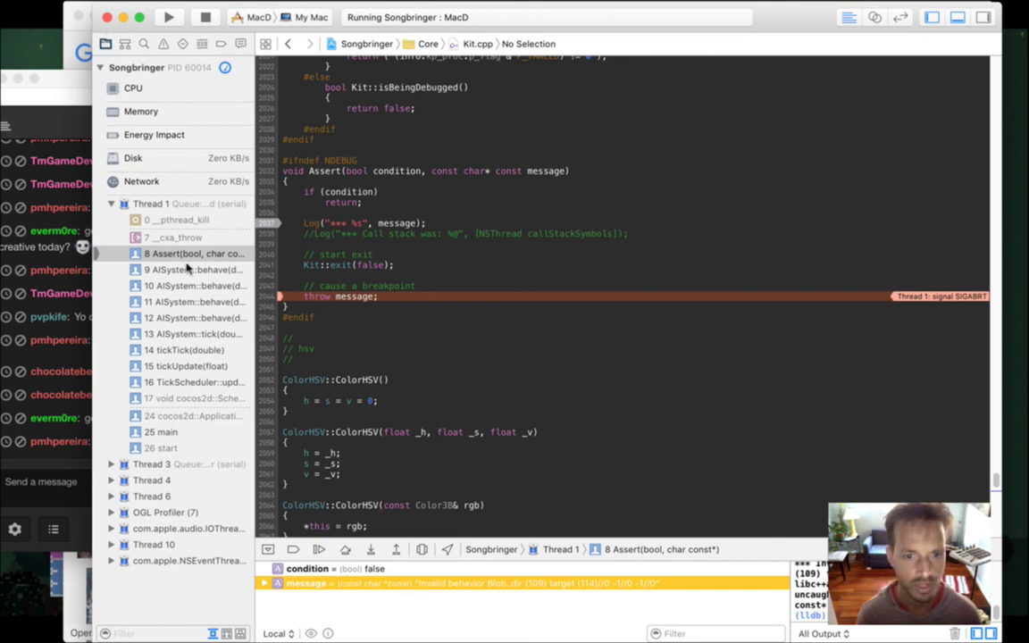
key(super+1)
scroll(249, 185, down, 15)
drag(248, 184, 231, 376)
click(200, 389)
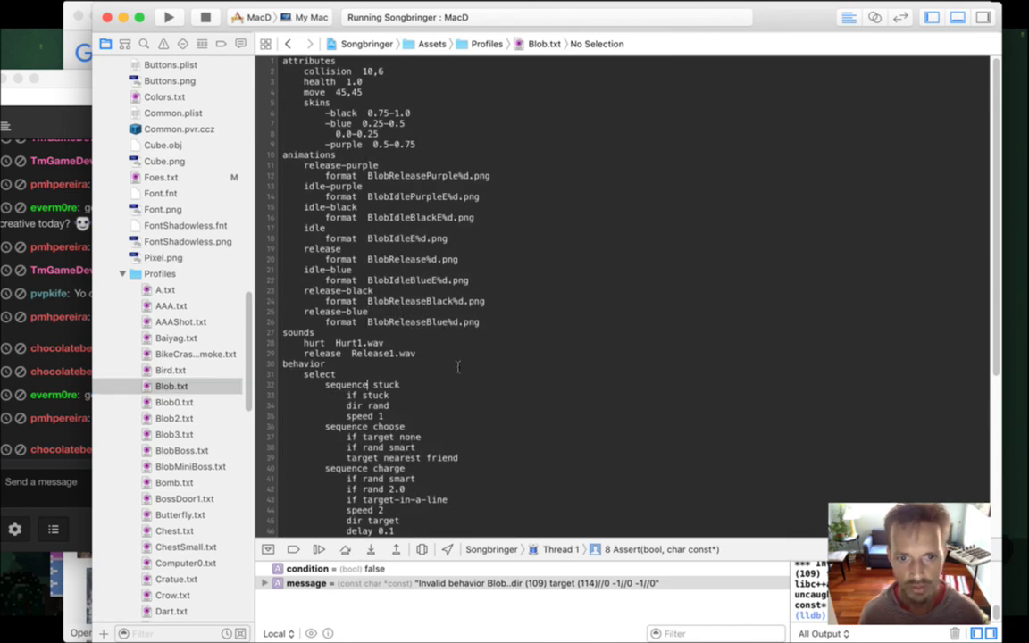
Add the condition "if target any" as the first line of the charge sequence and copy that line
scroll(457, 366, down, 10)
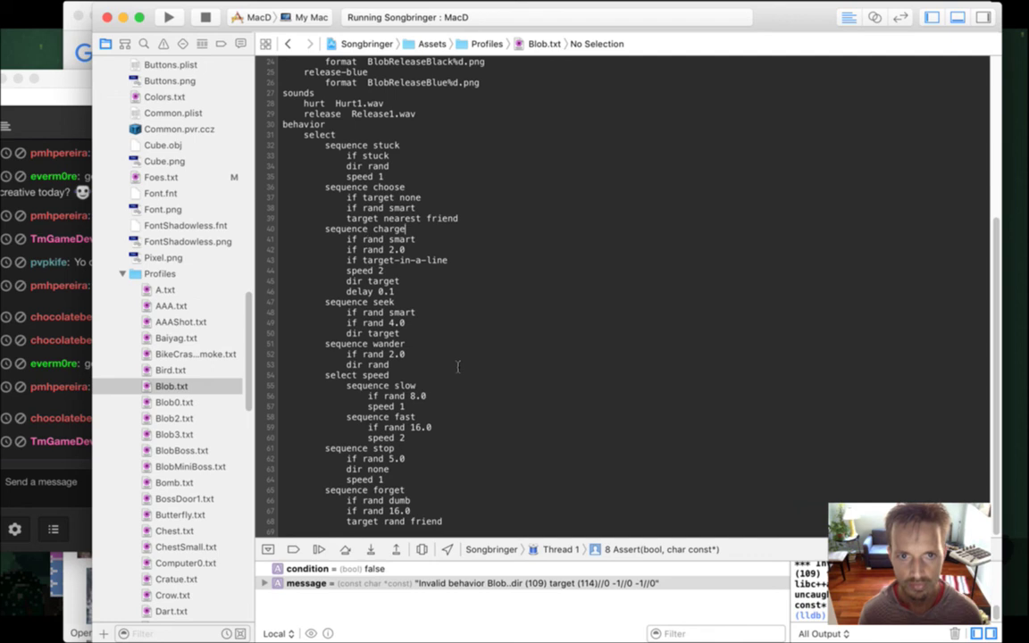
key(Return)
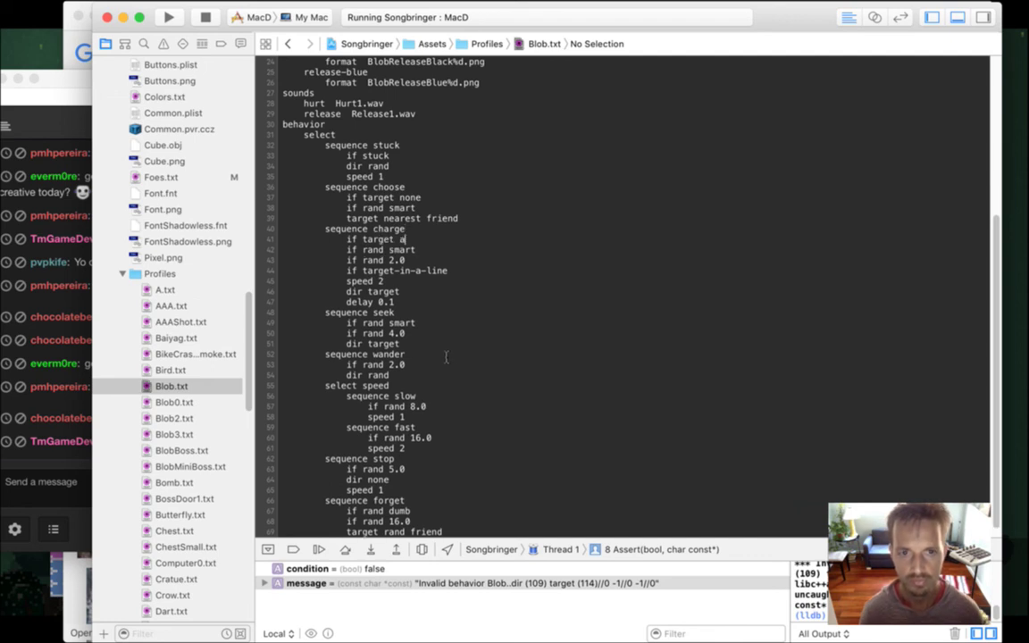
key(super+Left)
key(shift+Down)
key(ctrl+c)
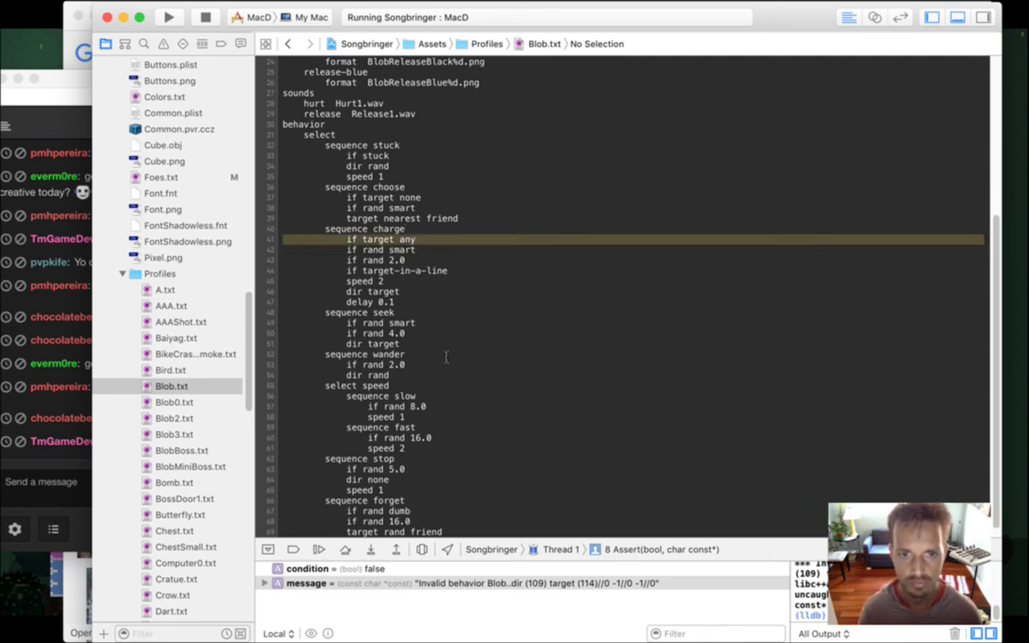
Paste the copied "if target any" line into the seek sequence and make it that sequence's first condition
key(Down)
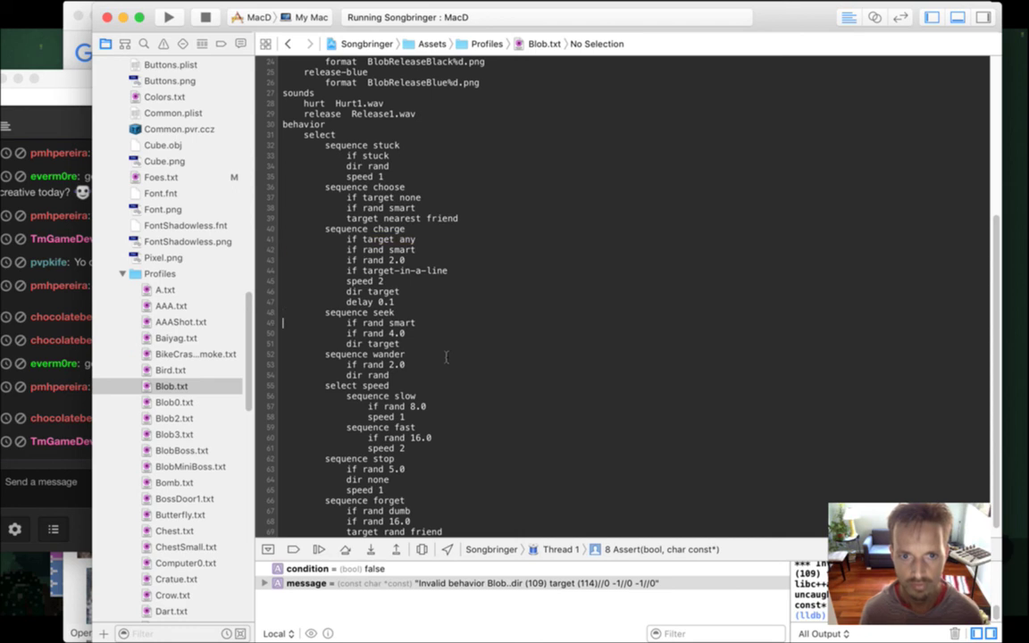
key(Down)
key(Down)
key(Down)
key(Down)
key(Down)
key(Down)
key(Down)
key(Down)
key(Down)
key(Down)
key(ctrl+v)
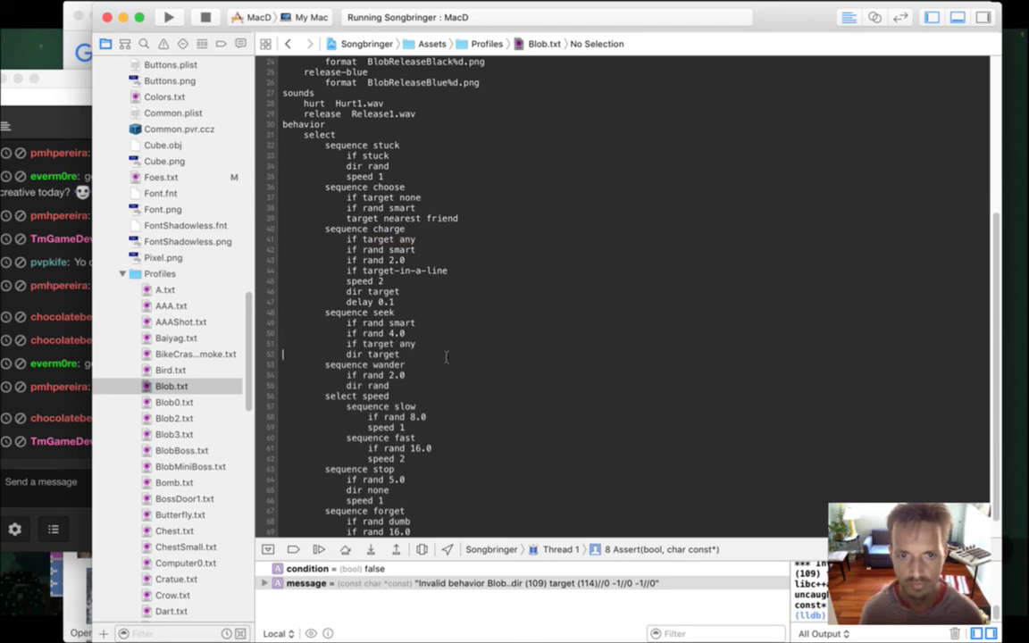
key(alt+super+bracketleft)
key(alt+super+bracketleft)
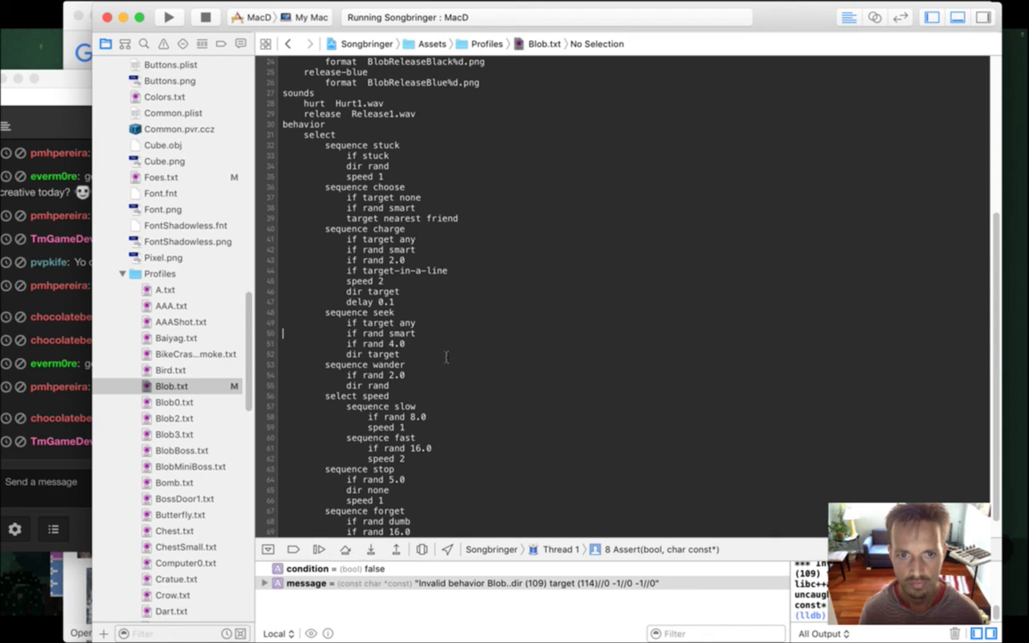
Review the remaining behavior sequences from seek down to the end of the Blob profile
key(Down)
key(Down)
key(Down)
key(Down)
key(Down)
key(Down)
key(Down)
key(Down)
key(Down)
key(Down)
key(Down)
key(Down)
key(Down)
key(Down)
key(Down)
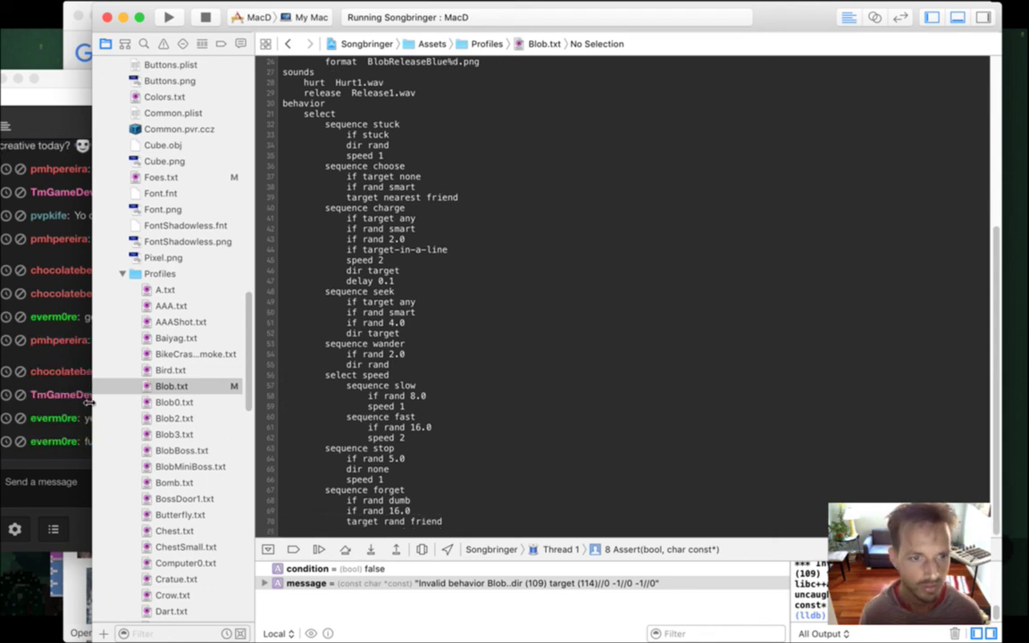
Read the latest Twitch chat messages, return to Xcode, and build and run the game
click(72, 357)
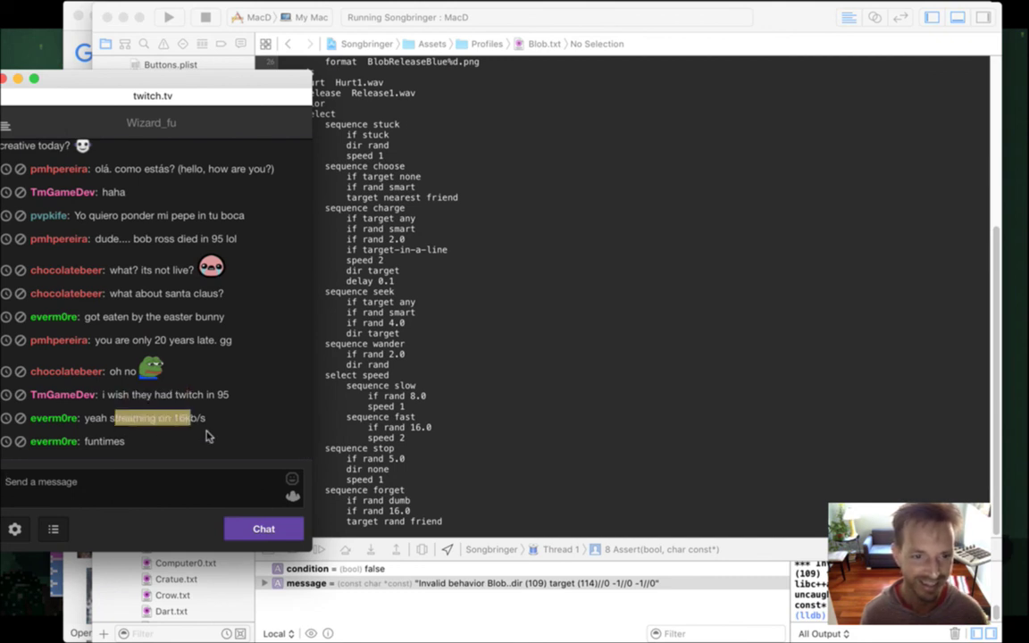
click(464, 368)
key(super+r)
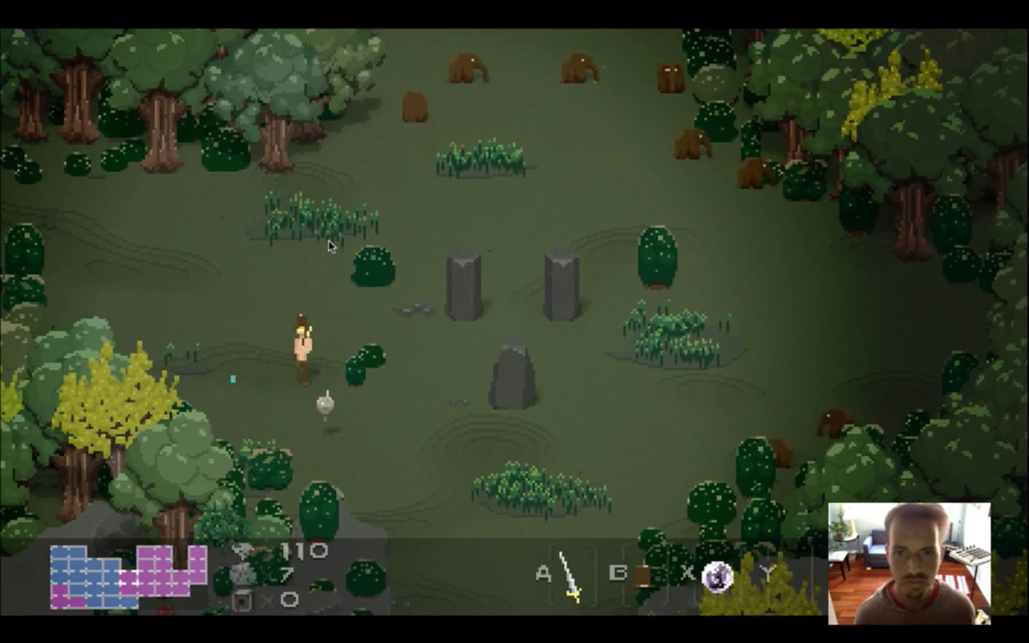
Playtest the forest clearing by walking the character around the three stone pillars and observing the elephant-like foes' movement
key(Right)
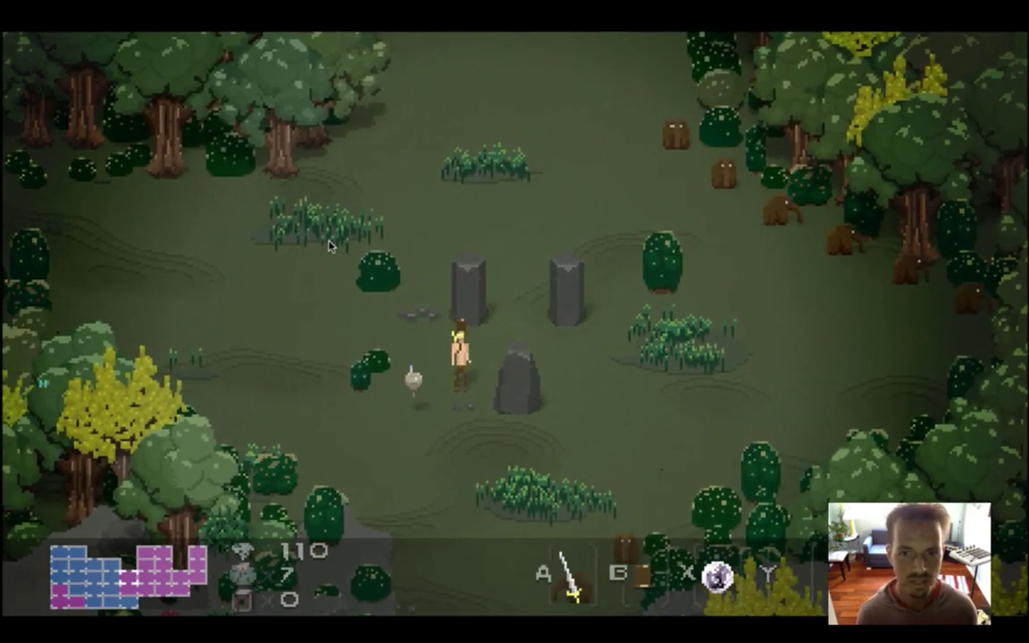
key(Right)
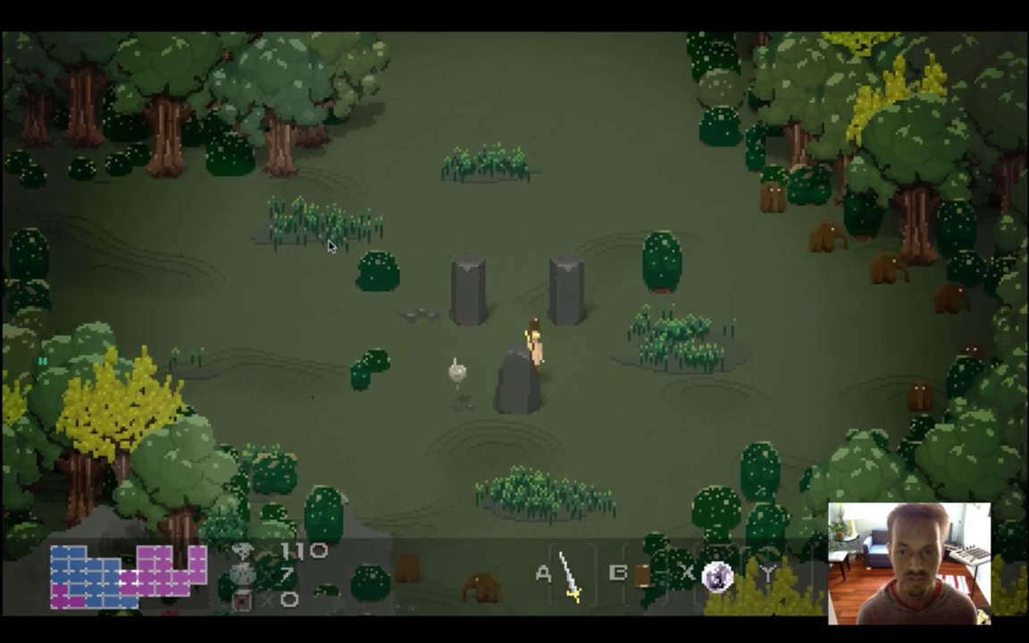
key(Left)
key(Up)
key(Right)
key(Down)
key(Right)
key(Left)
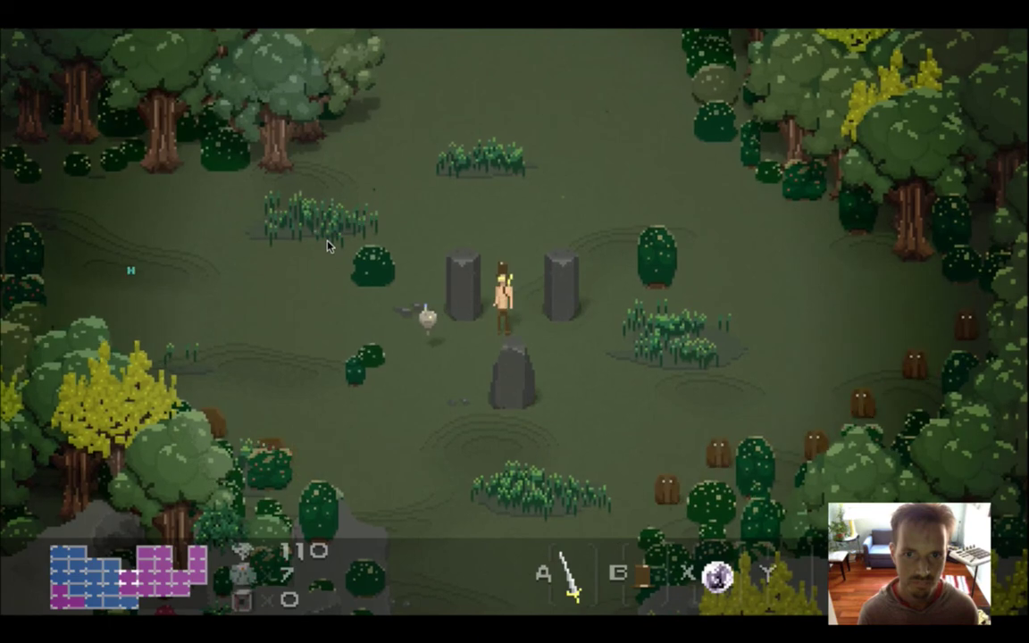
key(Down)
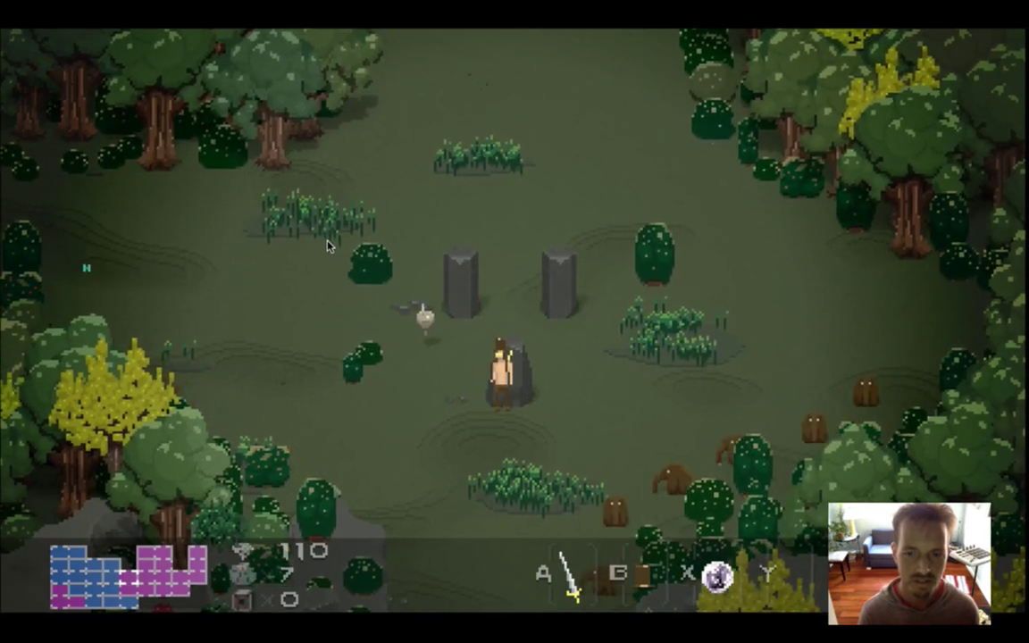
key(Left)
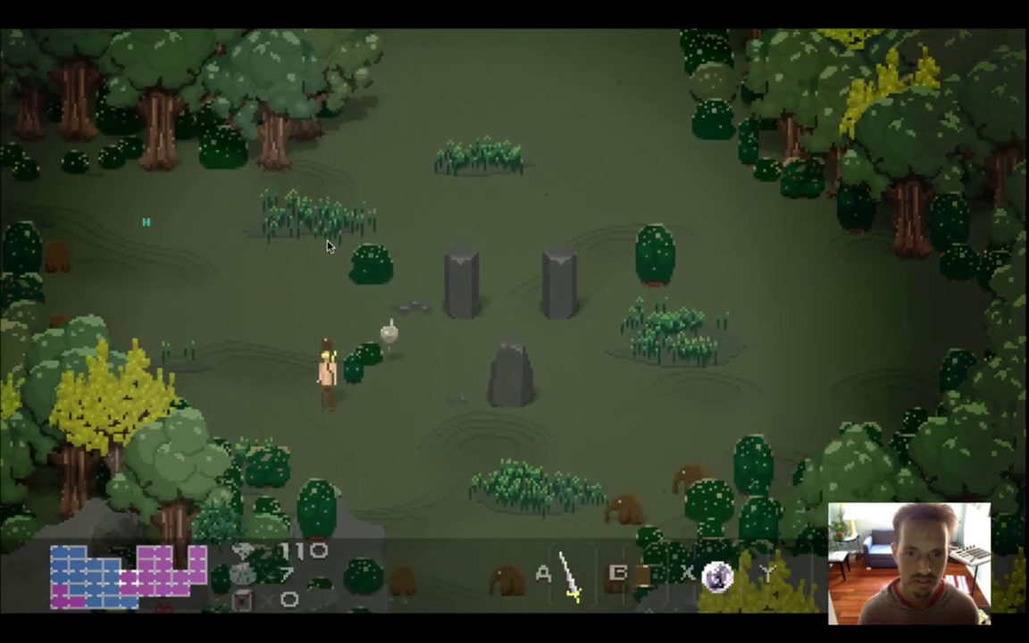
key(Left)
key(Up)
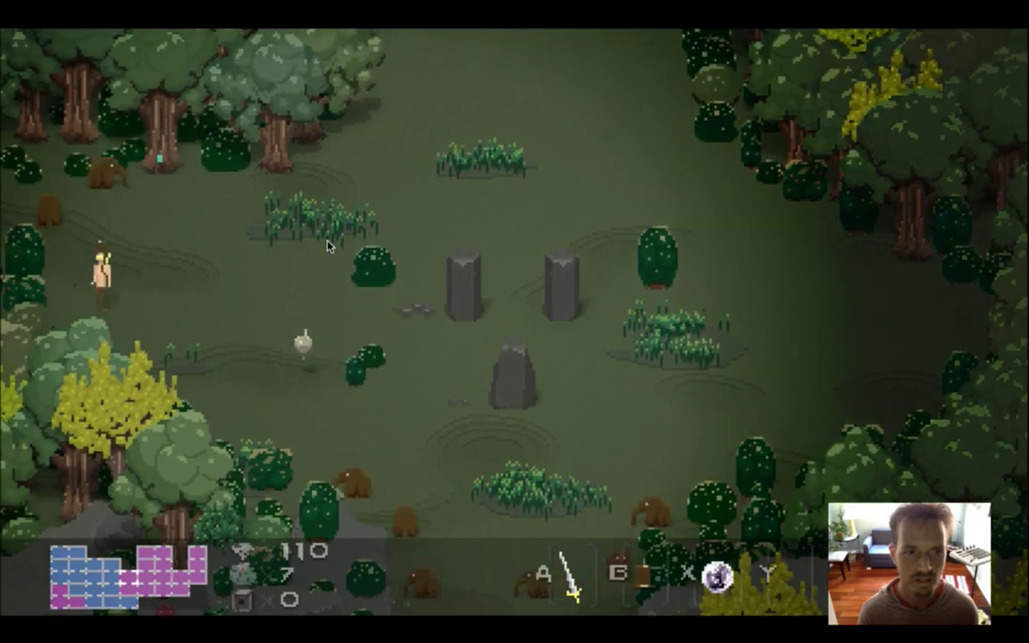
Walk the character past the statue-flanked stairway and up through the forest into the dark swamp
key(Left)
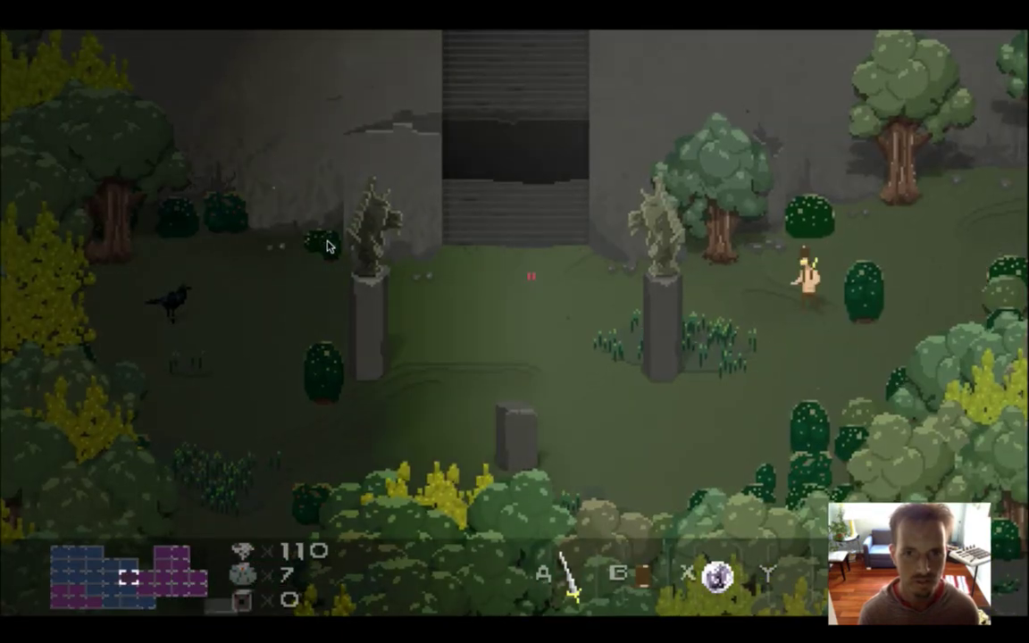
key(Right)
key(Up)
key(Up)
key(Right)
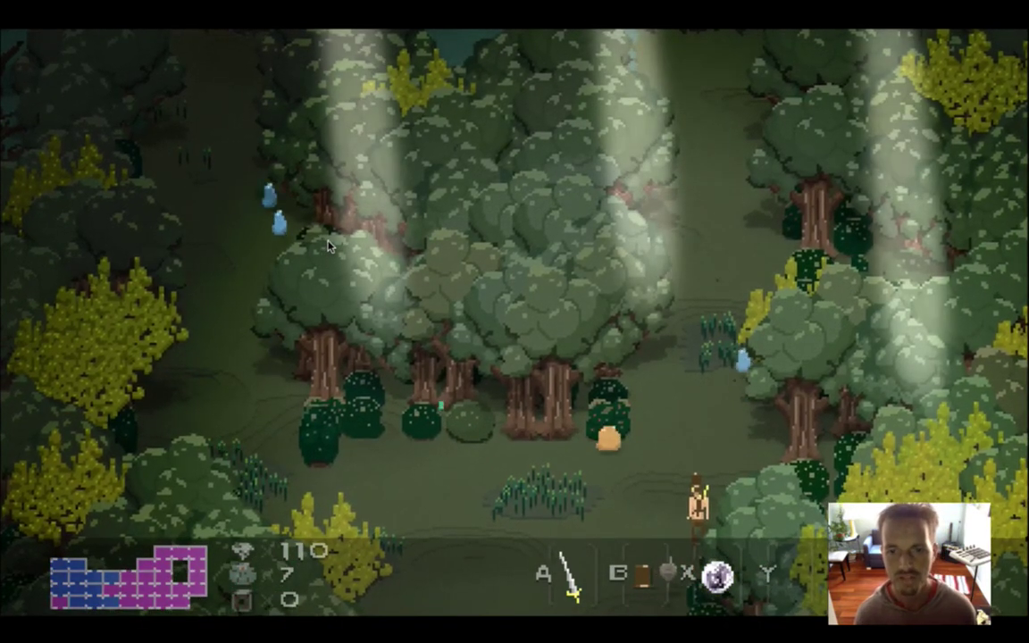
key(Up)
key(Up)
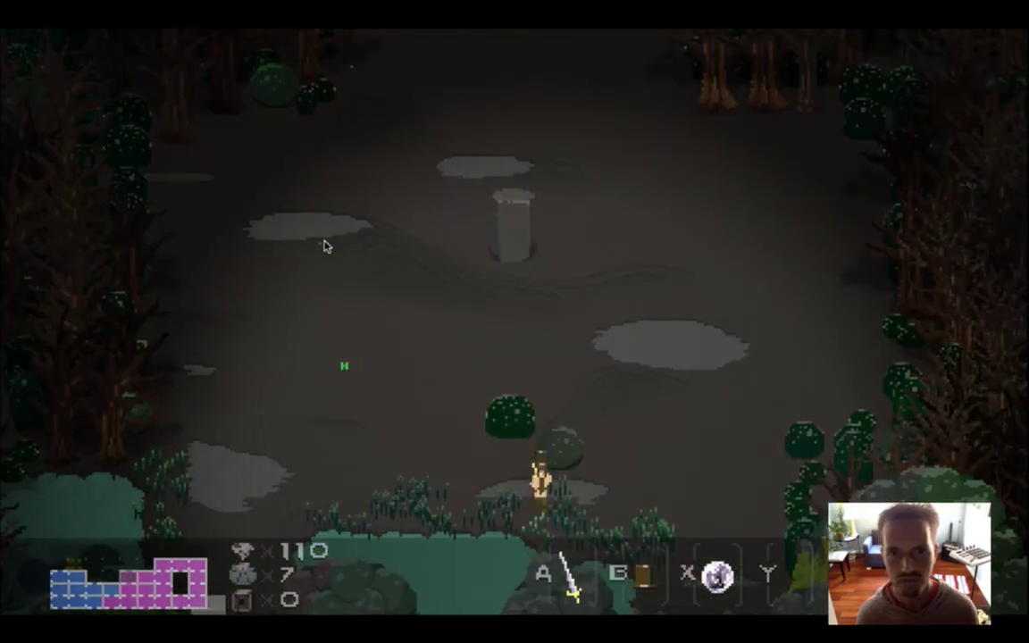
Switch to the Twitch chat window and read the newest viewer messages
key(super+Tab)
key(super+Tab)
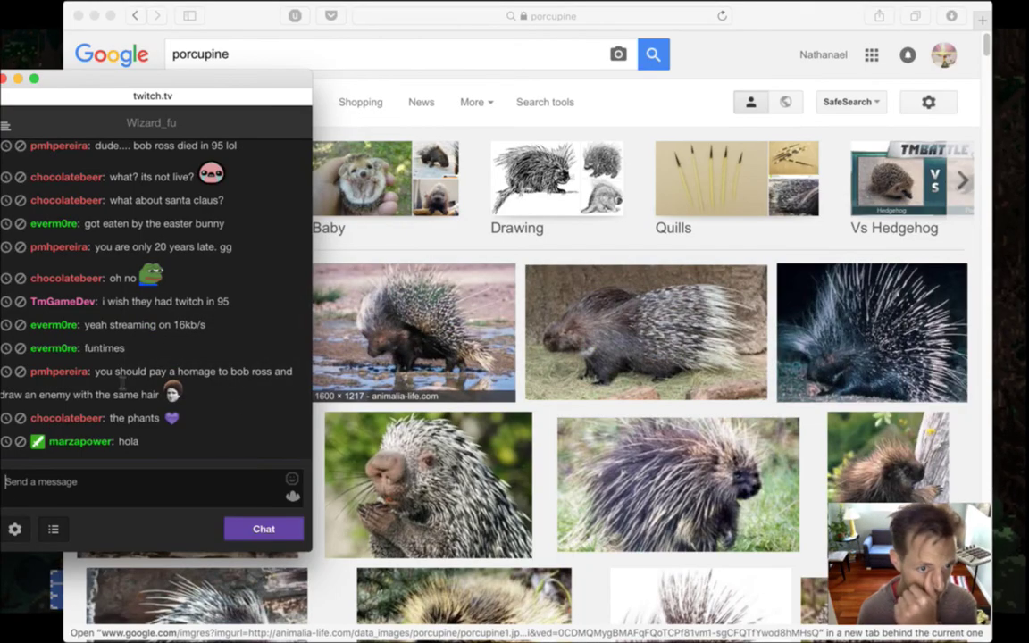
drag(123, 382, 113, 368)
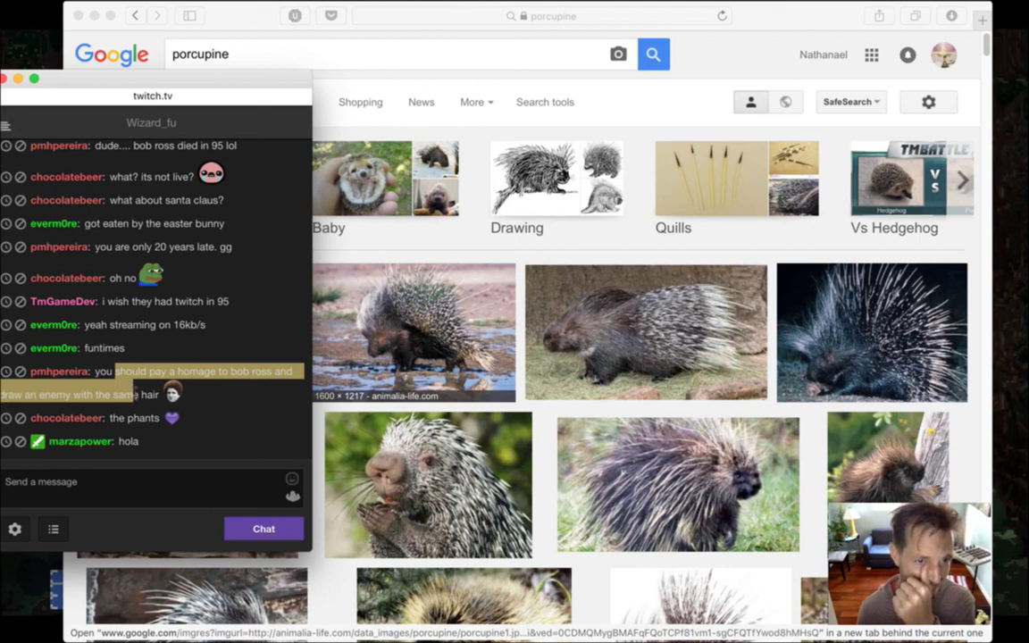
drag(118, 419, 139, 424)
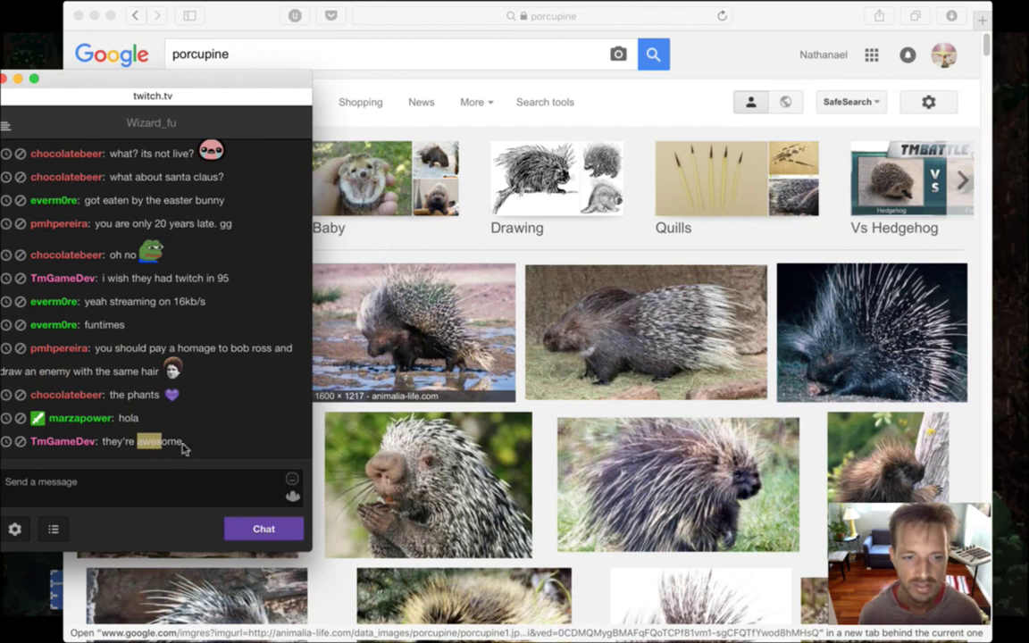
Switch back to the game, cross the swamp to the clearing with stone pillars, and walk among the red ball foes
key(super+Tab)
key(Up)
key(Left)
key(Left)
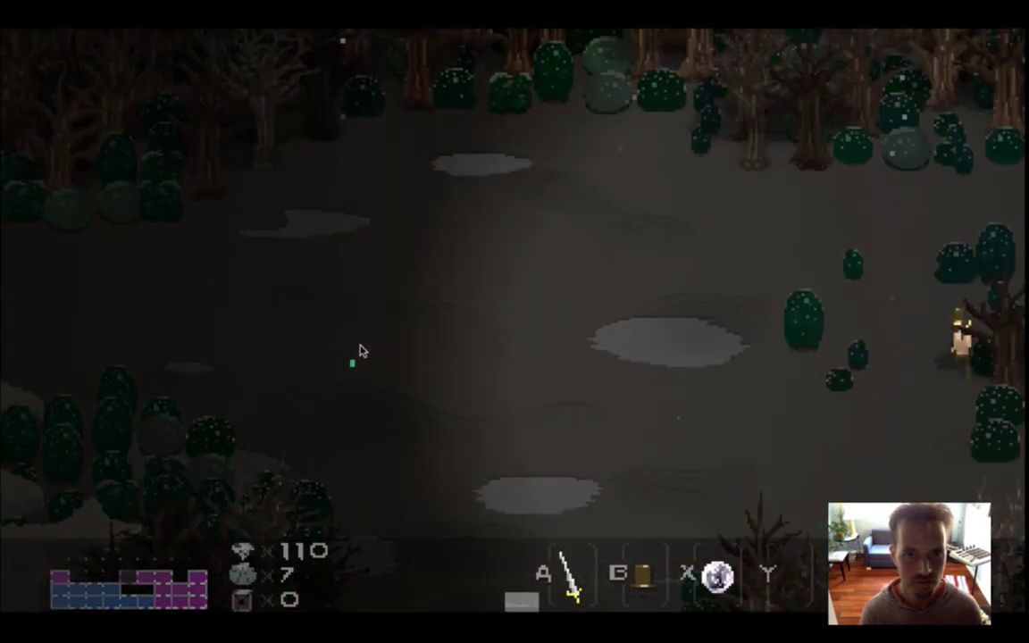
key(Left)
key(Down)
key(Down)
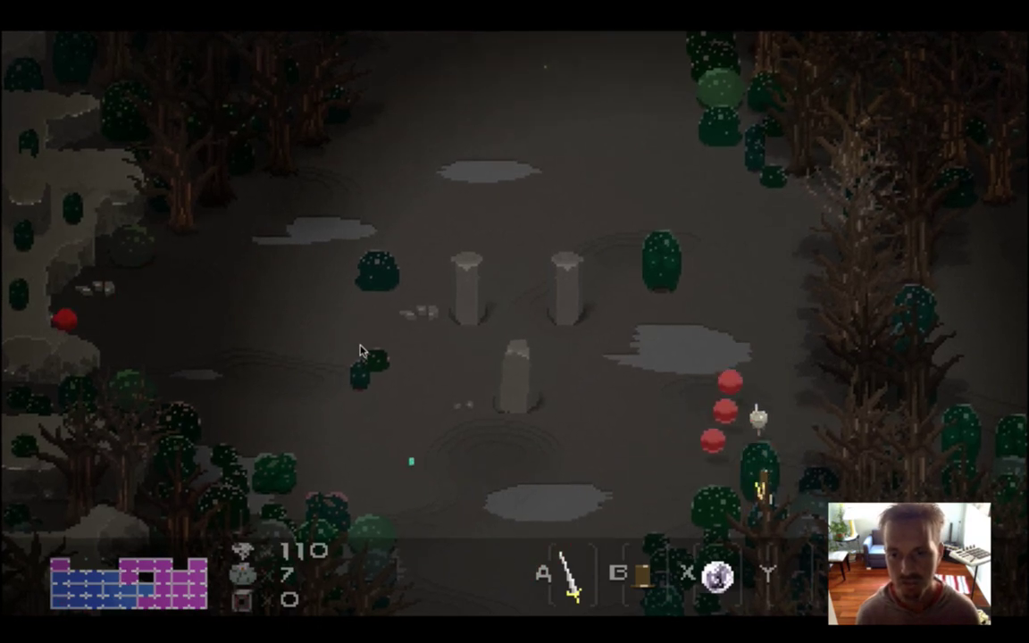
key(Left)
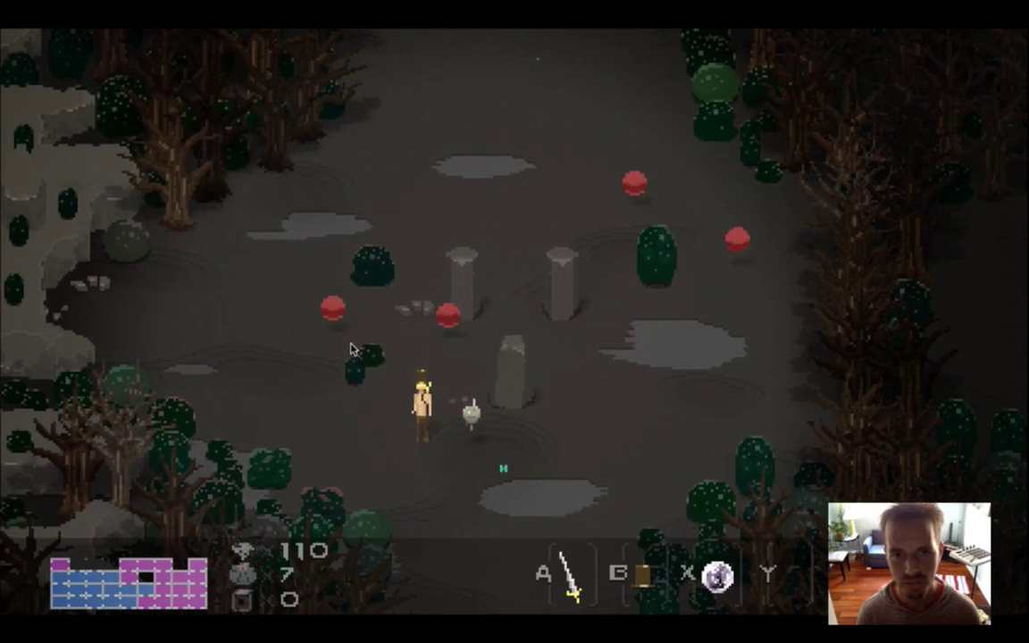
key(Right)
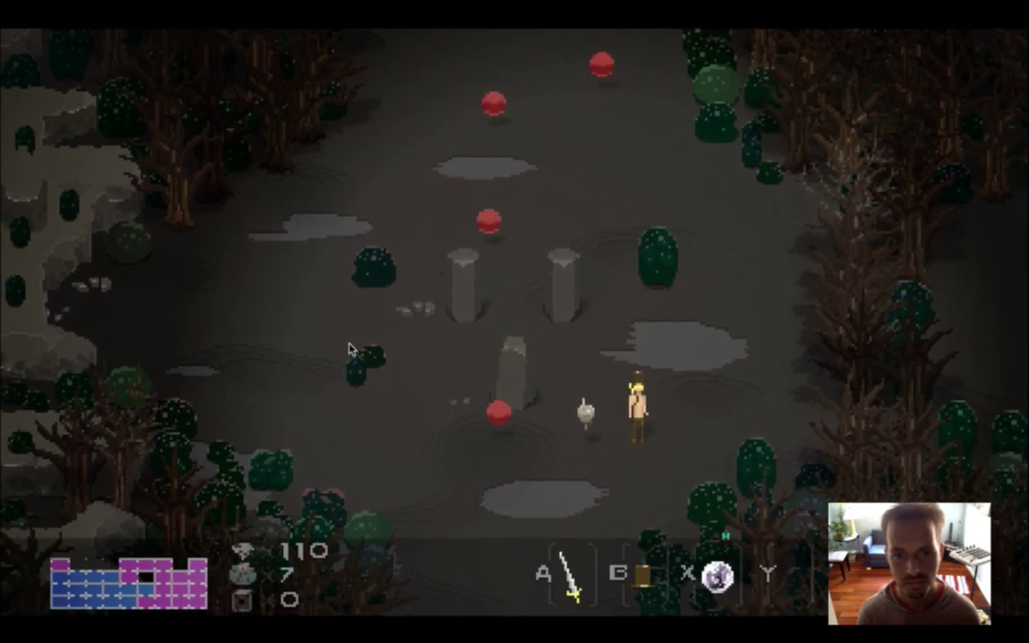
Leave the current play session through the pause menu and quit the game
key(Escape)
key(Down)
key(Return)
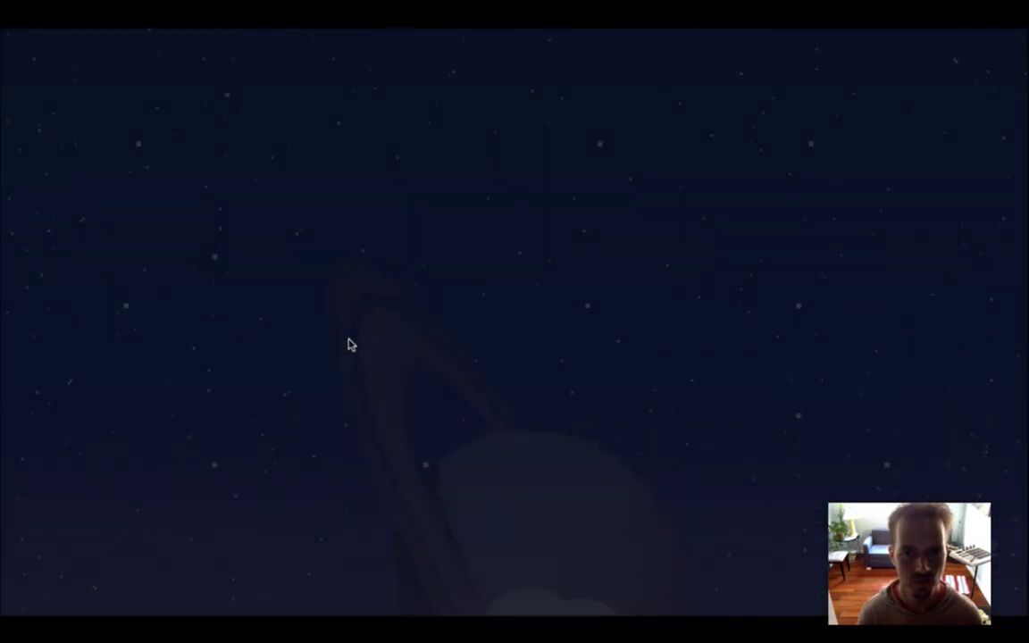
key(super+q)
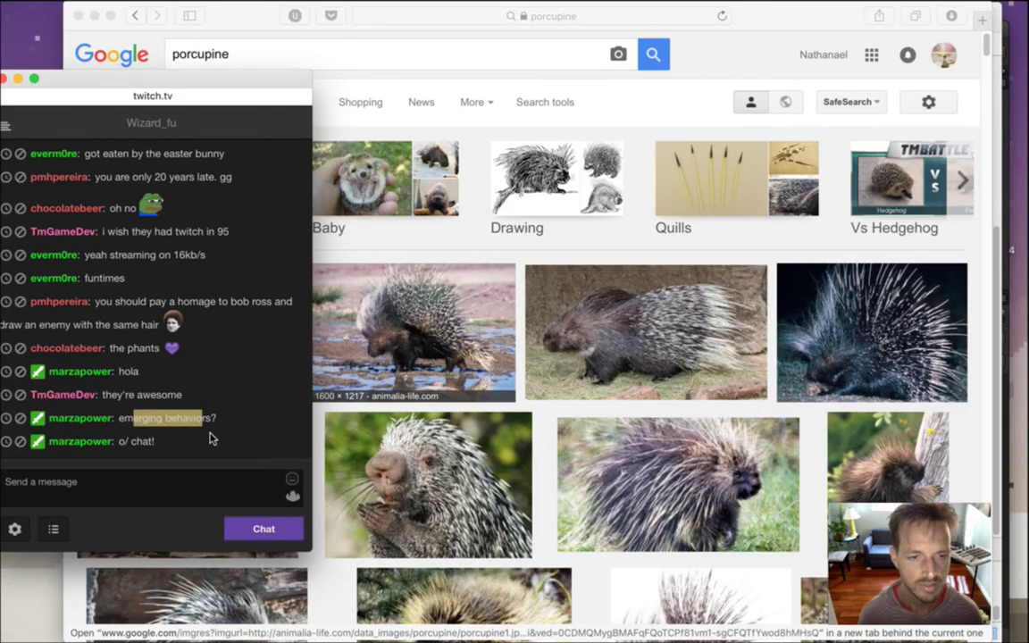
Switch to Xcode, open Foes.txt and set the Baiyag count in the baiyag1 entry to 99-99
key(super+Tab)
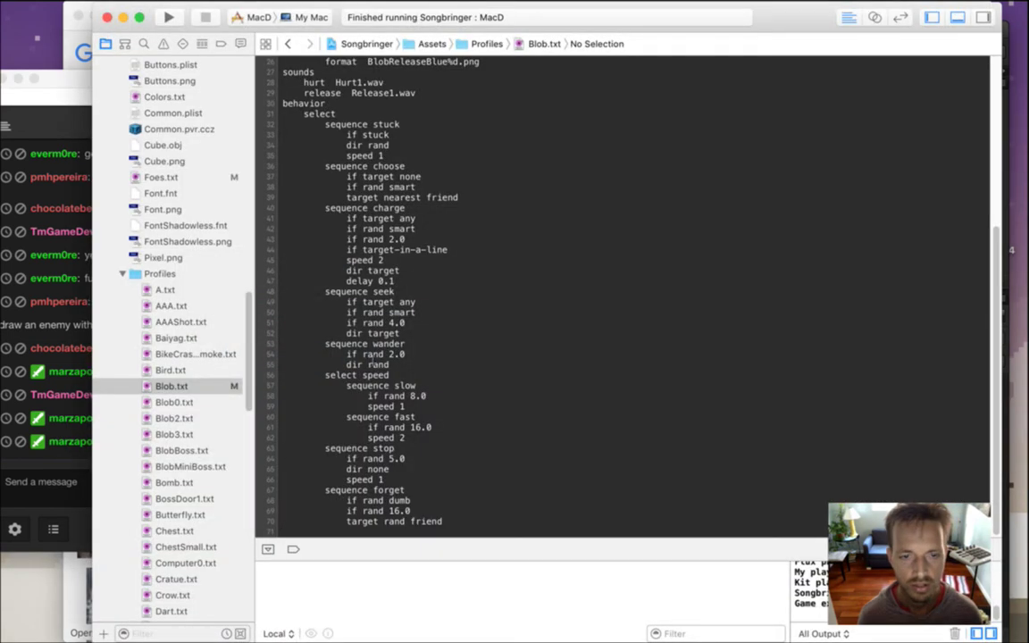
scroll(224, 339, up, 2)
click(179, 211)
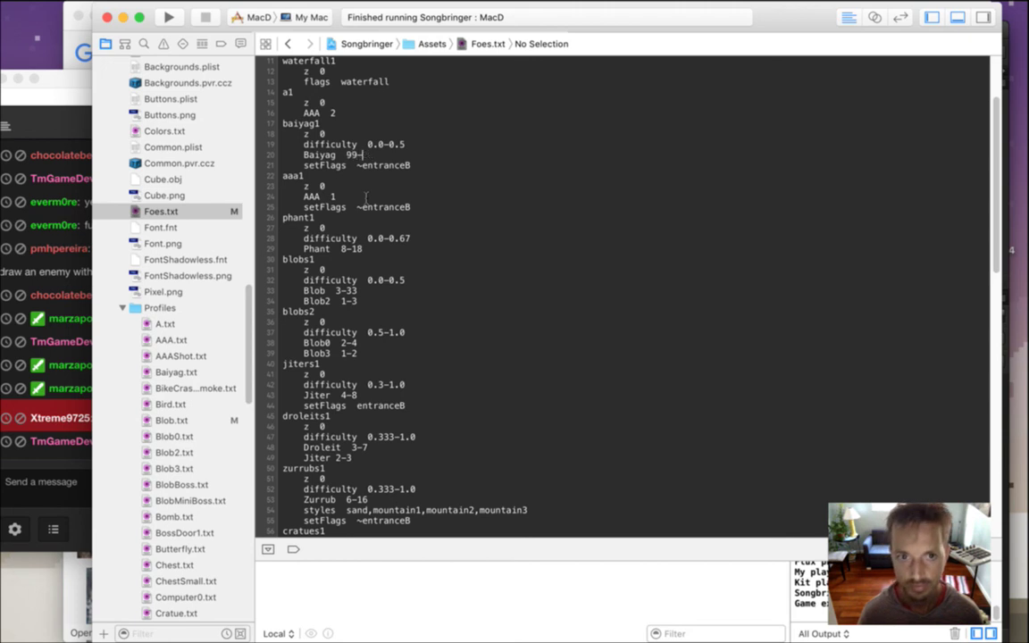
Read the new Twitch chat messages and build and run the game with the edited foe counts
click(59, 406)
drag(98, 426, 143, 427)
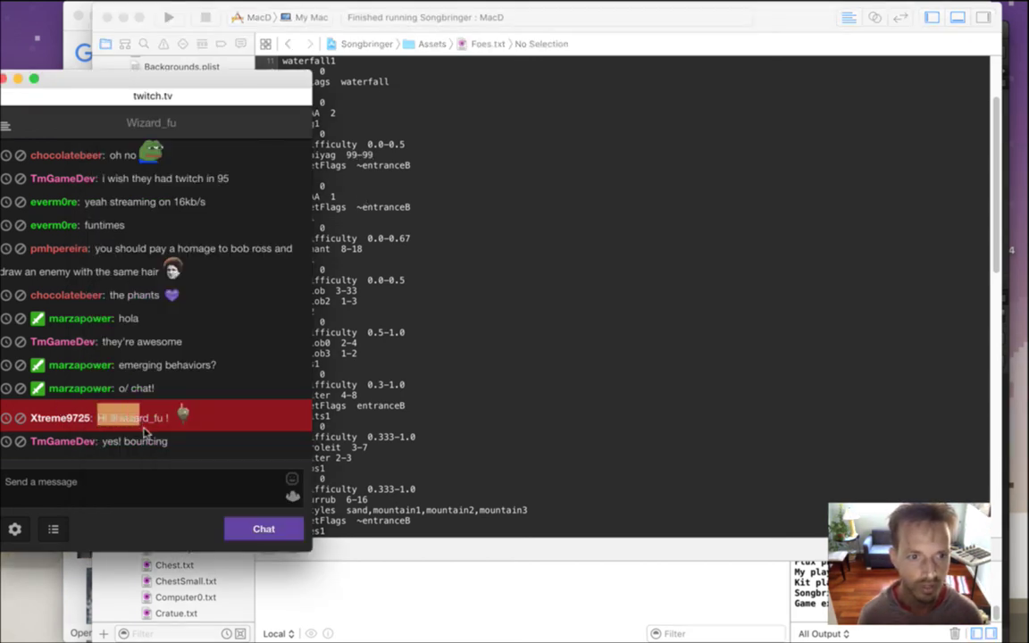
click(475, 350)
key(super+r)
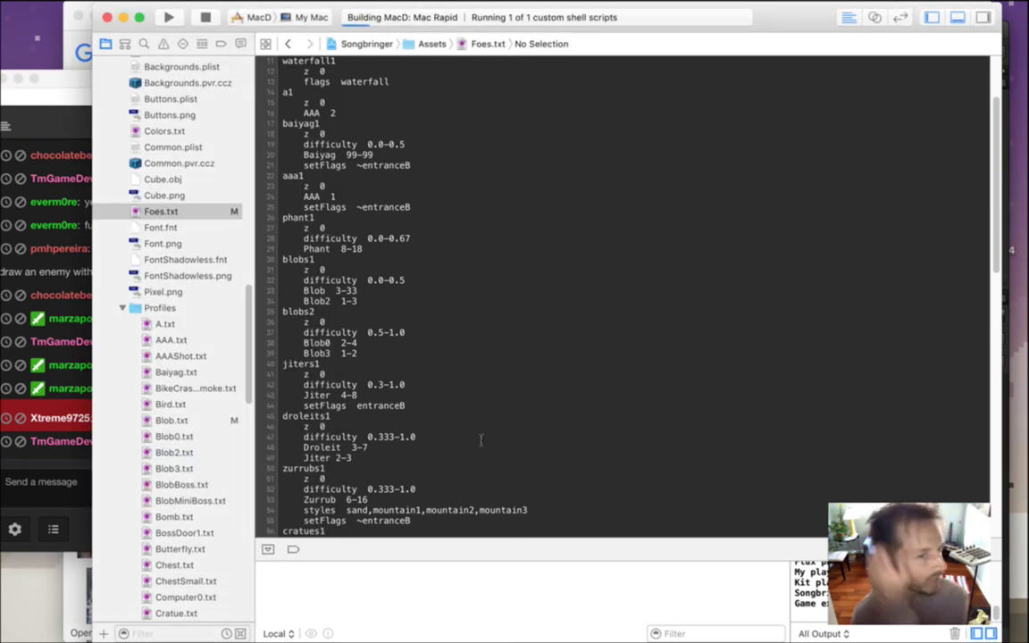
click(51, 465)
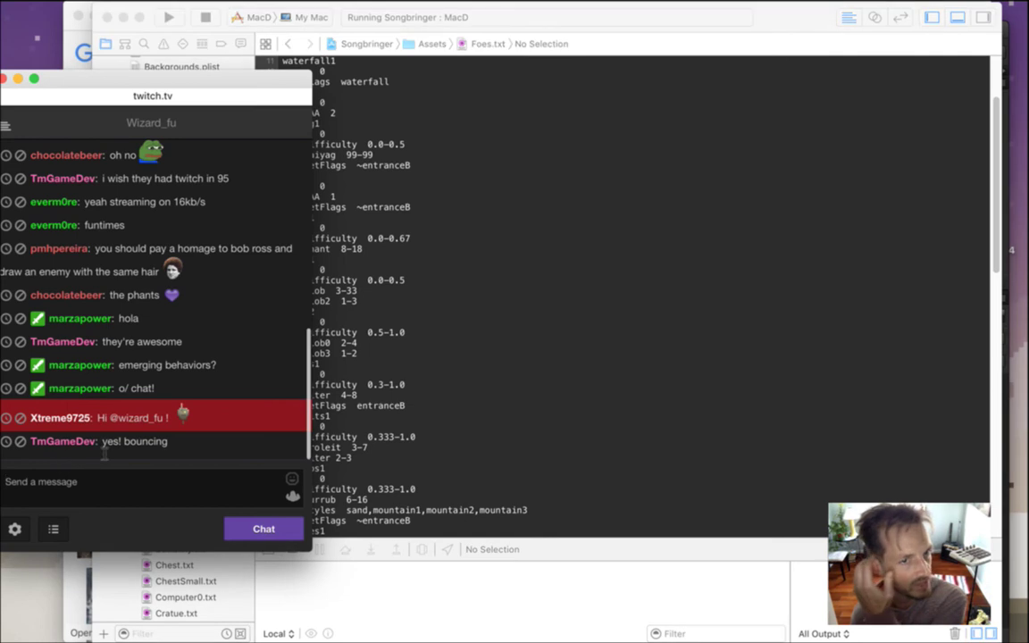
click(429, 415)
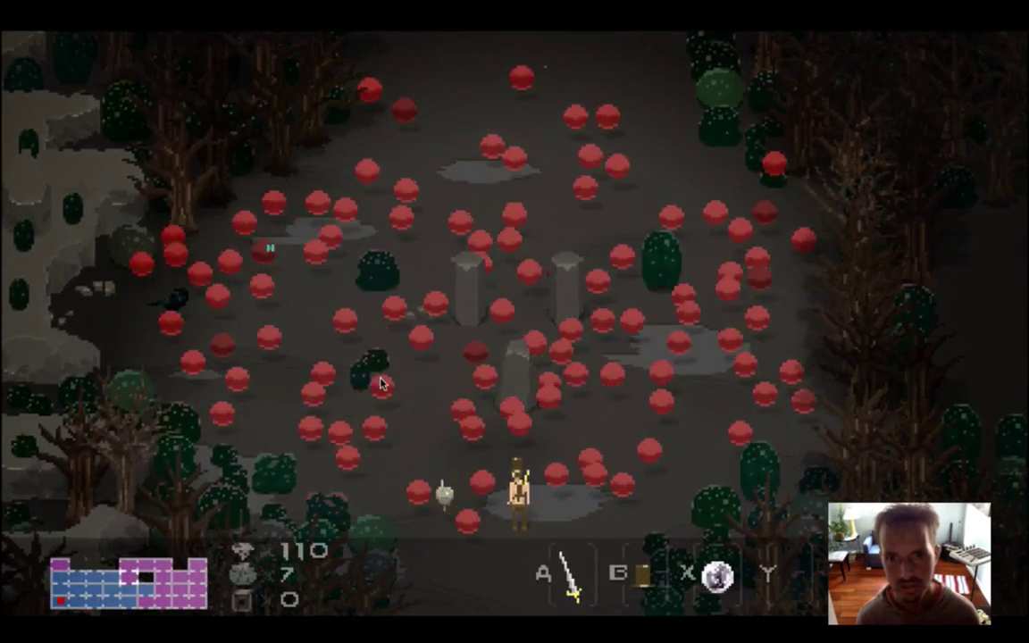
Playtest the enlarged Baiyag swarm by walking the character among the red balls in the swamp clearing
key(Right)
key(Up)
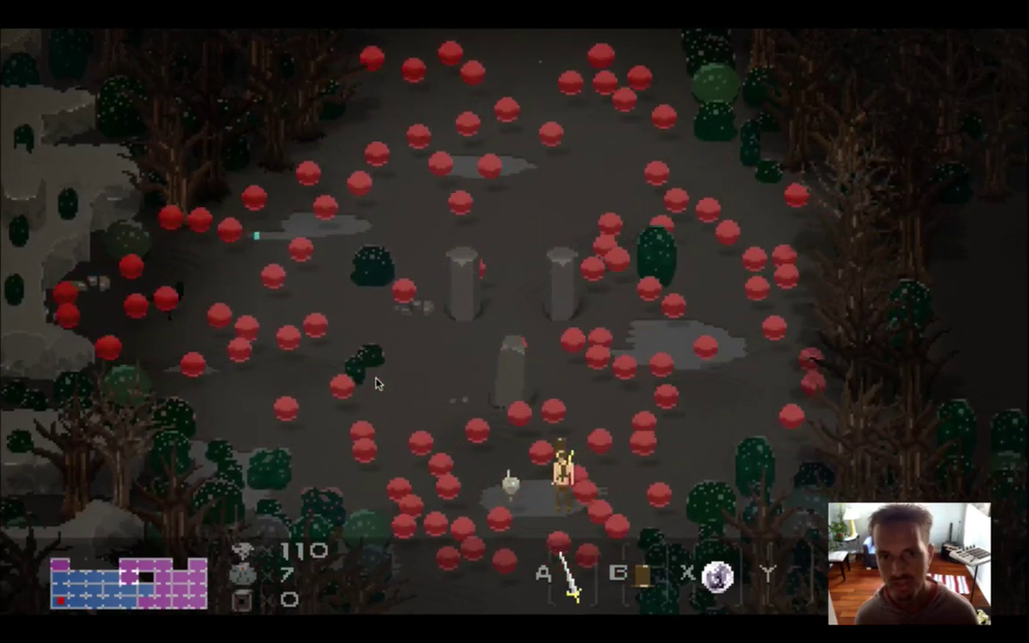
key(Up)
key(Left)
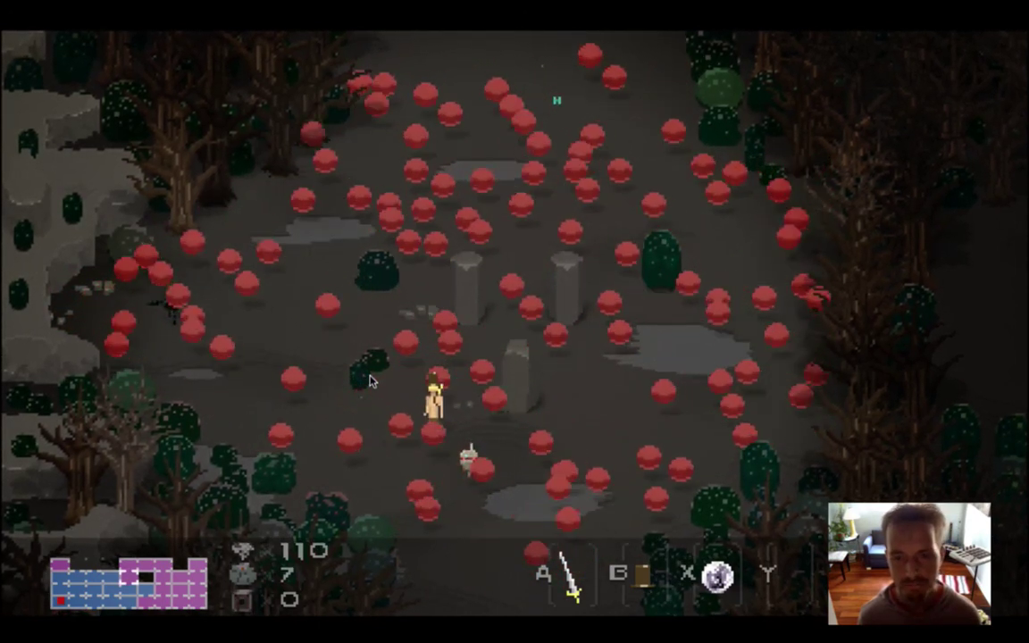
Quit the game, run it again to watch the enlarged Baiyag swarm once more, and quit it
key(super+q)
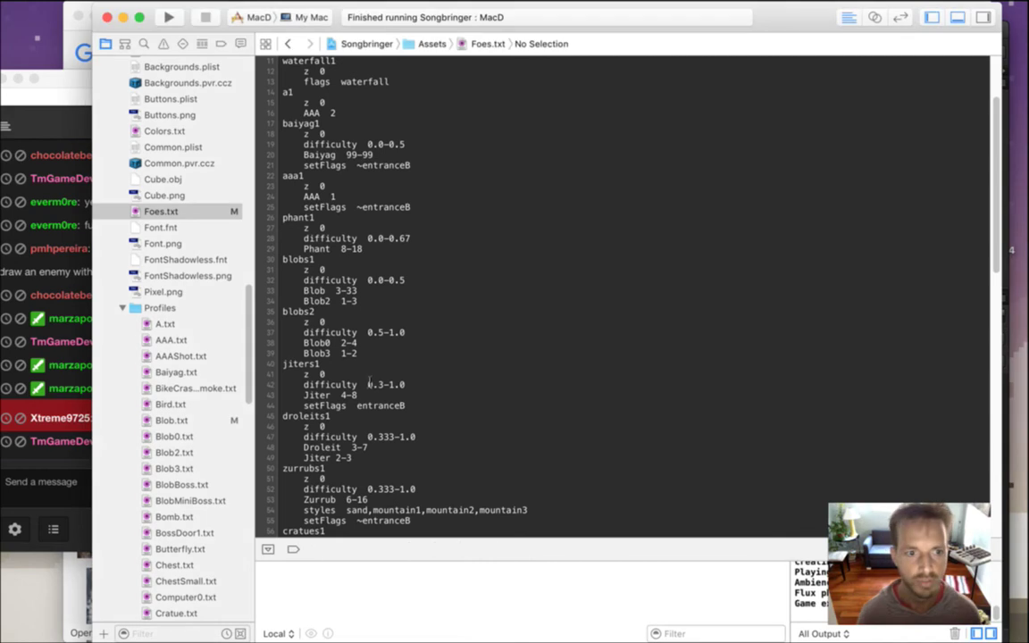
key(super+r)
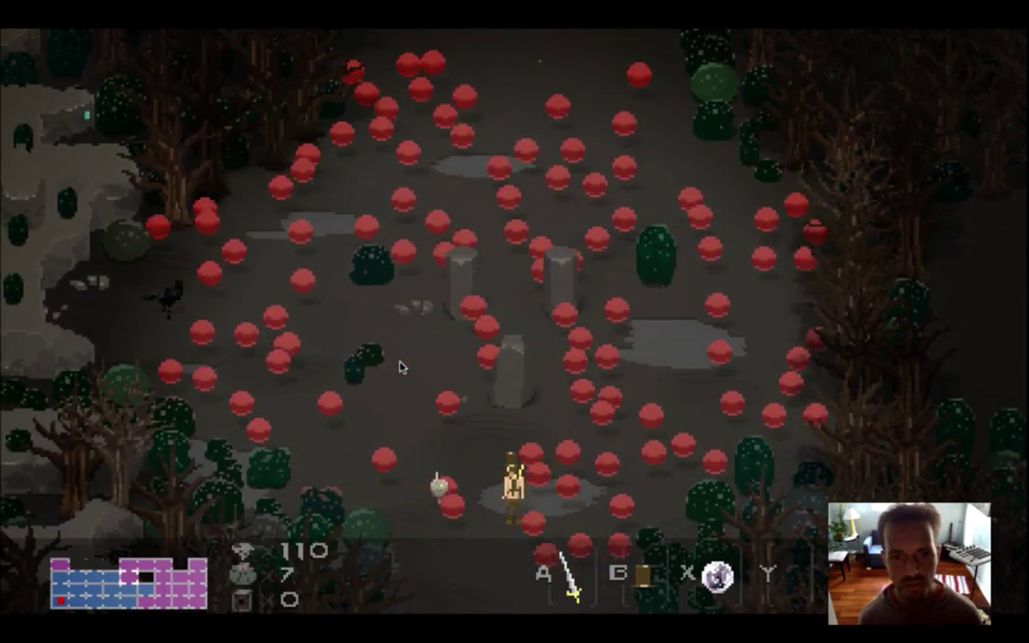
key(super+q)
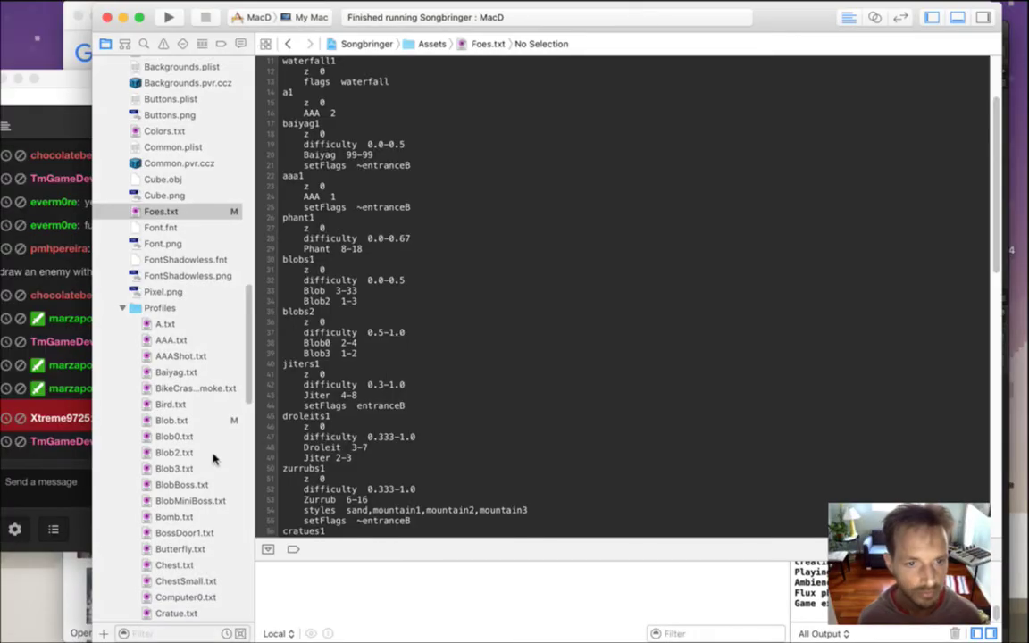
Open Saves.txt, set the saved player position p to 12,4,0 and run the game
scroll(221, 223, up, 15)
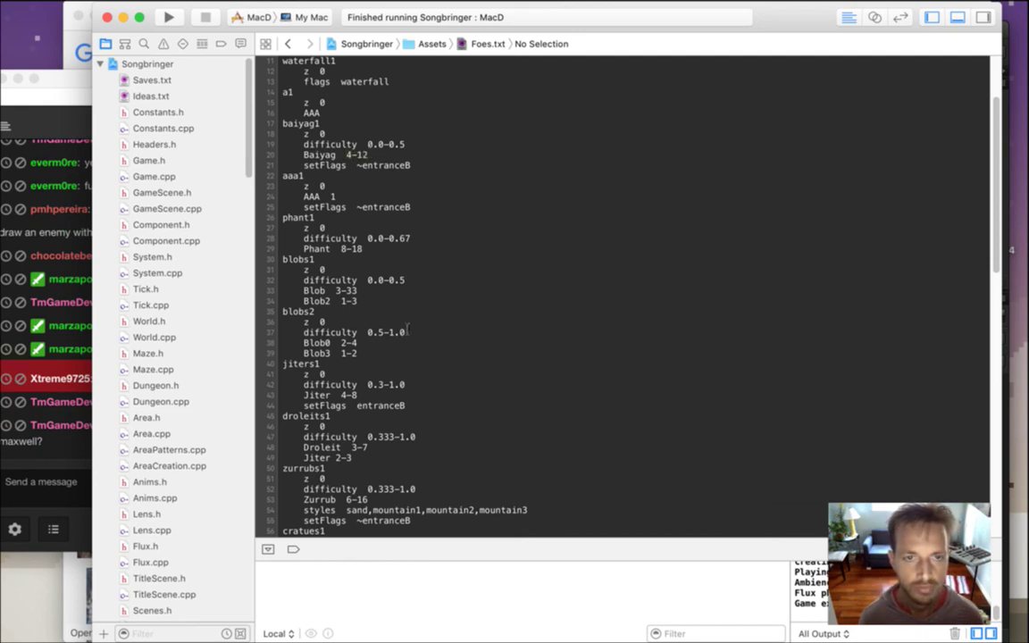
click(194, 80)
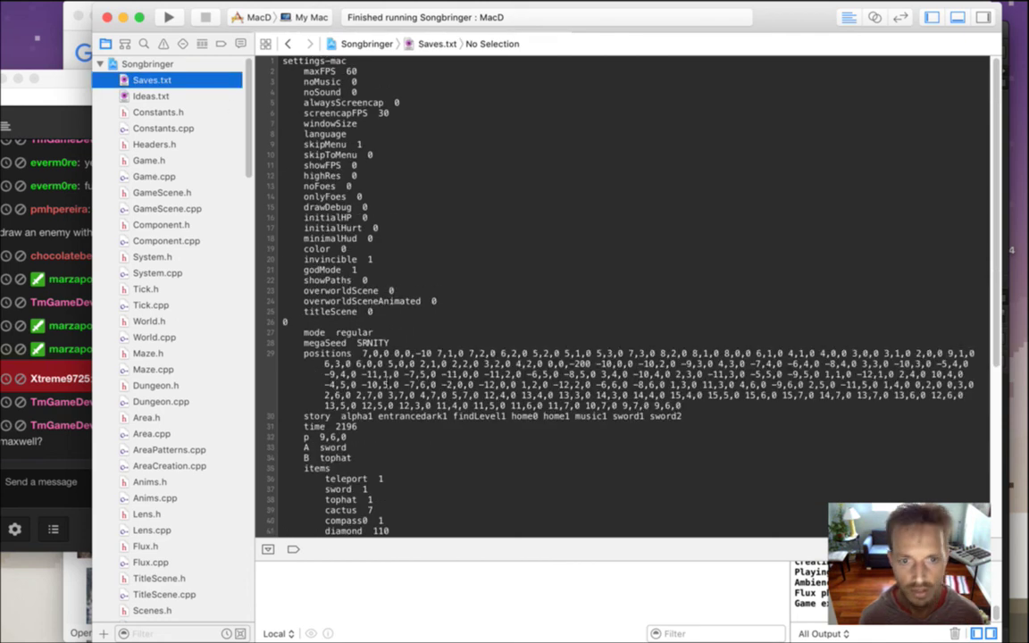
click(368, 437)
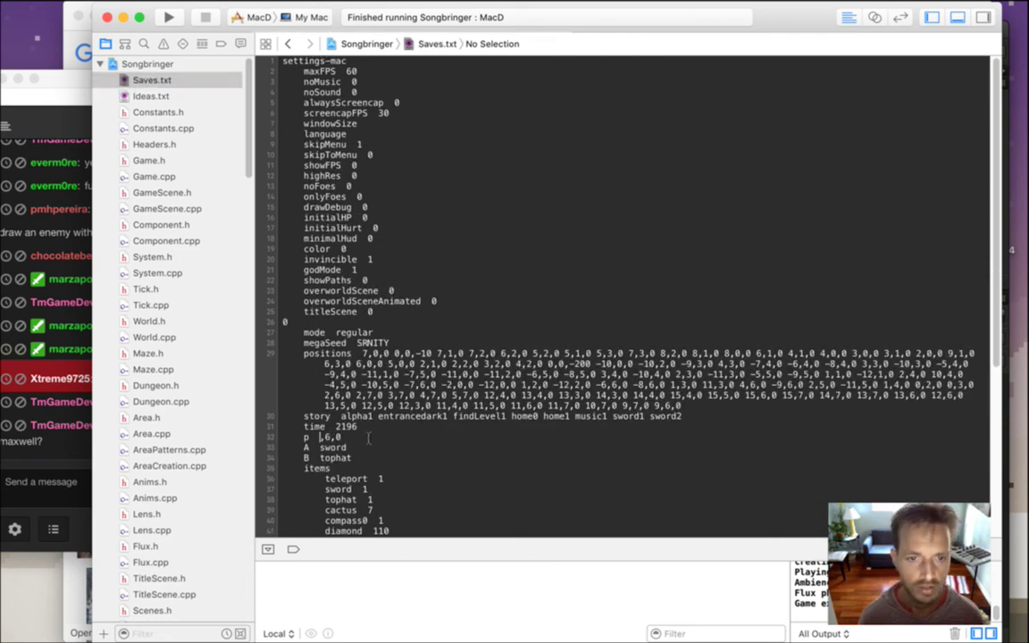
key(super+r)
Playtest the new start area by moving the character between the statue pillars, and quit the game
click(76, 487)
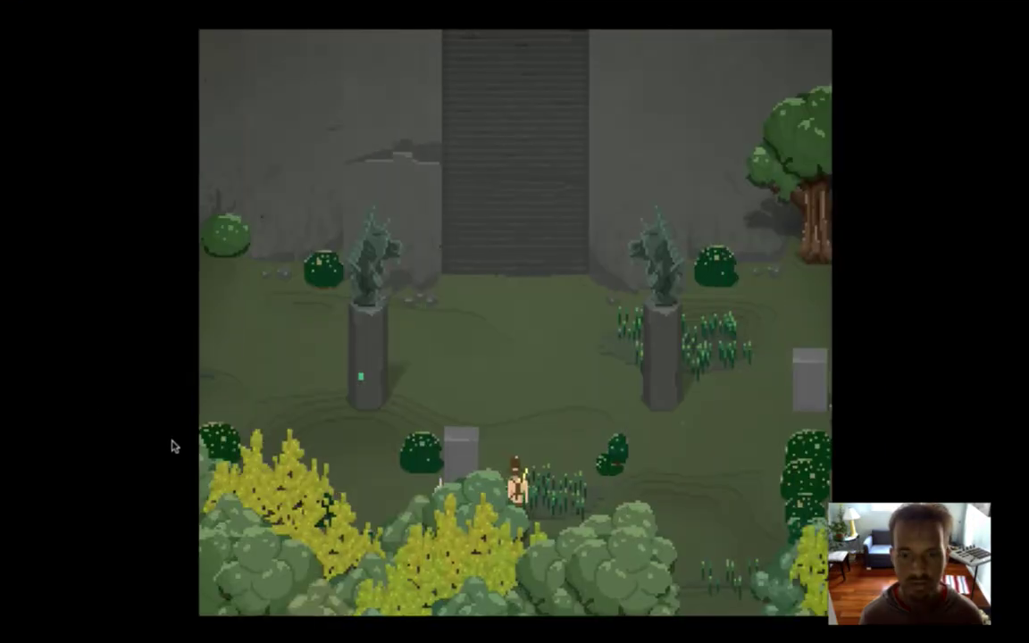
key(Right)
key(Up)
key(Right)
key(super+q)
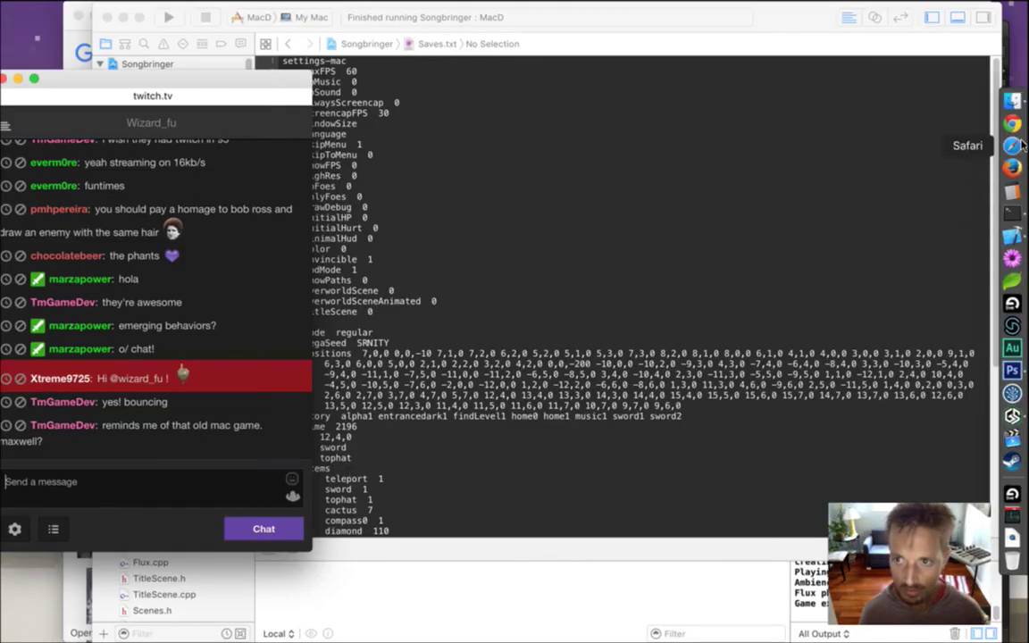
Switch to Safari and search Google Images for "maxwell game" in a new tab
click(1015, 147)
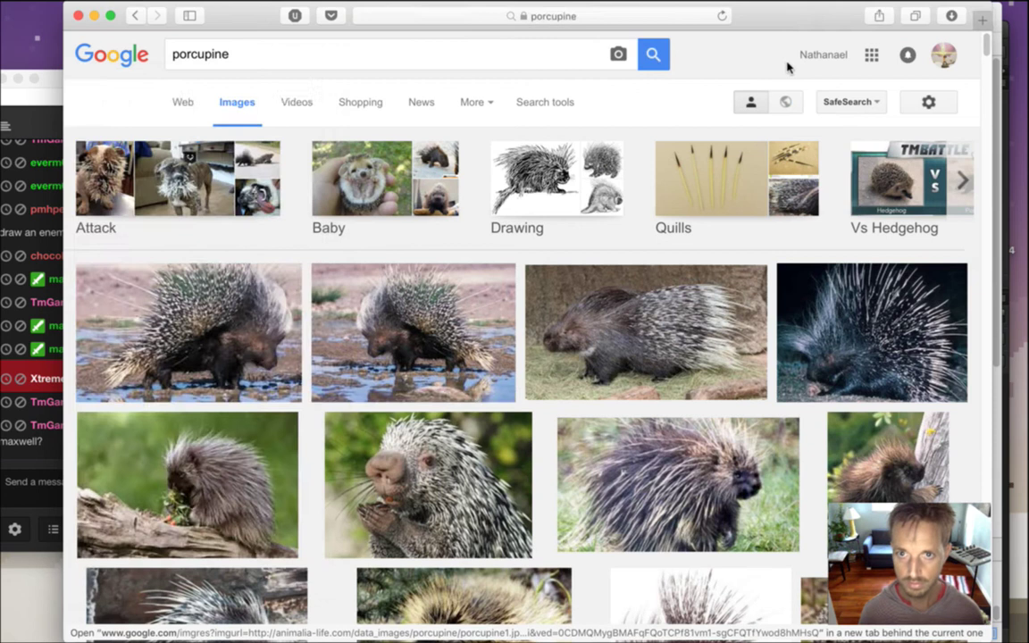
key(super+t)
text(maxwell game)
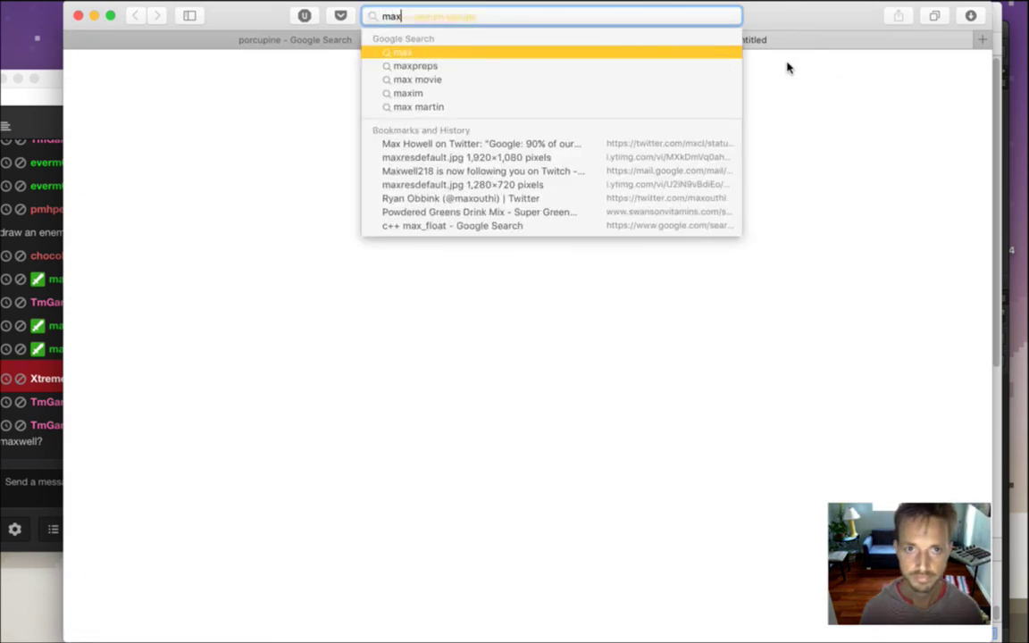
key(Return)
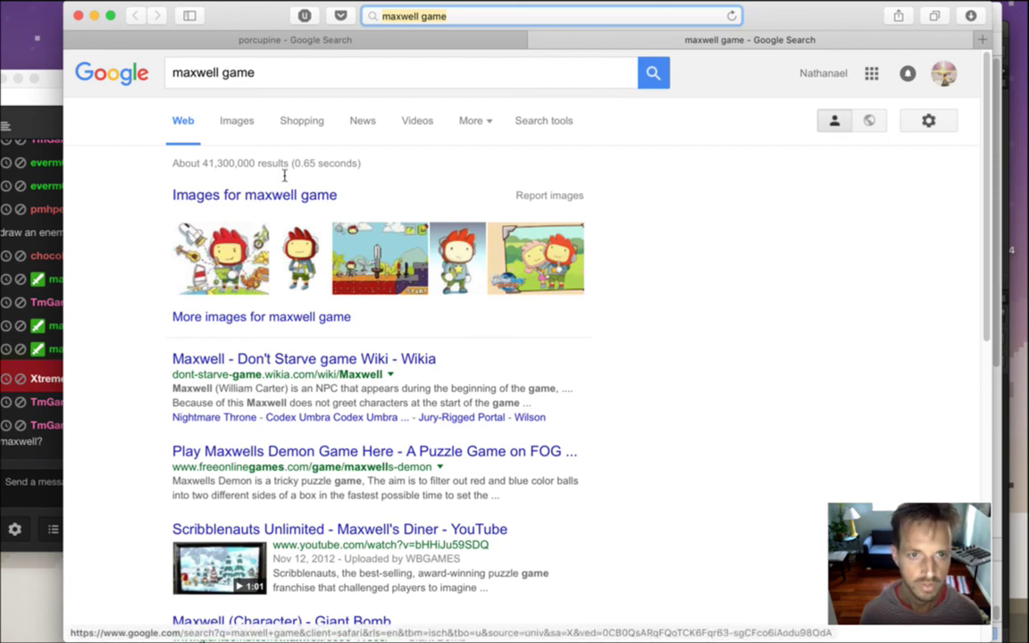
click(240, 124)
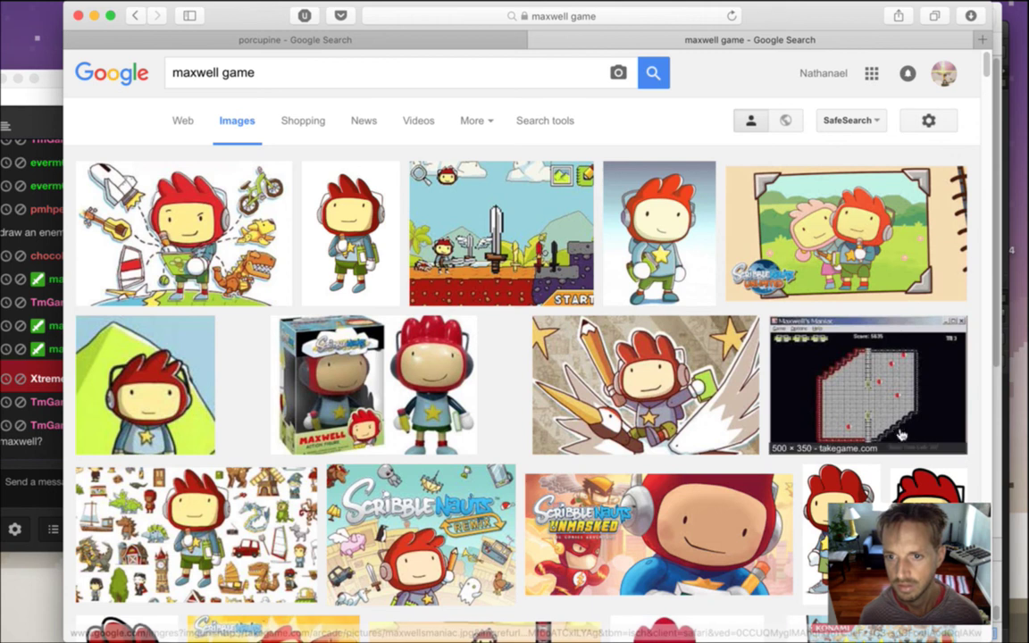
Open the takegame.com page from the Maxwell's Maniac image result, read its game description and close the tab
click(893, 397)
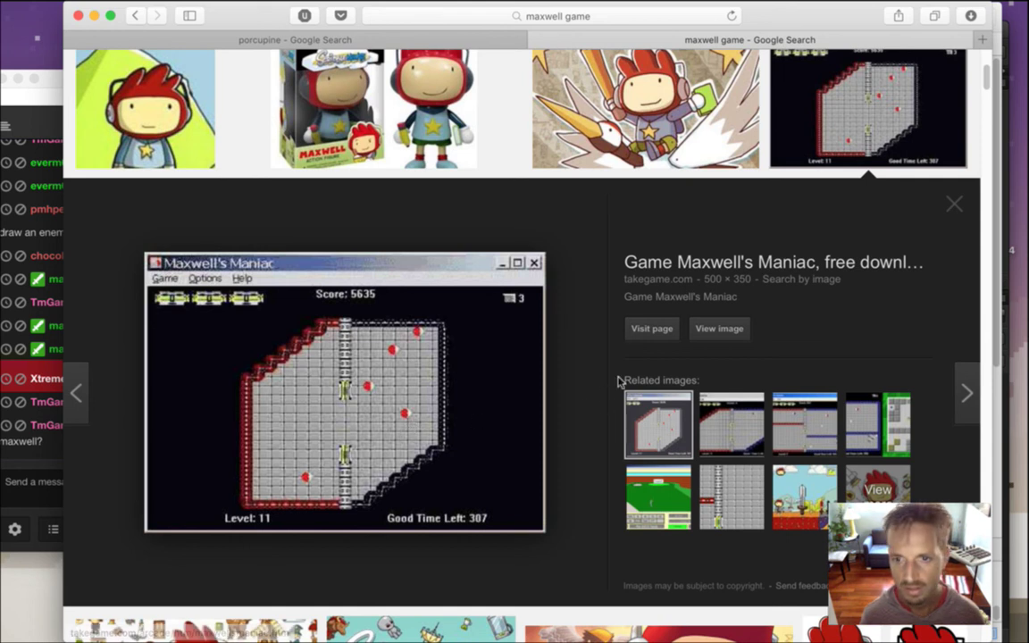
click(653, 330)
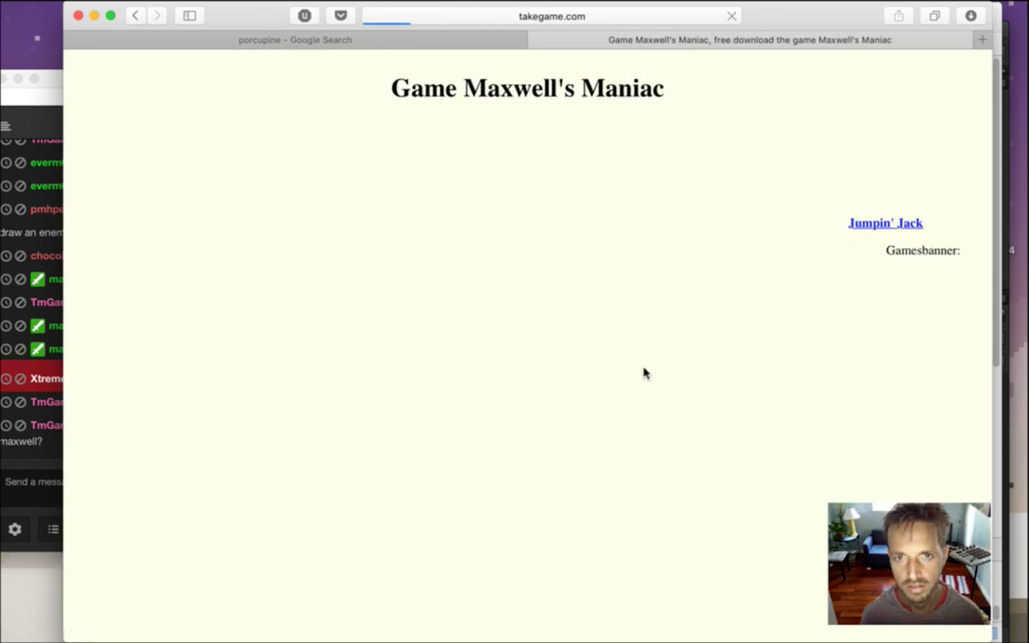
scroll(649, 375, down, 1)
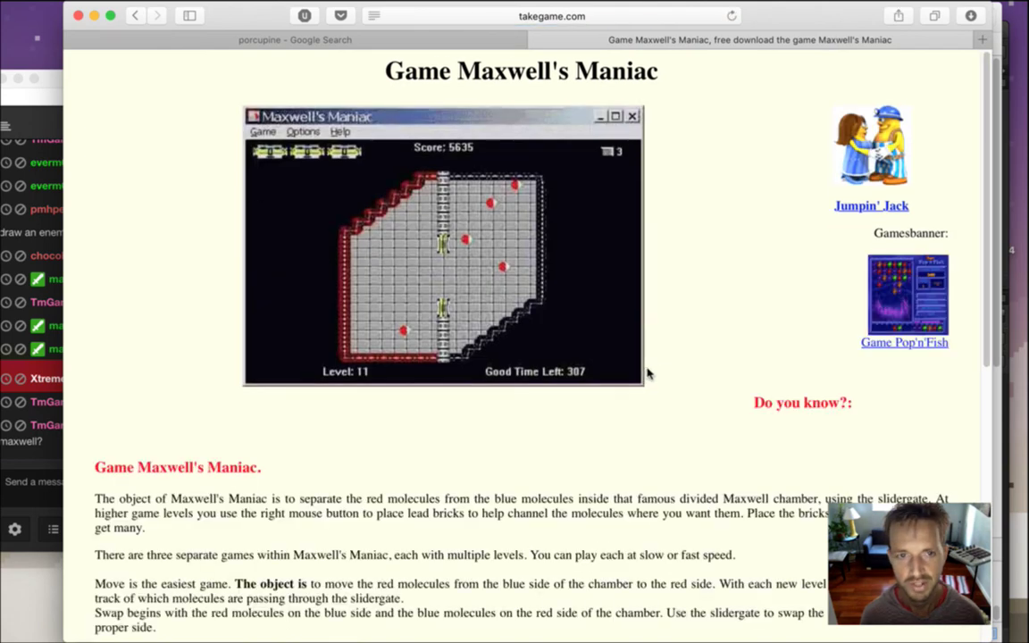
drag(987, 132, 979, 196)
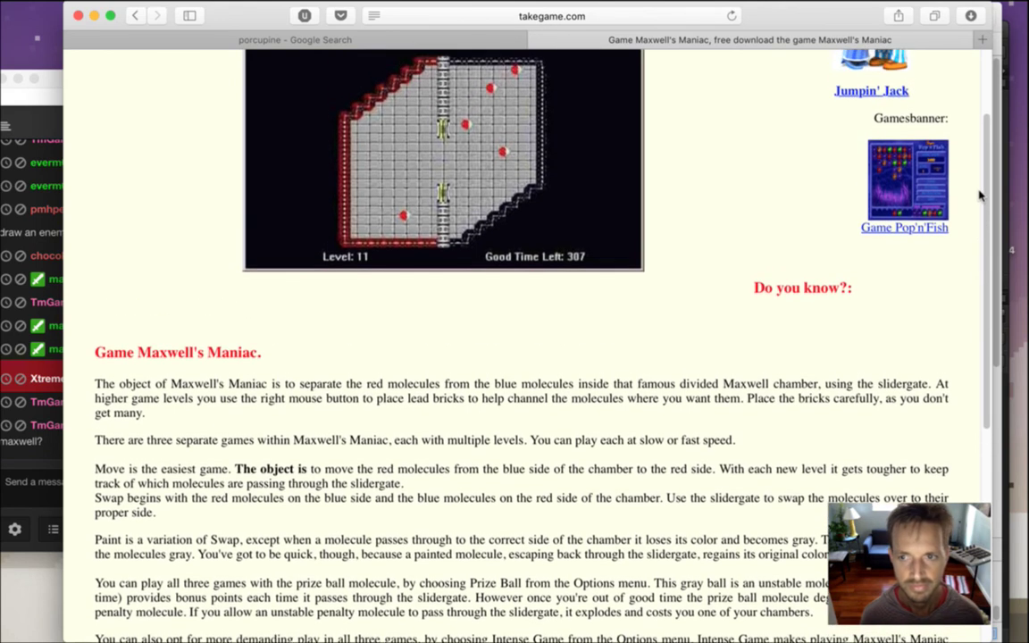
key(super+w)
Switch to Xcode and collapse the debug area below Saves.txt
key(super+Tab)
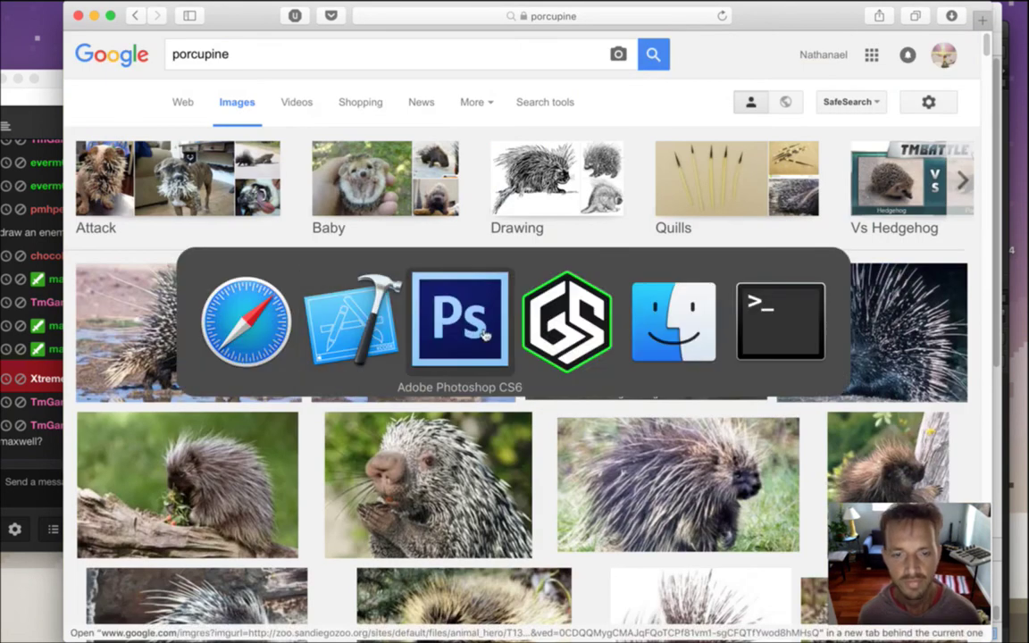
click(393, 324)
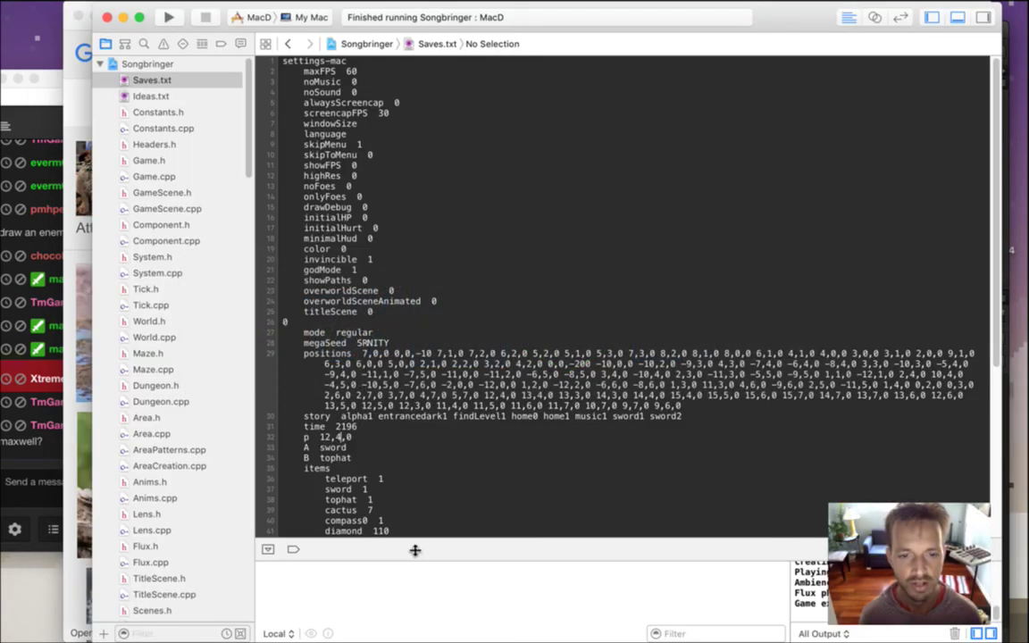
scroll(375, 496, down, 5)
drag(432, 572, 431, 626)
Return to Safari, browse the porcupine image results and preview the African Wildlife Foundation photo
key(super+Tab)
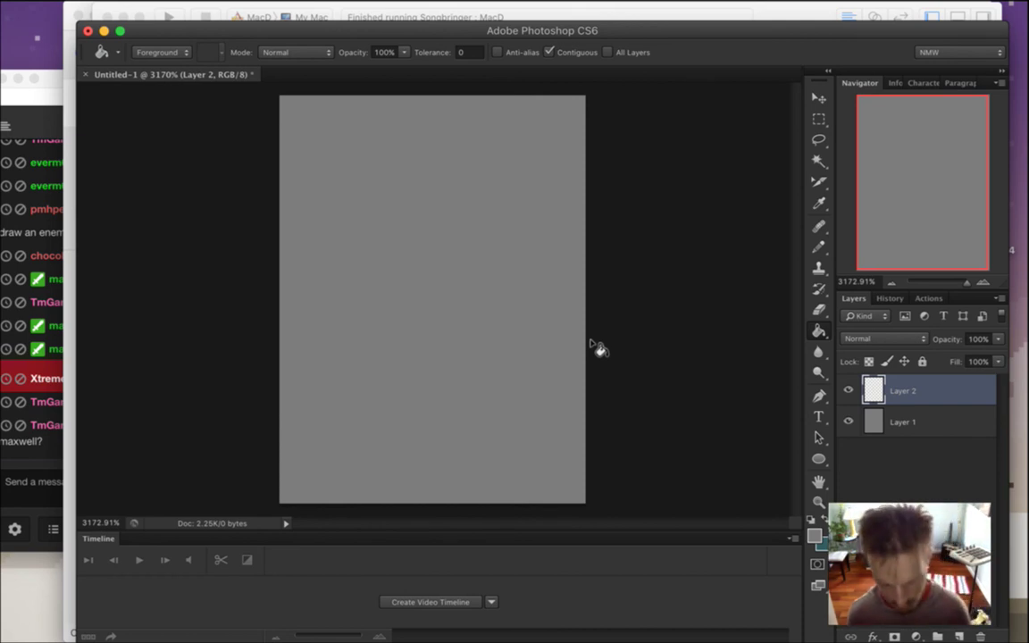
key(super+Tab)
key(super+Tab)
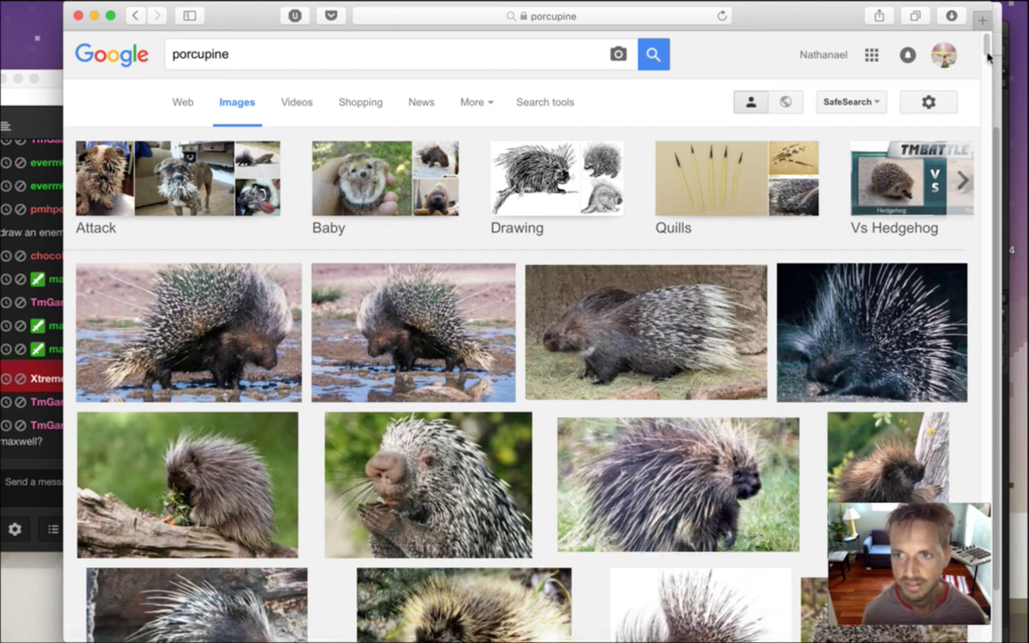
scroll(986, 54, down, 4)
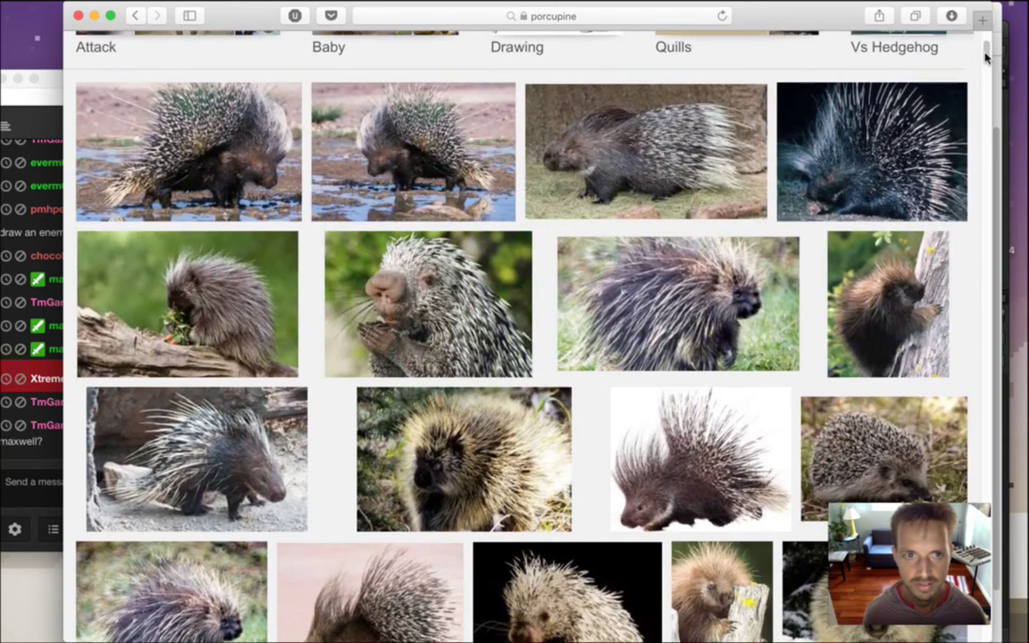
scroll(986, 56, down, 5)
scroll(747, 104, up, 5)
click(241, 164)
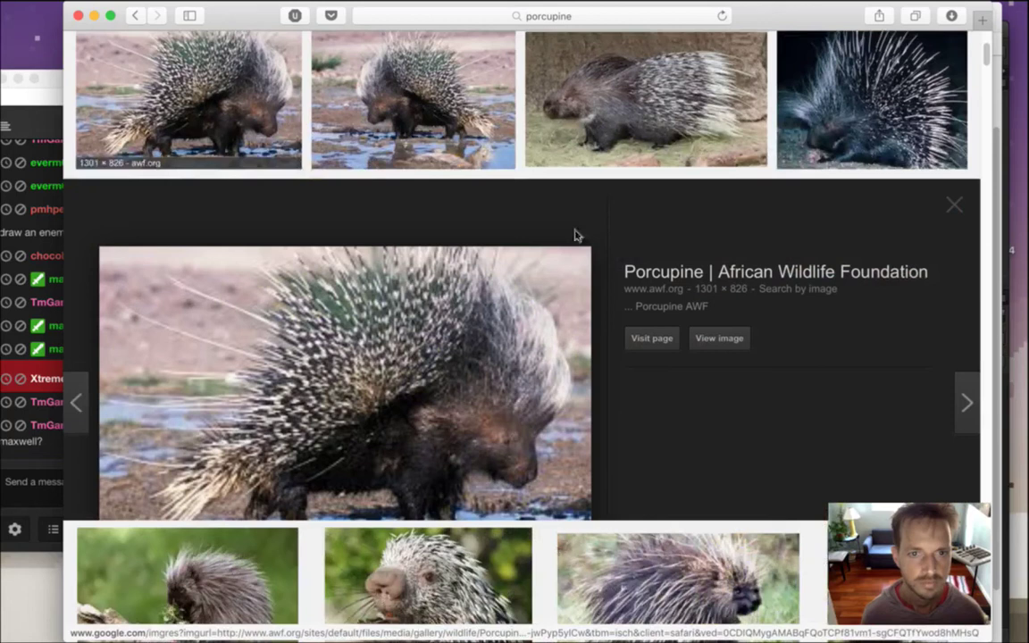
Open the African Wildlife Foundation porcupine photo at full size, copy the image and close the page
click(711, 323)
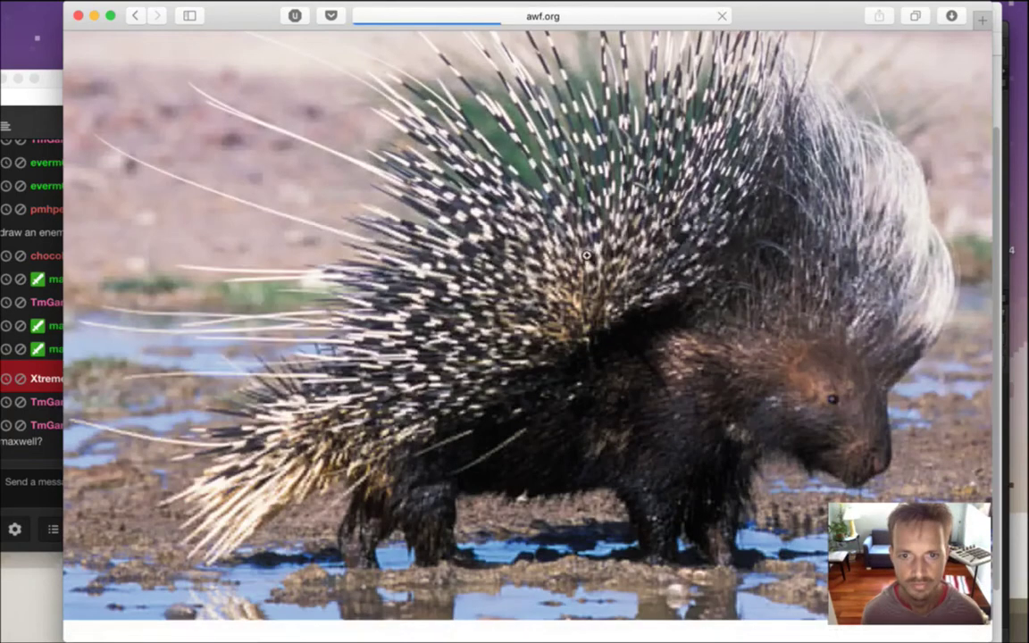
right_click(596, 254)
click(633, 376)
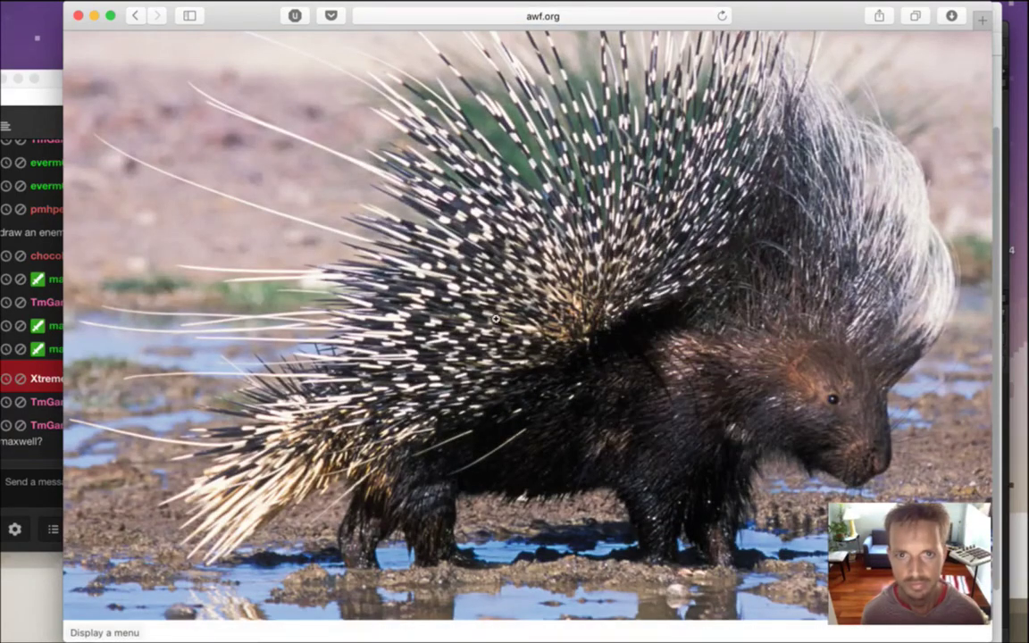
key(super+w)
Switch to Photoshop, create a 1301 × 826 pixel document from the Clipboard preset and paste the porcupine photo into it
key(super+Tab)
key(super+Tab)
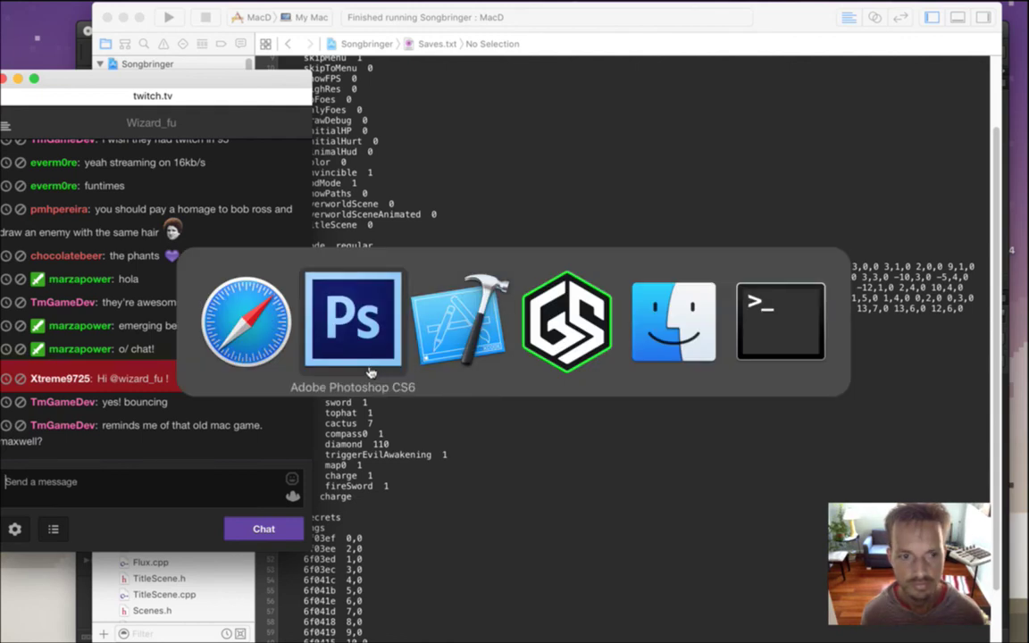
key(super+Tab)
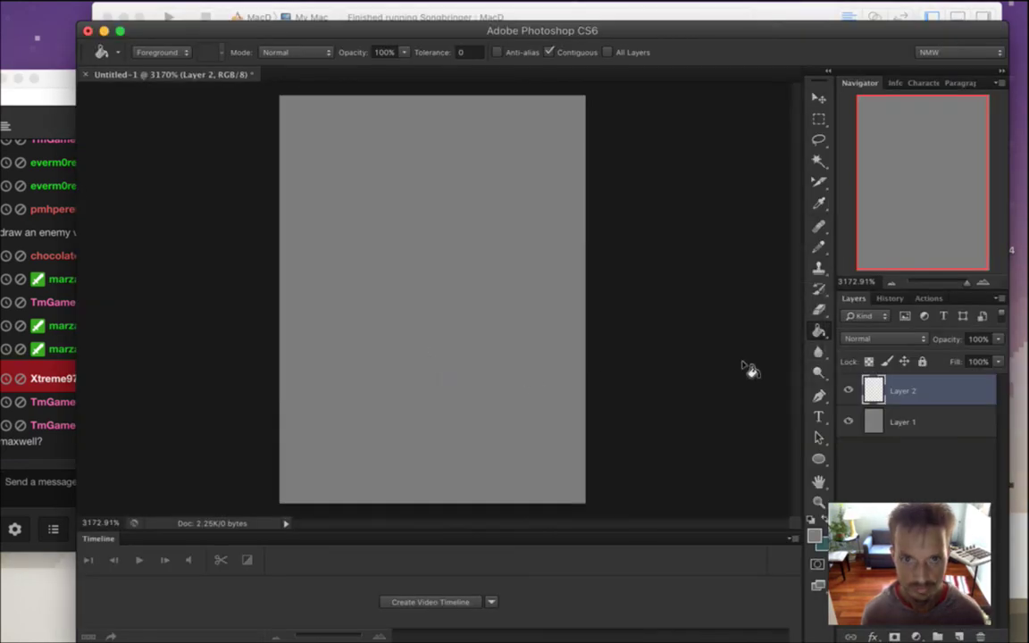
key(super+n)
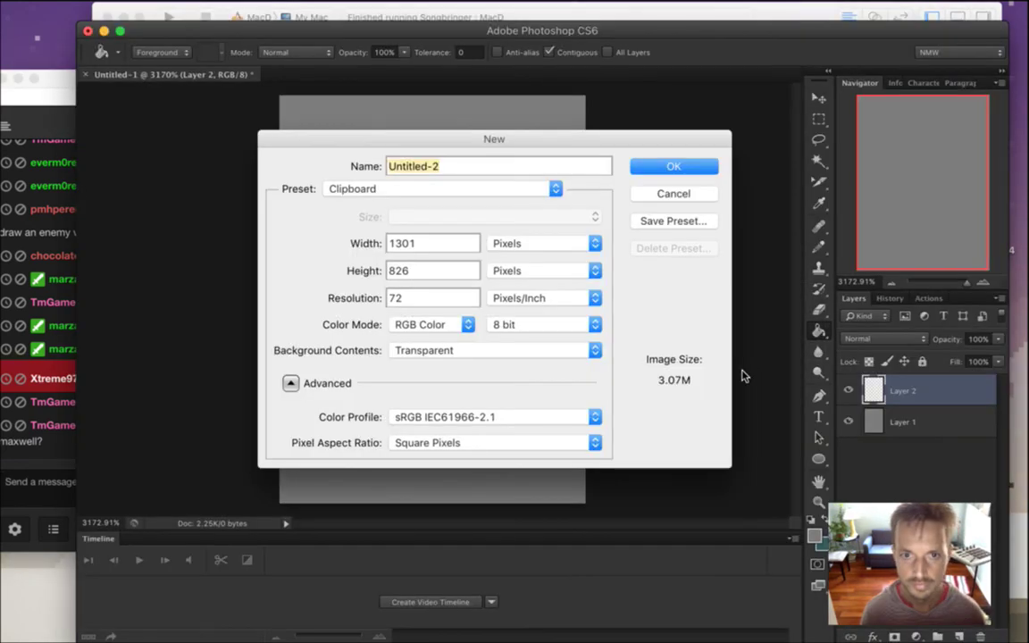
key(Return)
key(super+v)
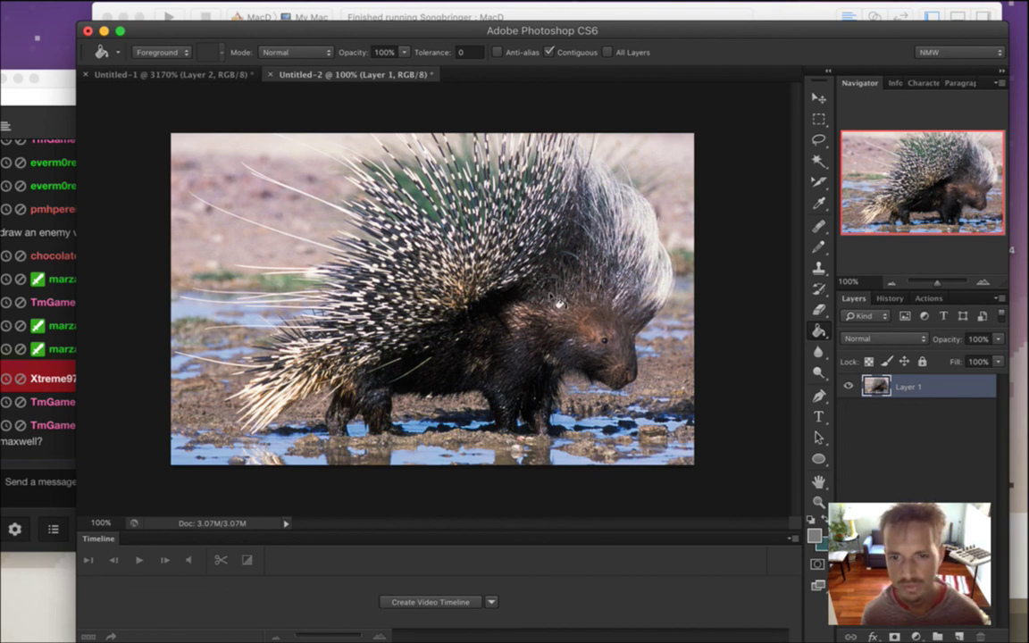
Try a dark pencil stroke on Layer 2 of Untitled-1 with a colour sampled from the porcupine's face, and undo it
key(i)
click(602, 335)
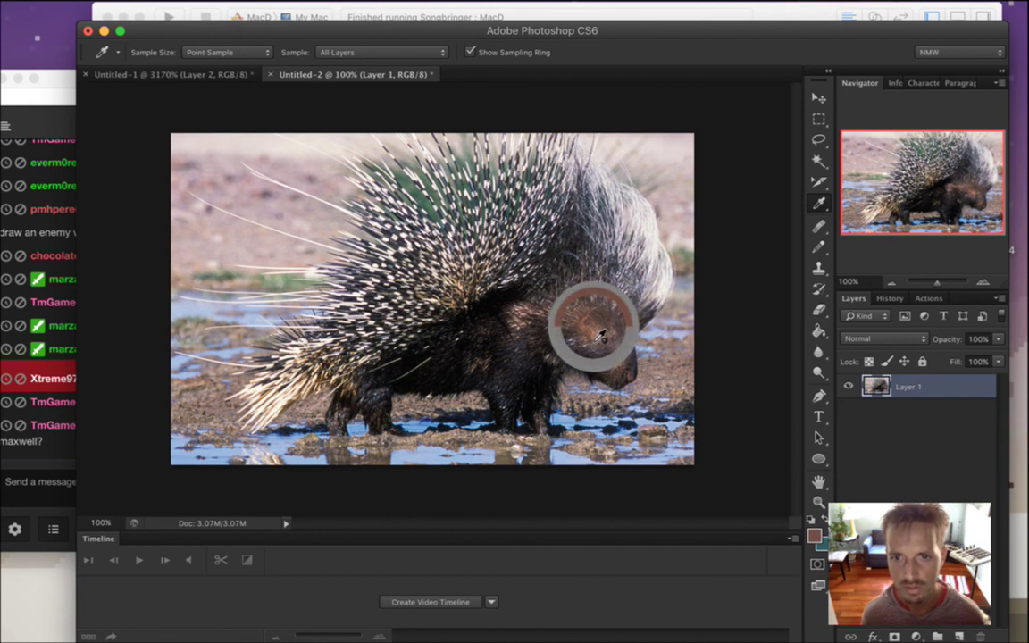
click(194, 92)
click(199, 75)
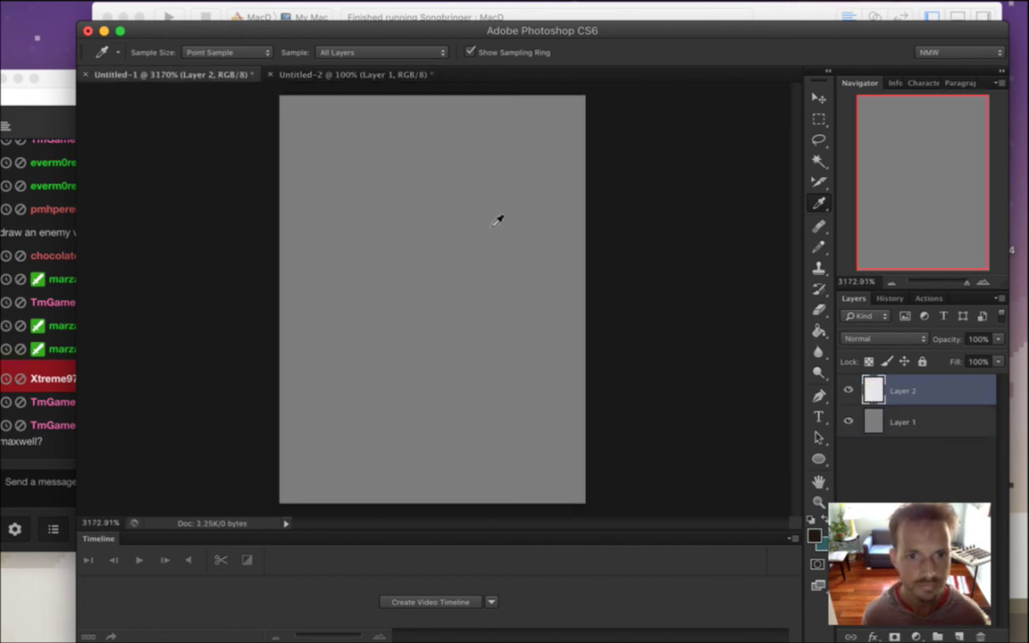
key(b)
mouse_move(400, 333)
mouse_down()
mouse_move(400, 291)
mouse_move(452, 384)
mouse_up()
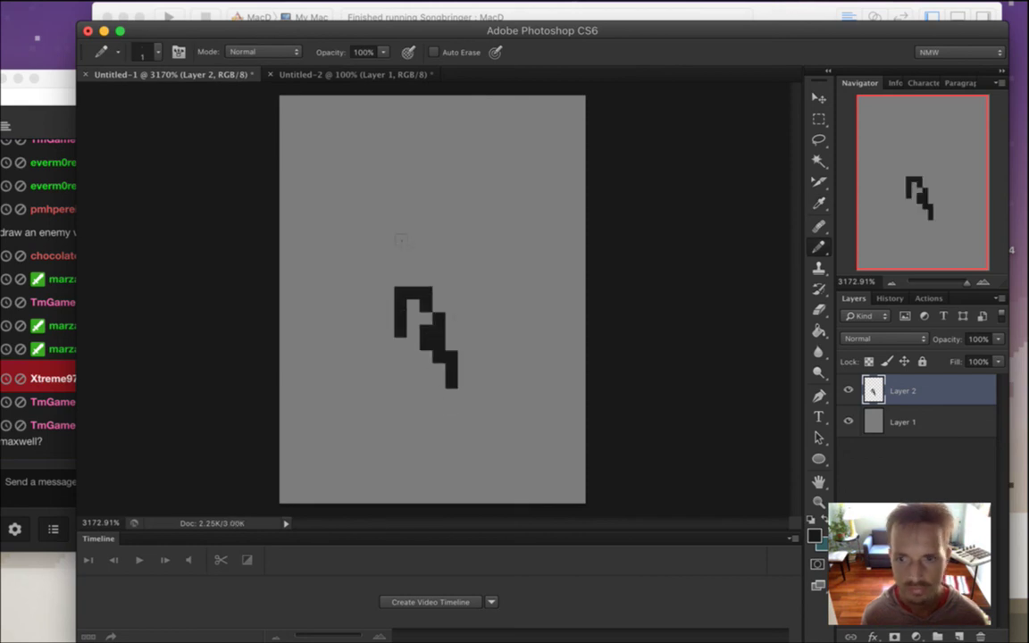
key(ctrl+z)
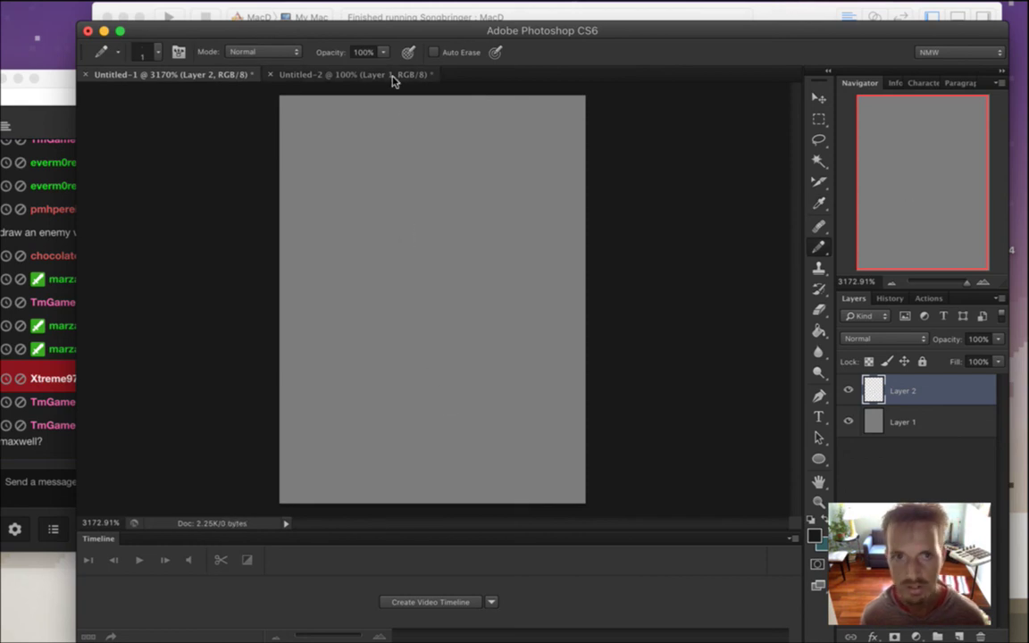
Sample a reddish brown from around the porcupine's eye in Untitled-2, and return to the Untitled-1 sprite
click(359, 75)
key(i)
click(604, 333)
drag(606, 334, 603, 335)
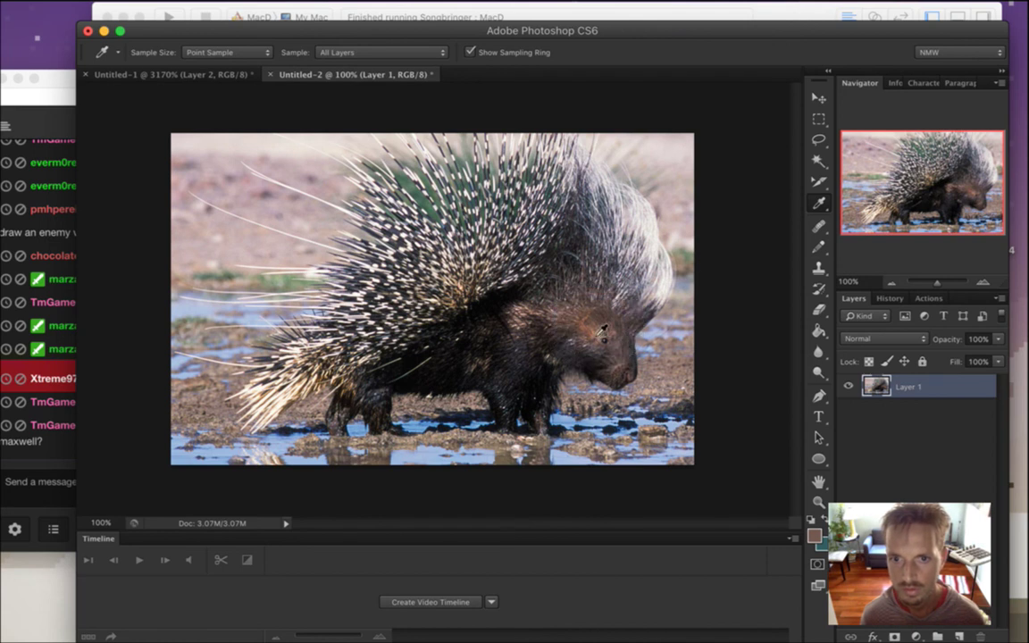
click(207, 75)
key(b)
mouse_move(400, 329)
mouse_down()
mouse_move(400, 373)
mouse_move(451, 393)
mouse_up()
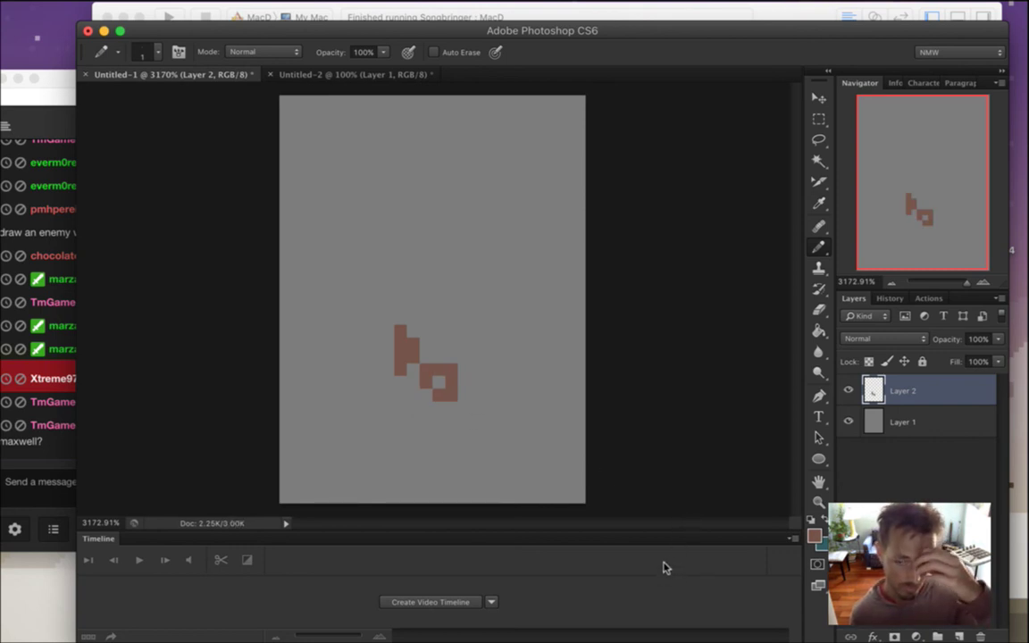
key(e)
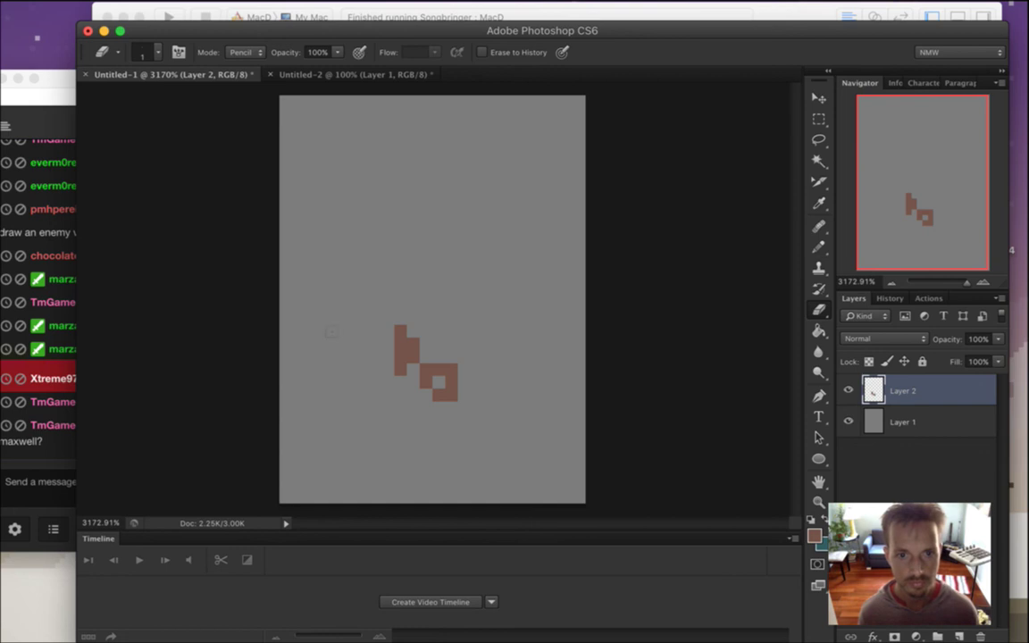
drag(400, 332, 451, 425)
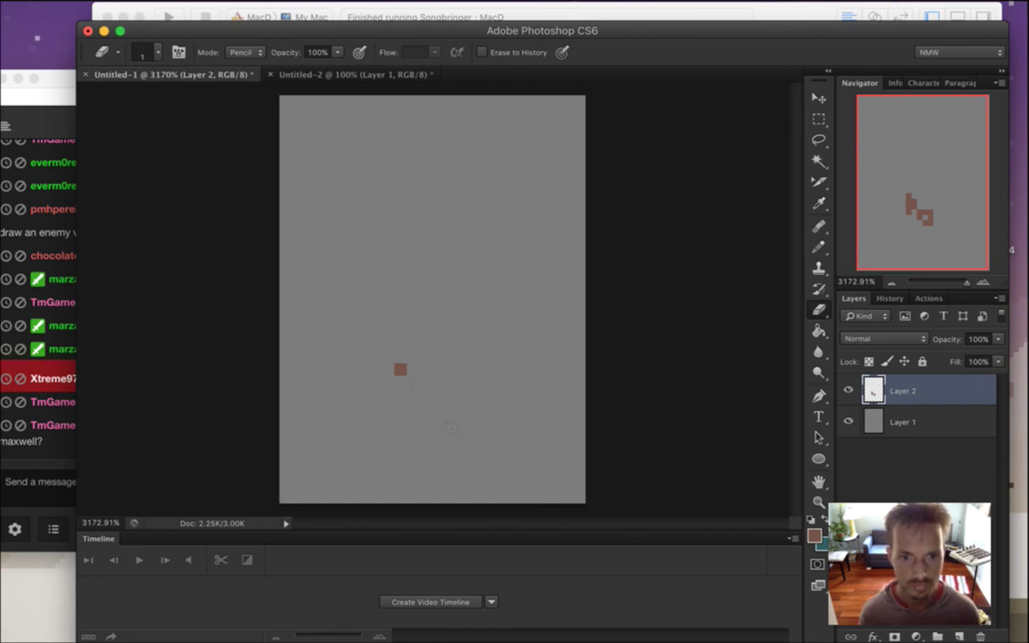
Outline a domed body with a small snout at the canvas bottom in brown pencil and fill it with the same colour
key(b)
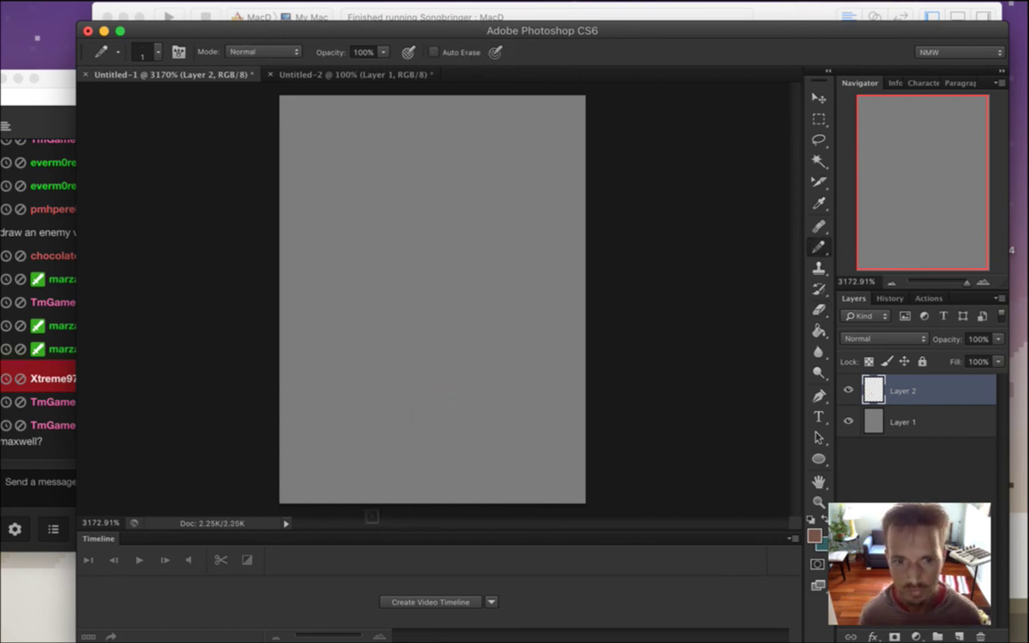
mouse_move(362, 500)
mouse_down()
mouse_move(373, 430)
mouse_move(413, 397)
mouse_move(454, 391)
mouse_move(496, 428)
mouse_move(487, 518)
mouse_up()
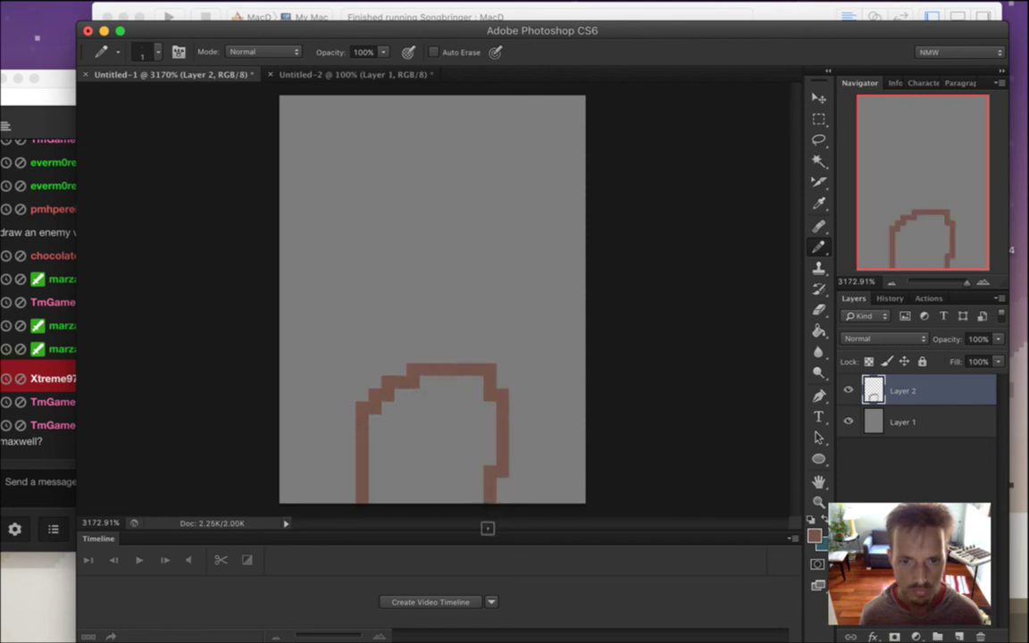
mouse_move(516, 470)
mouse_down()
mouse_move(515, 458)
mouse_move(528, 459)
mouse_move(497, 521)
mouse_up()
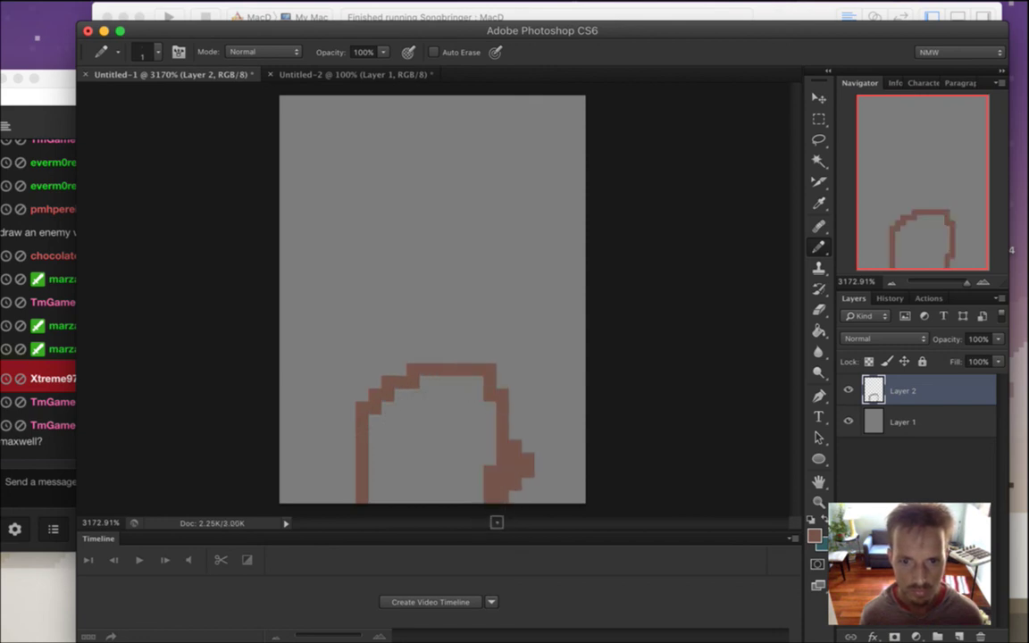
key(g)
click(432, 492)
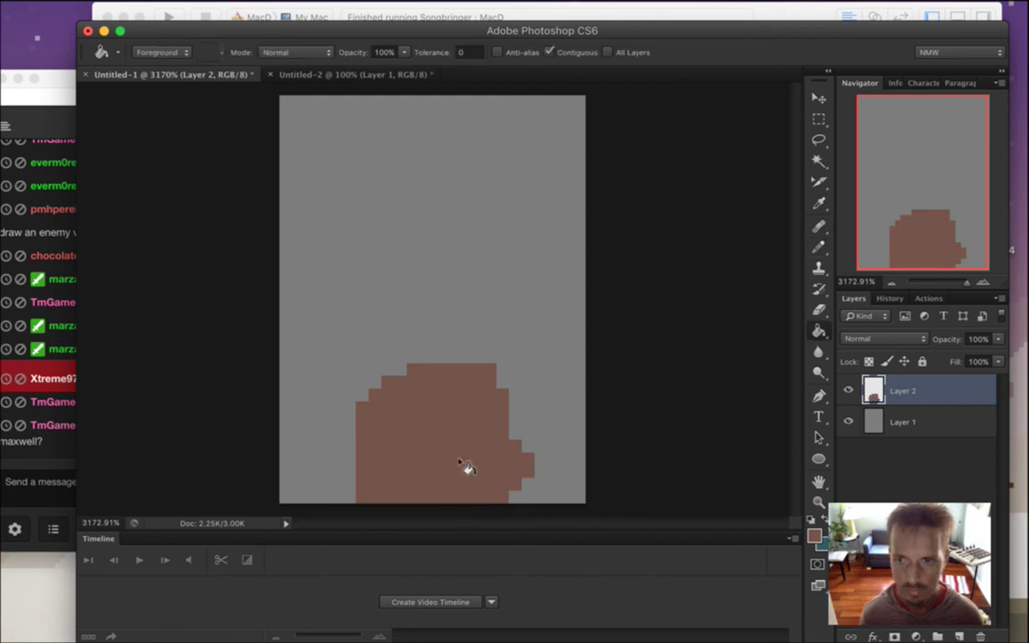
Erase the body's hard corners to round it and pencil the brown snout slightly higher and farther forward
key(e)
drag(490, 370, 540, 446)
key(b)
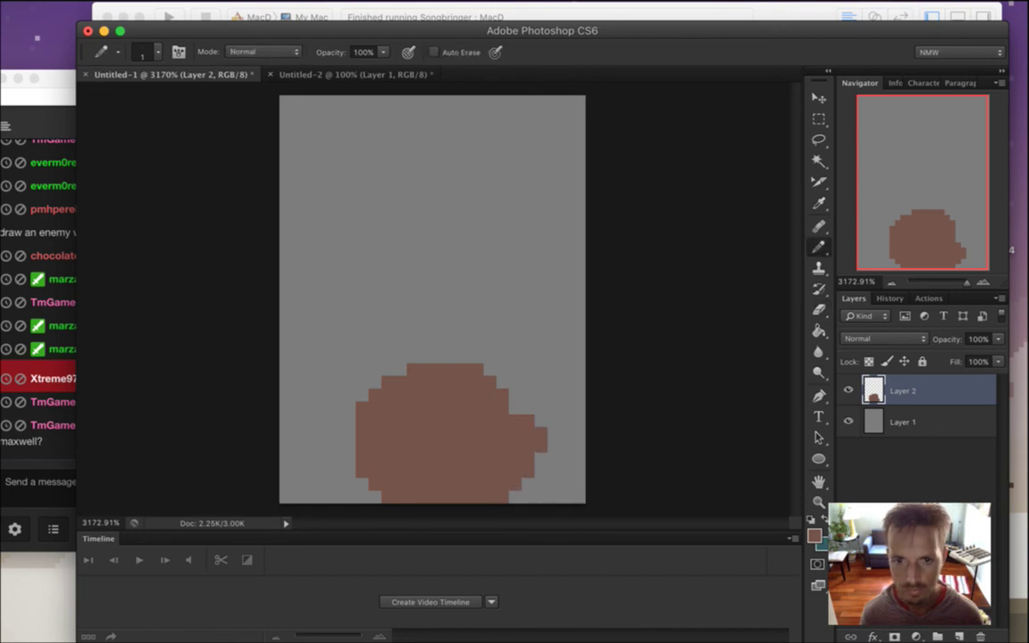
Compare with the porcupine photo, and erase a gap under the belly and the area below the snout to form two legs
click(353, 74)
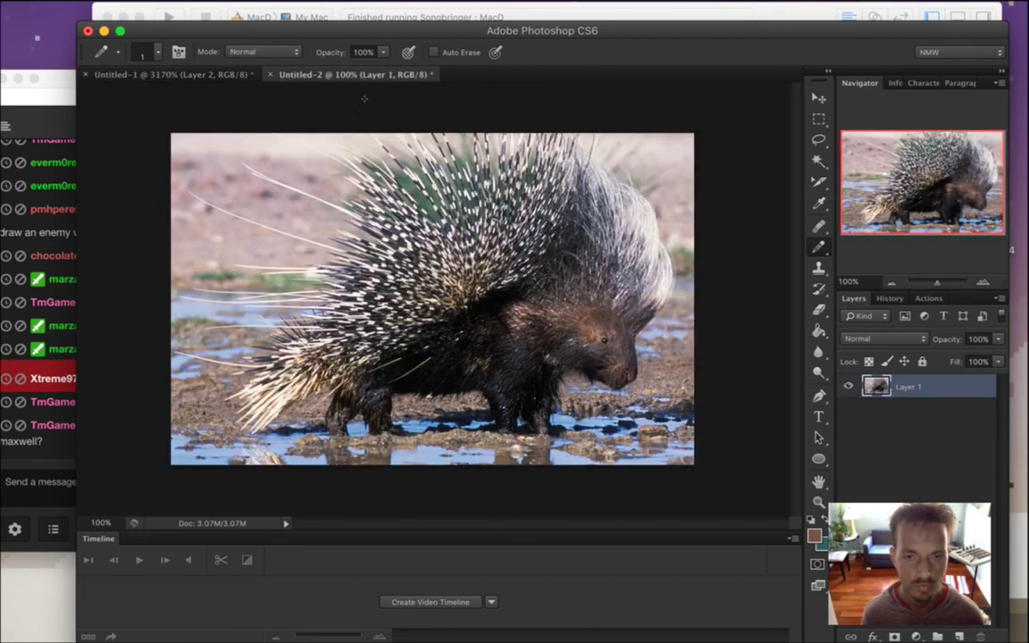
click(221, 75)
key(e)
mouse_move(425, 496)
mouse_down()
mouse_move(412, 490)
mouse_move(438, 484)
mouse_move(438, 497)
mouse_up()
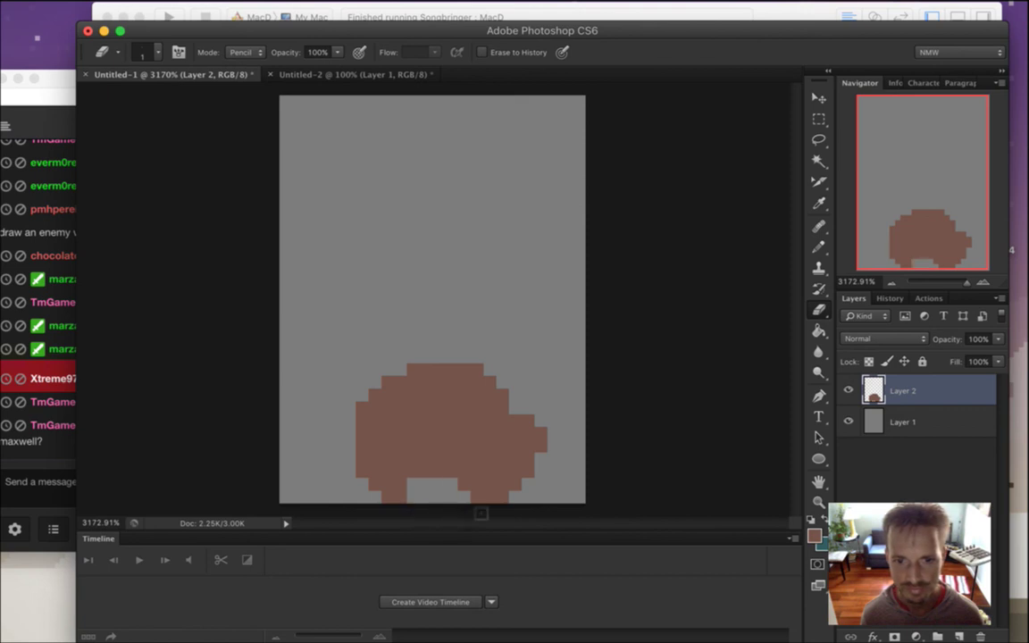
mouse_move(515, 472)
mouse_down()
mouse_move(528, 459)
mouse_move(516, 459)
mouse_up()
key(b)
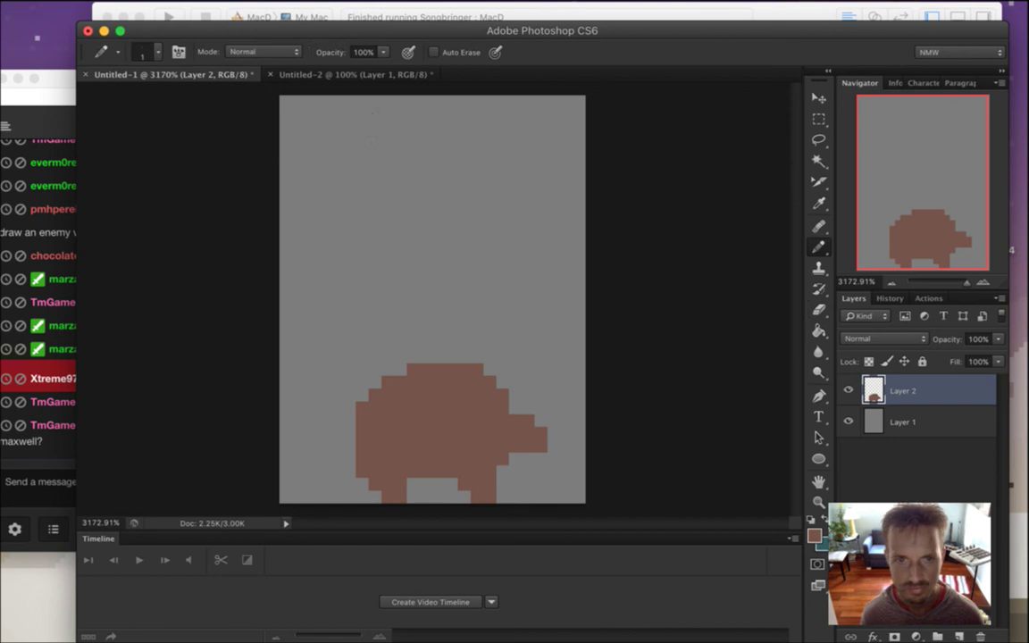
Sample near-black from the porcupine's foreleg in the photo and pencil it over the sprite's legs and belly
click(379, 75)
key(i)
click(523, 366)
click(522, 364)
click(522, 364)
click(522, 364)
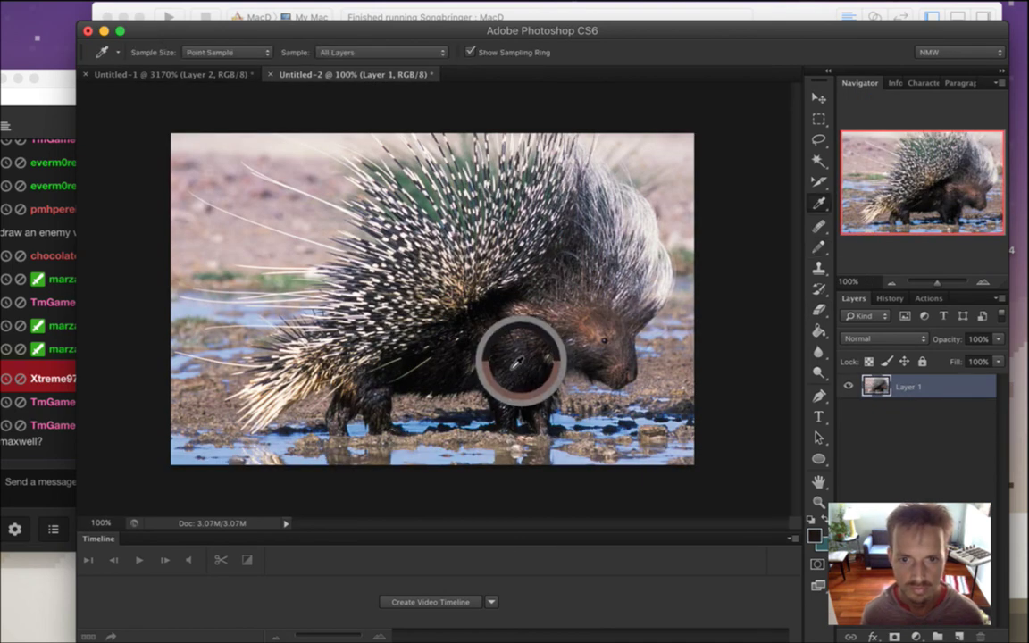
click(227, 77)
key(b)
mouse_move(400, 515)
mouse_down()
mouse_move(362, 486)
mouse_move(373, 476)
mouse_move(435, 490)
mouse_move(422, 497)
mouse_move(459, 500)
mouse_move(481, 521)
mouse_move(482, 506)
mouse_move(487, 519)
mouse_move(477, 491)
mouse_move(498, 483)
mouse_move(450, 473)
mouse_up()
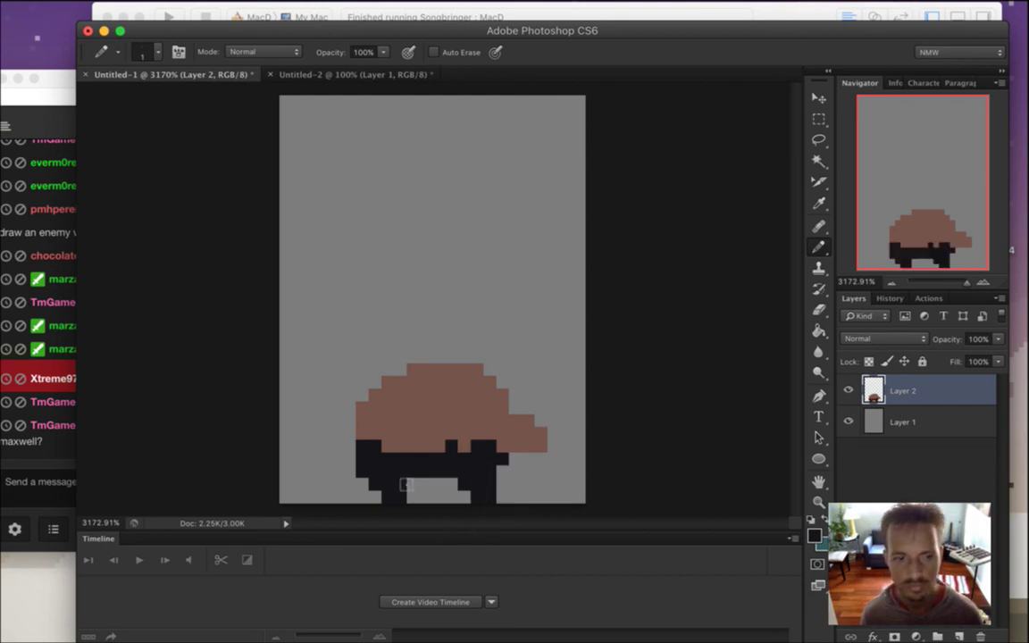
Sample off-white from the porcupine's mane in the photo and pencil the first quills above the sprite's head and upper back
click(353, 74)
key(i)
drag(642, 228, 648, 250)
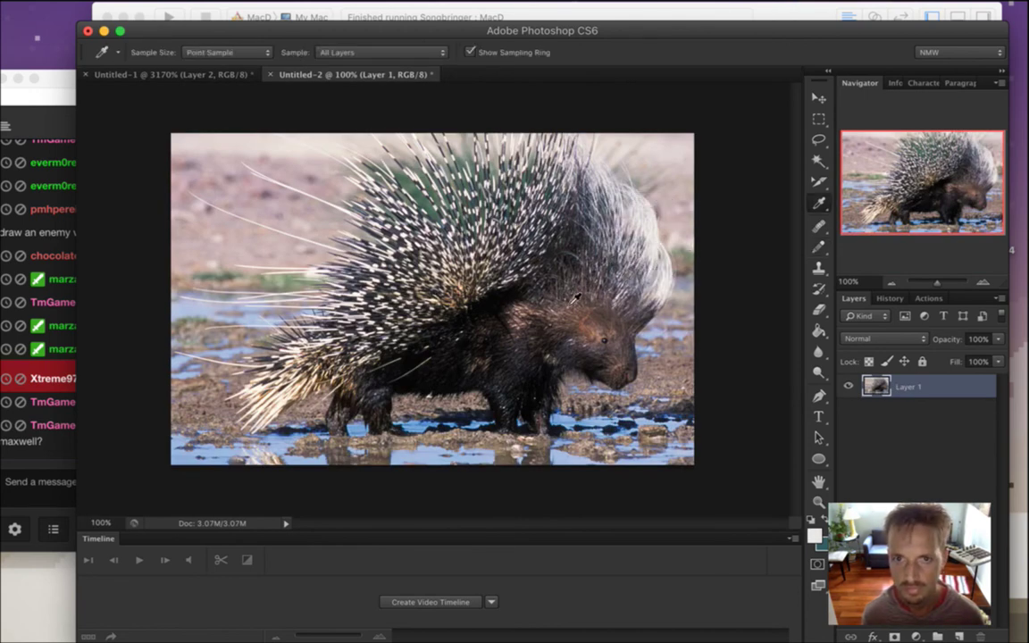
click(232, 74)
key(b)
mouse_move(540, 407)
mouse_down()
mouse_move(527, 344)
mouse_move(540, 420)
mouse_move(515, 356)
mouse_move(502, 343)
mouse_move(516, 407)
mouse_move(451, 306)
mouse_up()
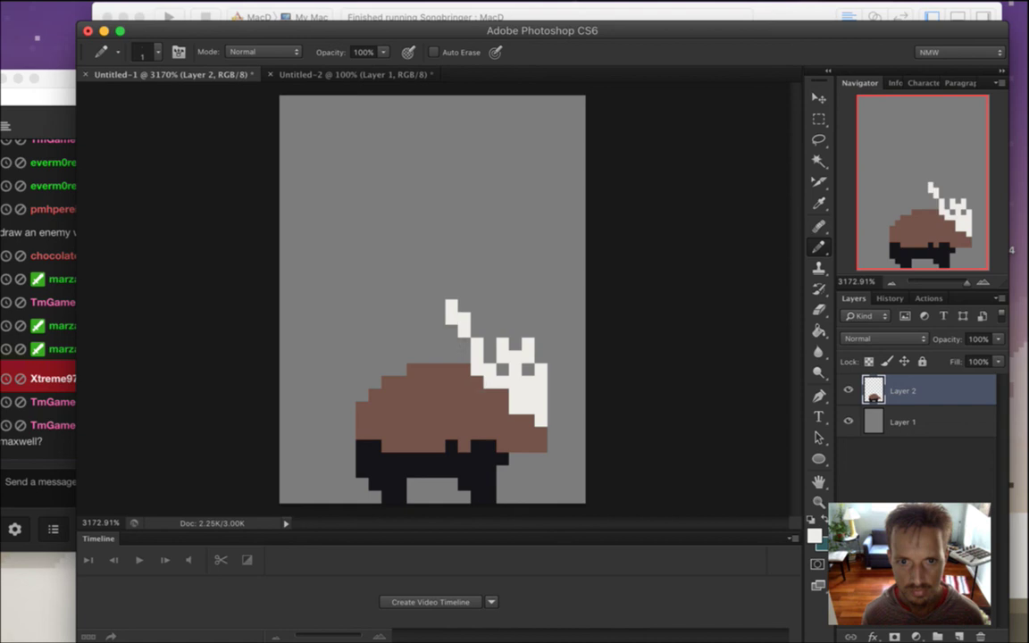
Pencil more jagged off-white quills across the sprite's back down to its rear, leaving small gaps between them
mouse_move(477, 357)
mouse_down()
mouse_move(477, 331)
mouse_move(451, 280)
mouse_move(465, 331)
mouse_move(433, 322)
mouse_move(427, 290)
mouse_move(436, 372)
mouse_move(386, 291)
mouse_up()
key(e)
key(b)
drag(400, 337, 373, 317)
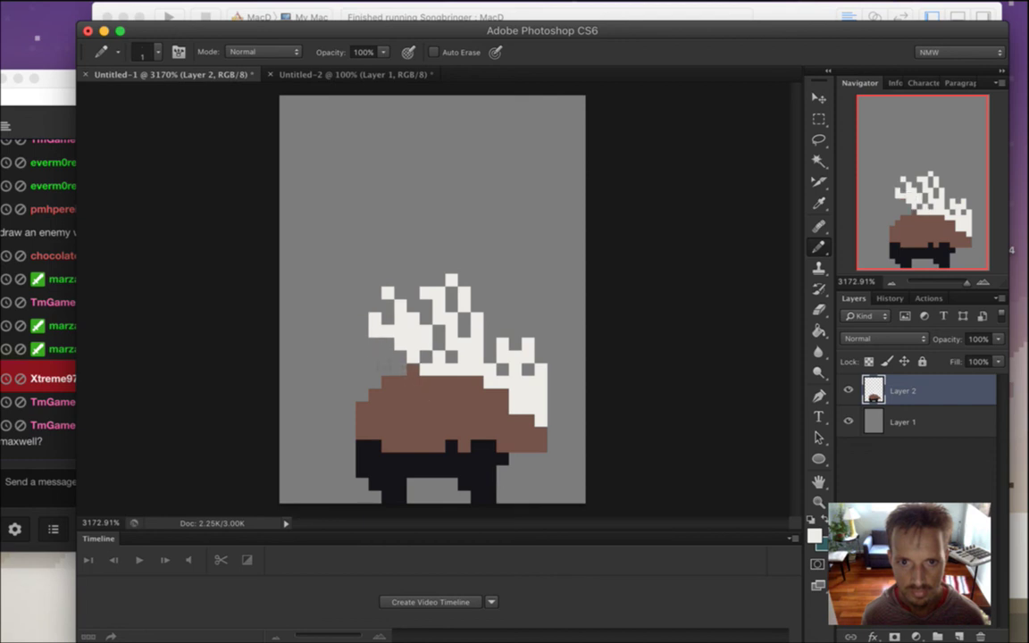
drag(404, 382, 323, 344)
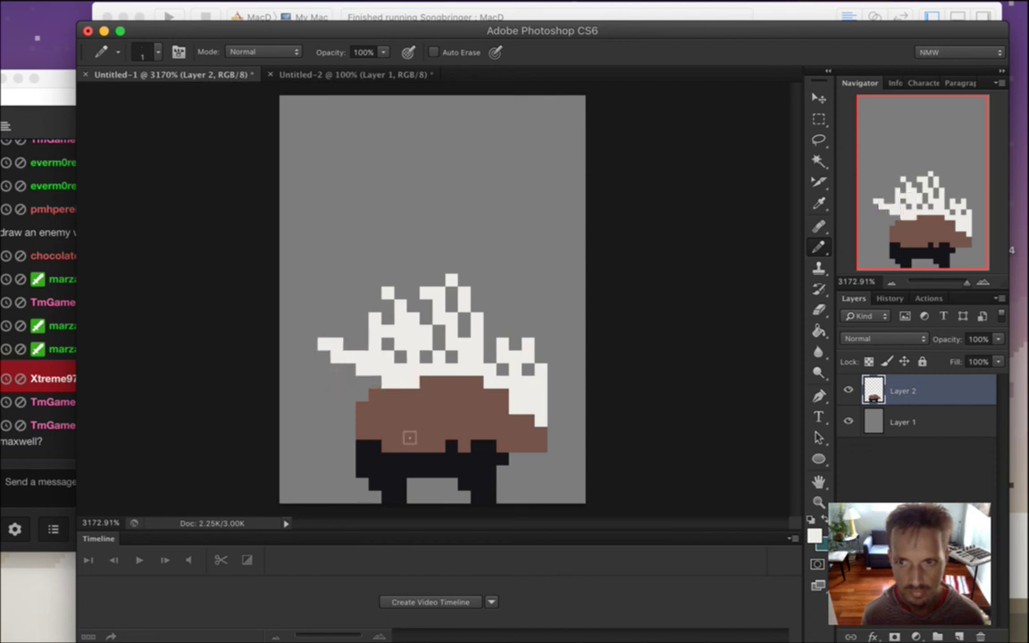
drag(375, 408, 337, 370)
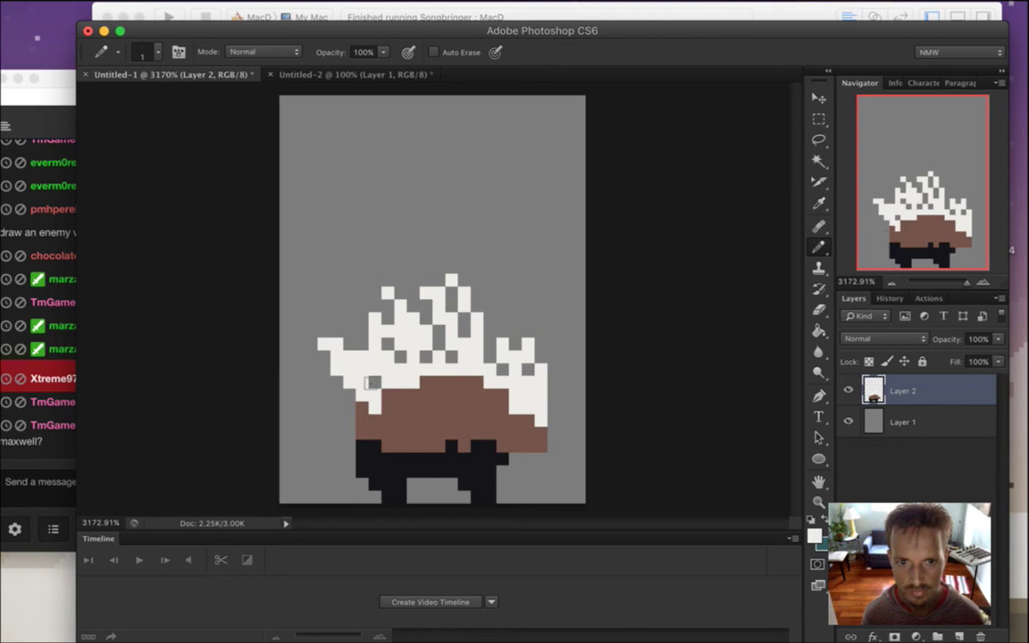
drag(361, 334, 348, 318)
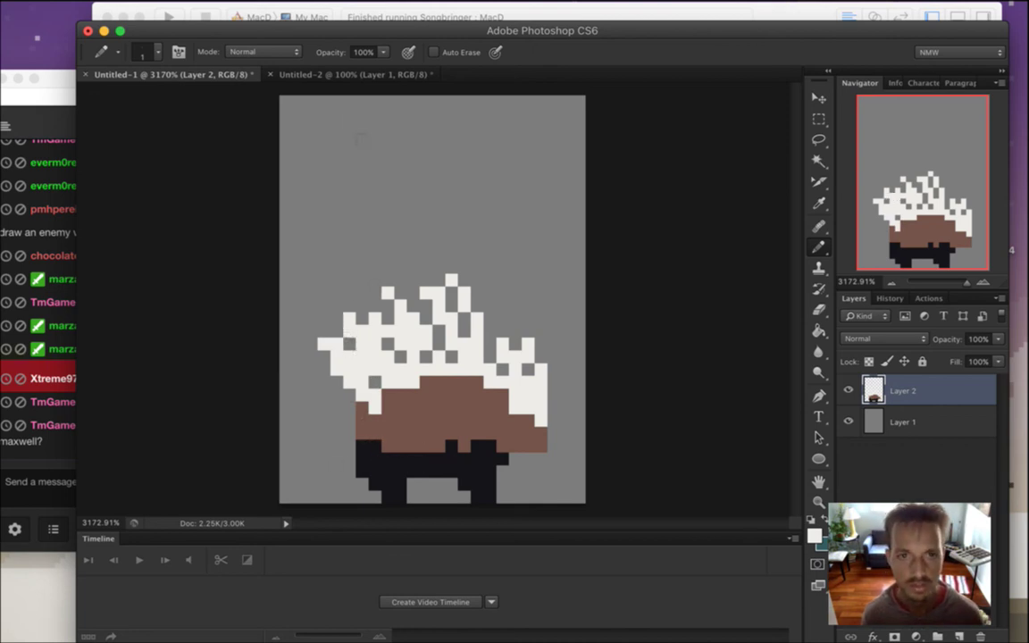
Sample cream from the porcupine's tail quills in the photo and pencil a forked tail of quills at the sprite's rear
click(362, 76)
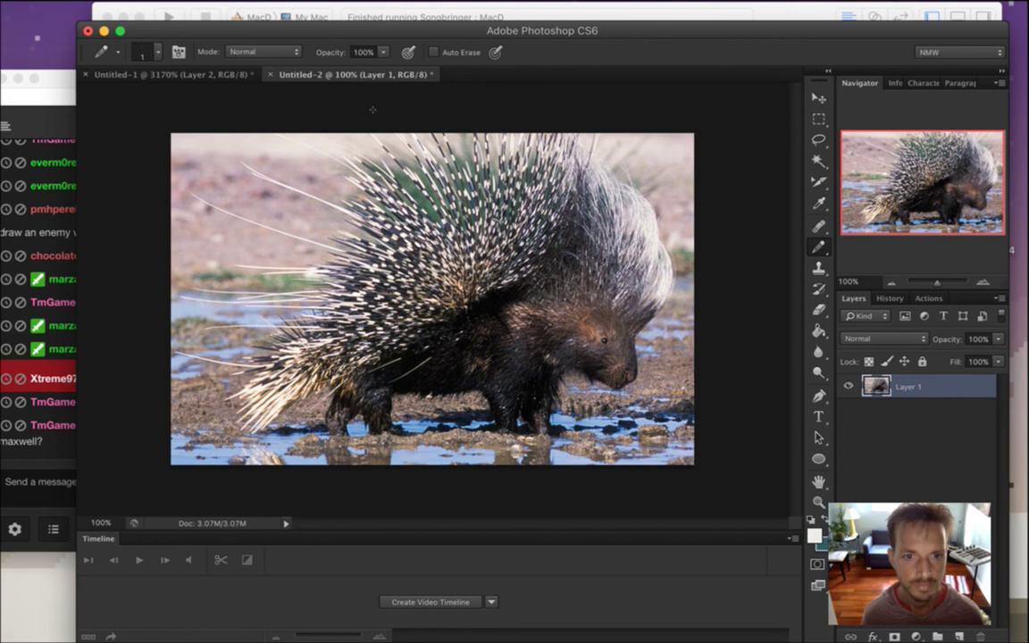
key(i)
click(256, 362)
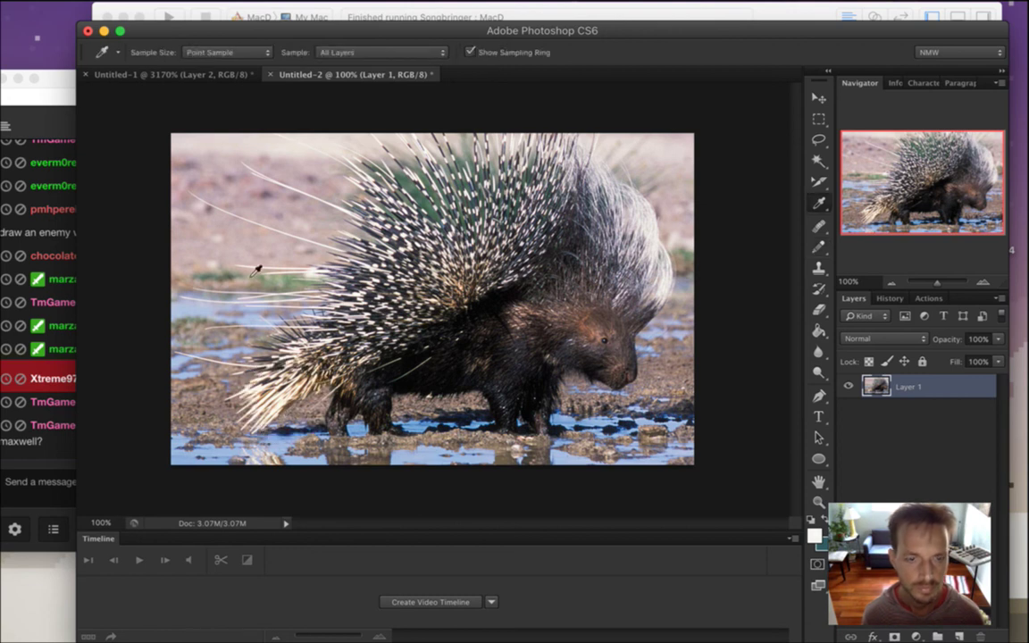
click(227, 52)
click(166, 76)
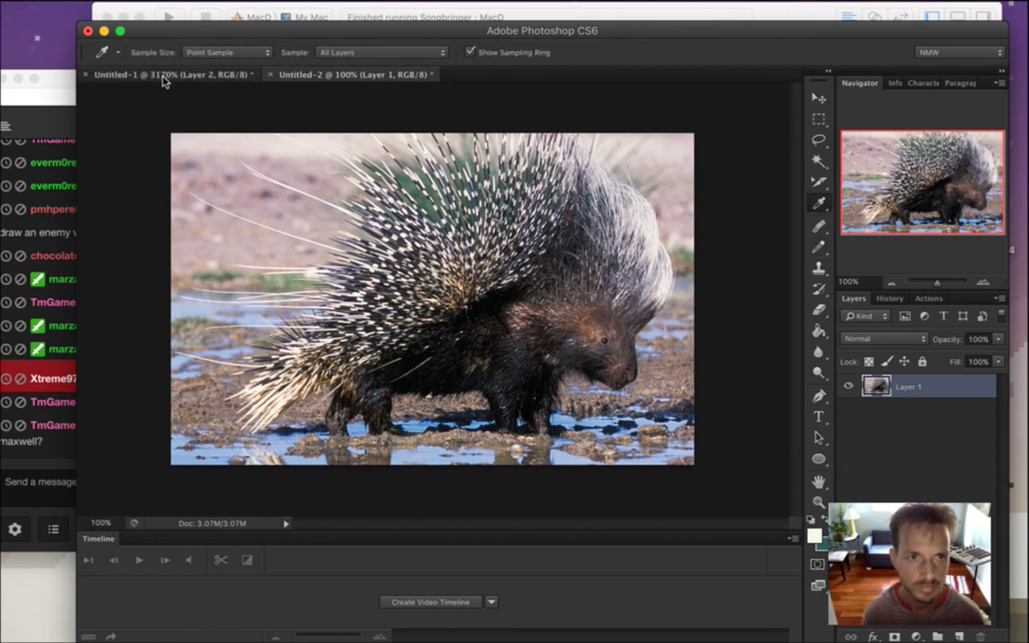
key(b)
mouse_move(364, 439)
mouse_down()
mouse_move(332, 457)
mouse_move(360, 444)
mouse_move(344, 458)
mouse_move(349, 433)
mouse_move(326, 433)
mouse_move(346, 441)
mouse_move(365, 482)
mouse_move(323, 406)
mouse_up()
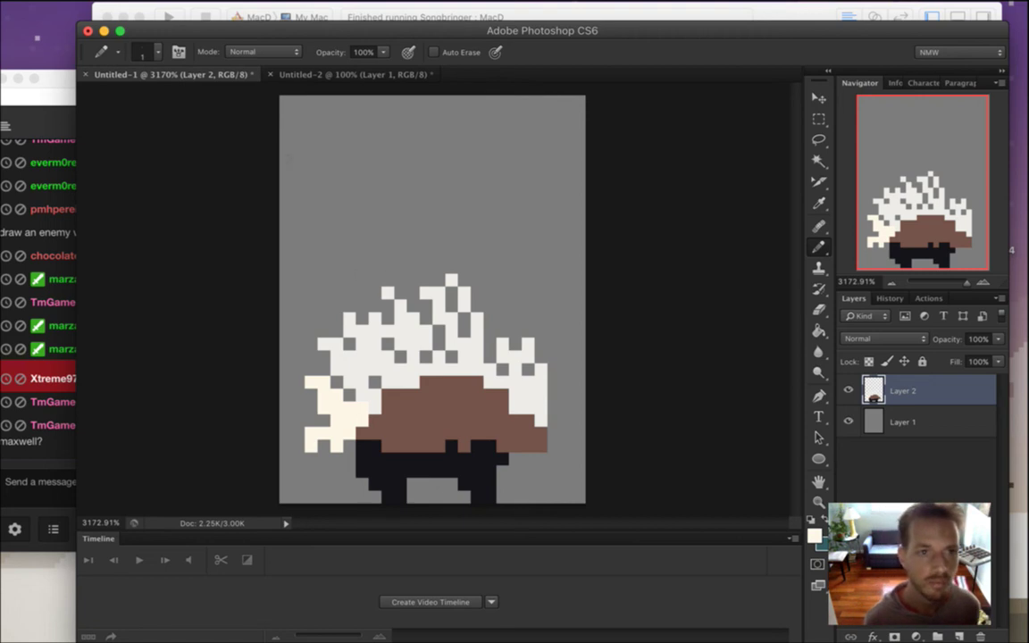
Check the Twitch chat window and return to the sprite in Photoshop
click(126, 8)
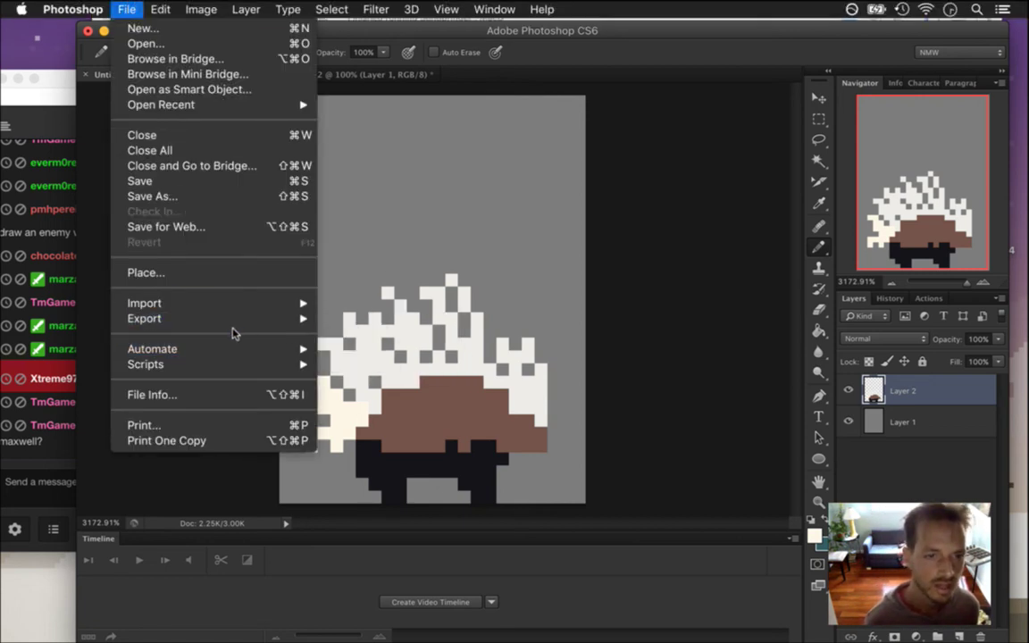
click(625, 357)
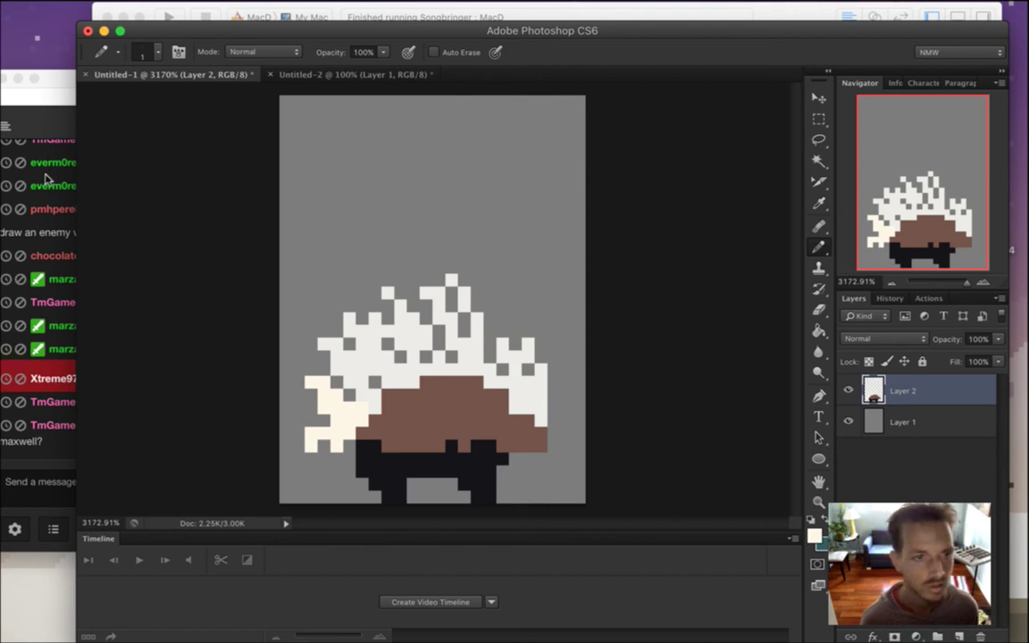
click(46, 89)
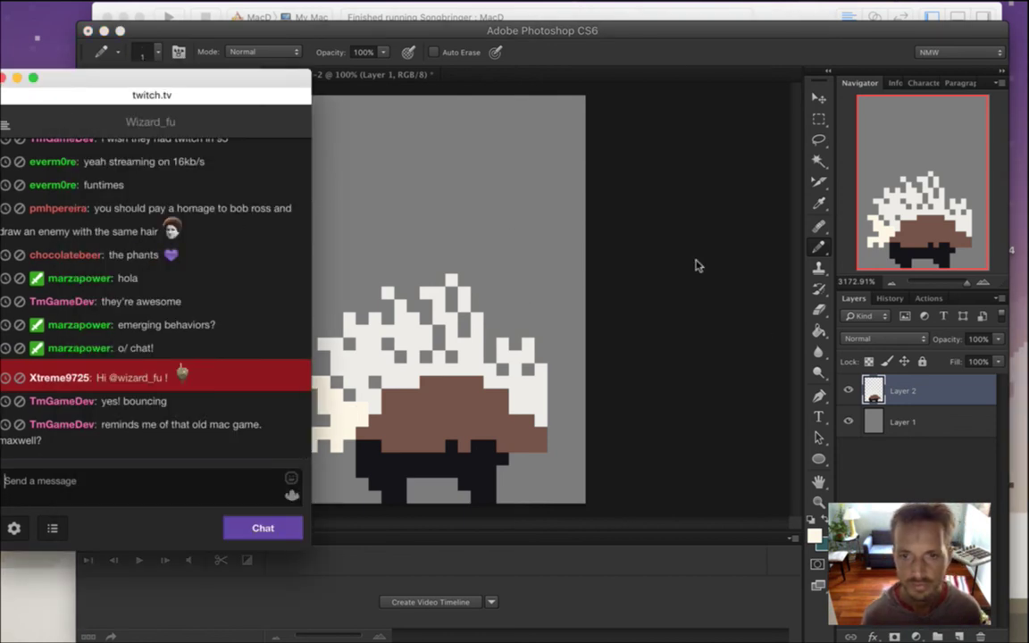
click(688, 60)
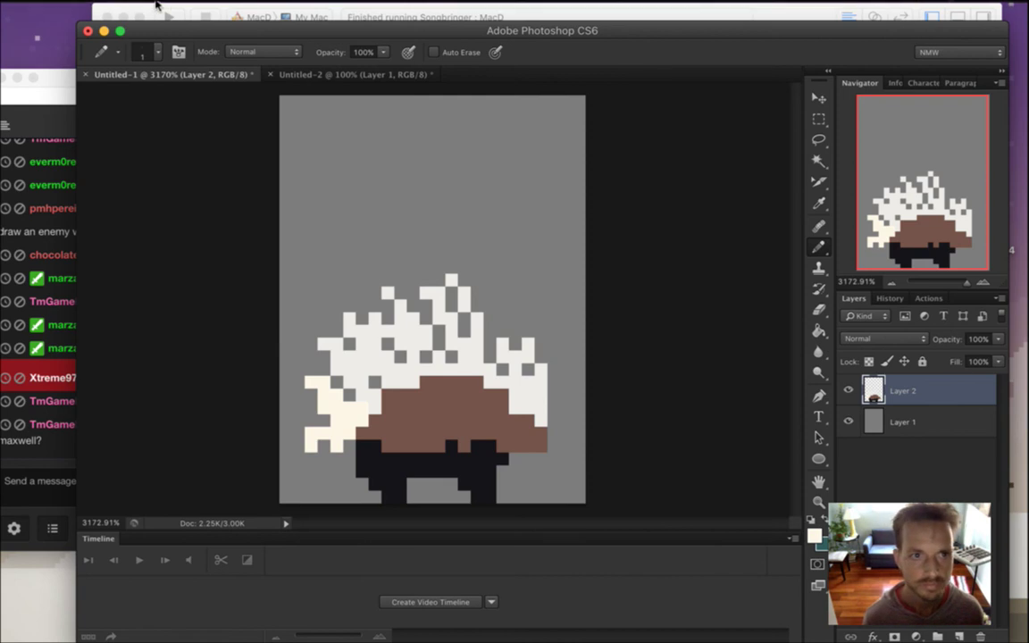
mouse_move(169, 6)
click(126, 9)
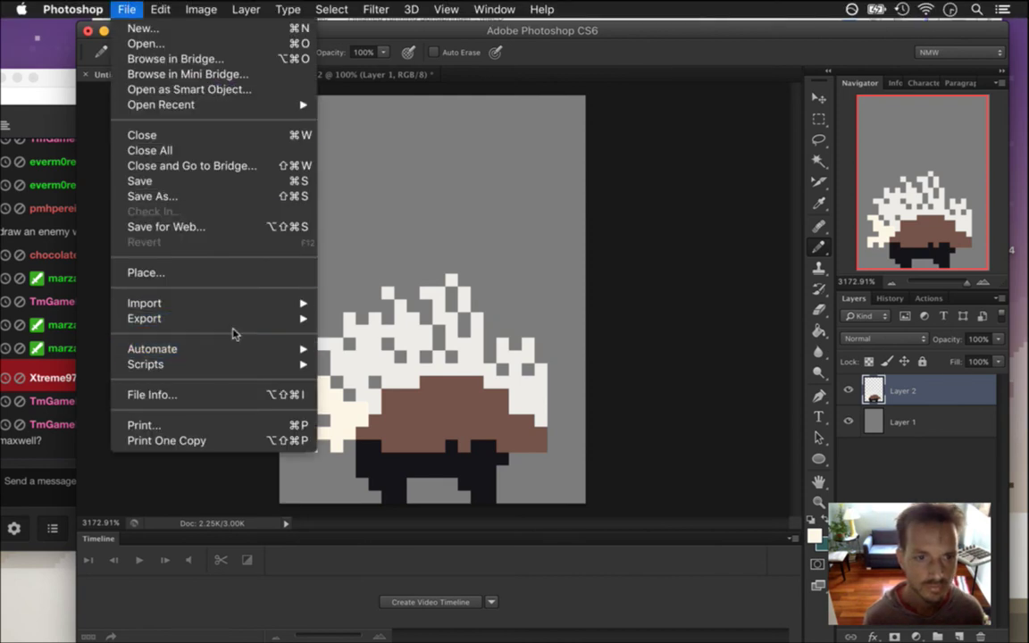
key(Escape)
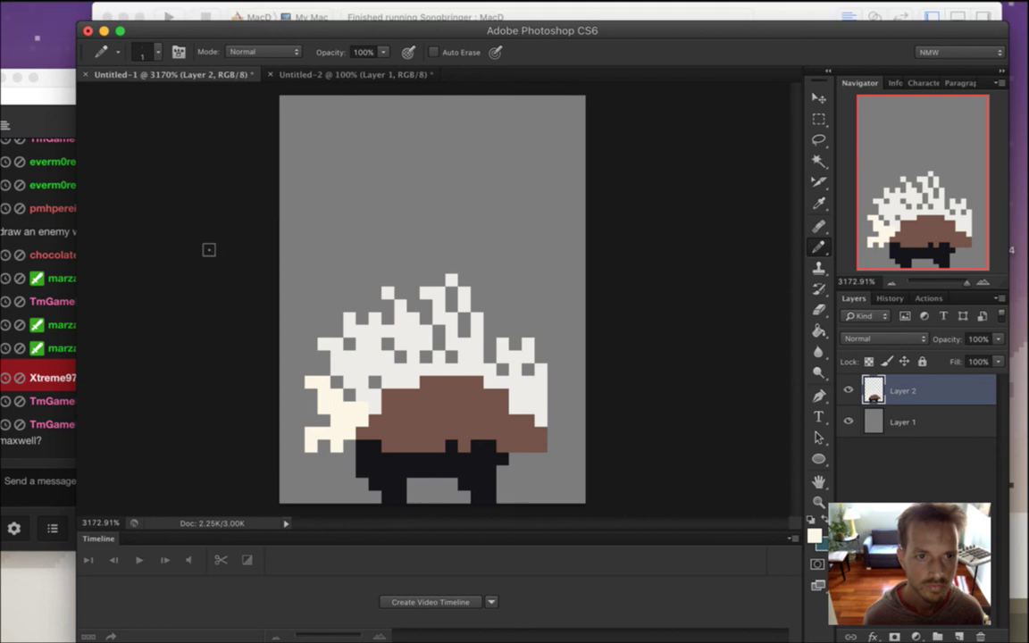
Open the sprite in Save for Web, cancel the export and hide the grey background Layer 1
click(131, 8)
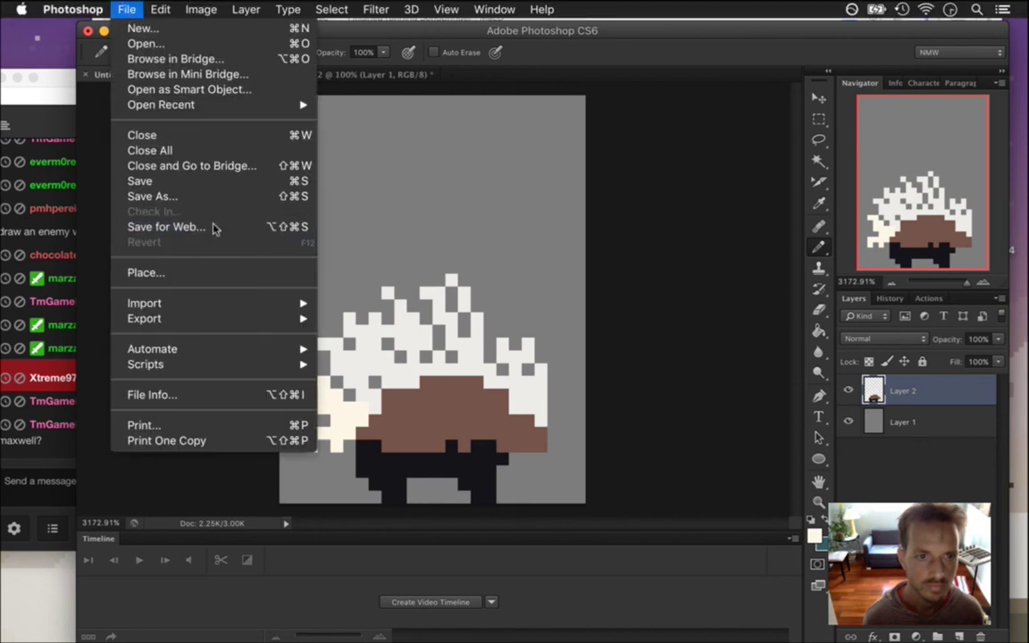
key(Escape)
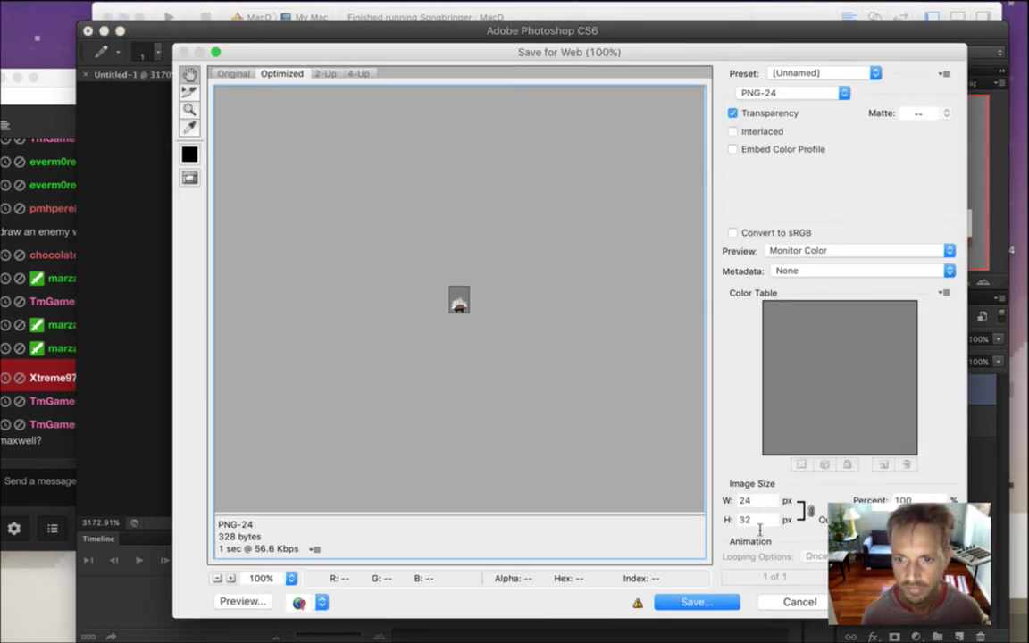
click(799, 601)
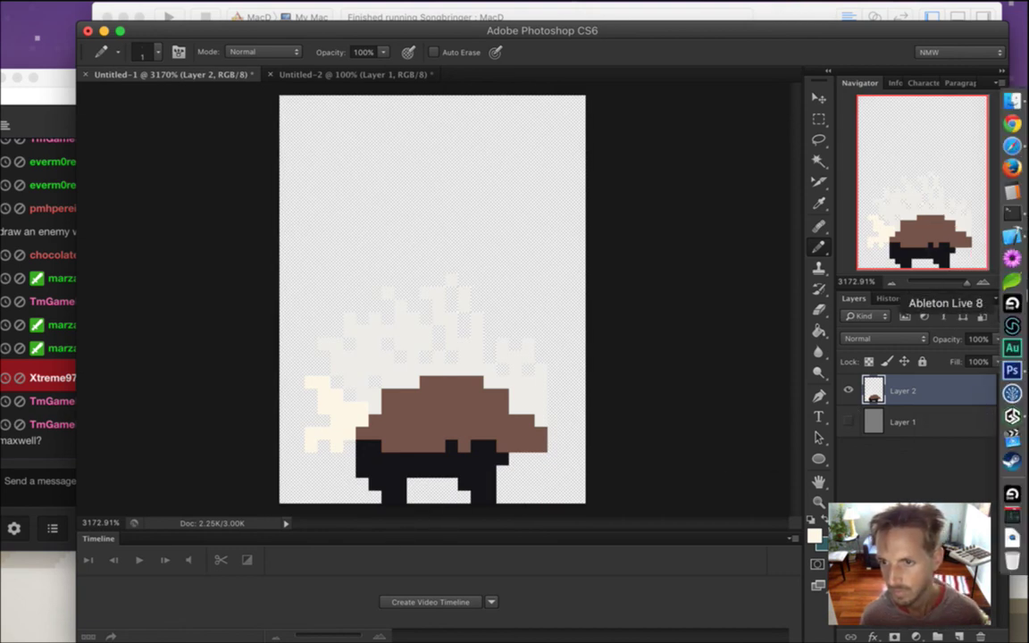
Switch to the streaming software, check the live stream's status and minimise its window
click(1012, 415)
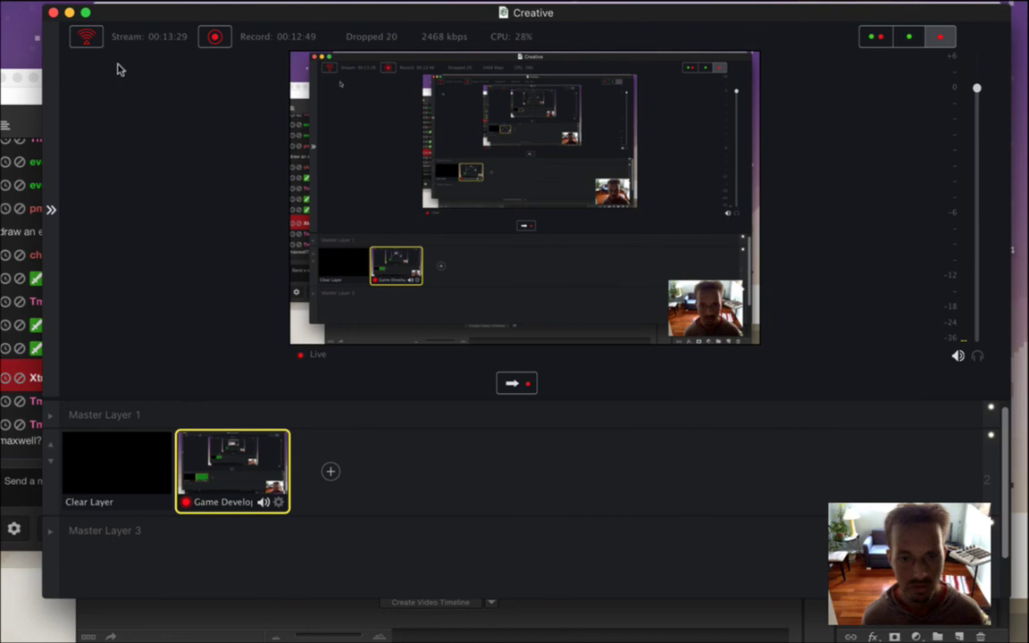
click(69, 13)
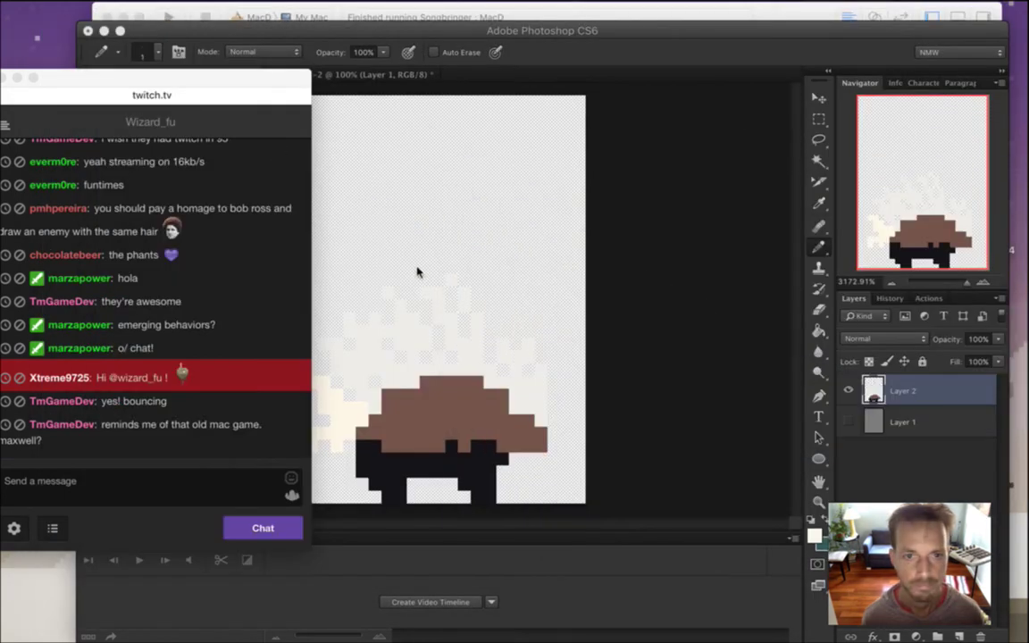
Start a Save for Web export of the sprite as a transparent PNG-24, with the Foes folder inside Sheets as destination
click(598, 61)
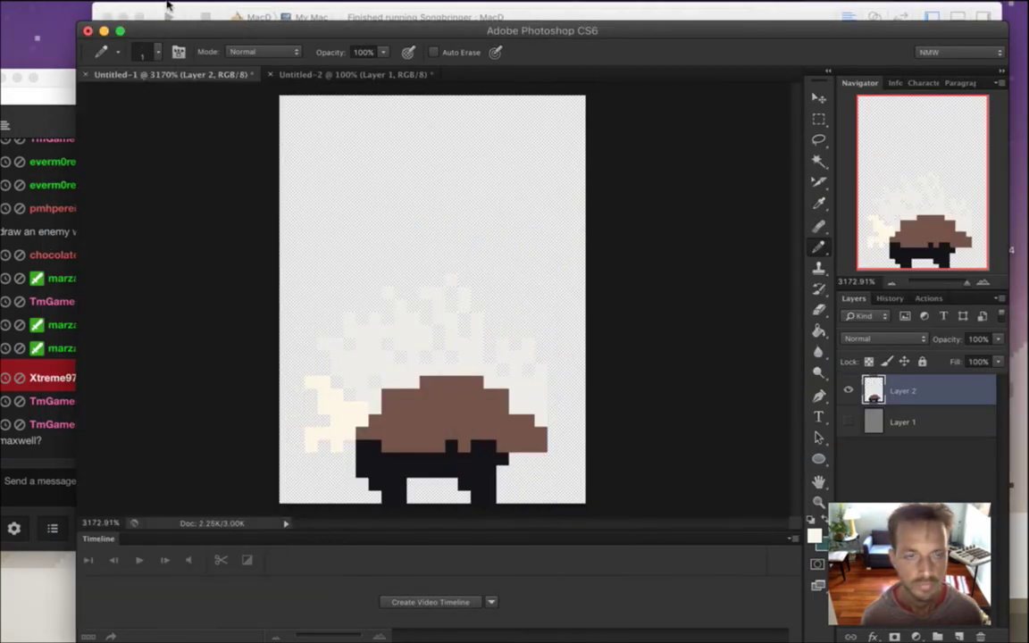
click(126, 9)
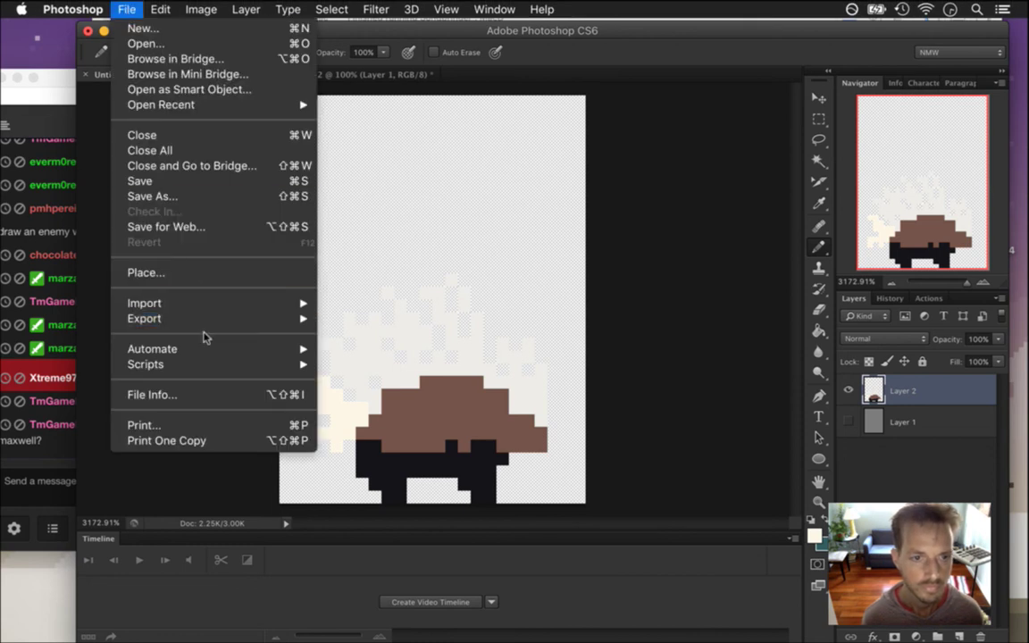
mouse_move(237, 325)
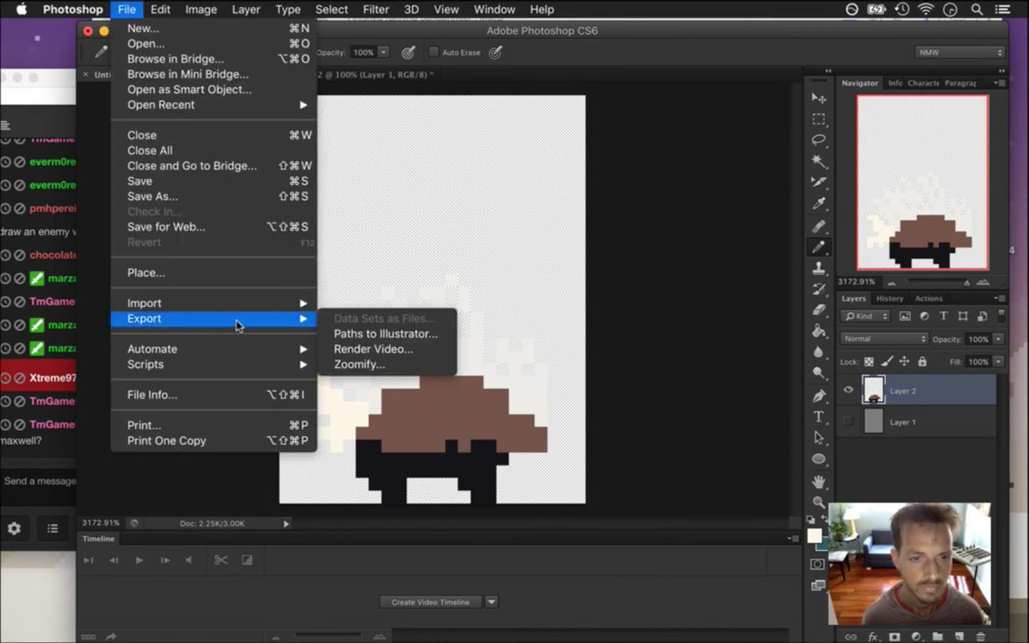
click(238, 229)
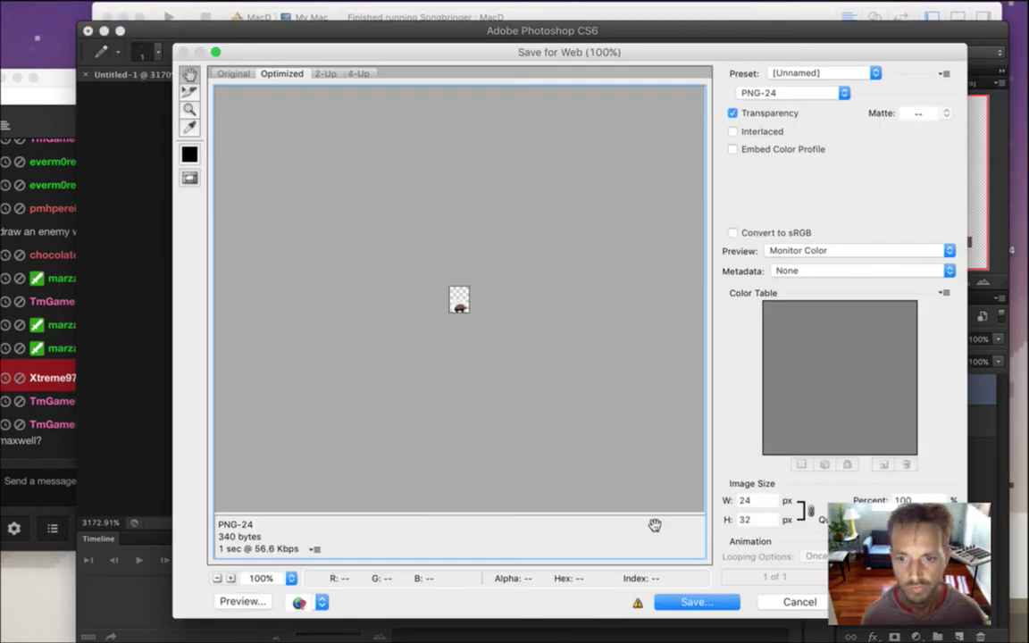
click(724, 602)
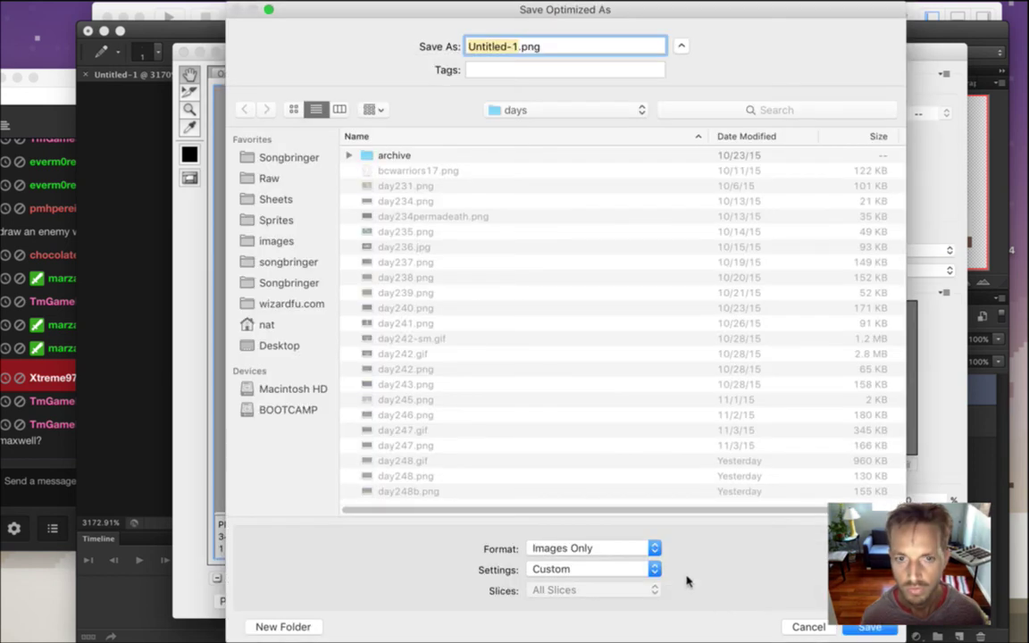
click(298, 161)
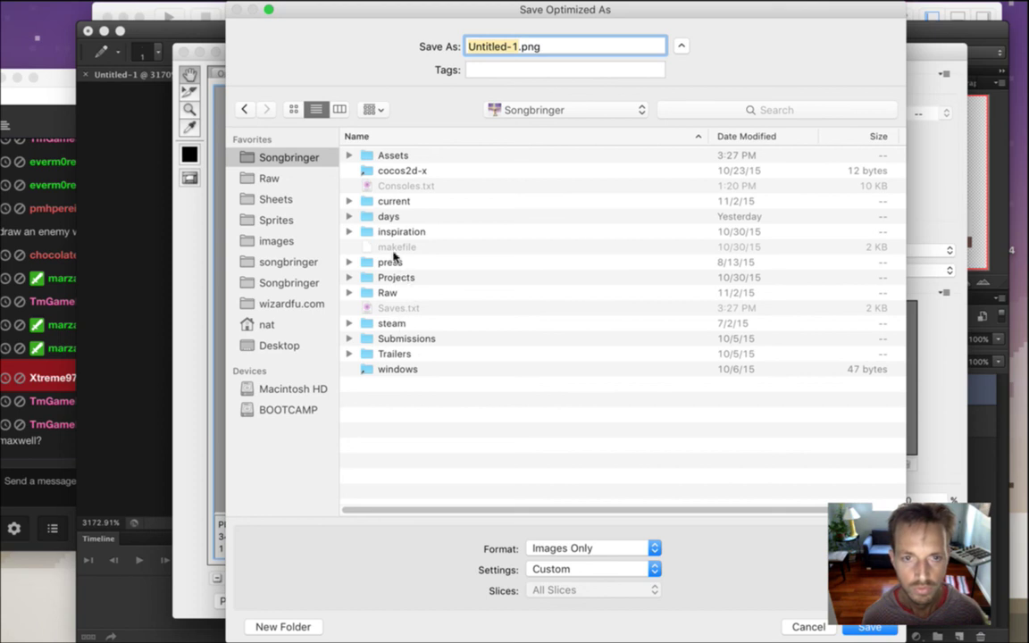
click(289, 197)
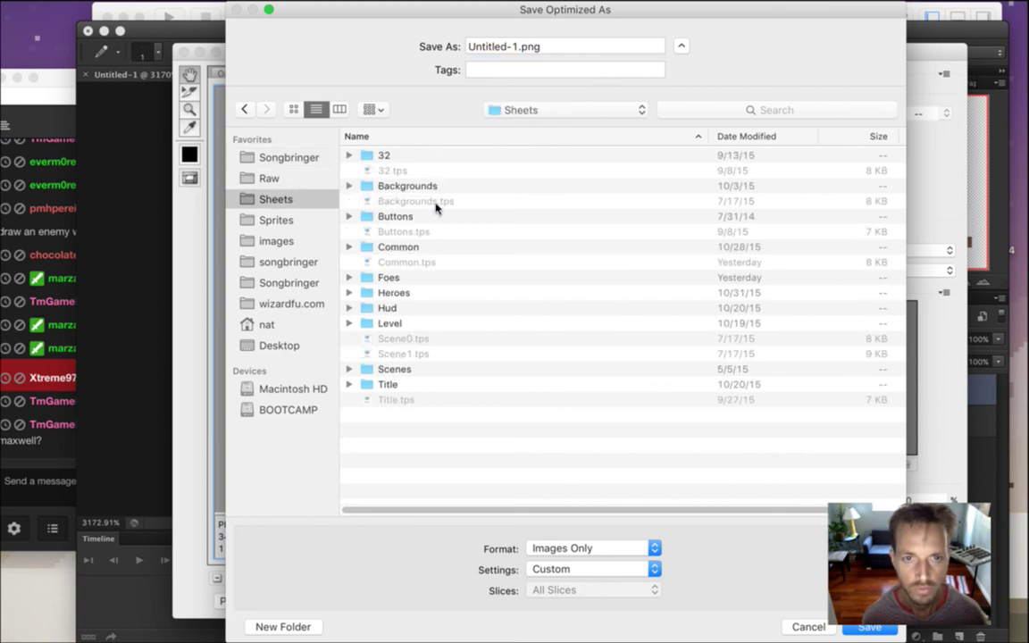
double_click(393, 278)
Name the exported sprite image AAA.png and save it
drag(508, 47, 520, 49)
click(518, 48)
key(BackSpace)
key(BackSpace)
key(BackSpace)
key(BackSpace)
key(BackSpace)
key(BackSpace)
key(BackSpace)
key(BackSpace)
key(BackSpace)
key(BackSpace)
text(AAA)
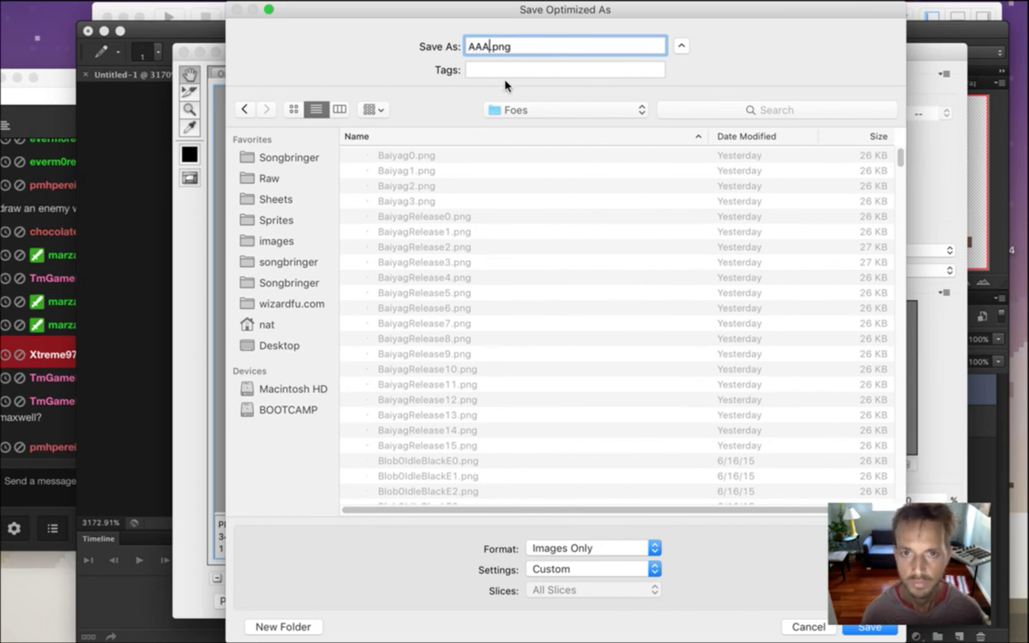
key(Return)
Read the viewers' name suggestions for the new foe in the Twitch chat and bring up Xcode
click(49, 478)
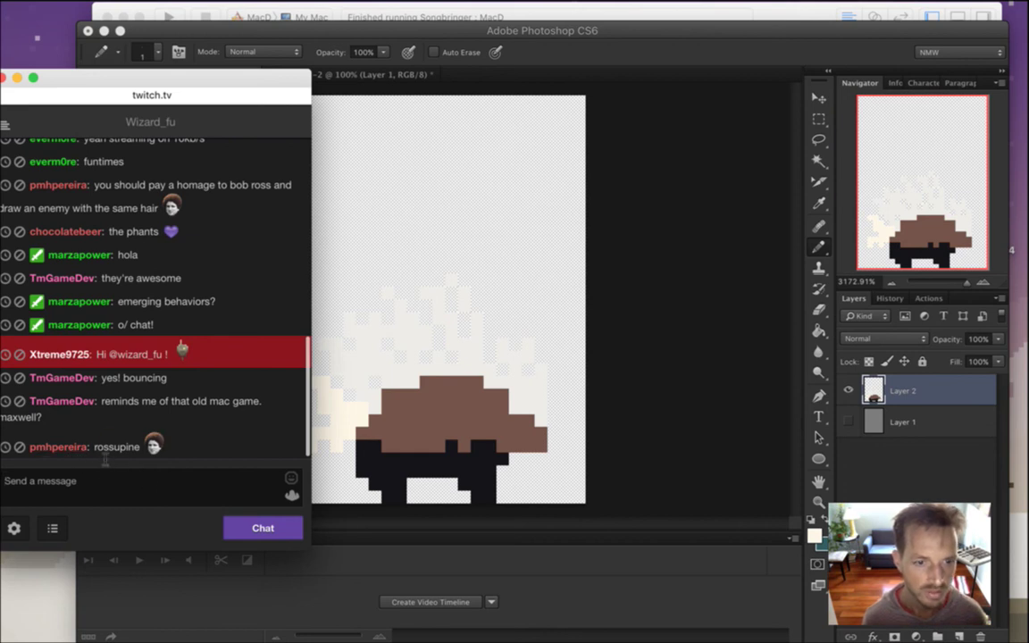
drag(106, 459, 121, 459)
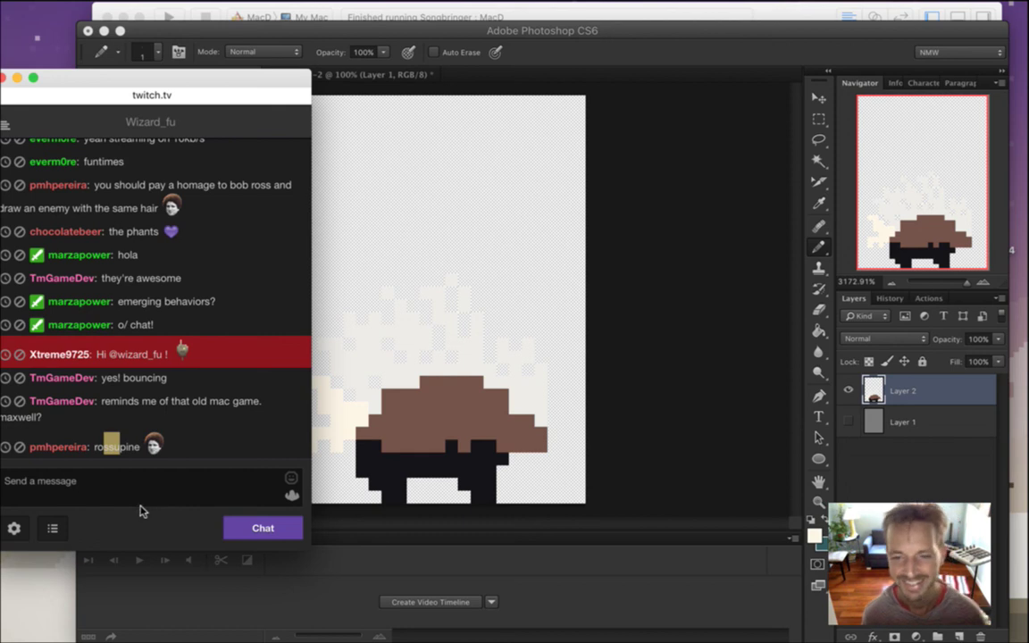
key(super+Tab)
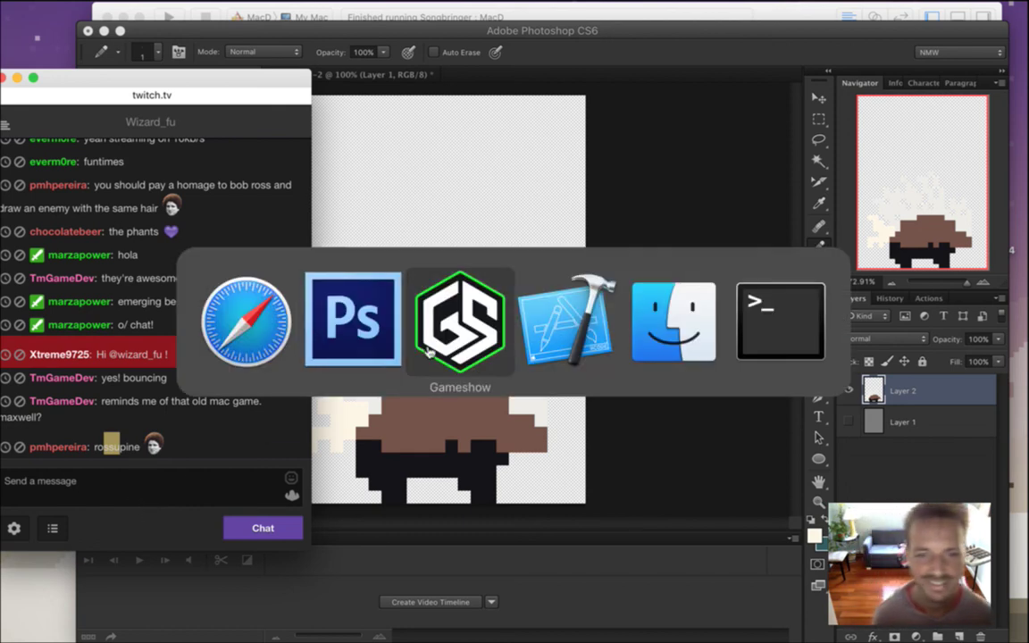
key(super+Tab)
click(60, 429)
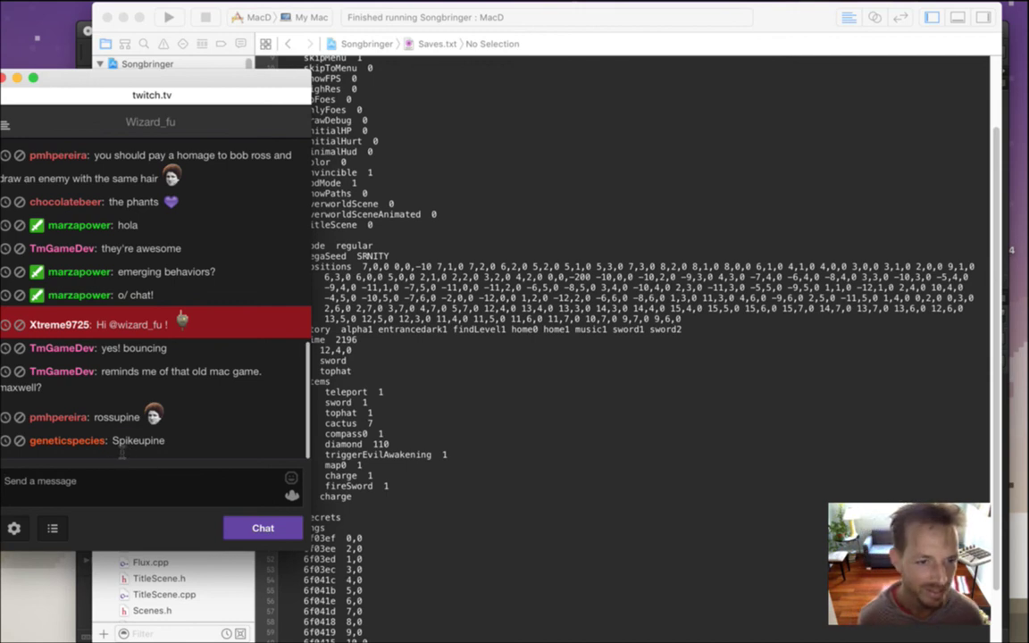
drag(118, 444, 144, 446)
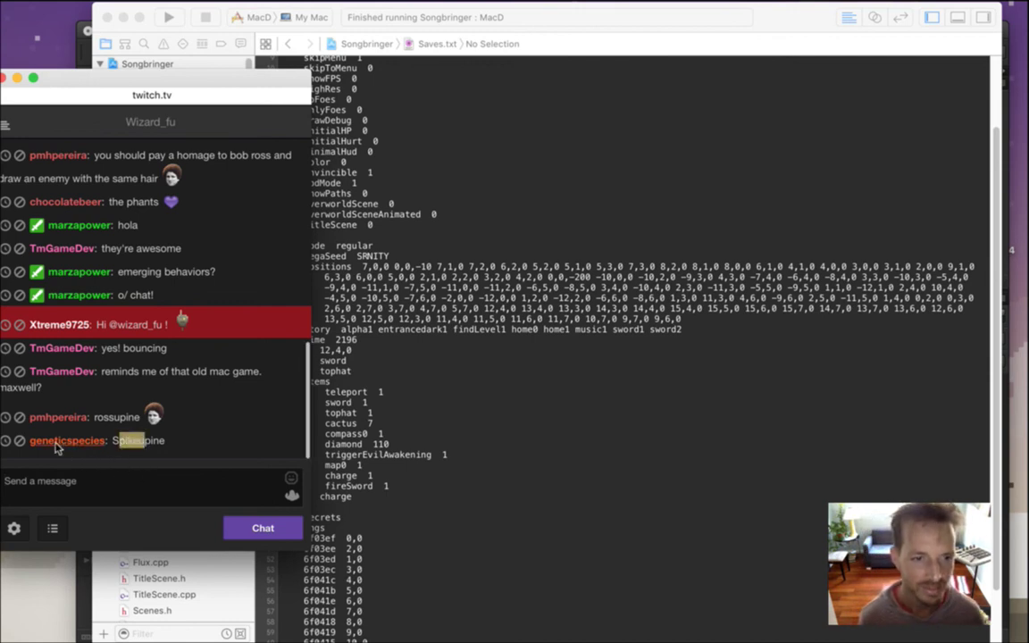
key(super+Tab)
click(95, 465)
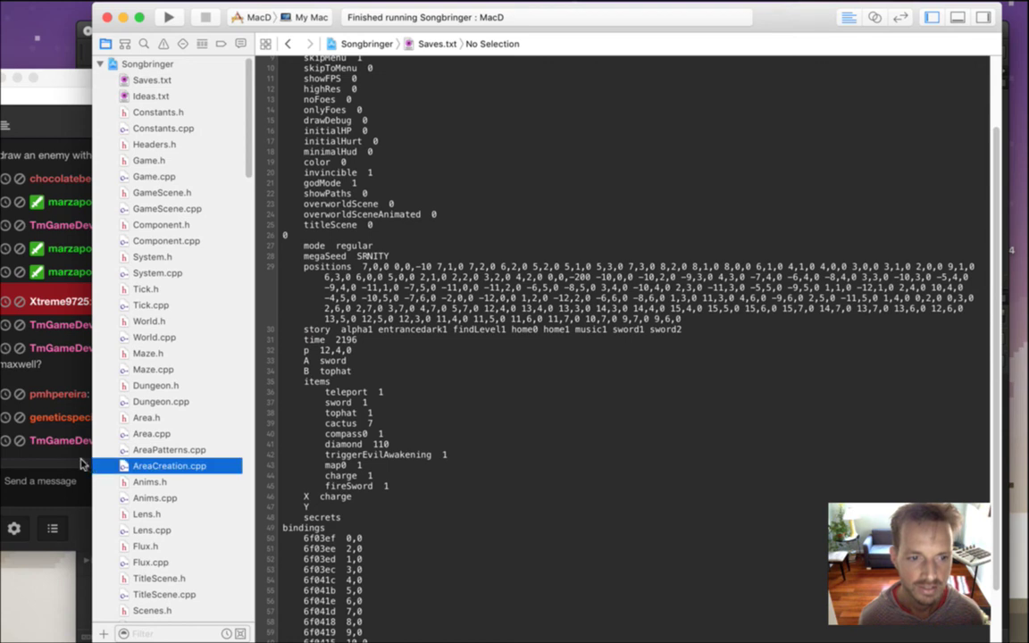
click(67, 454)
drag(102, 441, 132, 441)
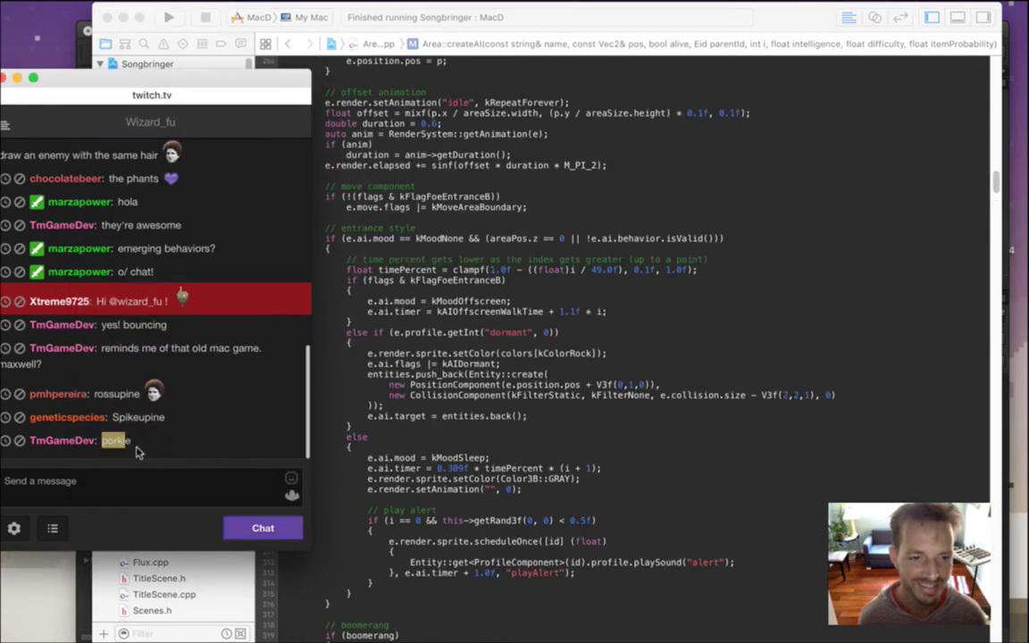
Open the AAA.txt profile in the Xcode project's Profiles folder and set its idle animation format to AAA.png
click(424, 446)
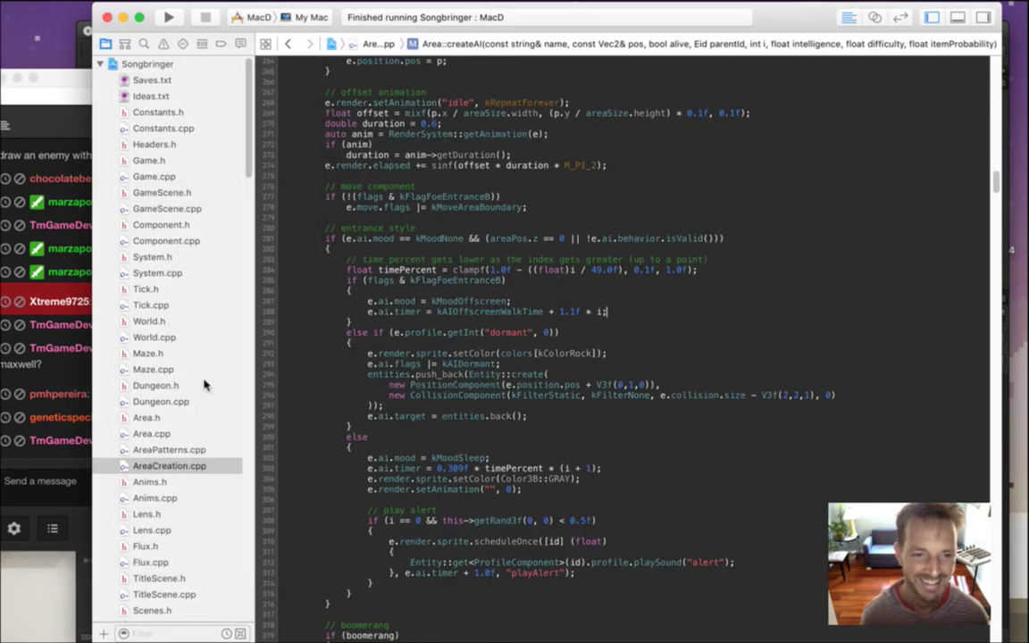
drag(249, 111, 236, 351)
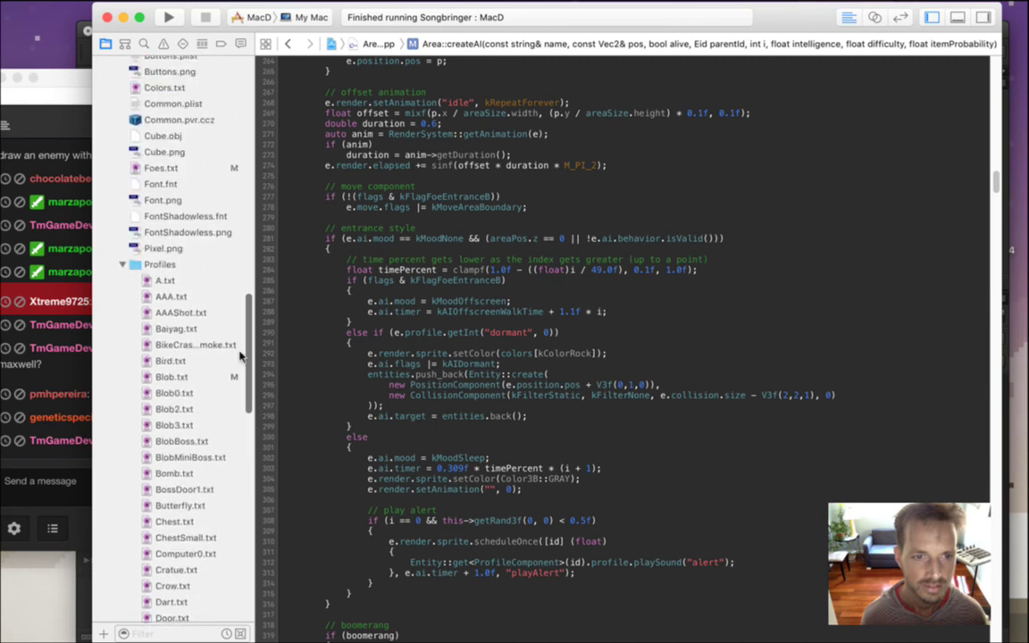
click(196, 310)
click(197, 300)
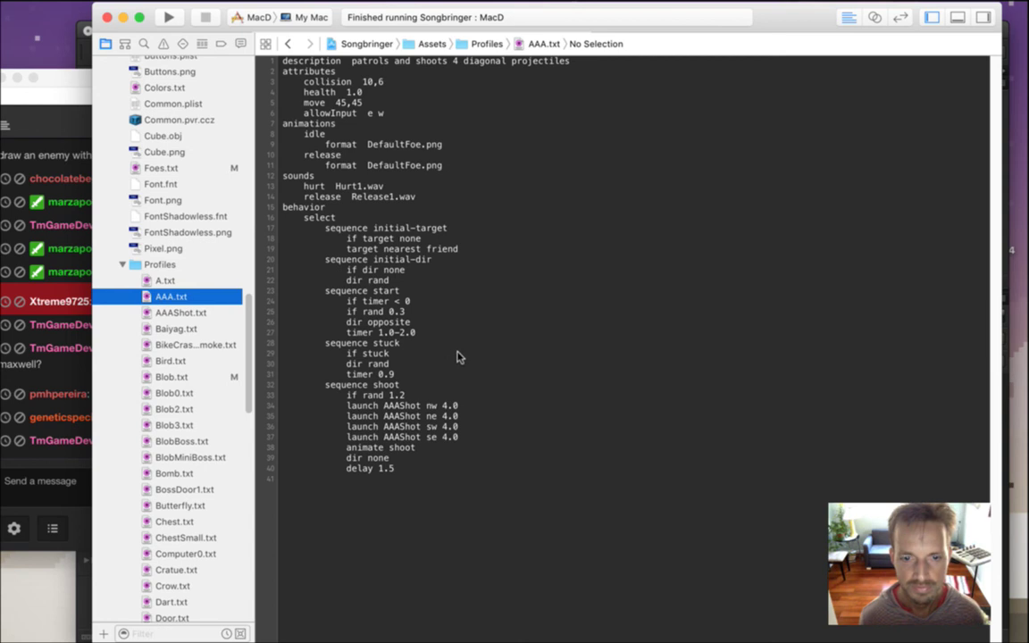
drag(368, 144, 416, 146)
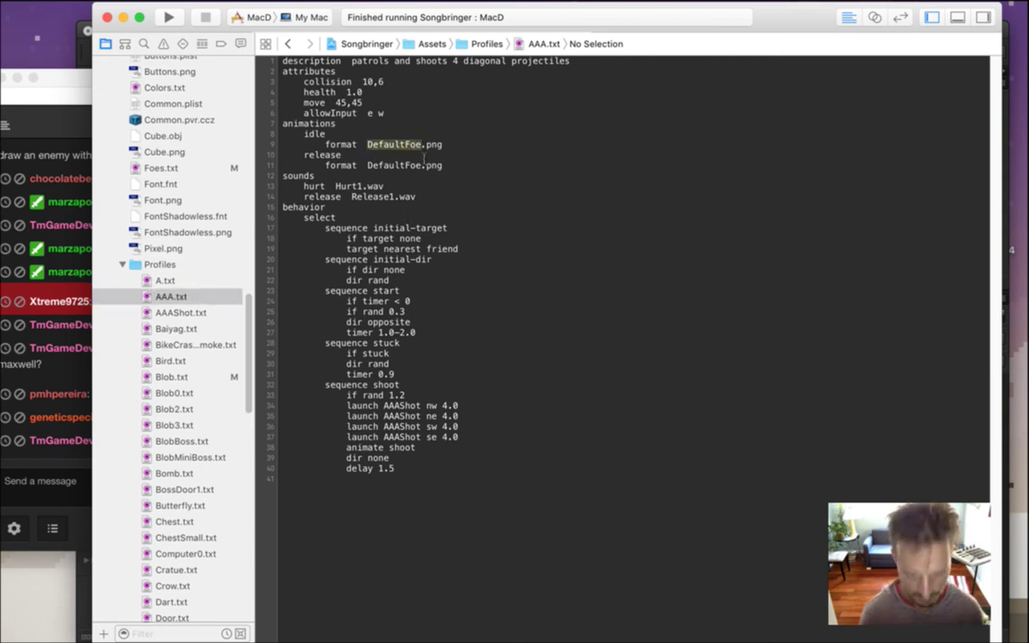
text(AAA)
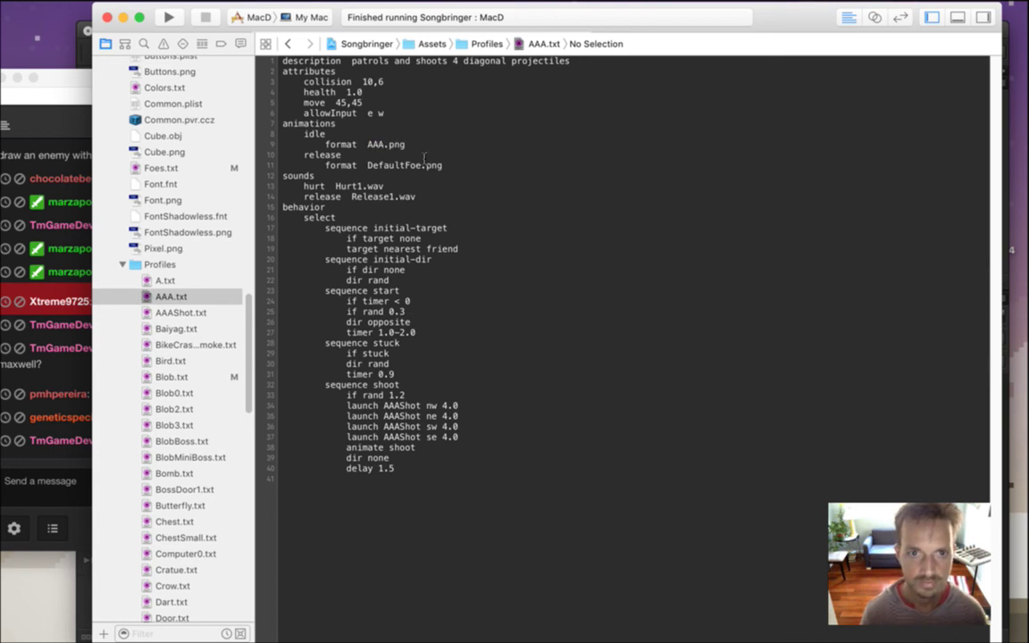
Build and run Songbringer from Xcode and switch to the running game
key(super+r)
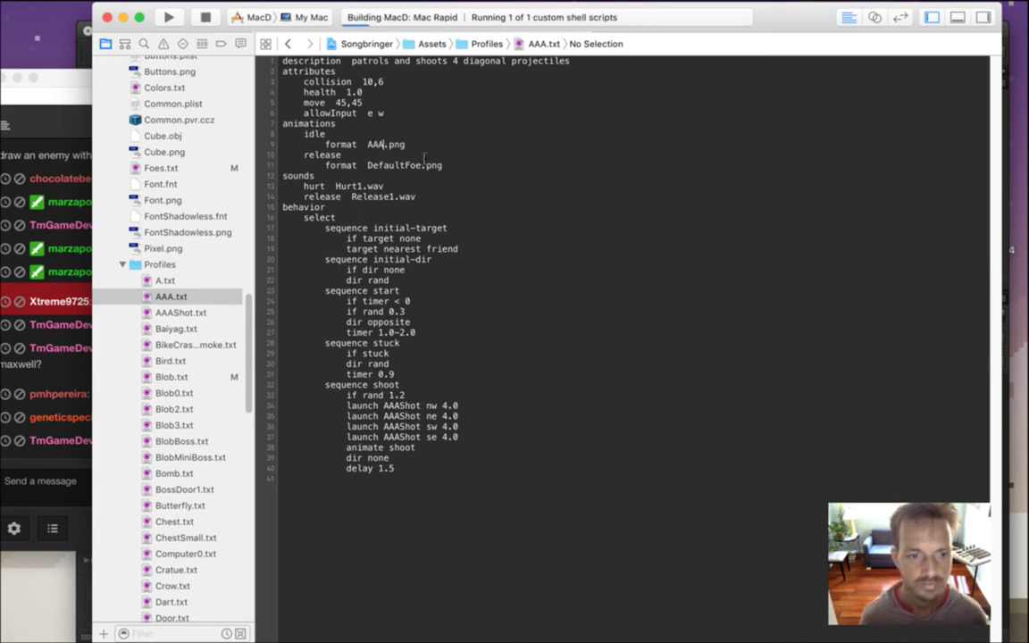
key(super+Tab)
key(super+Tab)
key(super+Tab)
key(super+Tab)
key(super+Tab)
key(super+Tab)
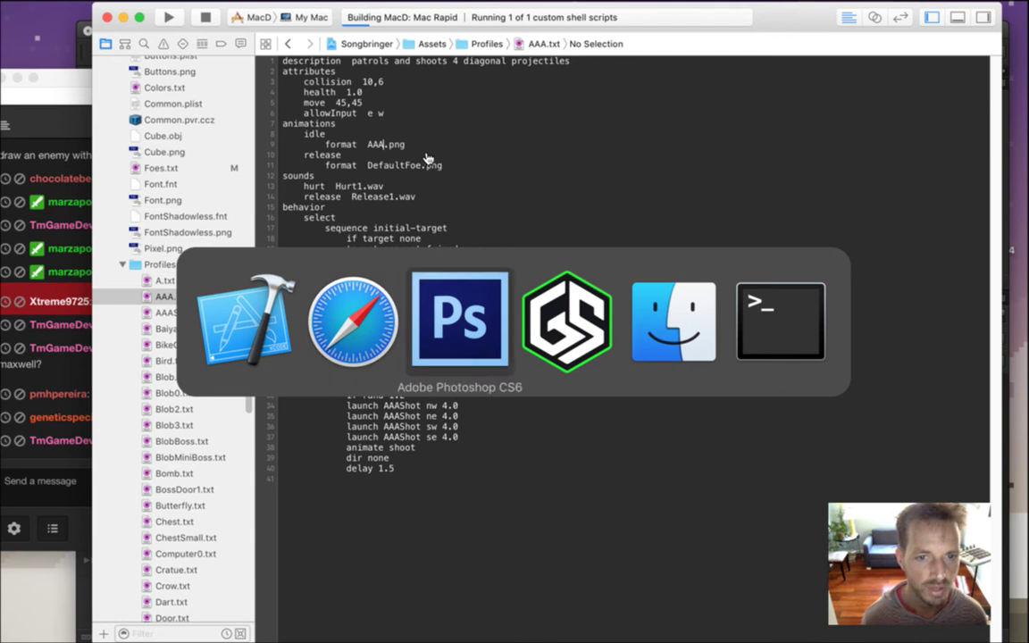
key(super+Tab)
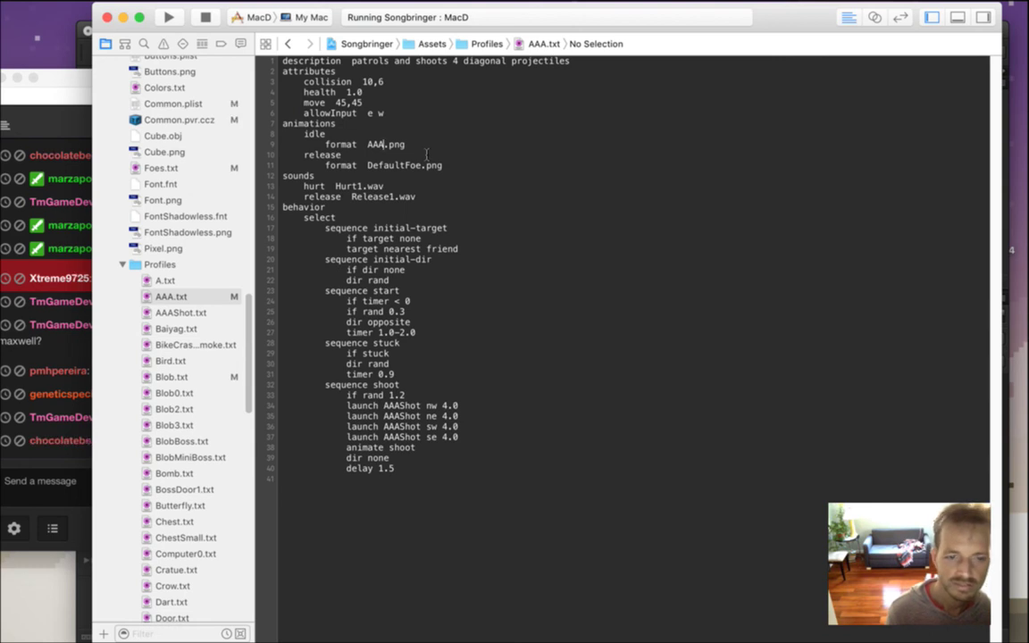
key(super+Tab)
key(super+Tab)
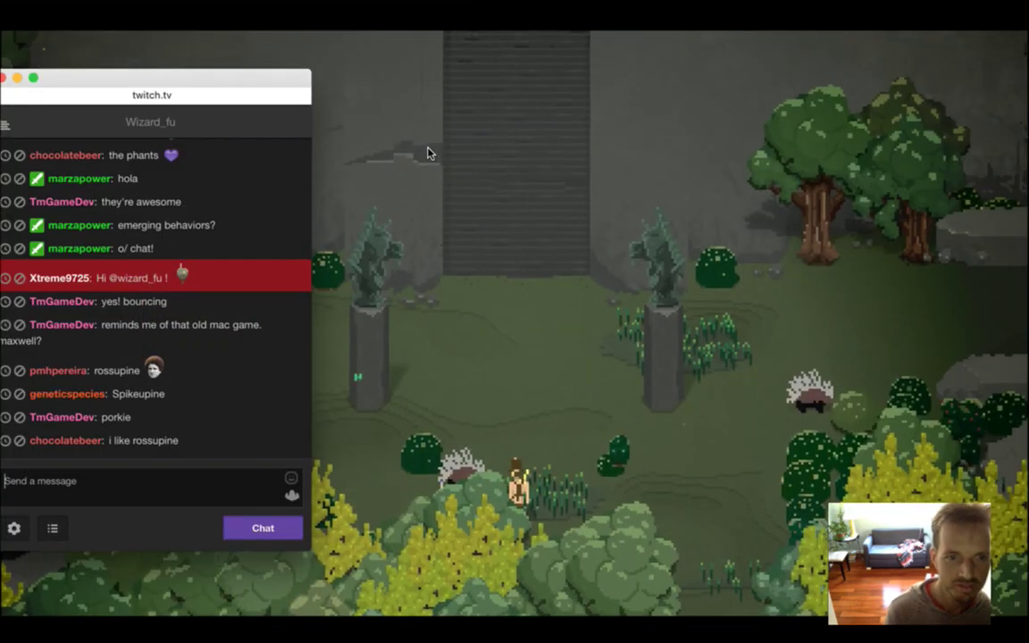
Walk the hero around the area to examine the new foe sprites in the game and quit it
key(Right)
key(Left)
key(Up)
key(Right)
key(Up)
key(Up)
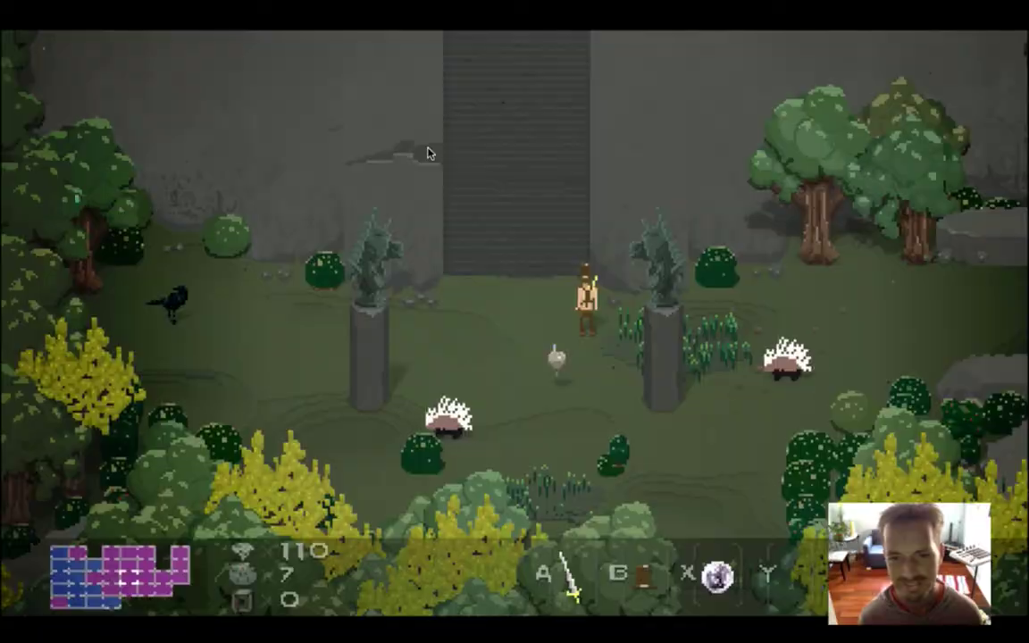
key(super+q)
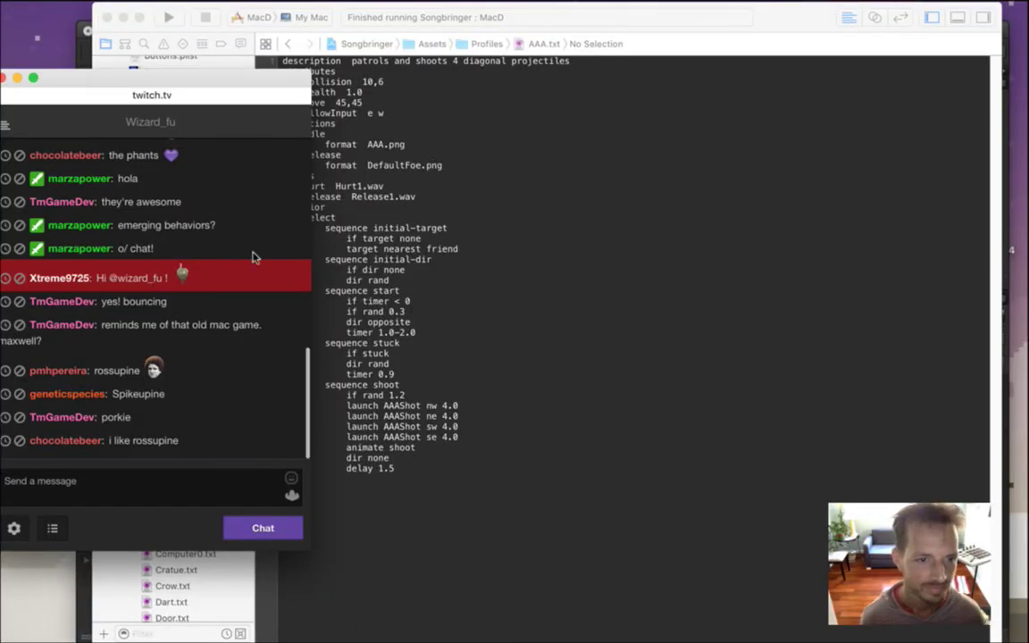
Post the KappaRoss emote in the Twitch chat and return to the AAA.txt profile in Xcode
drag(111, 373, 128, 374)
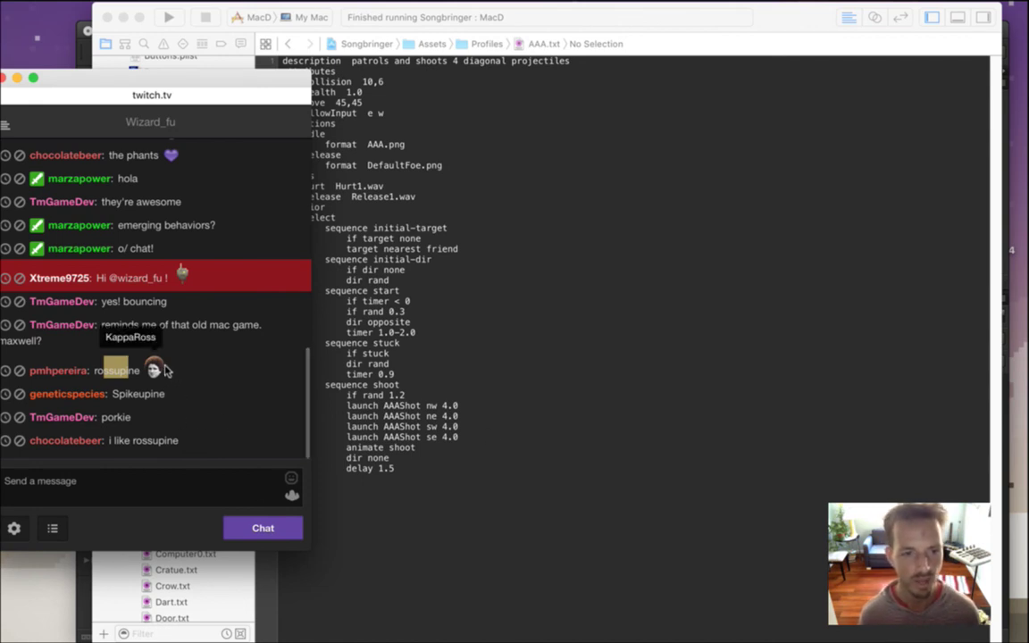
drag(178, 375, 141, 369)
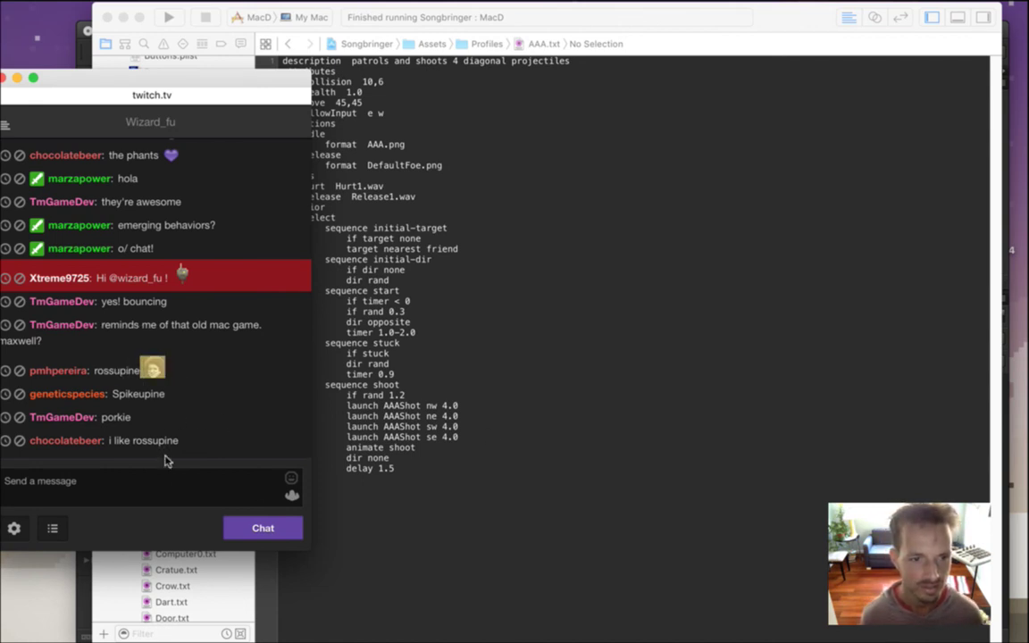
click(149, 483)
text(KappaRoss)
key(Return)
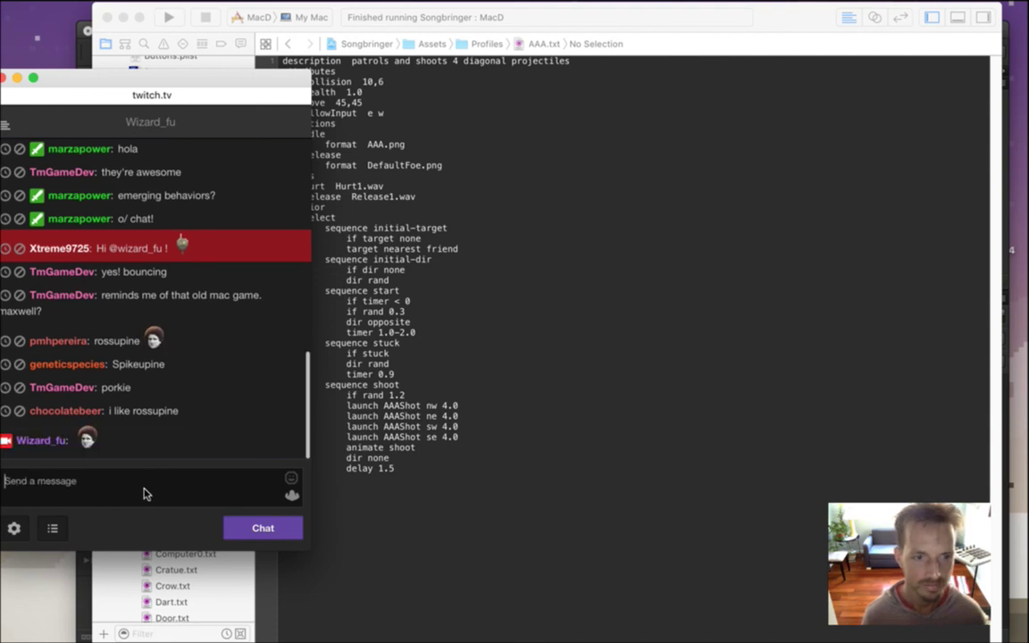
click(576, 228)
Switch to Photoshop and save the porcupine sprite as Rossupine.psd in the Foes folder under Sprites, in Photoshop format
key(super+Tab)
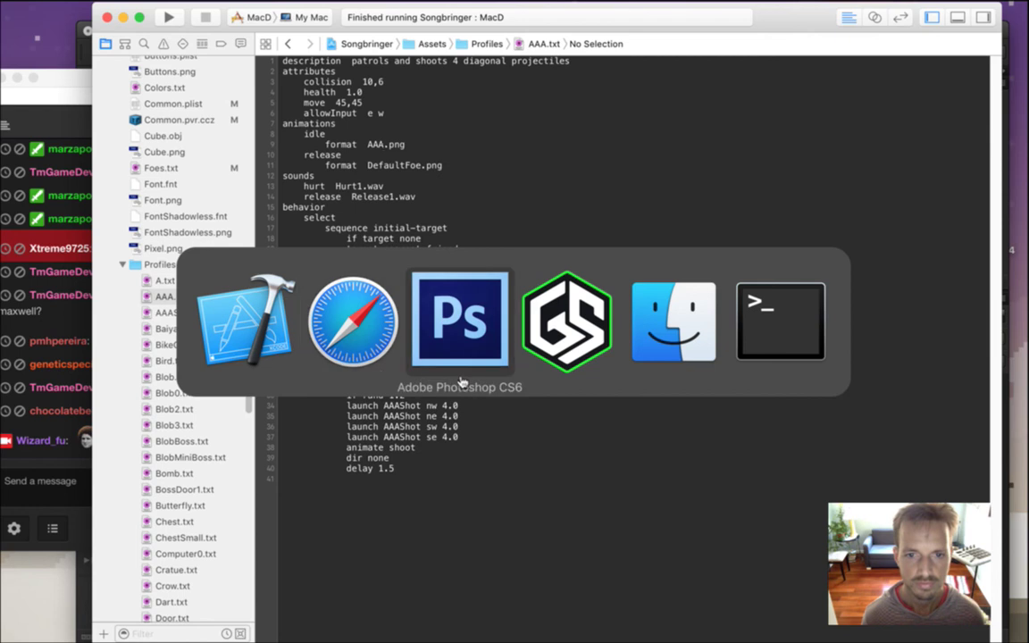
click(472, 375)
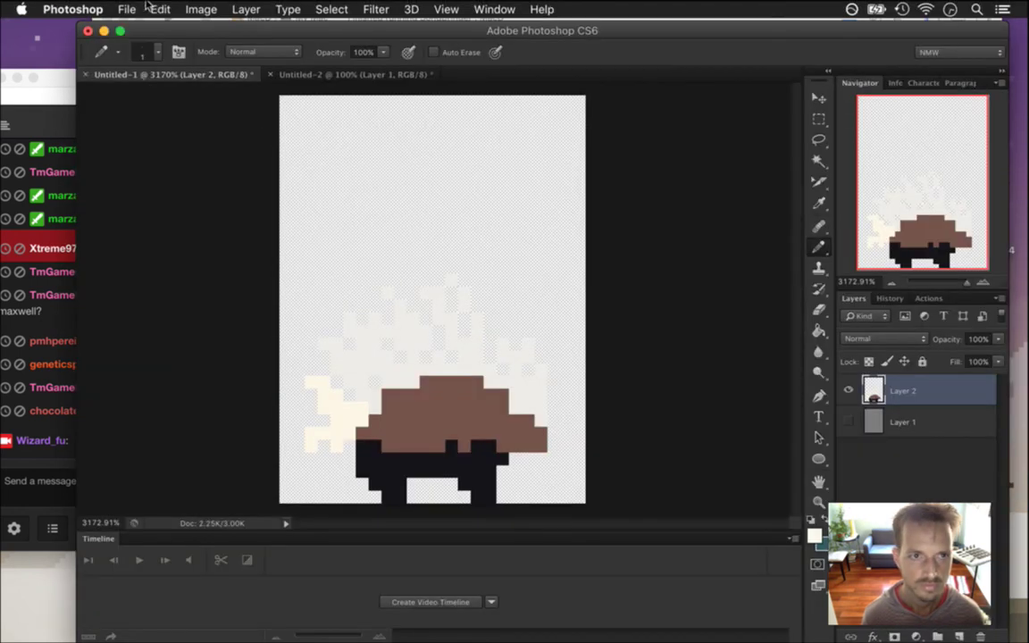
click(126, 8)
click(163, 199)
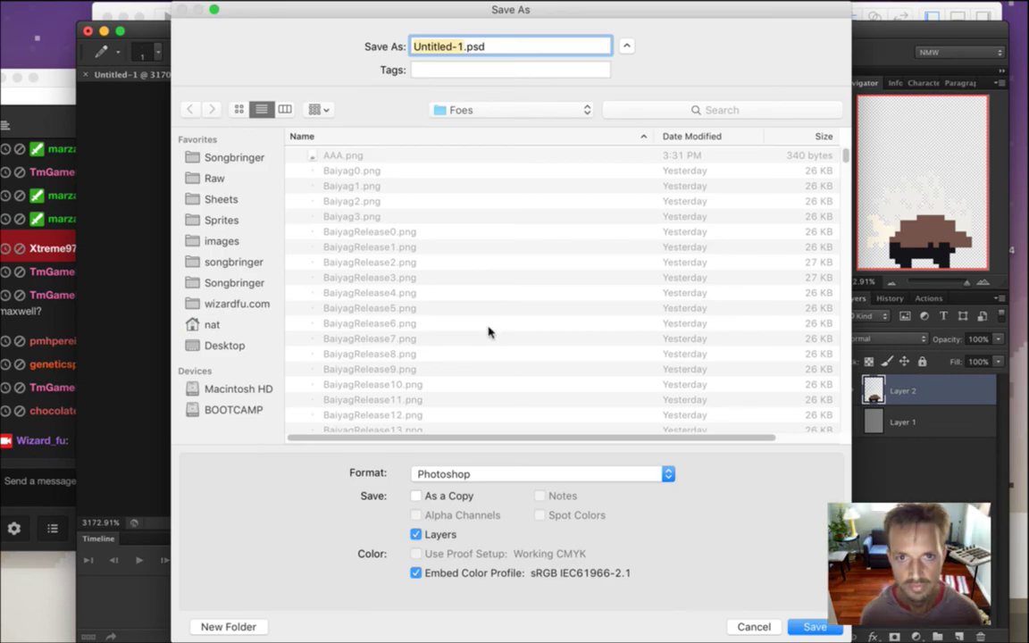
click(476, 111)
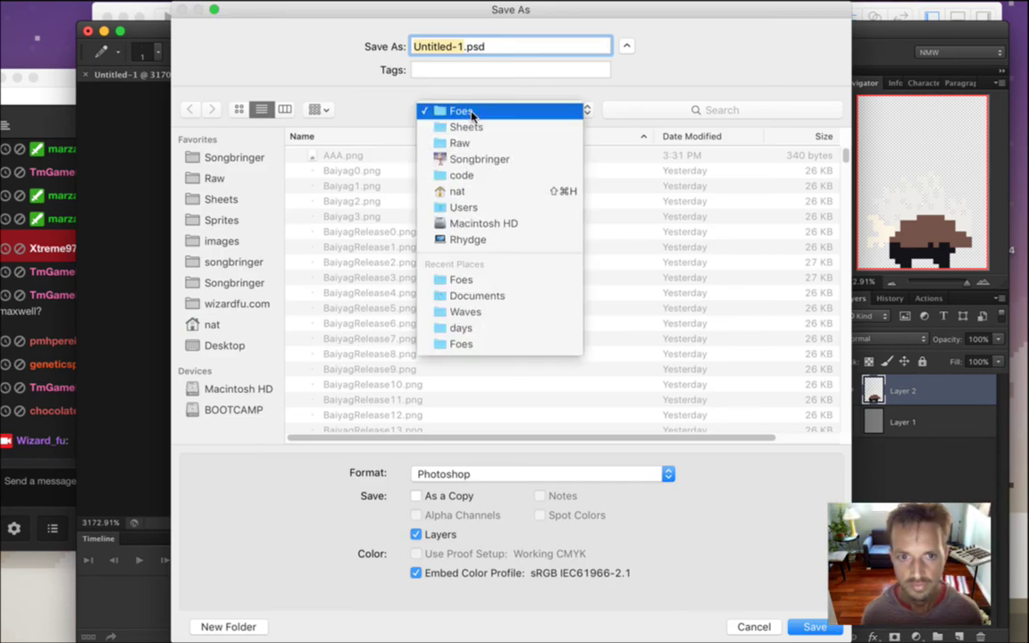
click(467, 114)
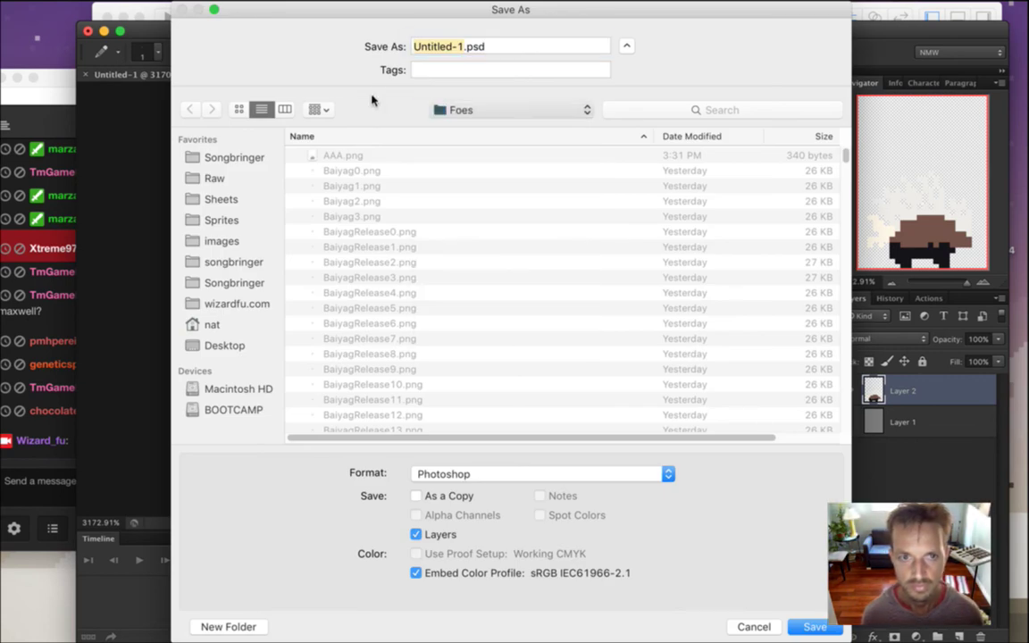
click(221, 221)
double_click(344, 232)
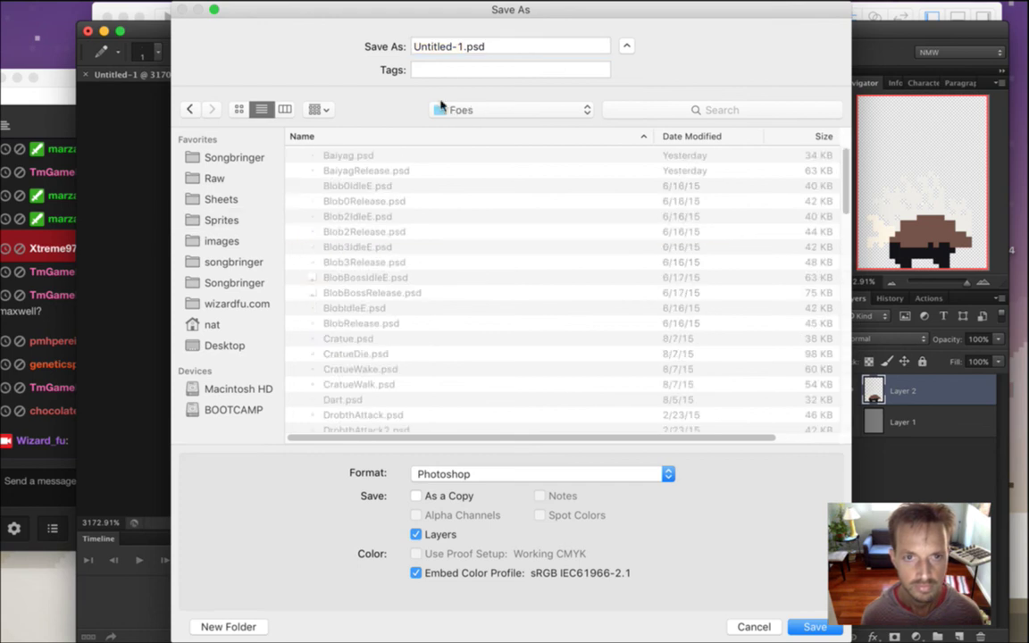
drag(463, 49, 367, 45)
text(Rossupine)
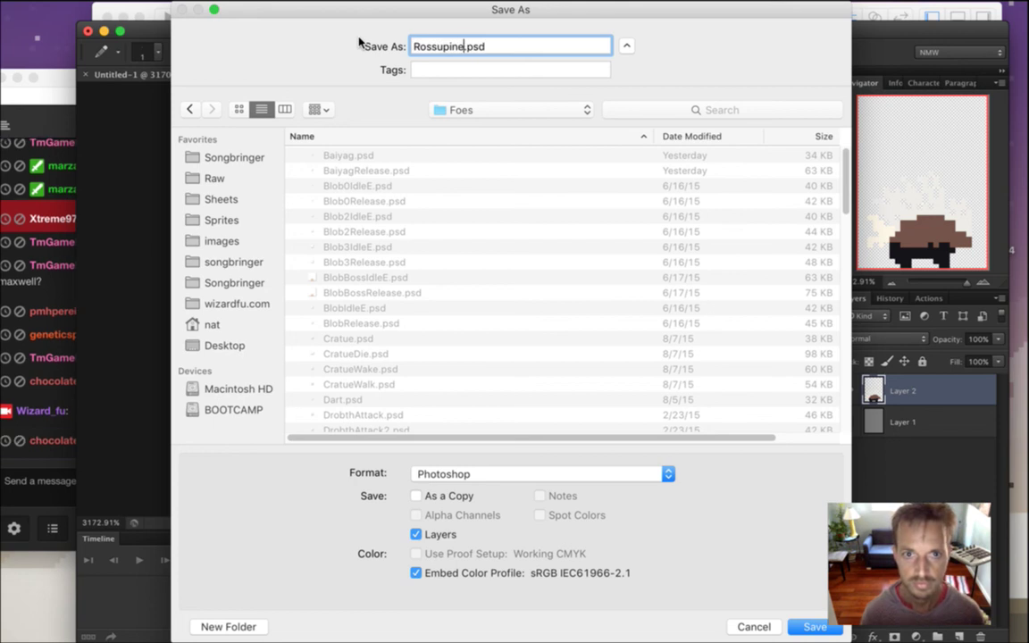
key(Return)
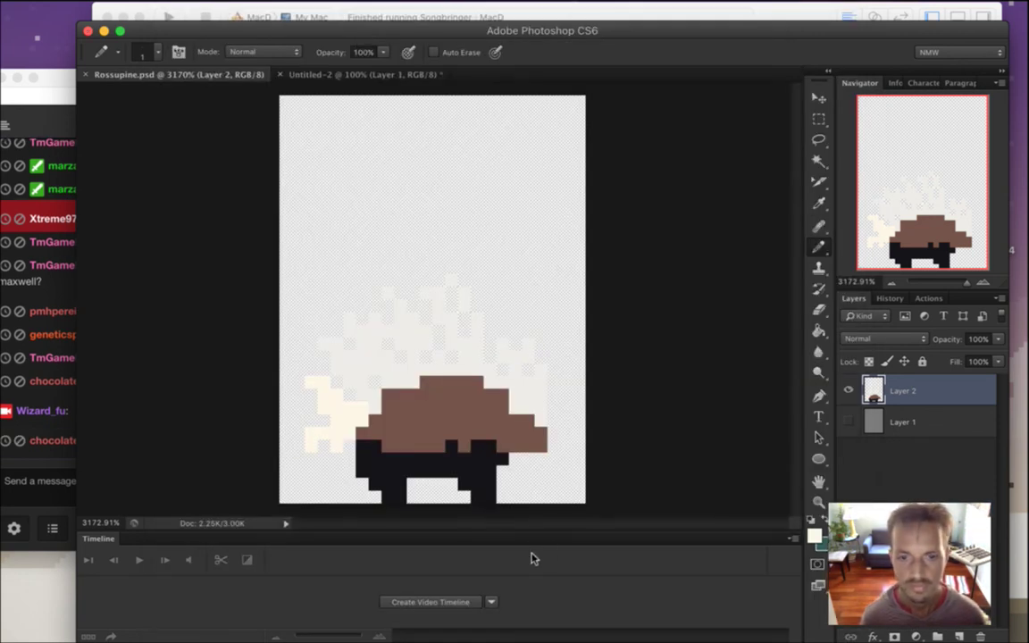
Show the grey background Layer 1 behind the sprite, save the file and check the Twitch chat
click(848, 421)
key(cmd+s)
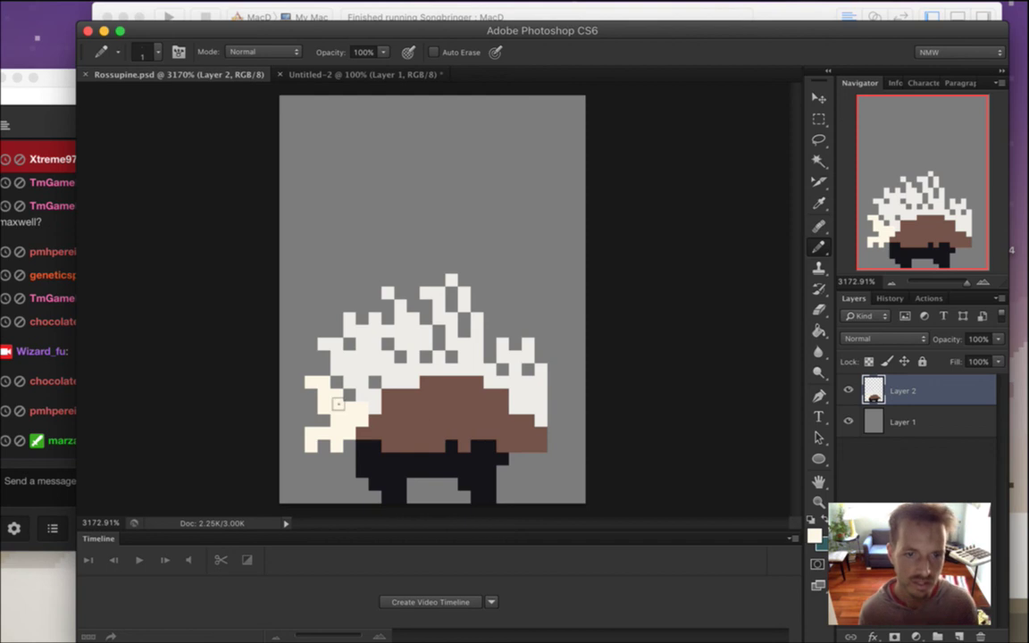
click(52, 430)
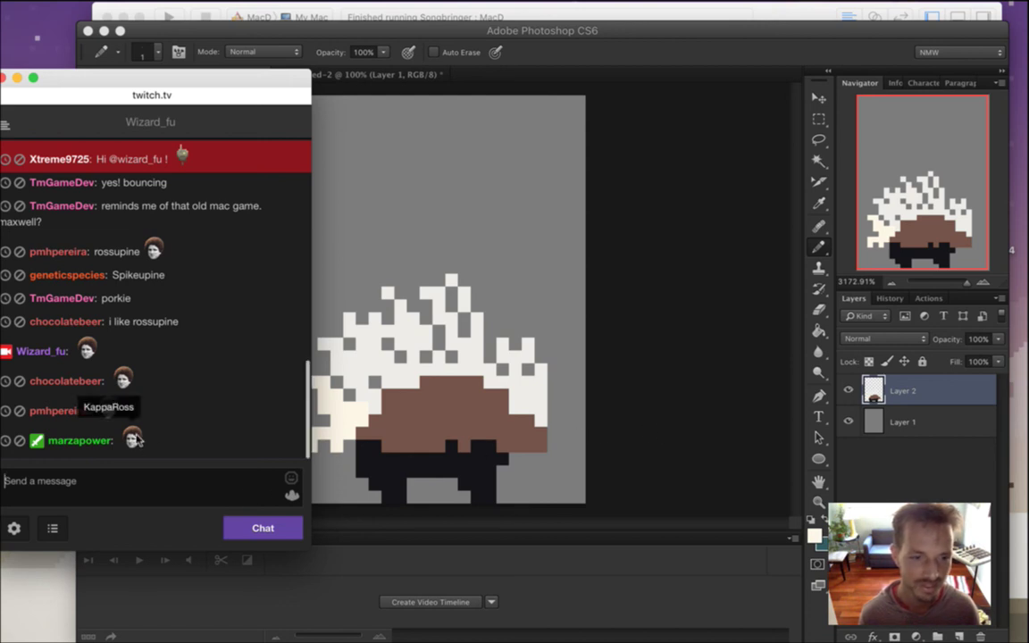
click(715, 356)
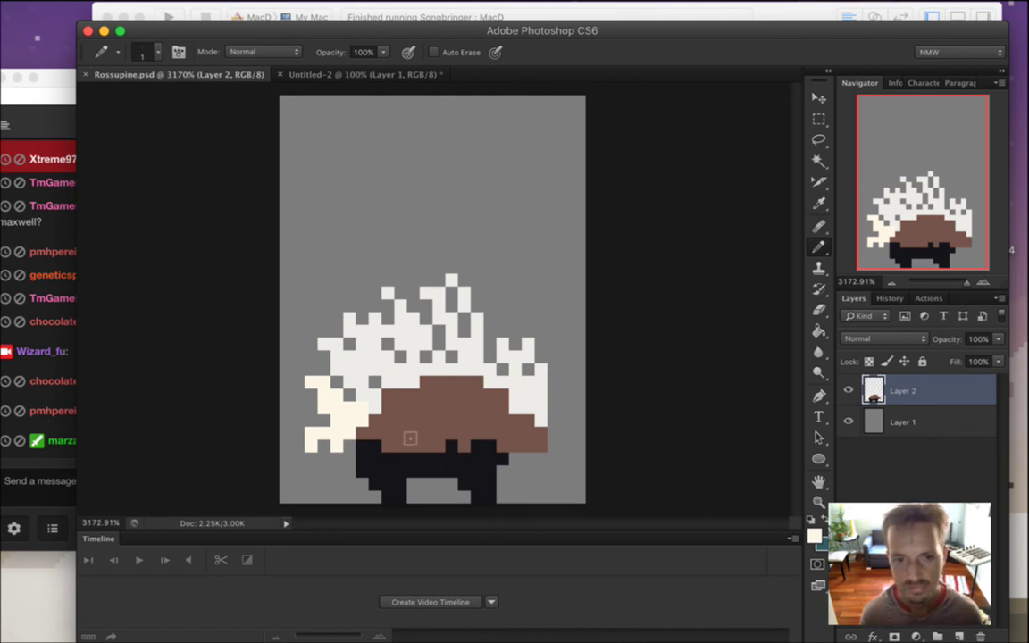
Erase single cream pixels along the tail edge, then try an extra tail pixel and undo it
key(e)
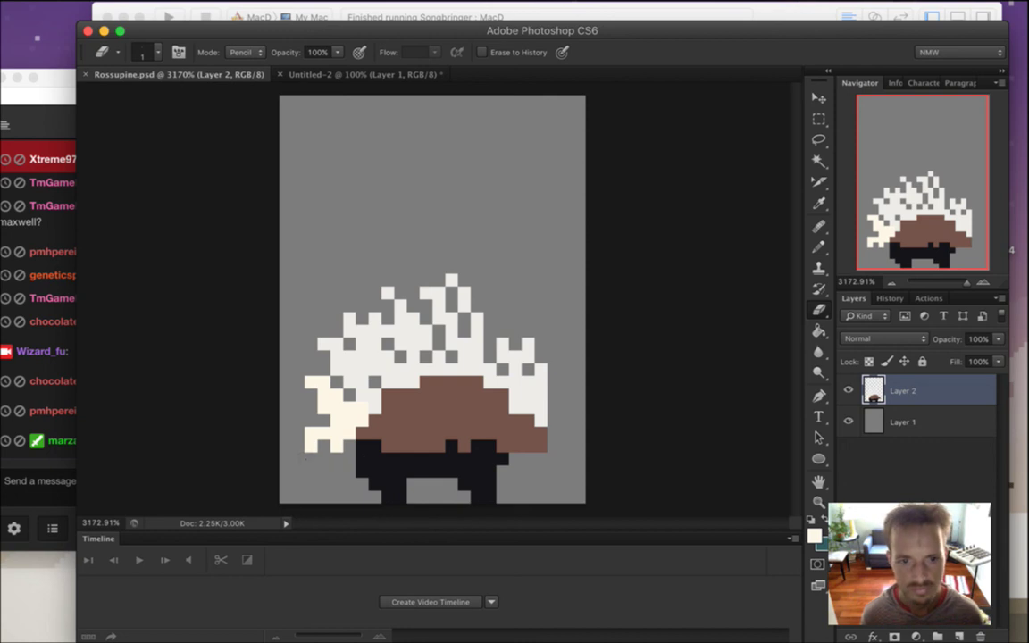
click(310, 435)
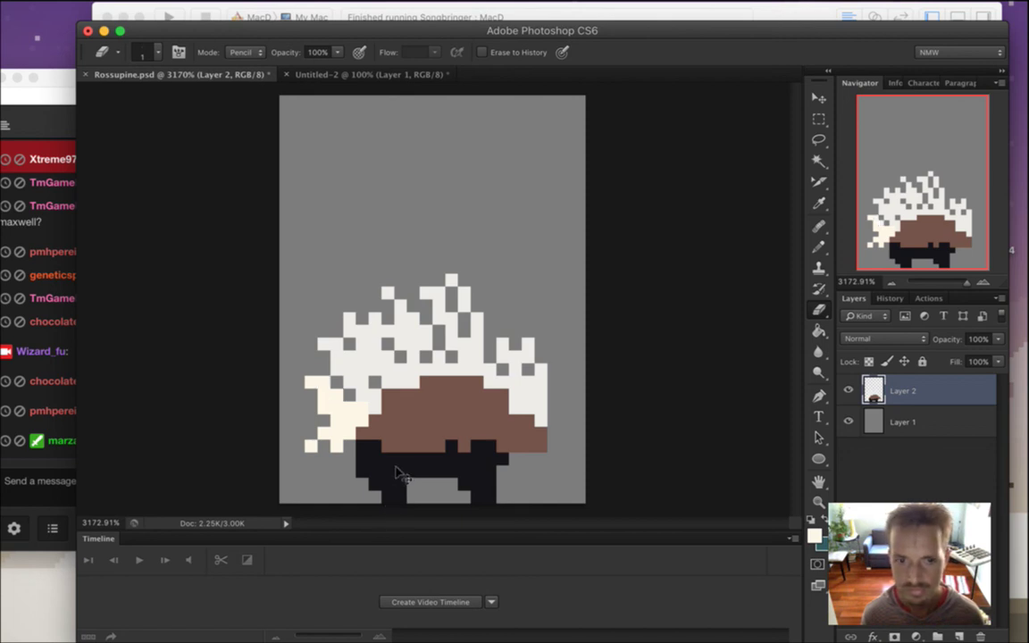
key(b)
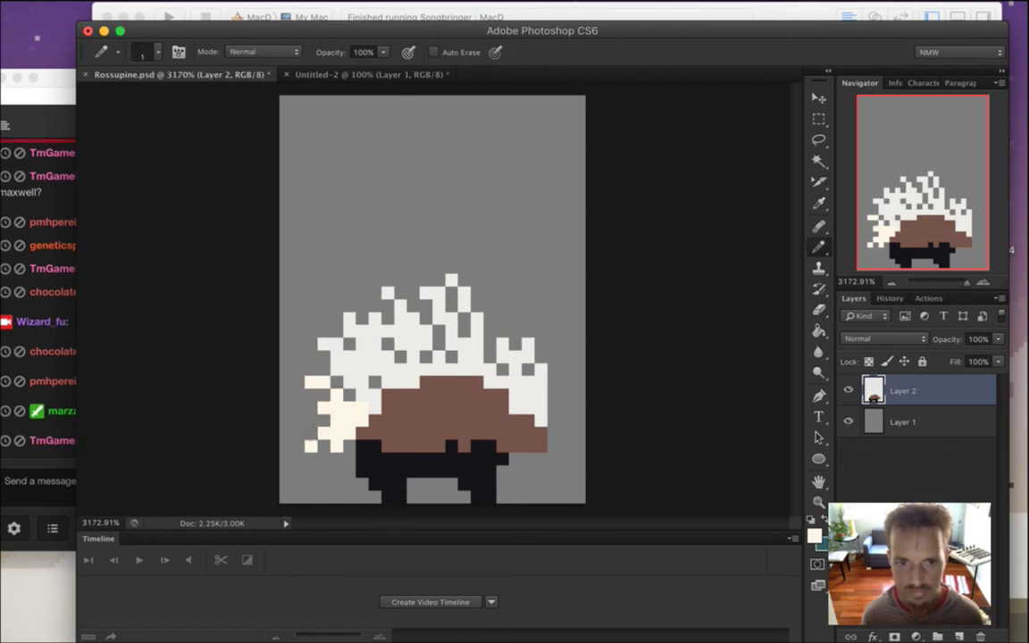
click(311, 408)
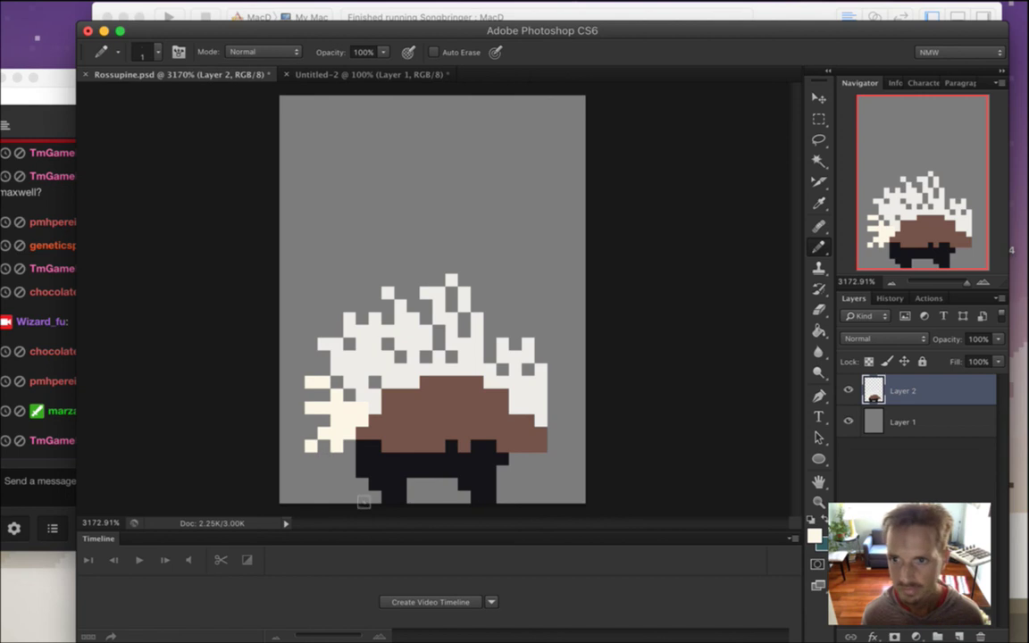
key(cmd+z)
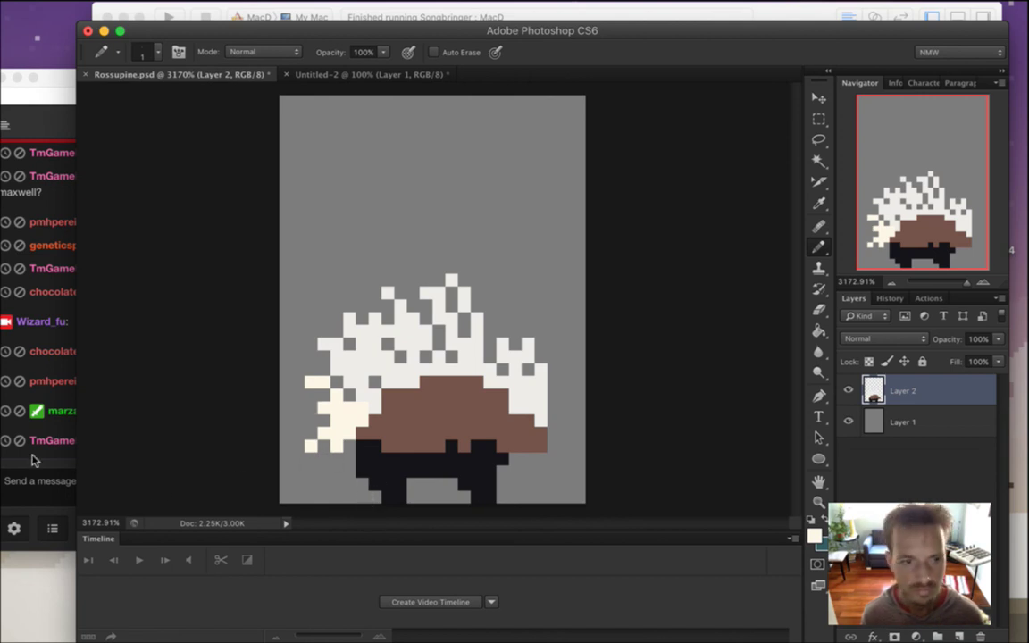
click(32, 415)
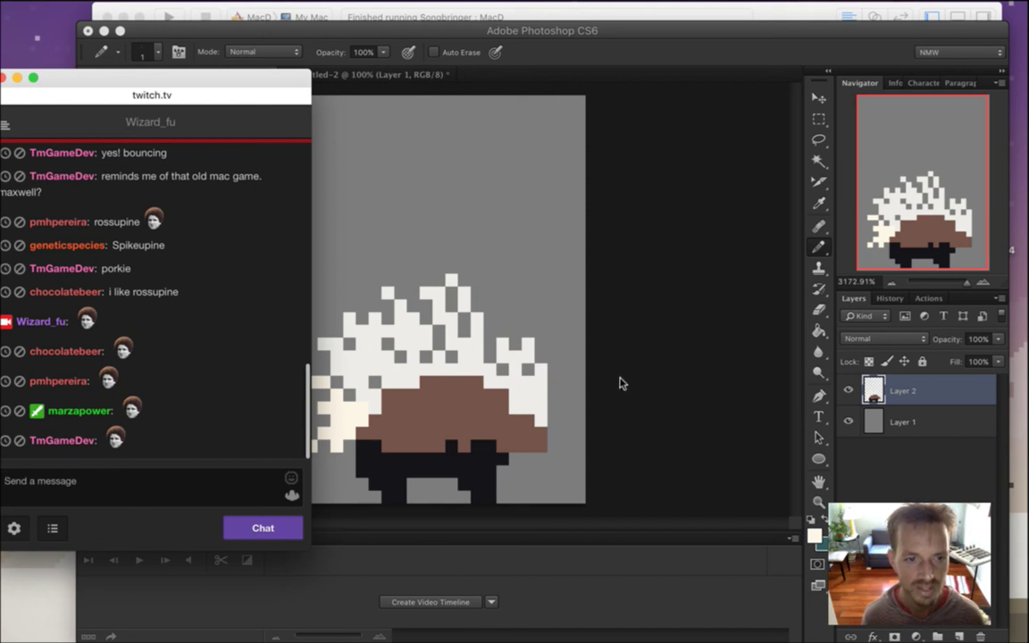
click(651, 411)
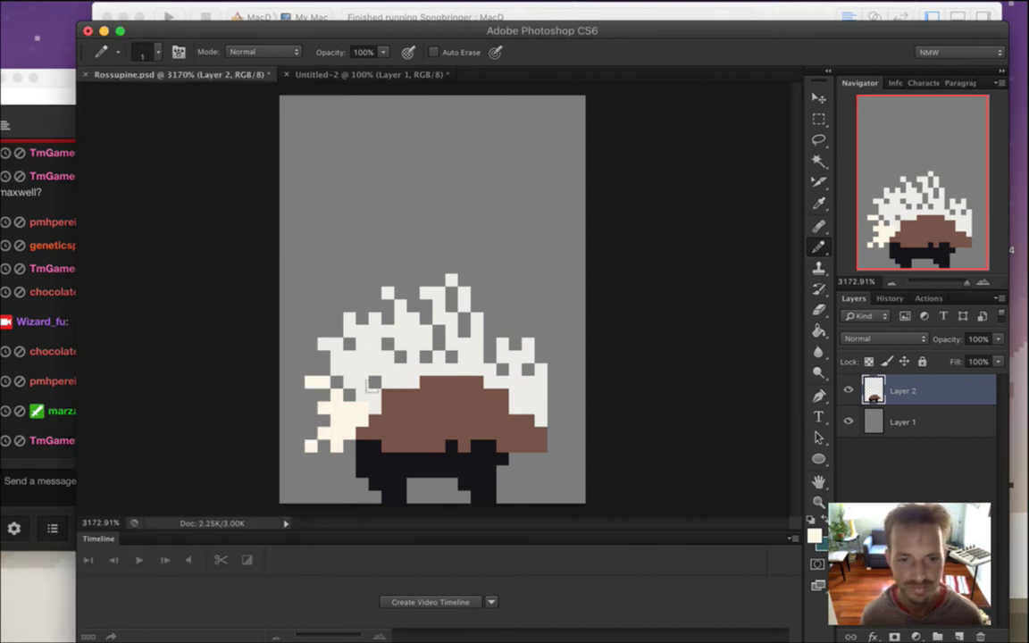
Thin the white quills by erasing single pixels and lengthen one of the front quills by a white pixel
key(e)
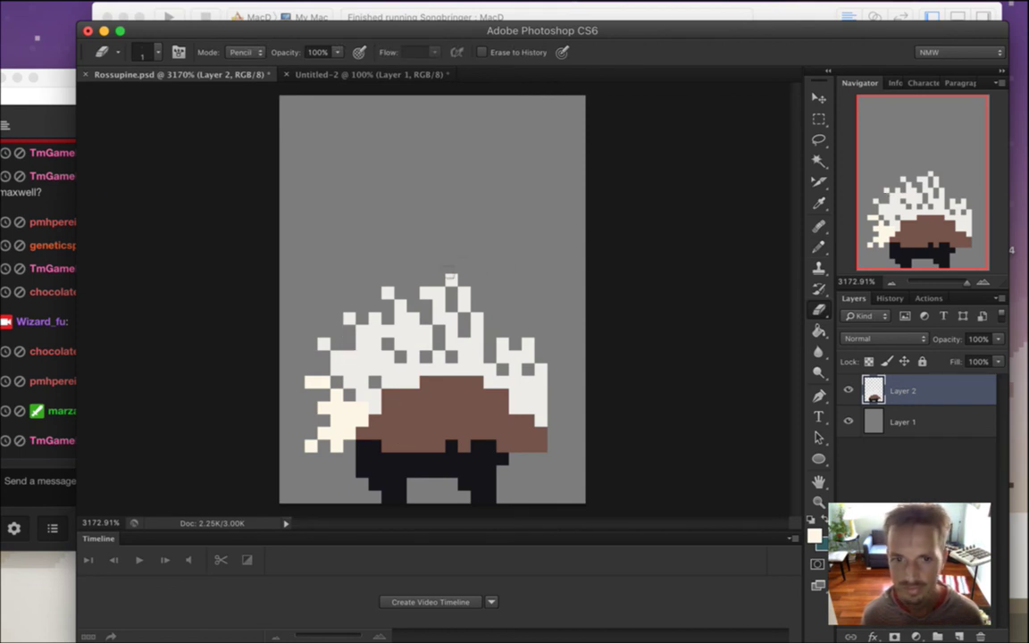
click(439, 293)
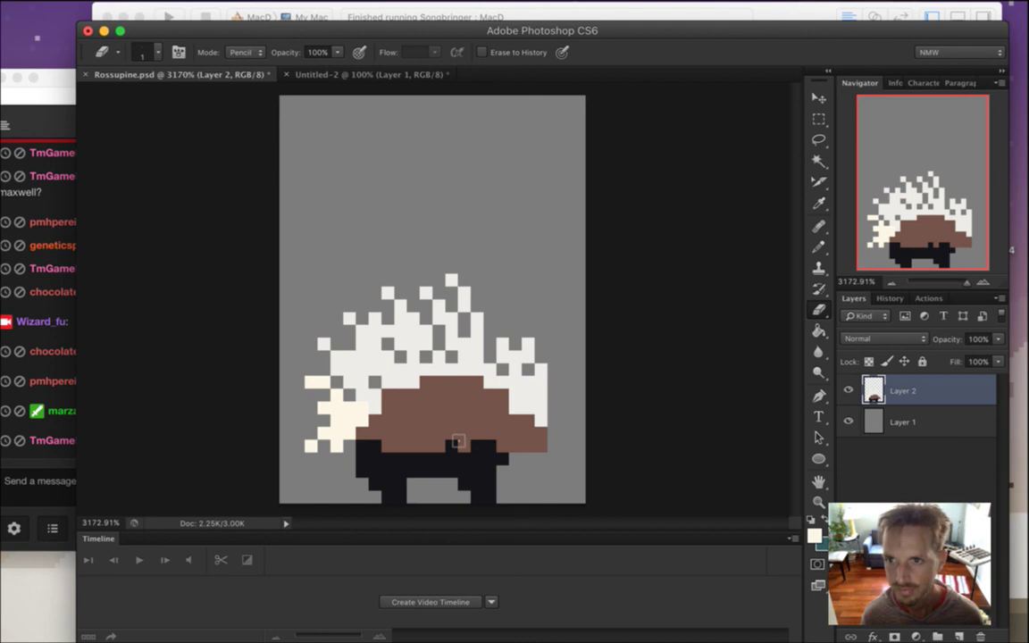
click(495, 357)
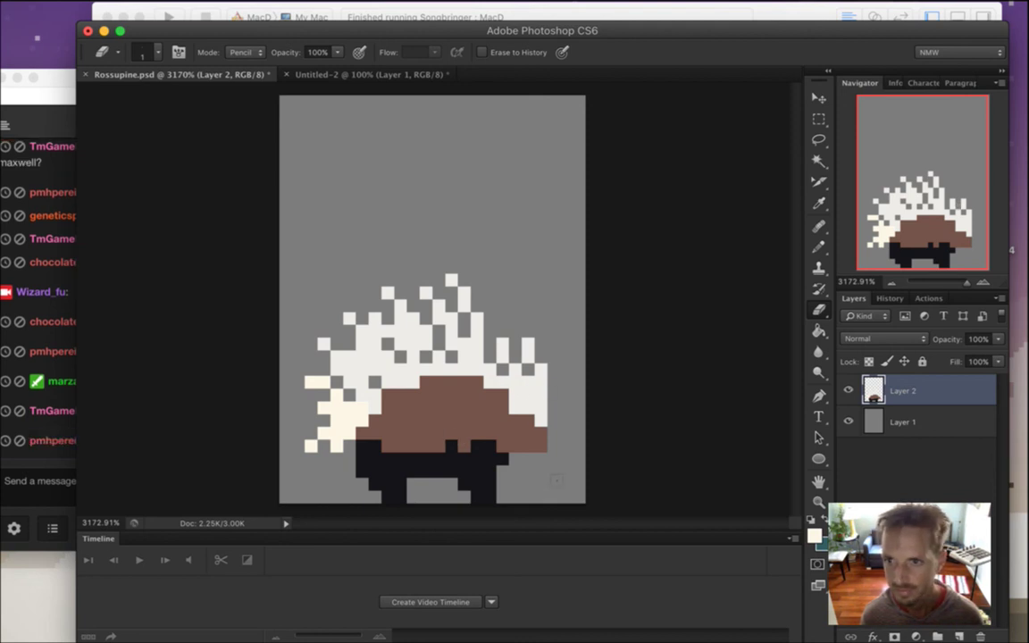
key(i)
key(b)
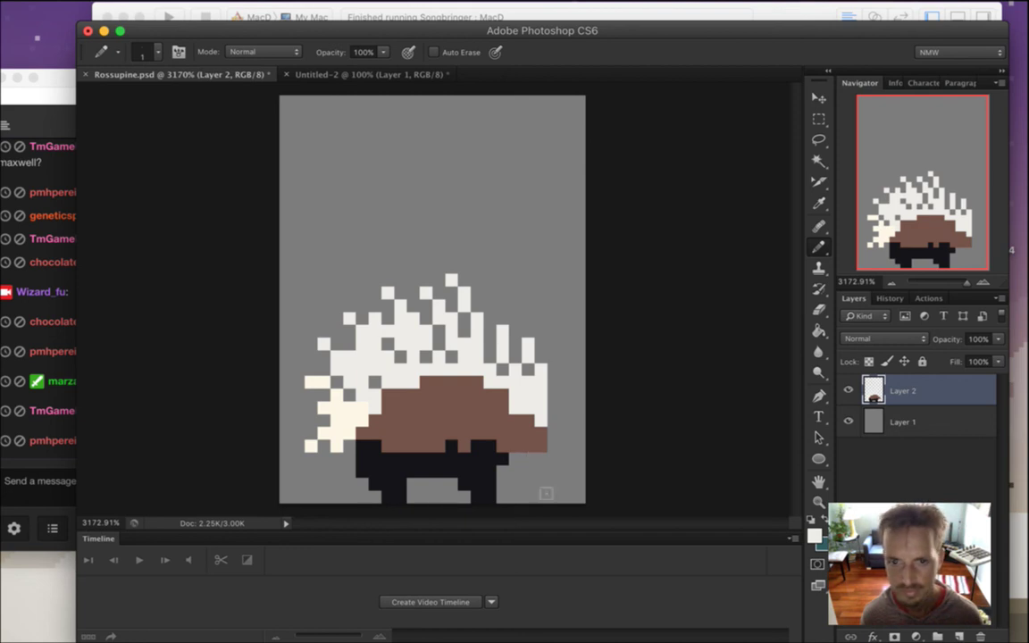
Sample the tail's cream colour and fill the main white quill area with it
key(i)
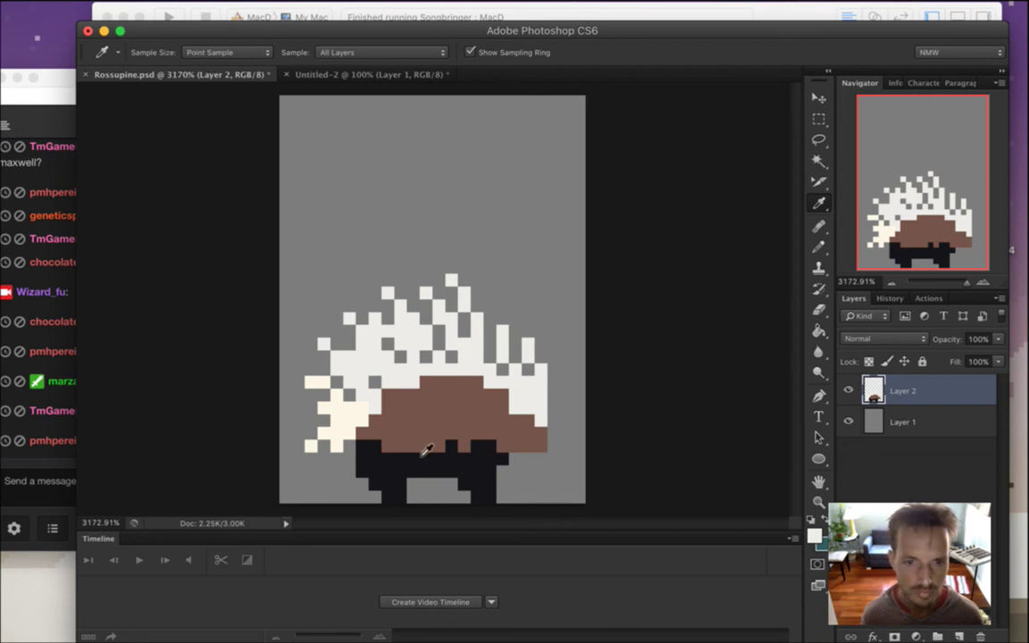
click(323, 378)
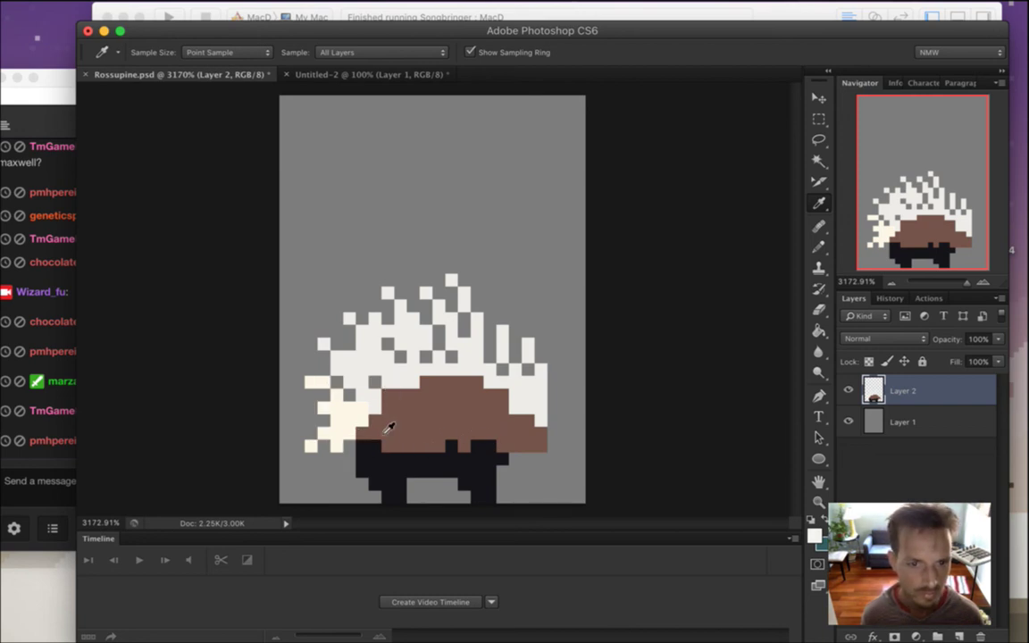
key(g)
click(331, 344)
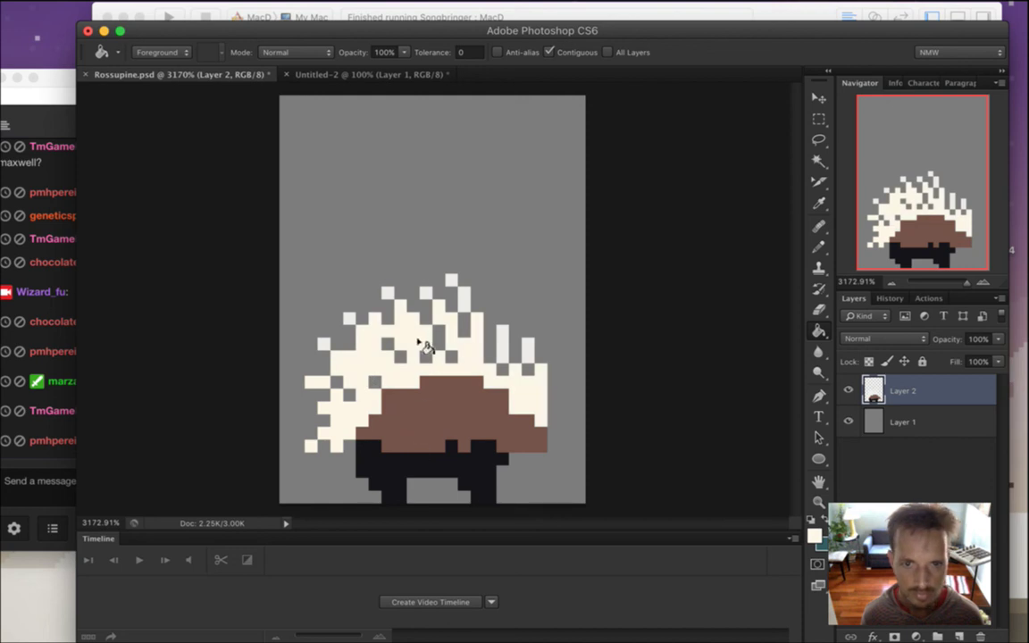
Select the remaining white quill tips by colour, paint them cream with an enlarged Pencil and deselect
click(818, 161)
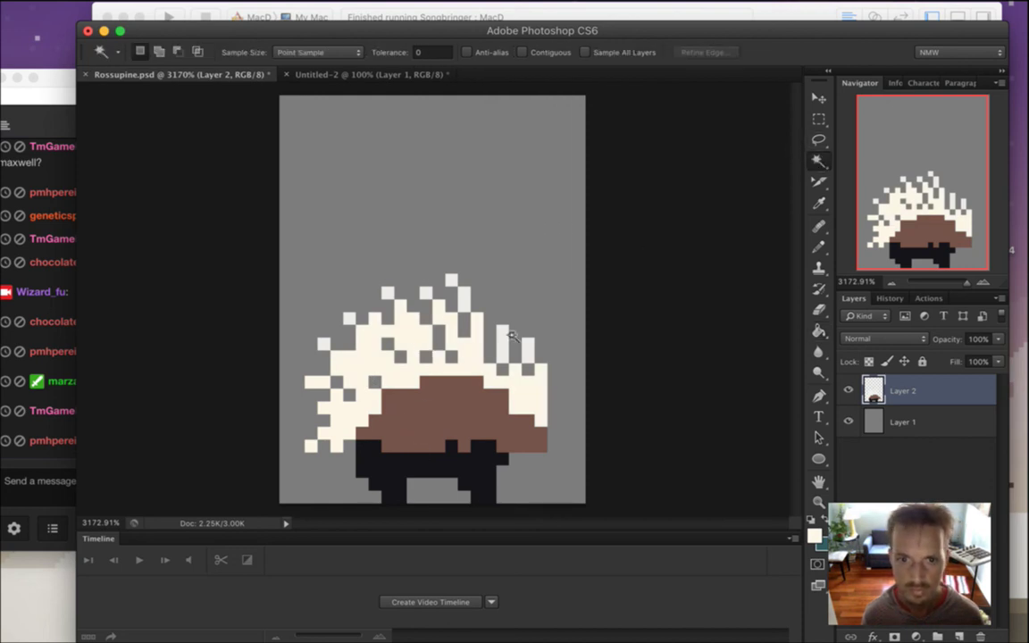
click(461, 304)
key(b)
key(bracketright)
key(bracketright)
key(bracketright)
key(bracketright)
key(bracketright)
key(bracketright)
key(bracketright)
key(bracketright)
key(bracketright)
key(bracketright)
key(bracketright)
key(bracketright)
key(bracketright)
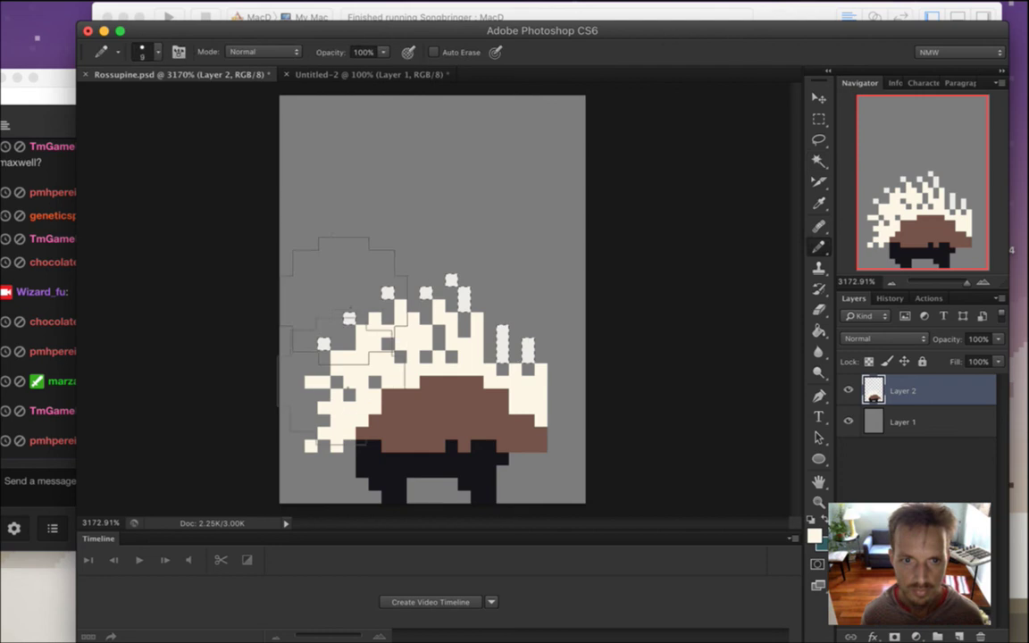
key(m)
key(ctrl+d)
Sample a dark bluish grey from the porcupine photo in Untitled-2 and return to Rossupine.psd with the Pencil
key(i)
click(333, 327)
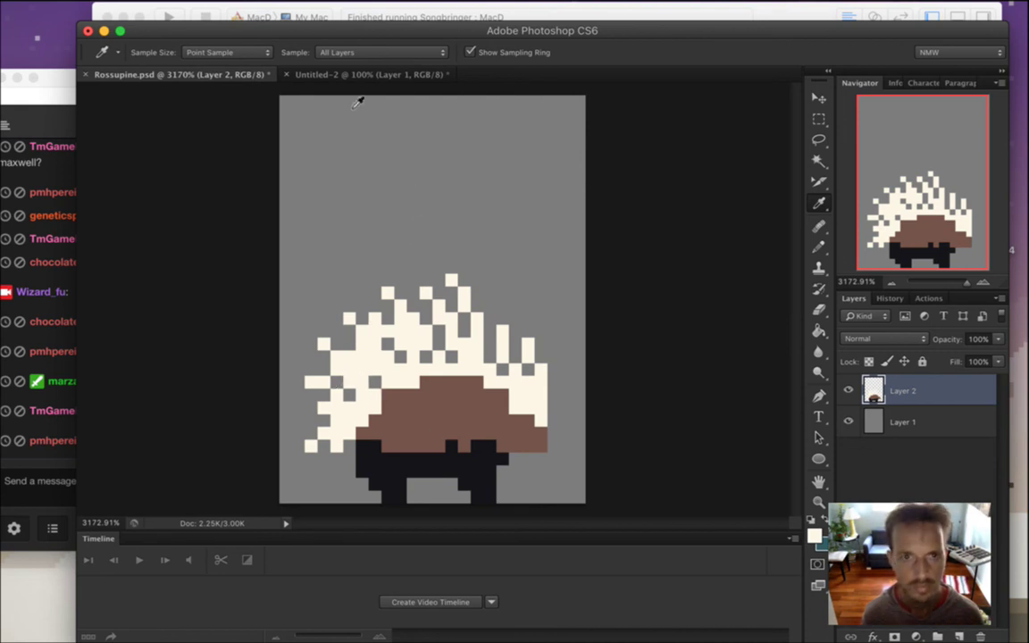
key(ctrl+Tab)
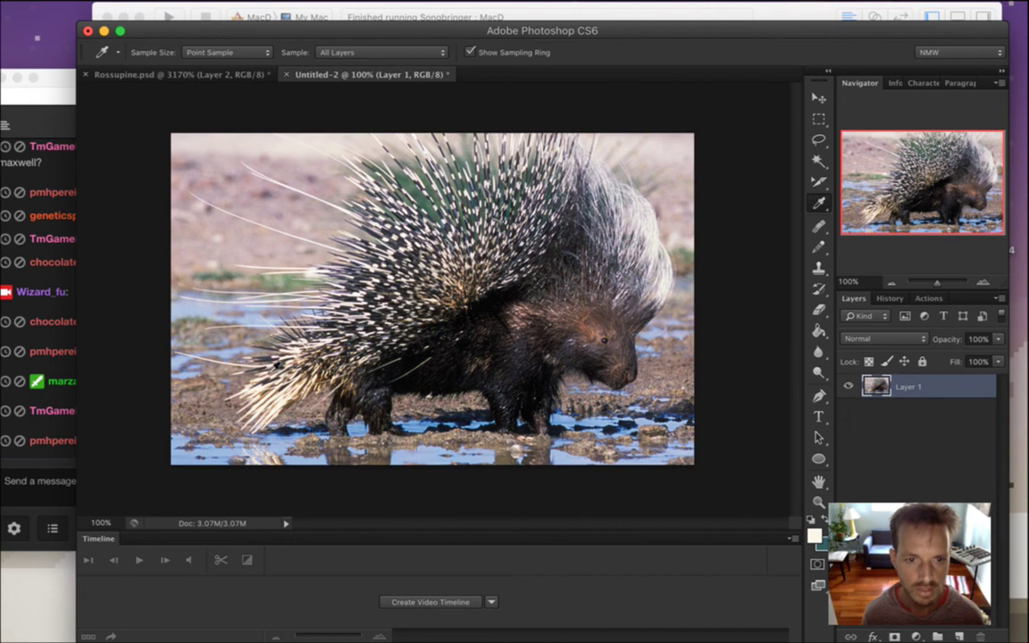
click(238, 320)
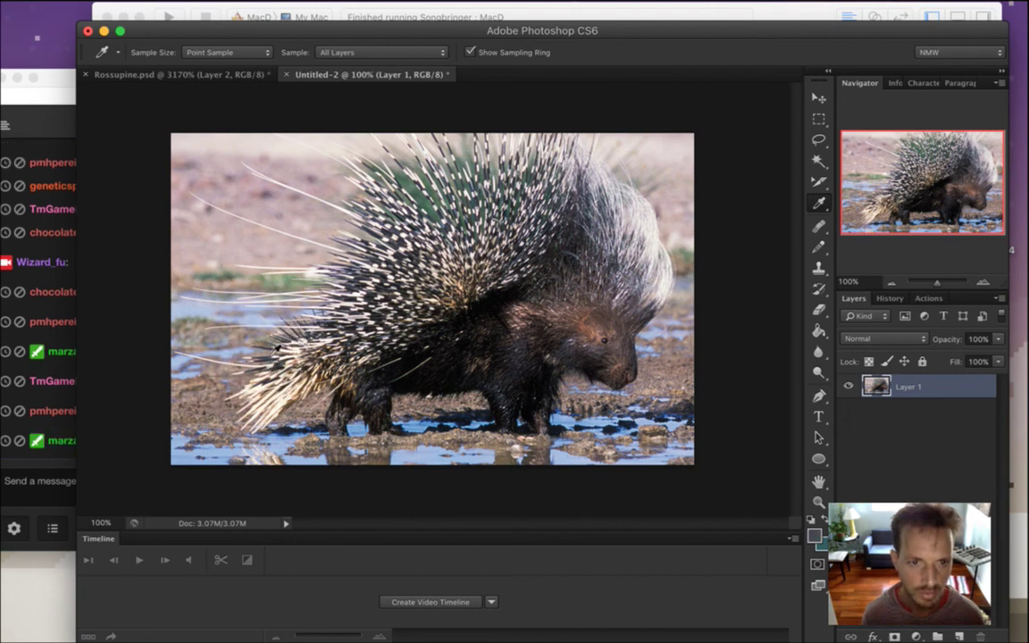
click(237, 68)
key(b)
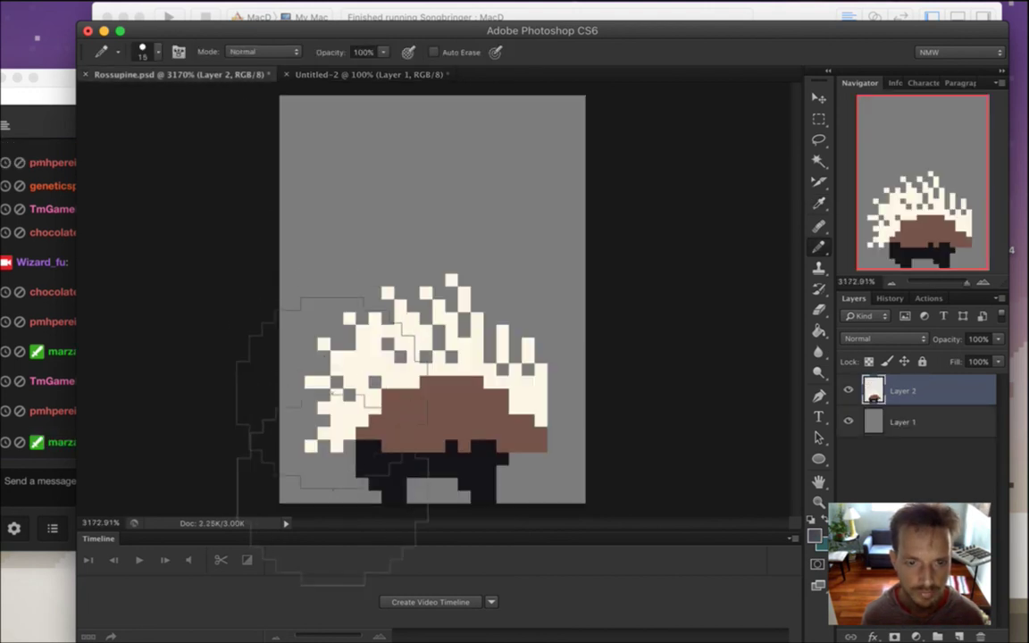
Reduce the Pencil to 1 px, paint scattered dark grey pixels among the quills above the tail, and check the Twitch chat
key(bracketleft)
key(bracketleft)
key(bracketleft)
key(bracketleft)
key(bracketleft)
click(325, 382)
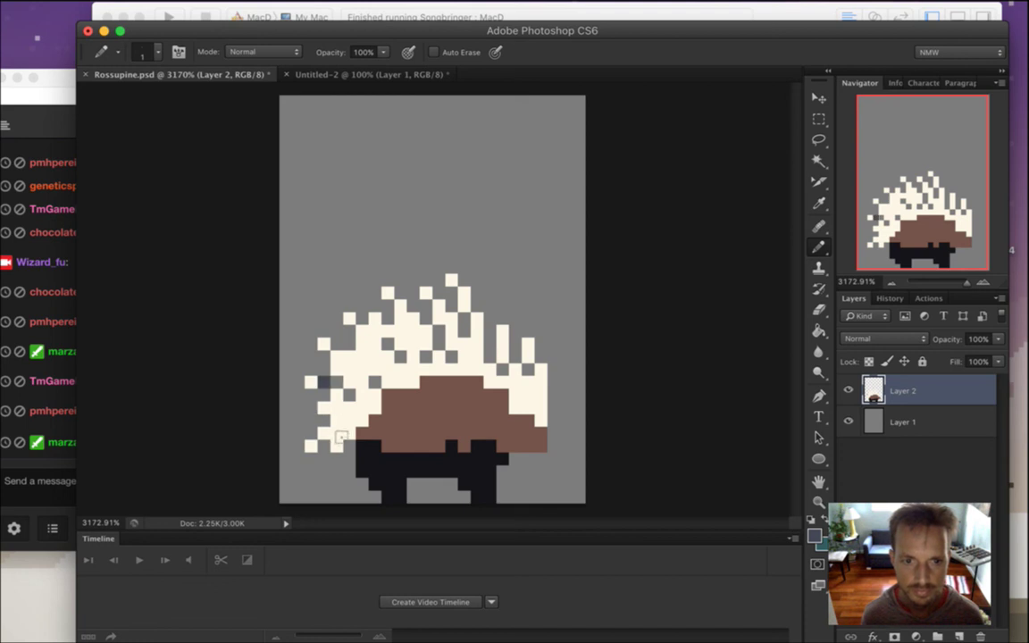
click(337, 357)
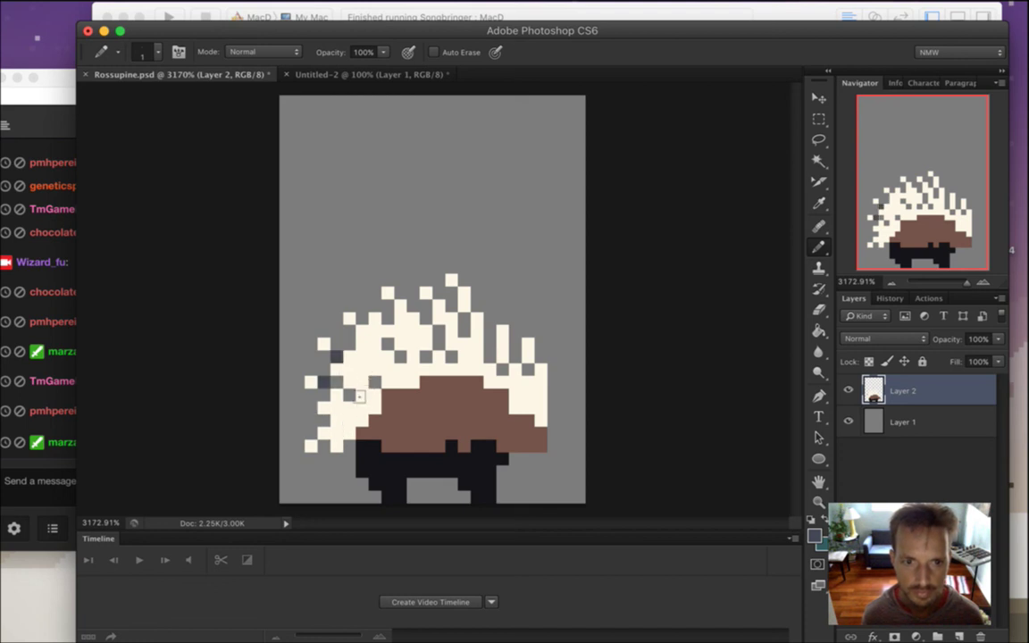
click(349, 370)
key(super+z)
click(362, 383)
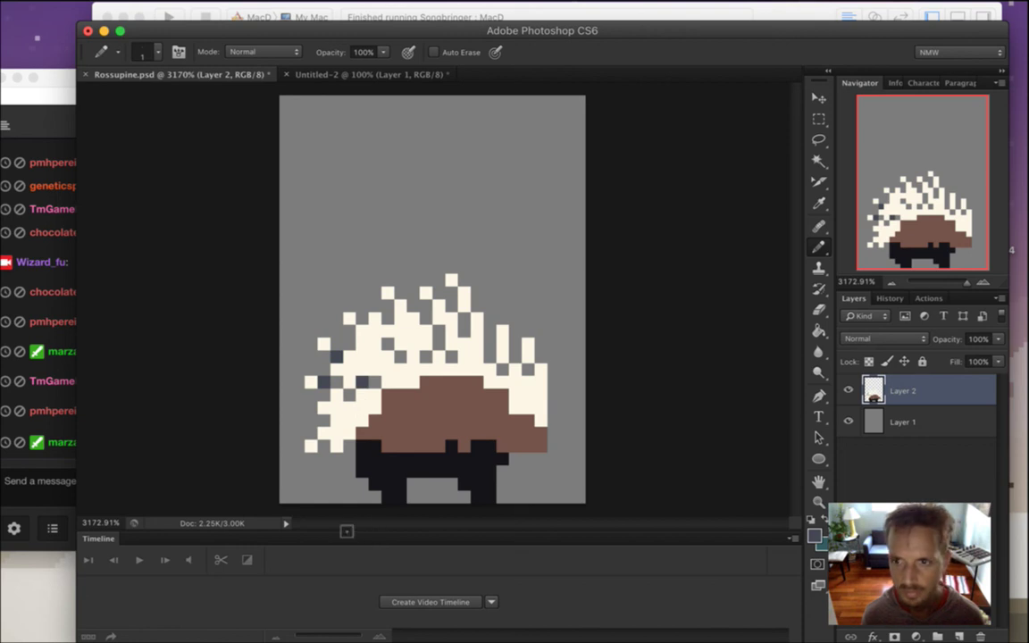
click(86, 482)
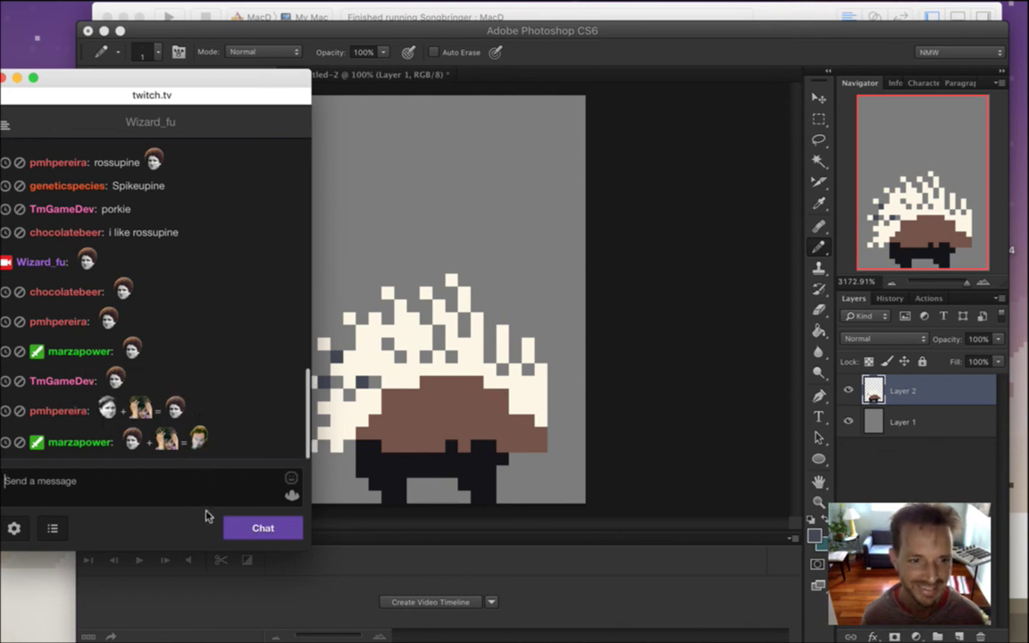
Return to Rossupine.psd and paint scattered dark grey pixels among the quills around the tail and just above the body's rear
click(632, 131)
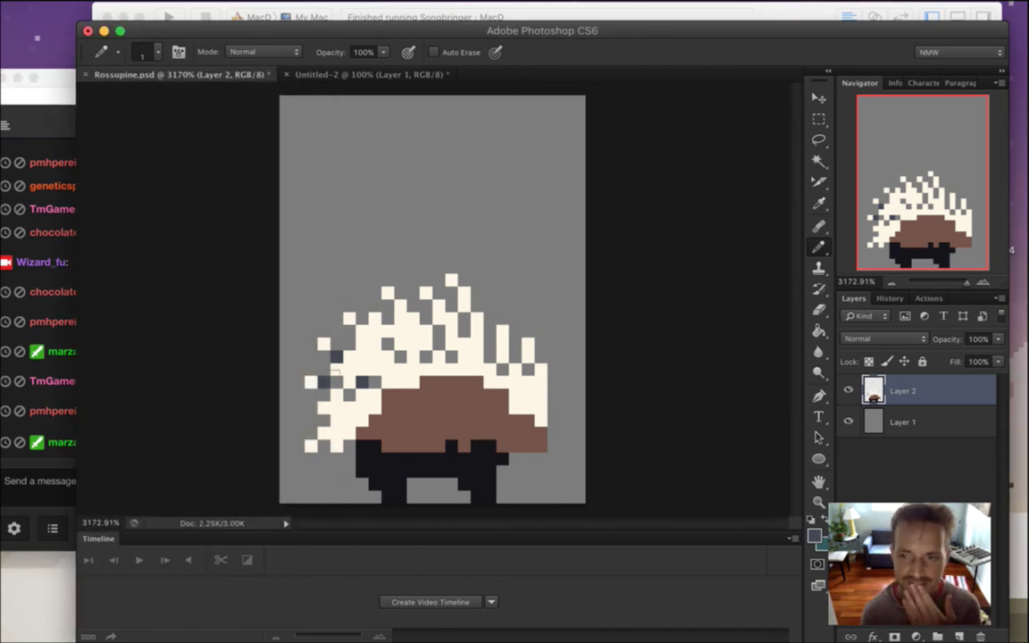
click(336, 408)
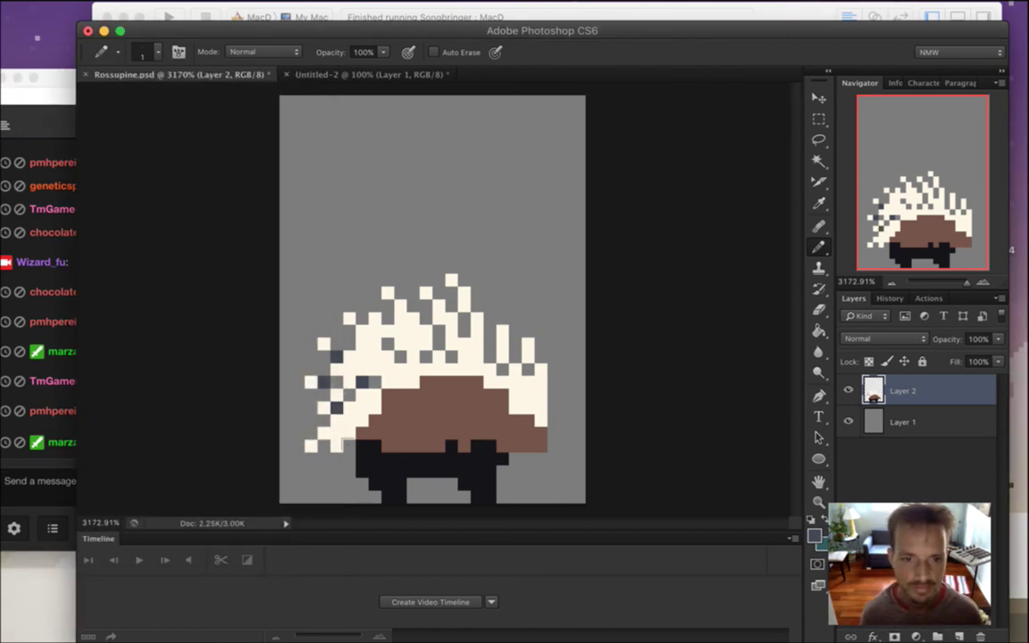
click(362, 408)
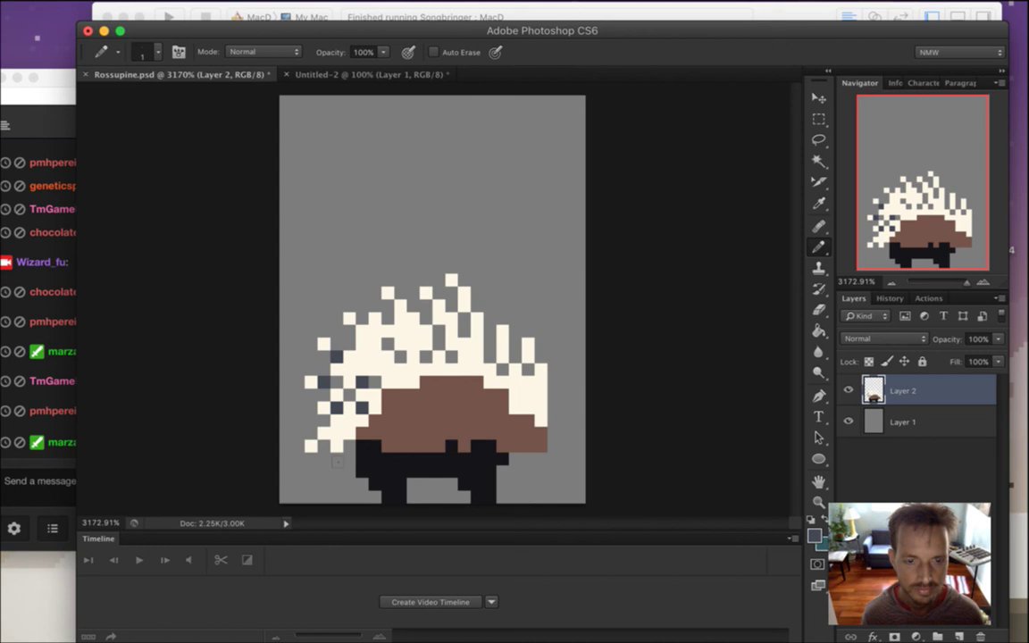
click(337, 433)
click(361, 343)
click(375, 356)
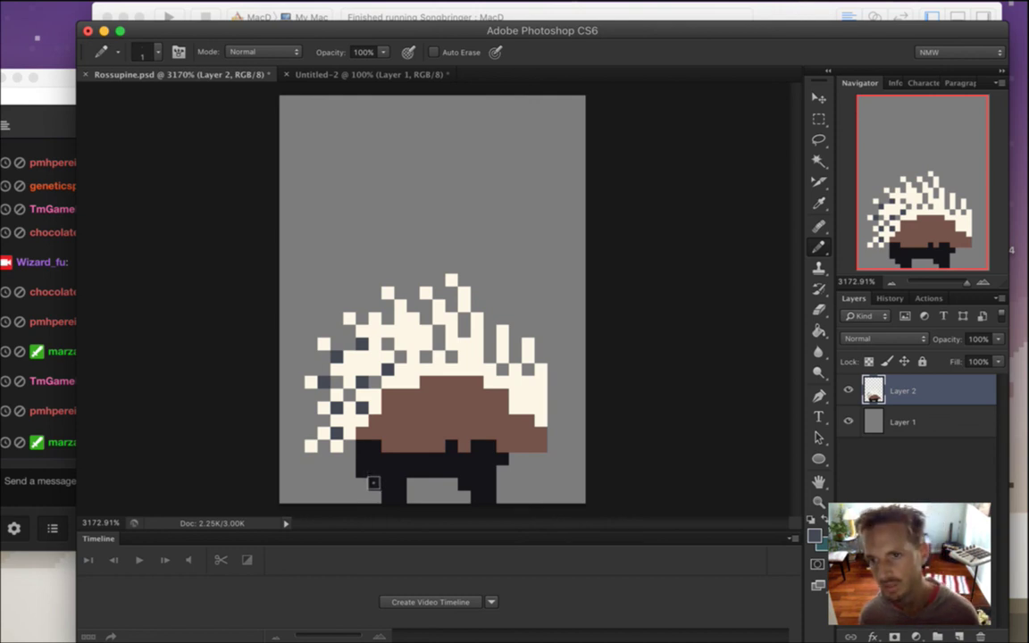
Continue the scattered dark grey pixels across the upper quills, from the rear over the peak to the front spikes
click(375, 331)
click(400, 318)
click(413, 344)
click(439, 318)
click(464, 344)
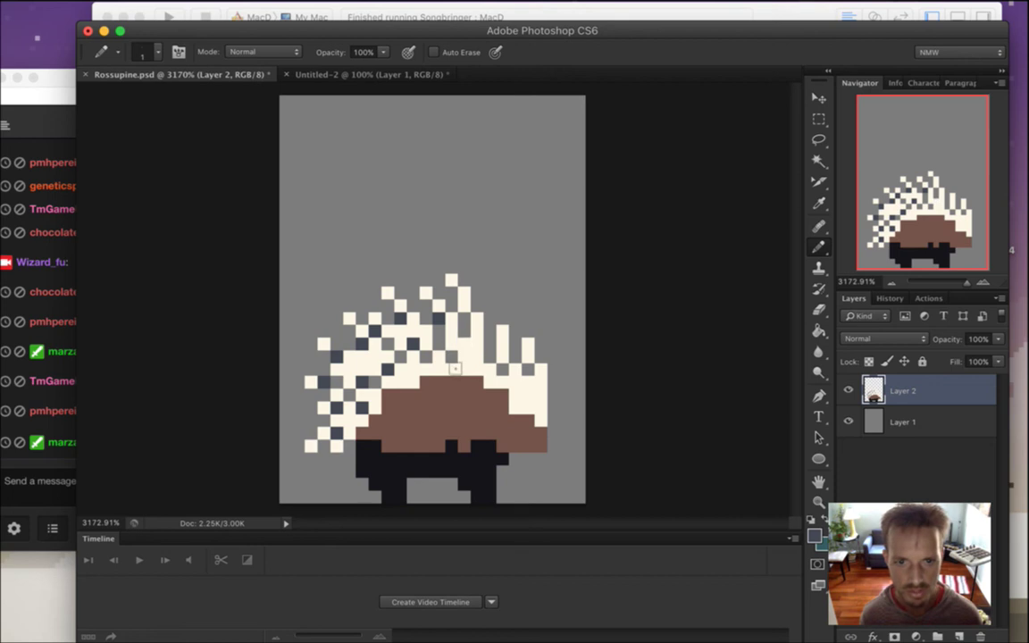
click(464, 293)
click(476, 318)
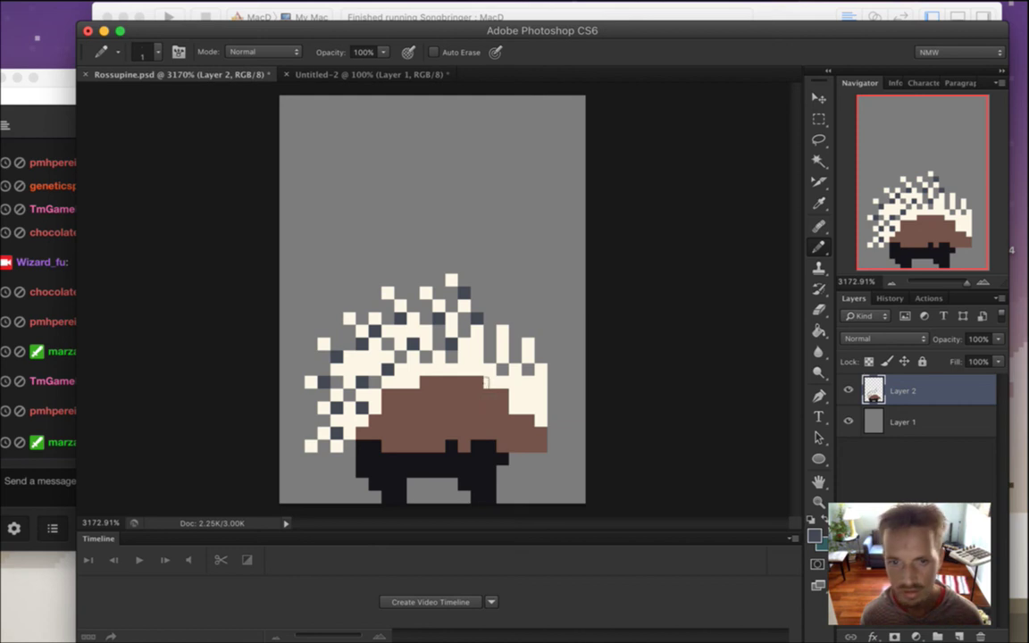
click(477, 344)
click(502, 344)
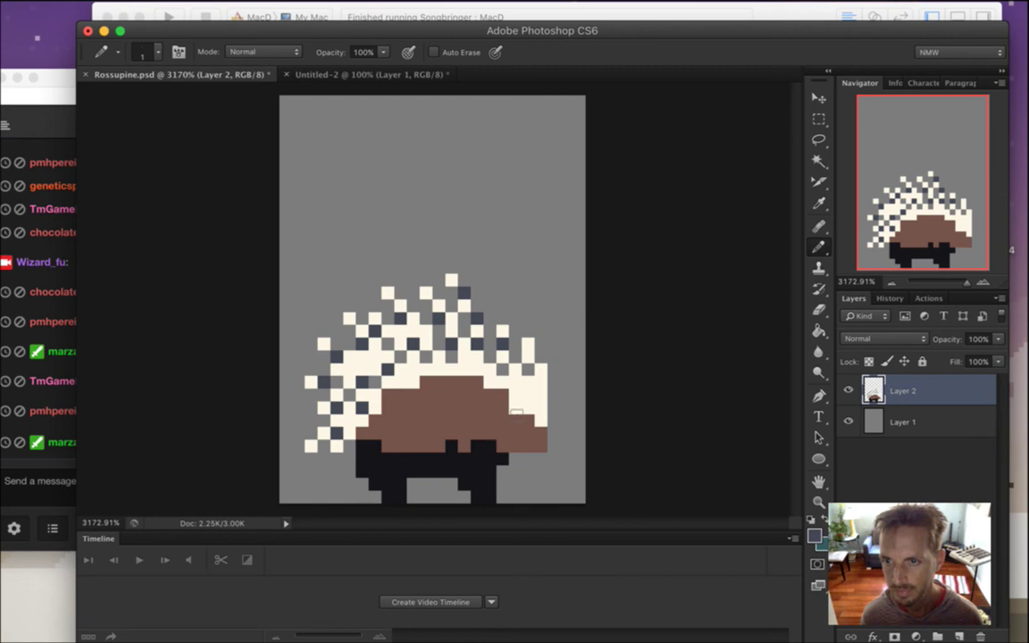
Undo all the dark grey pixels painted among the quills
key(alt+super+z)
key(alt+super+z)
key(alt+super+z)
key(alt+super+z)
key(alt+super+z)
key(alt+super+z)
key(alt+super+z)
key(alt+super+z)
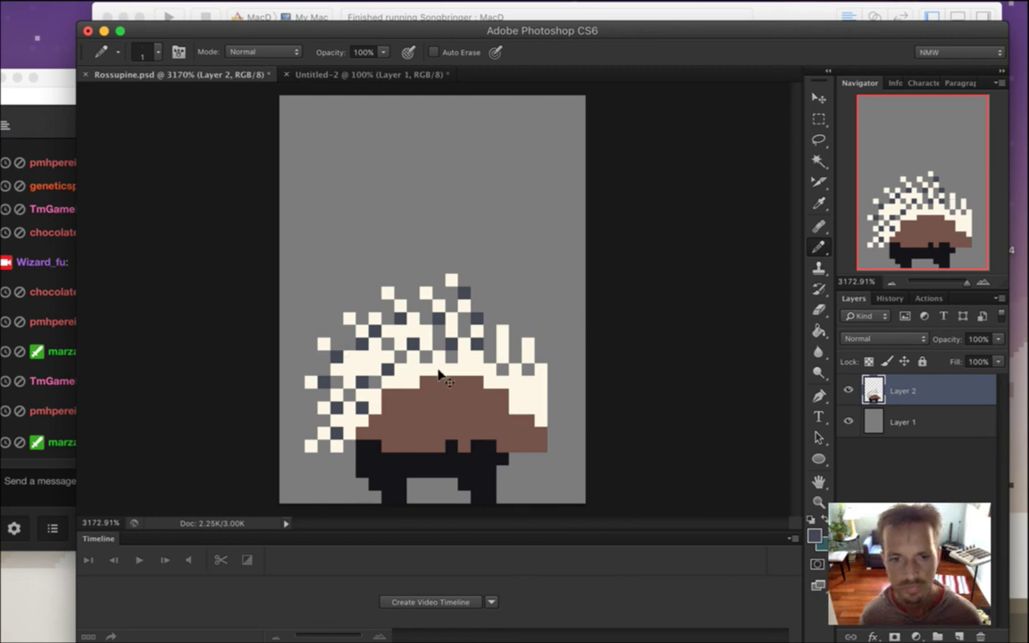
key(alt+super+z)
key(alt+super+z)
key(alt+super+z)
key(alt+super+z)
key(alt+super+z)
key(alt+super+z)
key(alt+super+z)
key(alt+super+z)
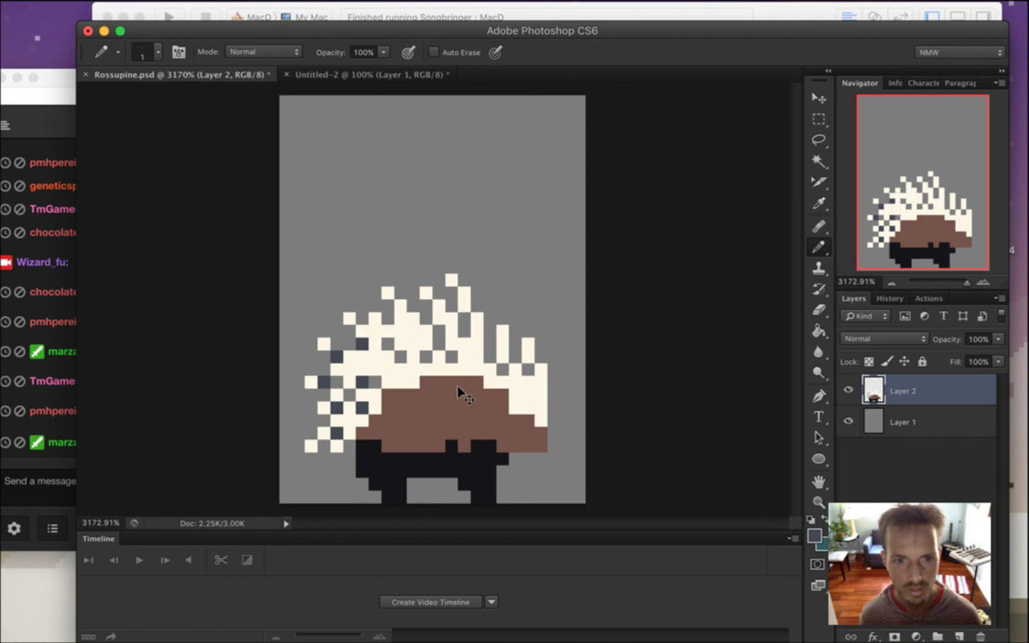
click(323, 383)
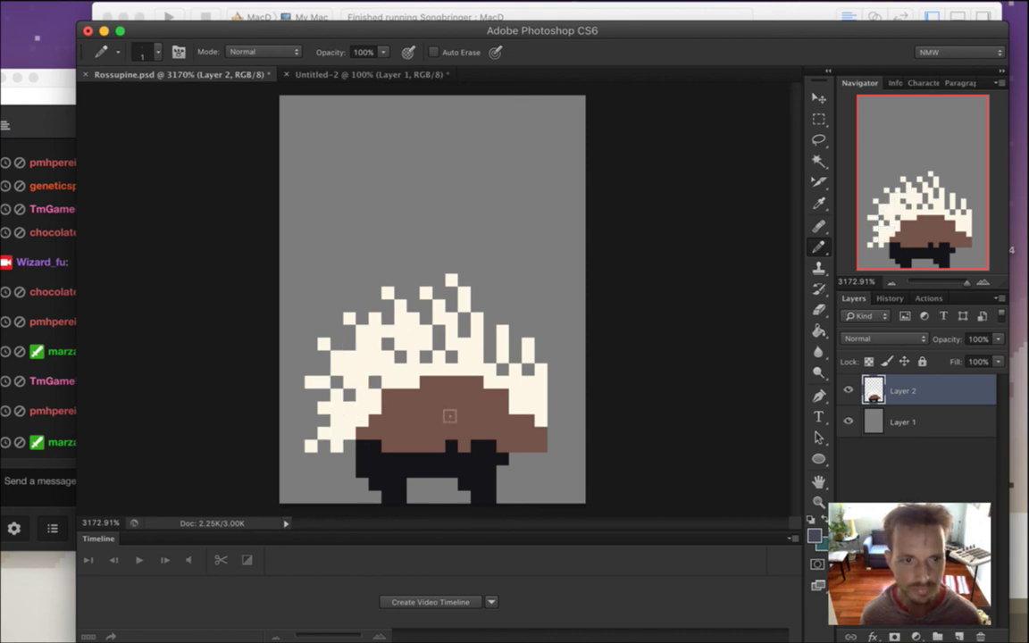
Sample the quills' cream colour and paint scattered cream pixels with the Pencil along the upper part of the brown body
key(i)
click(376, 374)
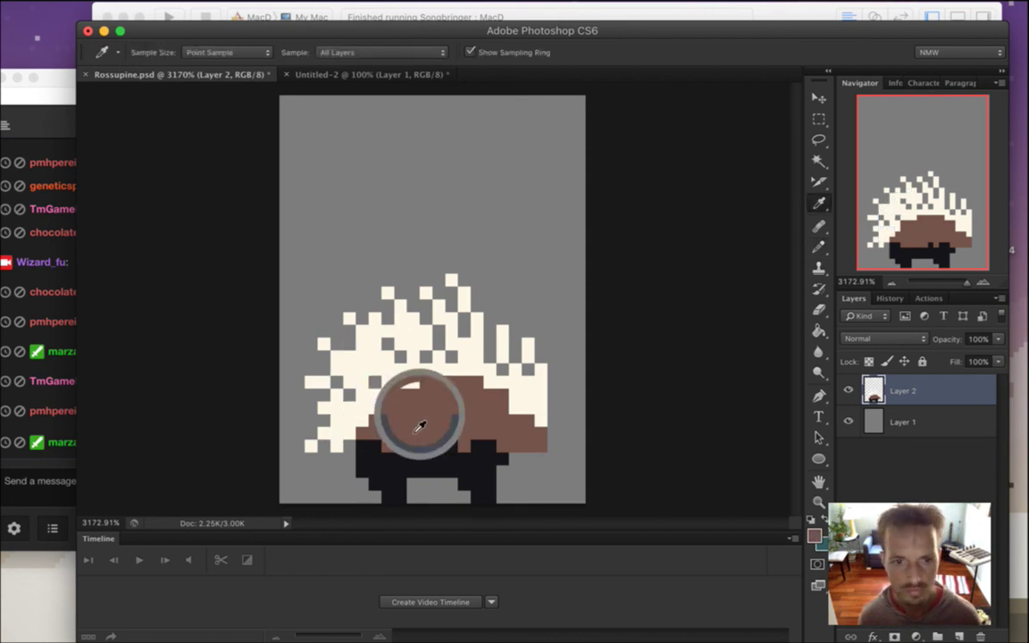
key(b)
click(399, 394)
click(405, 408)
click(422, 389)
click(413, 420)
click(451, 382)
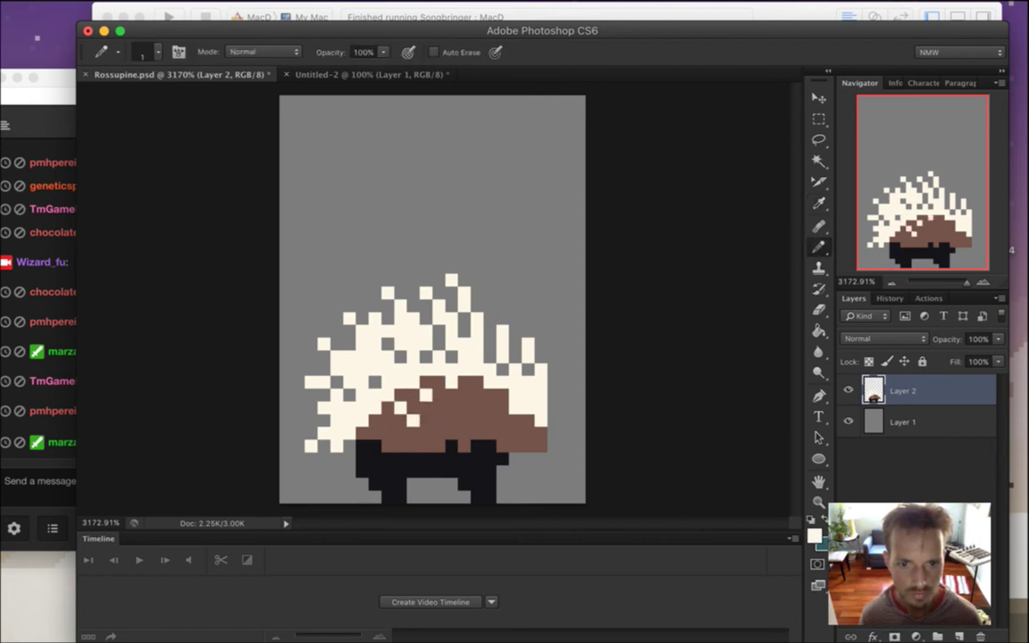
click(476, 395)
click(501, 408)
click(516, 420)
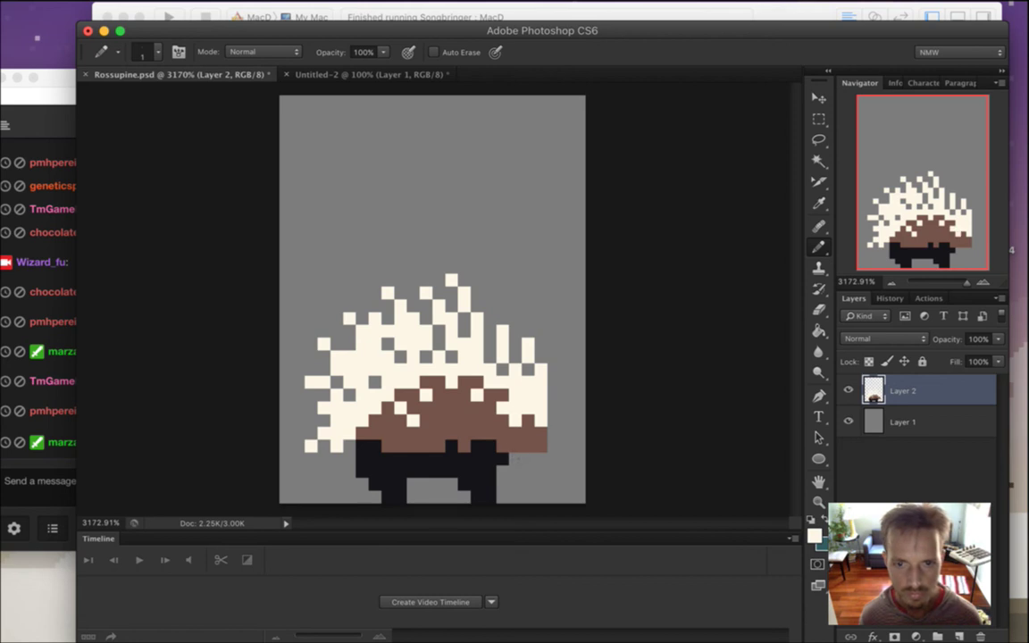
Remove the lowest stray cream pixel from the body and sample the body's brown for the Pencil
key(e)
mouse_move(426, 420)
mouse_down()
mouse_move(413, 433)
mouse_move(413, 421)
mouse_move(426, 433)
mouse_up()
key(i)
click(453, 434)
key(b)
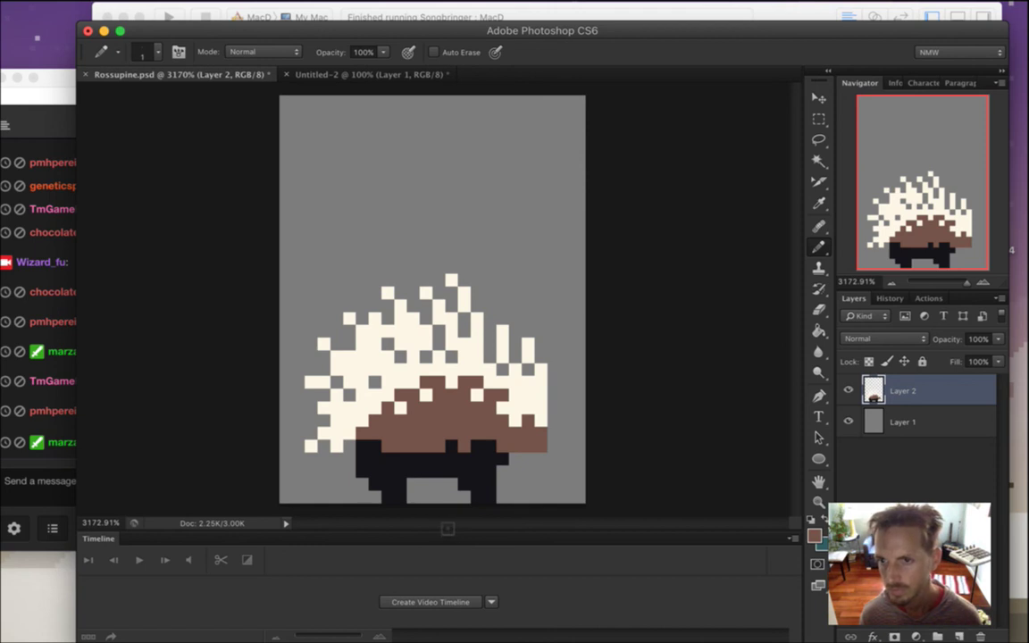
Undo all the cream pixels painted on the brown body
key(super+alt+z)
key(super+alt+z)
key(super+alt+z)
key(super+alt+z)
key(super+alt+z)
key(super+alt+z)
key(super+alt+z)
key(super+alt+z)
key(super+alt+z)
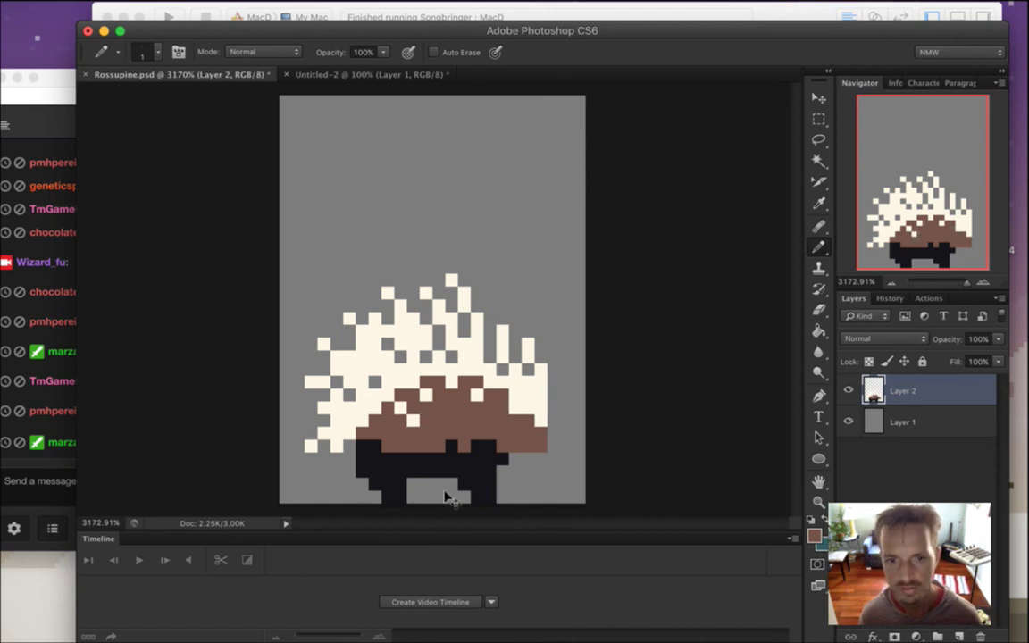
key(super+alt+z)
key(super+alt+z)
key(super+alt+z)
key(super+alt+z)
key(super+alt+z)
key(super+alt+z)
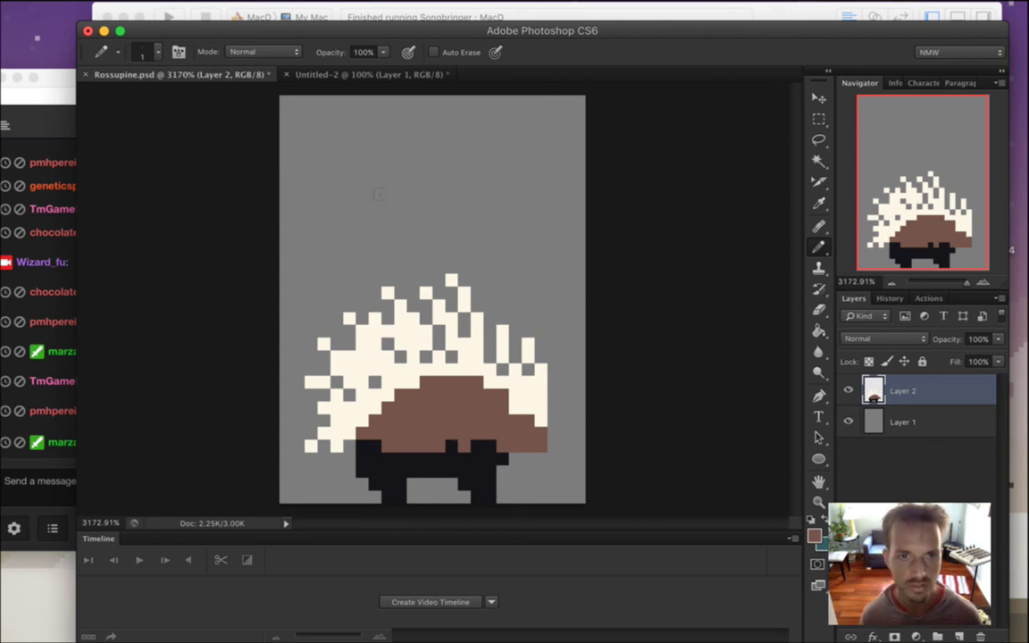
Sample the body's brown and paint a 2 by 2 pixel palette swatch at the left edge of the canvas above the creature
alt+click(407, 428)
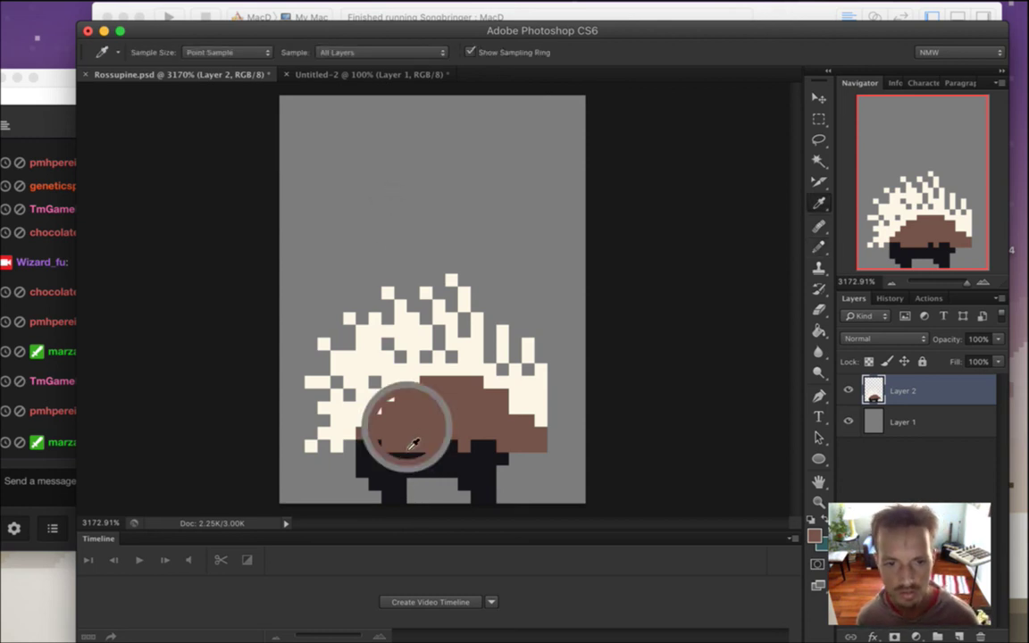
key(alt)
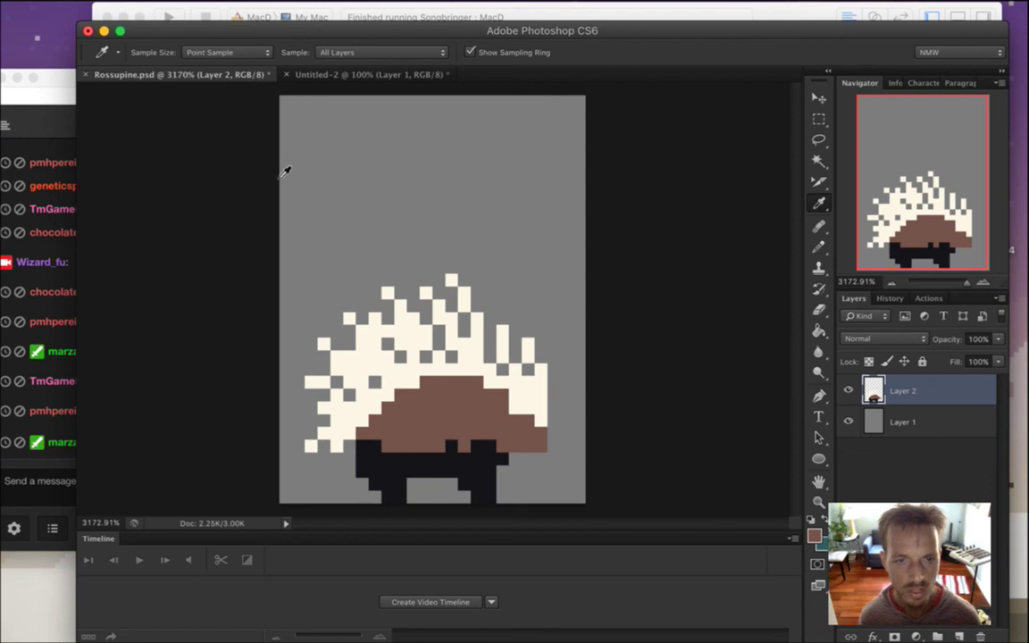
click(292, 170)
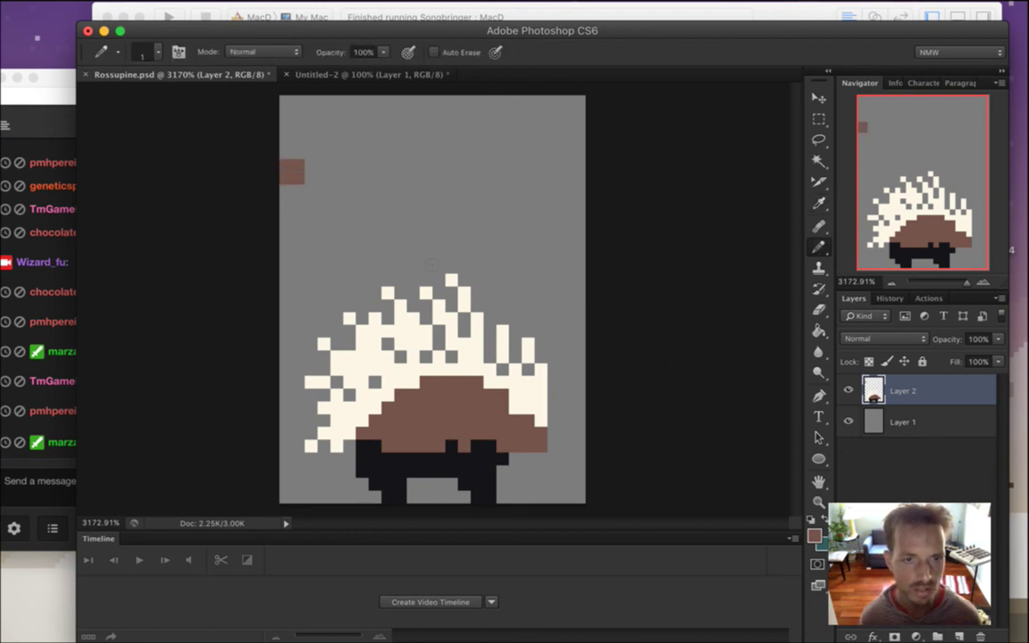
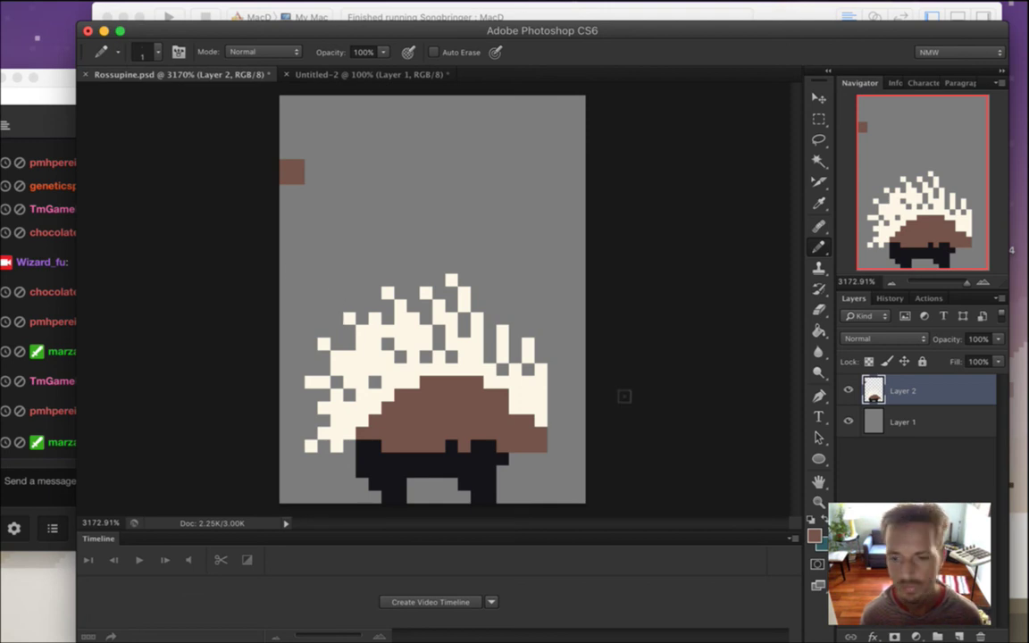
Set the foreground colour to a darker brown with hue 7, saturation 38% and brightness 36%, and paint a second swatch below the first
click(814, 535)
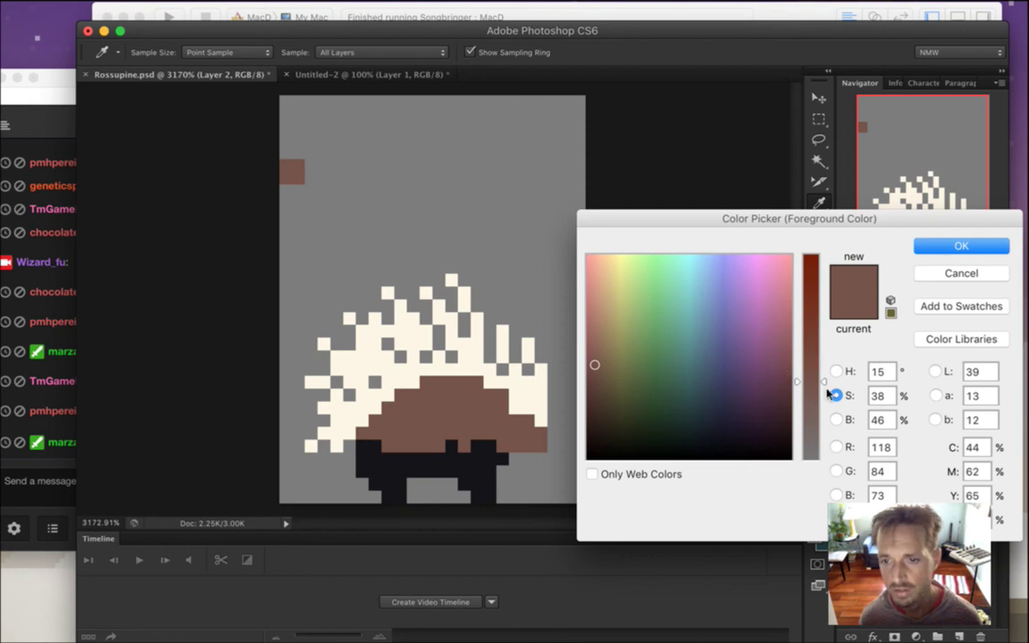
click(837, 419)
drag(823, 366, 823, 387)
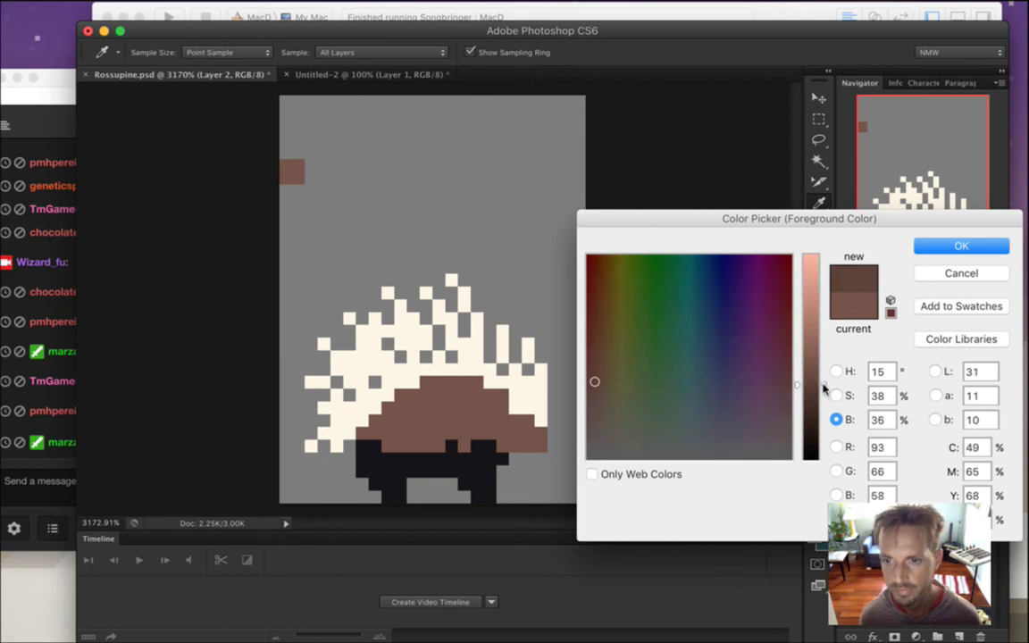
click(836, 372)
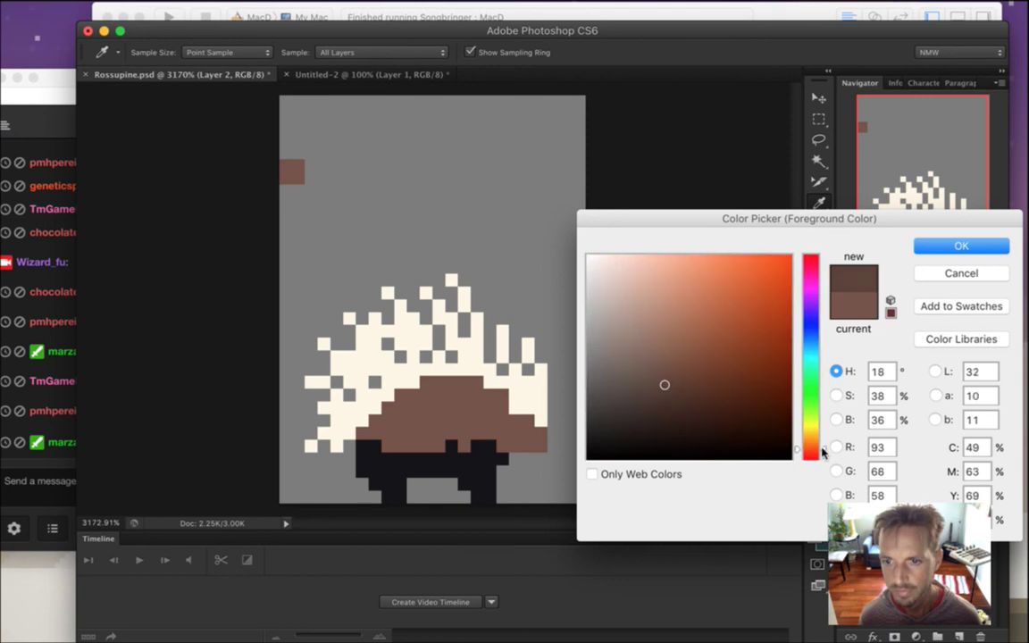
drag(824, 453, 821, 458)
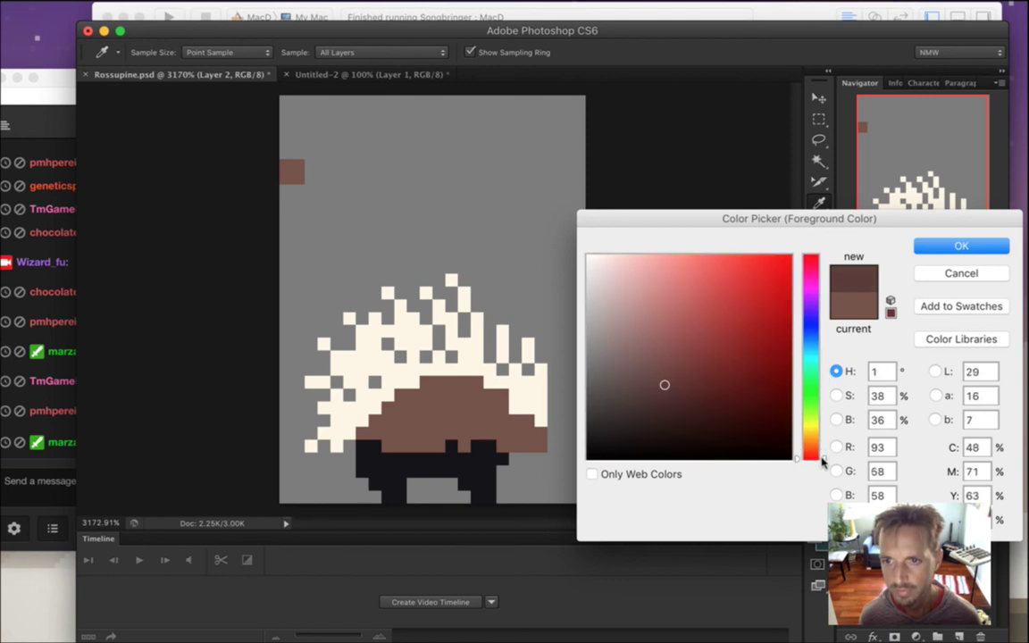
drag(824, 458, 822, 453)
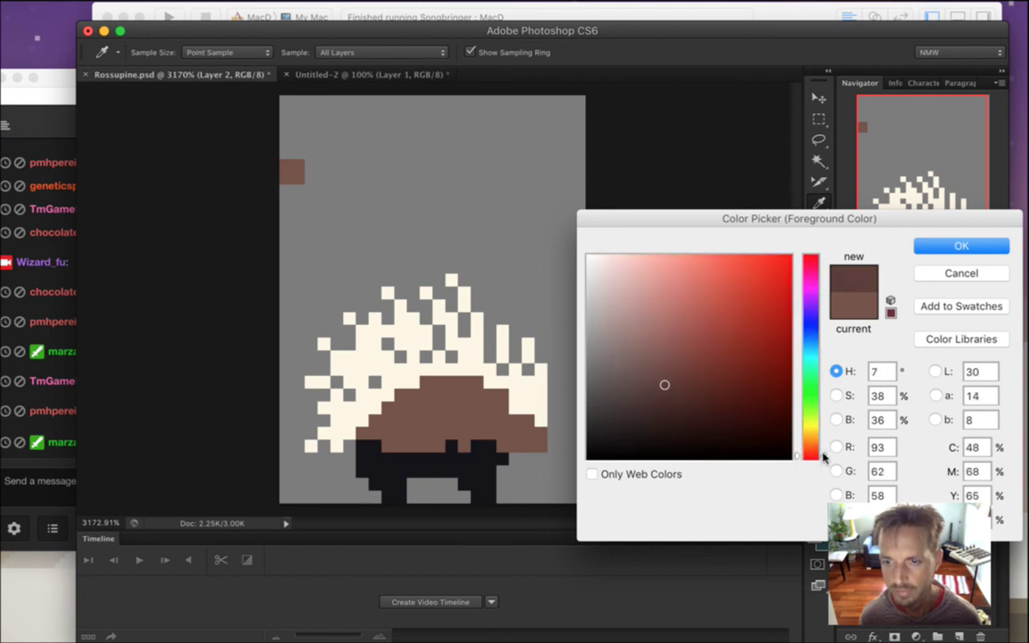
key(Return)
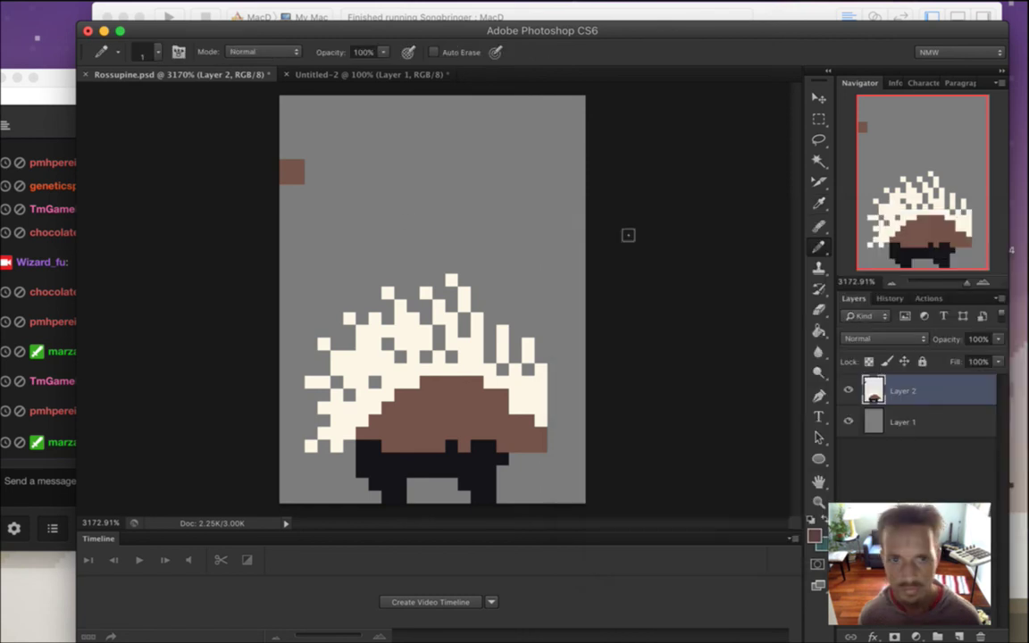
click(292, 198)
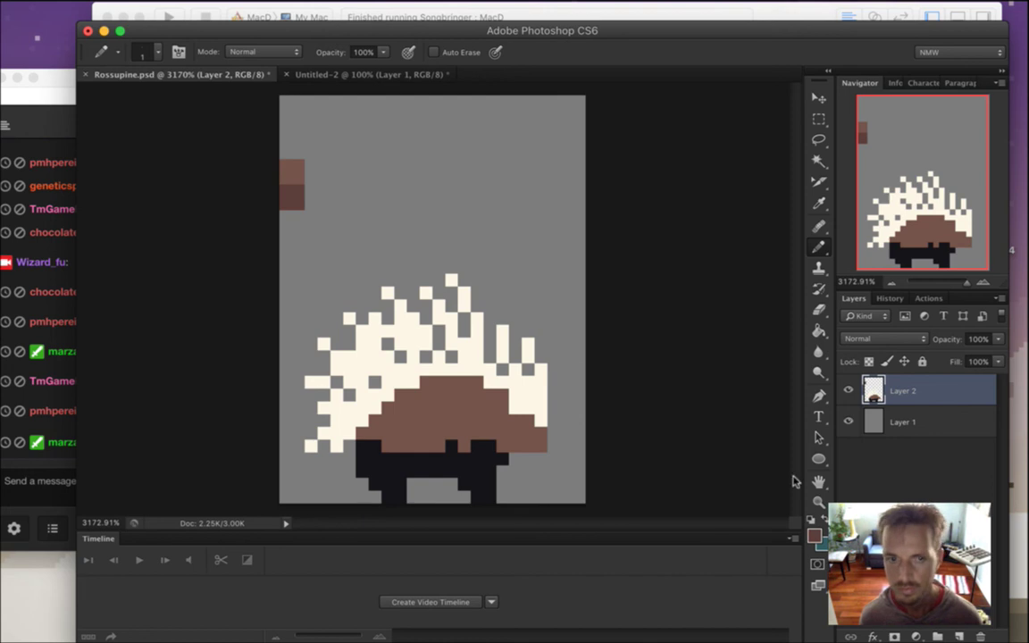
Darken the foreground brown to 24% brightness and paint a third palette swatch below the second
click(814, 535)
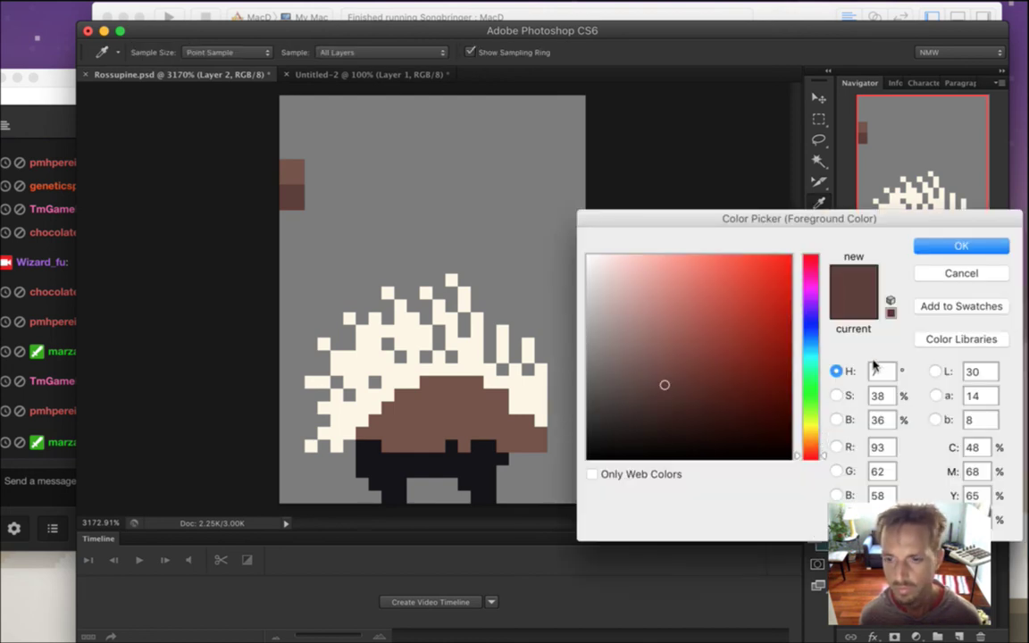
click(835, 420)
drag(821, 390, 824, 402)
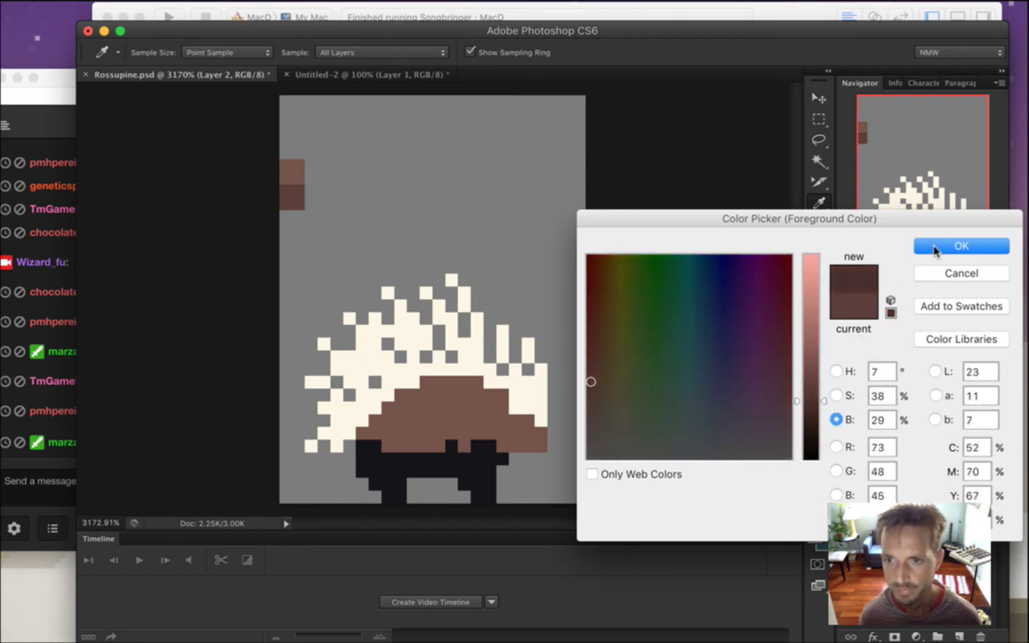
key(Return)
click(292, 228)
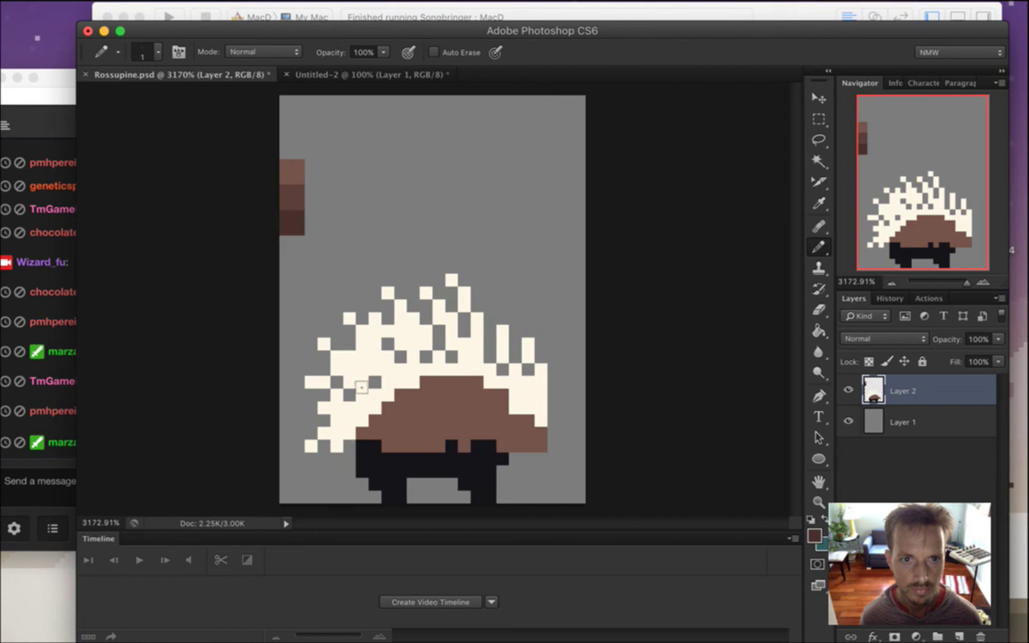
click(813, 536)
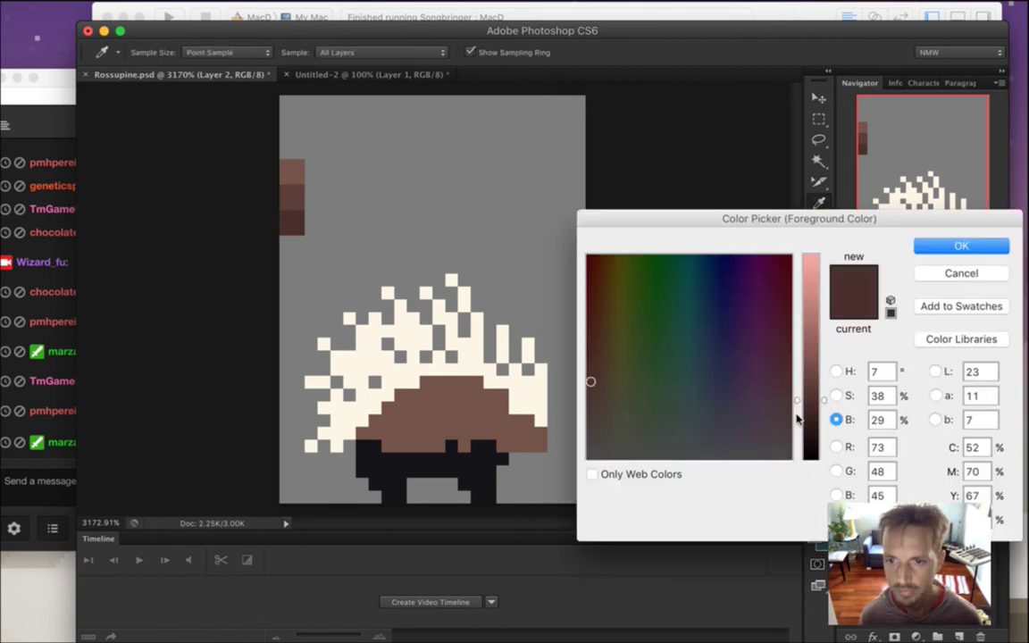
drag(809, 404, 809, 411)
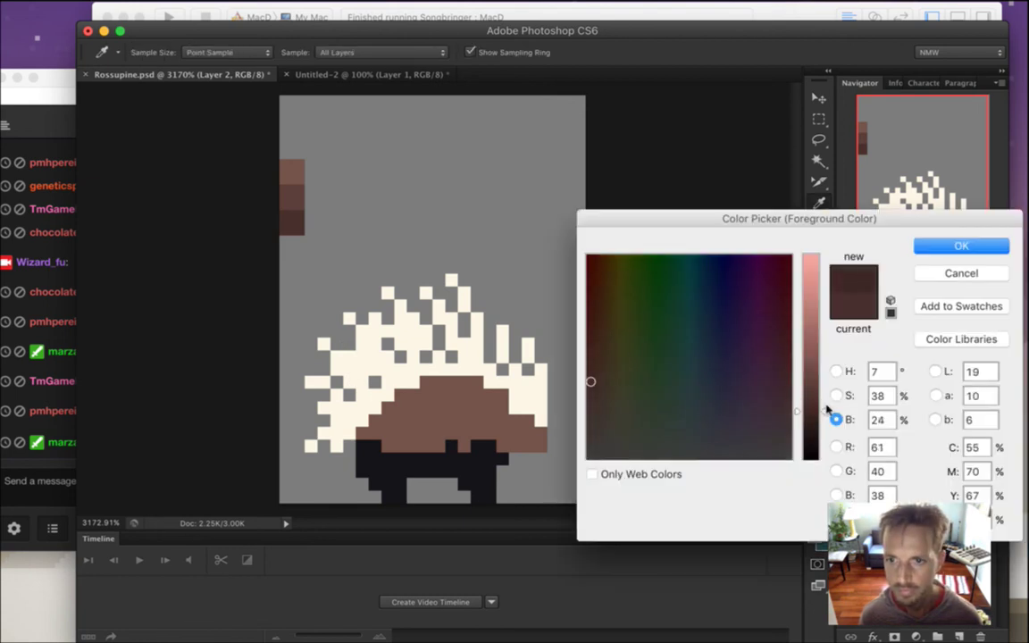
click(938, 255)
drag(298, 216, 298, 228)
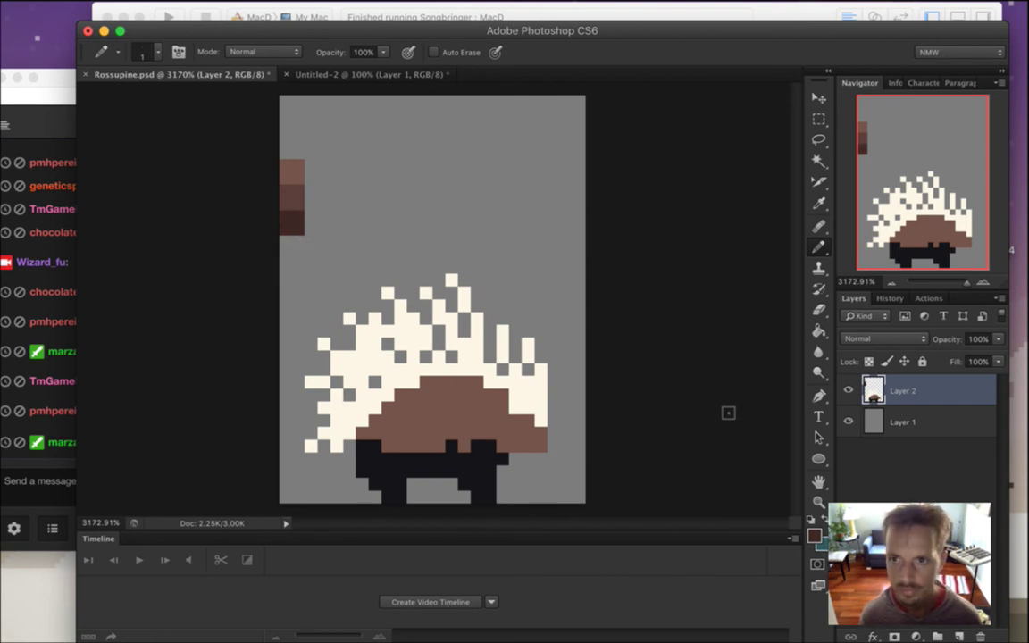
Sample the quills' cream and inspect its hue, saturation and brightness values without changing the colour
key(i)
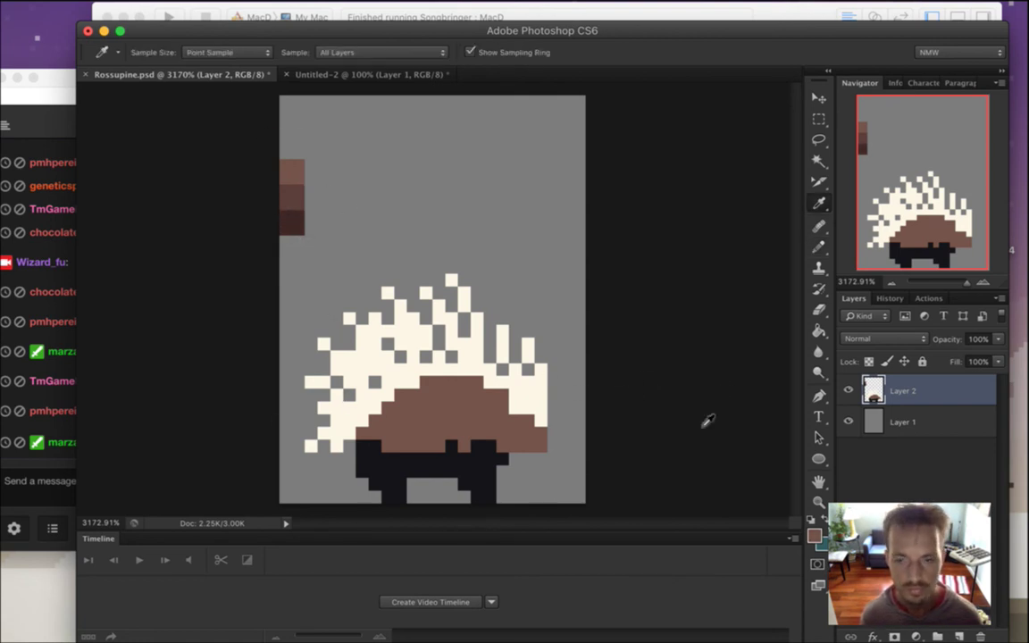
click(418, 348)
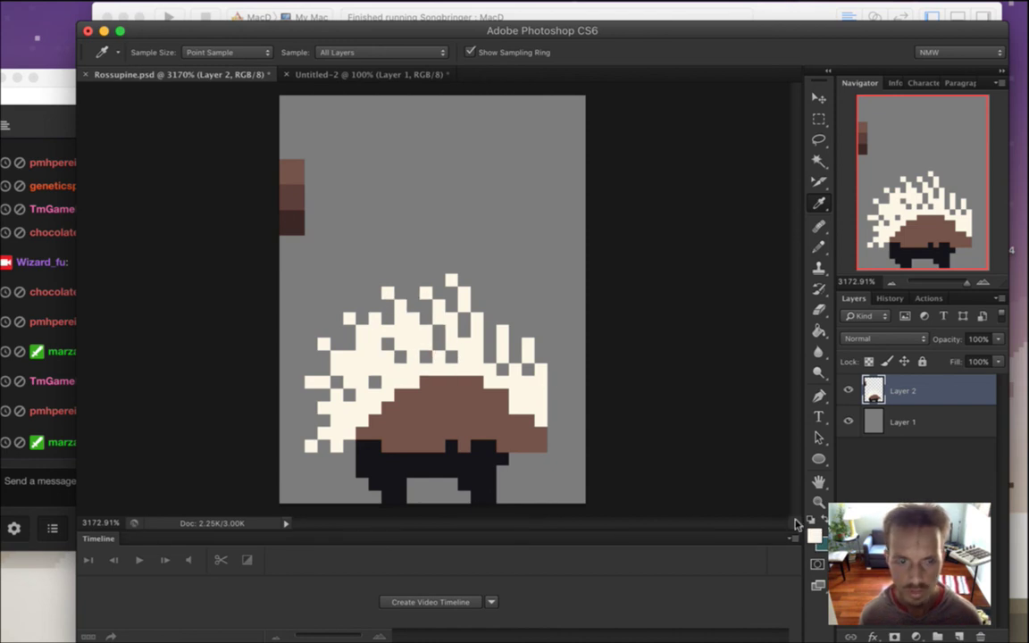
click(820, 545)
click(951, 272)
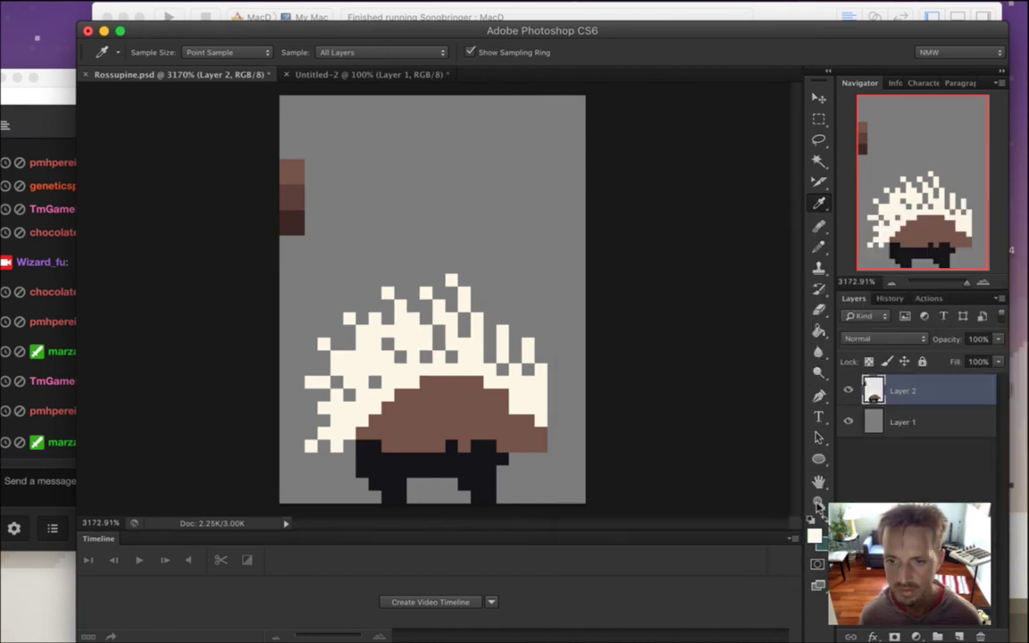
click(815, 538)
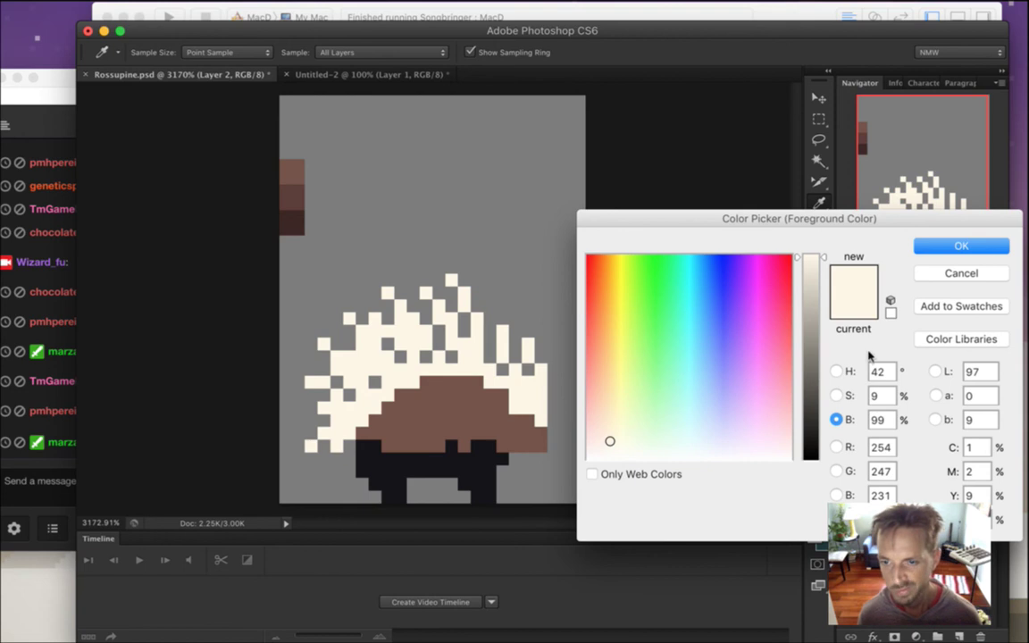
click(835, 372)
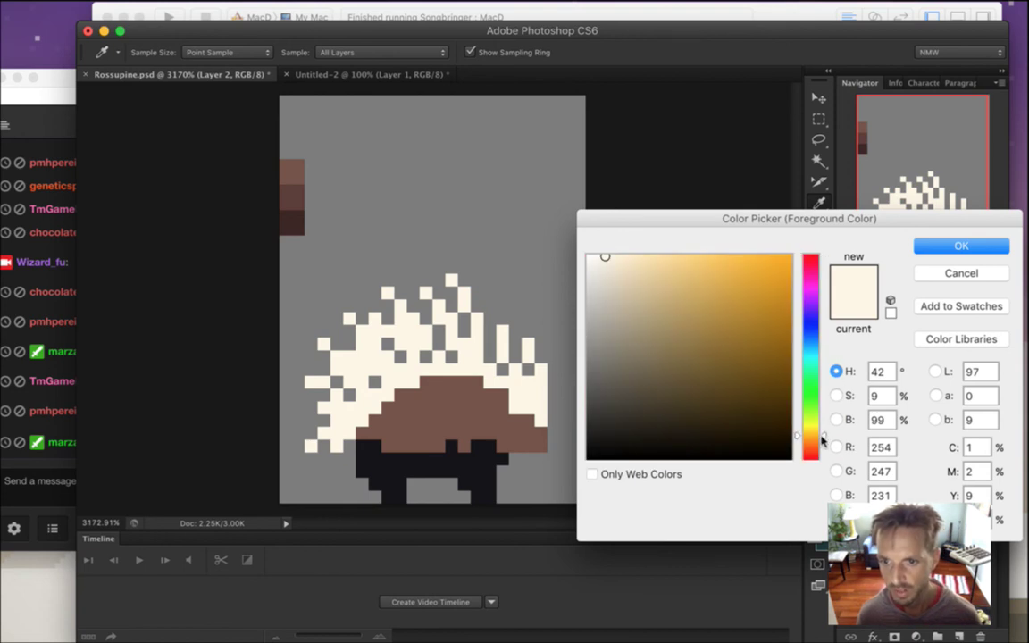
click(948, 274)
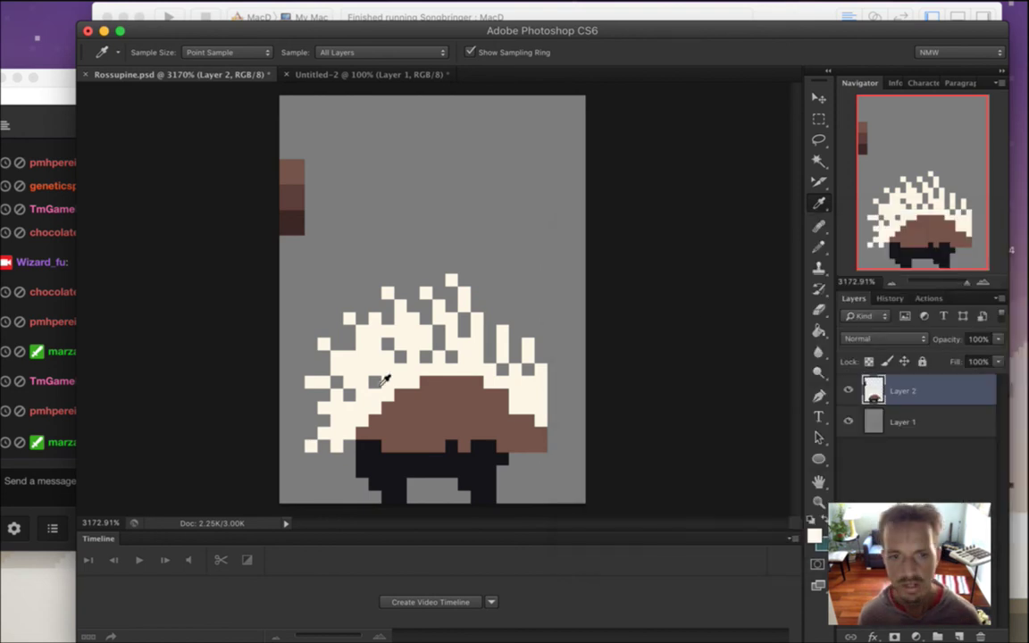
Compare the hue of the brown palette swatch with that of the quills' cream in the colour picker
click(287, 189)
click(814, 534)
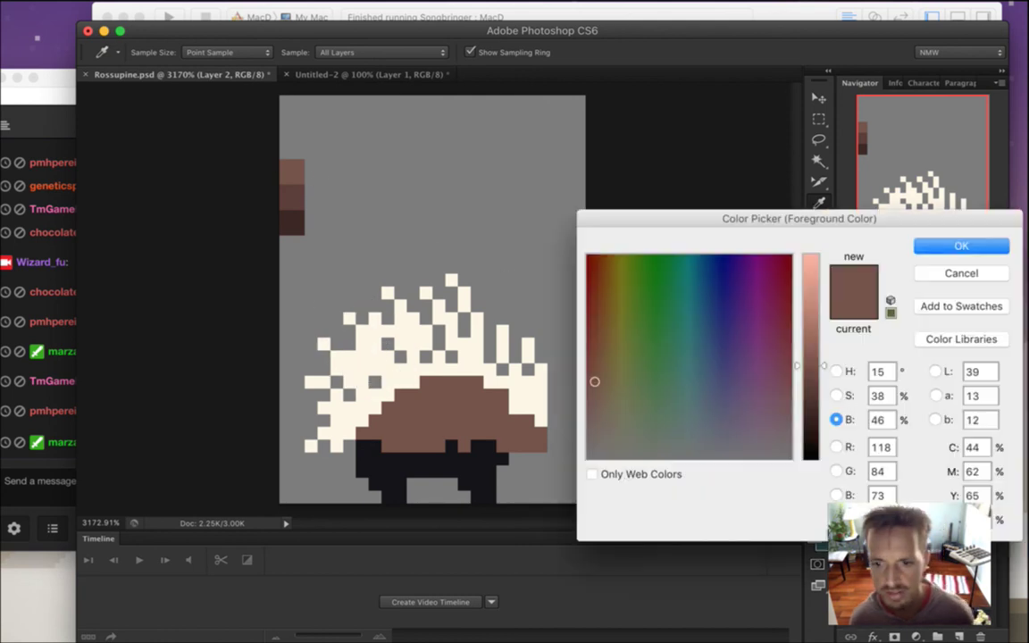
click(836, 370)
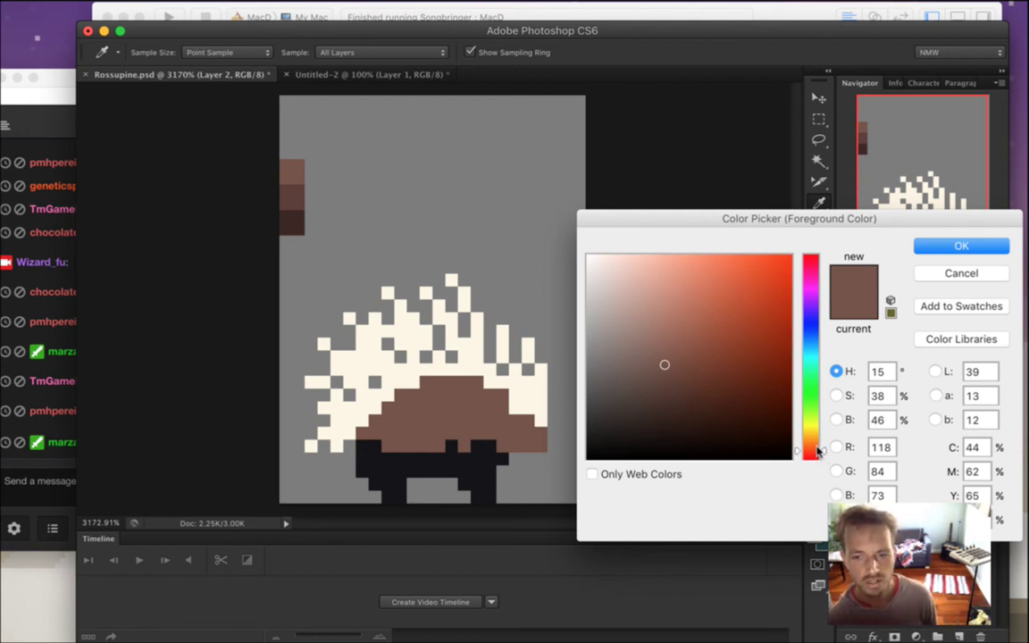
click(931, 245)
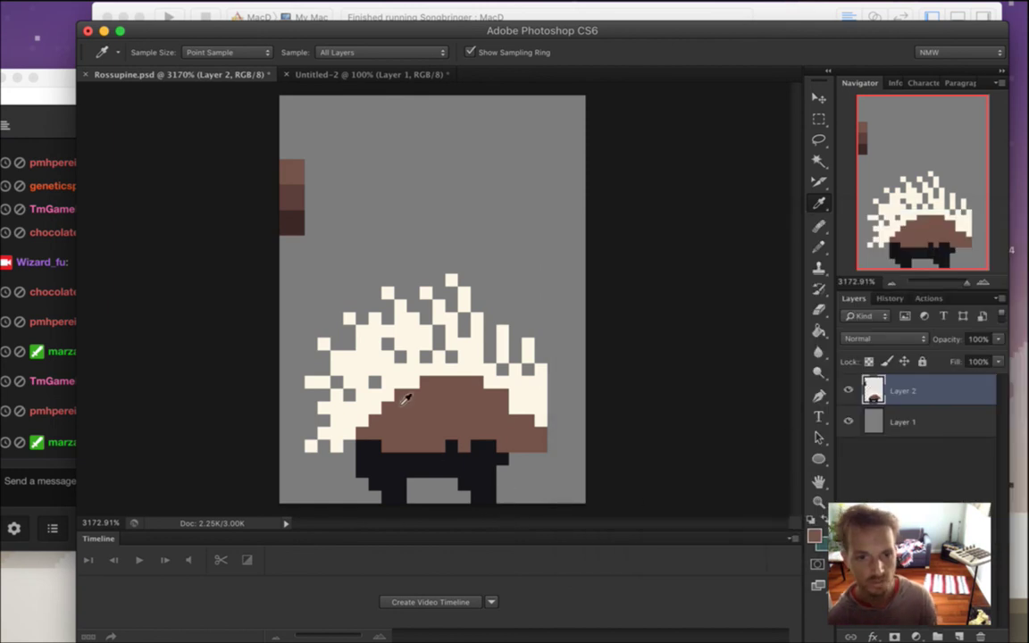
click(814, 536)
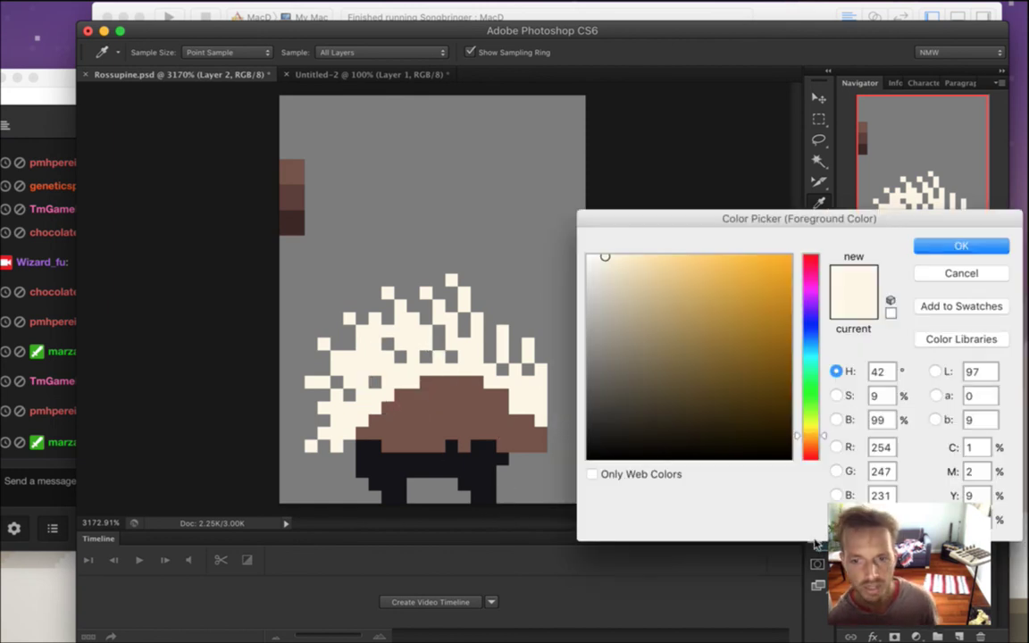
click(929, 252)
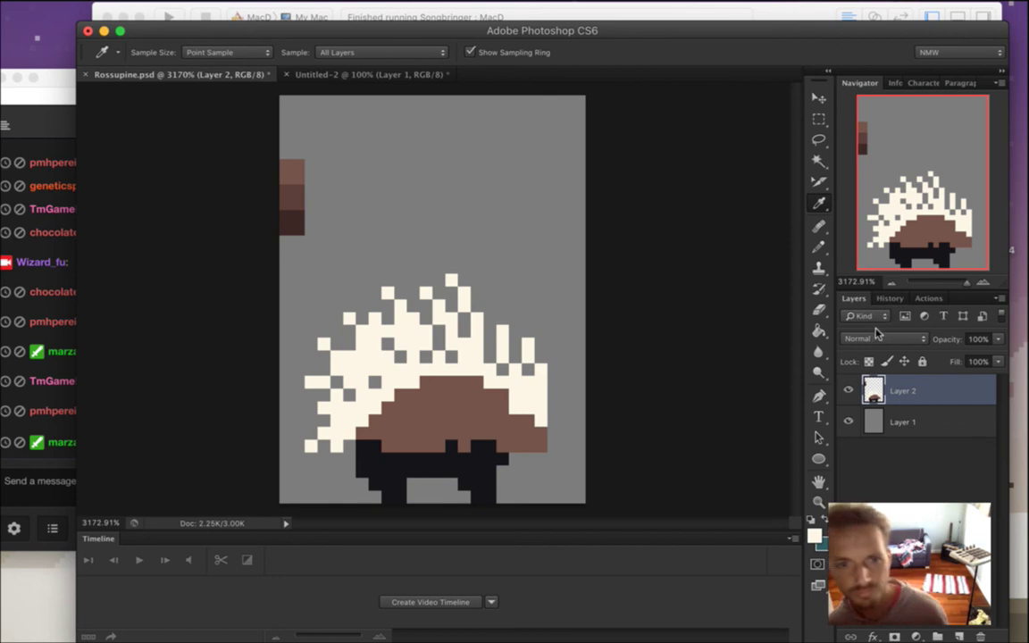
Derive a tan with hue 30, saturation 24% and brightness 67% from the top brown, and paint it as a swatch directly above
click(287, 176)
click(814, 535)
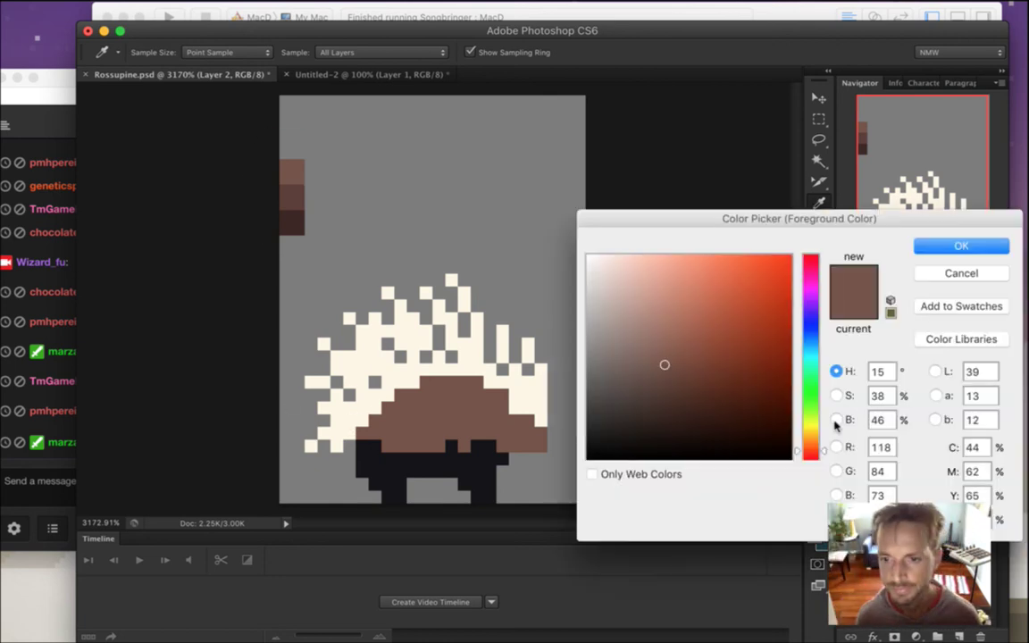
drag(820, 452, 829, 444)
click(837, 419)
drag(824, 379, 821, 317)
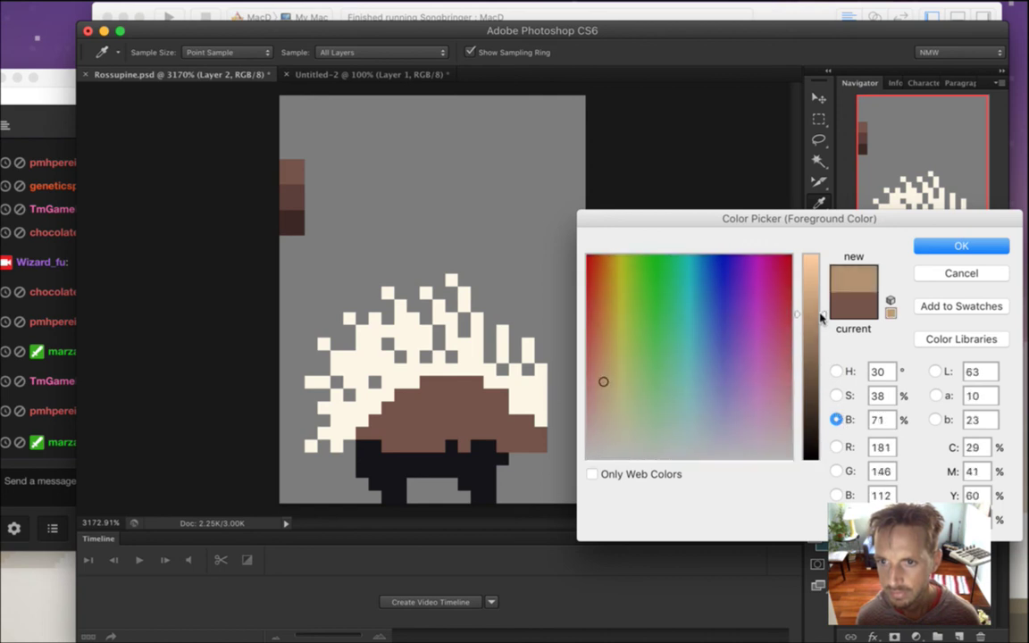
drag(821, 319, 820, 326)
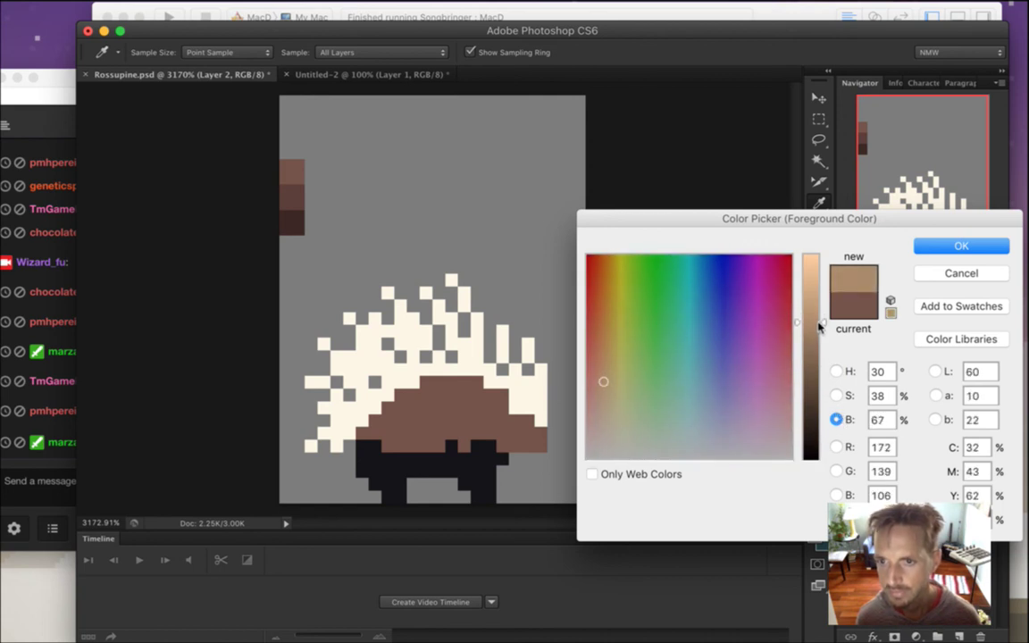
click(837, 395)
drag(824, 385, 820, 413)
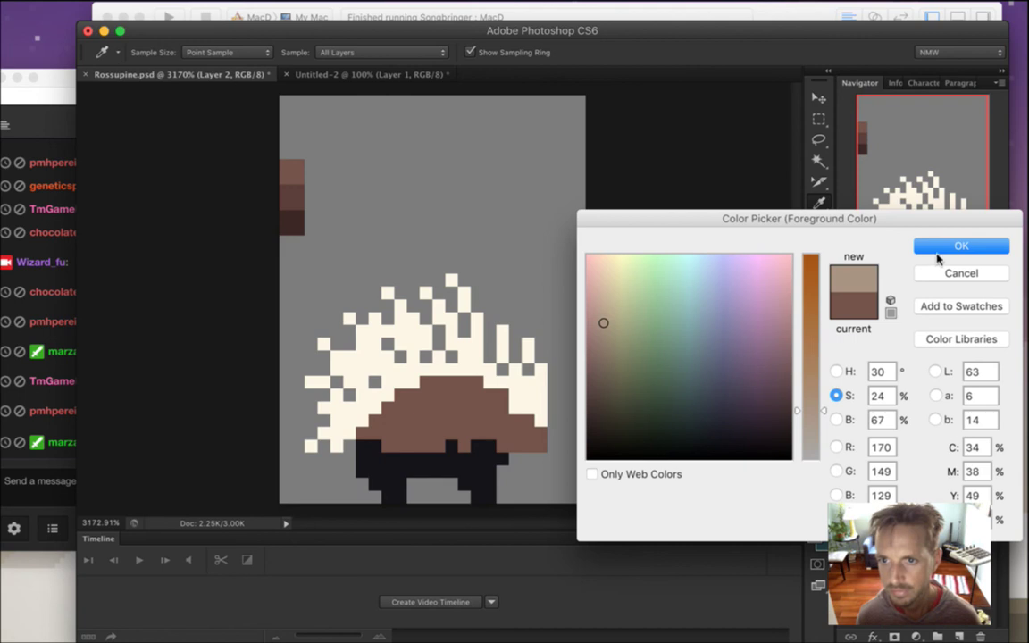
click(931, 243)
key(b)
click(292, 145)
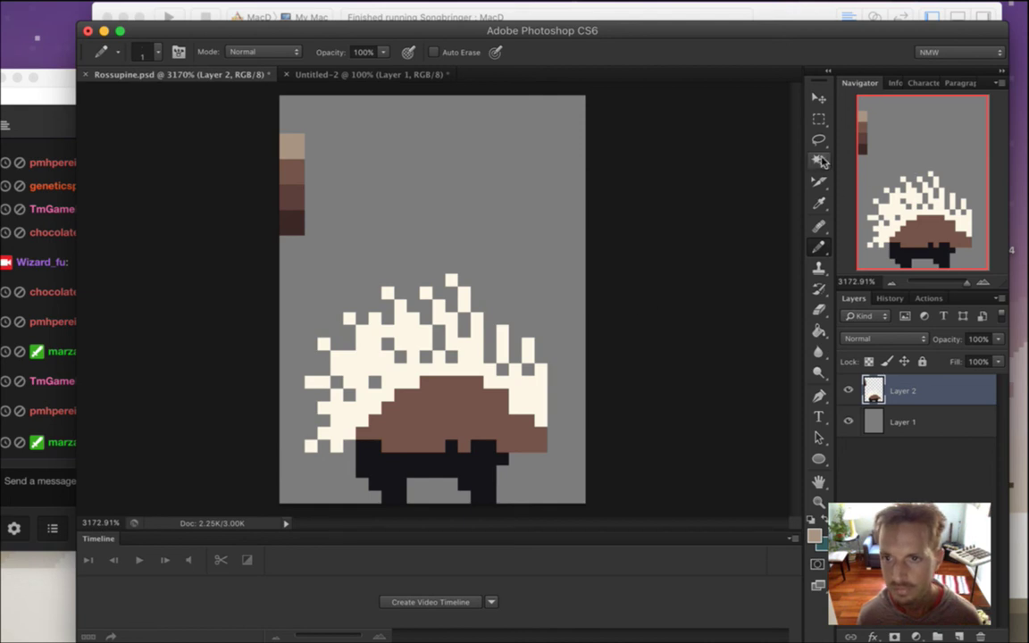
Select the cream quills and try recolouring them in the tan with a 6-pixel pencil
key(w)
click(375, 353)
key(b)
key(bracketright)
key(bracketright)
key(bracketright)
key(bracketright)
key(bracketright)
mouse_move(362, 317)
mouse_down()
mouse_move(395, 444)
mouse_move(484, 375)
mouse_move(526, 357)
mouse_up()
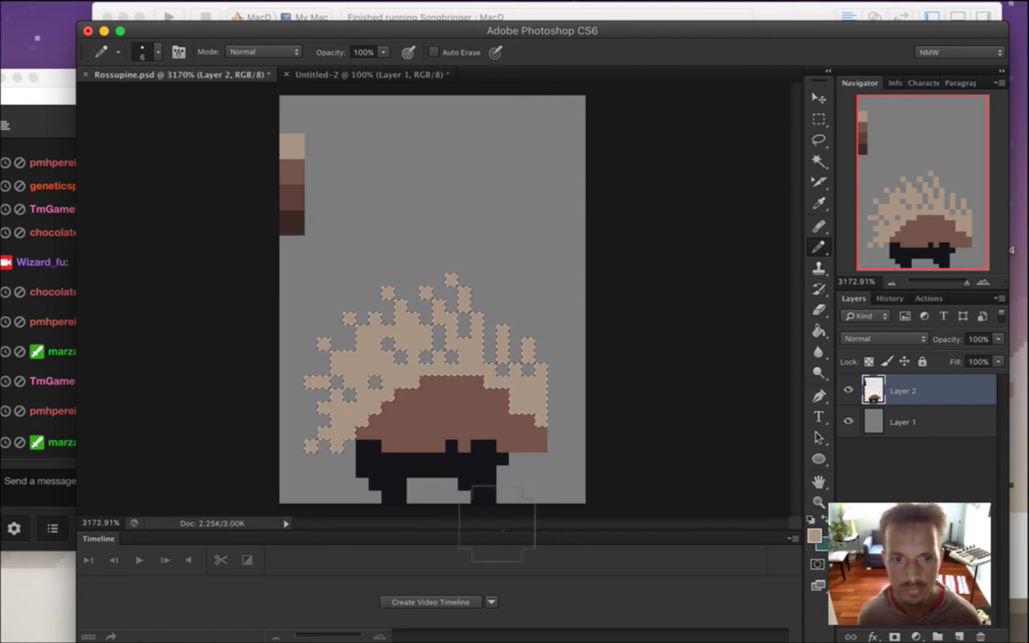
key(super+z)
Sample the quills' cream, clear the selection, and paint a cream swatch above the tan one with a 1-pixel pencil
key(i)
click(368, 373)
key(b)
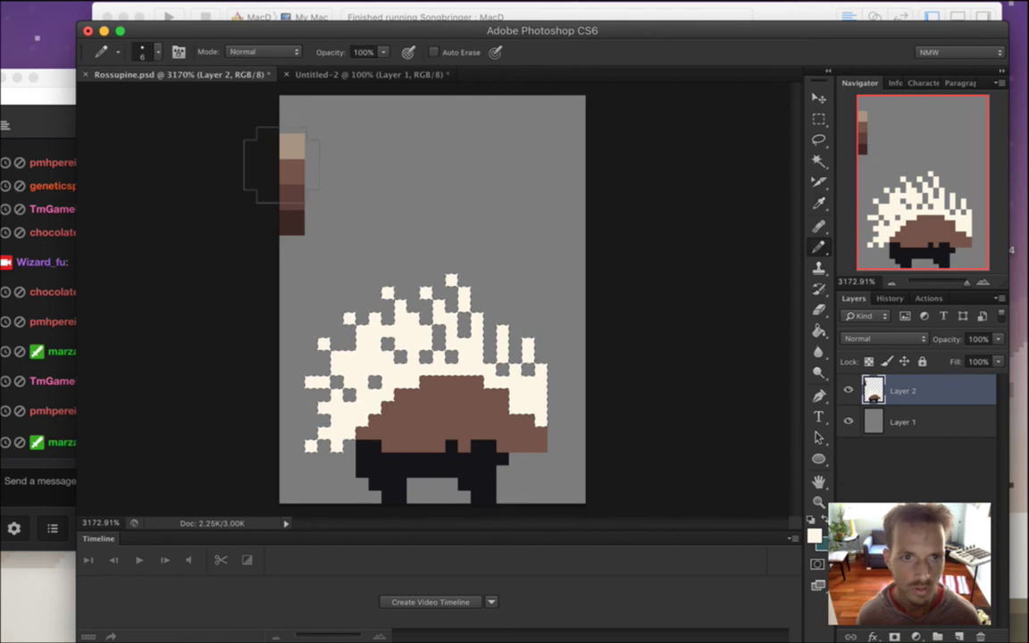
click(818, 138)
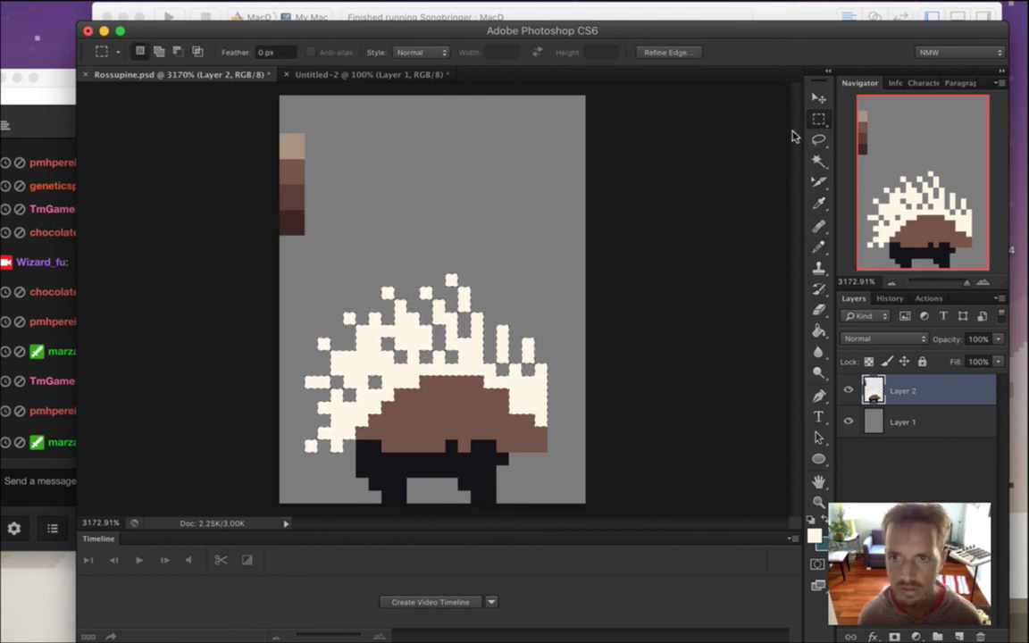
key(b)
key(bracketleft)
key(bracketleft)
key(bracketleft)
key(bracketleft)
key(bracketleft)
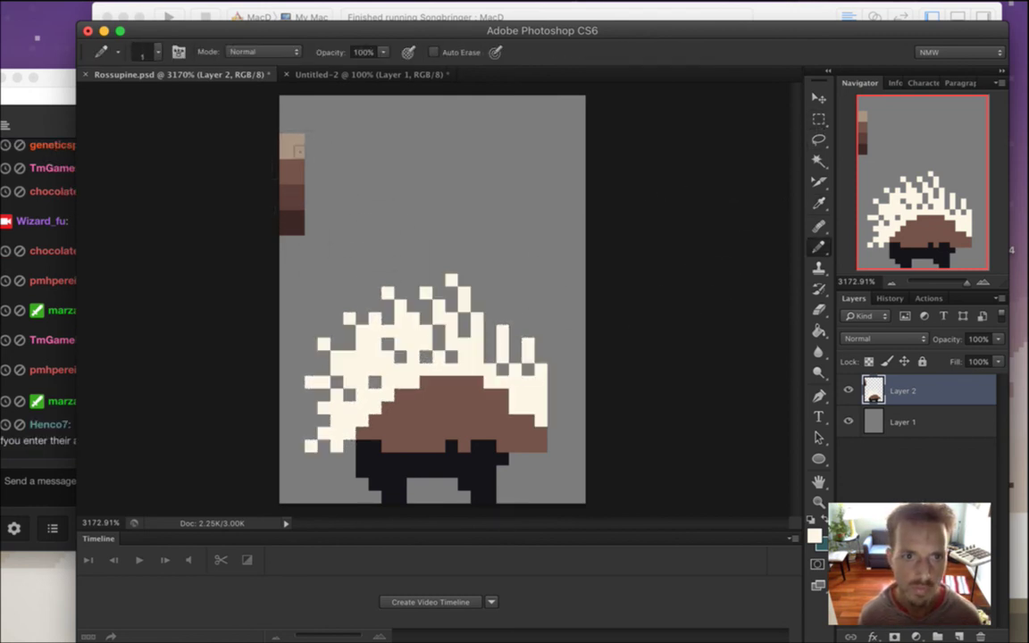
click(292, 121)
Switch to the Twitch chat and read the latest viewer messages, including the question about foe AI
click(42, 419)
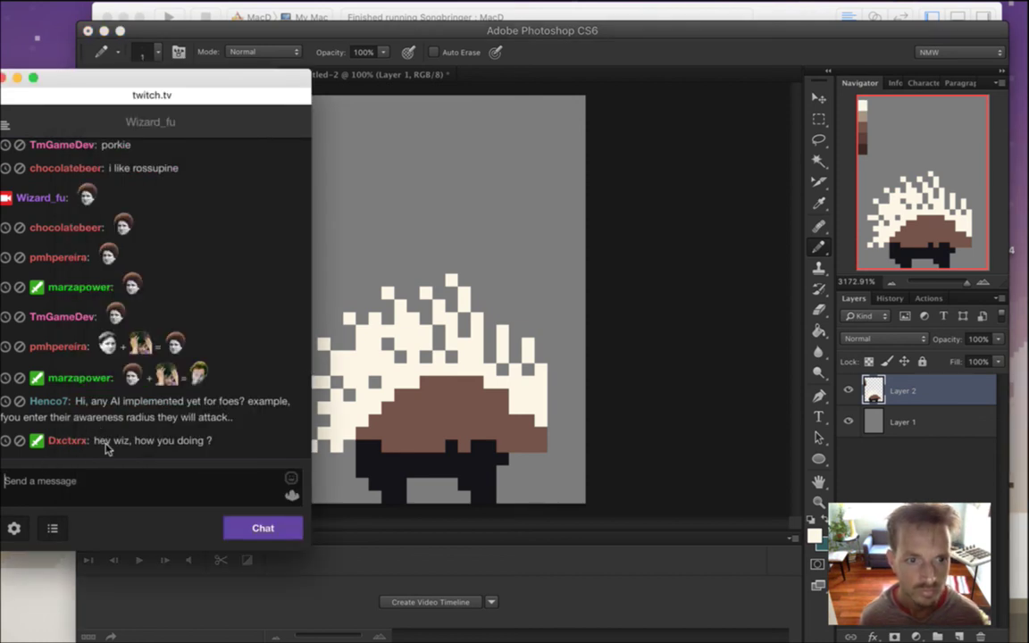
drag(103, 403, 224, 418)
drag(111, 441, 198, 441)
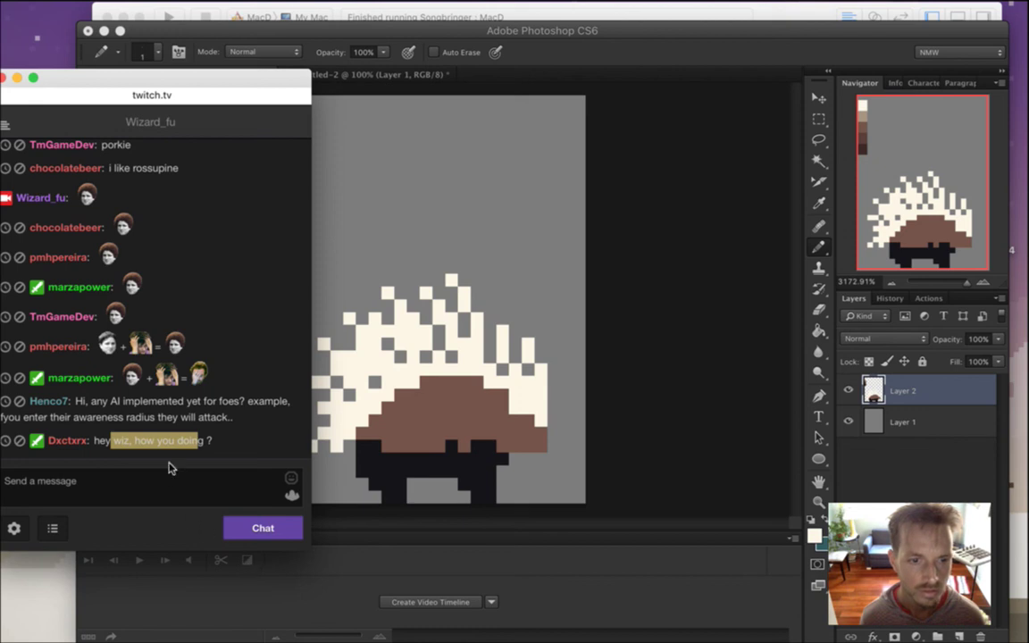
click(175, 443)
Switch to Xcode, build and run Songbringer, and highlight the behaviour sequences in AAA.txt
key(super+Tab)
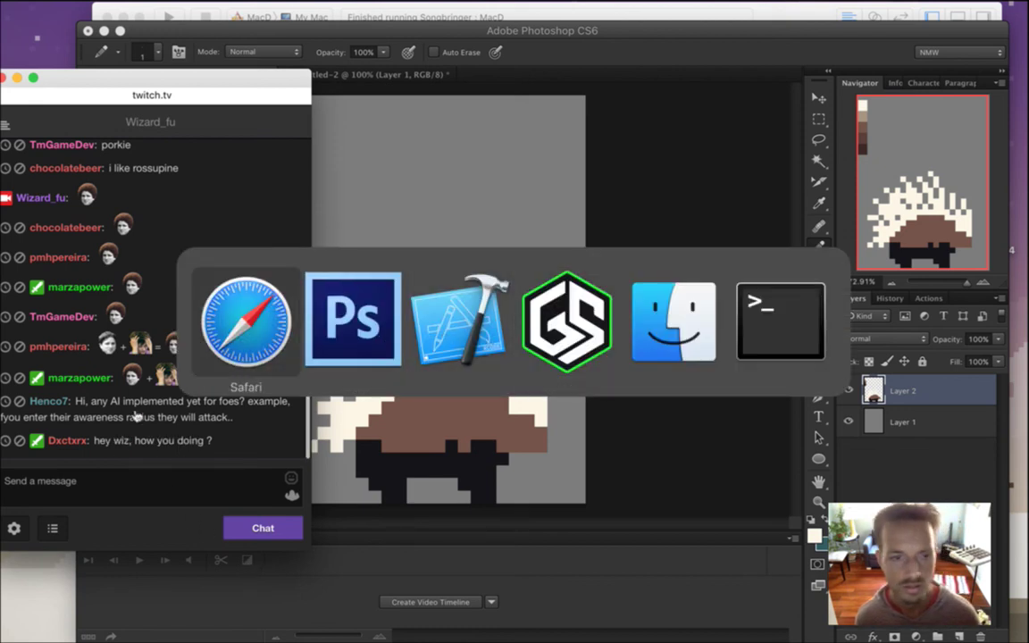
key(super+Tab)
key(super+Tab)
key(super+r)
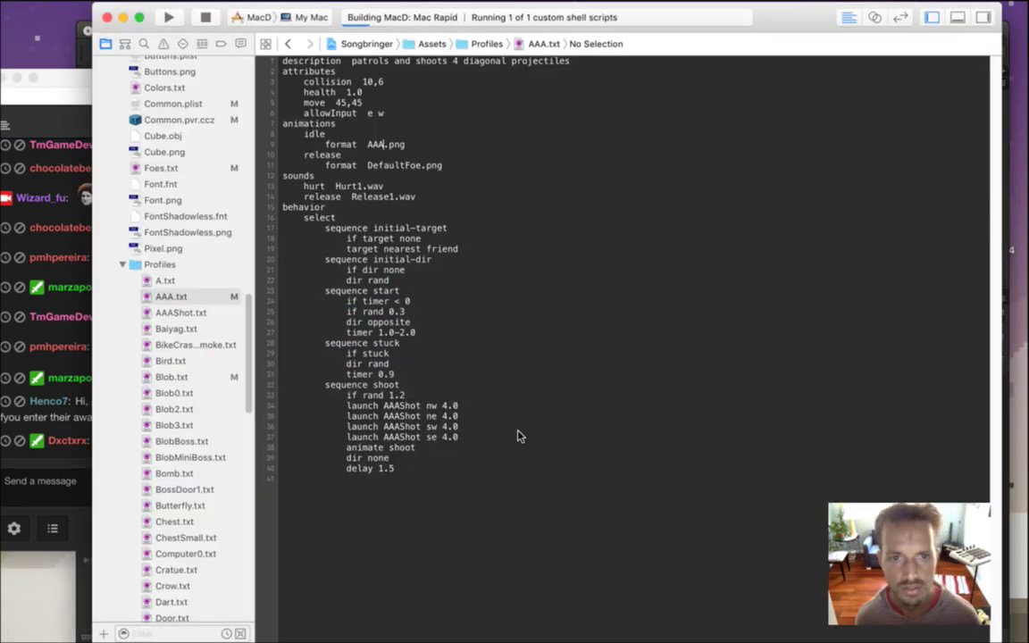
drag(340, 228, 464, 501)
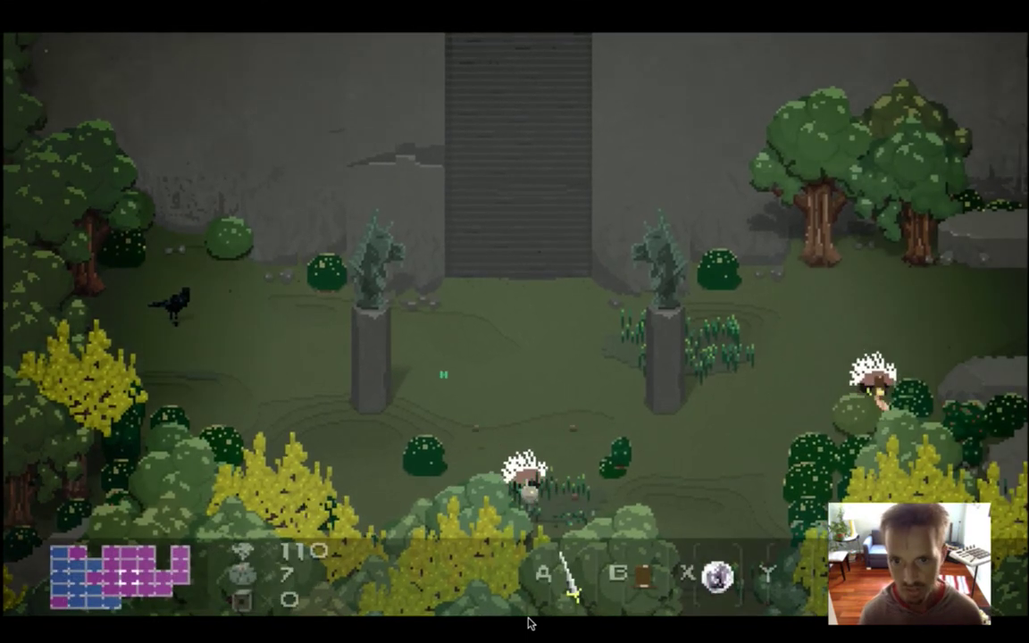
Walk the character through several forest areas to observe how the foes behave, and quit the game
key(a)
key(a)
key(s)
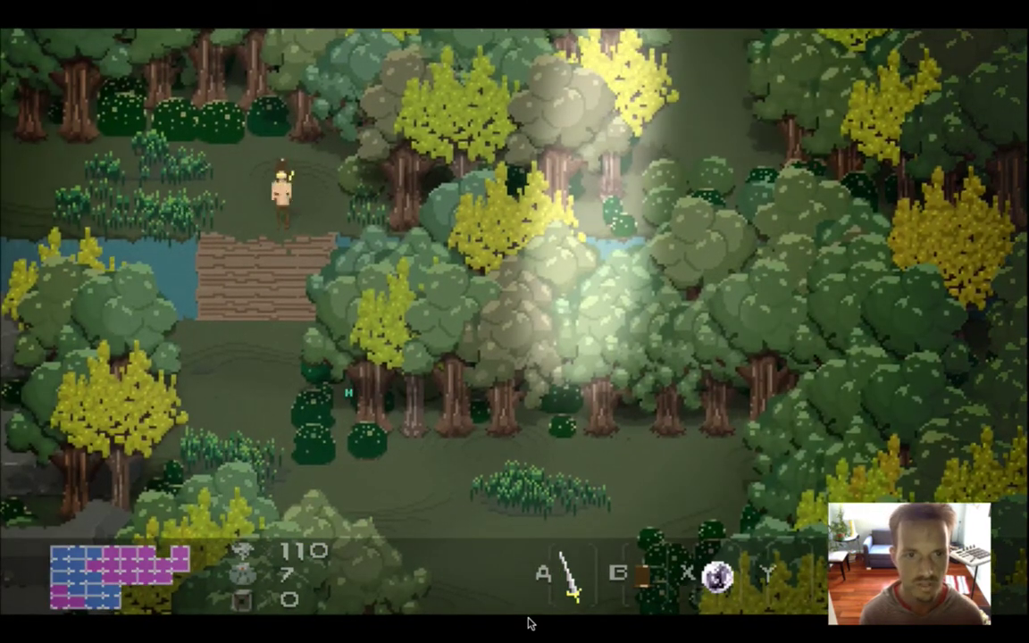
key(Down)
key(Right)
key(Down)
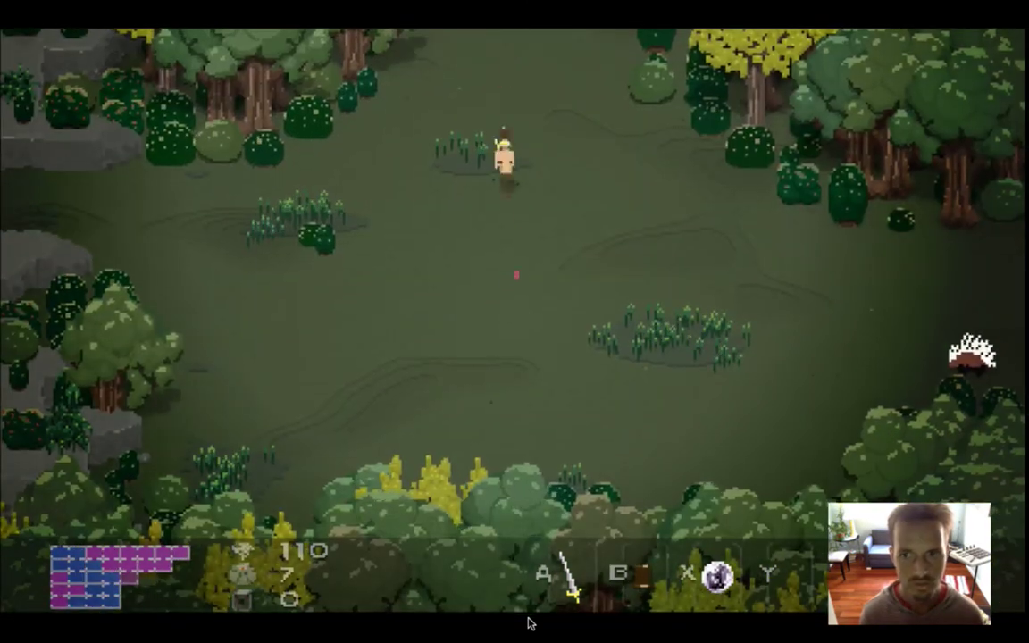
key(Right)
key(Down)
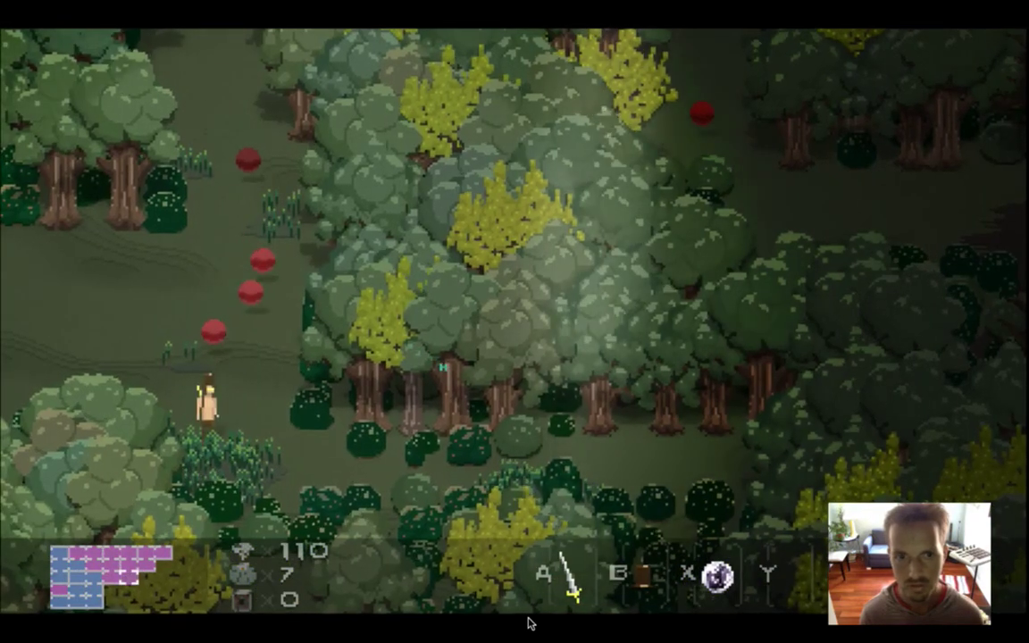
key(Right)
key(Down)
key(Right)
key(Down)
key(Right)
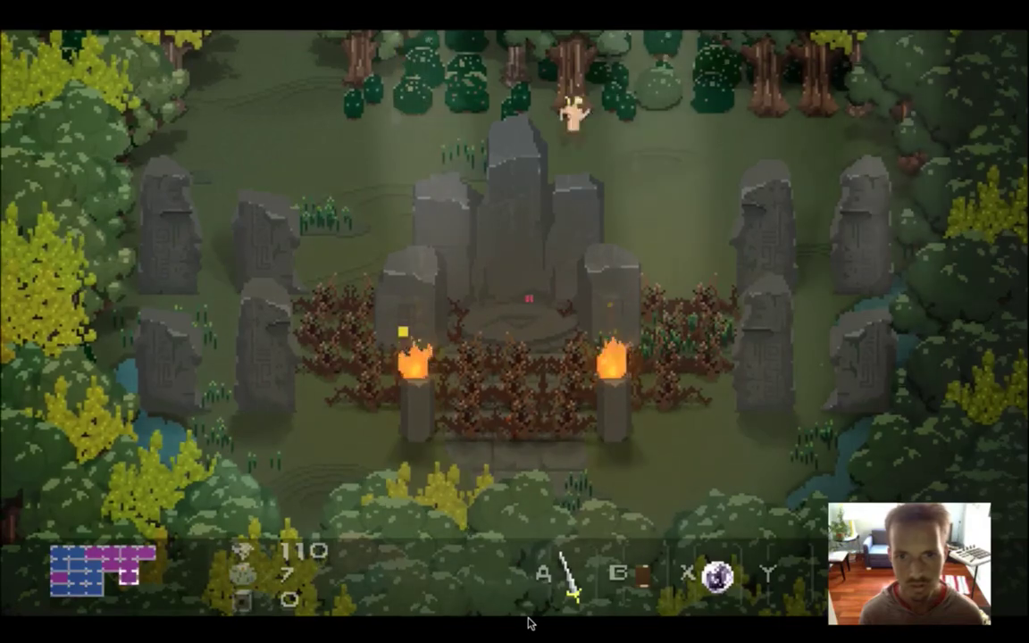
key(super+q)
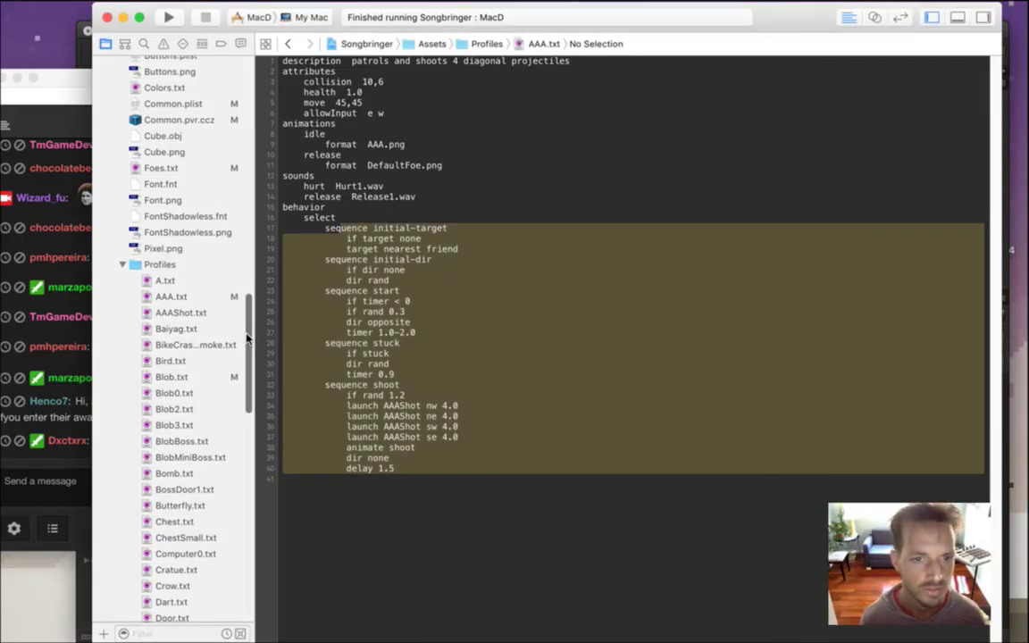
Set invincible and godMode to 0 in Saves.txt, and start and stop a build of Songbringer
scroll(192, 224, up, 15)
click(177, 80)
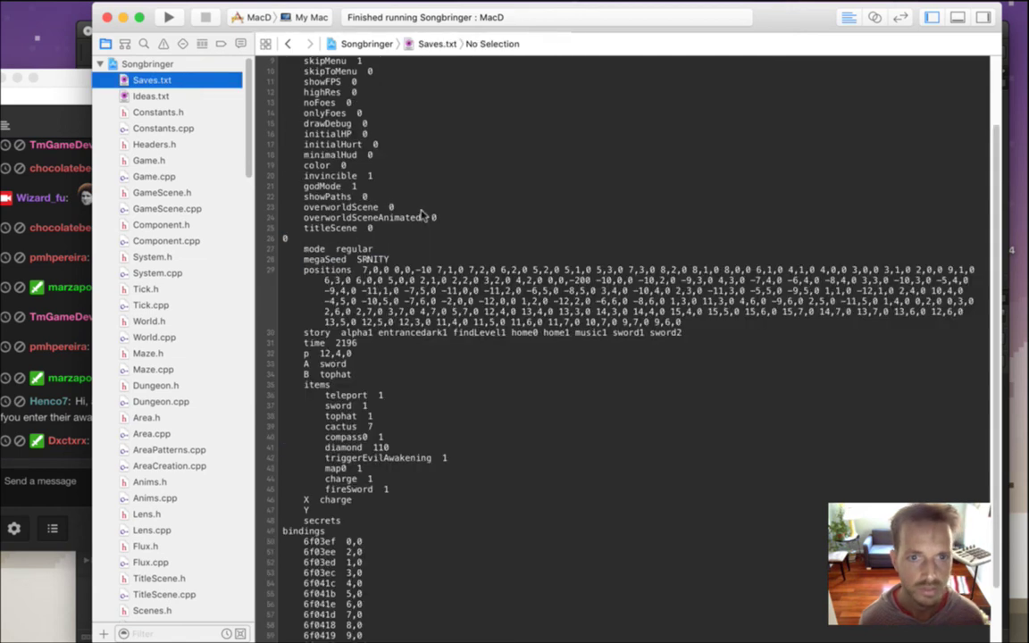
click(471, 151)
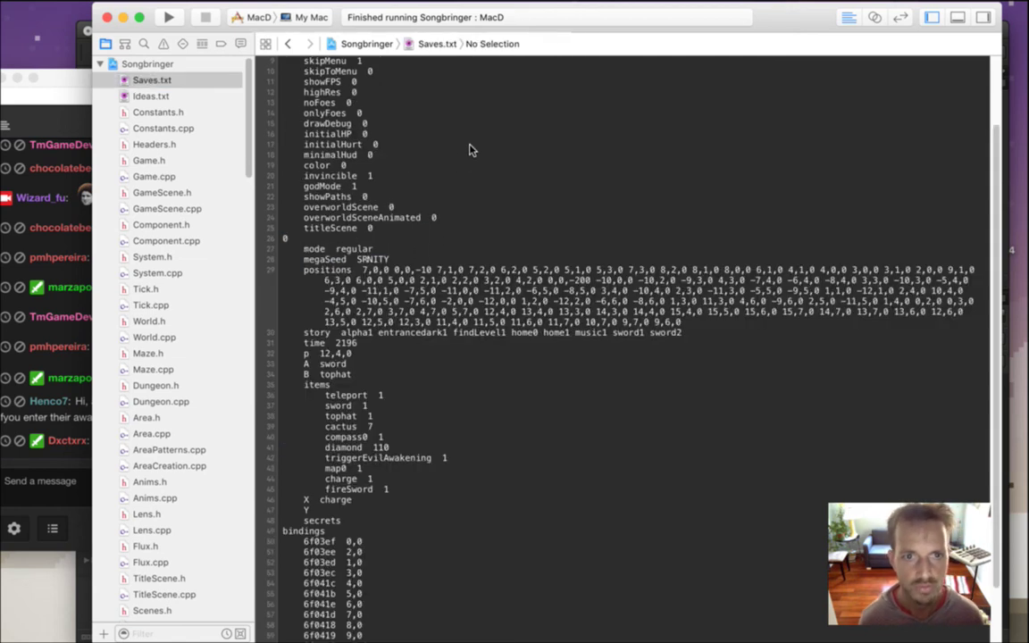
key(BackSpace)
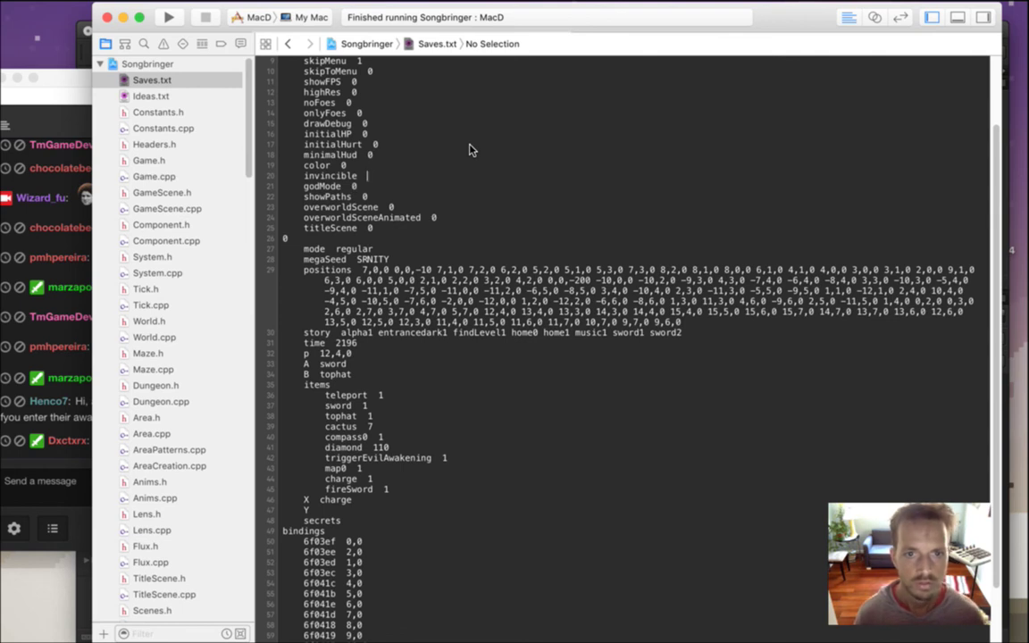
key(super+r)
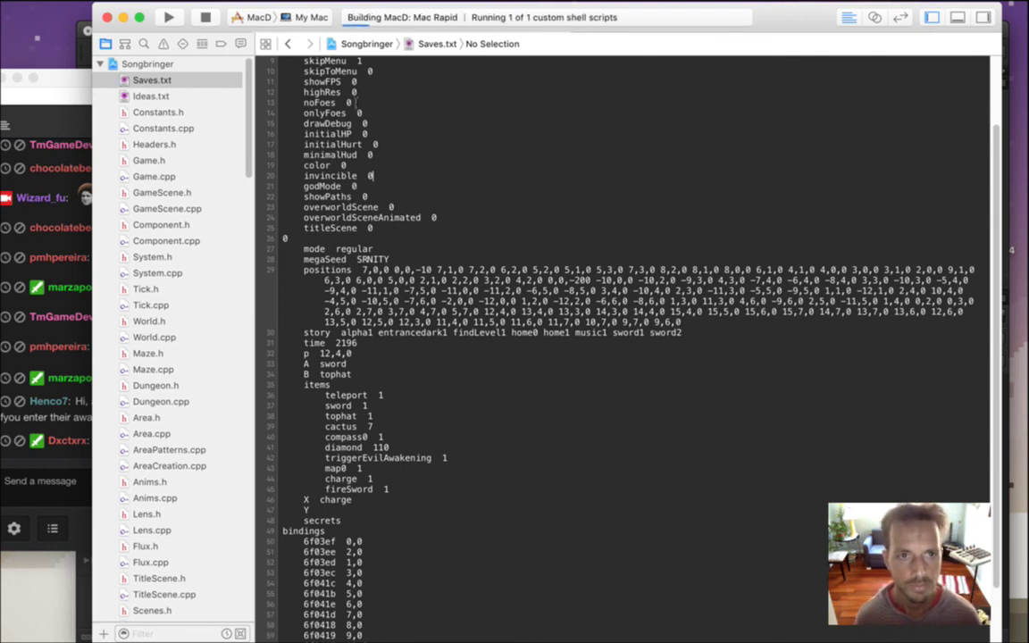
click(205, 18)
Check the newest viewer message in the Twitch chat and switch back to Rossupine.psd in Photoshop
key(super+Tab)
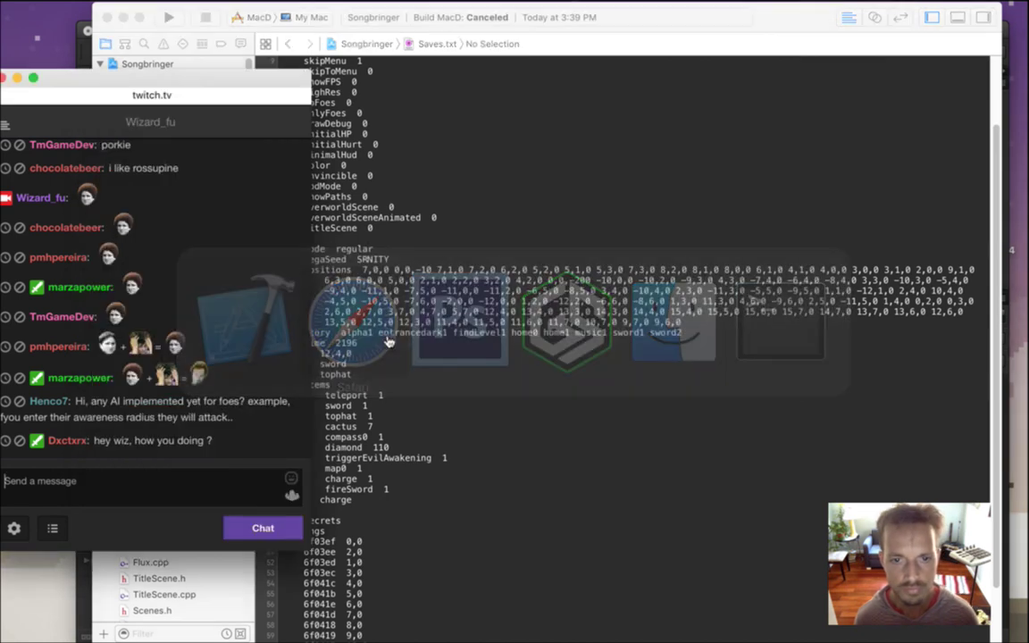
key(super+Tab)
key(Tab)
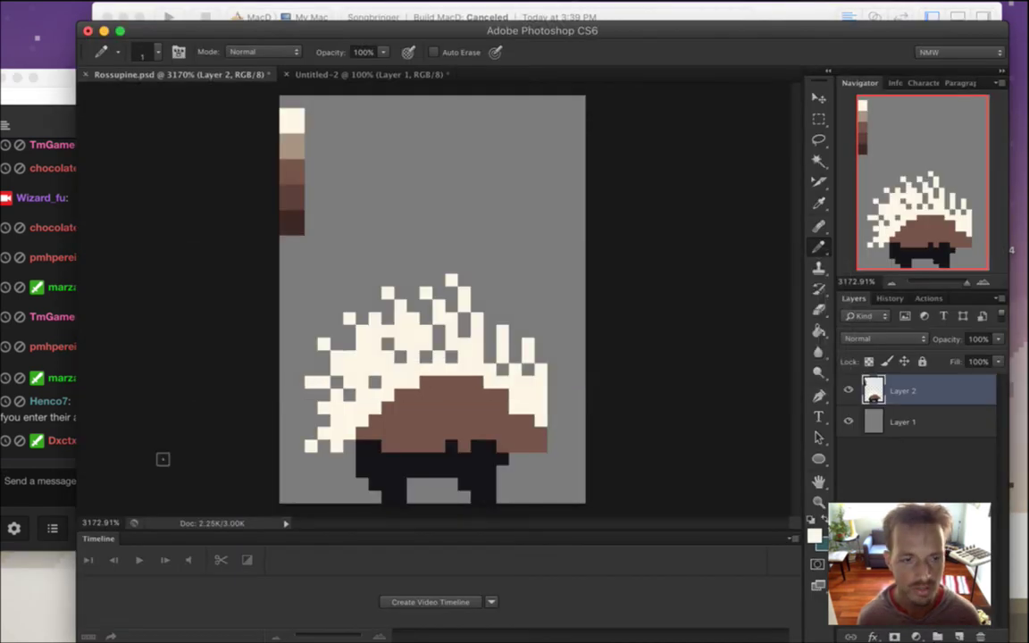
click(62, 468)
drag(122, 441, 171, 441)
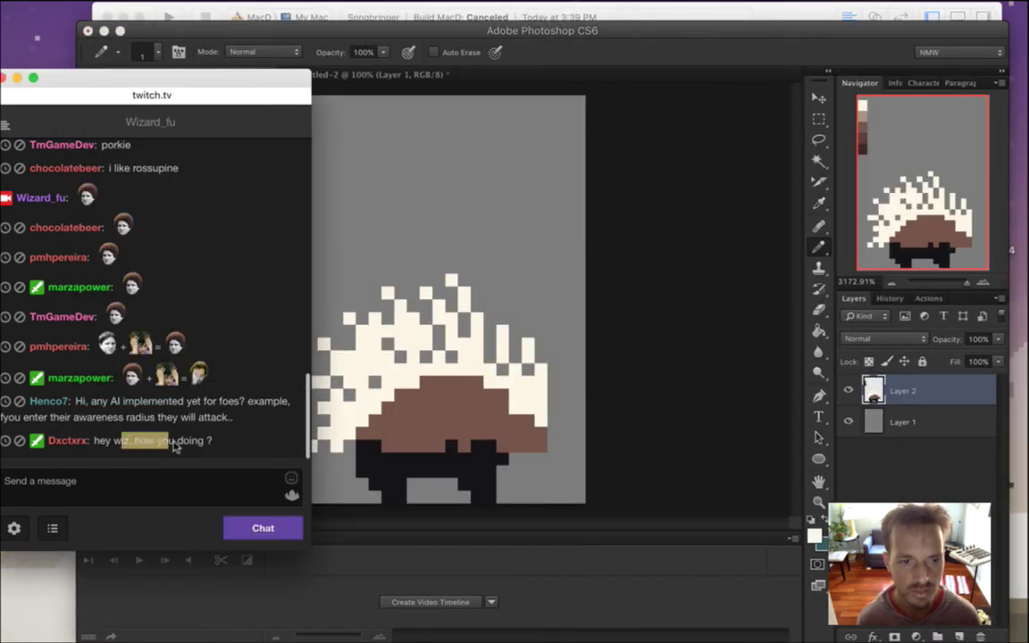
click(589, 393)
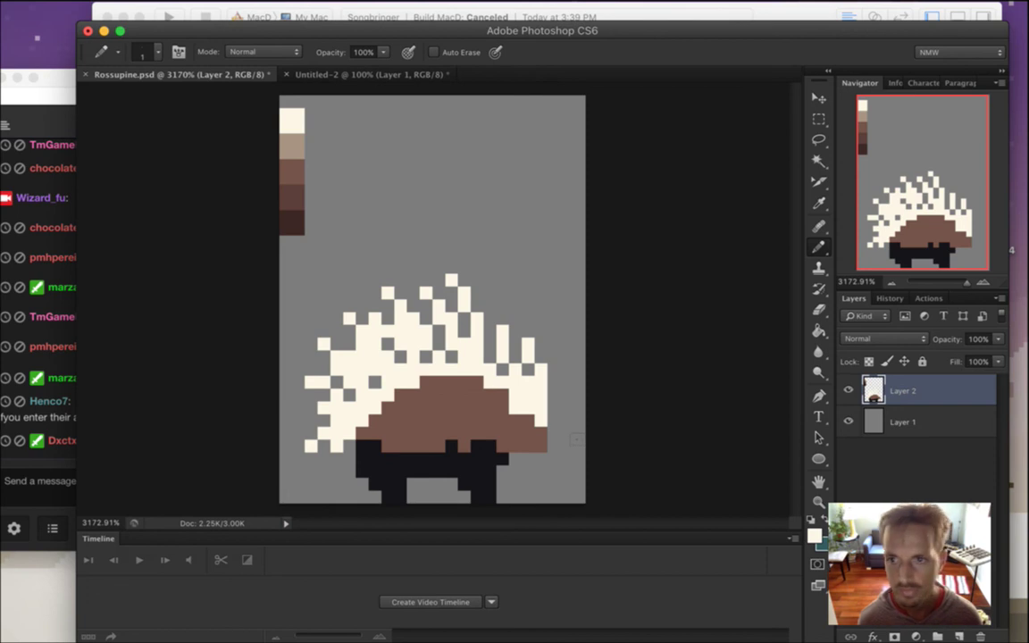
Pencil a tan edge from the palette along the top of the porcupine's body, from its rump over the back to the head
key(i)
click(302, 154)
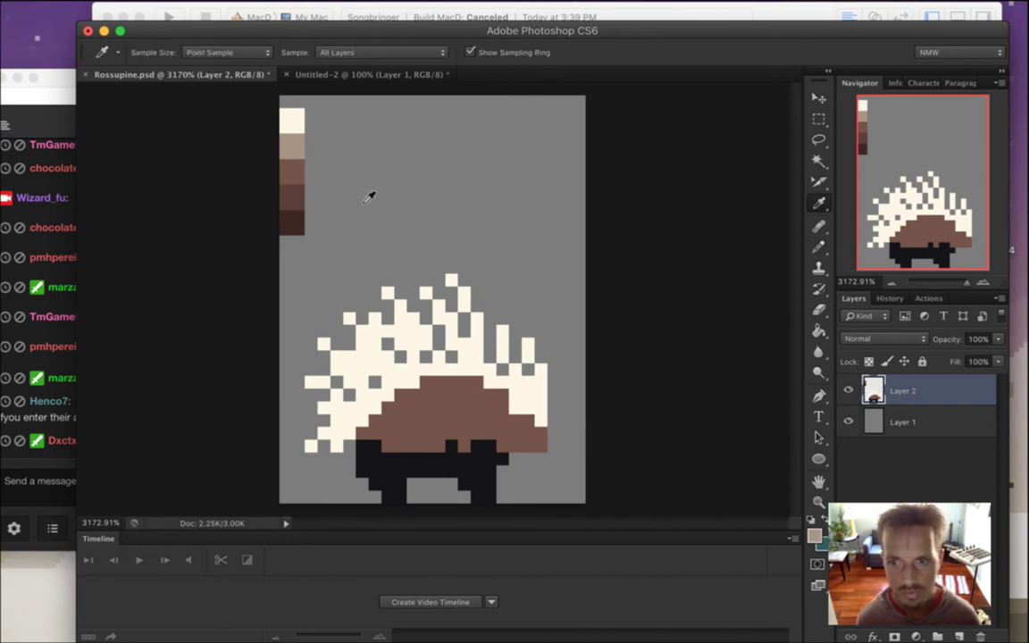
key(b)
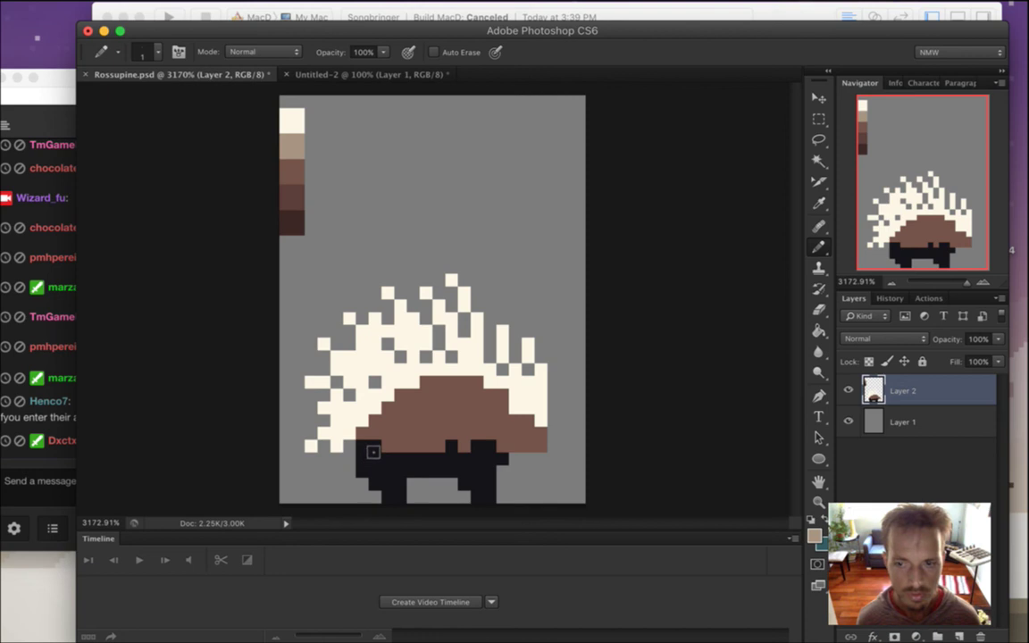
click(367, 451)
click(361, 421)
click(349, 433)
click(375, 407)
click(387, 395)
drag(400, 383, 476, 382)
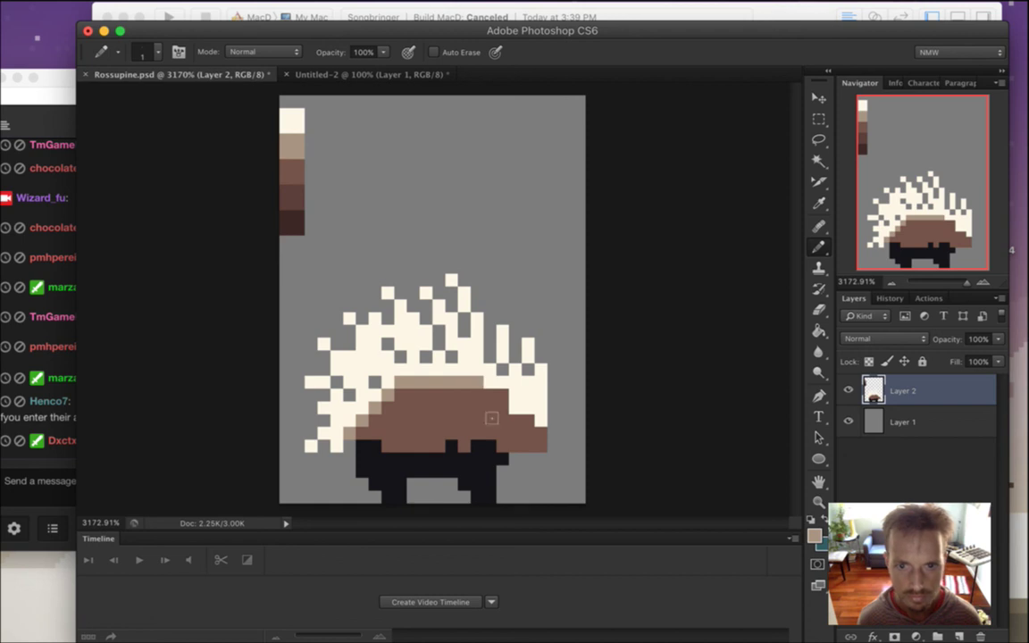
drag(515, 407, 528, 407)
click(540, 421)
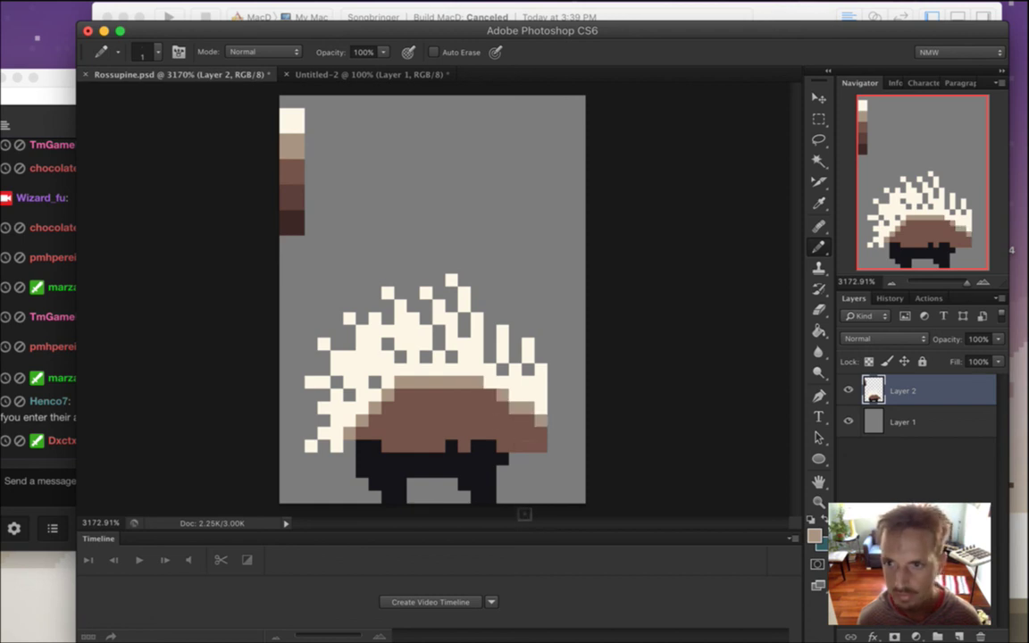
Place a single cream eye pixel on the head and shade around it with the second-darkest palette brown
alt+click(533, 393)
click(516, 420)
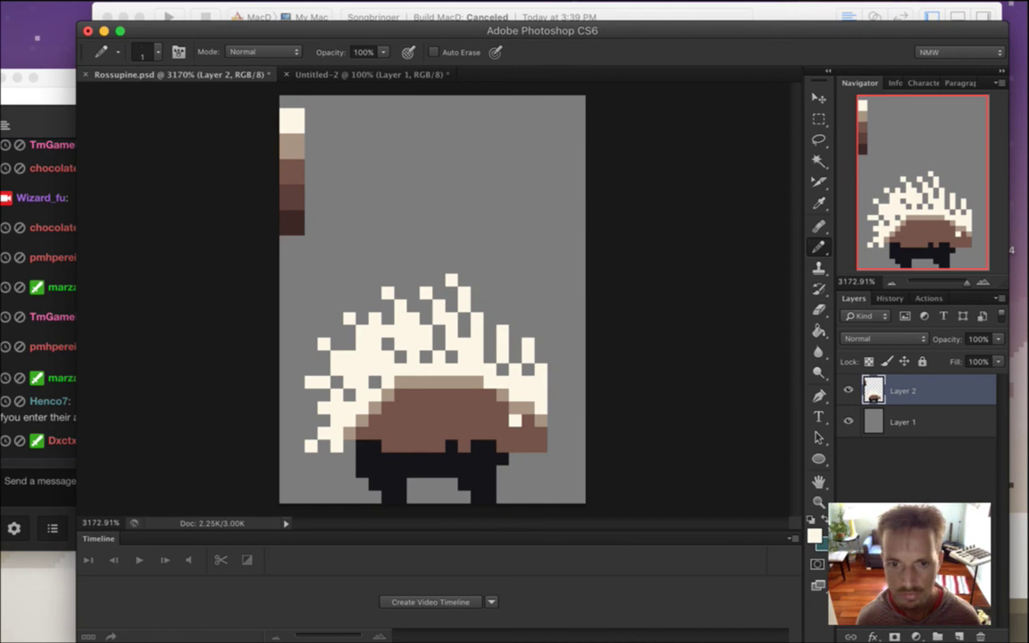
key(i)
click(286, 197)
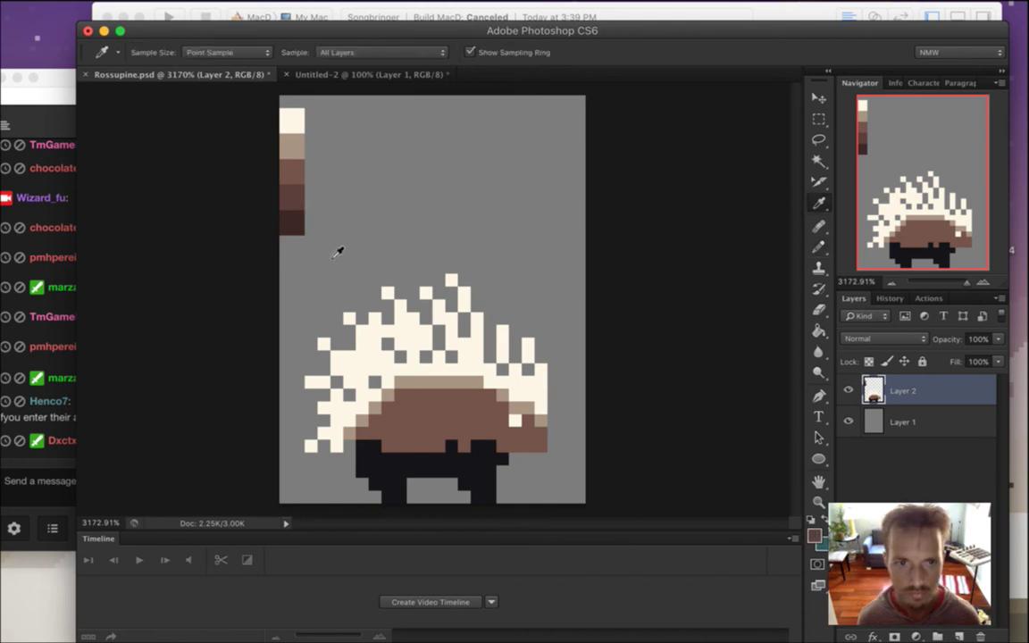
key(b)
click(502, 421)
click(502, 407)
drag(503, 433, 527, 421)
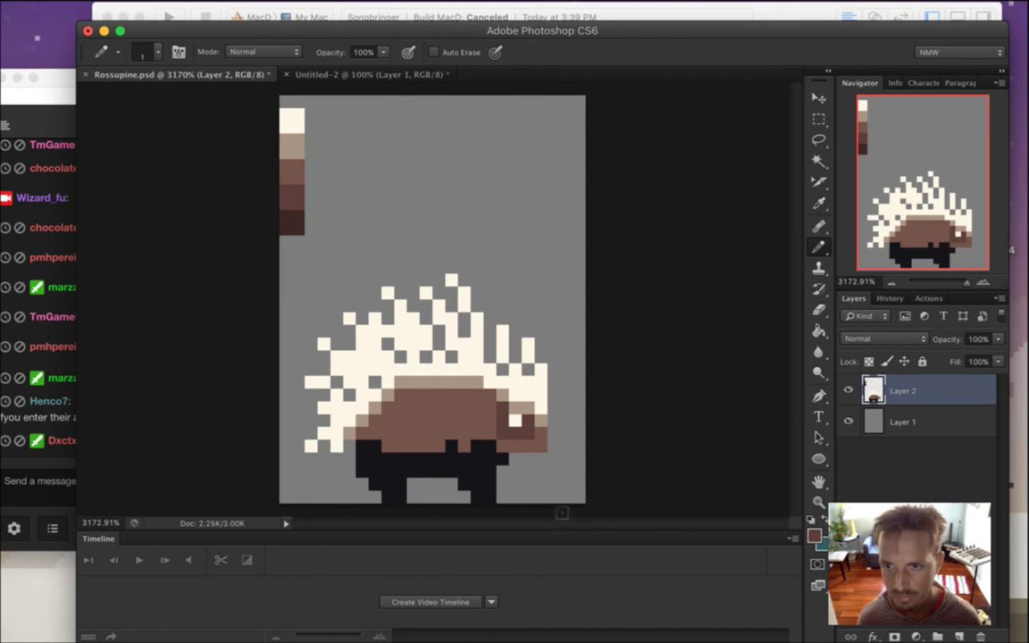
Shade the belly with the second-darkest brown and fill the remaining black underside and legs with the darkest palette brown
drag(362, 446, 502, 458)
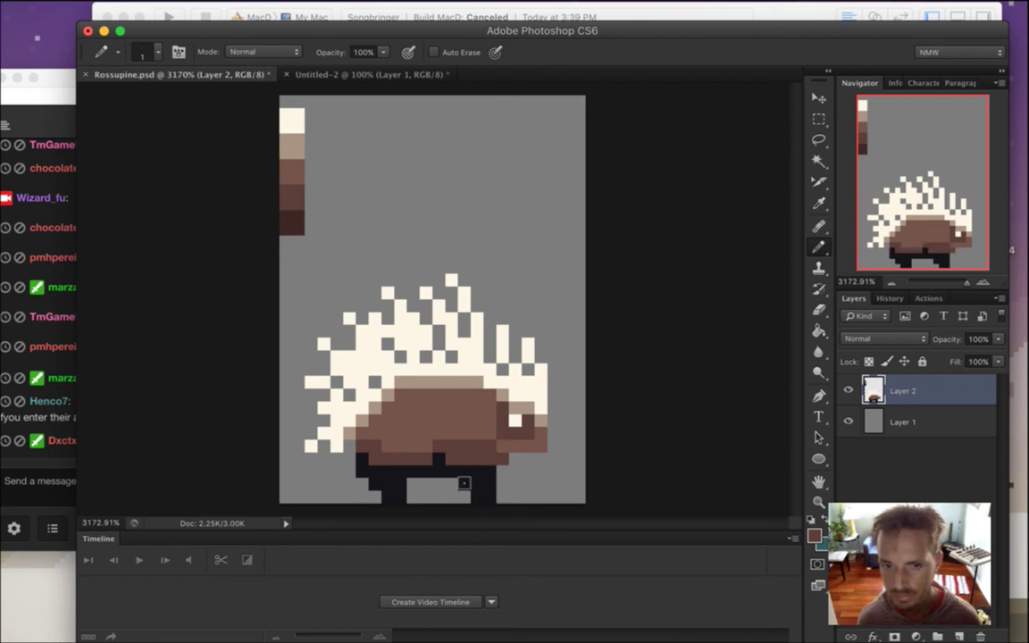
key(i)
click(290, 224)
key(b)
key(g)
click(393, 497)
key(b)
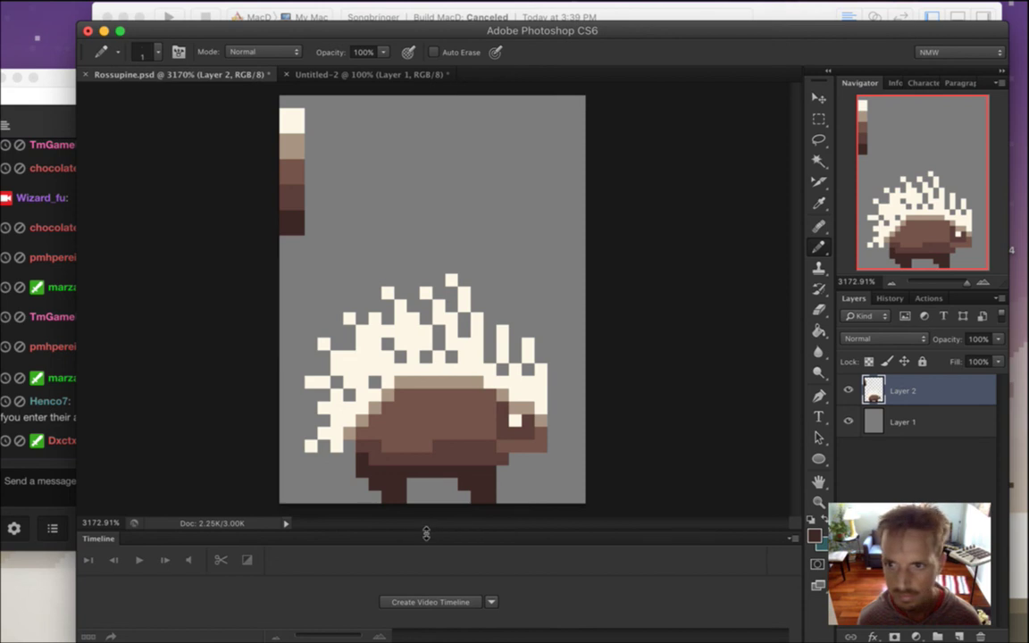
Pencil short tan notches down from the top edge of the body and sample the cream quill colour to trim its rear corner
key(i)
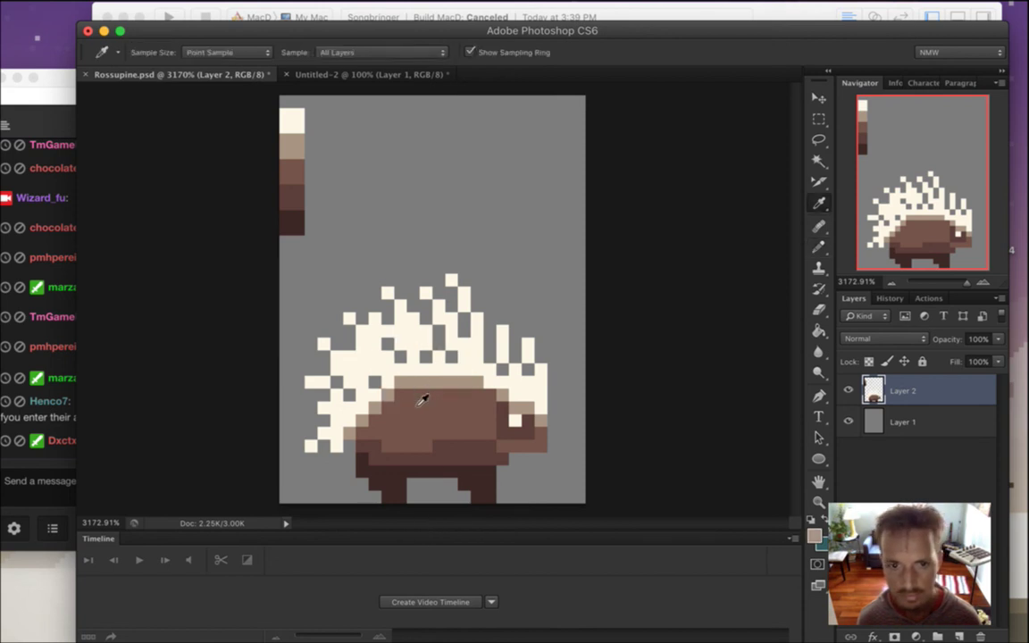
click(419, 399)
key(b)
click(438, 395)
drag(465, 396, 477, 396)
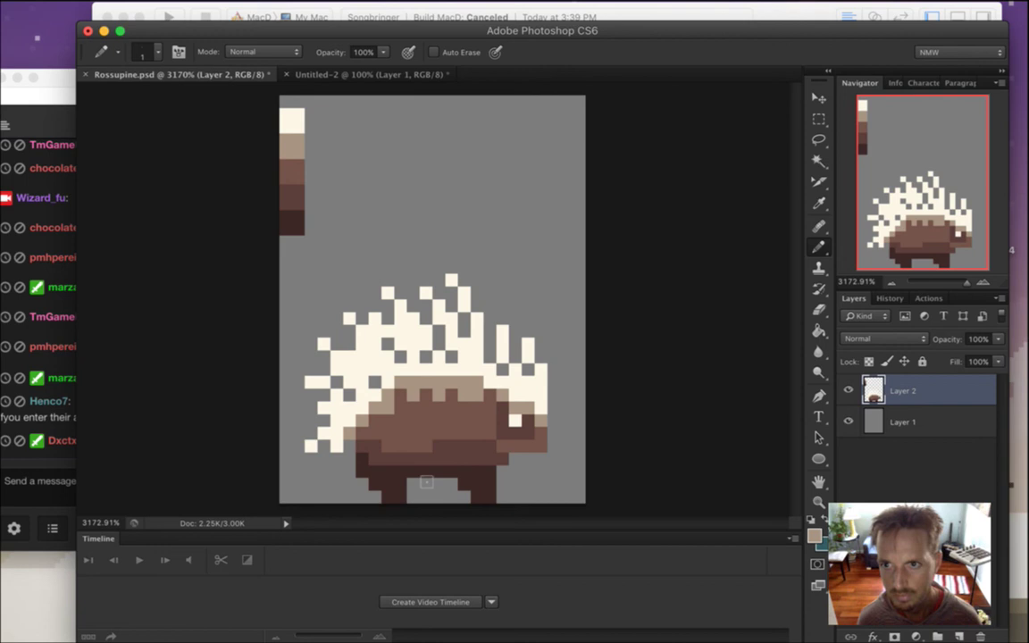
alt+click(355, 326)
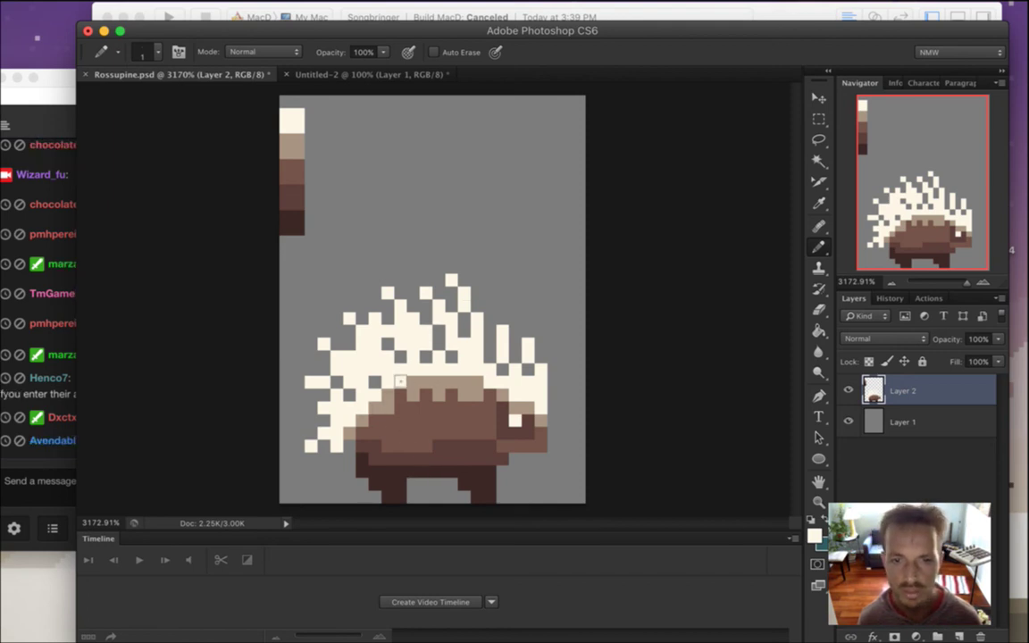
Switch to the Twitch chat and send the LinkChamp emote from the FrankerFaceZ set
click(57, 455)
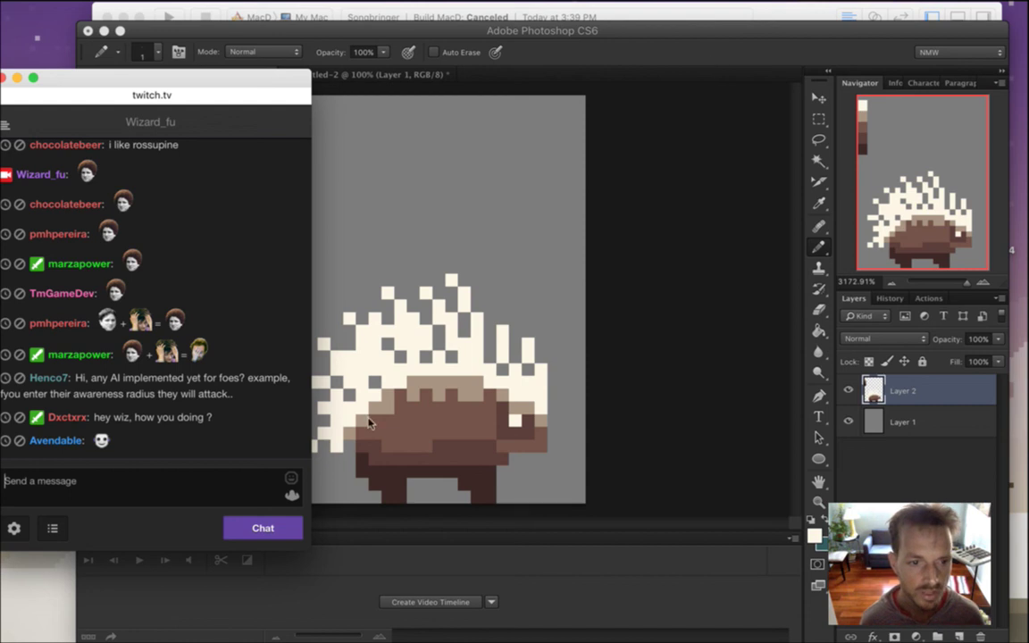
click(291, 495)
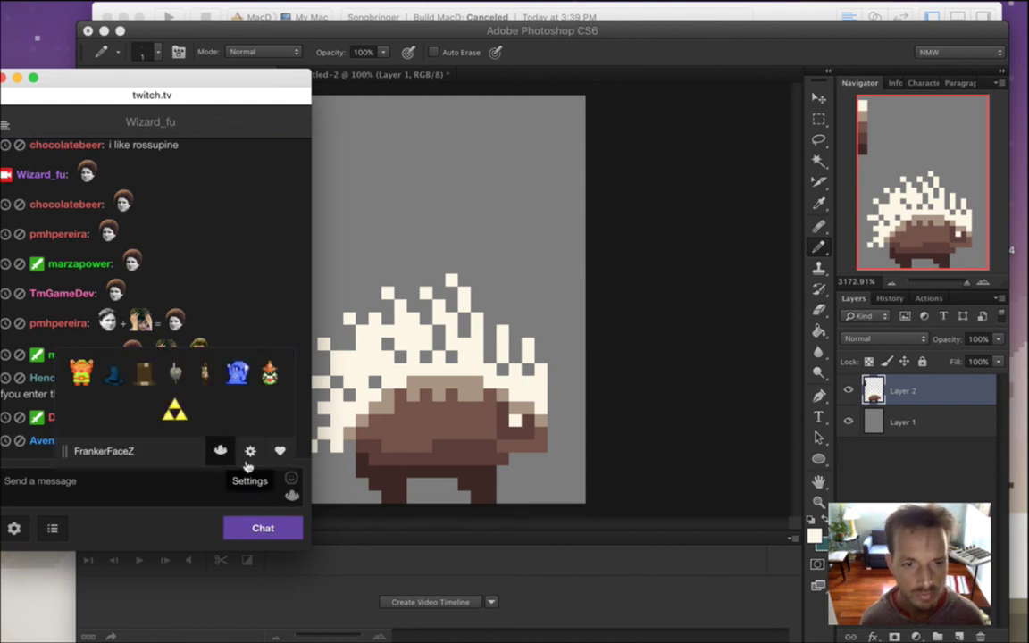
click(79, 379)
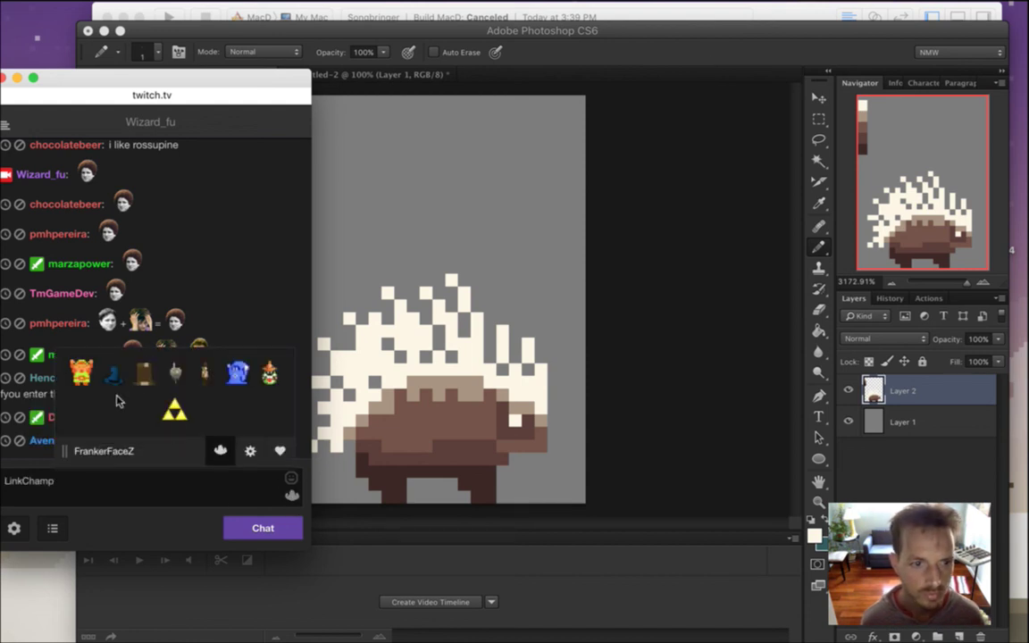
click(291, 493)
click(256, 522)
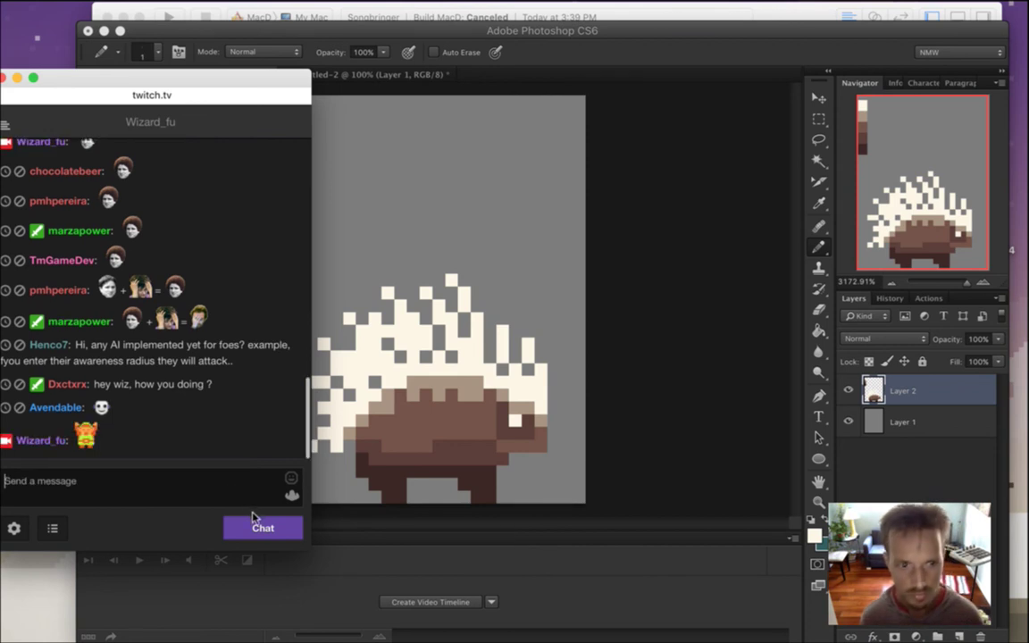
Return to Photoshop, narrow its window and shift it aside so that more of the chat shows
click(614, 191)
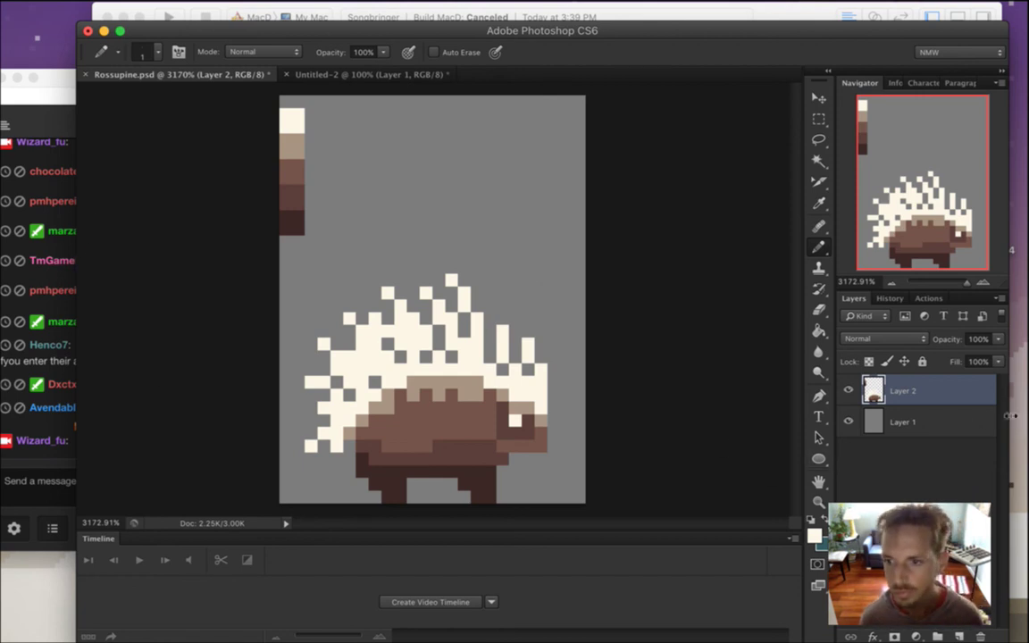
drag(1011, 413, 980, 414)
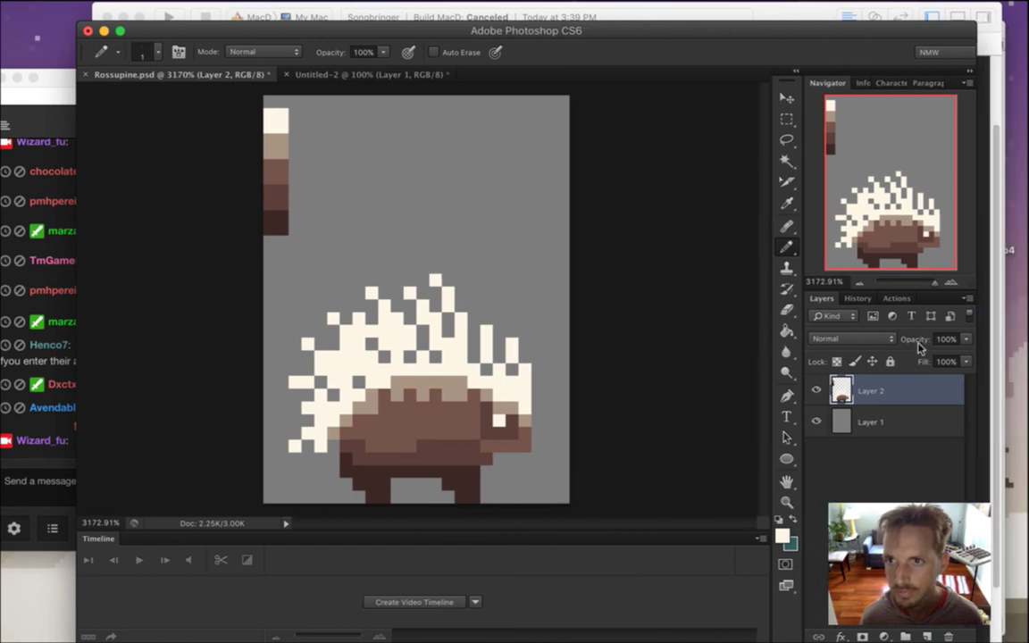
drag(809, 33, 842, 32)
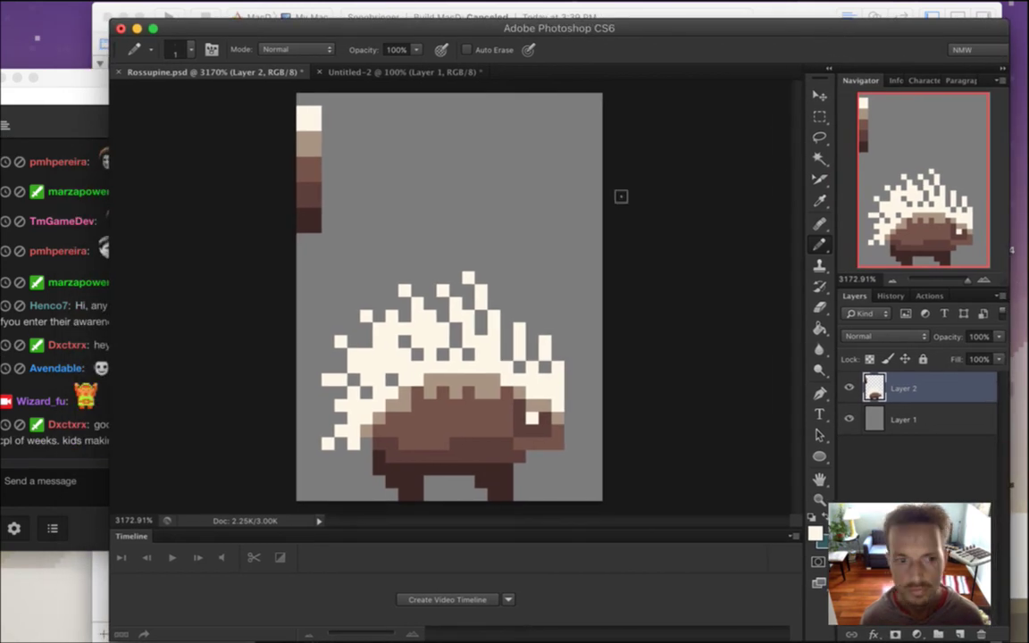
Read the latest viewer replies and greeting in the Twitch chat, and return to the Rossupine sprite in Photoshop
click(73, 463)
double_click(107, 425)
drag(123, 425, 183, 458)
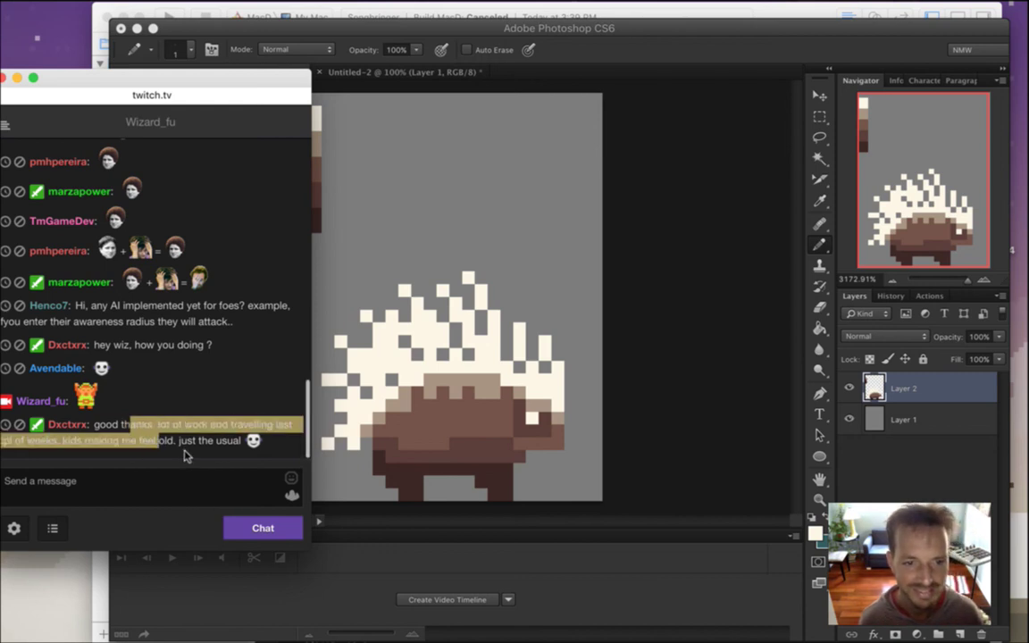
click(186, 452)
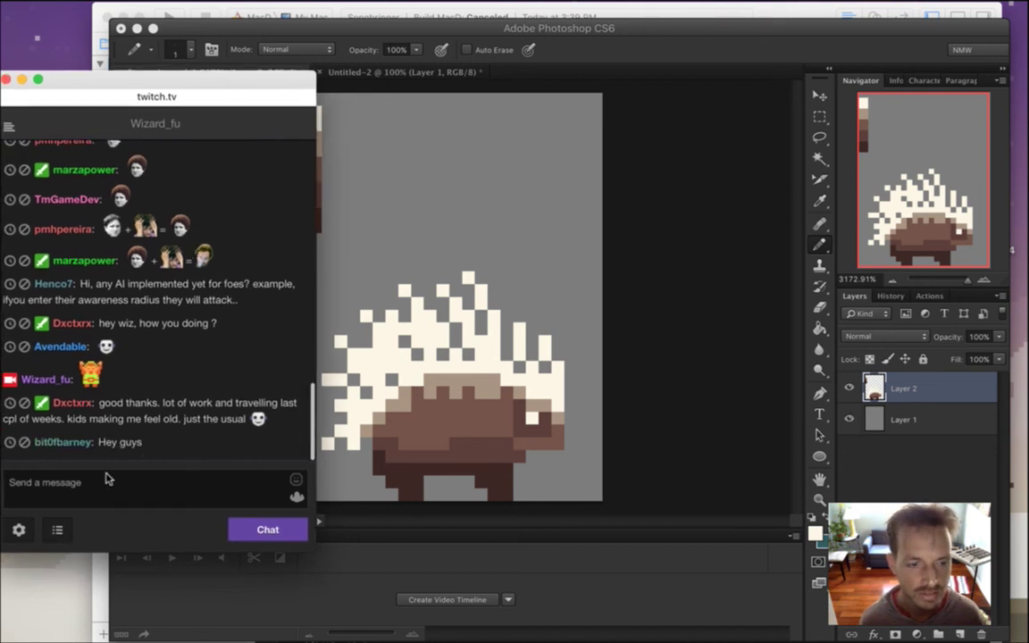
drag(145, 448, 106, 450)
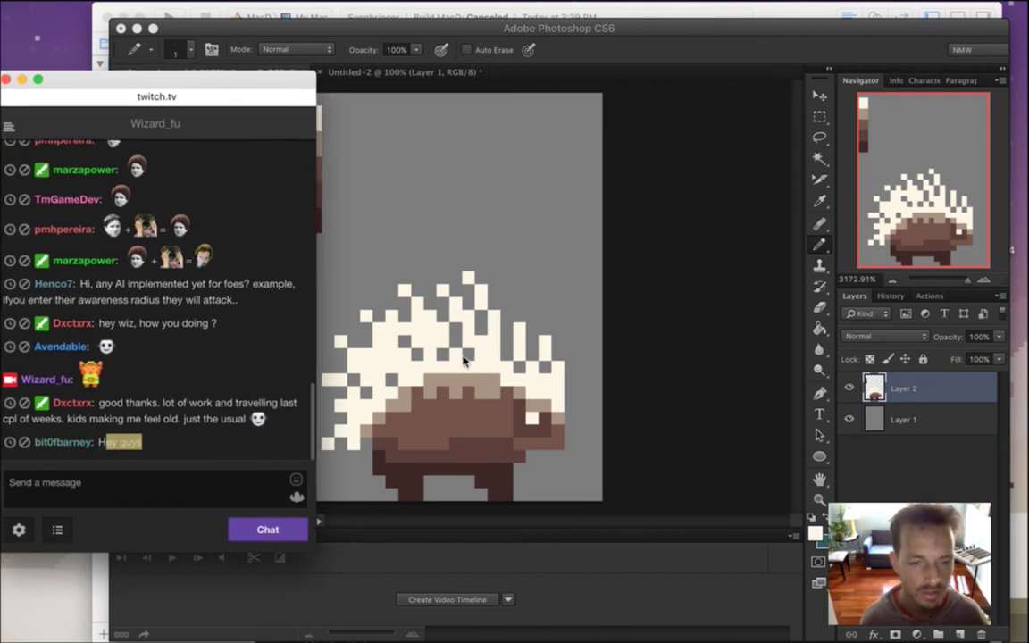
click(739, 56)
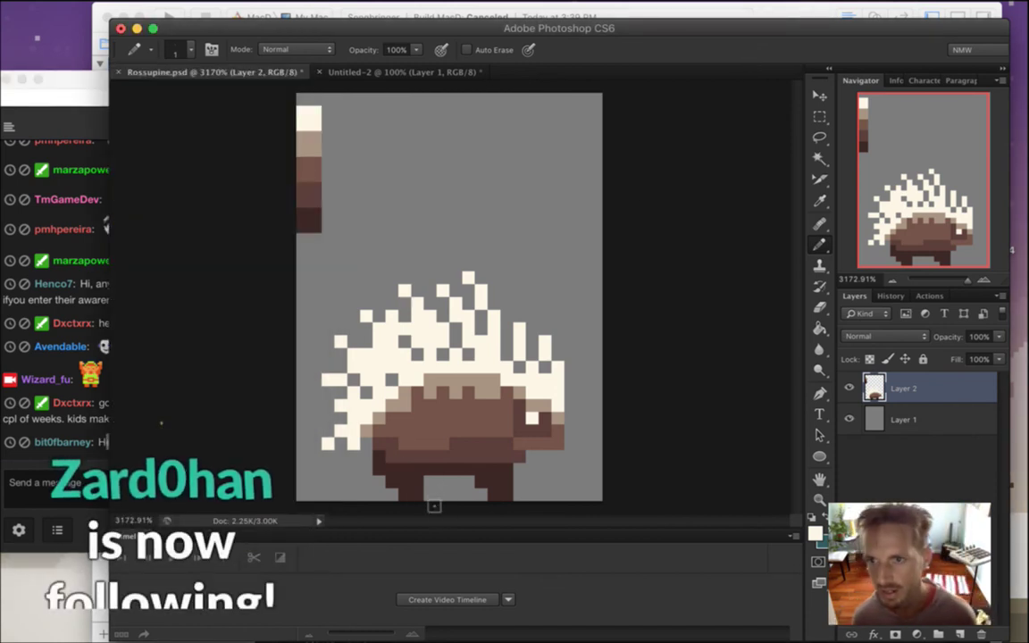
Sample the tan highlight color and touch up the highlight pixels along the porcupine's upper back
key(i)
drag(391, 392, 425, 407)
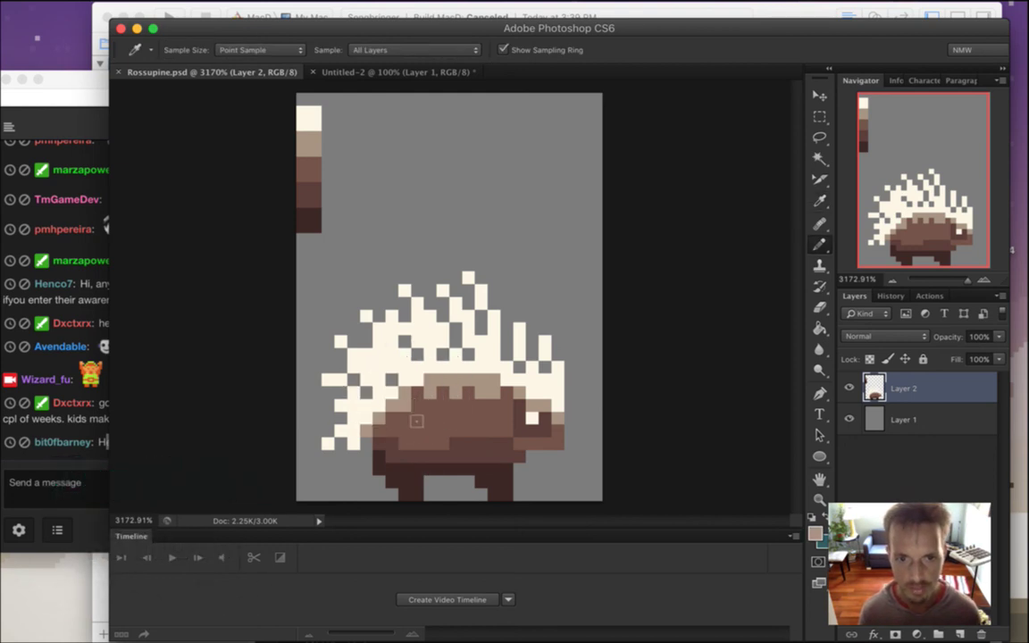
key(b)
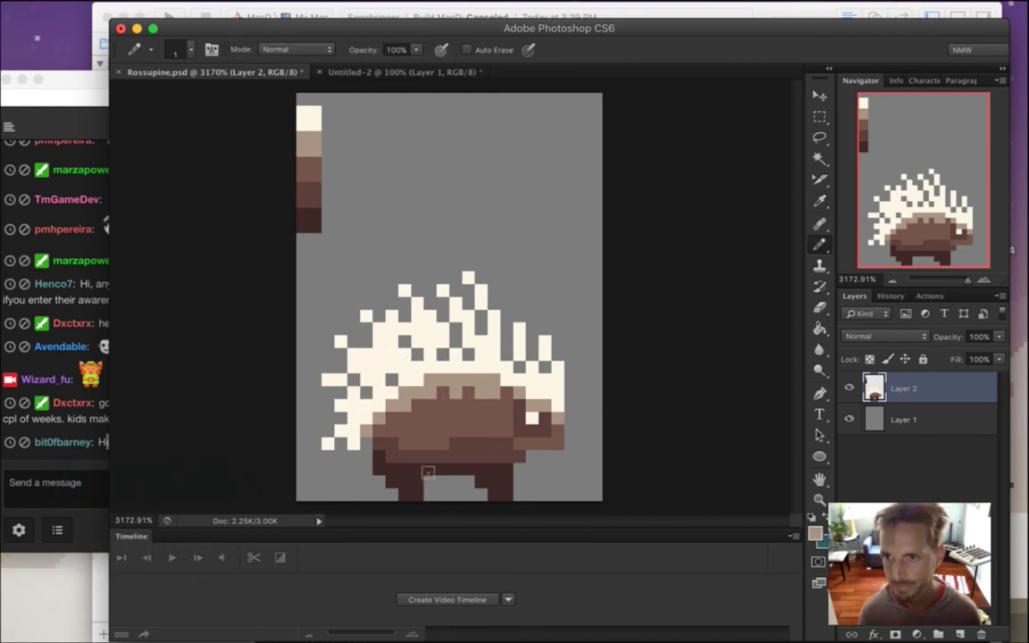
key(super+z)
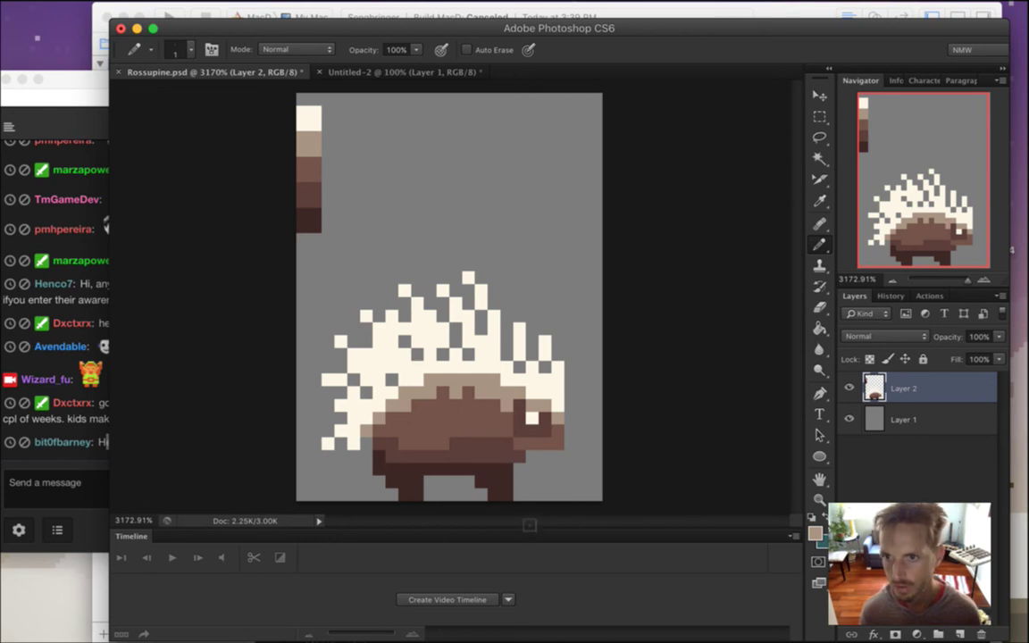
Sample the cream quill color, lower its brightness to 92%, and paint a swatch of it beside the cream palette block
key(i)
click(386, 369)
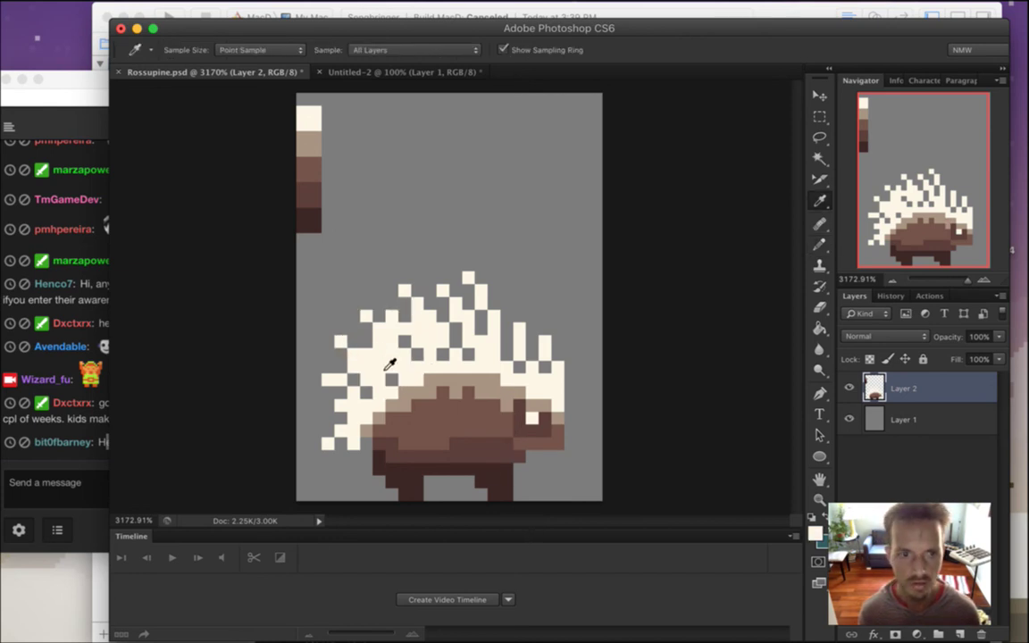
click(815, 534)
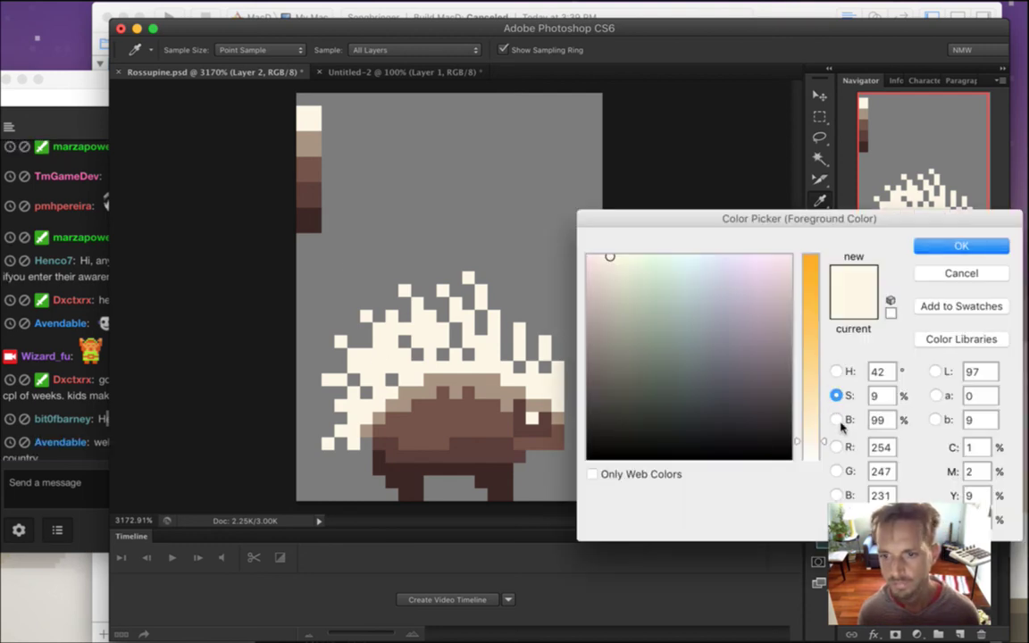
click(836, 420)
click(810, 267)
drag(810, 267, 810, 273)
click(935, 246)
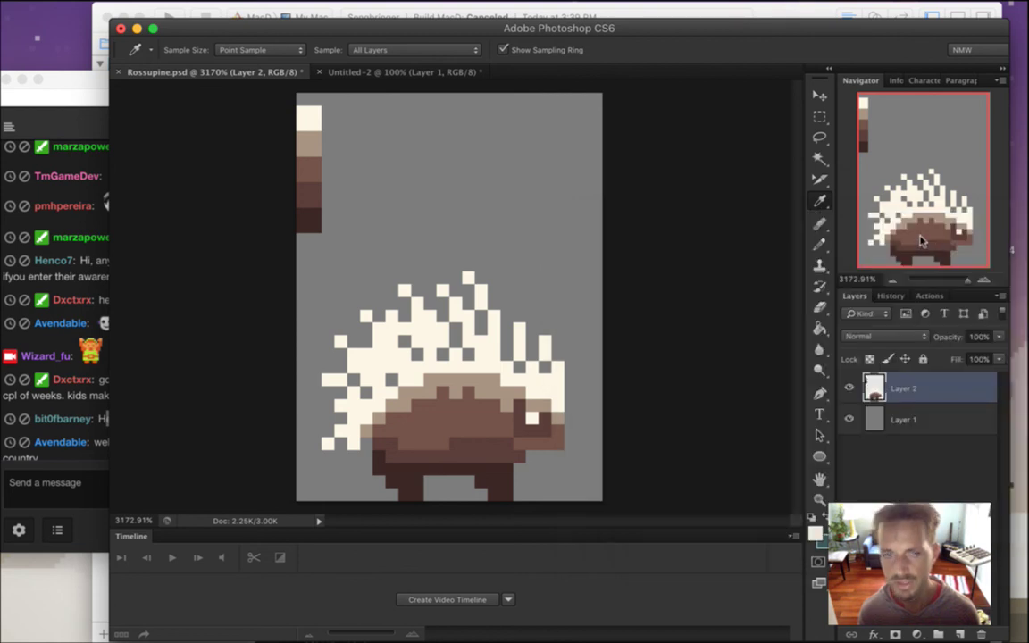
key(b)
drag(328, 125, 340, 112)
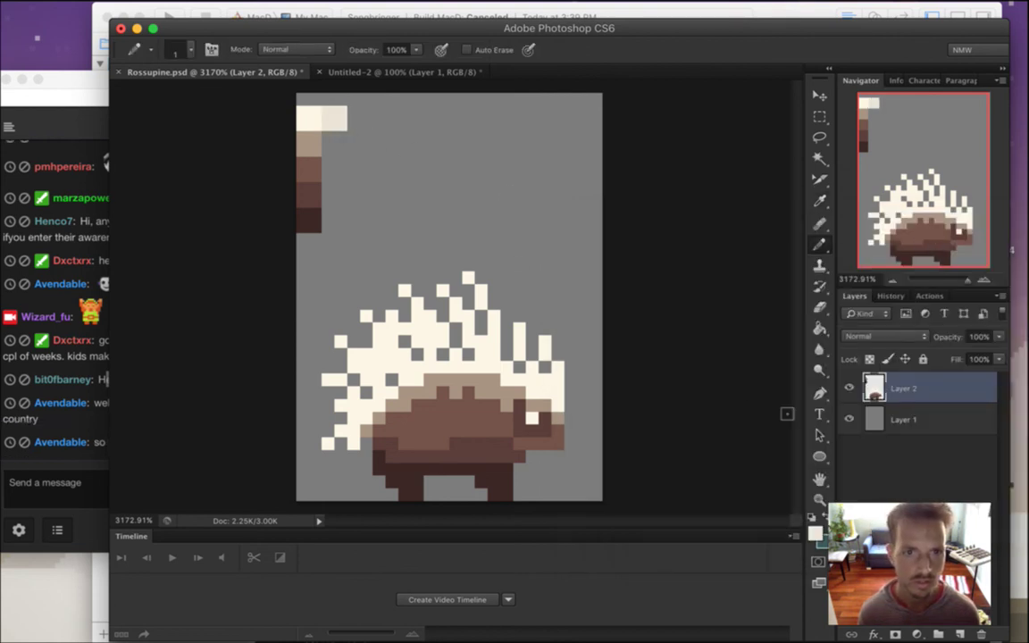
Darken the new cream shade a little further and repaint its palette swatch with it
click(815, 533)
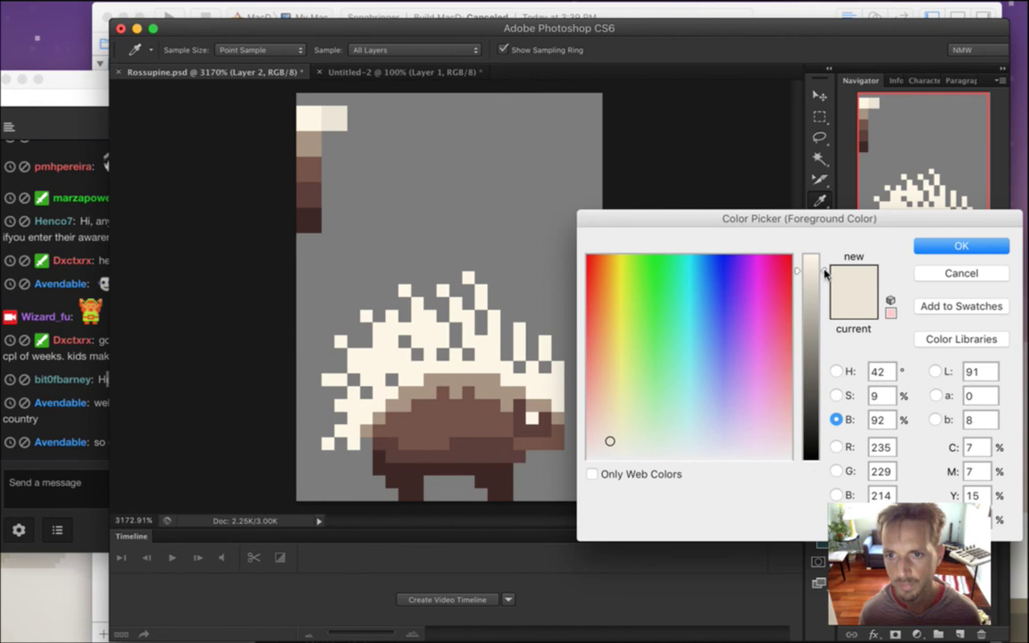
drag(825, 273, 825, 284)
click(929, 247)
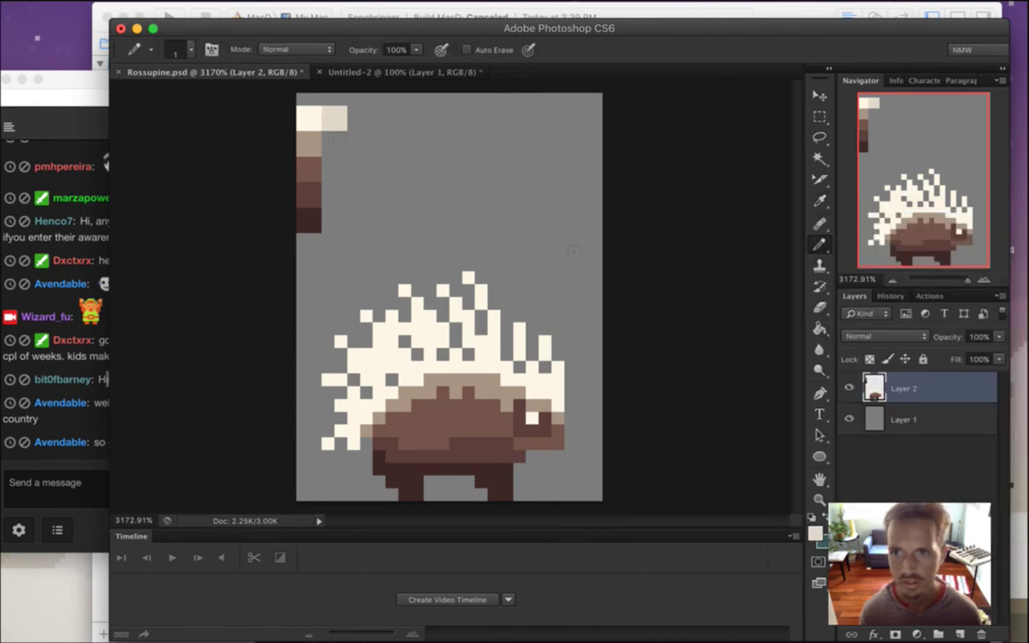
Check the porcupine reference photo and the latest Twitch chat messages, returning to the sprite document
click(434, 72)
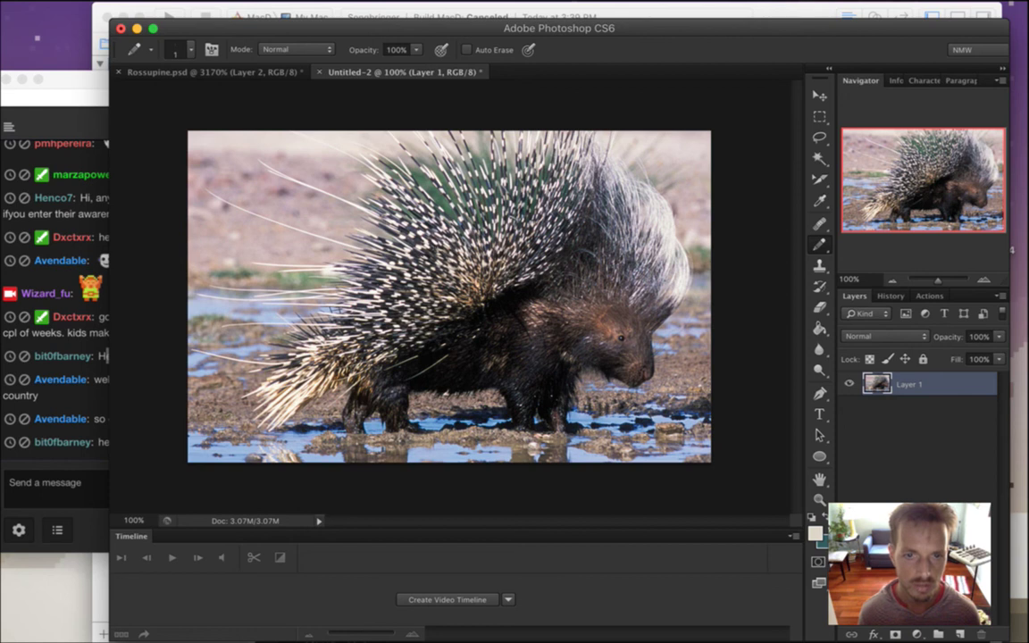
click(251, 70)
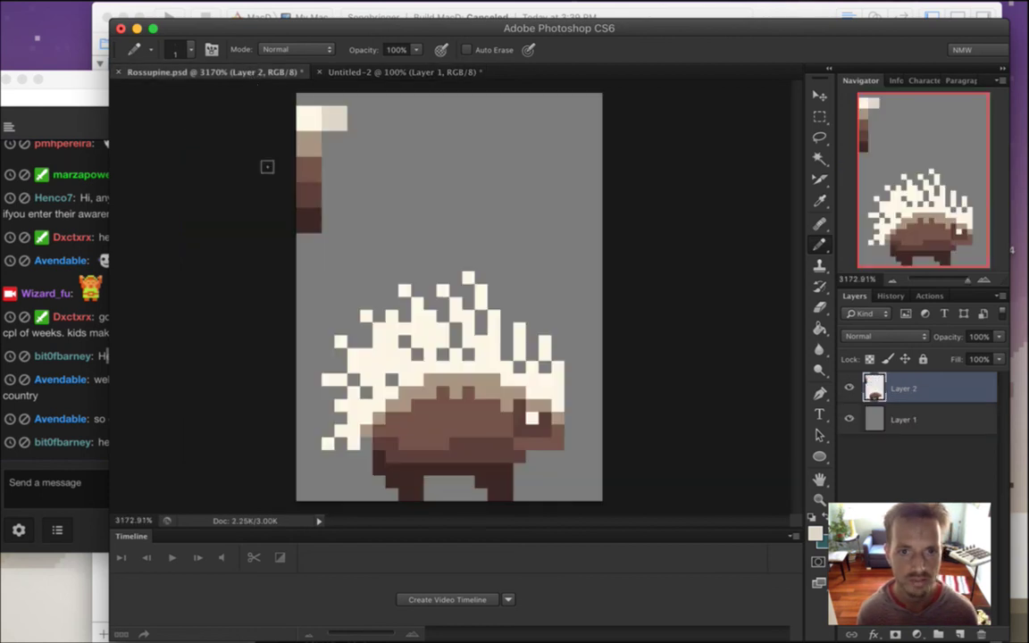
click(96, 468)
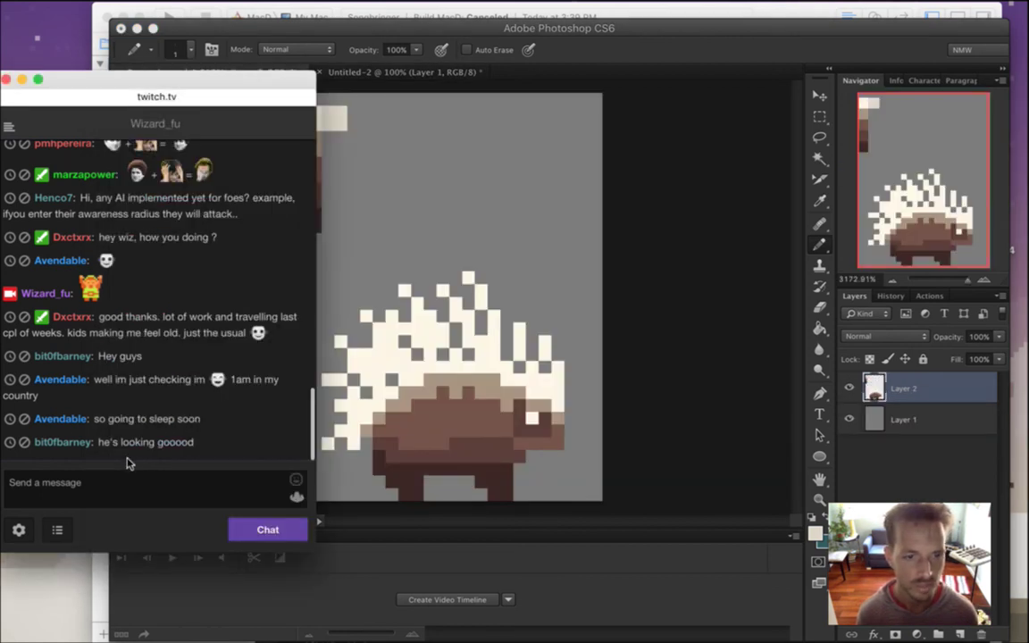
drag(122, 380, 177, 380)
click(192, 378)
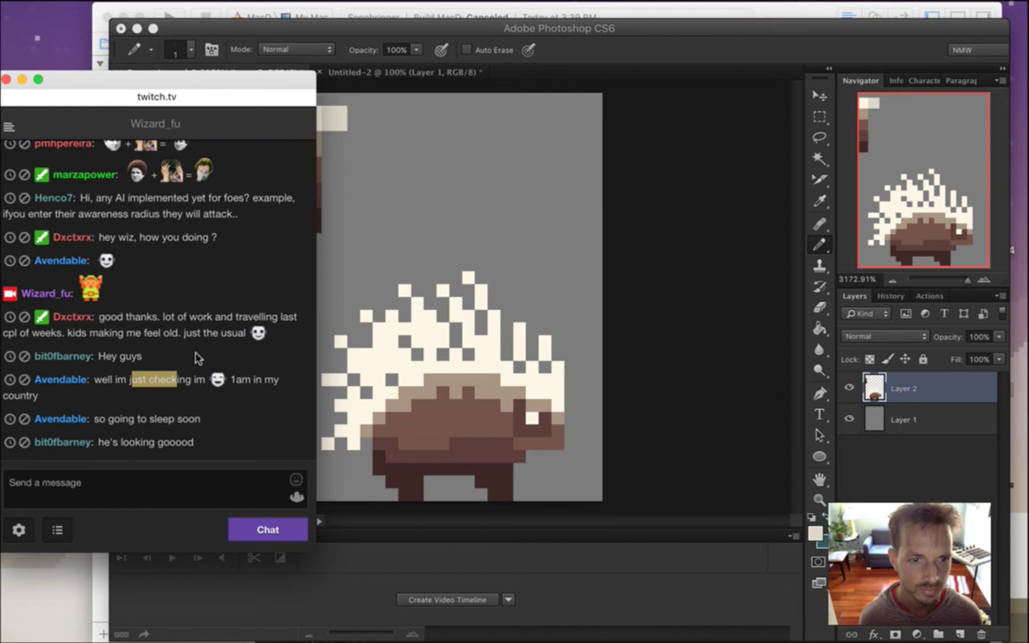
click(641, 55)
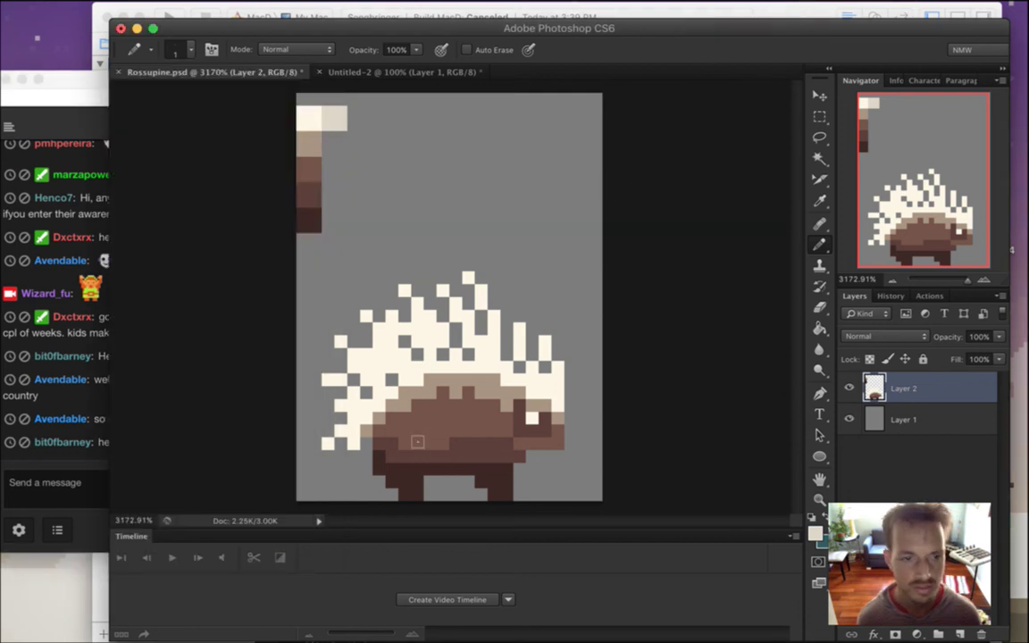
Dot shading pixels in the darker cream among the porcupine's rear quills, undoing a misplaced one
alt+click(308, 114)
click(340, 379)
click(342, 404)
click(354, 355)
click(366, 367)
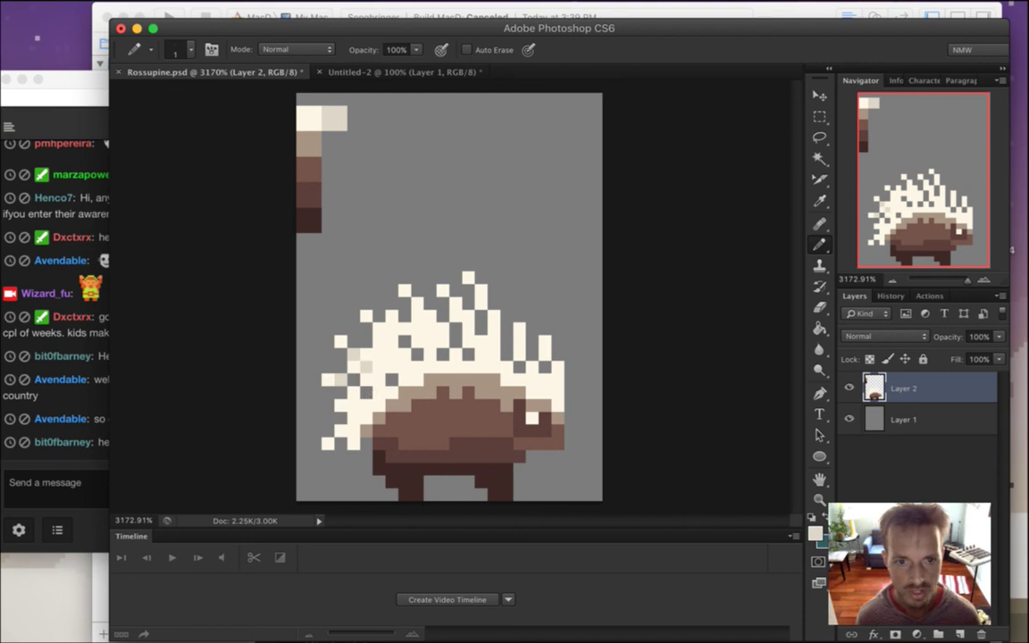
key(super+z)
click(378, 380)
click(354, 417)
click(379, 341)
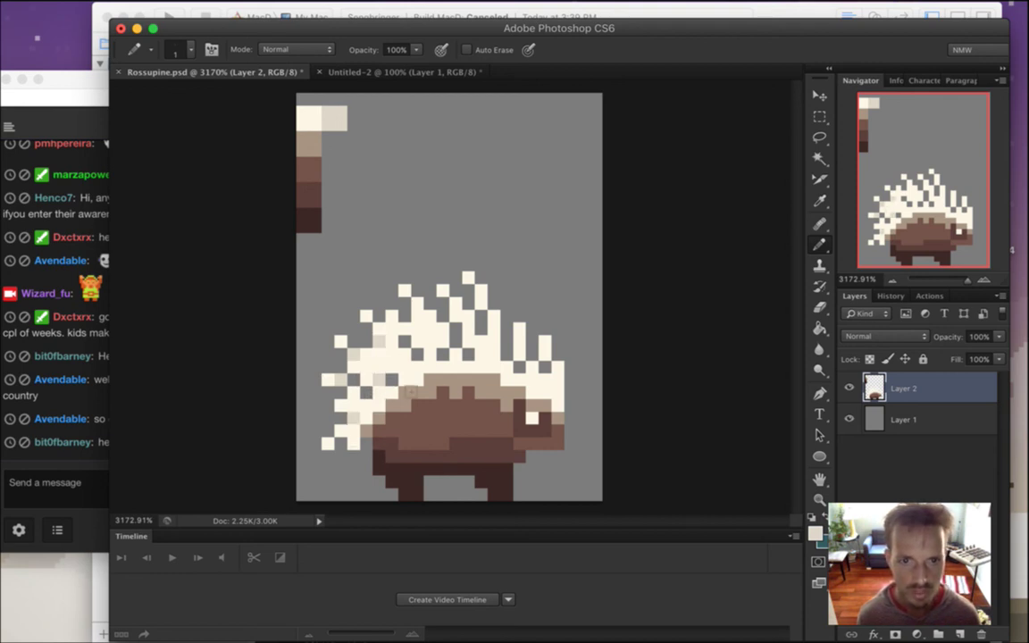
Continue the darker cream shading across the middle, top and front quills down to the head
click(404, 367)
click(391, 329)
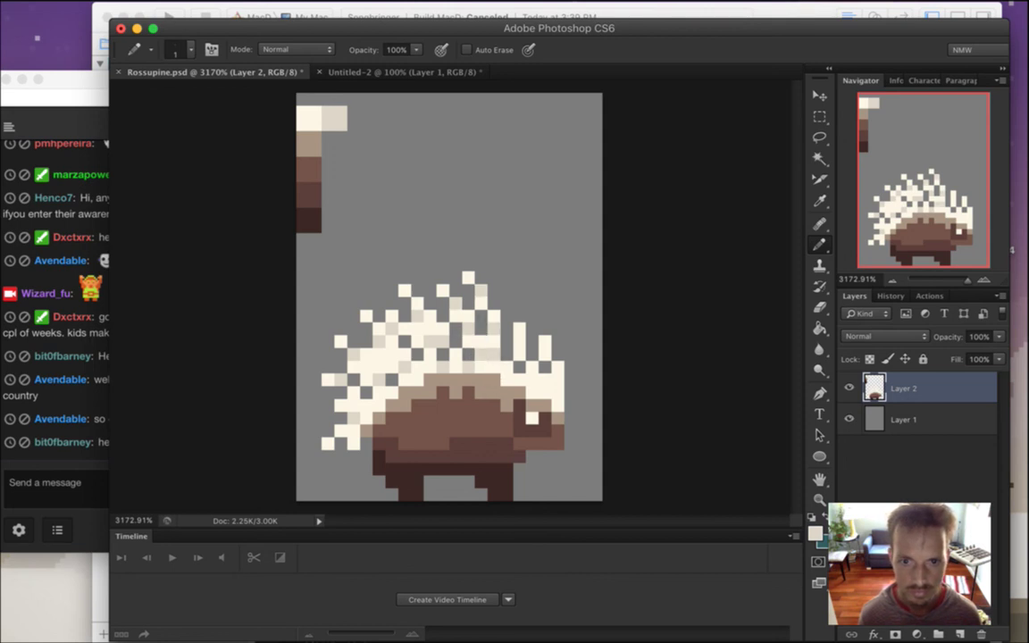
click(557, 380)
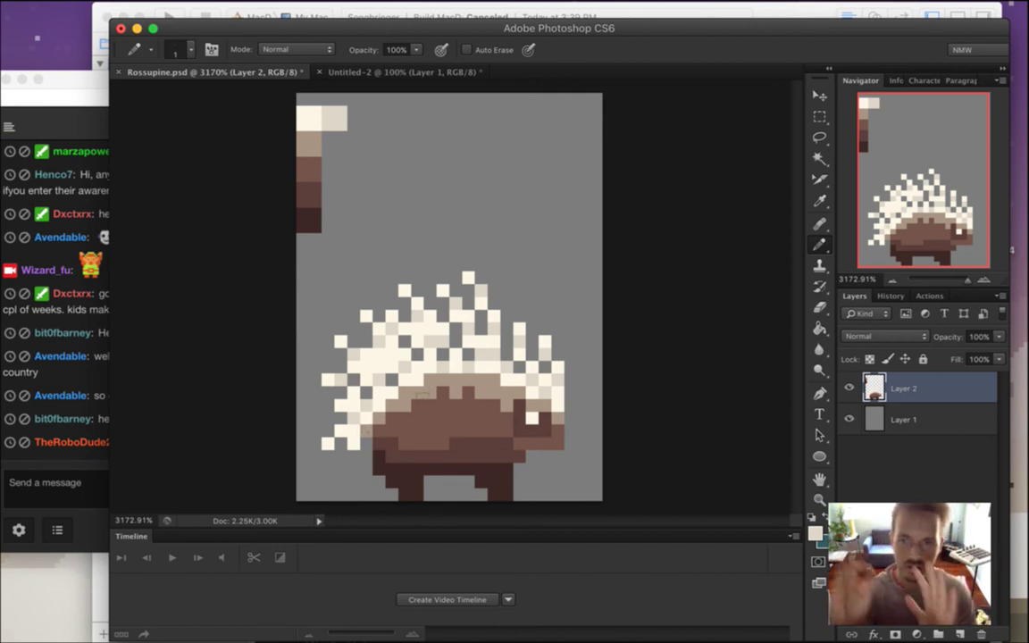
Read the recent viewer messages in the Twitch chat window
click(76, 341)
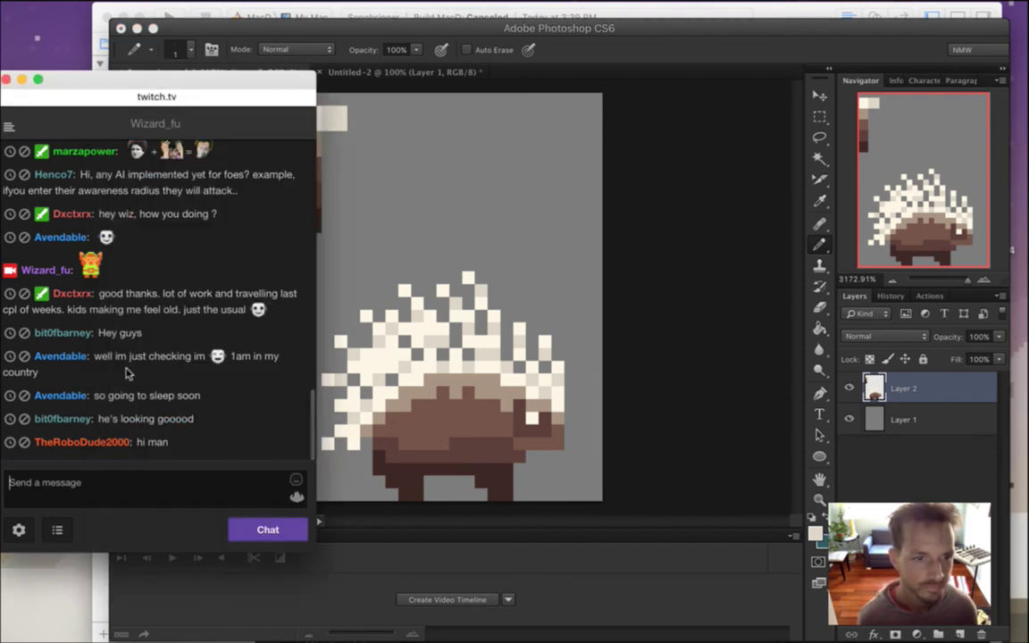
double_click(152, 441)
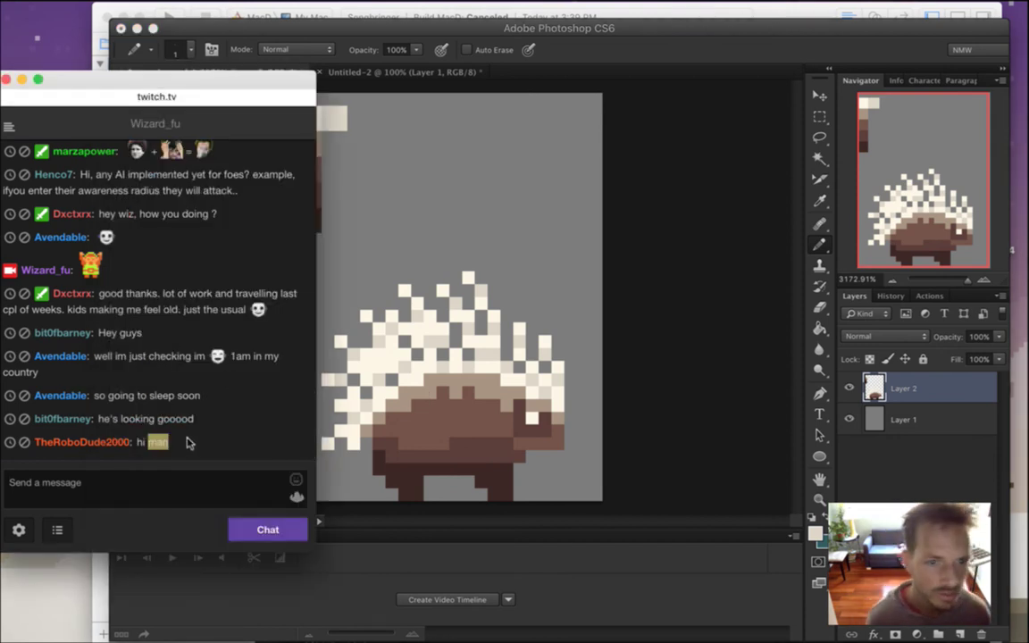
click(668, 56)
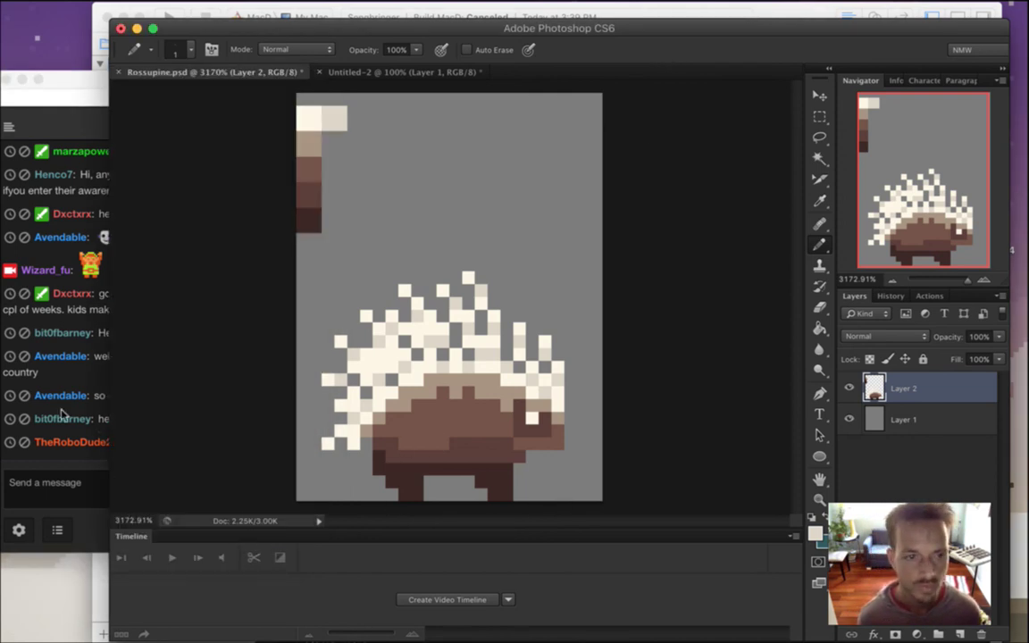
click(52, 295)
drag(100, 293, 180, 309)
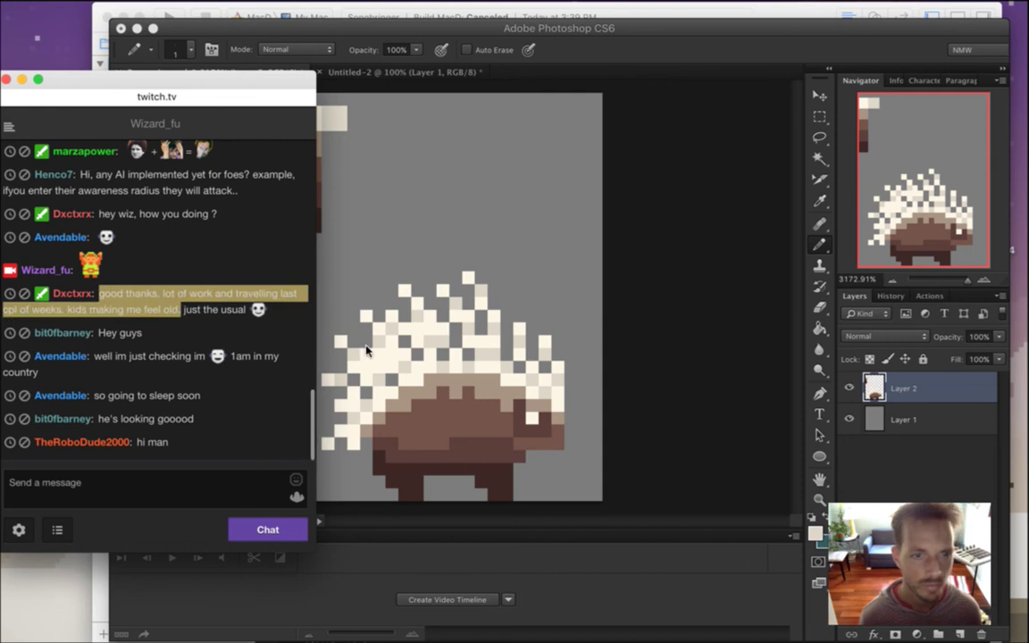
click(227, 347)
Bring up the Gamasutra article "The cure for indie game failure" in the browser and copy its web address
mouse_move(1026, 640)
double_click(796, 375)
double_click(795, 375)
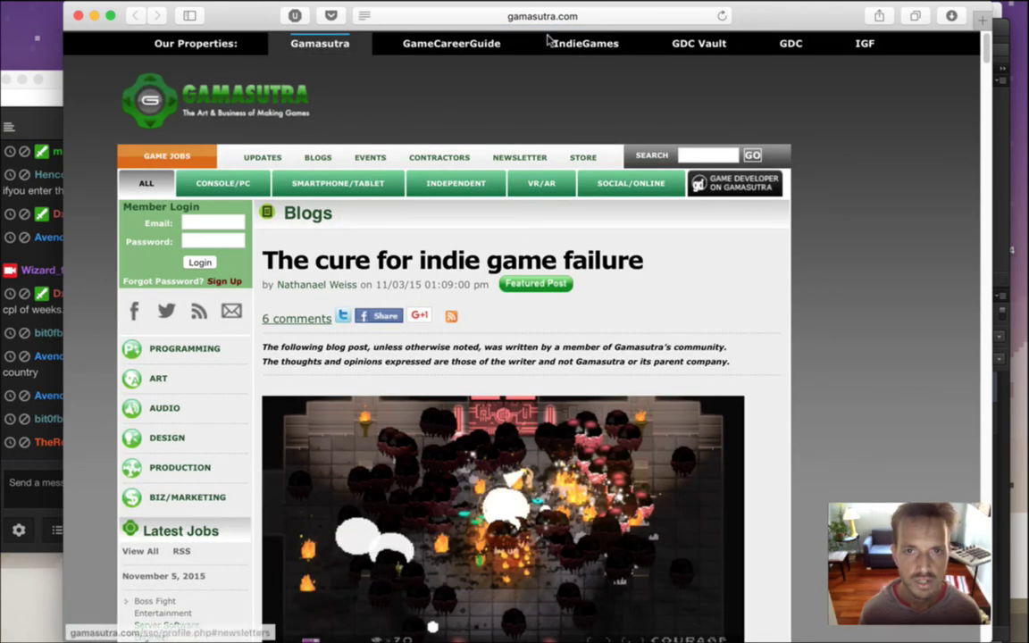
click(579, 15)
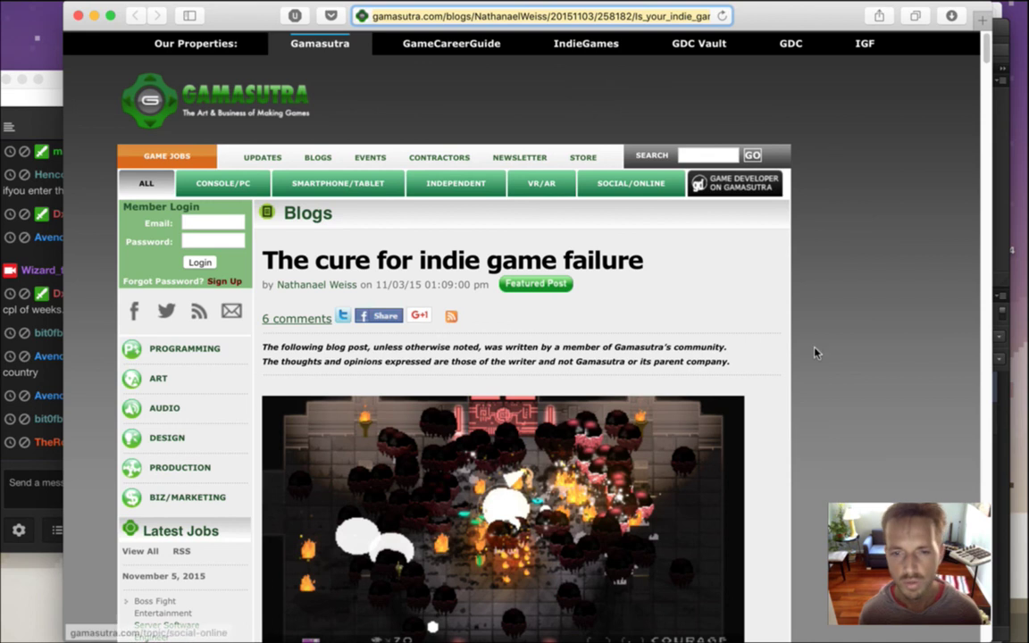
click(842, 376)
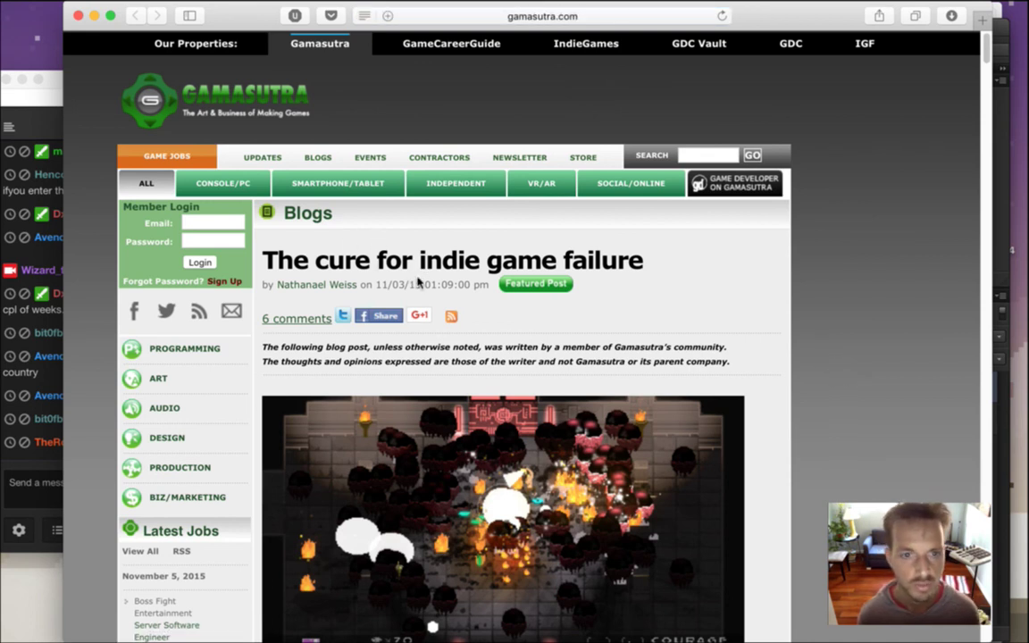
Post the copied Gamasutra article link as a message in the Twitch chat
drag(991, 57, 993, 78)
click(58, 490)
text(http://gamasutra.com/blogs/NathanaelWeiss/20151103/258182/Is_your_indie_game_worth_the_time_Prove_it_with_crowdfunding.php)
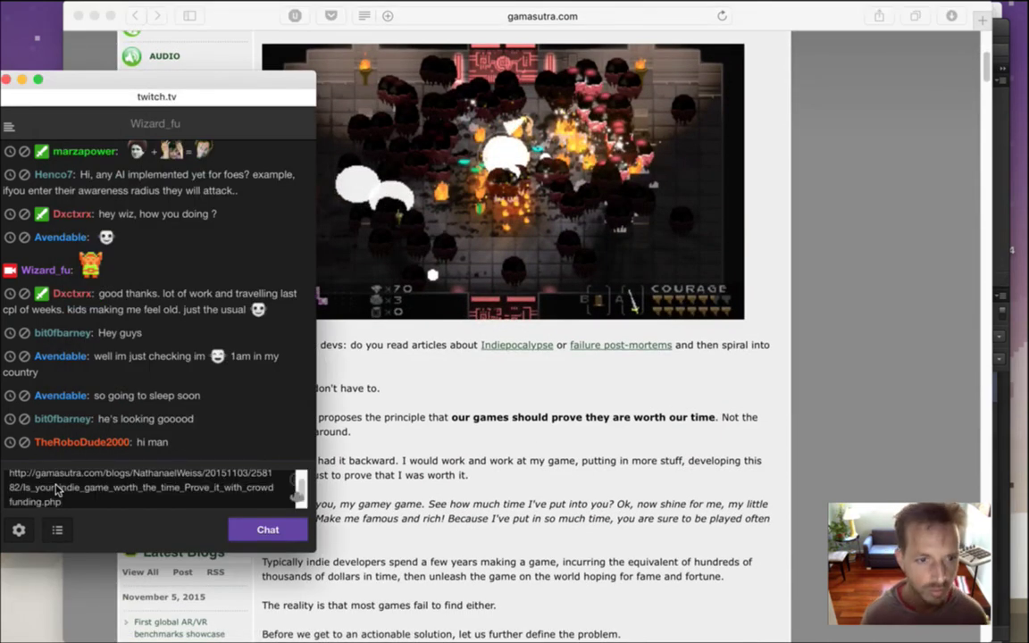
key(Return)
Show the beginning of the Gamasutra article again and close its browser window
click(678, 451)
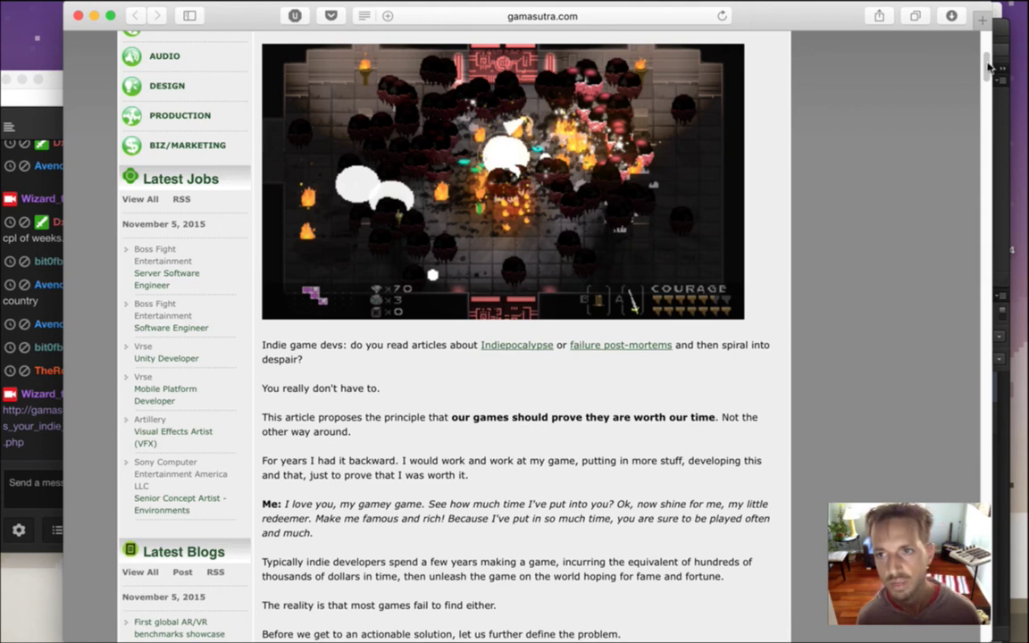
scroll(988, 67, up, 5)
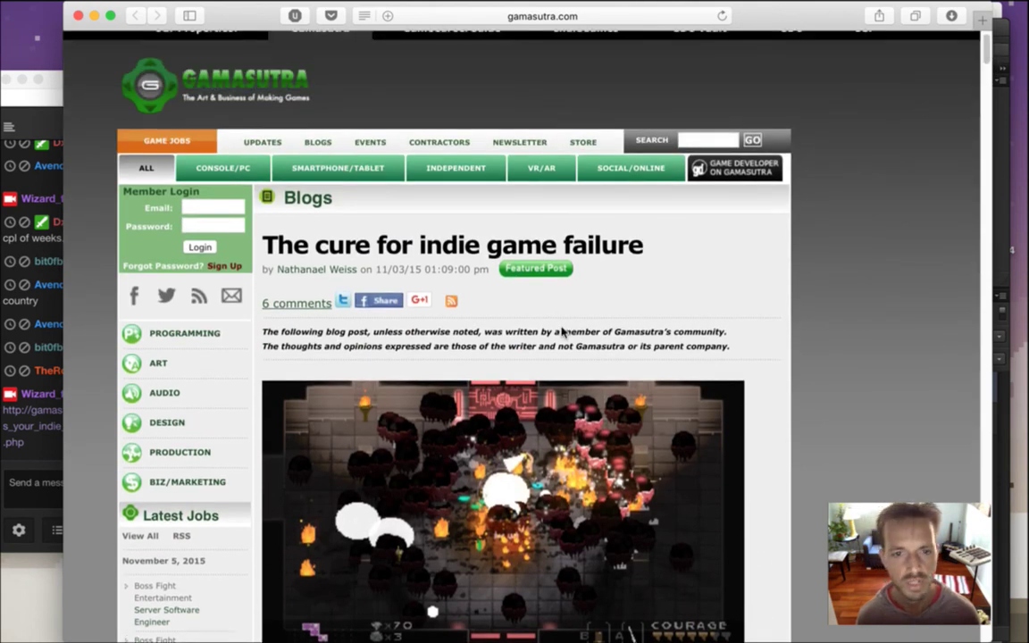
drag(257, 12, 285, 12)
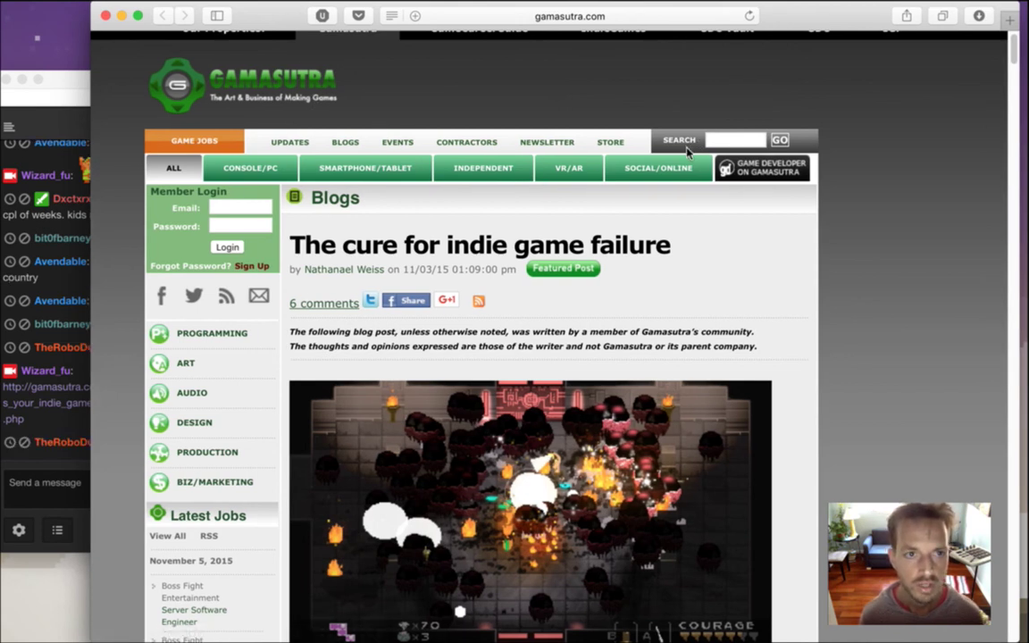
key(super+w)
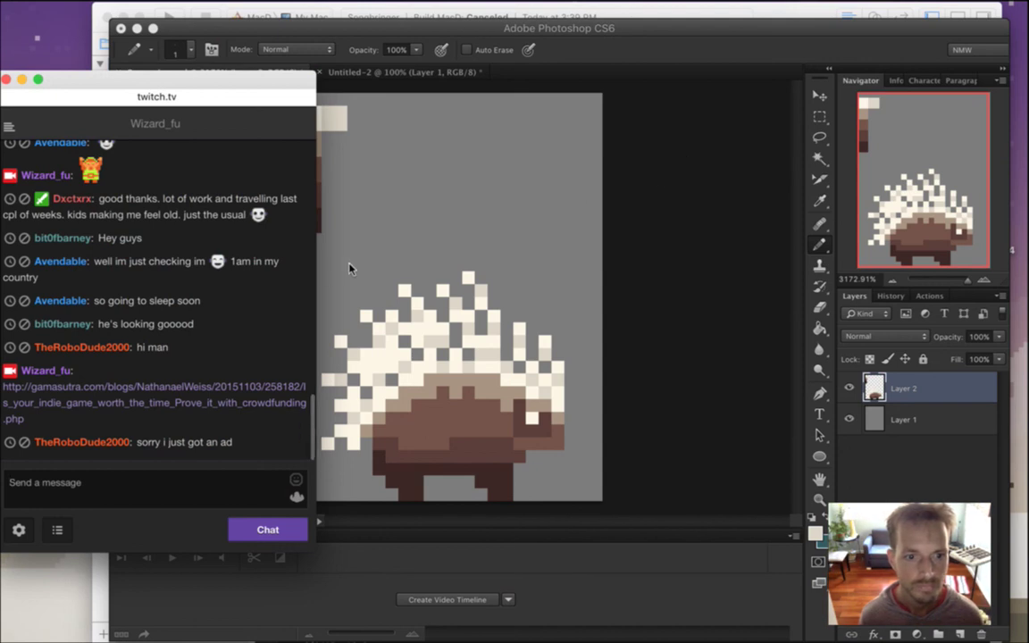
Read the newest message in the Twitch chat and switch back to Photoshop
drag(163, 442, 249, 453)
click(190, 439)
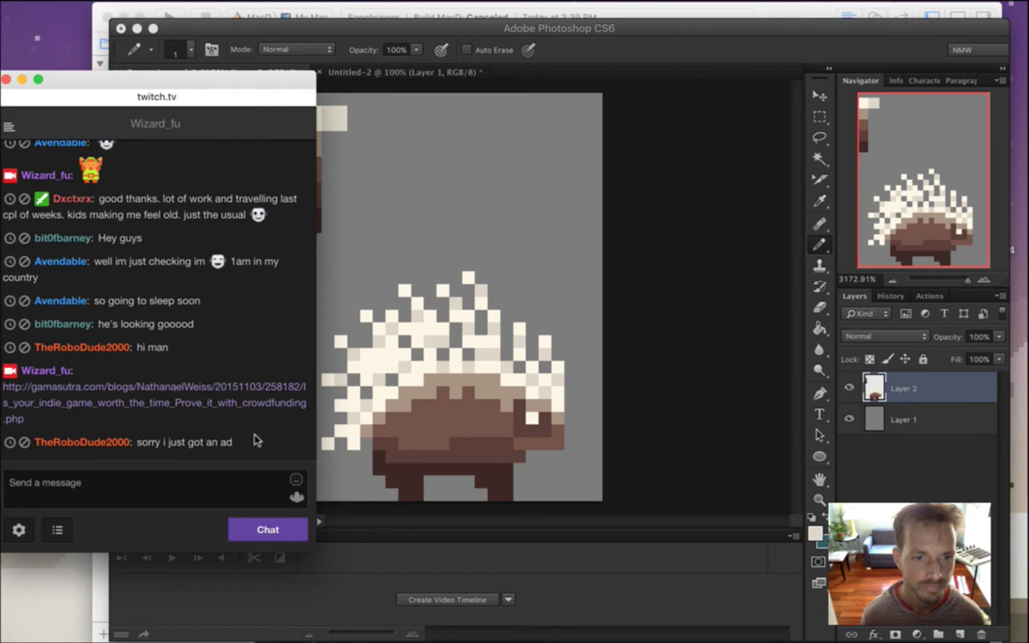
click(702, 79)
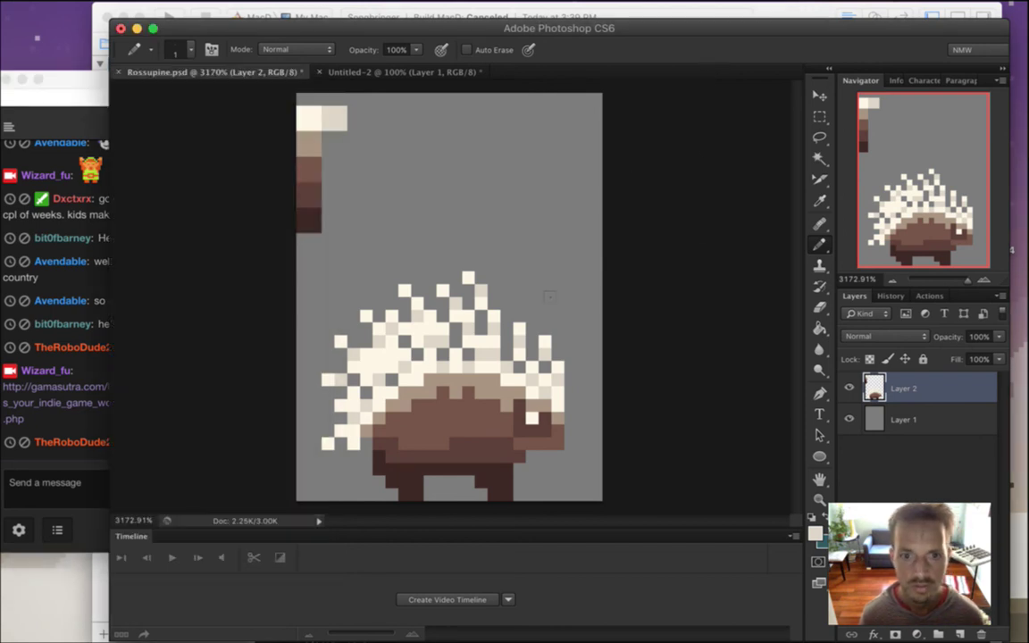
Extend the darker cream quill pixels over the top of the back and add a tan pixel on the rear flank
alt+click(408, 383)
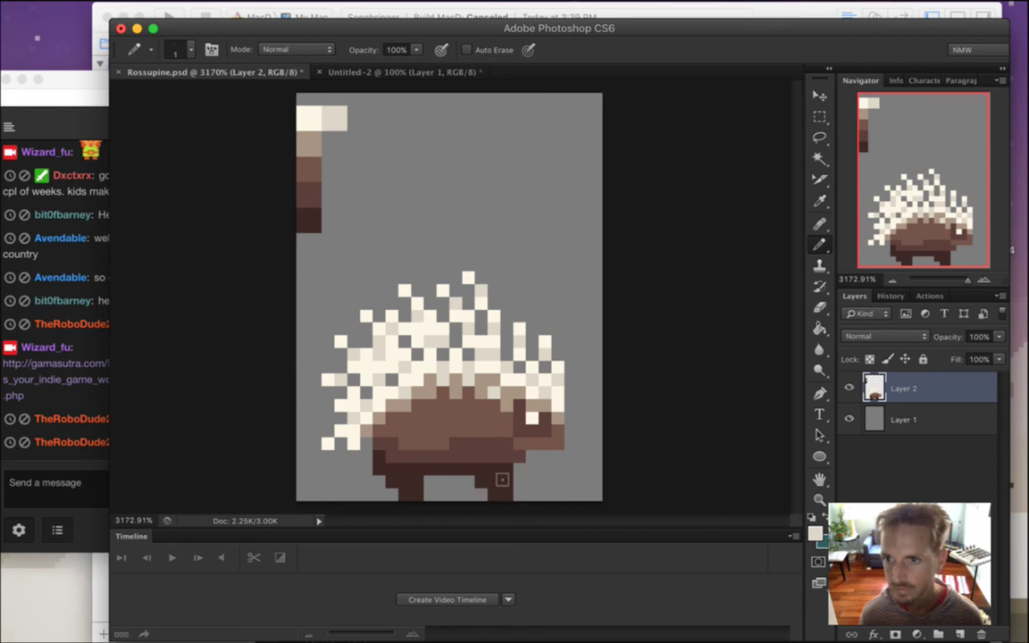
alt+click(388, 399)
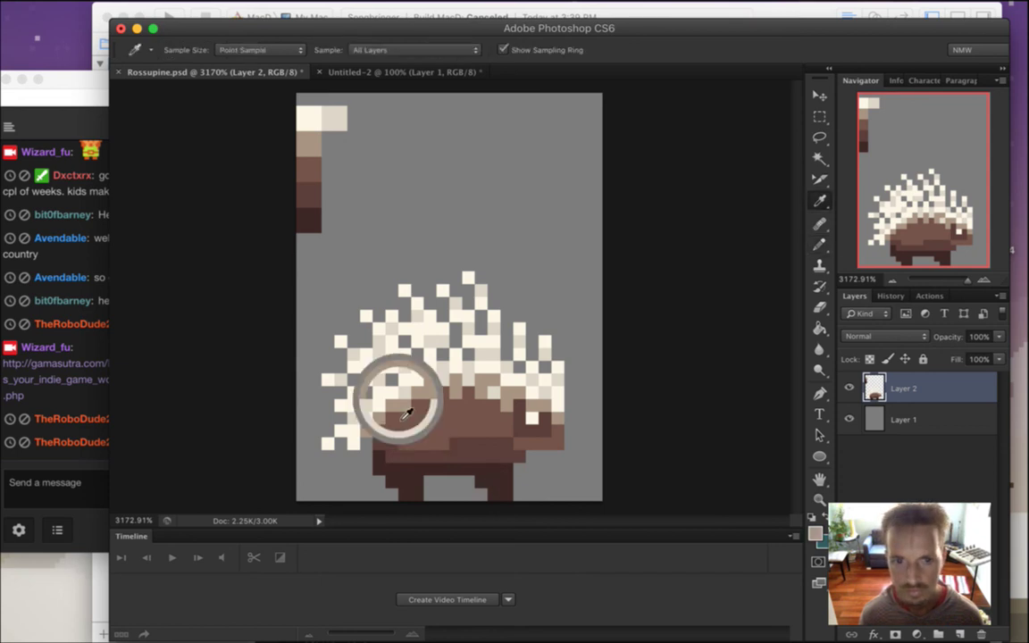
click(391, 431)
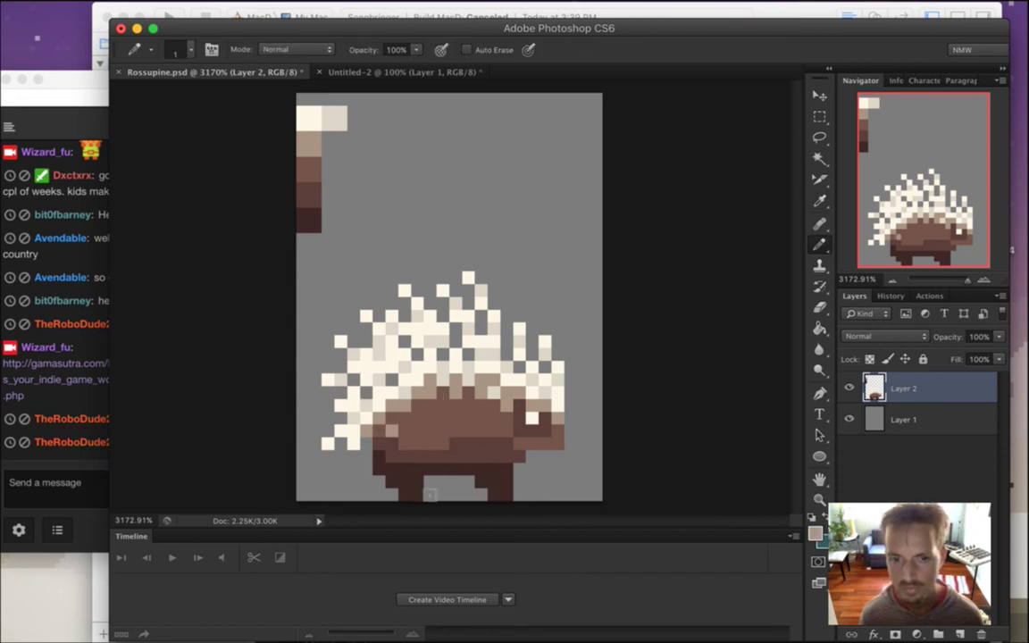
Scatter tan pixels along the porcupine's upper body and extend the rear edge with the sampled dark brown
click(417, 418)
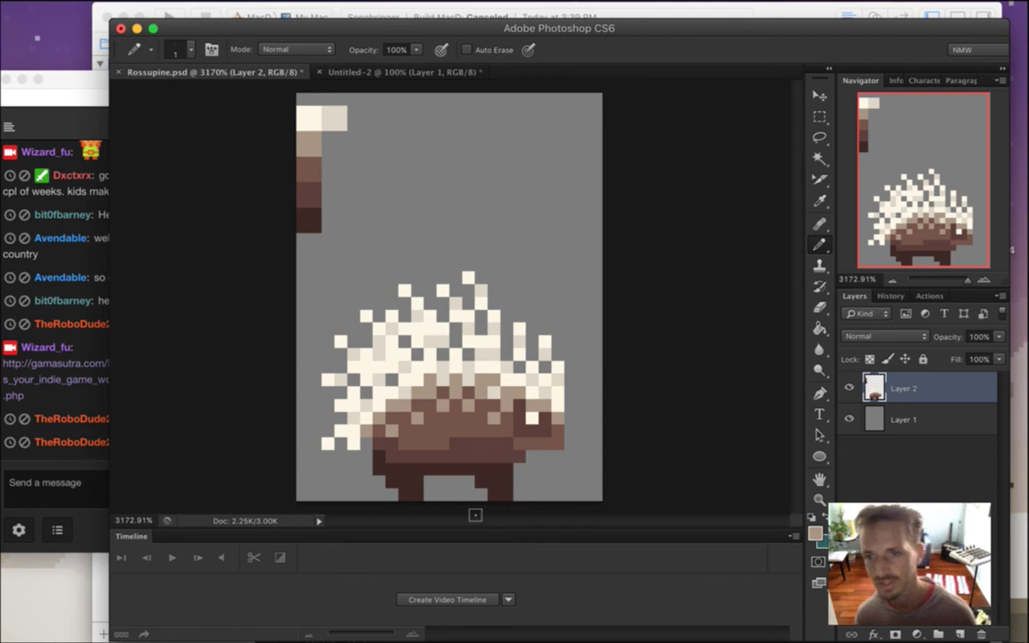
alt+click(390, 453)
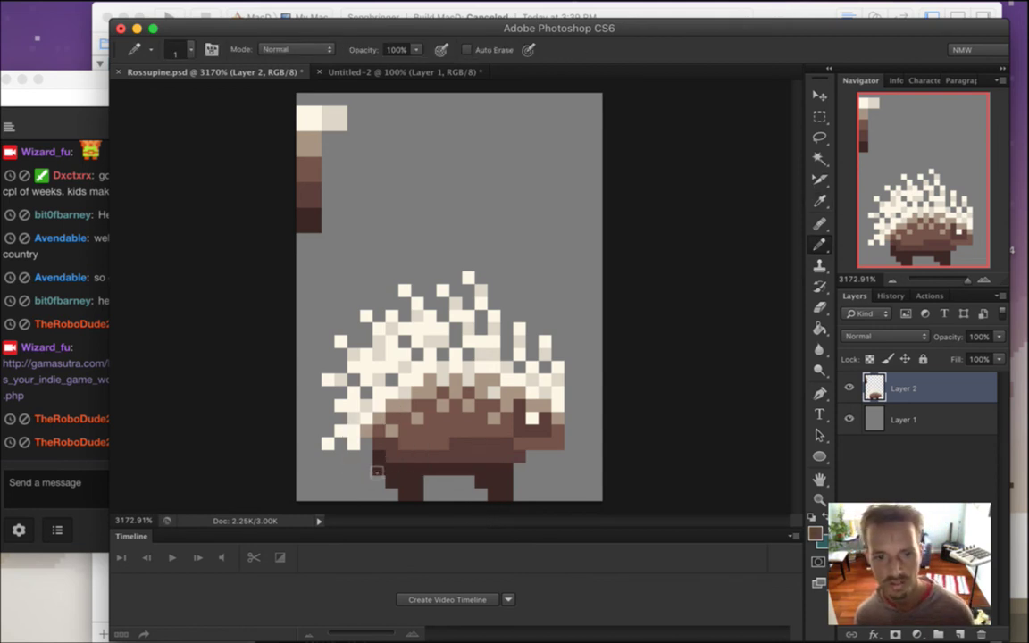
Read the newest message in the Twitch chat and return to Photoshop
click(72, 459)
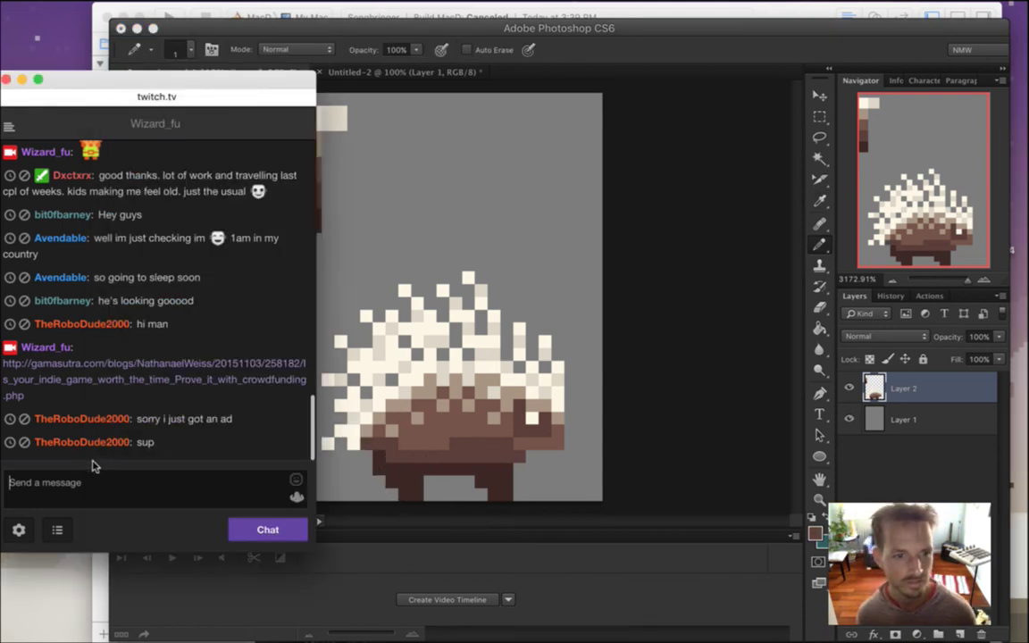
double_click(143, 442)
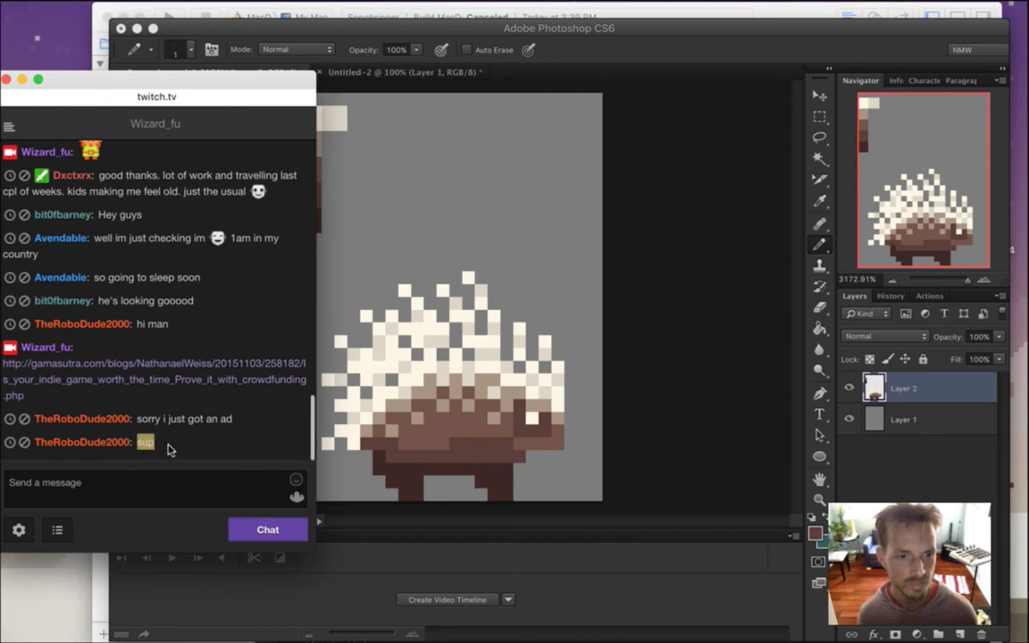
click(639, 52)
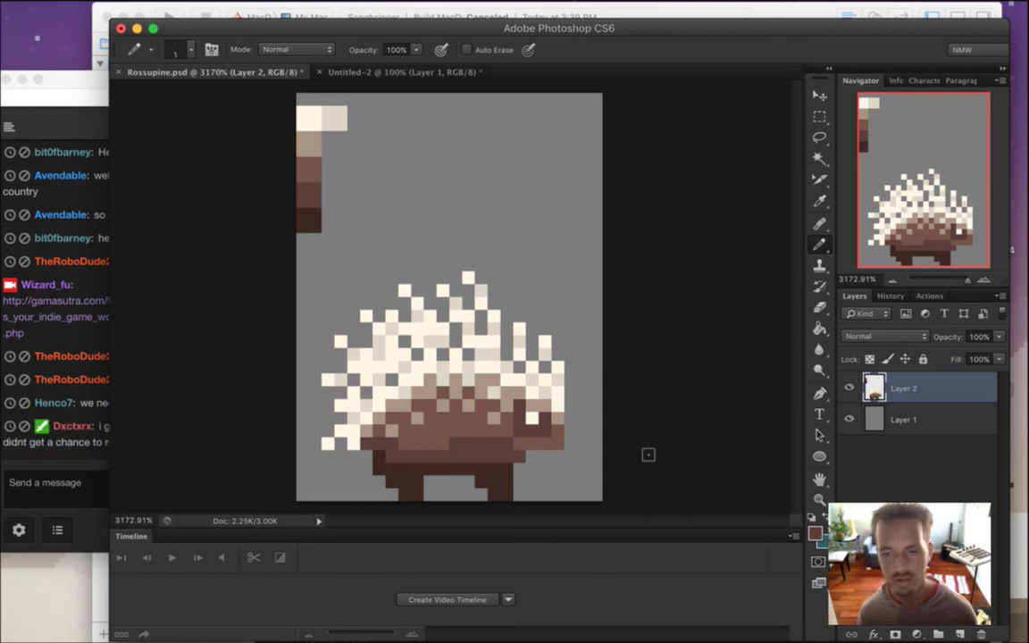
Cut the color palette swatches onto their own layer and hide that layer along with the gray background layer
key(m)
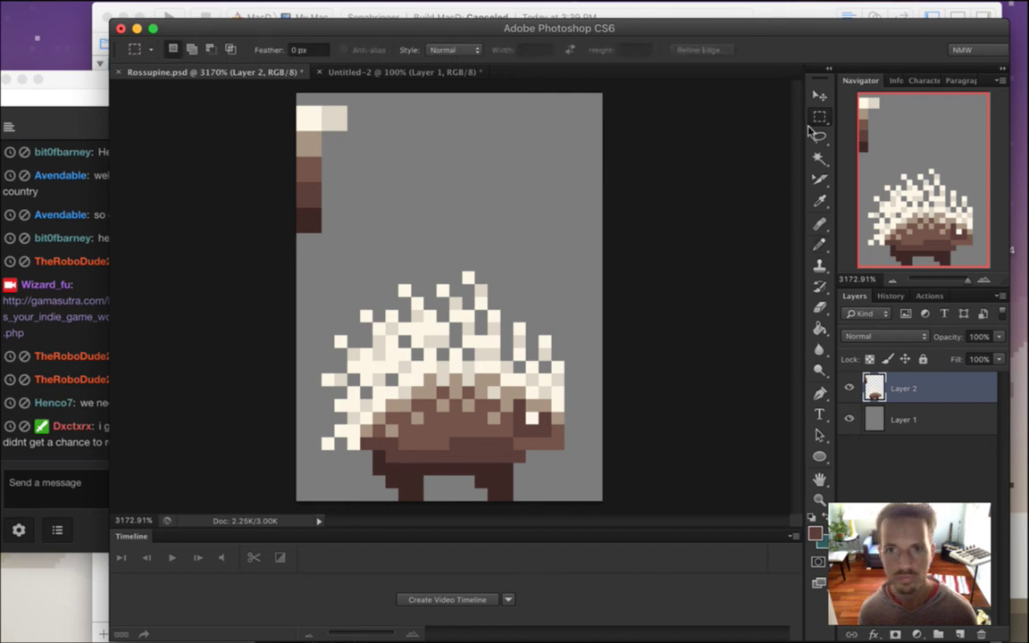
drag(411, 93, 250, 271)
right_click(332, 160)
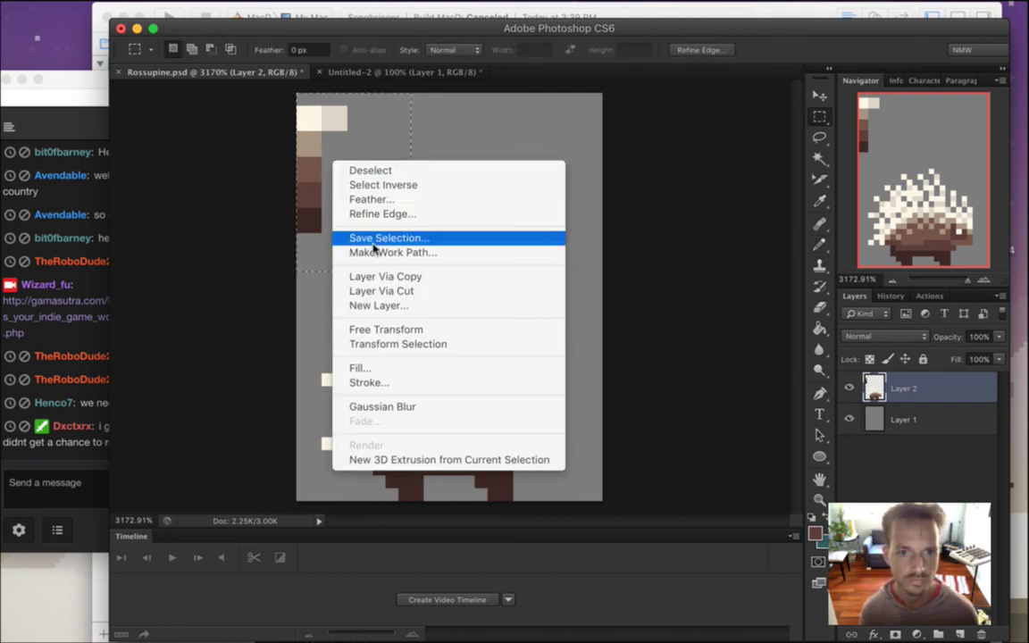
click(404, 291)
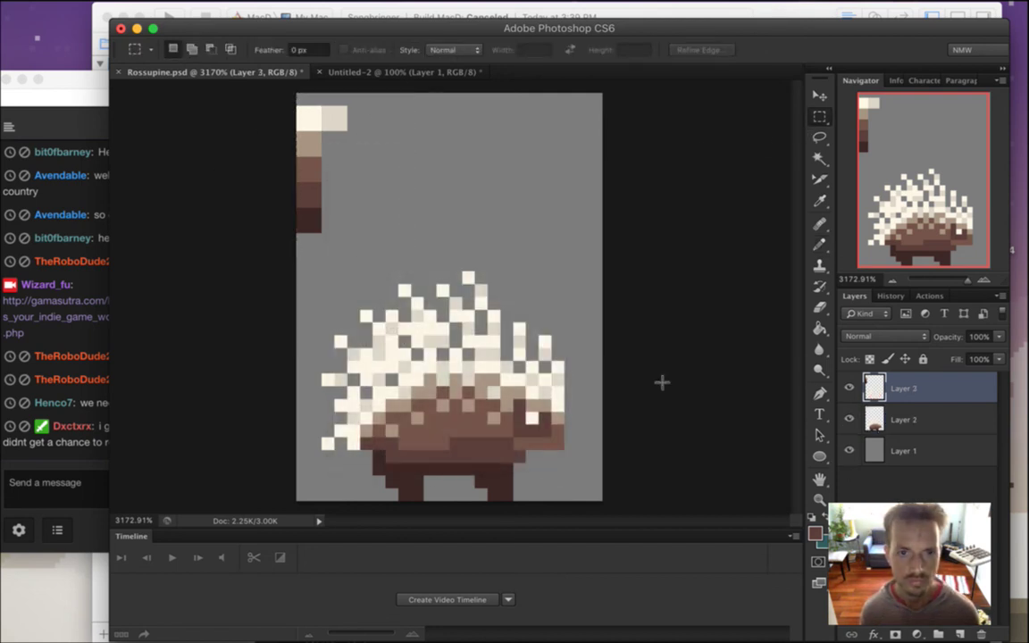
click(848, 387)
click(848, 450)
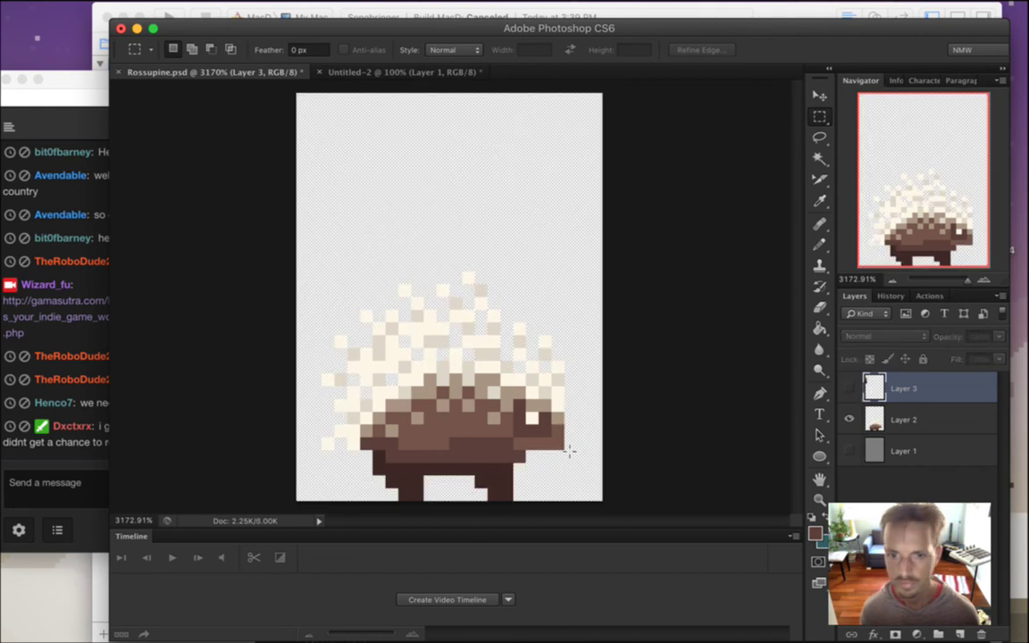
Save Rossupine.psd and open the Save for Web export
key(super+s)
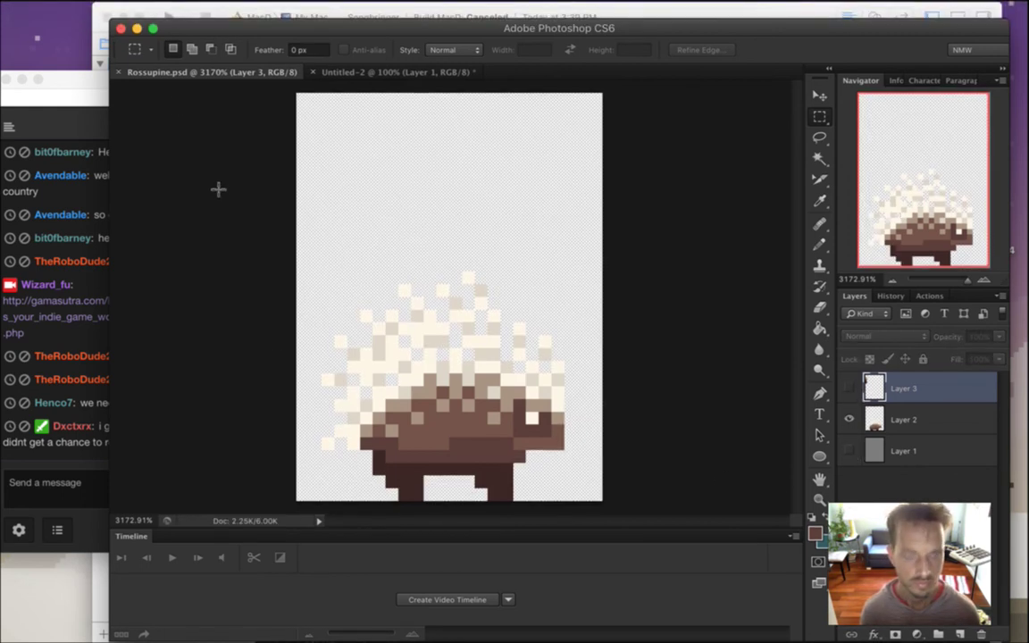
key(super+alt+shift+s)
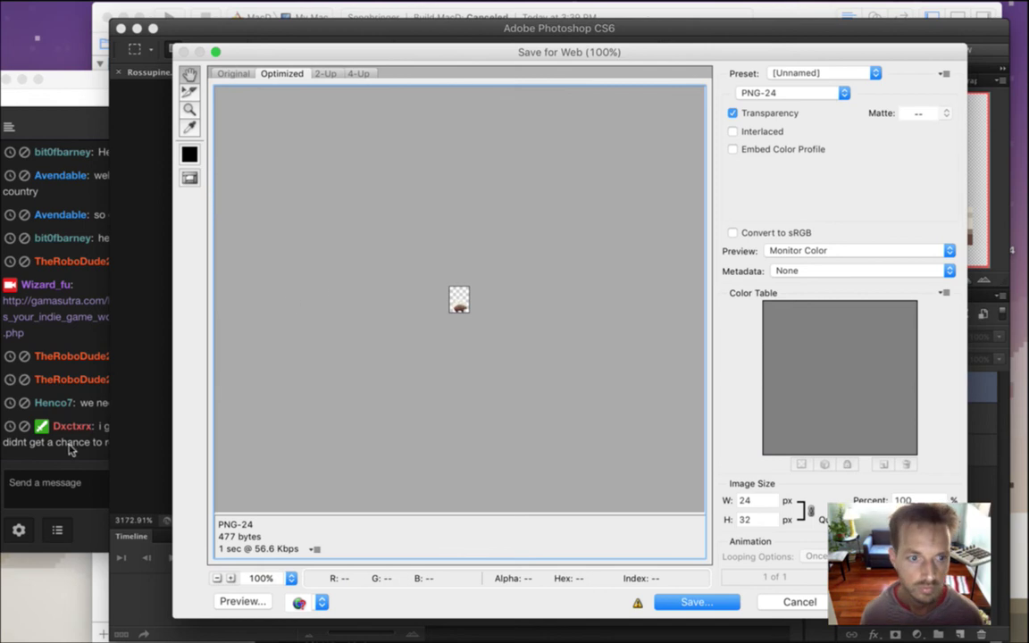
Read the latest viewer messages in the Twitch chat and return to the Save for Web dialog
click(98, 380)
click(123, 491)
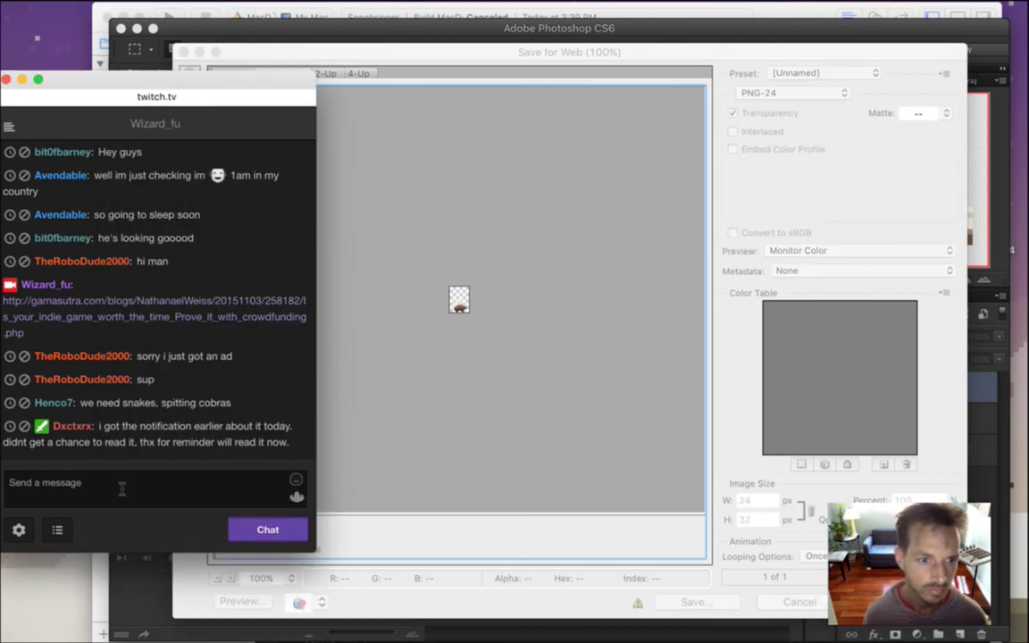
drag(122, 426, 159, 442)
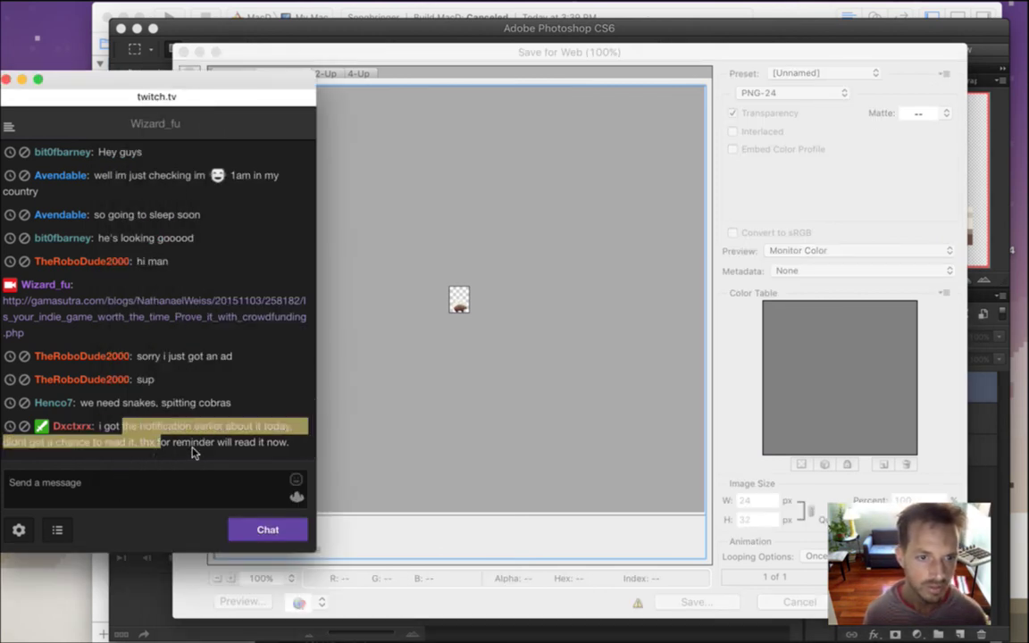
click(192, 454)
drag(106, 412, 217, 412)
click(226, 416)
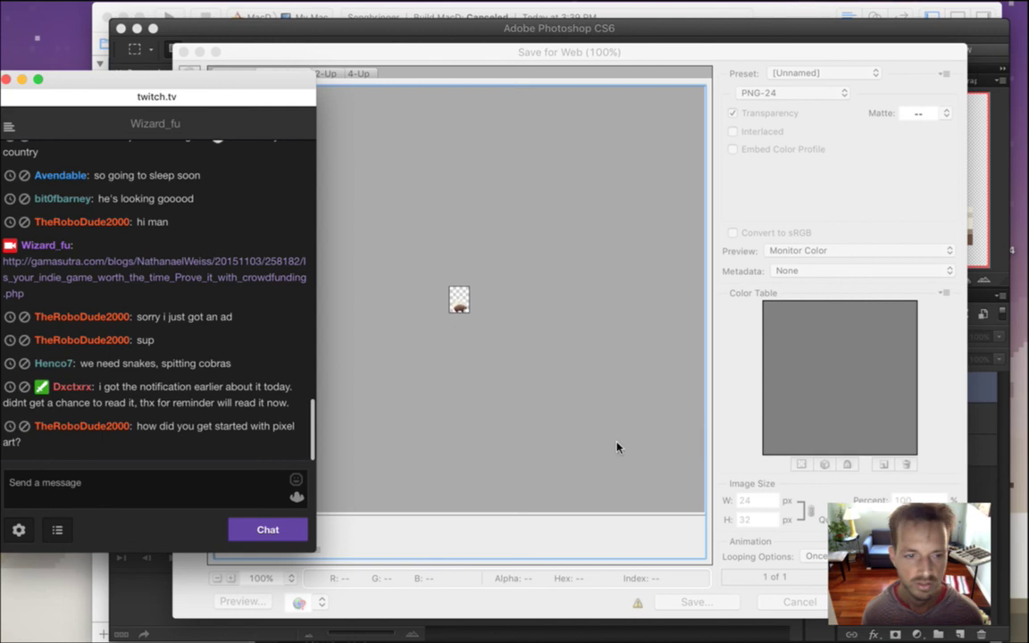
drag(175, 426, 303, 427)
click(248, 447)
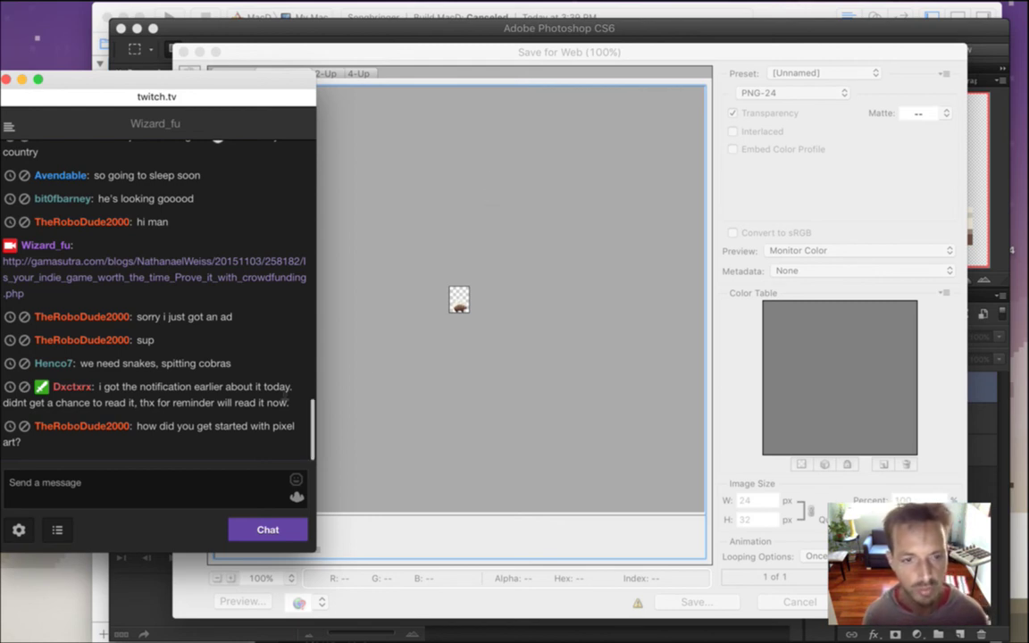
click(659, 189)
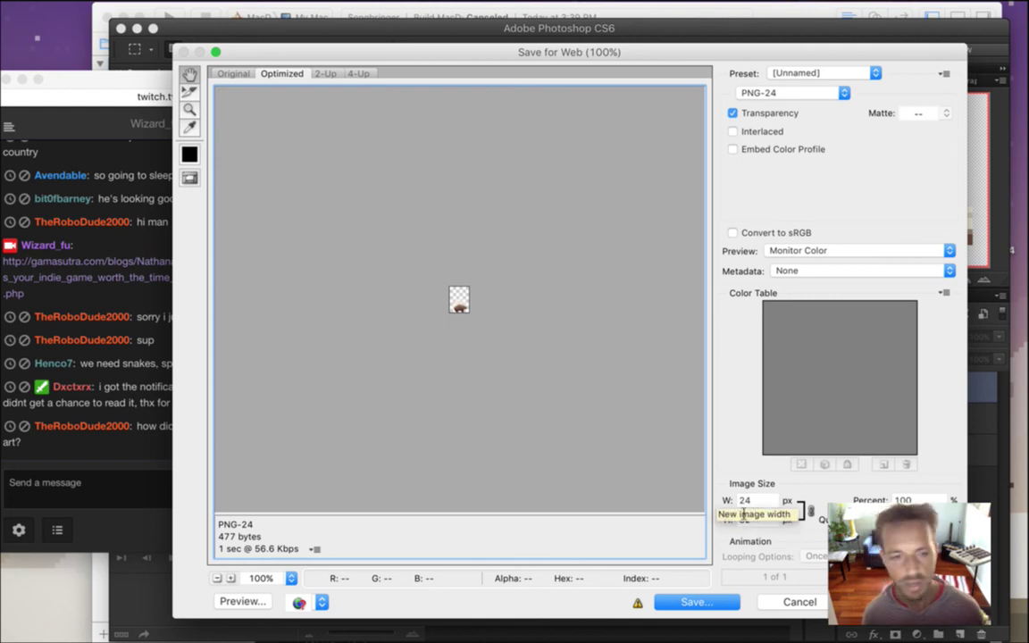
click(107, 416)
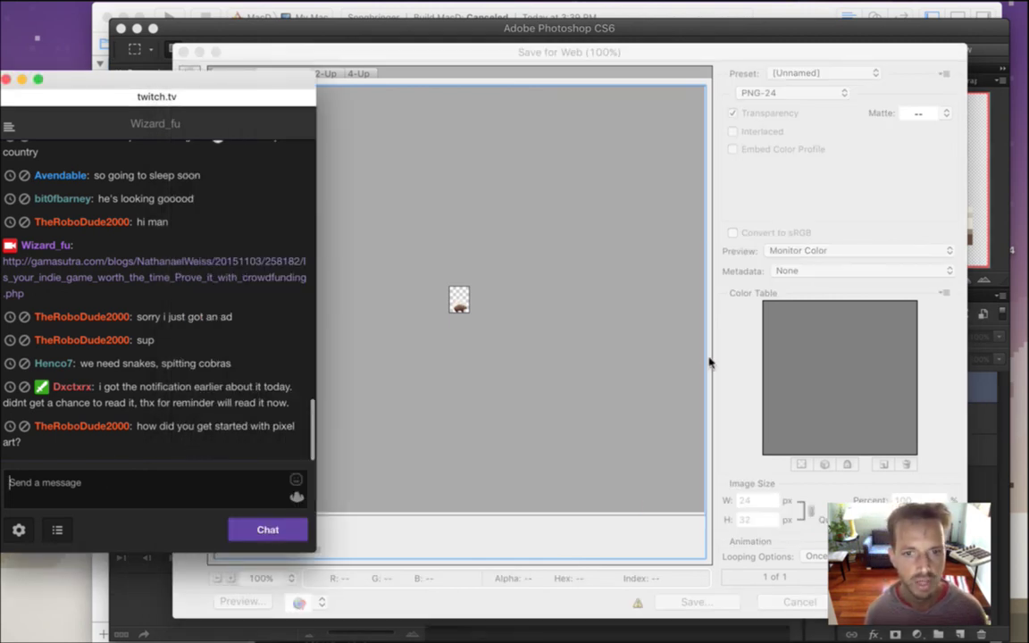
click(662, 206)
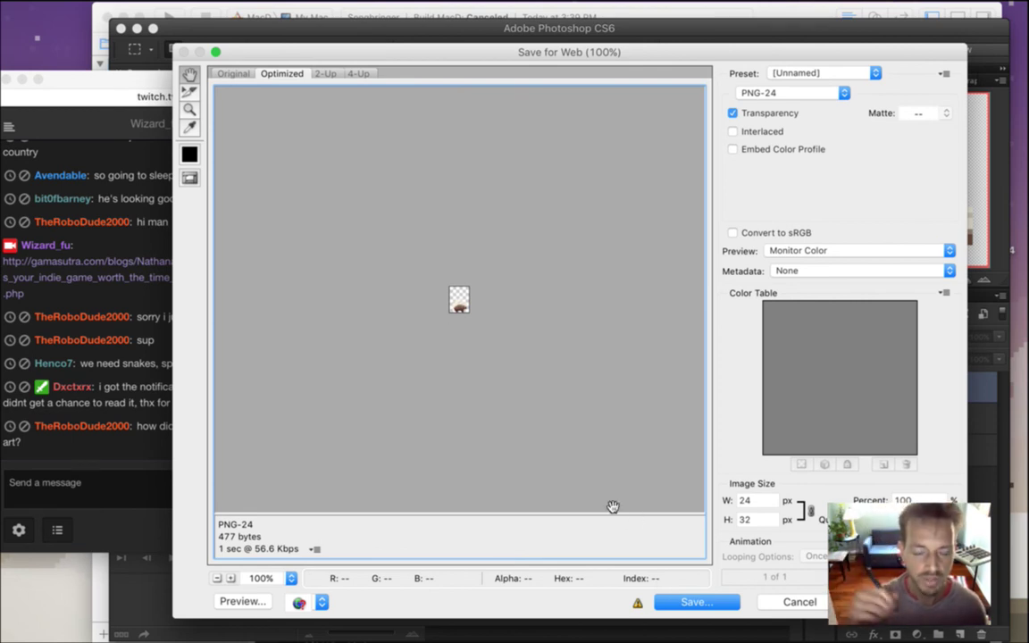
Export the sprite as a PNG-24 image named RossupineE0.png in the Foes folder
click(717, 605)
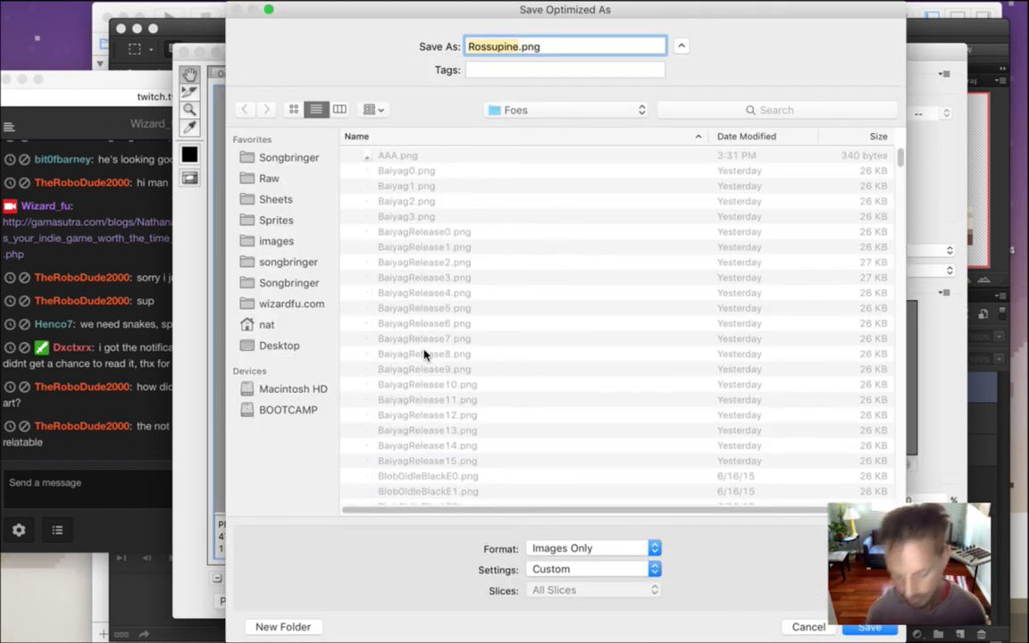
key(Right)
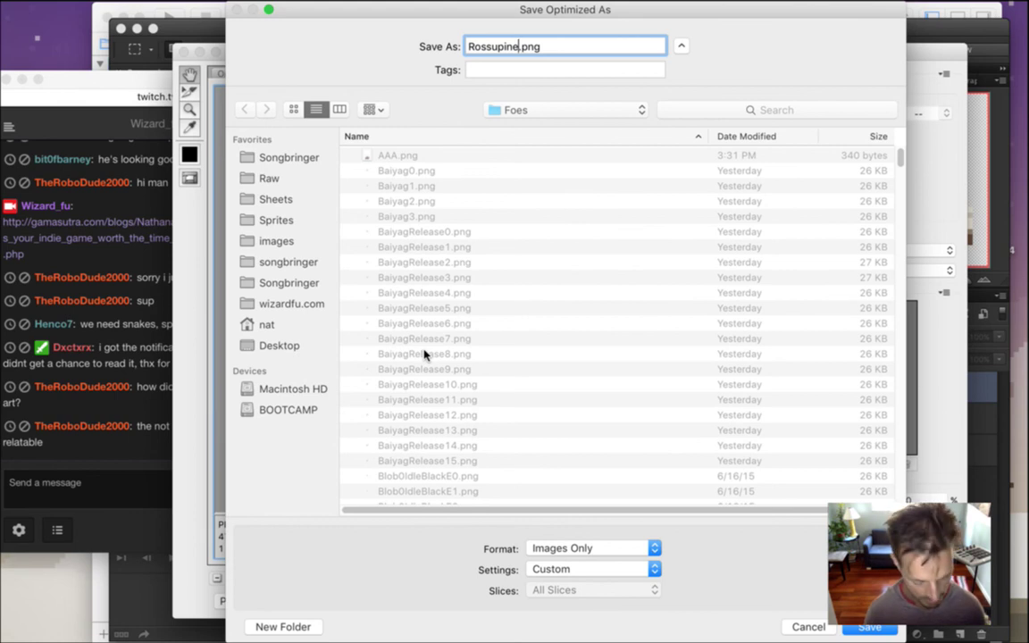
text(E0)
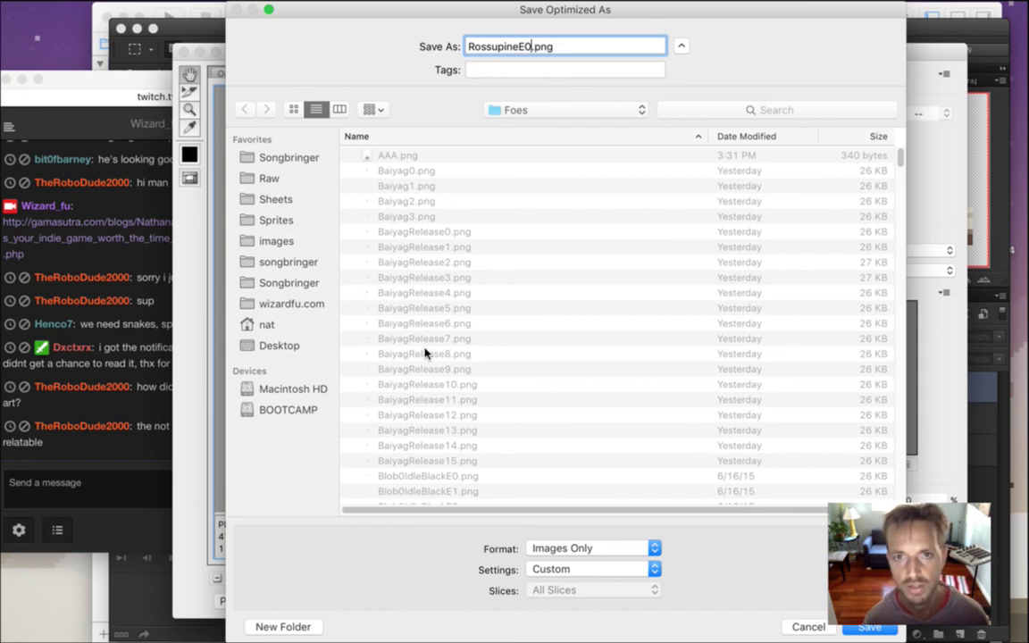
key(Return)
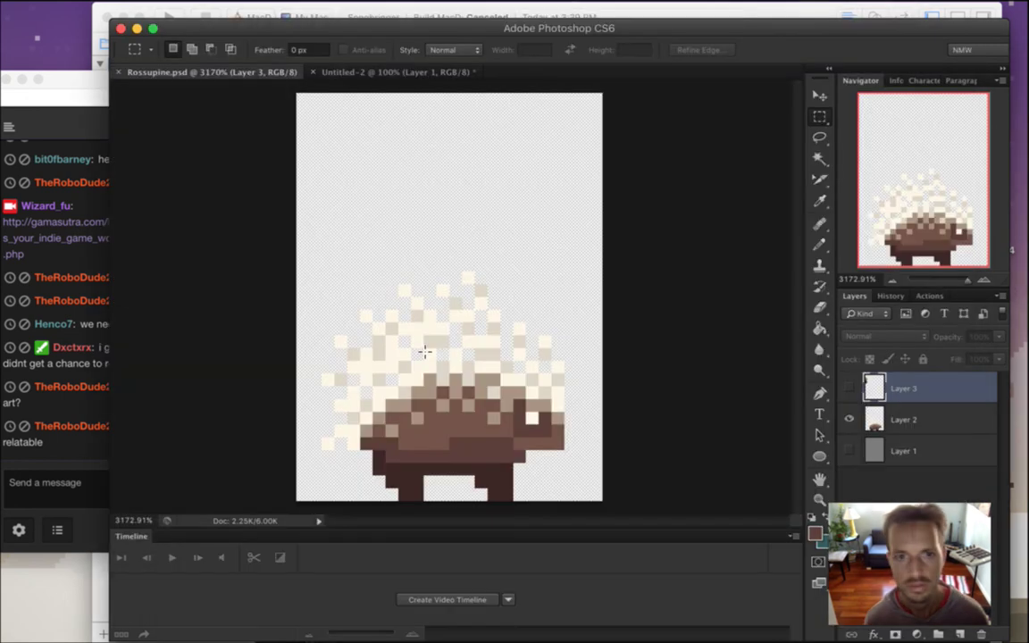
Check the Twitch chat for the newest viewer message
click(31, 454)
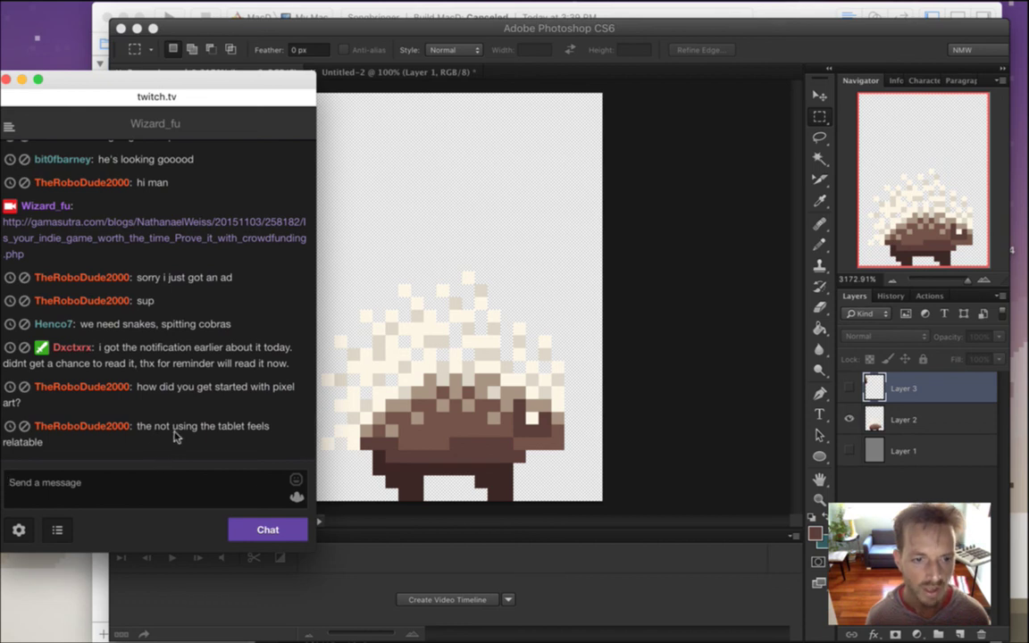
drag(179, 427, 216, 462)
click(161, 436)
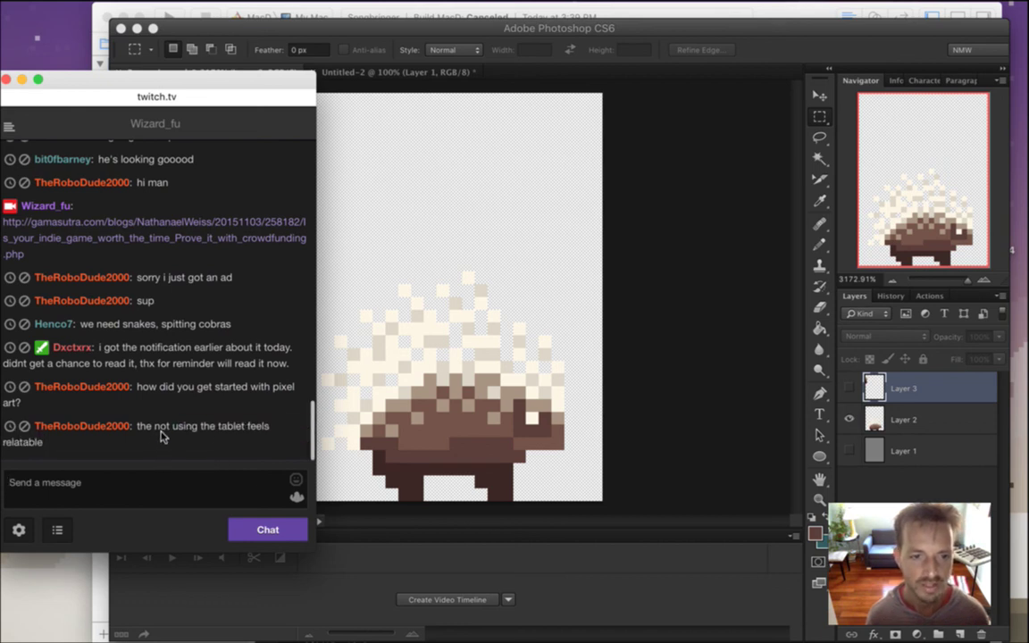
Switch to the Songbringer project in Xcode and open Foes.txt from the Assets group
key(super+Tab)
key(super+Tab)
key(super+Tab)
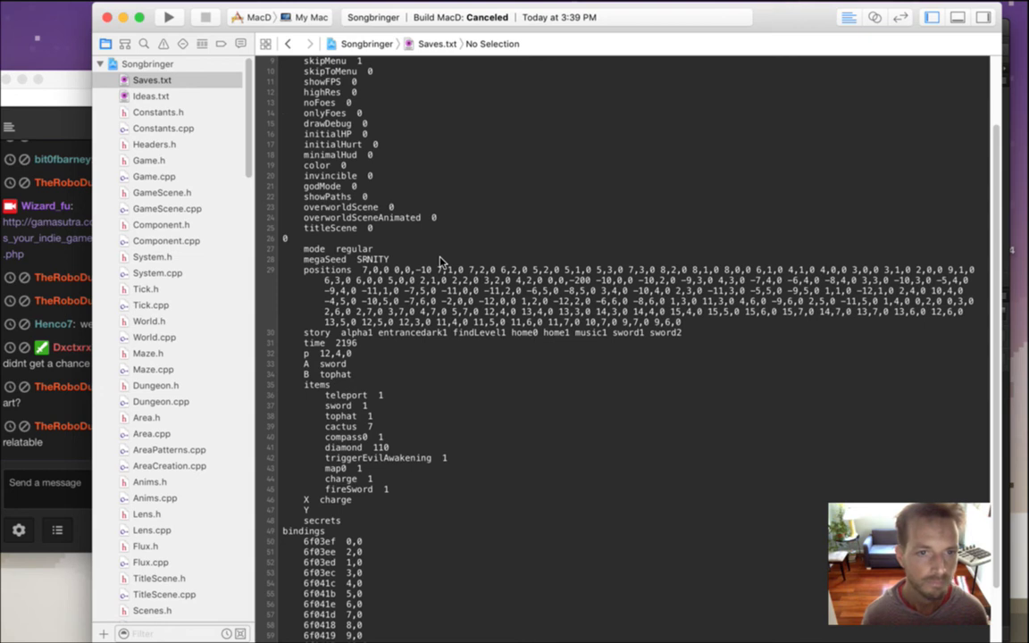
drag(251, 125, 250, 300)
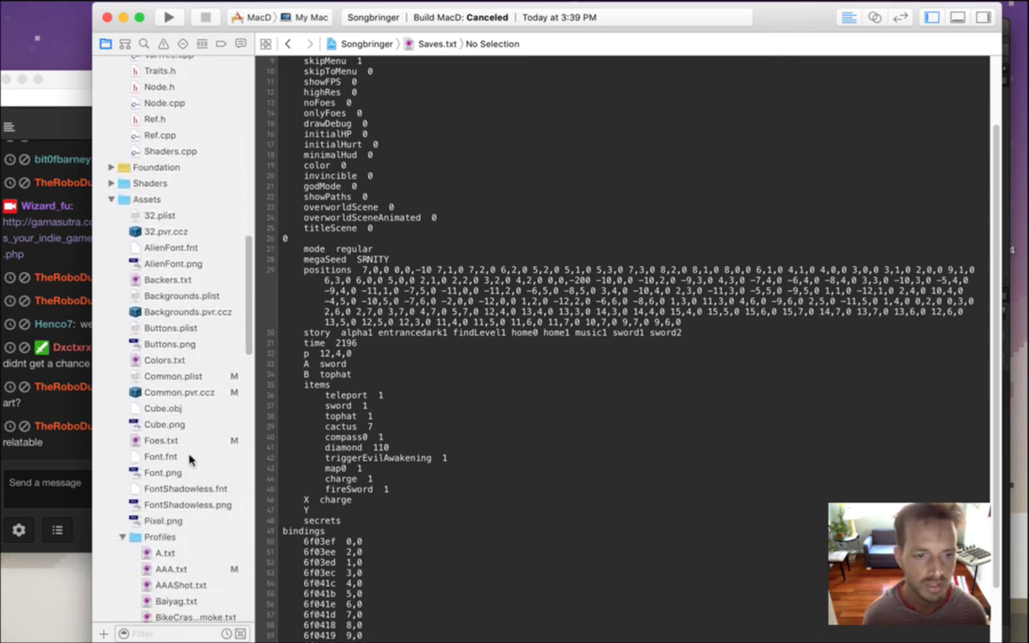
click(166, 441)
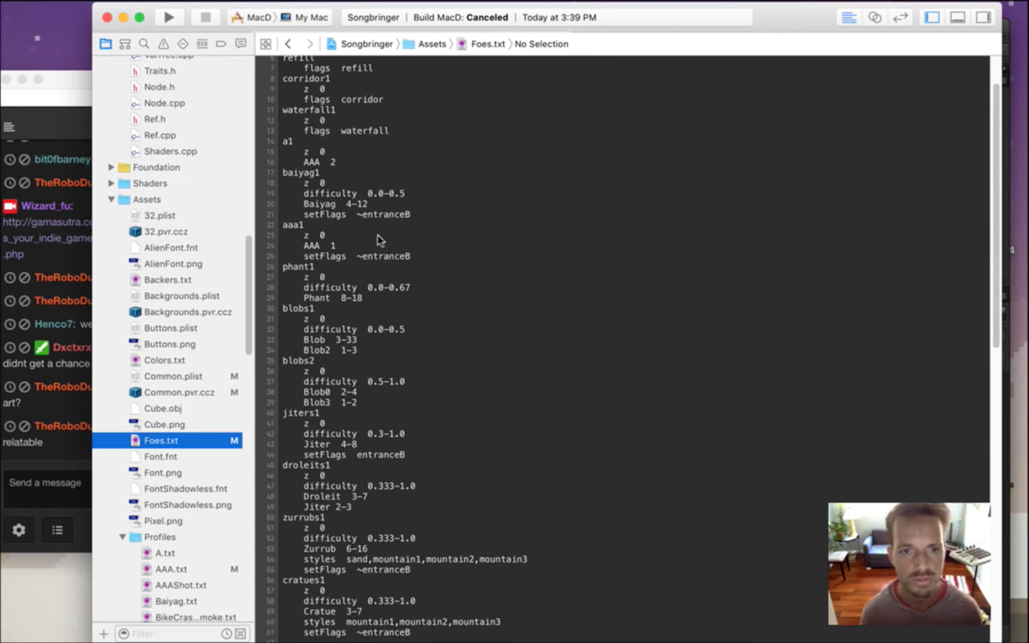
Open AAA.txt from the Profiles group and reveal the file in Finder
scroll(246, 346, down, 10)
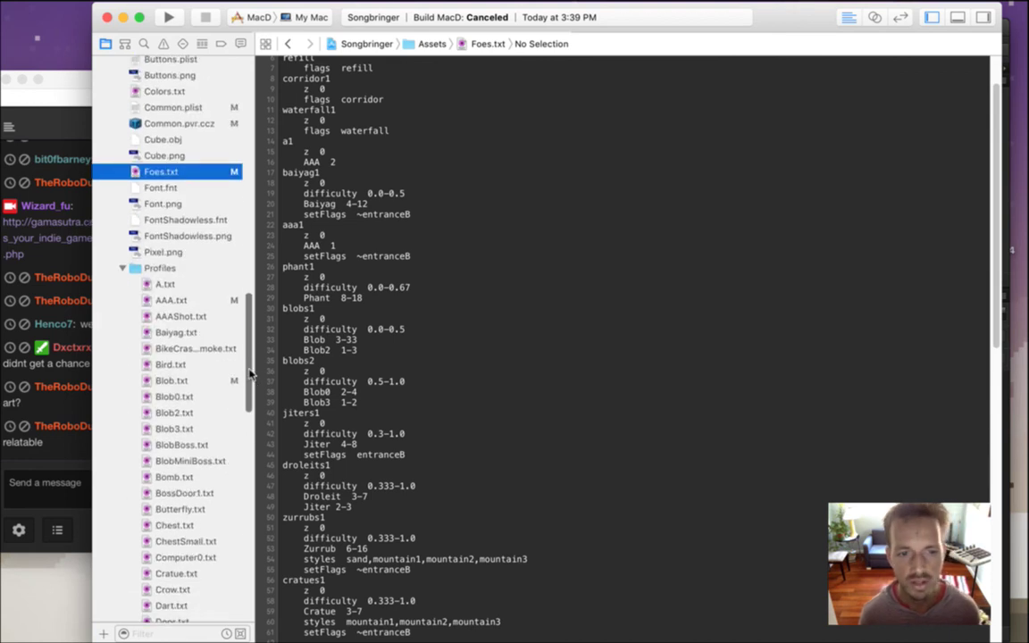
drag(250, 364, 268, 397)
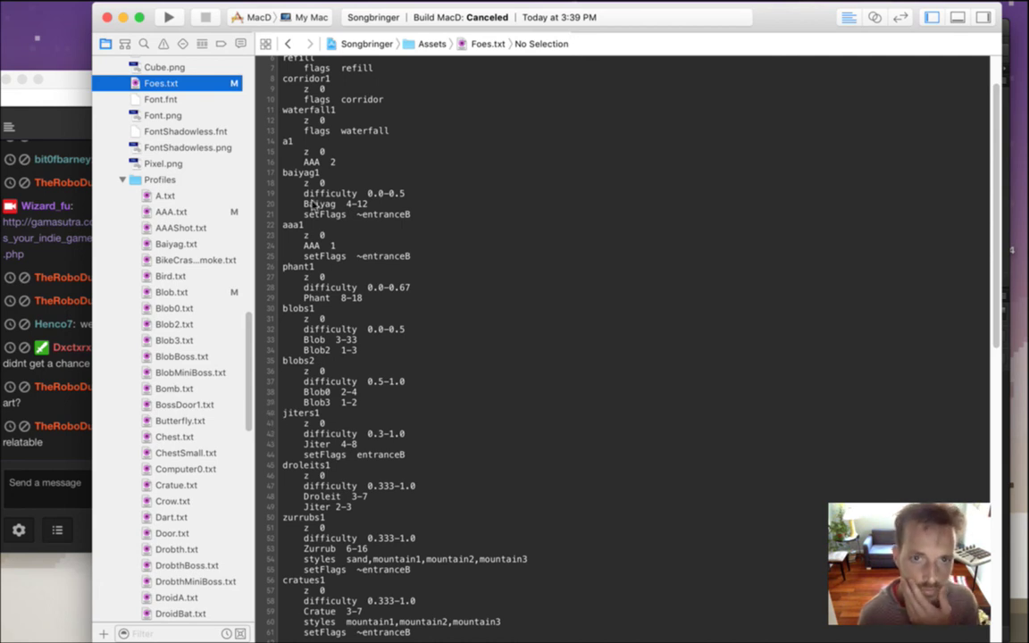
click(198, 214)
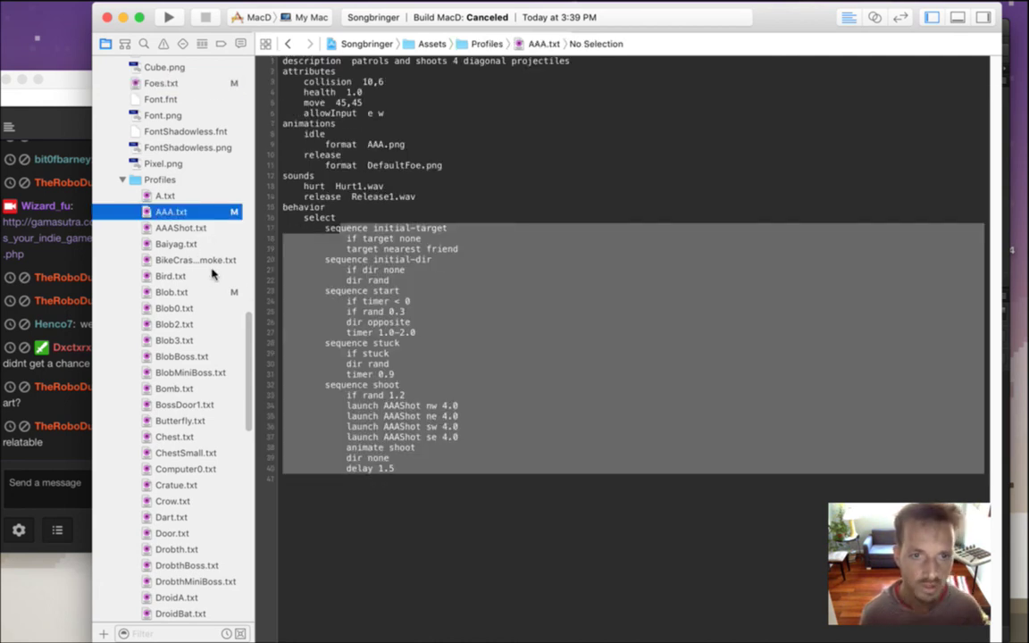
right_click(201, 217)
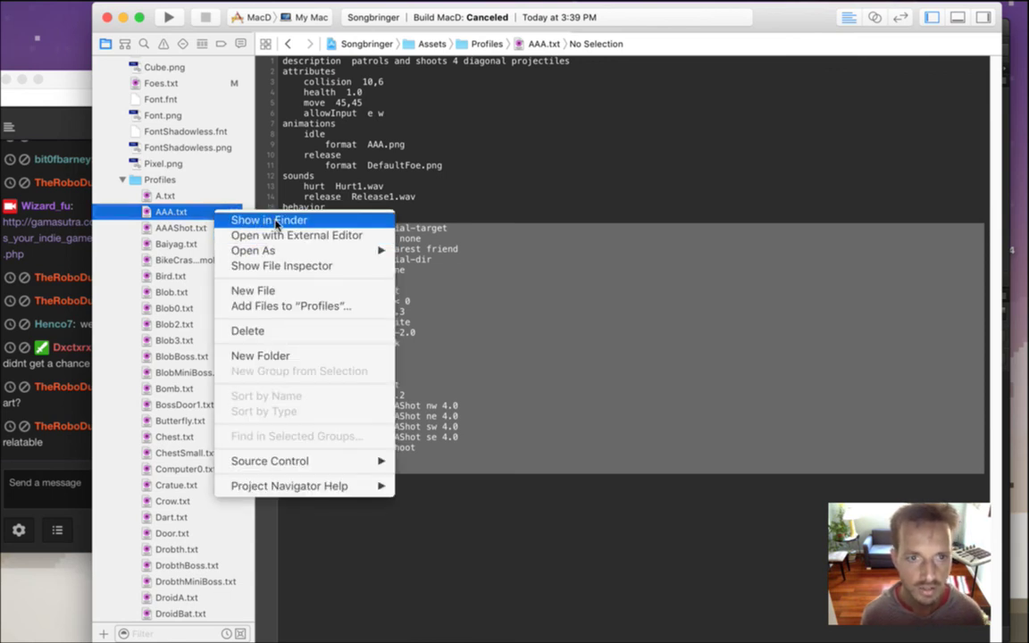
click(240, 221)
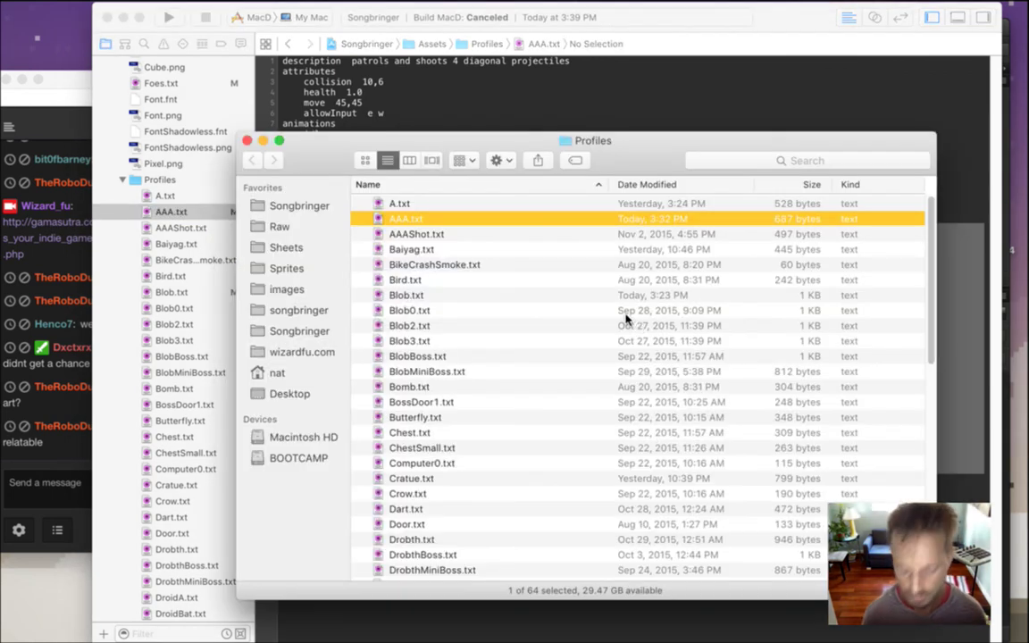
Rename the AAA.txt profile file as Rossupine.txt
key(Return)
text(Ross)
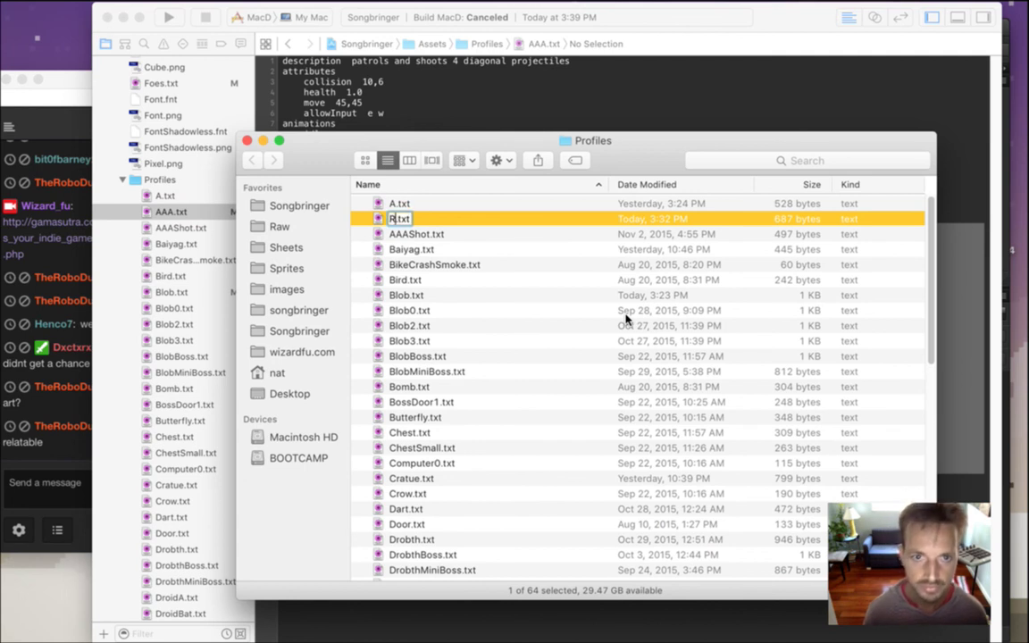
text(upine)
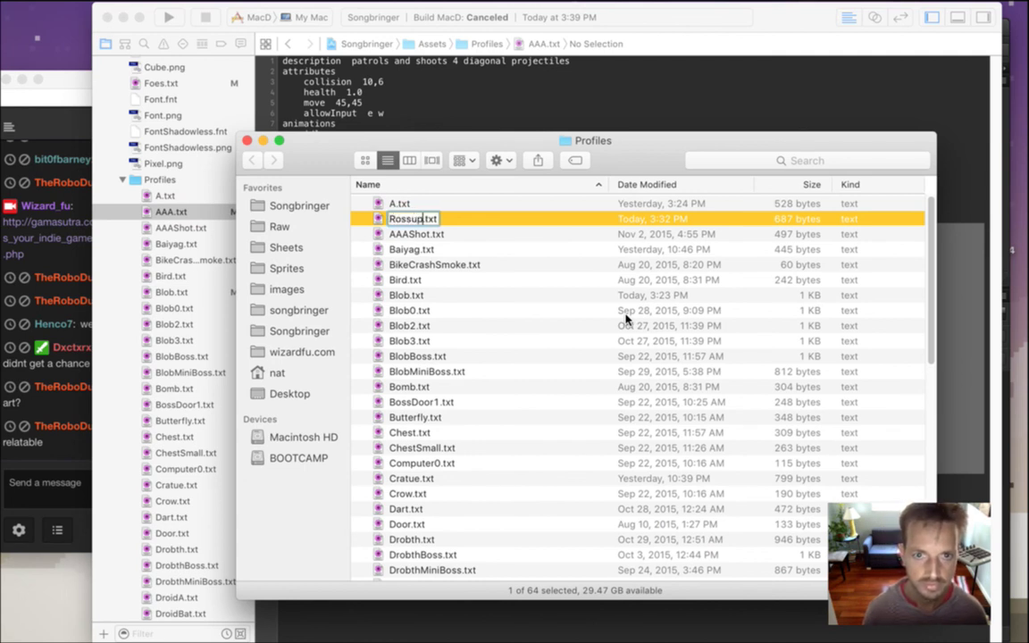
key(Return)
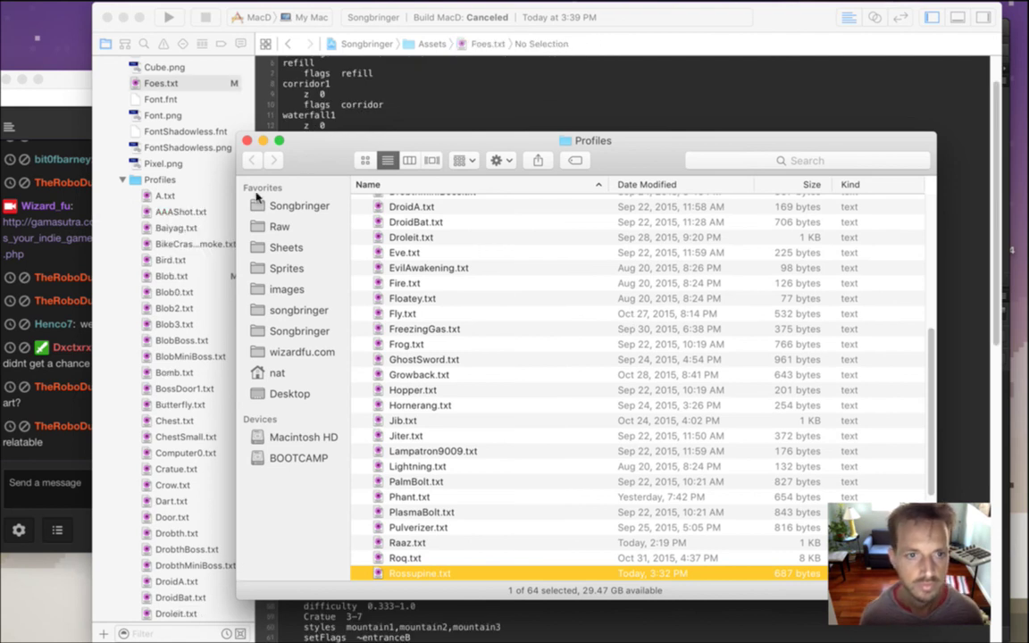
Replace the AAA foe name with Rossupine in the a1 entry of Foes.txt in Xcode
click(310, 111)
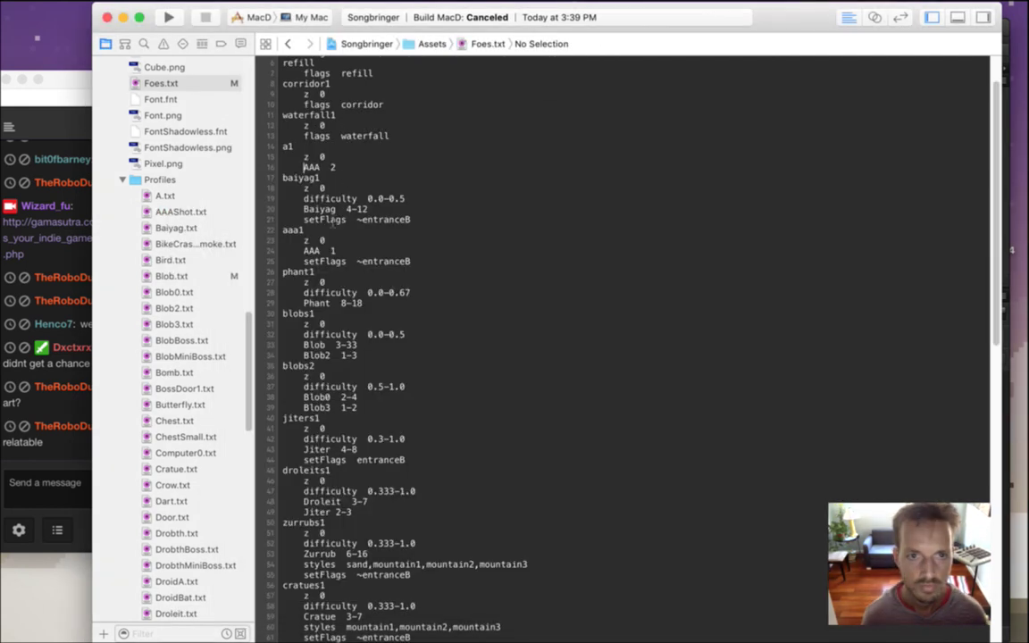
key(Delete)
key(Delete)
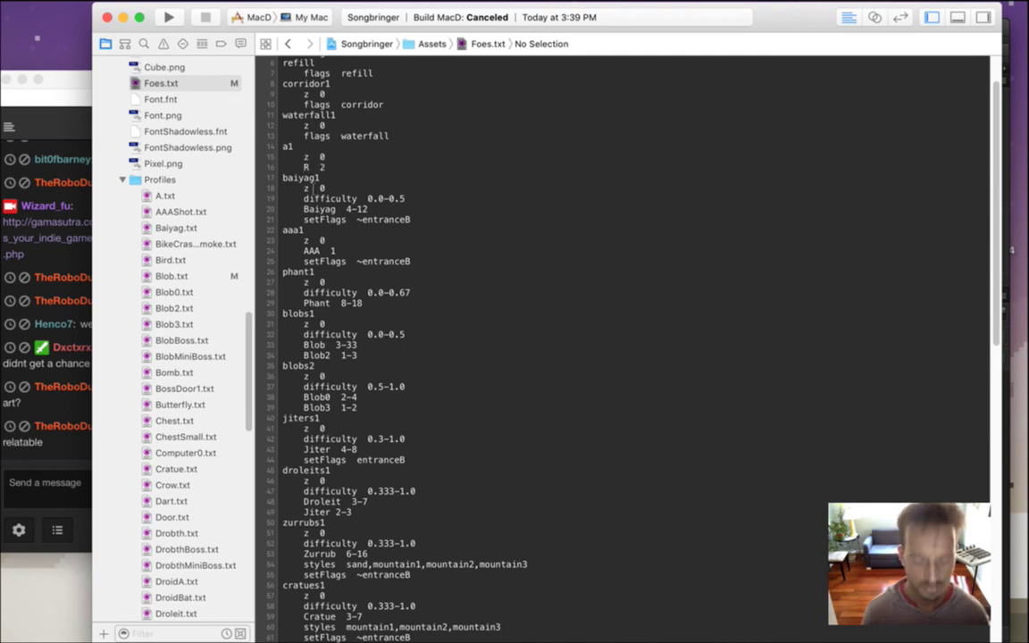
text(Rossupine)
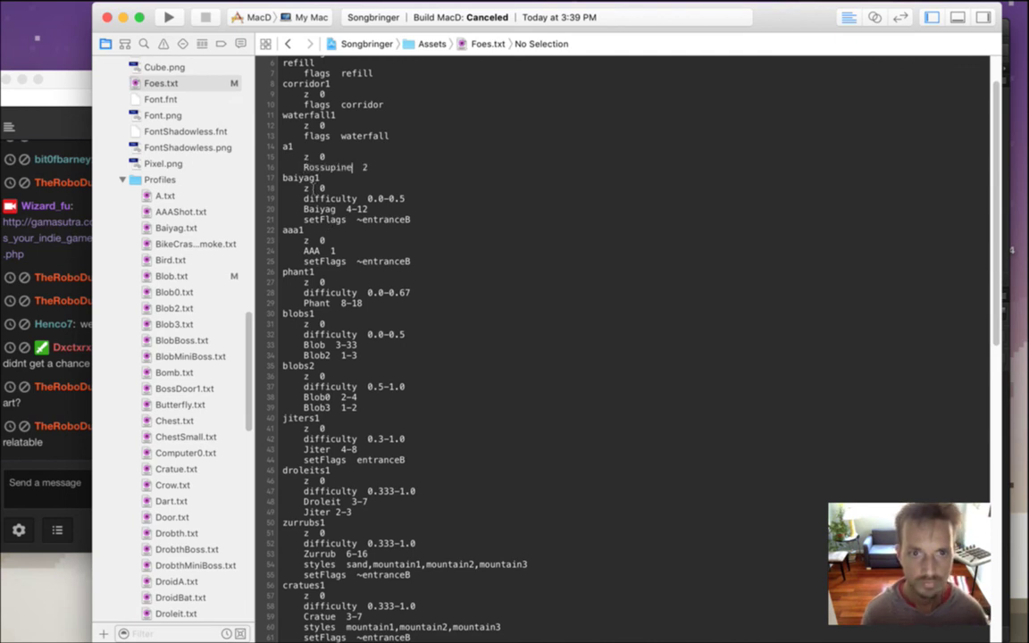
key(shift+Right)
key(shift+Right)
key(shift+Right)
key(shift+Right)
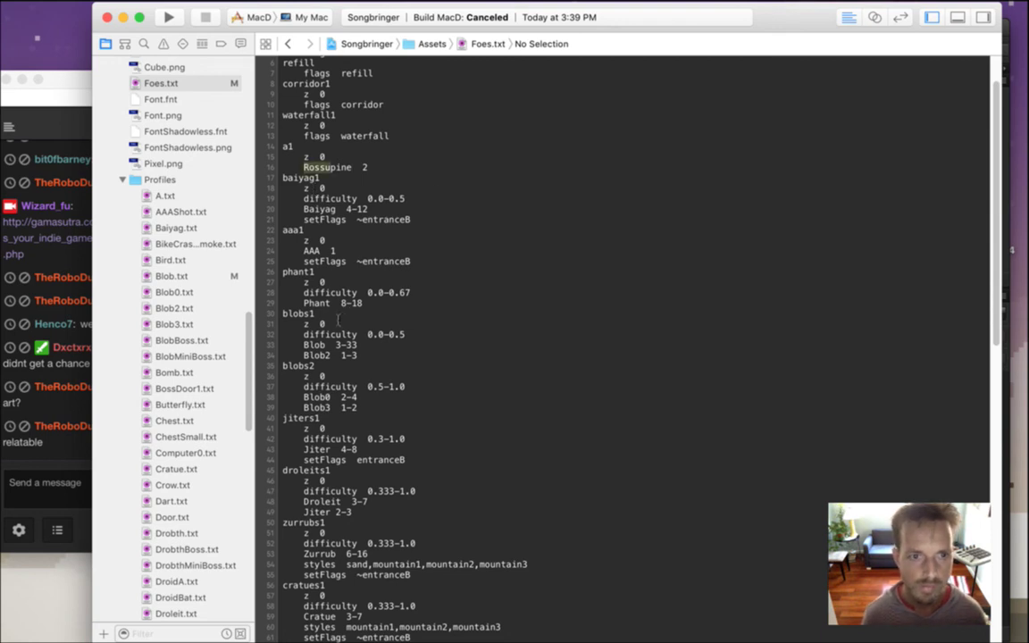
Open the Rossupine.txt profile and set its idle animation format to RossupineE0.png
scroll(190, 275, down, 20)
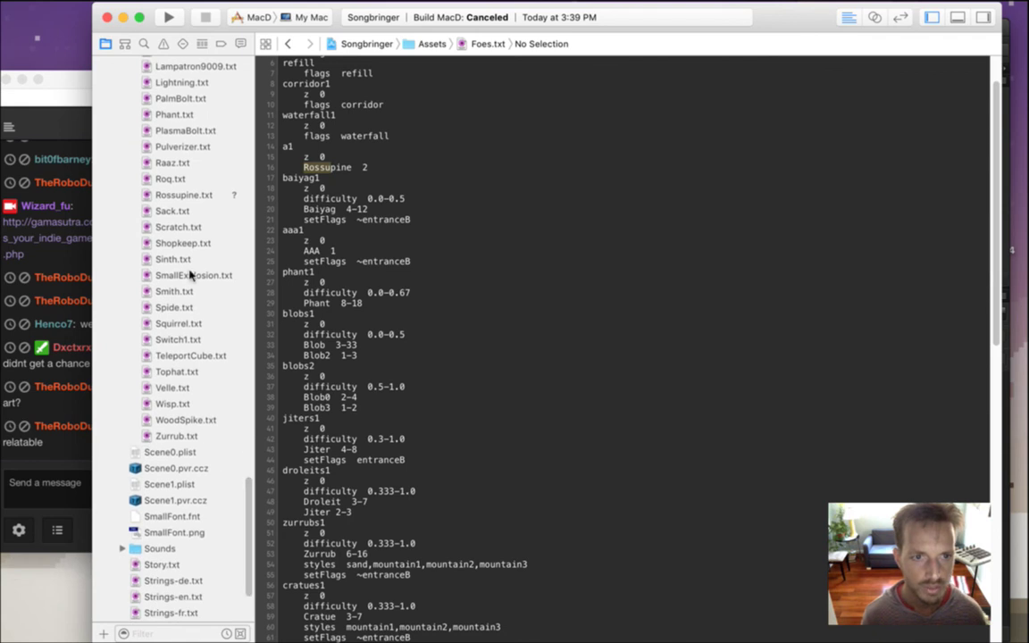
click(199, 196)
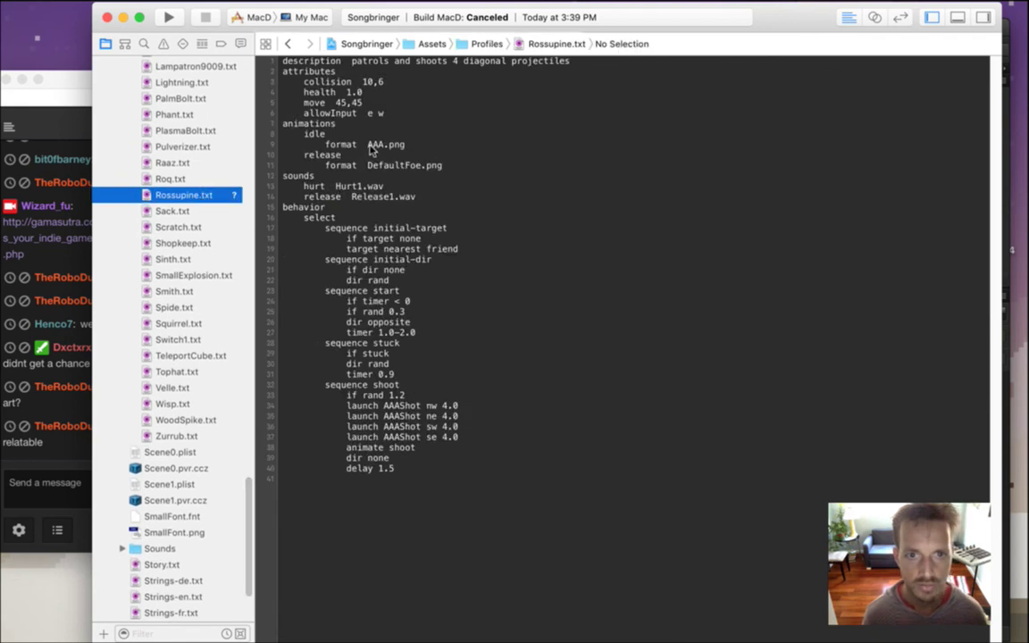
double_click(375, 145)
text(rmat  RossupineE0)
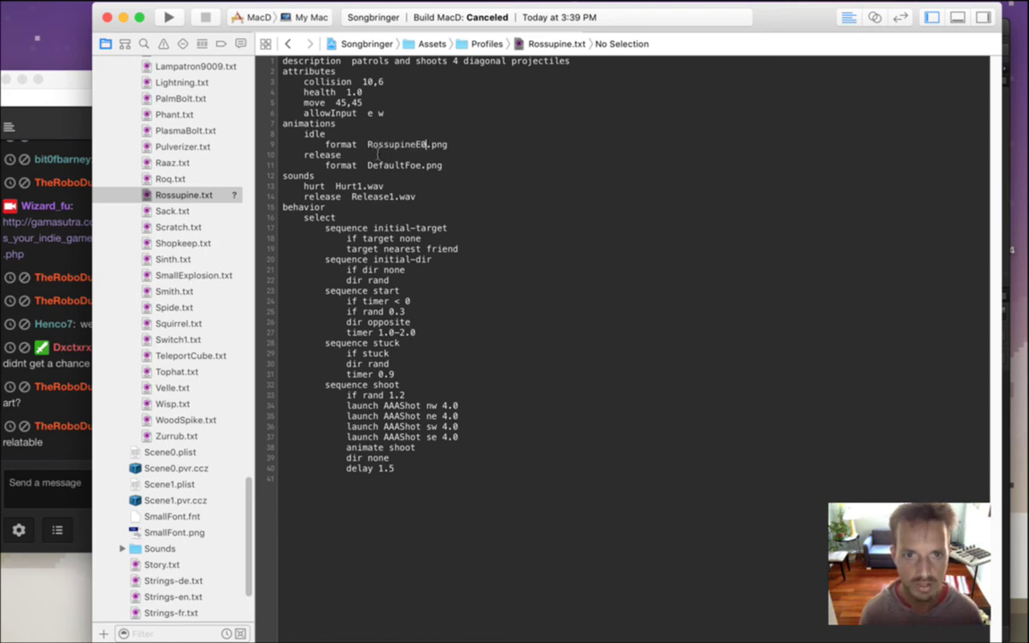
Run the Songbringer build, walk the character around to examine the Rossupine foes, and quit the game
key(super+r)
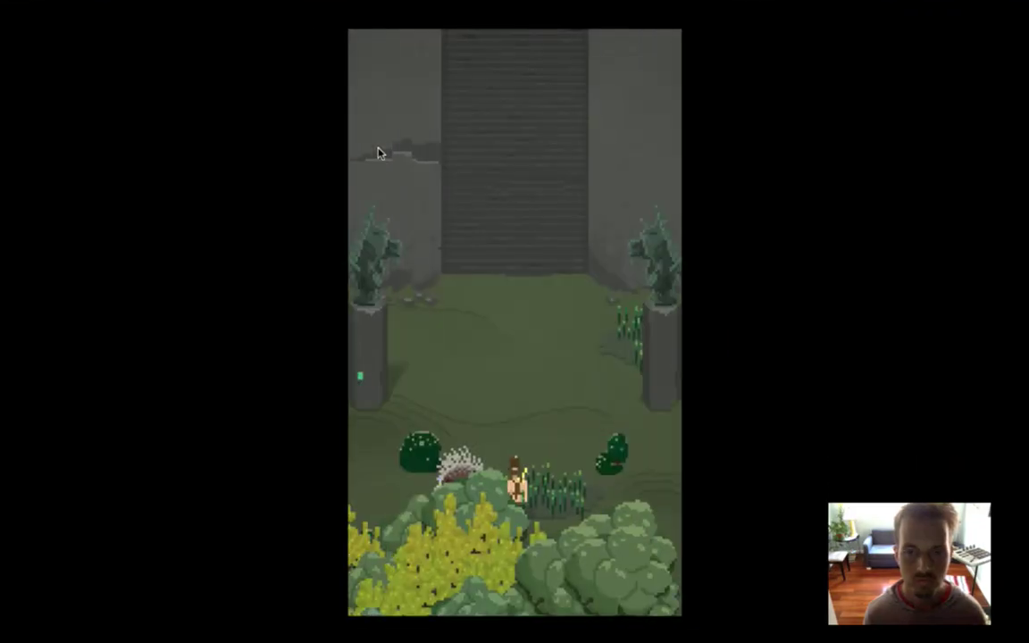
key(Right)
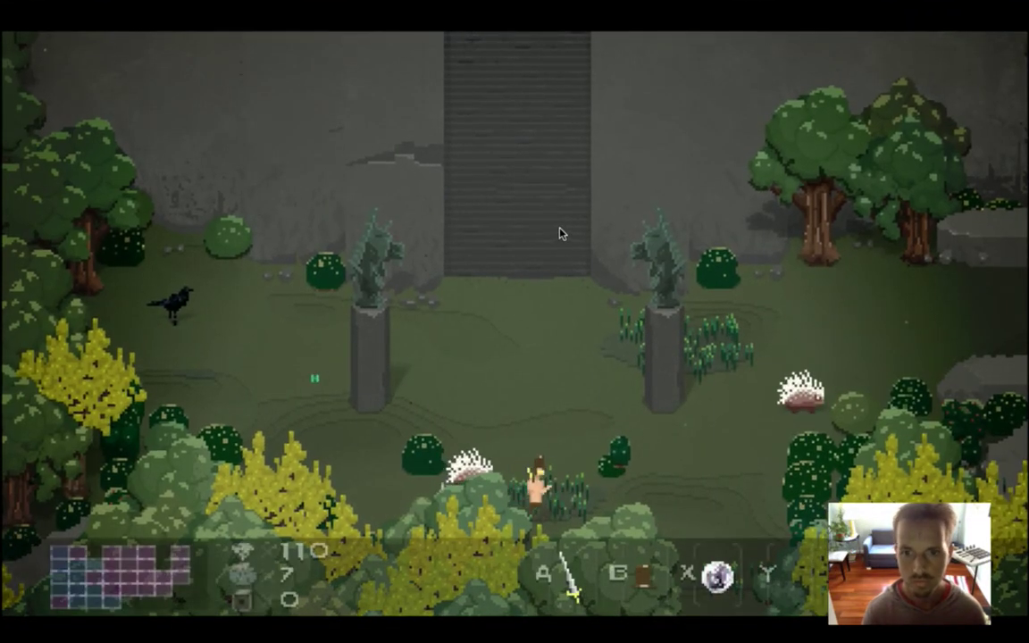
key(Up)
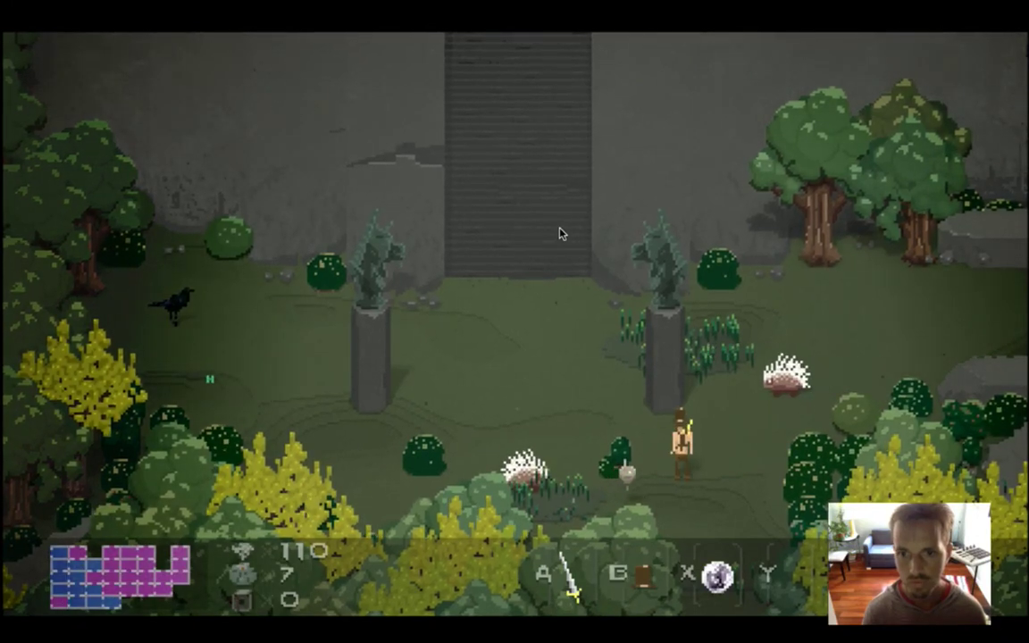
key(d)
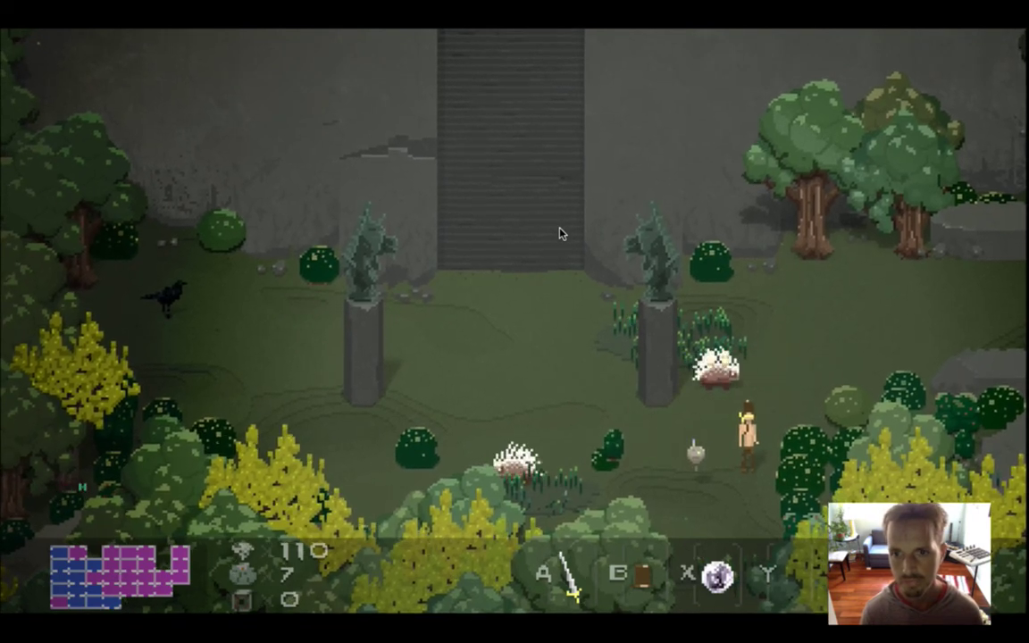
key(w)
key(a)
key(a)
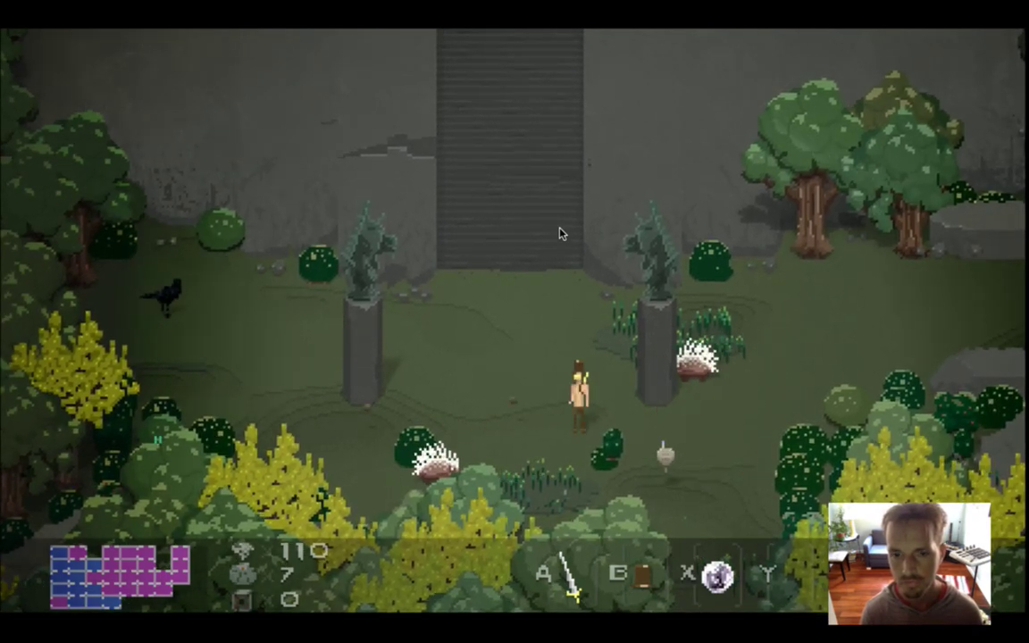
key(super+q)
Switch to the Twitch chat and read the new viewer messages, including the comment on the quills' second color
click(62, 389)
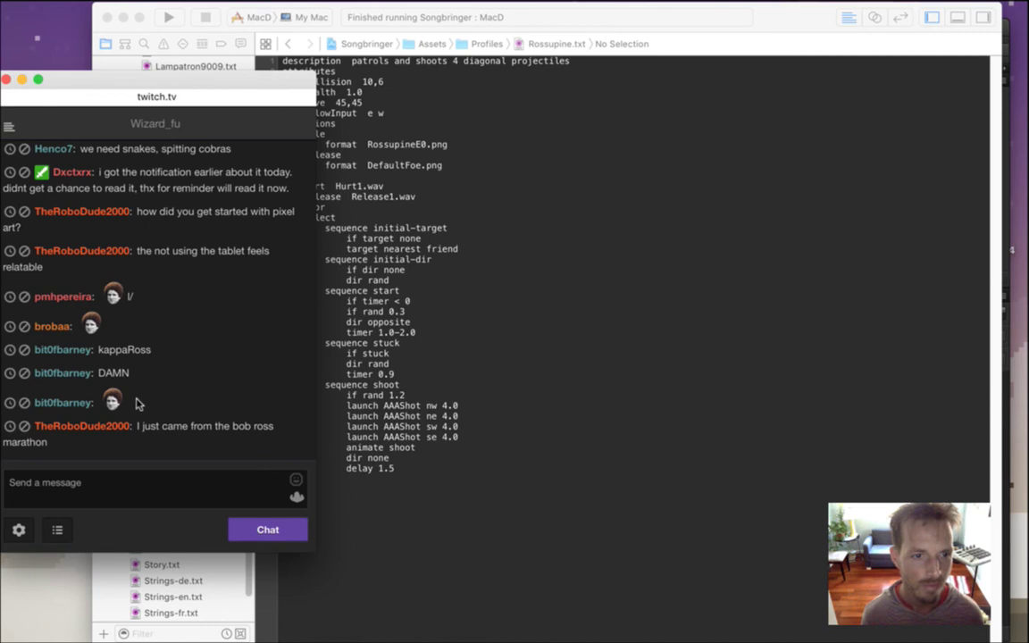
drag(112, 373, 222, 439)
click(166, 446)
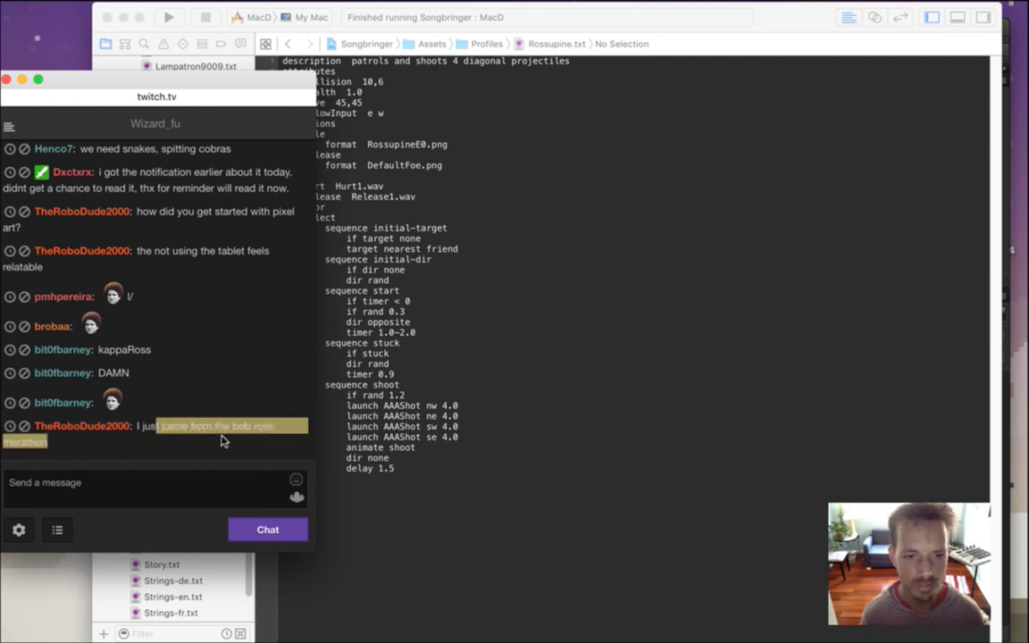
click(225, 444)
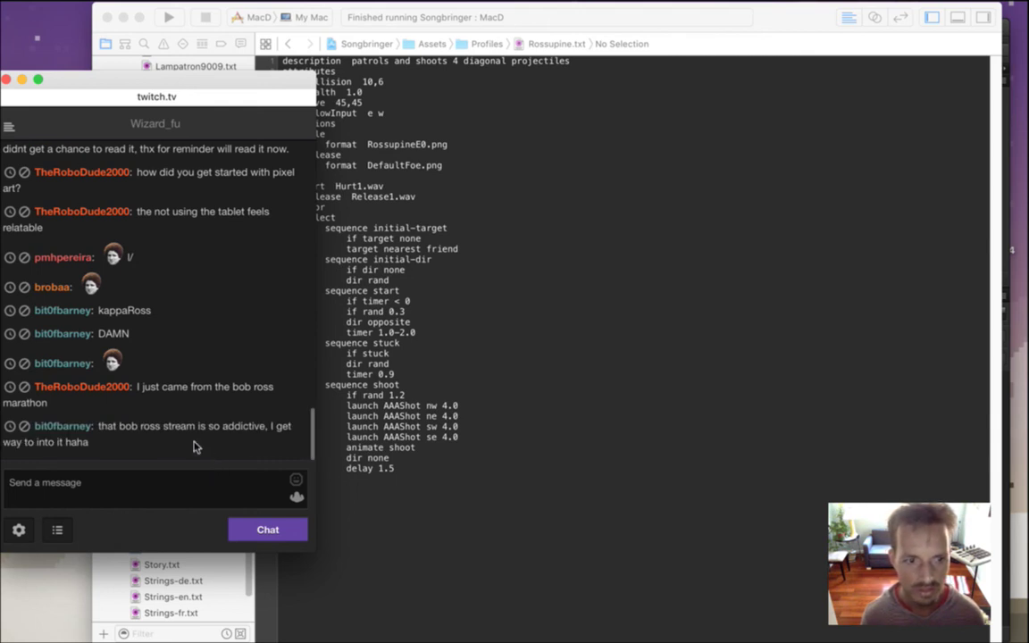
drag(138, 427, 88, 442)
click(187, 449)
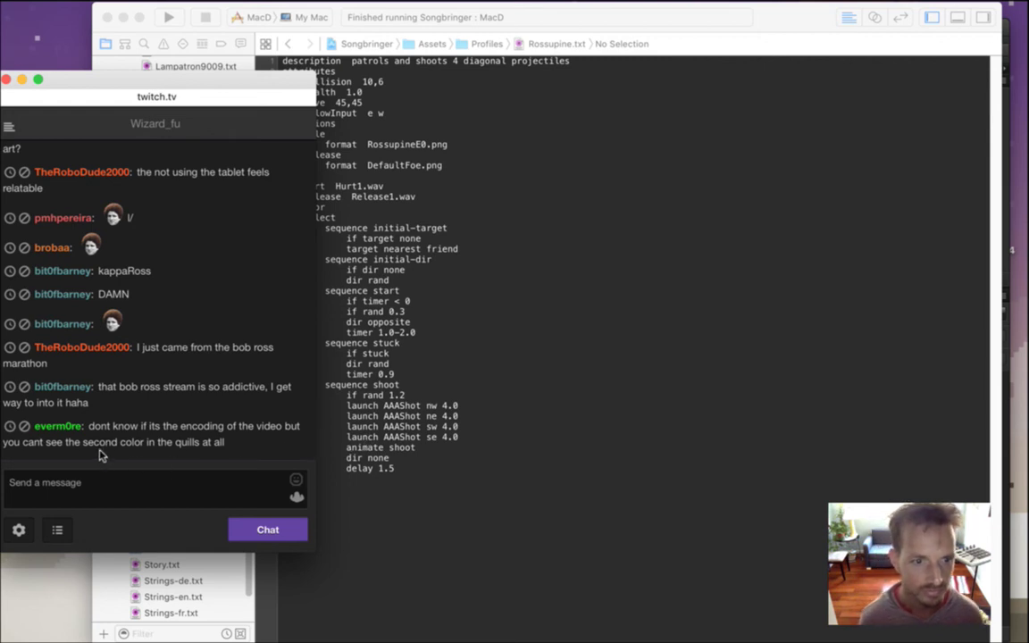
drag(140, 441, 25, 448)
click(121, 409)
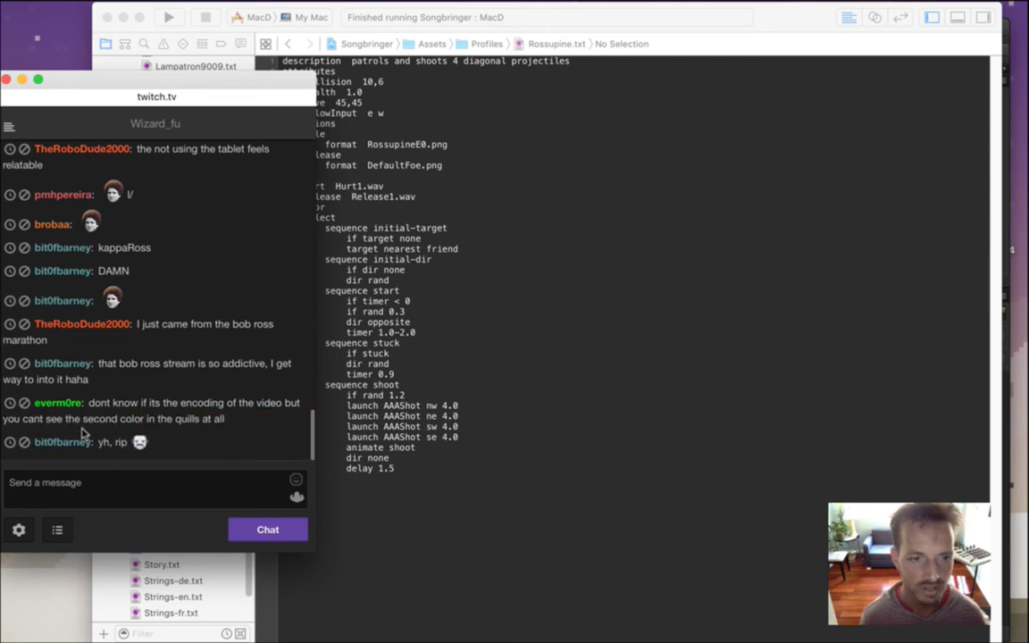
drag(117, 404, 50, 419)
click(143, 400)
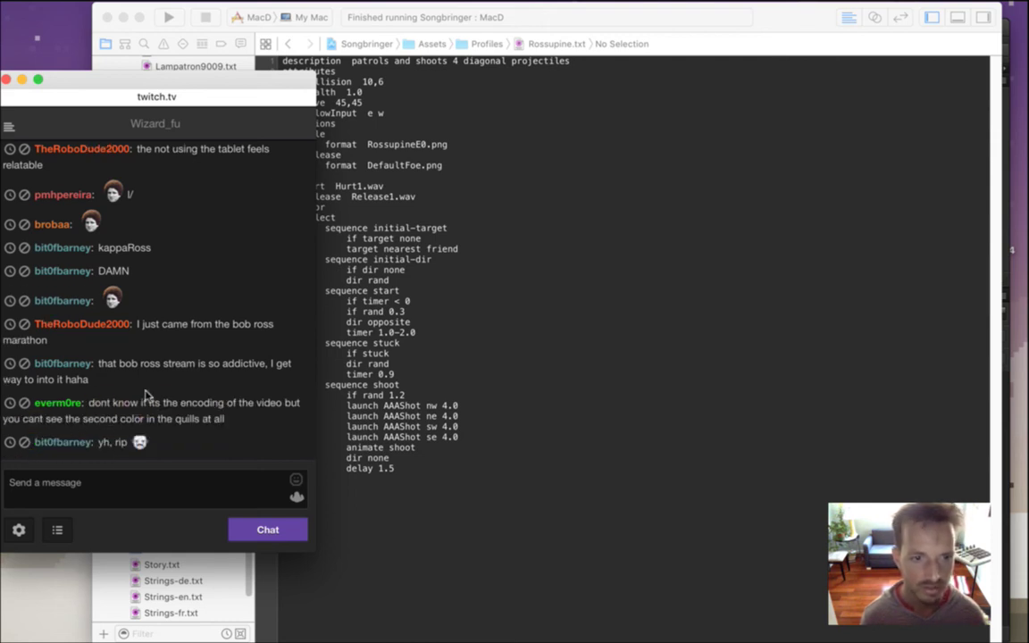
Switch to Rossupine.psd in Photoshop, show the gray Layer 1 background, and inspect the quill shading against it
key(super+Tab)
key(super+Tab)
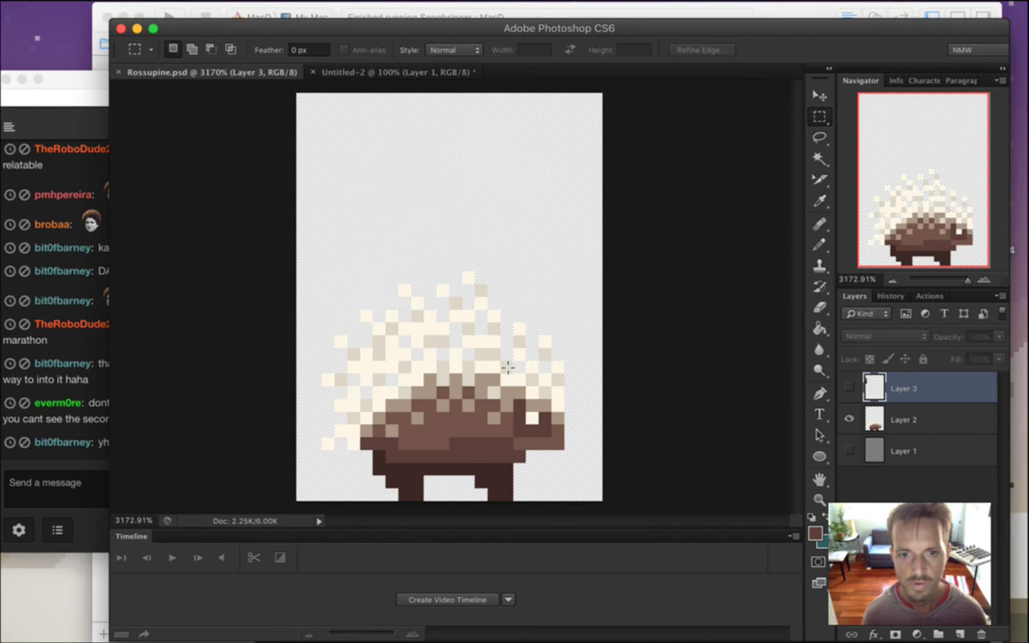
click(849, 450)
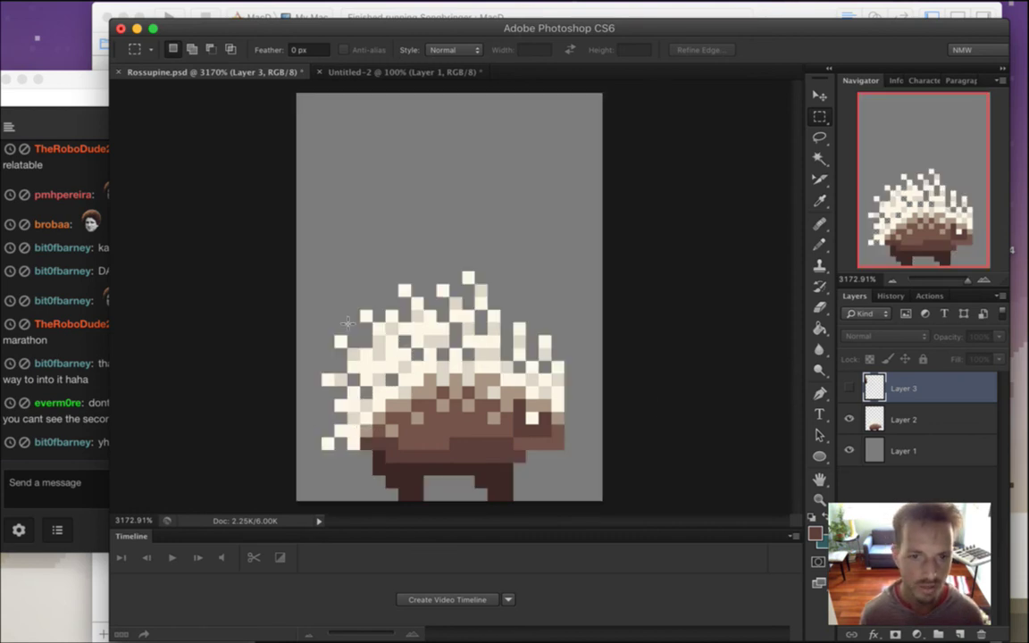
drag(324, 298, 527, 385)
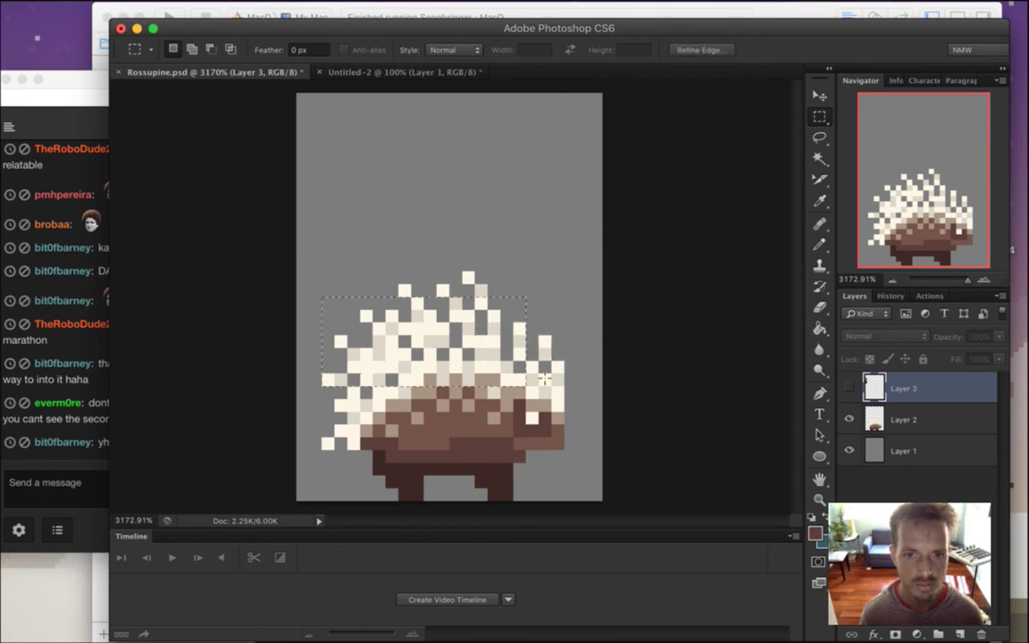
click(548, 348)
drag(308, 310, 577, 374)
click(635, 404)
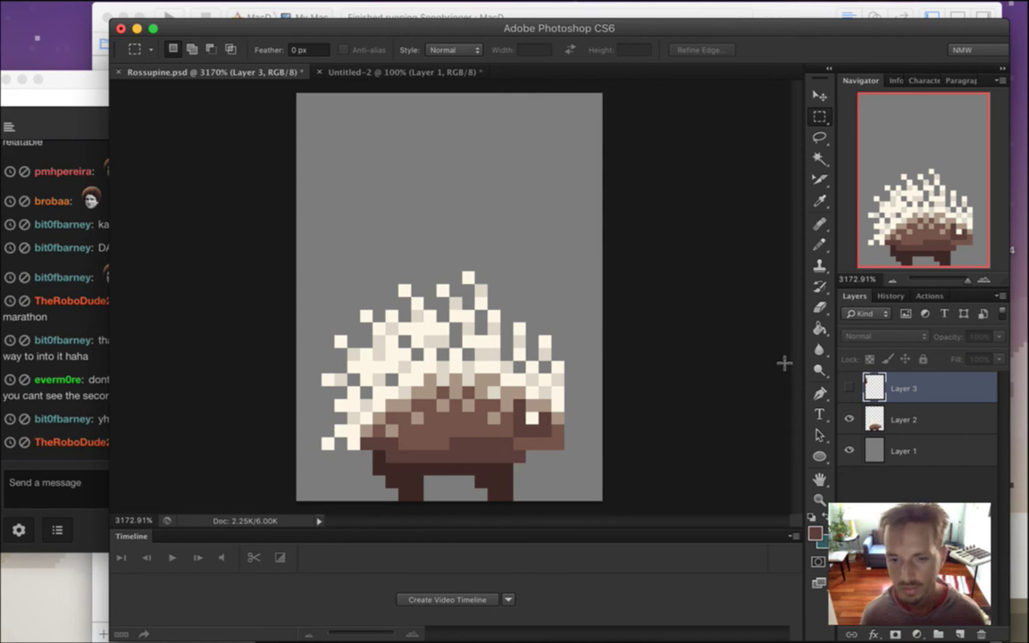
Read the latest viewer messages in the Twitch chat about the Bob Ross marathon
click(89, 463)
drag(178, 418, 253, 418)
click(224, 459)
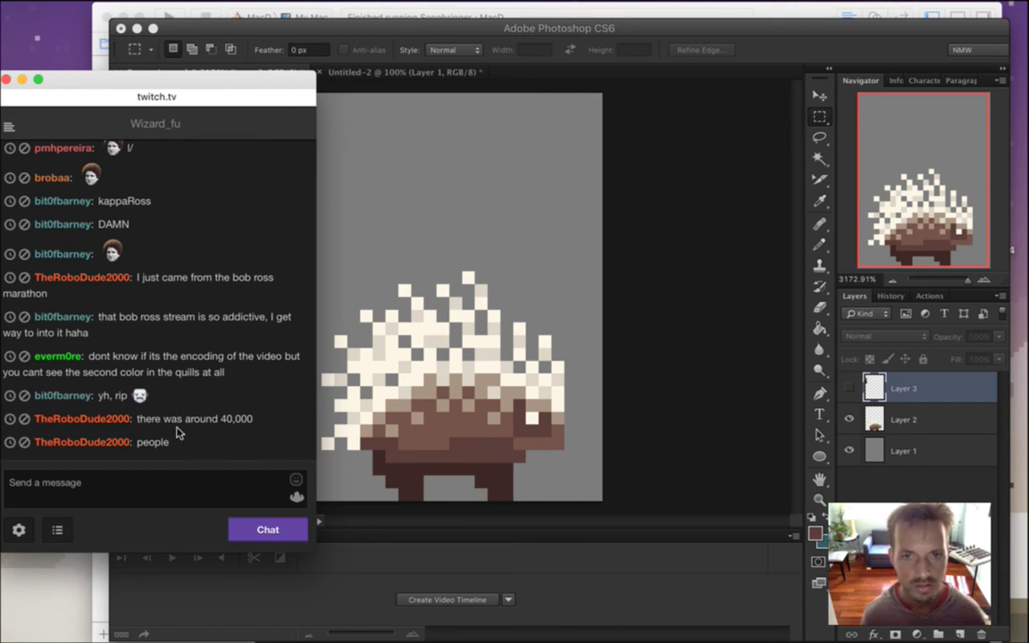
click(755, 80)
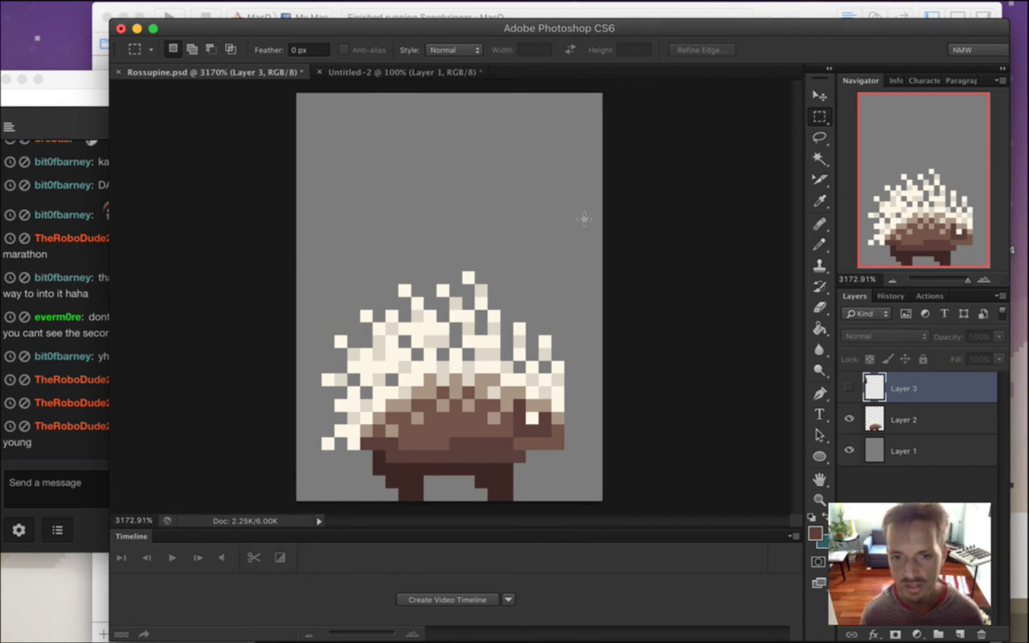
click(71, 463)
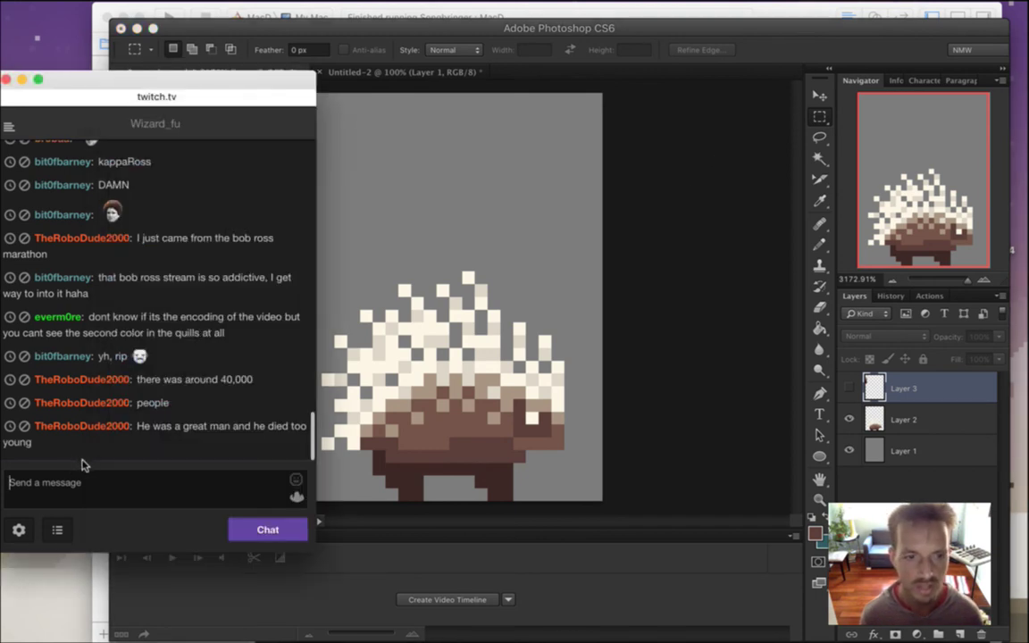
drag(166, 426, 189, 441)
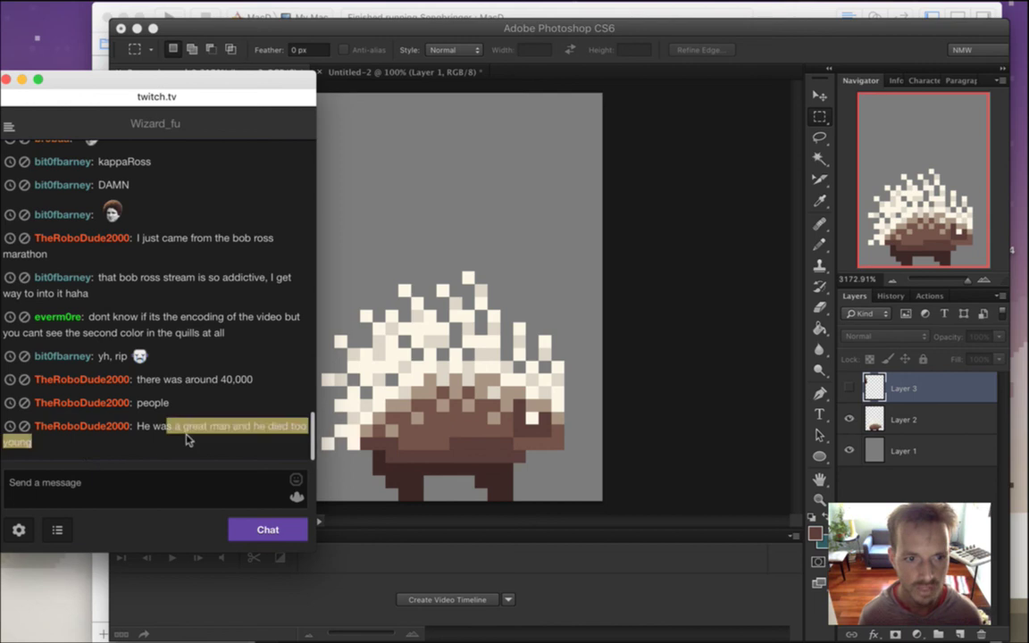
click(205, 447)
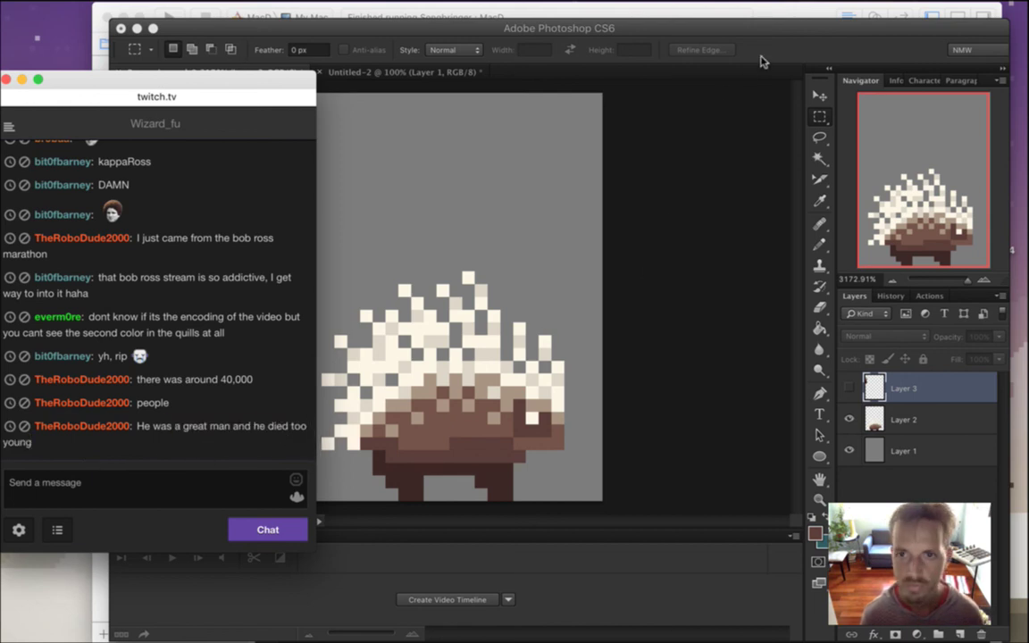
Return to Photoshop, show the Layer 3 palette, and paint its lightest swatch with the neighboring darker cream color
click(677, 67)
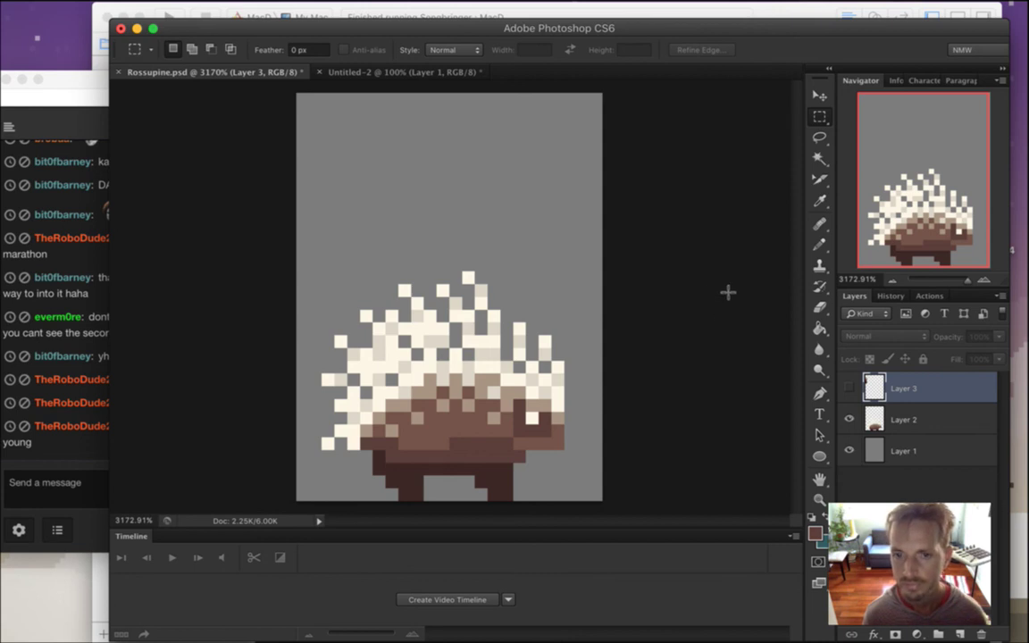
key(w)
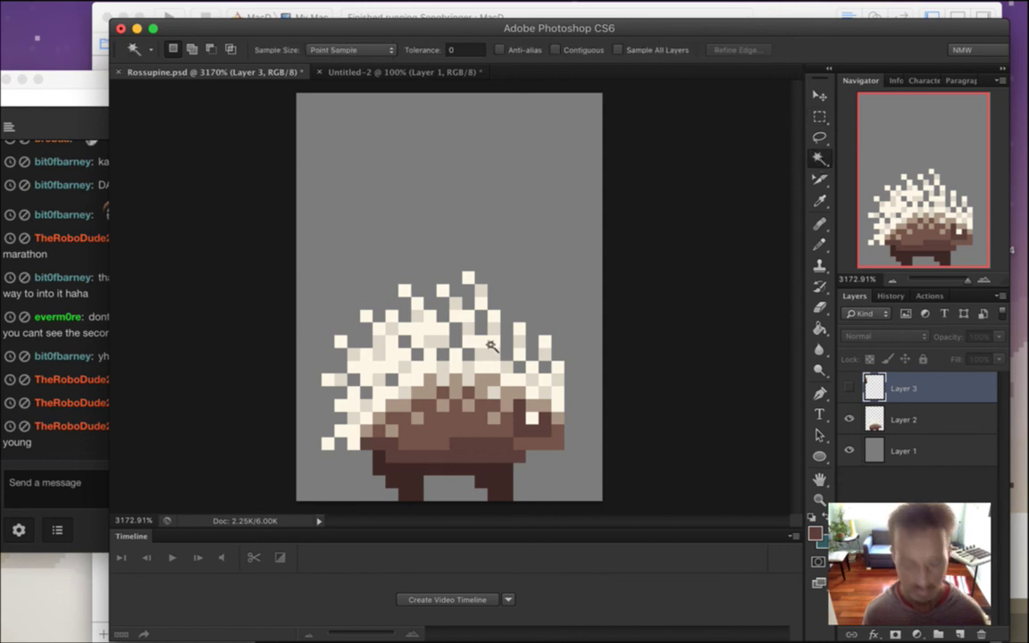
click(848, 387)
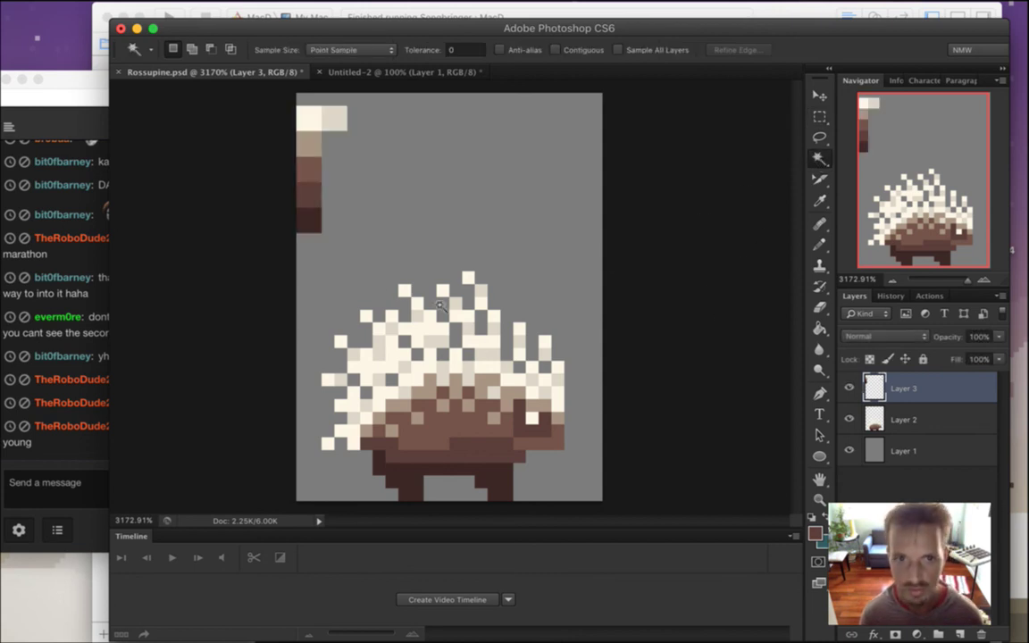
key(i)
click(309, 127)
click(333, 114)
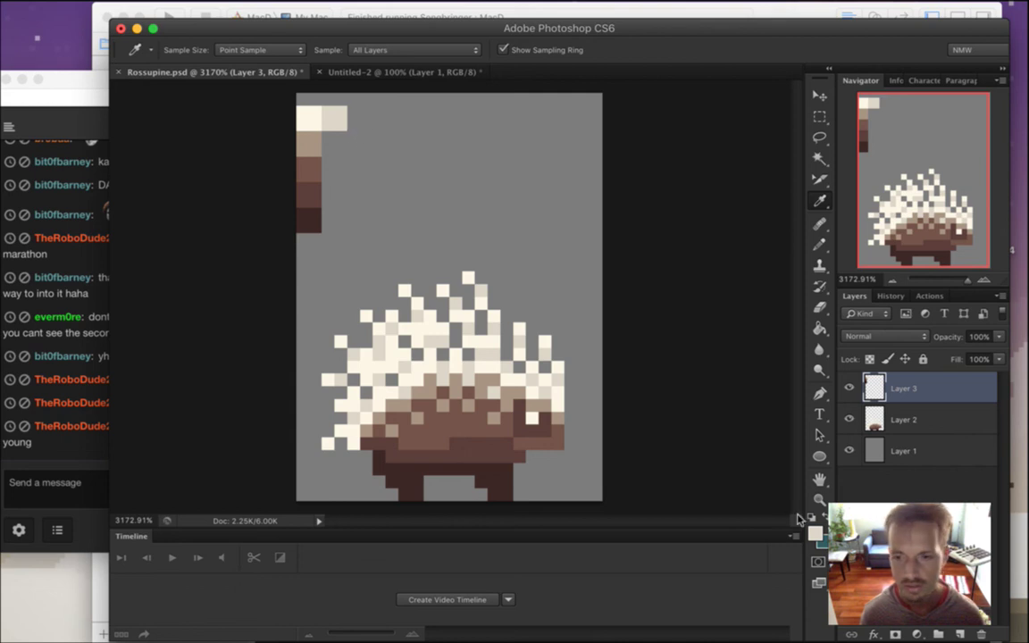
key(b)
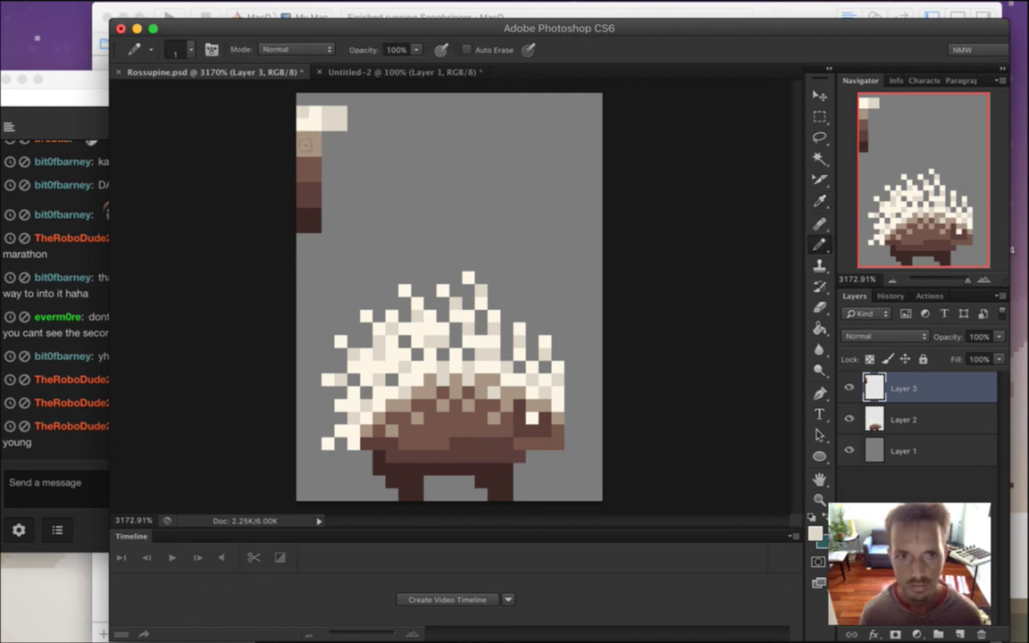
click(309, 118)
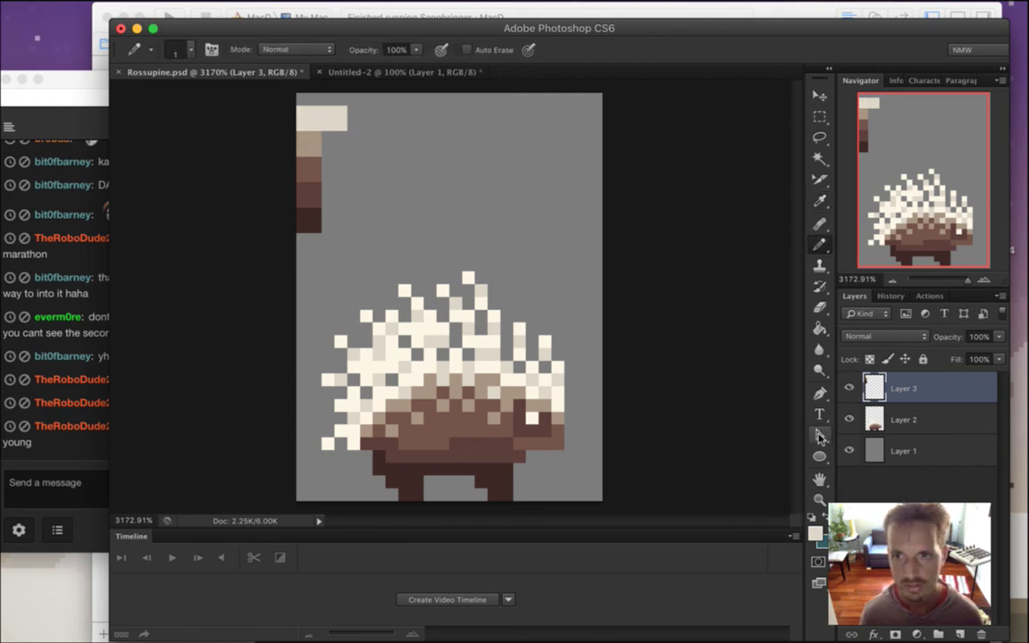
Choose a darker grayish beige foreground color and paint the second quill swatch of the palette with it
click(816, 534)
drag(810, 282, 817, 308)
click(937, 251)
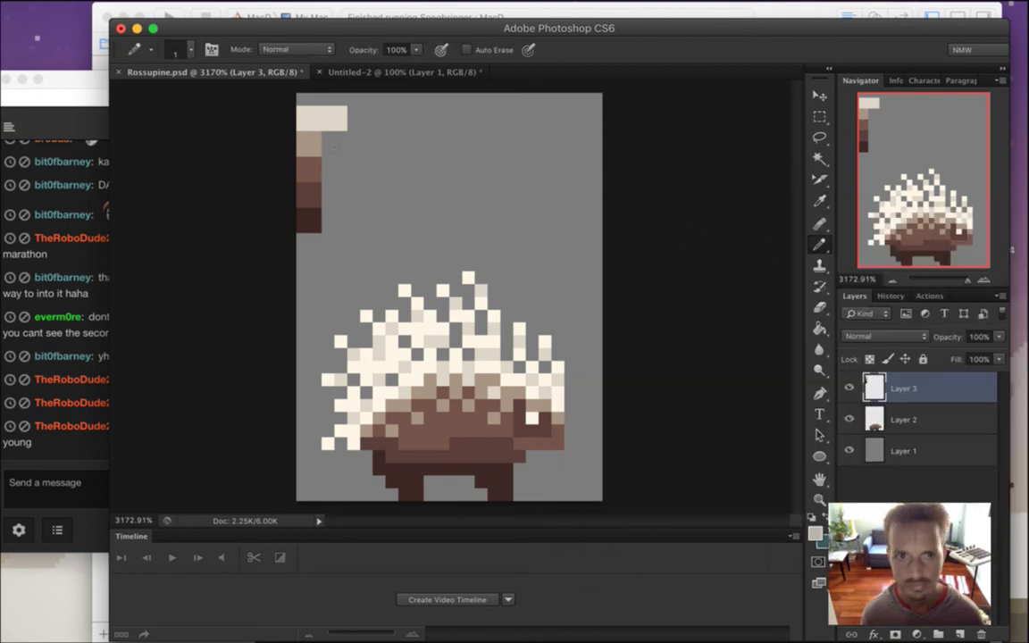
click(334, 117)
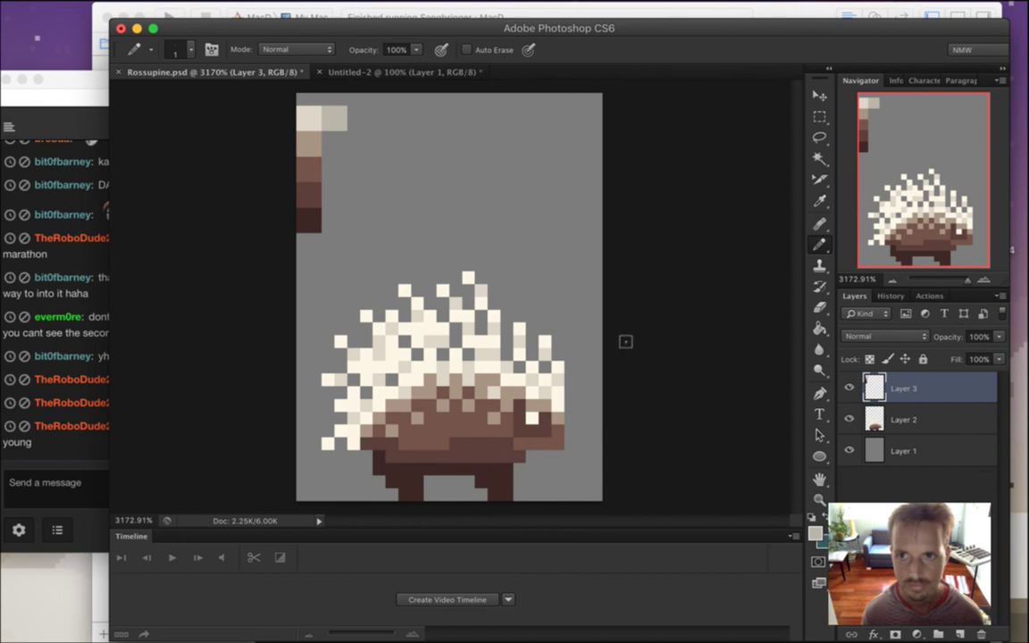
Select all darker quill pixels on Layer 2 by color and repaint them with the grayish beige, using a 10-pixel pencil
key(w)
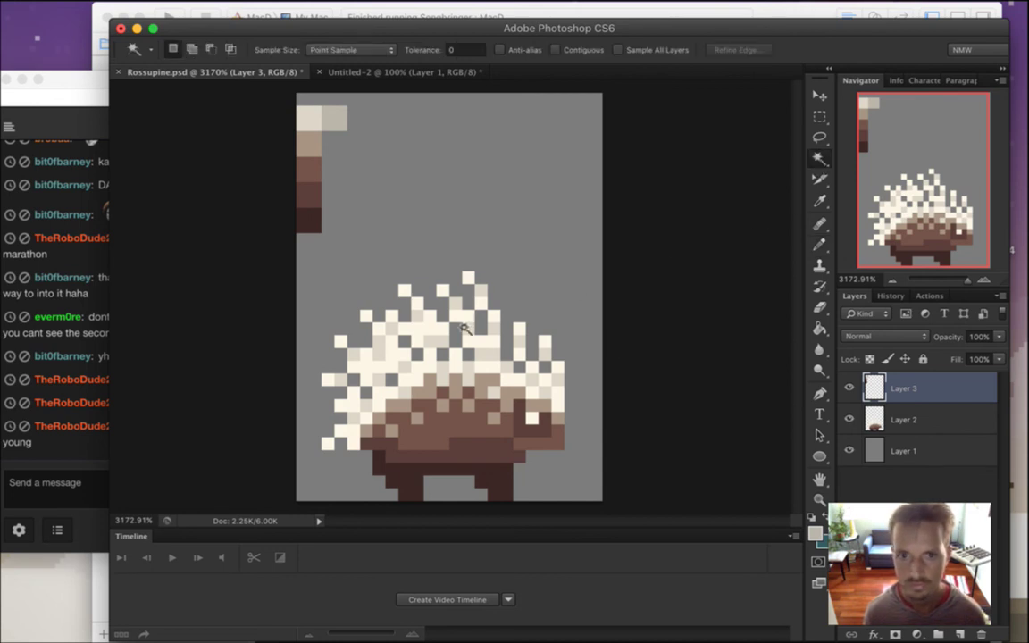
click(496, 328)
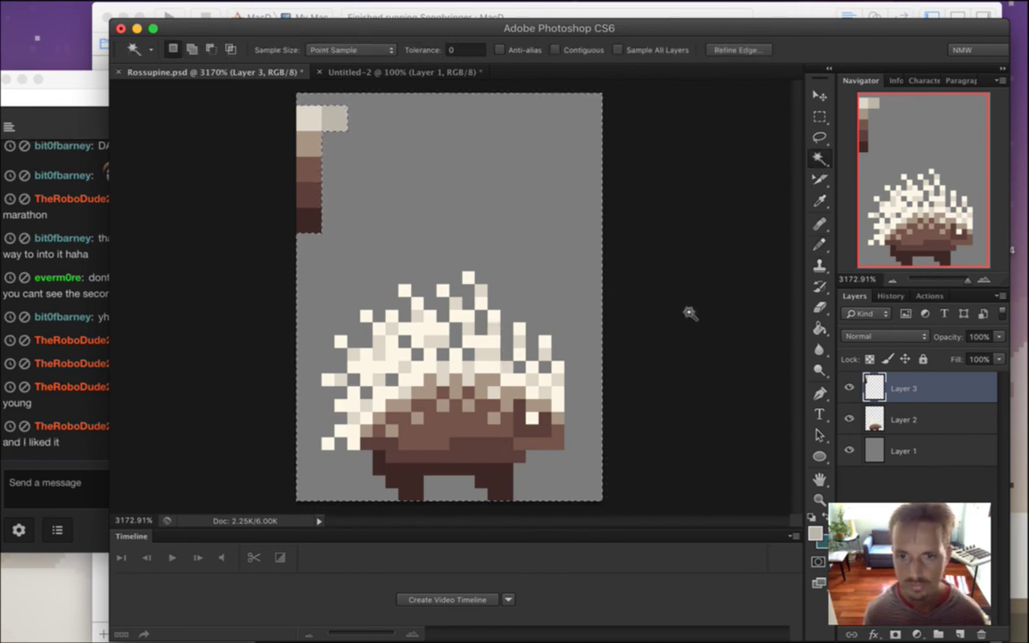
click(874, 413)
click(625, 300)
click(471, 327)
key(b)
key(])
key(])
key(])
key(])
mouse_move(317, 420)
mouse_down()
mouse_move(491, 291)
mouse_move(594, 408)
mouse_move(383, 519)
mouse_move(355, 421)
mouse_up()
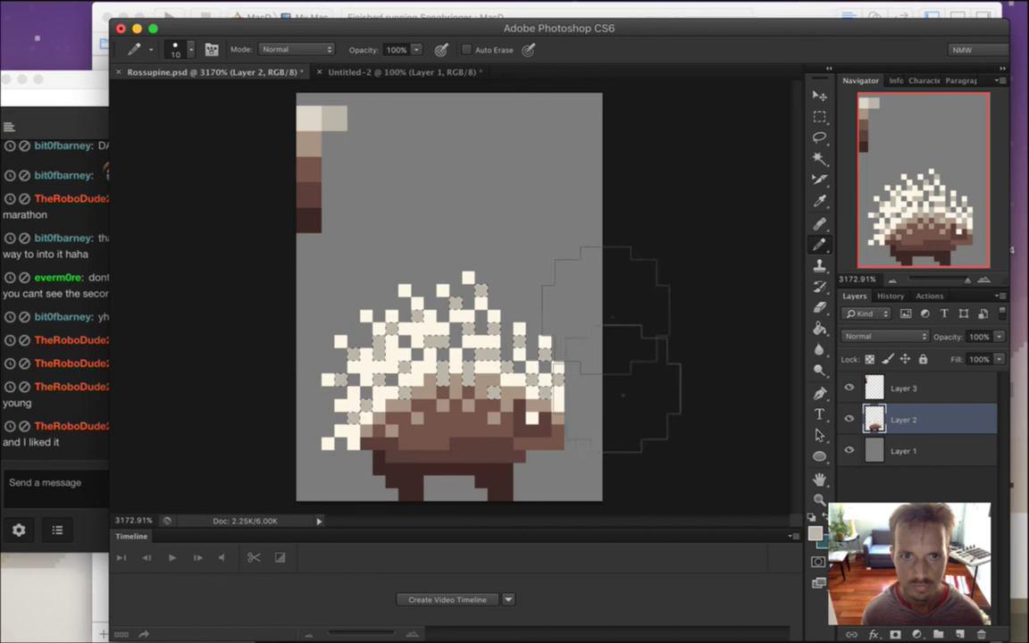
Sample the lightest palette swatch, select all near-white quill pixels on Layer 2, and repaint them with that cream color
key(i)
click(310, 115)
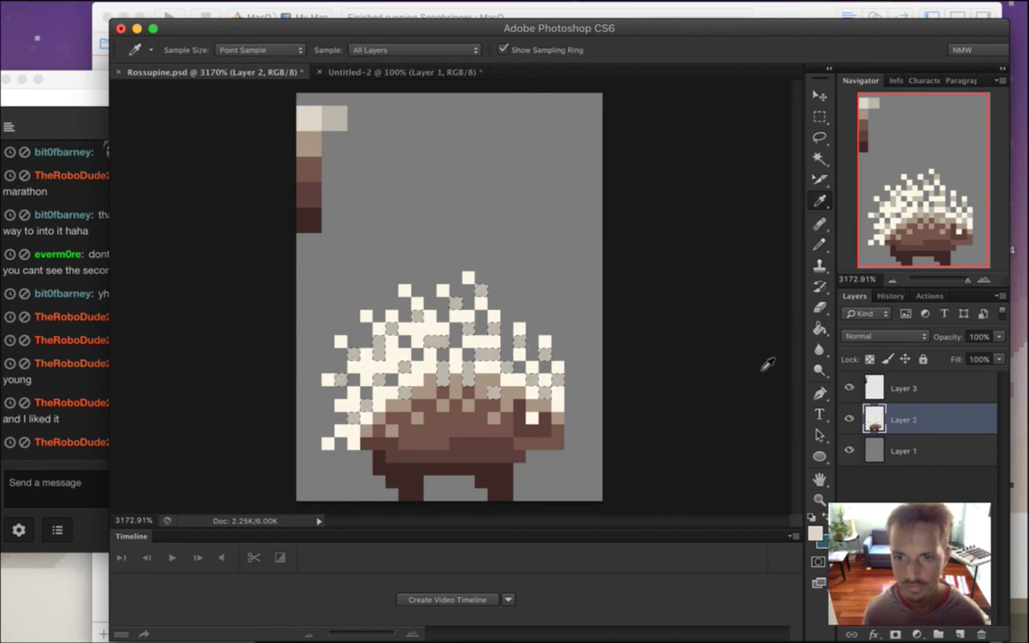
key(w)
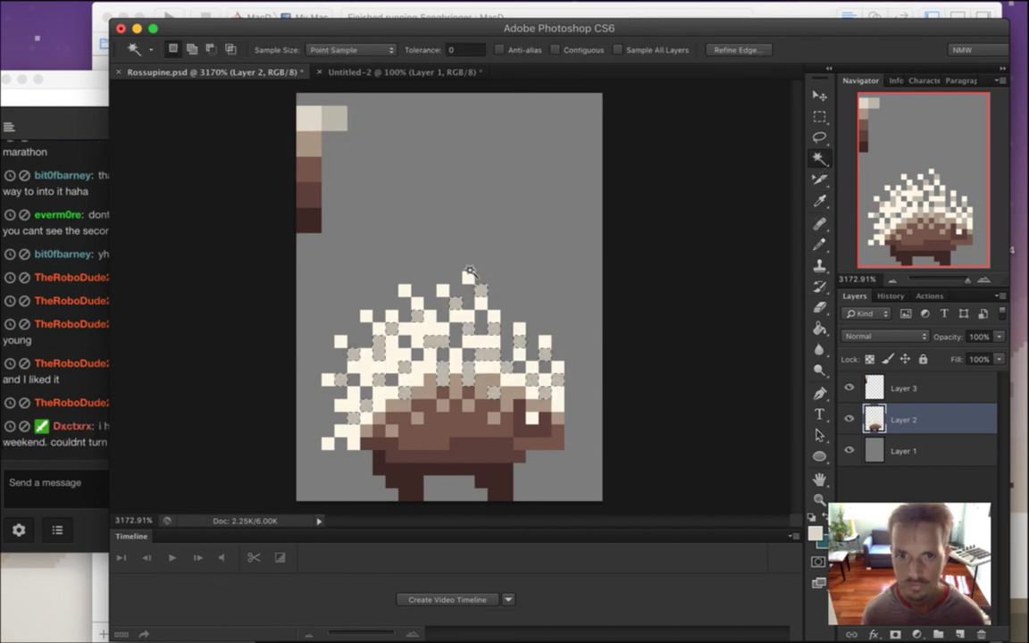
key(b)
mouse_move(340, 362)
mouse_down()
mouse_move(335, 505)
mouse_move(489, 420)
mouse_move(617, 515)
mouse_up()
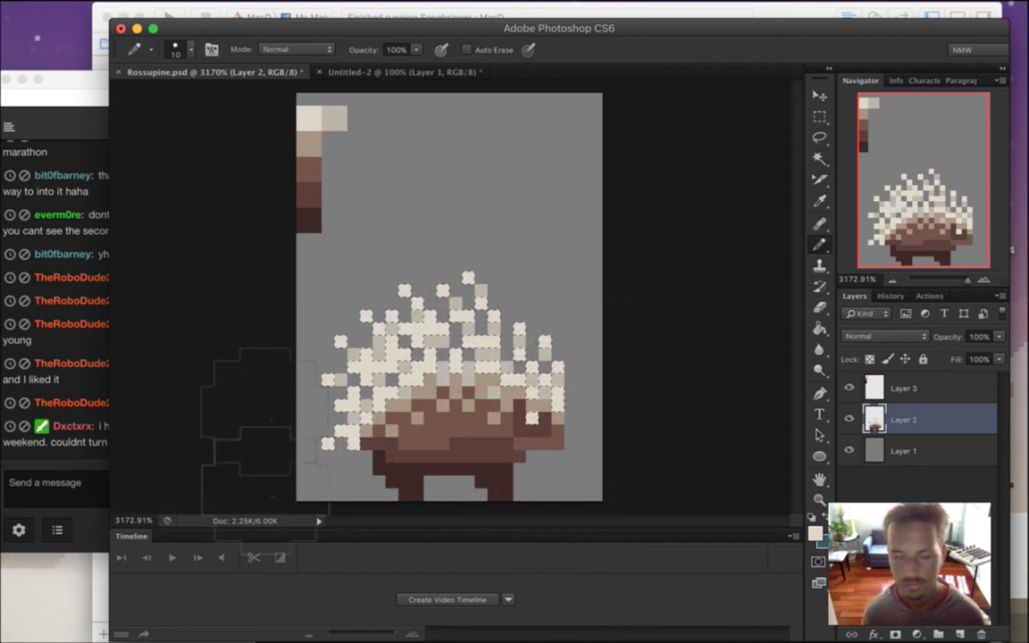
Check the Twitch chat for new viewer comments on the Bob Ross stream and painting trees, and return to Photoshop
click(62, 471)
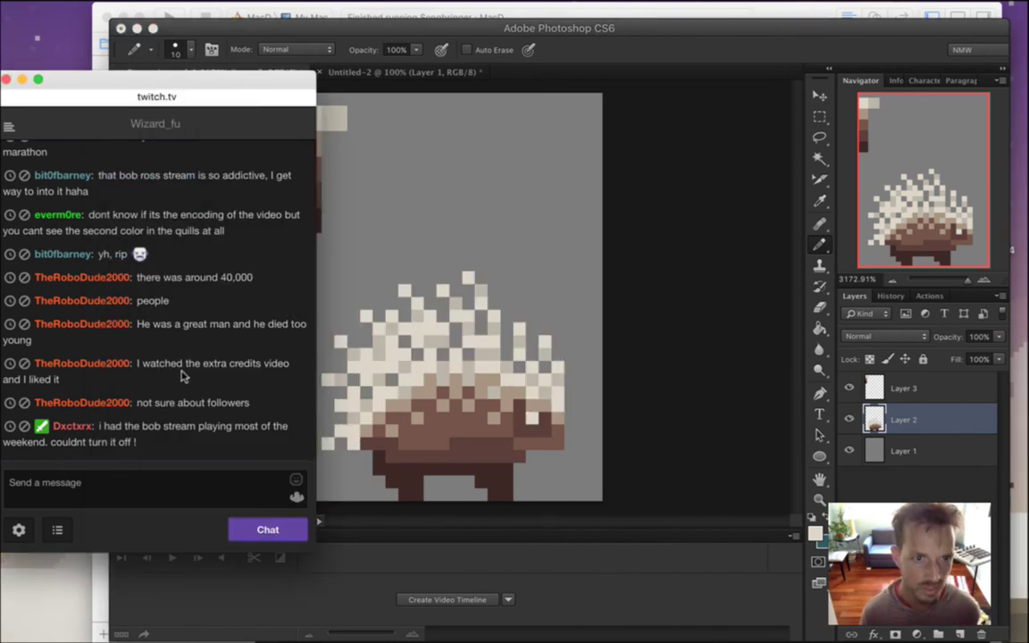
drag(188, 363, 230, 390)
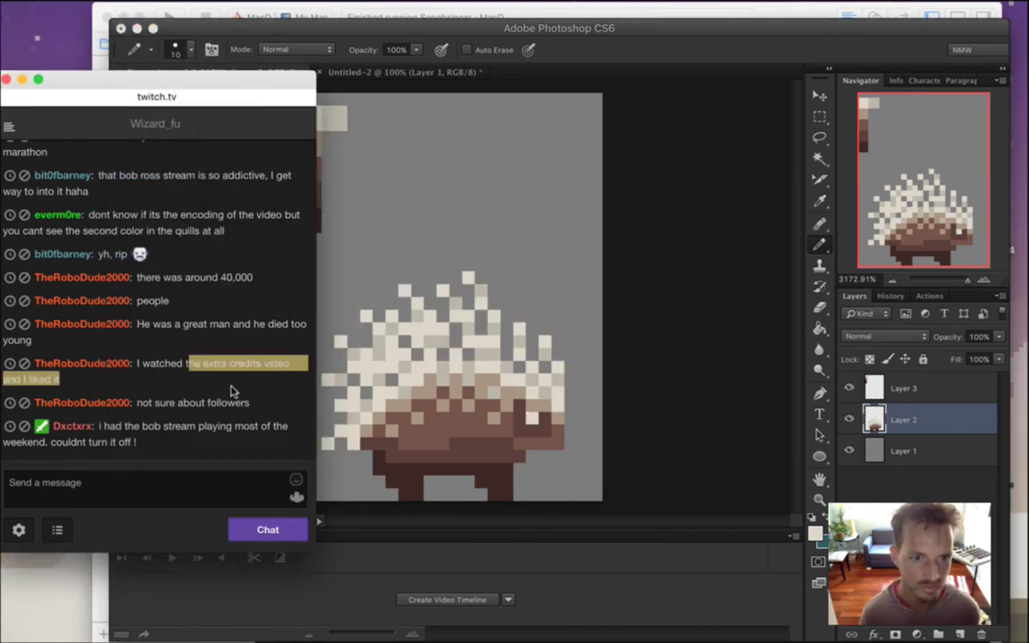
drag(114, 427, 134, 443)
click(186, 454)
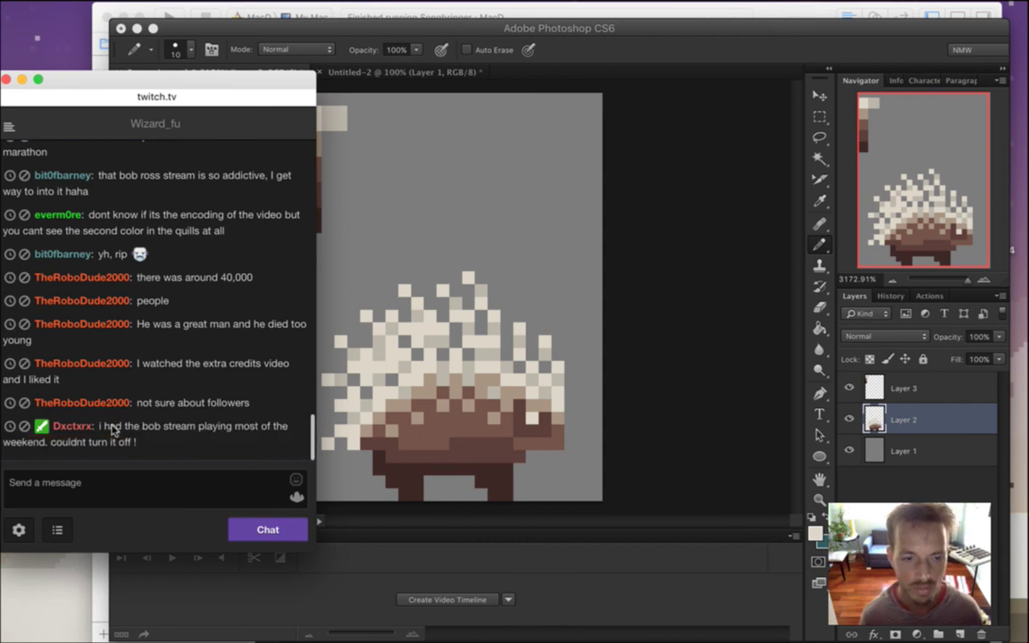
drag(107, 426, 141, 445)
click(171, 443)
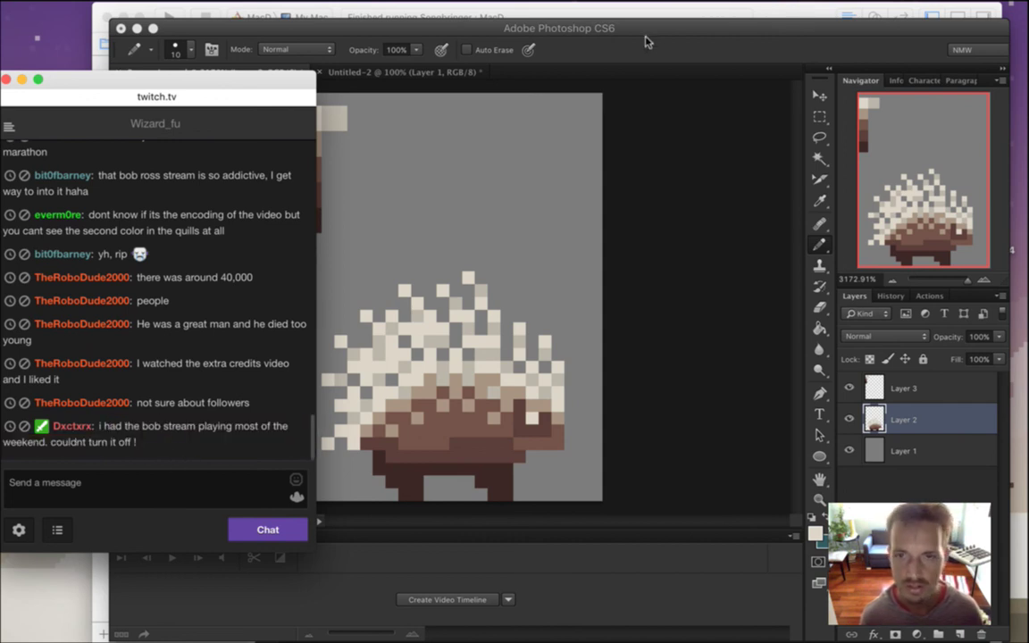
click(672, 63)
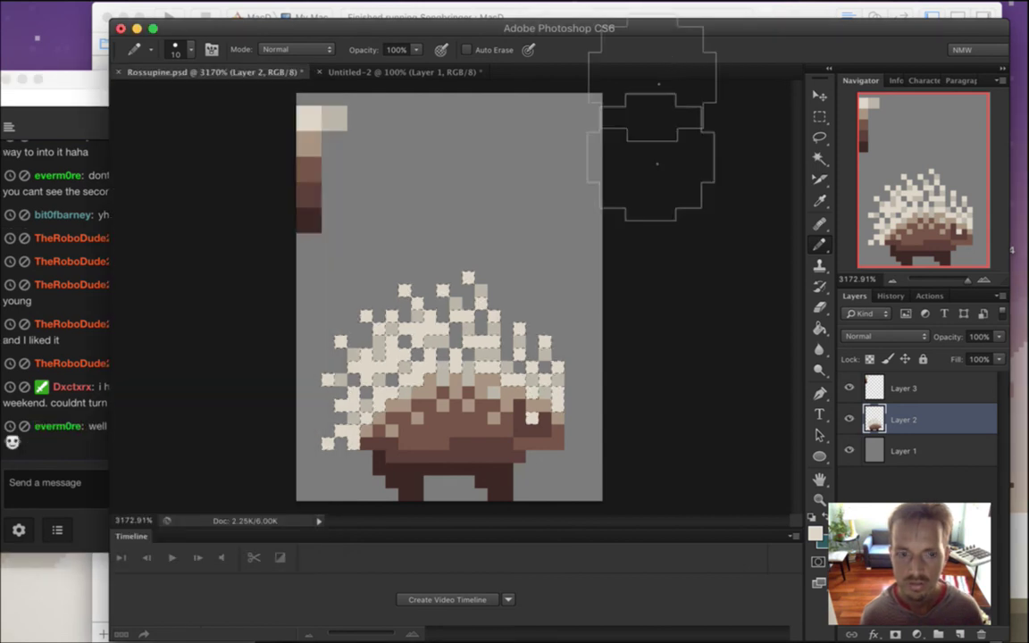
click(66, 463)
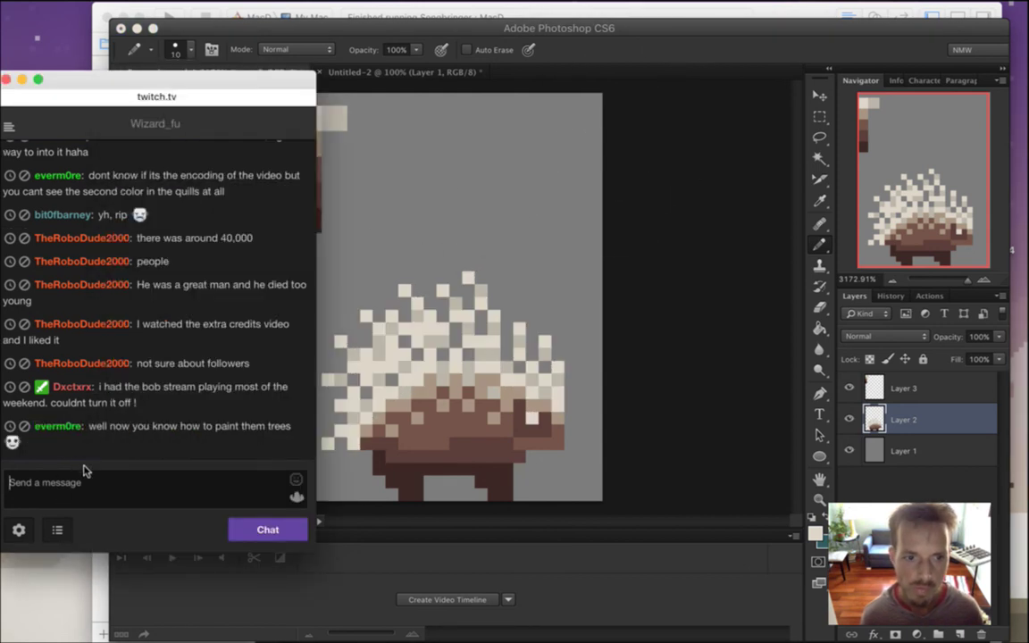
drag(164, 426, 241, 425)
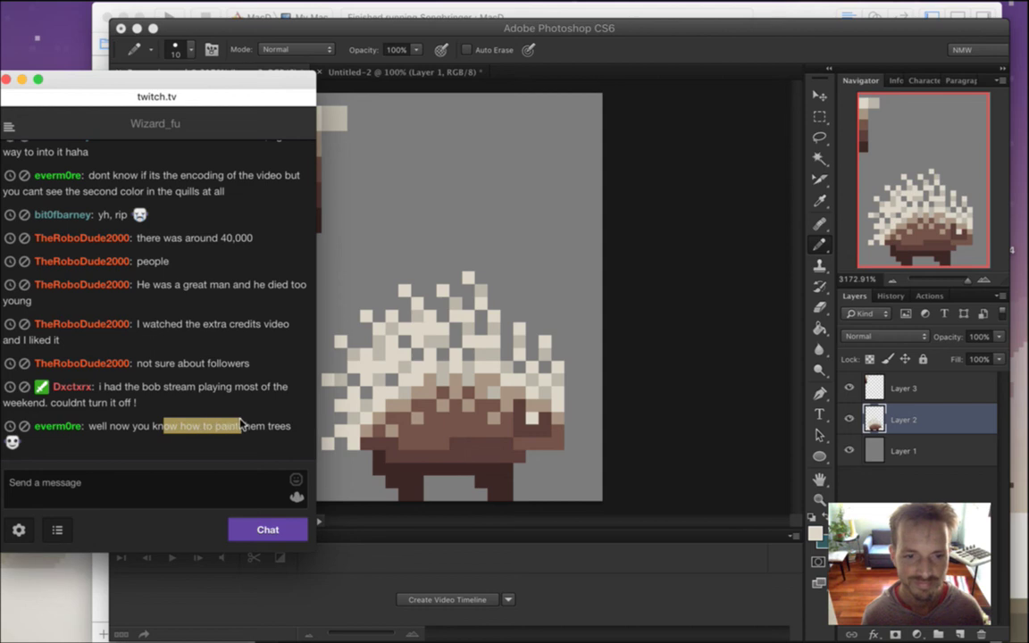
click(686, 98)
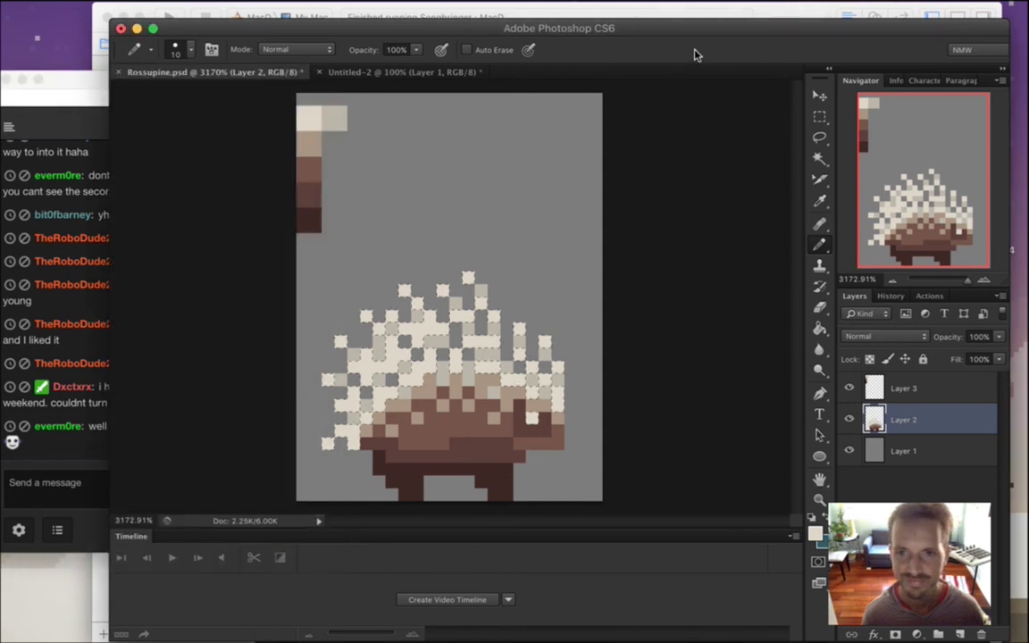
Clear the selection, hide Layer 3 and Layer 1, and save Rossupine.psd
click(820, 116)
click(848, 388)
click(848, 450)
key(super+s)
Export the sprite for web as a transparent PNG-24 named RossupineE0.png in the Foes folder, replacing the existing file
click(126, 9)
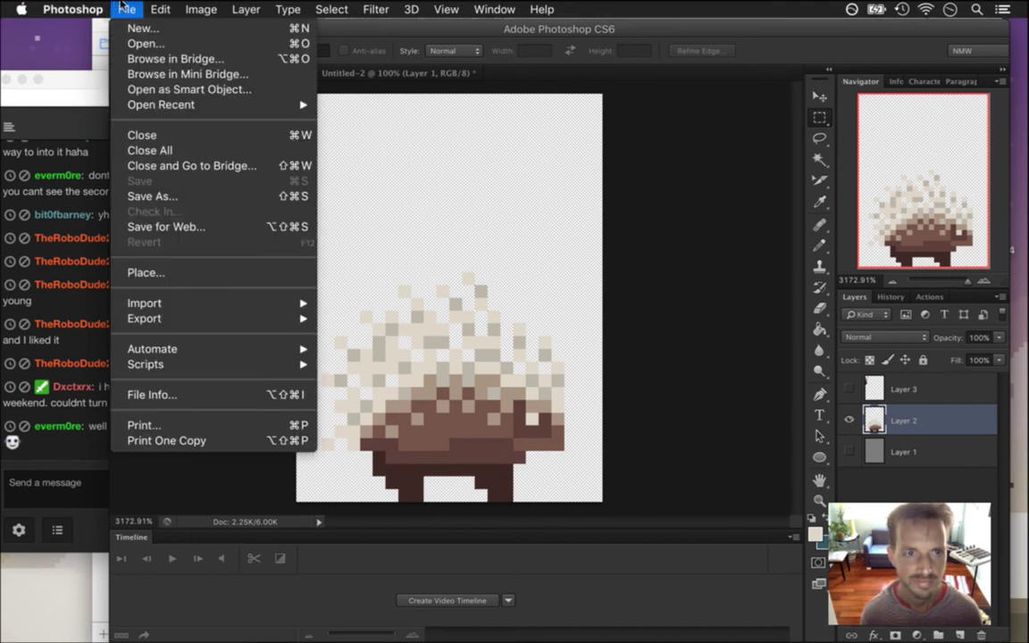
click(182, 231)
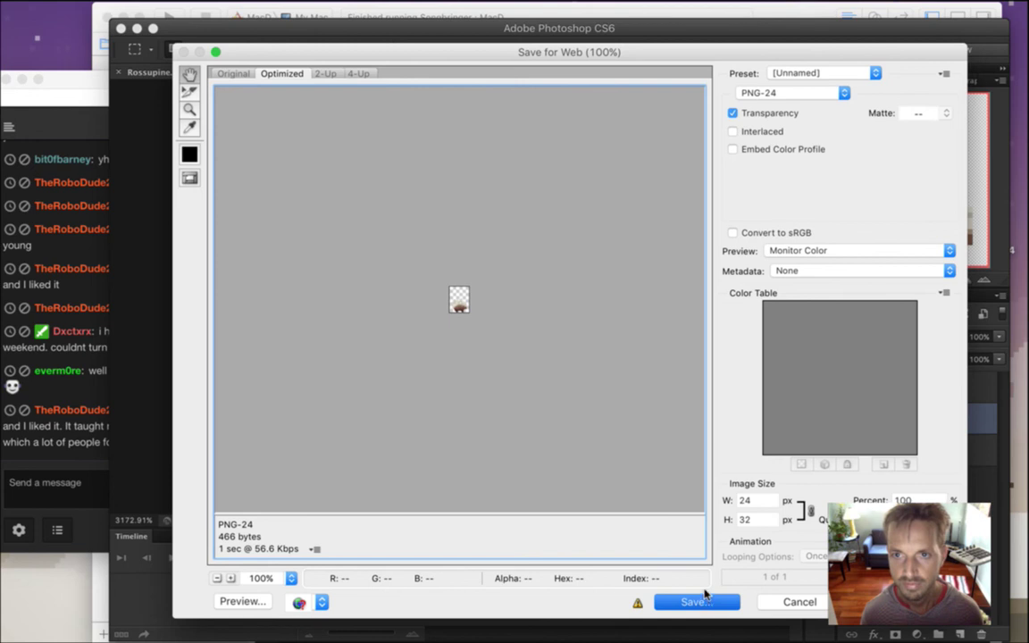
click(693, 602)
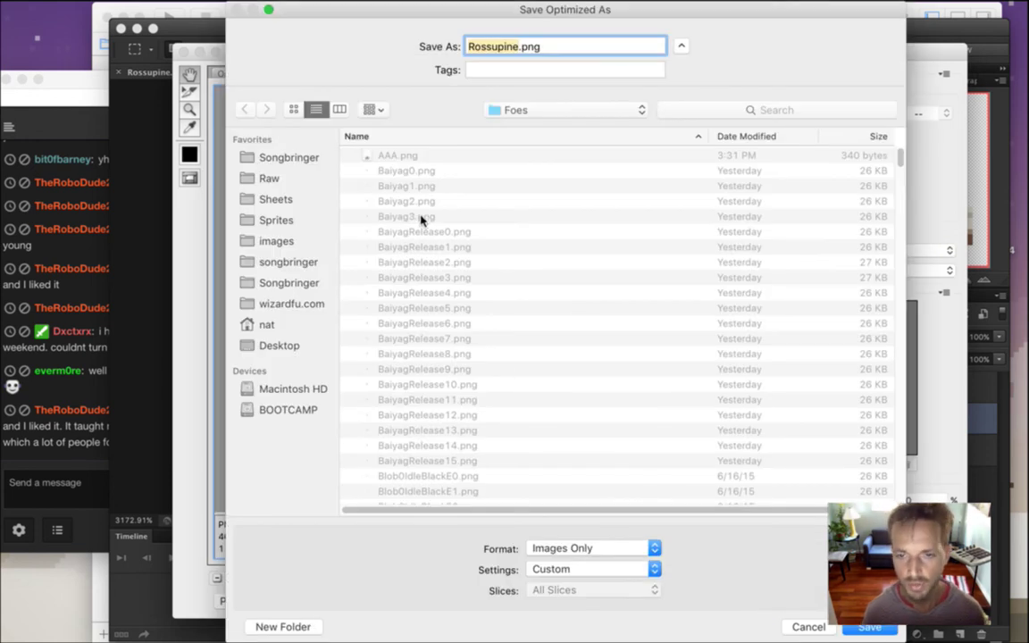
key(Right)
text(E0)
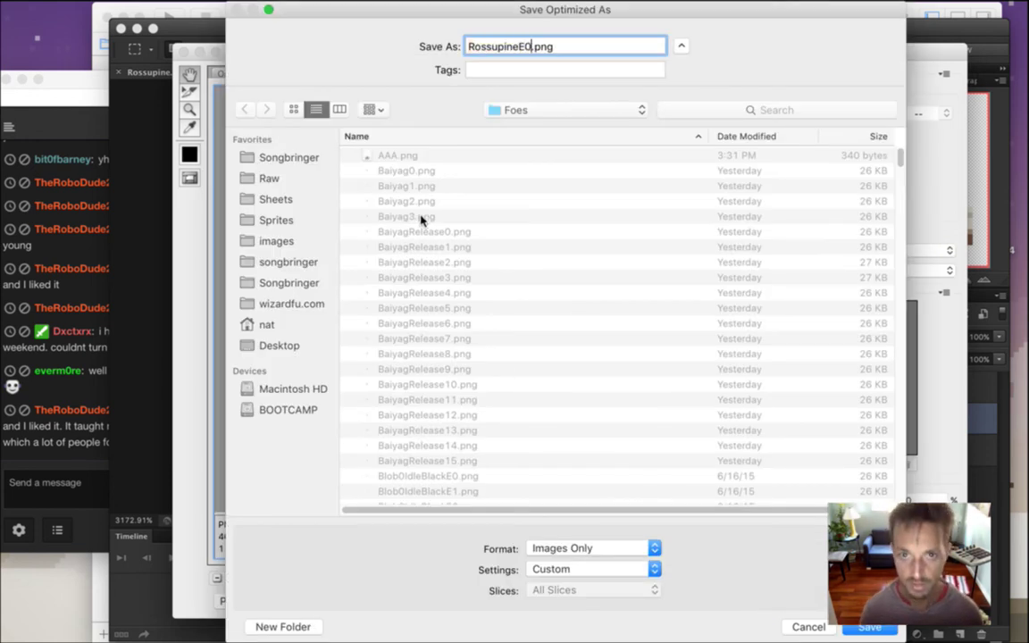
key(Return)
key(Return)
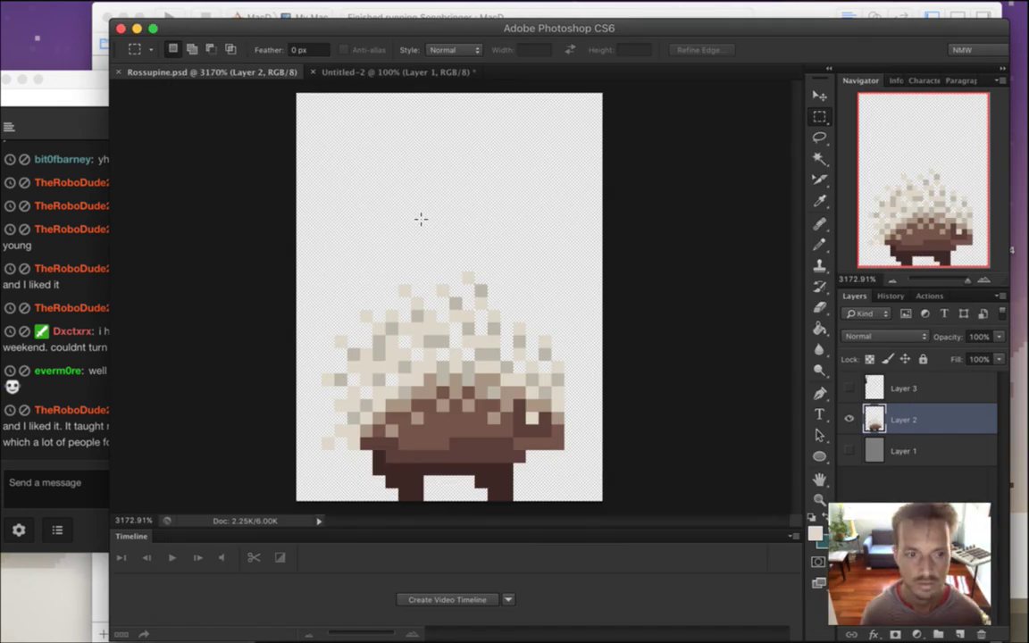
Switch to the Twitch chat and read the viewer's message about the Extra Credits video on management and business
click(51, 458)
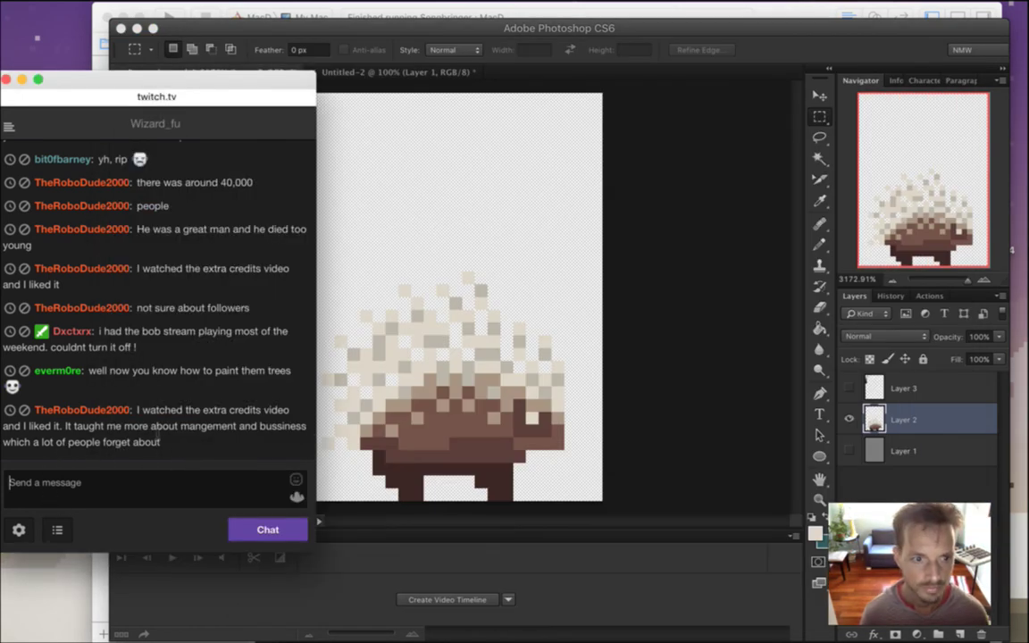
drag(154, 417, 175, 441)
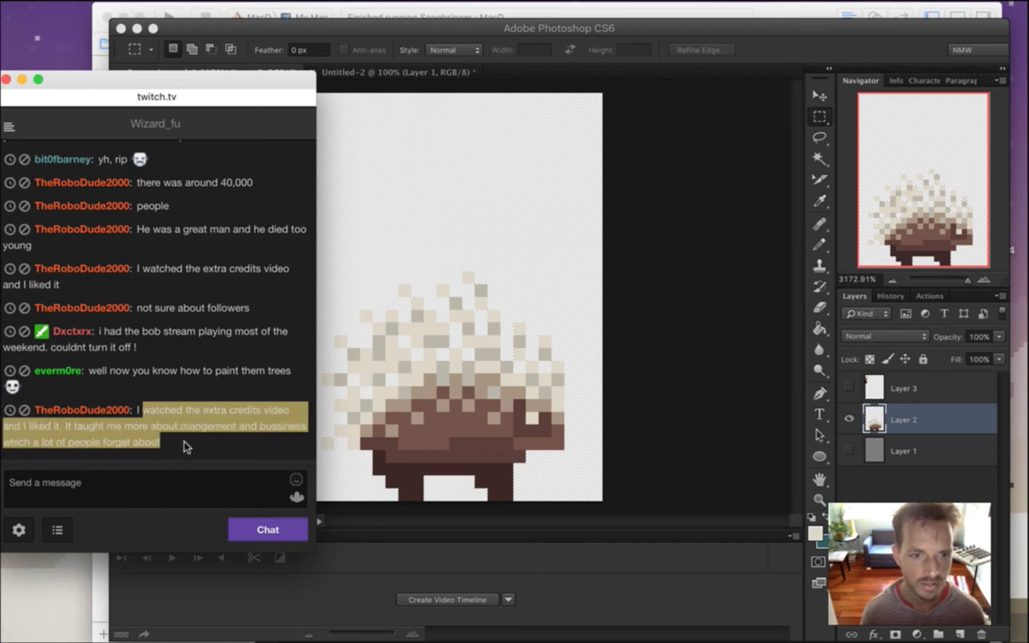
click(175, 441)
drag(146, 413, 180, 455)
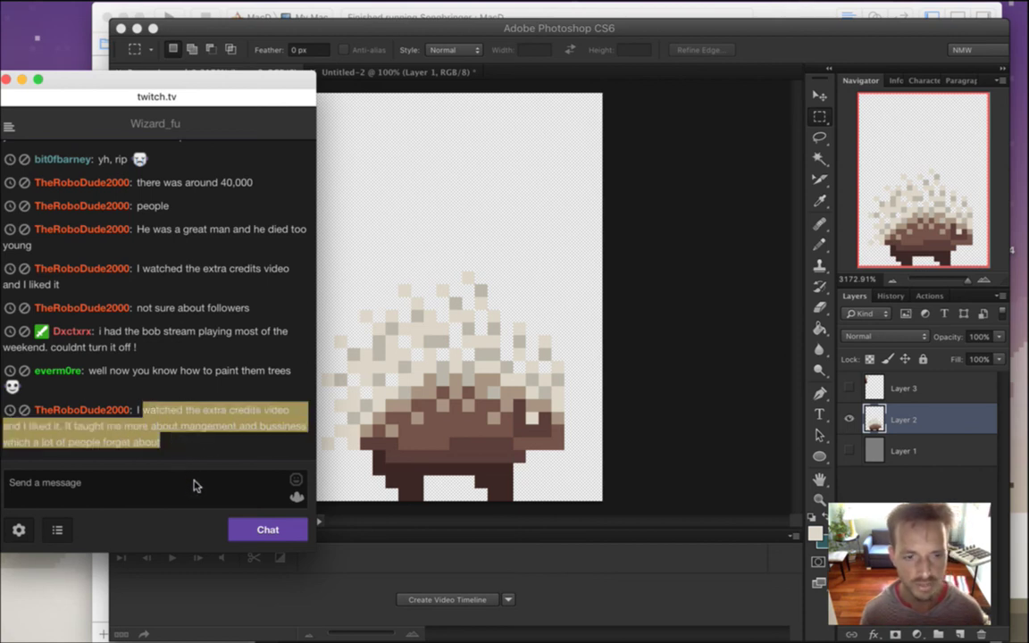
click(168, 409)
key(super+Tab)
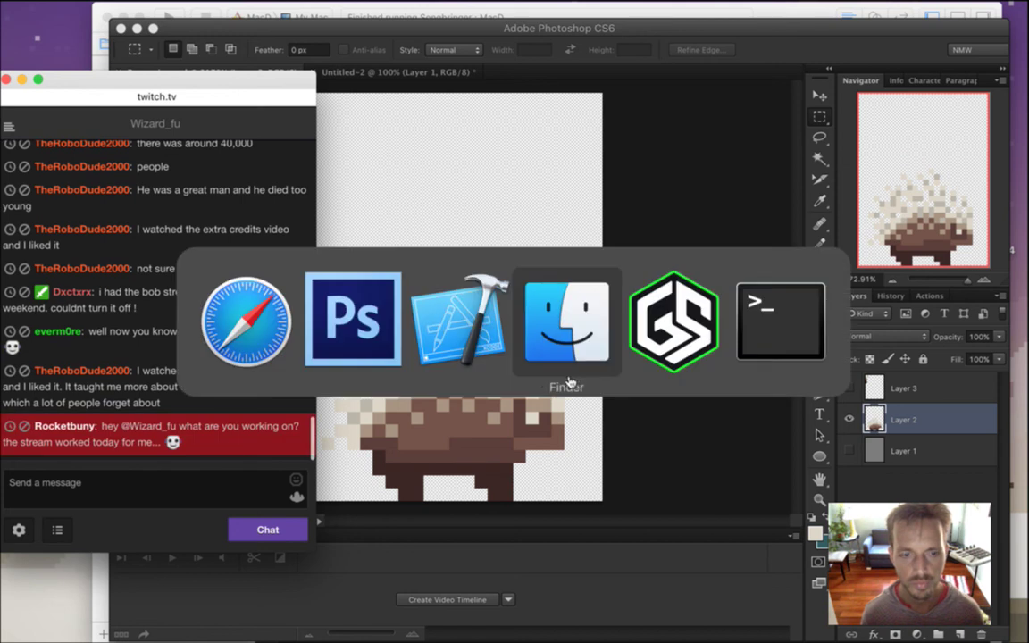
click(222, 312)
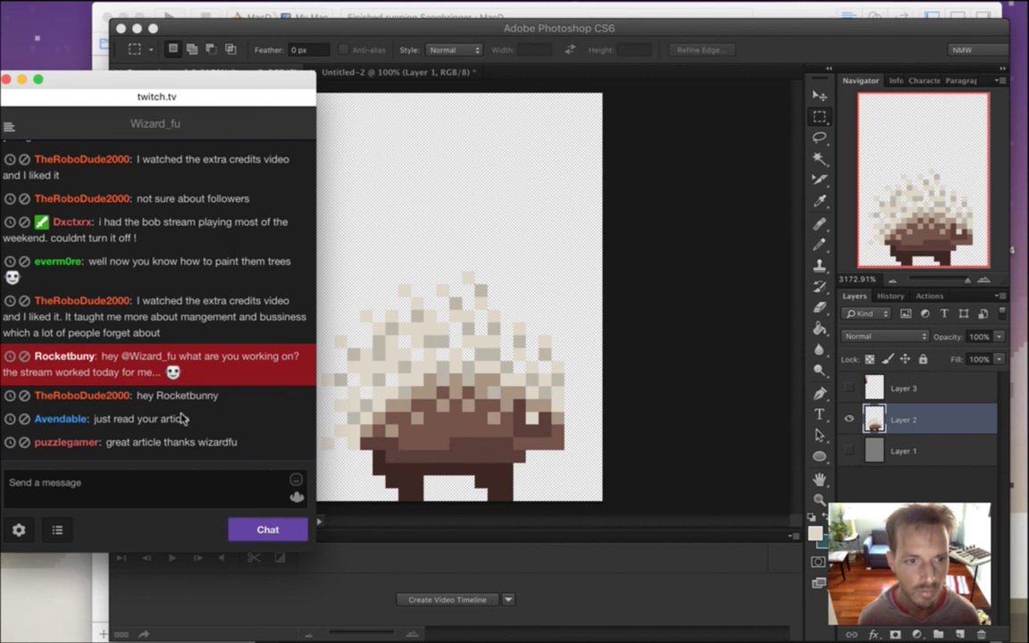
Read the chat question about the current work and the viewers' comments on the article
drag(130, 360, 150, 372)
click(147, 376)
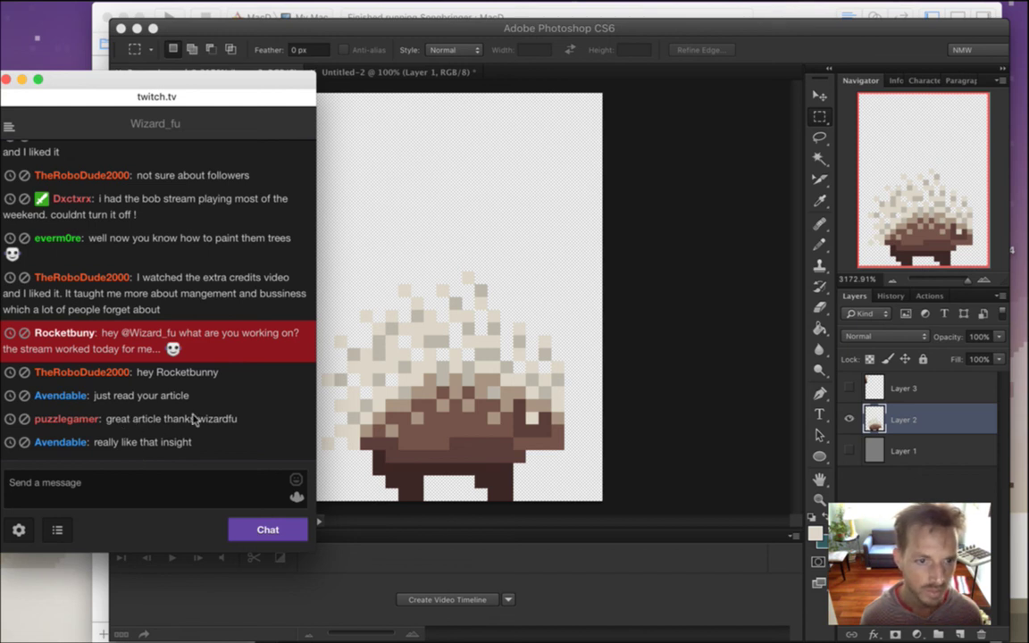
double_click(125, 403)
drag(125, 404, 183, 406)
click(216, 404)
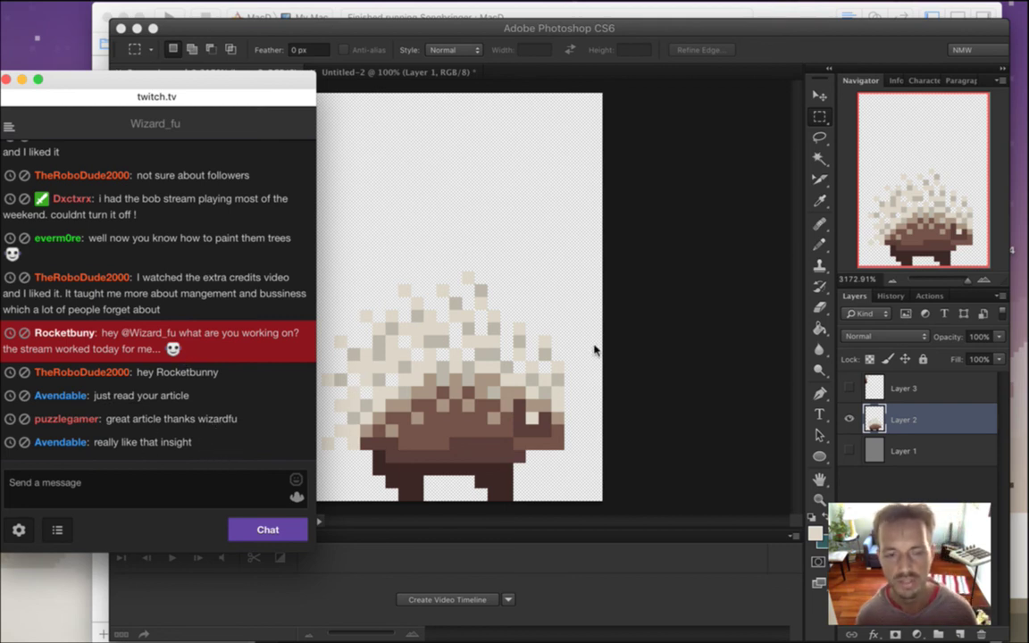
Switch to Xcode, run Songbringer, and walk the hero past the Rossupines with the sword drawn to check their new quill colors
key(super+Tab)
key(super+r)
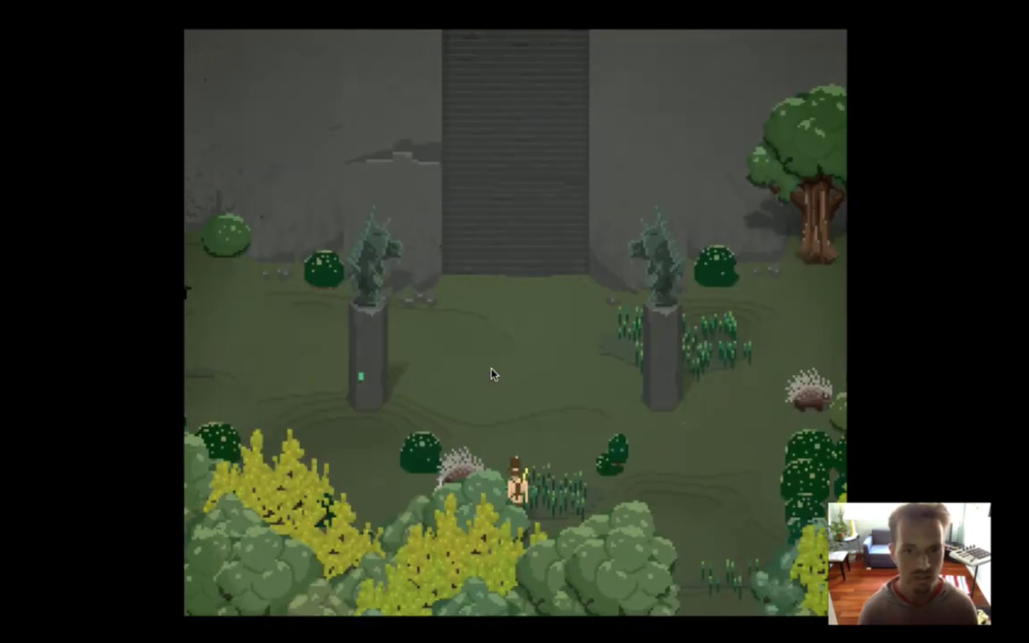
key(Right)
key(Up)
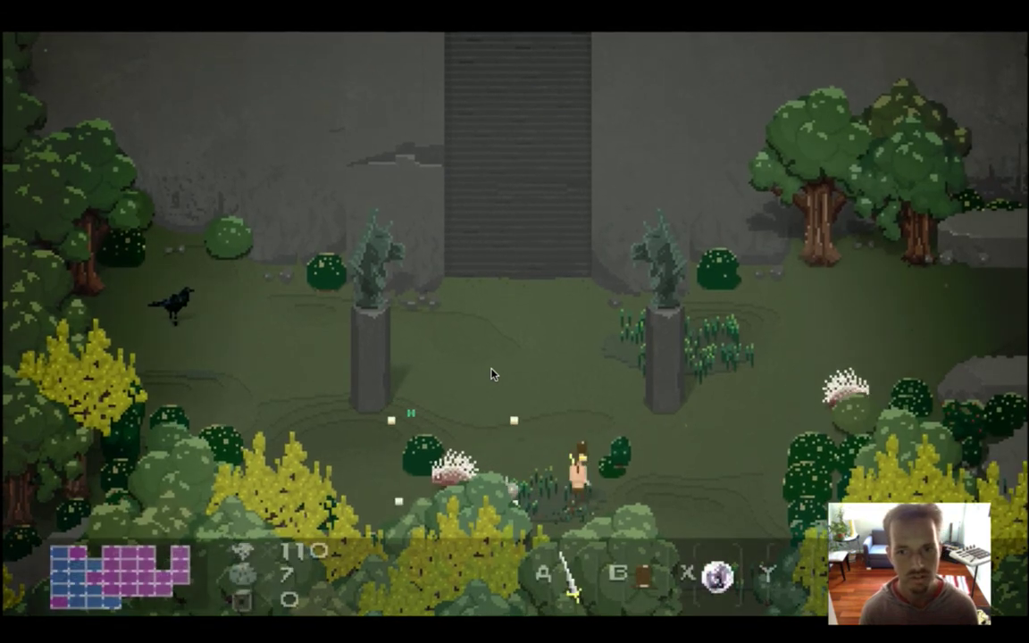
key(Right)
key(Left)
key(Up)
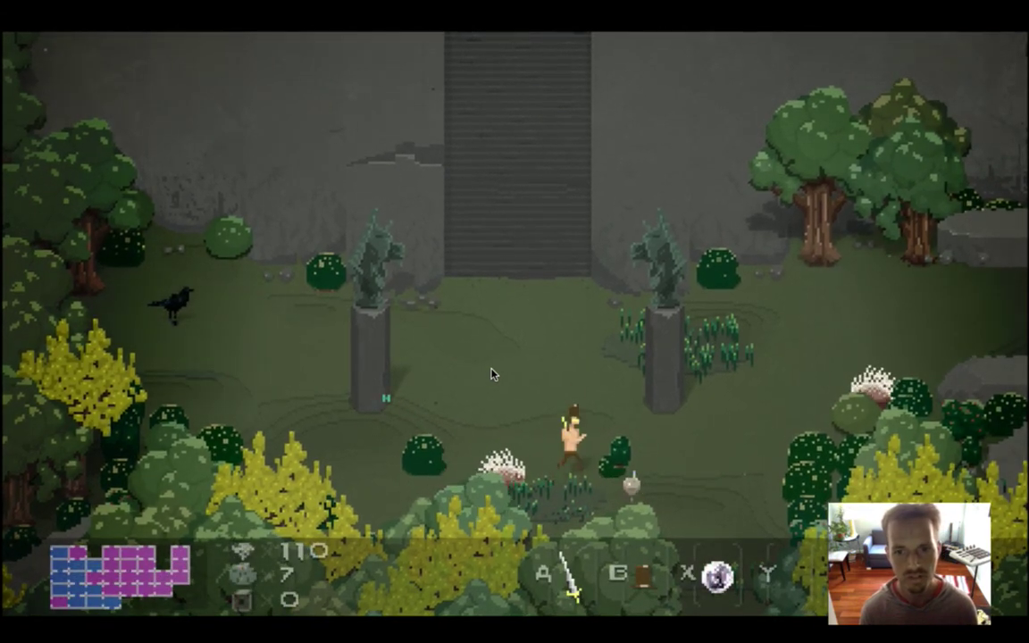
key(Right)
key(a)
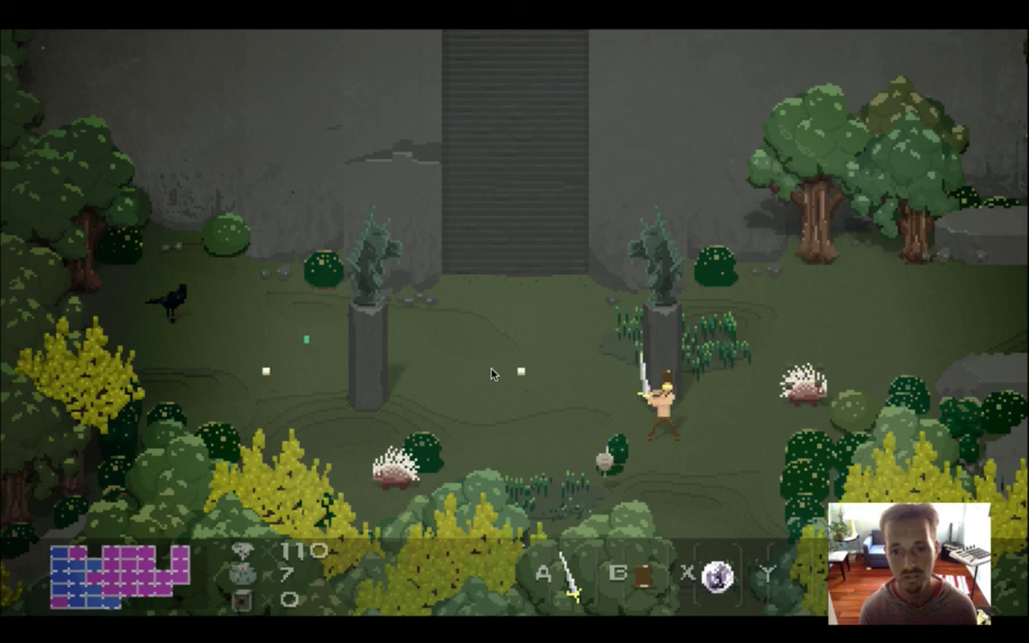
Move the hero around the clearing near the bushes and examine the quill contrast of the roaming Rossupines
key(Right)
key(Down)
key(Down)
key(Right)
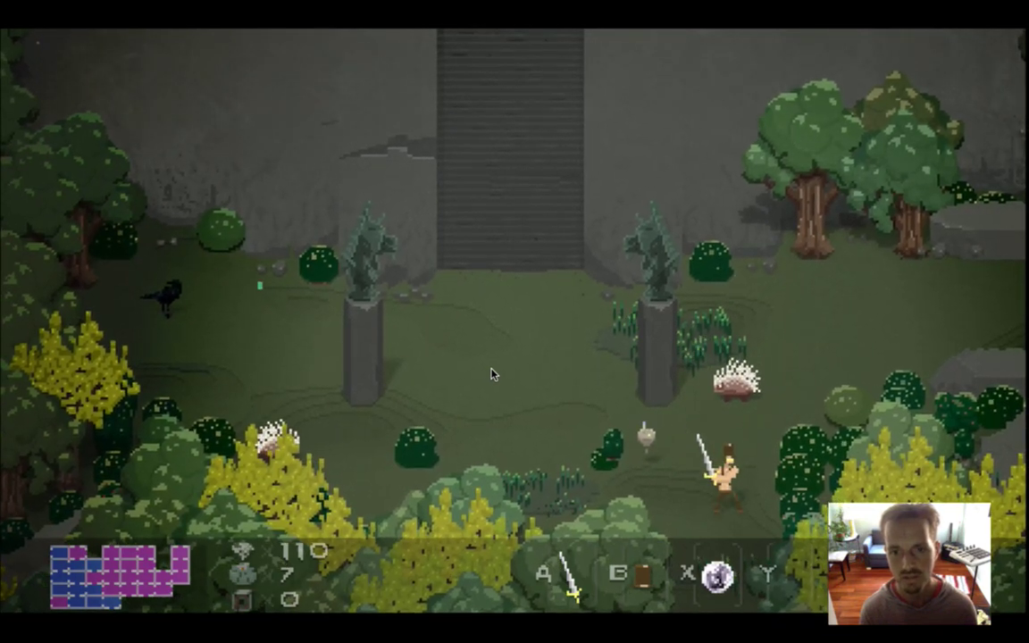
key(Left)
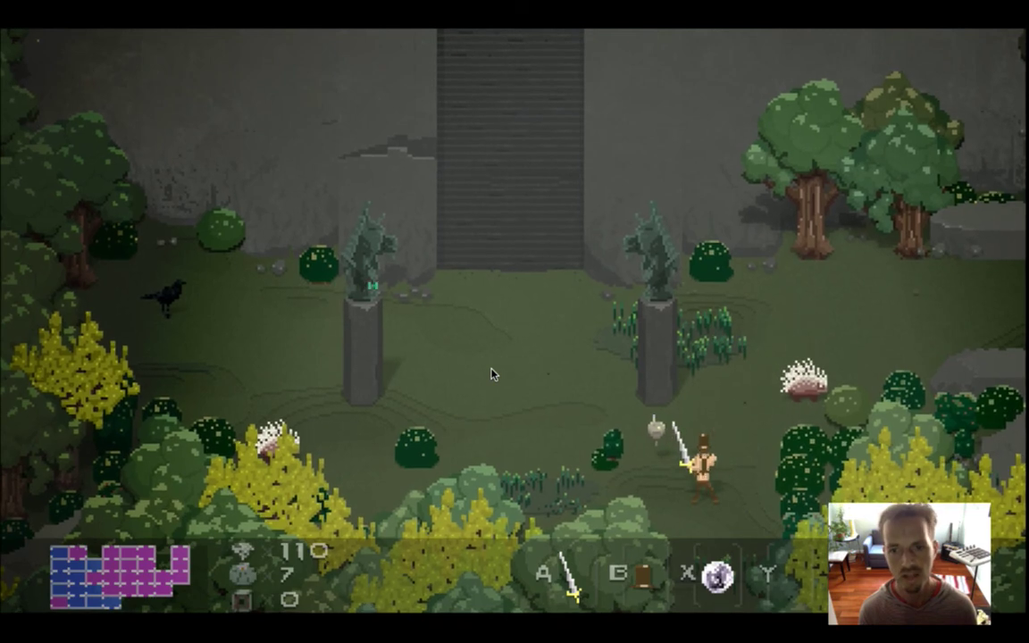
key(Right)
key(Right)
key(Down)
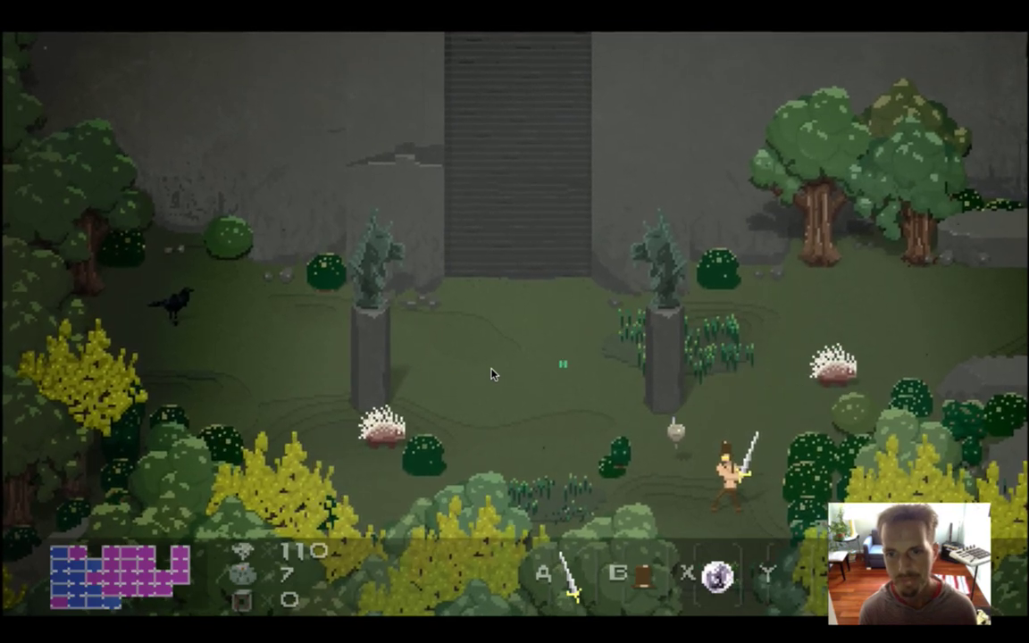
key(Up)
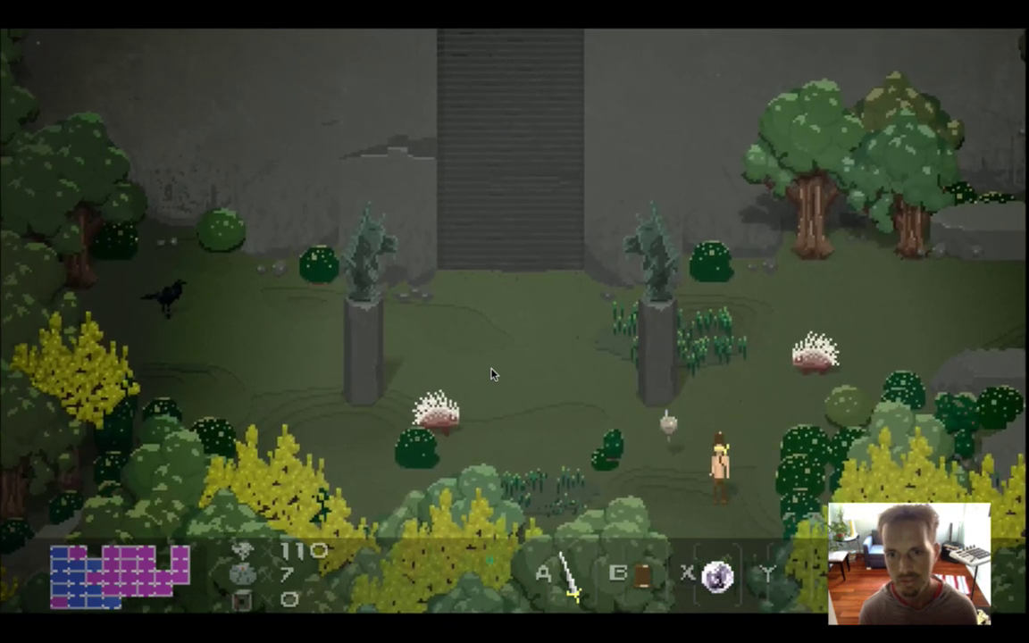
Quit the game and switch back to the Rossupine sprite in Photoshop
key(super+q)
key(super+Tab)
key(super+Tab)
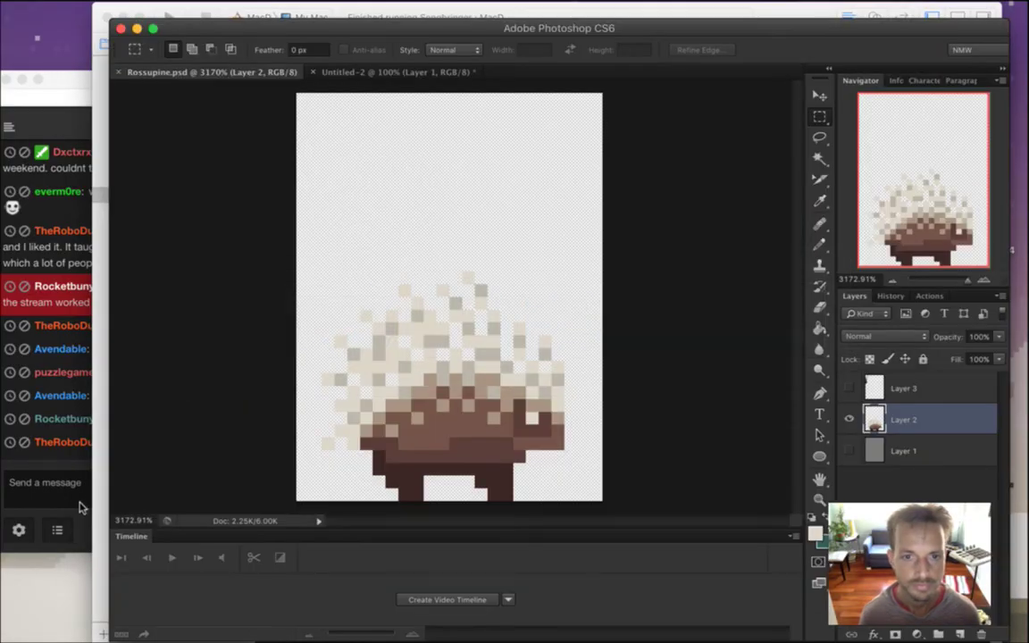
Read the chat comment on the enemies' look and the question about what happened with yesterday's stream
click(67, 422)
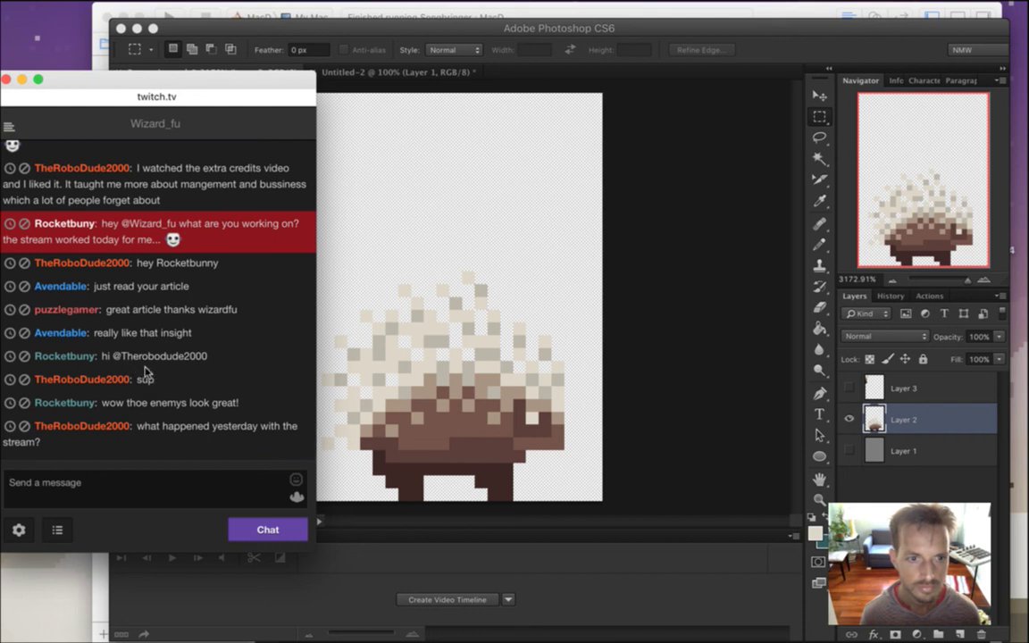
drag(141, 403, 226, 414)
click(252, 375)
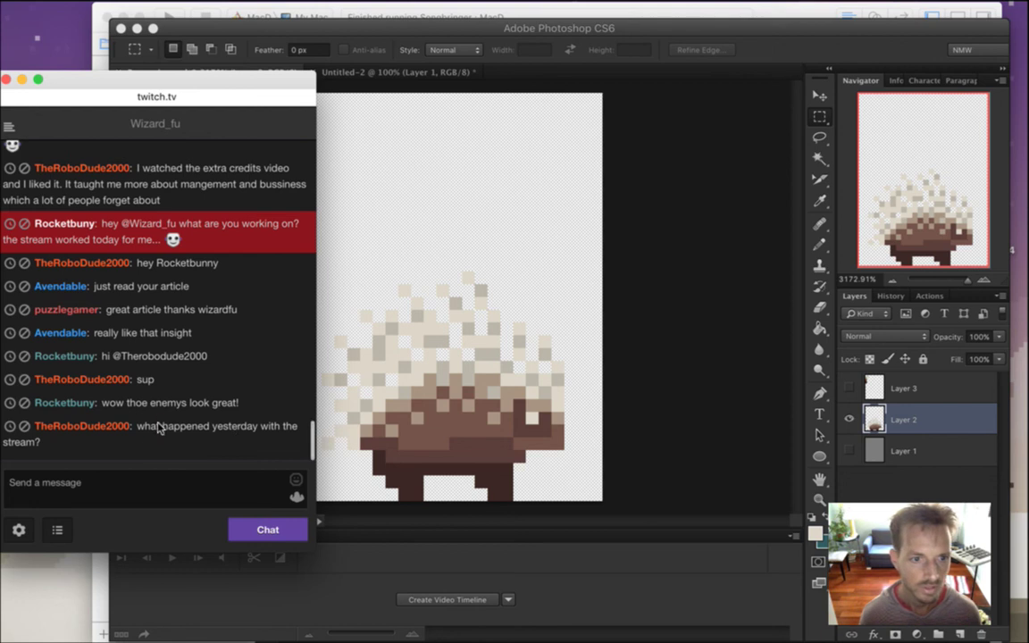
drag(162, 427, 202, 442)
click(253, 398)
click(705, 49)
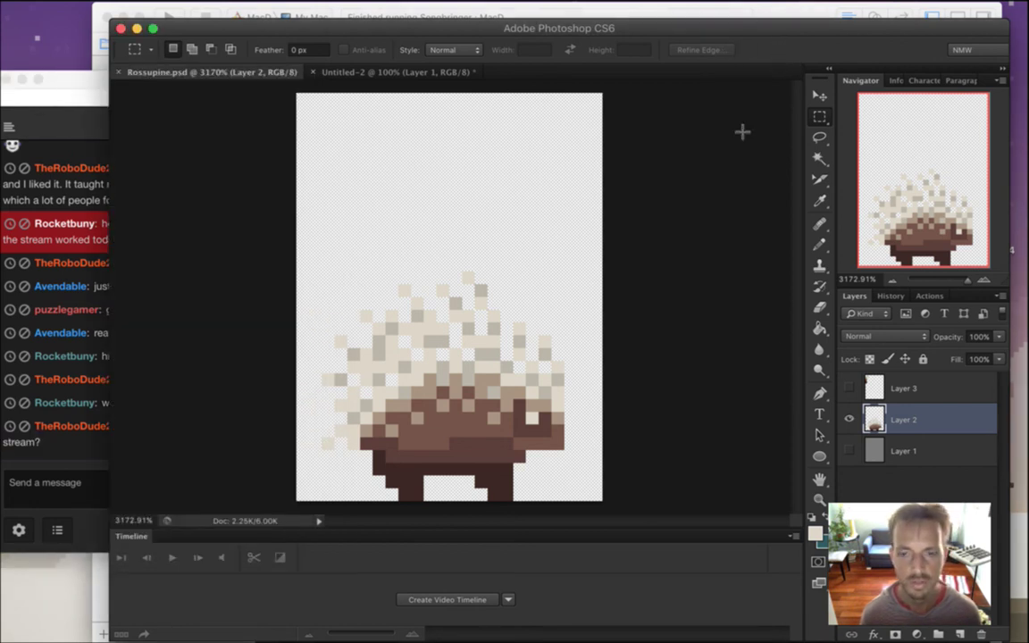
Show the gray background on Layer 1 behind the sprite, and reread the chat question about yesterday's stream
click(849, 451)
click(30, 453)
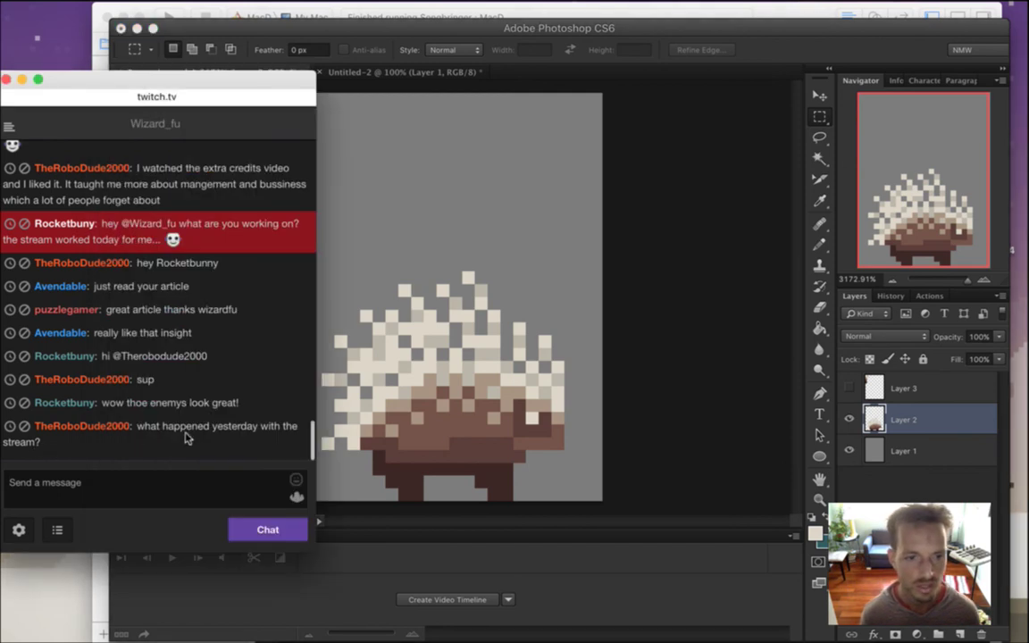
drag(192, 427, 216, 447)
click(207, 461)
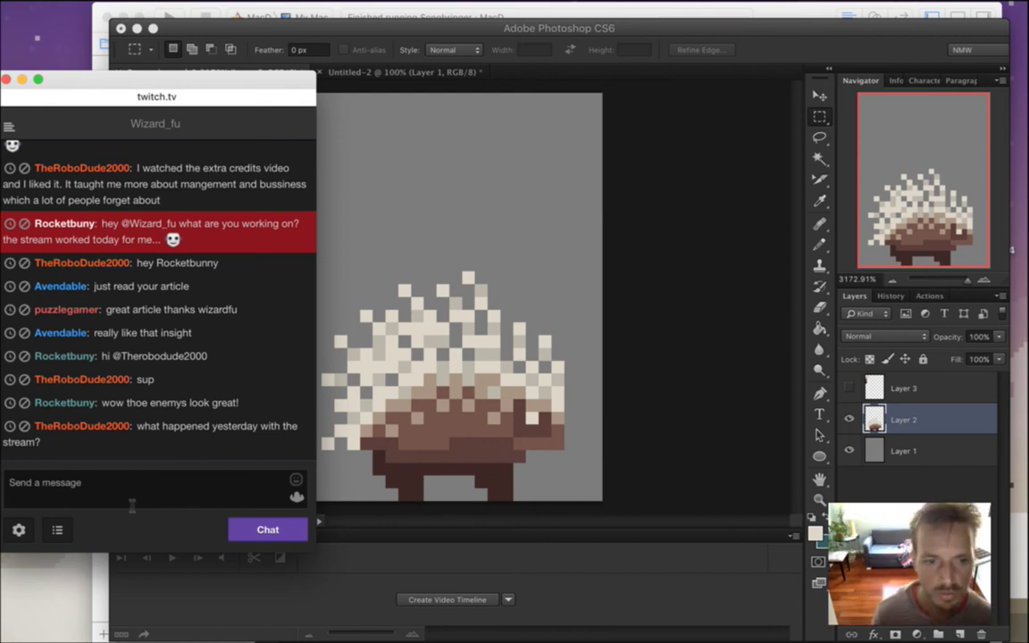
click(784, 41)
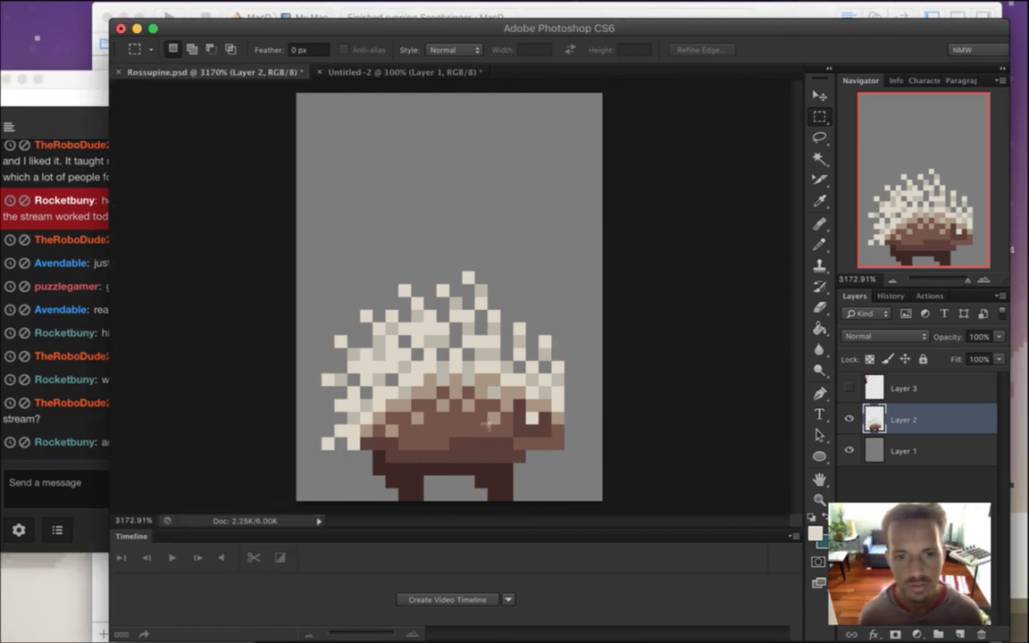
Read the chat question about whether the wild cinder blocks are still in the game
click(99, 480)
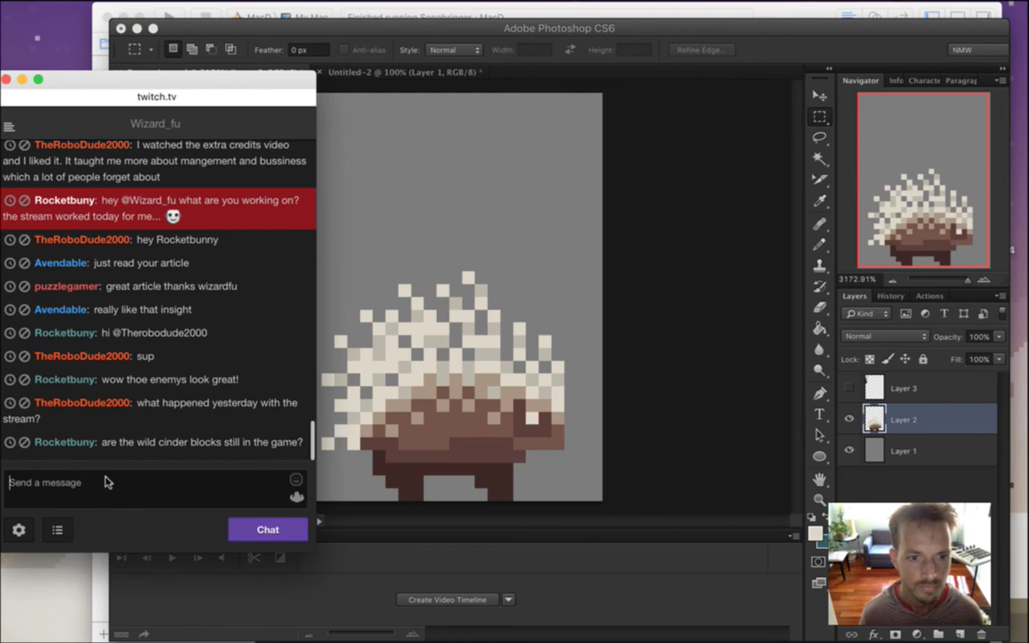
drag(137, 443, 223, 444)
click(249, 443)
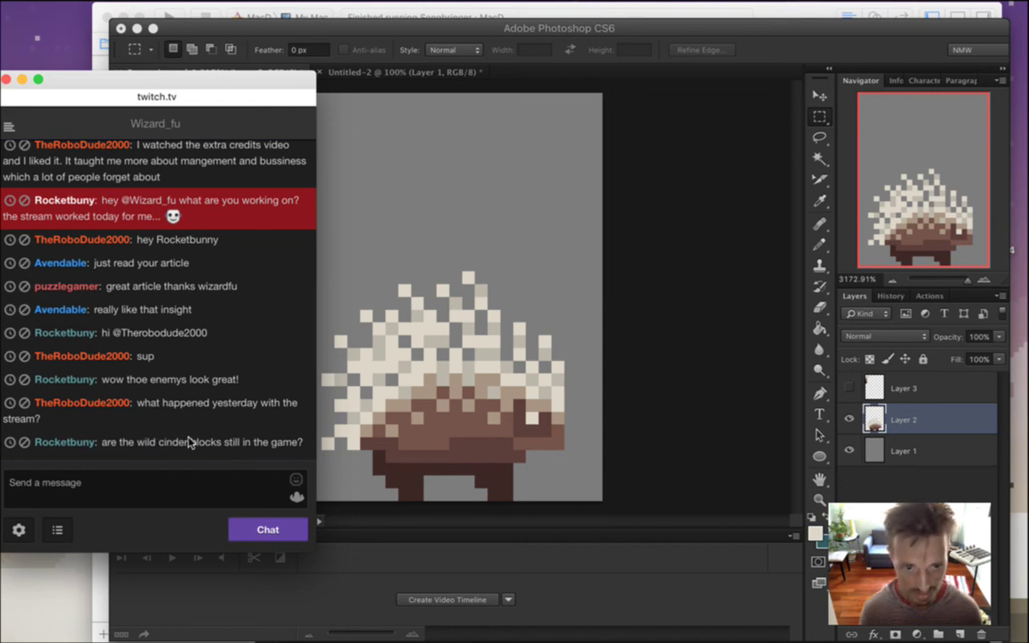
click(789, 51)
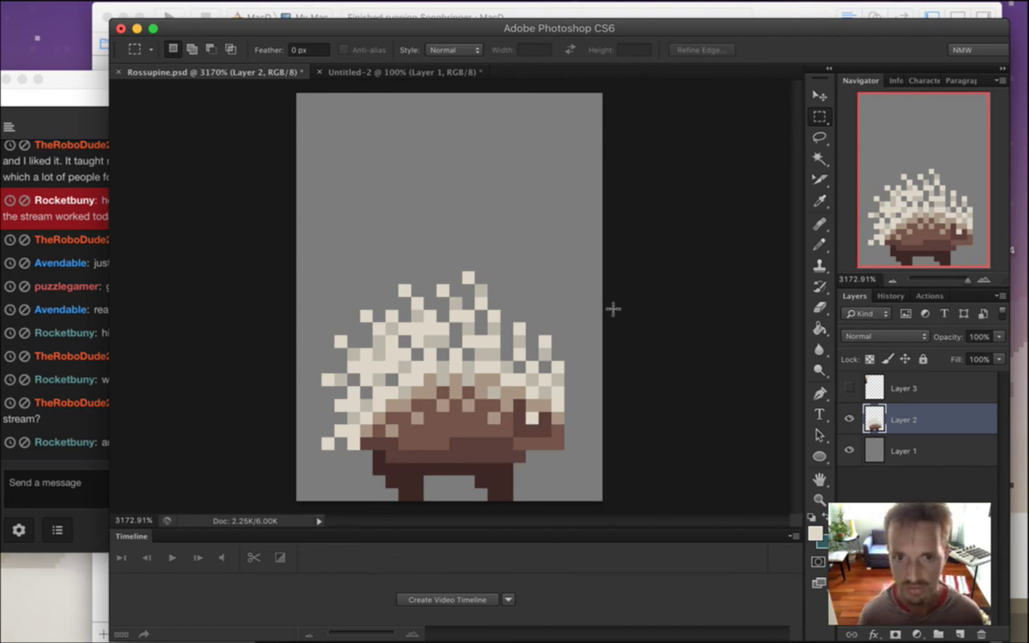
Show the palette swatches on Layer 3 and sample the darker gray-beige quill color
key(i)
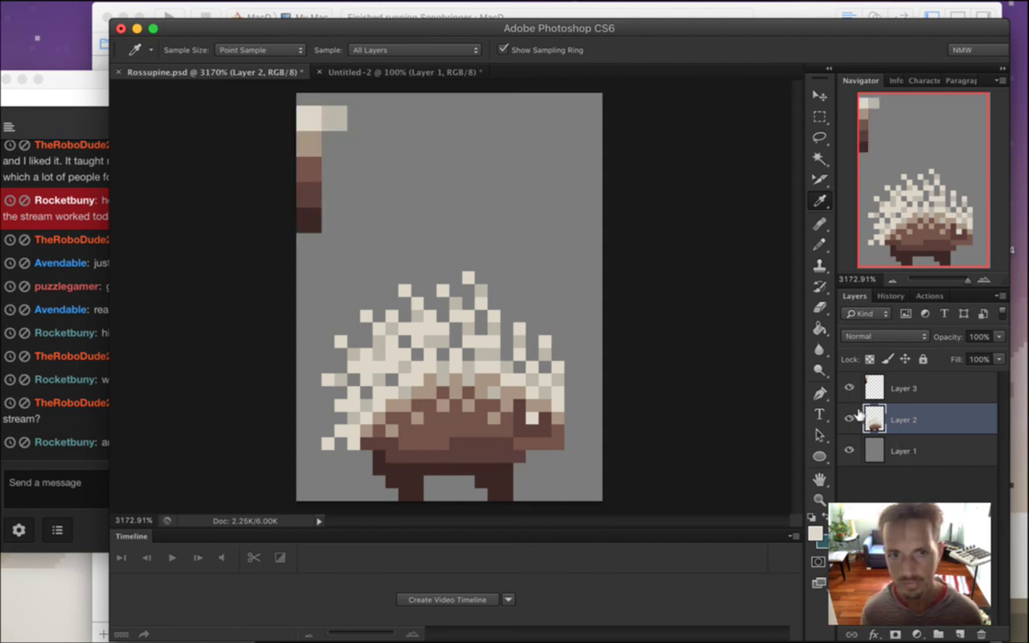
click(330, 128)
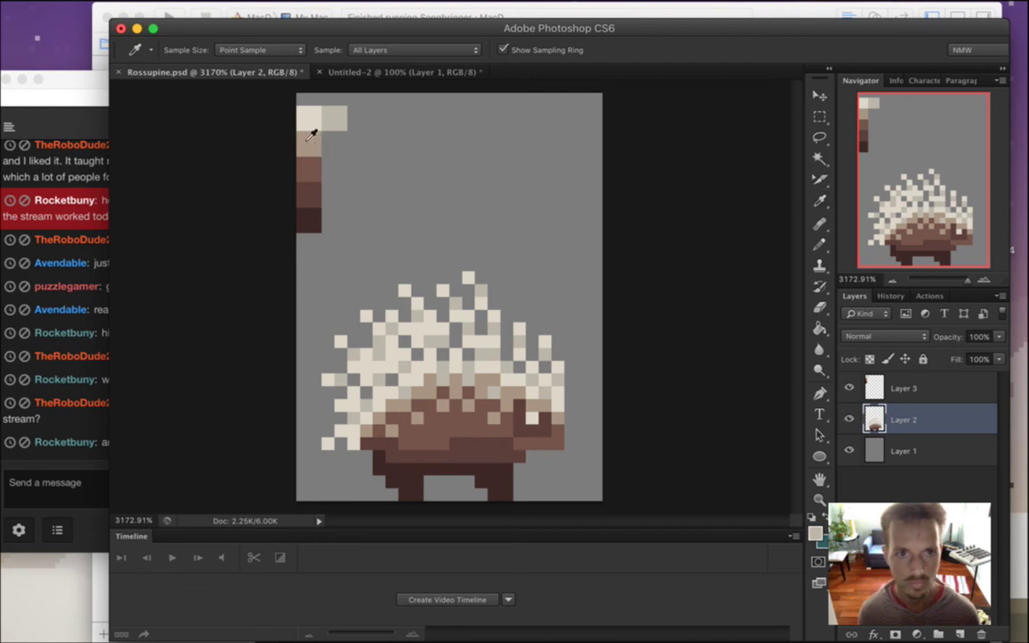
key(g)
click(323, 127)
key(super+z)
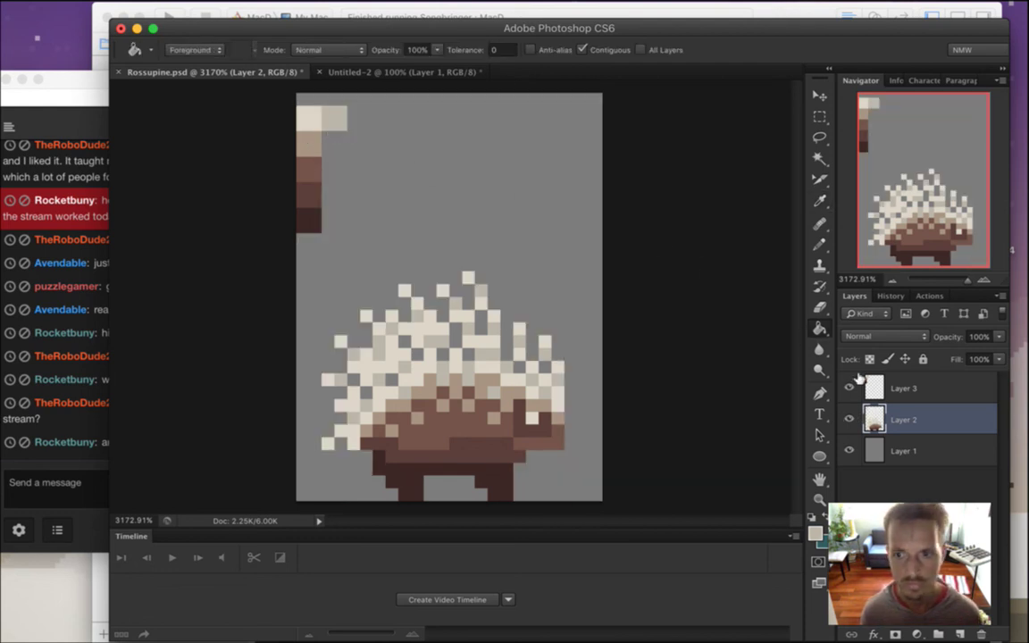
Paint over the lightest palette swatch on Layer 3 with the sampled gray-beige, using a 1 px Pencil
key(alt+bracketright)
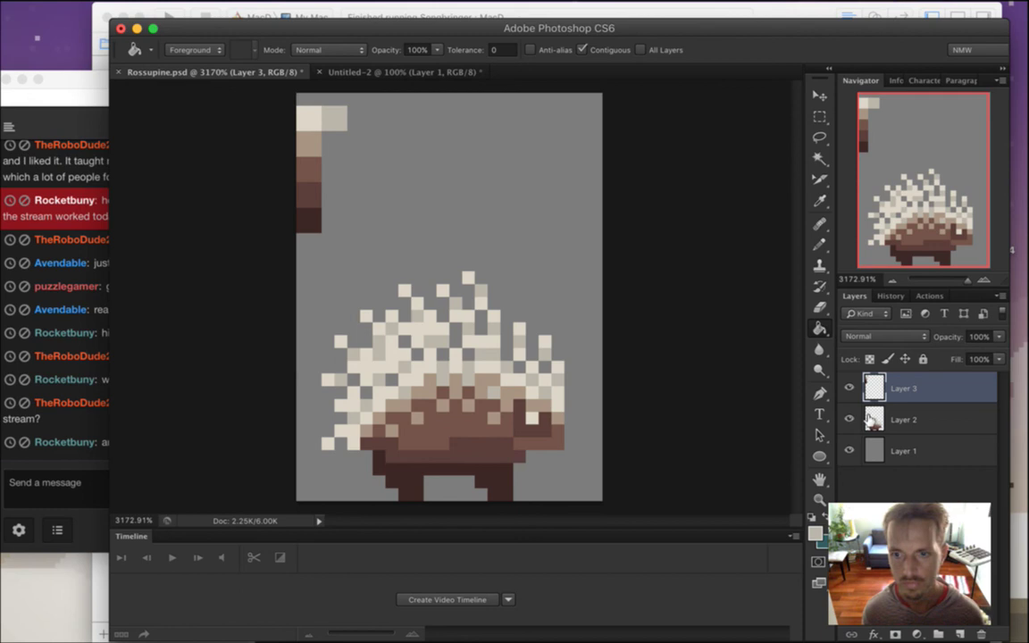
key(b)
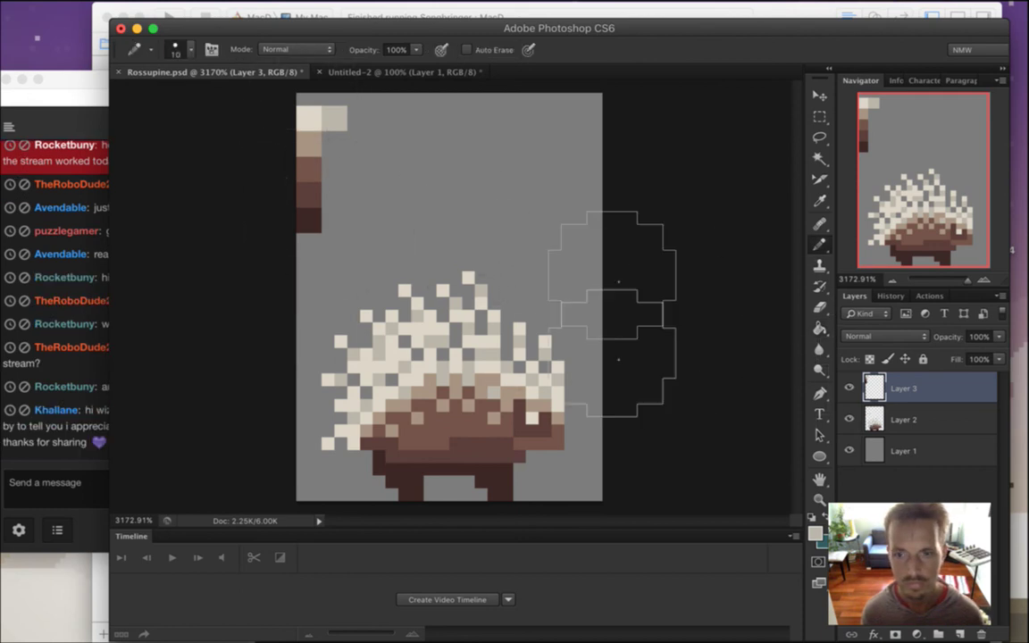
key(bracketleft)
key(bracketleft)
key(bracketleft)
key(bracketleft)
key(bracketleft)
key(bracketleft)
key(bracketleft)
key(bracketleft)
key(bracketleft)
drag(303, 125, 316, 125)
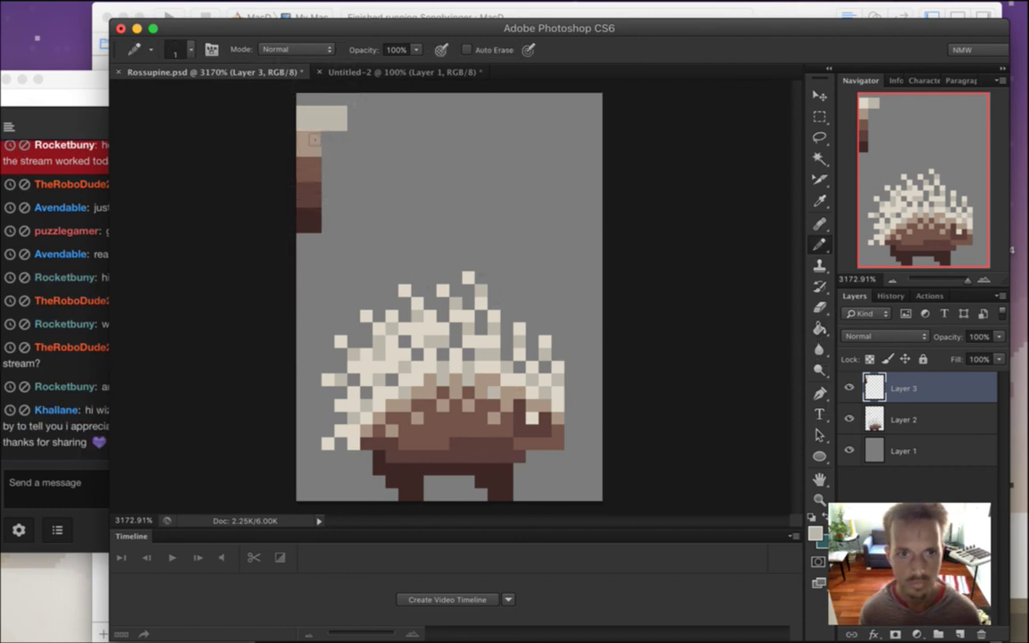
Pick a darker gray-beige foreground color and repaint the second quill swatch in the palette with it
click(814, 533)
drag(824, 379, 816, 338)
click(959, 246)
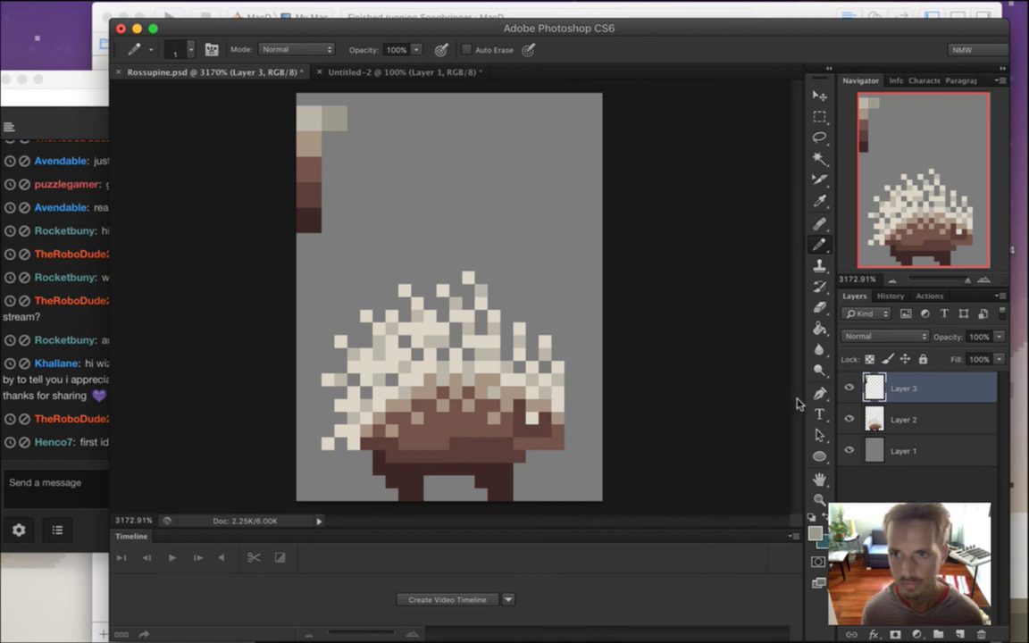
Read the viewers' chat messages about the Gamasutra post and the first idle frame
click(72, 360)
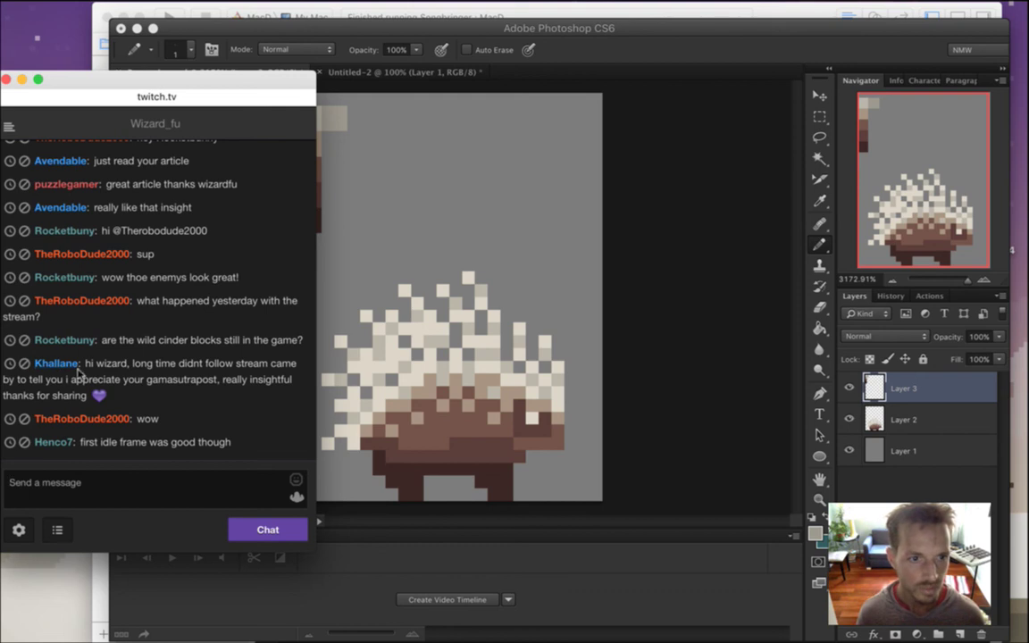
drag(94, 367, 143, 390)
click(148, 390)
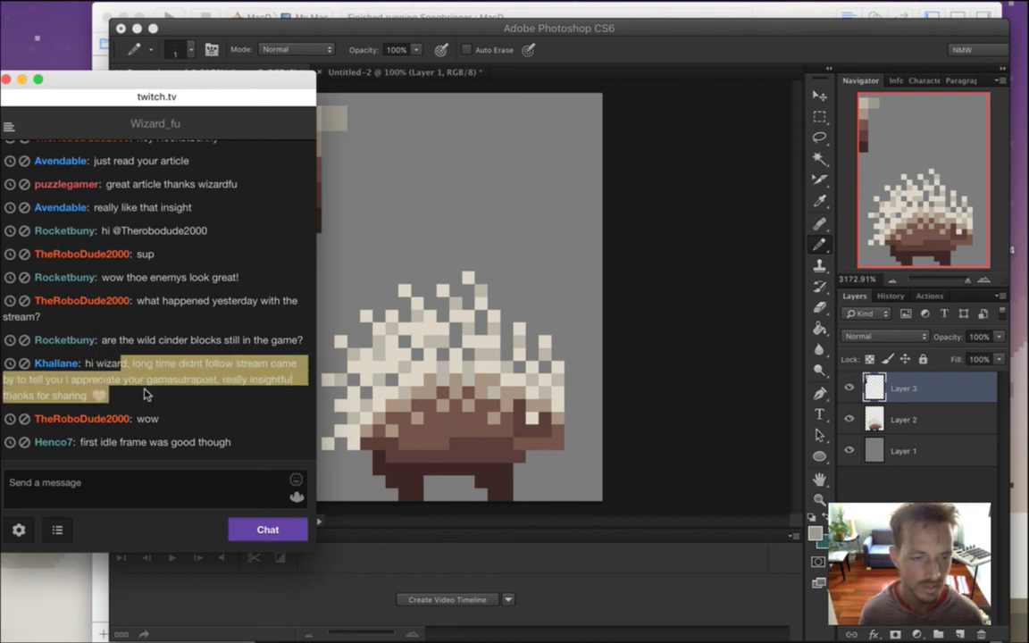
click(152, 390)
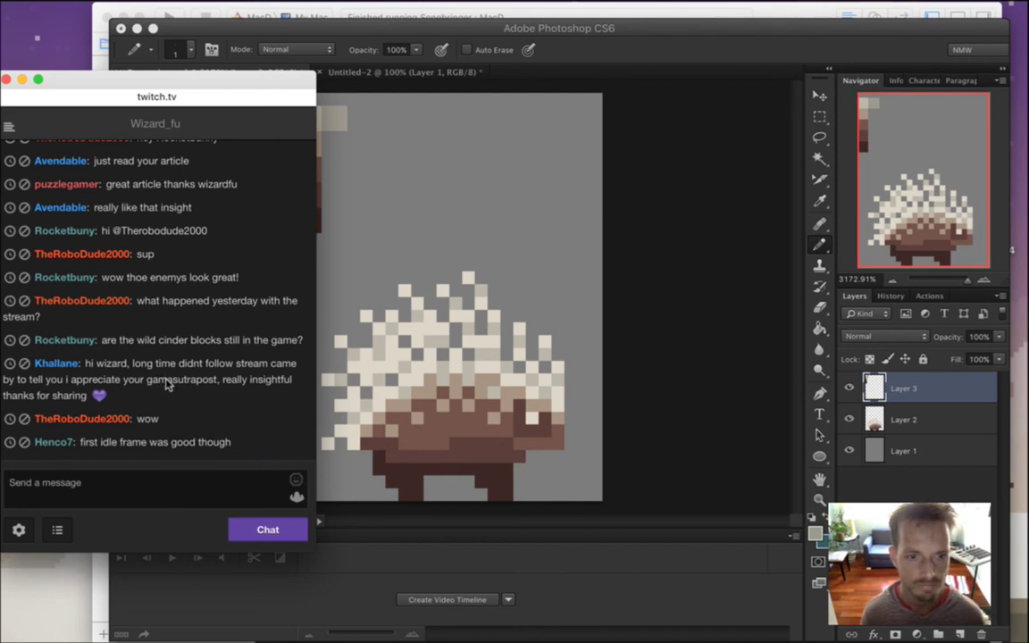
scroll(104, 412, down, 1)
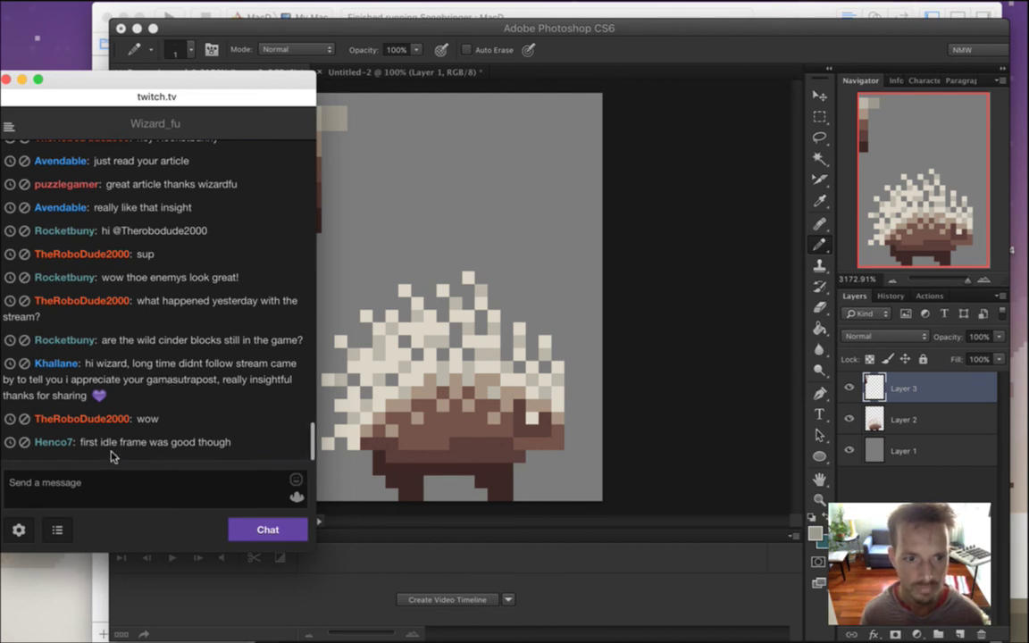
drag(98, 441, 213, 444)
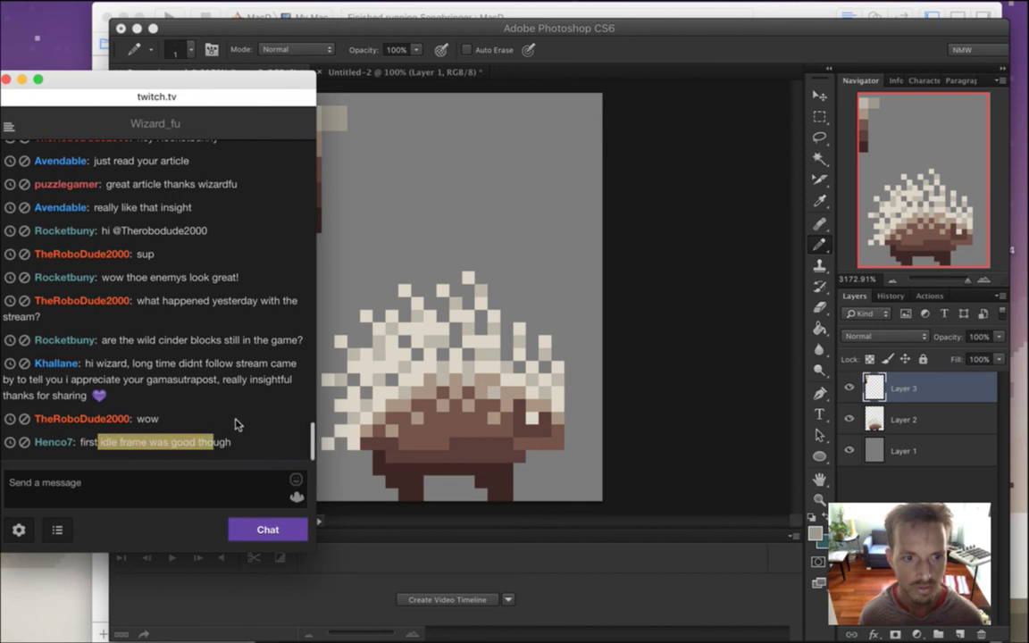
click(234, 416)
click(747, 81)
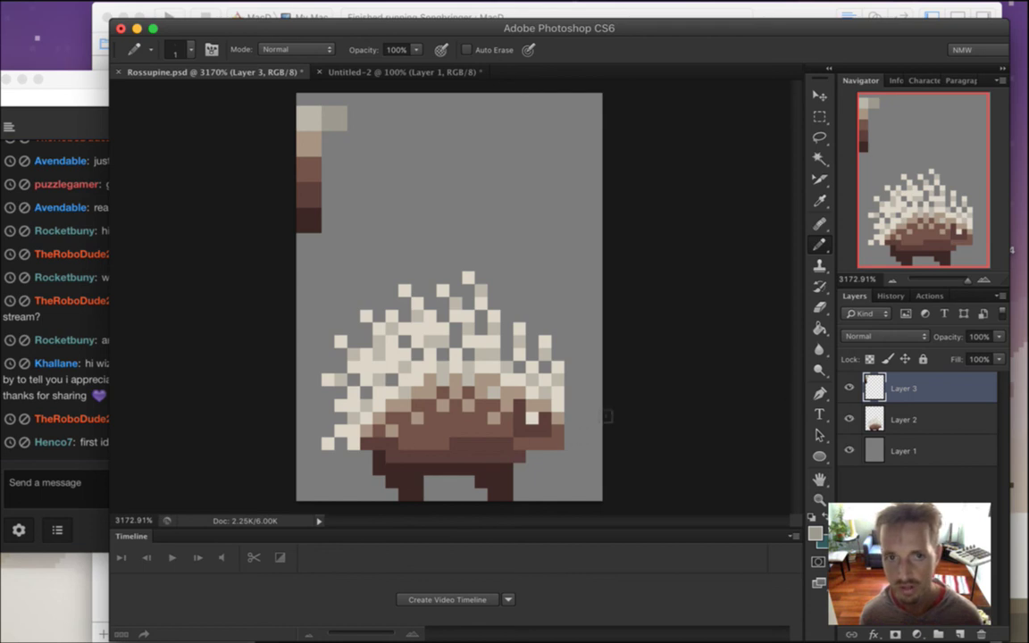
Select the darker quill pixels on Layer 2, recolor them with the new darker gray-beige swatch color, and deselect
key(i)
click(308, 123)
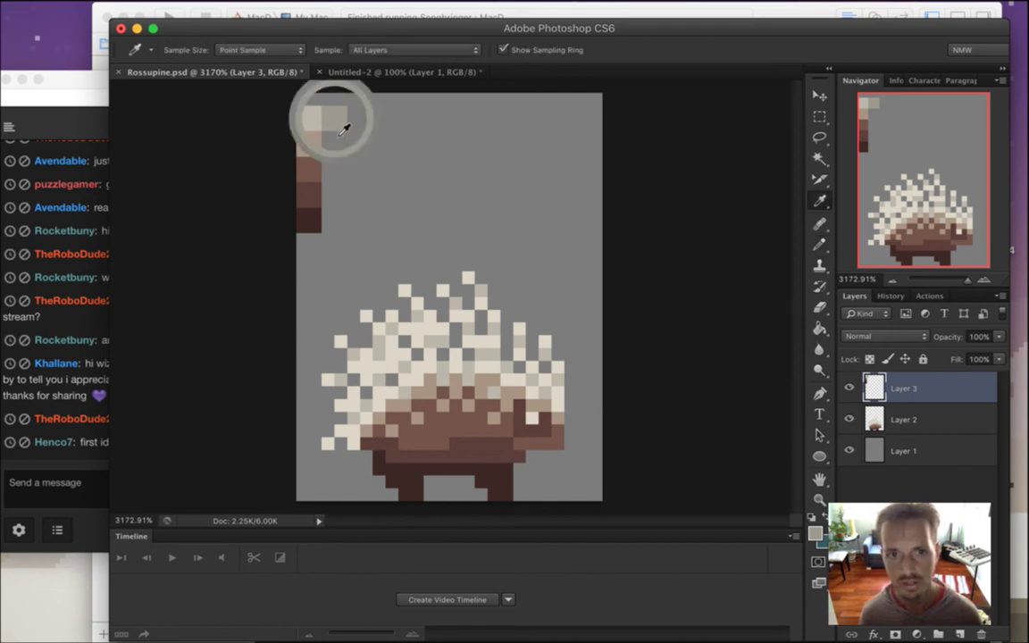
key(w)
click(457, 315)
click(883, 418)
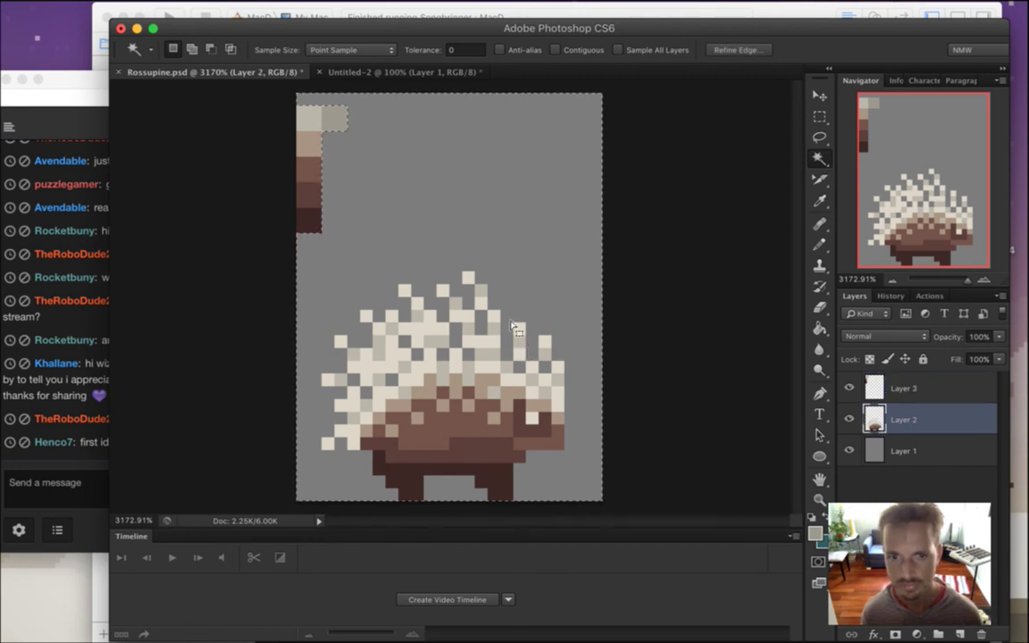
click(535, 339)
key(b)
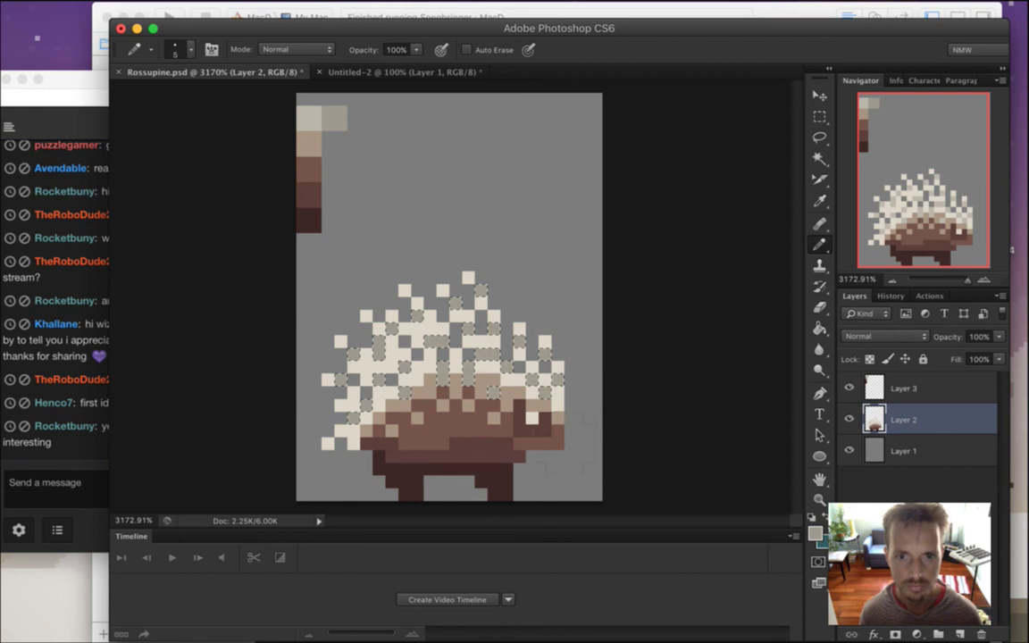
click(818, 118)
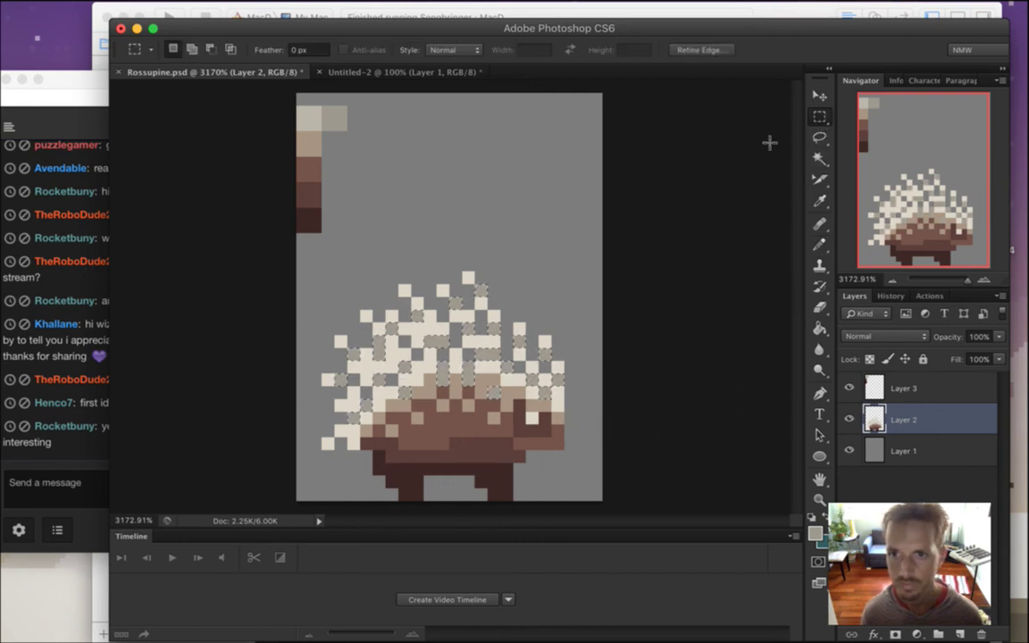
click(770, 142)
Select the light quill pixels on Layer 2, recolor them with the first gray-beige swatch color, and deselect
click(819, 159)
click(464, 314)
key(i)
click(310, 121)
key(b)
mouse_move(418, 317)
mouse_down()
mouse_move(386, 364)
mouse_move(402, 344)
mouse_move(471, 355)
mouse_move(547, 401)
mouse_up()
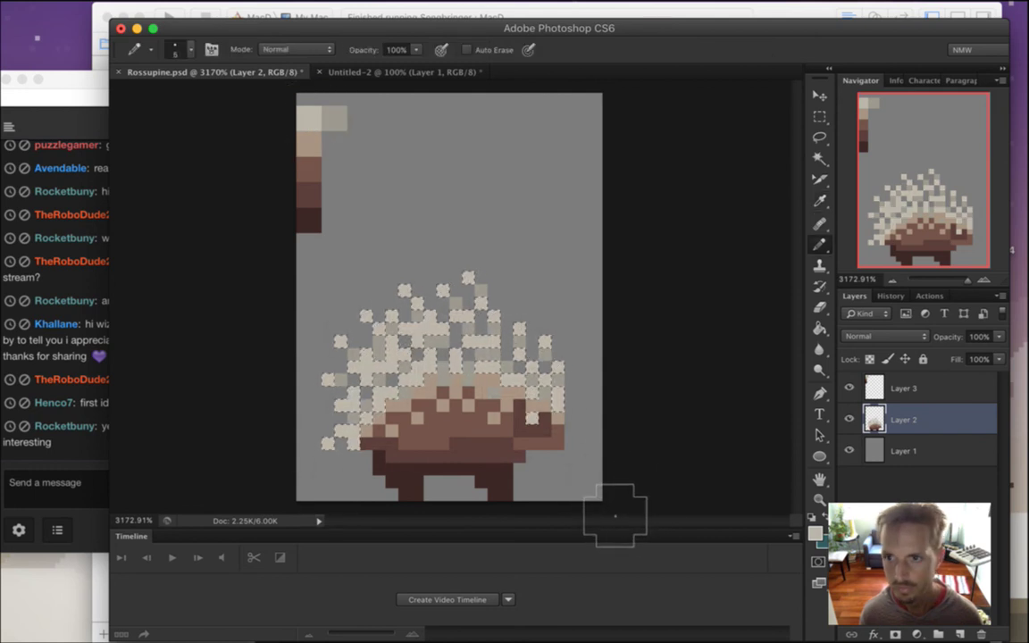
key(ctrl+d)
key(m)
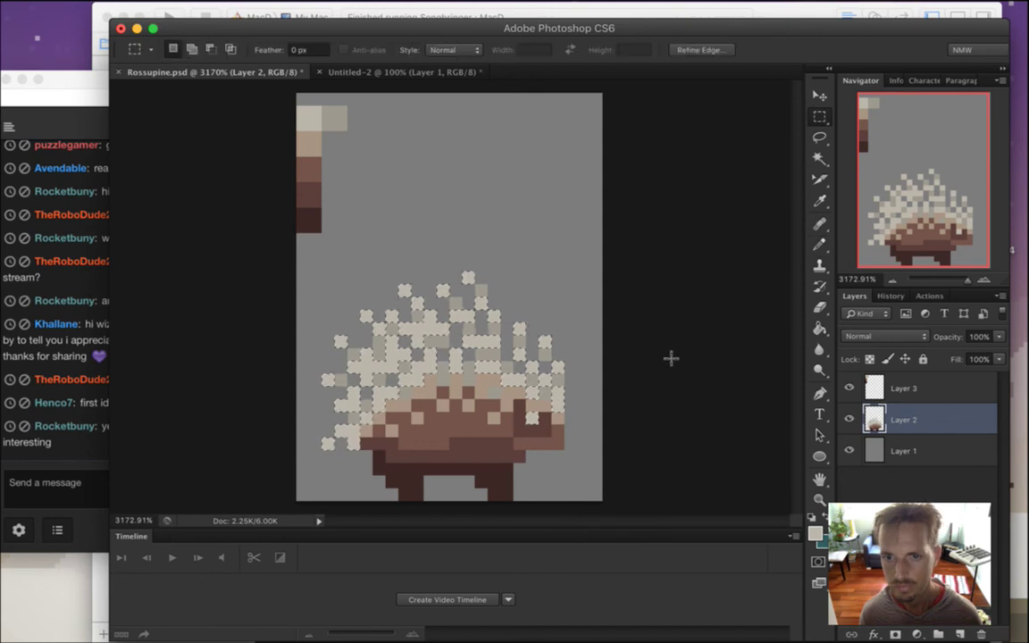
Hide Layer 3 and Layer 1, and export the sprite for web as PNG-24 to the Foes folder, replacing RossupineE0.png
click(849, 388)
click(849, 451)
key(super+alt+shift+s)
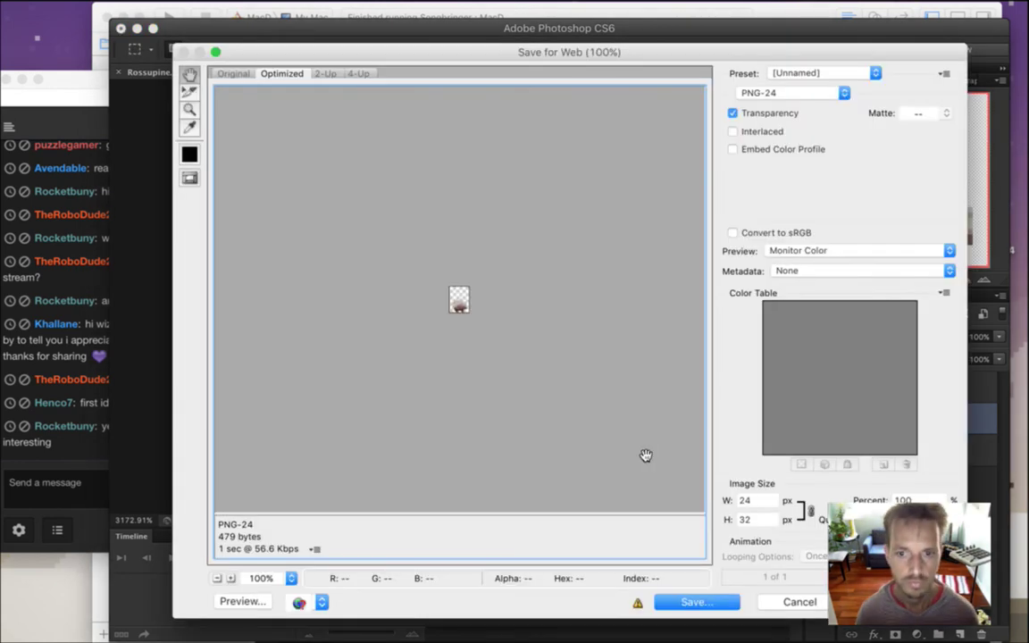
key(Return)
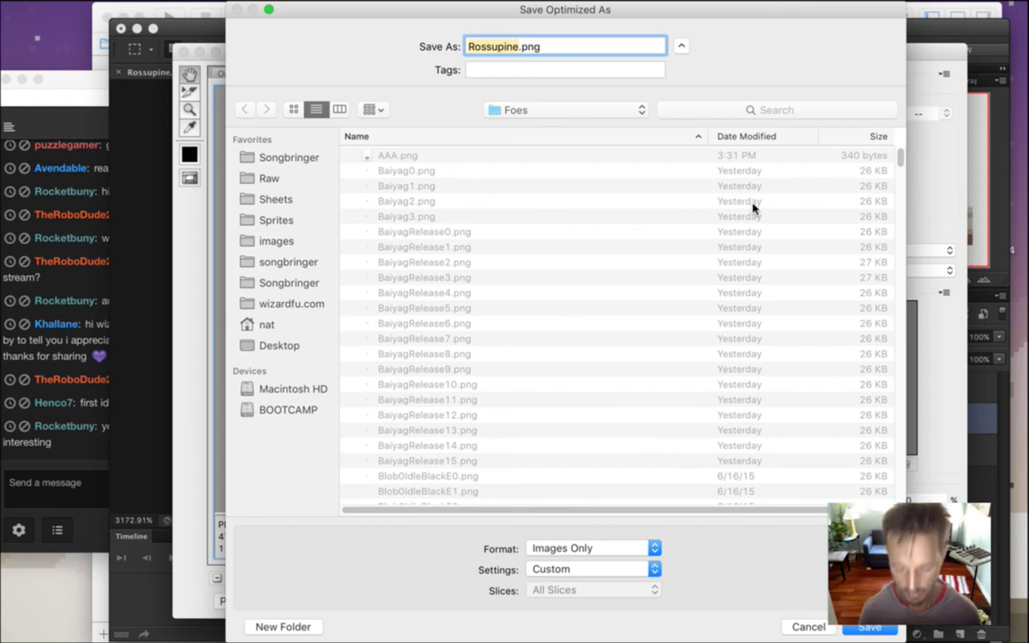
key(Right)
text(E0)
key(Return)
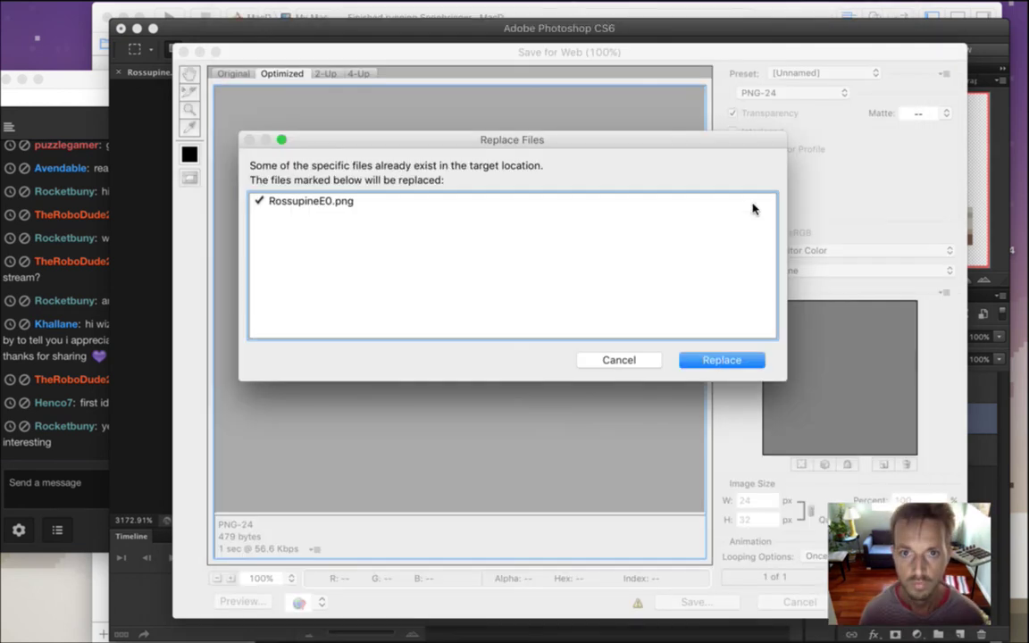
key(Return)
Read the chat comment about the Gamasutra article, and switch to Xcode to build and run Songbringer
click(69, 423)
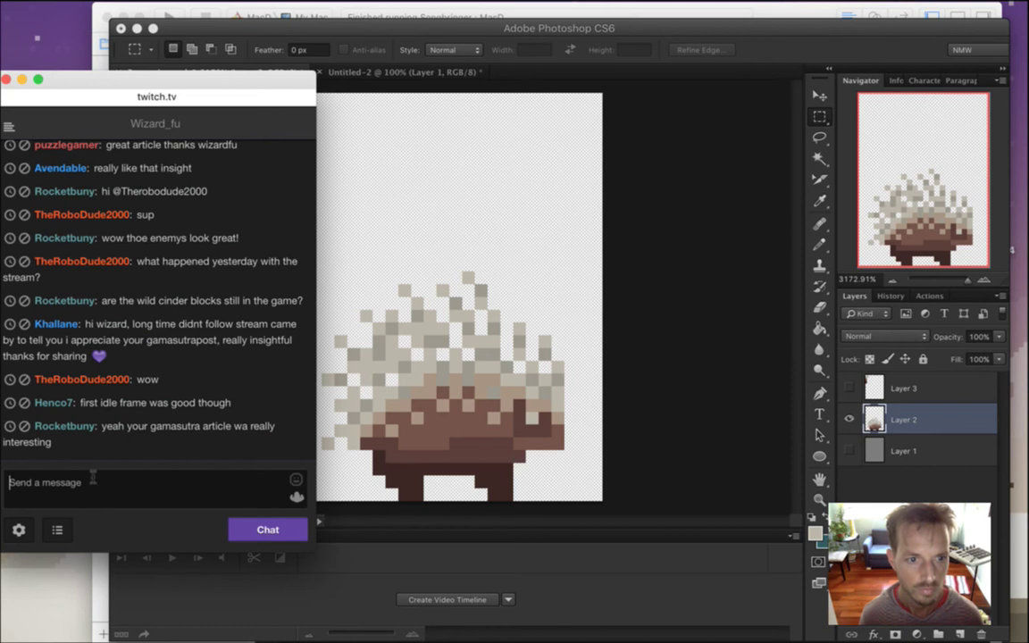
drag(131, 428, 158, 437)
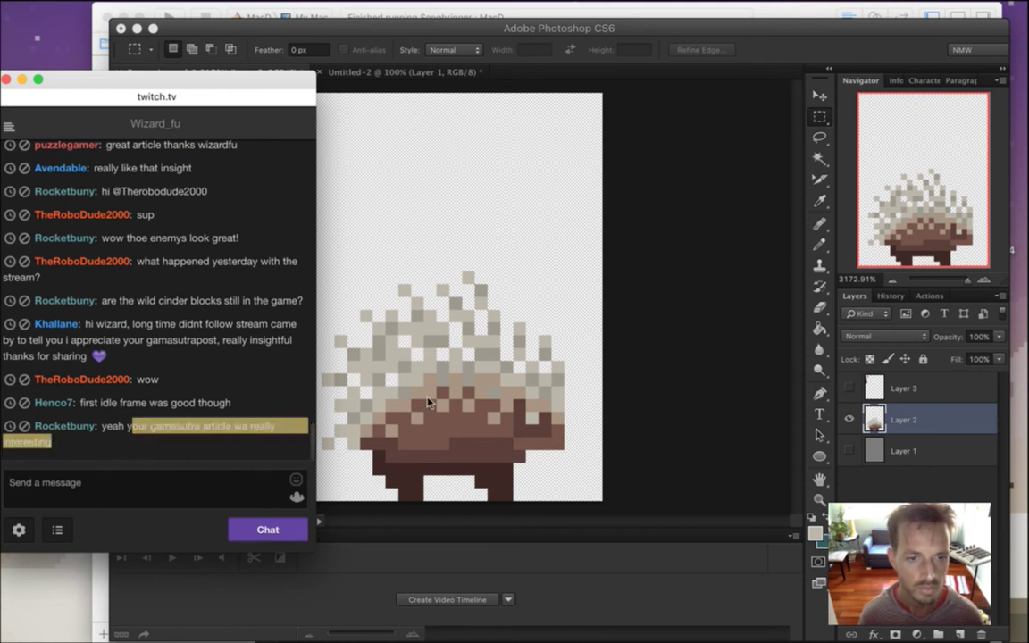
key(super+Tab)
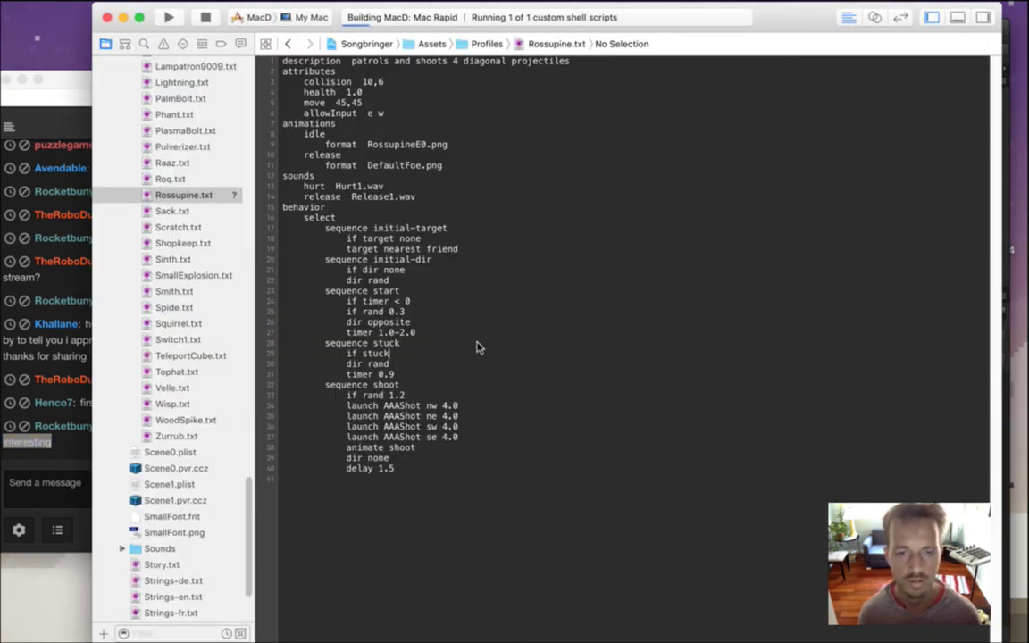
Bring the Twitch chat forward and read the latest messages while Songbringer launches
click(51, 460)
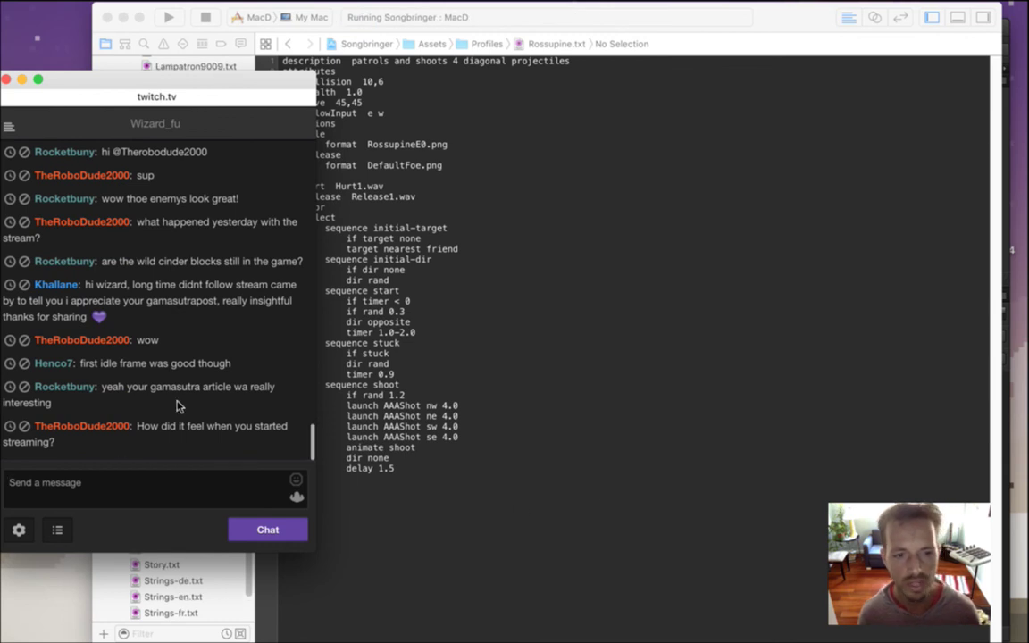
drag(127, 388, 303, 403)
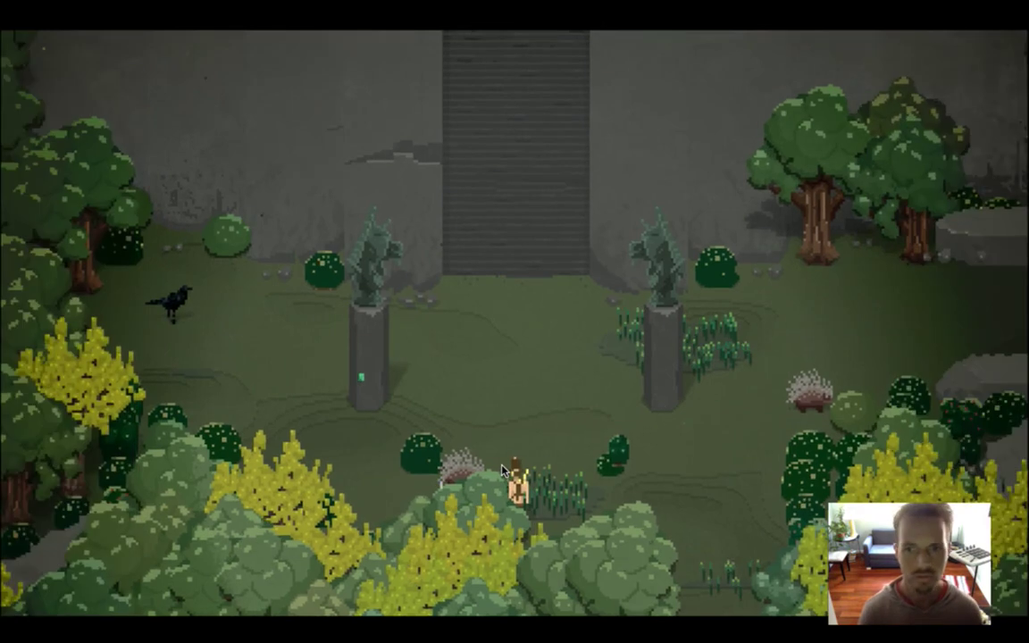
Walk the character around the clearing in Songbringer to check the recolored porcupines against the background, and quit the game
key(Right)
key(Left)
key(Right)
key(Up)
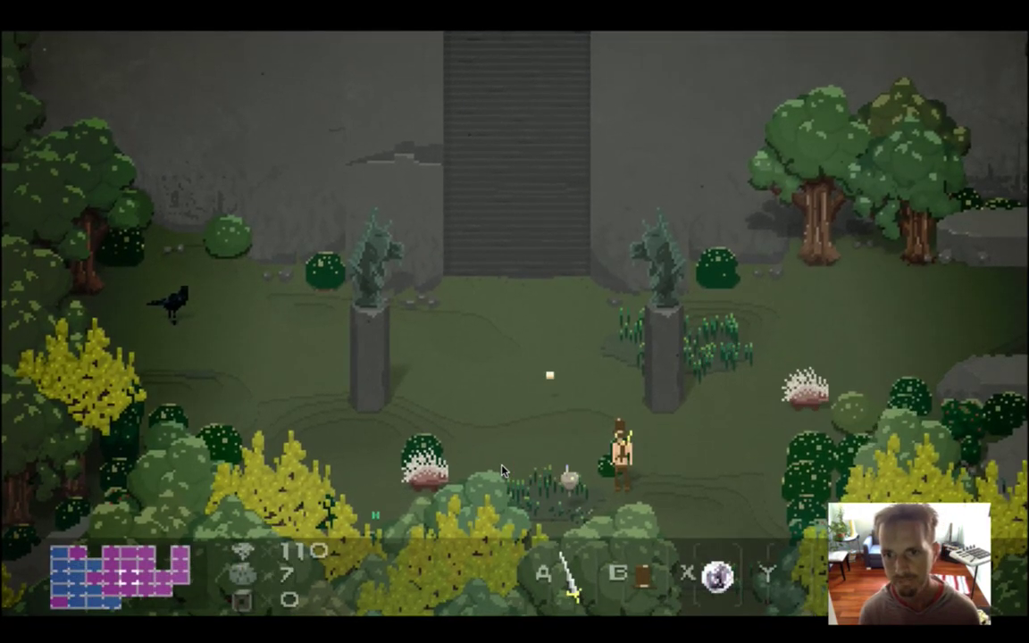
key(Right)
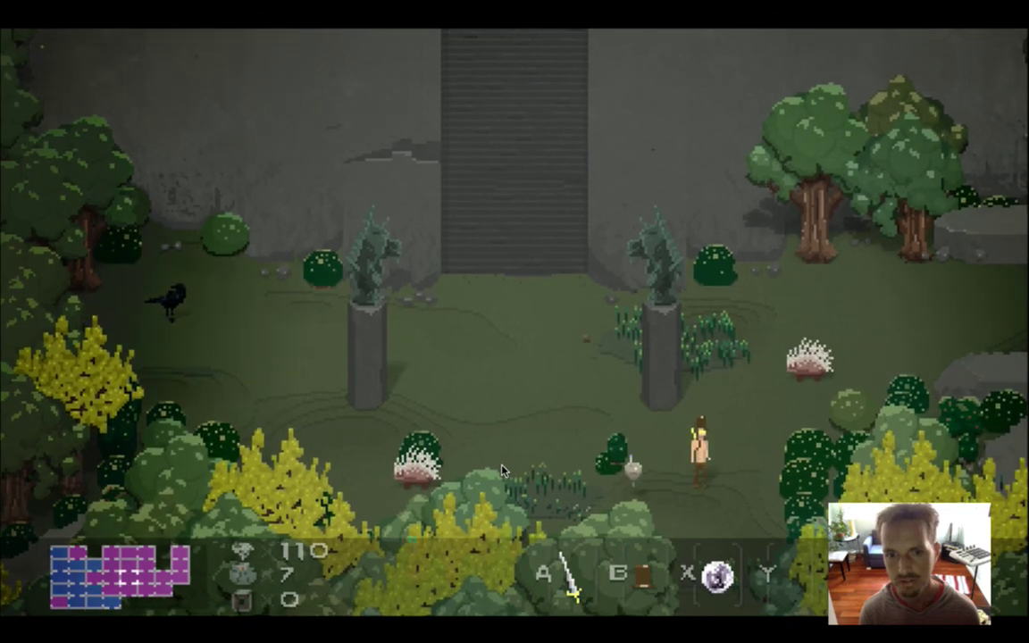
key(Up)
key(Right)
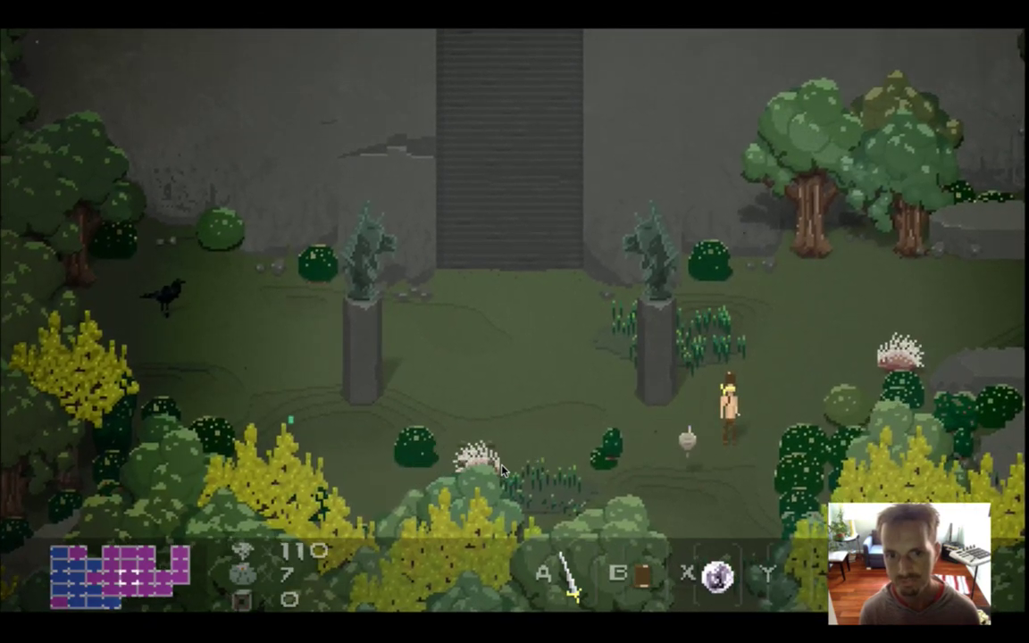
key(Left)
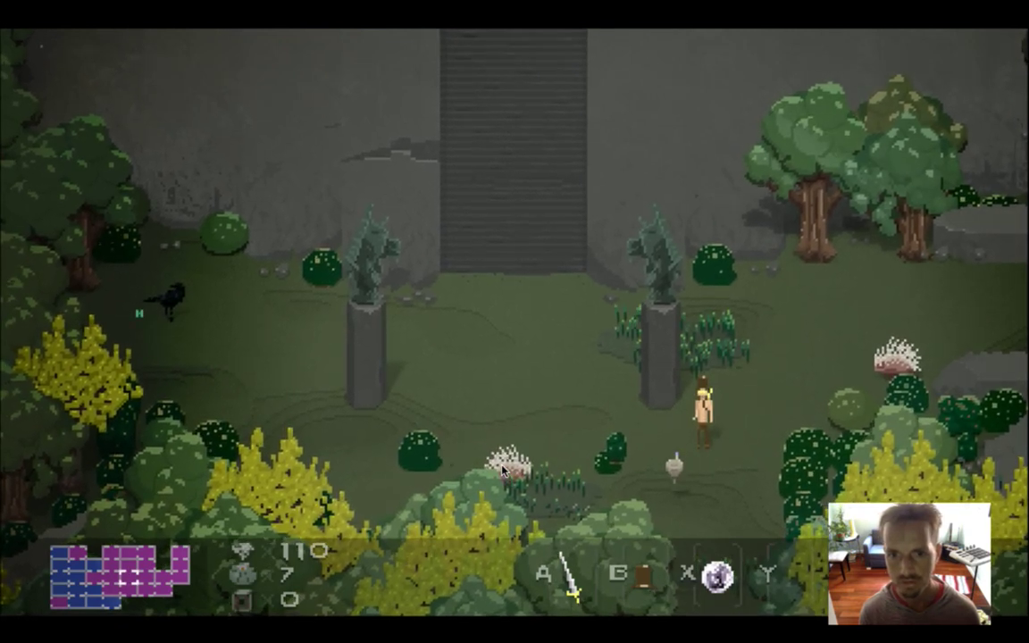
key(Right)
key(Up)
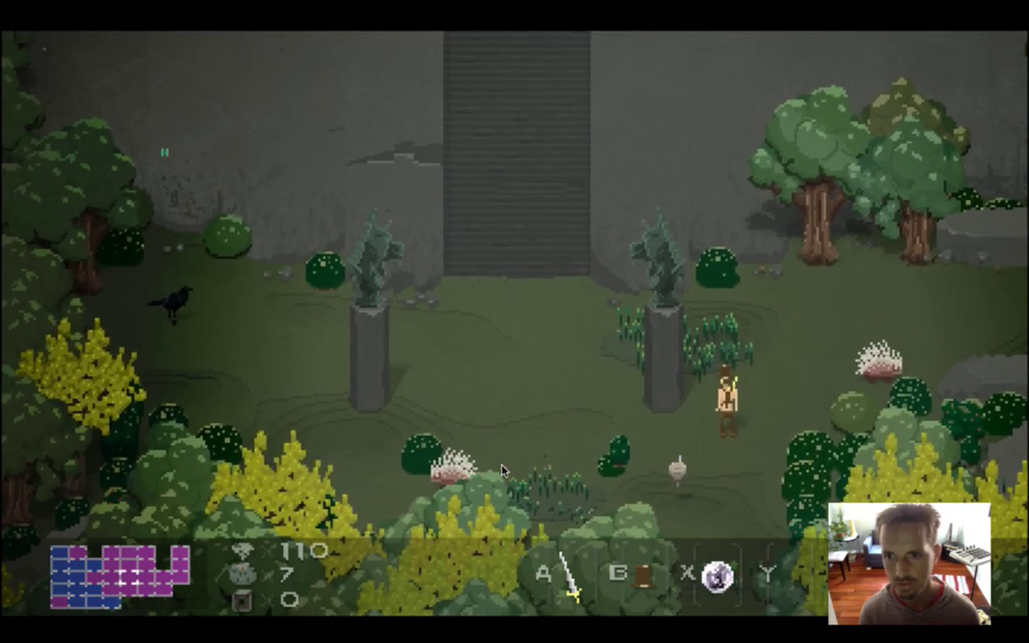
key(super+q)
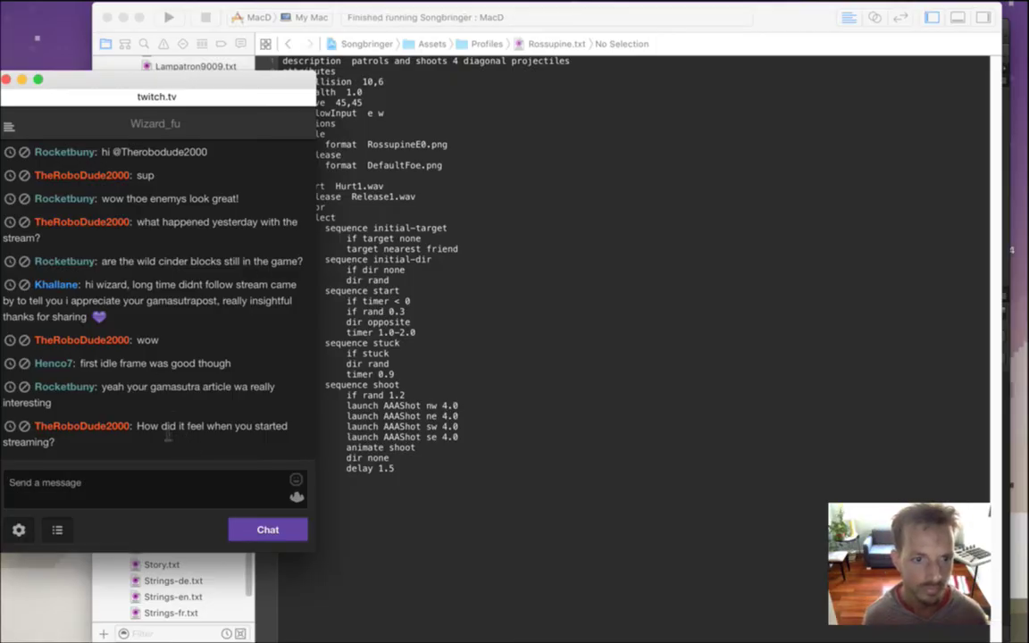
Read the chat question about how it felt to start streaming
drag(187, 432, 230, 451)
click(203, 418)
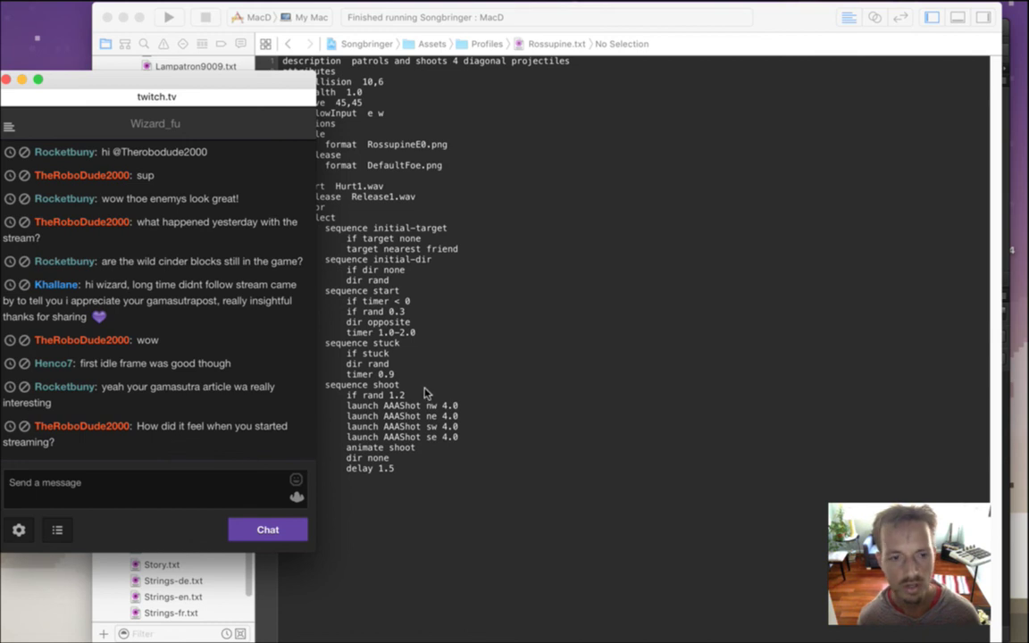
drag(160, 430, 249, 491)
click(397, 378)
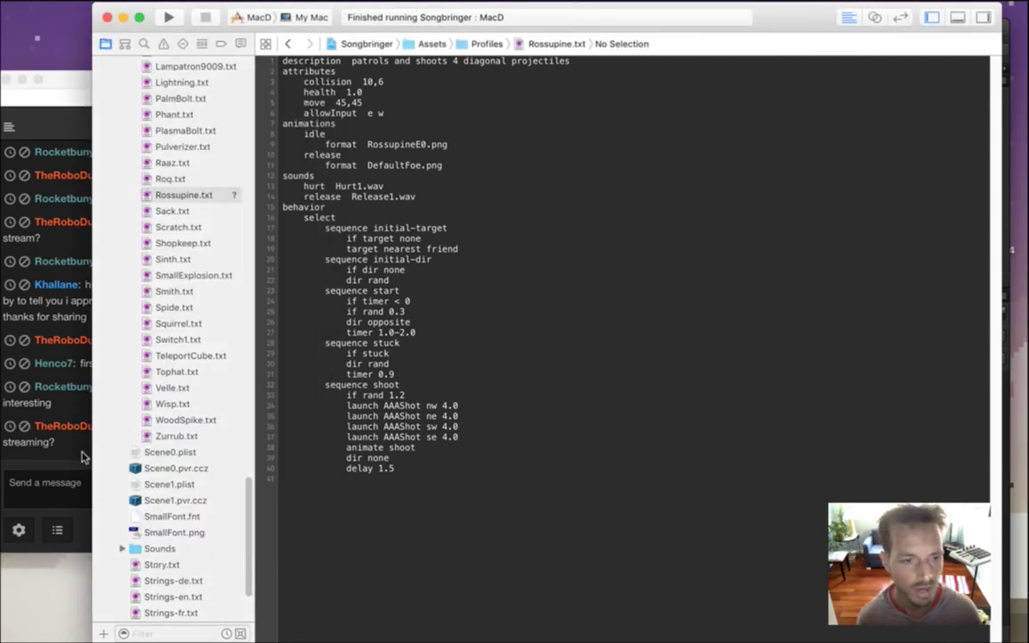
click(120, 454)
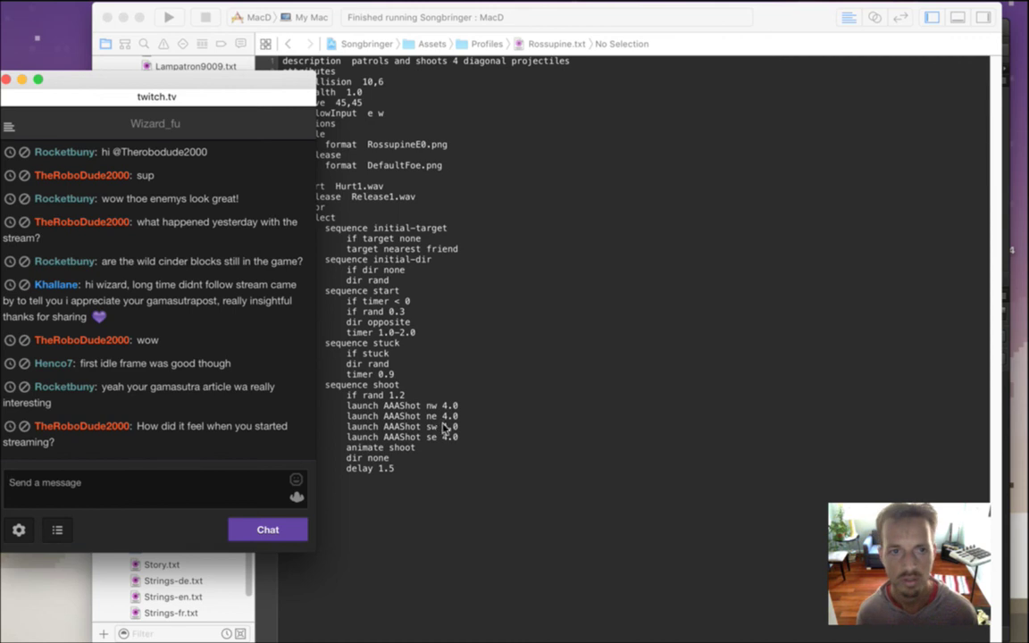
Switch to Photoshop and show Layer 1 and Layer 3 in Rossupine.psd
key(super+Tab)
key(super+Tab)
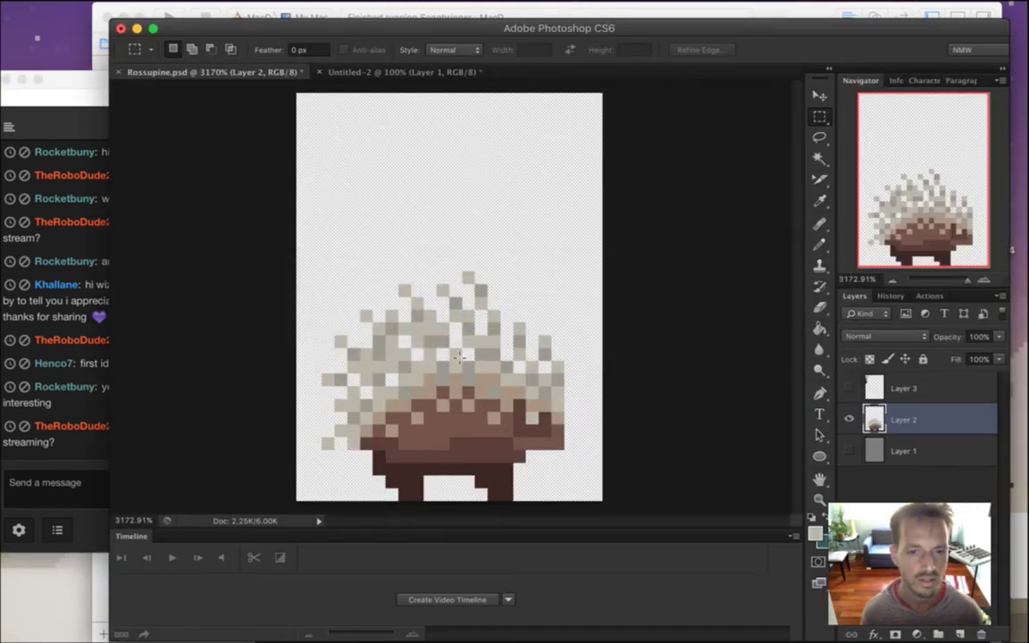
click(850, 450)
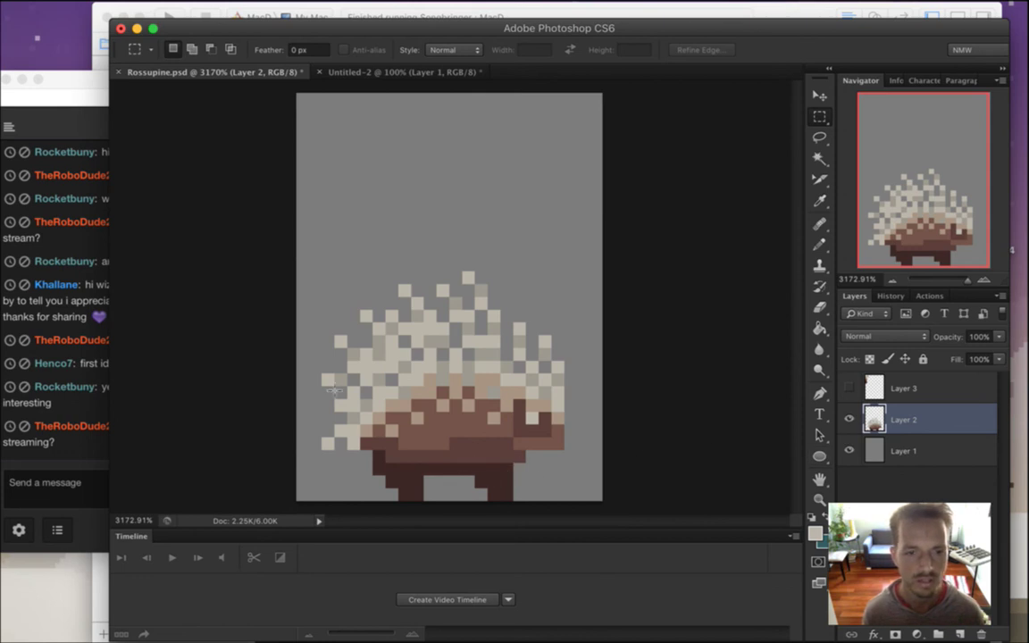
click(849, 388)
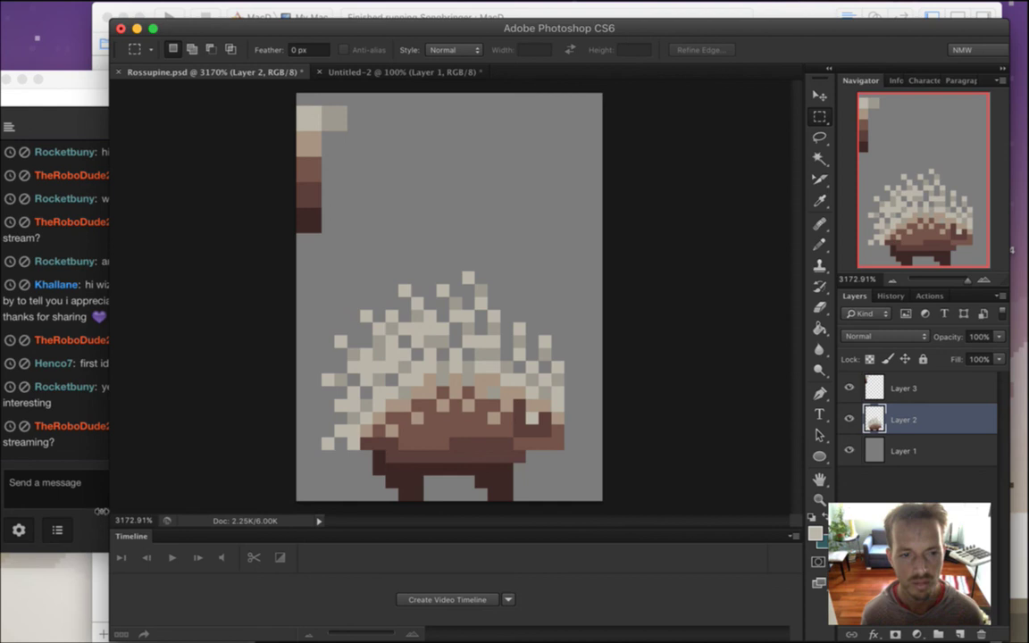
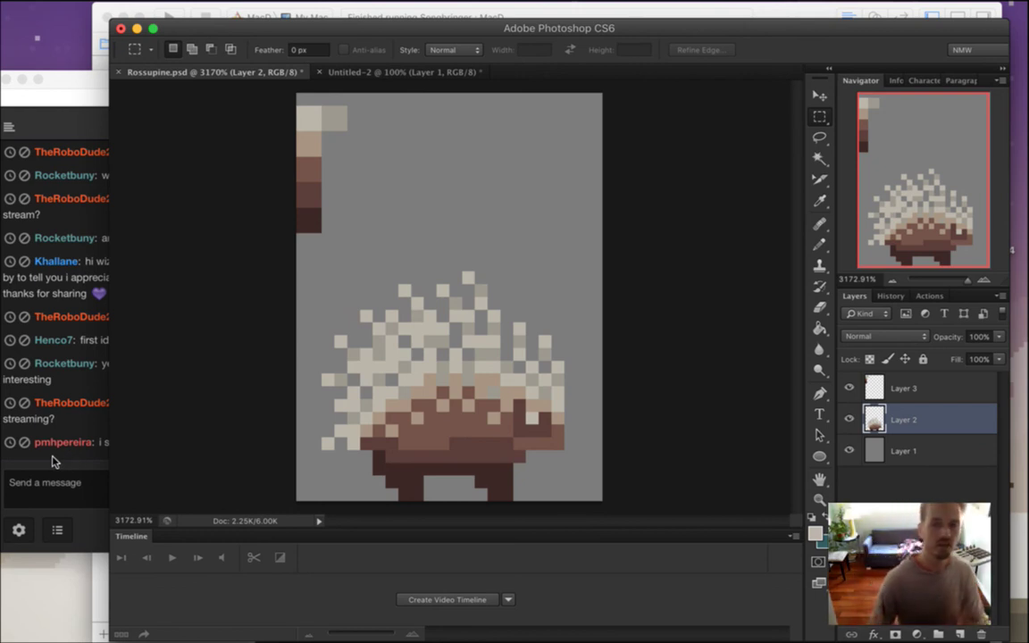
Read the chat comment about the striped quills and compare it with the porcupine sprite in Photoshop
click(77, 409)
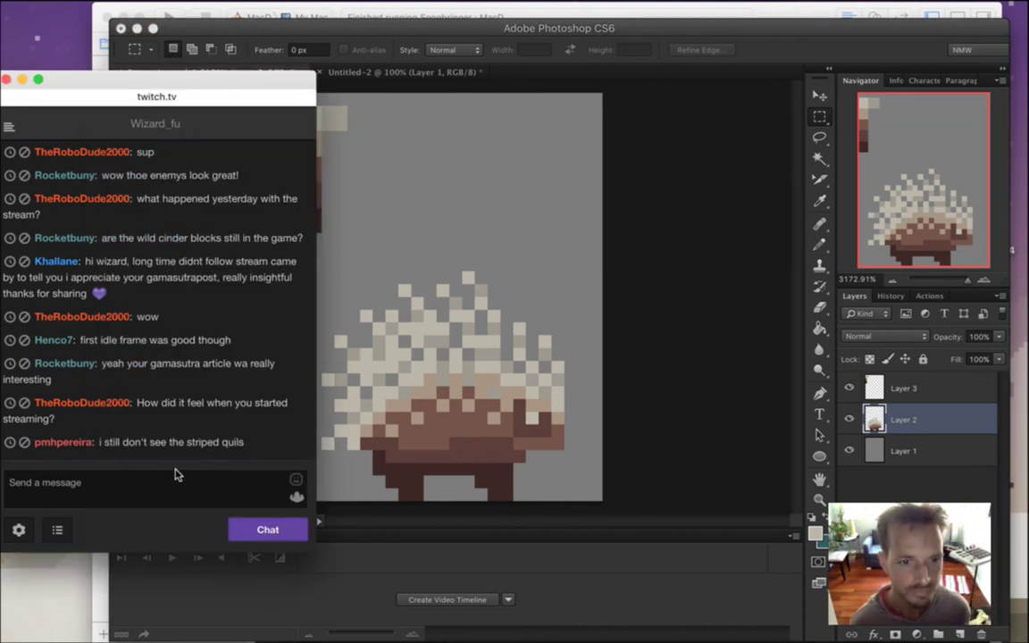
drag(122, 442, 246, 478)
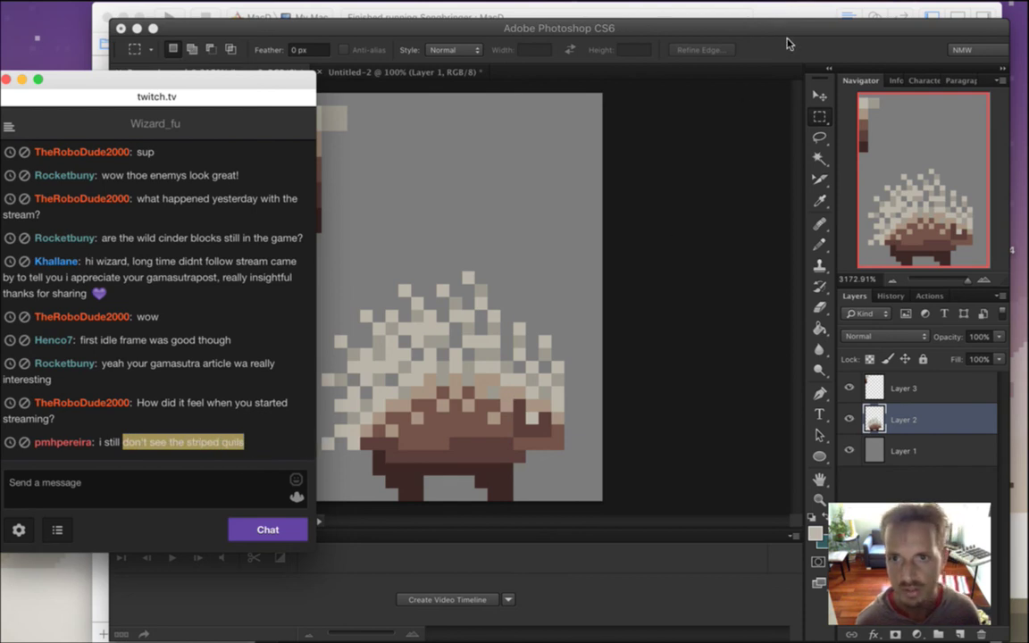
click(711, 41)
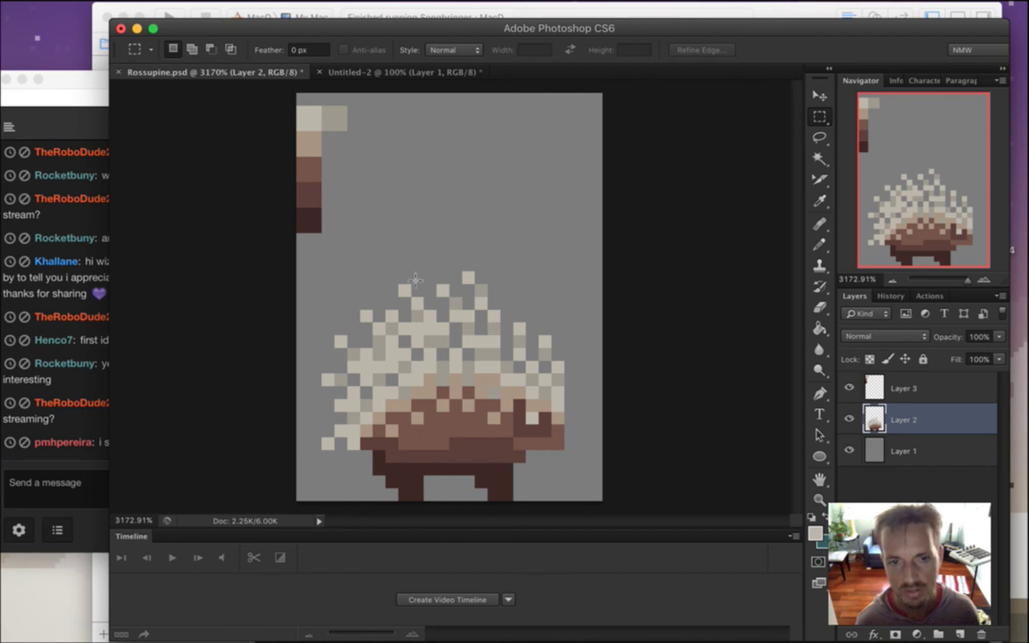
click(72, 463)
drag(112, 442, 268, 430)
click(643, 63)
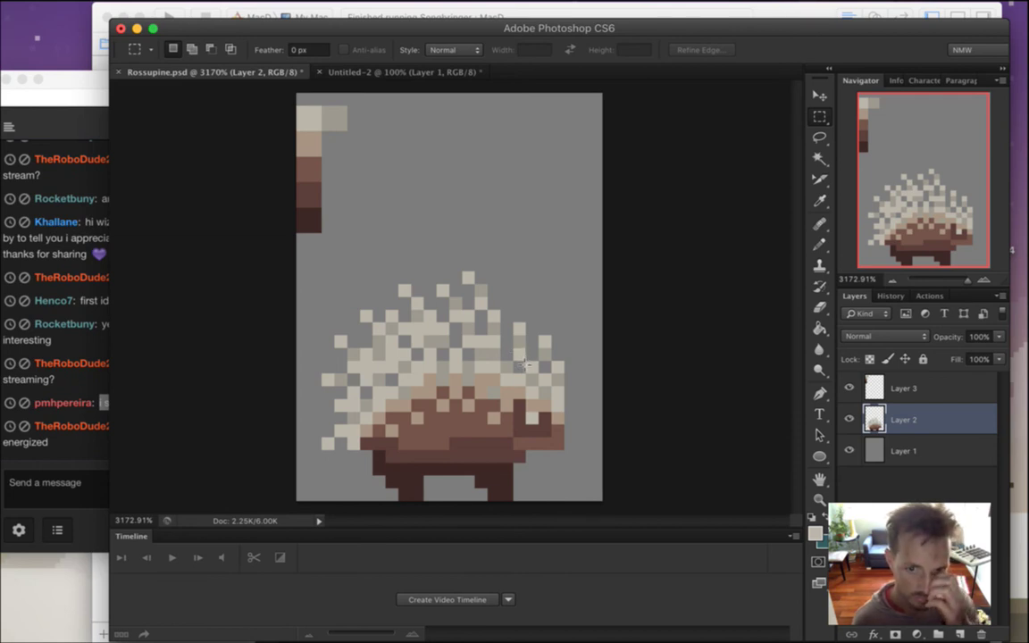
Set the foreground color to green (H 140, S 50, B 74) and paint the porcupine's eye pixel with the Pencil on Layer 2
key(i)
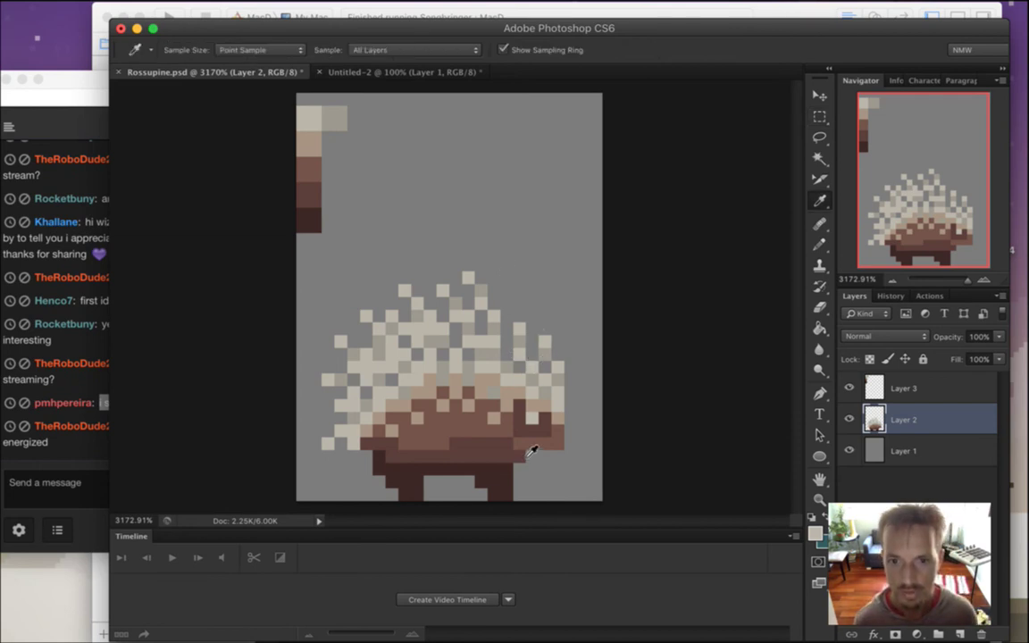
click(815, 533)
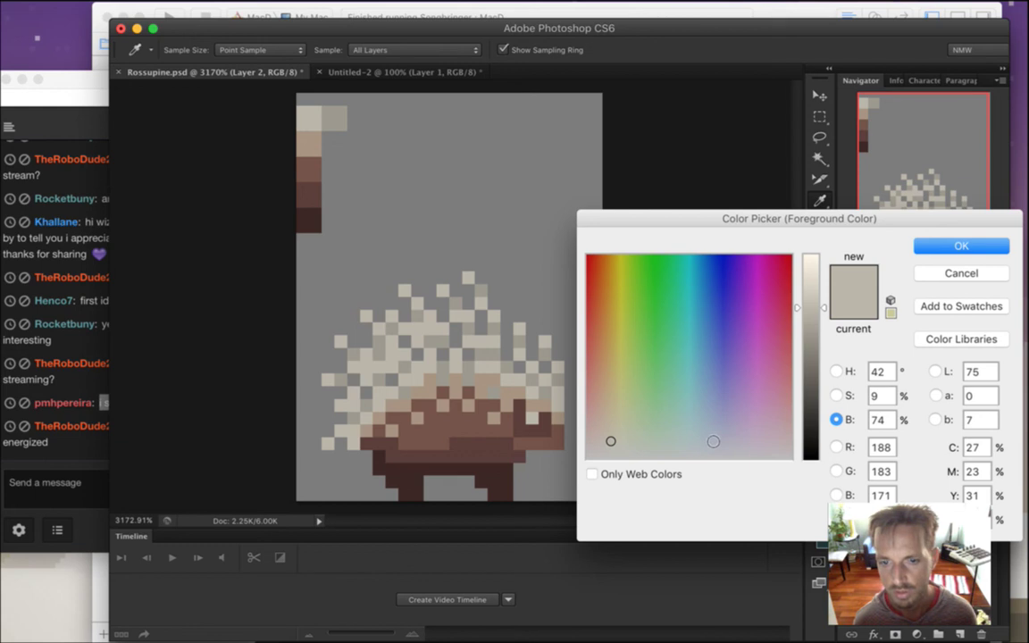
drag(669, 434, 666, 358)
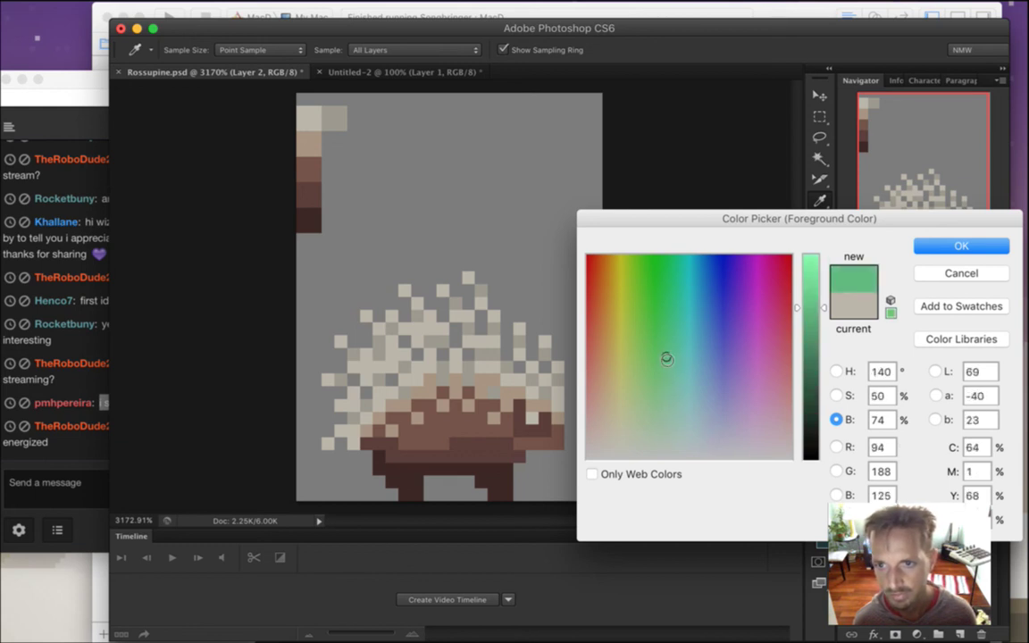
key(Return)
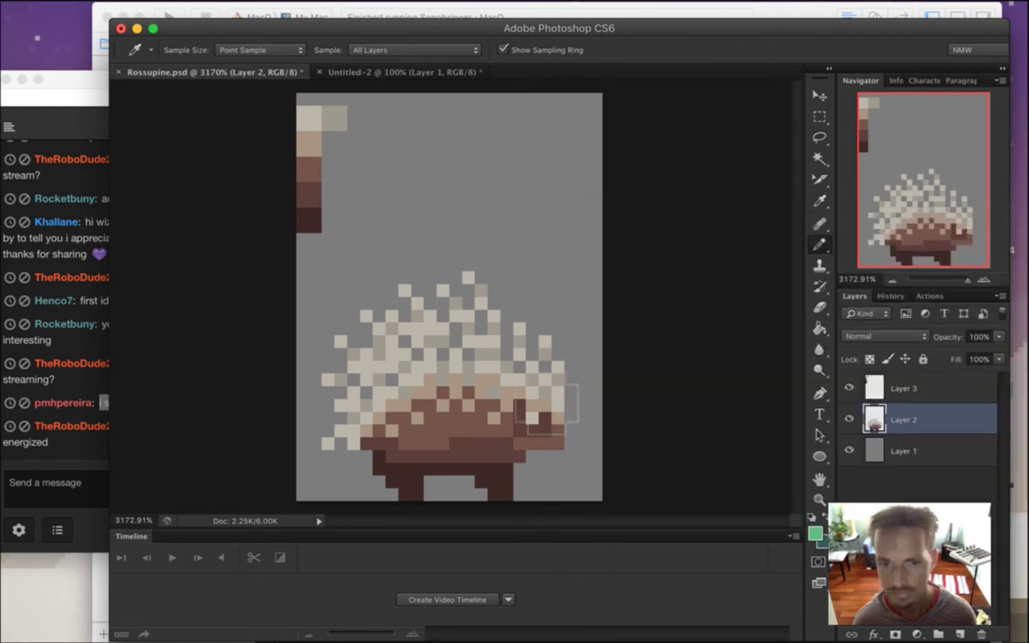
key(b)
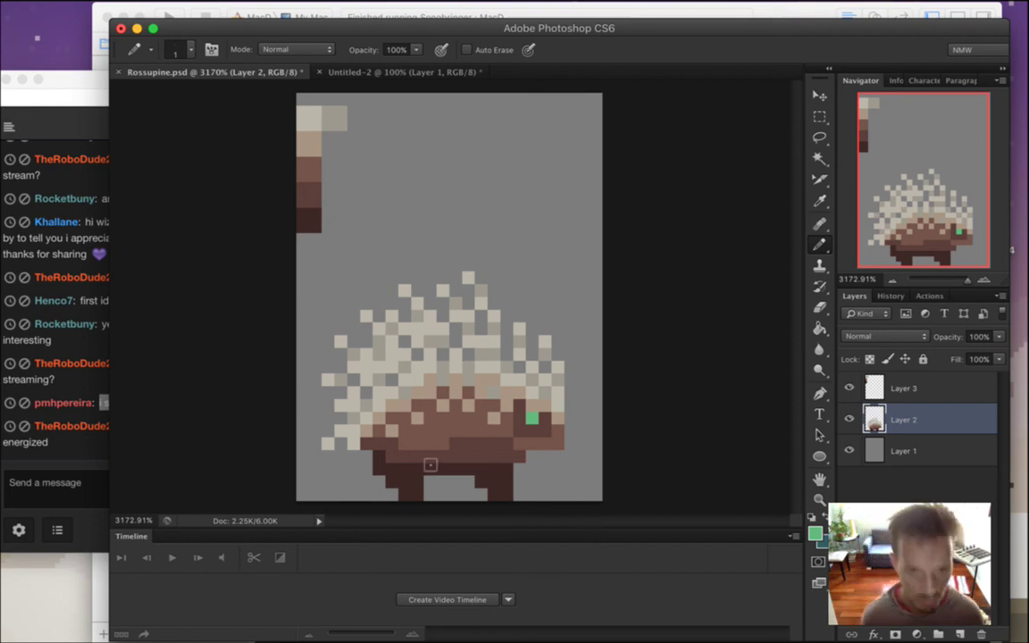
Sample the body's brown, soften the light speckles on the porcupine's body with the Pencil at 50% opacity, and touch up with the blended tone
key(i)
click(438, 438)
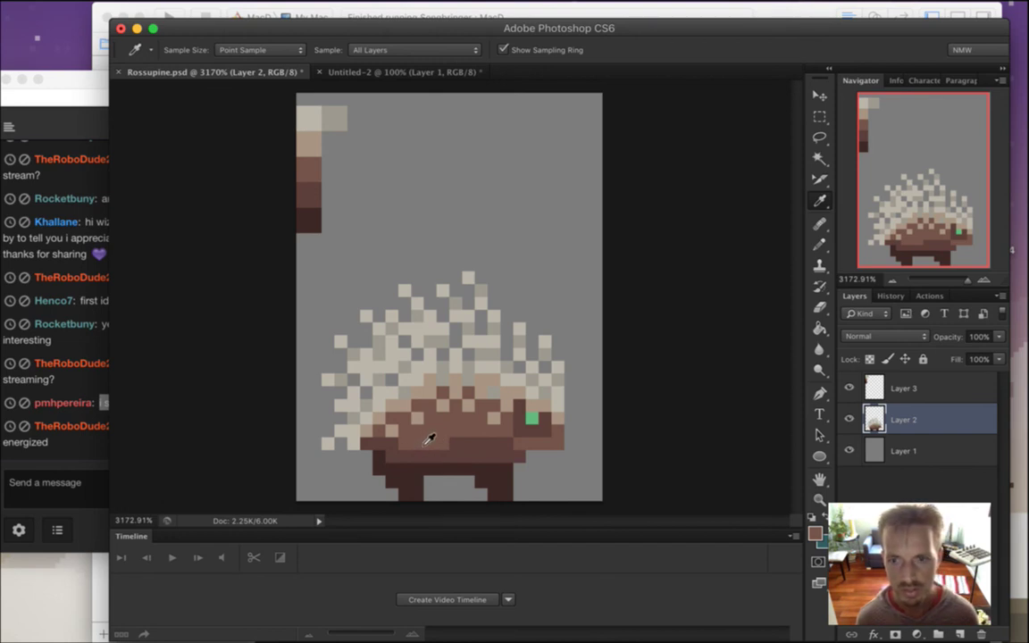
key(b)
key(5)
click(392, 431)
click(443, 406)
click(468, 406)
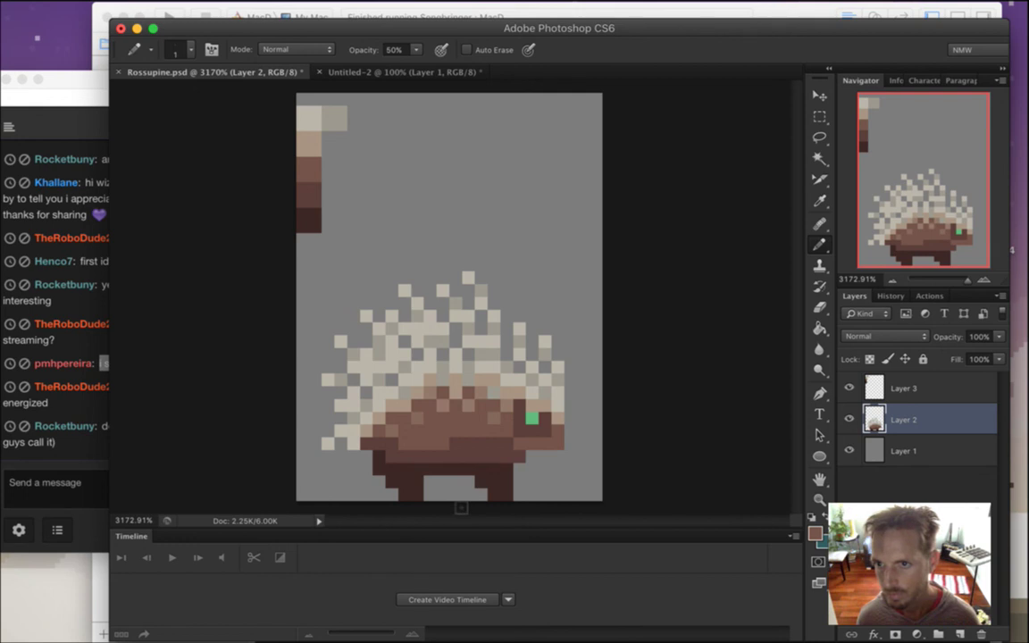
alt+click(437, 411)
click(429, 431)
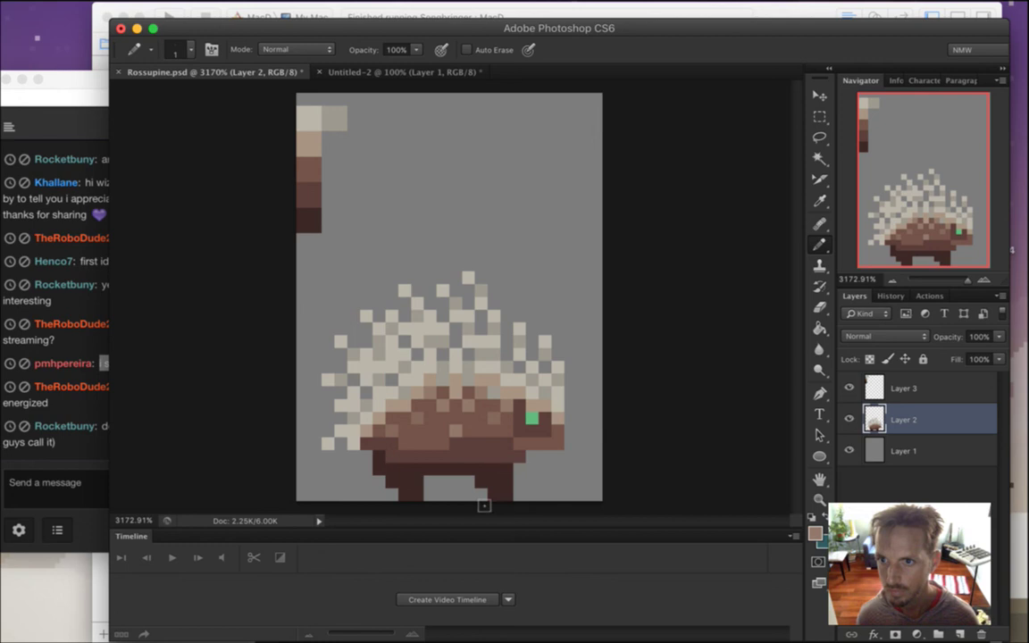
Read the chat messages about talking keeping people energized, watching football and being from Europe, plus the new viewer's greeting
click(81, 457)
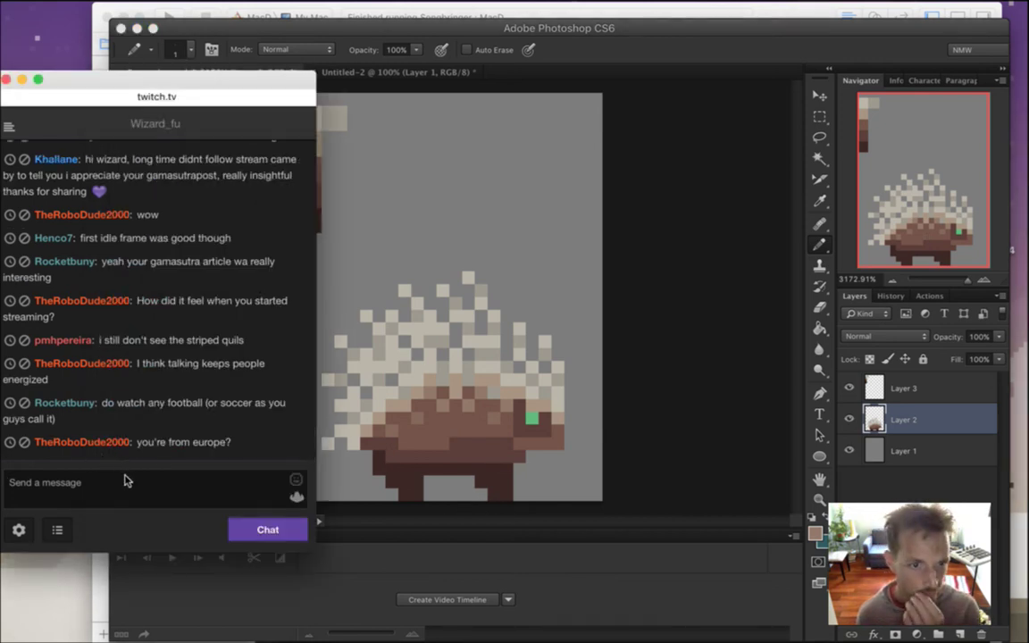
drag(123, 409, 170, 441)
click(168, 391)
drag(158, 364, 203, 377)
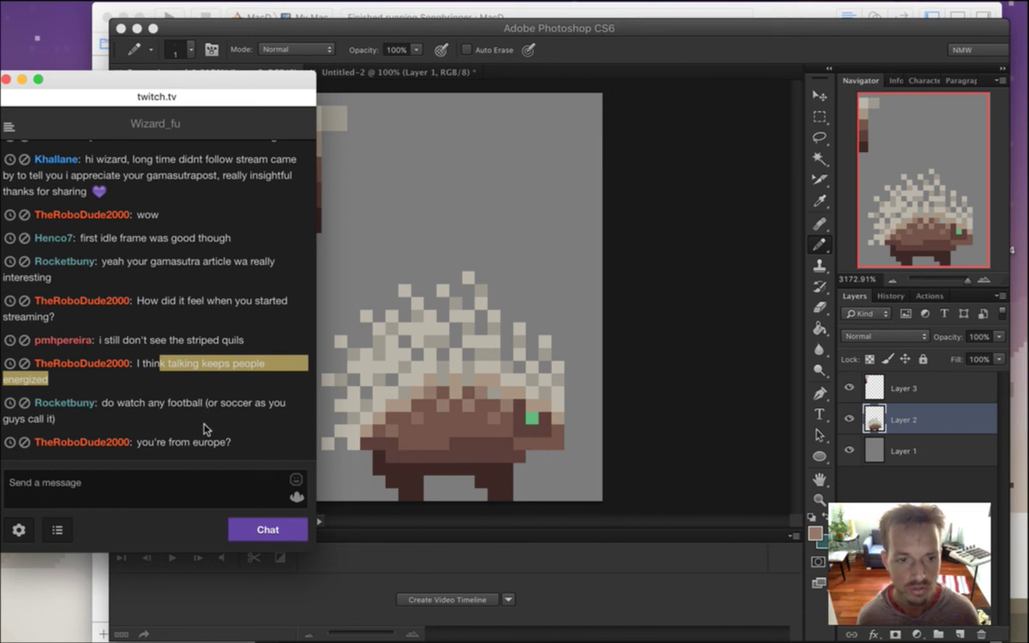
click(195, 453)
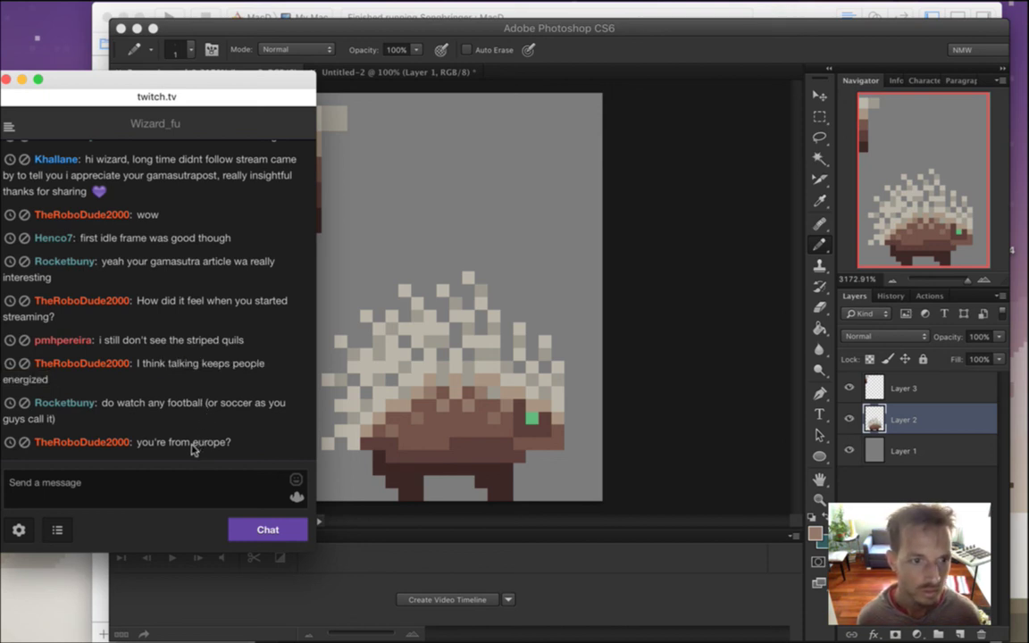
drag(148, 416, 205, 396)
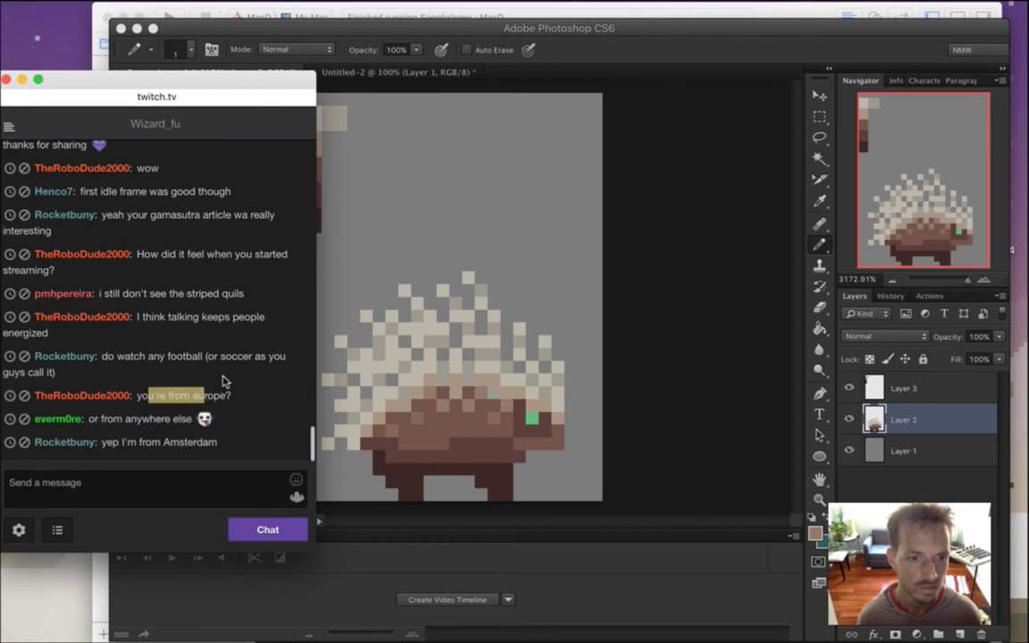
click(222, 379)
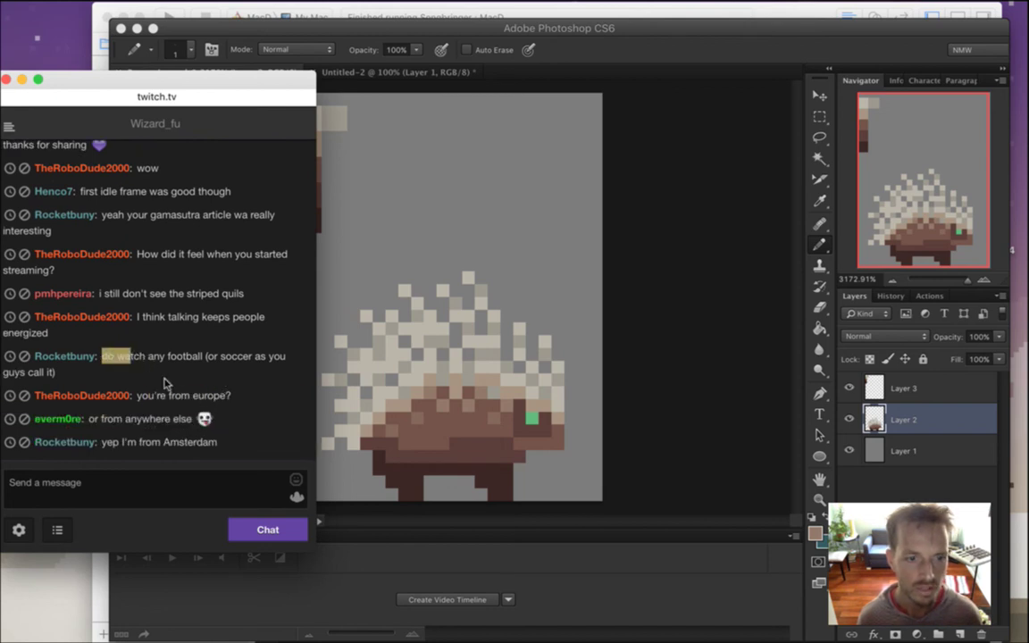
drag(125, 419, 188, 420)
click(181, 387)
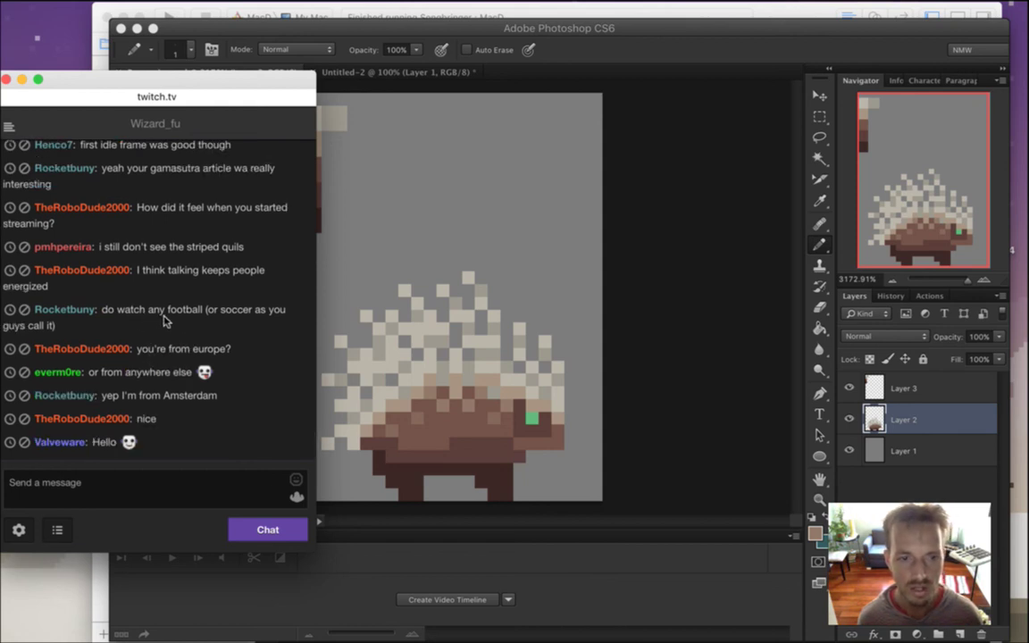
drag(165, 310, 169, 323)
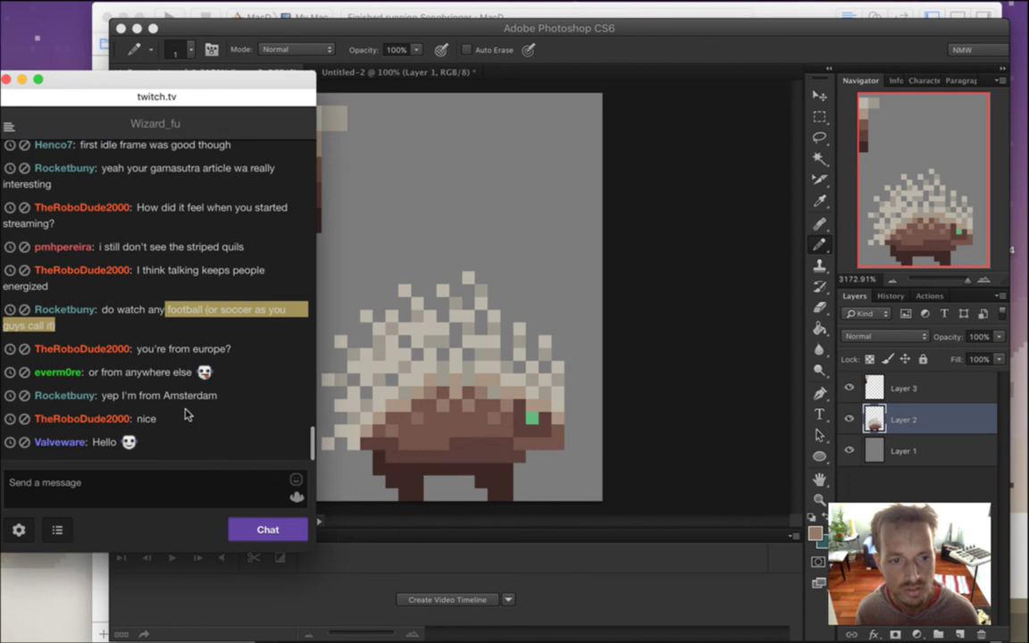
drag(93, 446, 98, 451)
click(98, 451)
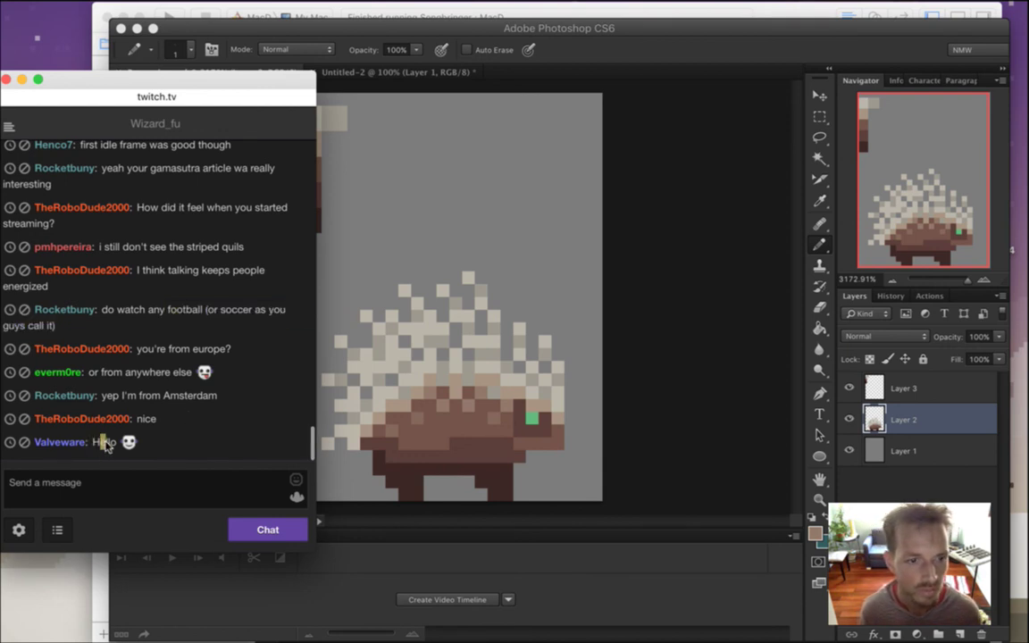
Return to Photoshop, sample the body's browns and scatter Pencil pixels along the porcupine's lower belly and upper legs on Layer 2
click(737, 57)
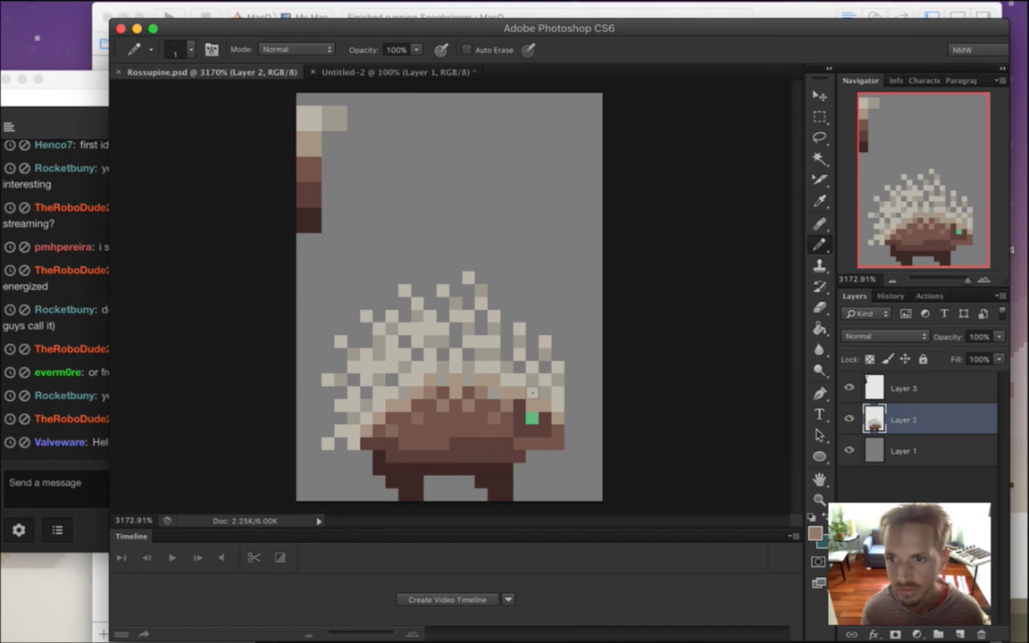
key(i)
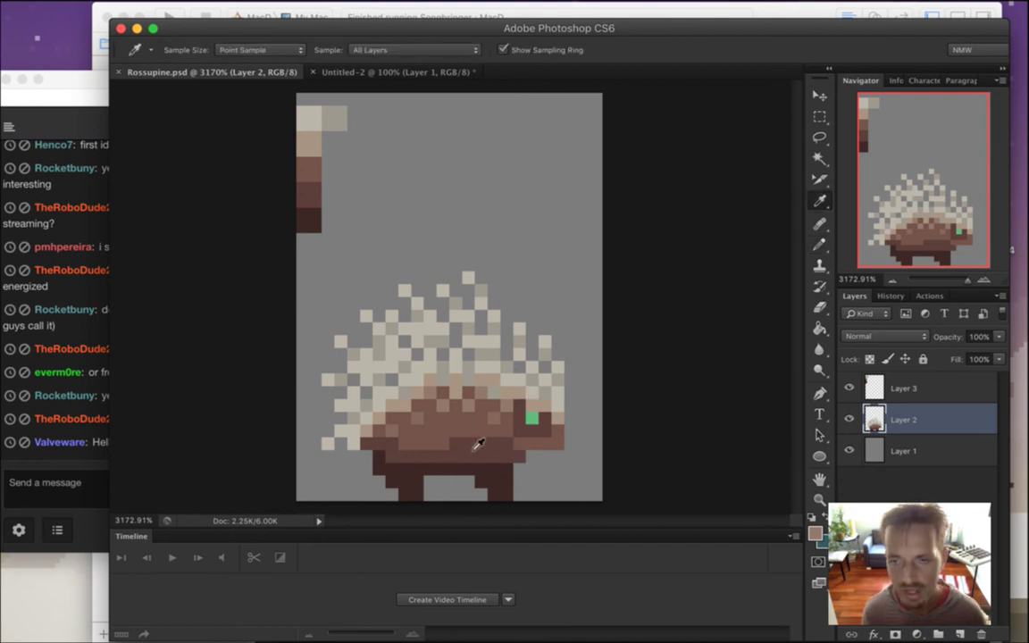
key(b)
click(469, 444)
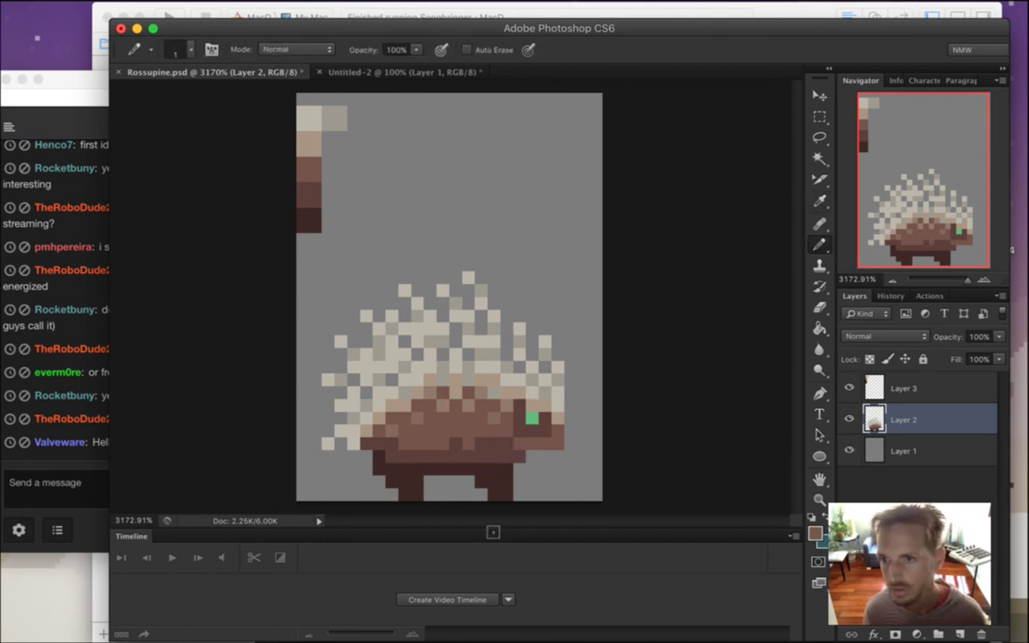
alt+click(487, 446)
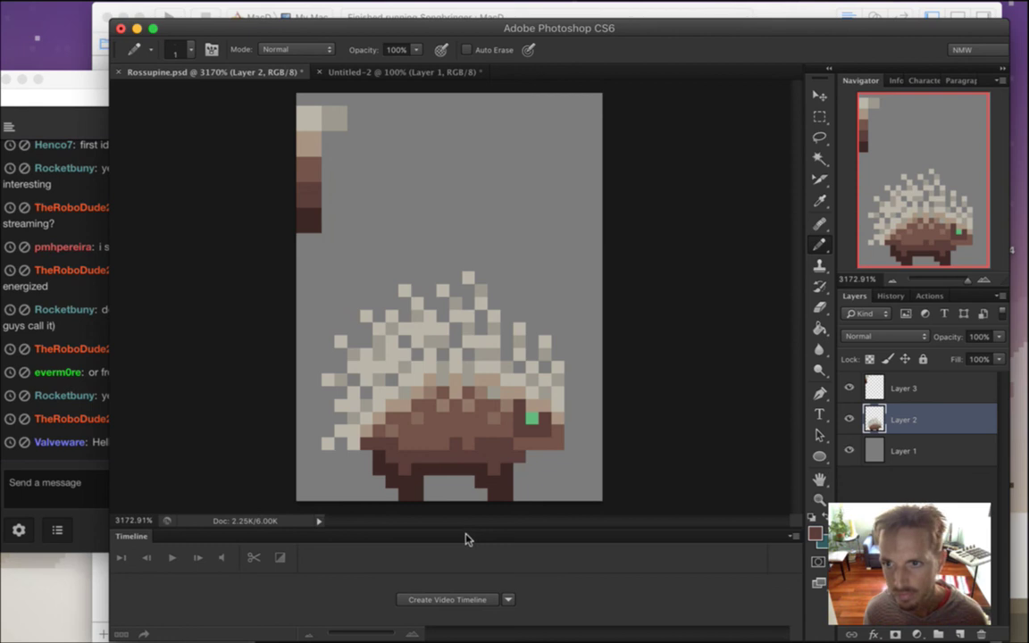
Resample neighboring browns and blend the shading on the porcupine's flank and belly with the Pencil, reducing its opacity to 50%
alt+click(433, 447)
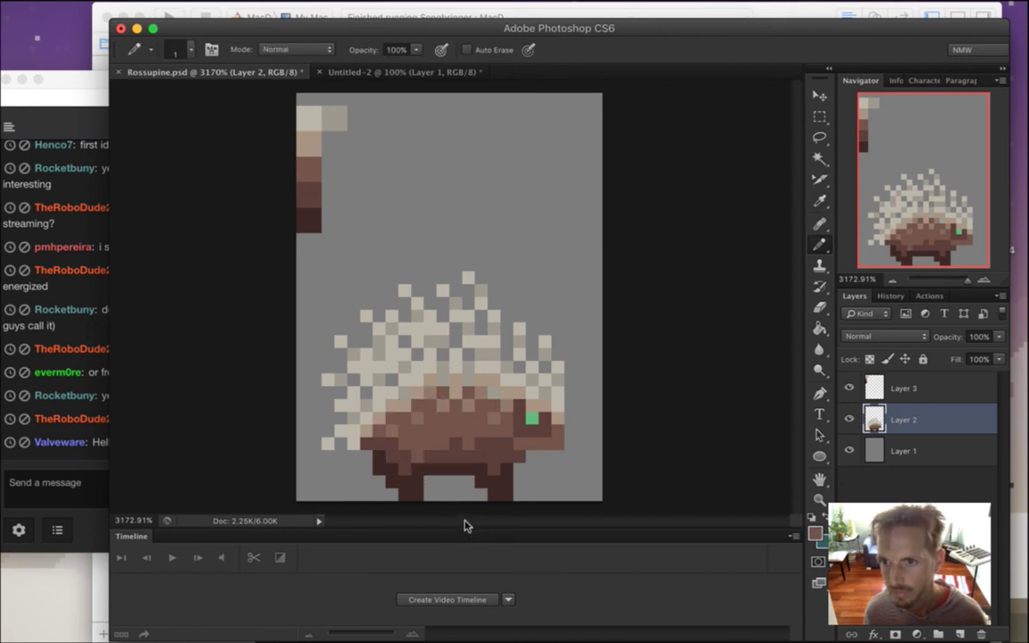
alt+click(416, 434)
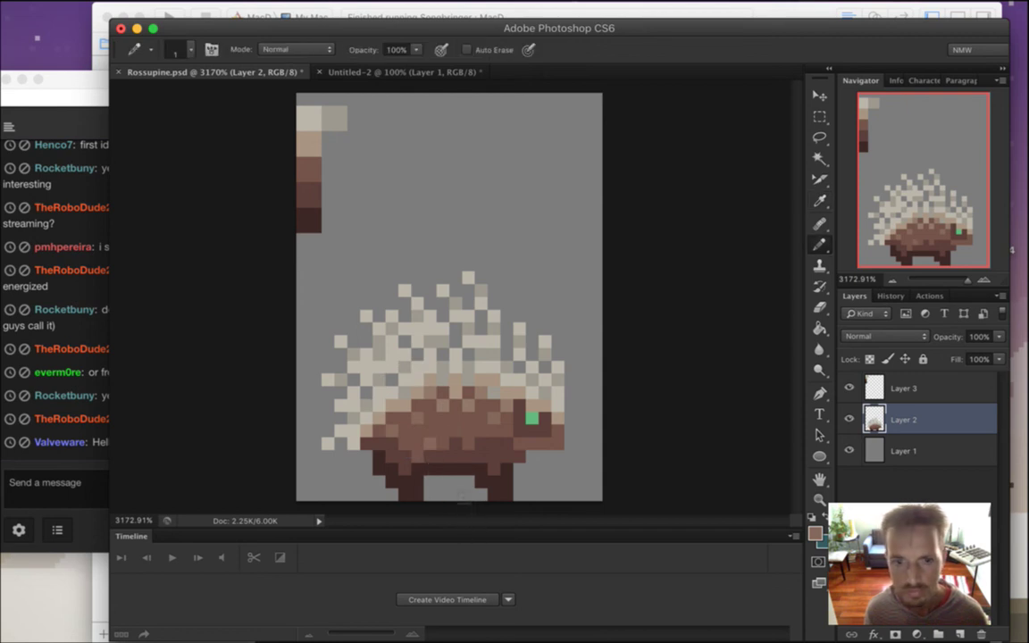
alt+click(450, 445)
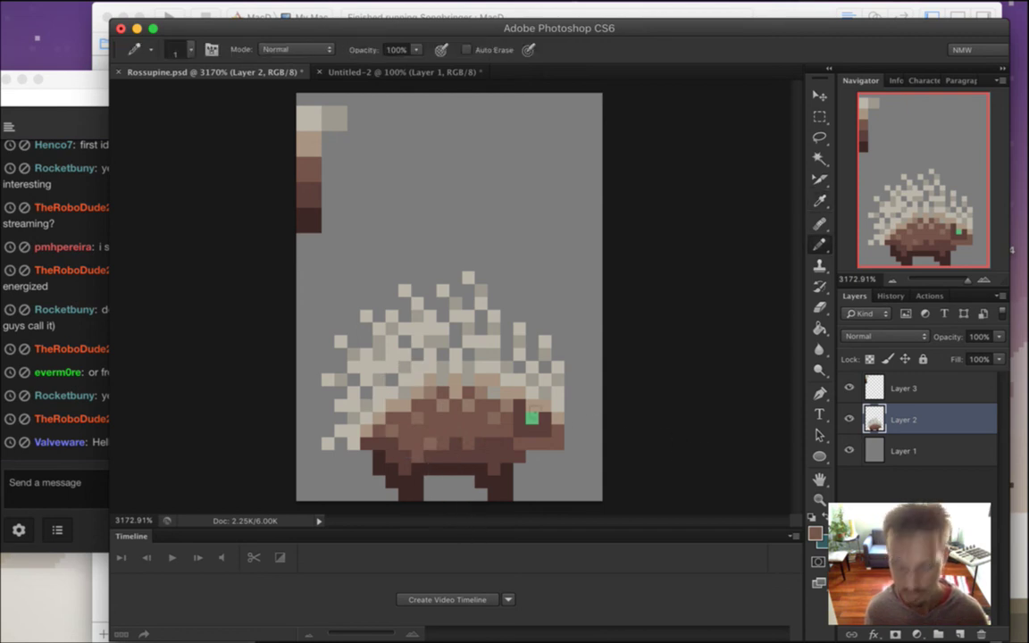
key(5)
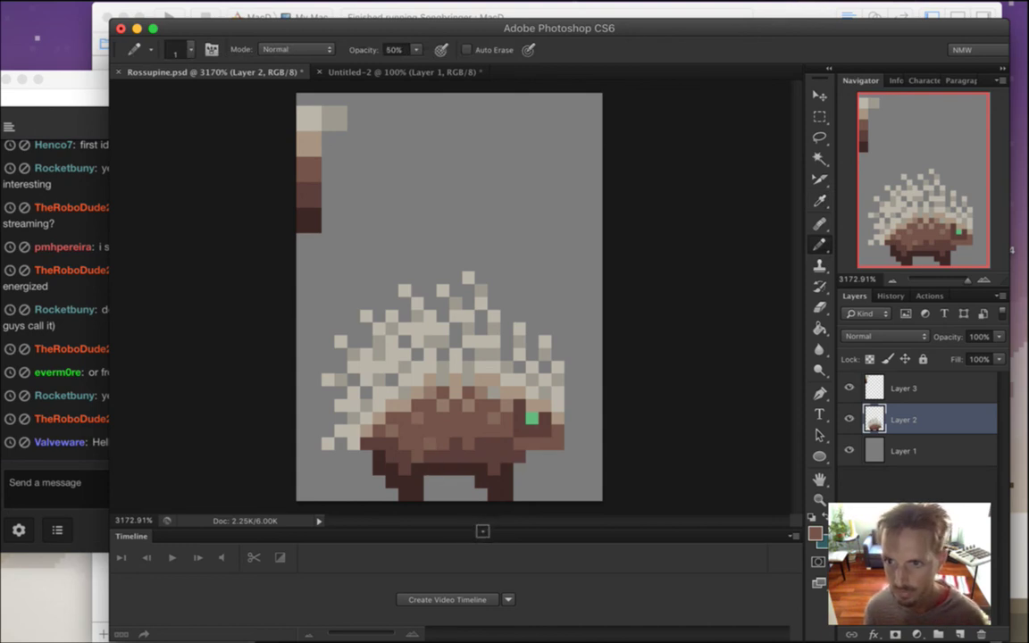
key(alt)
alt+click(432, 456)
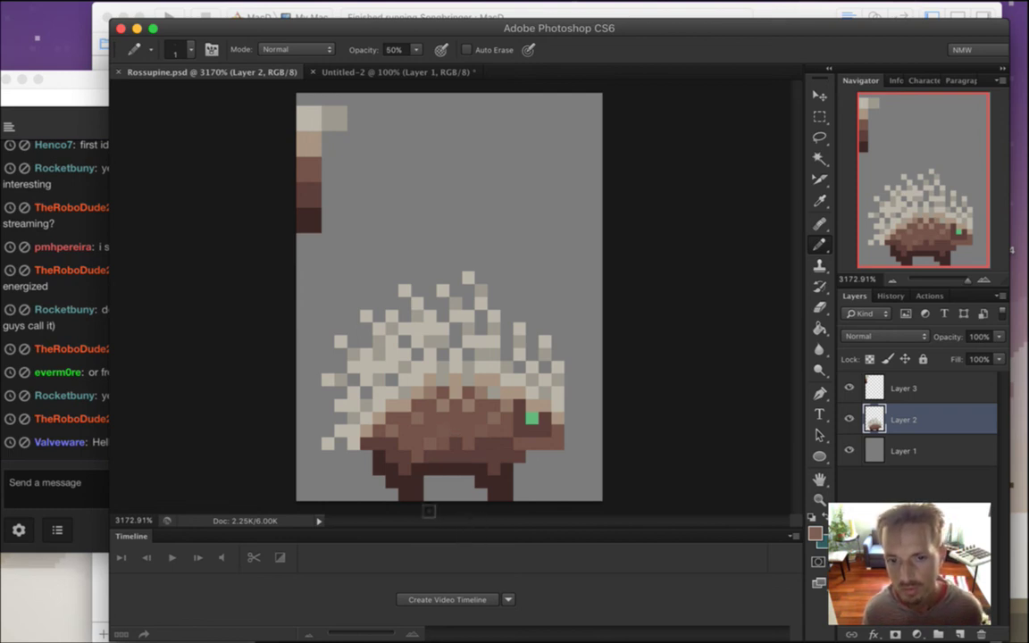
Sample the legs' dark brown, darken it in the Color Picker, and paint the far legs' shadow pixels with the Pencil at 100% opacity
key(i)
click(421, 495)
click(812, 534)
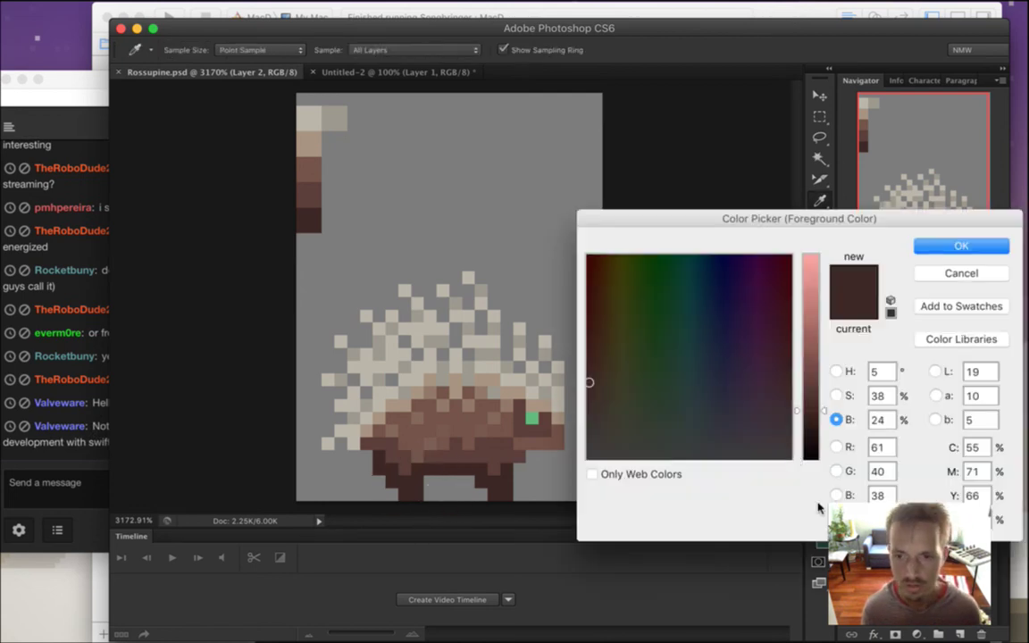
click(814, 425)
key(Return)
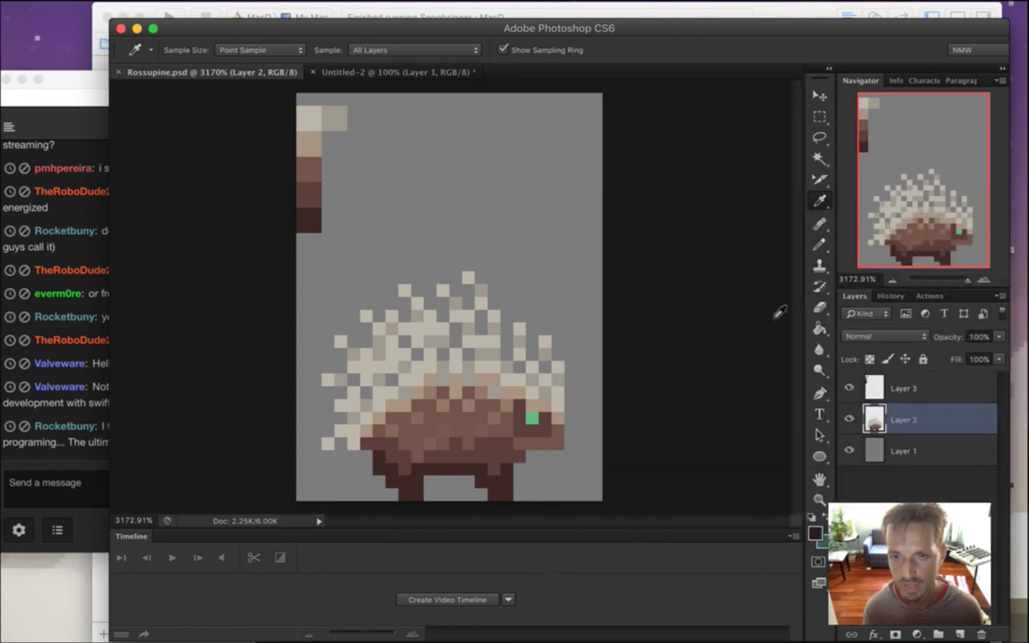
click(820, 244)
click(430, 482)
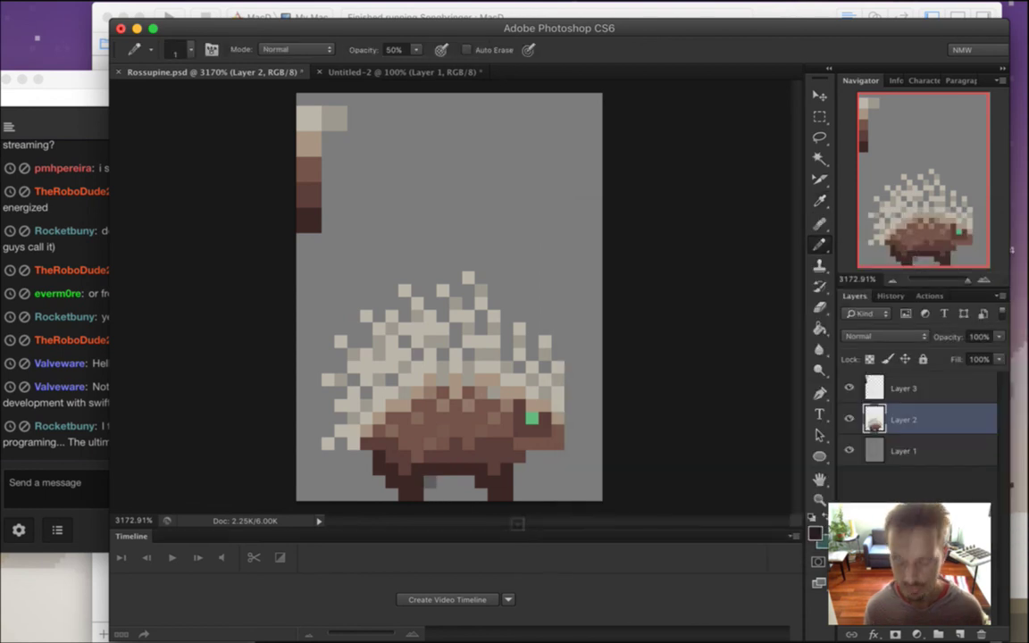
key(0)
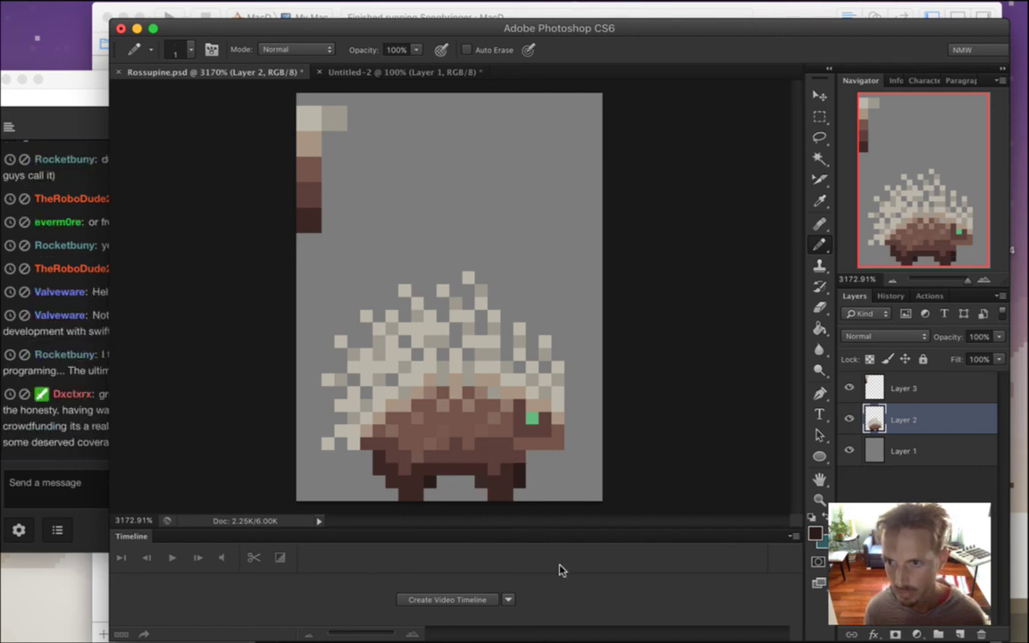
Try a sampled brown pixel at the porcupine's chest, erase it, and save Rossupine.psd
alt+click(473, 420)
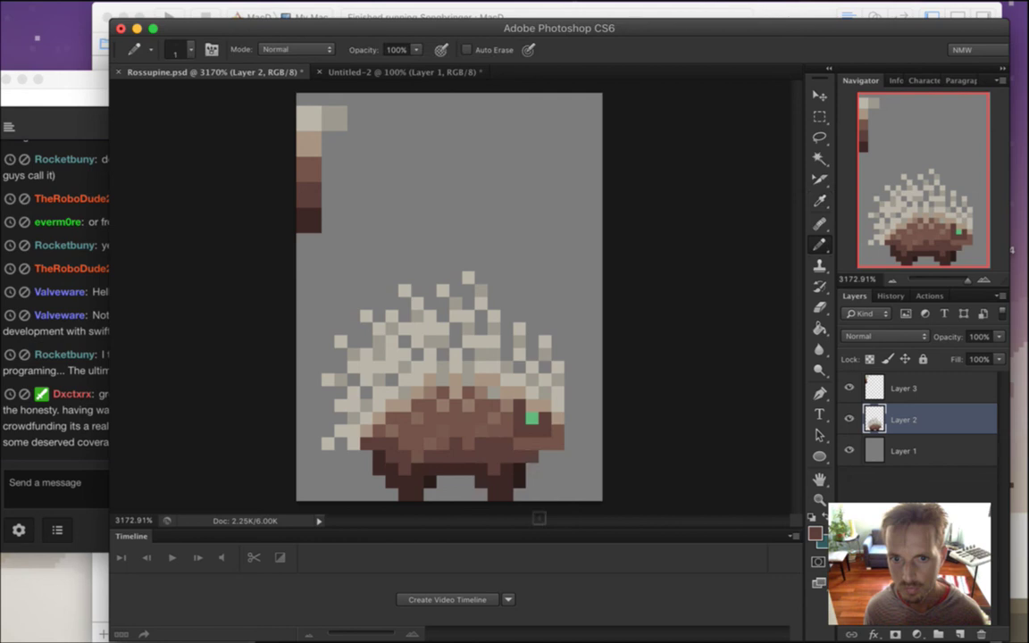
key(e)
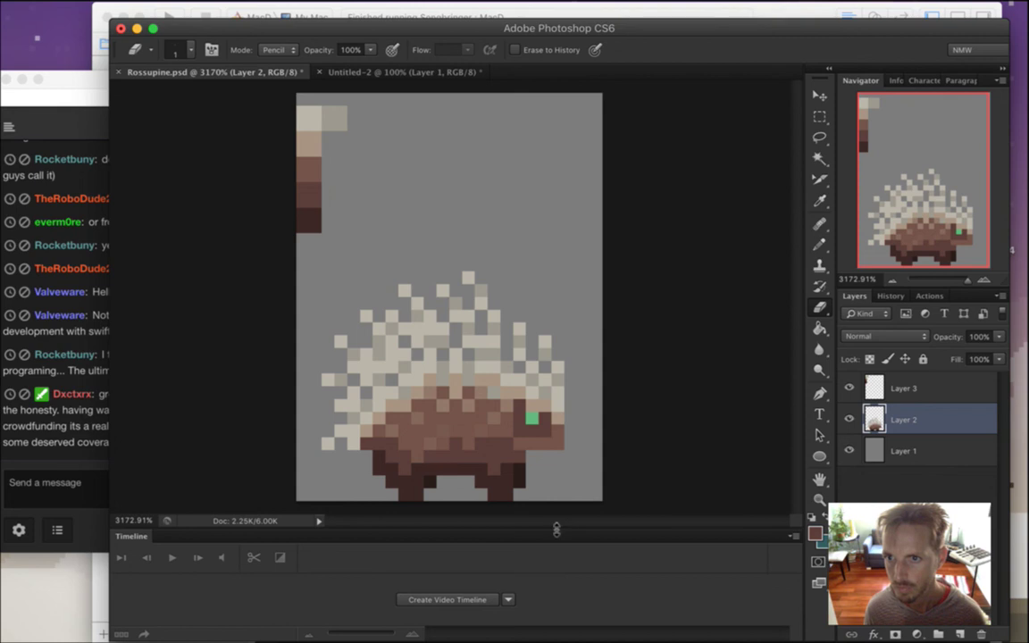
key(super+s)
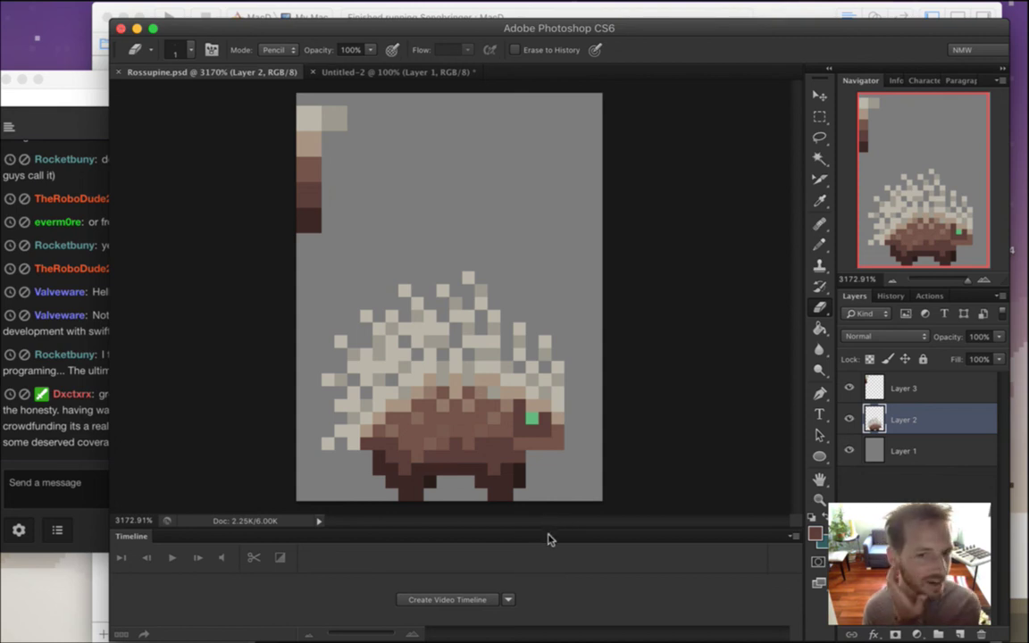
Read the chat message about the new book on game development with Swift 2.0
click(59, 451)
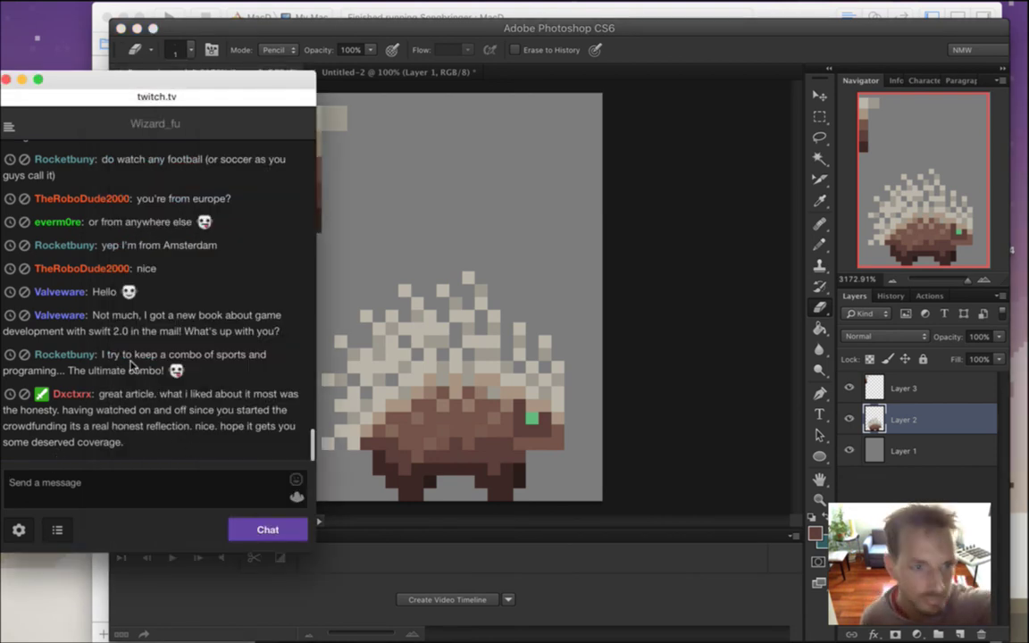
drag(119, 316, 177, 343)
click(169, 327)
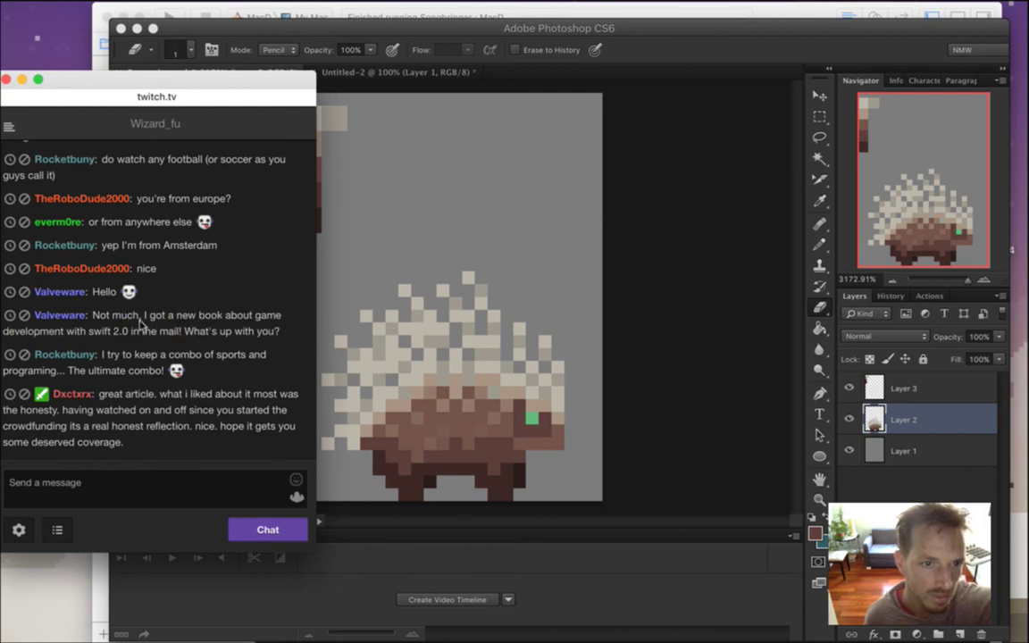
drag(123, 320, 254, 330)
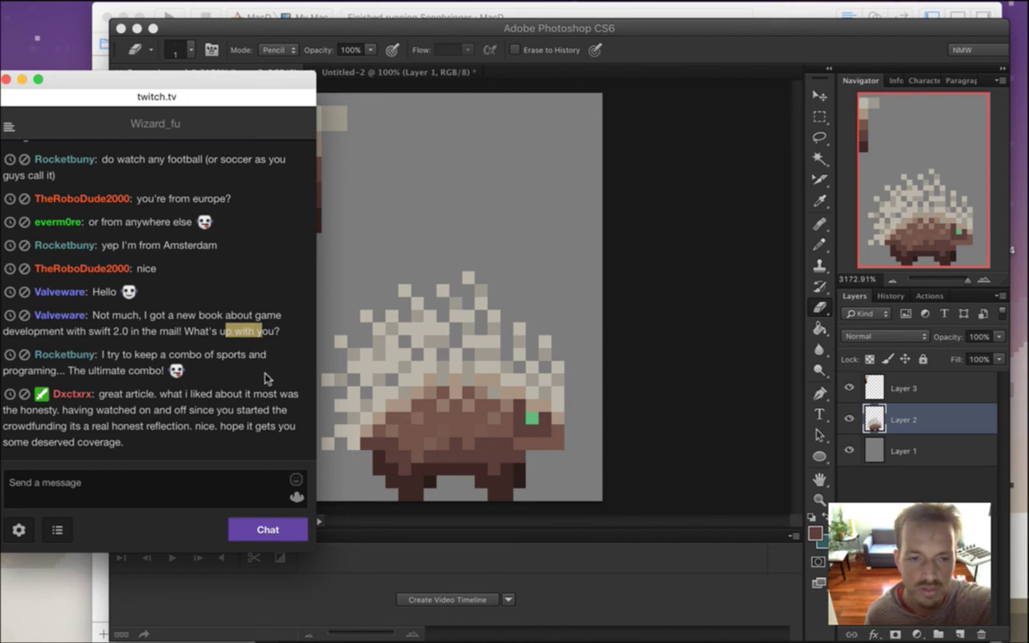
click(209, 343)
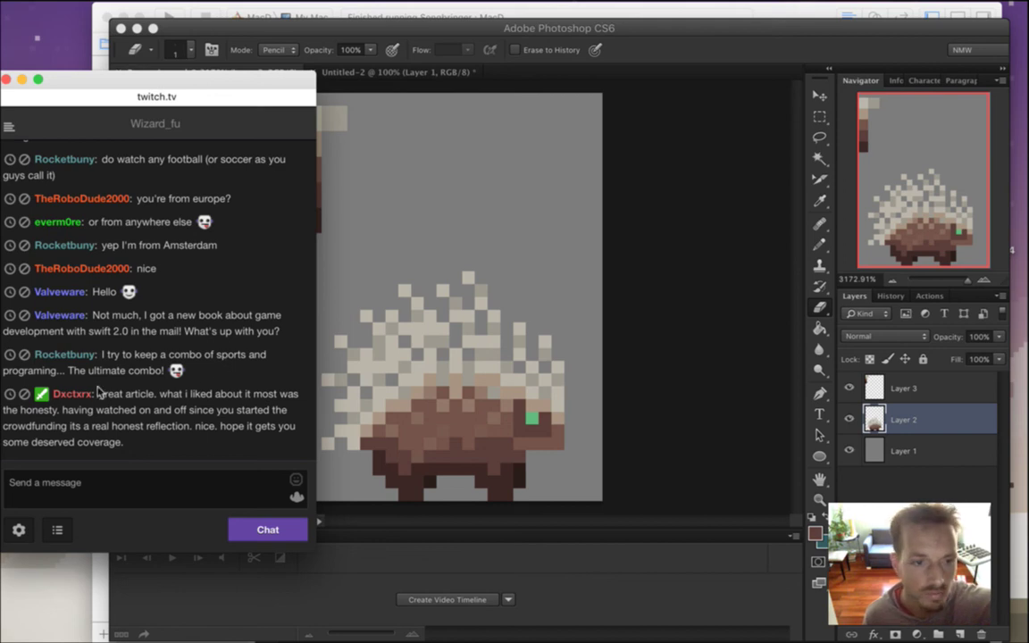
Read the chat messages about combining sports with programming and about the honesty of the article
drag(100, 356, 163, 402)
click(125, 356)
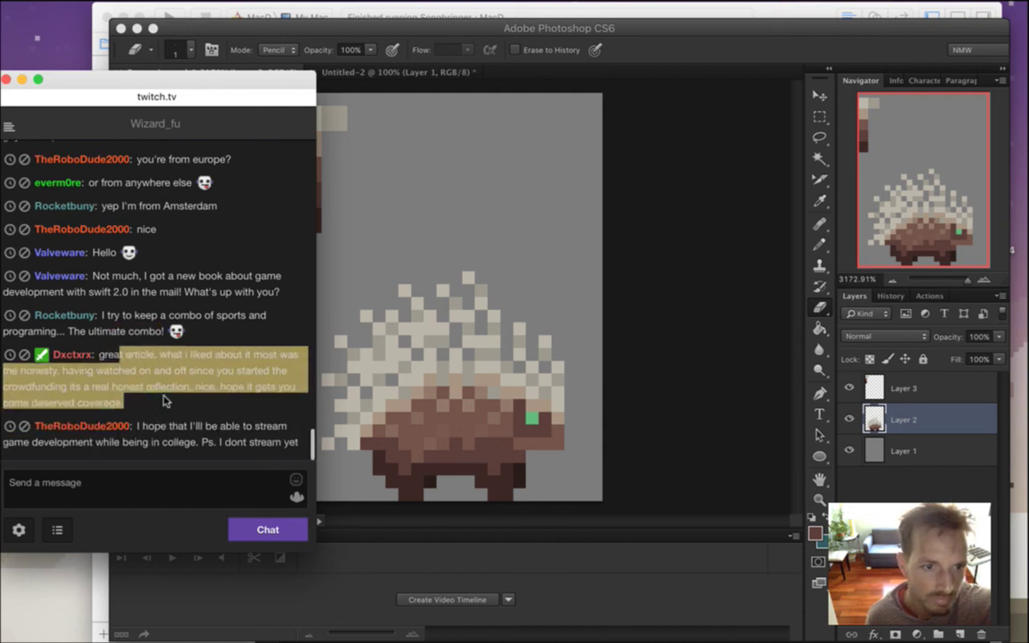
click(136, 396)
drag(116, 386, 138, 402)
click(150, 402)
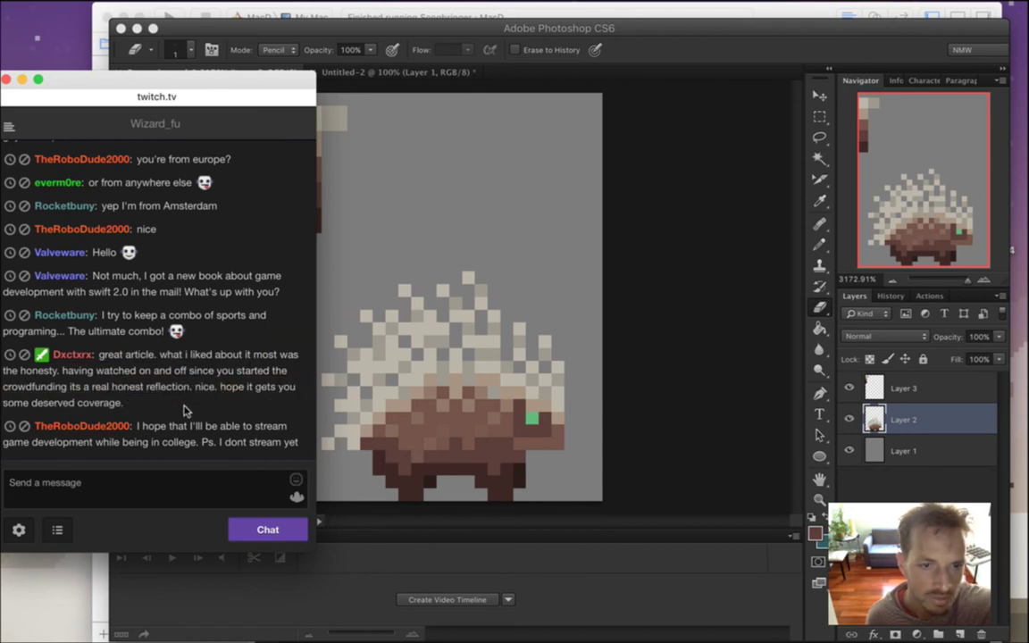
drag(60, 401, 134, 403)
click(148, 402)
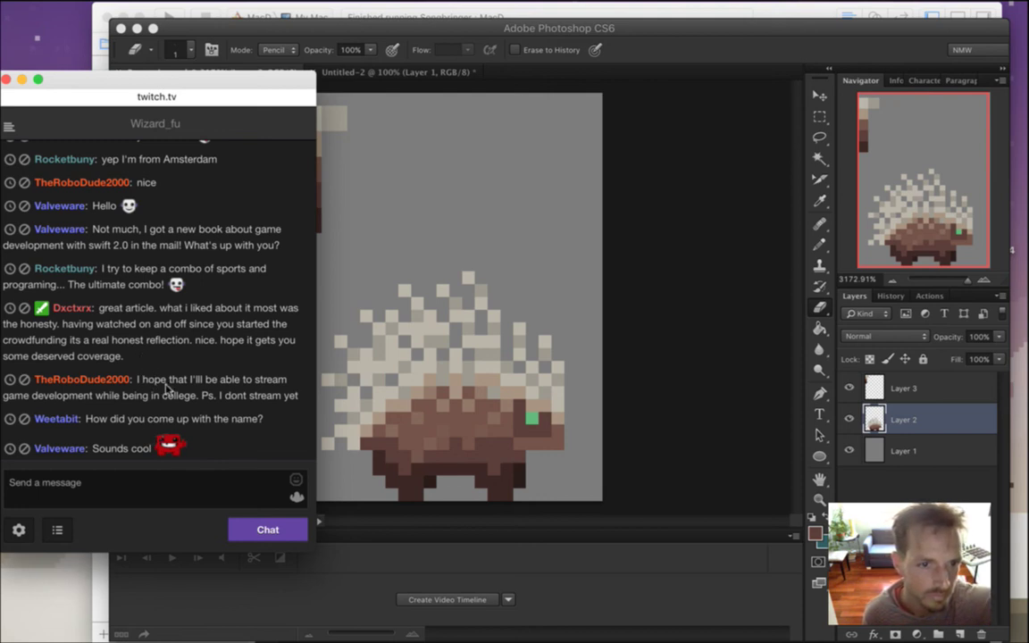
Read the chat messages about streaming game development during college and how the name was chosen
drag(161, 379, 185, 394)
click(203, 394)
click(184, 361)
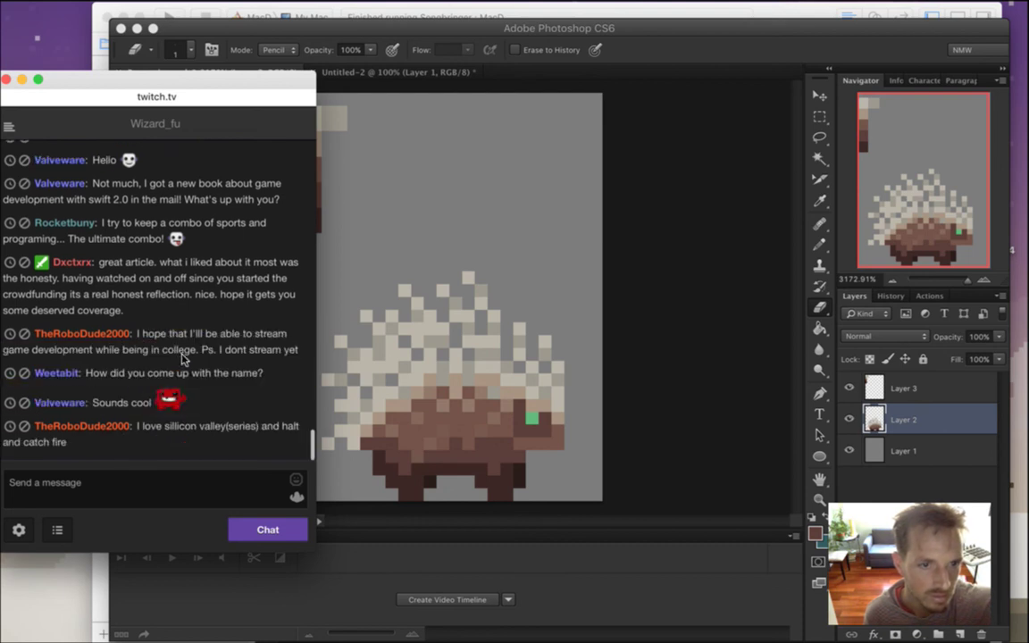
drag(157, 339, 167, 353)
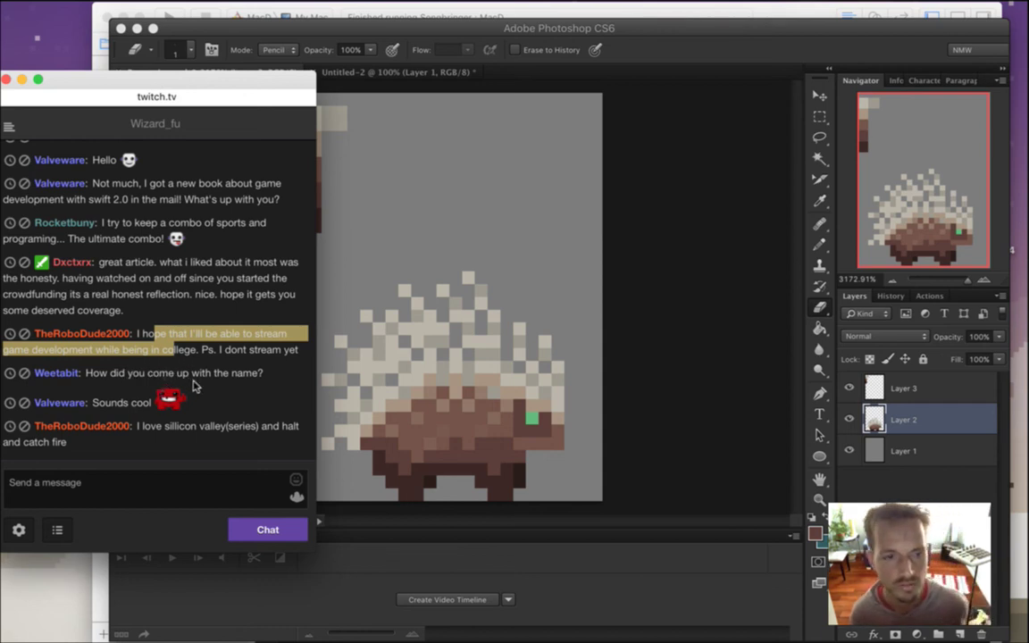
click(106, 375)
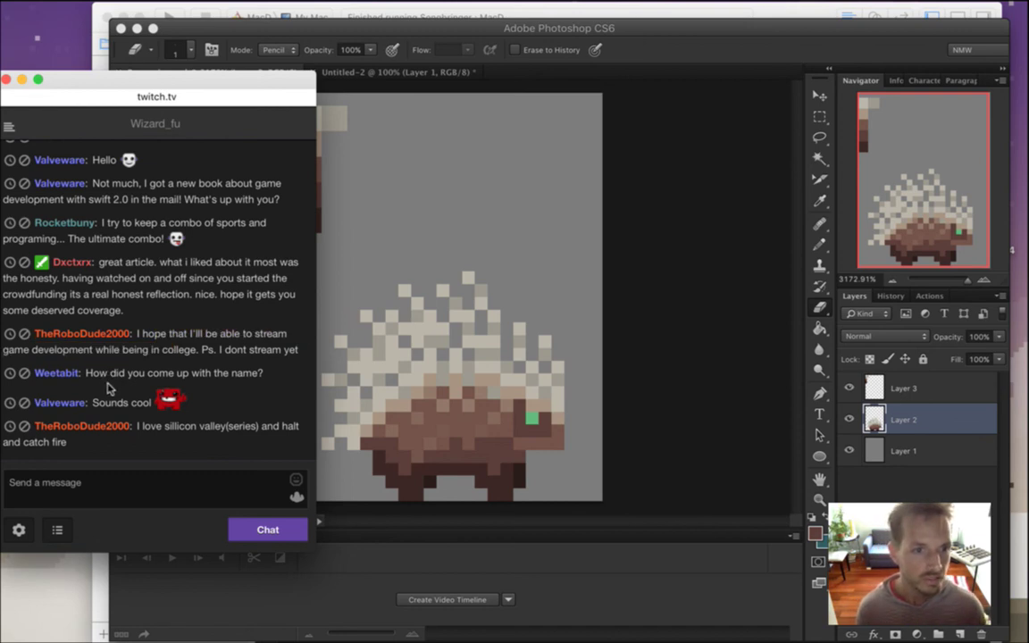
drag(106, 377, 254, 376)
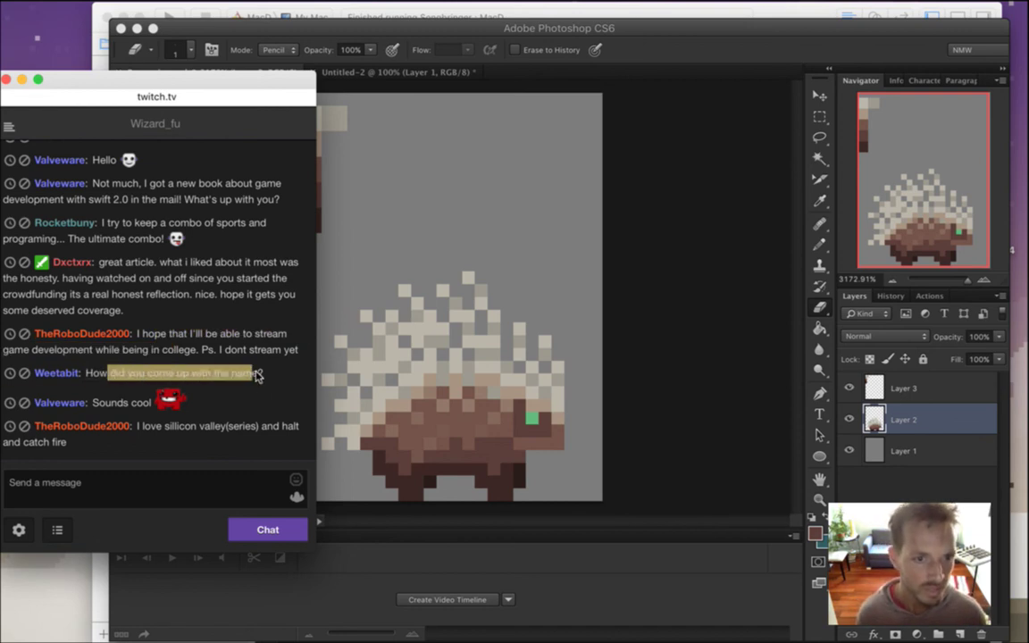
click(244, 415)
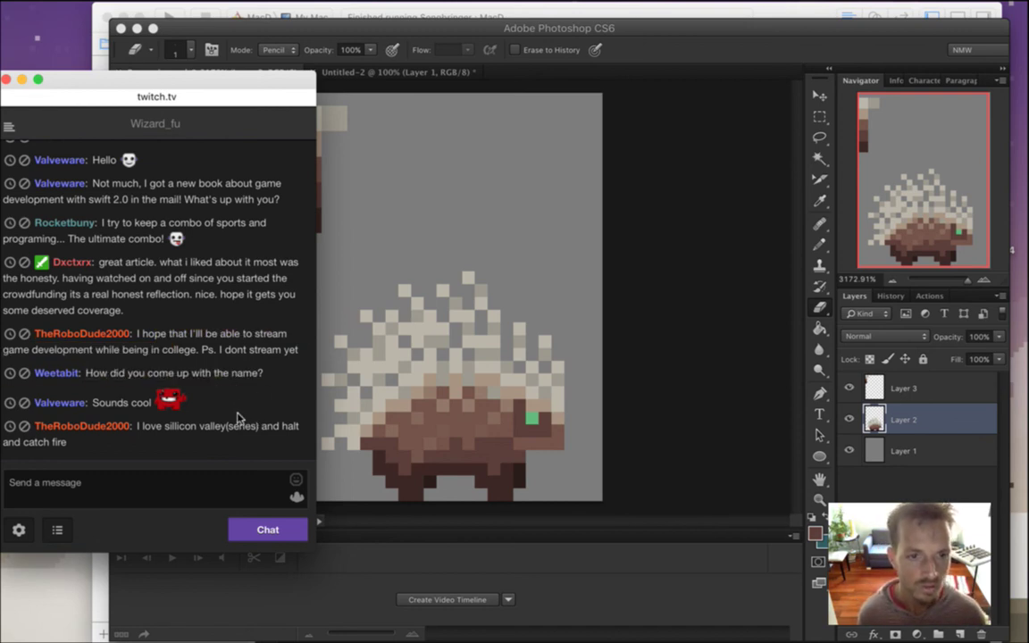
drag(239, 375, 4, 375)
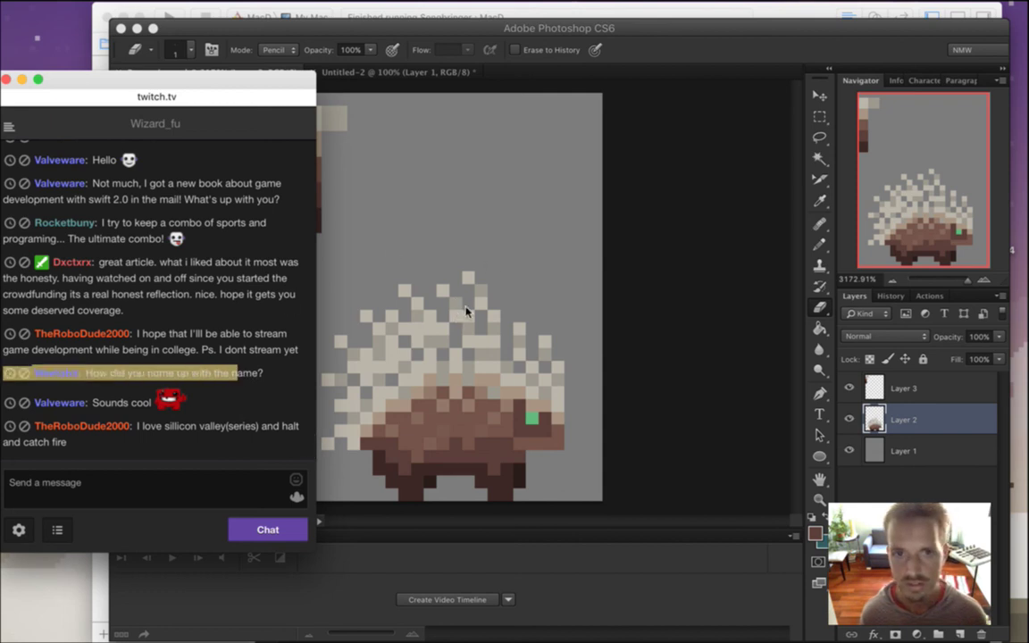
click(189, 428)
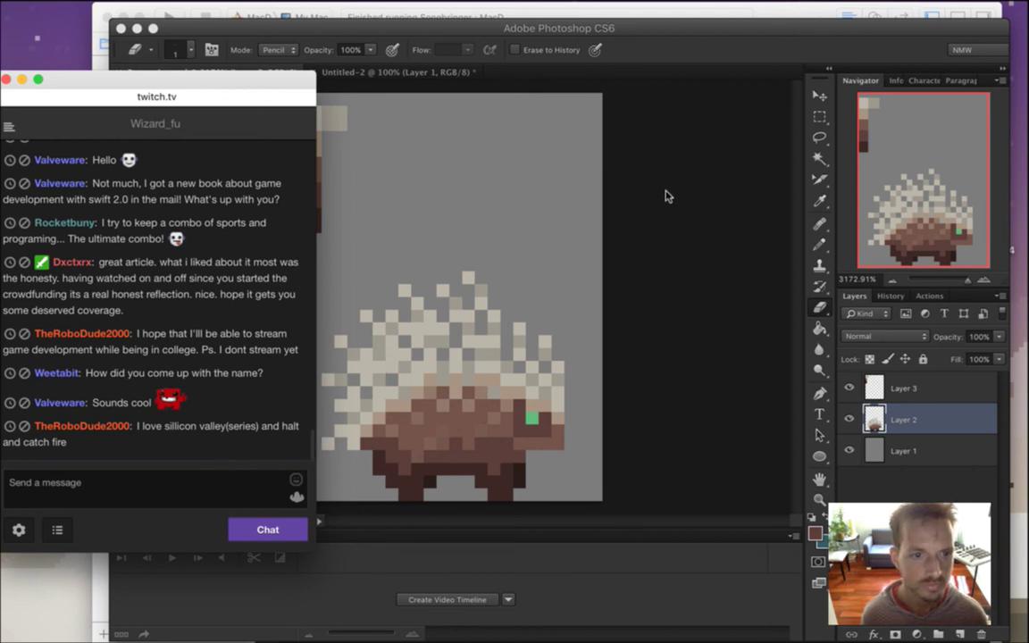
Create a timeline for Rossupine.psd in Photoshop, convert it to a frame animation, and set a 0.1-second frame delay with Forever looping
click(647, 46)
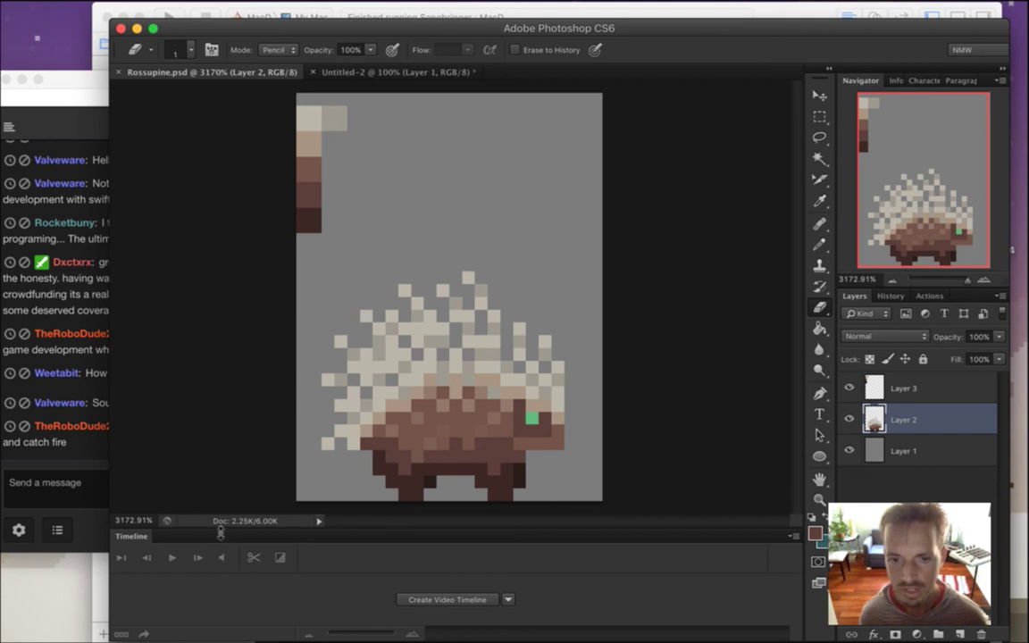
click(411, 599)
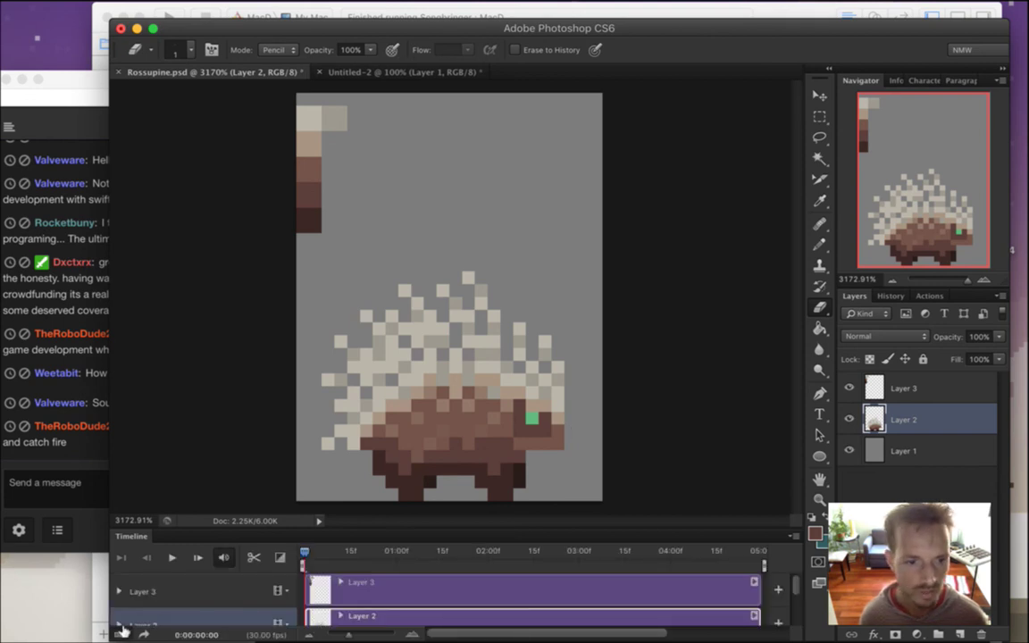
click(121, 632)
click(144, 616)
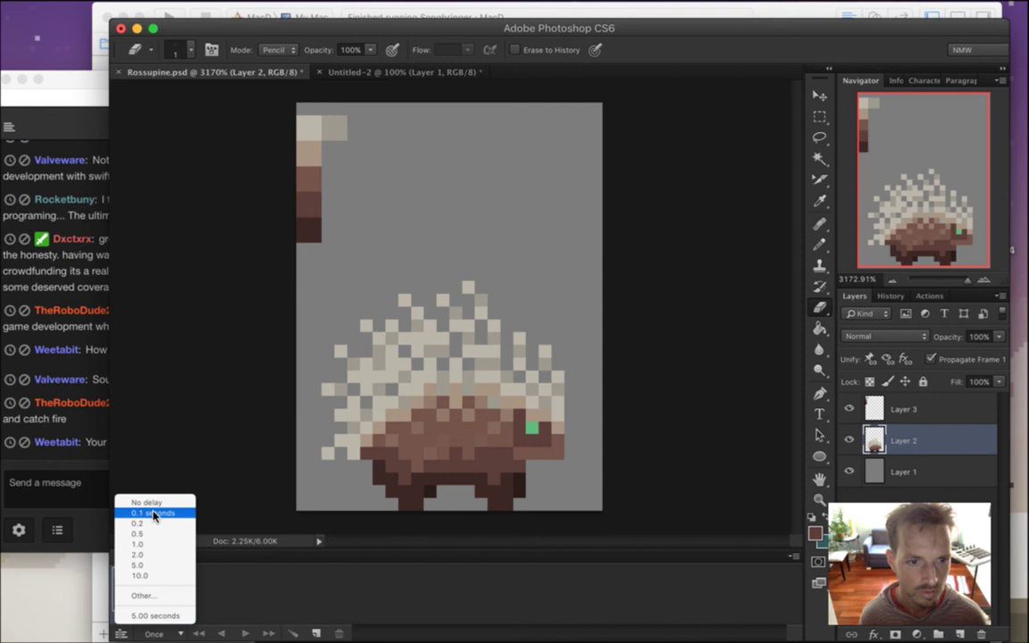
click(153, 514)
click(153, 633)
click(167, 595)
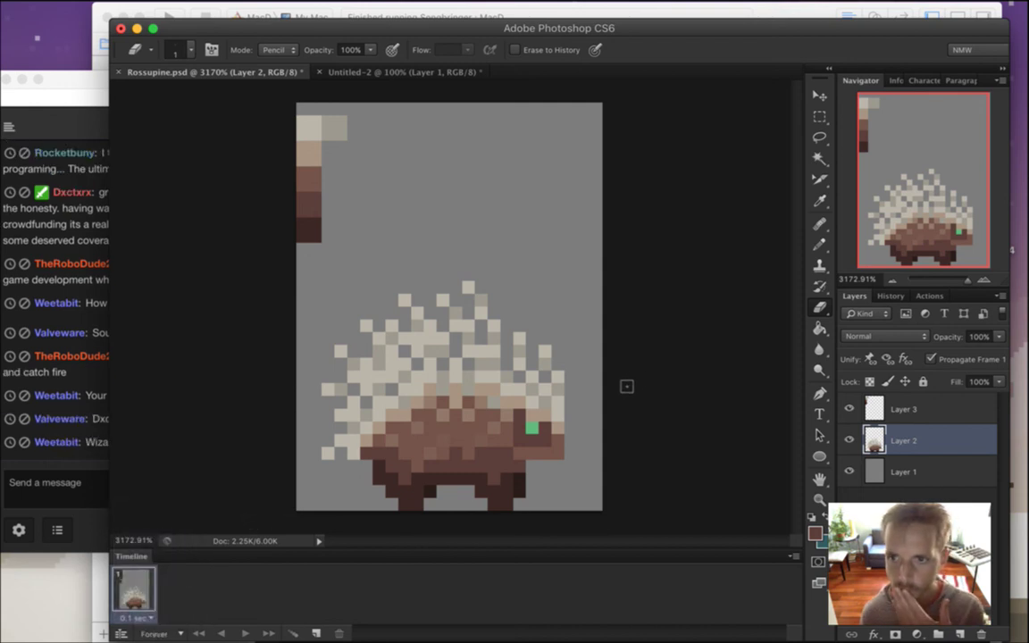
Hide Layer 3 and the gray background Layer 1 so only the porcupine shows, and save the document
click(848, 409)
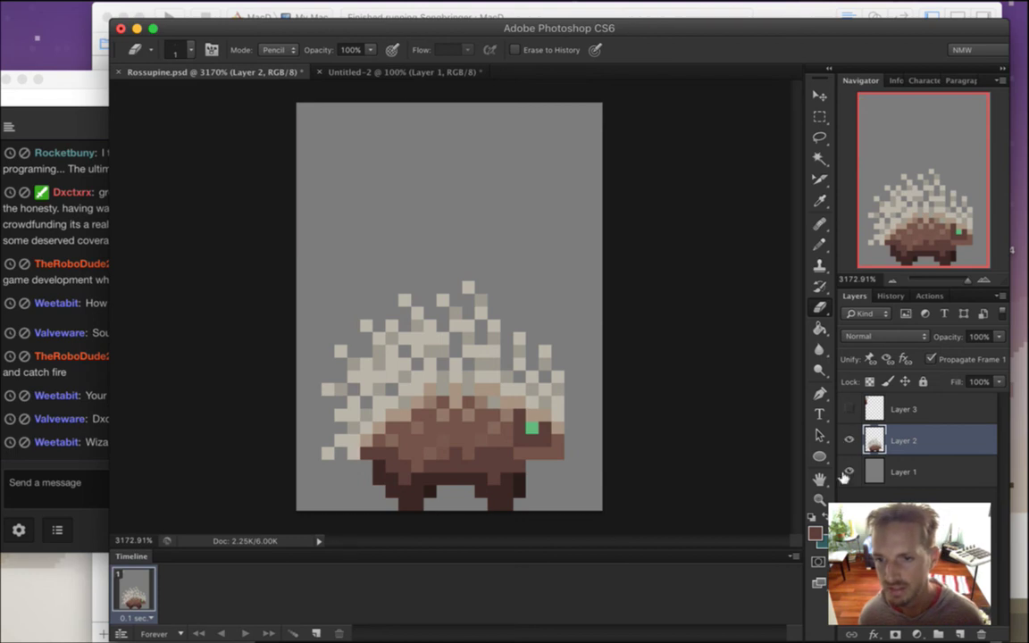
click(849, 472)
key(ctrl+s)
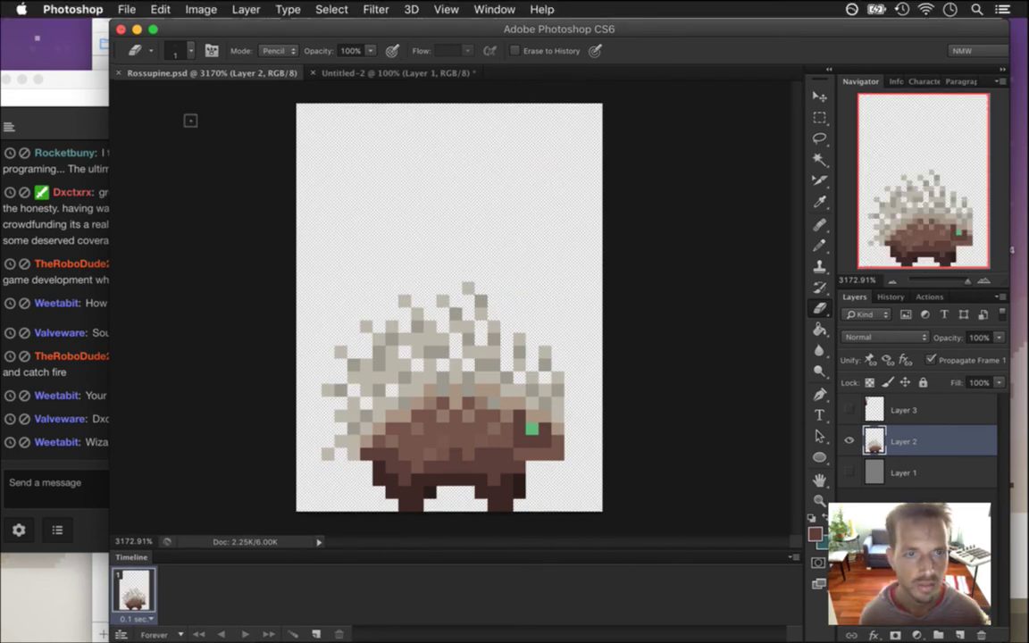
Export the sprite for web as a transparent PNG-24 named RossupineE0.png in the Foes folder
key(super+alt+shift+s)
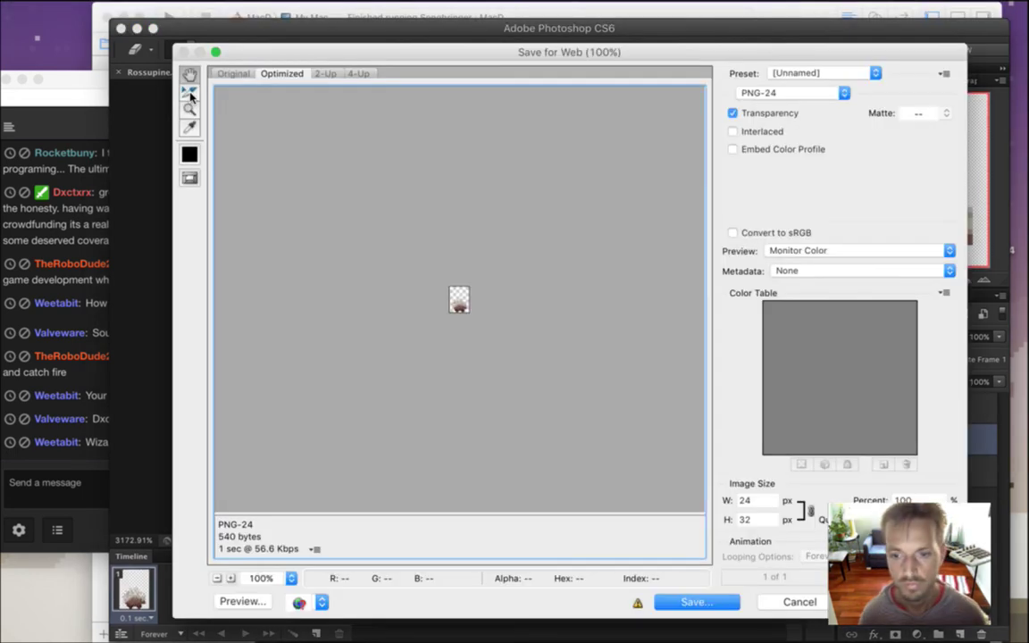
key(Return)
key(Right)
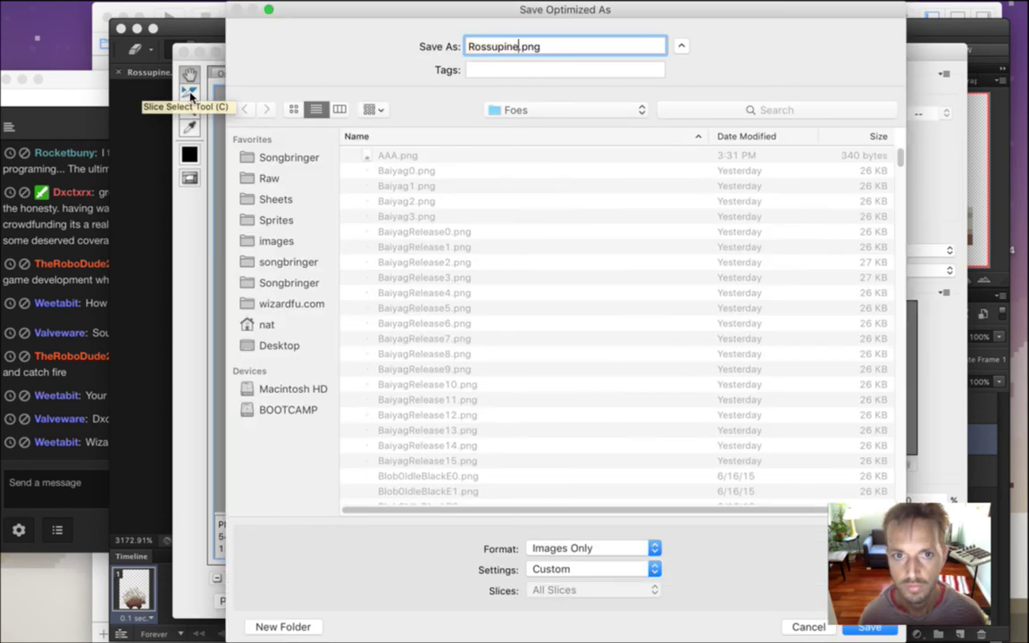
text(E0)
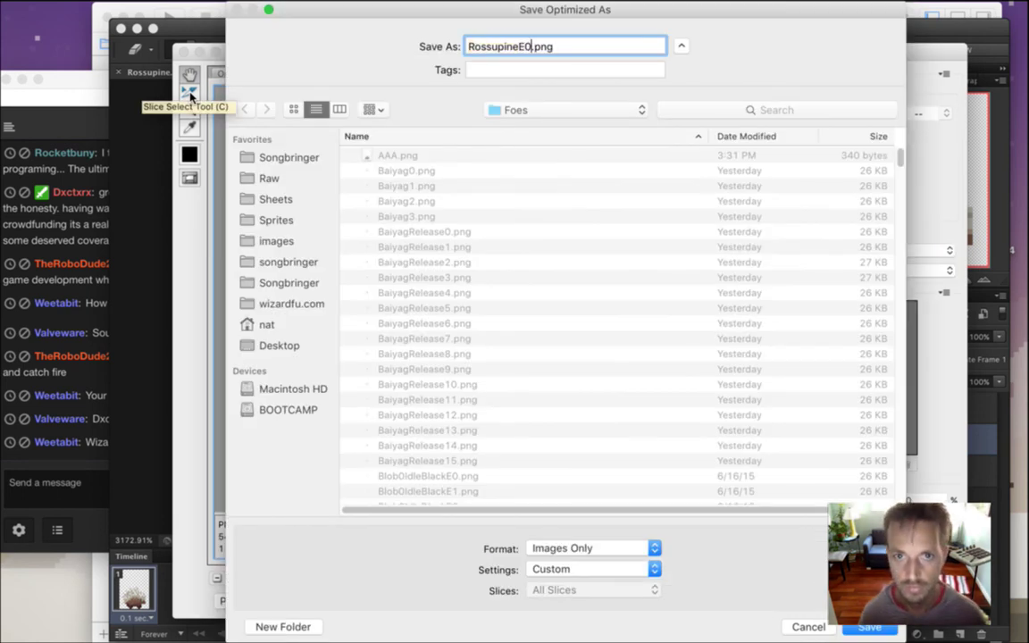
key(Return)
key(Return)
Switch to Xcode and read the chat messages about how the channel name came about
key(super+Tab)
key(super+Tab)
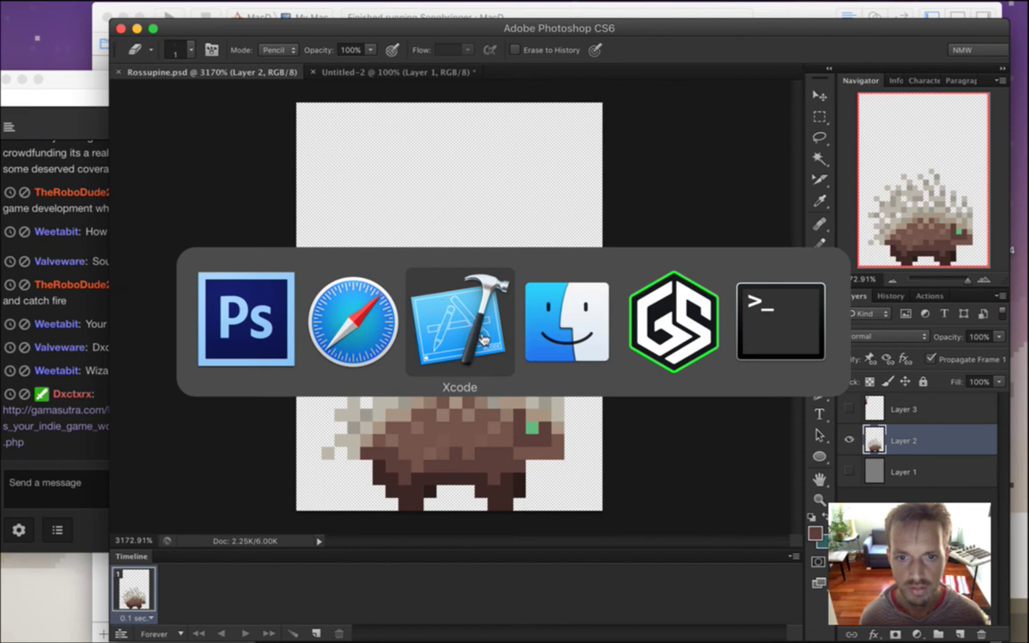
click(68, 453)
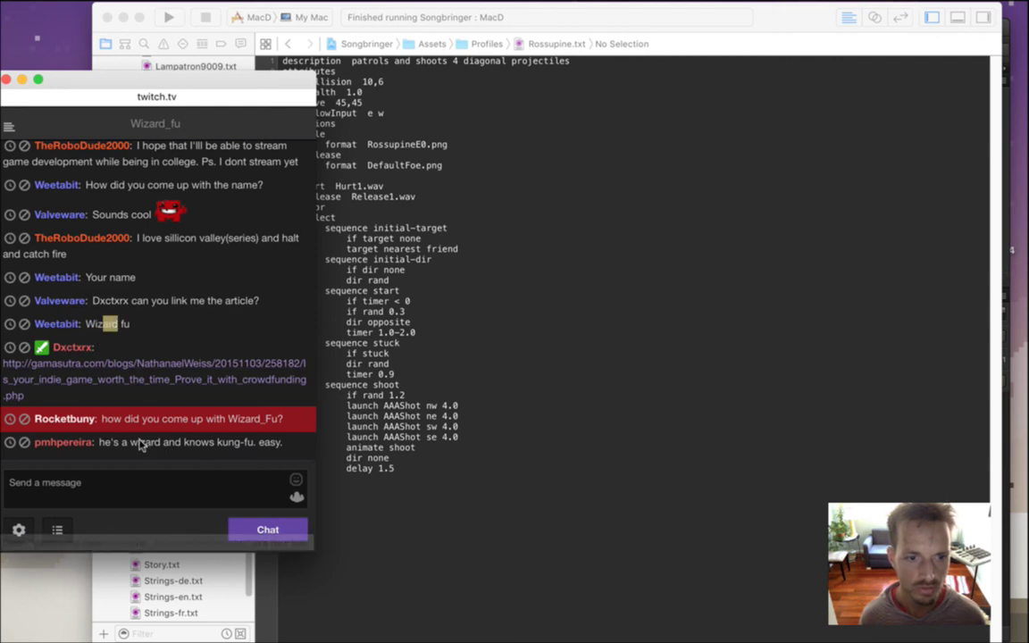
drag(215, 446, 185, 471)
Build and run Songbringer from the Xcode project with Rossupine.txt open
click(516, 368)
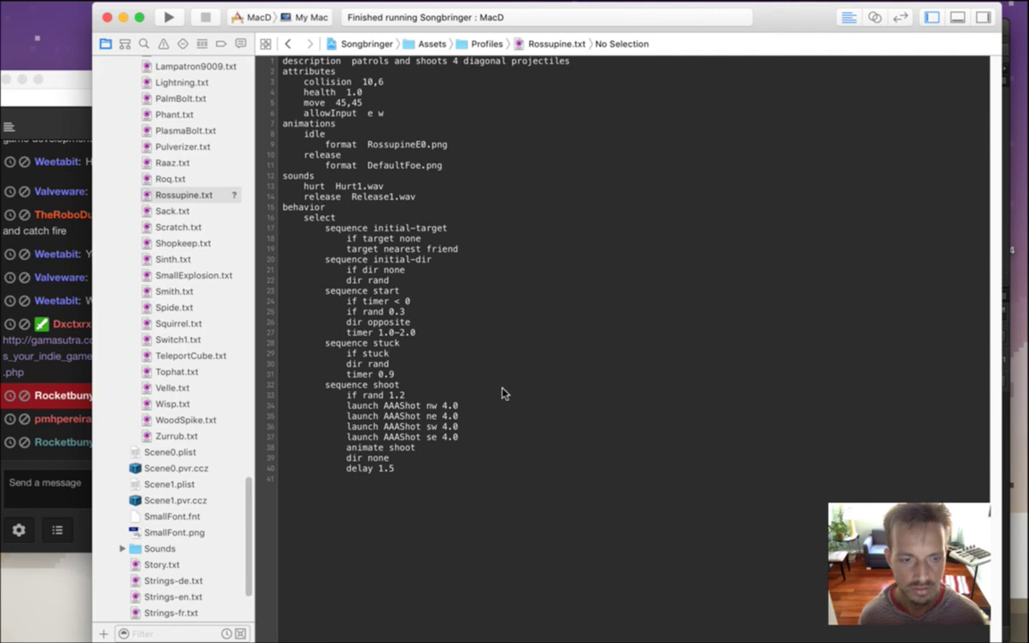
key(super+r)
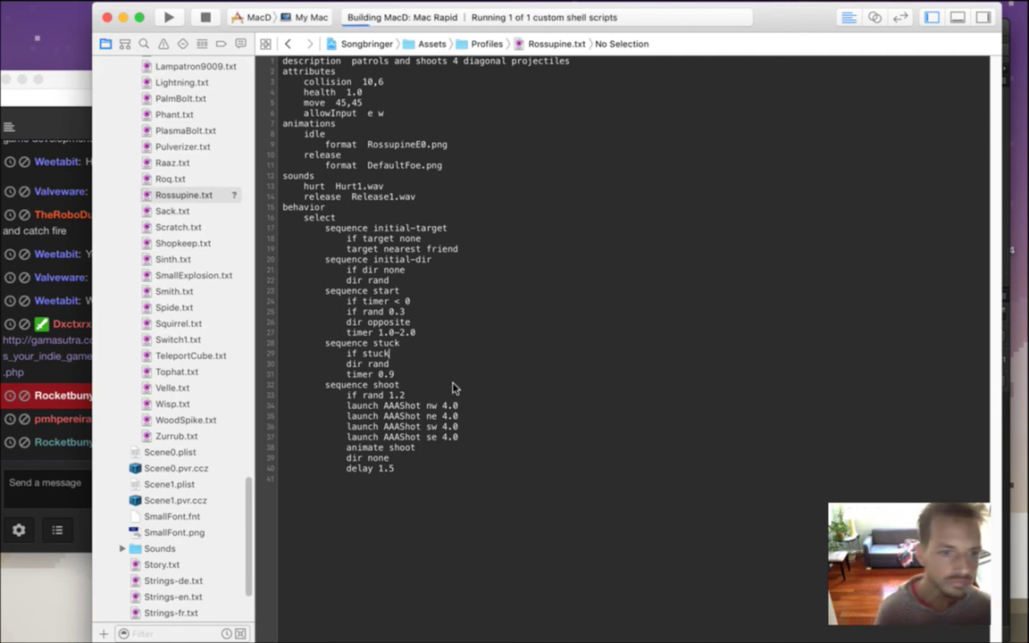
scroll(178, 500, down, 1)
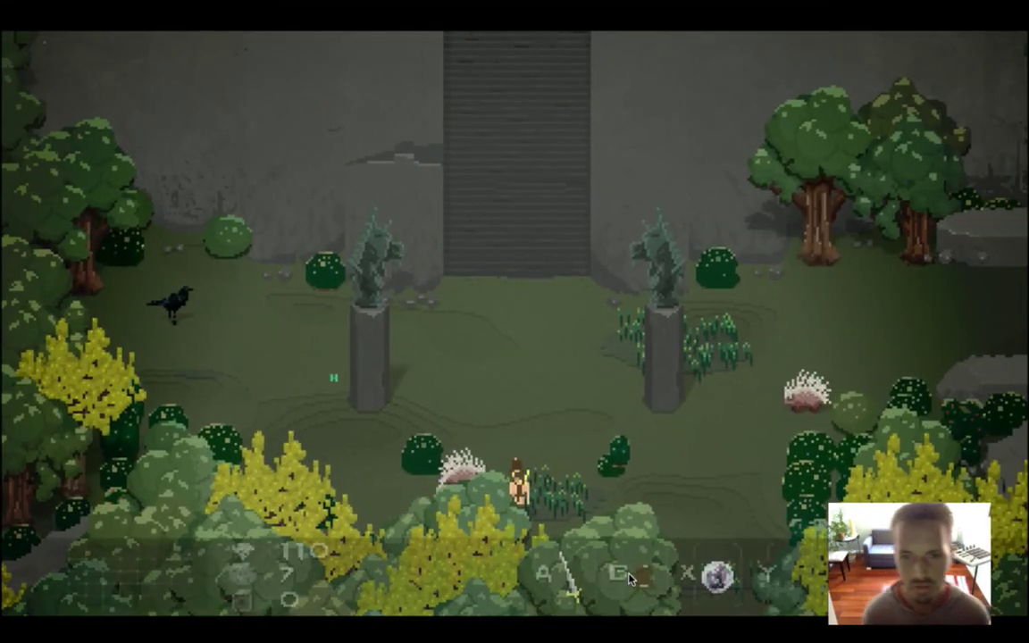
Walk the character around the Rossupines to check the new sprite in the game, and return to Xcode
key(Right)
key(Right)
key(Left)
key(Up)
key(Right)
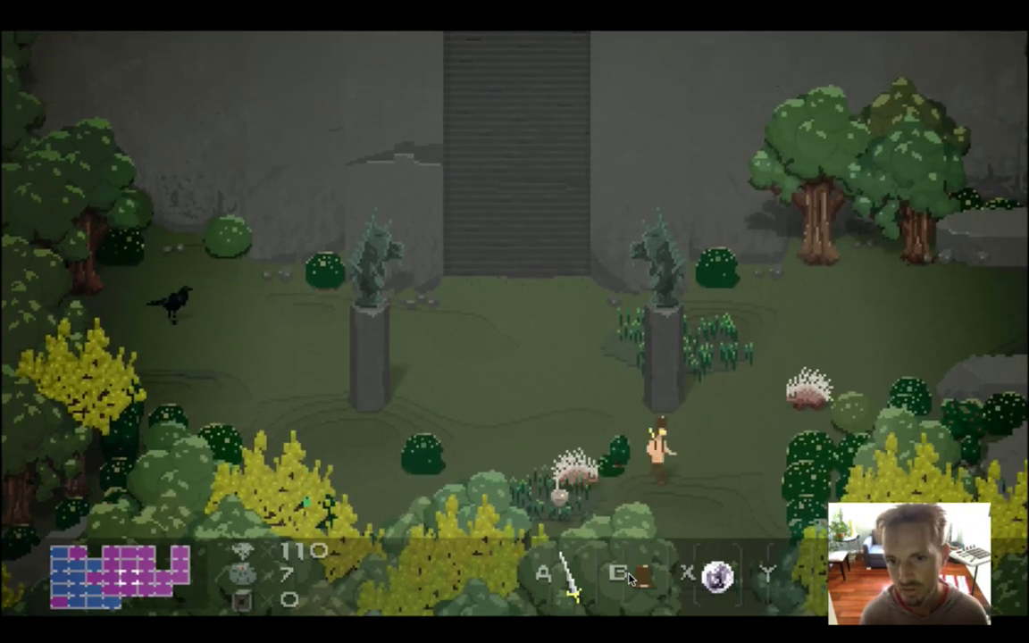
key(Down)
key(Down)
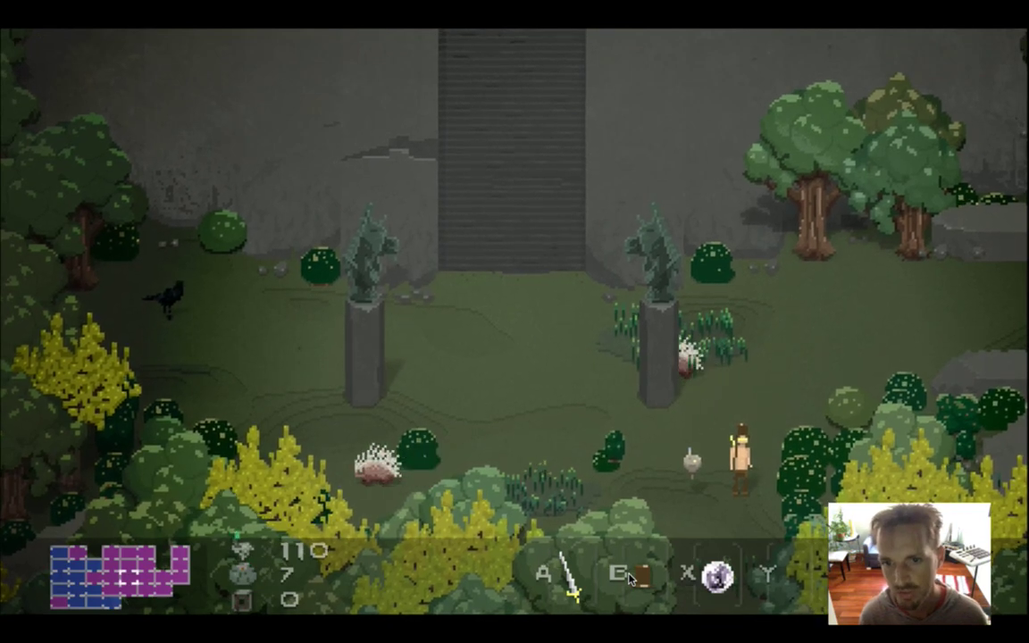
key(Left)
key(Up)
key(Right)
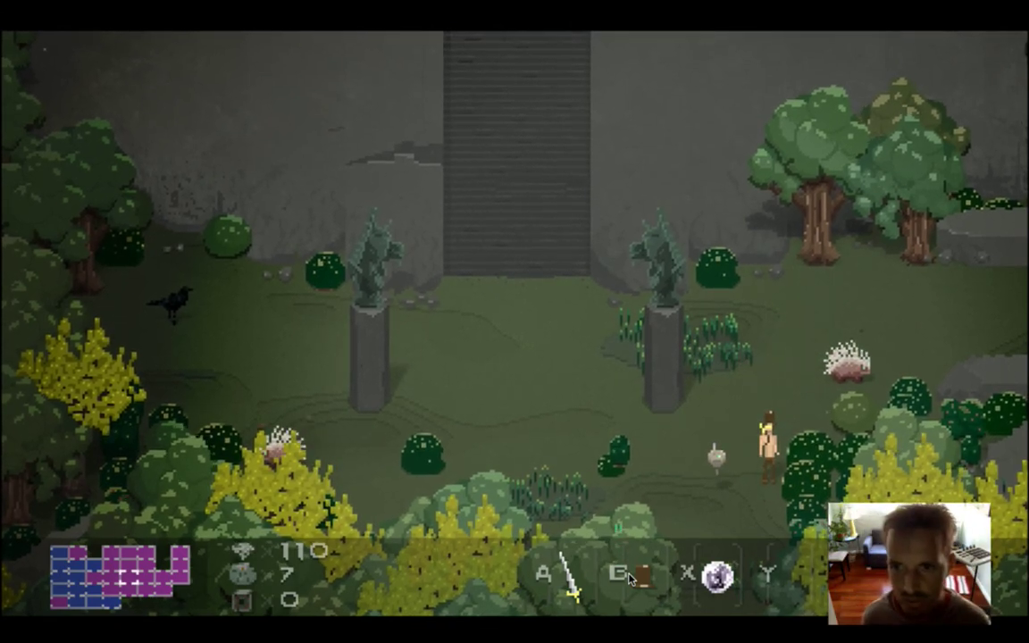
key(super+Tab)
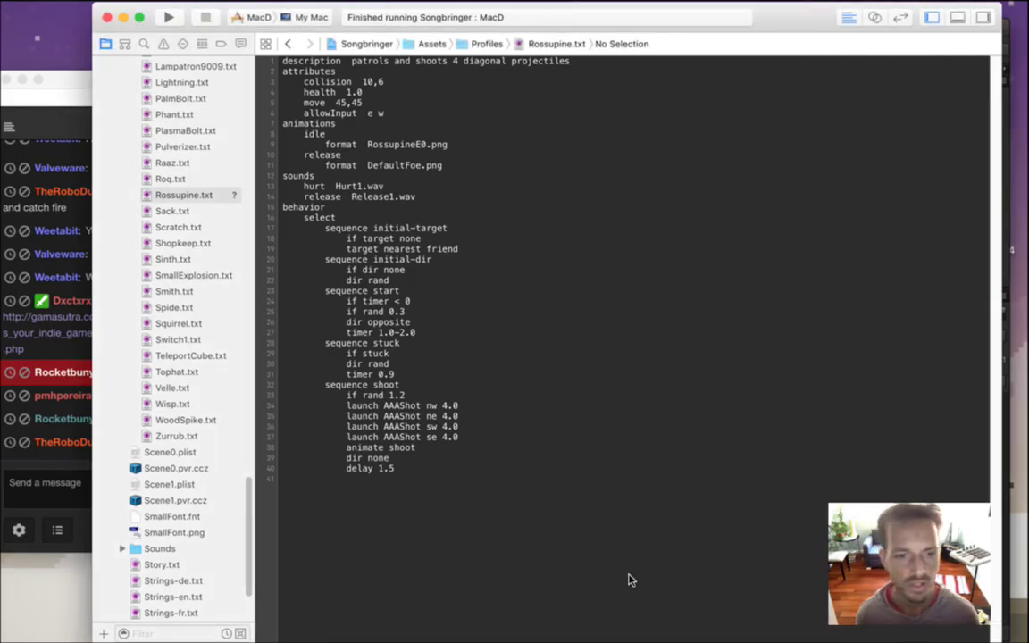
Switch to Photoshop, show the gray background Layer 1 again, delete the Layer 3 color palette, and save Rossupine.psd
key(super+Tab)
key(super+Tab)
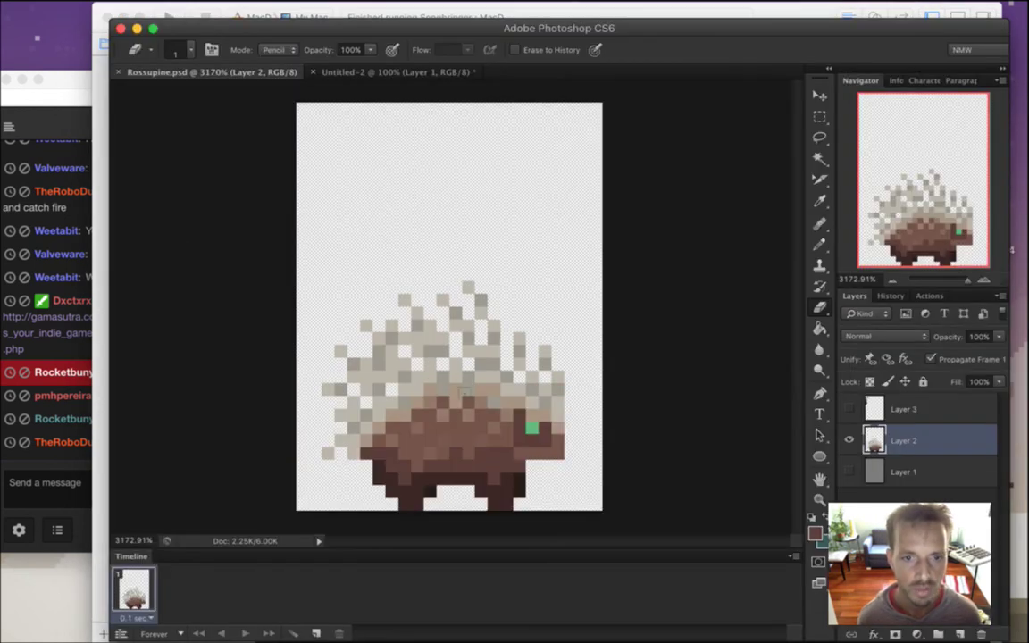
click(849, 471)
key(super+s)
click(852, 408)
click(852, 408)
click(886, 412)
key(BackSpace)
key(super+s)
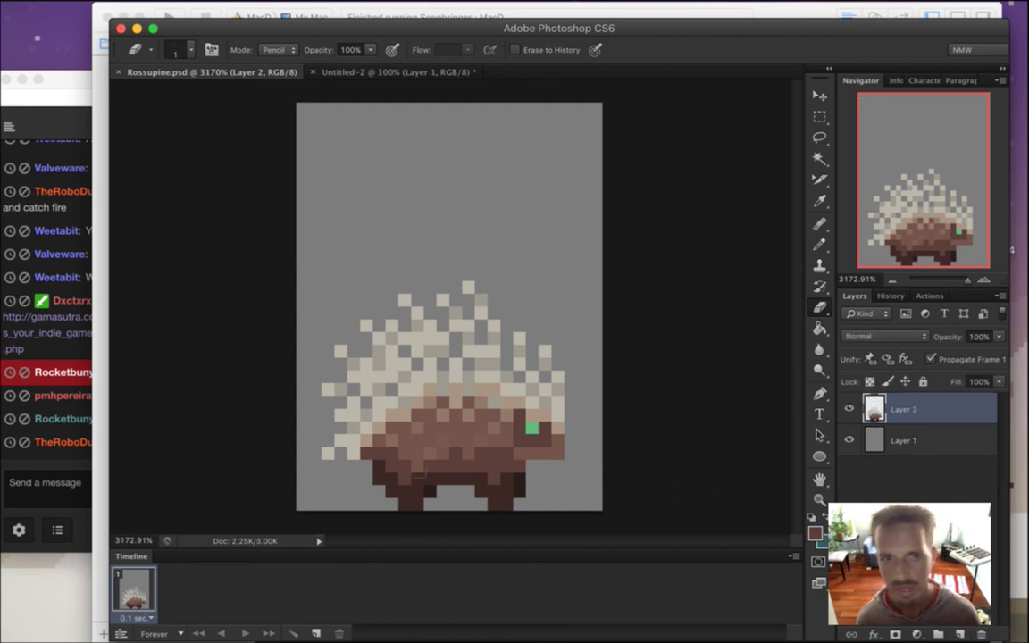
Read the latest chat messages, including the question on how AI trees work and the new enemy comment
click(52, 428)
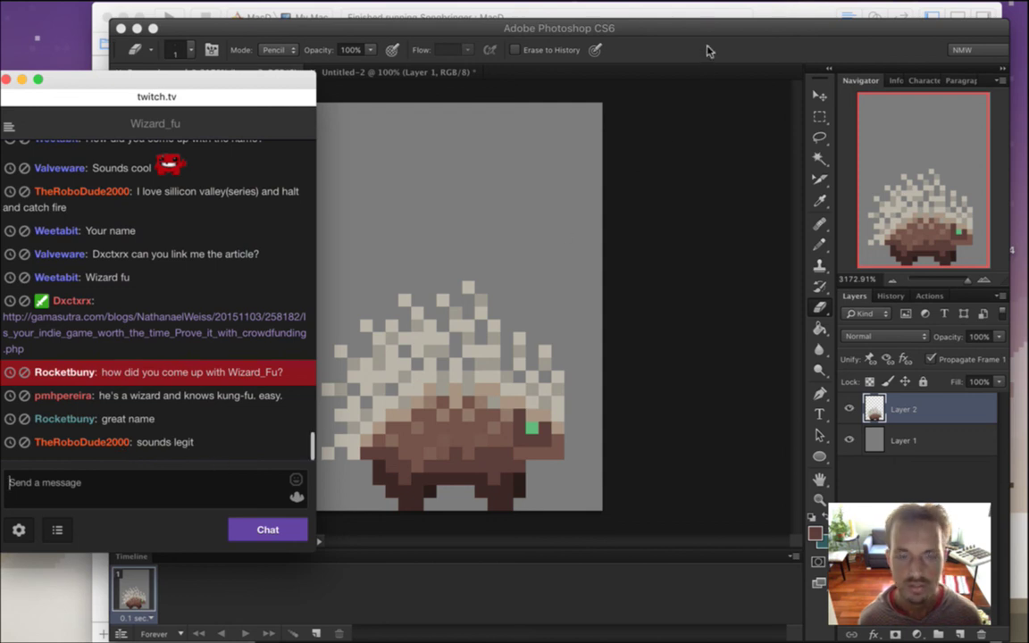
click(550, 200)
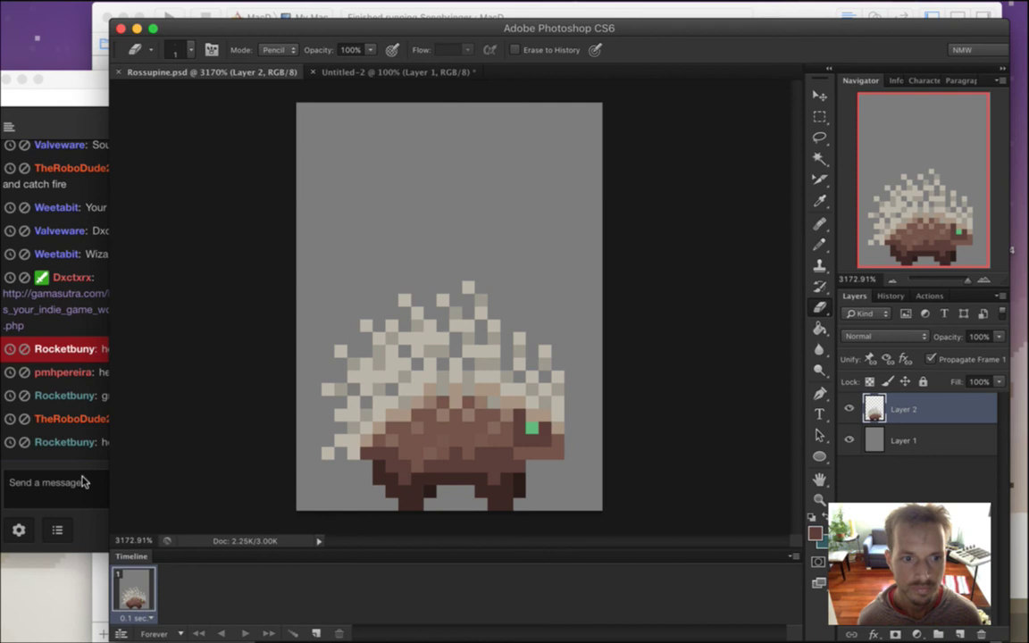
click(78, 436)
drag(113, 442, 193, 442)
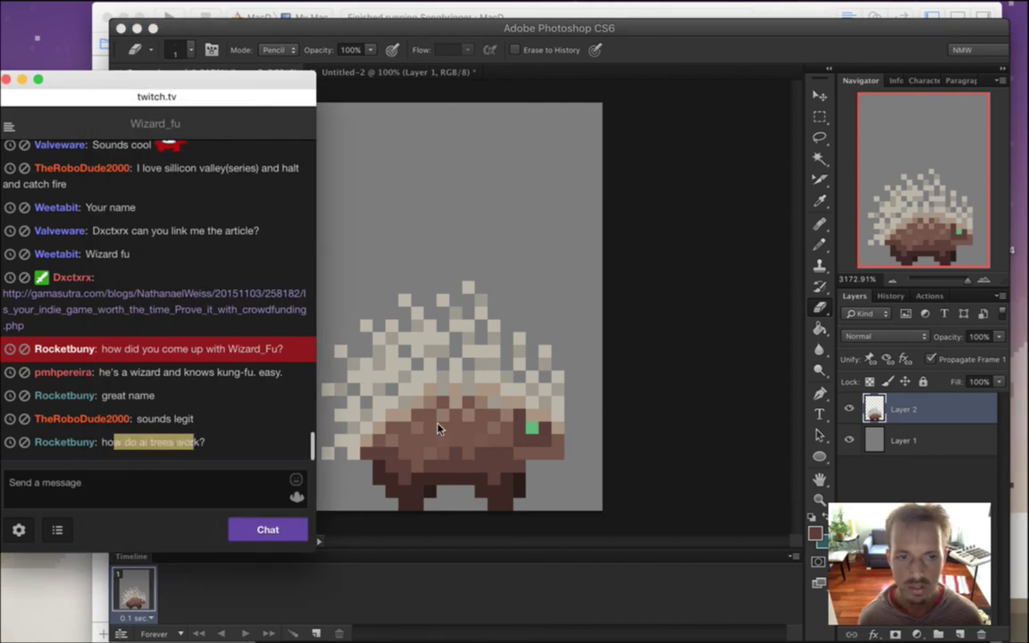
key(super+Tab)
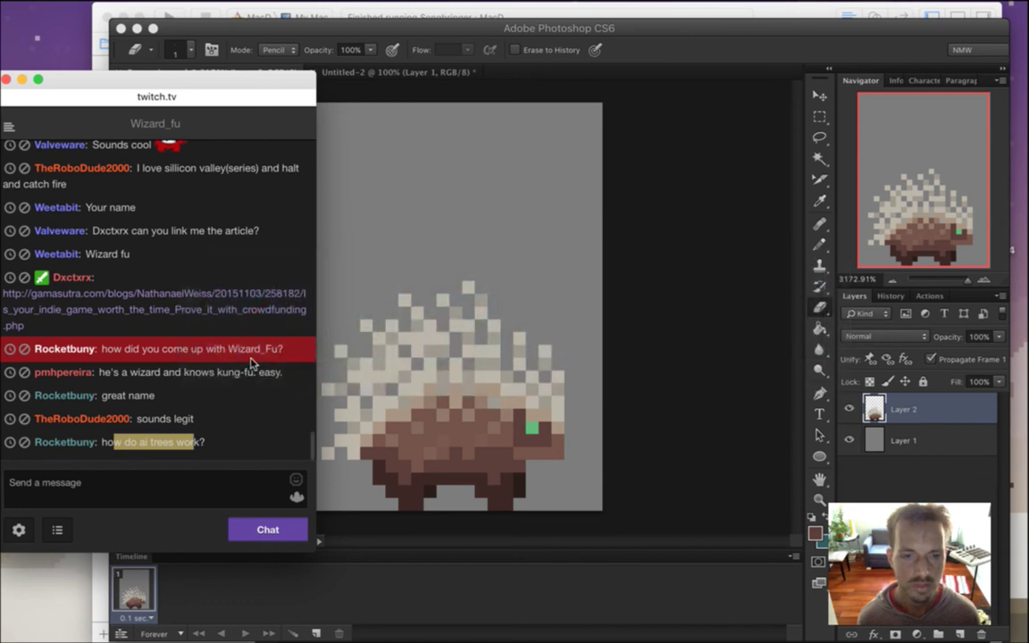
click(268, 443)
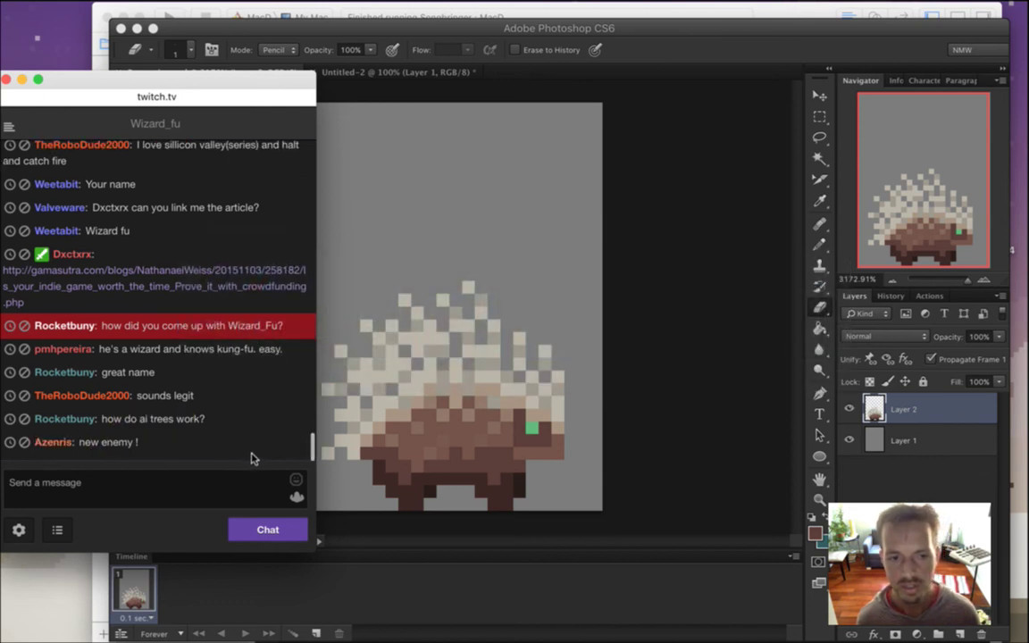
drag(90, 442, 157, 453)
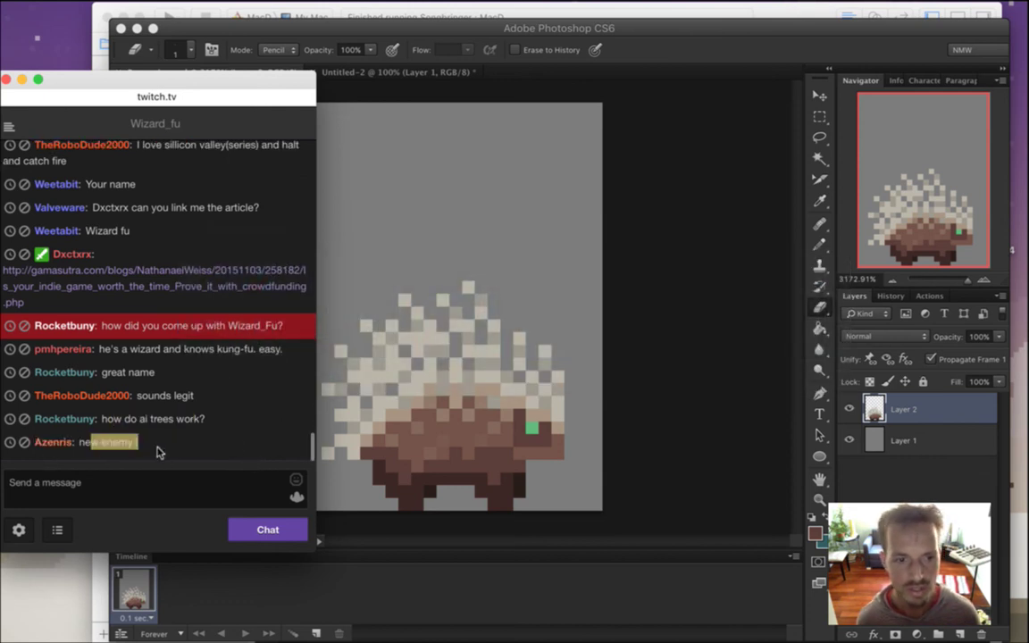
click(172, 454)
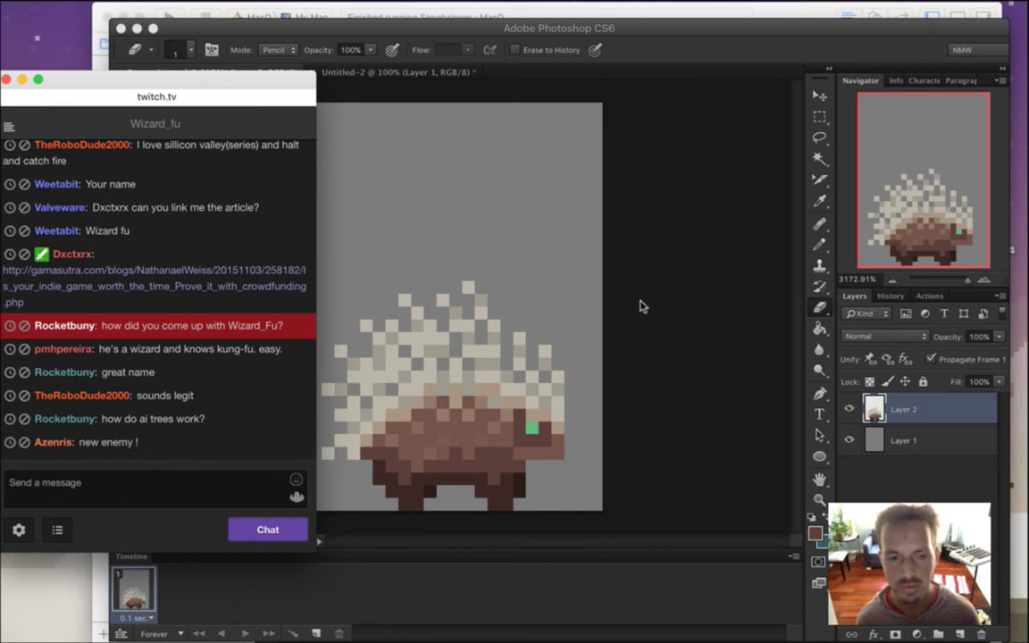
Switch to Xcode and highlight the whole behavior tree in Rossupine.txt, followed by its select node
key(super+Tab)
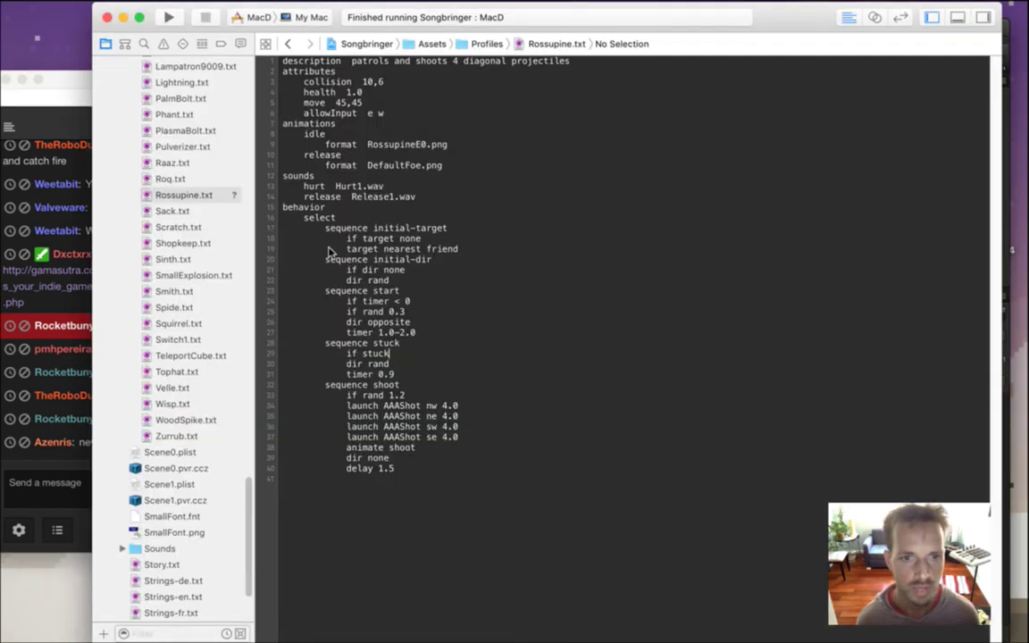
drag(288, 219, 494, 463)
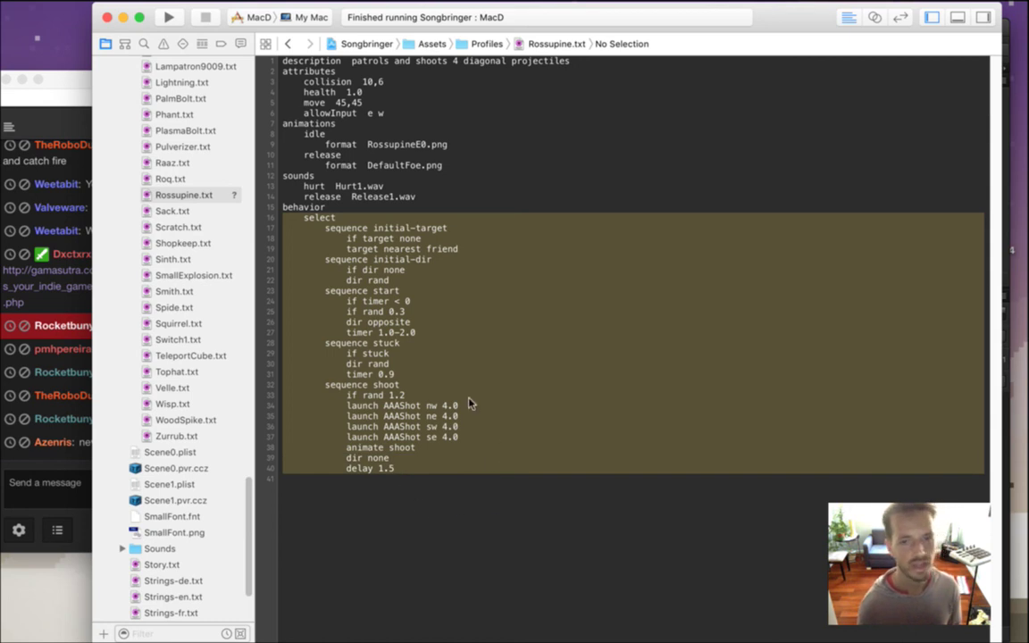
click(485, 428)
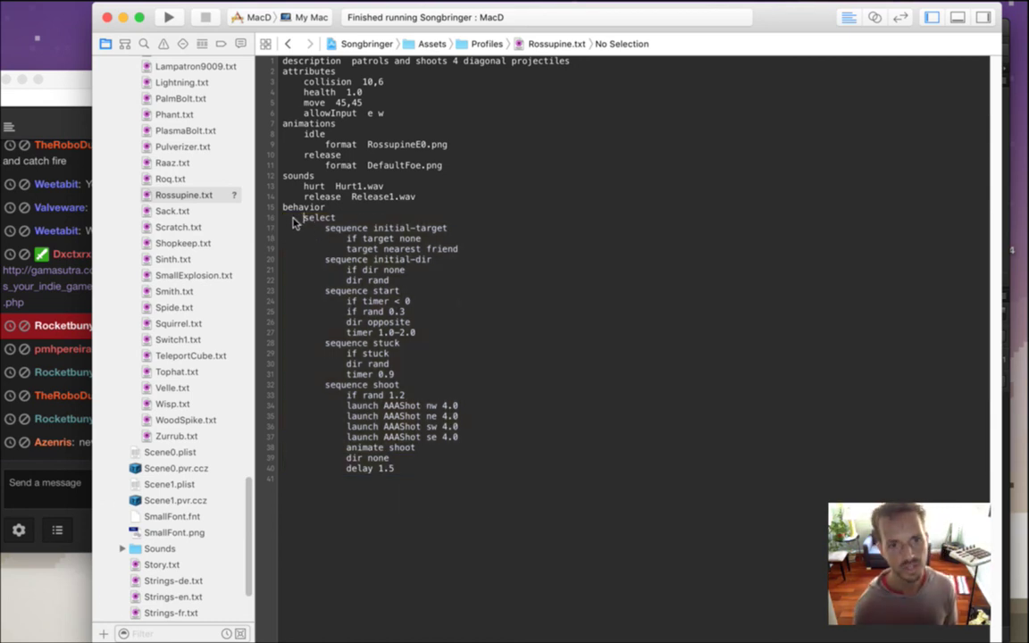
drag(283, 219, 338, 220)
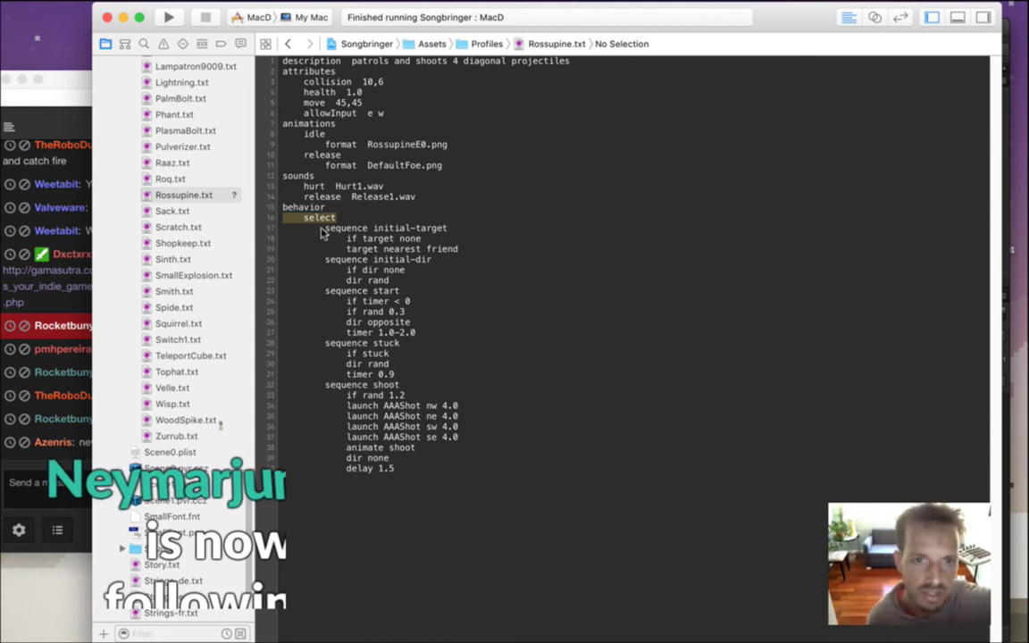
drag(285, 236, 398, 233)
click(329, 224)
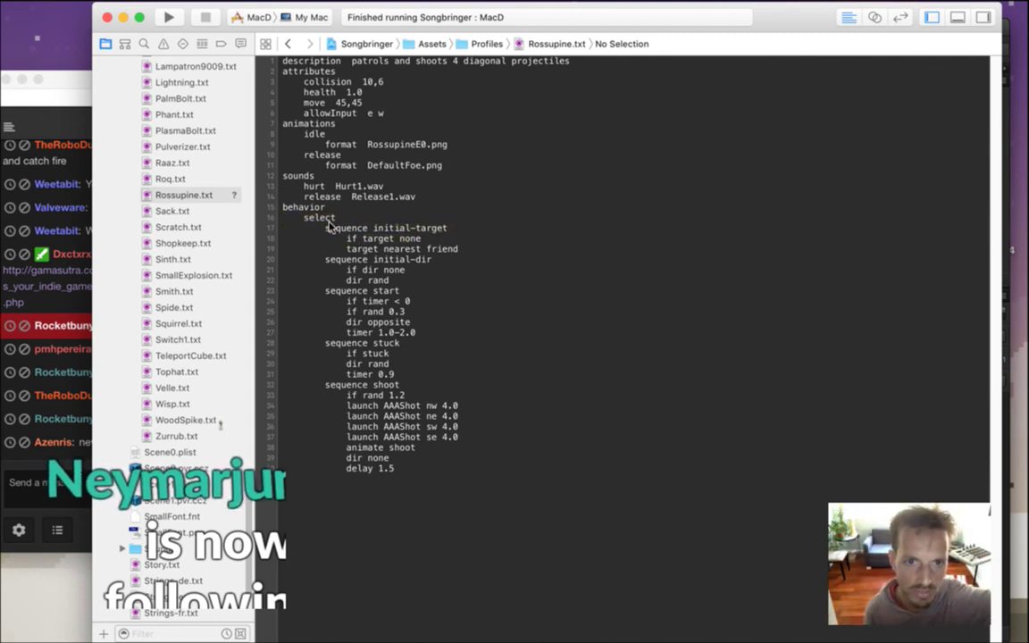
Highlight the initial-target, initial-dir, start, stuck and shoot sequence lines one after another under the select node
triple_click(326, 228)
drag(304, 260, 367, 260)
drag(310, 292, 358, 293)
drag(312, 346, 346, 346)
drag(303, 386, 347, 386)
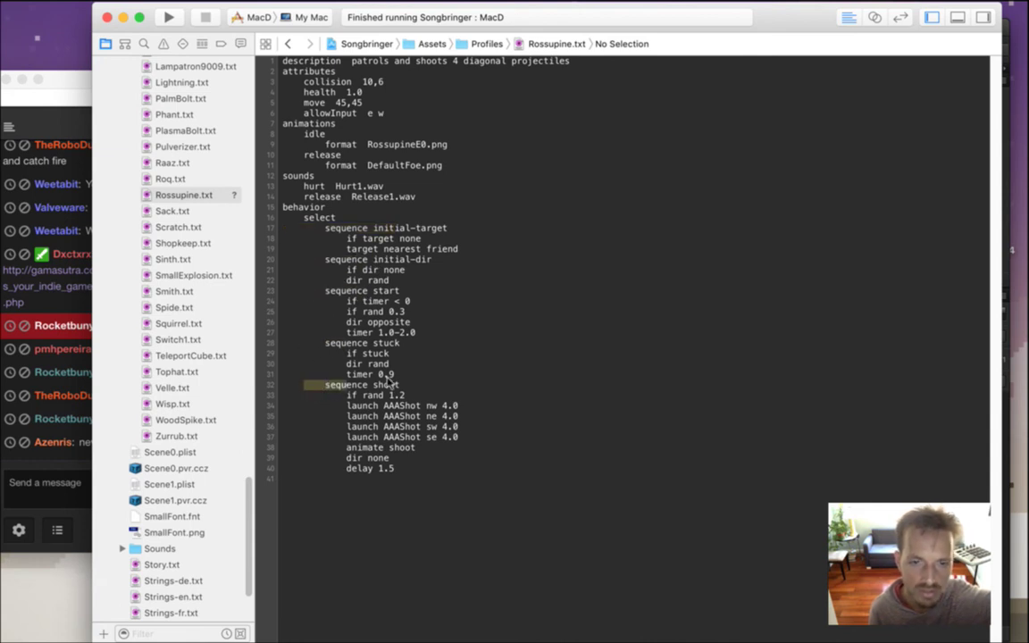
Highlight the initial-target sequence with its two child lines, its sequence keyword, and the parent select node while explaining them
click(305, 218)
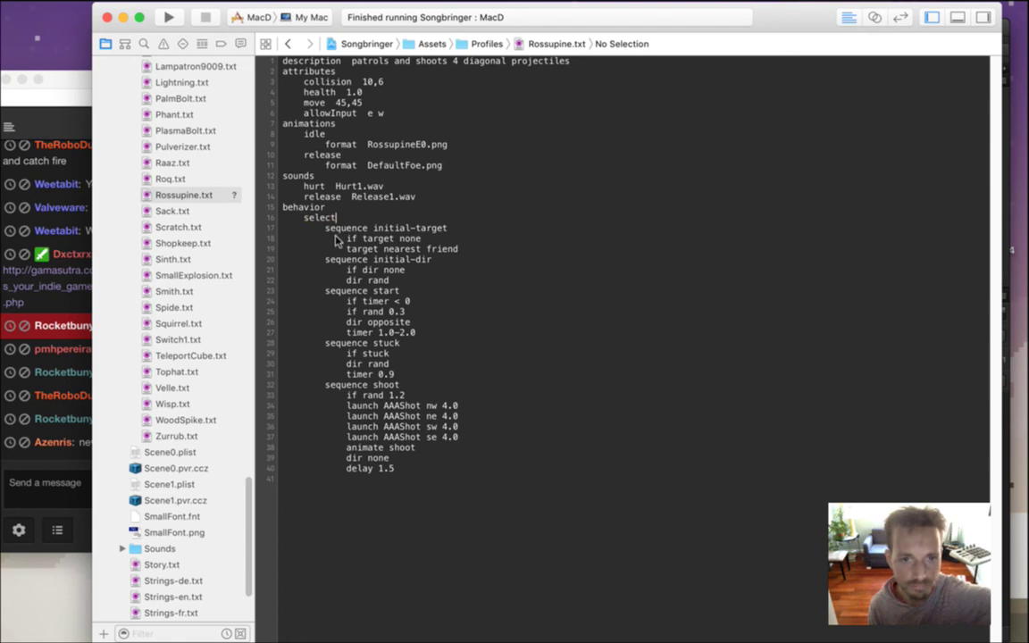
drag(326, 228, 350, 231)
drag(423, 243, 463, 254)
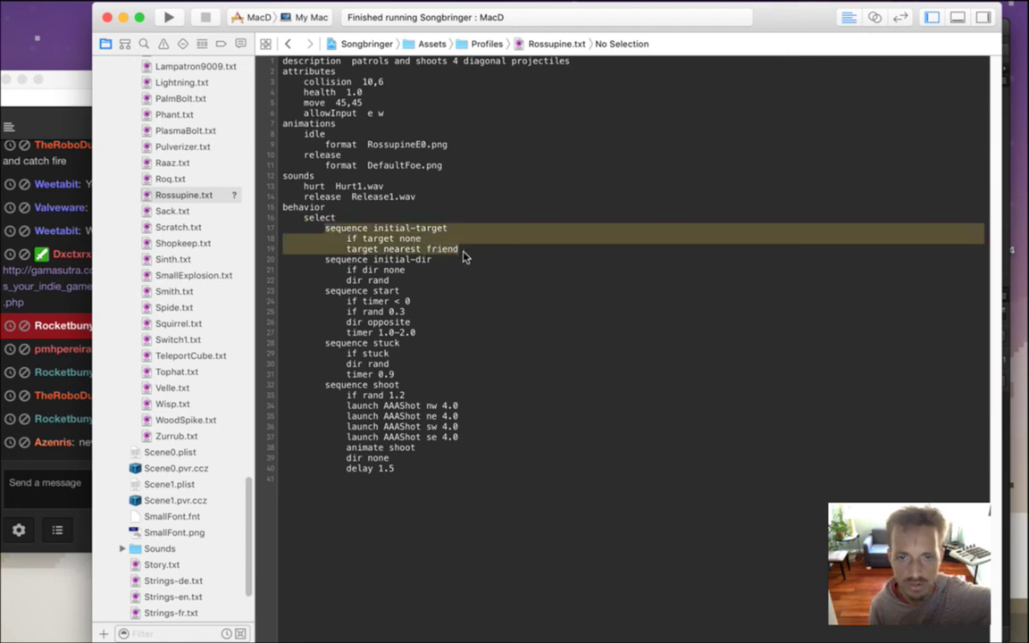
click(462, 239)
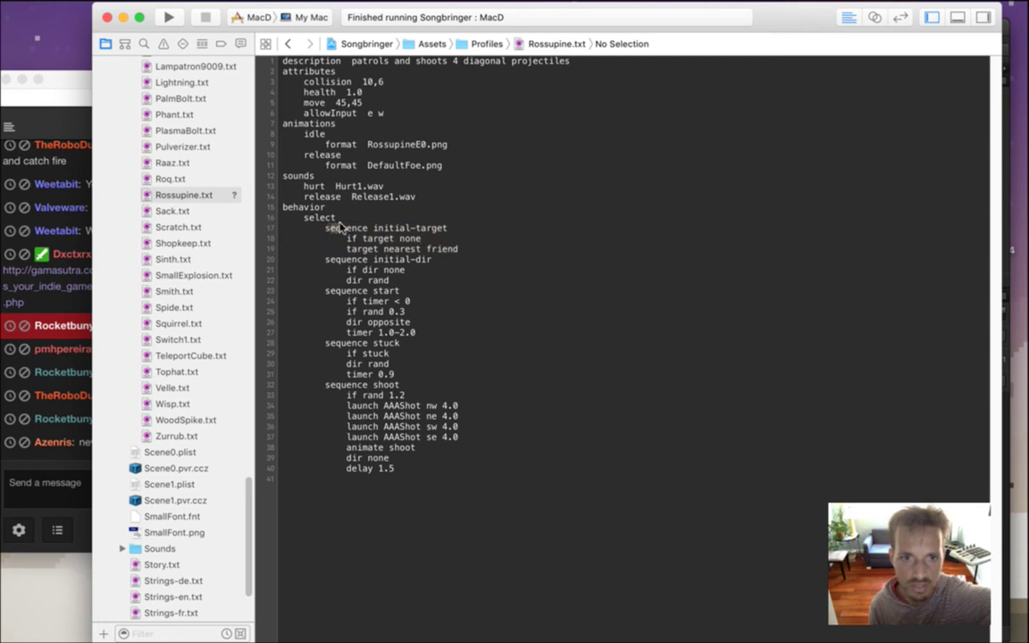
drag(326, 228, 406, 235)
click(431, 234)
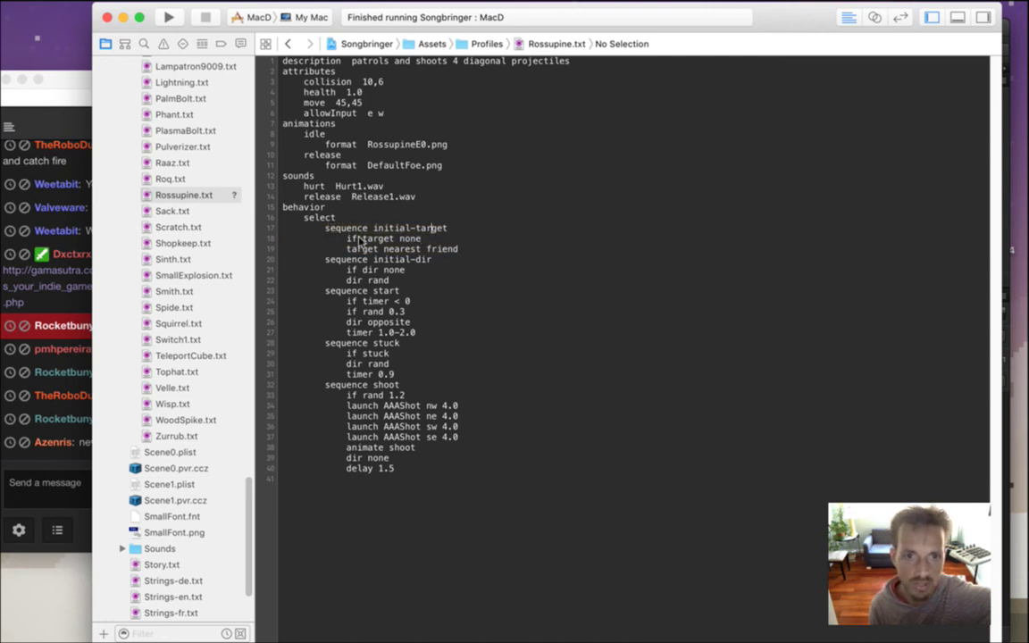
drag(326, 228, 367, 229)
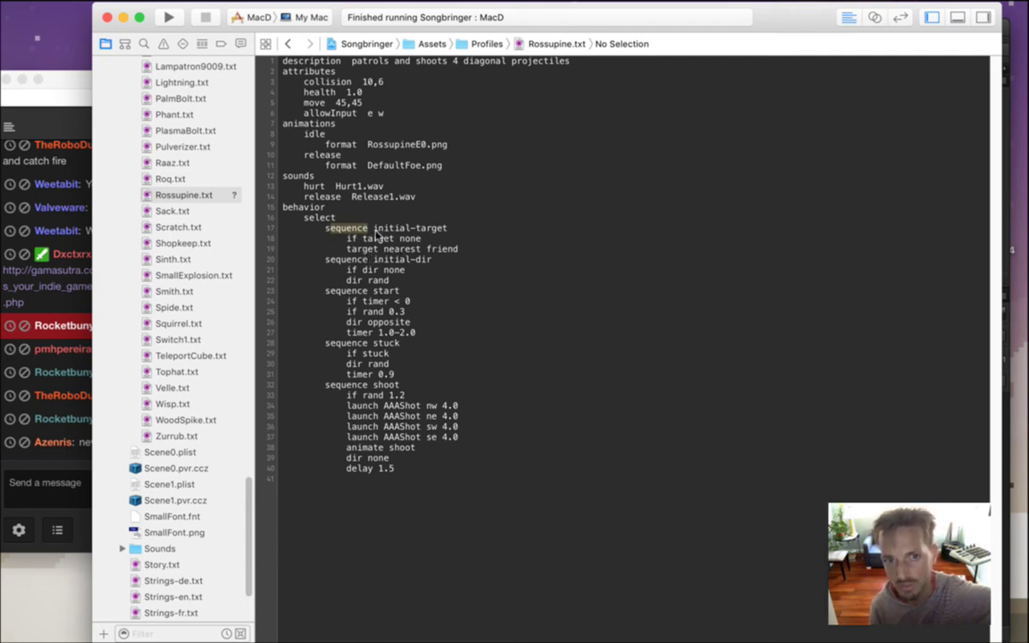
drag(326, 228, 406, 229)
drag(315, 217, 339, 224)
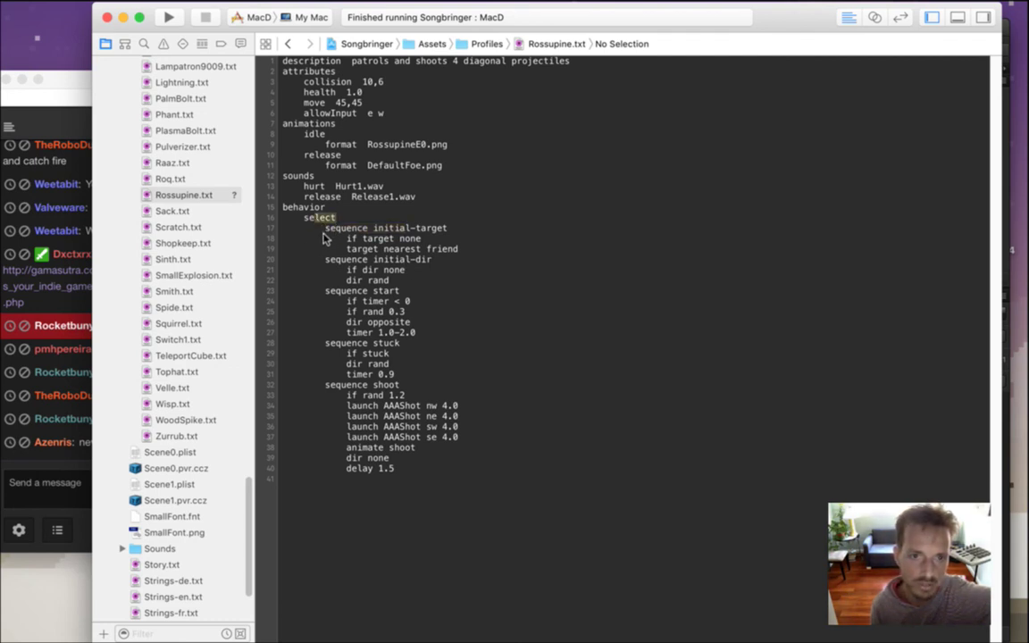
Highlight the sequence lines under the select node, followed by the "if target none" and "target nearest friend" lines of initial-target
drag(329, 230, 409, 230)
drag(336, 259, 373, 261)
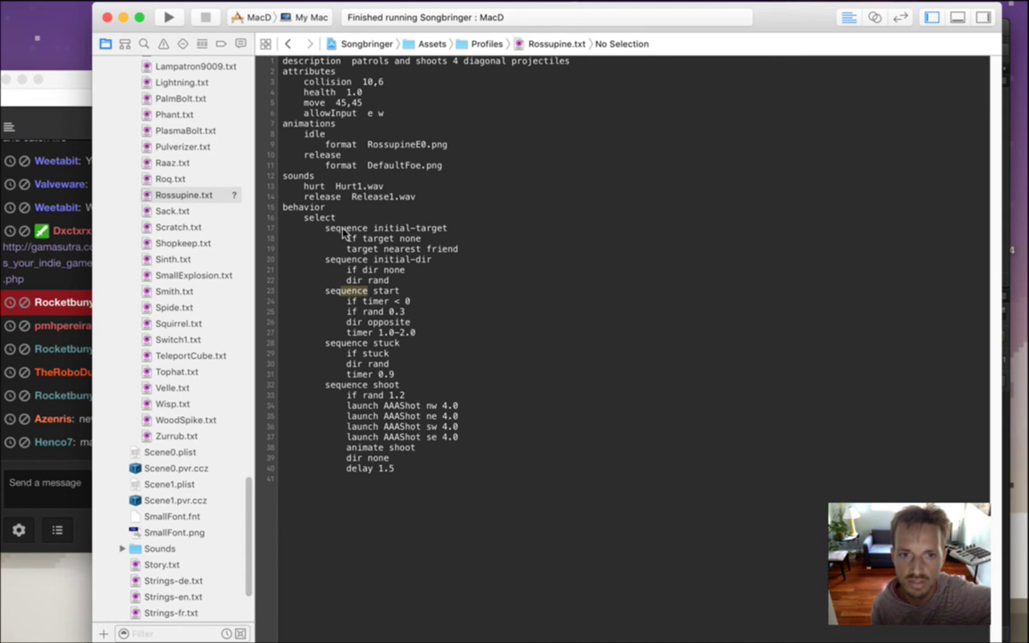
drag(348, 239, 423, 241)
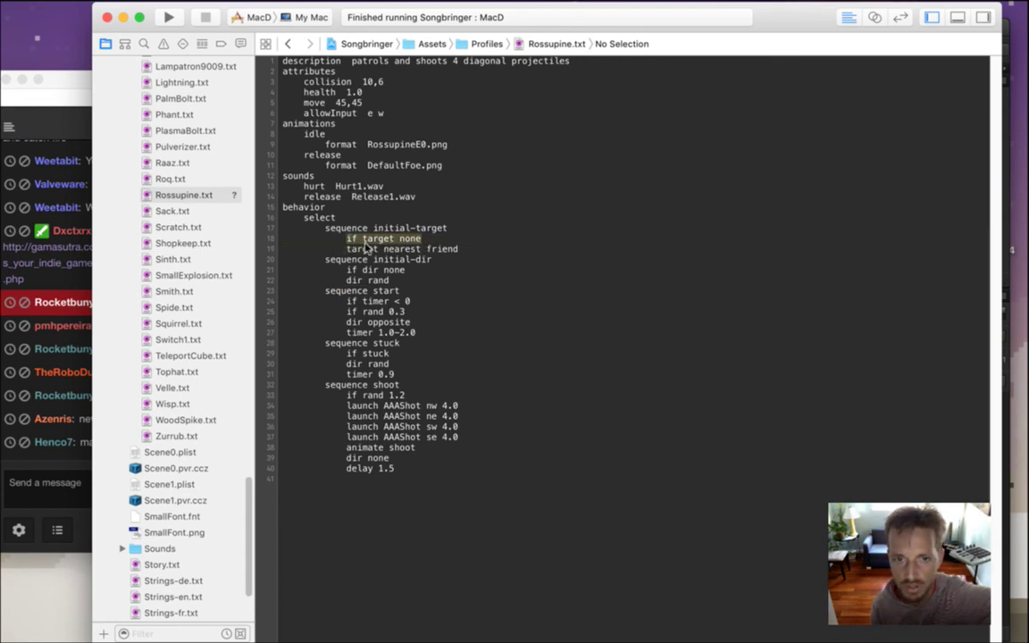
drag(346, 249, 458, 254)
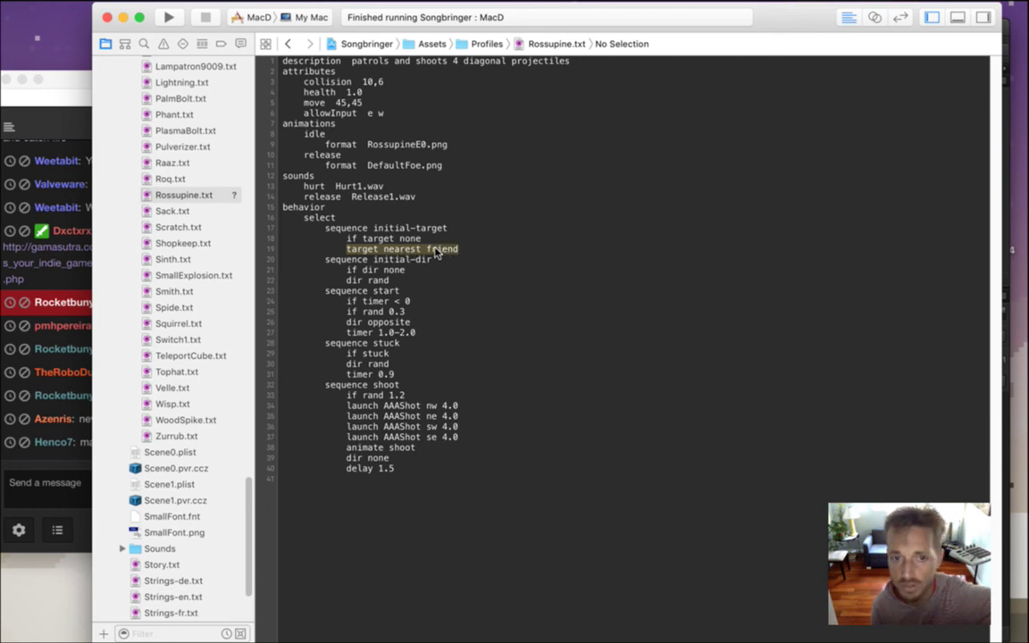
Highlight the initial-target sequence line, its parent select node, and the whole initial-target block to explain their relationship
drag(326, 229, 417, 228)
drag(314, 217, 337, 218)
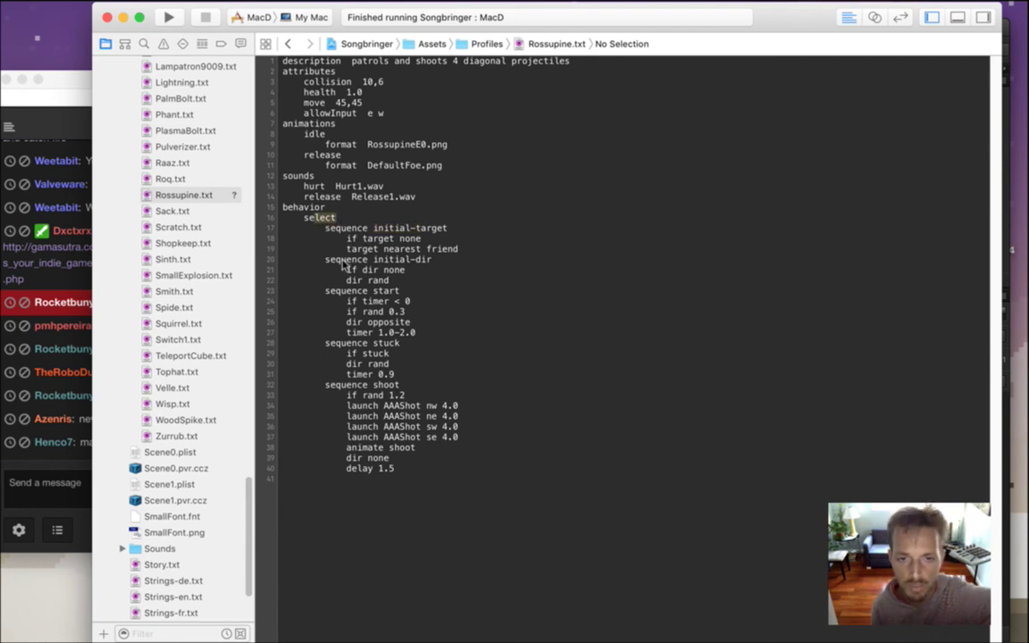
drag(304, 223, 390, 251)
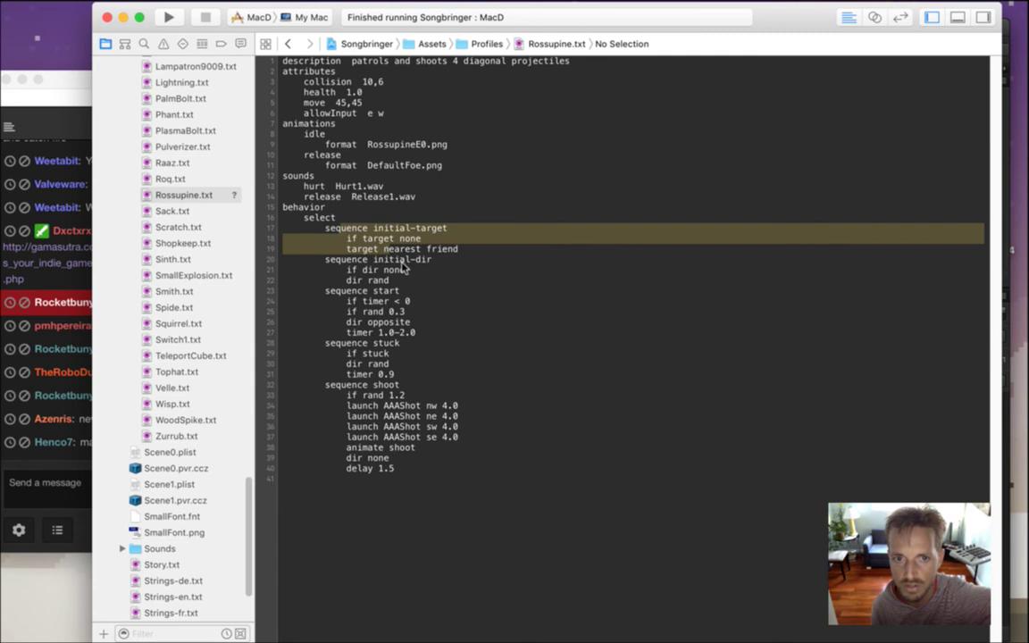
drag(319, 218, 341, 219)
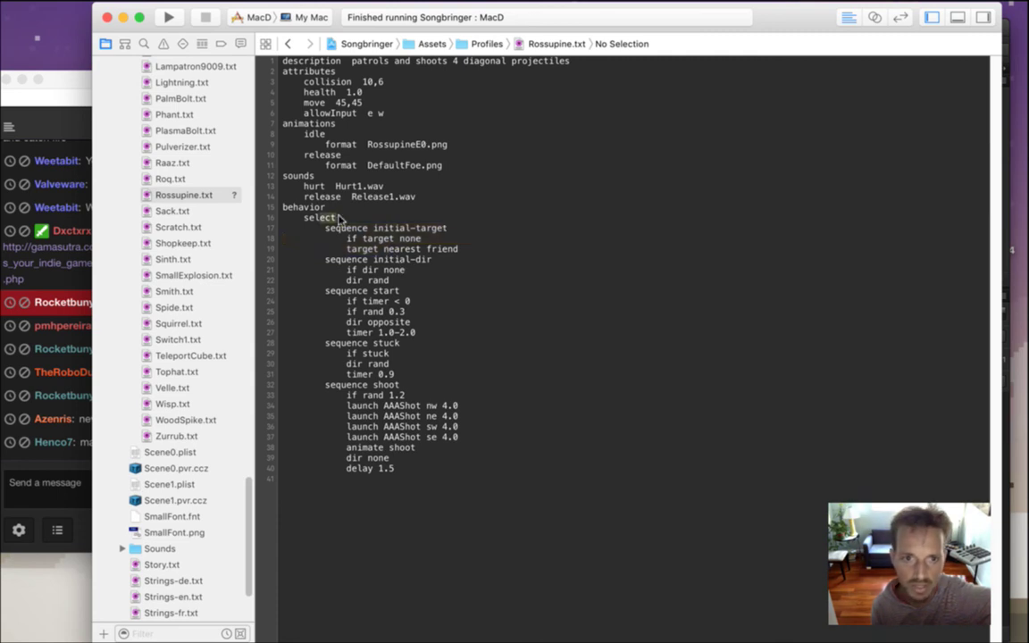
Highlight the initial-dir, start and stuck sequences in turn, and undo the accidental move of the stuck sequence text
drag(328, 262, 397, 280)
drag(327, 290, 399, 335)
drag(326, 343, 384, 416)
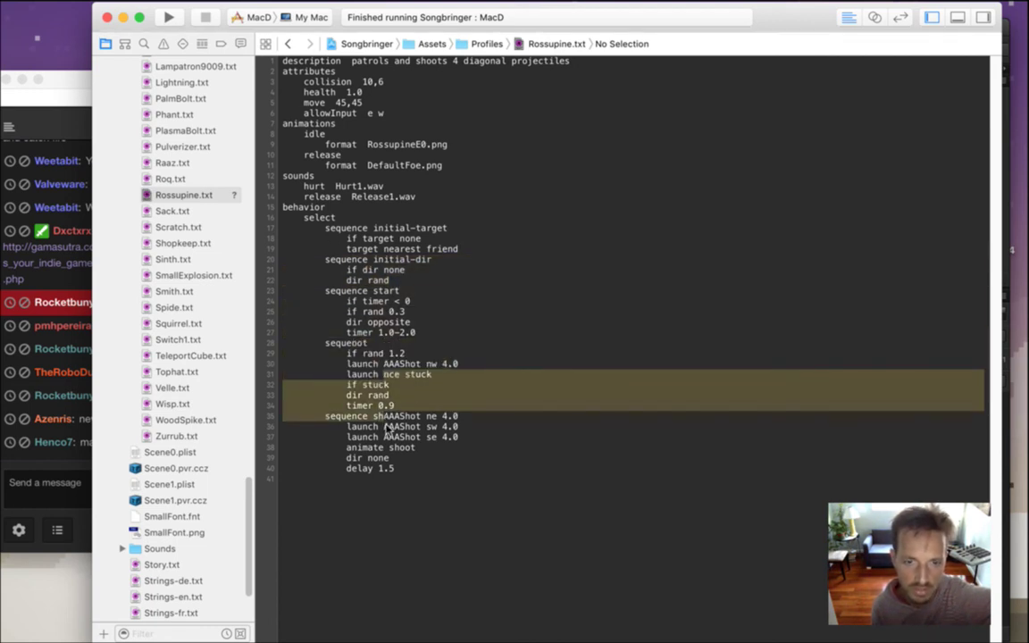
click(439, 338)
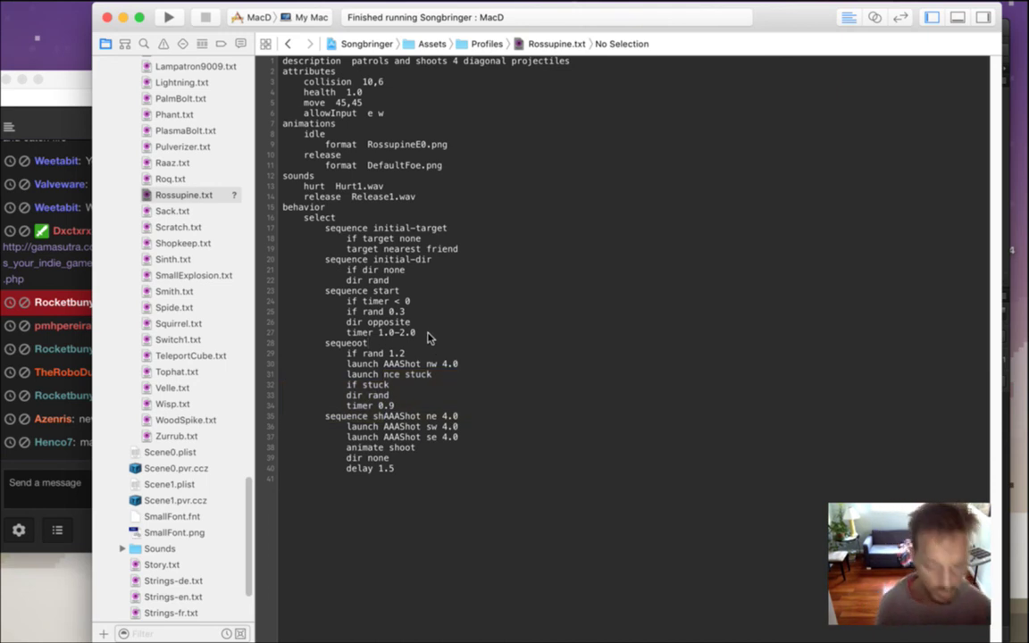
key(super+z)
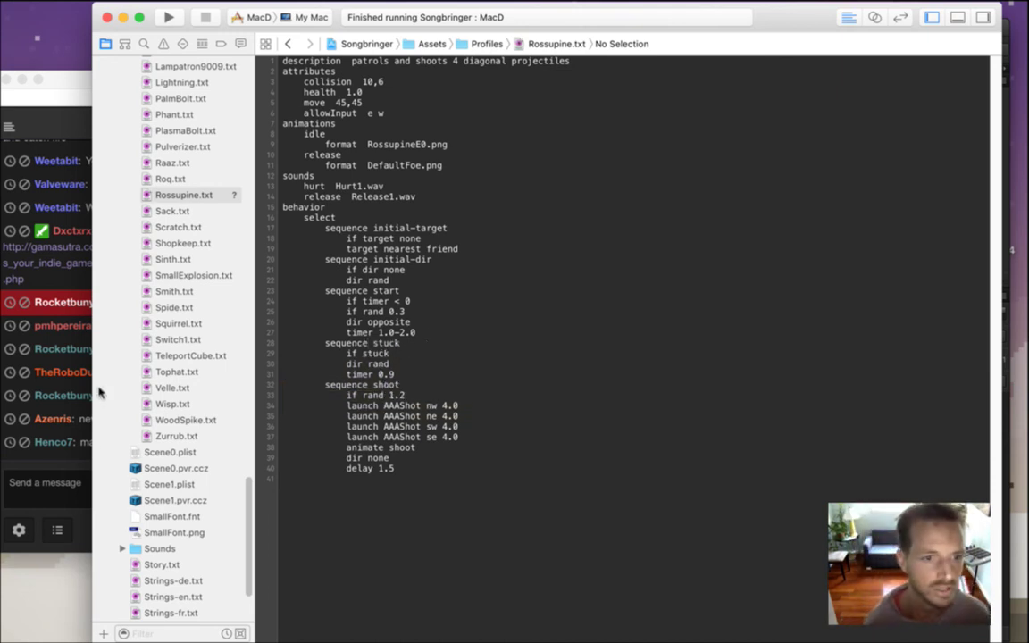
Switch to the Twitch chat and highlight the AI trees question and the suggestion to make the enemy blink darker green
click(98, 411)
drag(122, 395, 194, 396)
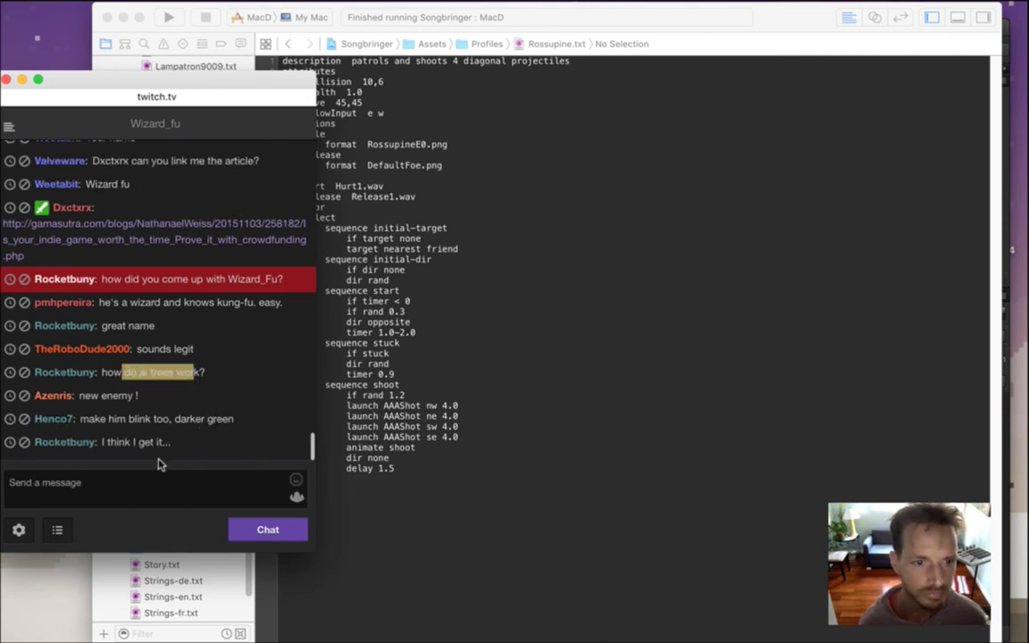
click(102, 418)
mouse_move(98, 420)
mouse_down()
mouse_move(165, 420)
mouse_move(104, 419)
mouse_up()
Switch to Photoshop, duplicate the porcupine's Layer 2 and hide the original Layer 2
key(super+Tab)
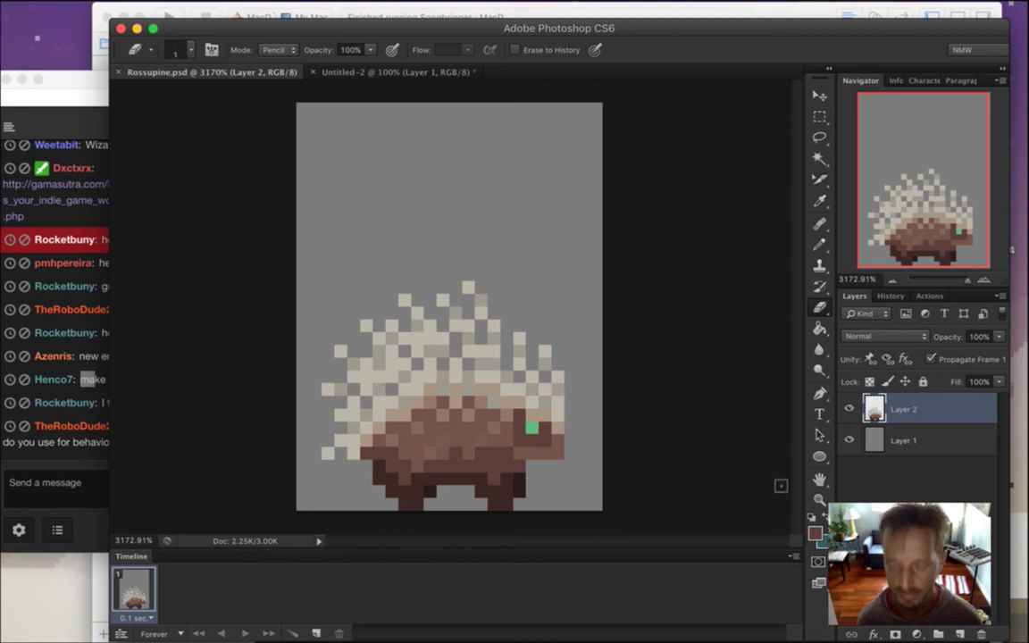
key(super+j)
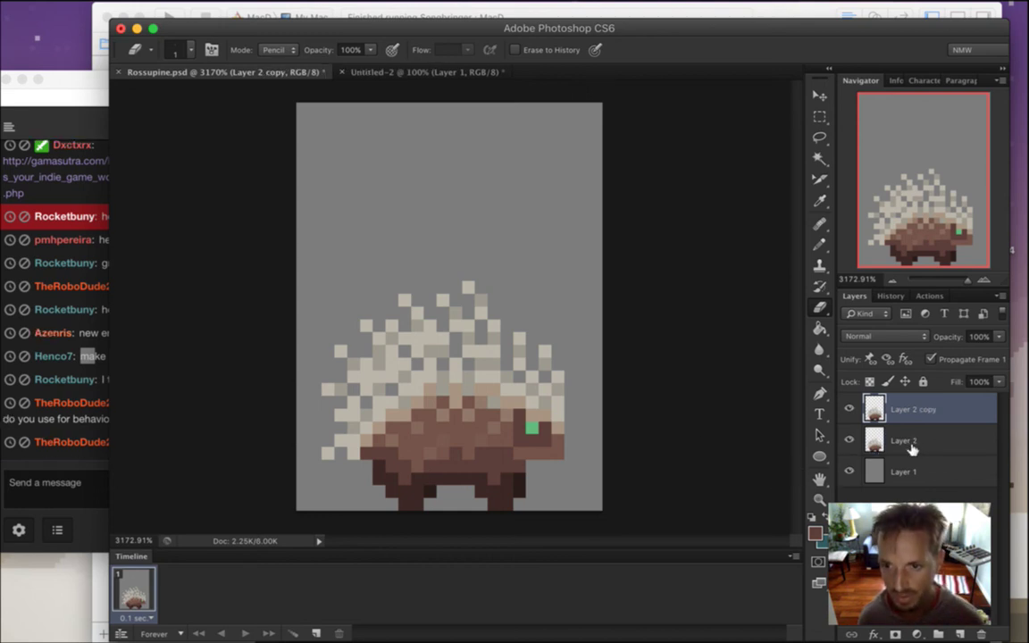
click(849, 440)
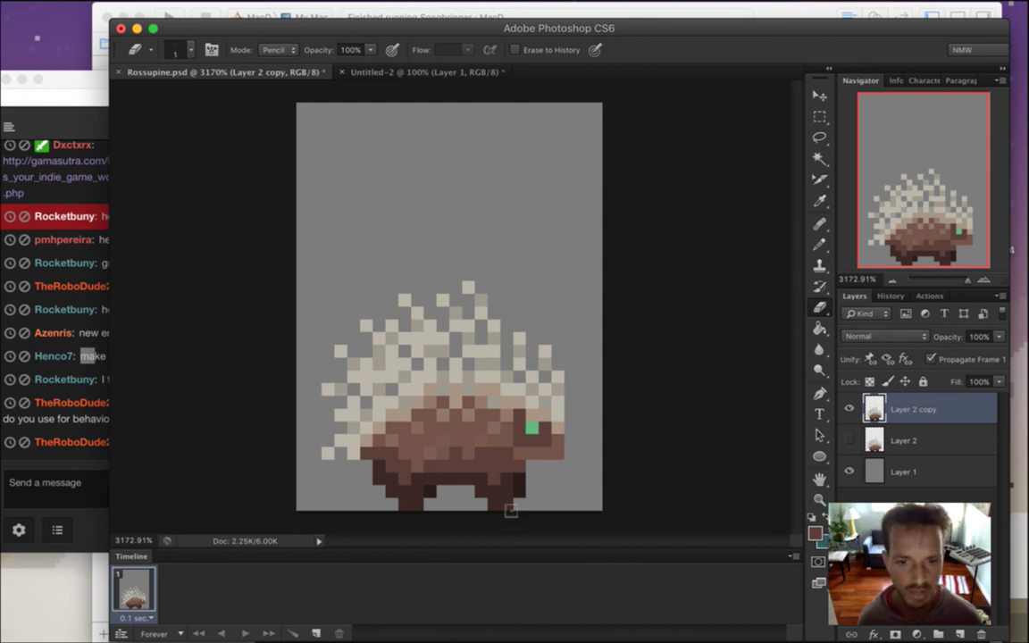
Return to the Twitch chat and highlight the state machine comment and the question about the language or framework used for behaviour
click(80, 483)
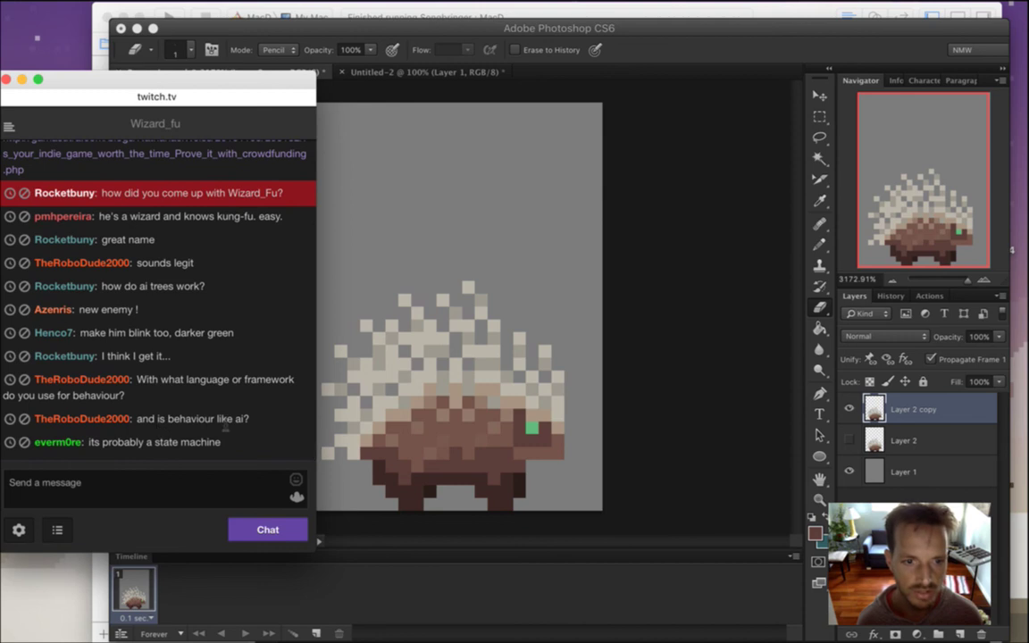
drag(105, 451, 214, 446)
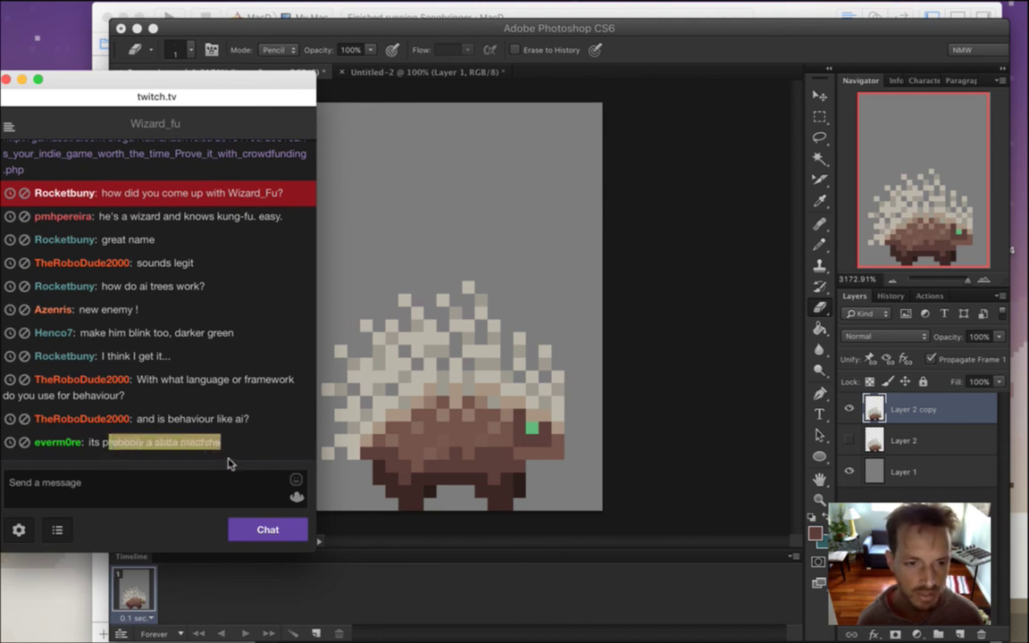
click(217, 405)
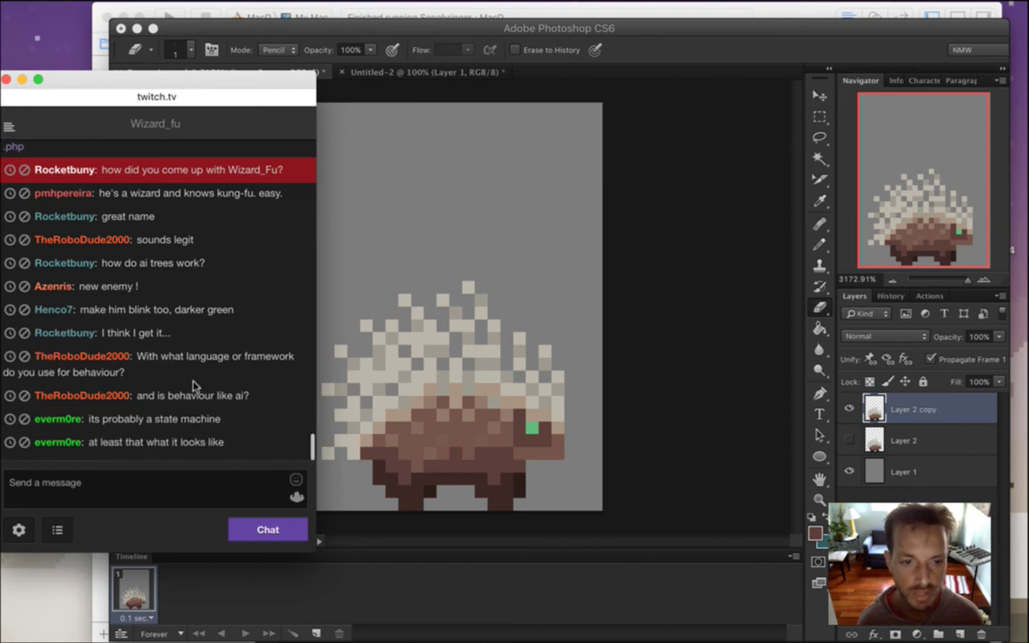
drag(181, 359, 291, 360)
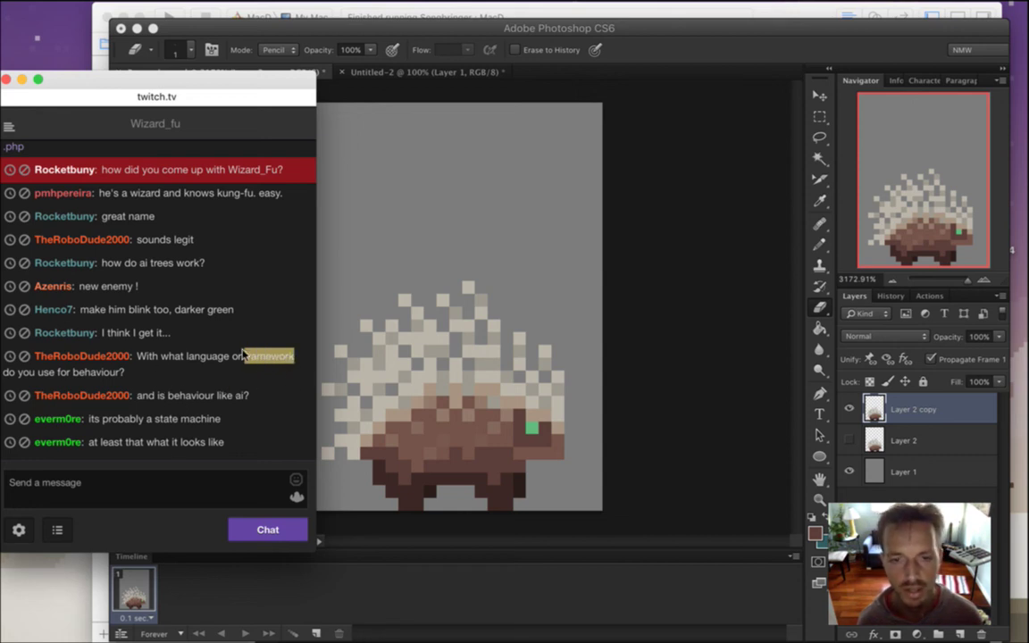
Switch to Safari, search for "valtree" in a new browser window, and open the ValTree repository on GitHub
key(super+Tab)
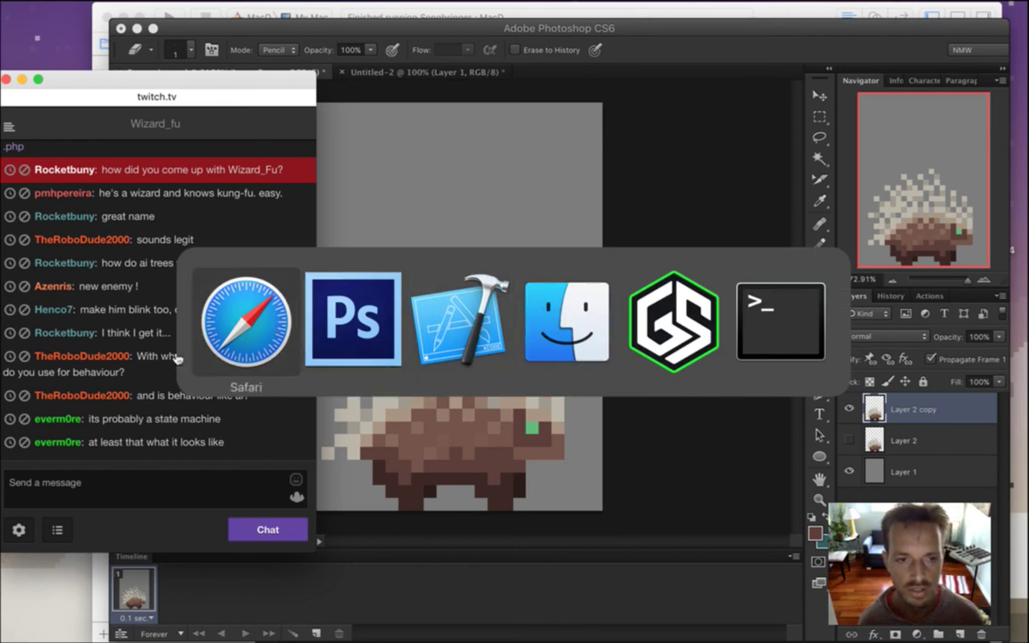
key(super+Tab)
key(super+Tab)
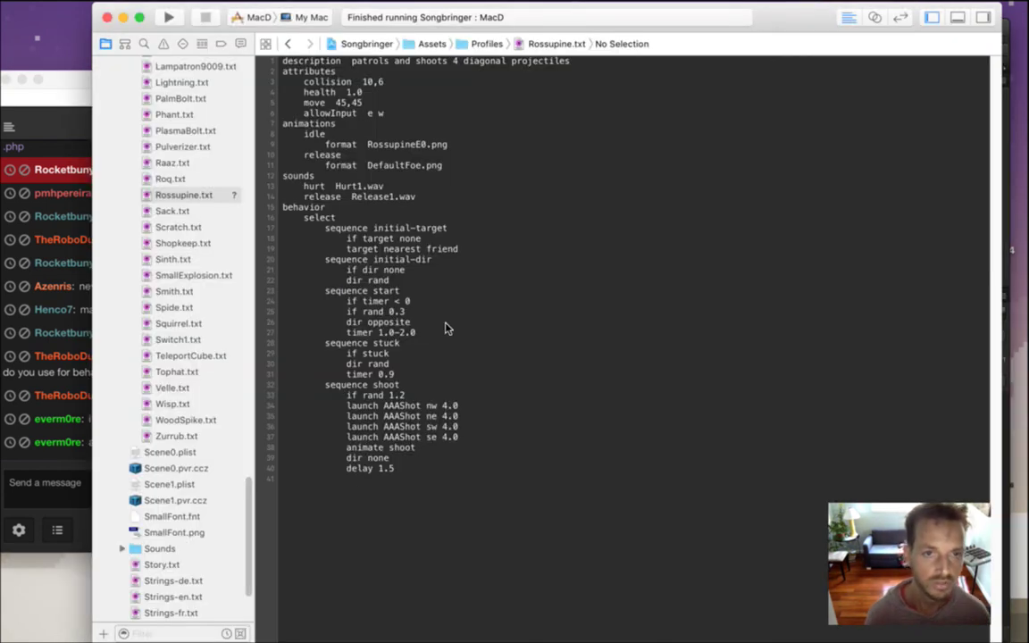
key(super+Tab)
key(super+n)
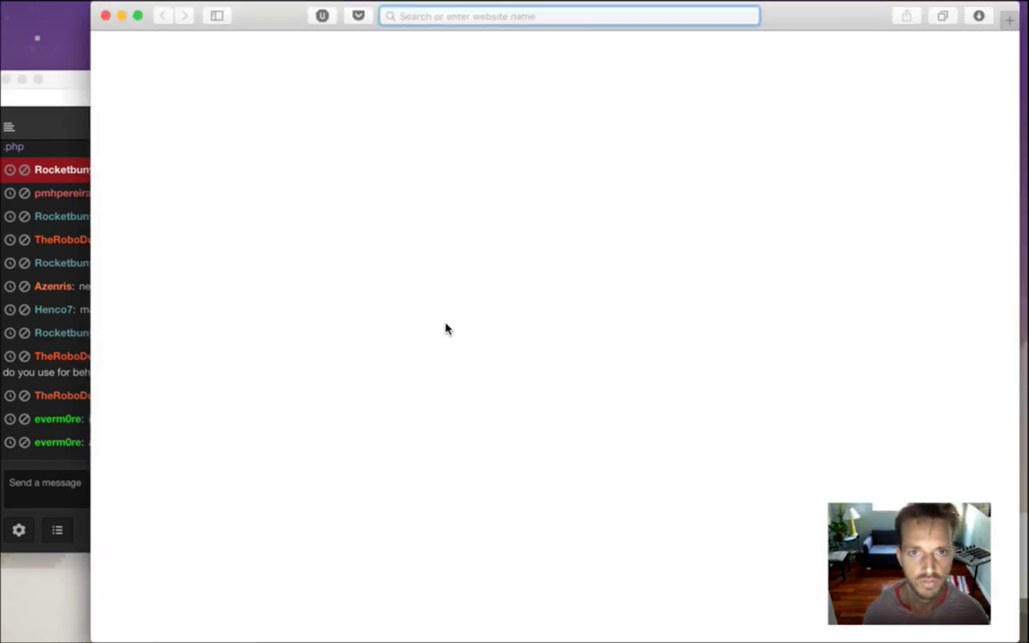
text(valtree)
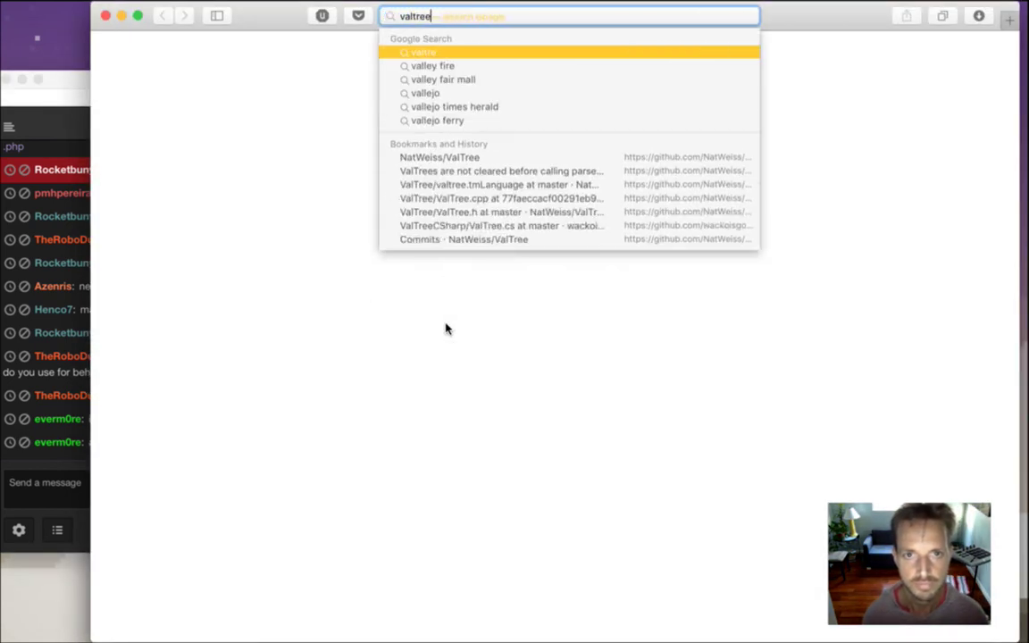
key(Return)
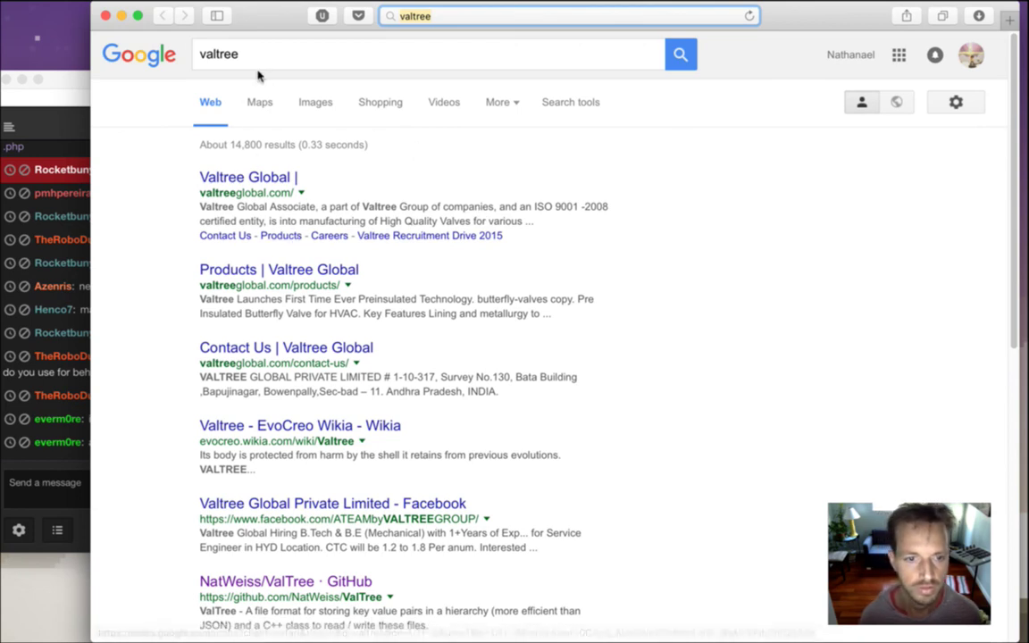
click(308, 581)
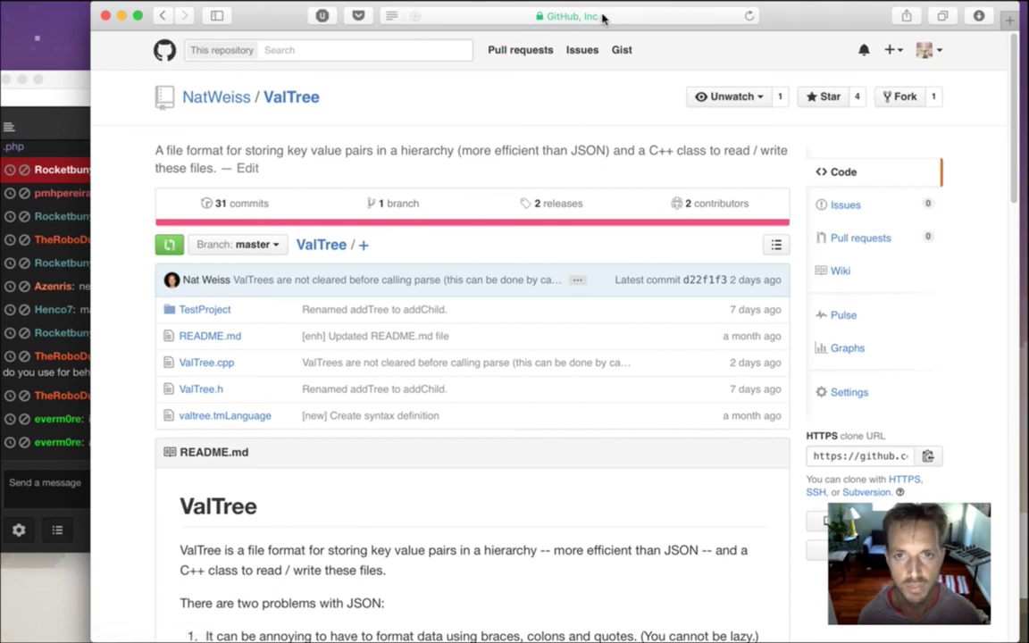
Paste the Gamasutra crowdfunding article link into the chat, send it, and close the GitHub browser window
click(540, 16)
click(47, 498)
text(http://gamasutra.com/blogs/NathanaelWeiss/20151103/258182/Is_your_indie_game_worth_the_time_Prove_it_with_crowdfunding.php)
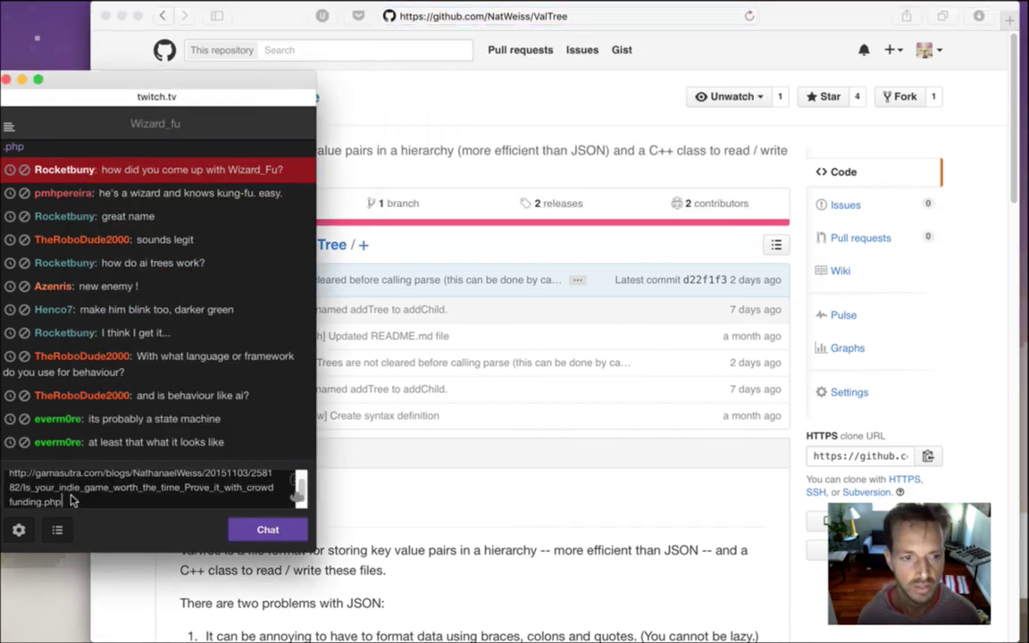
key(Return)
drag(168, 324, 255, 325)
click(465, 167)
key(super+w)
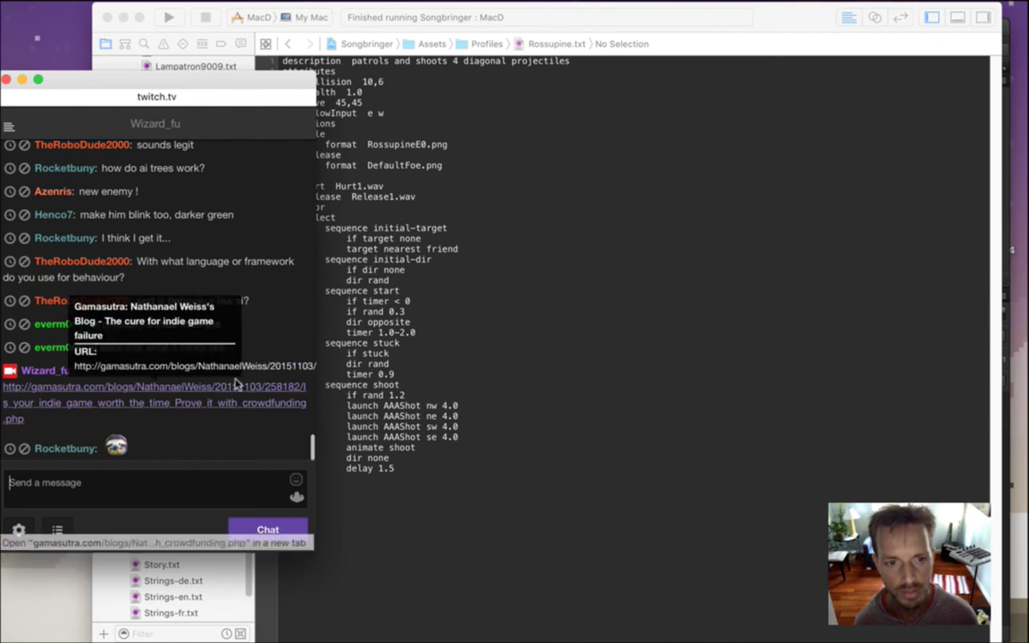
Open a new browser window and load github.com
click(246, 481)
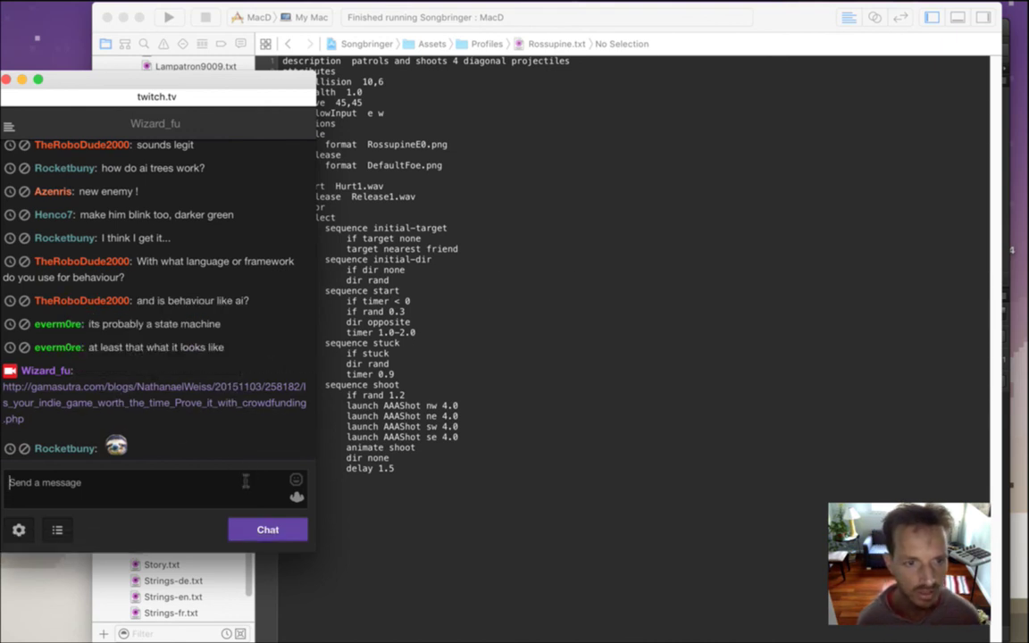
key(super+n)
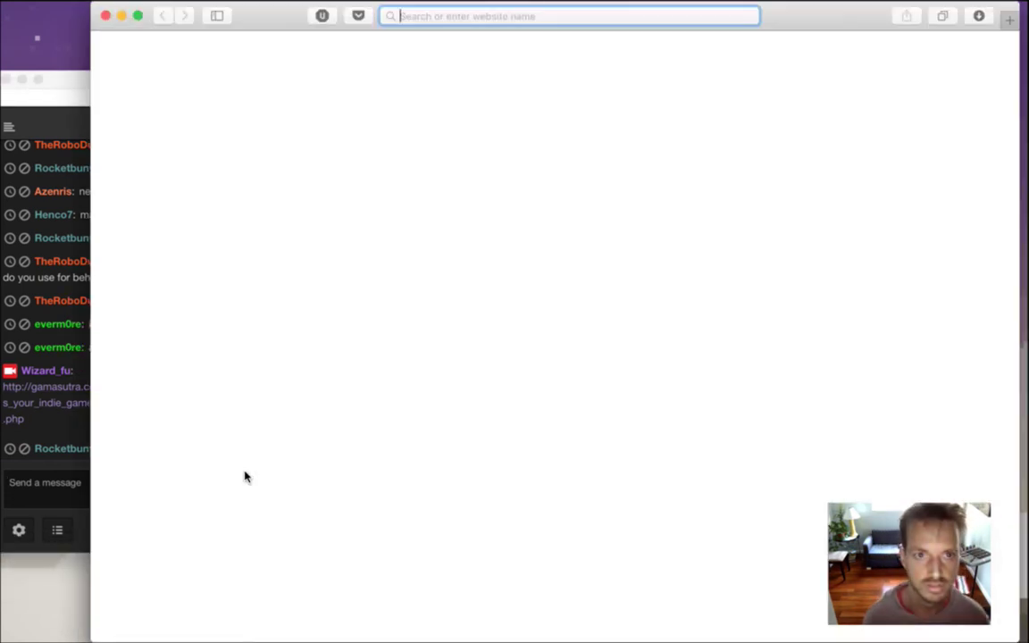
text(gut)
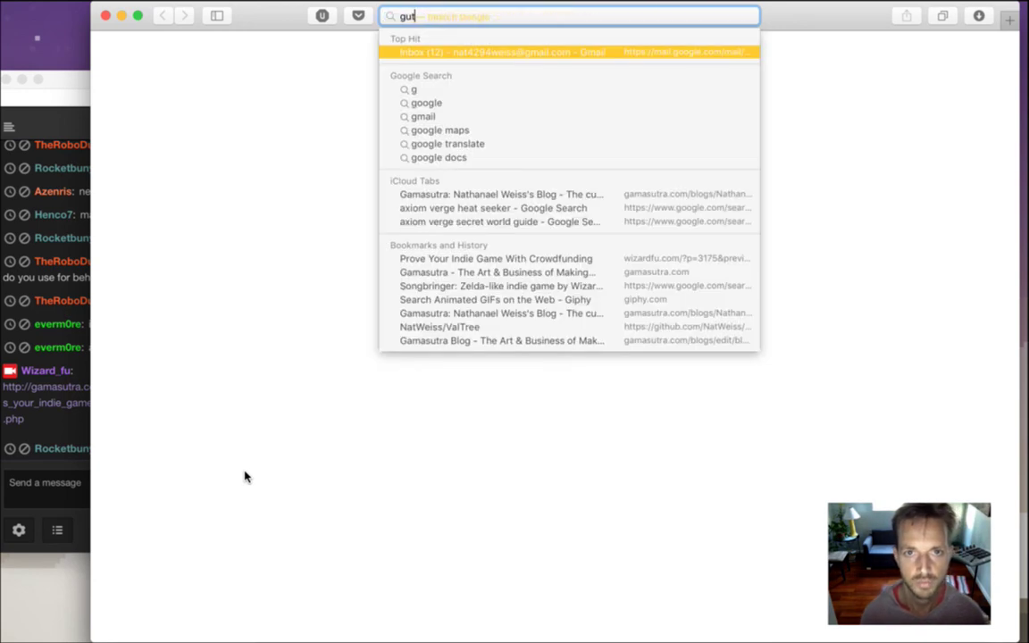
key(BackSpace)
key(BackSpace)
text(ithub.com)
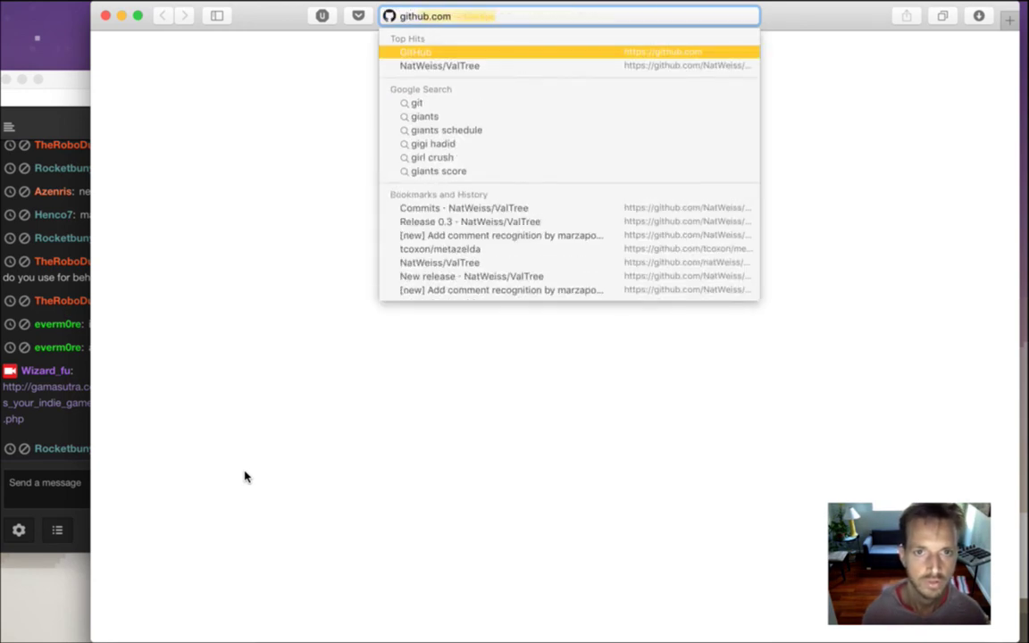
key(Return)
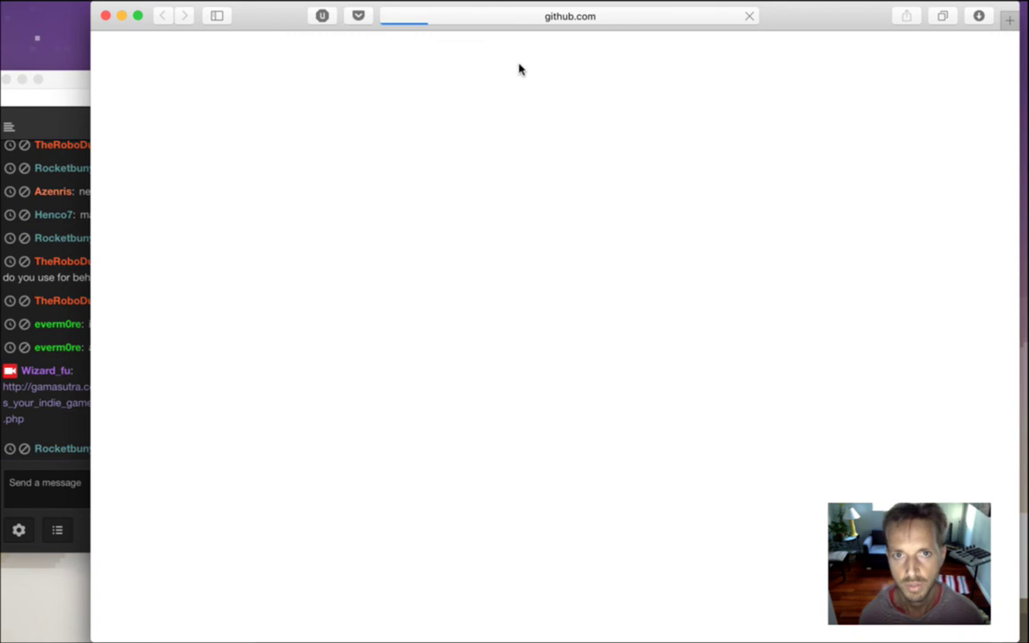
Copy the ValTree repository's GitHub address and send it in the Twitch chat
click(606, 19)
key(super+c)
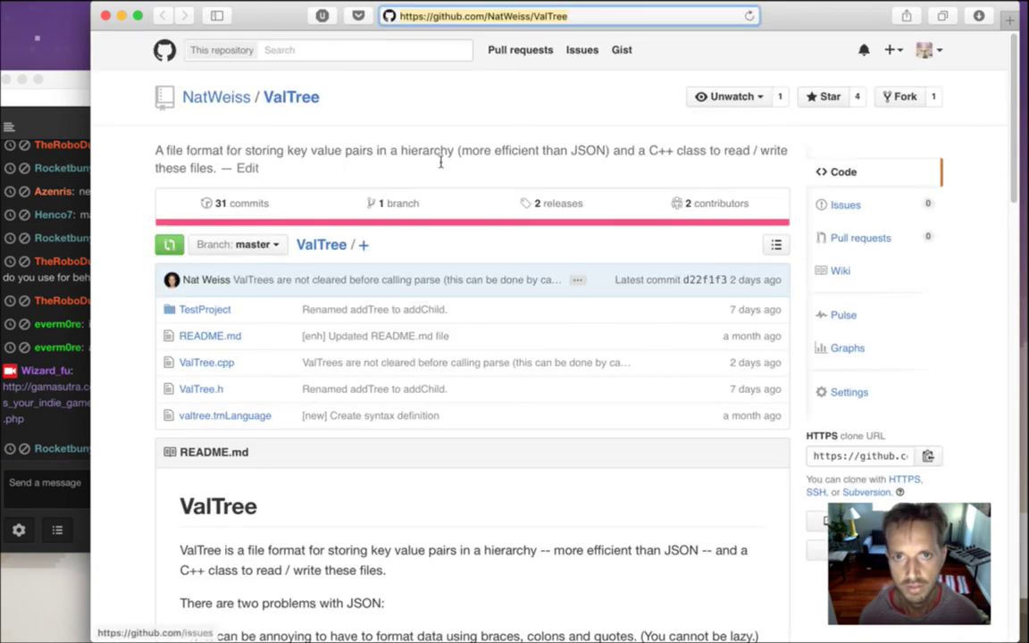
click(90, 483)
key(super+v)
key(Return)
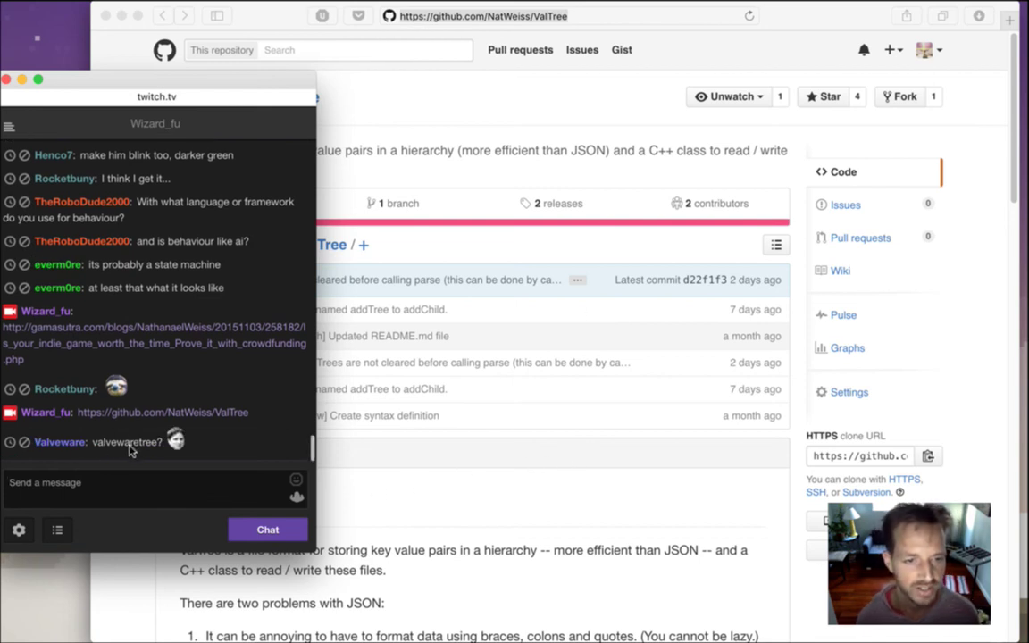
Highlight the "valvewaretree?" chat reply and close the ValTree browser window
drag(142, 443, 111, 444)
click(459, 510)
key(super+w)
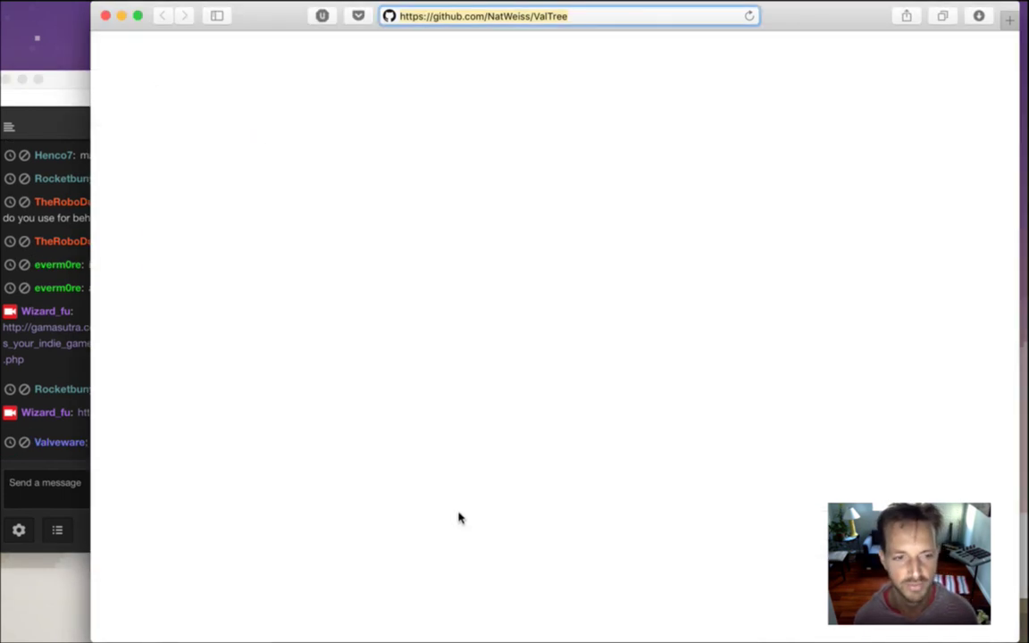
click(466, 493)
Switch to Photoshop and retouch the porcupine's front leg with sampled dark brown, erasing stray pixels along its inner edge
key(super+Tab)
key(super+Tab)
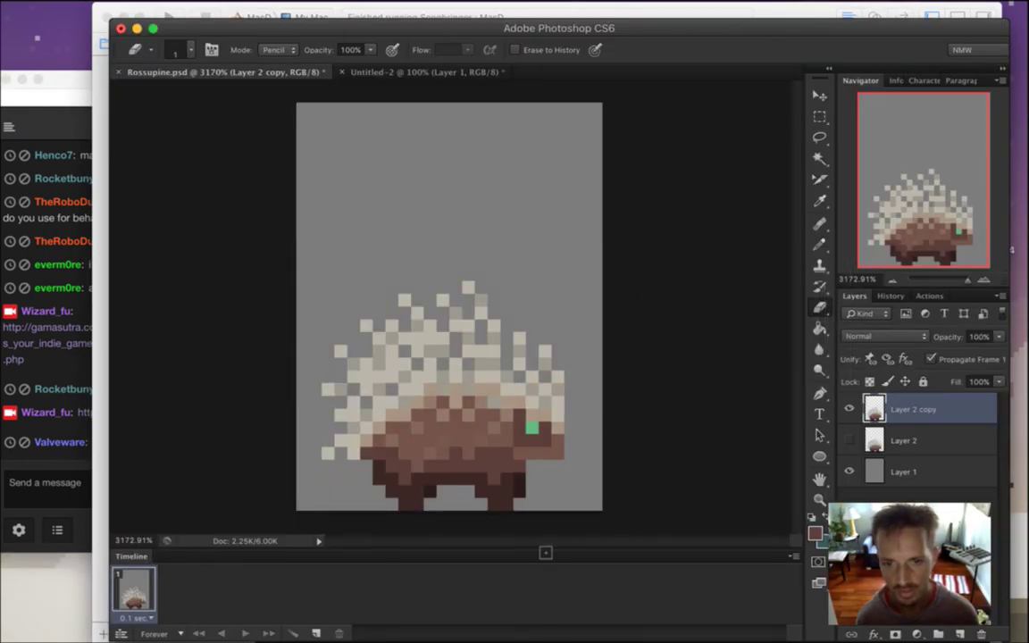
key(i)
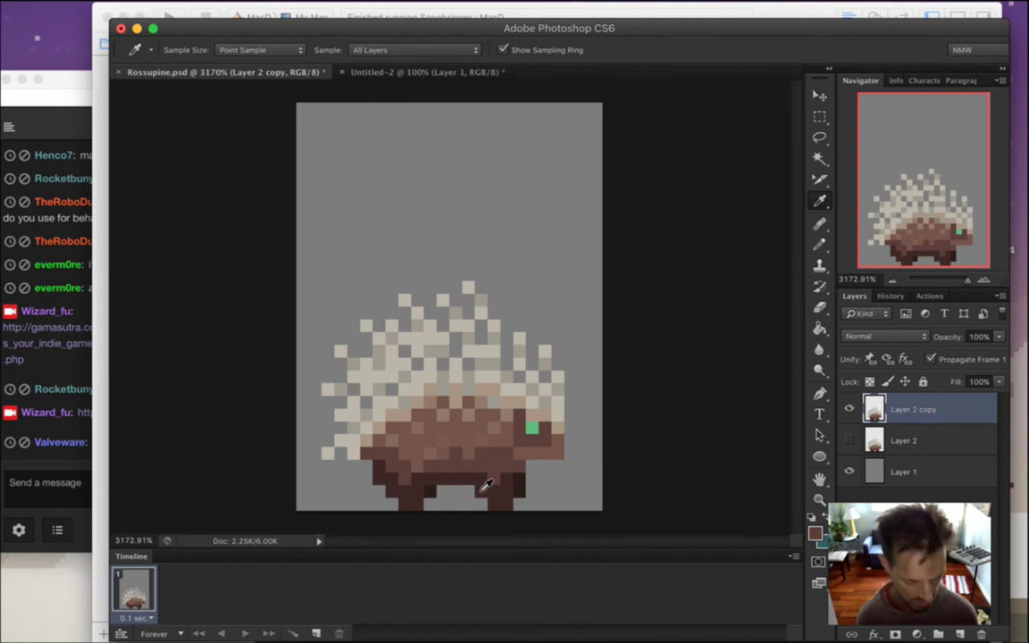
click(487, 488)
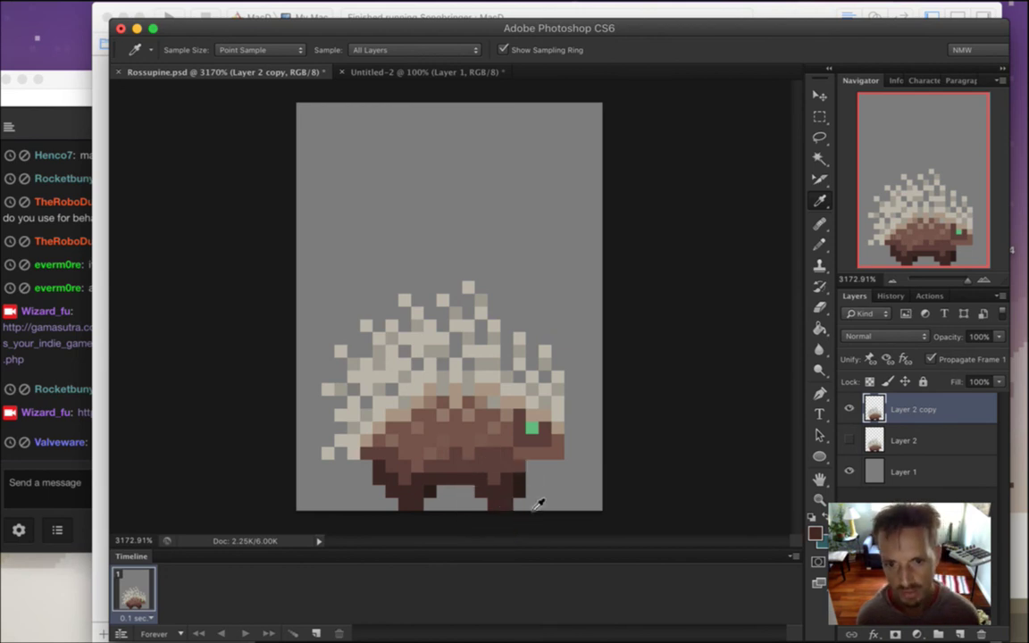
key(b)
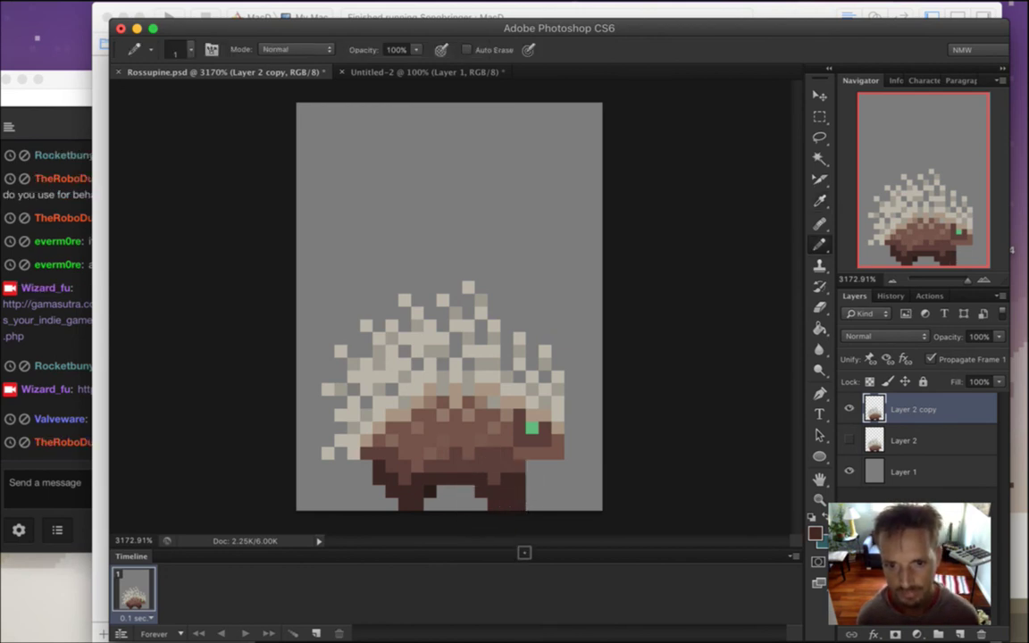
key(e)
key(b)
alt+click(496, 487)
click(505, 479)
alt+click(474, 473)
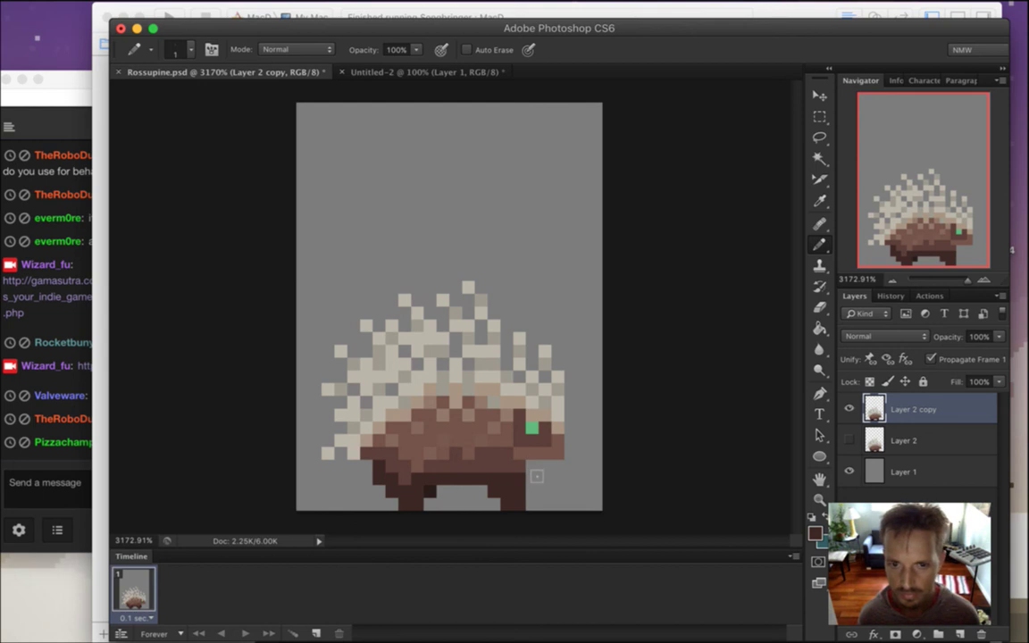
Select the porcupine's head with the quills above it, squash the selection horizontally to 83.33% width, and deselect
key(m)
drag(514, 320, 590, 459)
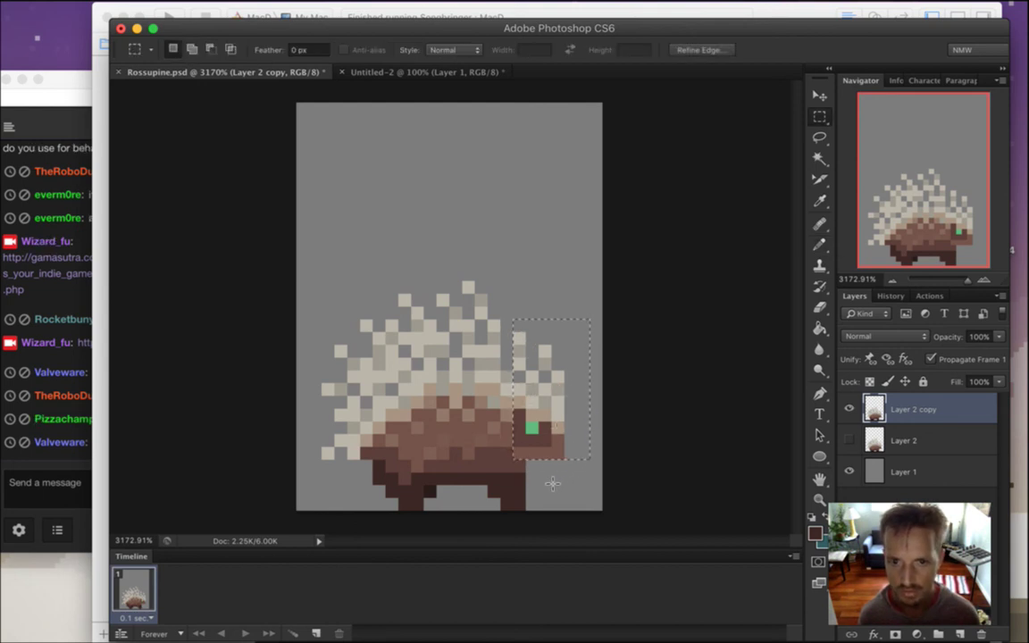
key(v)
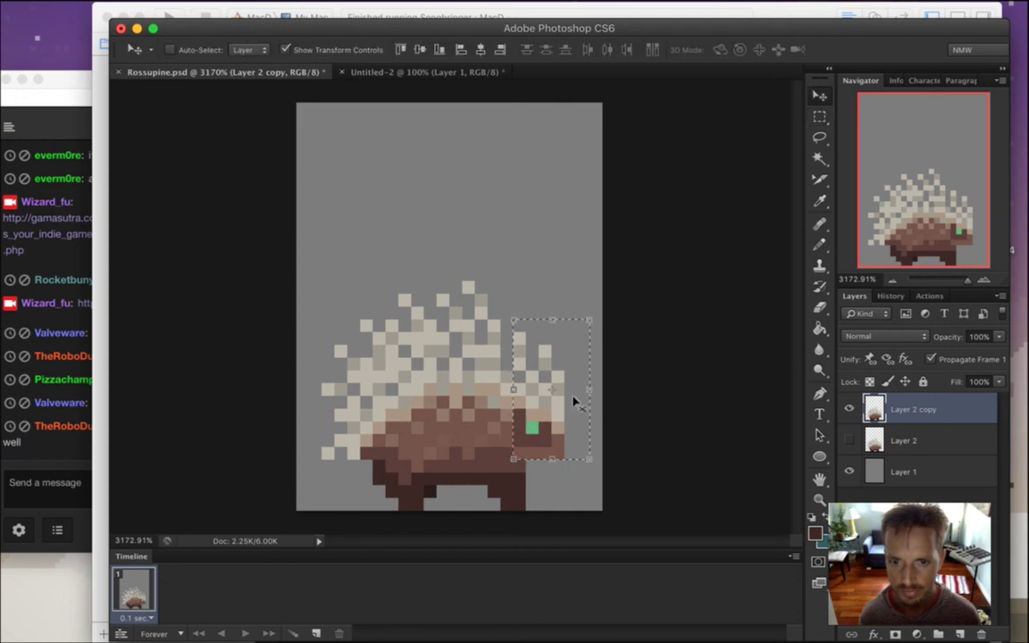
click(590, 390)
drag(586, 388, 584, 389)
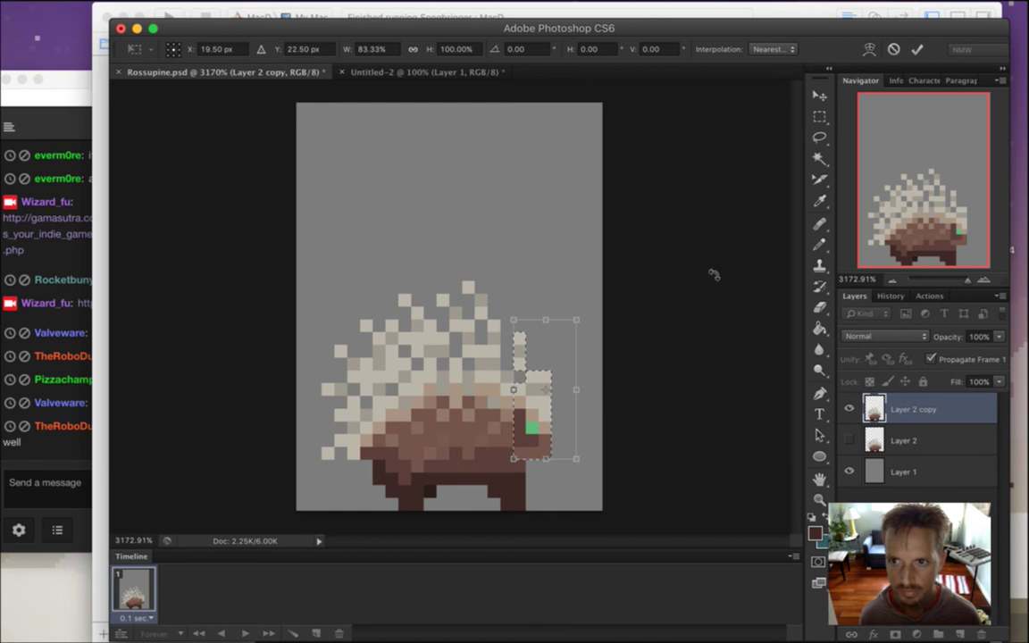
key(Return)
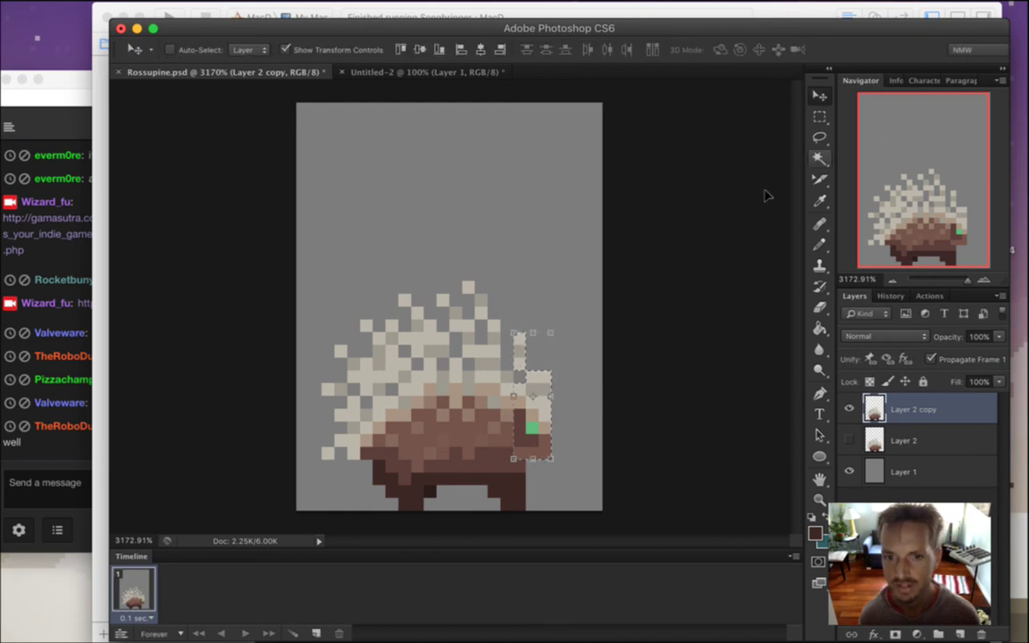
key(m)
key(super+d)
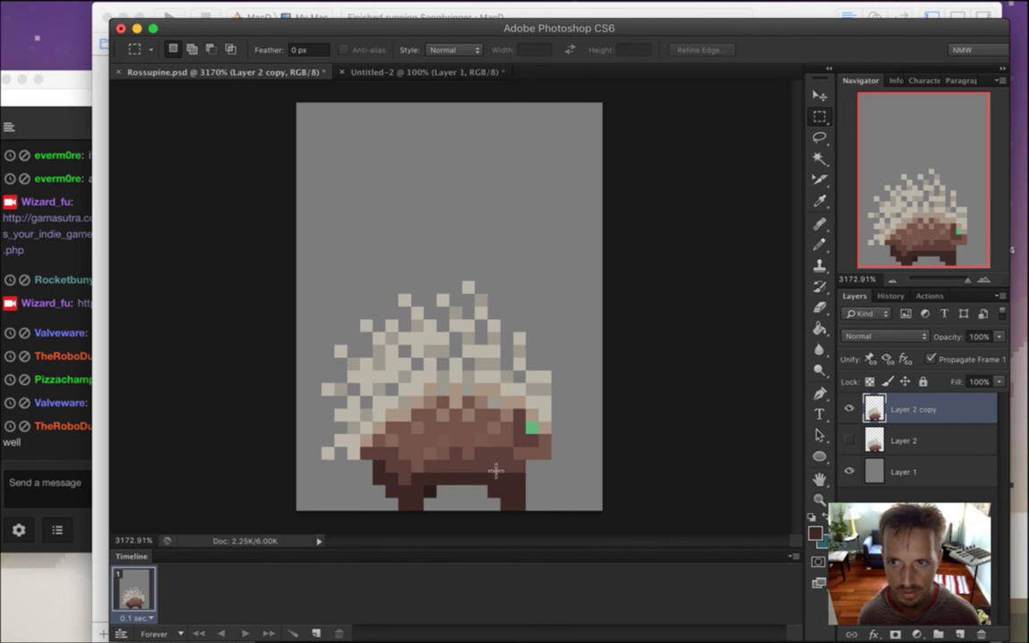
Sample brown shades from the porcupine's back and the body area beside its head for the Pencil tool
alt+click(501, 439)
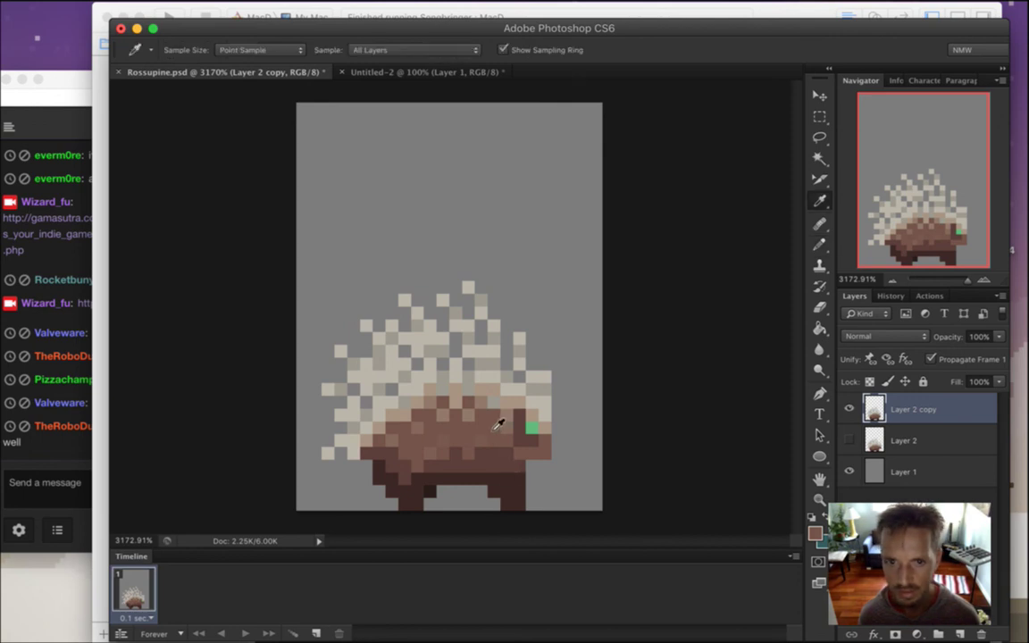
alt+click(447, 383)
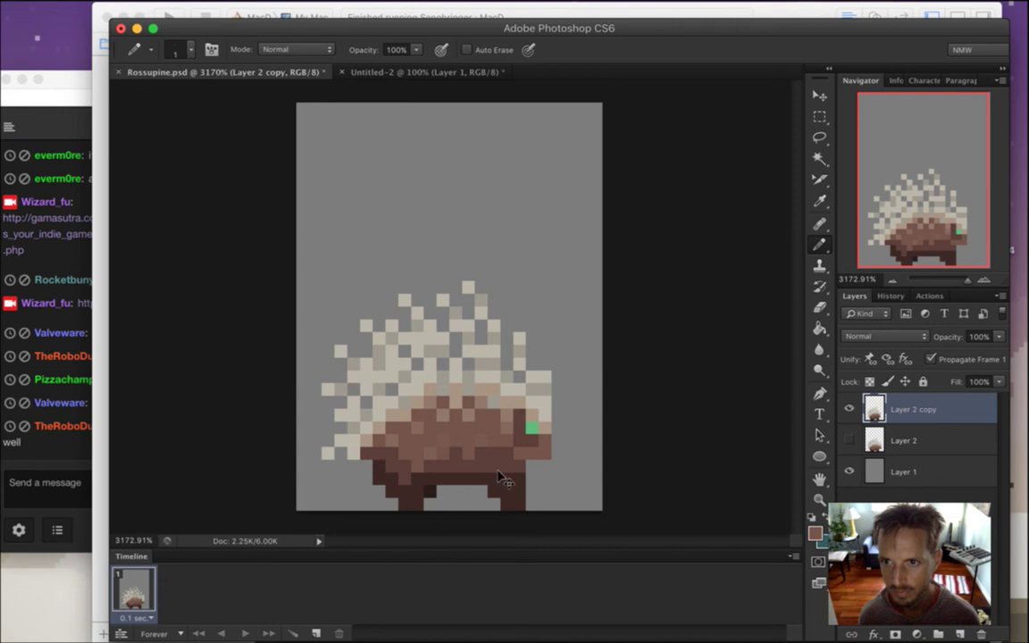
alt+click(510, 437)
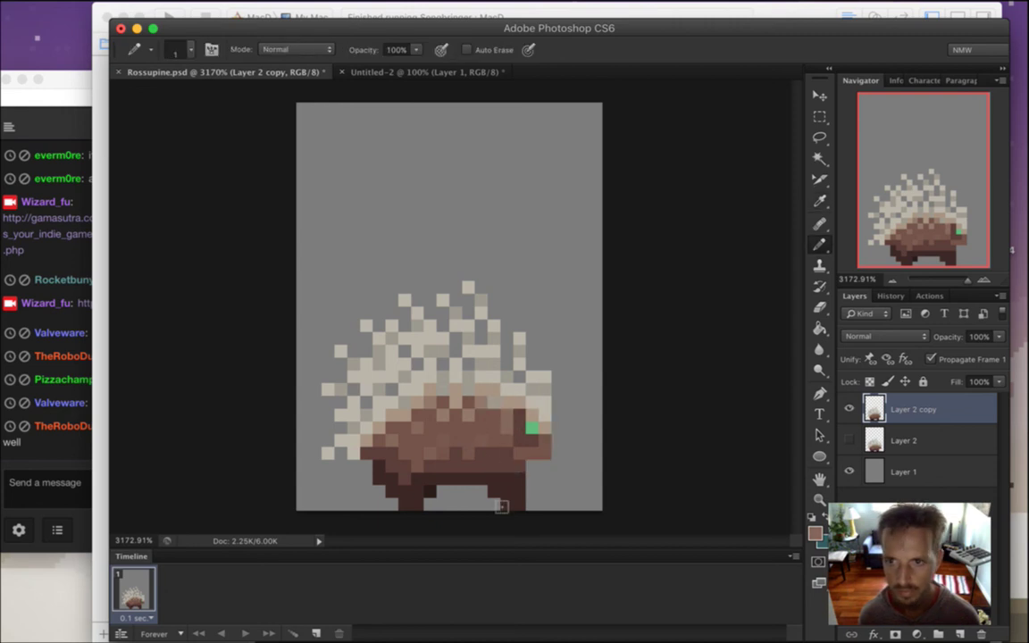
alt+click(506, 438)
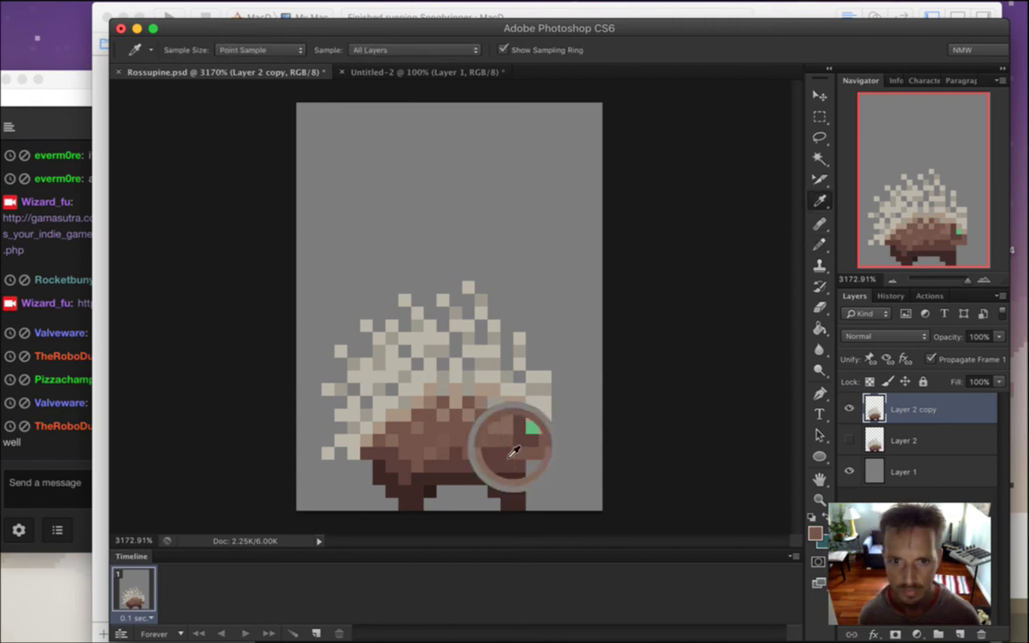
Switch to the Twitch chat and highlight the "Hello" message
click(50, 471)
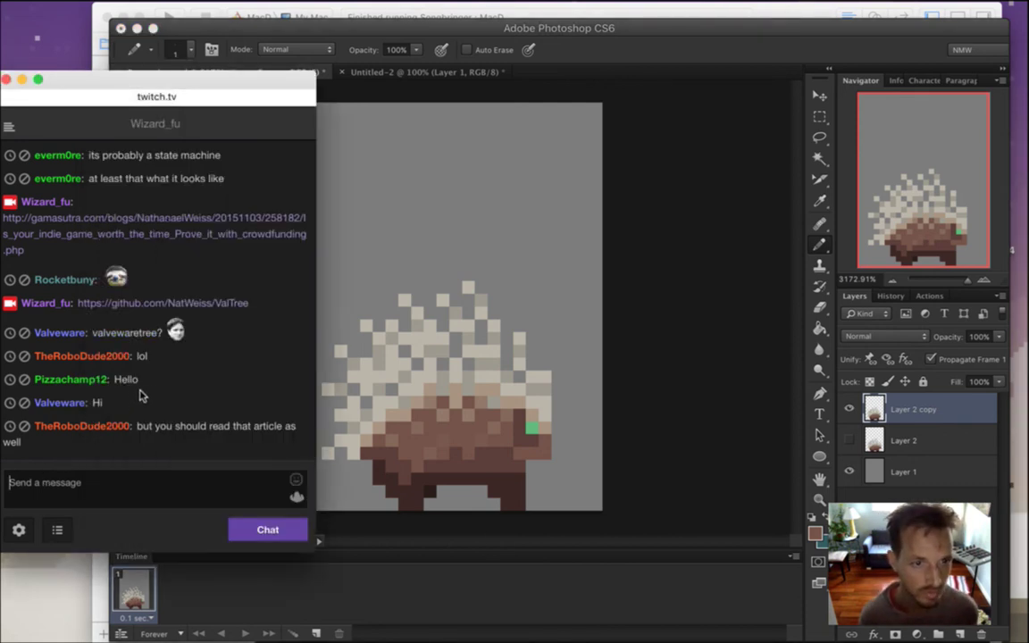
drag(120, 380, 166, 404)
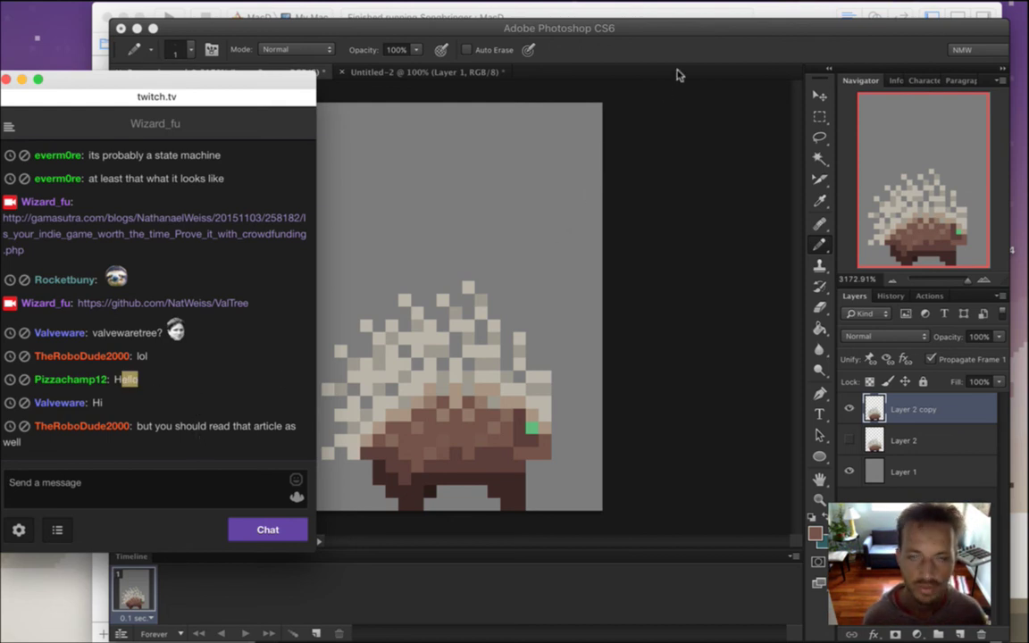
Switch to Photoshop and shift the near rear leg on Layer 2 copy one pixel towards the rear, using its sampled brown
click(698, 51)
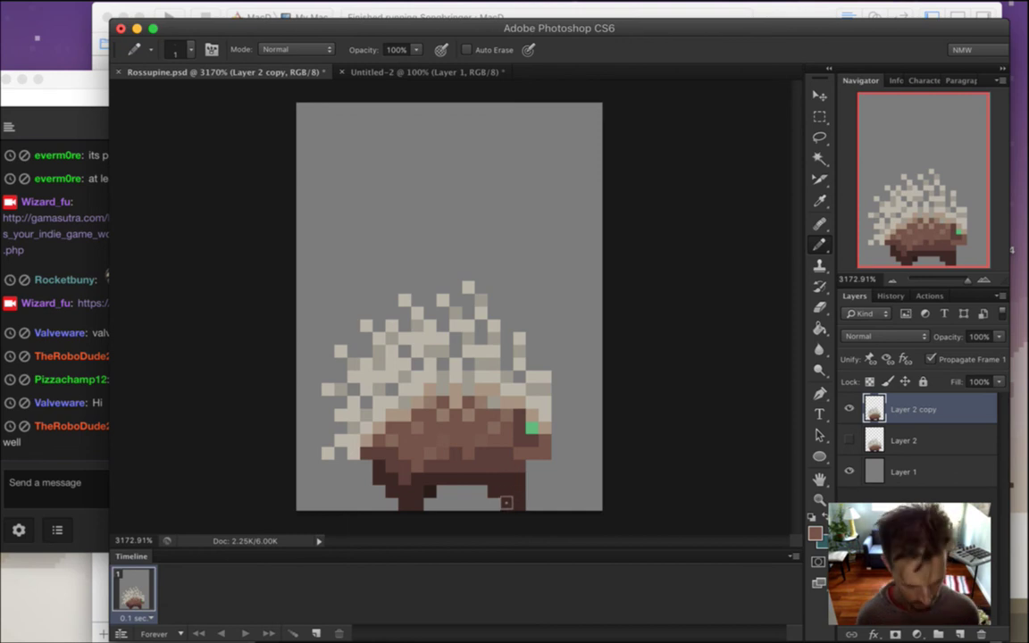
key(i)
click(409, 493)
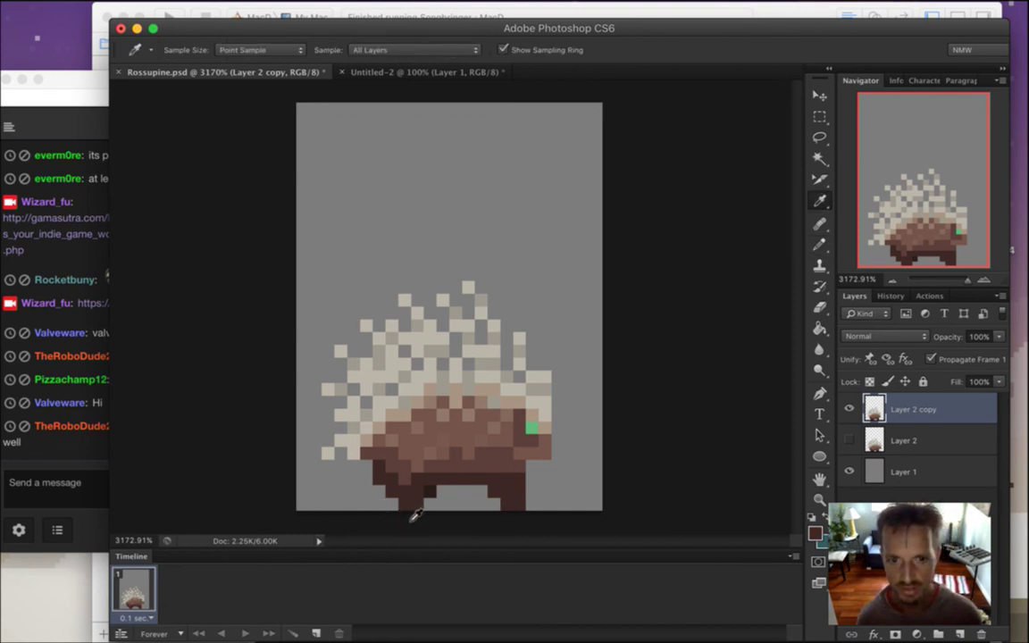
key(b)
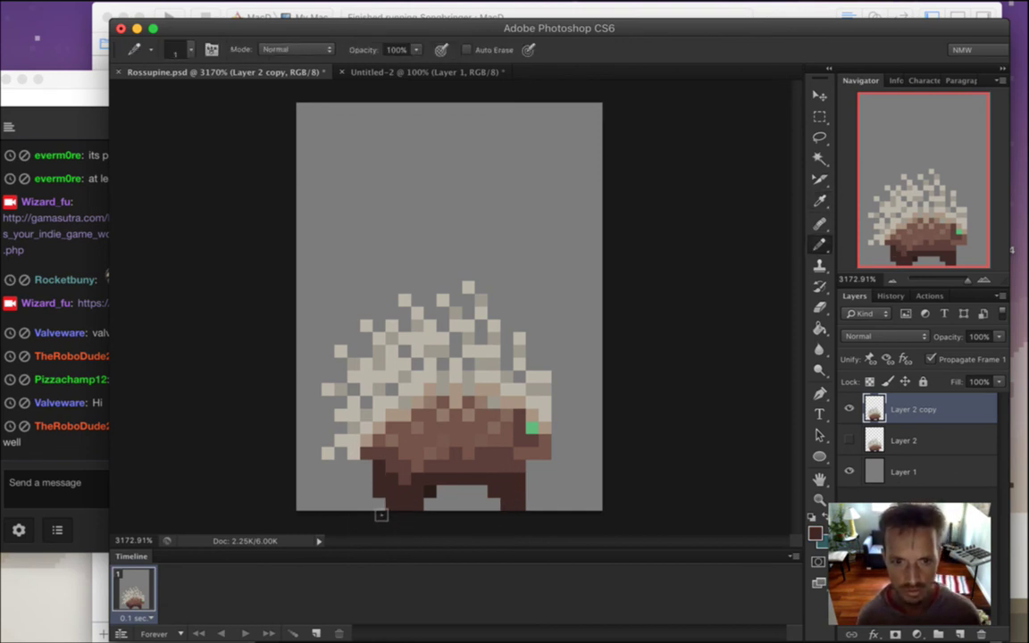
key(e)
key(b)
alt+click(420, 482)
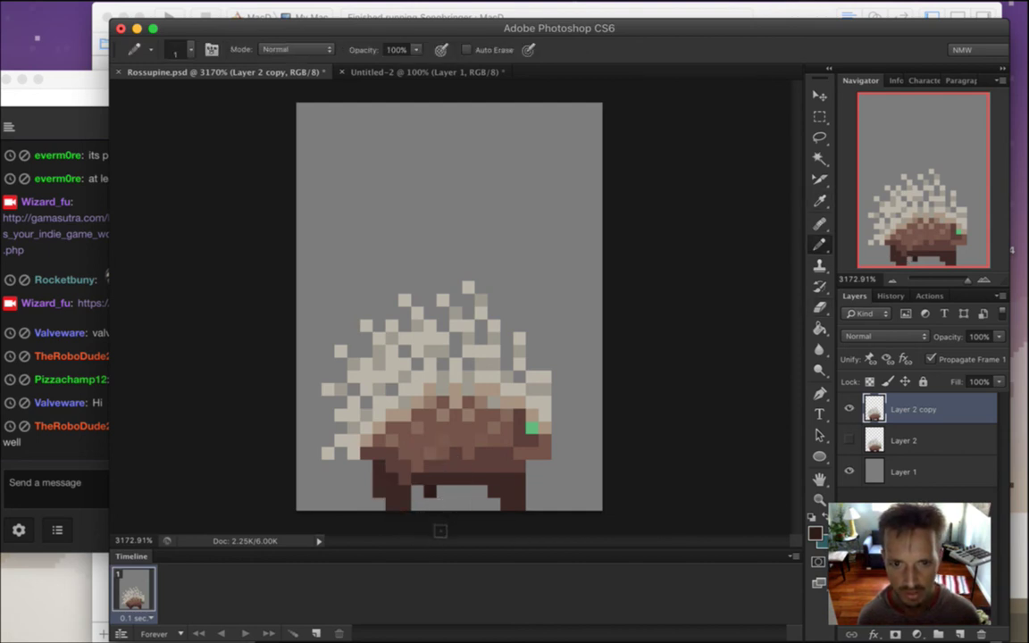
Rework the far legs as short dark brown blocks under the belly and touch up the near rear leg's brown
alt+click(434, 494)
click(443, 492)
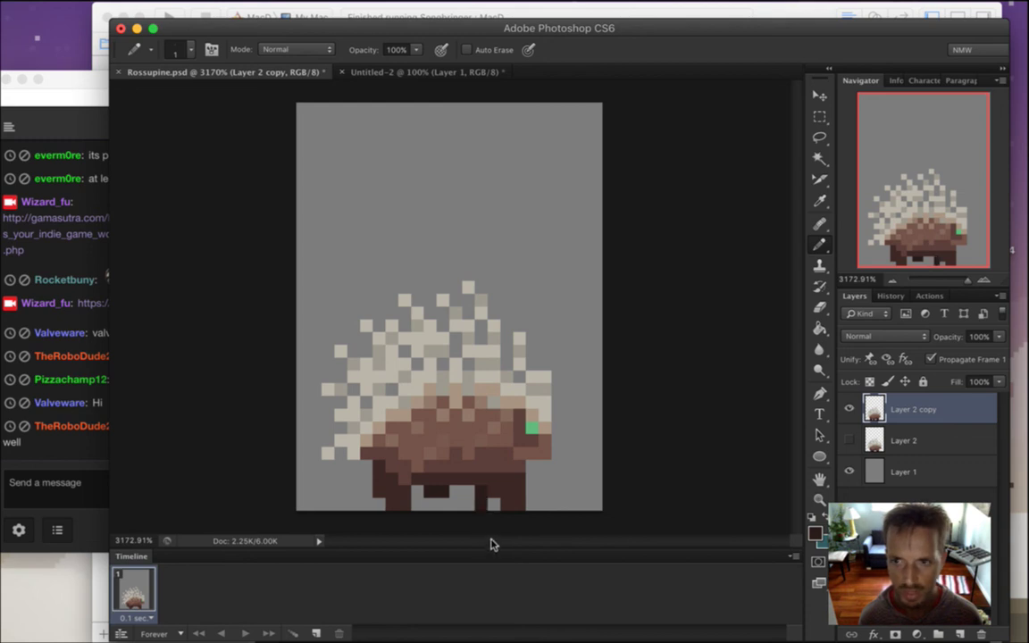
key(e)
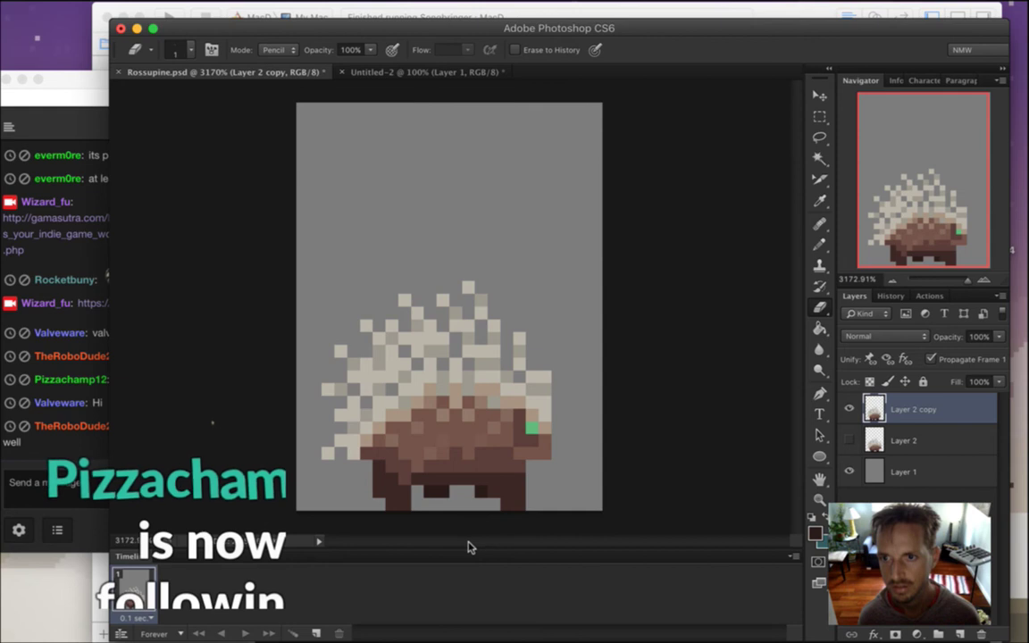
key(i)
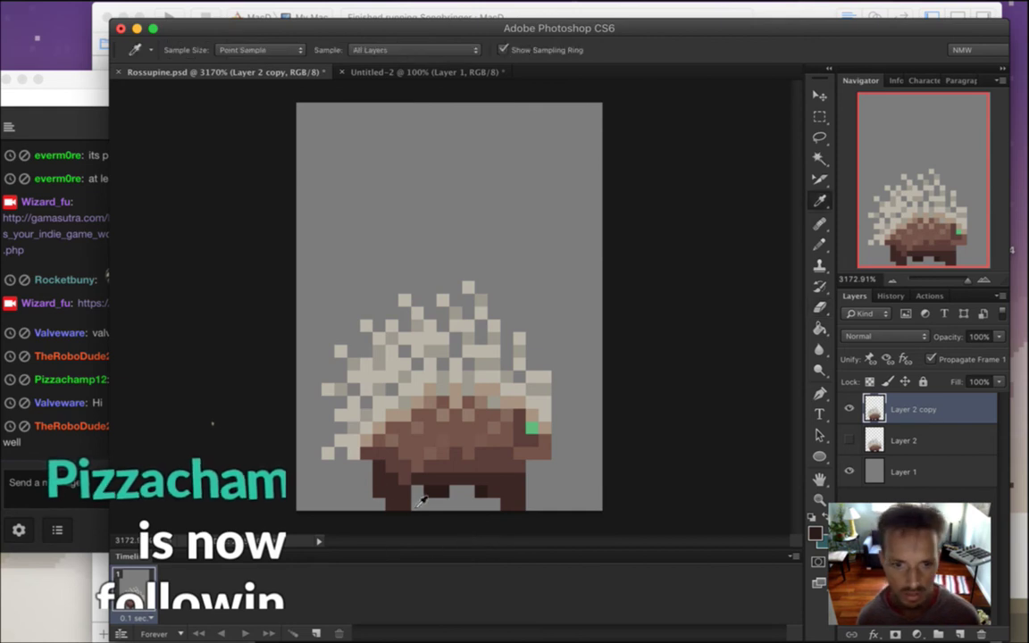
click(409, 487)
key(b)
click(418, 489)
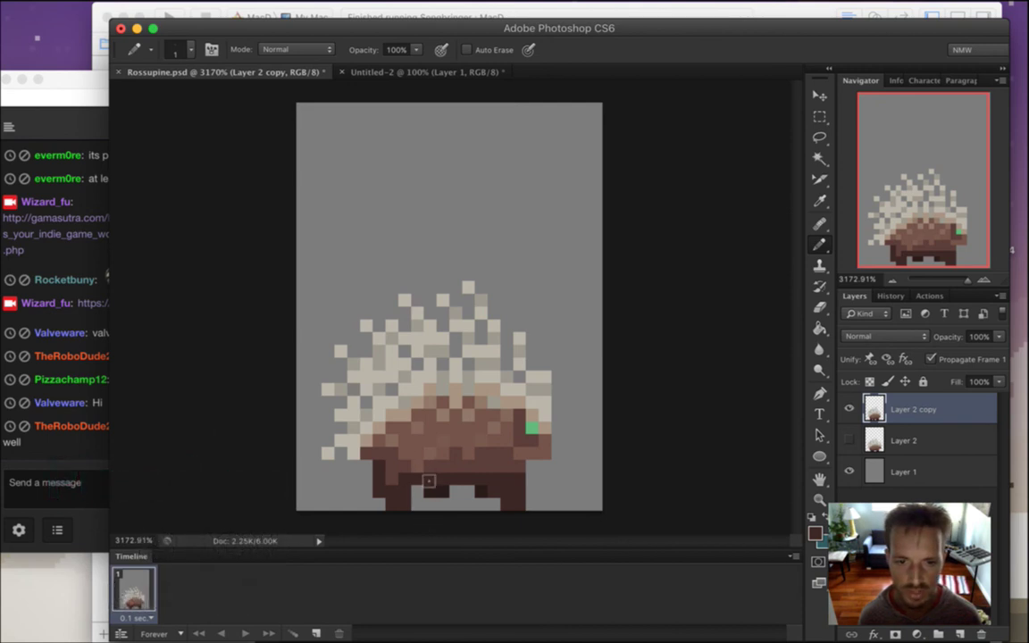
Select the rearmost quill columns, squeeze them to 83.33% width towards the body, apply the transform and deselect
key(i)
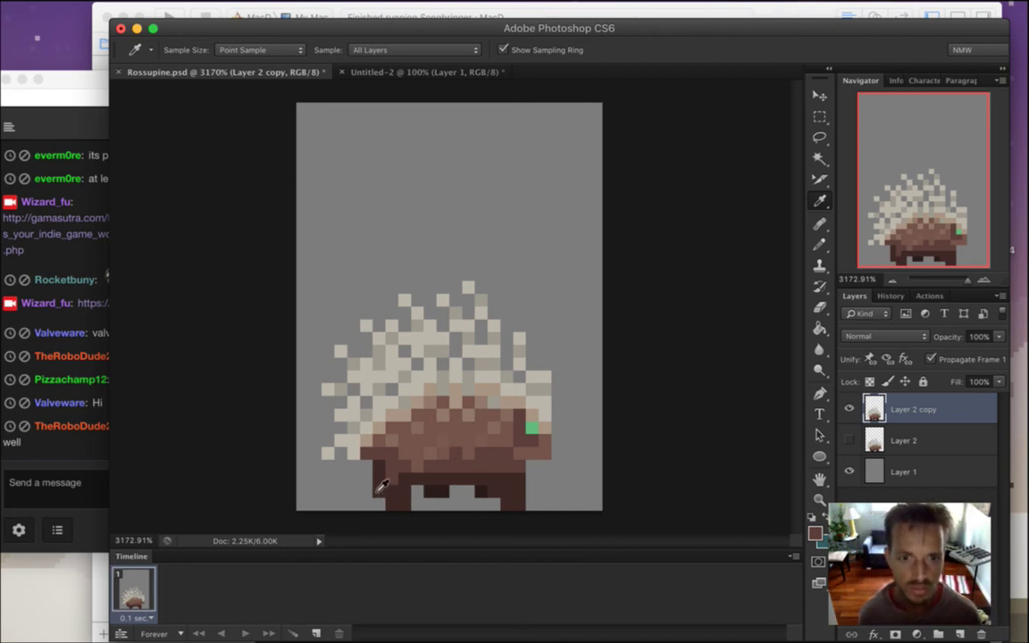
key(m)
drag(299, 310, 371, 485)
key(v)
drag(297, 397, 309, 396)
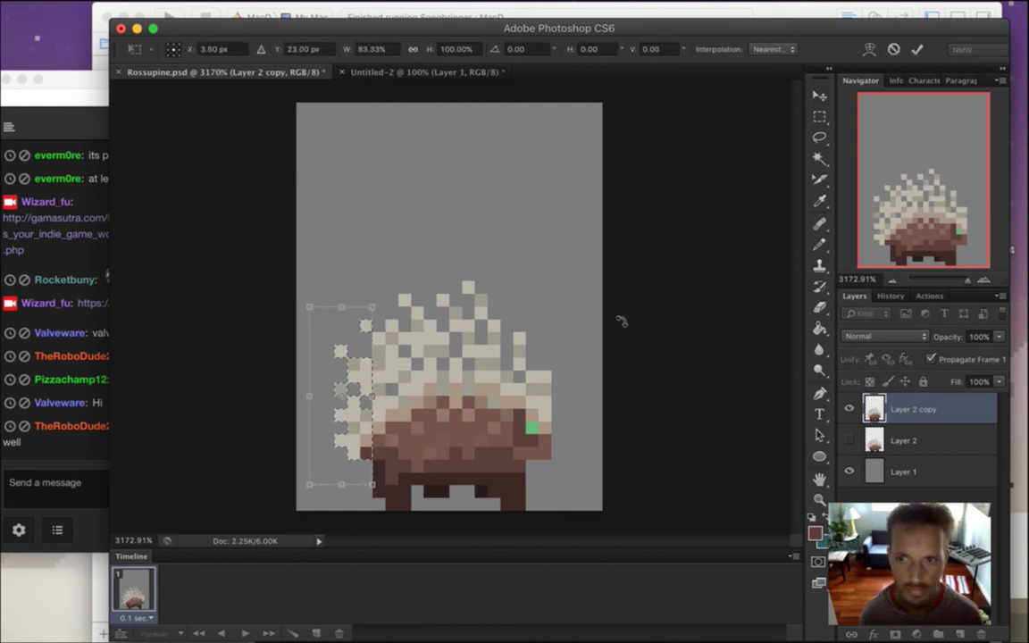
click(917, 49)
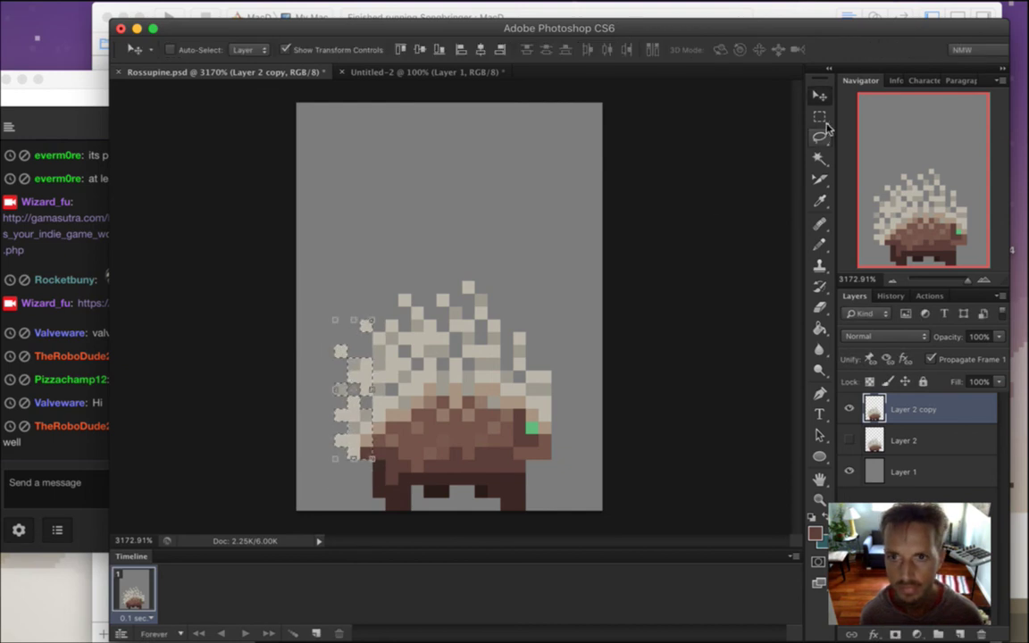
key(super+d)
Sample the brown at the body's rear edge as the Pencil colour
click(819, 117)
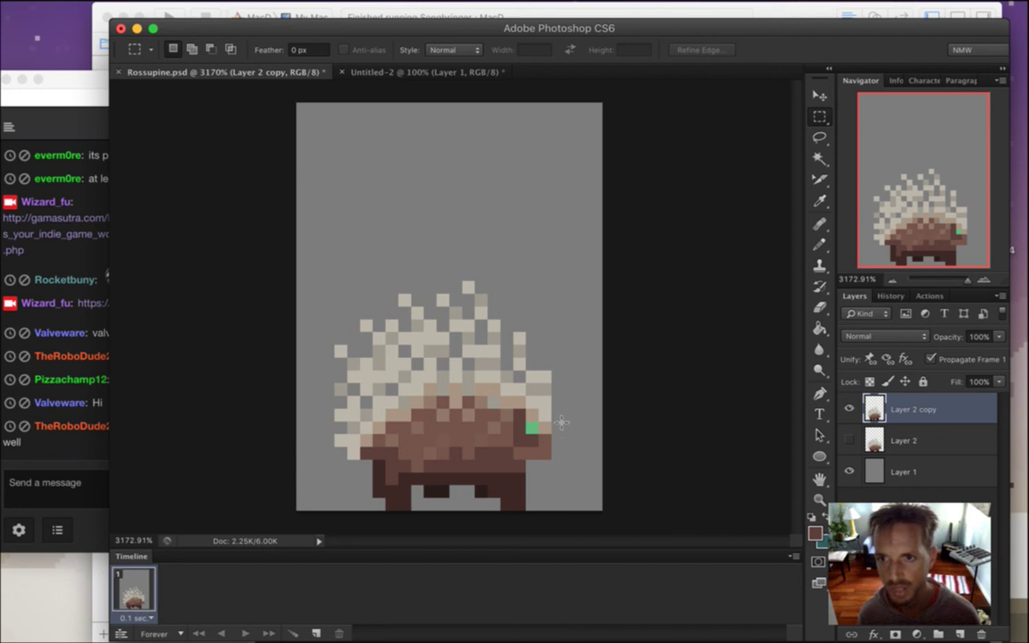
key(i)
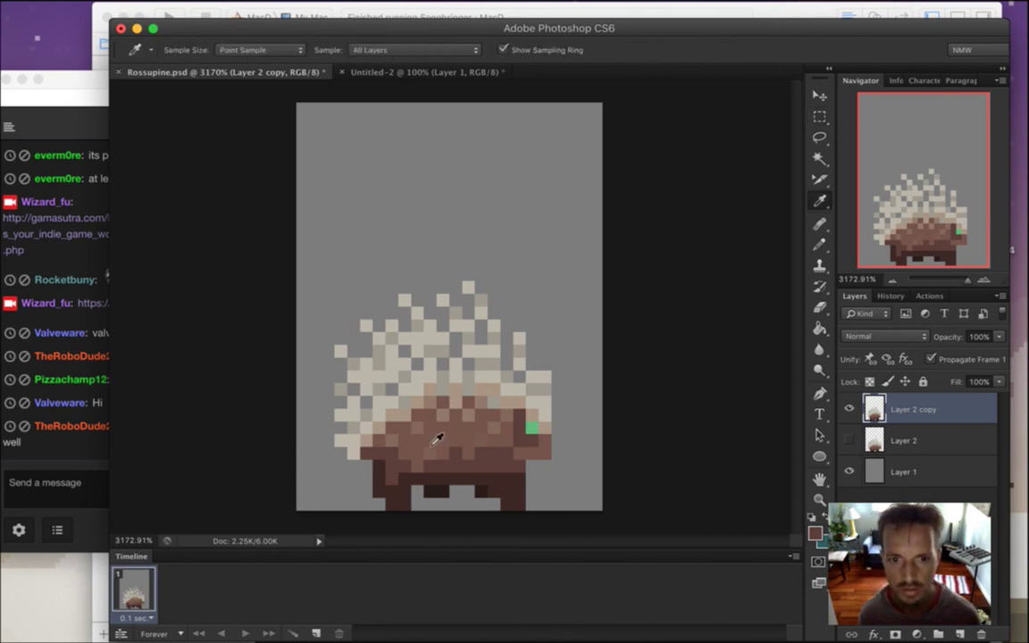
click(390, 447)
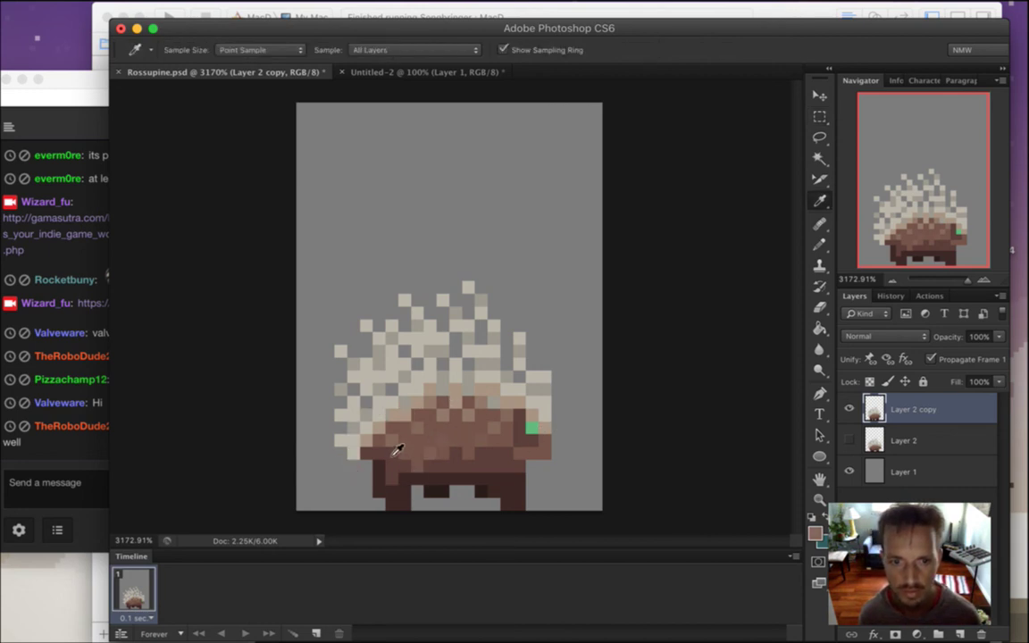
key(b)
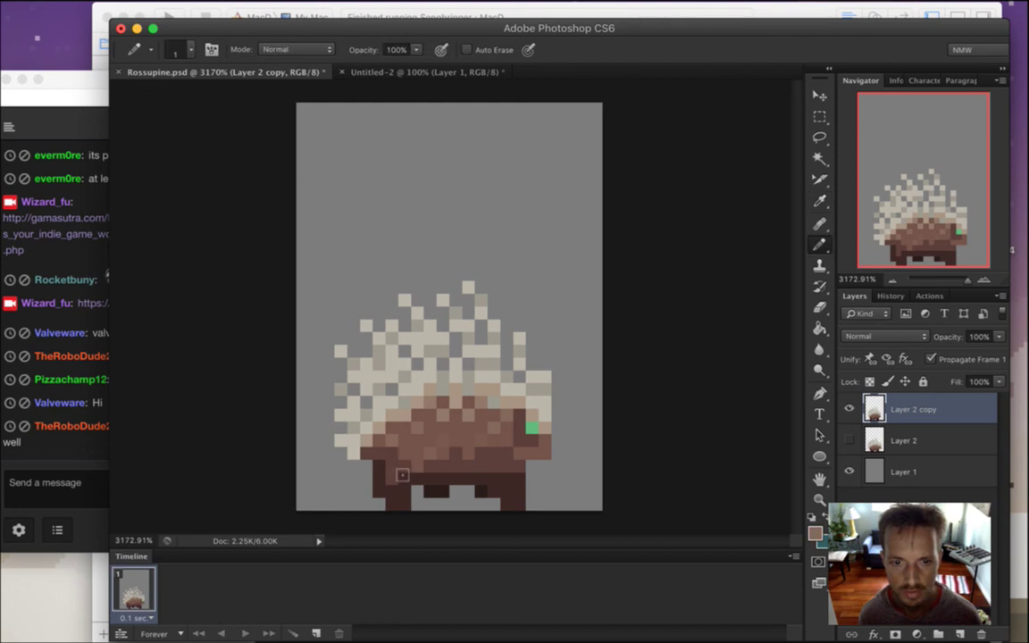
key(i)
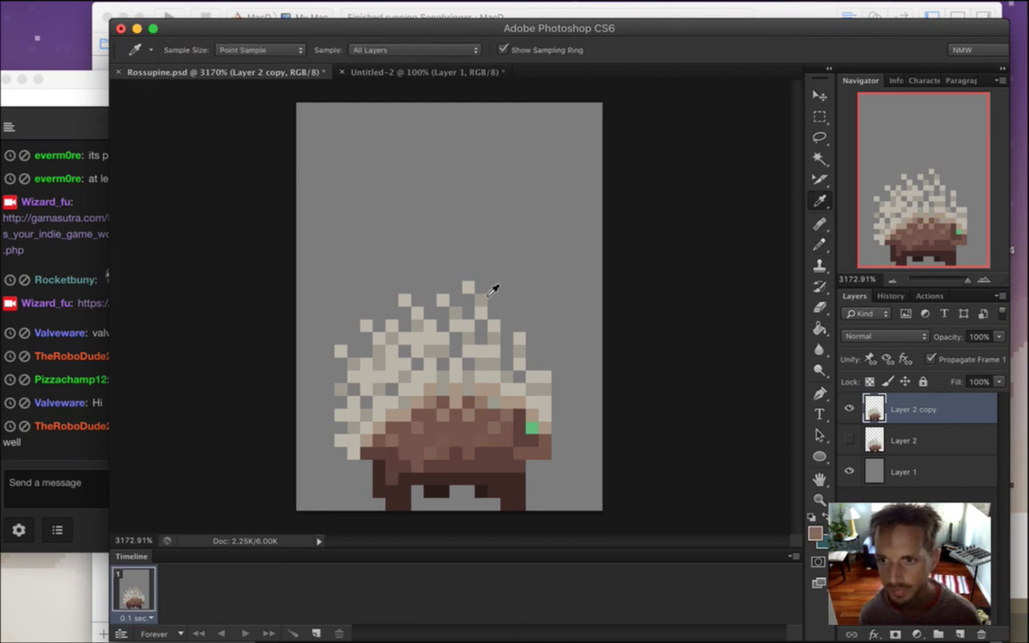
Select the topmost quill's tip pixels, move them one pixel towards the head and deselect
key(m)
drag(448, 268, 513, 319)
key(v)
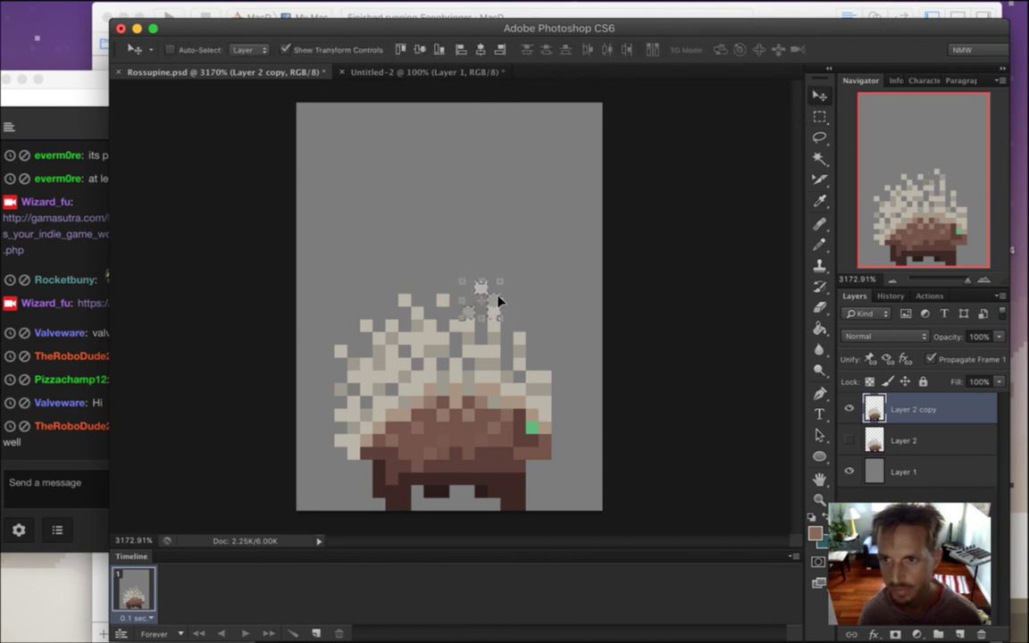
key(m)
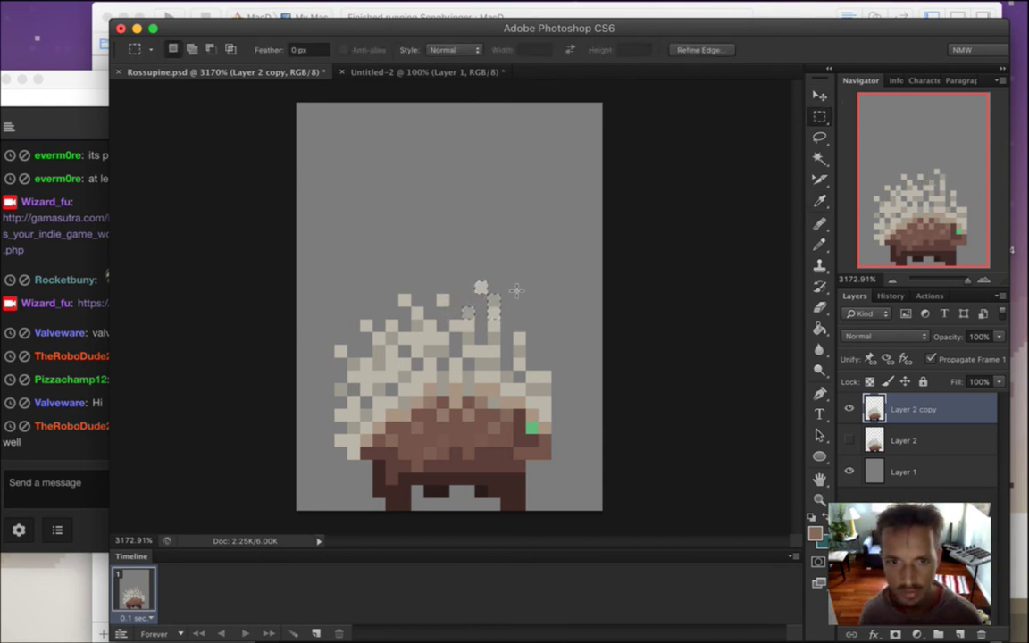
click(529, 273)
Shift the neighbouring upper quill's tip one pixel towards the head by painting sampled cream and erasing the old pixel
key(i)
click(454, 319)
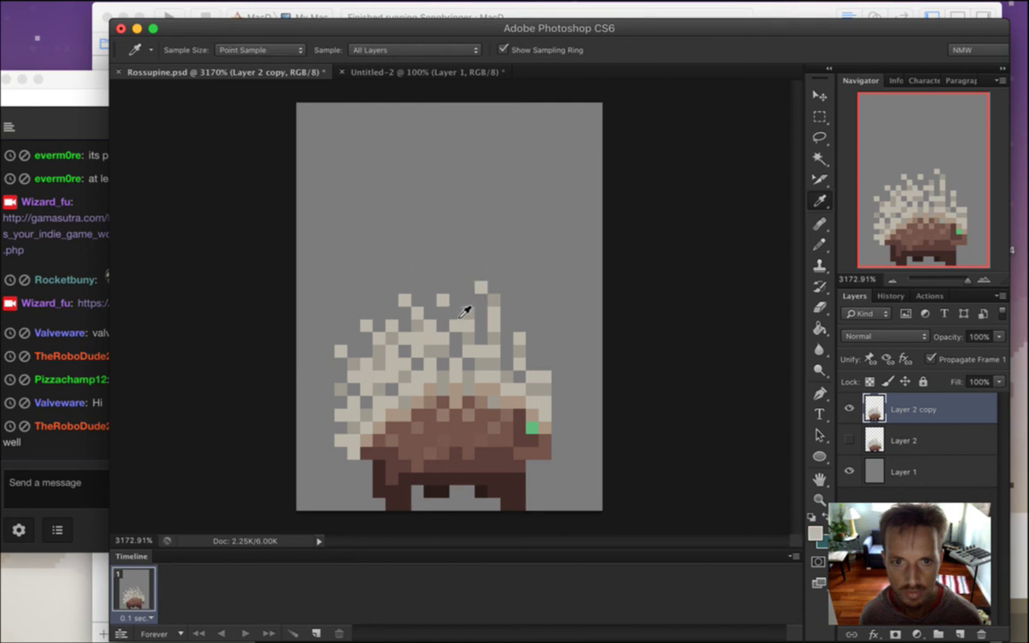
key(b)
click(456, 300)
key(e)
click(443, 300)
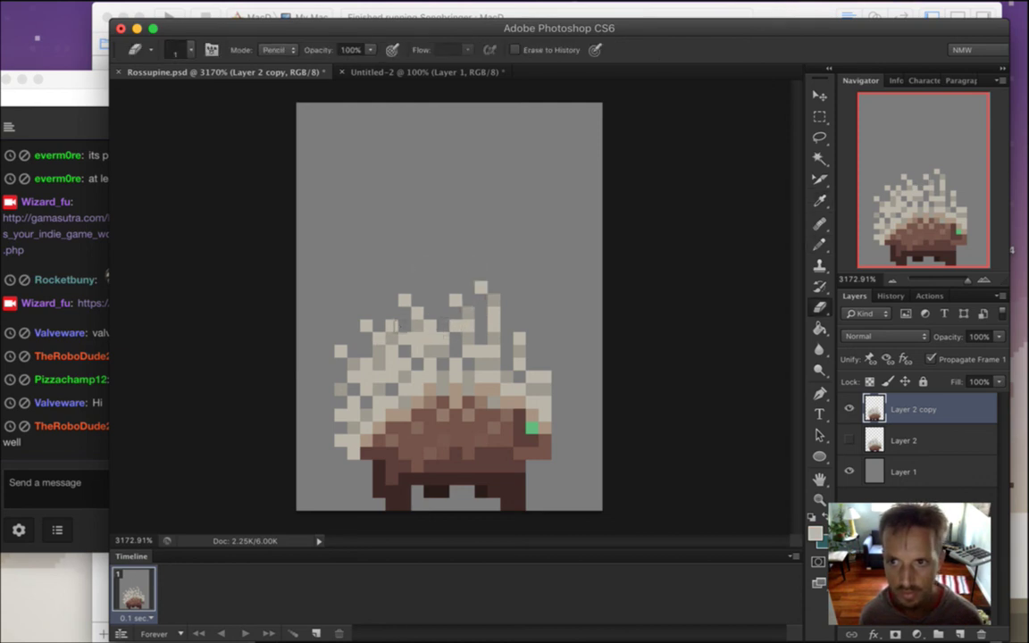
Rearrange the upper back quills by painting cream and shaded pixels towards the head and erasing stray ones
key(i)
click(370, 278)
key(b)
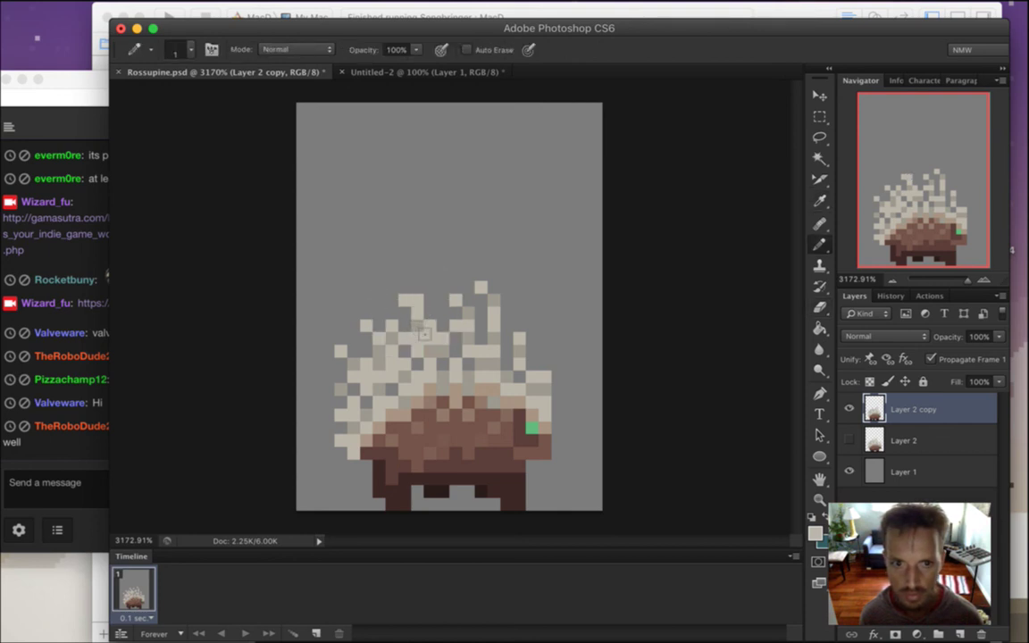
key(e)
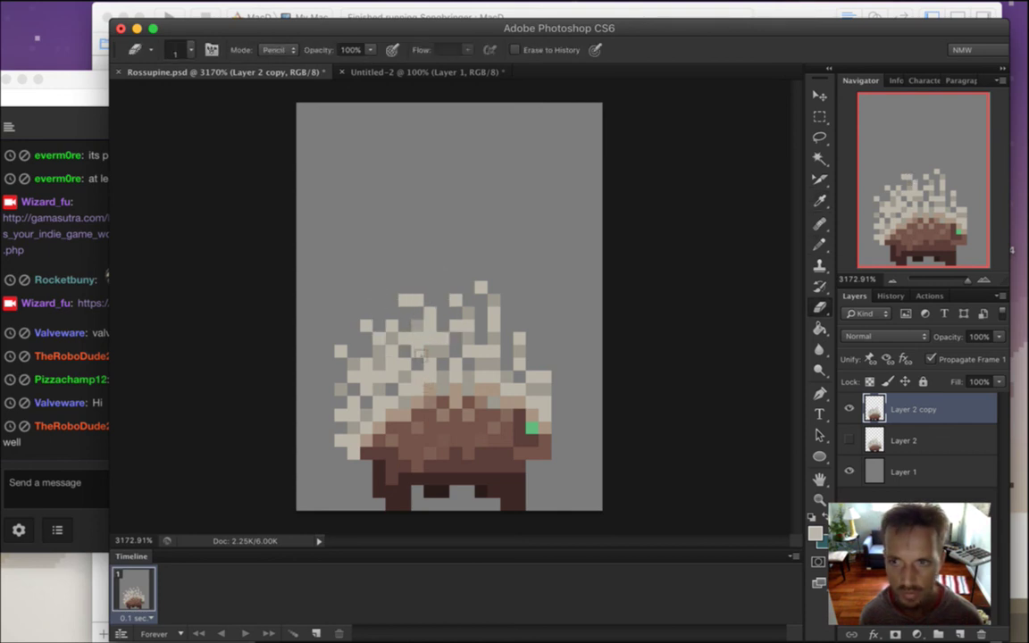
key(b)
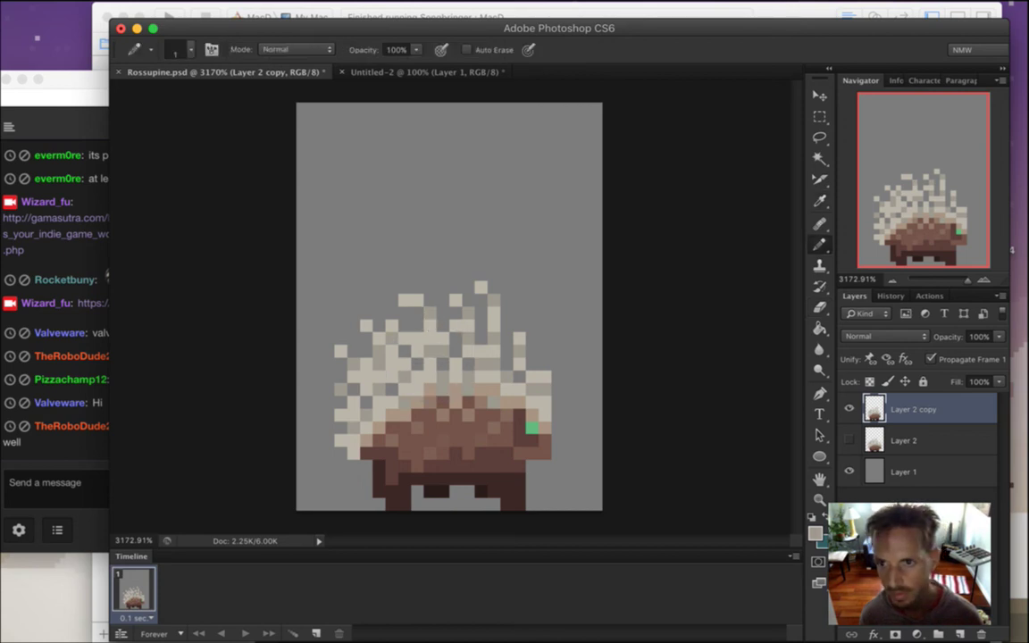
key(e)
key(b)
key(e)
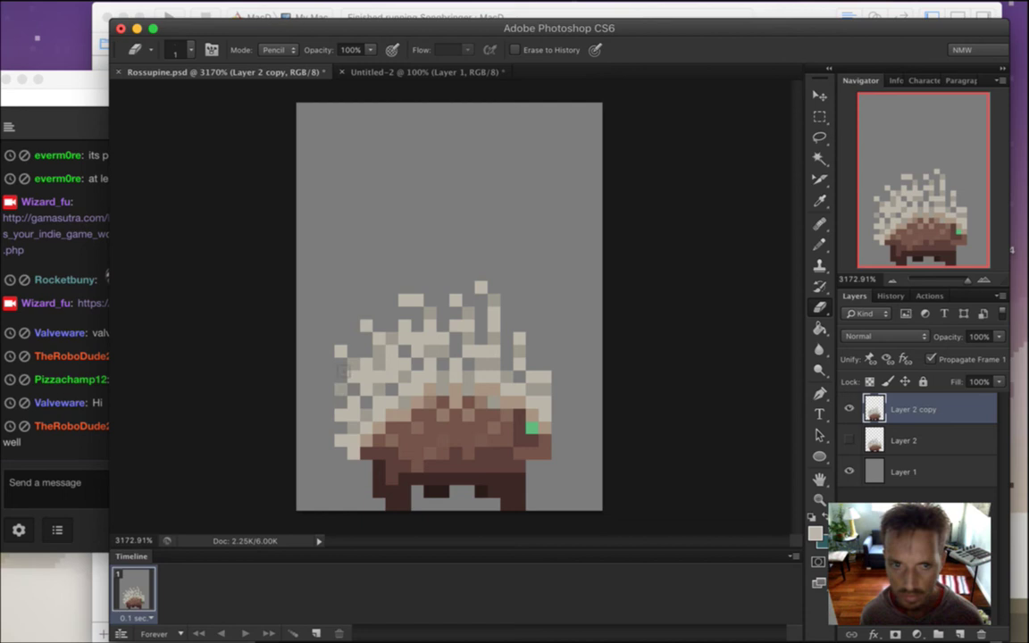
Lower the rearmost upper quill's tip by one pixel, adjust the quills beneath it, and save Rossupine.psd
key(i)
key(b)
key(e)
key(b)
click(340, 363)
key(e)
click(340, 351)
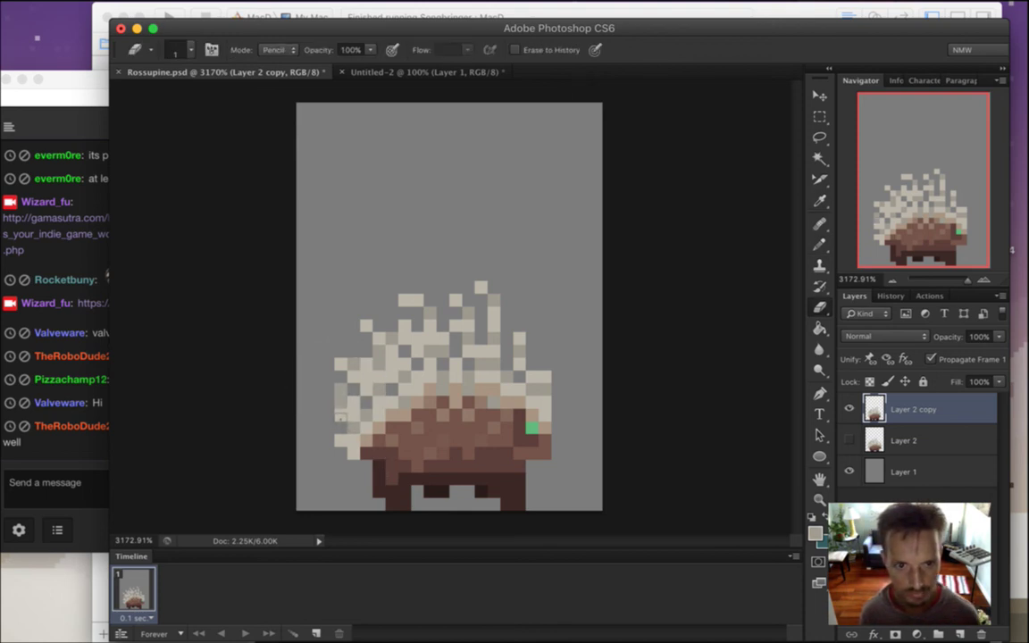
key(super+s)
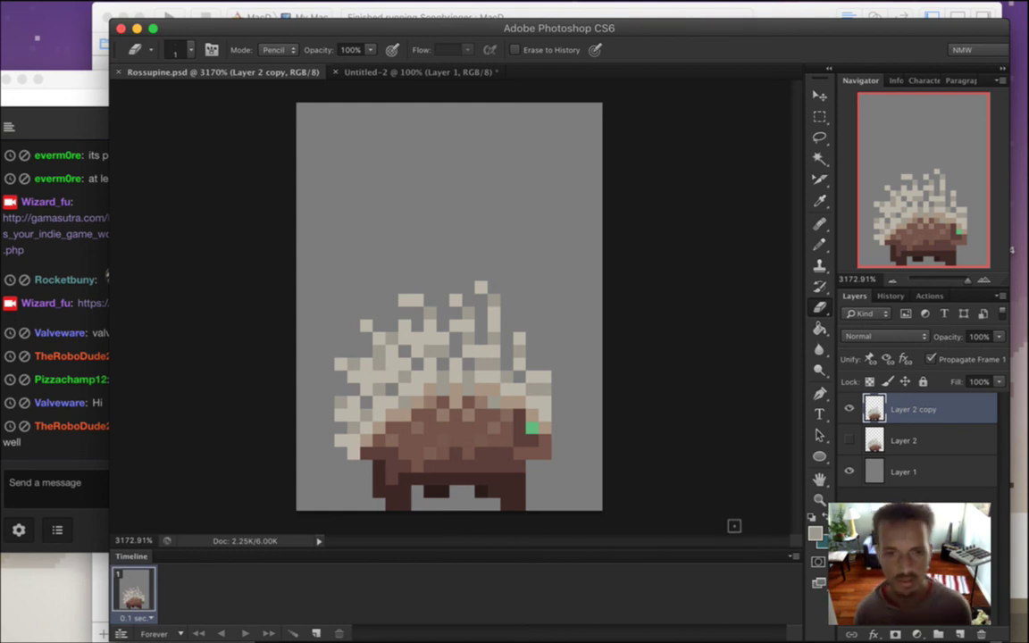
key(super+z)
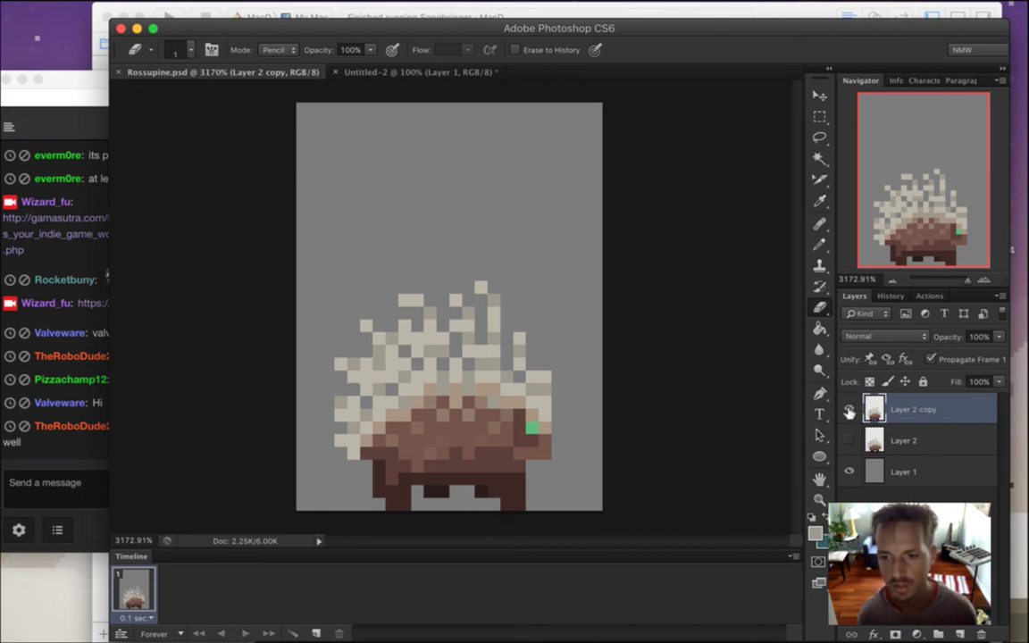
Hide Layer 2 copy, show Layer 2, duplicate it and place the duplicate above Layer 2 copy
click(849, 409)
click(849, 440)
click(875, 438)
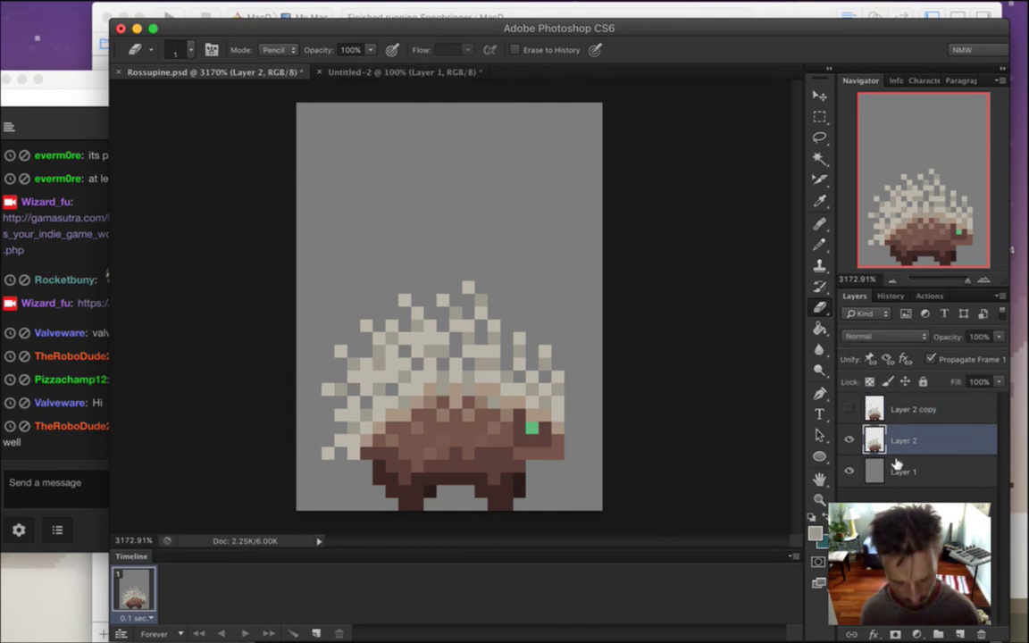
key(super+j)
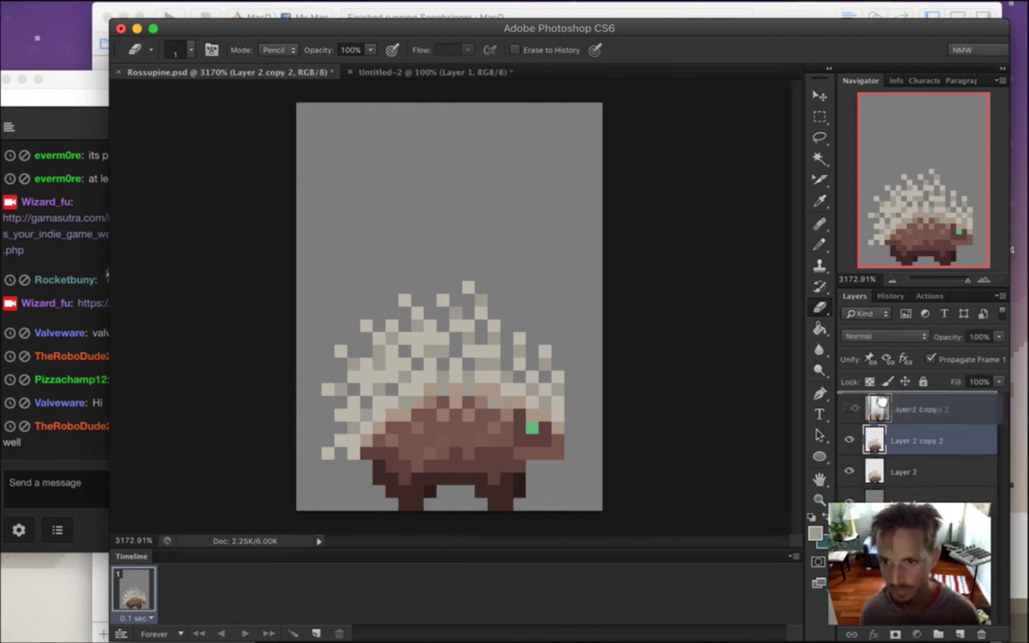
key(super+bracketright)
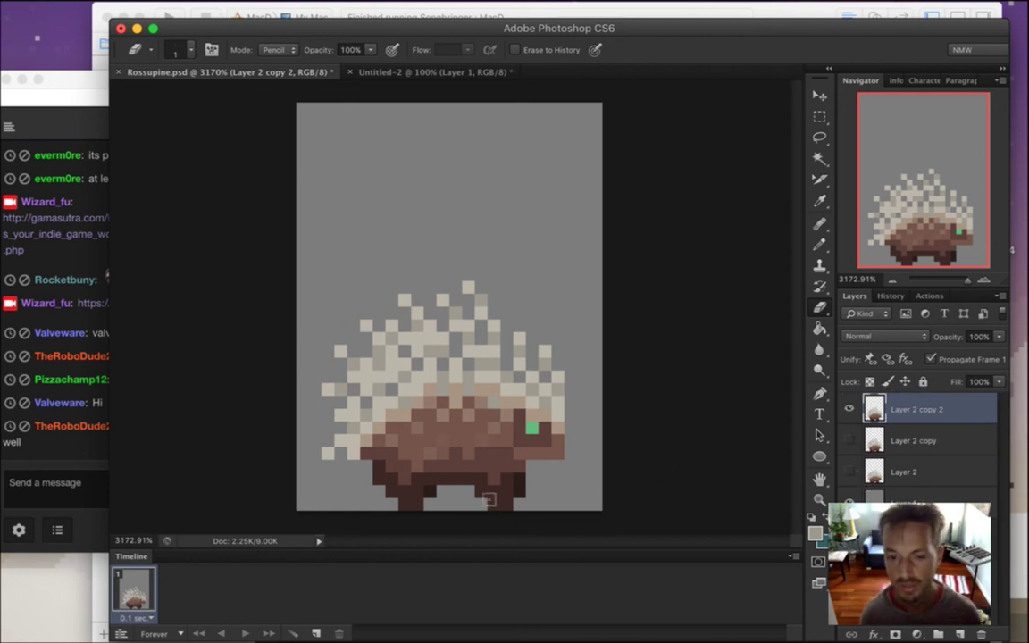
Shift the near front leg on Layer 2 copy 2 one pixel towards the rear and erase its old front column
key(i)
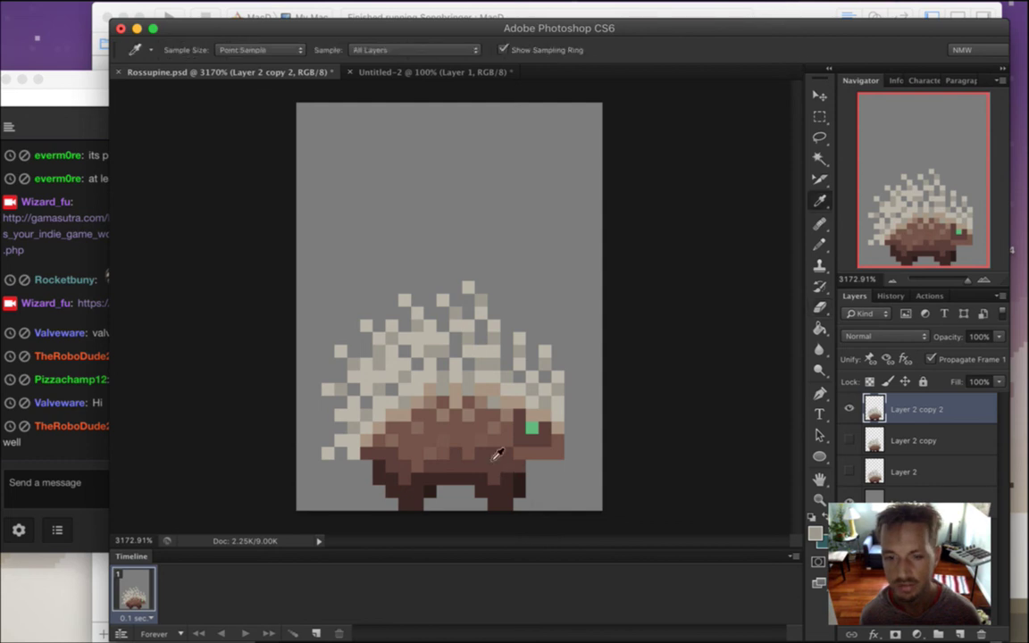
key(b)
alt+click(485, 515)
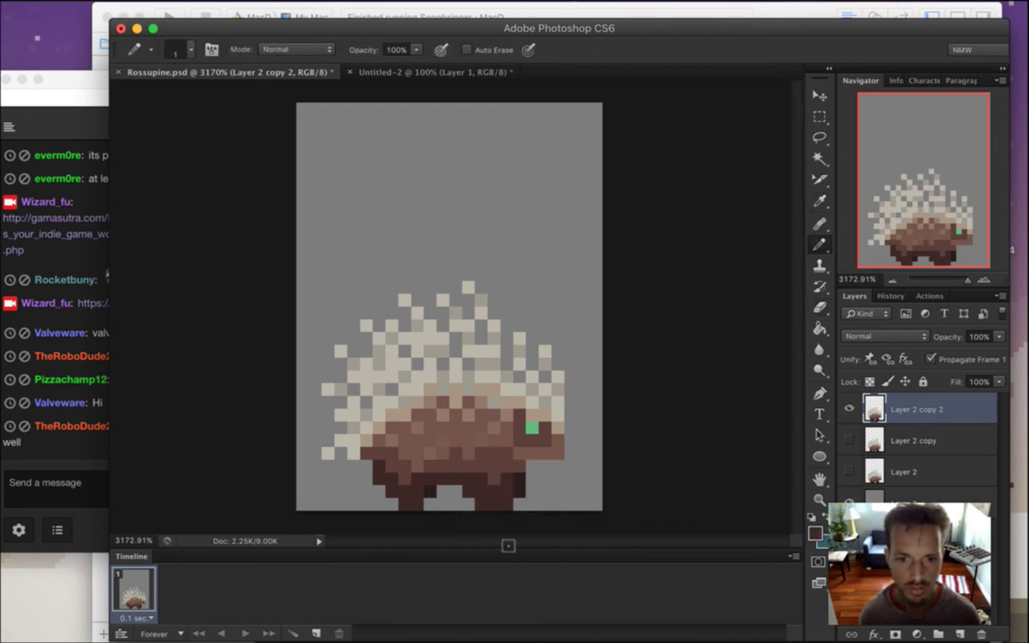
key(e)
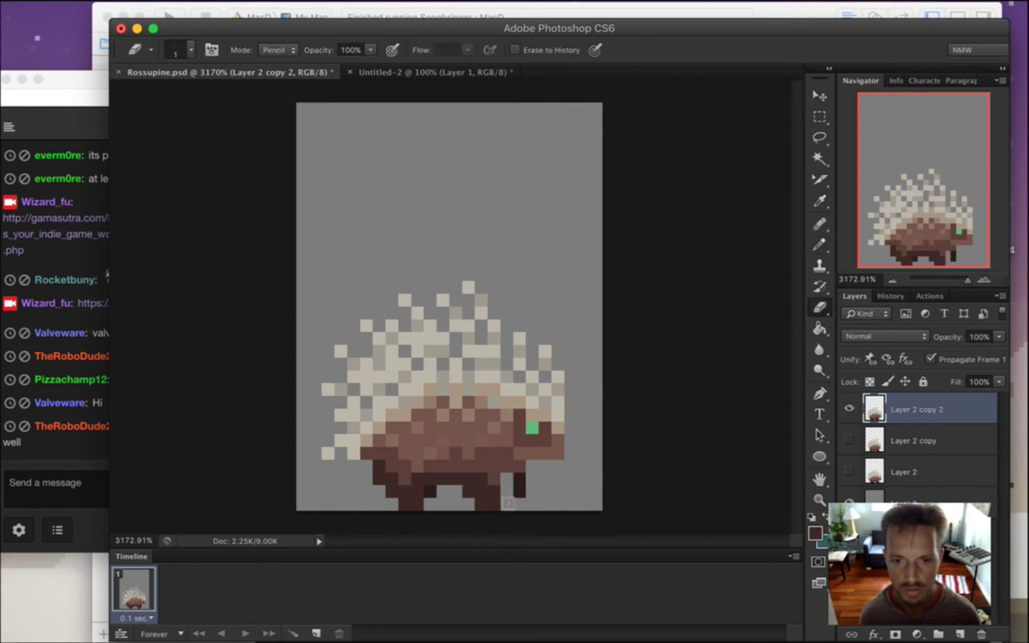
Fill the gap at the top of the far front leg with its sampled darkest brown and erase the excess lower pixel
key(b)
alt+click(523, 489)
click(507, 478)
click(508, 491)
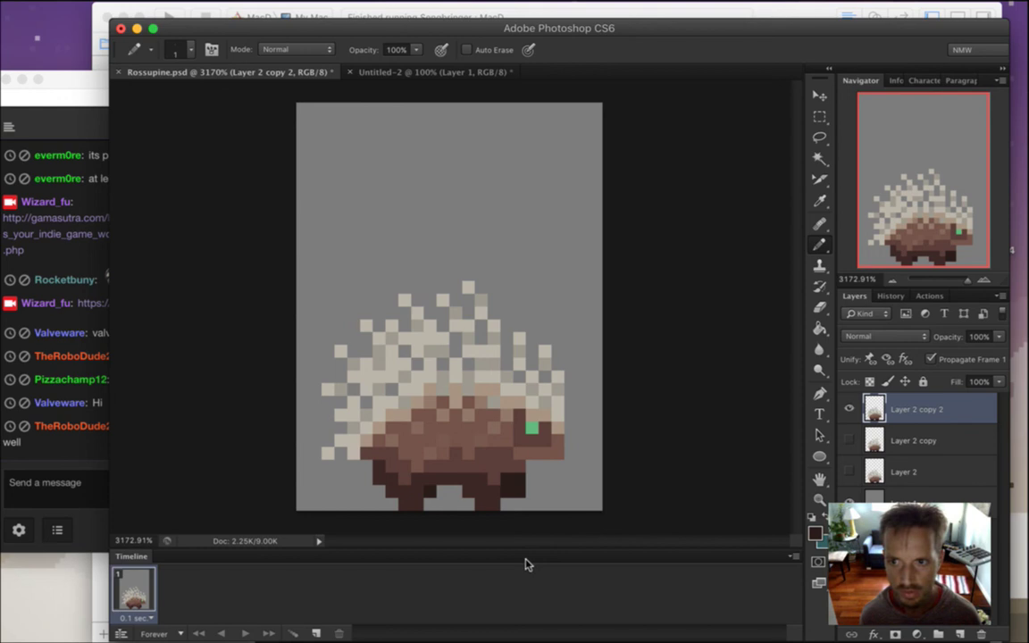
key(e)
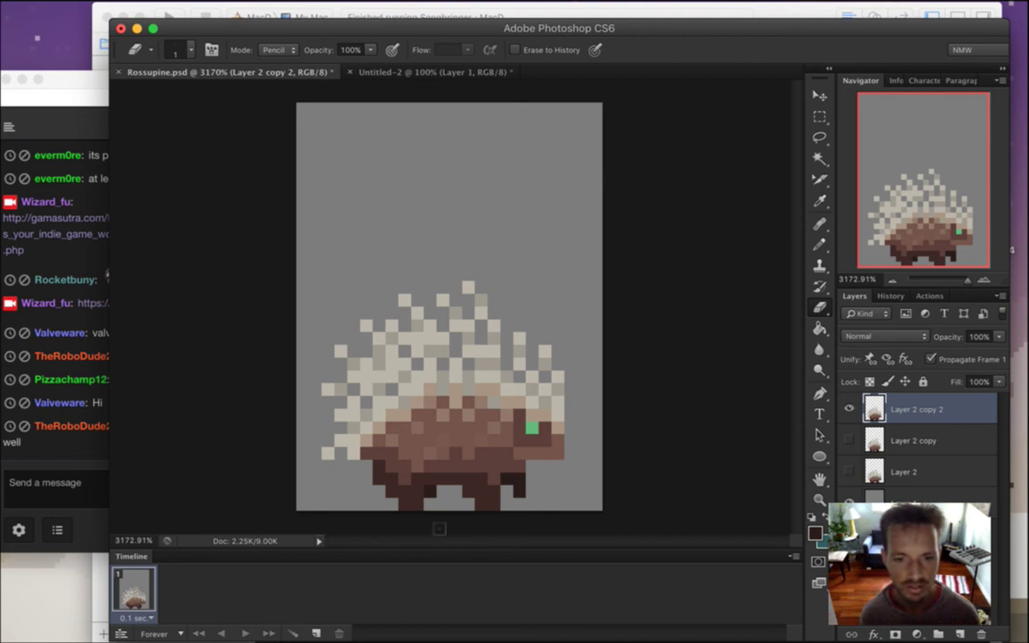
Erase the far rear leg's dark pixel and shift the near rear leg one pixel forward on Layer 2 copy 2
key(i)
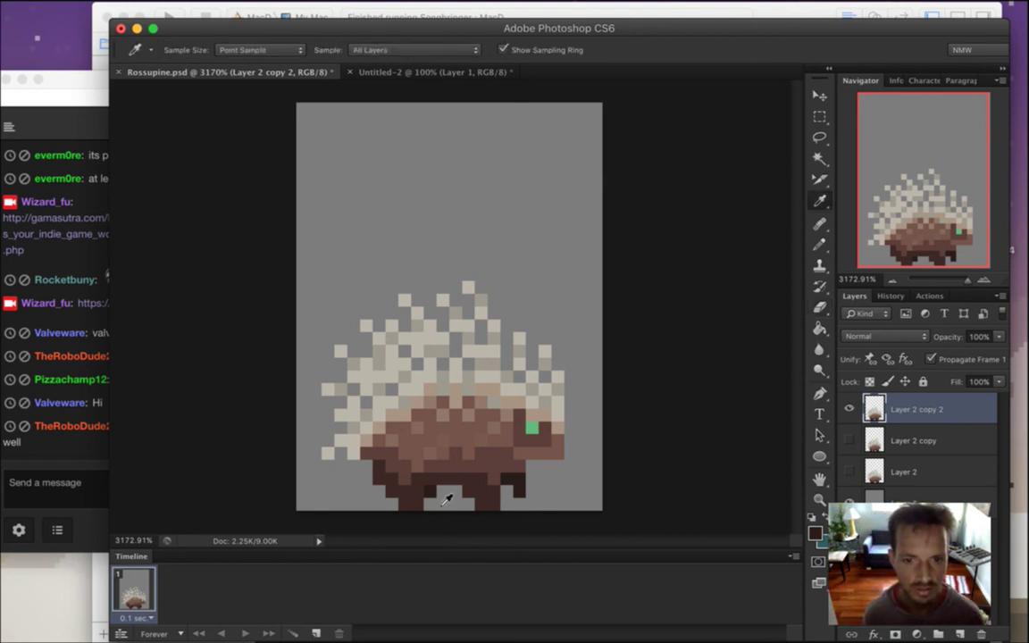
key(e)
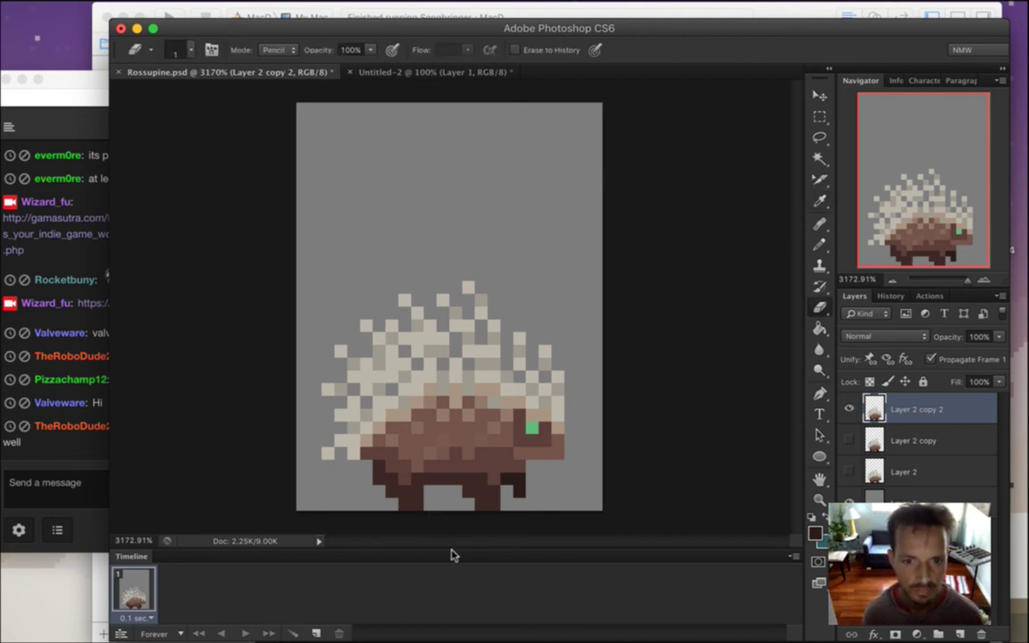
key(i)
key(b)
key(e)
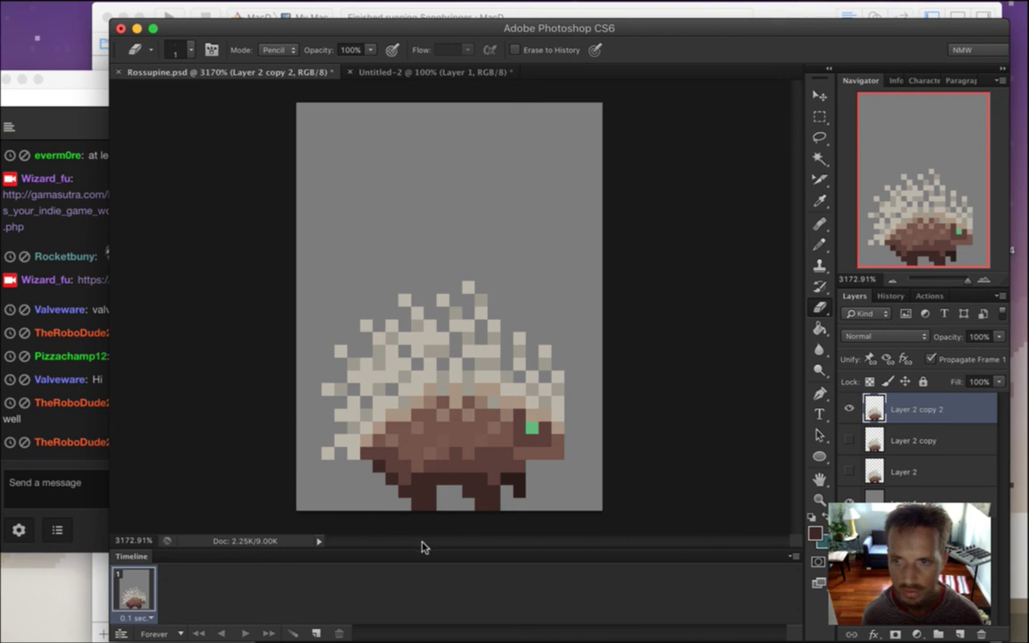
Retouch the lower edge of the haunch above the rear leg with brown sampled from the haunch
key(i)
click(398, 479)
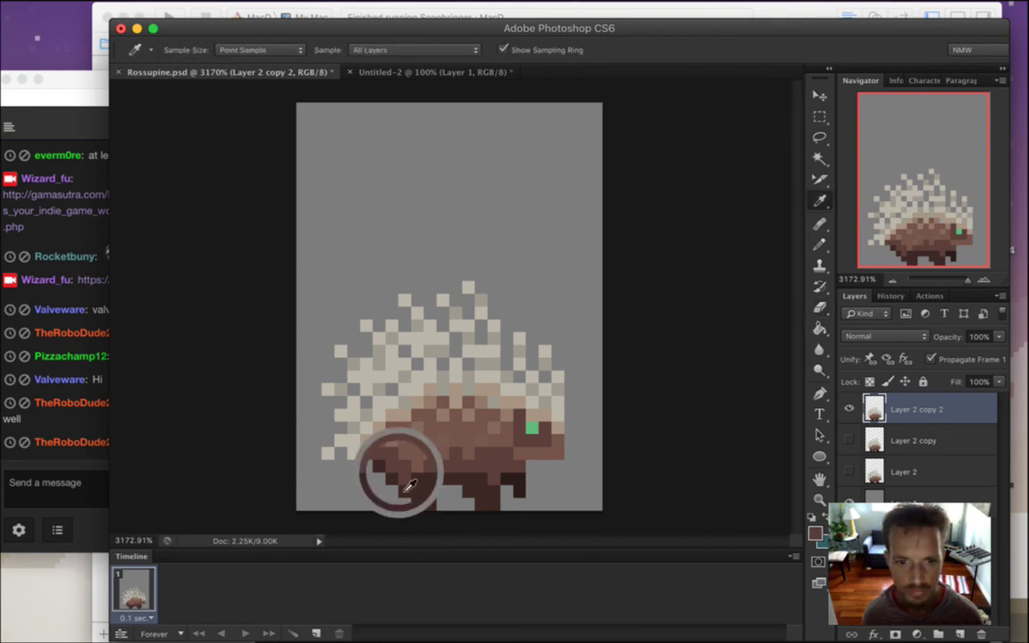
key(b)
key(e)
key(i)
key(b)
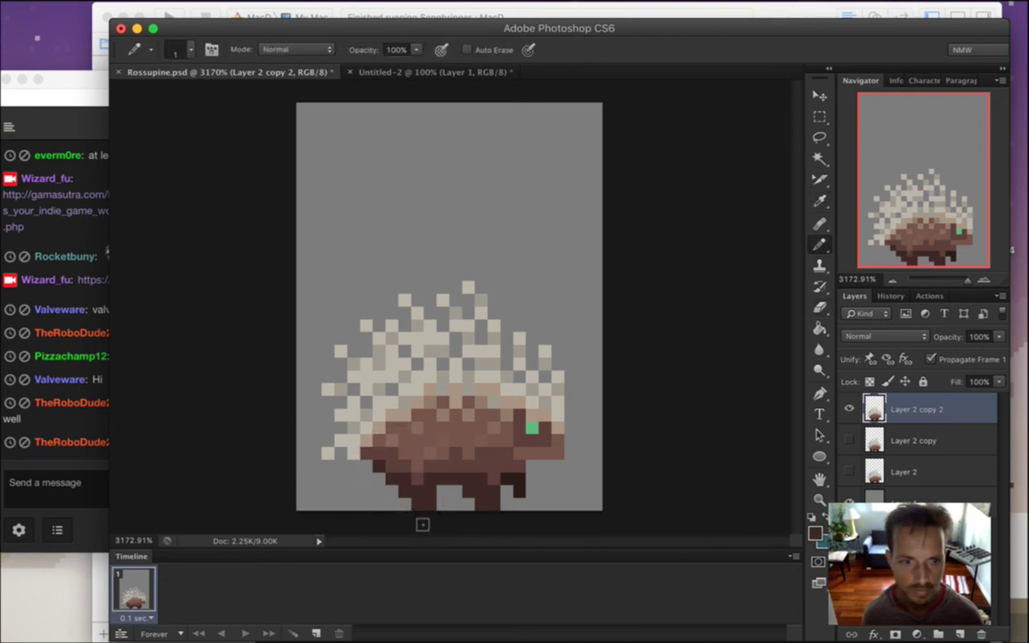
Read the newest message in the twitch.tv chat and return to the Photoshop drawing
click(89, 462)
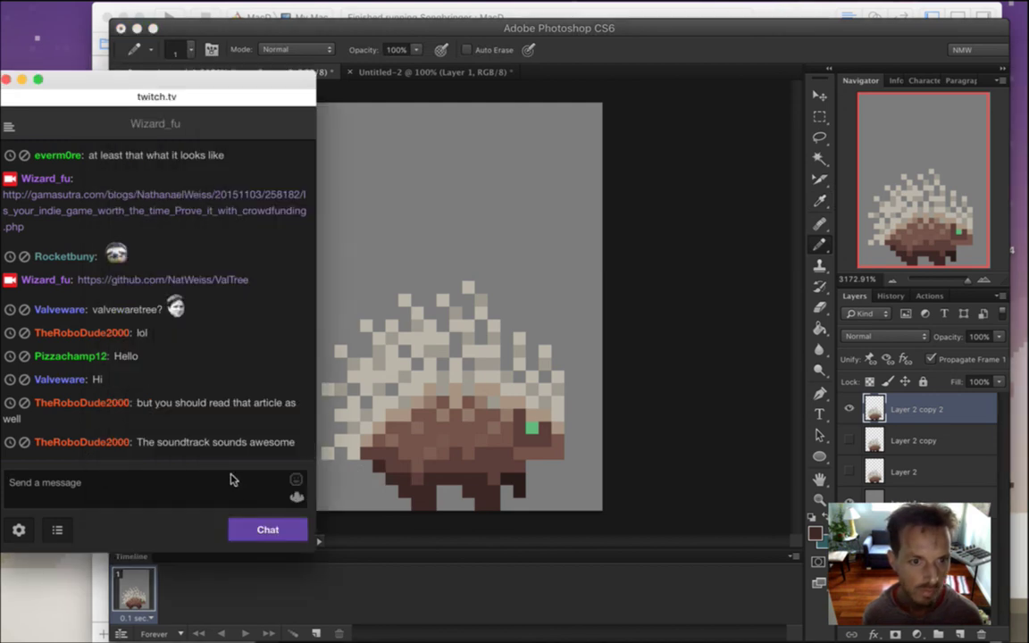
drag(175, 443, 255, 459)
click(266, 435)
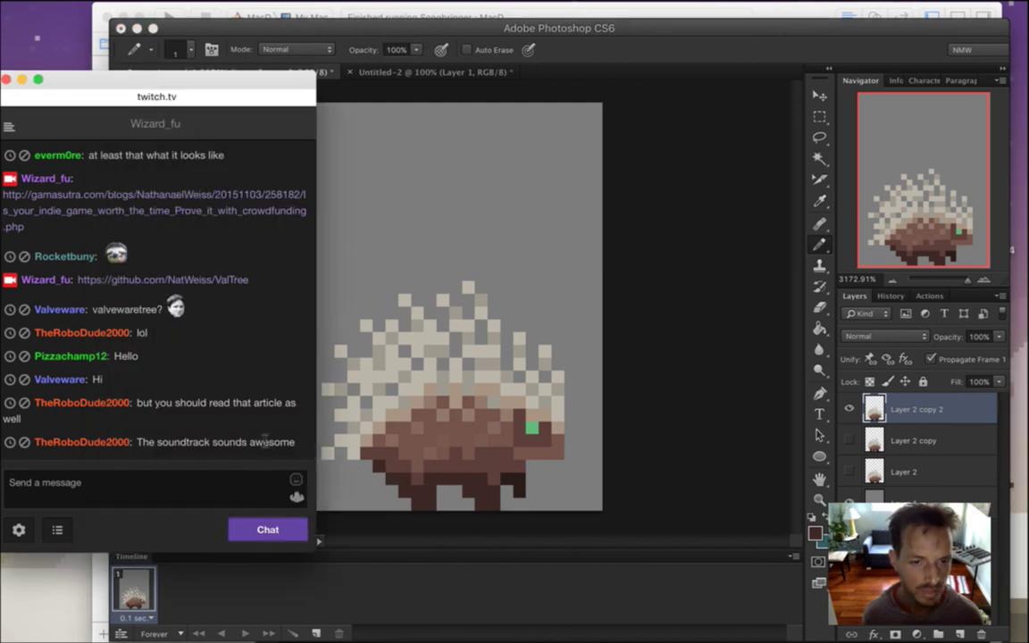
click(669, 133)
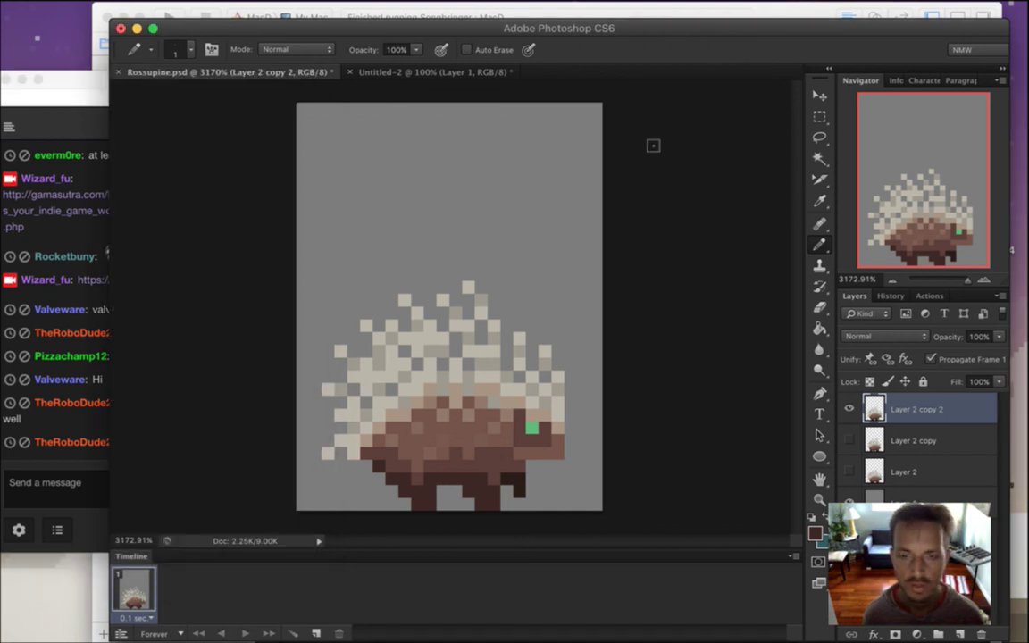
Move the haunch's light highlight one pixel forward using browns sampled from the haunch
alt+click(401, 481)
alt+click(416, 464)
click(430, 466)
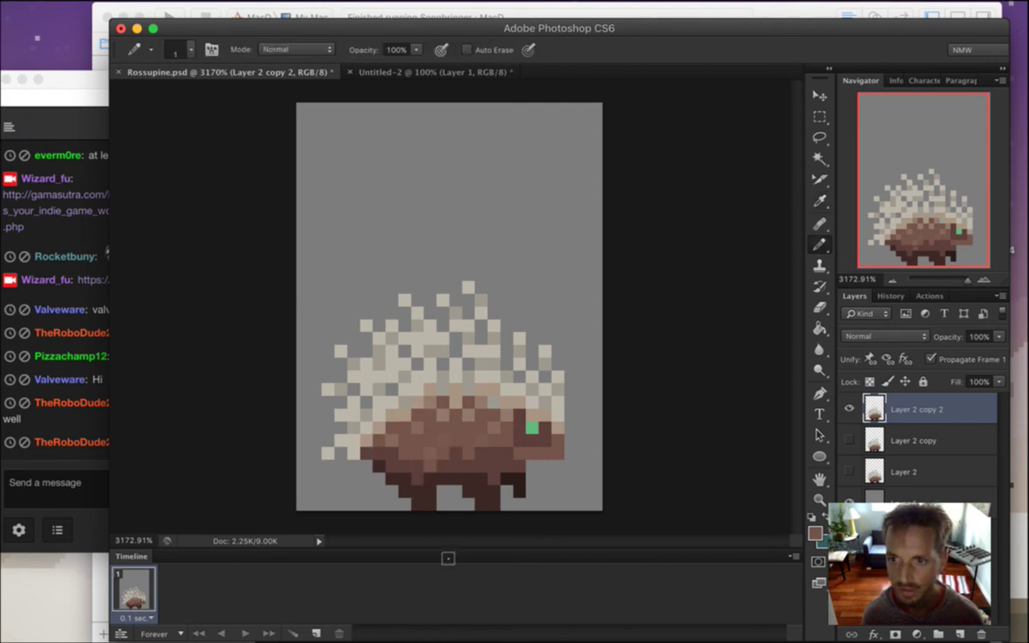
key(alt)
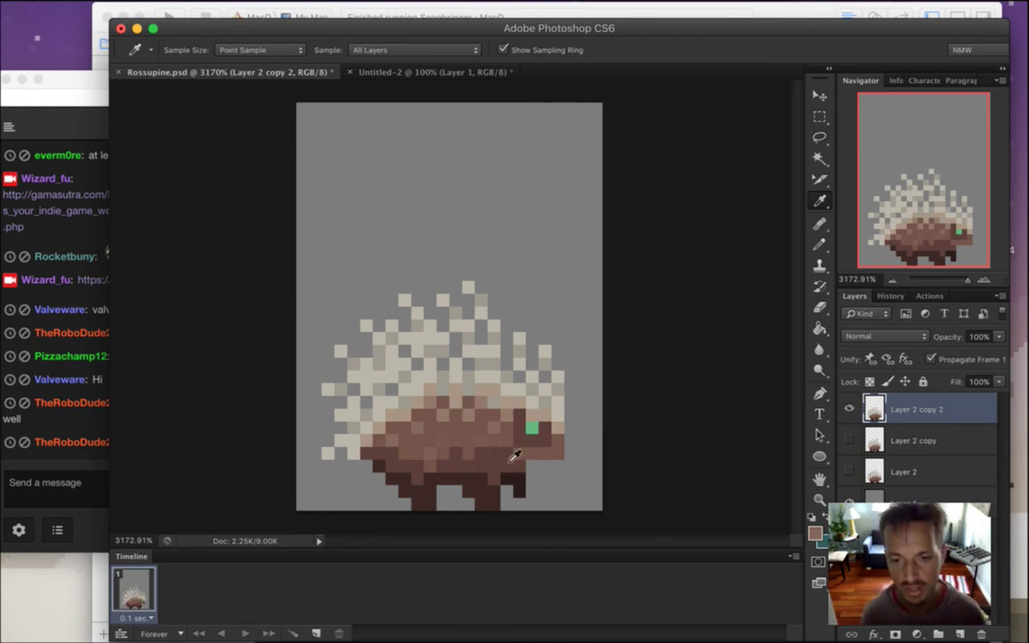
Select the head with its front quills, squash the selection horizontally to 80% width, and deselect it
key(m)
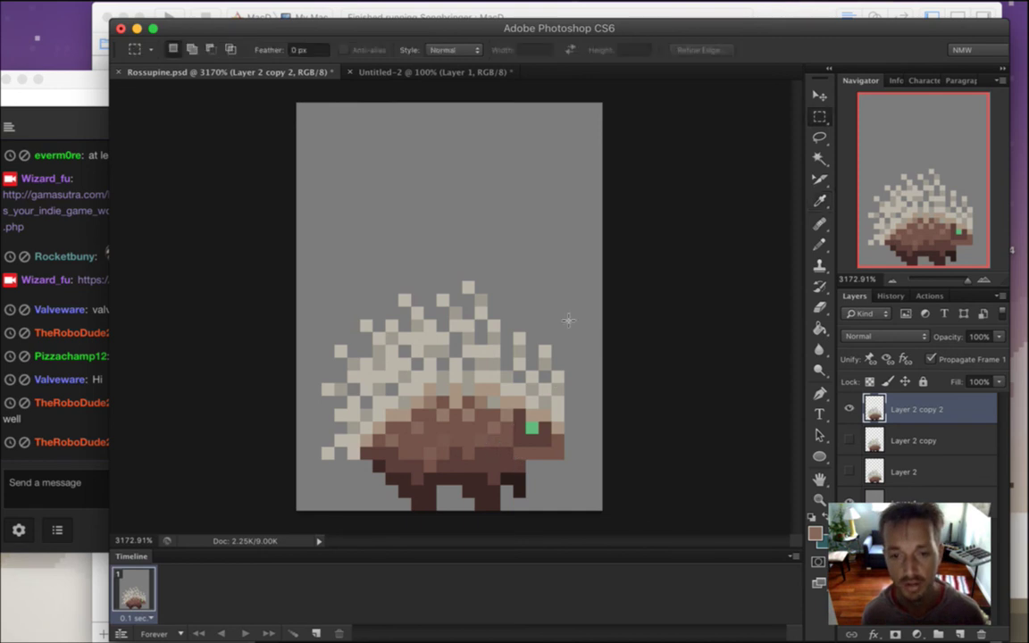
drag(527, 328, 577, 460)
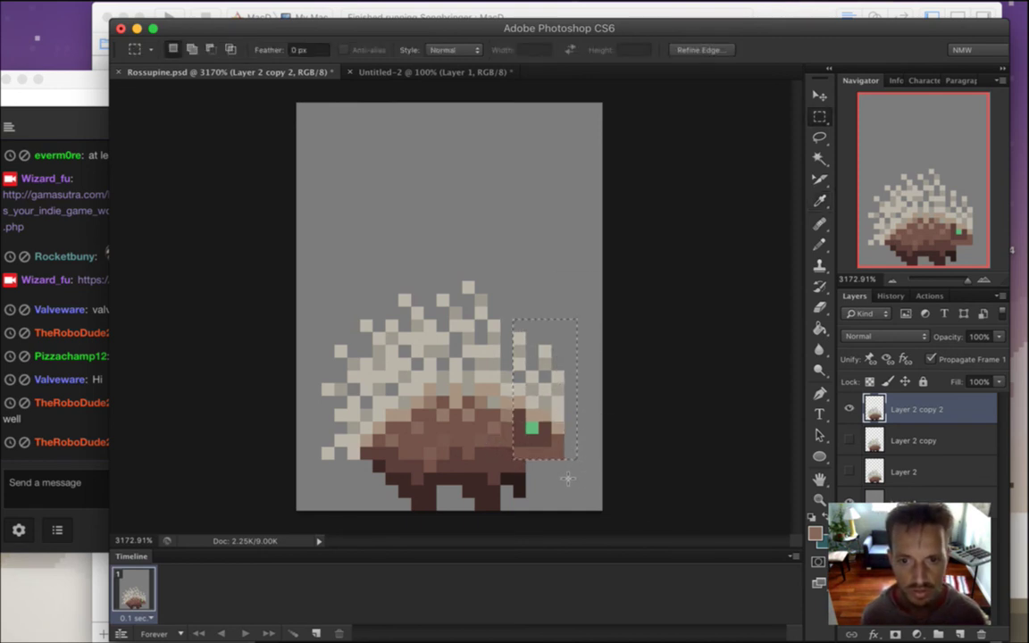
key(v)
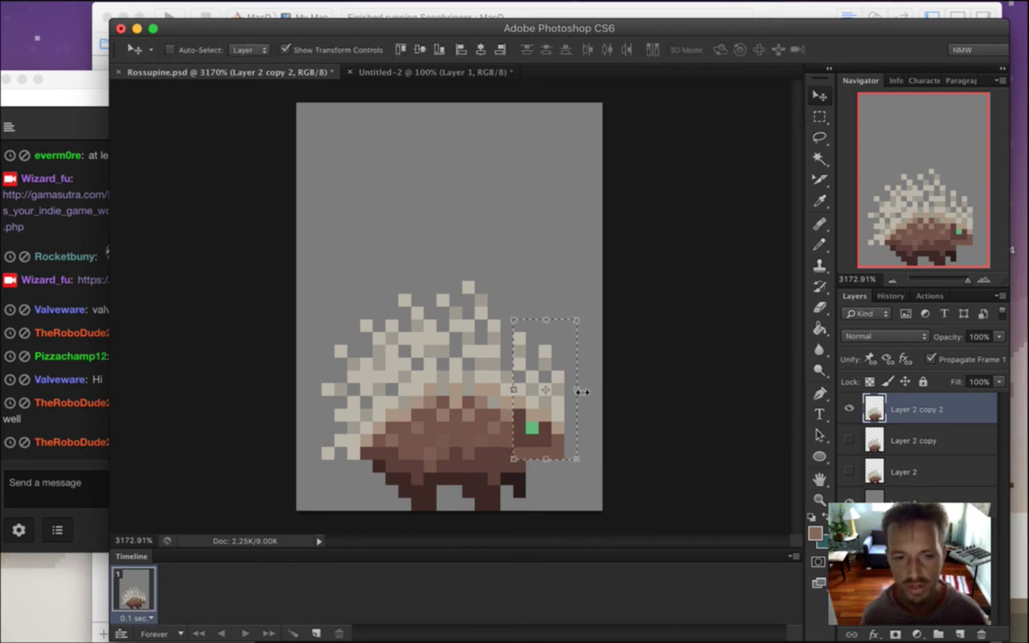
drag(580, 392, 564, 391)
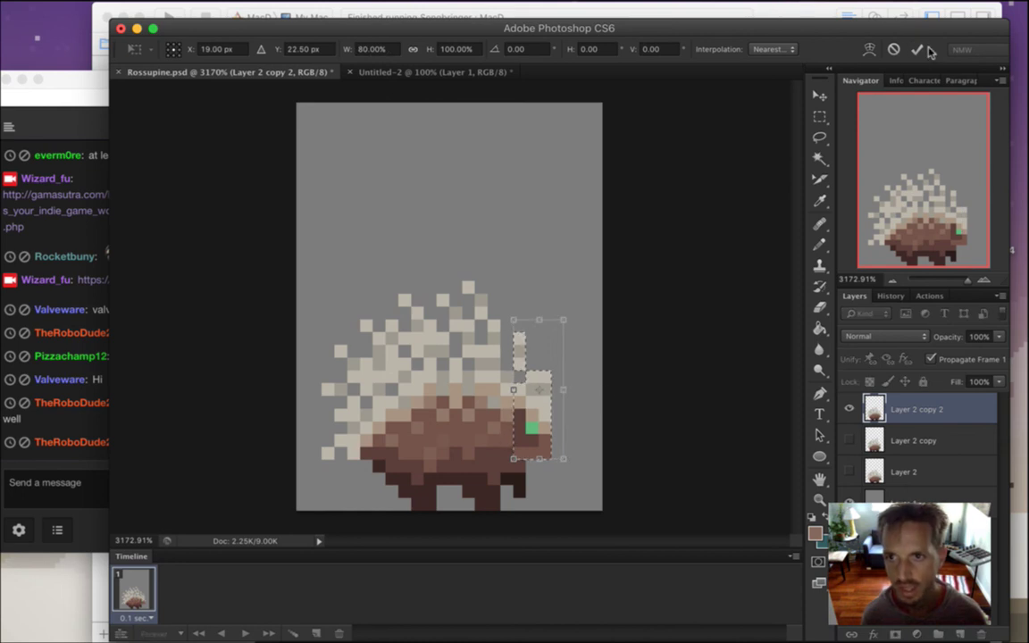
key(Return)
click(819, 120)
click(688, 242)
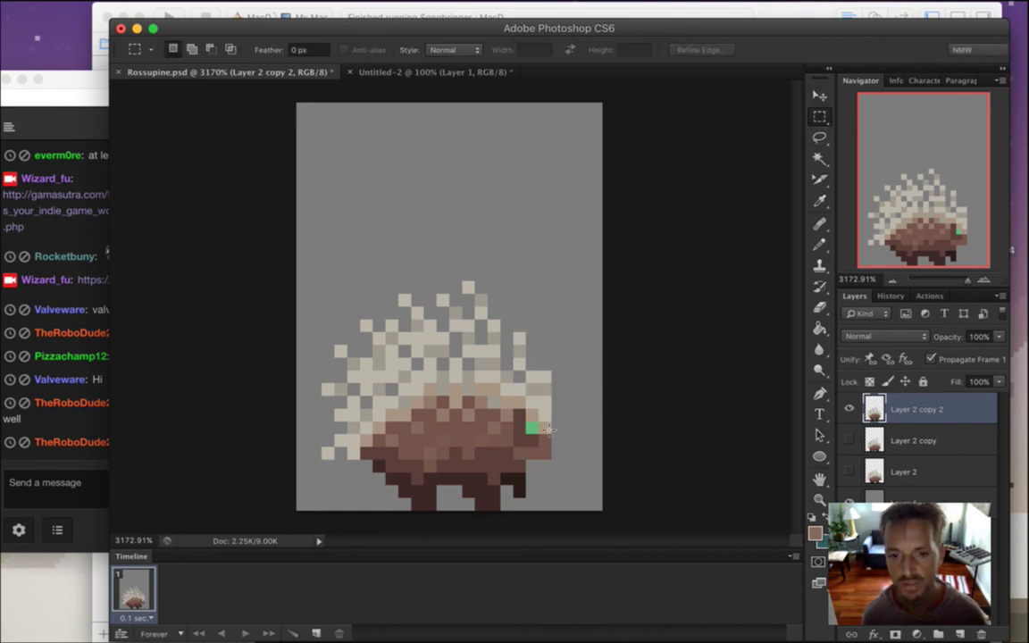
Move the green eye one pixel towards the rear and fill its old spot with brown sampled from the face
key(i)
click(532, 430)
key(b)
click(520, 429)
alt+click(532, 446)
click(532, 429)
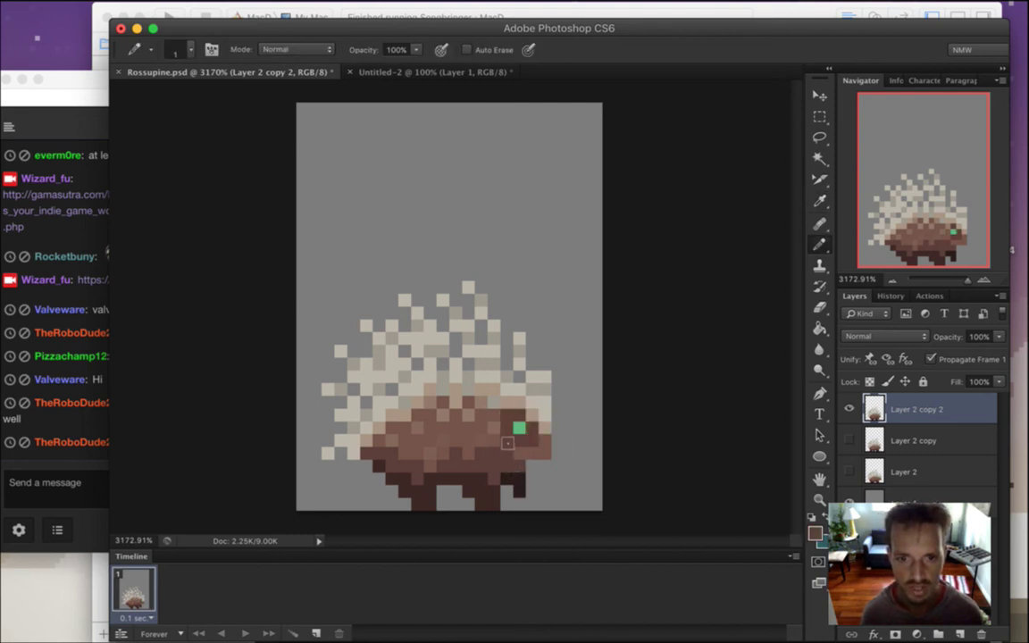
alt+click(550, 457)
click(534, 431)
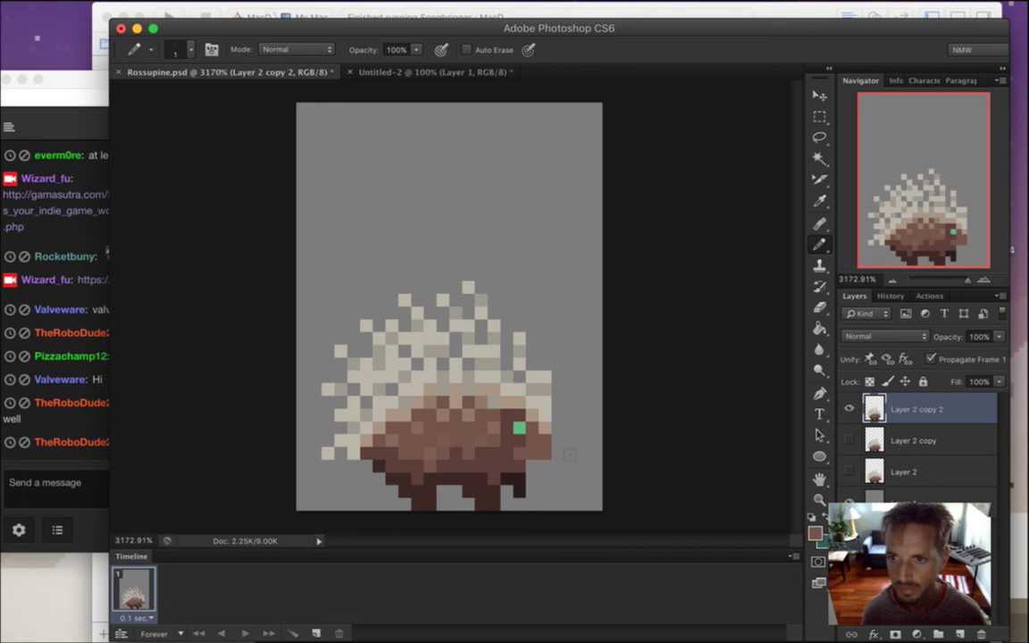
alt+click(524, 437)
click(532, 428)
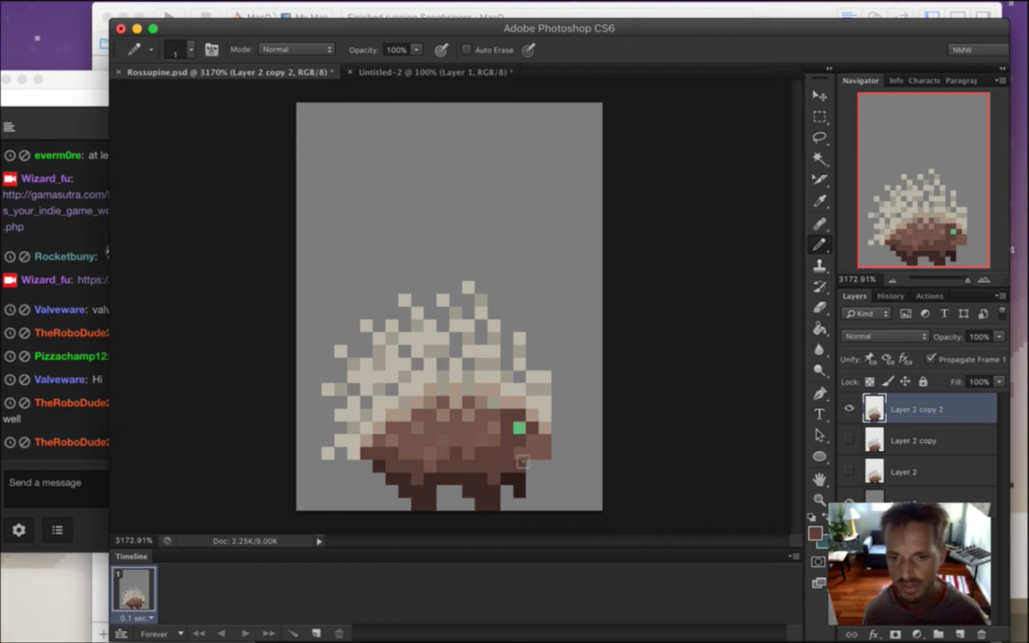
Recolour the eye pixel with a darker shade of its sampled green
key(i)
click(519, 427)
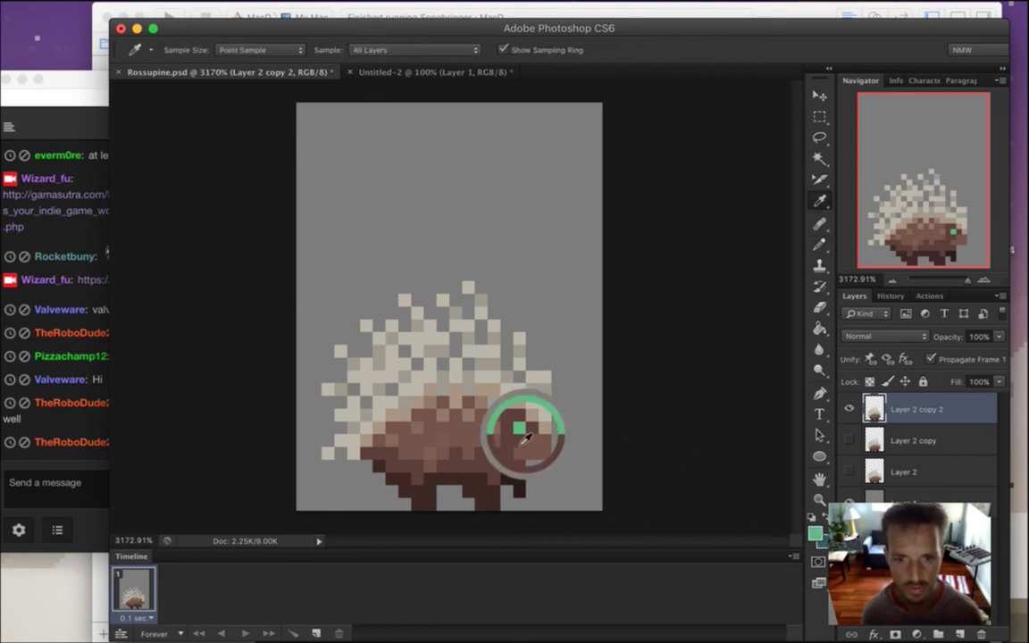
click(815, 533)
drag(809, 311, 809, 380)
click(927, 245)
key(b)
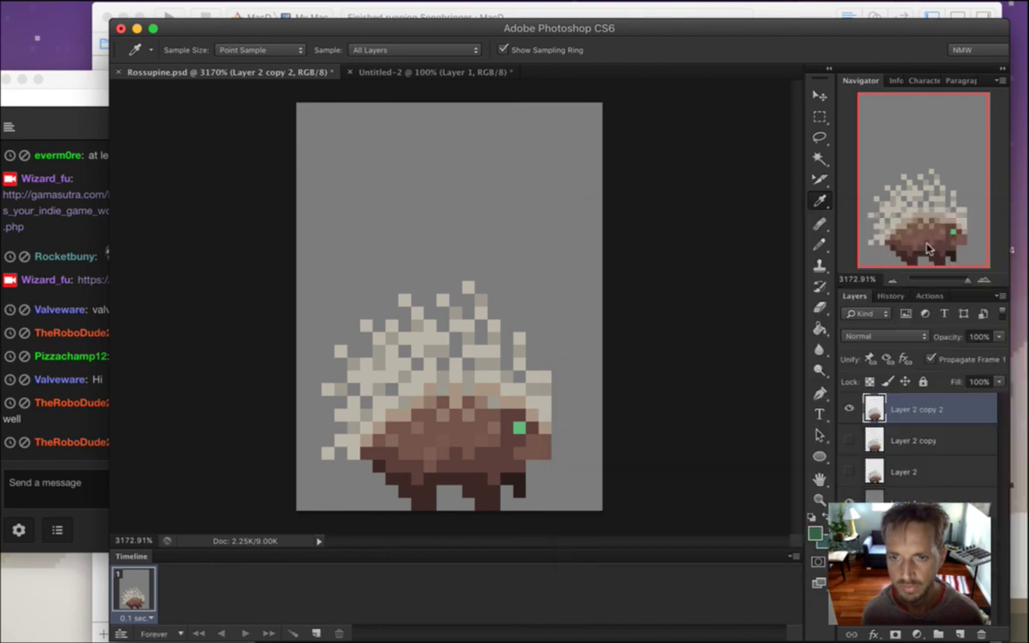
click(519, 428)
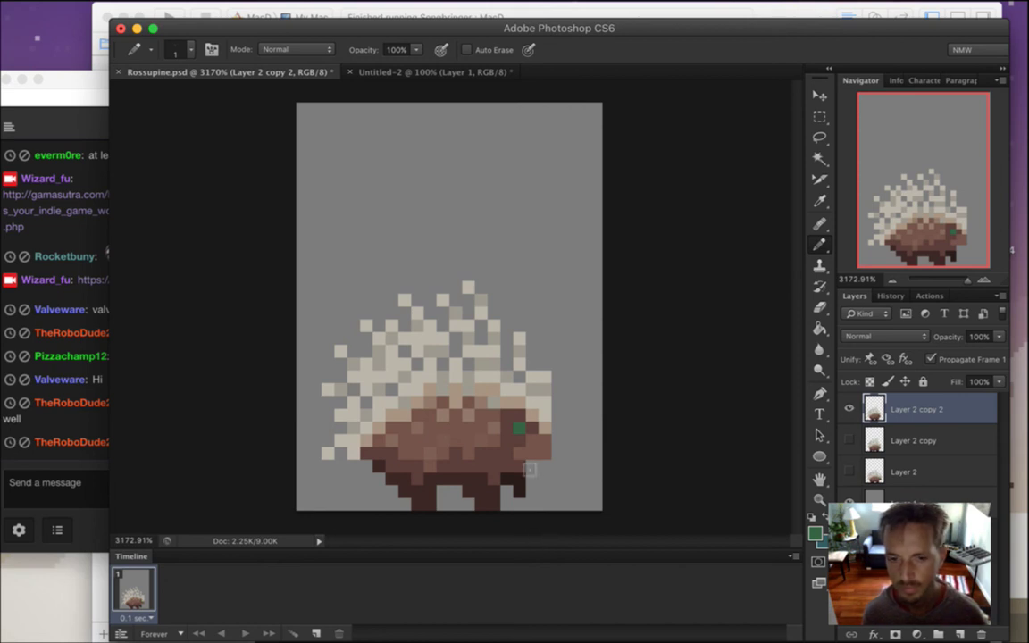
Close the eye by painting its pixel dark brown sampled from the front leg, and save Rossupine.psd
key(i)
alt+click(475, 487)
click(519, 429)
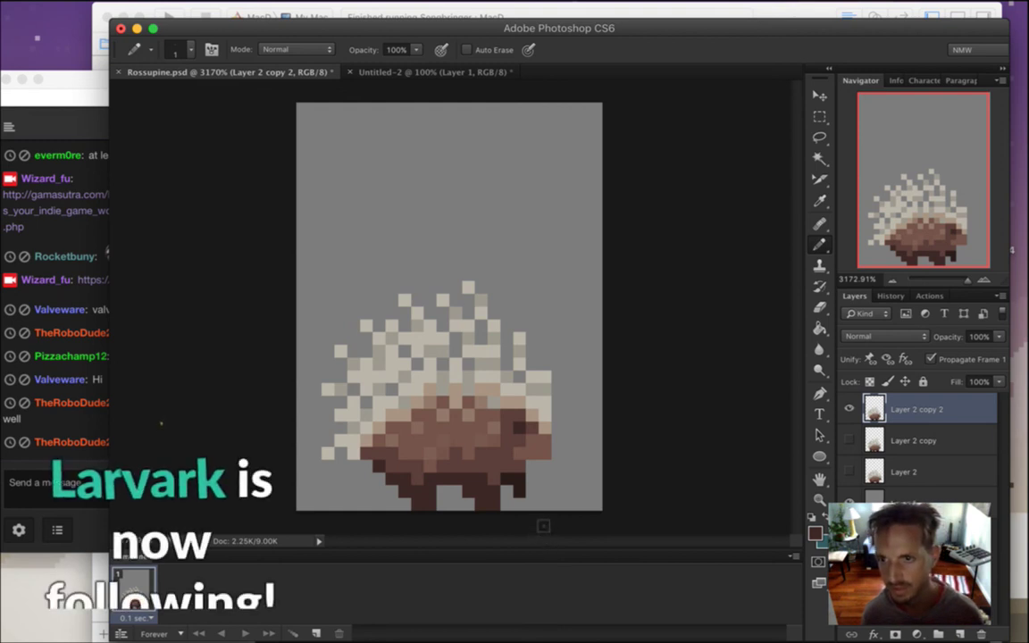
key(cmd+s)
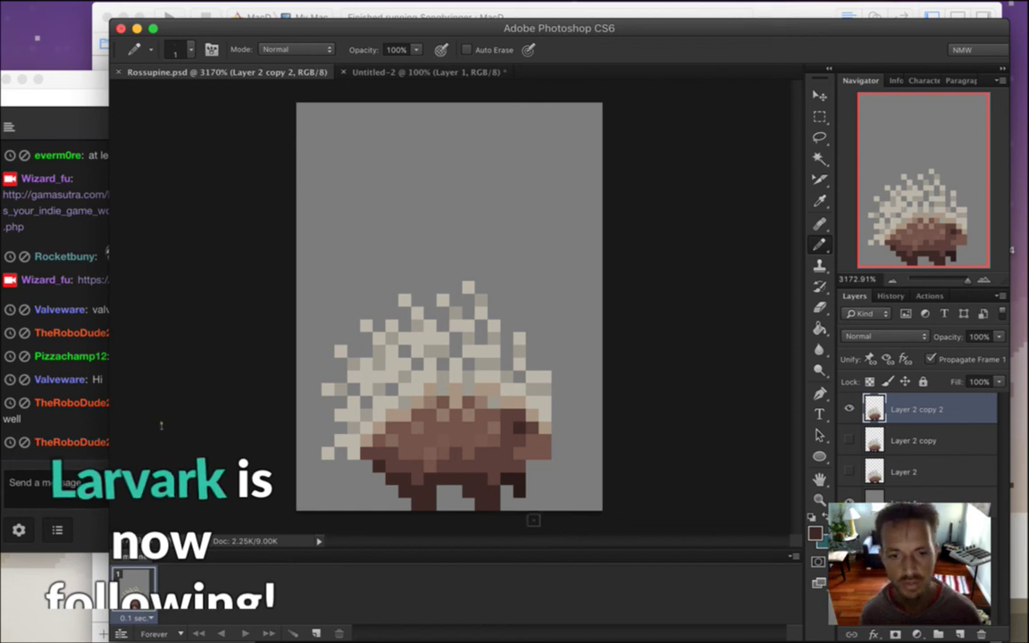
Switch to the streaming software's Creative window to check the live stream, and minimise it
mouse_move(1012, 348)
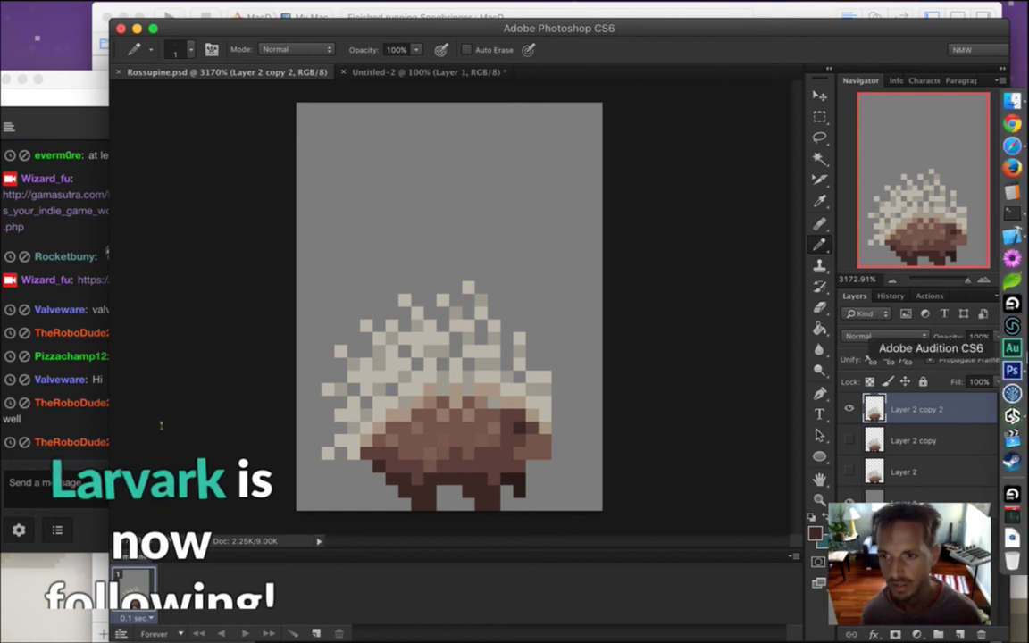
click(1012, 415)
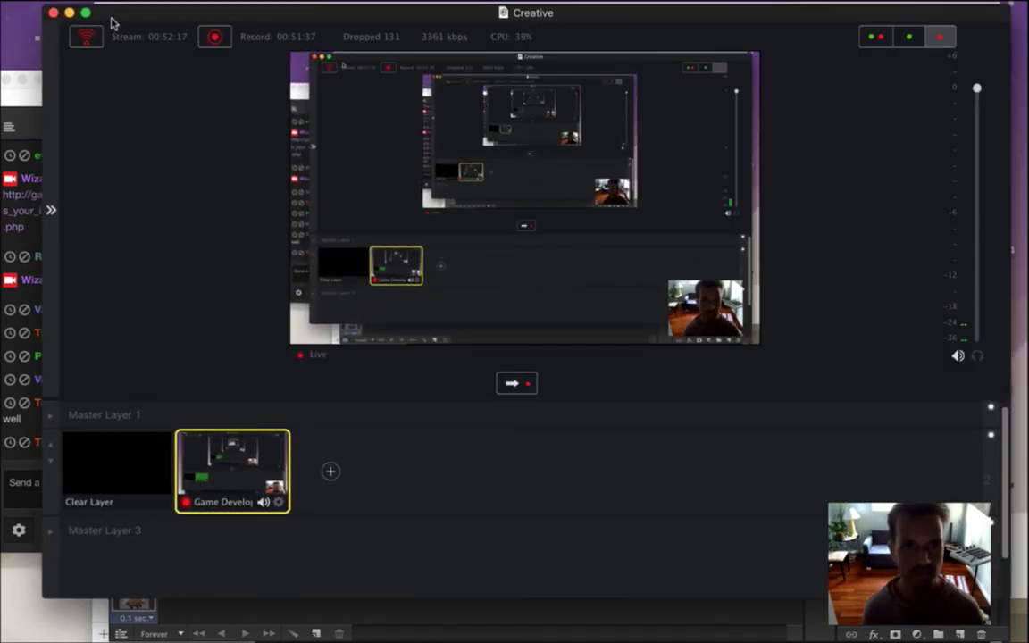
click(69, 12)
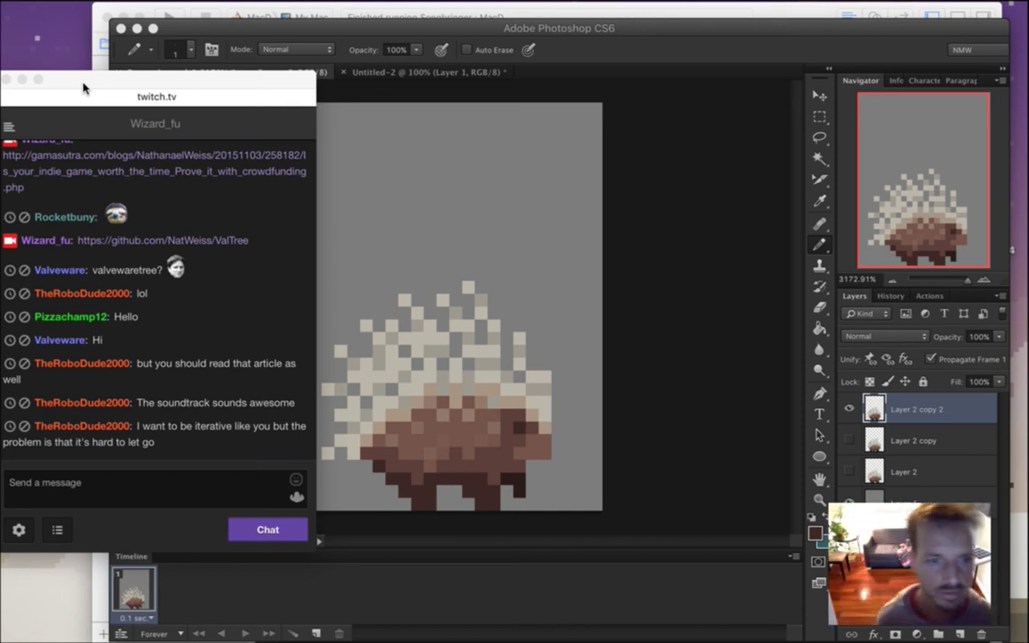
Highlight and read the latest chat message in the twitch.tv window, and switch back to Photoshop
click(176, 444)
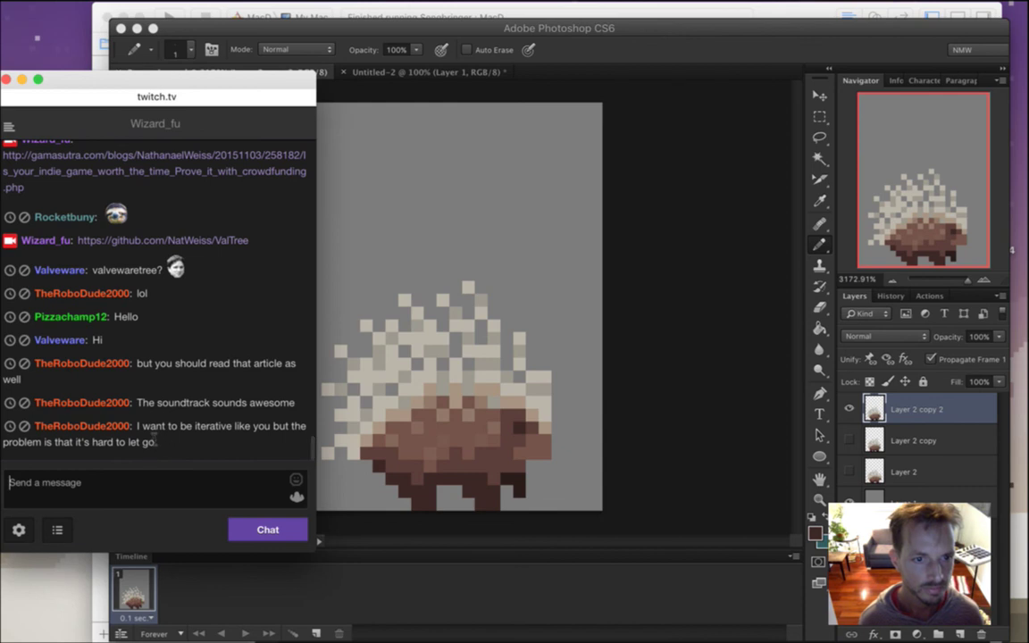
drag(152, 429, 160, 438)
click(166, 439)
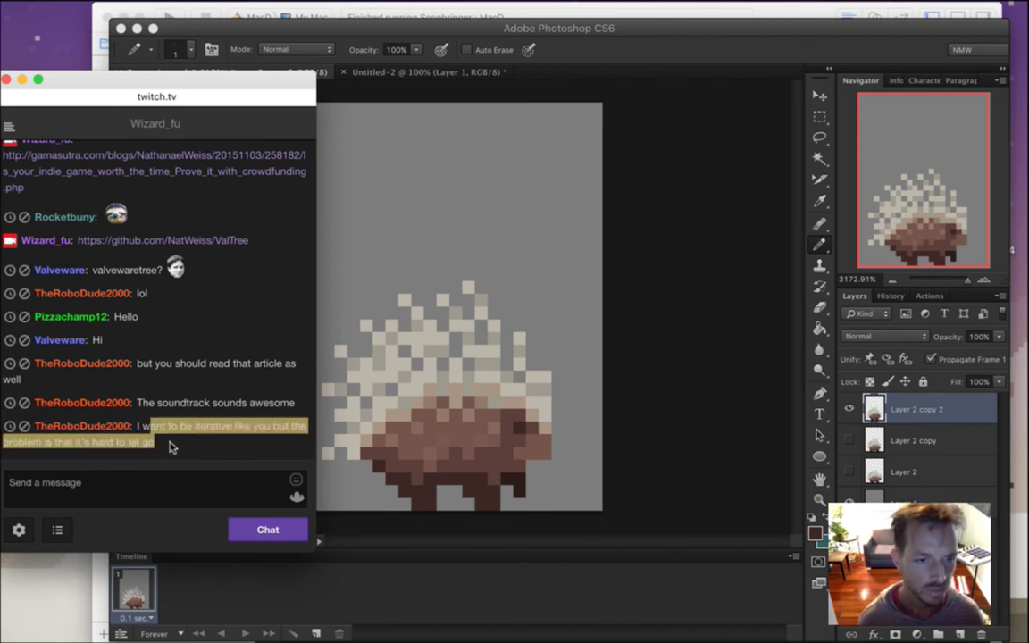
click(173, 446)
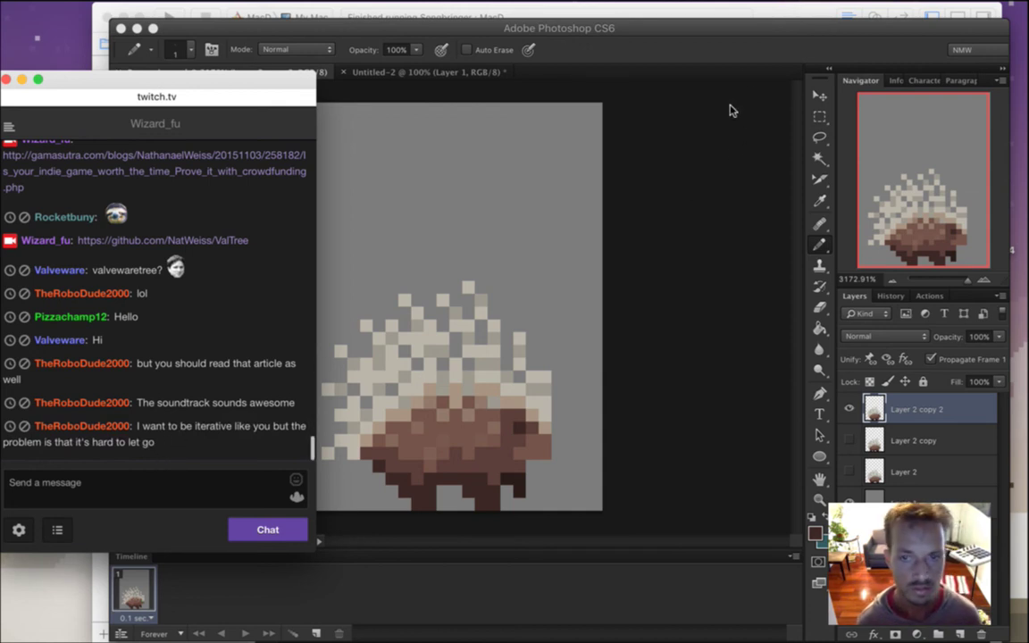
click(753, 57)
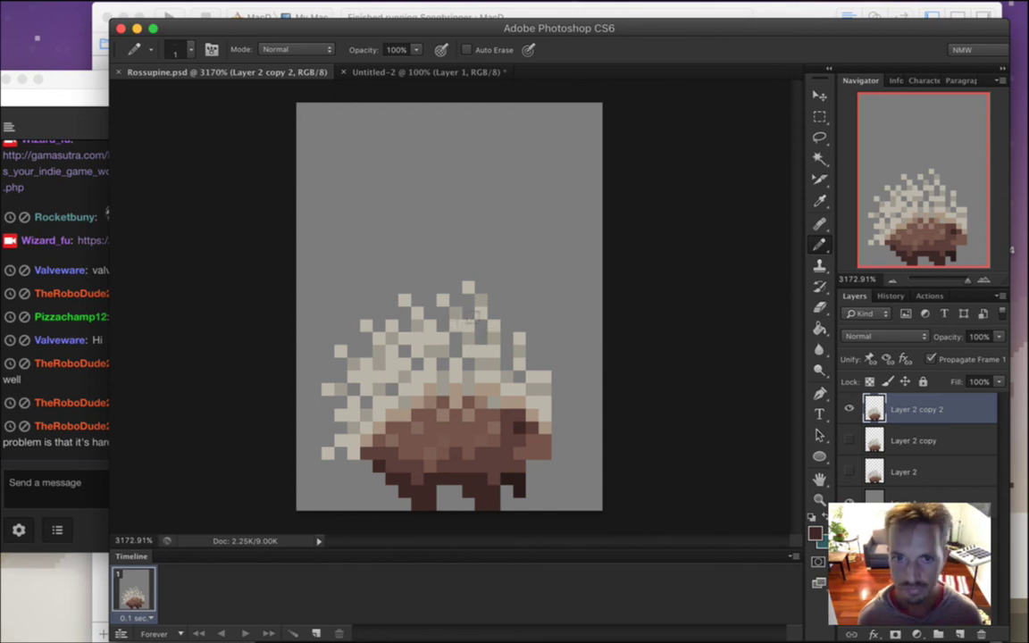
Lower the topmost quill's tip by one pixel and shorten the upper front quill using the sampled light quill colour
alt+click(461, 301)
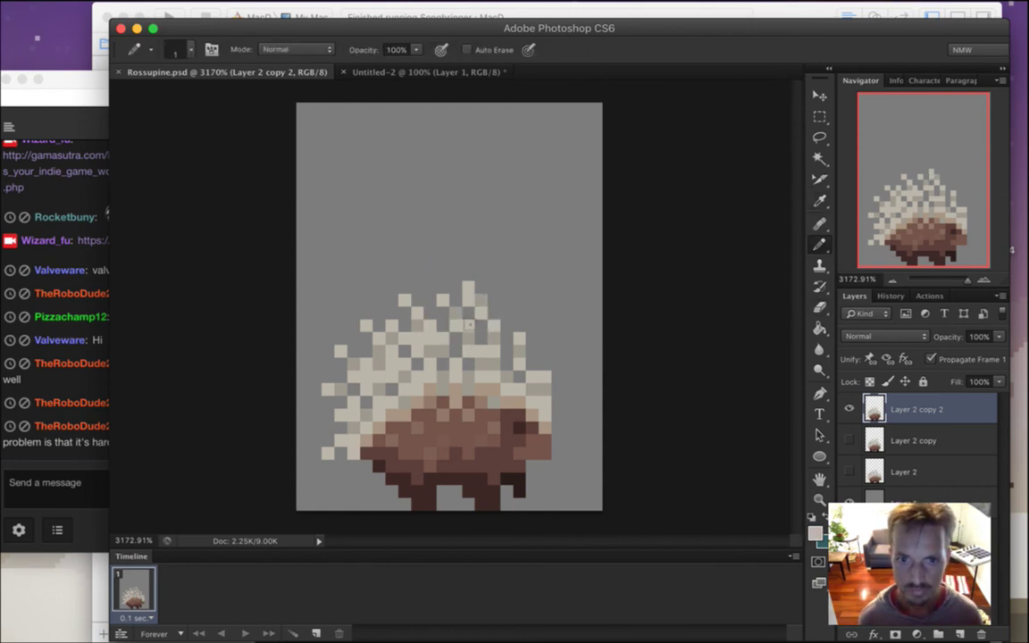
key(e)
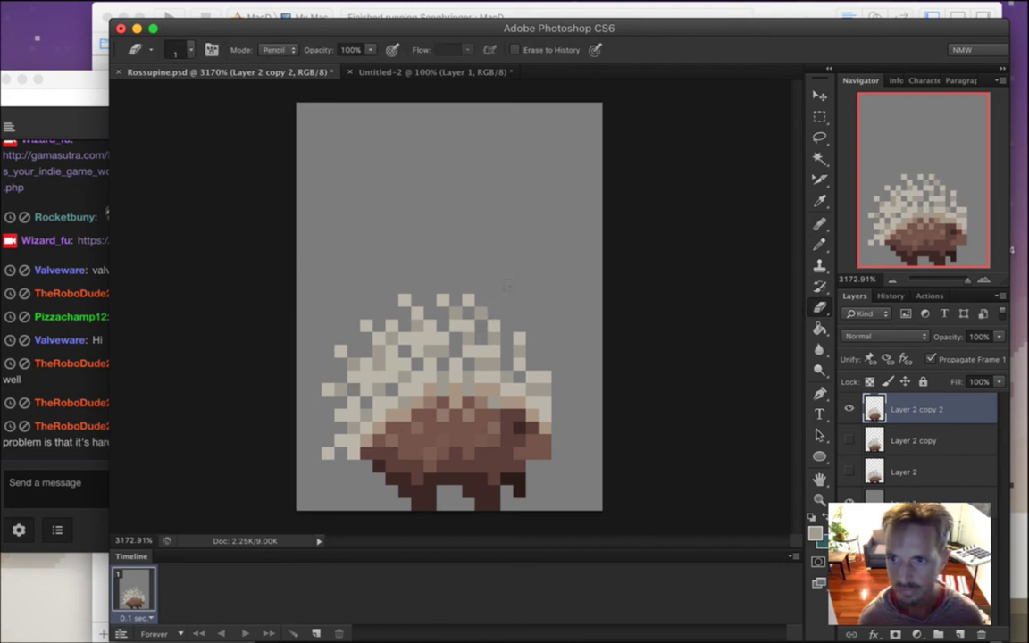
key(i)
key(b)
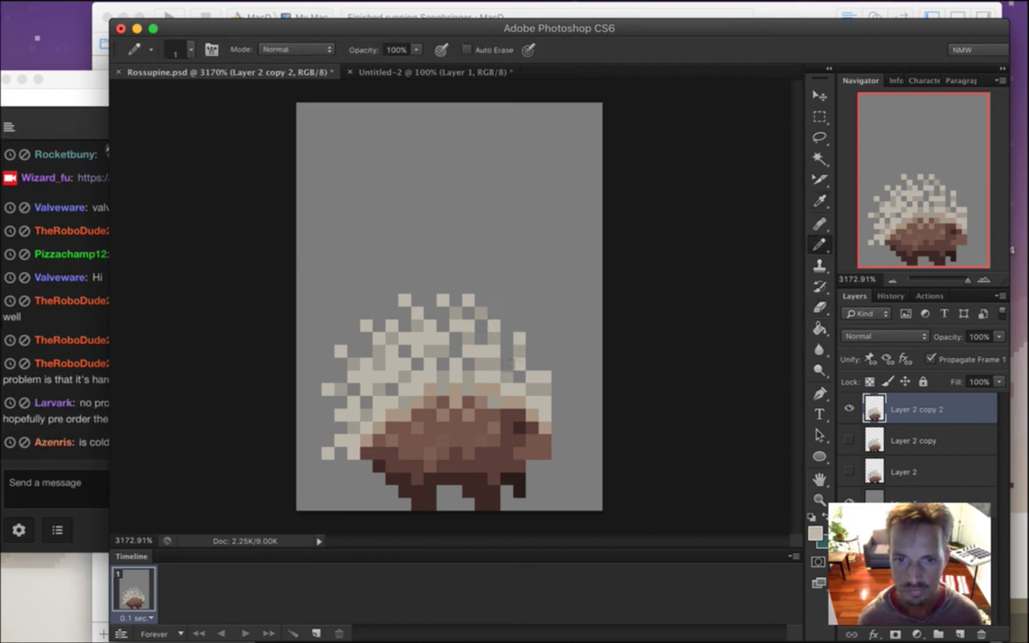
key(e)
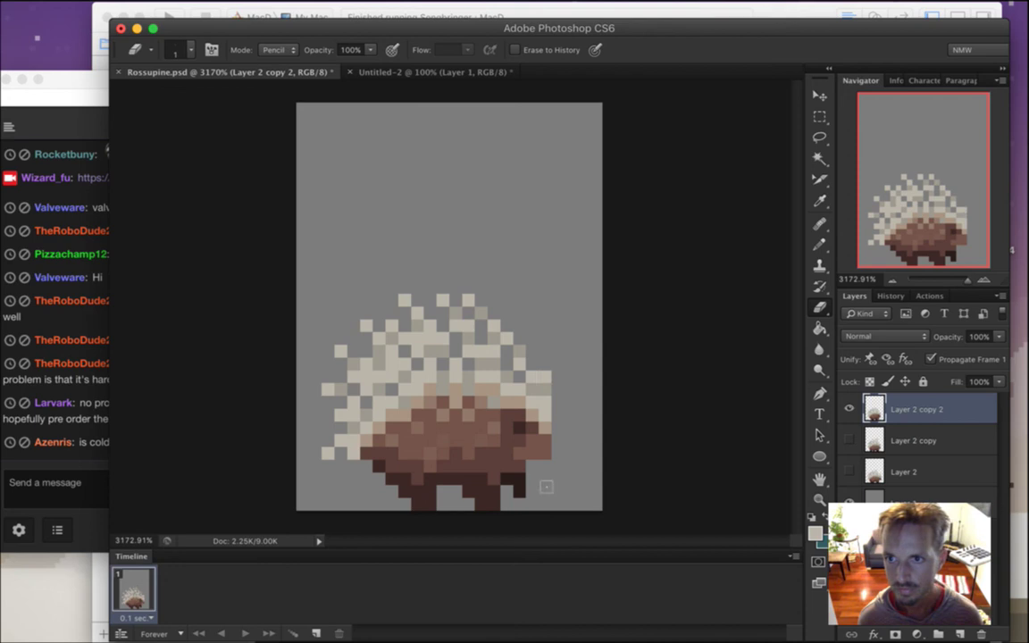
Highlight and read the chat messages about UK weather, standing and letting go of a game in the twitch.tv window, and switch back to Photoshop
click(76, 399)
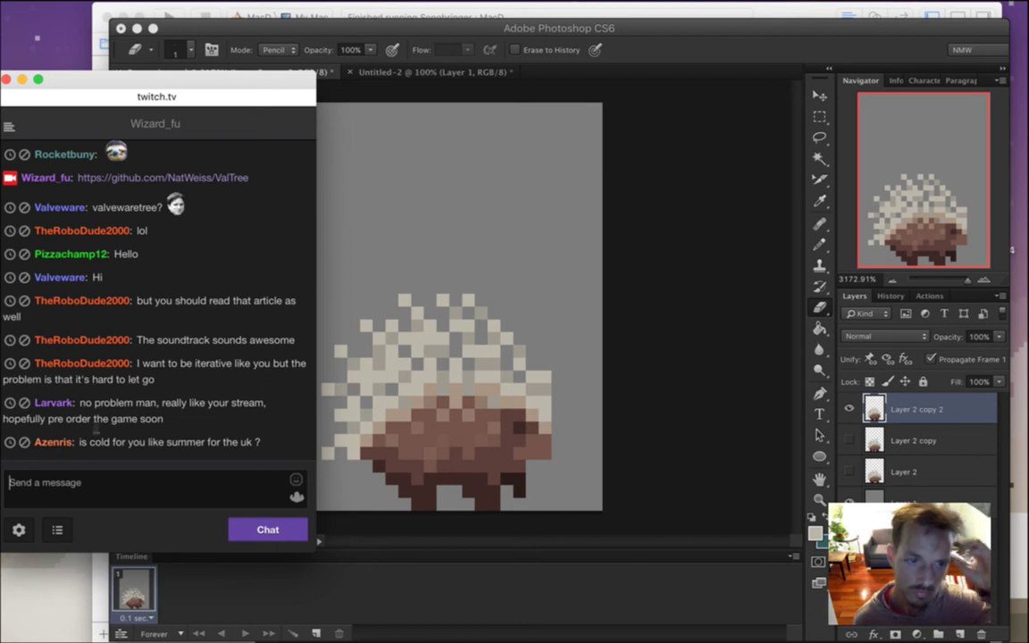
drag(114, 418, 156, 422)
click(175, 424)
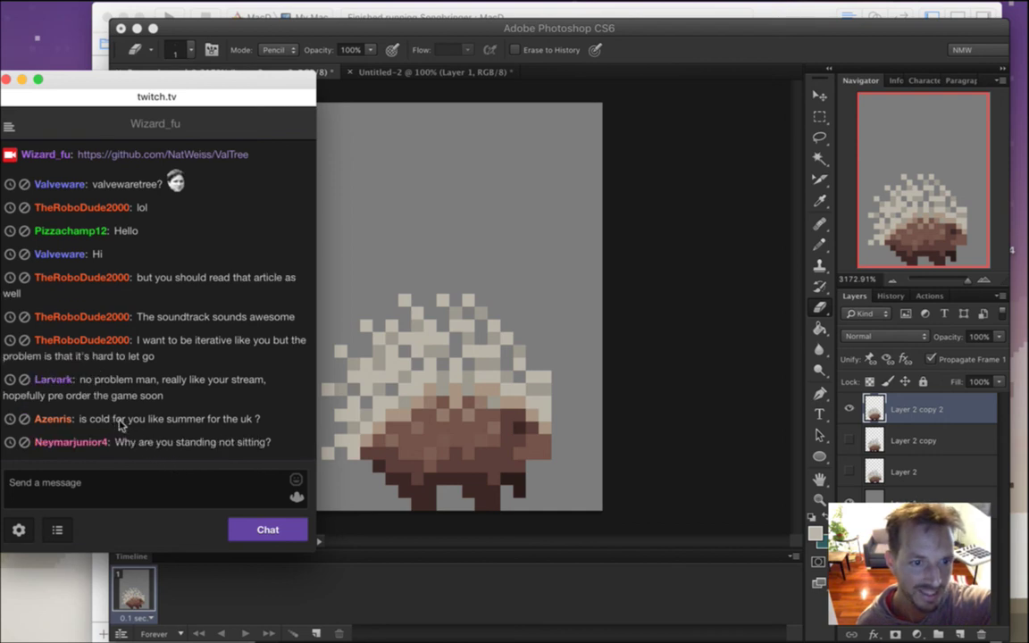
drag(101, 419, 217, 419)
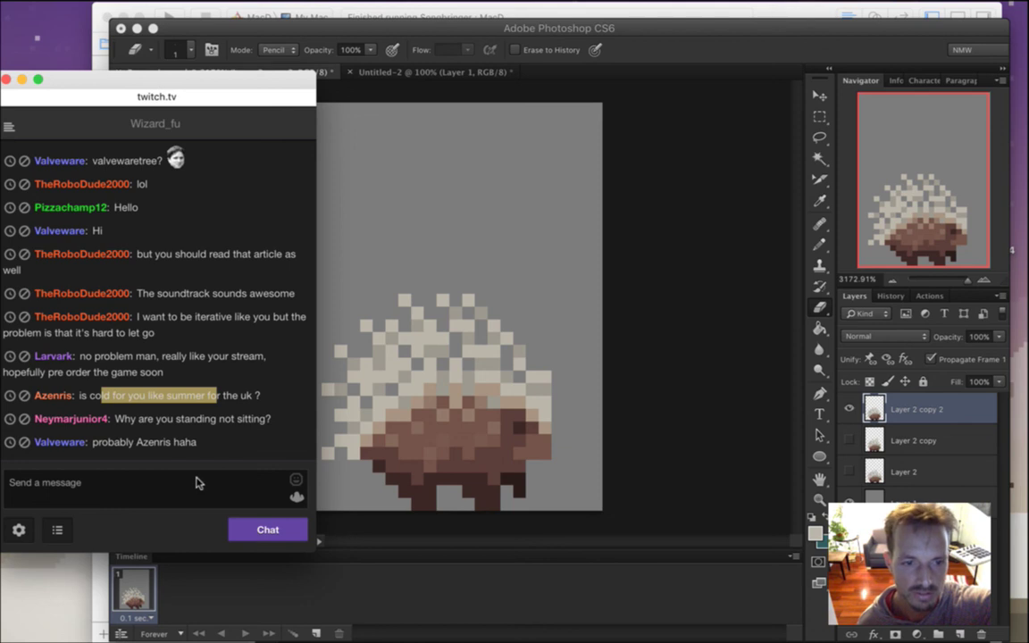
click(121, 356)
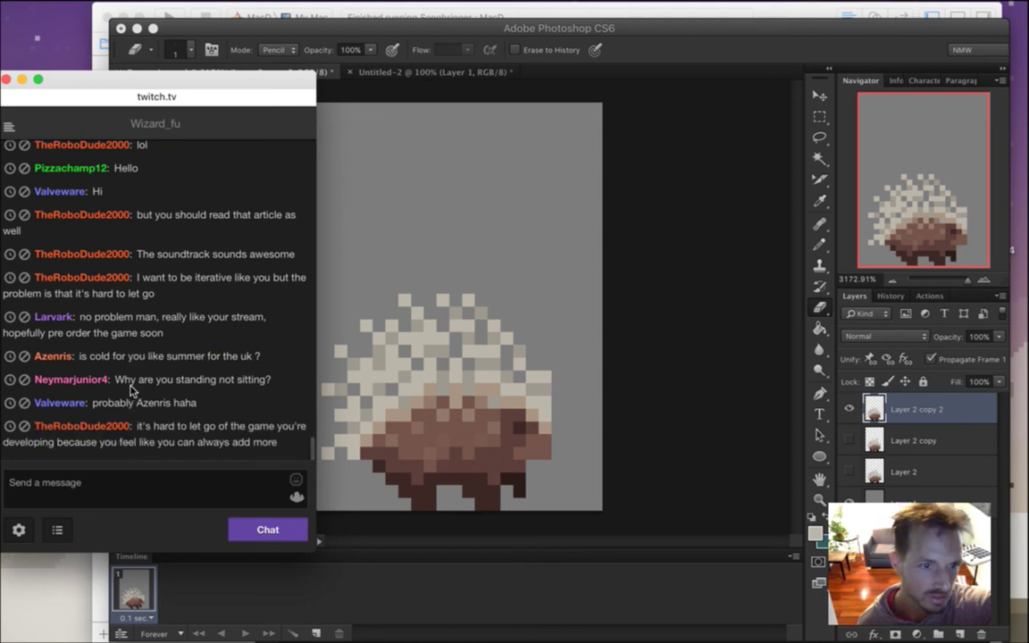
drag(134, 382, 271, 385)
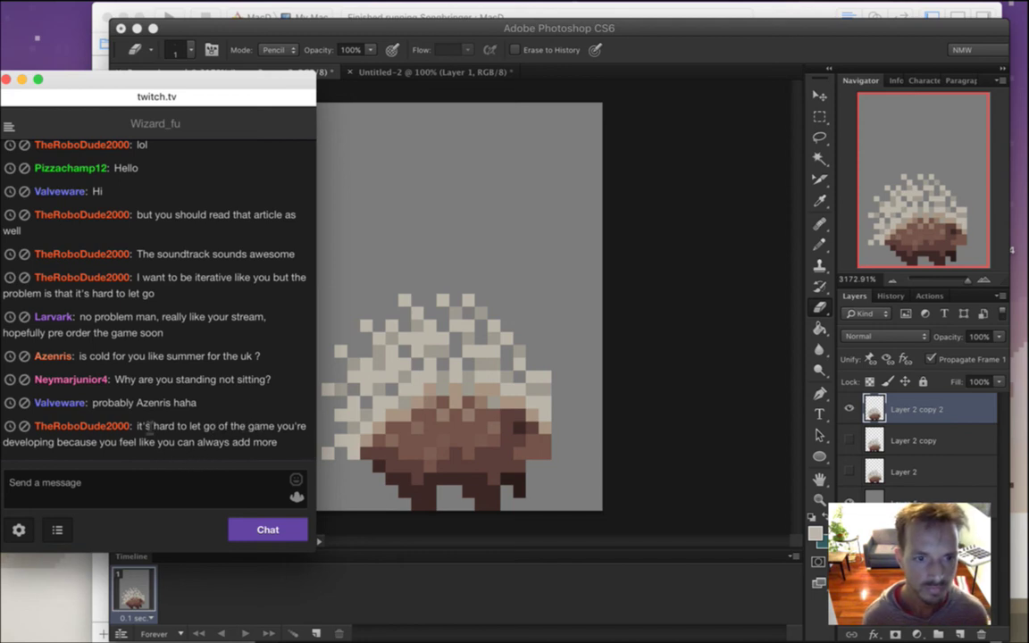
drag(151, 425, 193, 439)
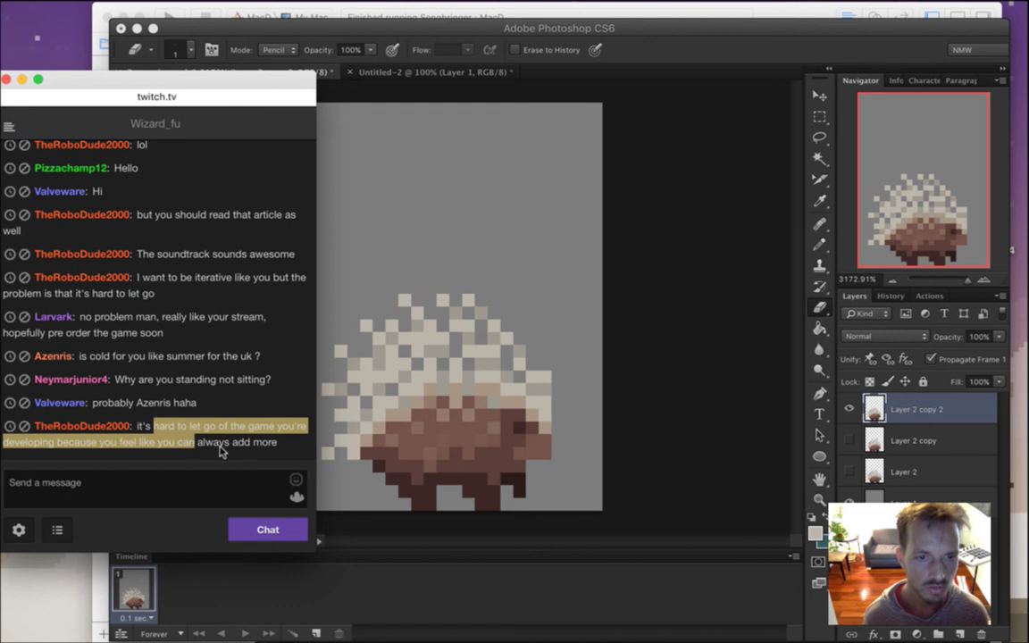
click(223, 446)
drag(154, 426, 199, 438)
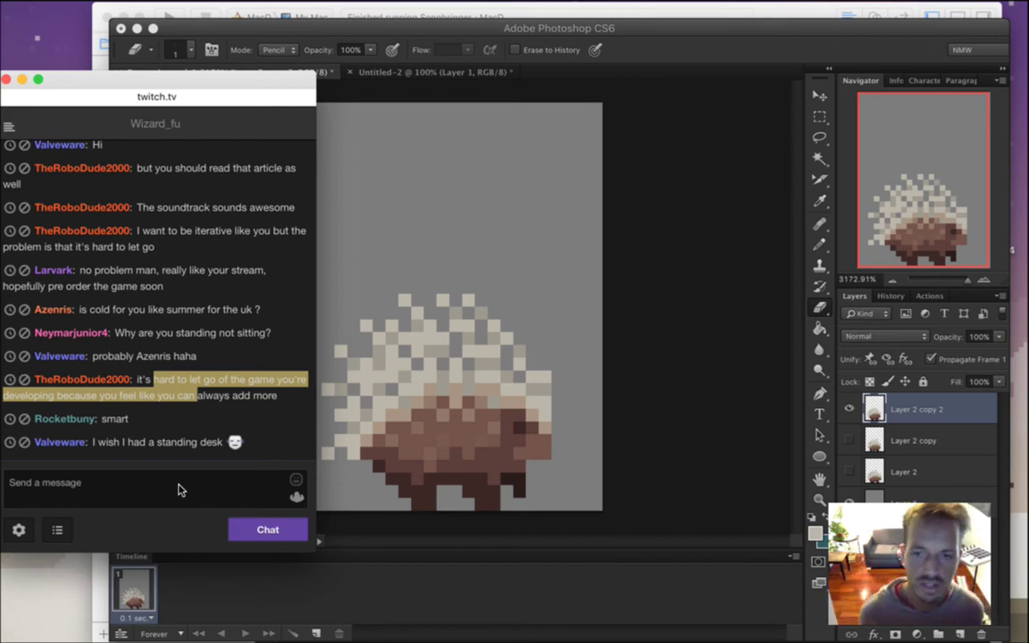
click(633, 50)
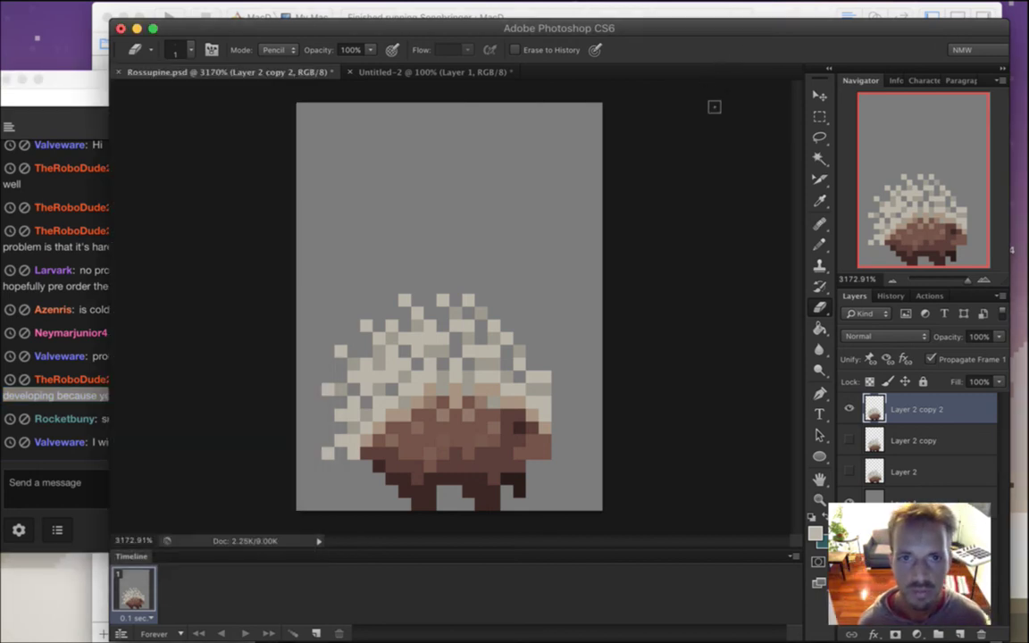
Read the newest twitch.tv chat messages, highlighting the question about an iPhone release, and return to Photoshop
click(89, 405)
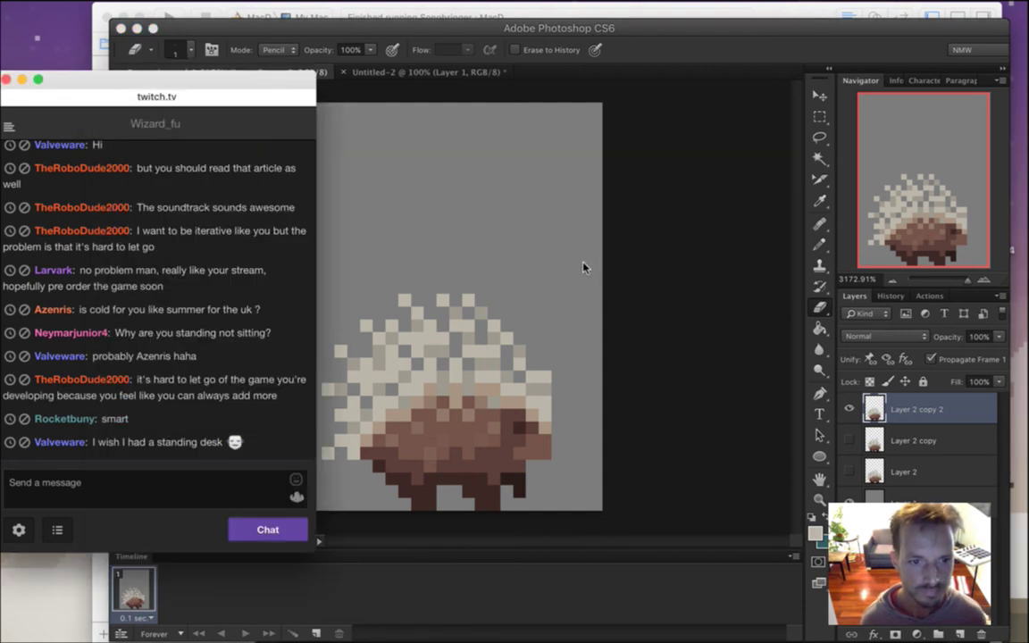
drag(124, 442, 195, 526)
click(149, 451)
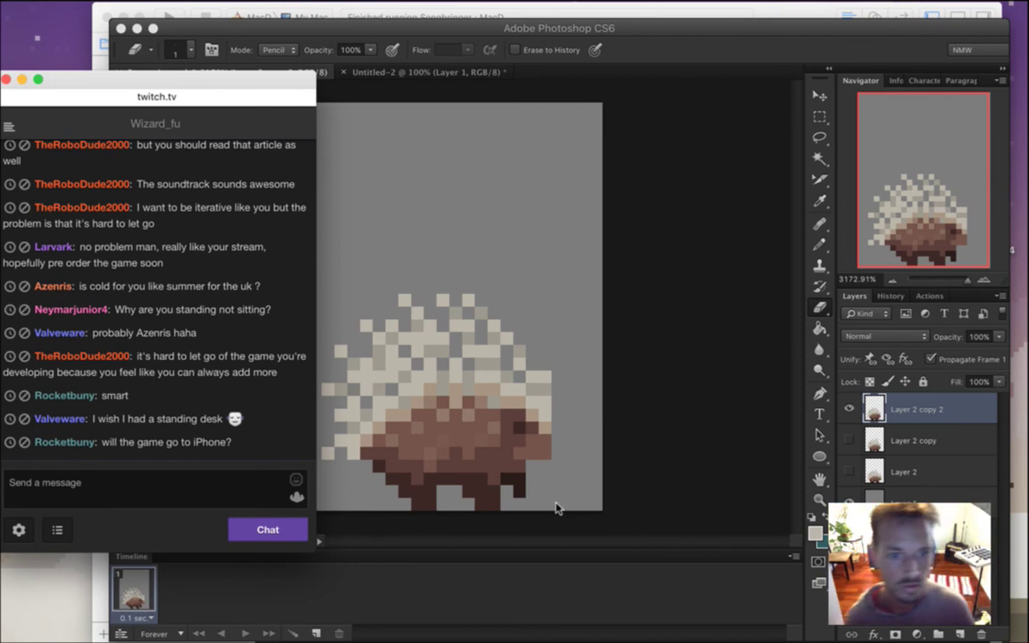
drag(149, 442, 236, 446)
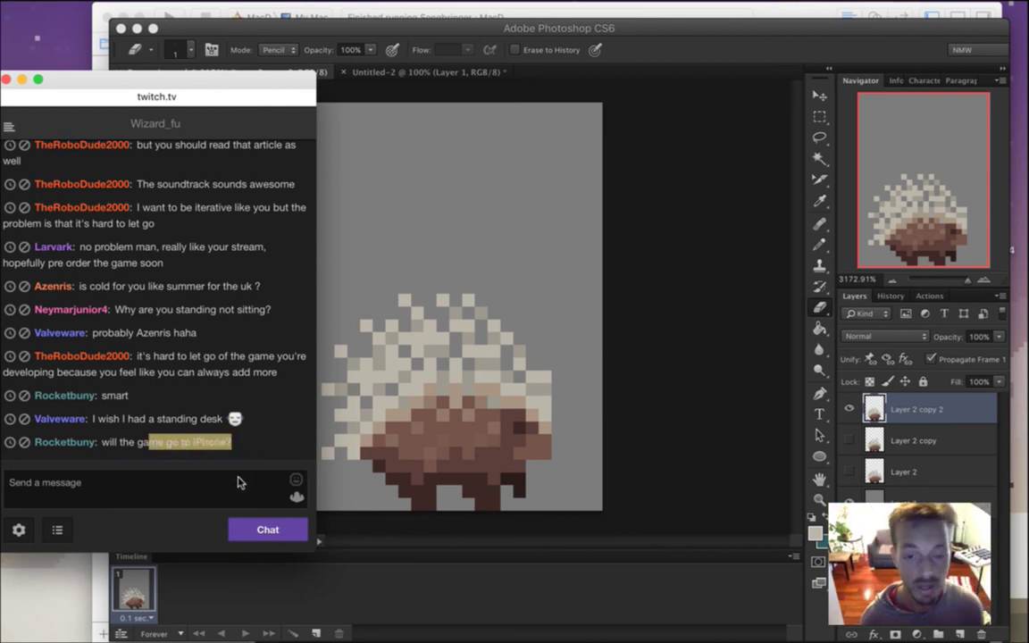
click(248, 453)
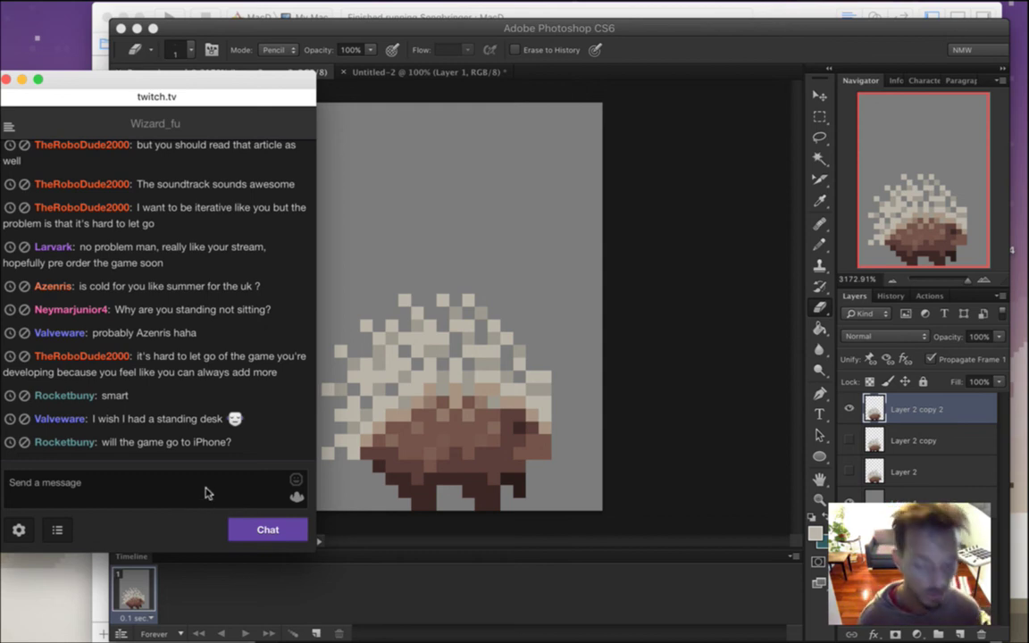
click(643, 46)
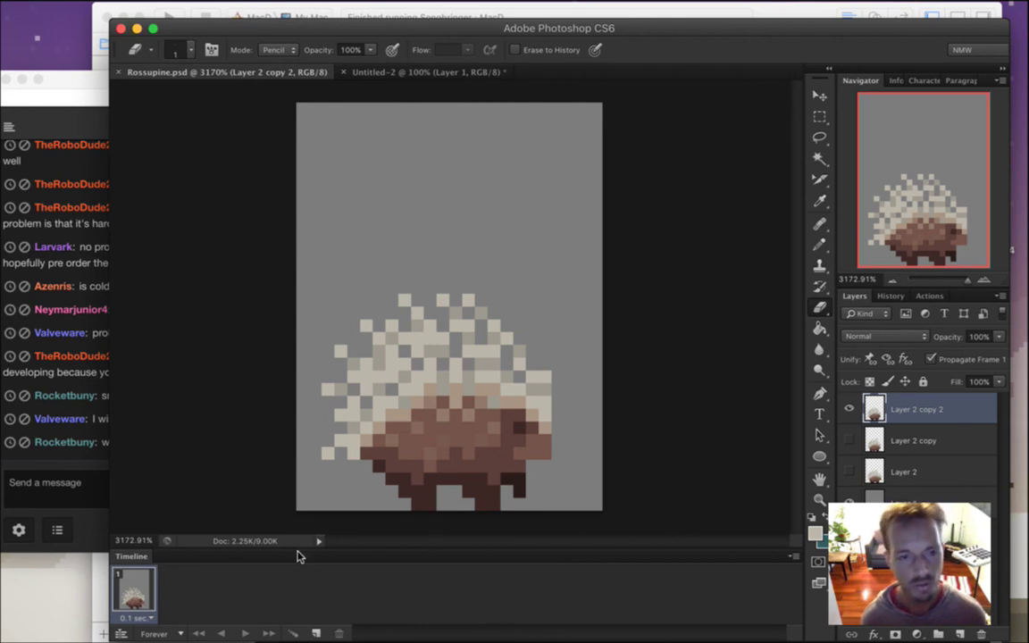
click(92, 460)
click(695, 55)
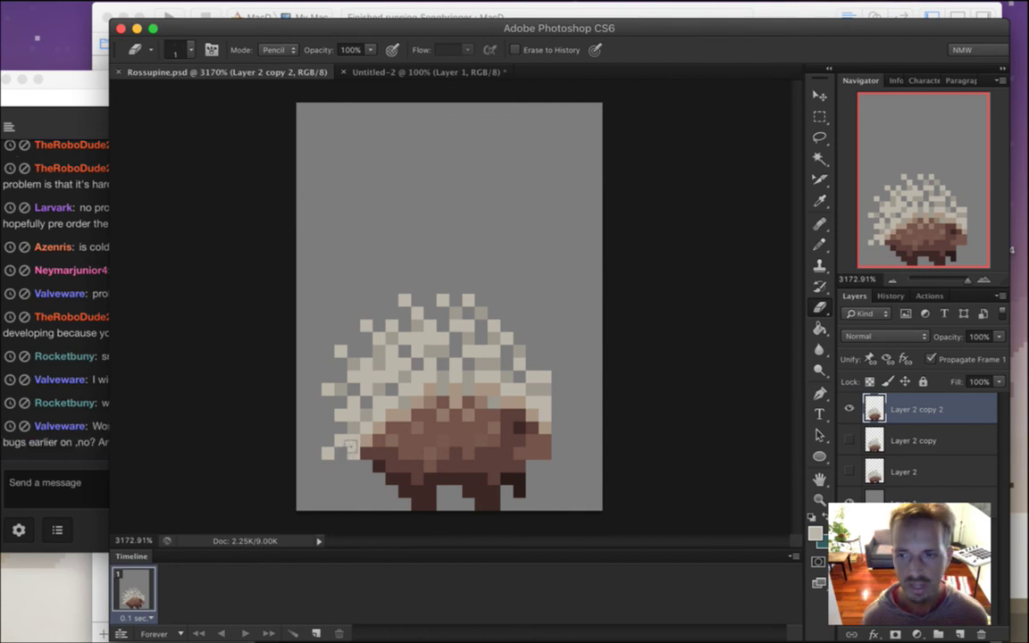
Reshape the topmost rear quills pixel by pixel, repainting their tips in the sampled light quill colour and erasing the old ones
key(i)
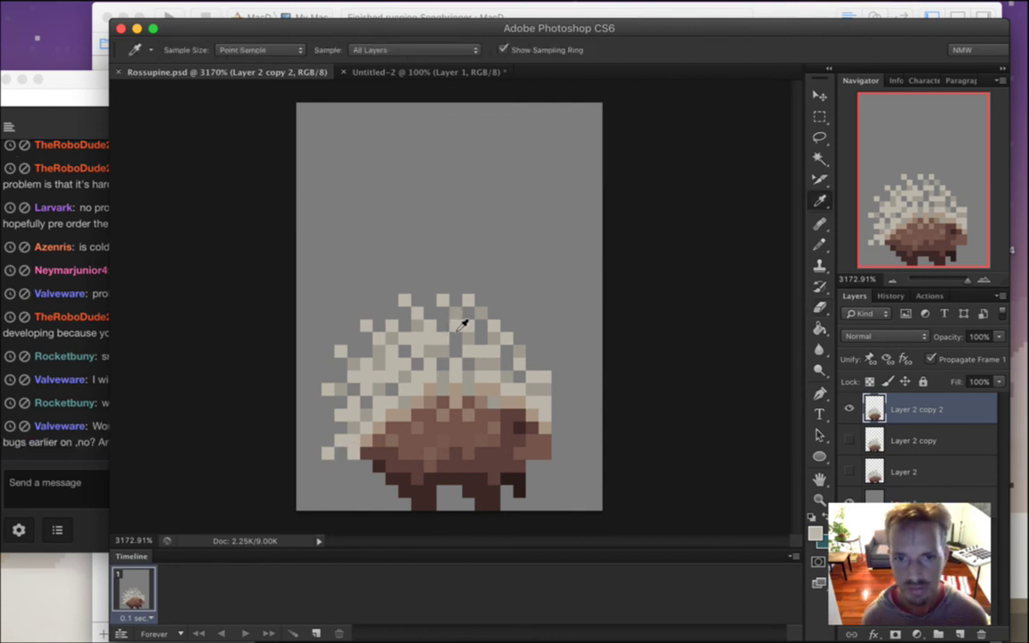
key(e)
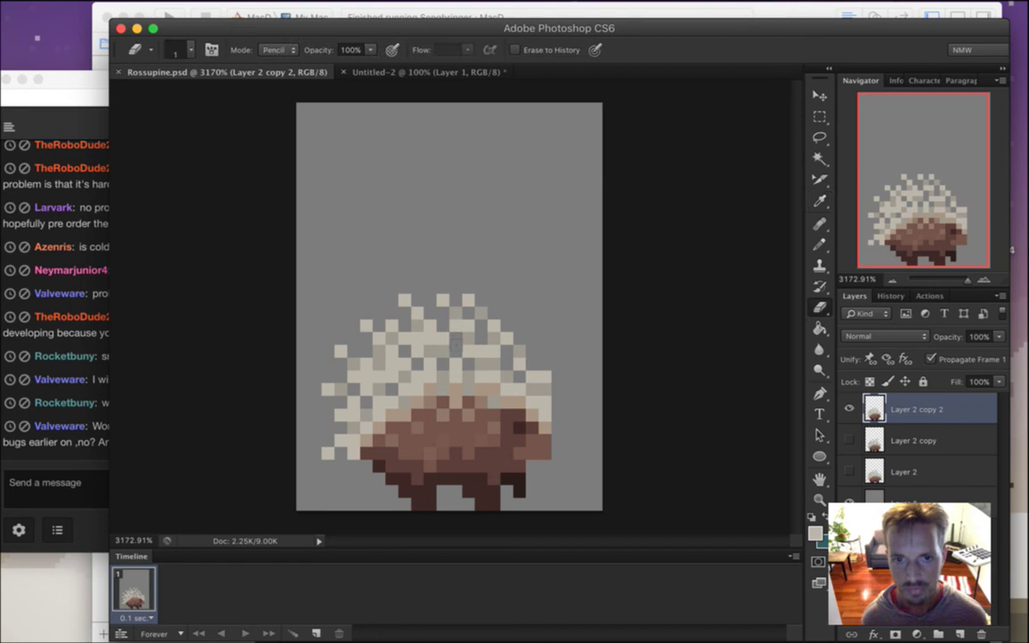
key(i)
click(456, 326)
key(b)
click(449, 345)
key(i)
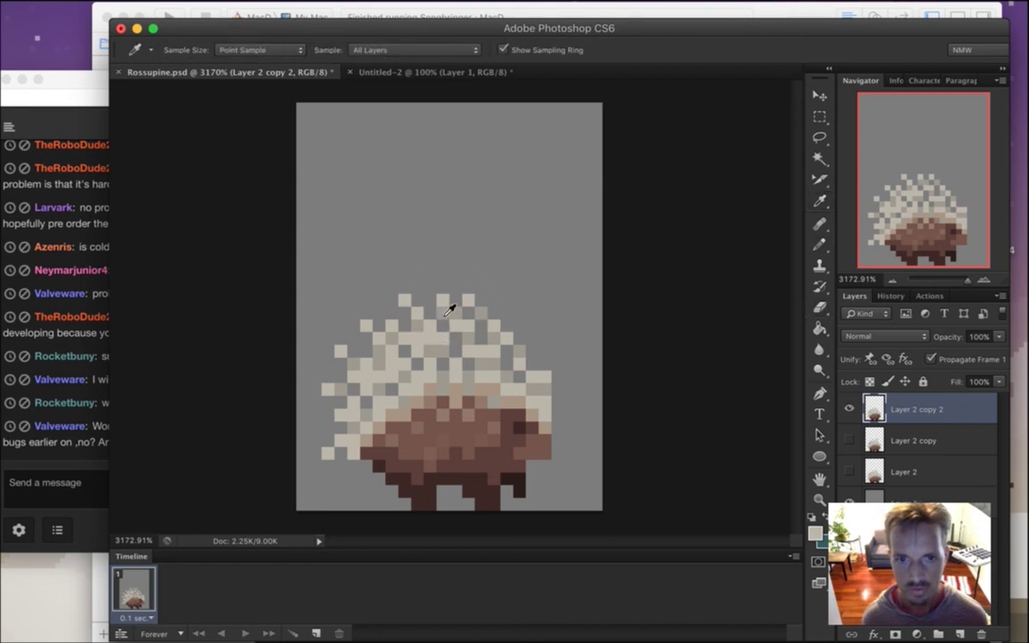
key(e)
click(468, 325)
key(super+z)
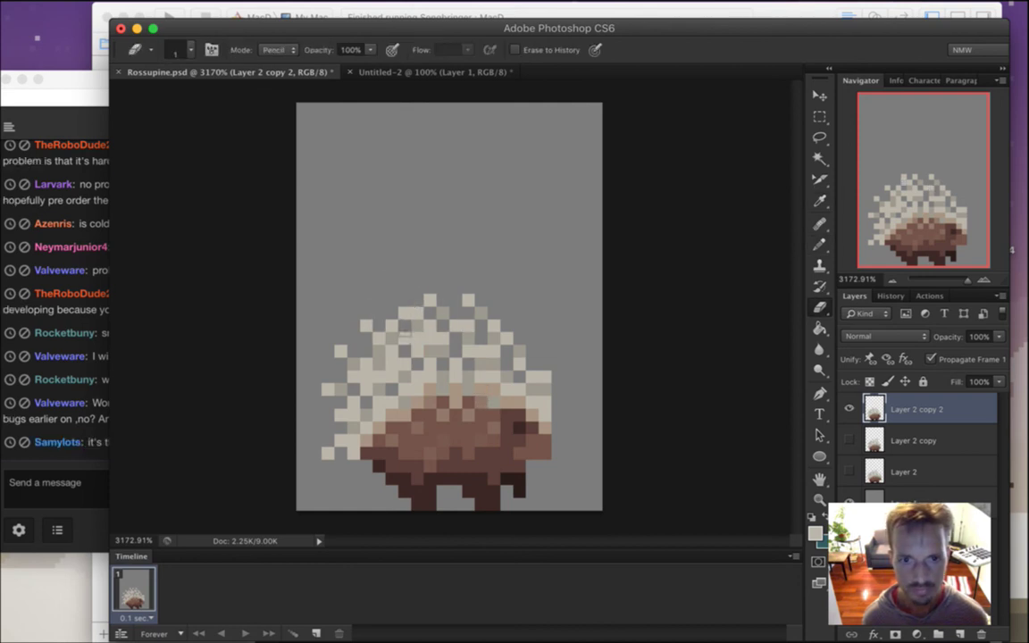
Move the tip of the upper rear quill one pixel toward the body using its sampled colour, and erase the old tip
key(b)
alt+click(372, 322)
click(379, 325)
key(e)
click(367, 325)
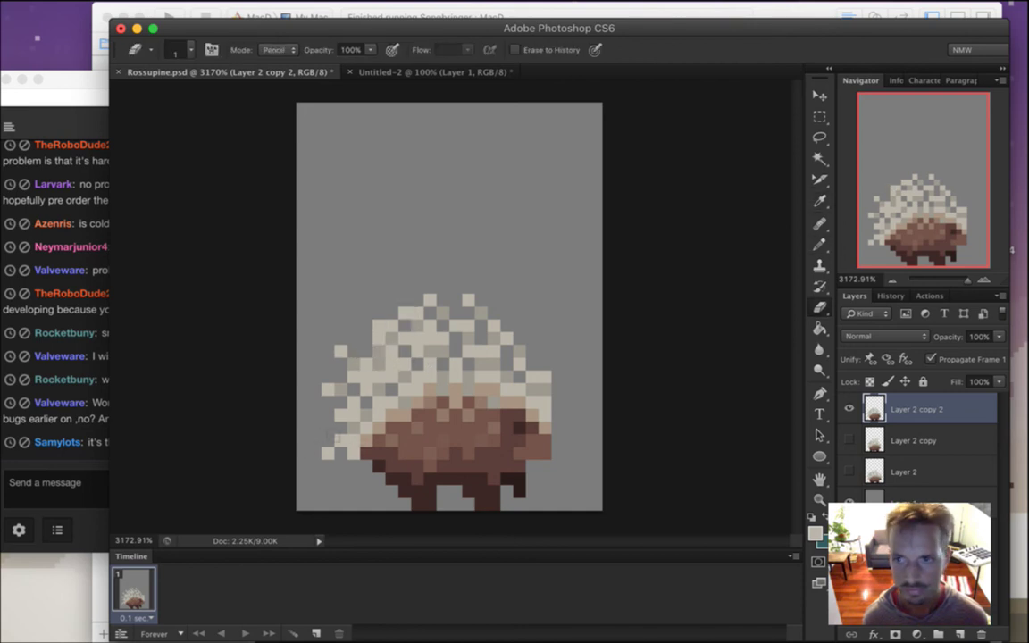
Lower the tip of the next rear quill down the back by one pixel, erasing its old position
key(i)
key(b)
key(e)
key(b)
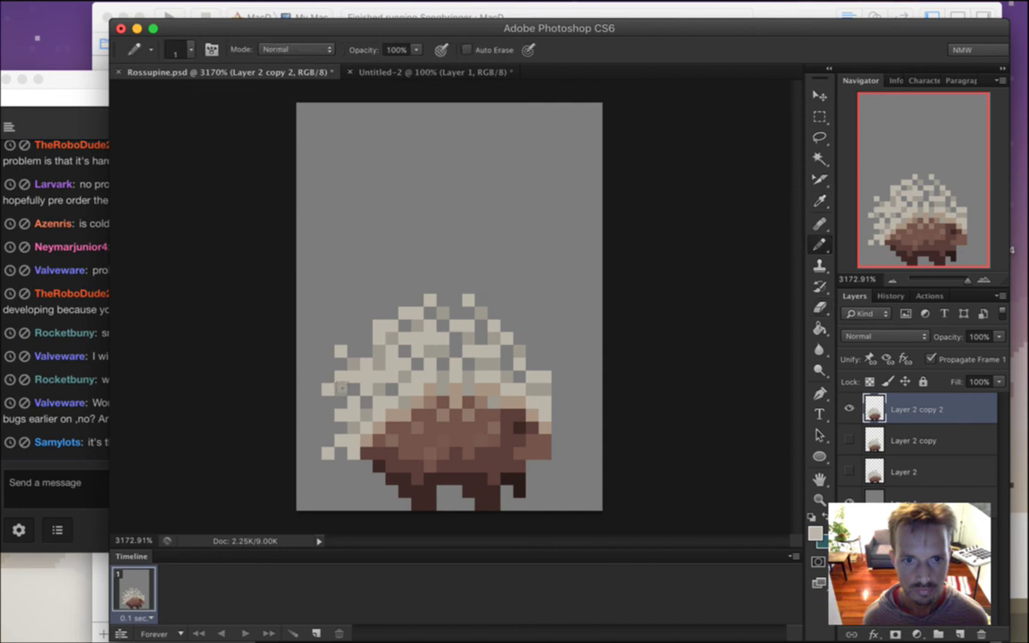
key(e)
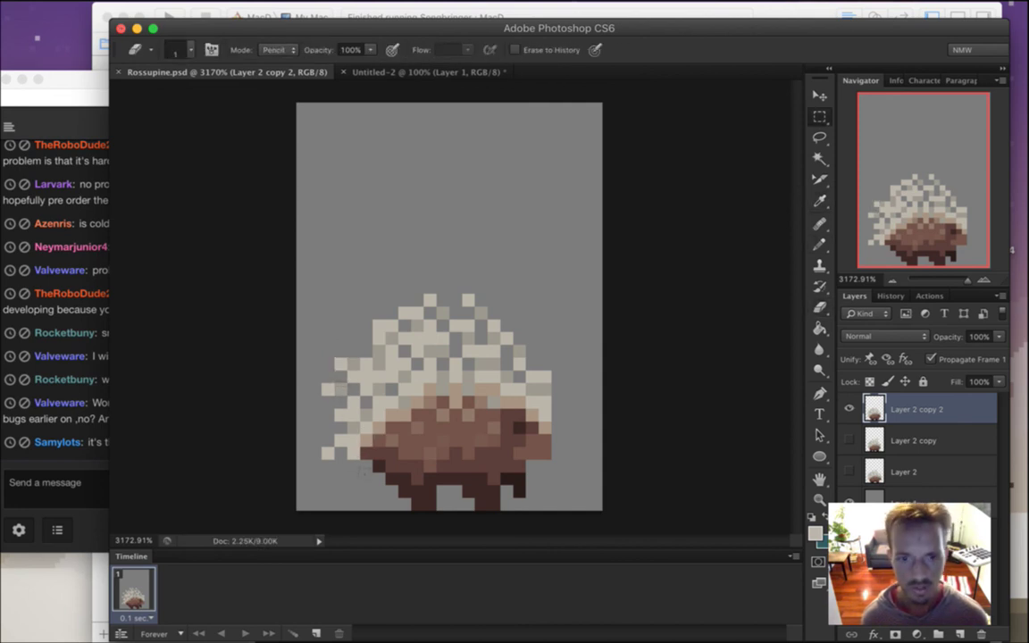
Marquee-select the rearmost quills, narrow them toward the body to 83.33% width with Nearest Neighbor interpolation, and deselect
key(m)
drag(312, 389, 357, 464)
drag(296, 349, 372, 484)
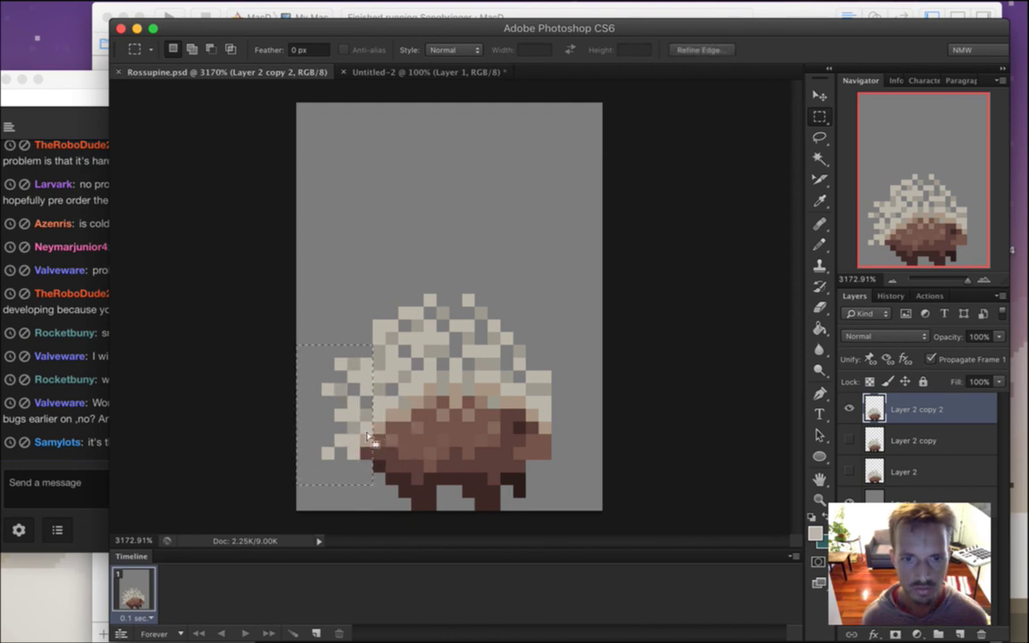
key(v)
drag(296, 415, 309, 415)
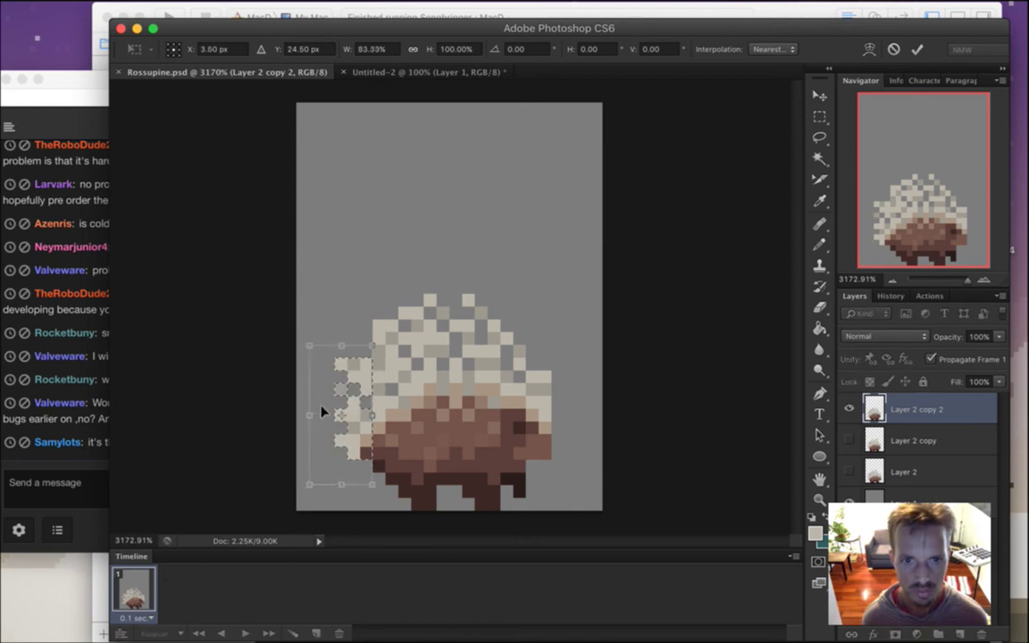
click(918, 50)
click(819, 116)
key(ctrl+d)
Switch to the twitch.tv chat and read the messages about iterative work and the comfort of working standing up
click(62, 482)
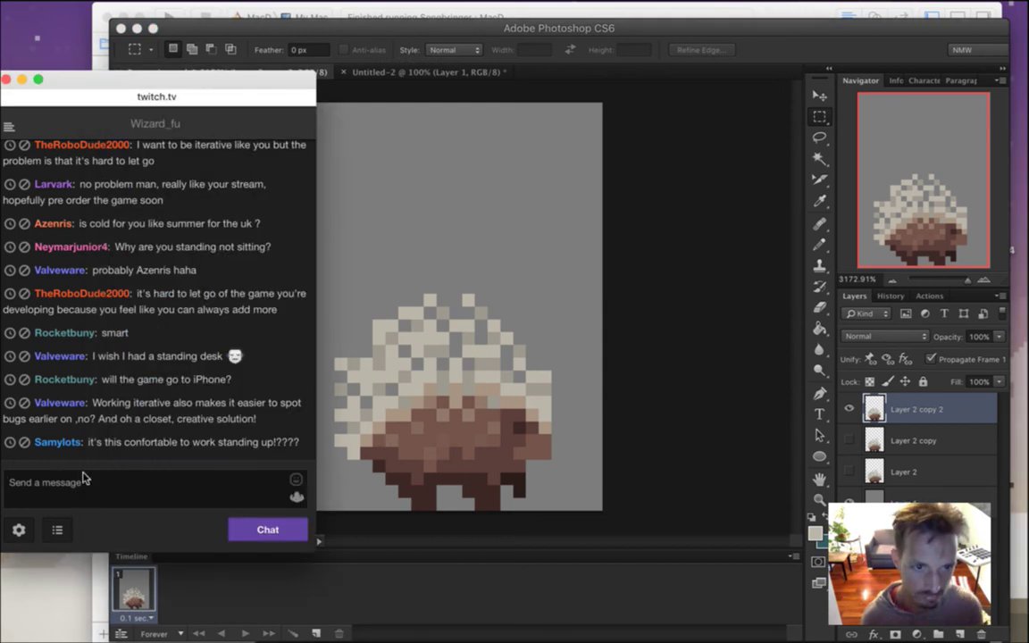
mouse_move(102, 403)
mouse_down()
mouse_move(112, 418)
mouse_move(94, 419)
mouse_up()
click(122, 415)
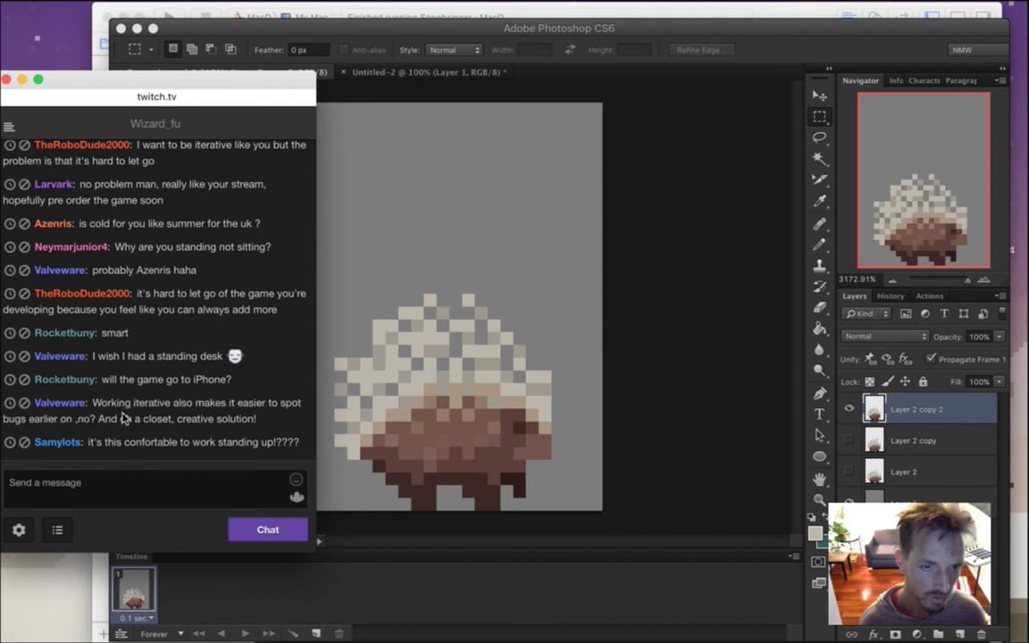
drag(230, 417, 84, 423)
click(89, 425)
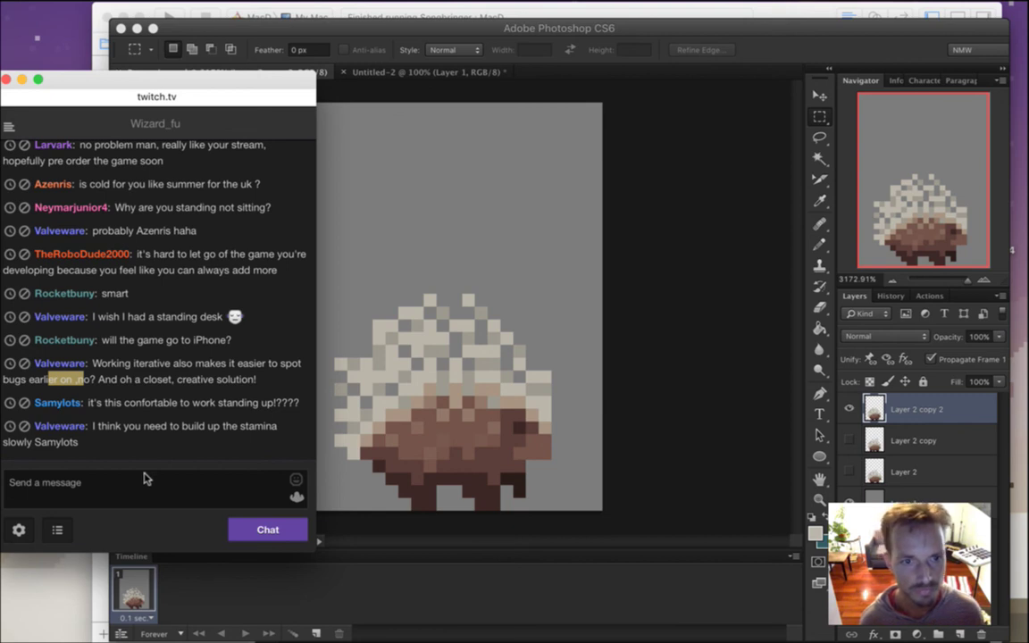
drag(103, 403, 195, 418)
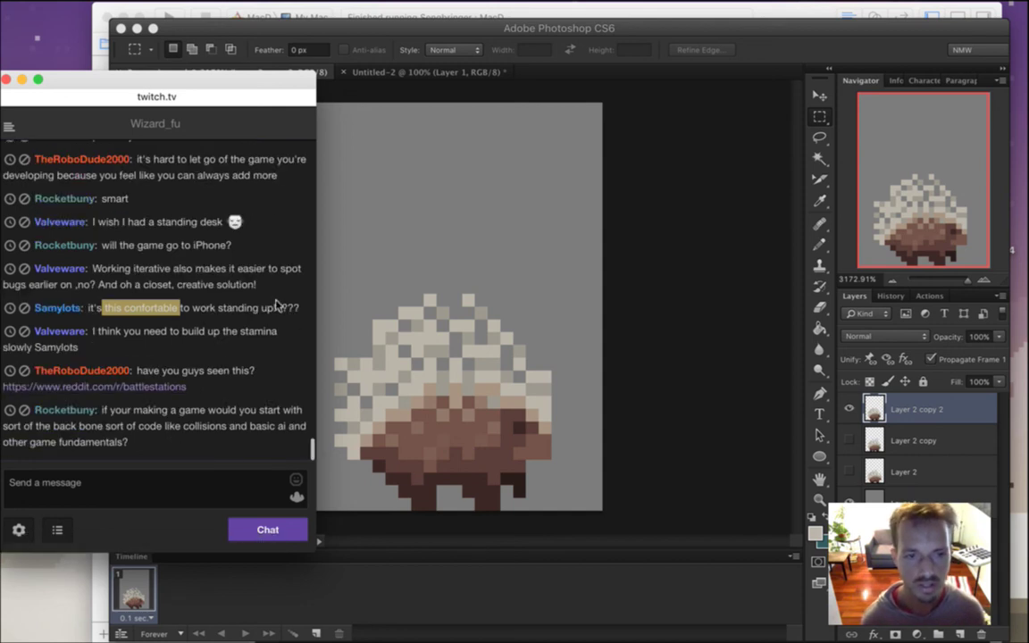
click(159, 307)
drag(123, 307, 231, 310)
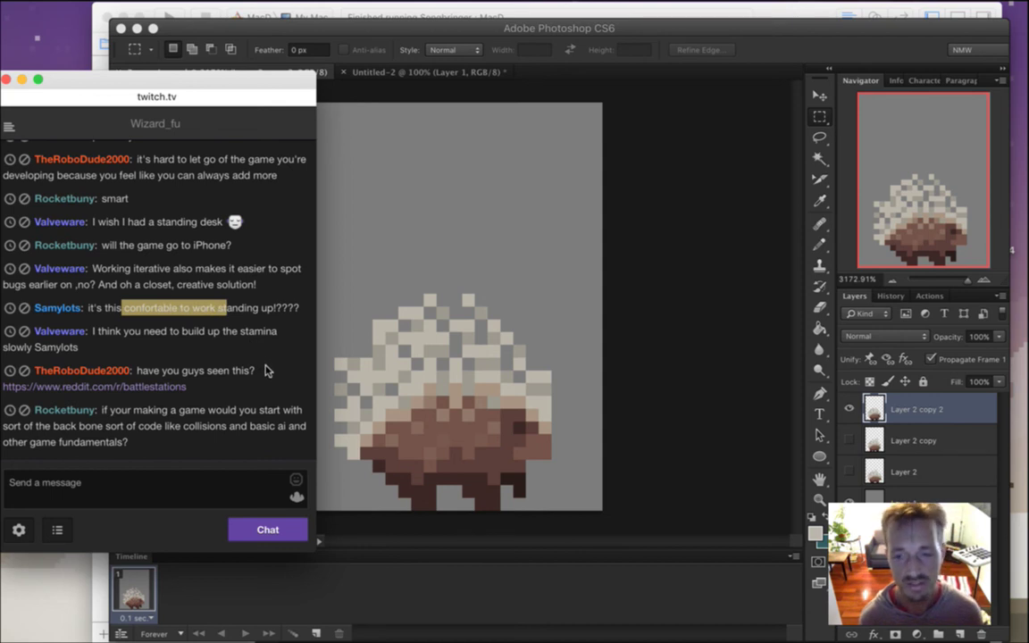
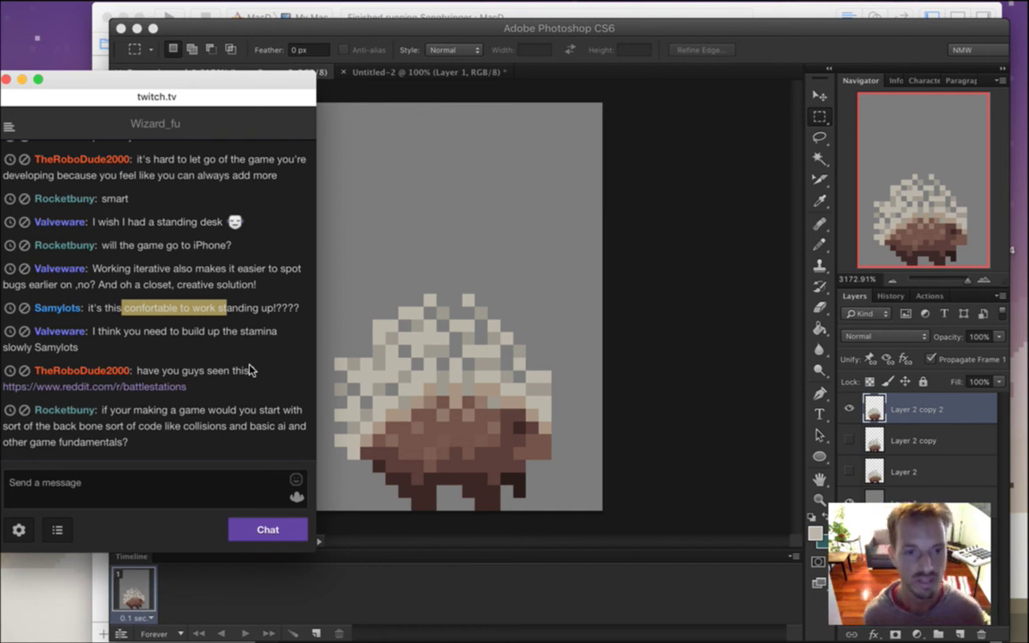
click(230, 308)
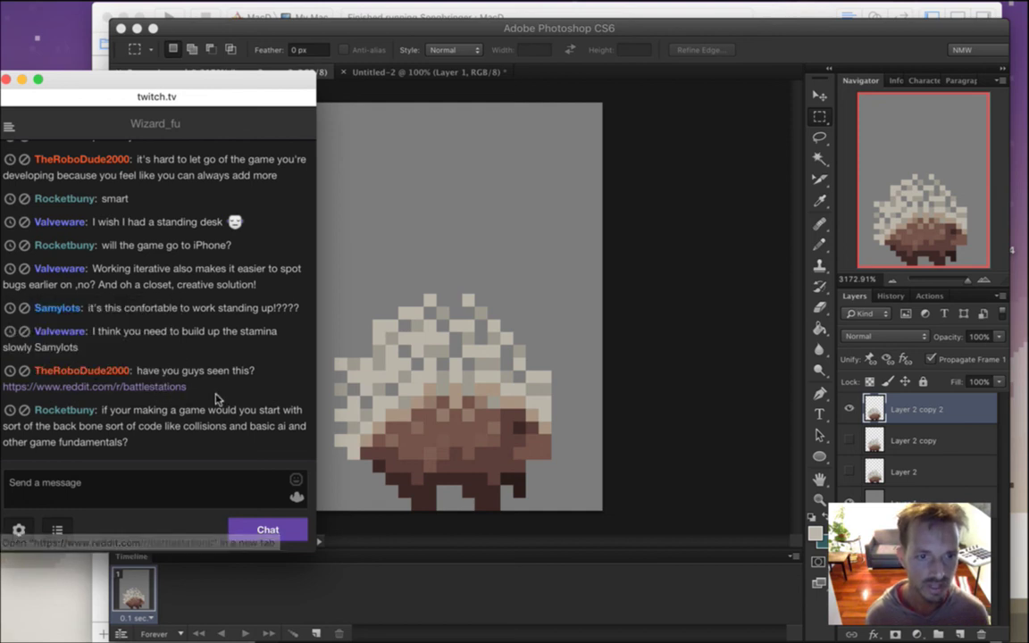
Highlight and read the chat question about starting a game with collisions, basic AI and other fundamentals
mouse_move(162, 333)
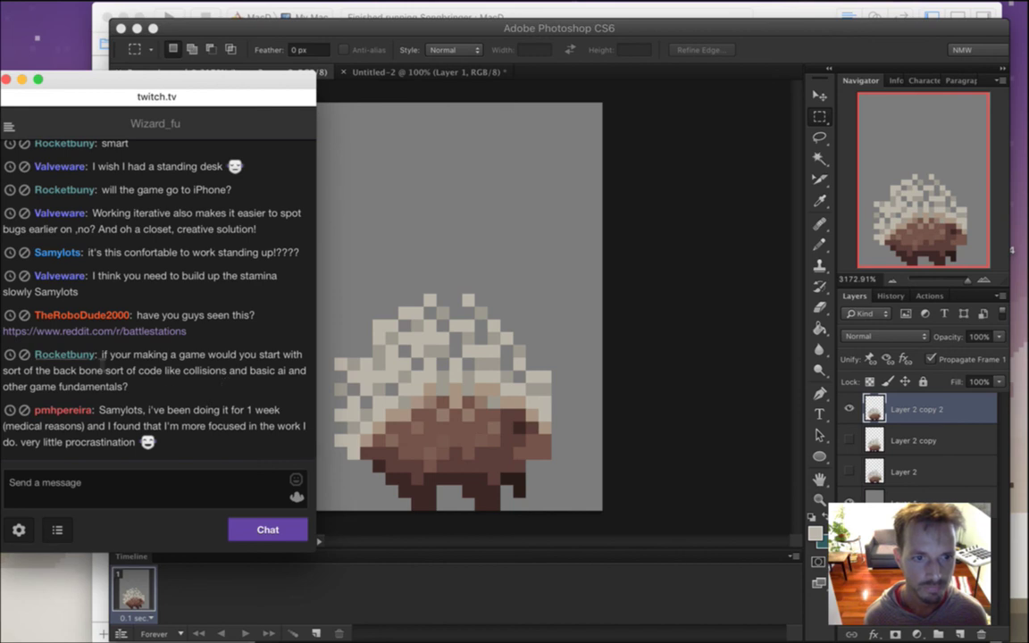
drag(123, 356, 133, 356)
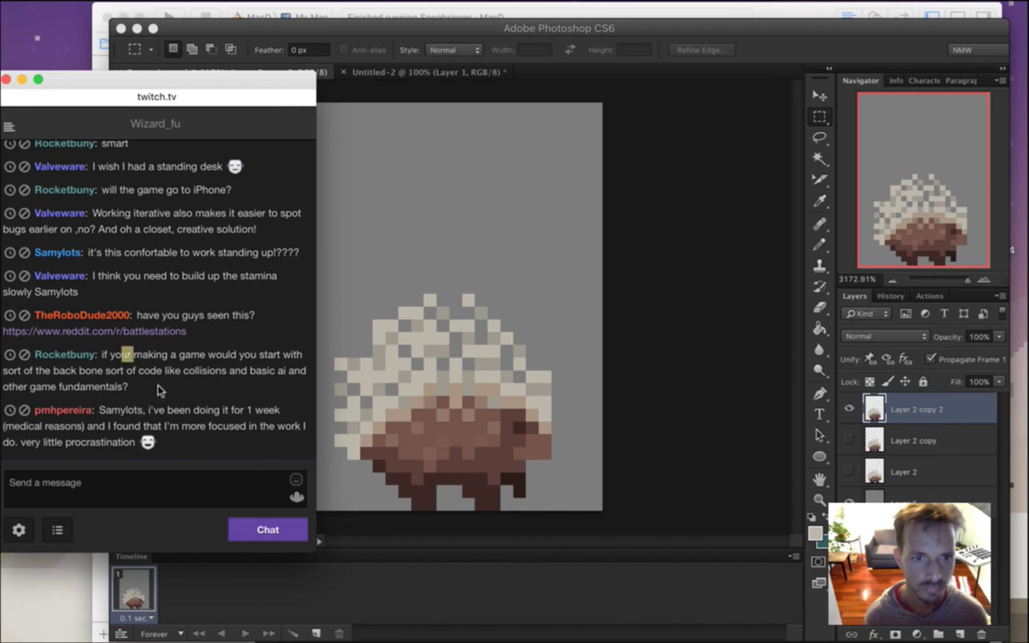
click(125, 391)
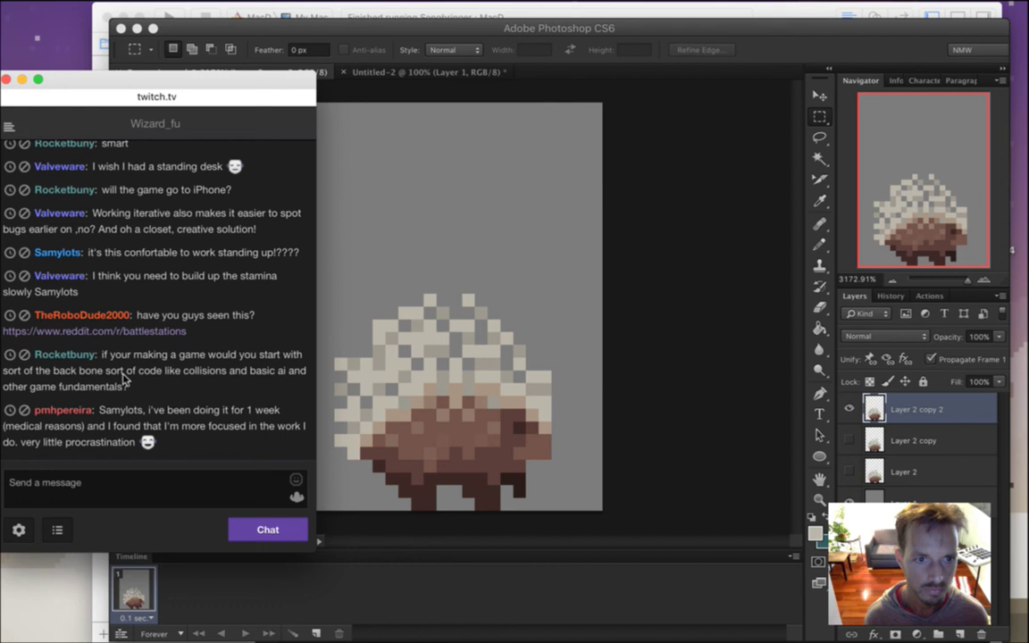
drag(120, 356, 131, 391)
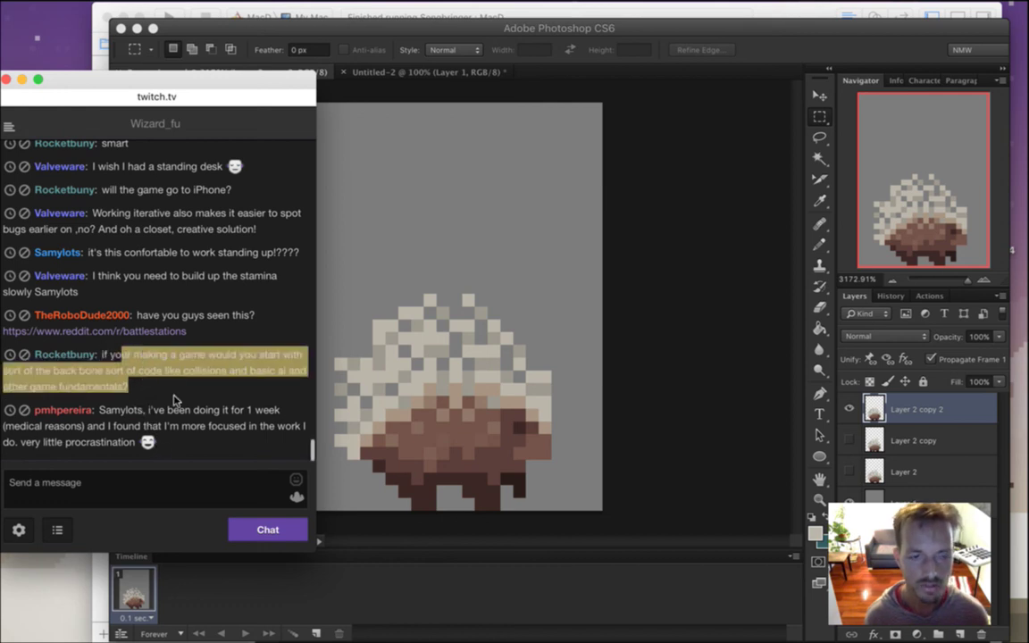
click(161, 358)
drag(121, 357, 143, 390)
click(160, 390)
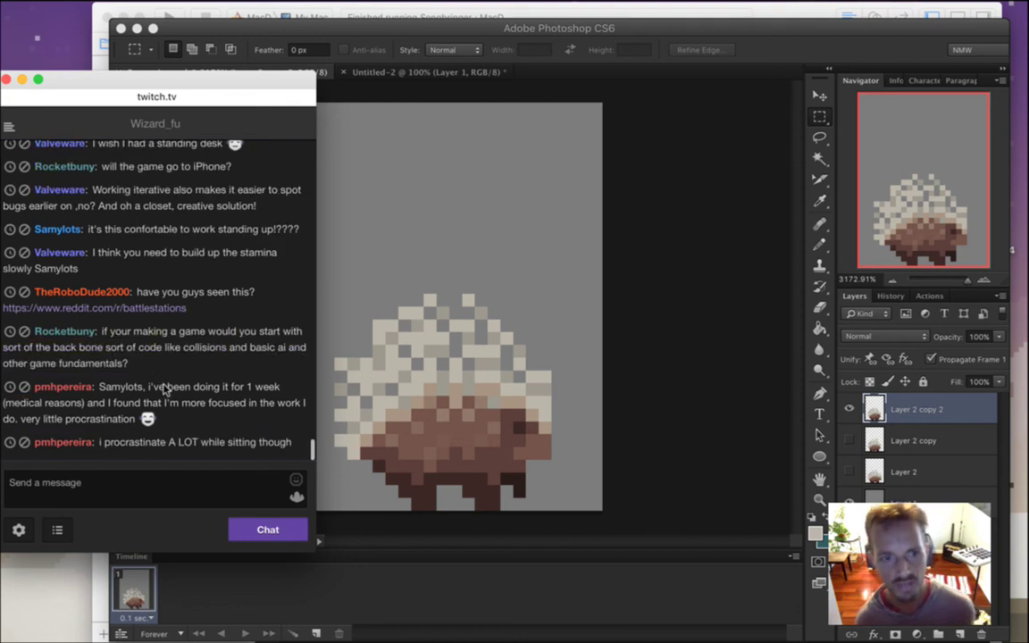
Load the streamer's YouTube channel in a new browser window and open its Making Songbringer playlist
key(super+n)
text(you)
text(/c/NatWeiss)
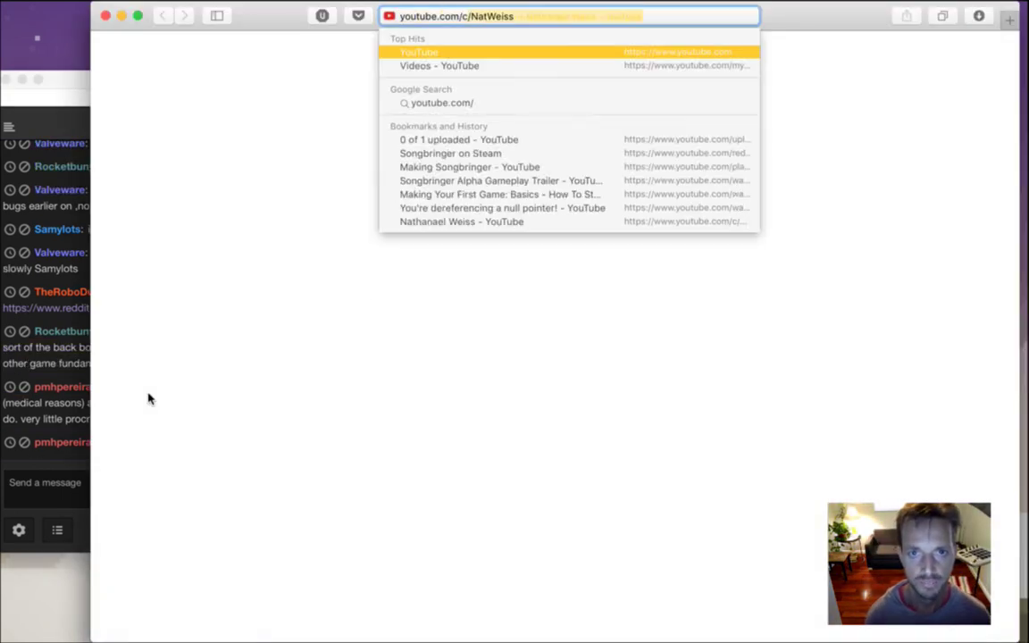
key(Return)
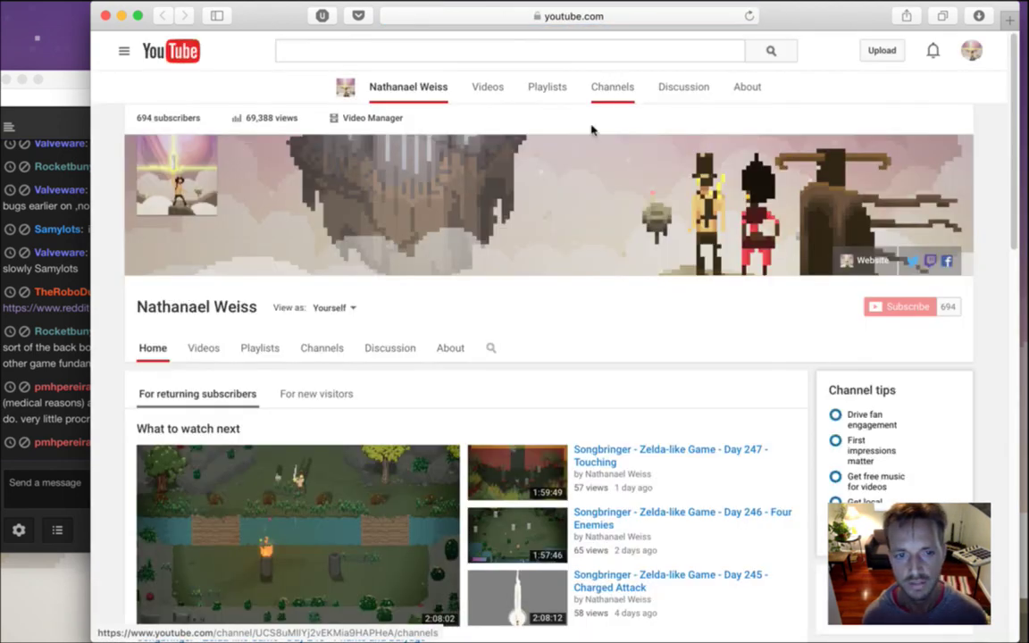
scroll(592, 126, down, 1)
drag(1013, 117, 1006, 360)
click(202, 239)
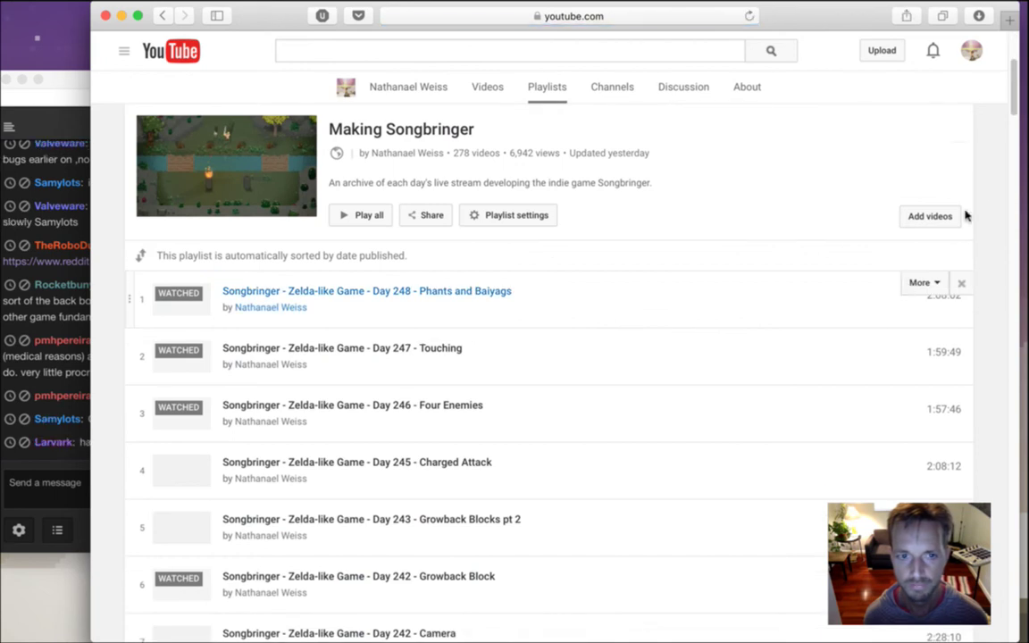
Load the remaining entries of the Making Songbringer playlist down to its earliest videos
drag(1010, 96, 1014, 616)
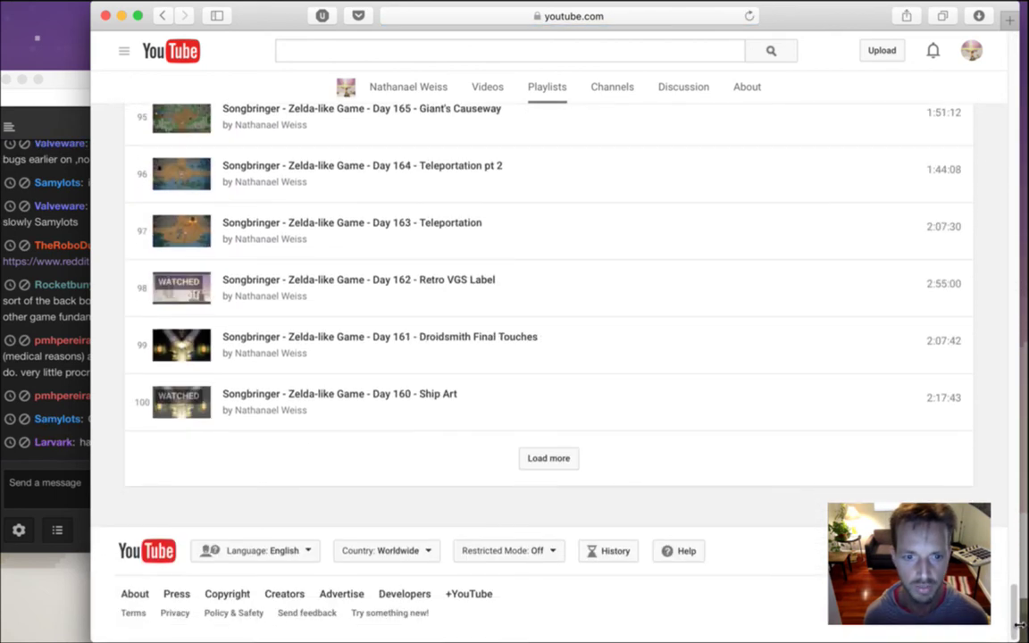
click(558, 467)
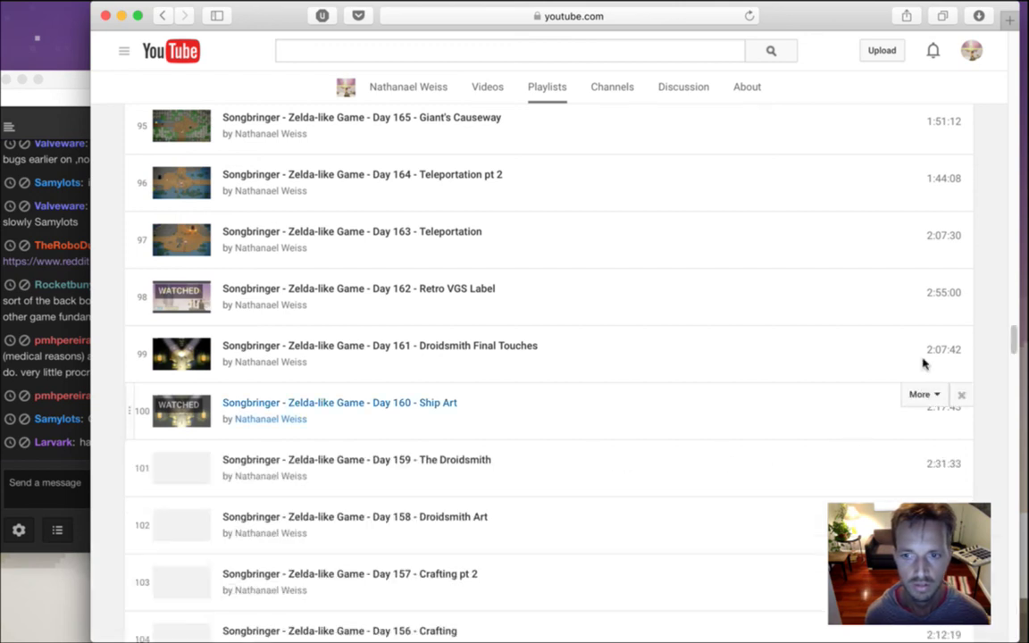
drag(1013, 344, 1011, 630)
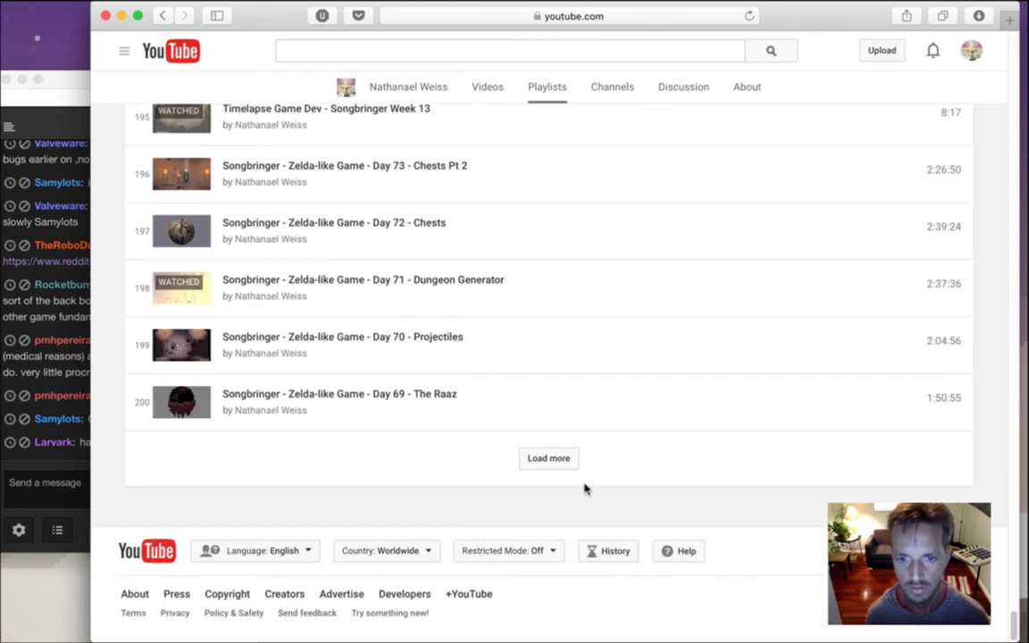
click(542, 459)
drag(1013, 436, 1015, 625)
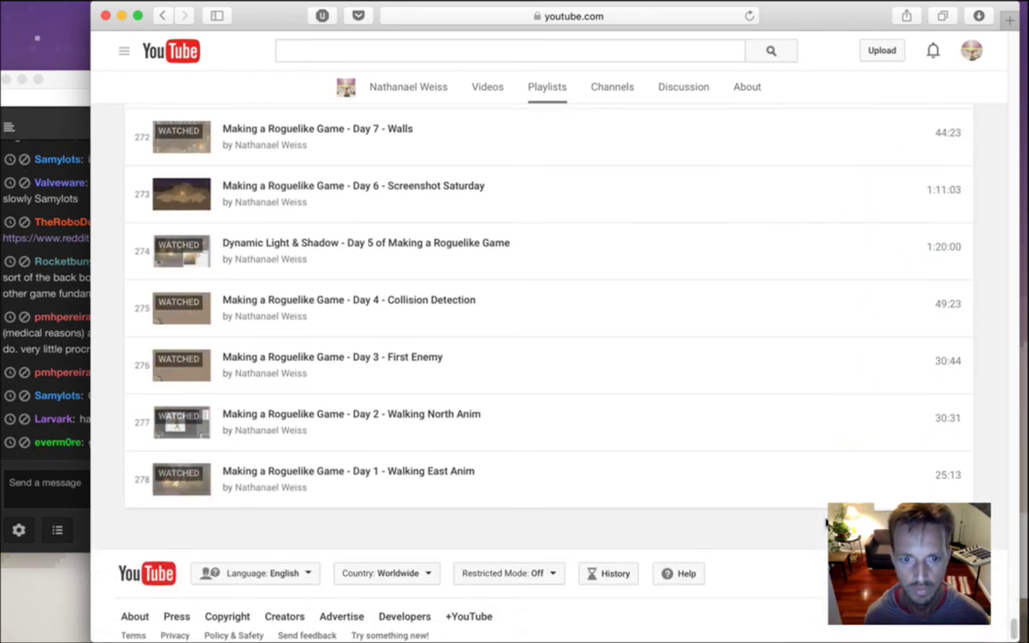
Open the Making a Roguelike Game - Day 1 - Walking East Anim video, pause it and close the browser window
click(419, 475)
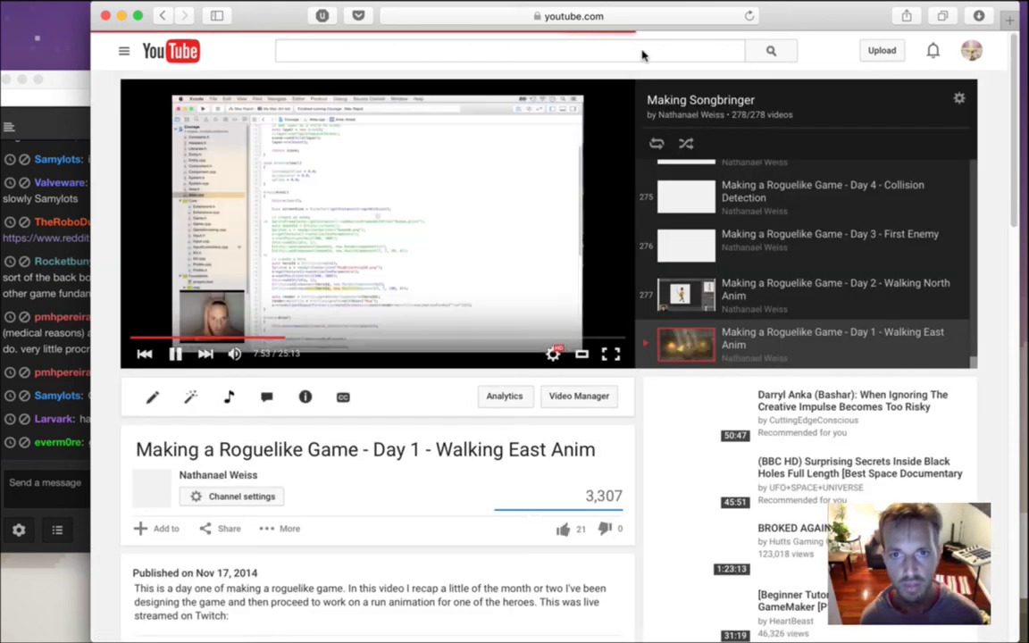
click(177, 355)
click(105, 15)
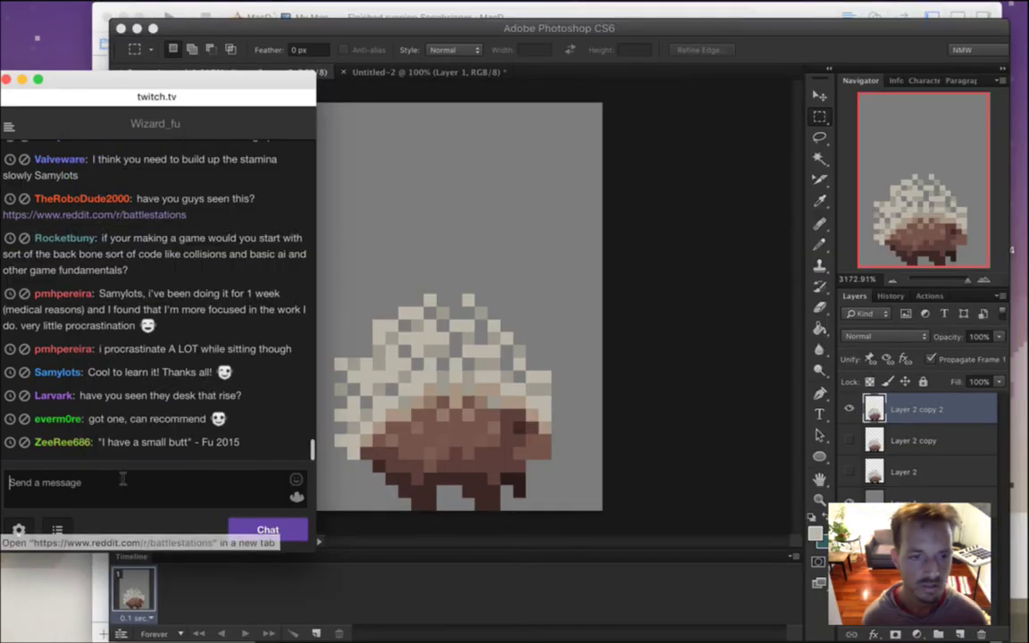
Post the GitHub link to the ValTree repository in the stream chat
text(https://github.com/NatWeiss/ValTree)
key(Return)
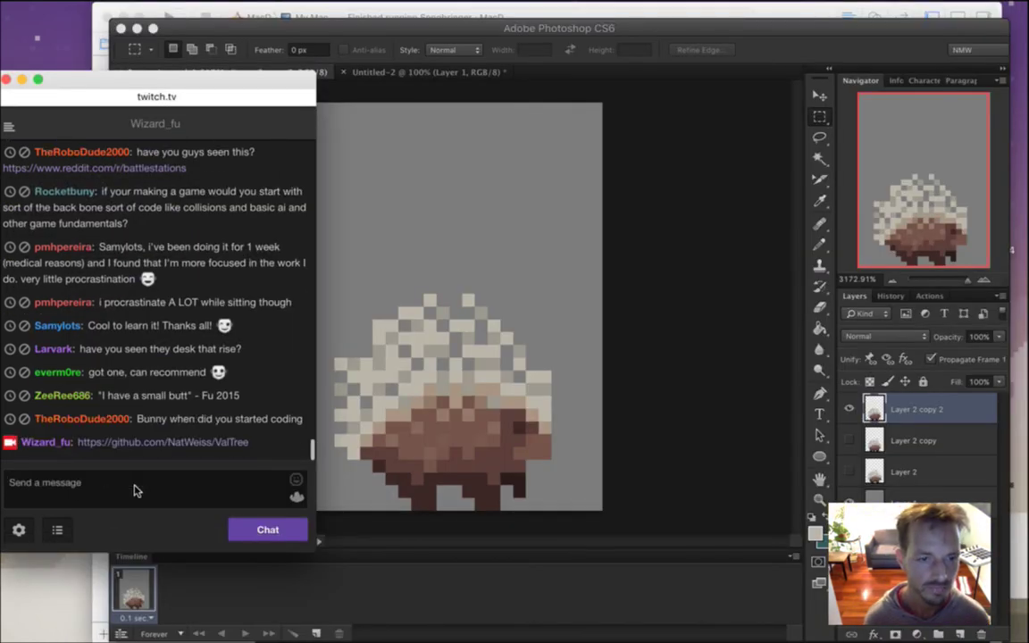
Highlight and read the chat messages about the quoted joke, working standing up and procrastination
drag(215, 404, 243, 405)
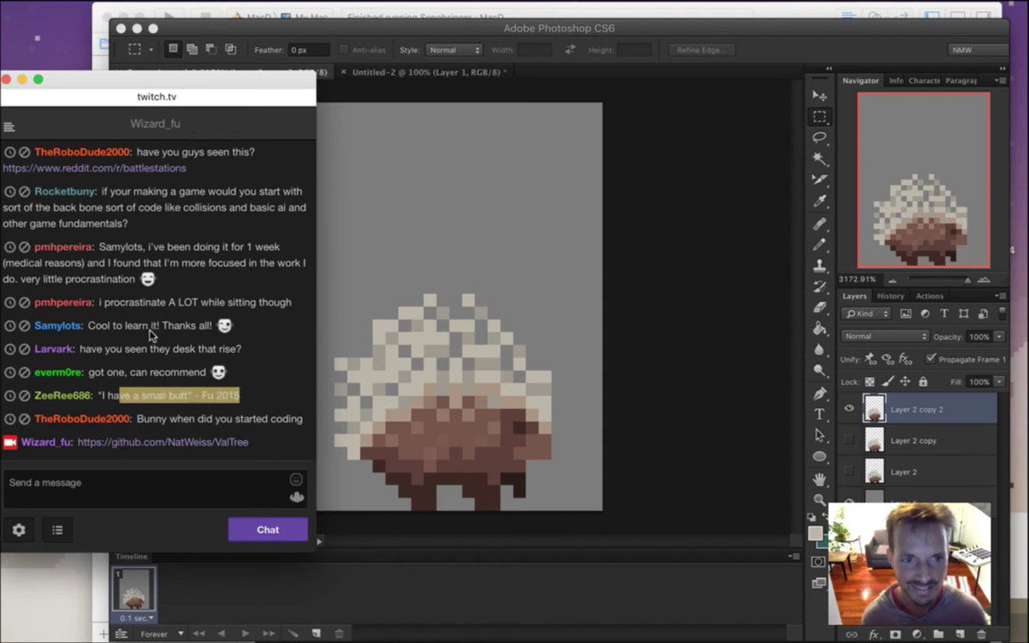
drag(100, 189, 130, 226)
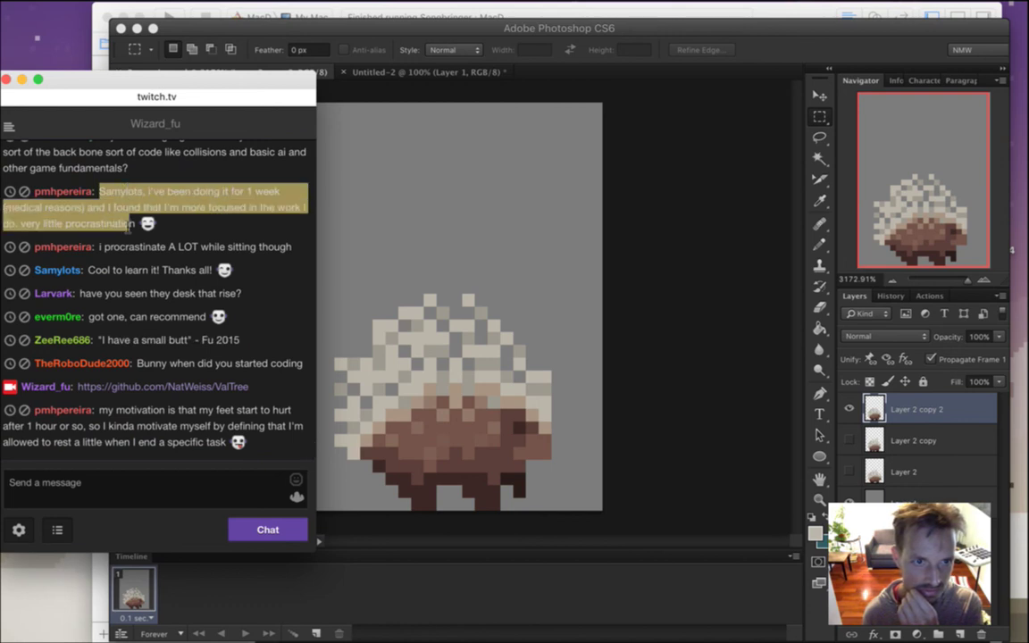
click(124, 251)
drag(116, 271, 152, 275)
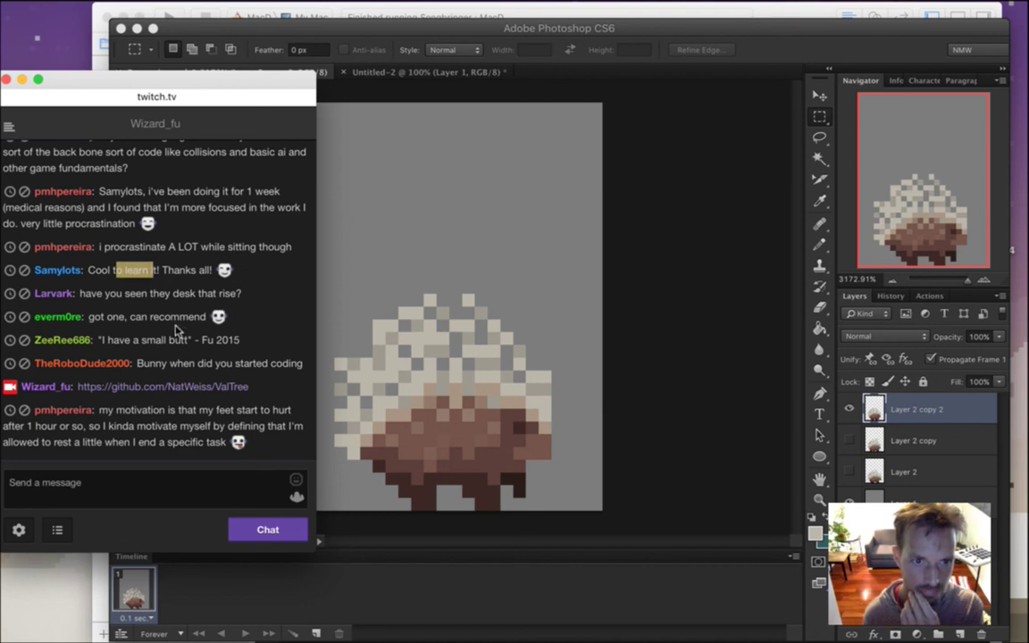
click(134, 298)
drag(117, 272, 168, 278)
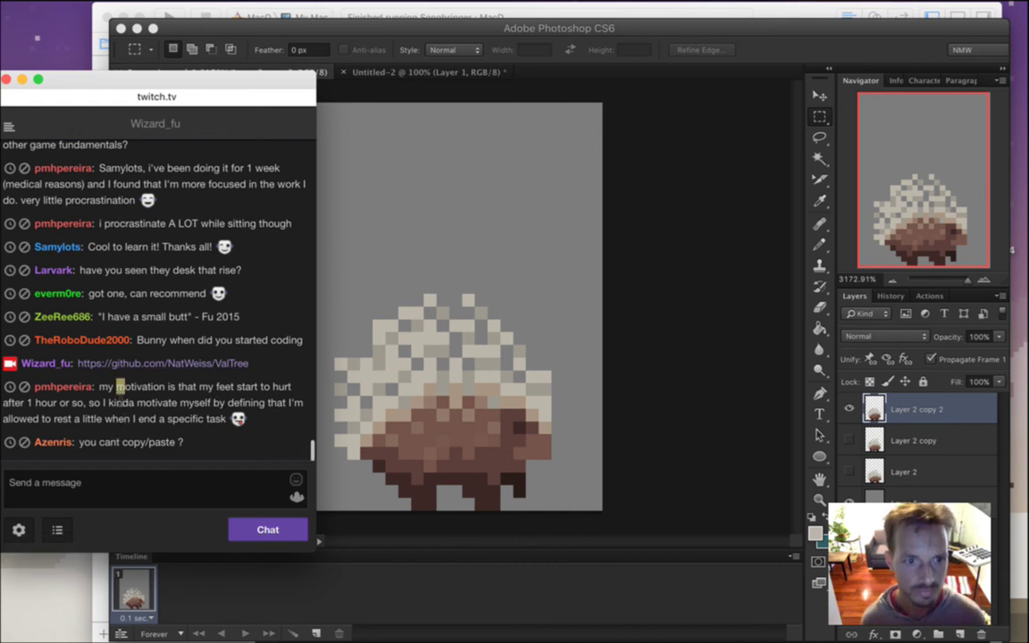
Highlight and read the newest chat messages about resting after a task, copy/paste and stream buffering
drag(124, 364, 136, 400)
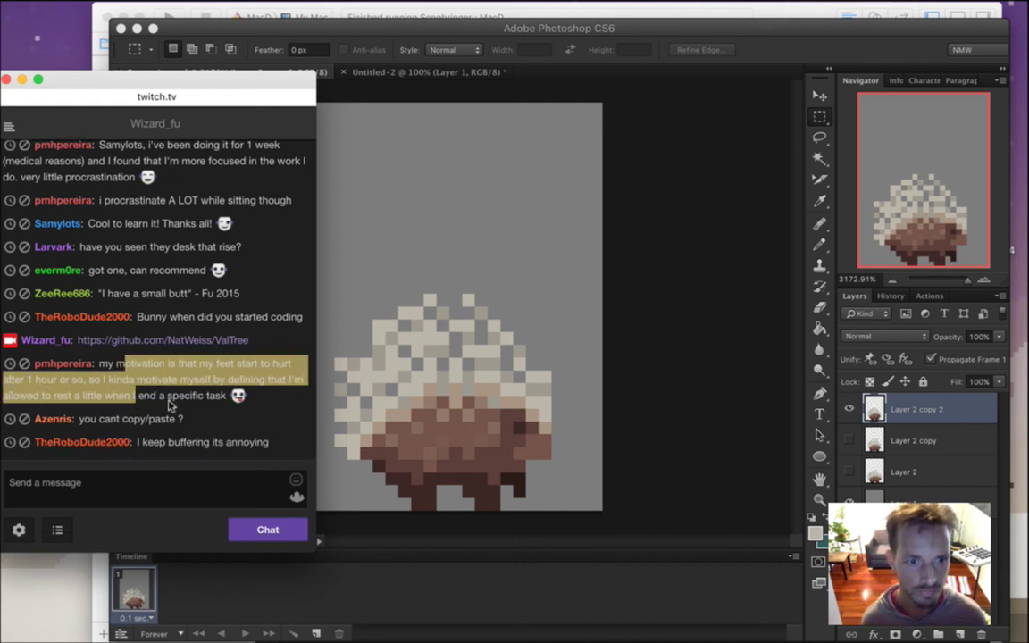
click(178, 420)
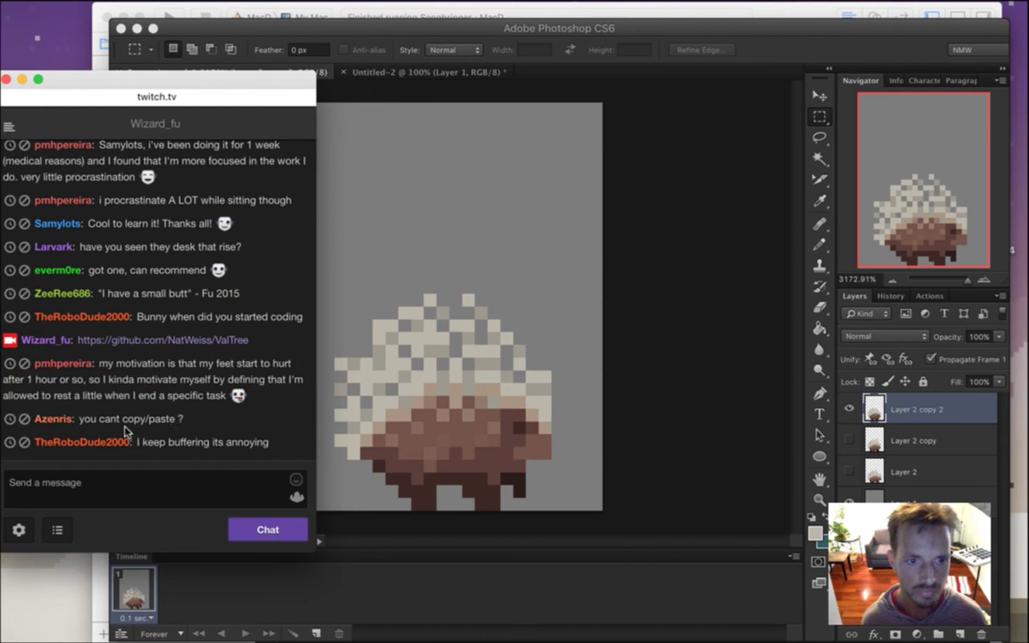
drag(110, 420, 166, 422)
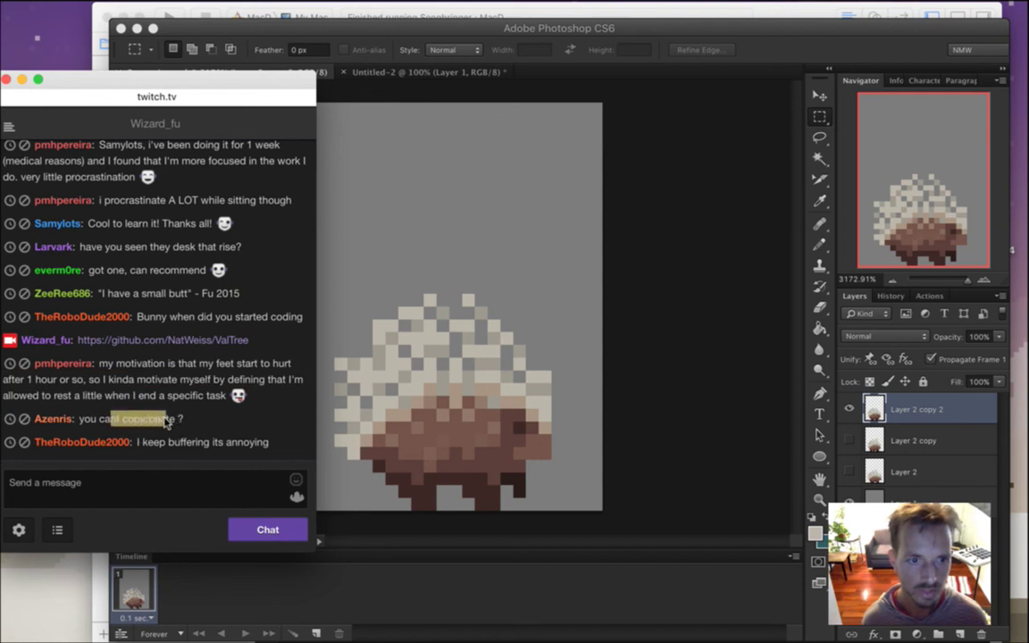
drag(153, 442, 197, 445)
click(211, 432)
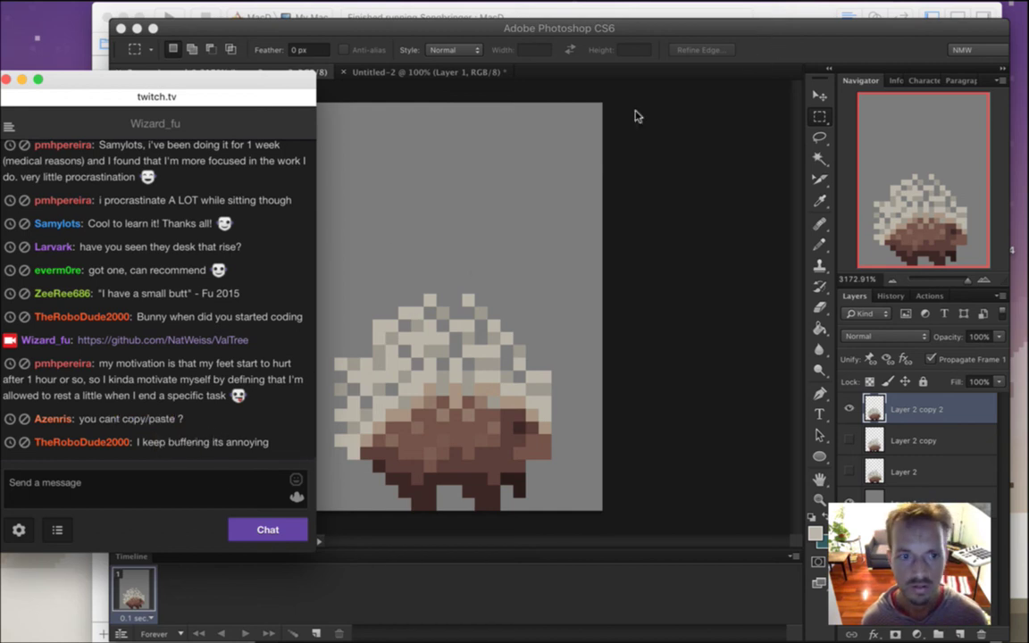
Switch to Photoshop, add a second animation frame, and make frame 1 show Layer 2 instead of Layer 2 copy 2
click(527, 366)
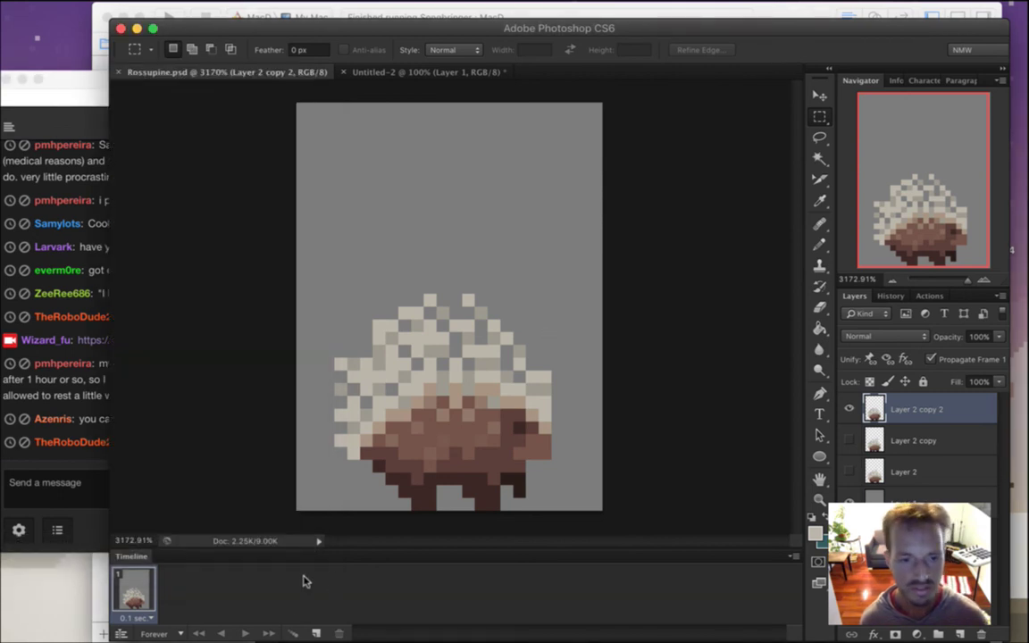
click(316, 633)
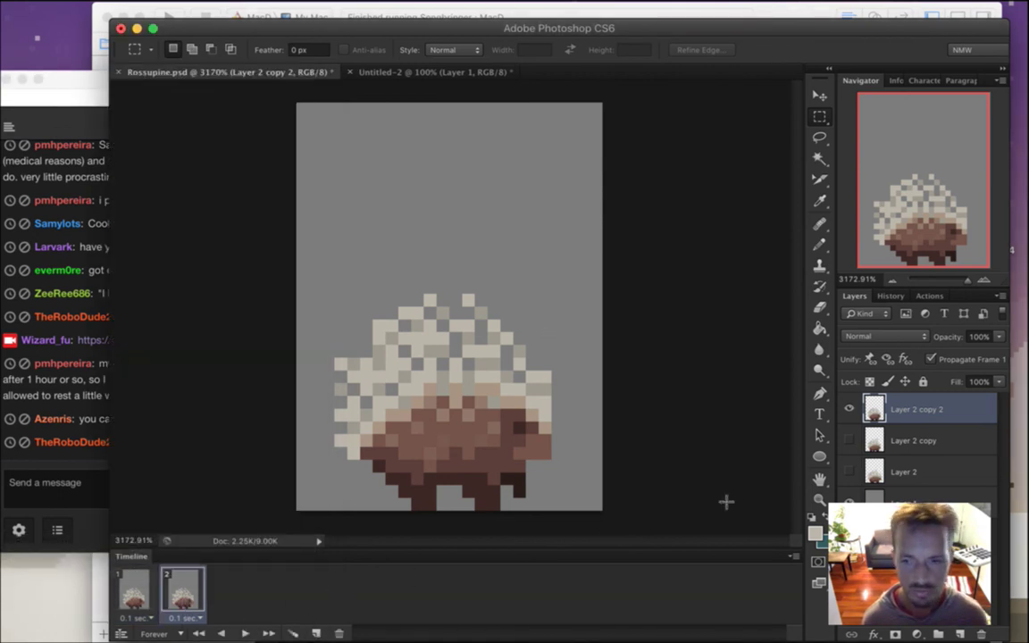
click(151, 590)
click(848, 405)
click(848, 470)
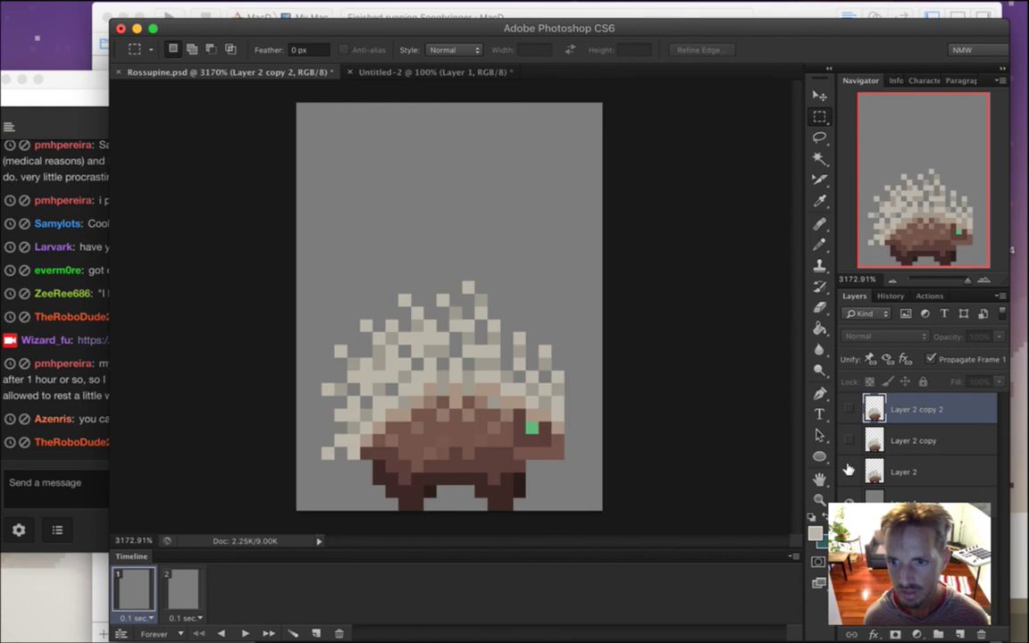
Add a third frame from frame 2 showing Layer 2 copy 2 instead of Layer 2, and a fourth showing Layer 2 copy
click(184, 593)
click(315, 633)
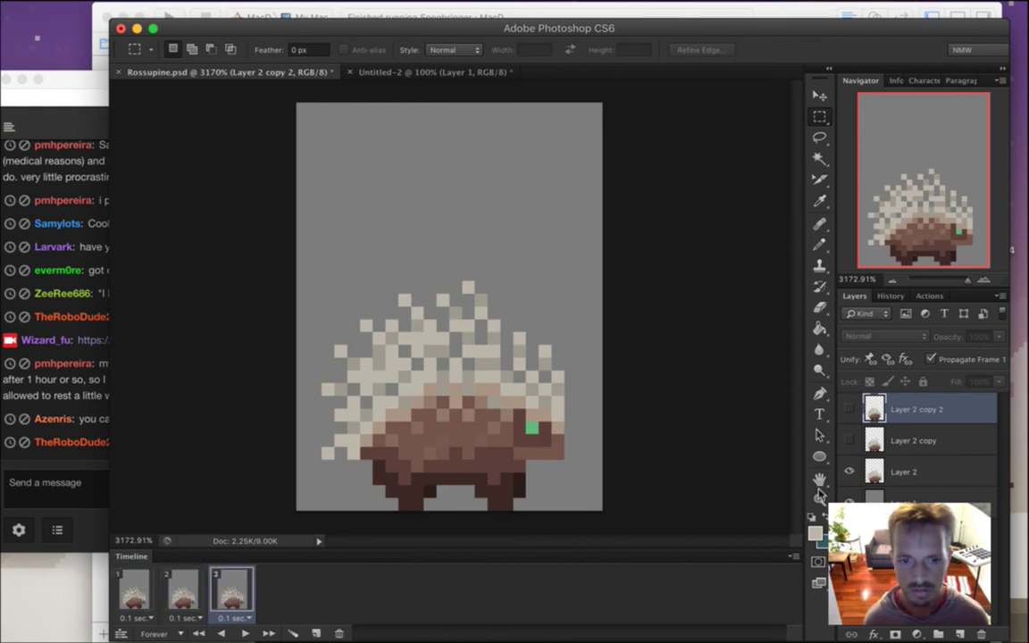
click(849, 471)
click(850, 409)
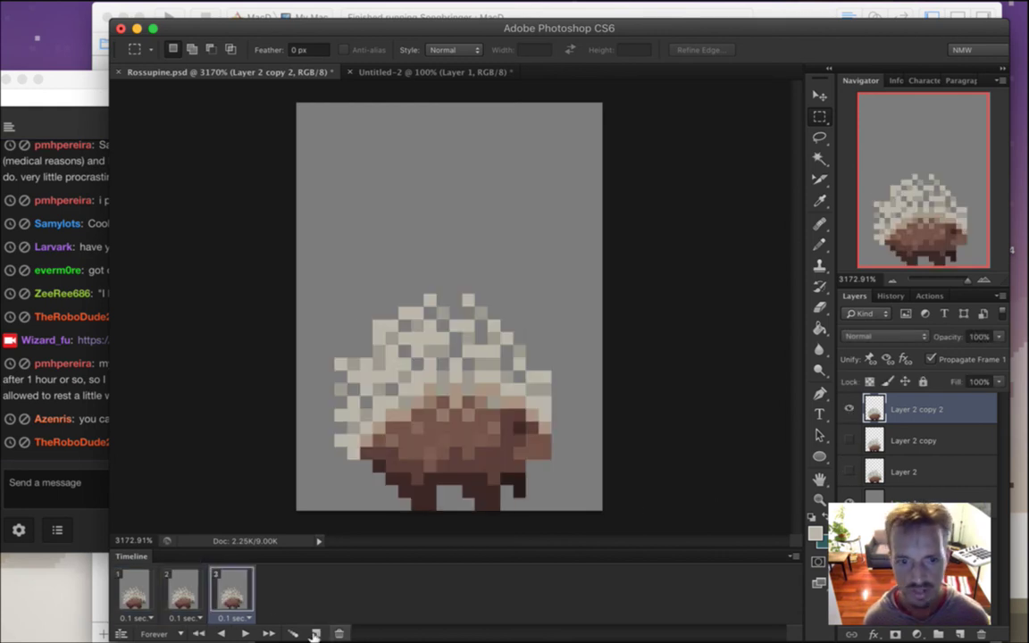
click(316, 632)
click(849, 409)
click(849, 441)
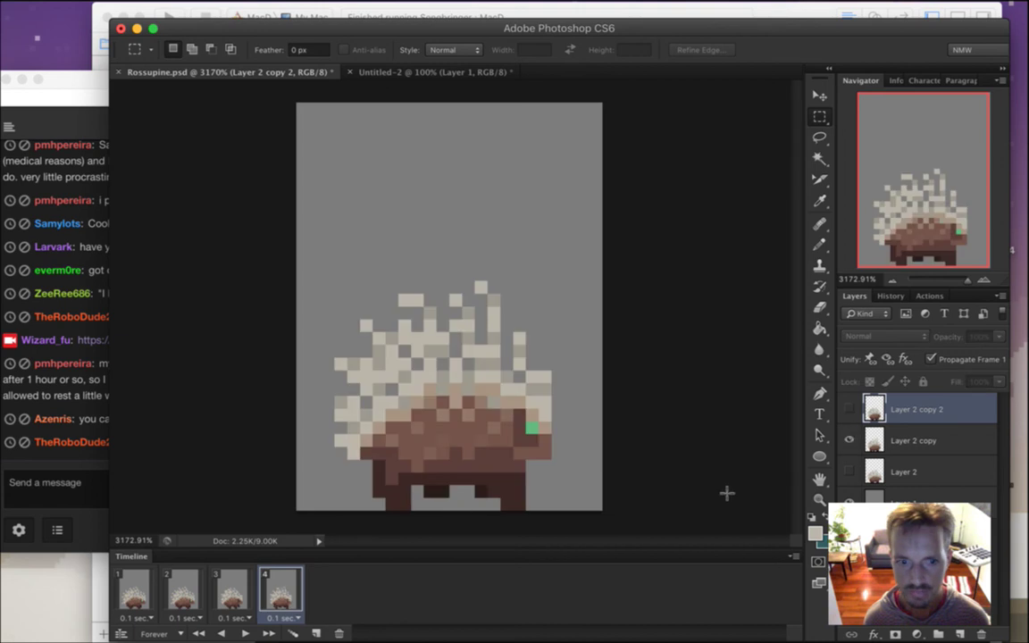
Compare frames 1 and 2, and make frame 2 show Layer 2 copy instead of Layer 2
click(143, 592)
click(185, 587)
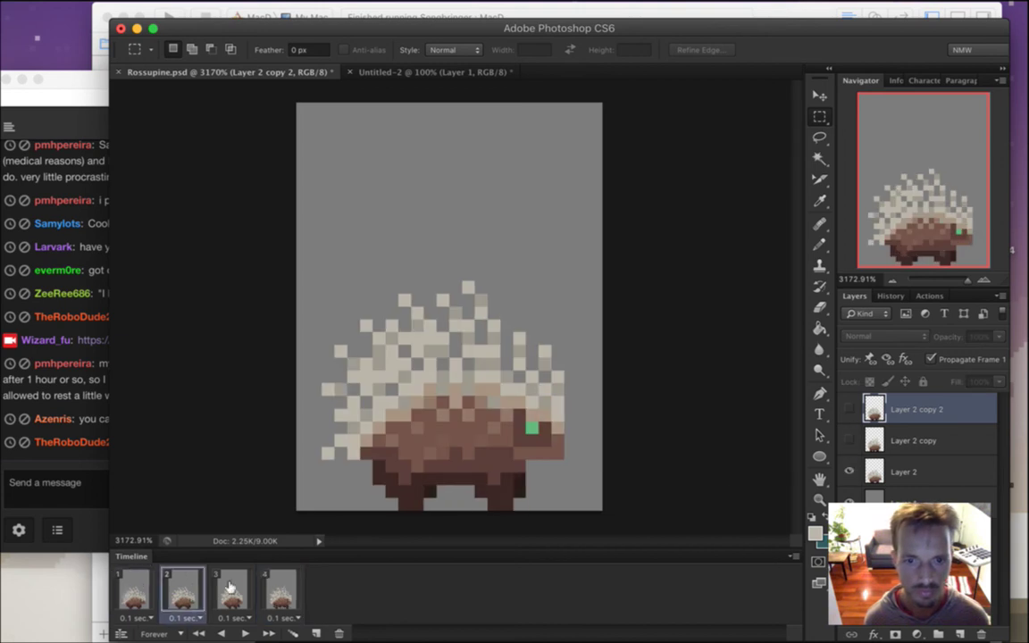
click(143, 589)
click(171, 588)
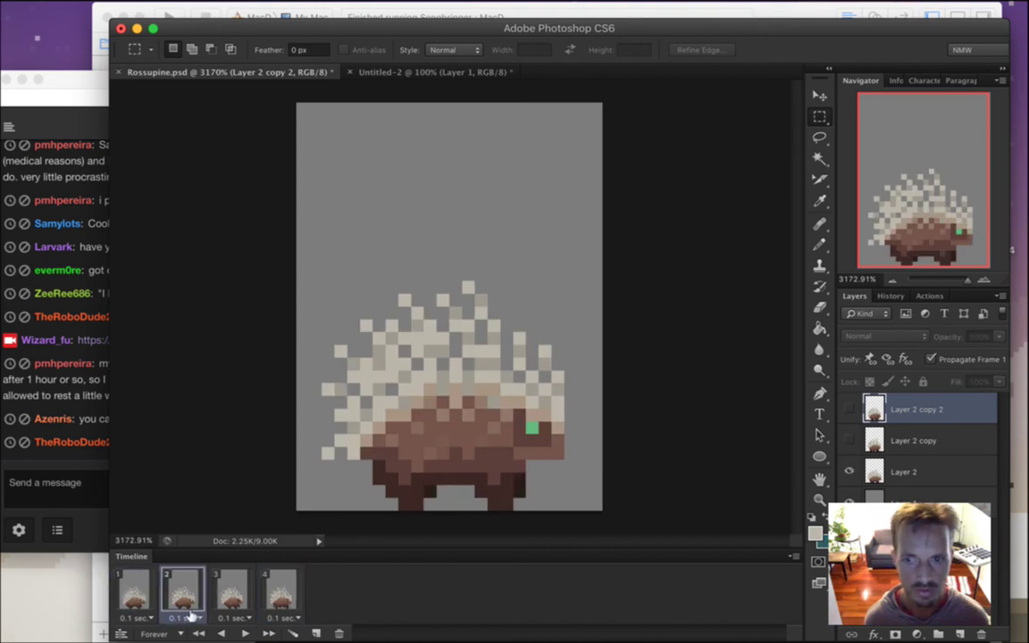
click(133, 591)
click(191, 587)
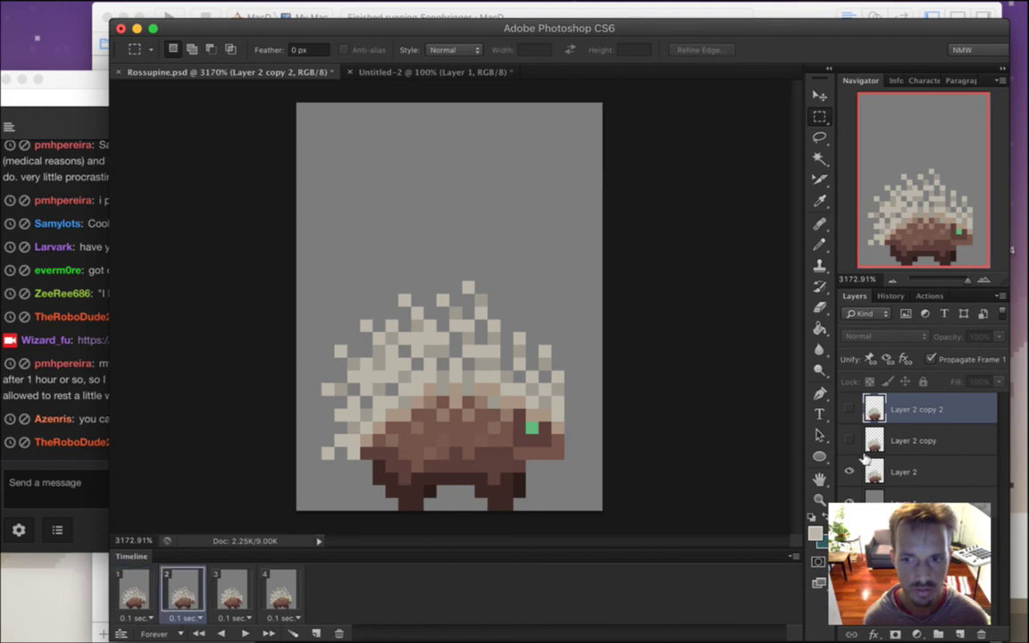
Make frame 3 show Layer 2 instead of Layer 2 copy 2, and frame 4 show Layer 2 copy 2 instead of Layer 2 copy
click(228, 589)
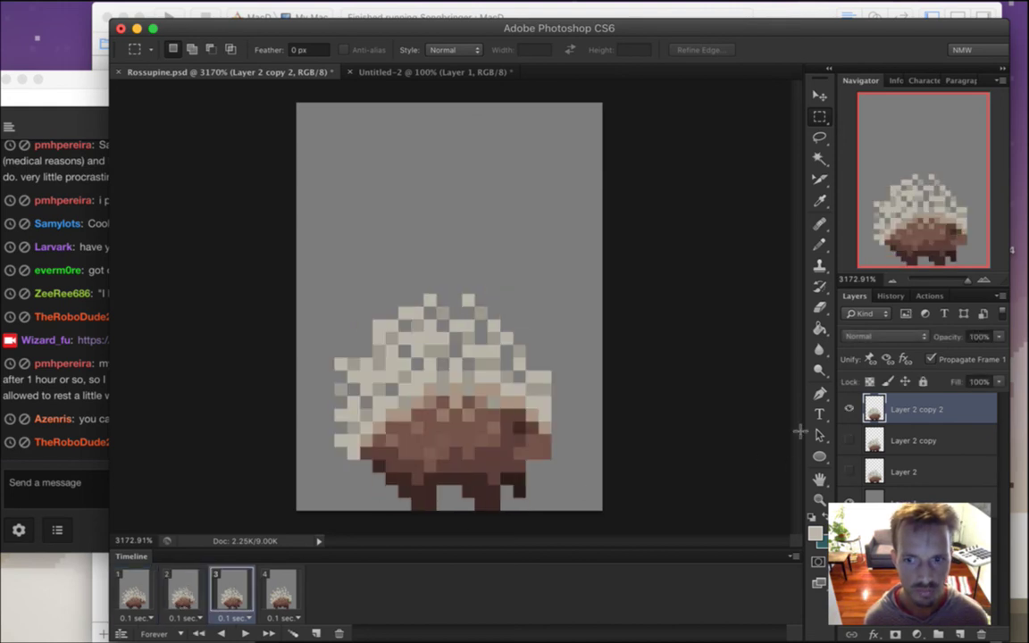
click(848, 409)
click(849, 471)
click(280, 587)
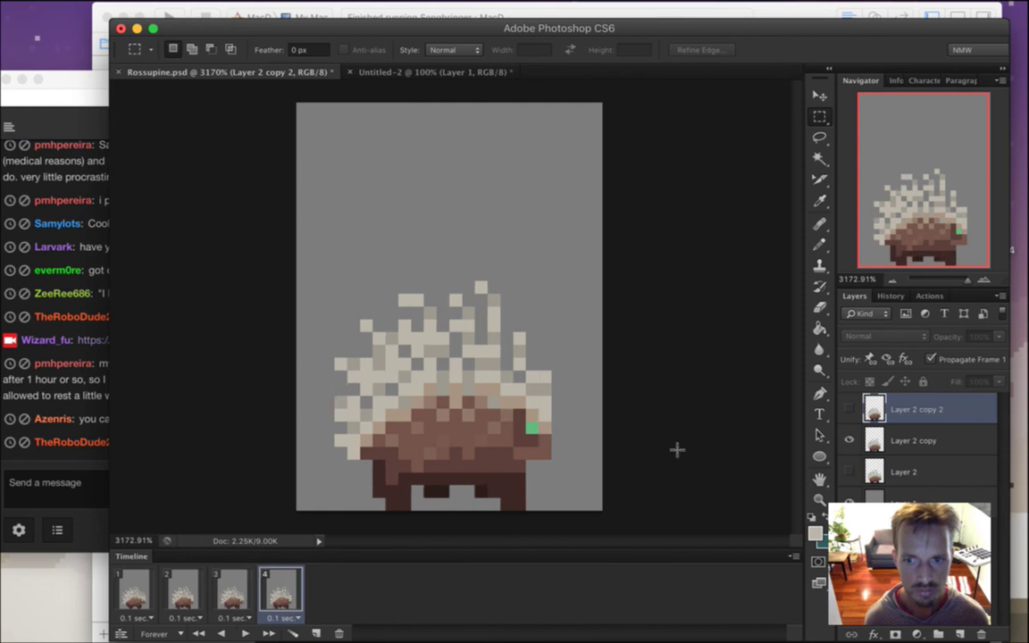
click(849, 440)
click(848, 472)
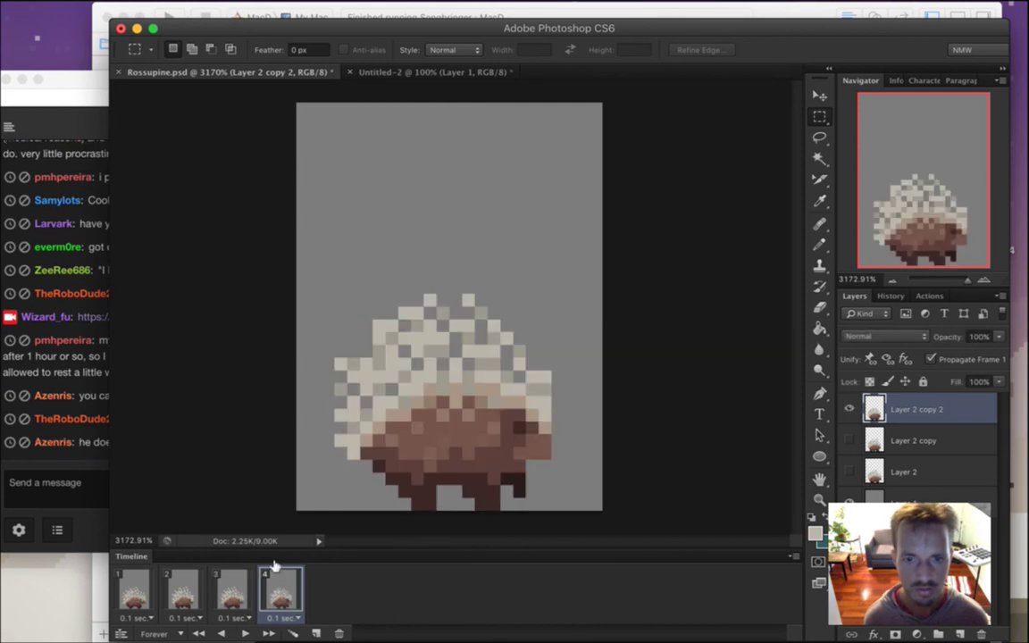
Review the individual frames, then play the porcupine animation from frame 1 and stop it
click(229, 590)
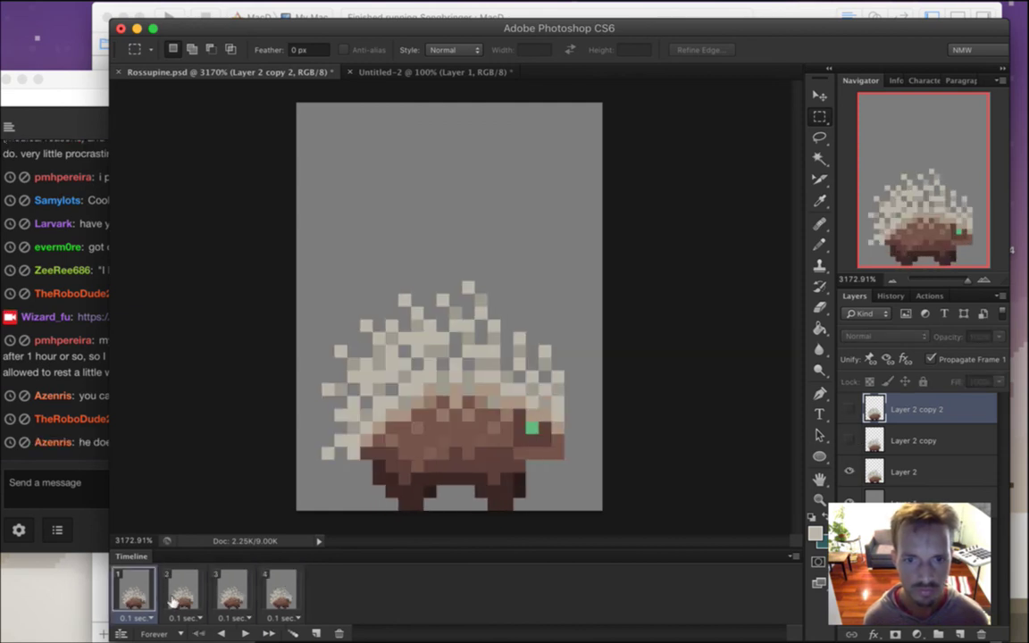
click(281, 589)
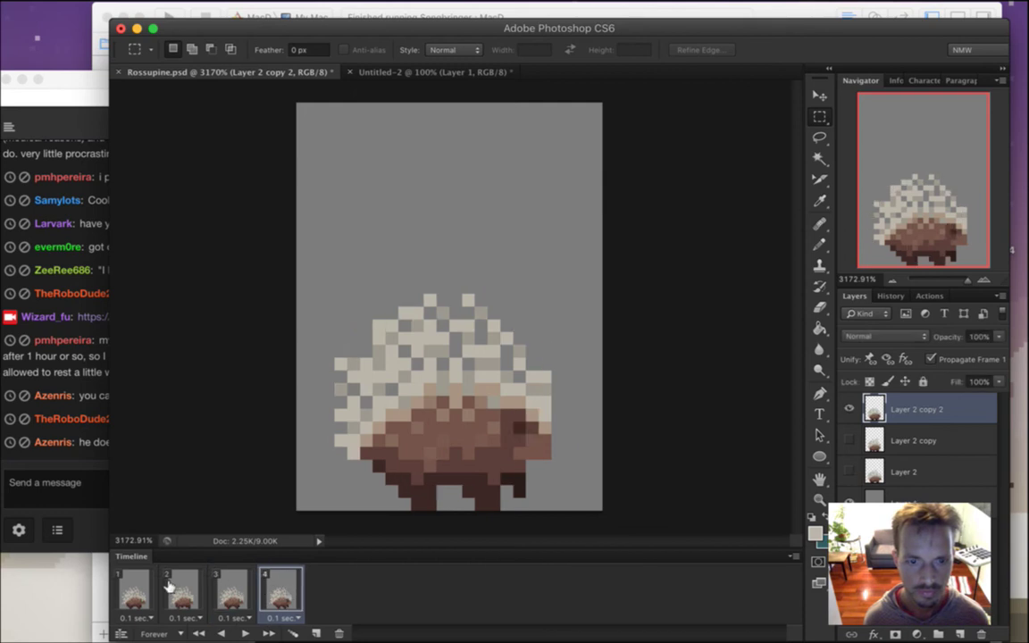
click(135, 591)
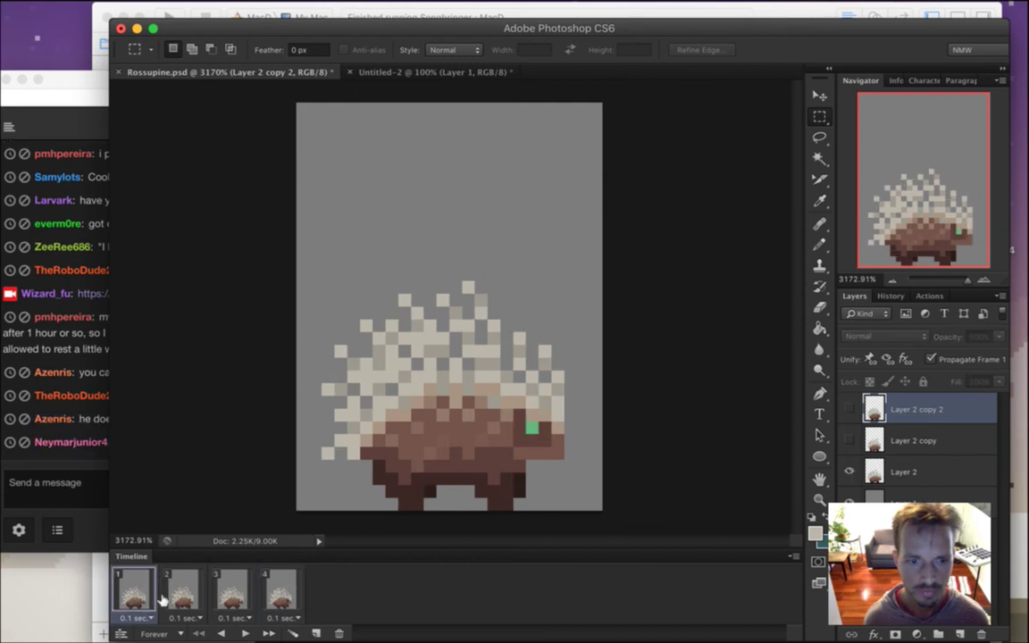
click(247, 632)
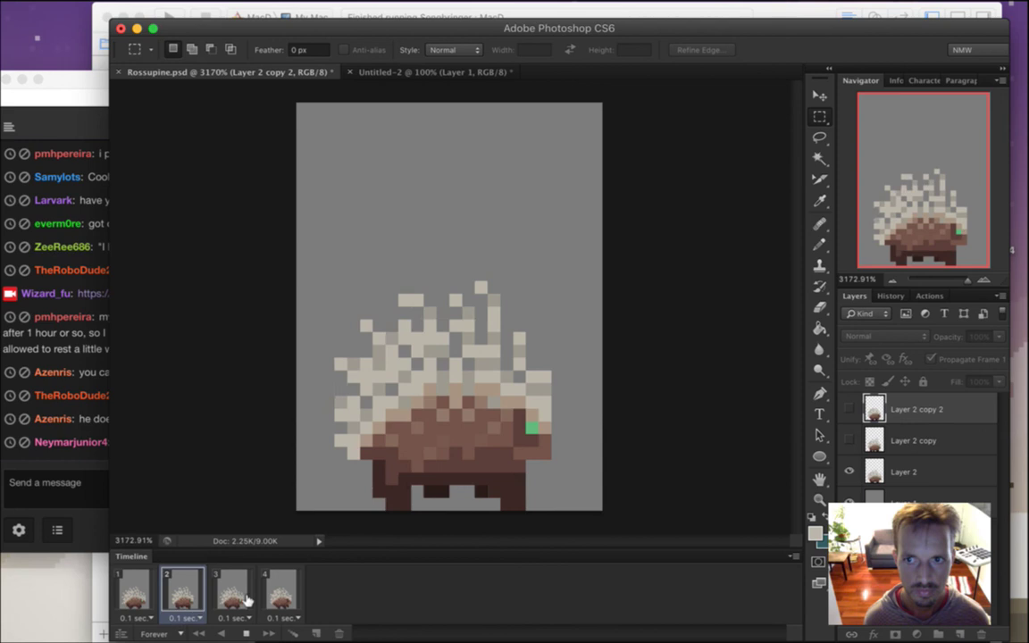
key(space)
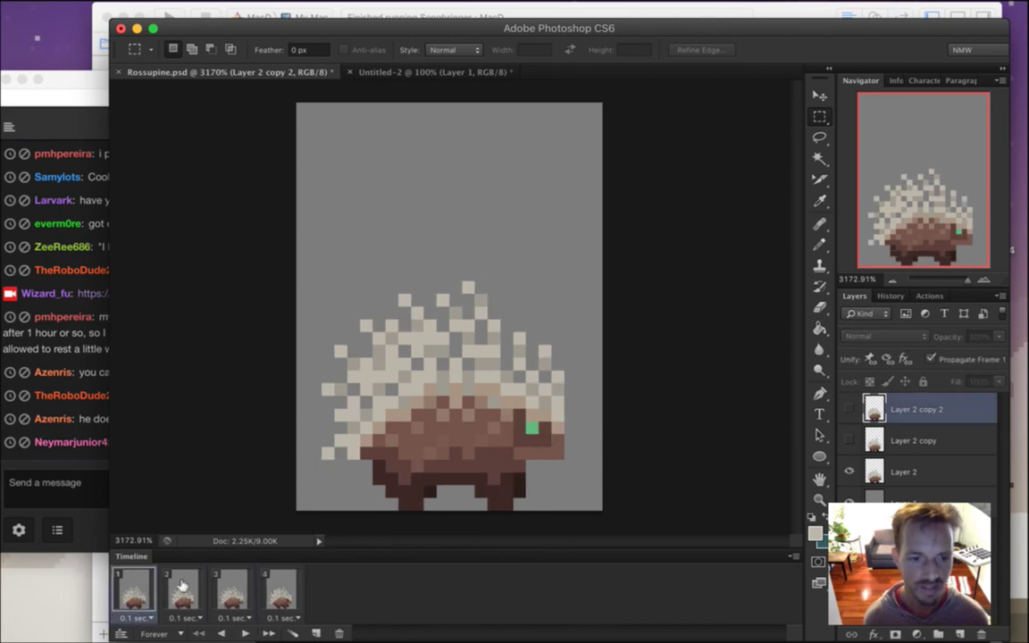
Set the delay of all four frames to 0.2 seconds, and play the animation and stop it
shift+click(286, 587)
click(294, 616)
click(289, 526)
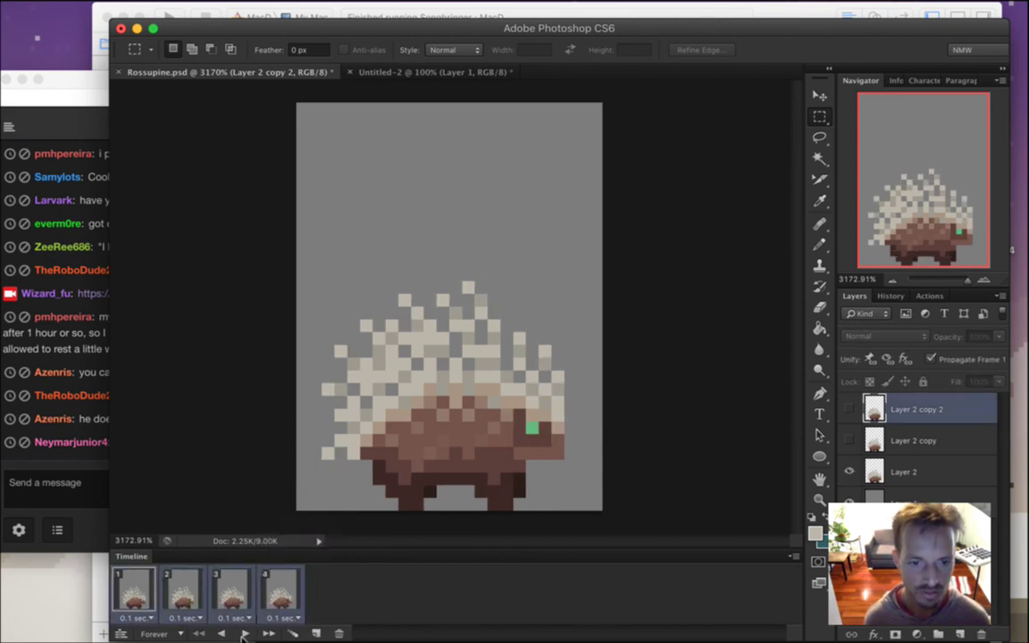
click(245, 633)
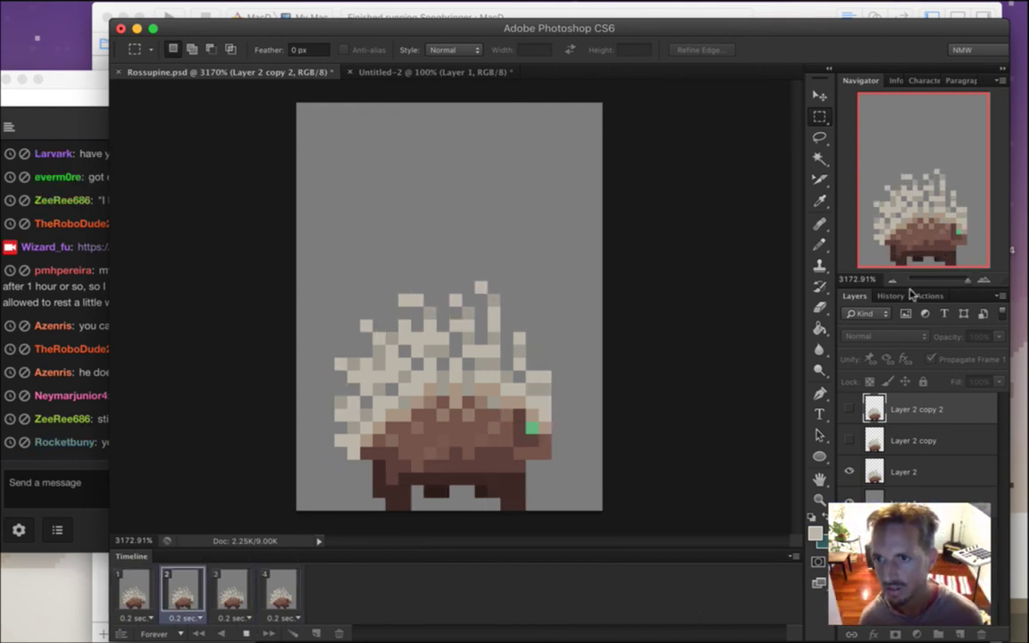
click(247, 630)
Review the porcupine's pose in frames 1 to 4 individually, returning to frame 1
click(135, 589)
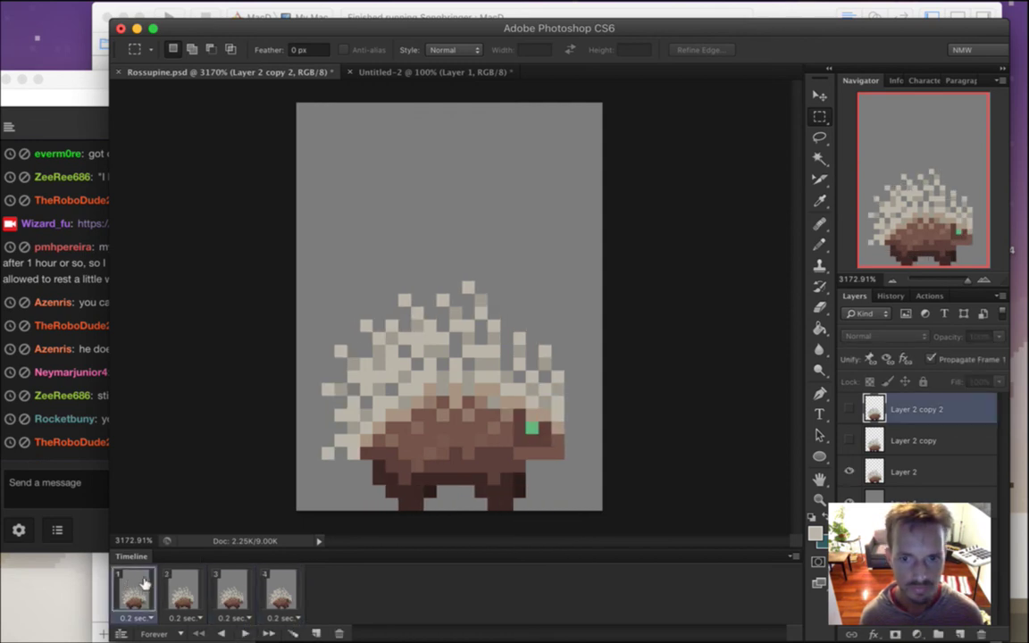
click(190, 587)
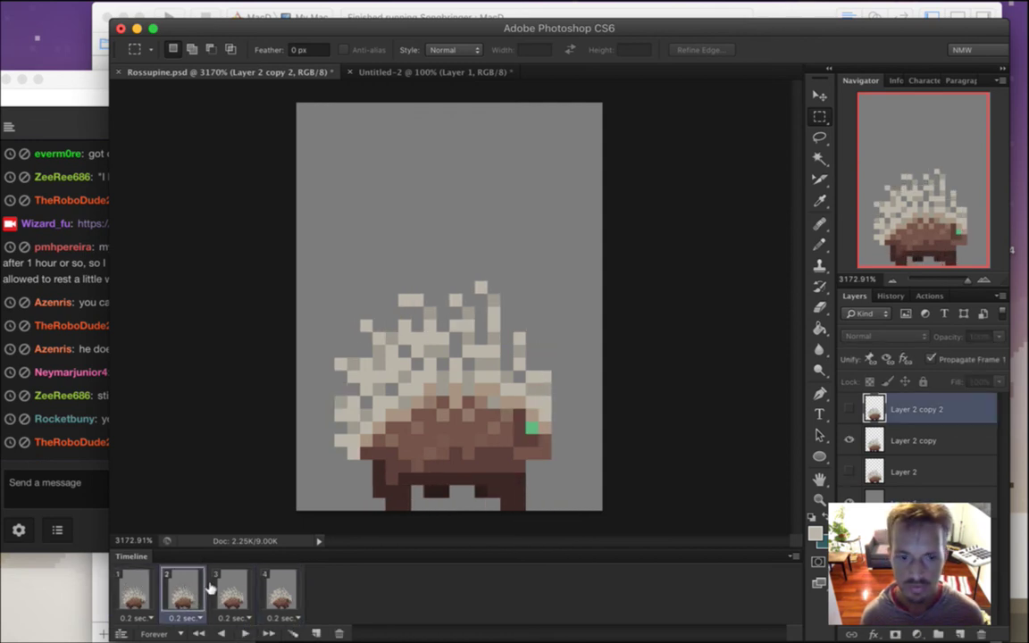
click(240, 593)
click(286, 587)
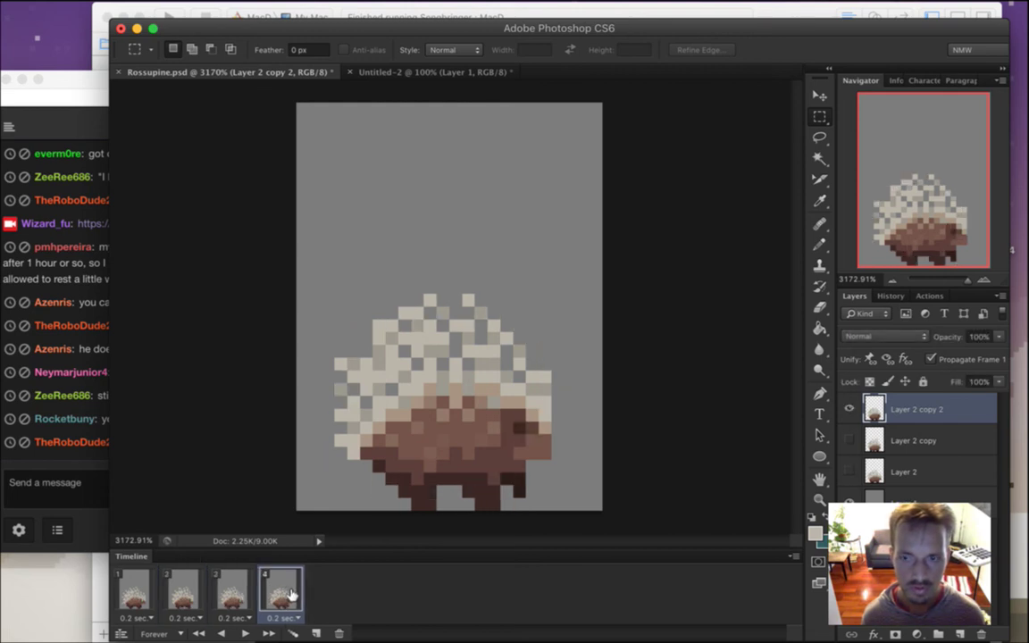
click(239, 587)
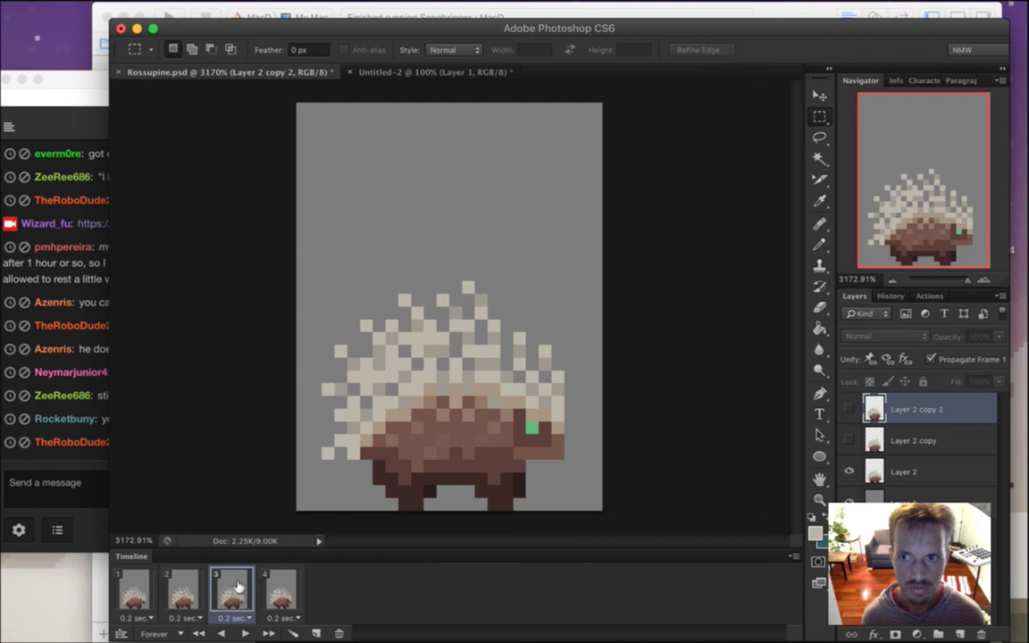
click(134, 591)
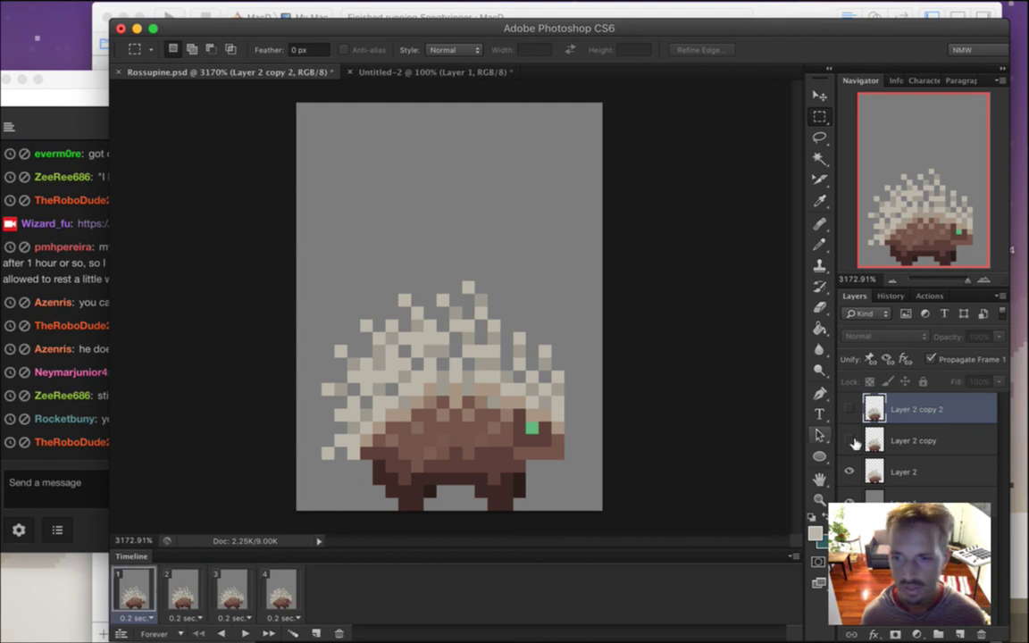
Erase the dark far-leg pixels beside the front leg on Layer 2 in frame 1, and play the animation
click(876, 468)
key(e)
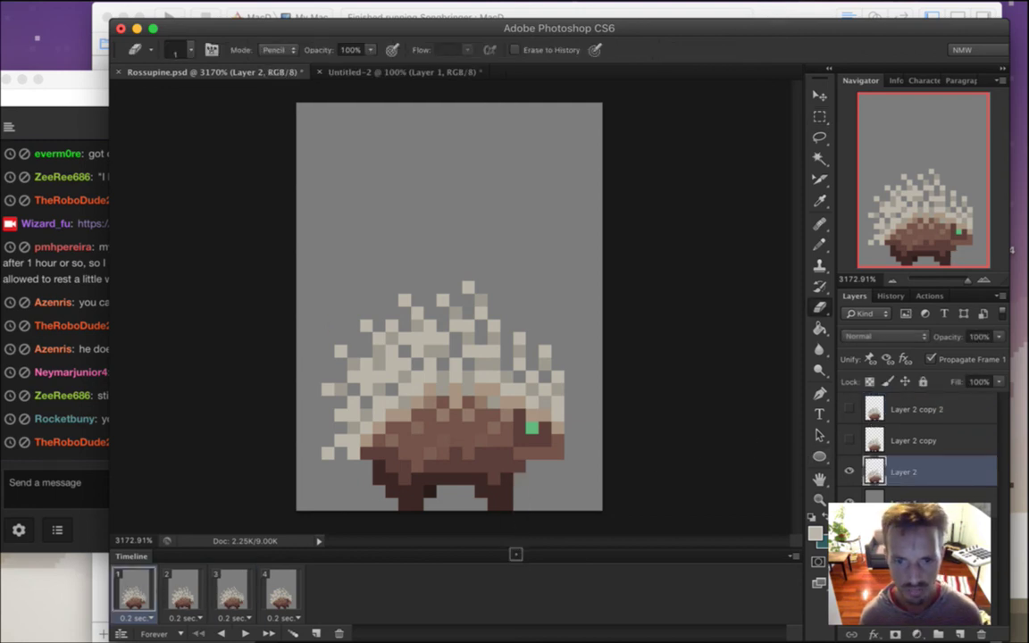
key(i)
click(510, 486)
key(b)
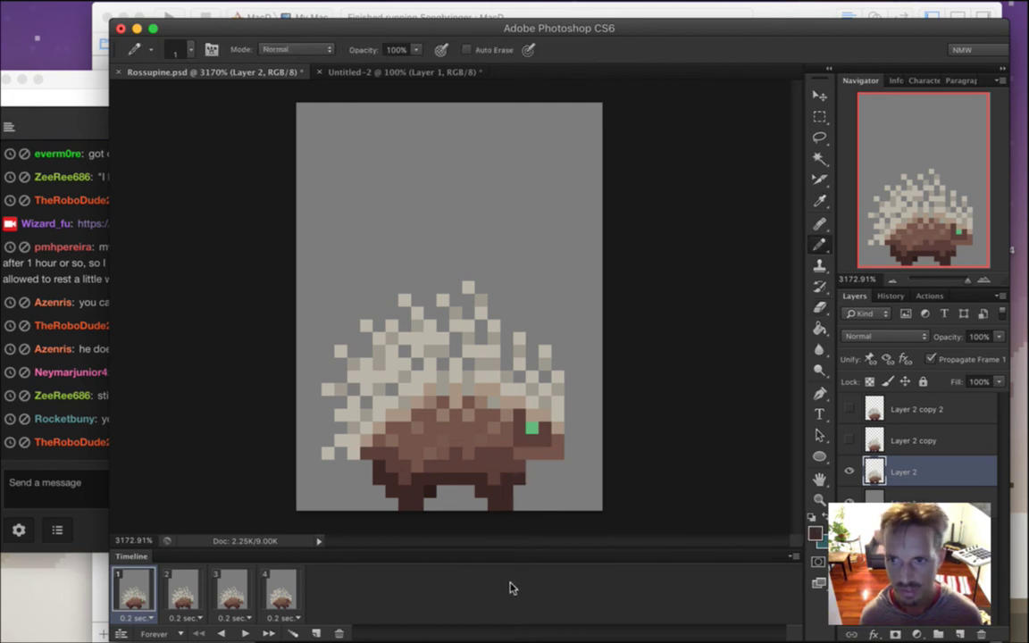
click(244, 633)
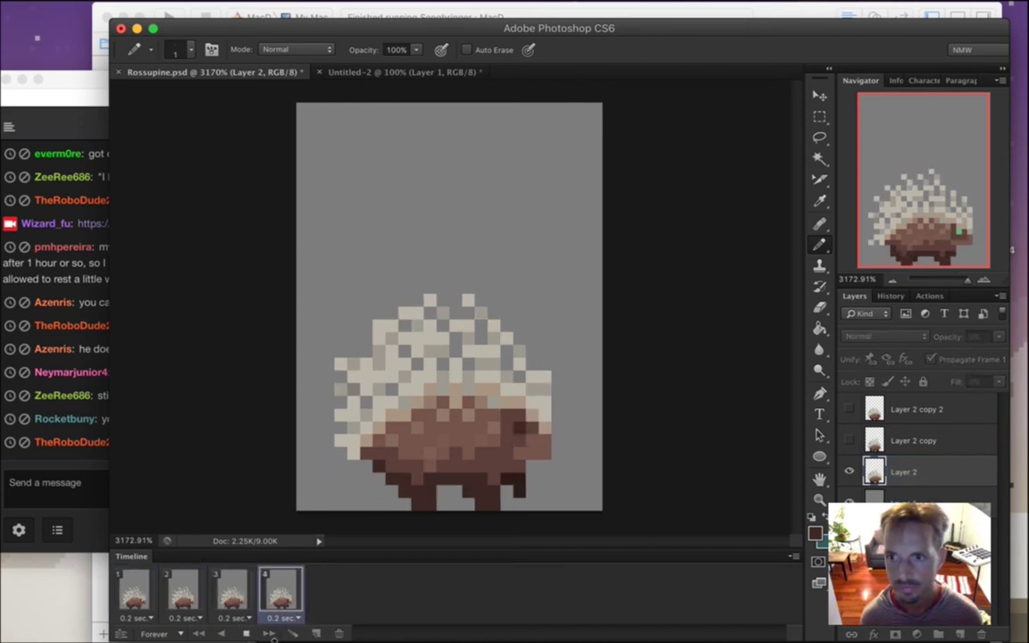
Switch to the Twitch chat window and read the viewers' recent messages about the pasted link and coding
click(82, 495)
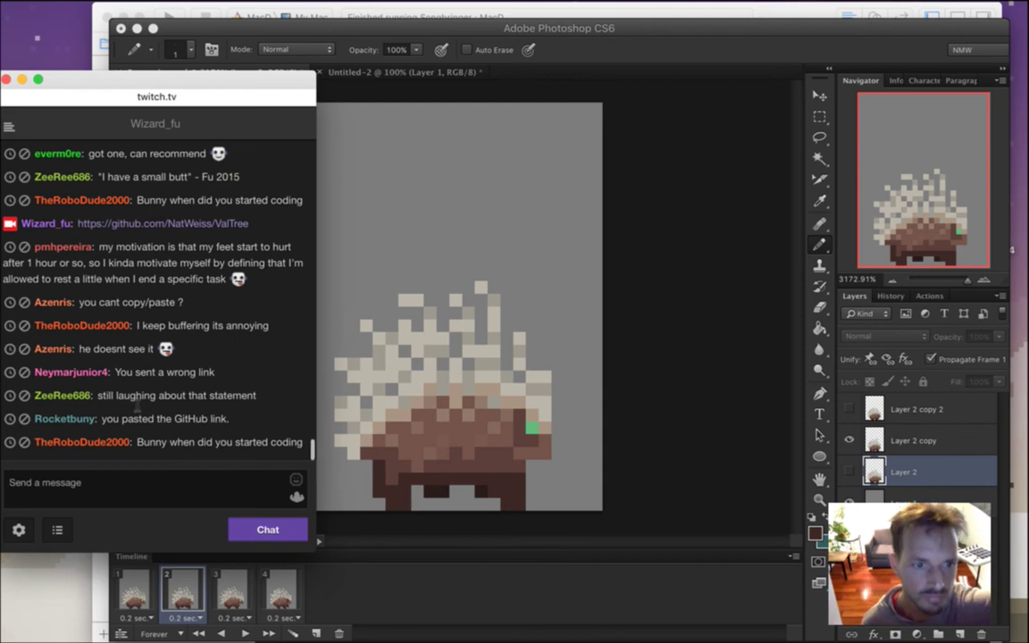
drag(128, 323, 210, 318)
click(208, 323)
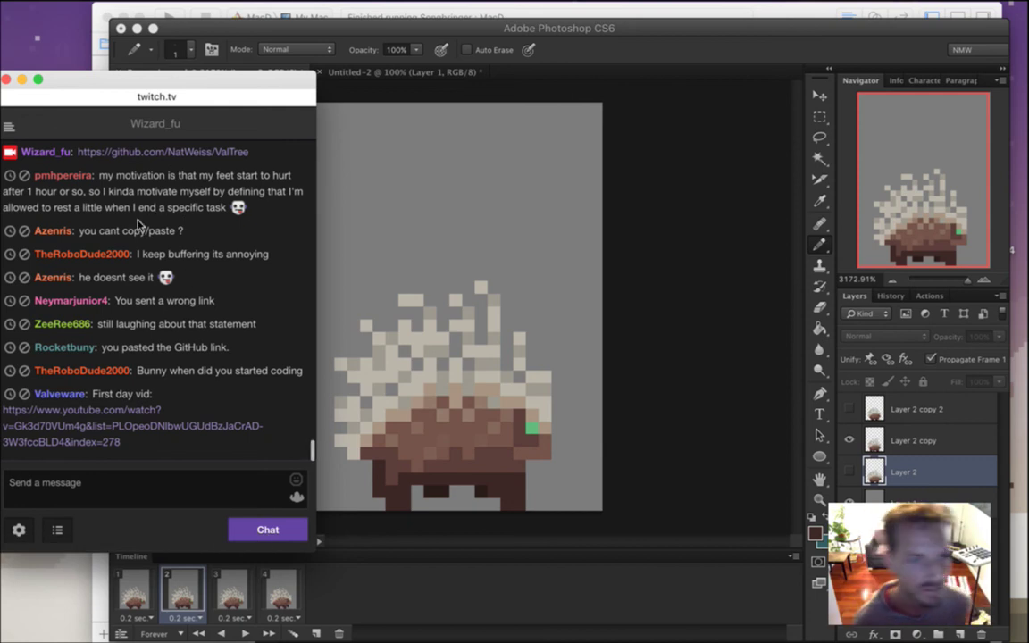
drag(122, 231, 167, 237)
click(175, 406)
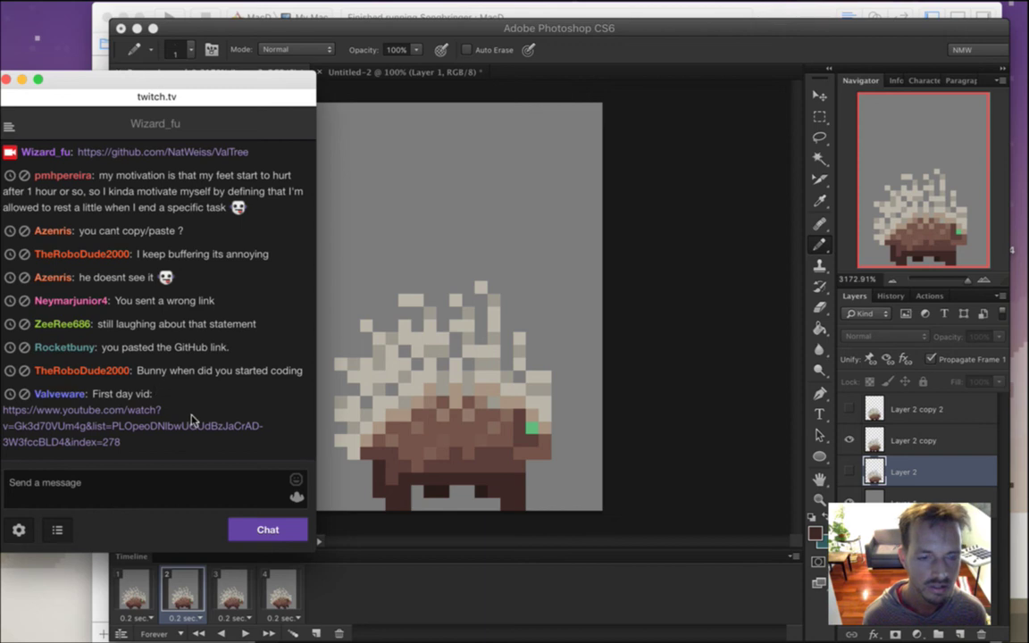
mouse_move(198, 428)
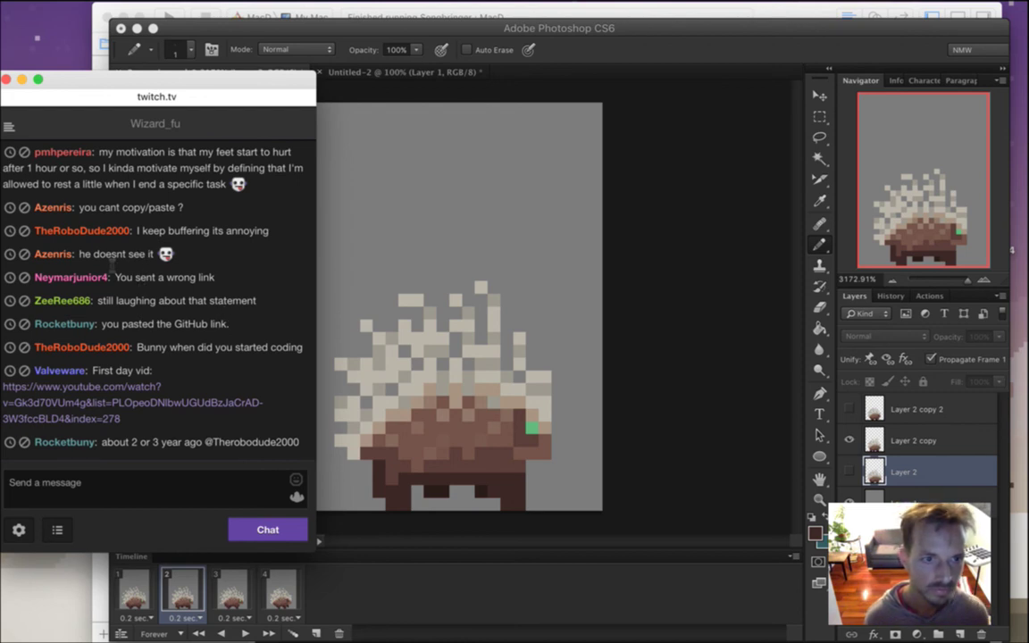
drag(145, 256, 100, 257)
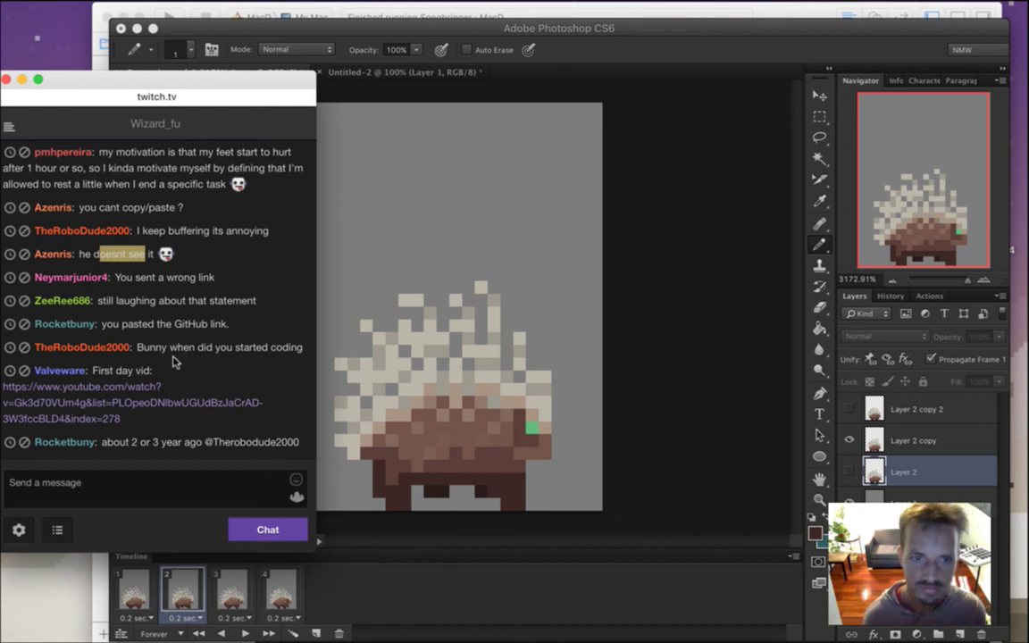
drag(150, 323, 228, 324)
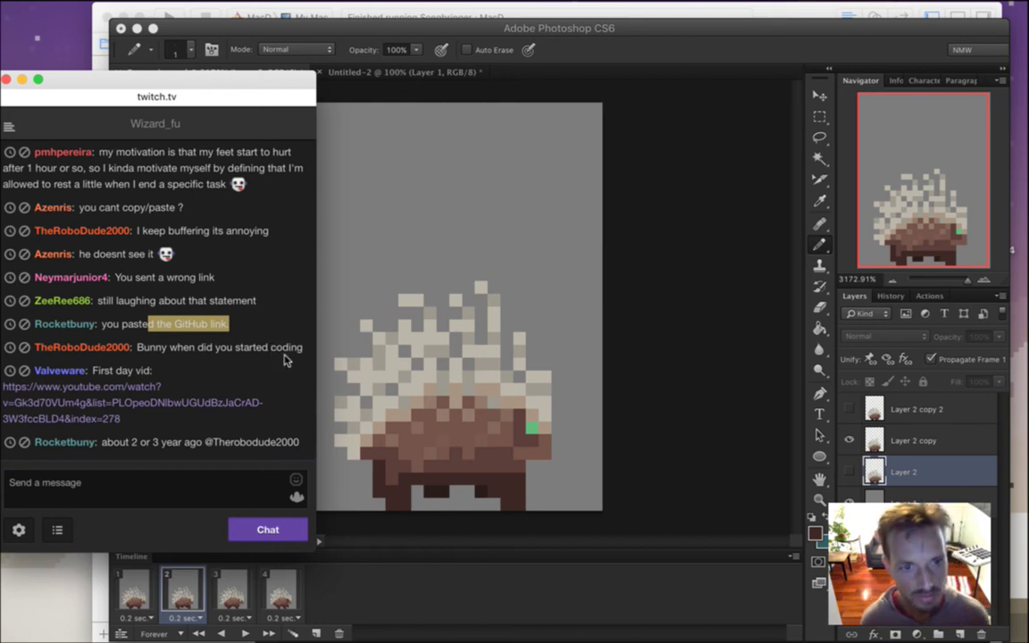
Switch back to Photoshop, play the animation from frame 1, and review each of the four frames
click(645, 54)
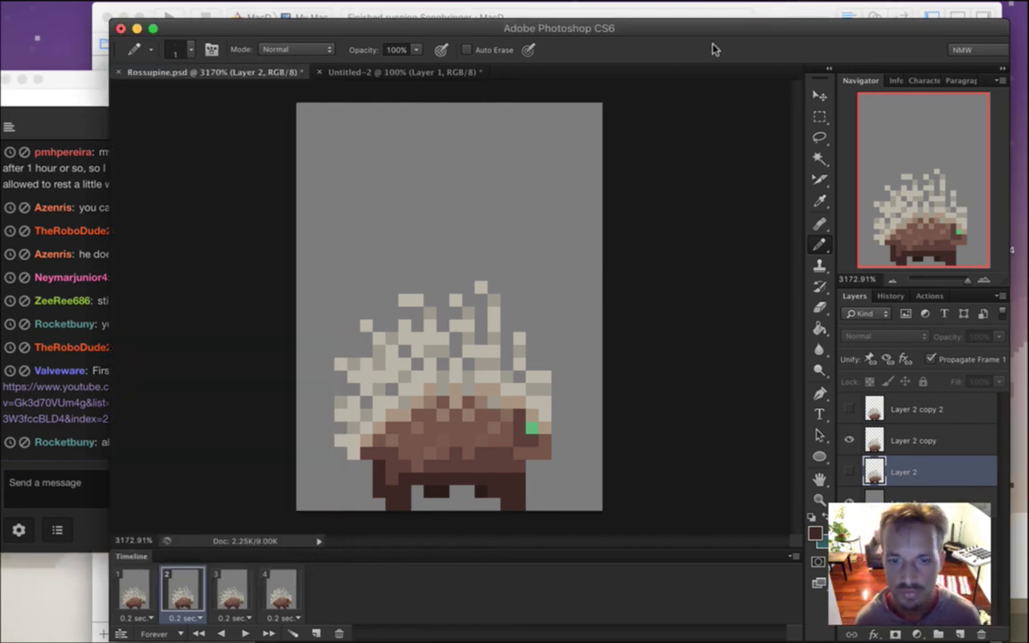
click(134, 592)
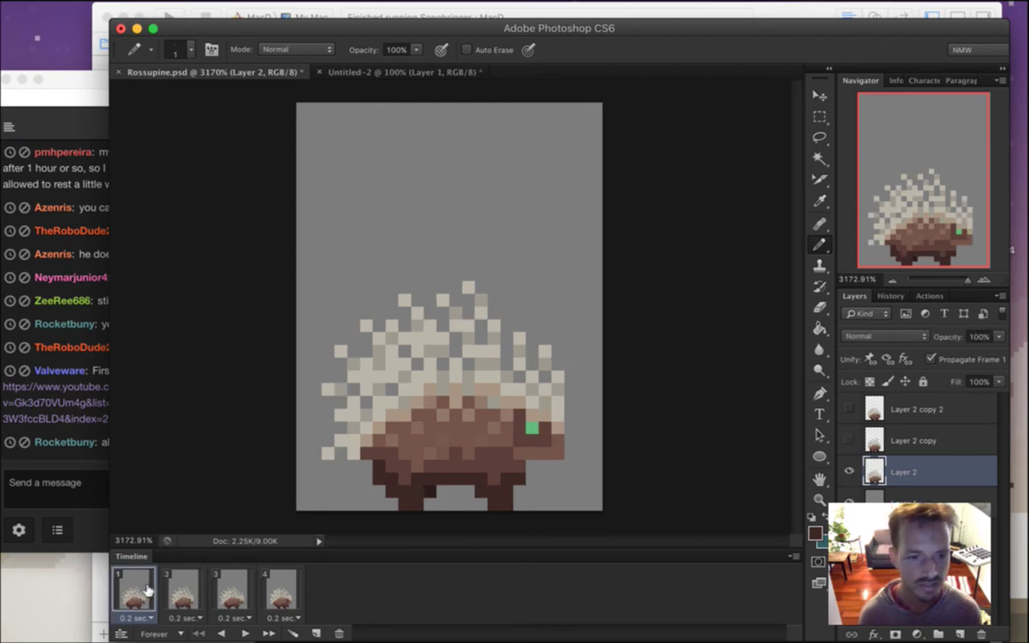
click(245, 634)
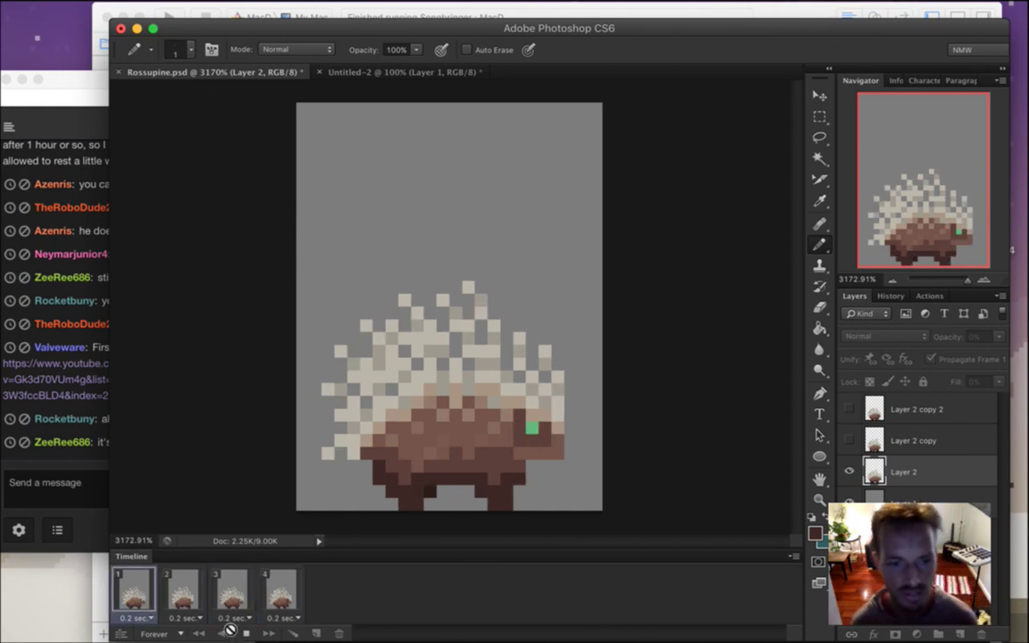
click(138, 585)
click(181, 591)
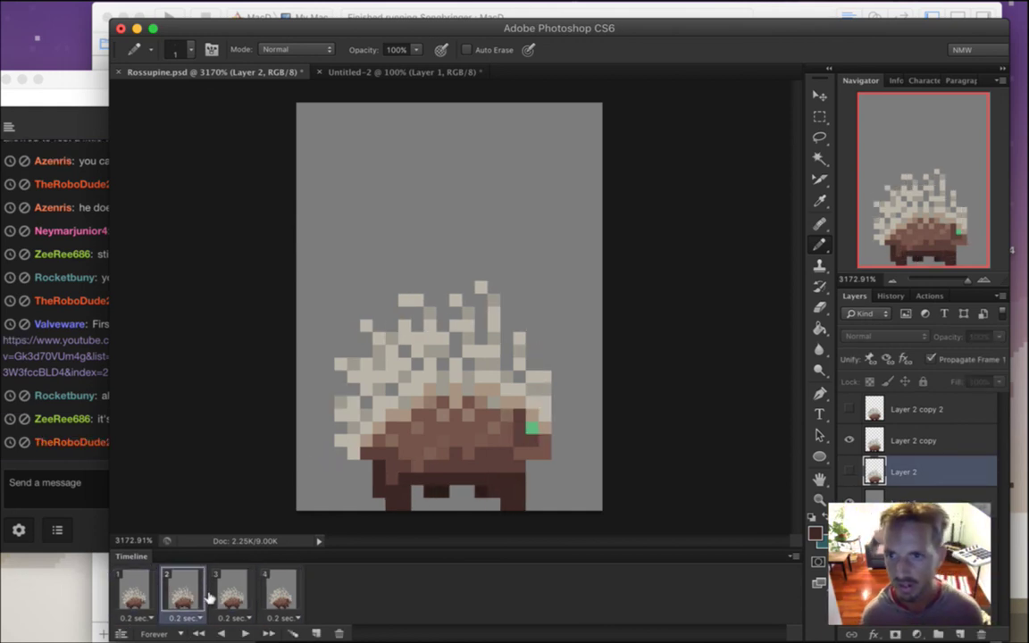
click(233, 589)
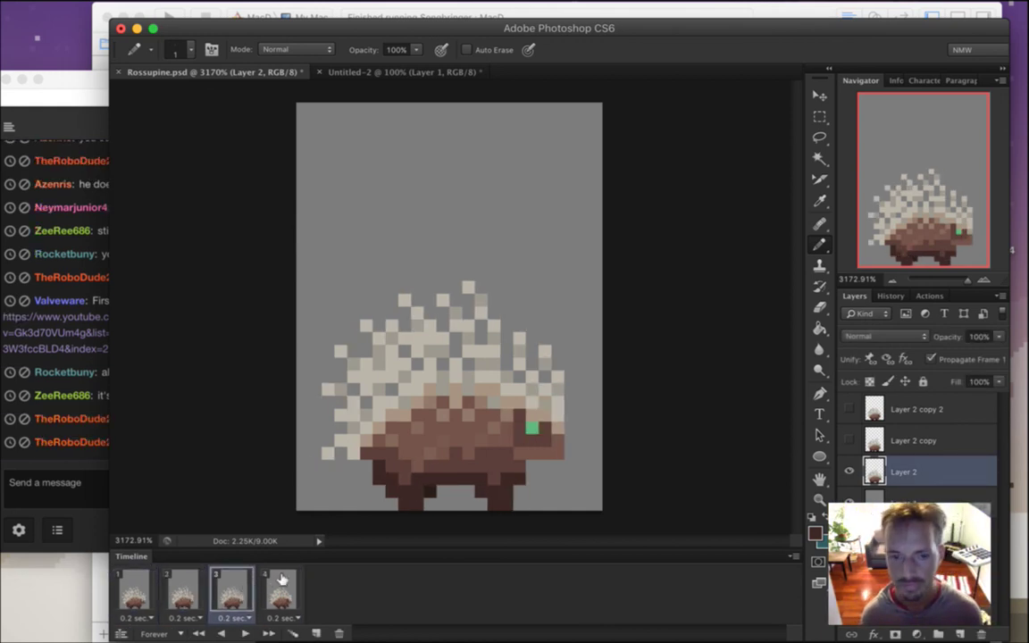
click(282, 589)
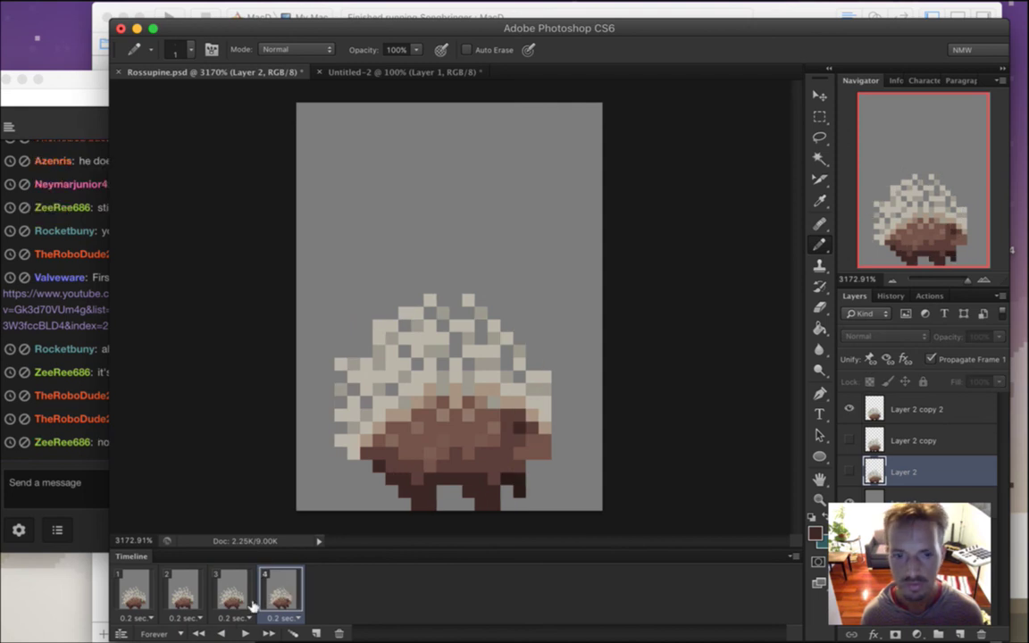
Sample the eye's green from frame 3 and paint the eye pixel with it on Layer 2 copy 2 in frame 4
click(871, 406)
click(233, 590)
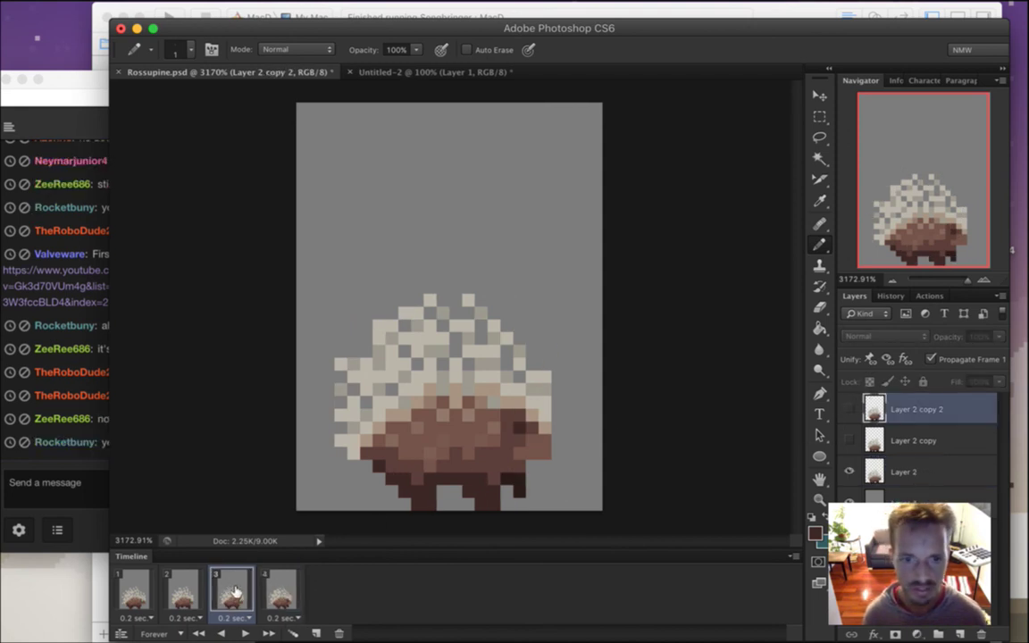
key(i)
click(533, 430)
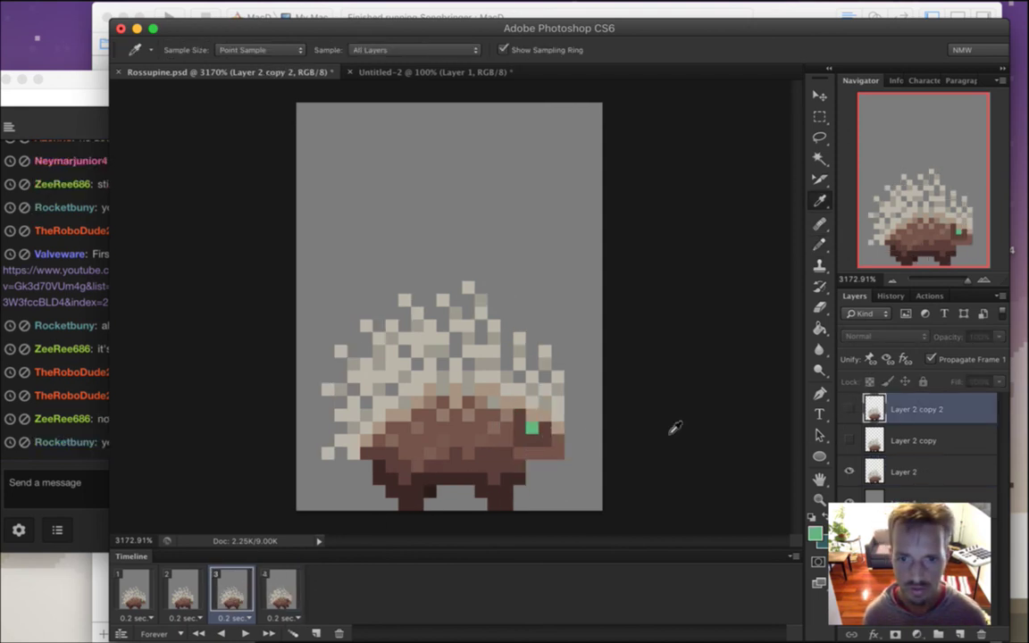
click(284, 589)
key(b)
click(519, 429)
Retouch the shading pixels behind the eye on Layer 2 copy 2 using browns sampled from the porcupine's face and body
key(i)
click(495, 431)
key(b)
key(i)
click(485, 450)
key(b)
key(i)
key(b)
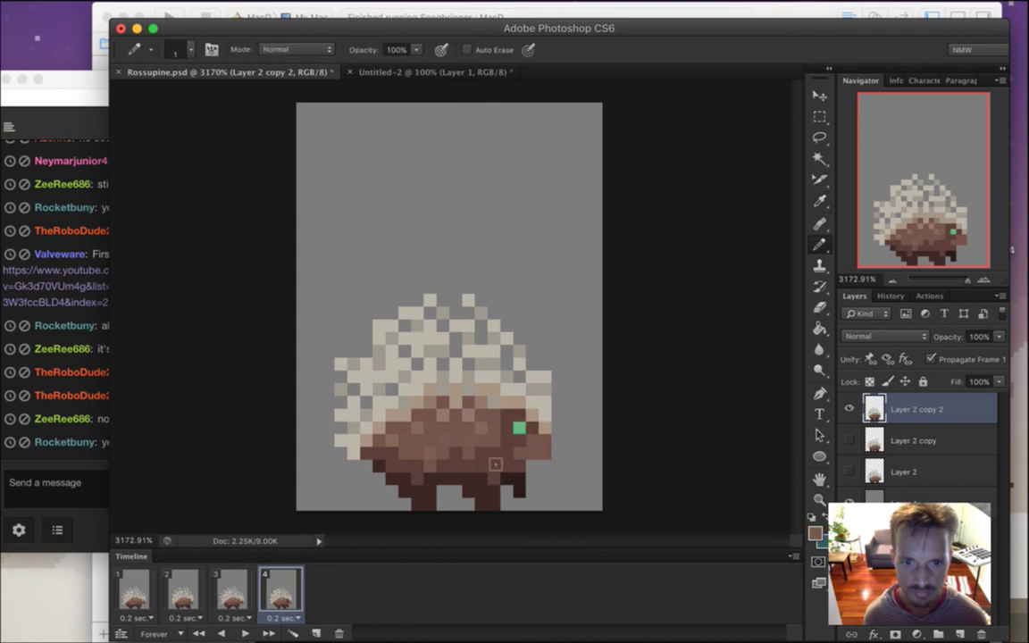
Check frame 1's delay options without changing them, and play the updated animation and stop it
click(132, 620)
click(352, 581)
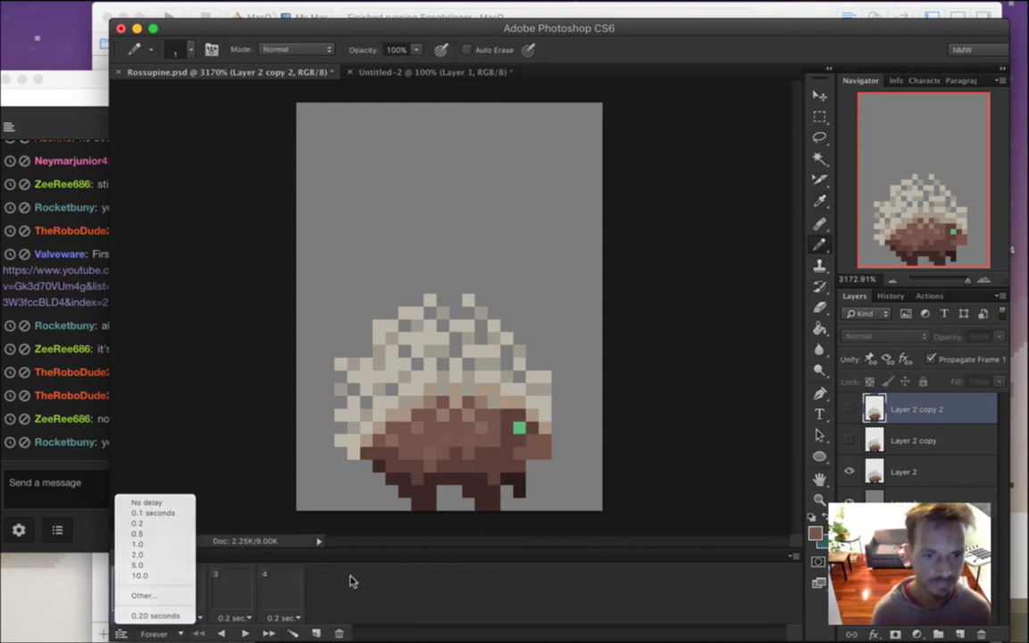
click(245, 633)
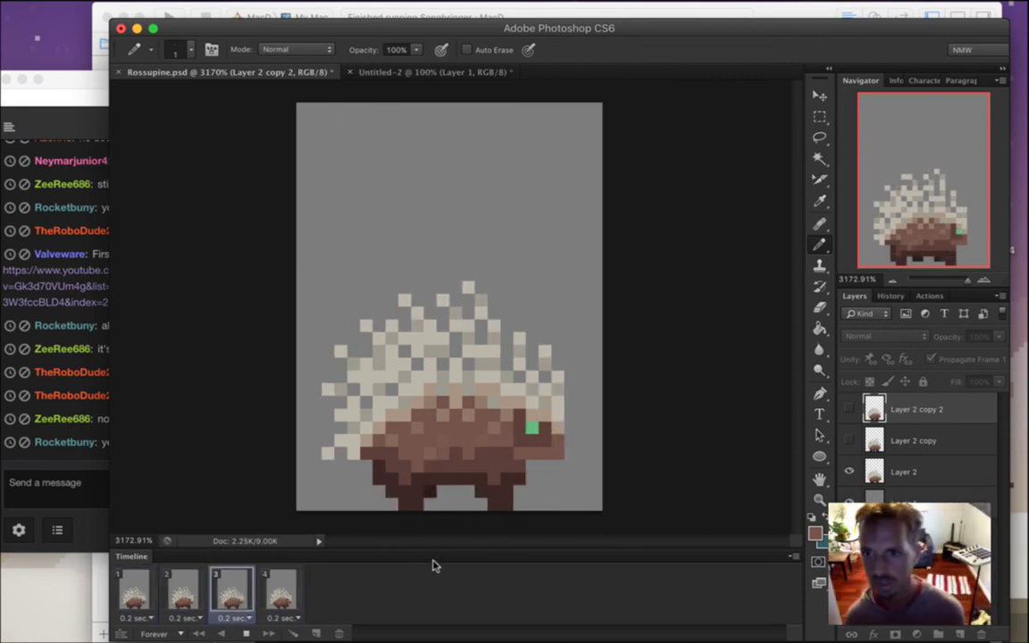
key(space)
Compare frames 1 and 2, ready the Pencil on Layer 2 copy with a light brown sampled from frame 1, and save Rossupine.psd
click(135, 591)
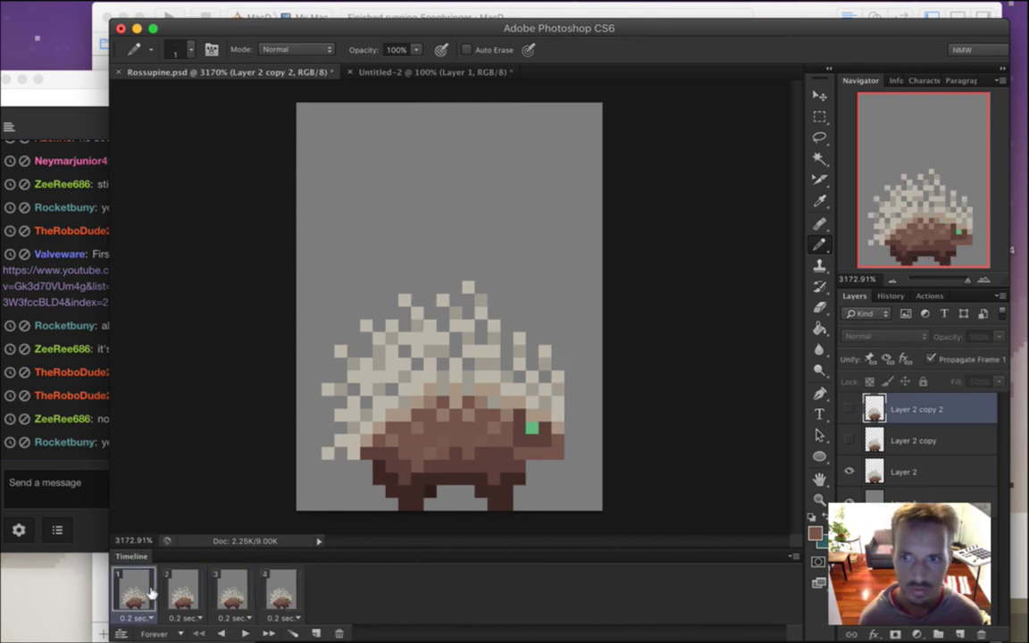
click(179, 594)
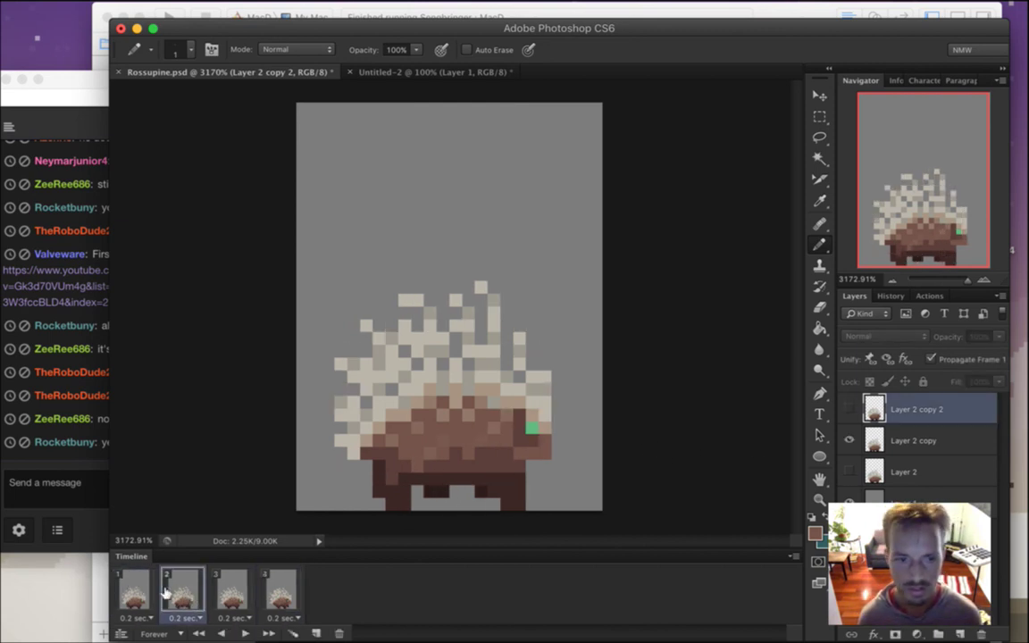
click(135, 589)
key(i)
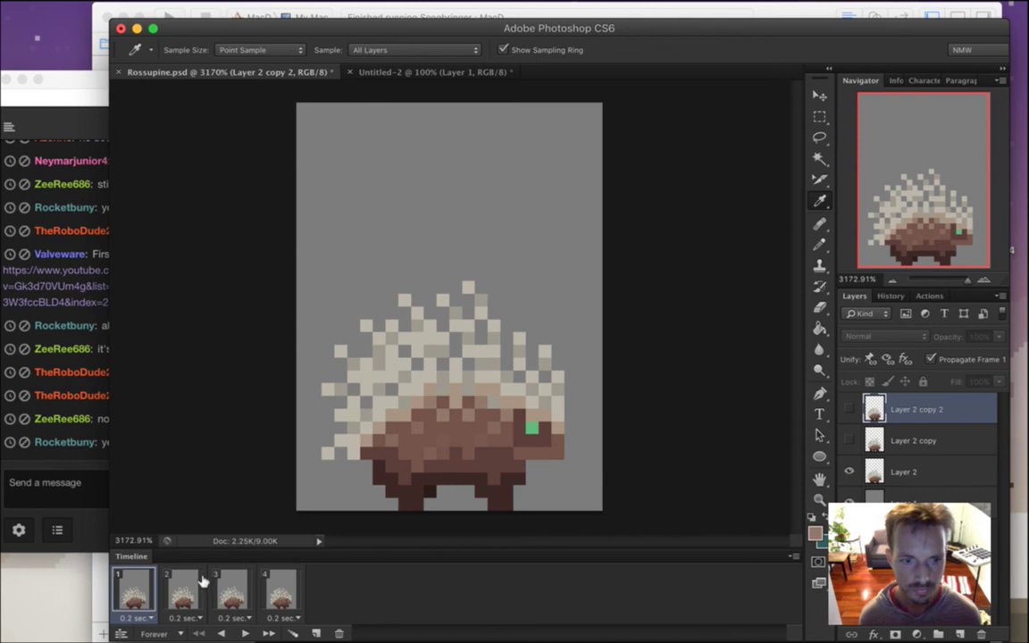
click(202, 582)
click(879, 438)
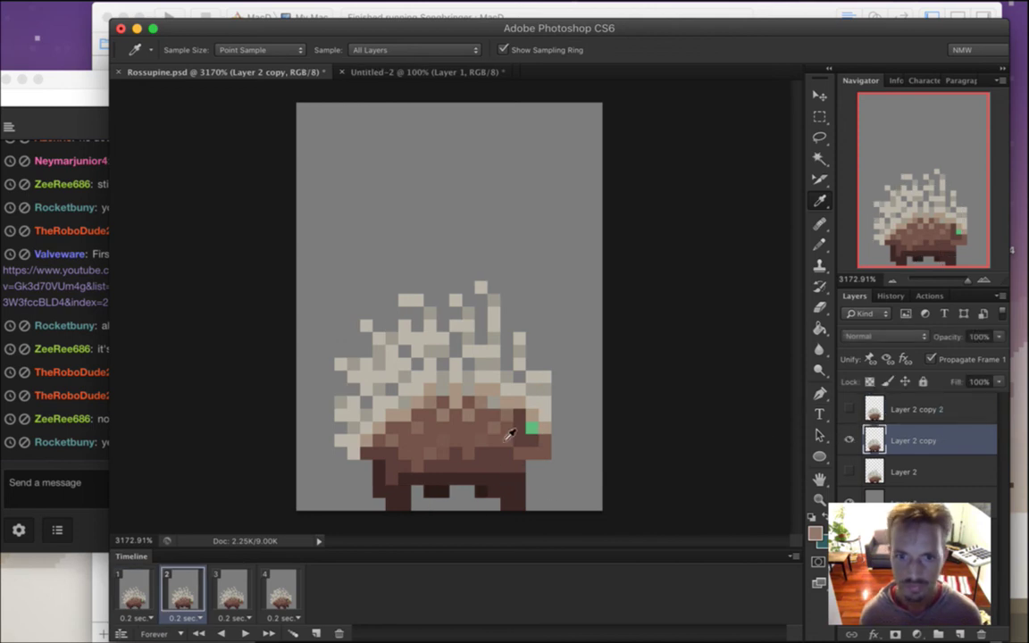
key(b)
click(149, 605)
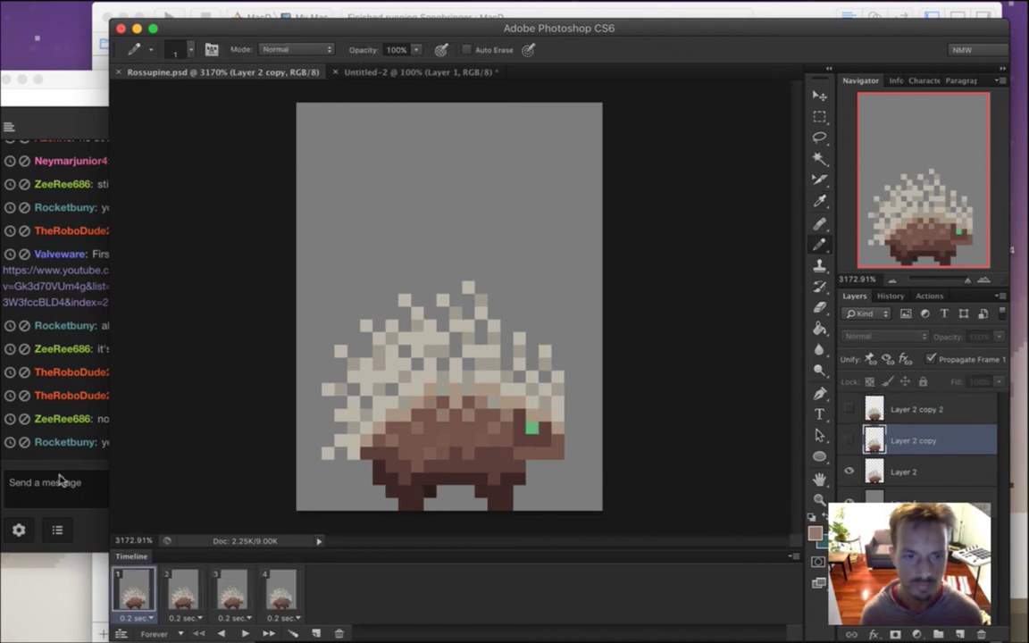
Switch to the Twitch chat window and read the new replies, including the feedback on the porcupine's eye
click(64, 482)
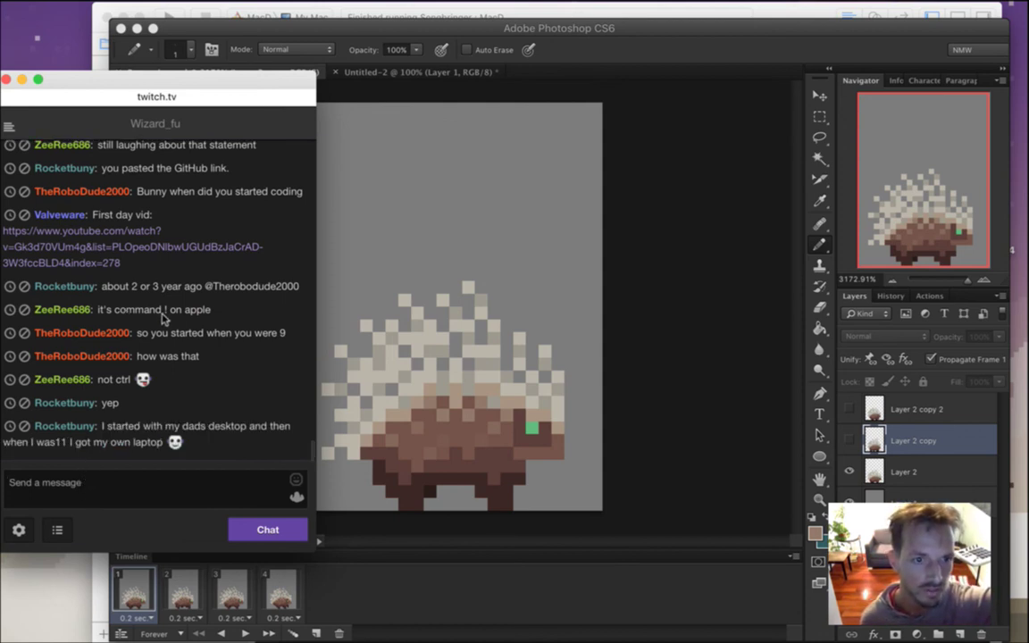
drag(158, 312, 122, 309)
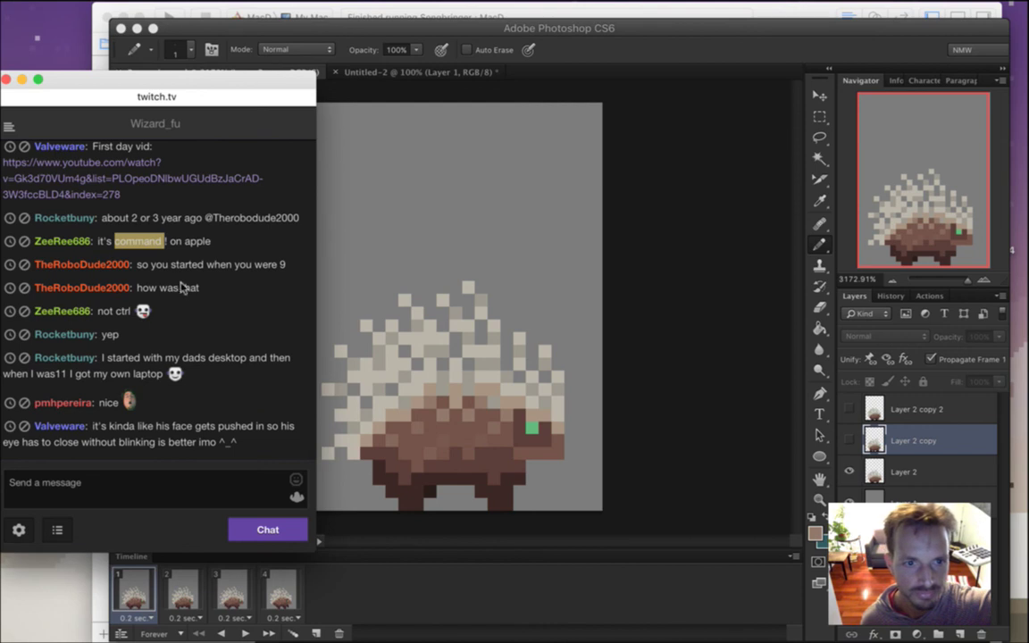
drag(125, 357, 154, 377)
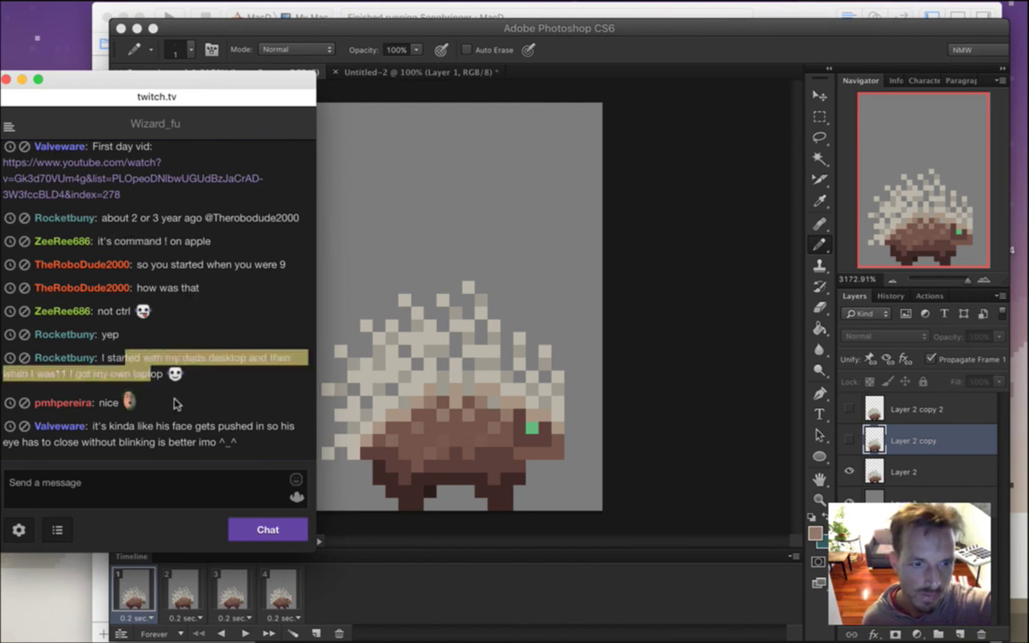
Highlight and read the chat message about the porcupine's face being pushed in and its eye closing
mouse_move(125, 427)
mouse_down()
mouse_move(94, 429)
mouse_move(136, 443)
mouse_up()
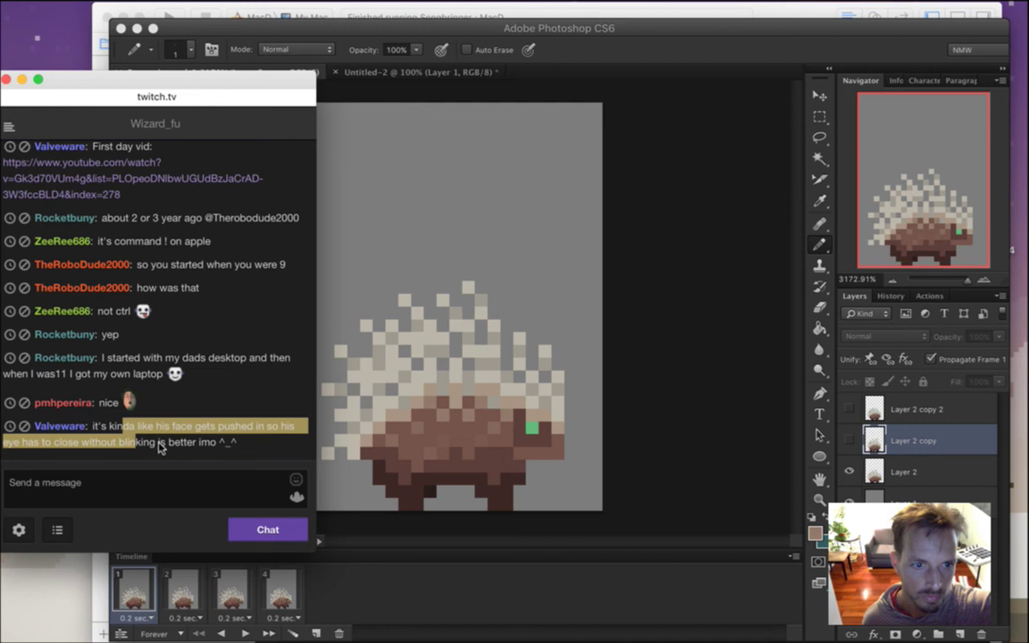
click(162, 451)
drag(101, 428, 132, 437)
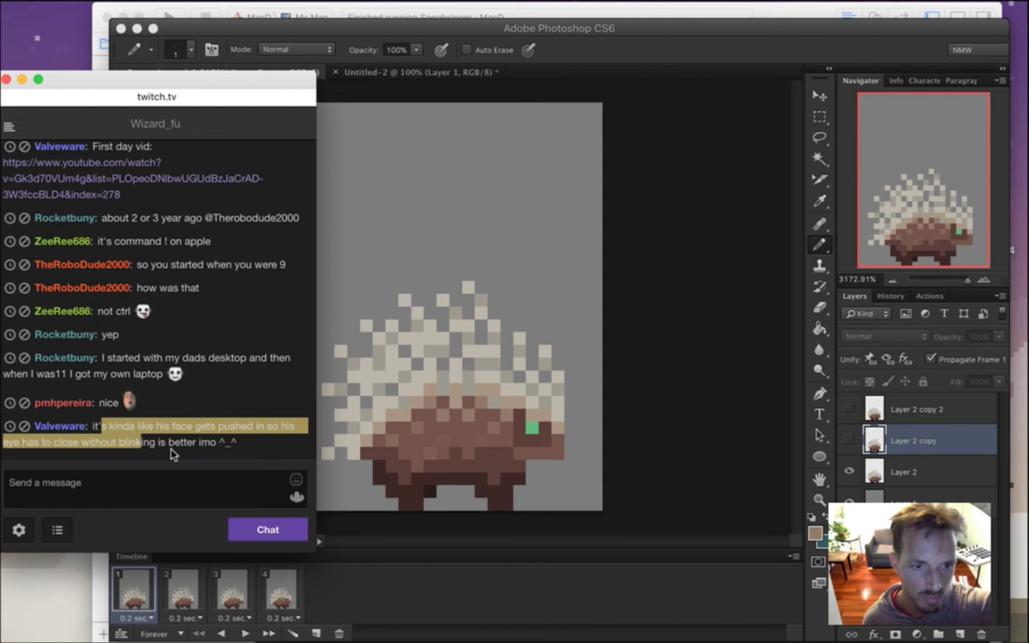
click(176, 451)
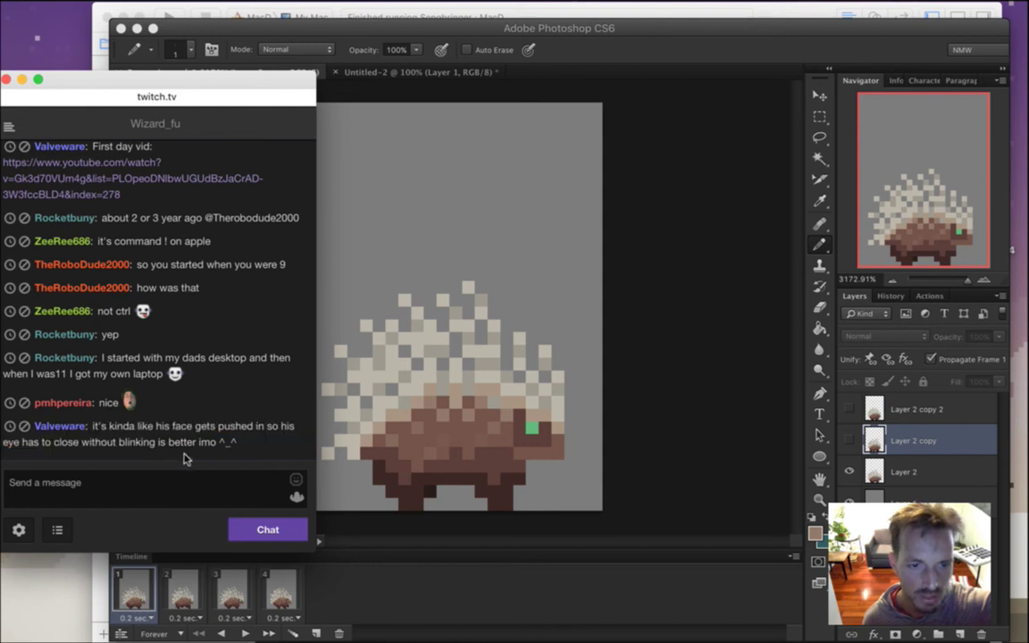
Return to Photoshop, play the porcupine animation, and compare frames 1 and 2
click(664, 61)
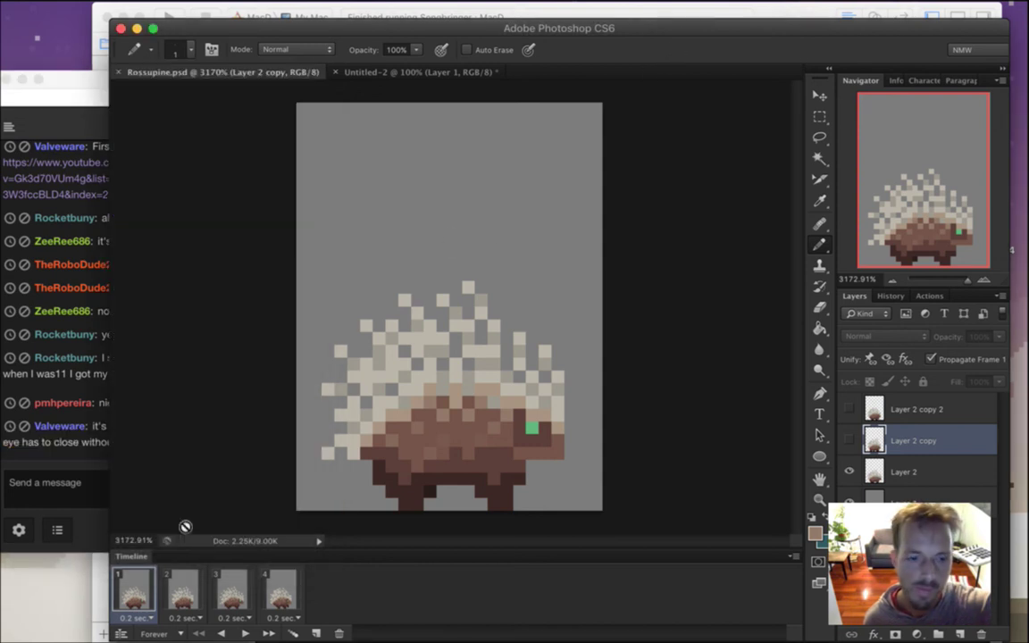
click(245, 633)
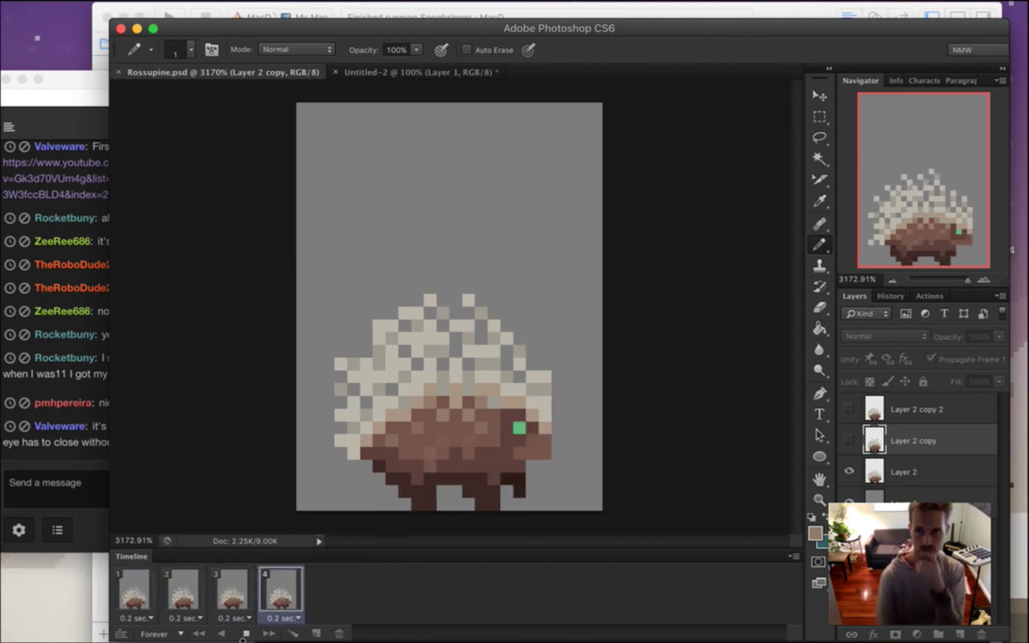
click(195, 593)
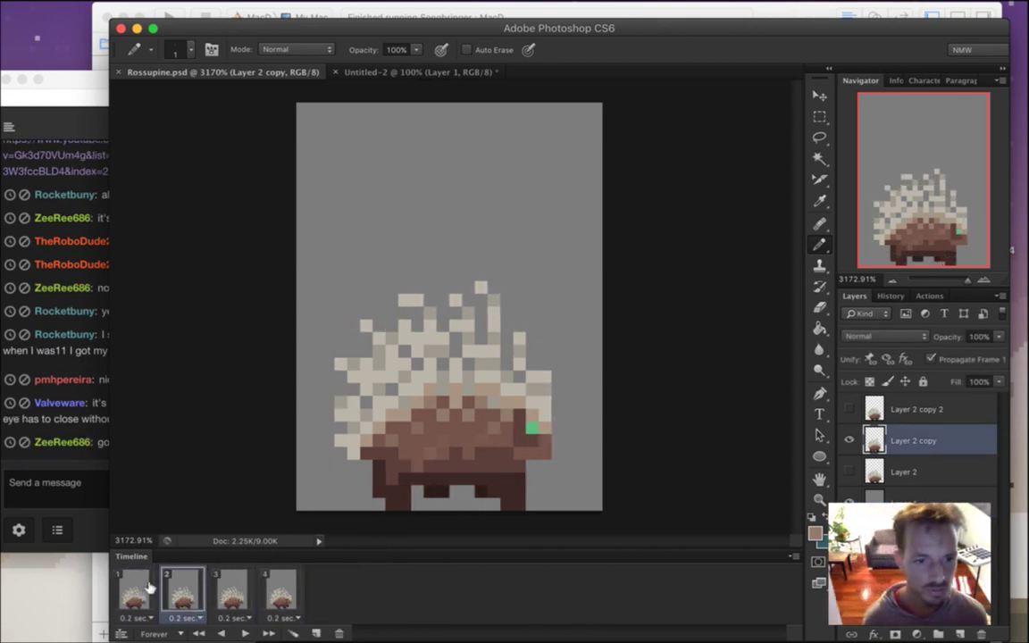
click(144, 589)
click(186, 590)
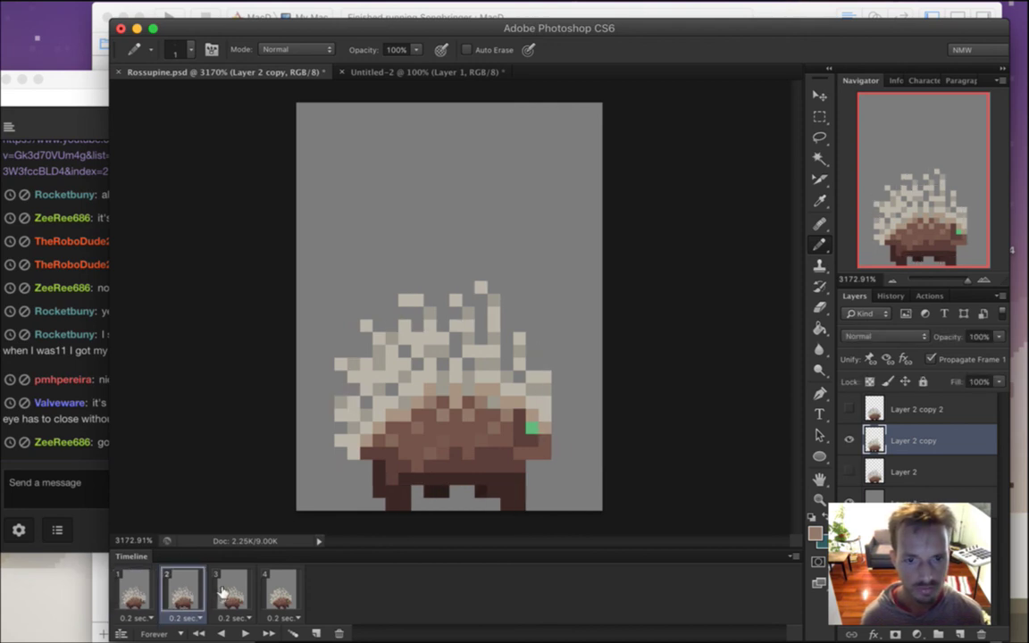
Sample the body brown from frame 2 for the Pencil and move on through frame 3 to frame 4
alt+click(420, 427)
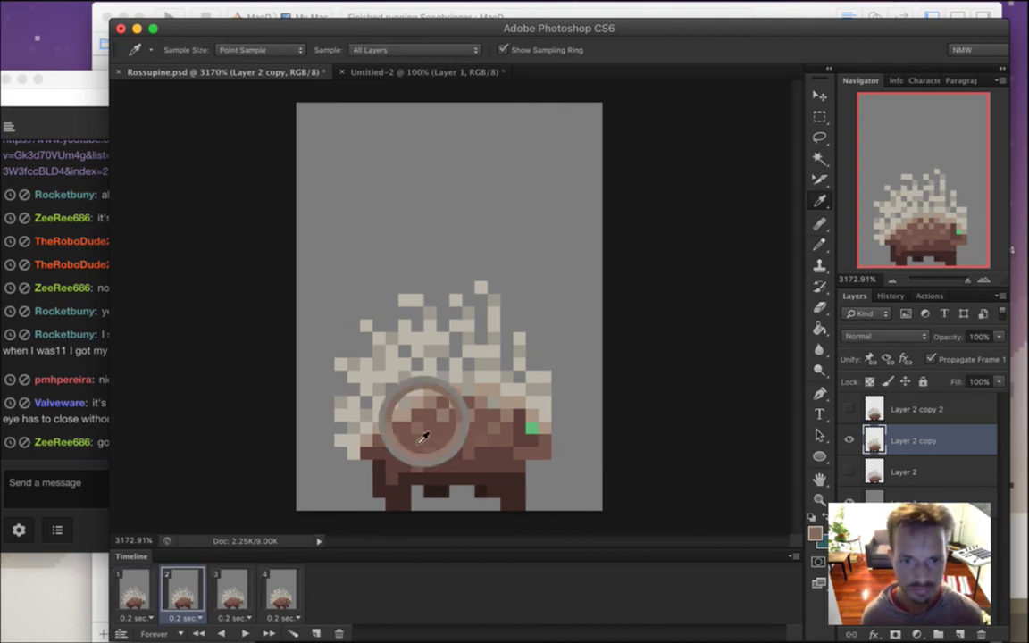
alt+click(430, 426)
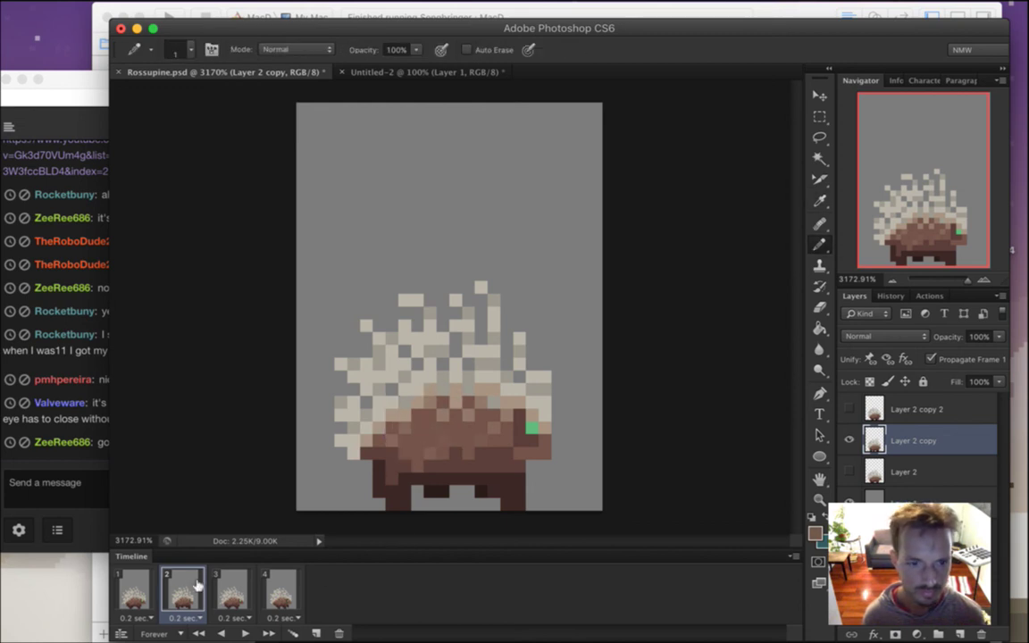
click(234, 585)
click(284, 591)
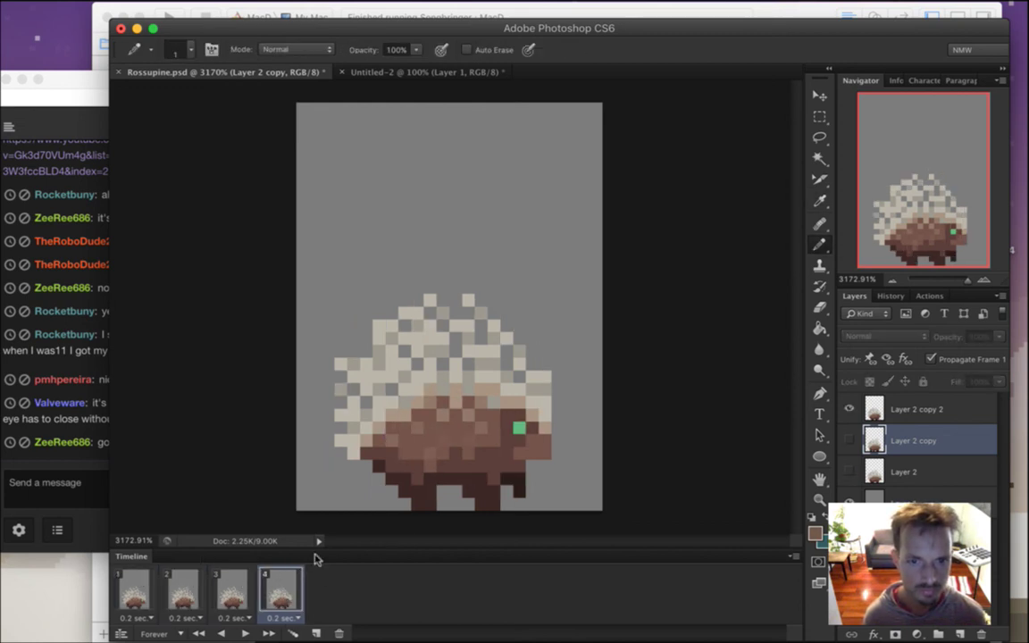
Try to pencil a brown pixel on frame 4's body with Layer 2 copy as the target layer
key(i)
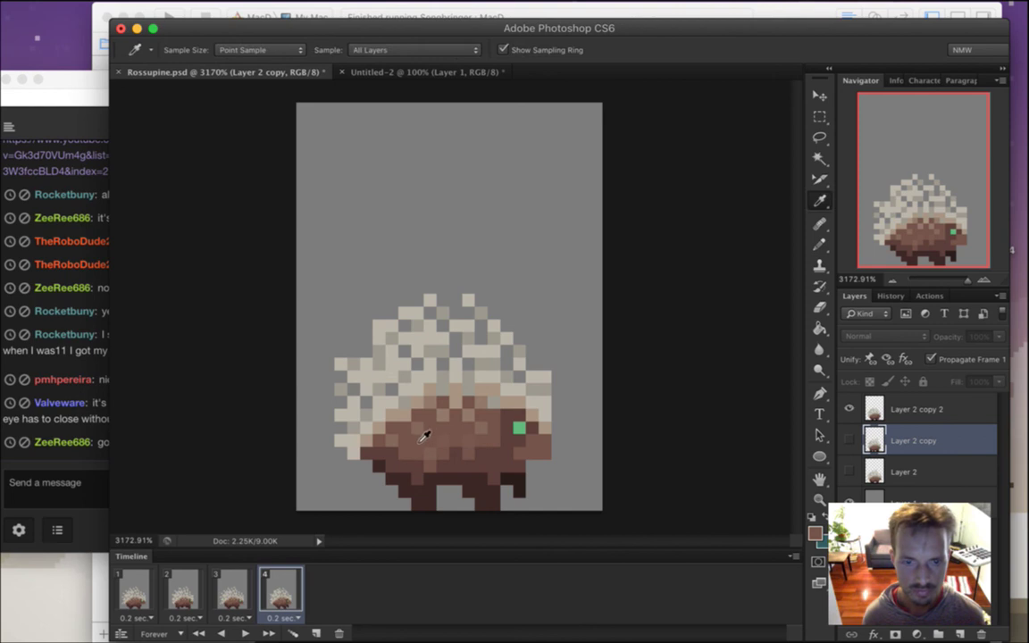
key(b)
click(430, 428)
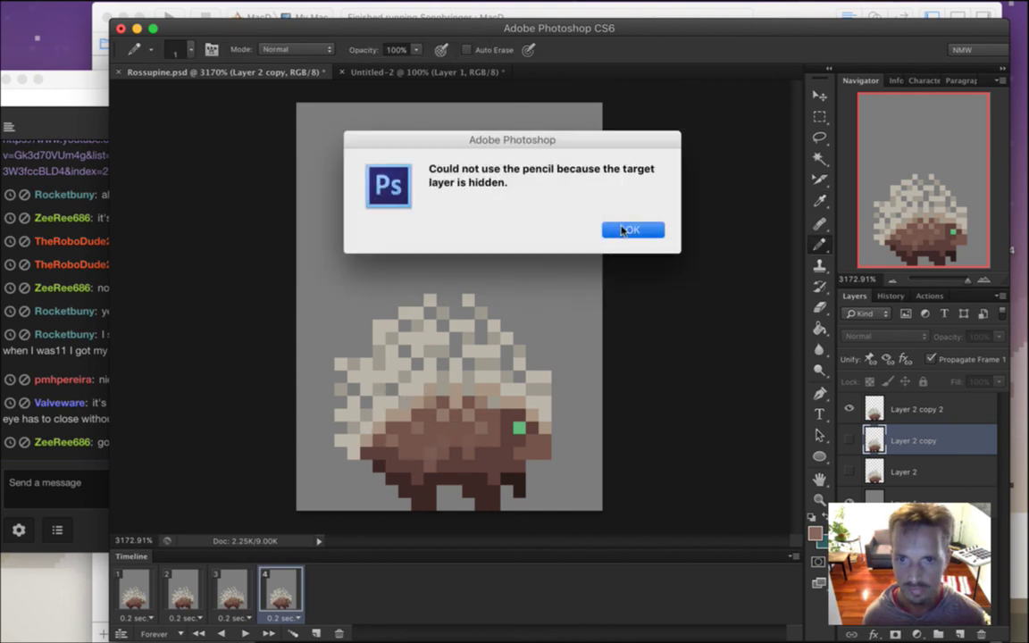
key(Return)
Retouch the lighter shading pixels on the rear body of Layer 2 copy 2 with sampled browns and save Rossupine.psd
click(893, 406)
key(i)
key(b)
alt+click(416, 435)
alt+click(424, 447)
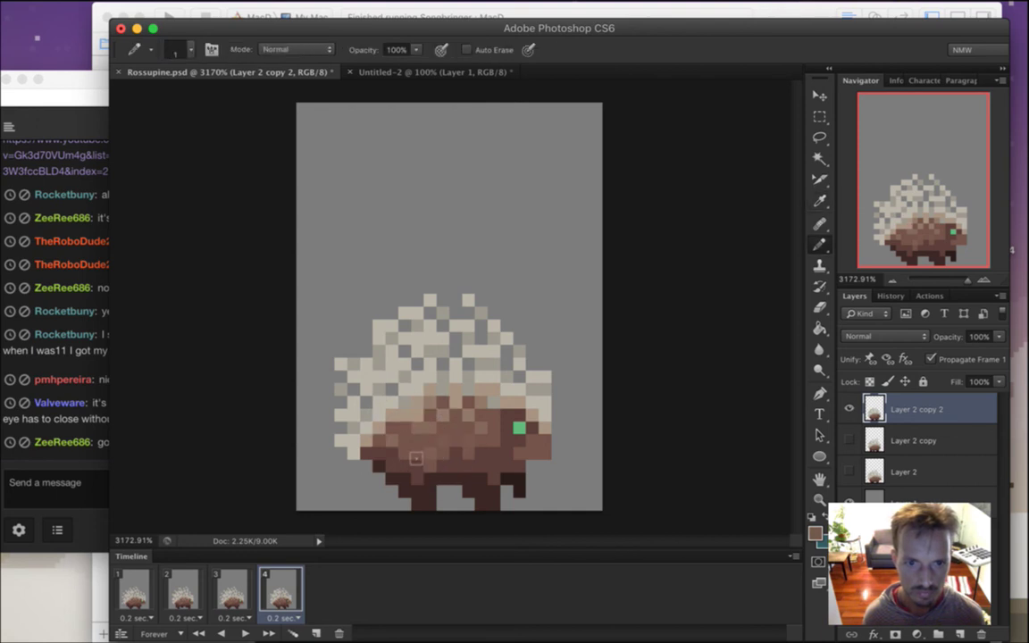
key(super+s)
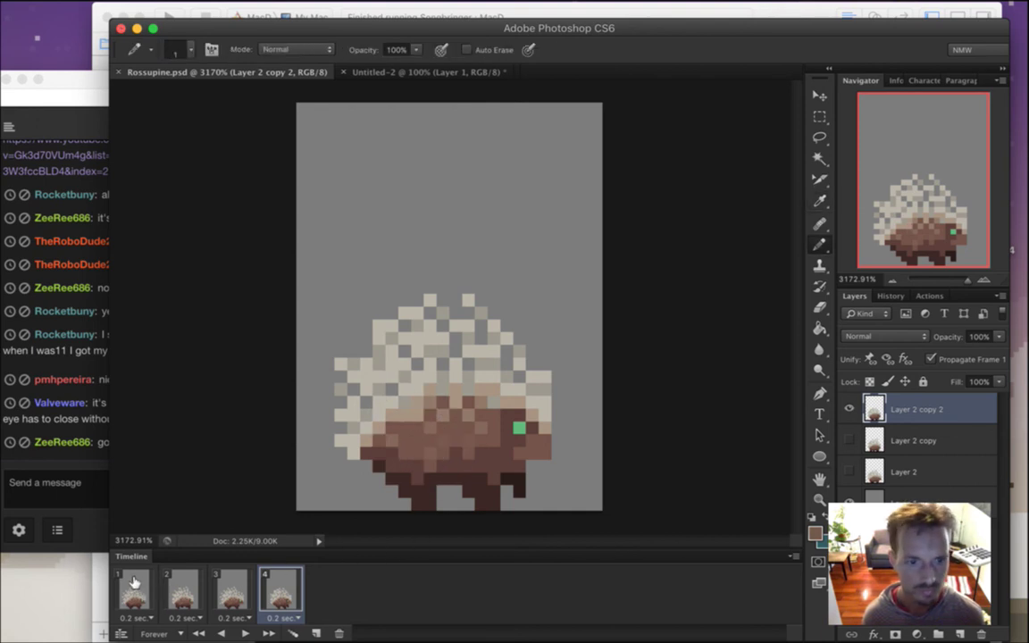
Compare all four frames and retouch the light-brown pixels on the rear of the body in frame 4
click(136, 585)
click(183, 589)
click(232, 589)
click(283, 587)
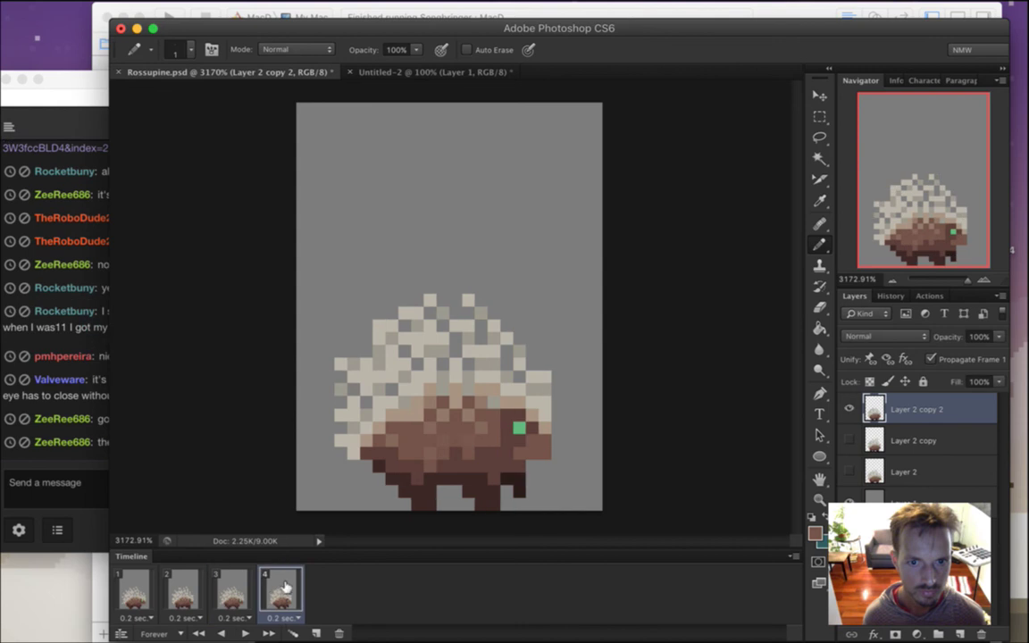
alt+click(395, 455)
alt+click(393, 434)
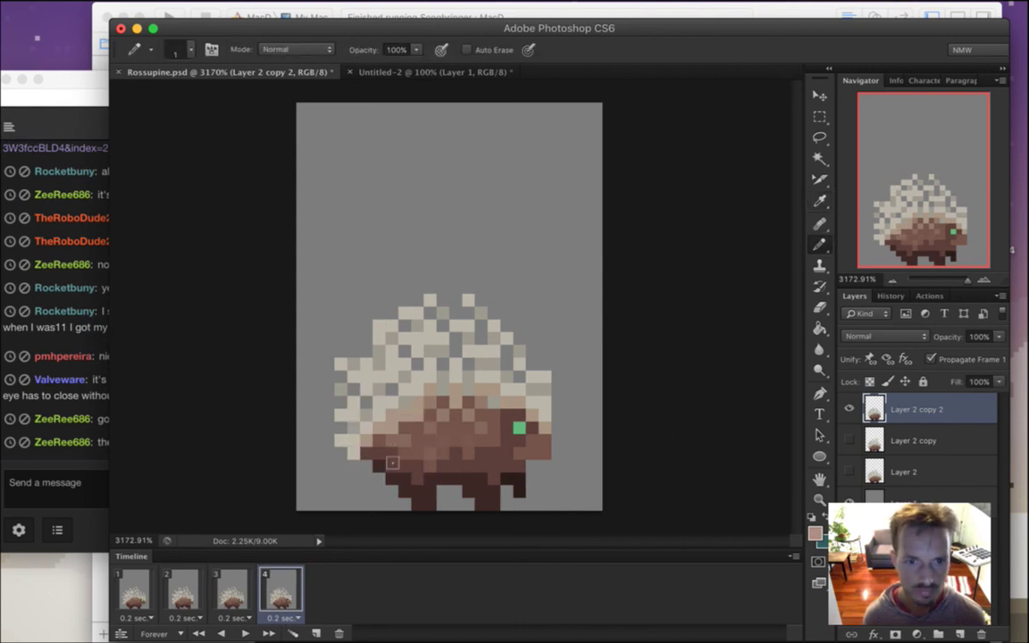
alt+click(349, 393)
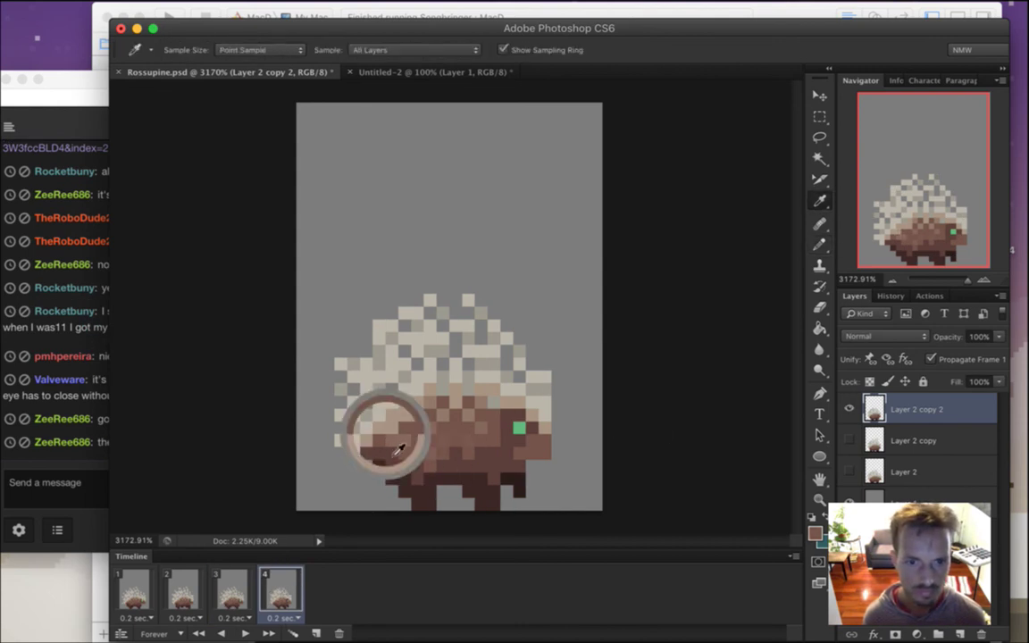
Go through frames 1 to 4 in order, and play the animation from frame 1 and stop it
click(150, 581)
click(188, 583)
click(236, 577)
click(269, 576)
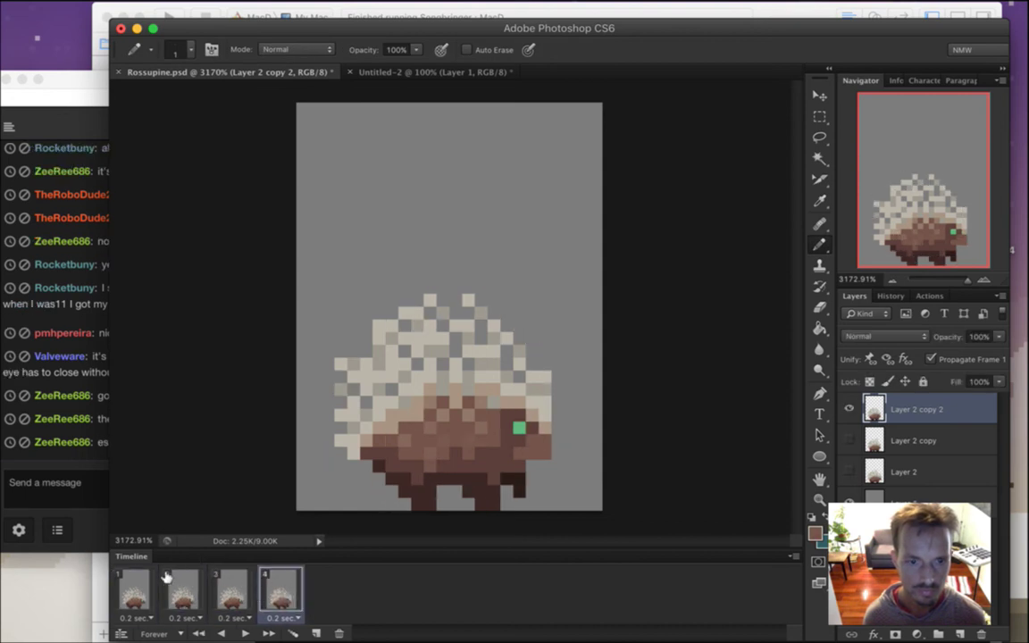
click(134, 585)
click(245, 634)
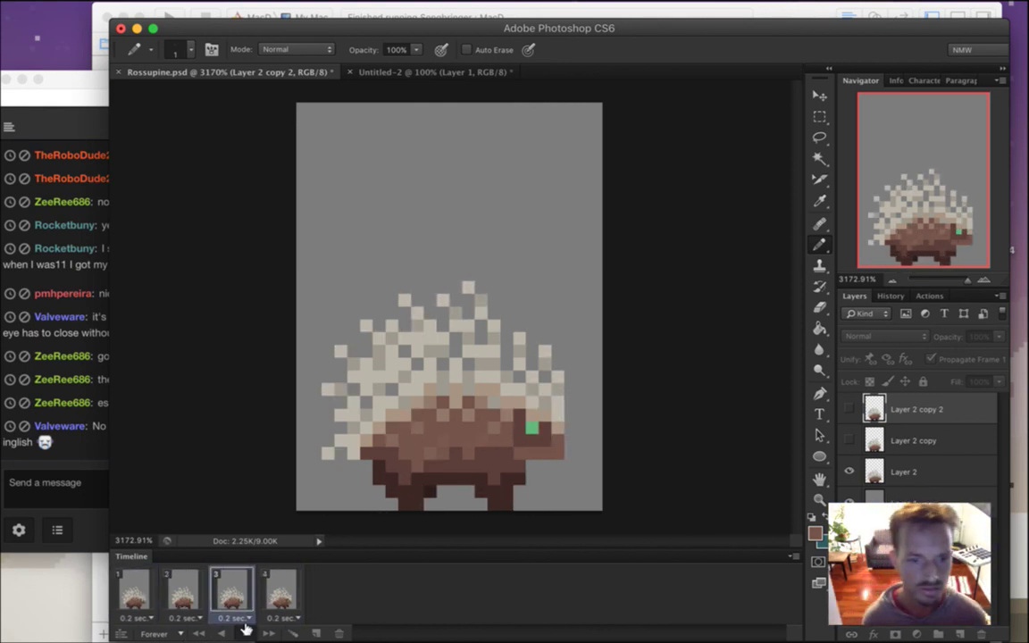
click(245, 631)
Touch up the upper-back shading in frame 4 with a brown sampled from the body and save the file
click(280, 585)
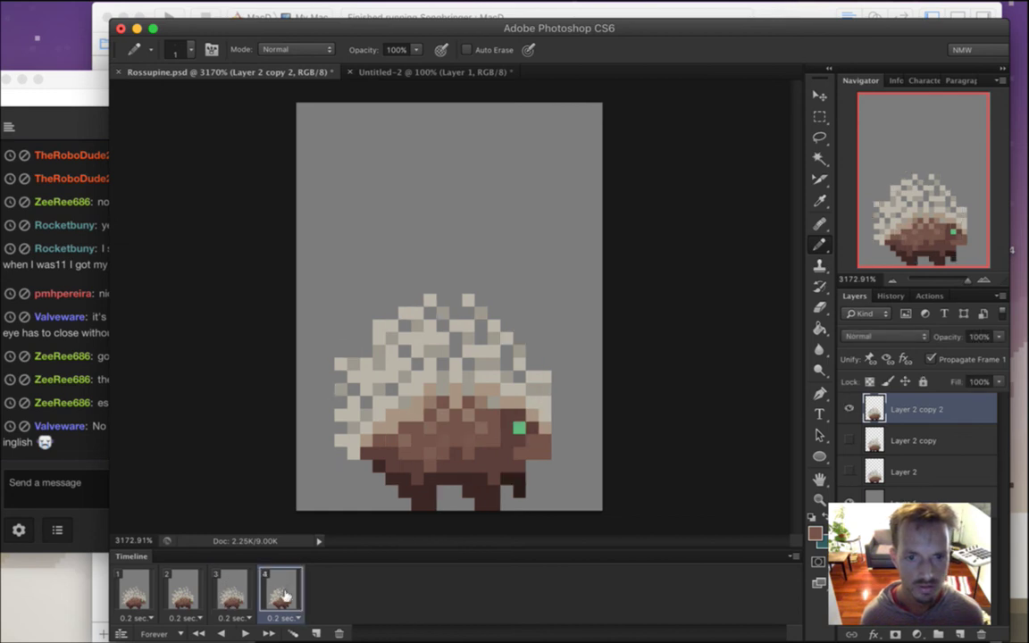
alt+click(442, 417)
key(super+s)
Play the animation from frame 1, stop it, and compare frames 4 and 3
click(136, 590)
click(245, 633)
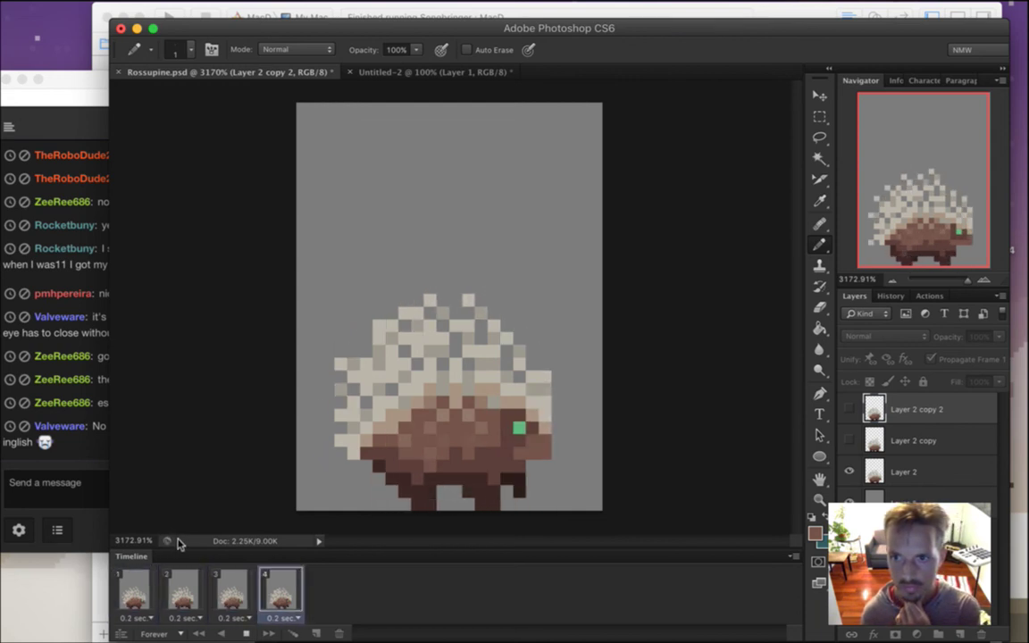
click(246, 633)
click(278, 585)
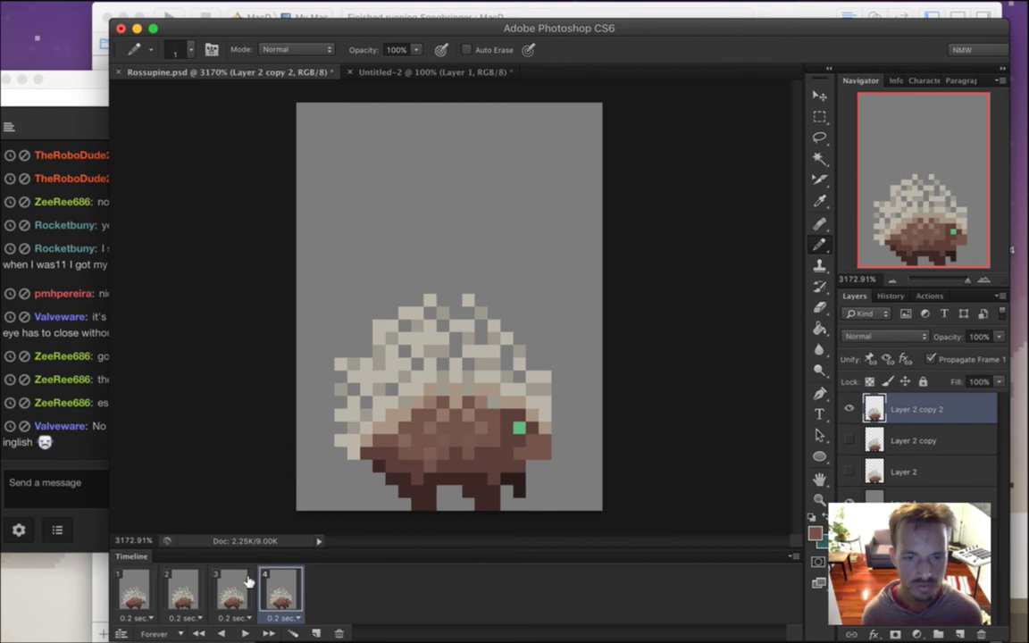
click(234, 586)
Retouch the rear body shading of frame 2 on Layer 2 copy with sampled browns and save the file
click(179, 586)
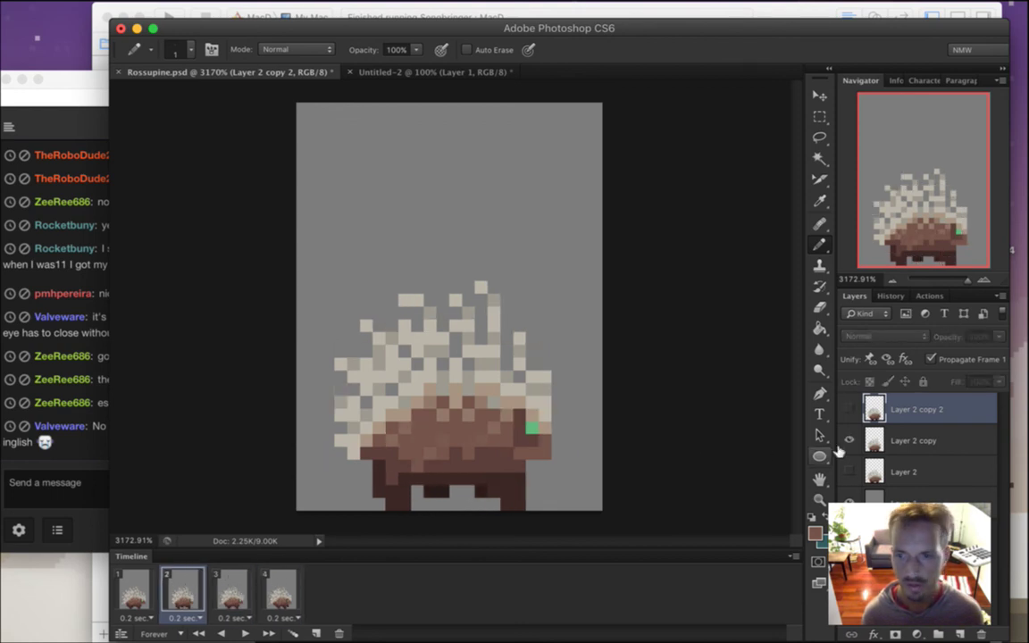
click(880, 441)
alt+click(400, 451)
alt+click(412, 435)
key(super+s)
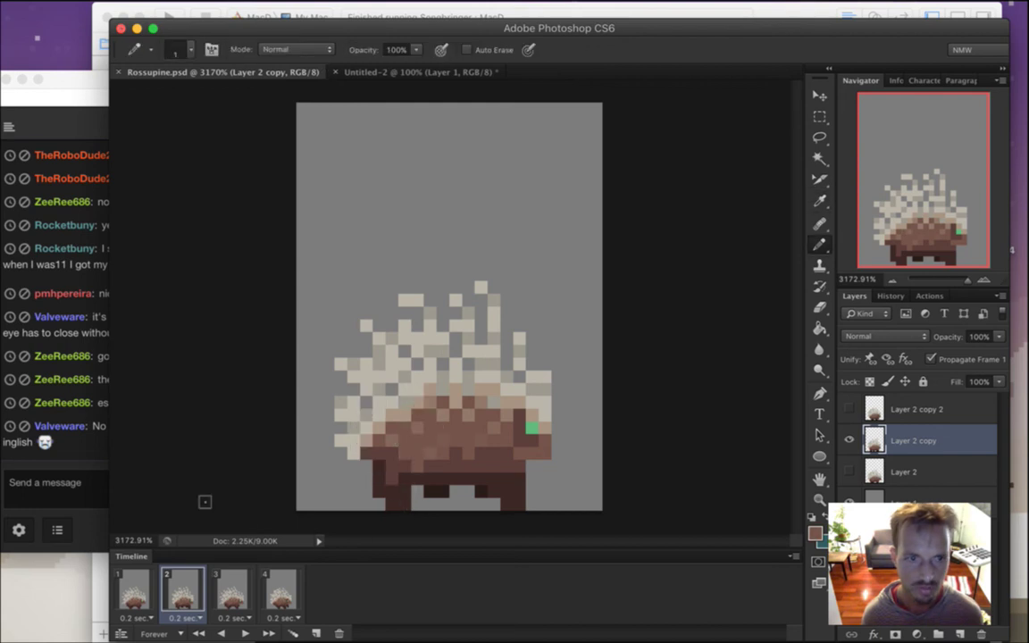
Switch to the Twitch chat window and read the feedback on the fourth frame and its front leg
click(79, 467)
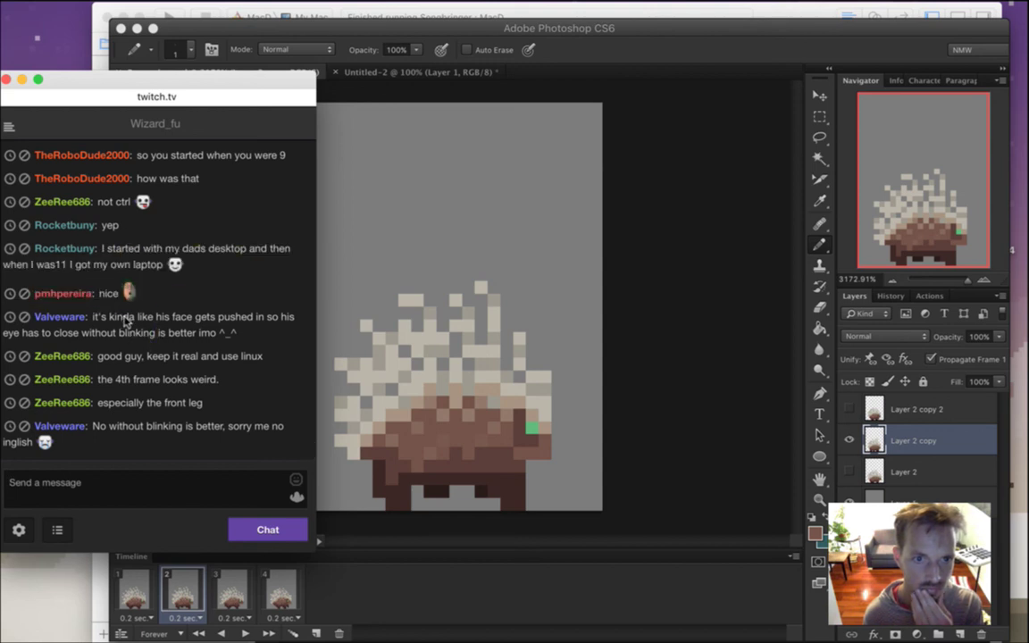
drag(130, 357, 97, 403)
click(155, 423)
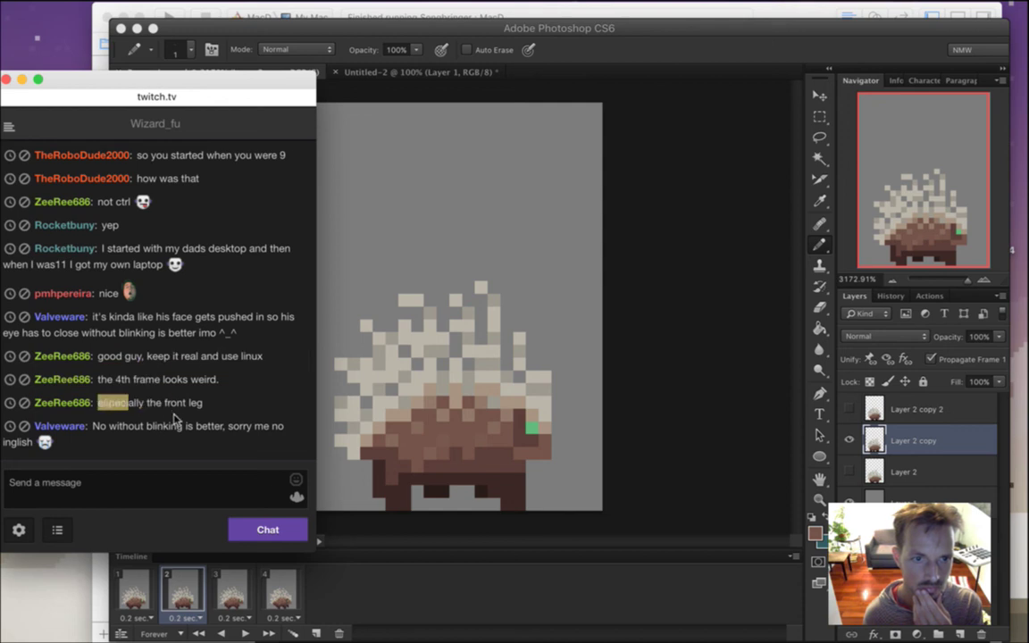
Return to Photoshop, check frames 4 and 1, and play and stop the animation to judge the front leg
click(655, 61)
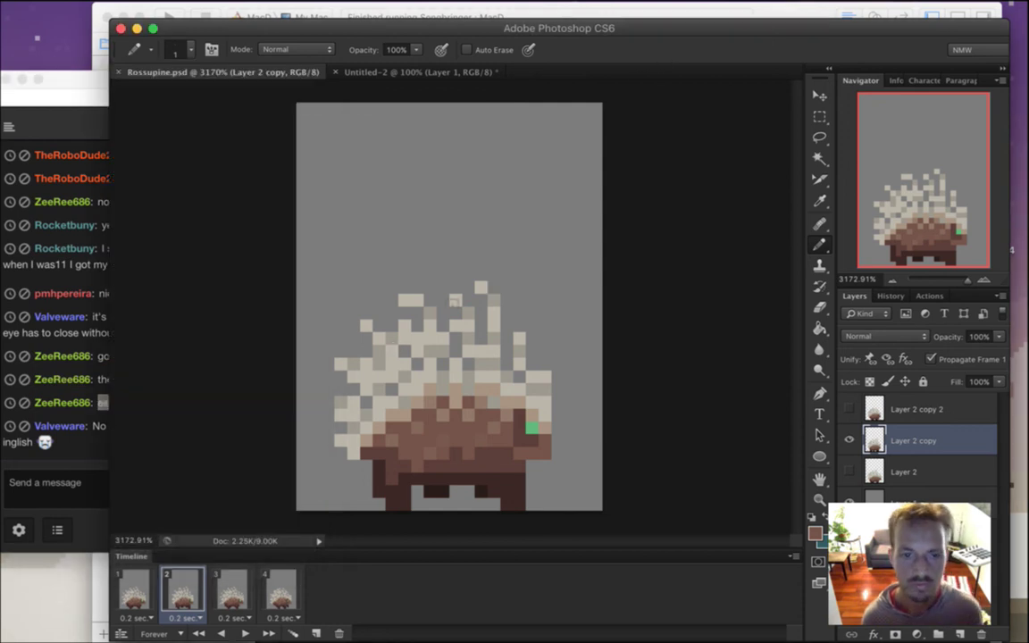
click(280, 594)
click(136, 586)
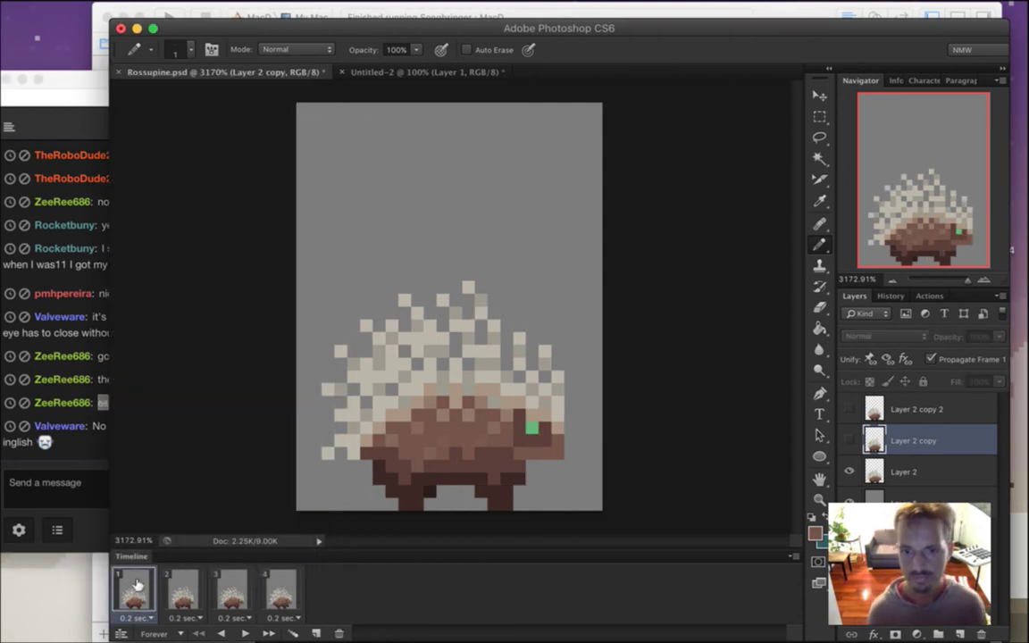
click(245, 634)
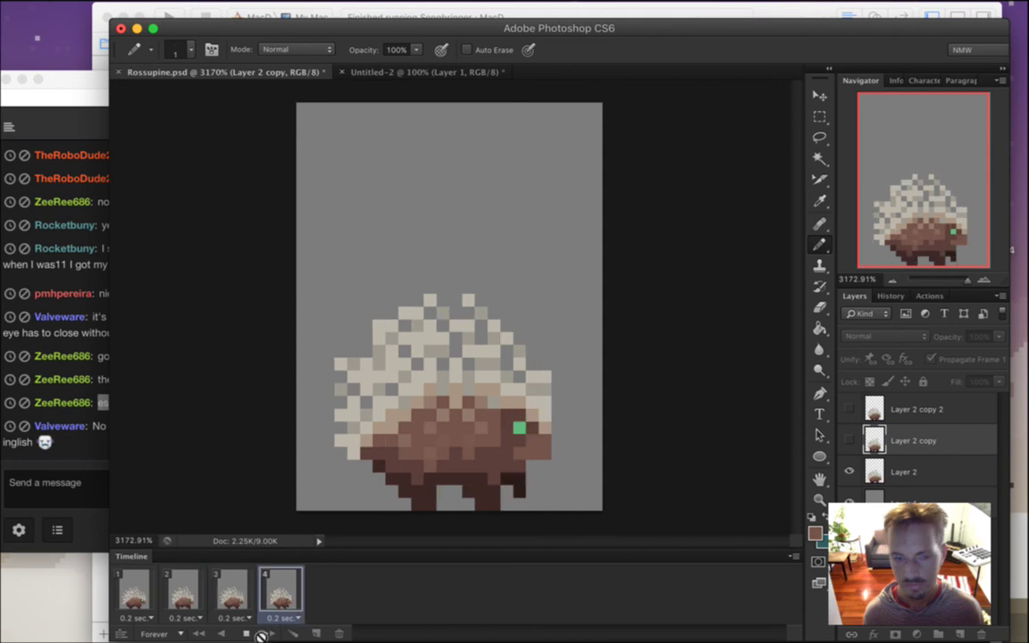
click(248, 634)
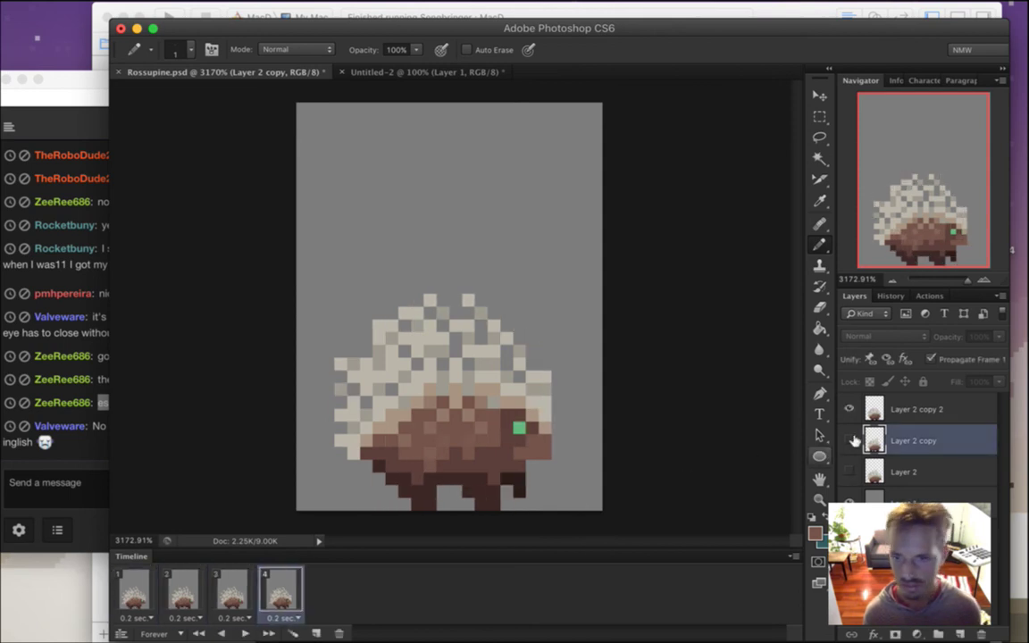
Widen the raised front leg on Layer 2 copy 2 with a pixel of its darkest brown and save the file
click(876, 406)
alt+click(521, 493)
click(506, 491)
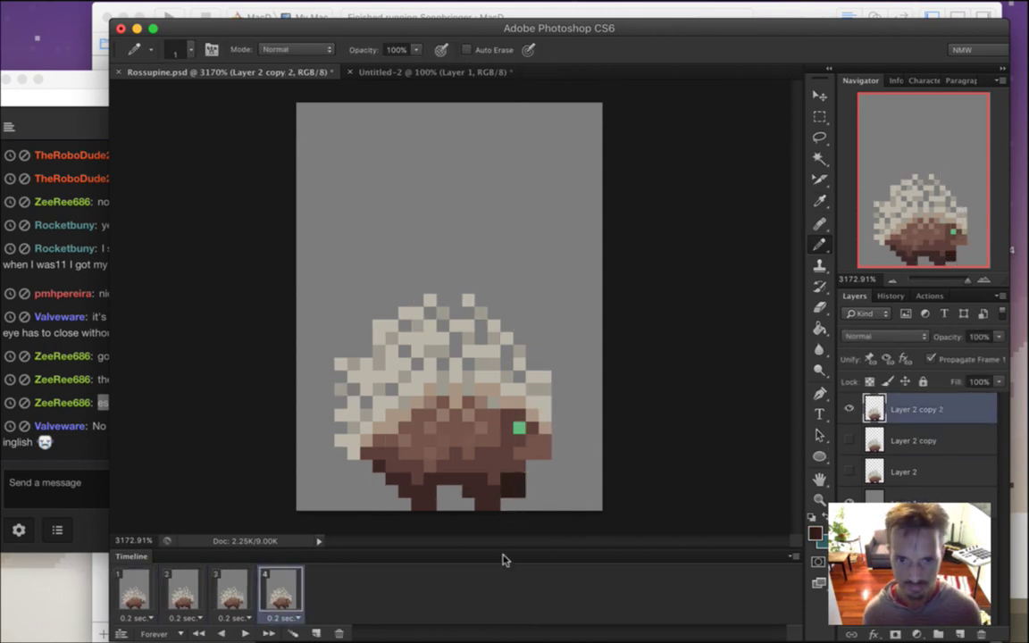
key(super+s)
Replay the animation to check the widened front leg, readying the Eraser between playbacks
key(space)
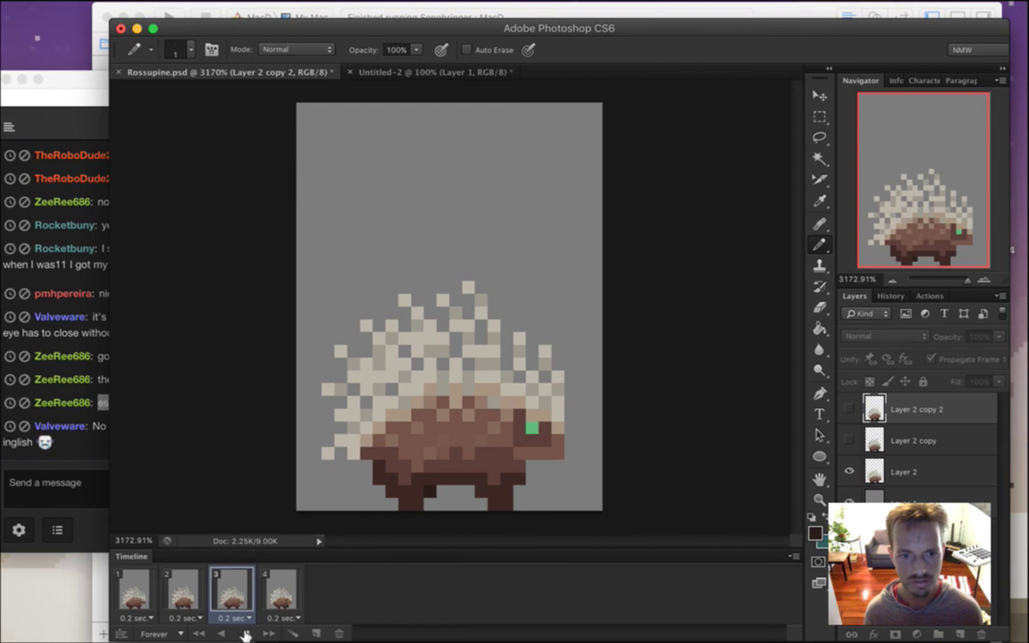
click(245, 633)
key(e)
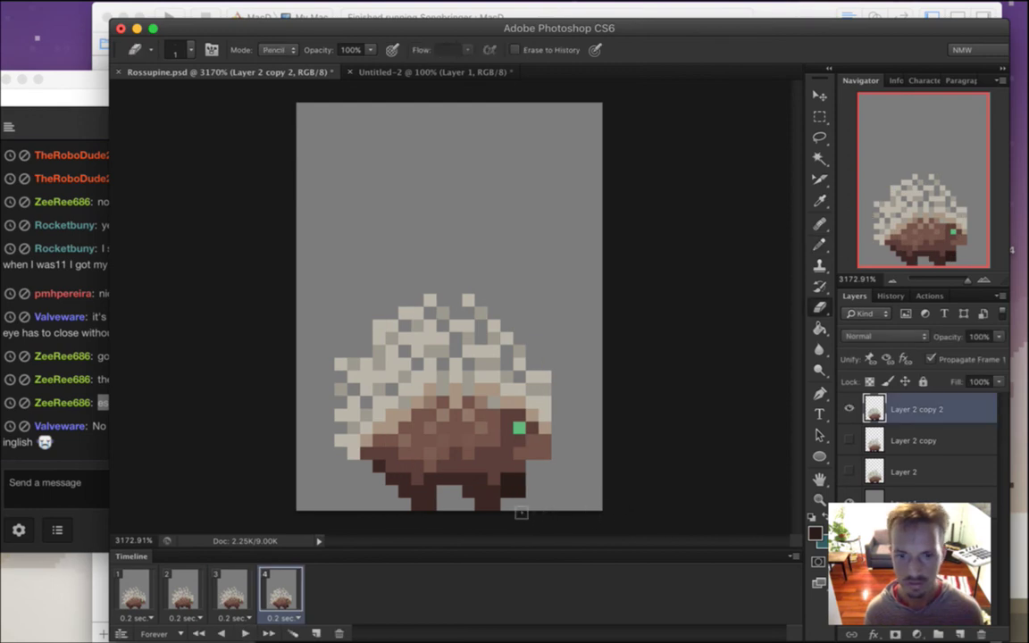
key(space)
click(246, 633)
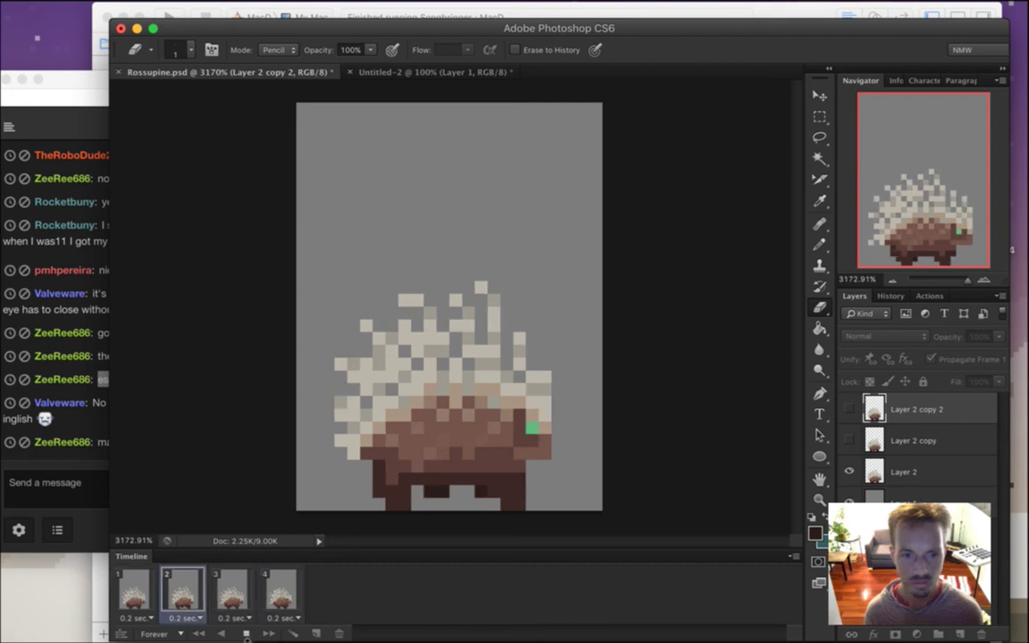
Resample the front leg's darkest brown in frame 4, repaint the leg's front pixel, and erase the added pixel behind it
click(273, 601)
key(i)
click(510, 486)
key(b)
click(519, 491)
key(e)
click(508, 492)
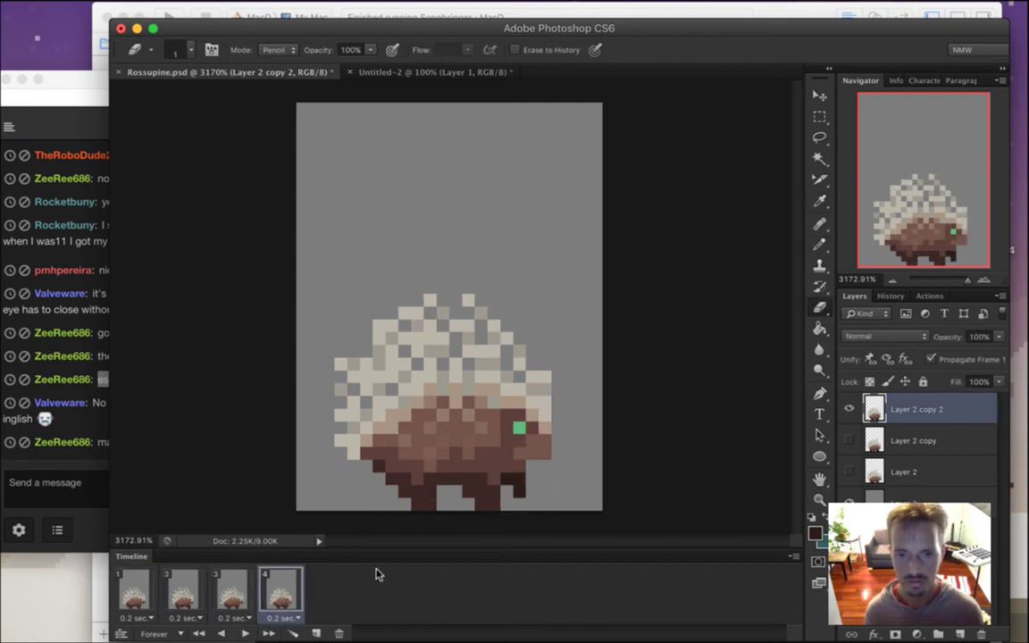
Replay and stop the walk animation, read the stream chat, and save Rossupine.psd
click(246, 633)
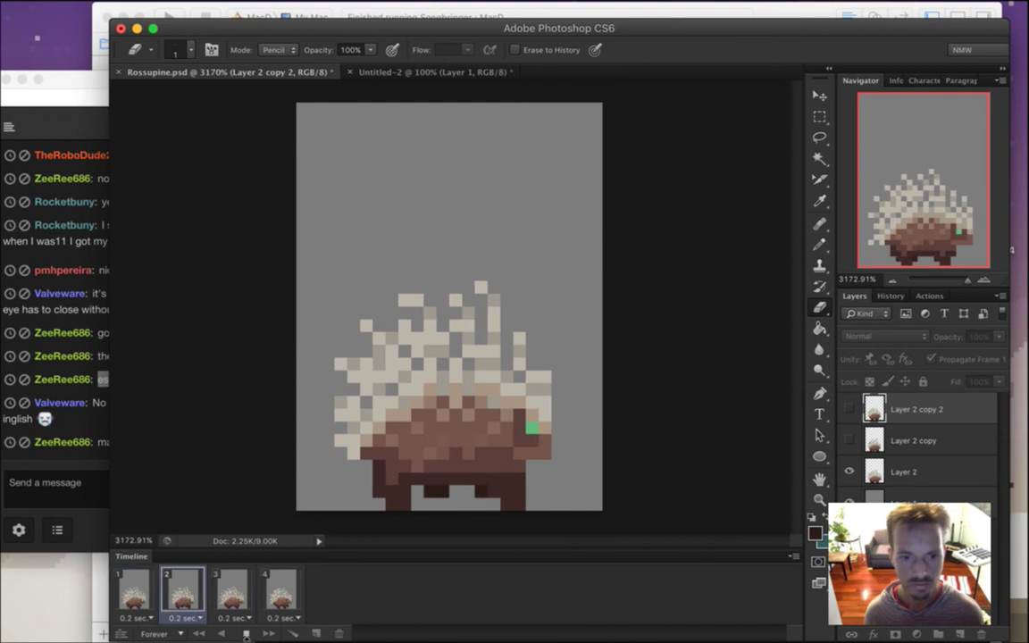
click(246, 633)
click(98, 435)
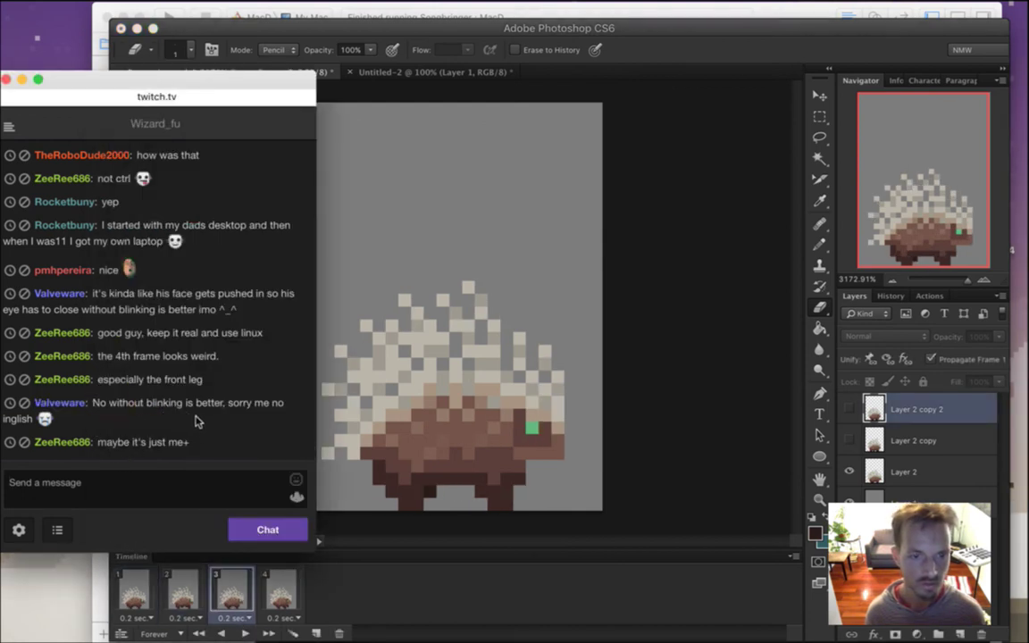
click(746, 51)
key(cmd+s)
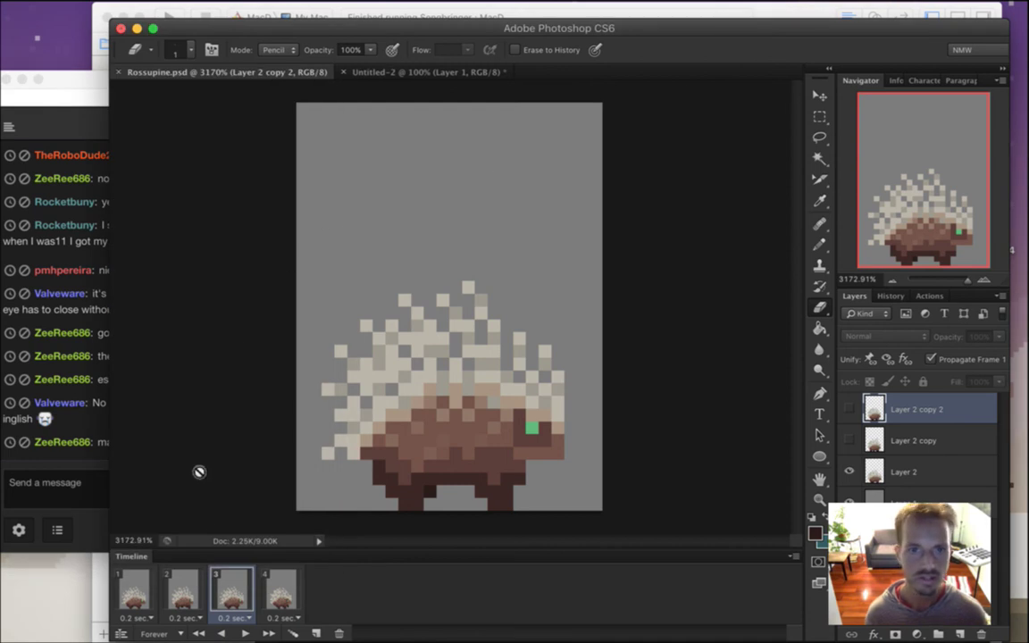
With all four frames selected and the gray background hidden, render them as a PNG image sequence named RossupineE.png
click(134, 592)
shift+click(282, 593)
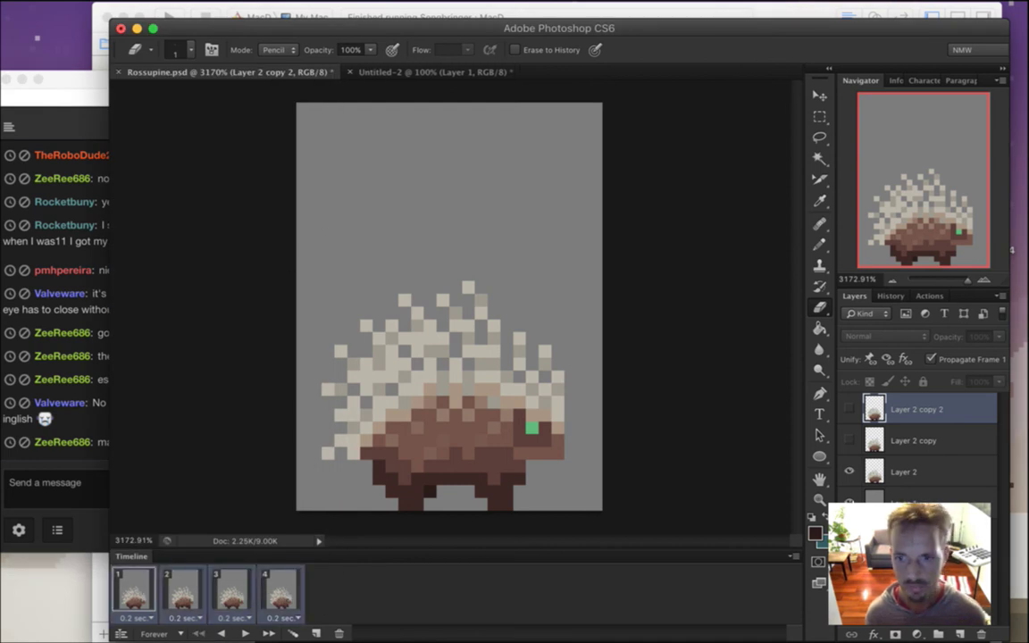
click(127, 9)
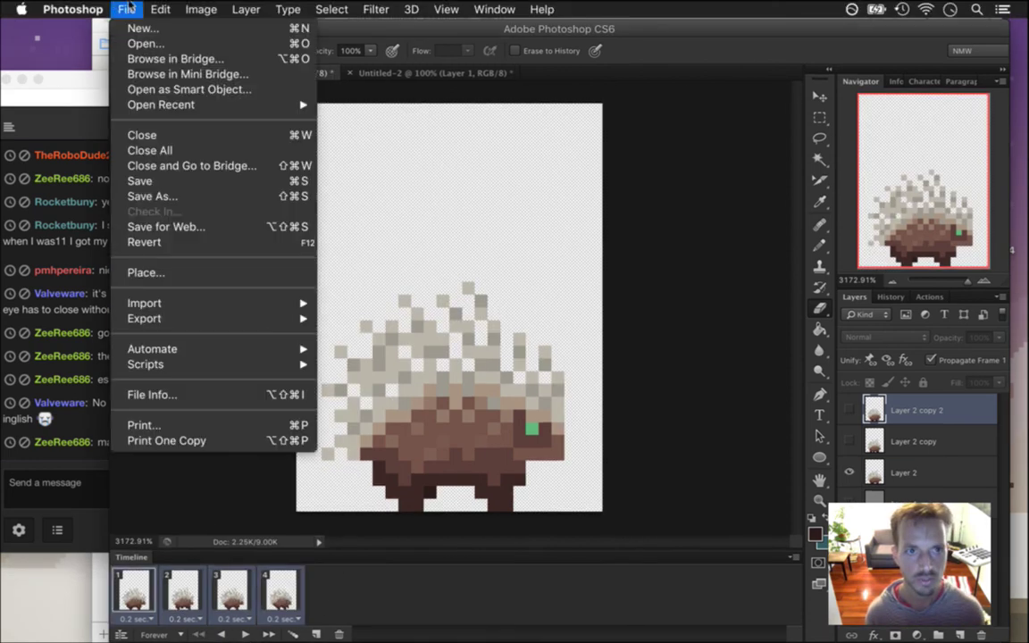
mouse_move(232, 320)
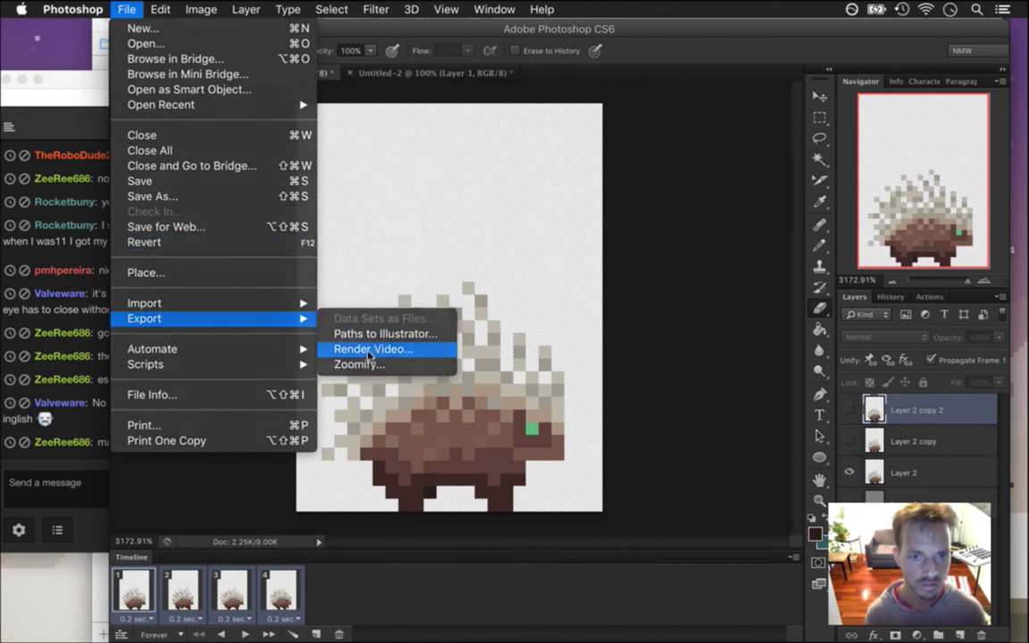
click(369, 349)
key(Right)
key(Left)
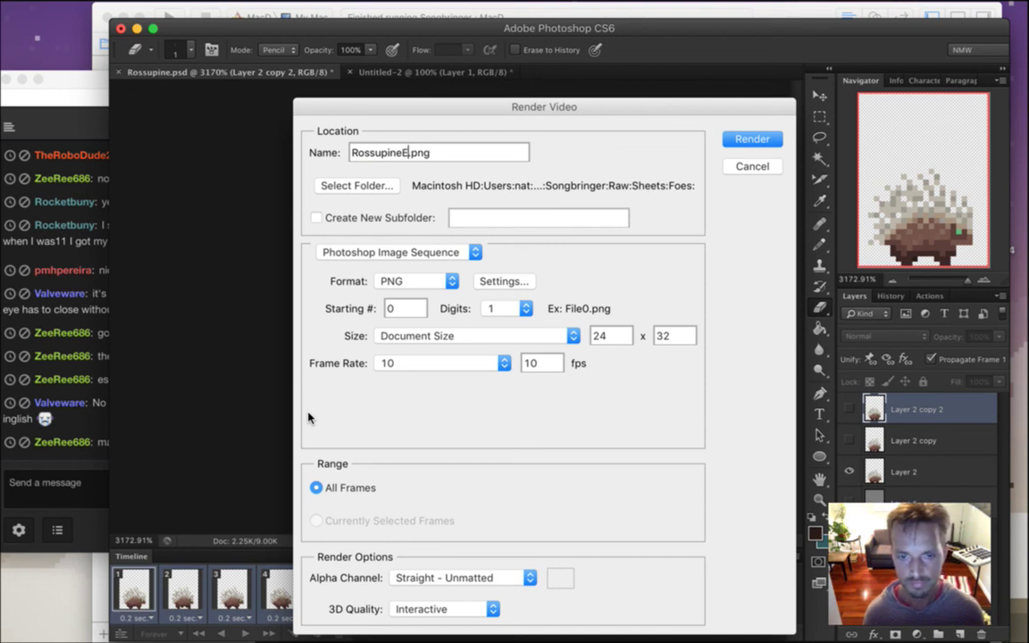
key(Return)
key(Return)
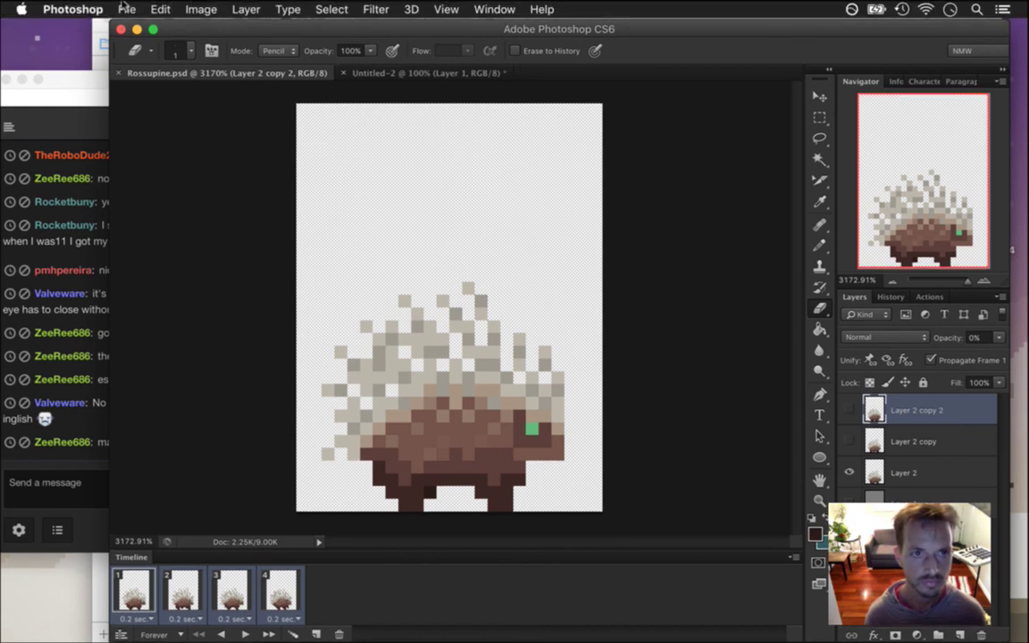
Save the document as RossupineE.psd in the Foes folder
click(126, 9)
click(184, 197)
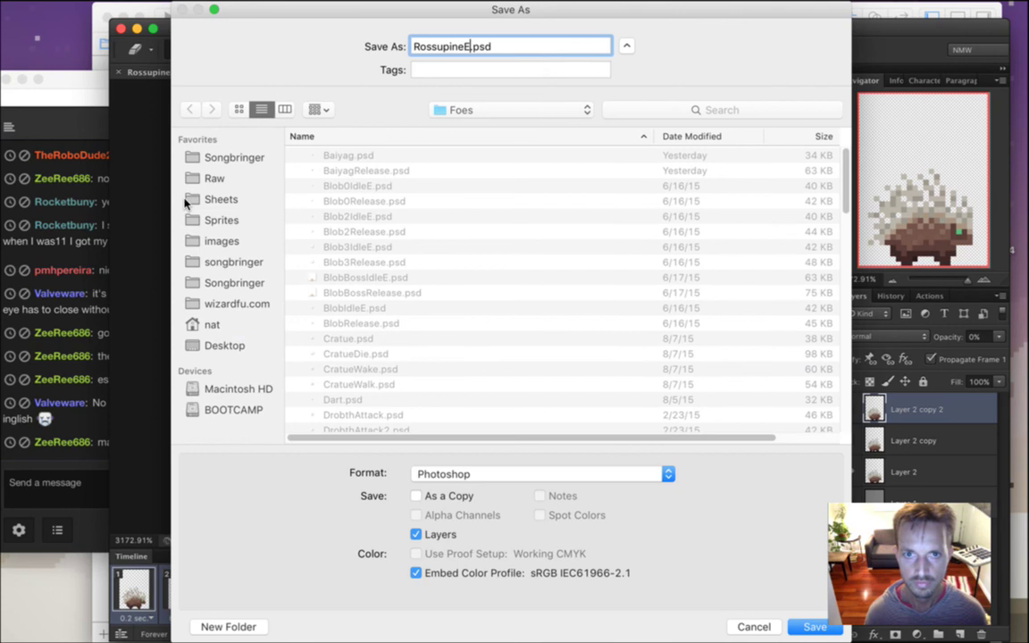
key(Return)
Switch to Xcode and duplicate the idle animation entry in Rossupine.txt as a new entry named run
key(super+Tab)
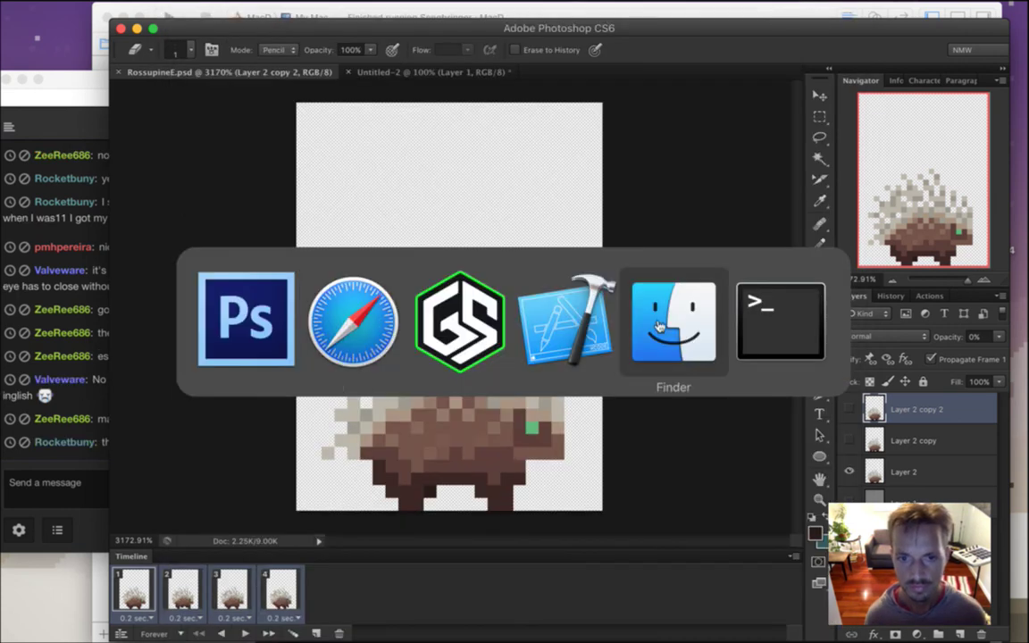
click(568, 342)
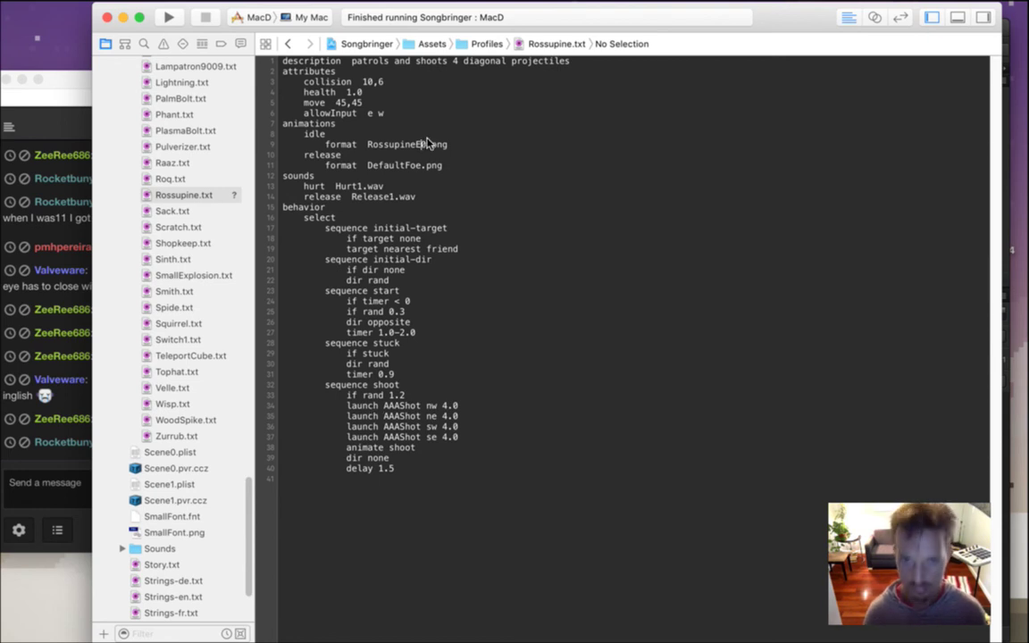
key(shift+Down)
key(shift+Down)
key(super+c)
key(super+v)
key(super+v)
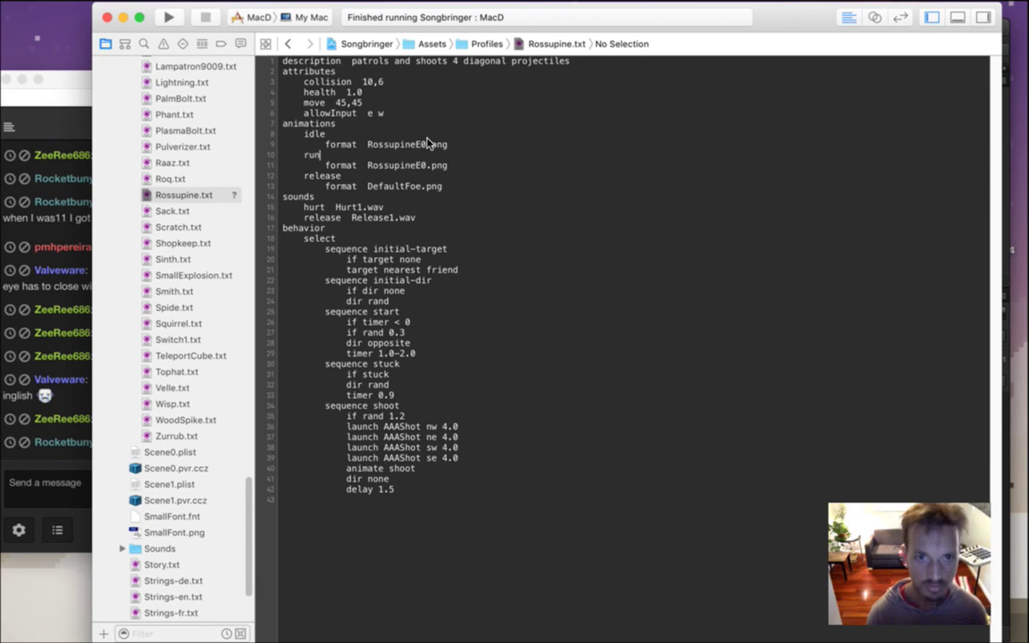
Change the run animation's format to RossupineE%d.png and add a delay line beneath it
key(Right)
key(Right)
key(Right)
key(Right)
key(Right)
key(Right)
key(Right)
key(Right)
key(Right)
key(Right)
key(Right)
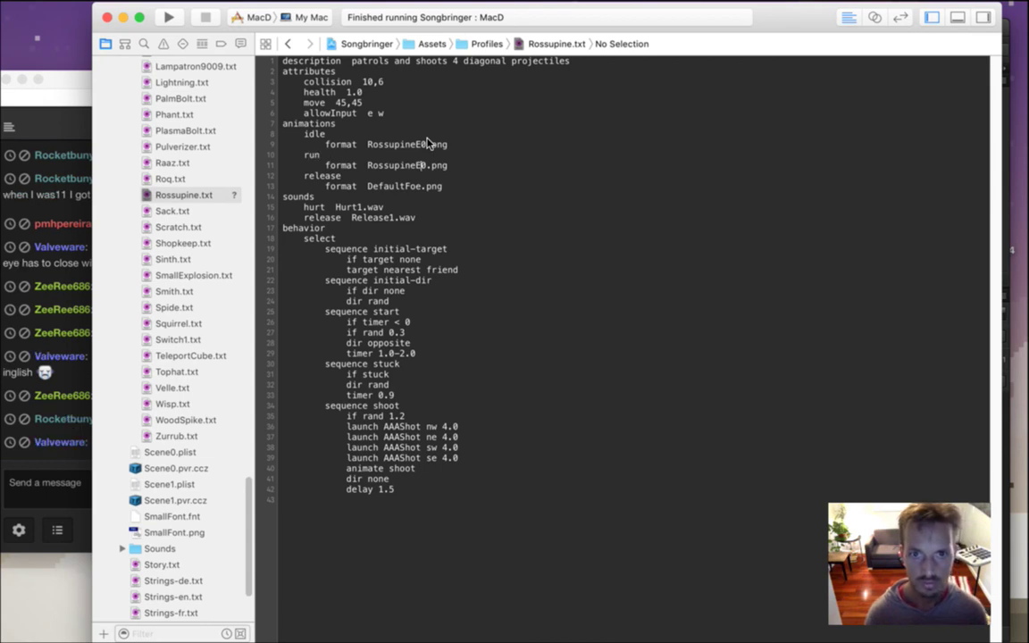
key(super+Right)
key(Return)
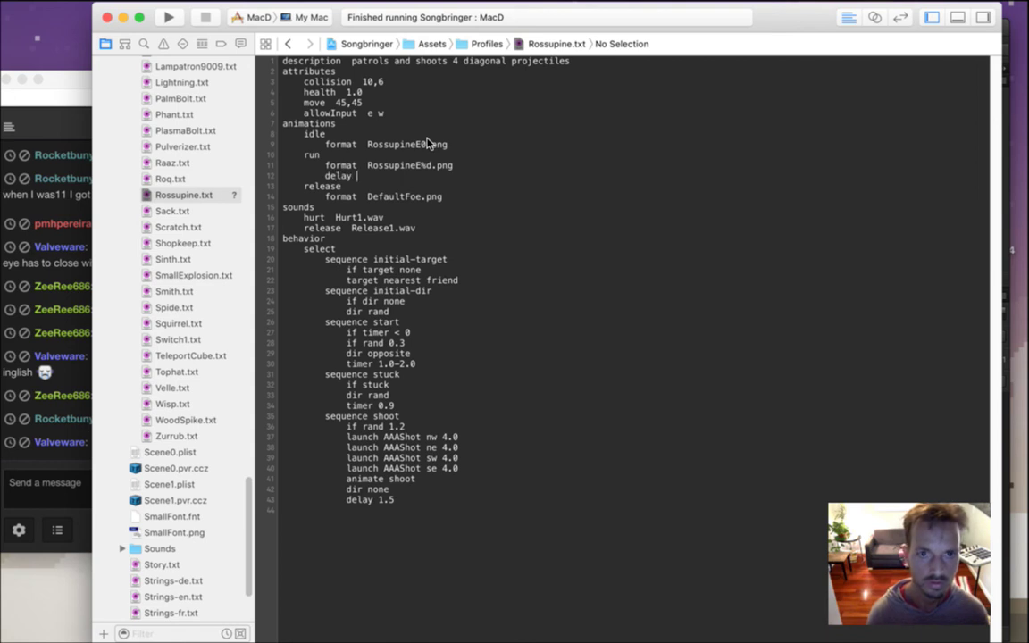
Return to Photoshop and set the delay of all four selected frames to 0.1 seconds
key(super+Tab)
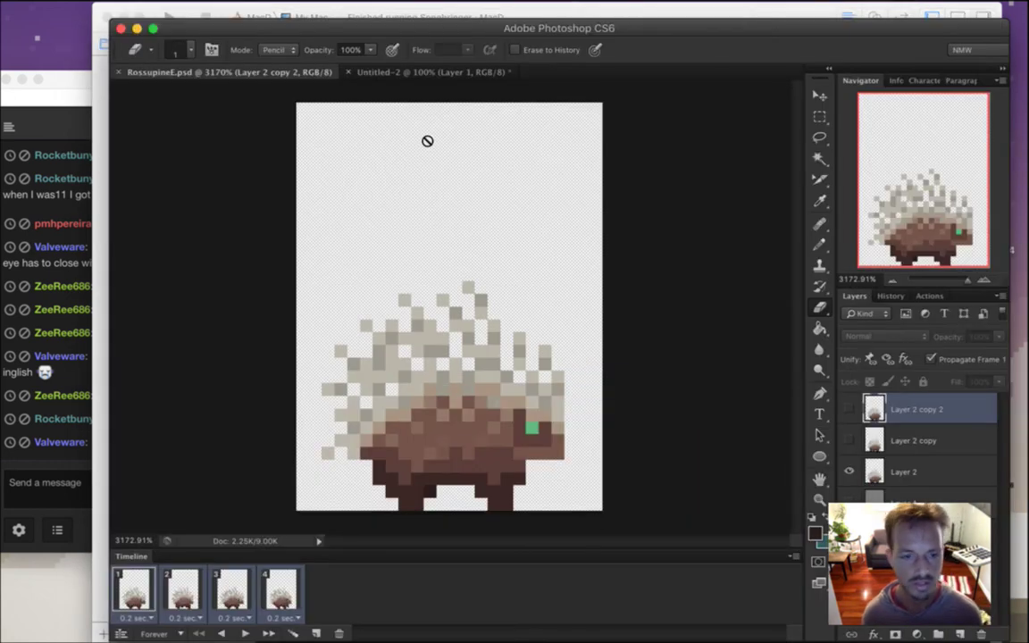
click(289, 614)
click(278, 466)
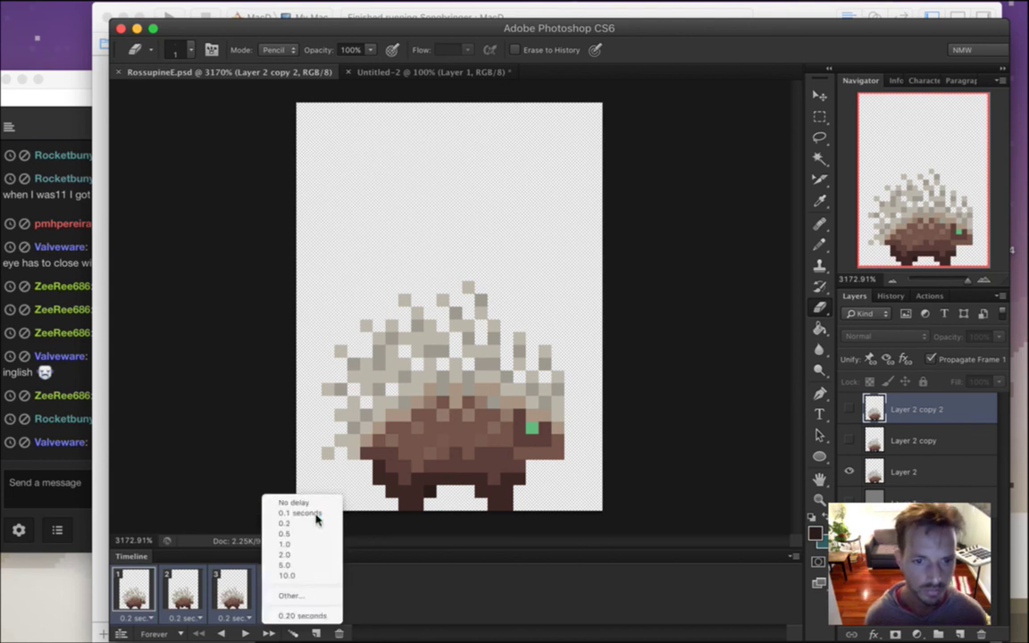
Switch to Terminal and delete the rendered sprites with rm Raw/Sheets/Foes/RossupineE*
key(super+Tab)
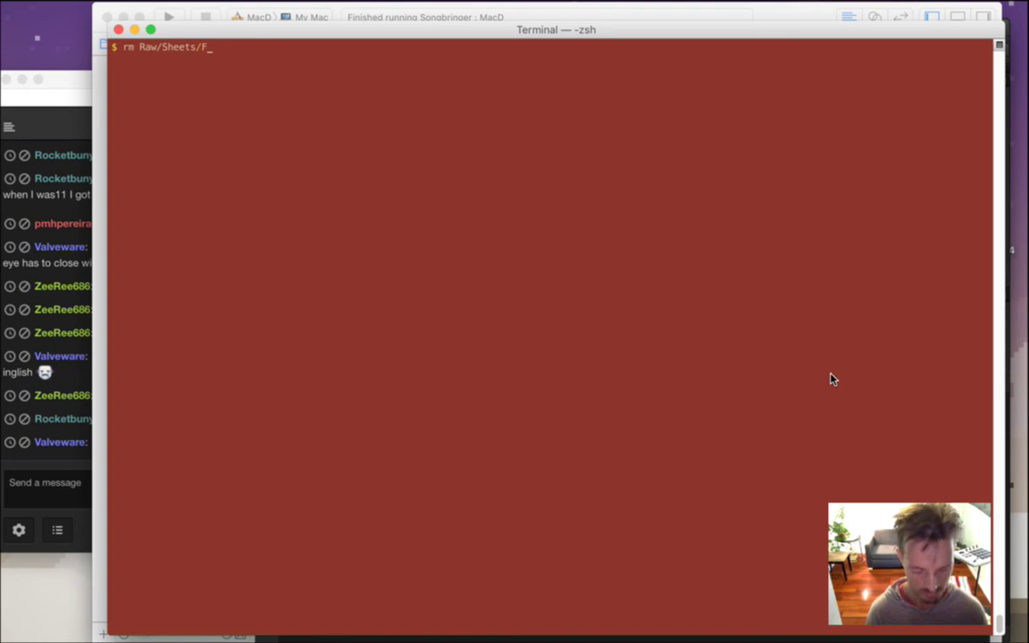
key(Tab)
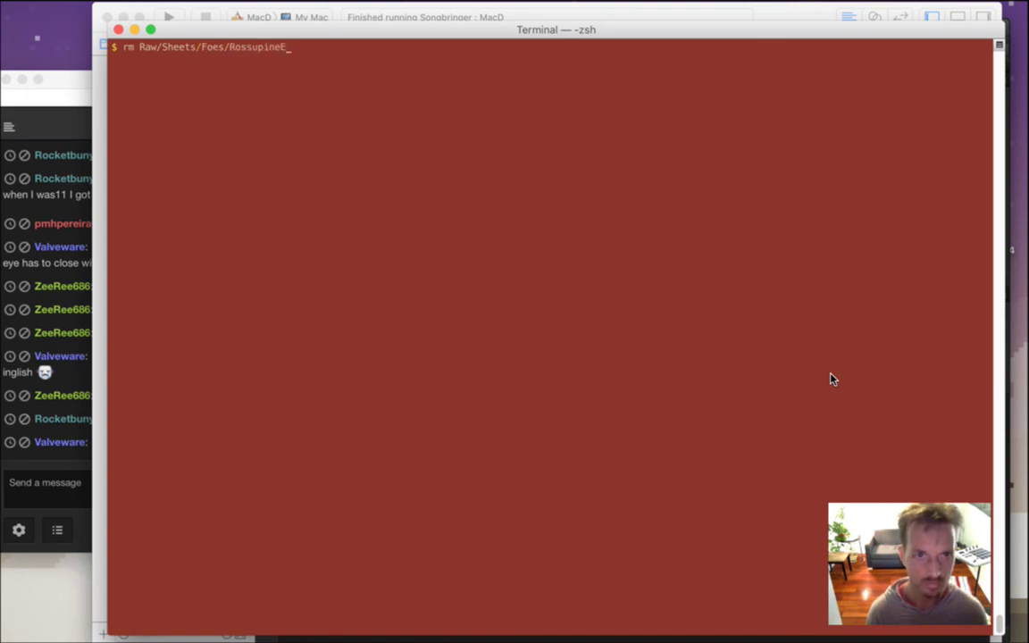
text(*)
key(Return)
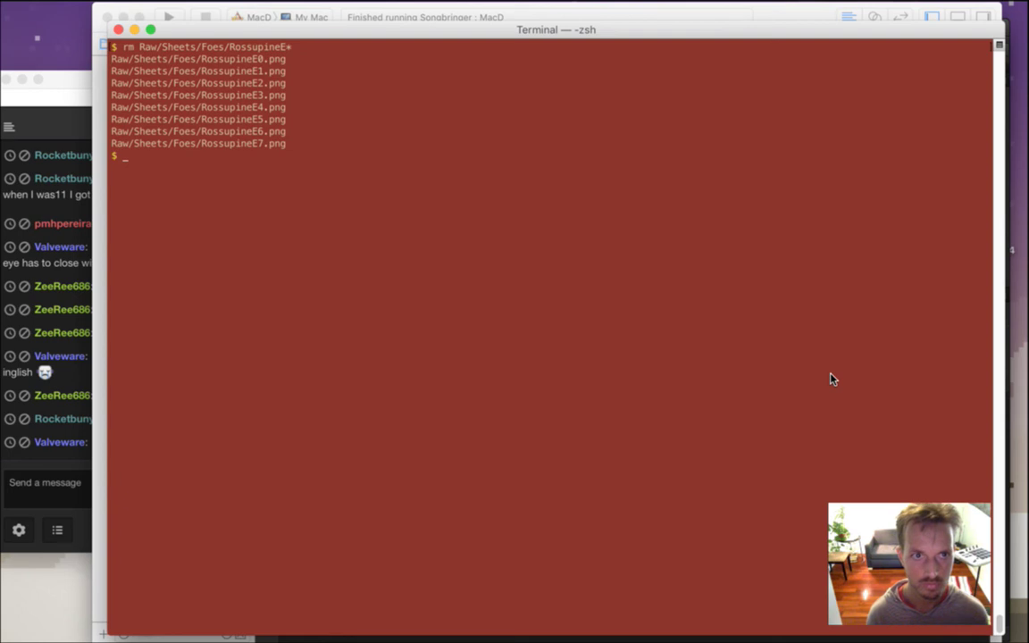
Return to Photoshop and render all frames again as the 10 fps PNG image sequence RossupineE.png
key(super+Tab)
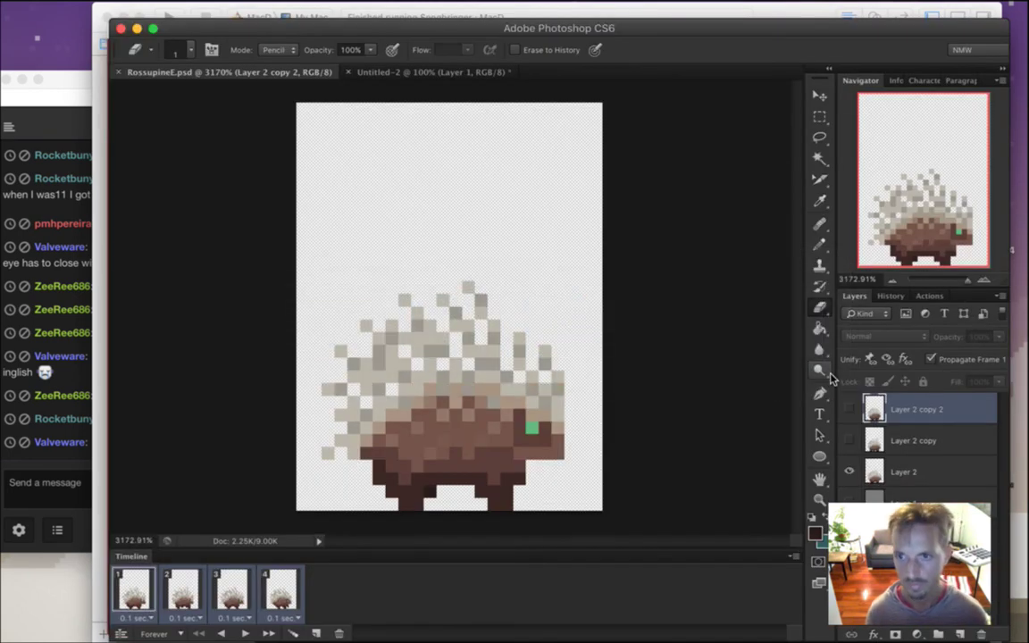
click(160, 9)
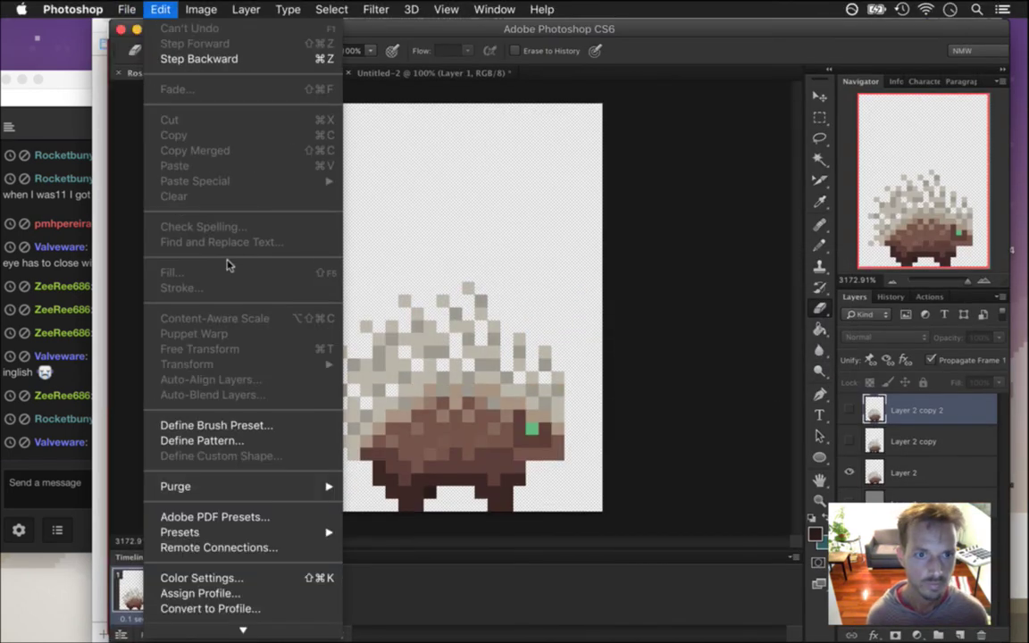
mouse_move(127, 9)
mouse_move(254, 319)
click(355, 354)
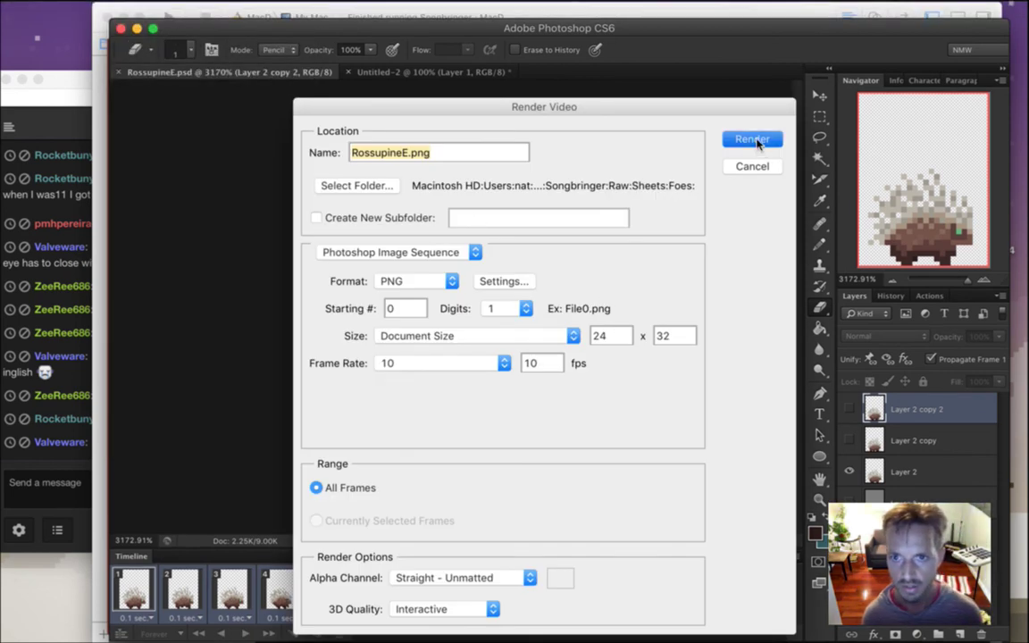
click(753, 140)
Check the stream chat, switch to Xcode, and build and run the Songbringer game
click(59, 460)
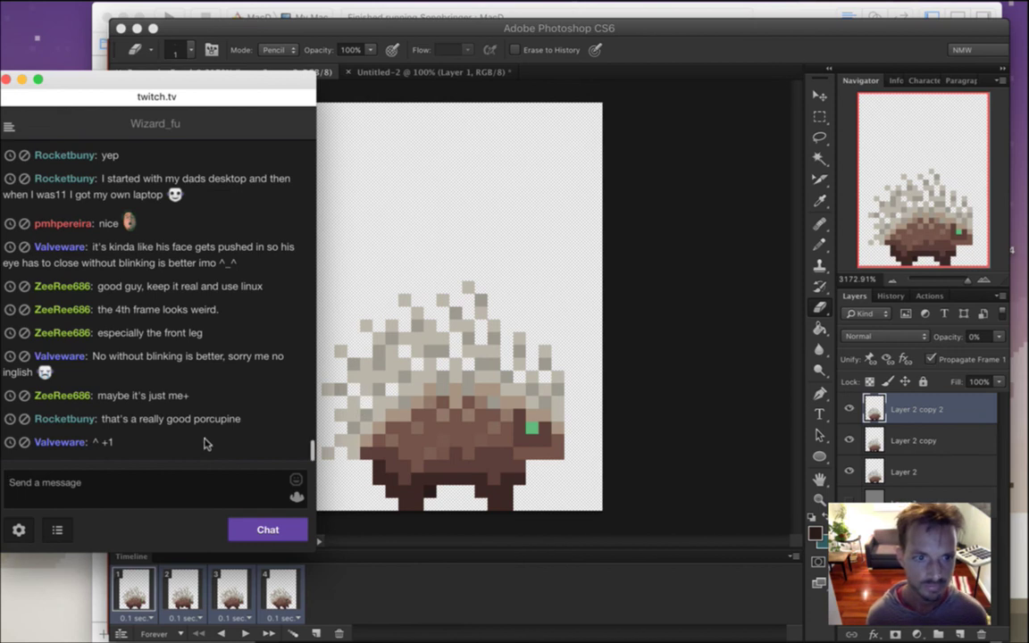
key(super+Tab)
key(super+Tab)
key(super+Tab)
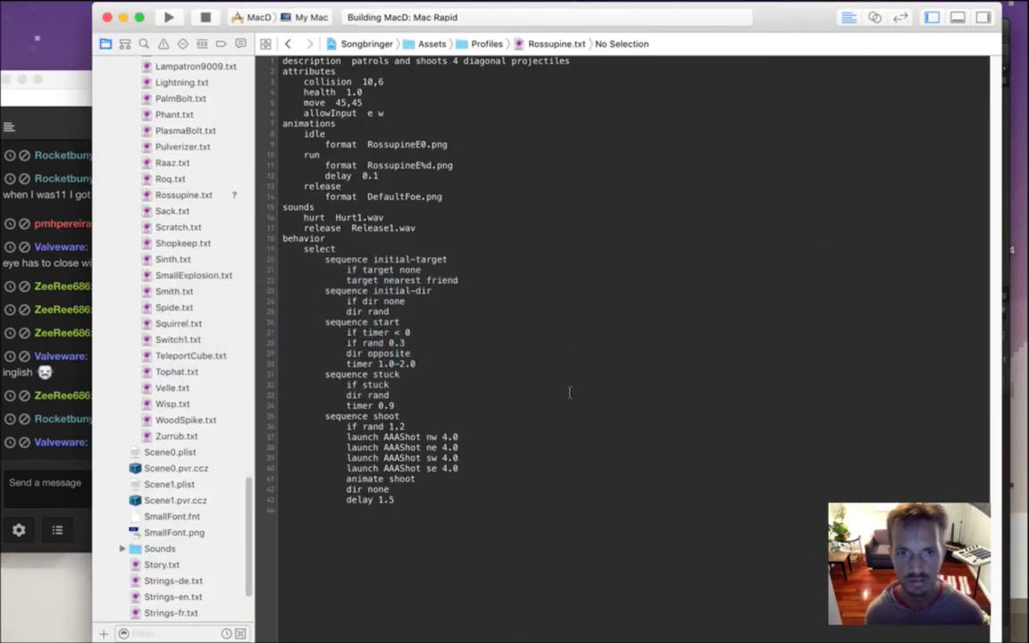
key(super+b)
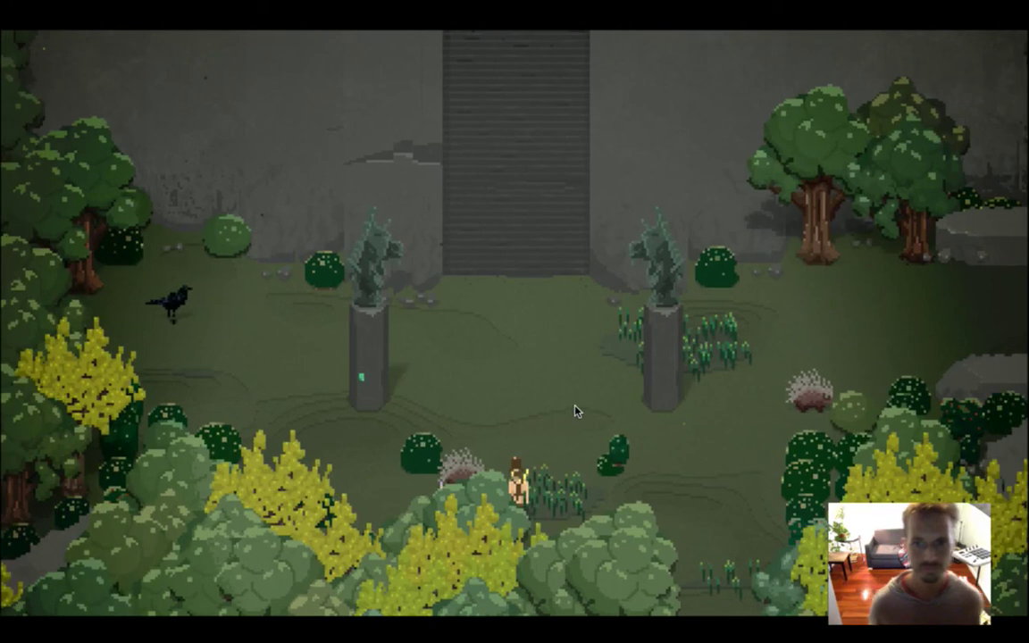
Walk the character around the clearing near the porcupines to examine their walk animation in the game
key(Right)
key(Down)
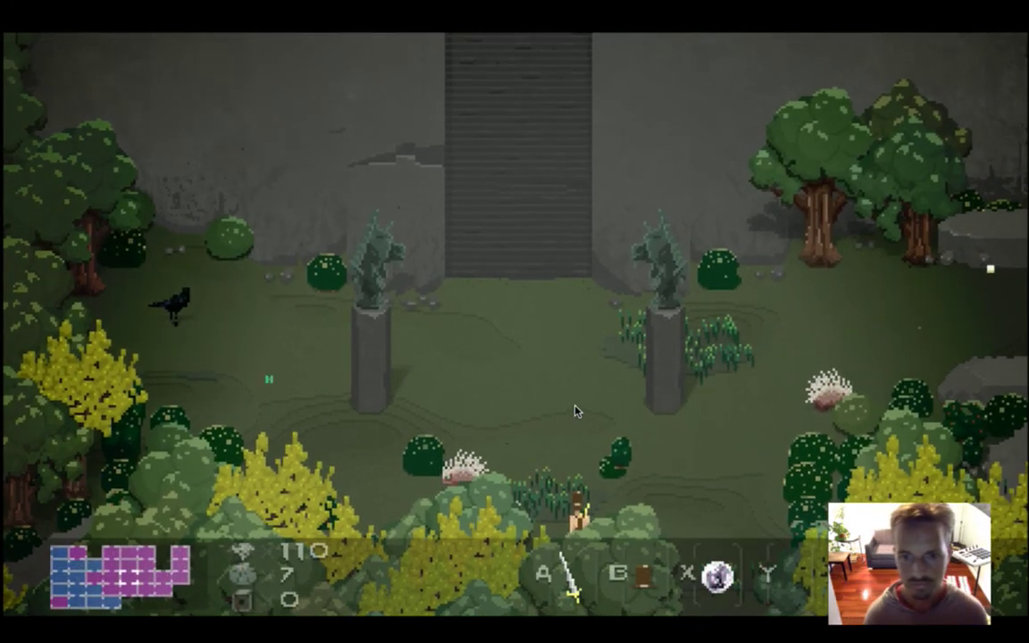
key(Right)
key(Up)
key(Right)
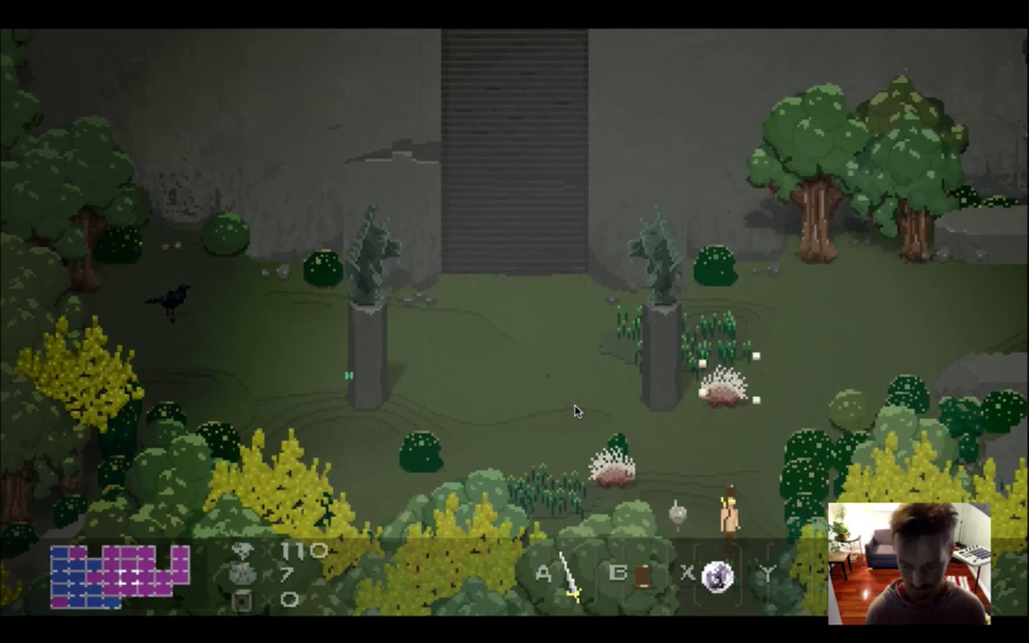
key(XF86AudioLowerVolume)
key(Up)
key(Right)
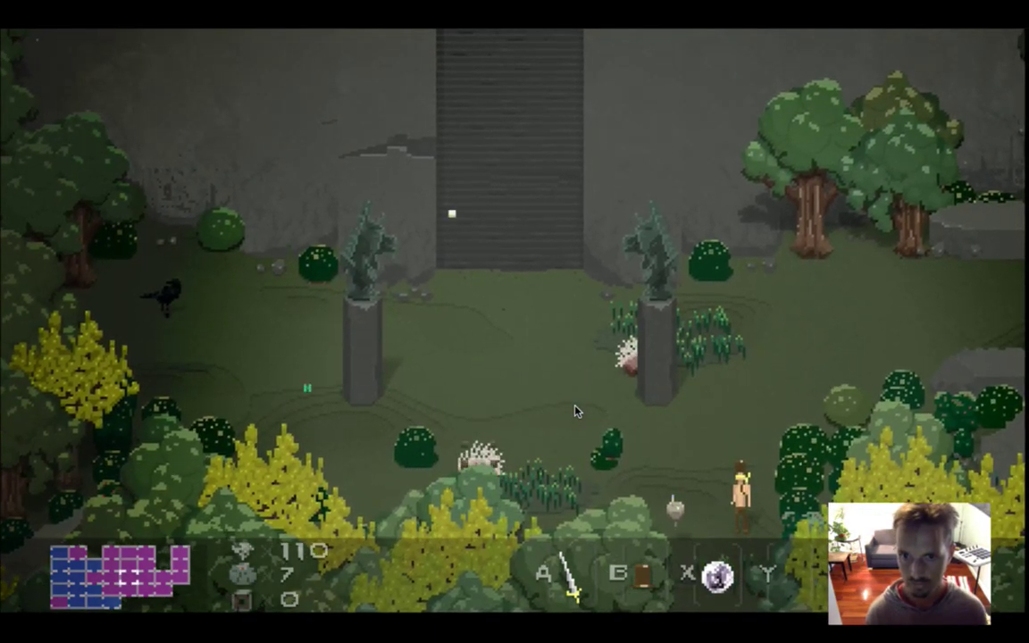
key(Left)
key(Up)
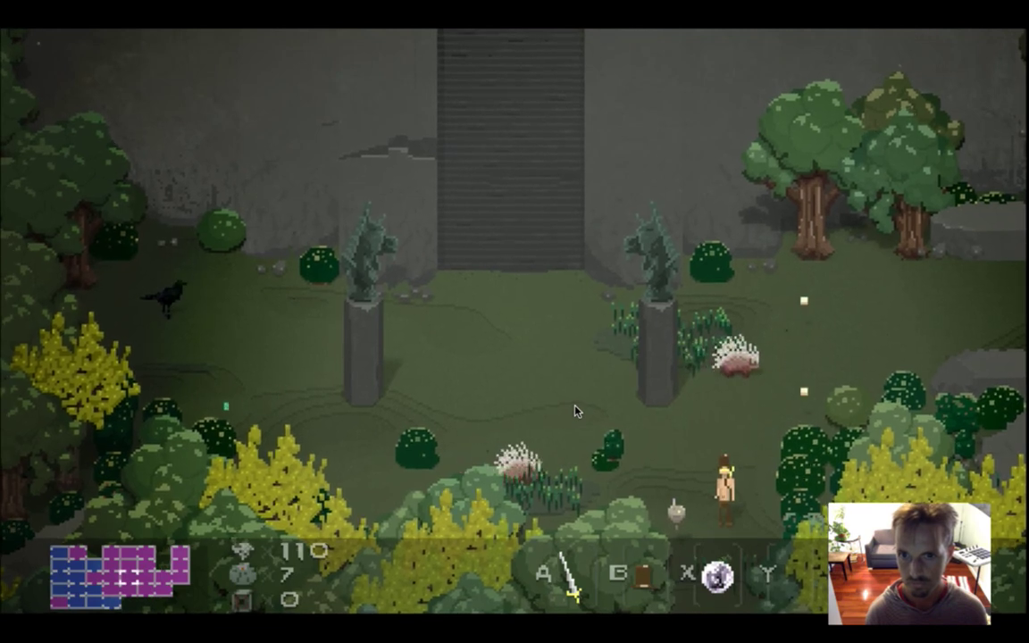
key(Up)
key(Right)
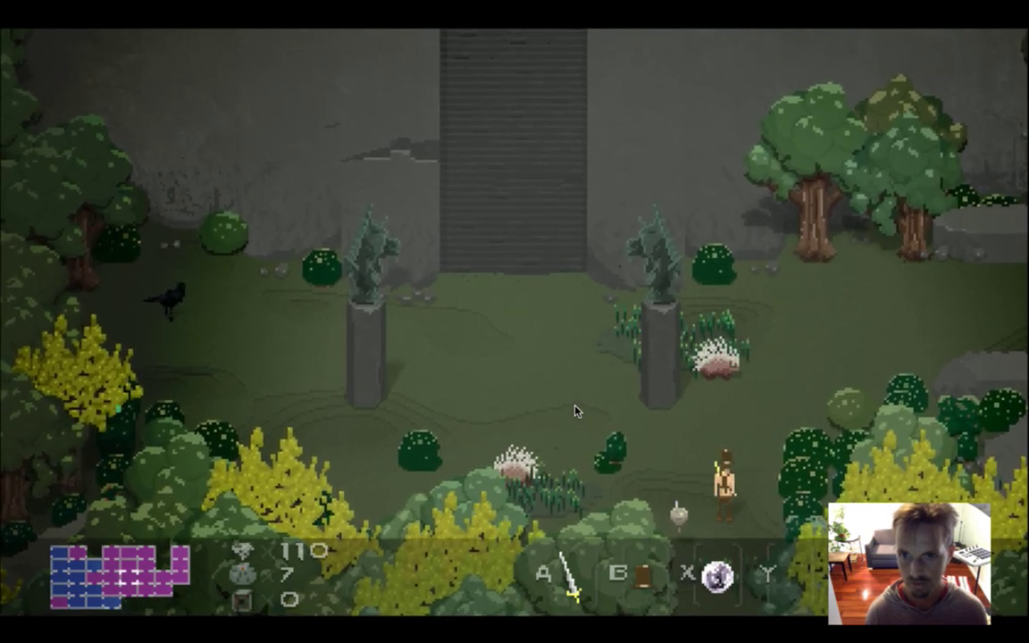
Return to Xcode and add the attribute "pathfind 0" below allowInput in Rossupine.txt
key(super+Tab)
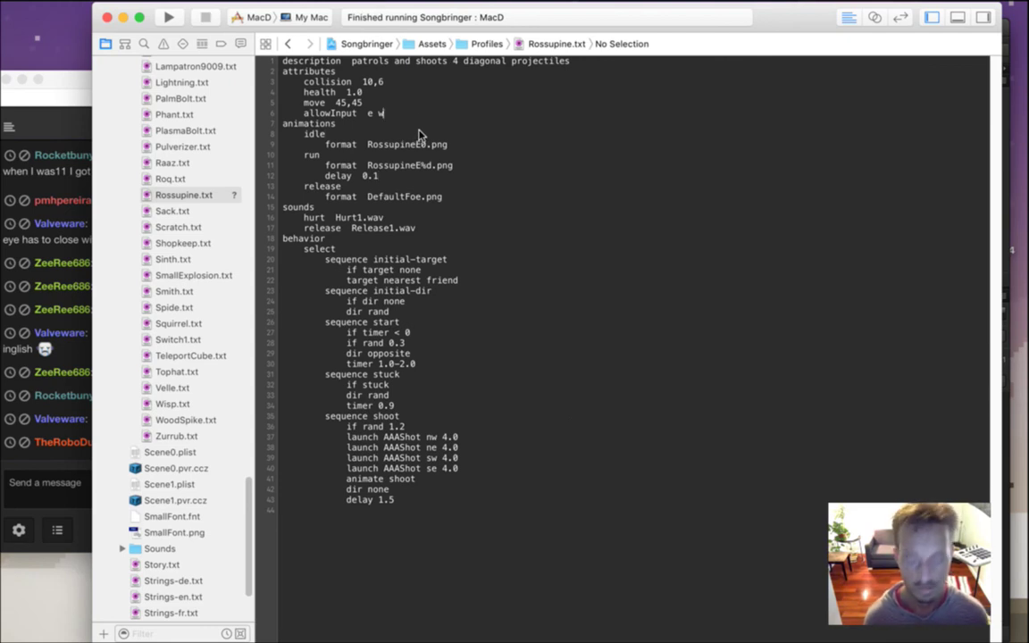
key(Return)
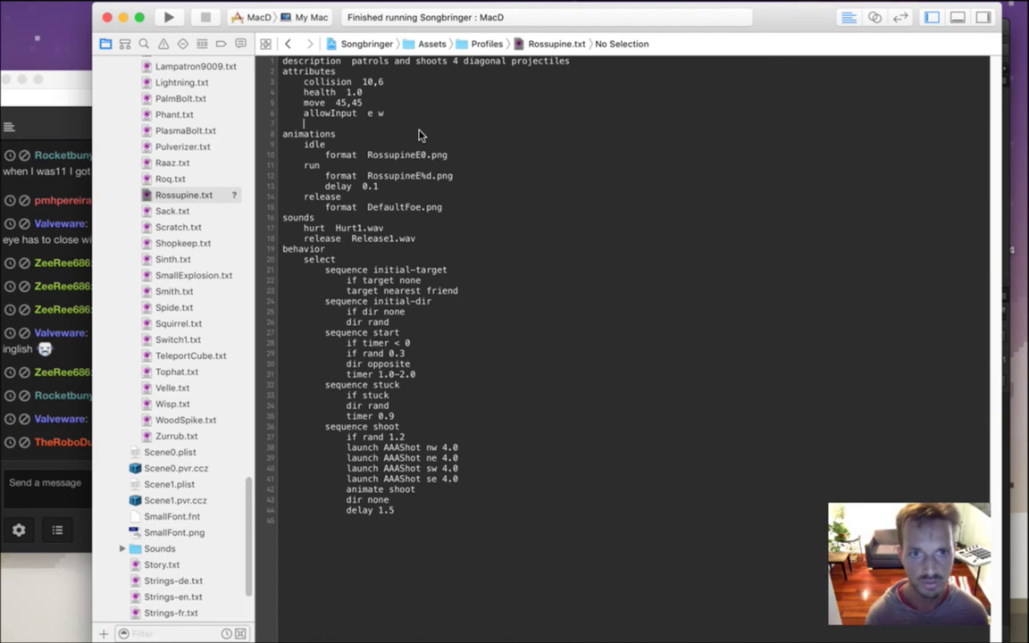
text(pathfind  0)
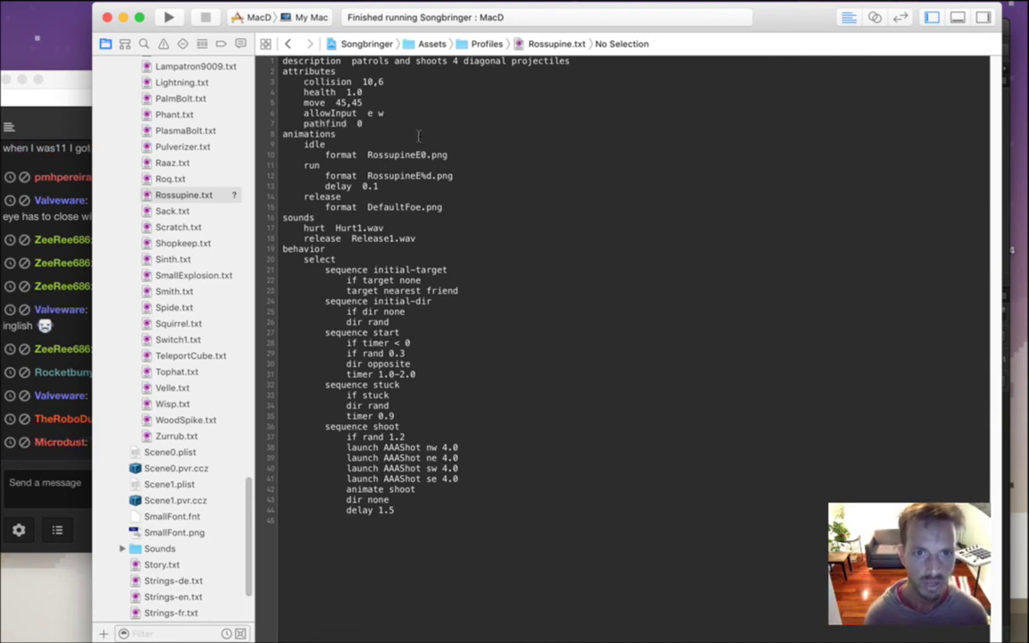
Move down to the run animation entry and switch to the stream chat to read the newest messages
key(Down)
key(Down)
key(Down)
key(Down)
key(Down)
key(Down)
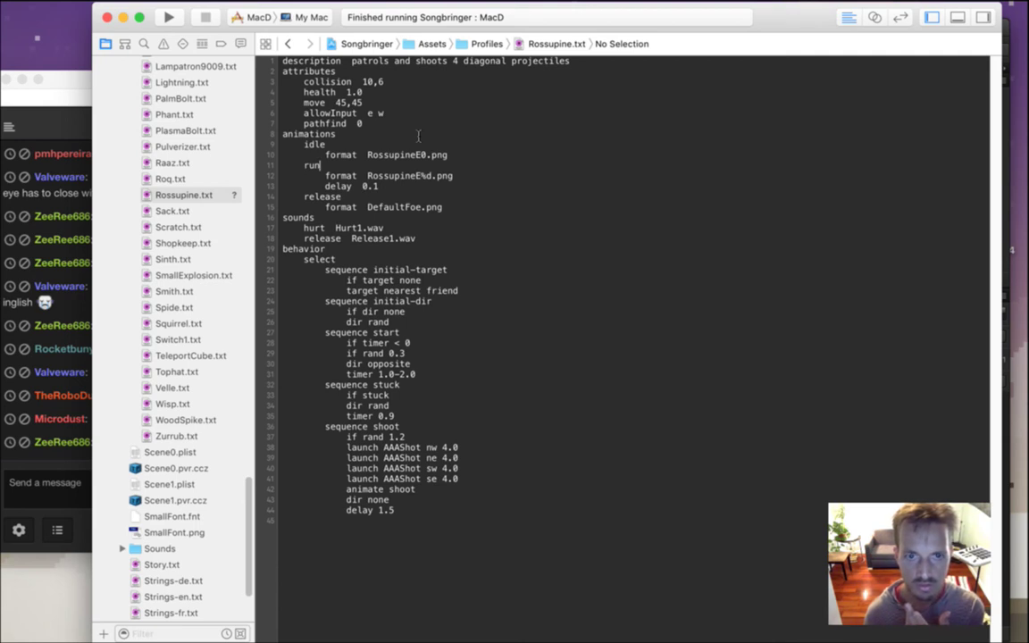
key(super+Tab)
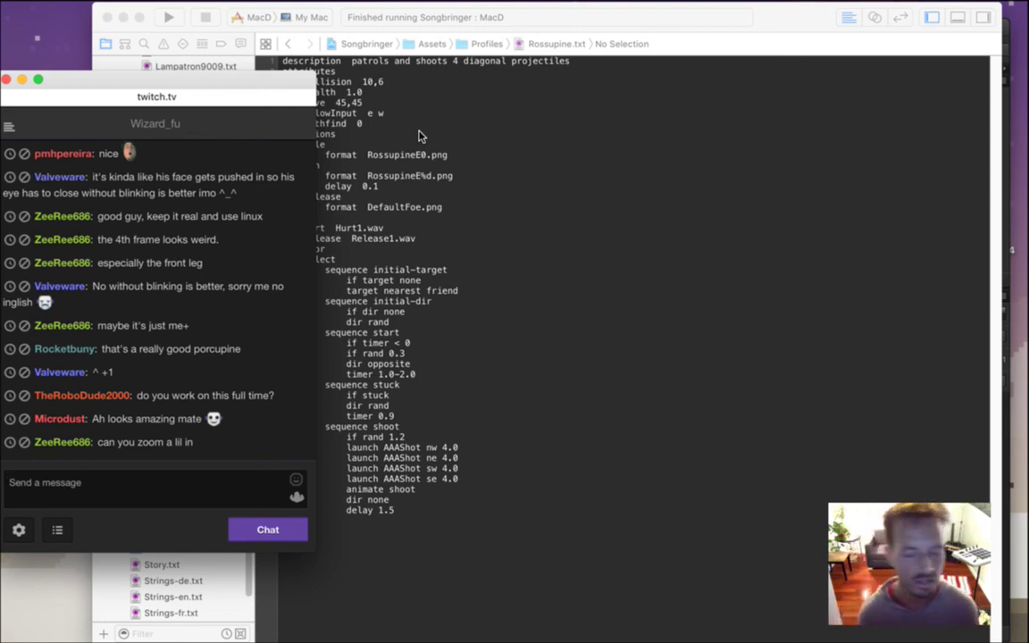
Read the newest stream chat messages about working full time on the game and zooming in
drag(157, 400, 253, 390)
click(273, 377)
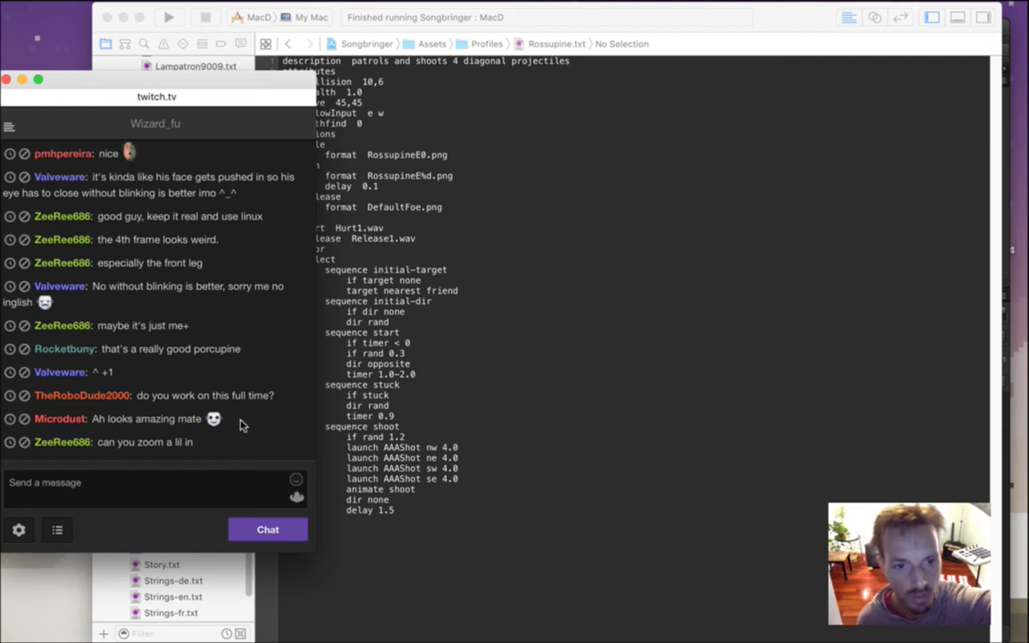
drag(154, 396, 263, 399)
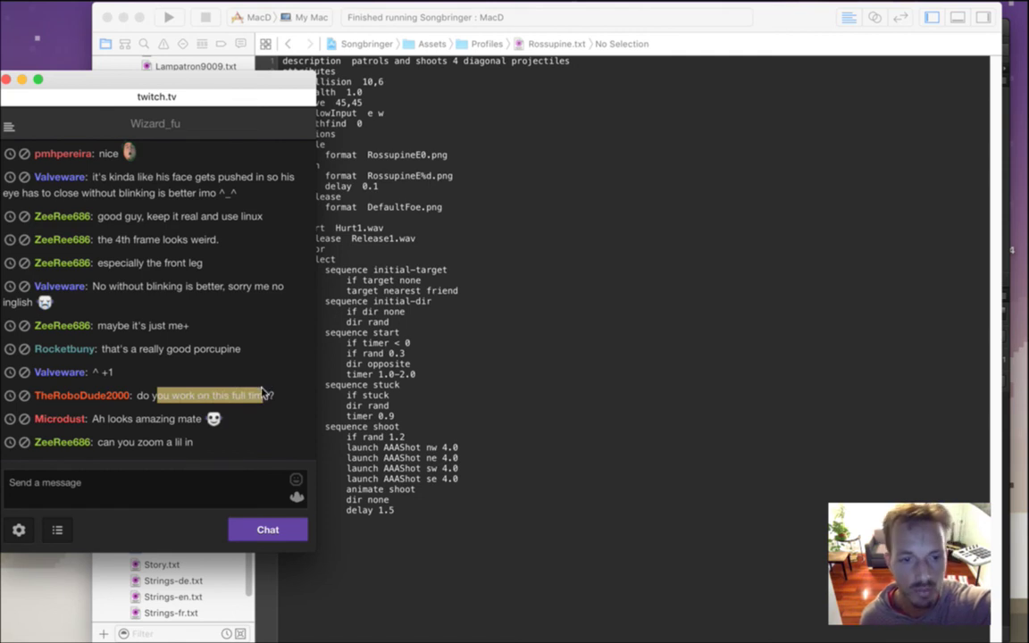
double_click(98, 418)
click(224, 451)
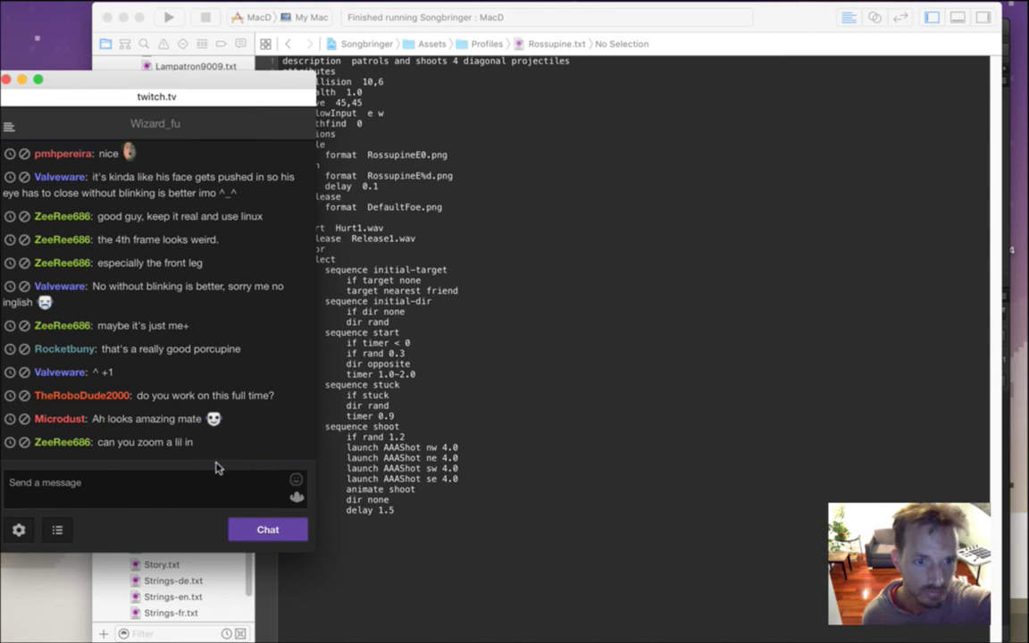
drag(121, 442, 221, 474)
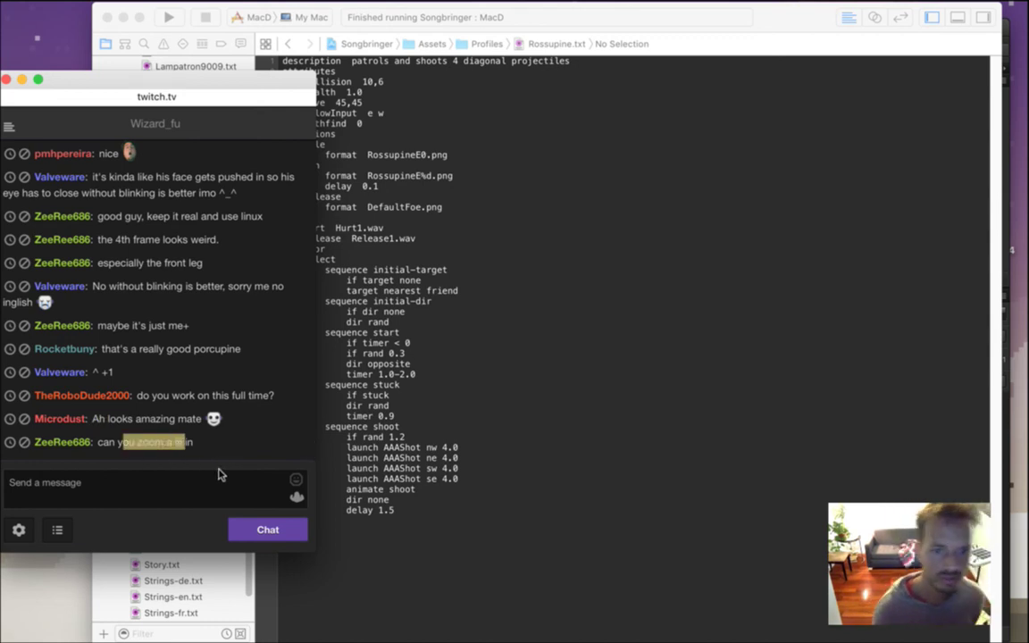
Check the run animation's format and delay lines in Rossupine.txt, and list the files matching Raw/Sheets/Foes/RossupineE* in Terminal
click(504, 422)
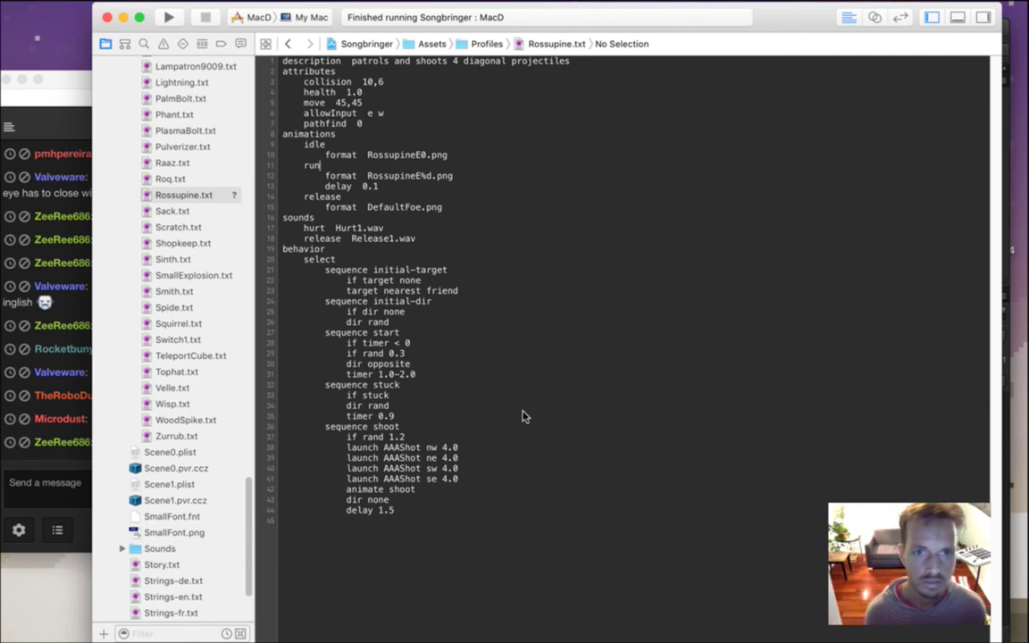
drag(353, 174, 382, 186)
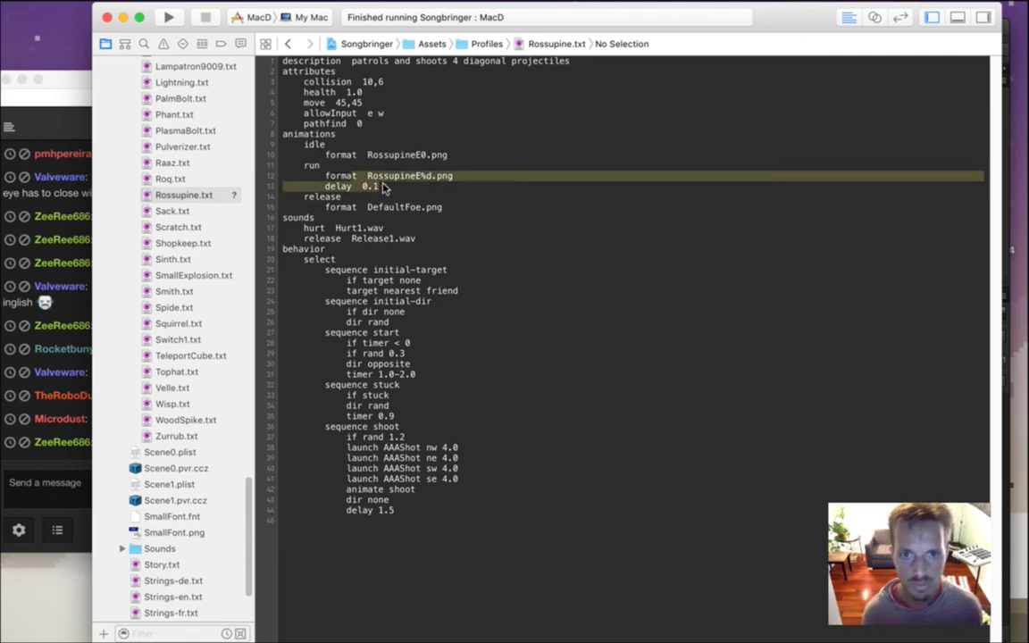
key(super+Tab)
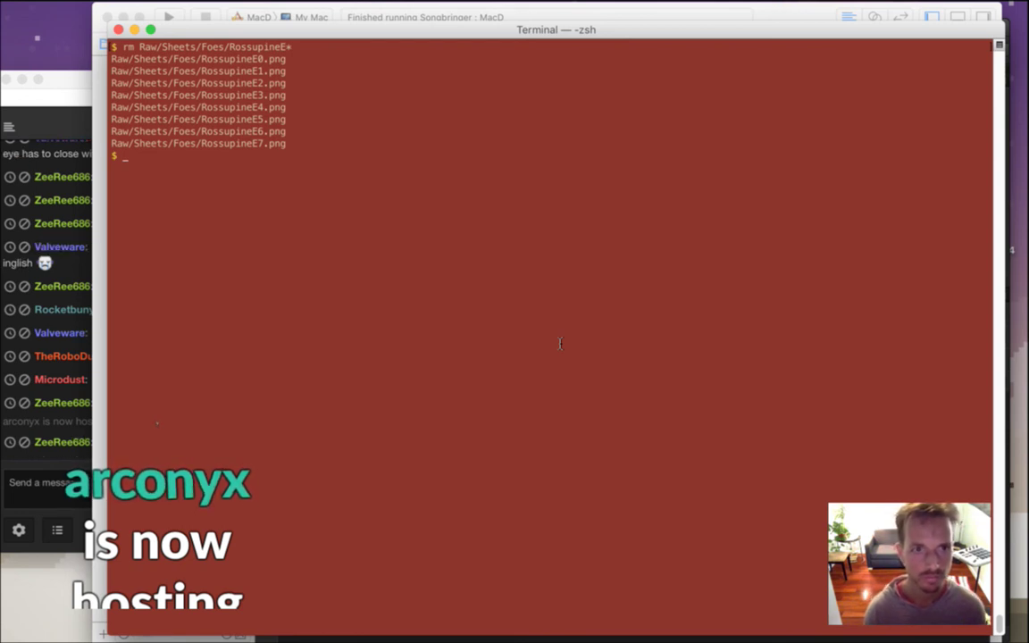
text(ls)
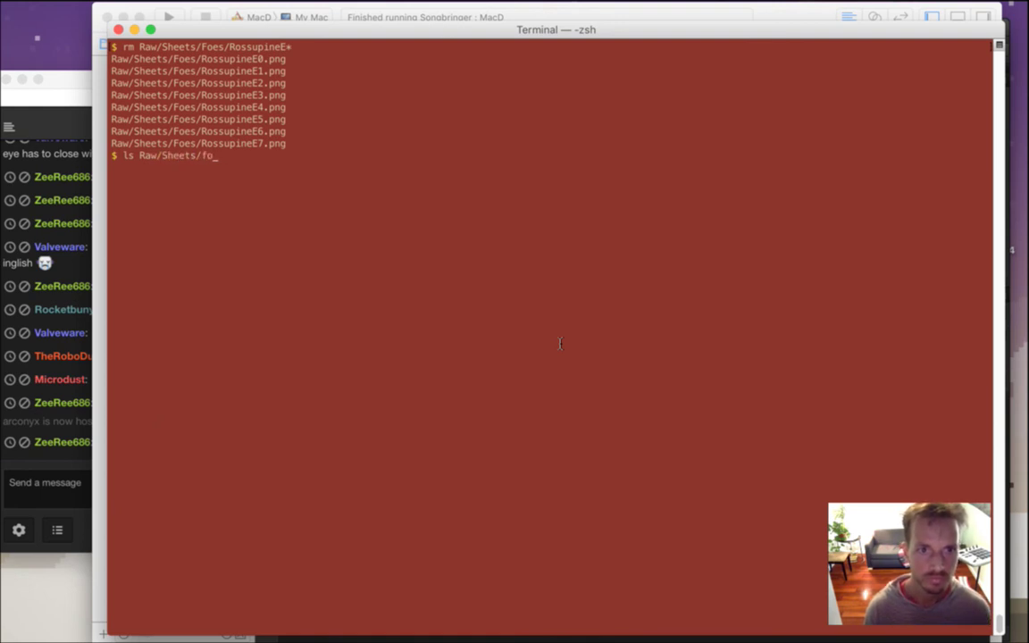
text(Raw/Sheets/Foes/RossupineE*)
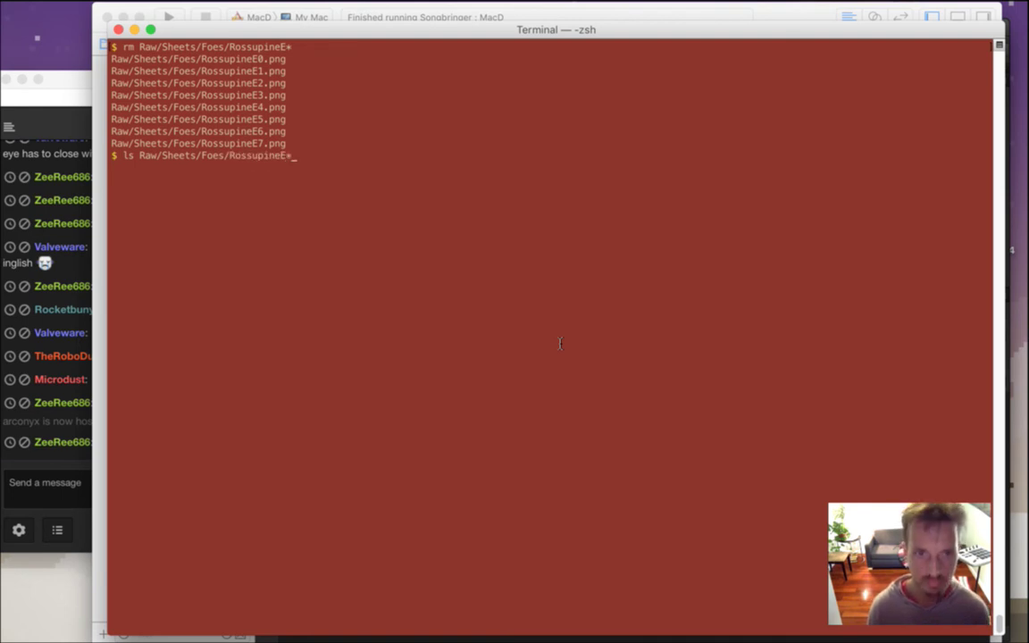
key(Return)
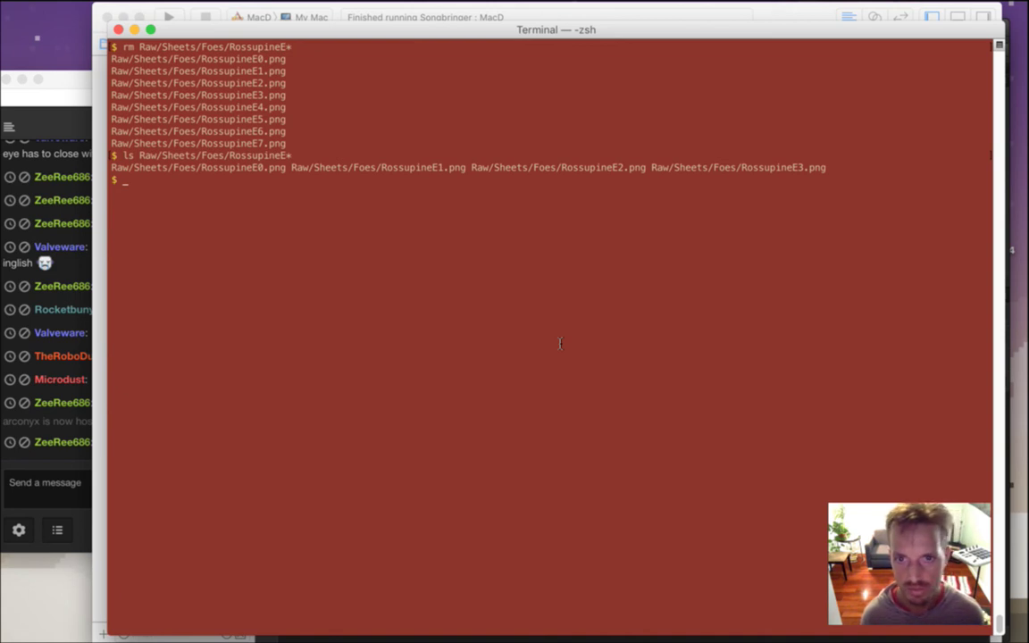
Leave Terminal and read the latest stream chat messages, including the hosting notice and viewers' greetings
key(super+Tab)
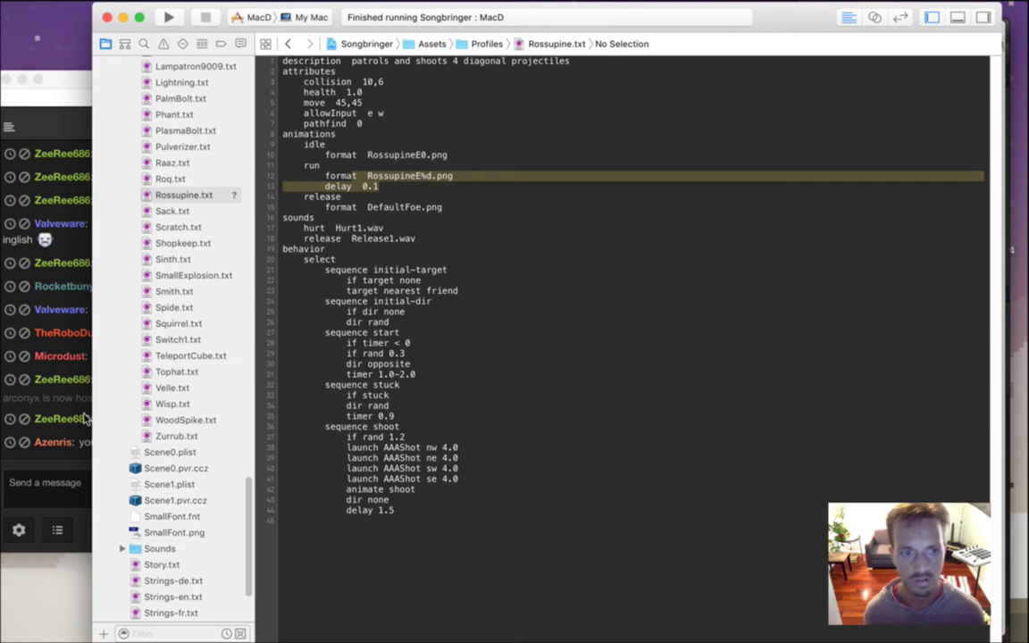
click(50, 383)
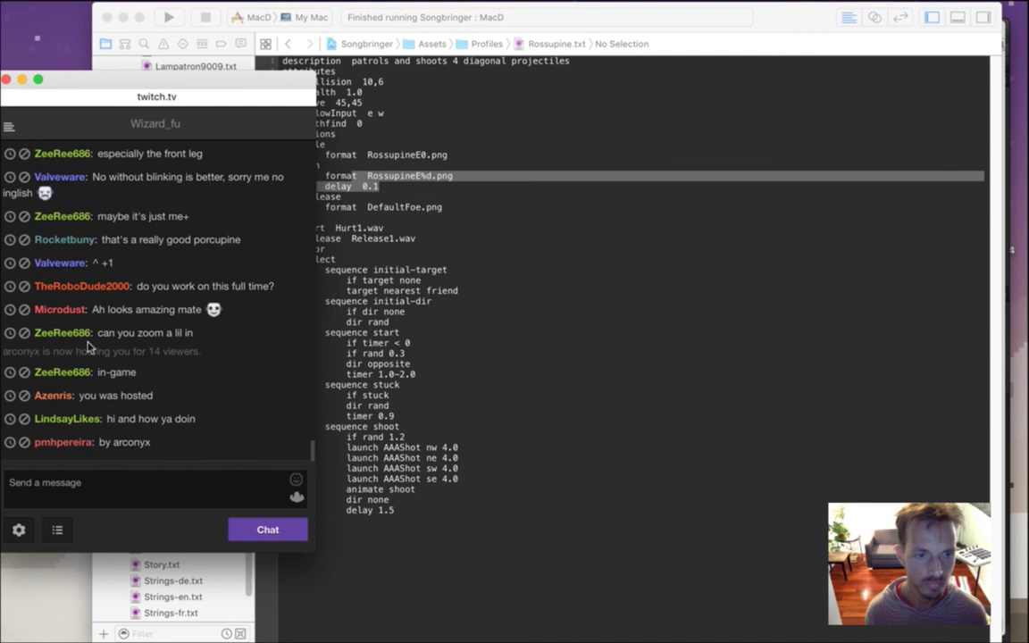
drag(113, 395, 146, 401)
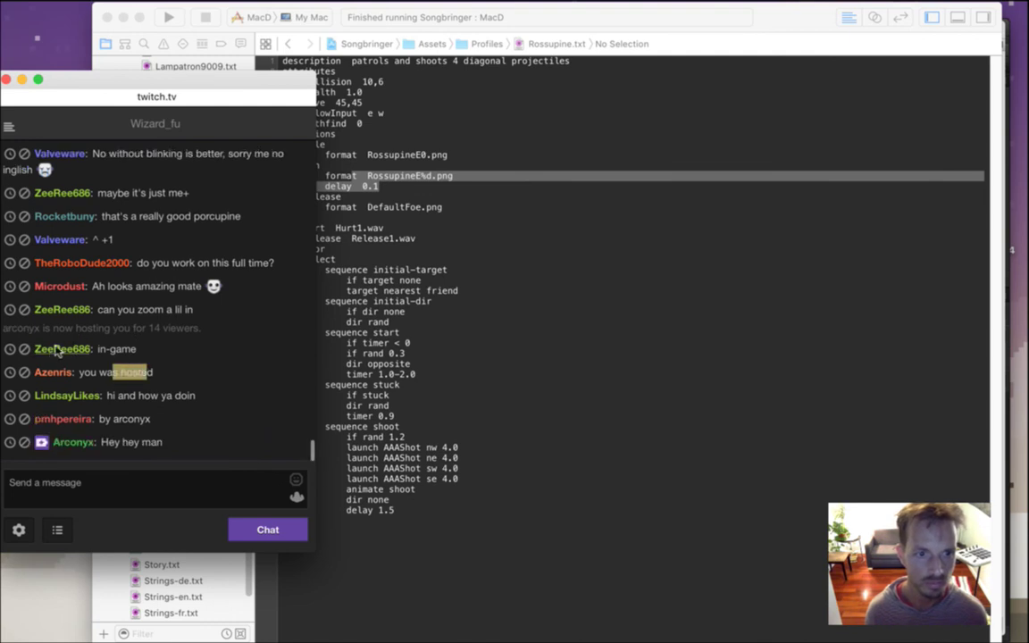
drag(23, 328, 176, 360)
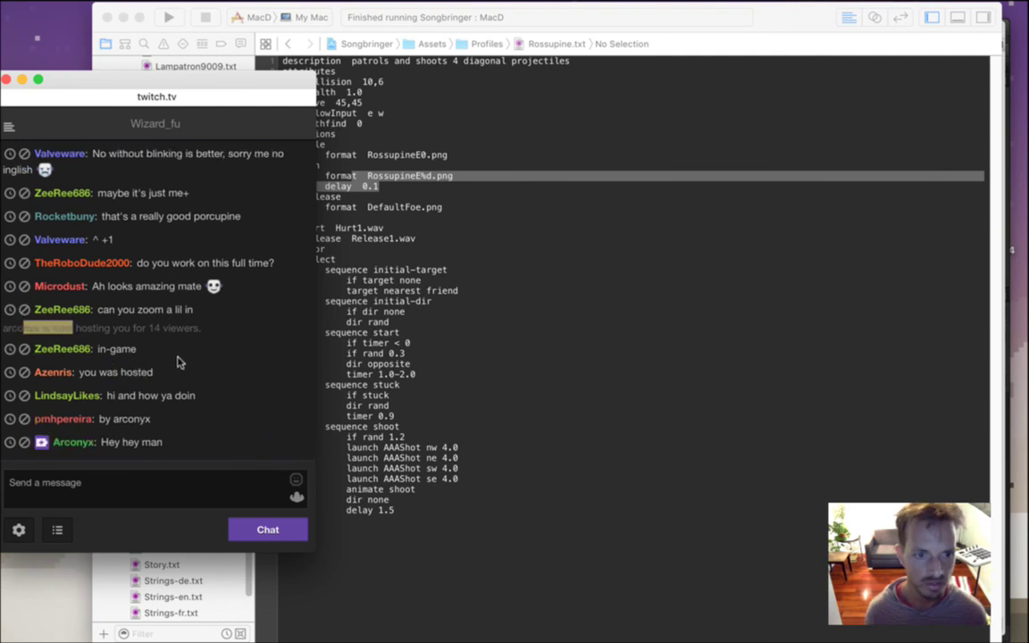
drag(118, 396, 183, 400)
click(219, 392)
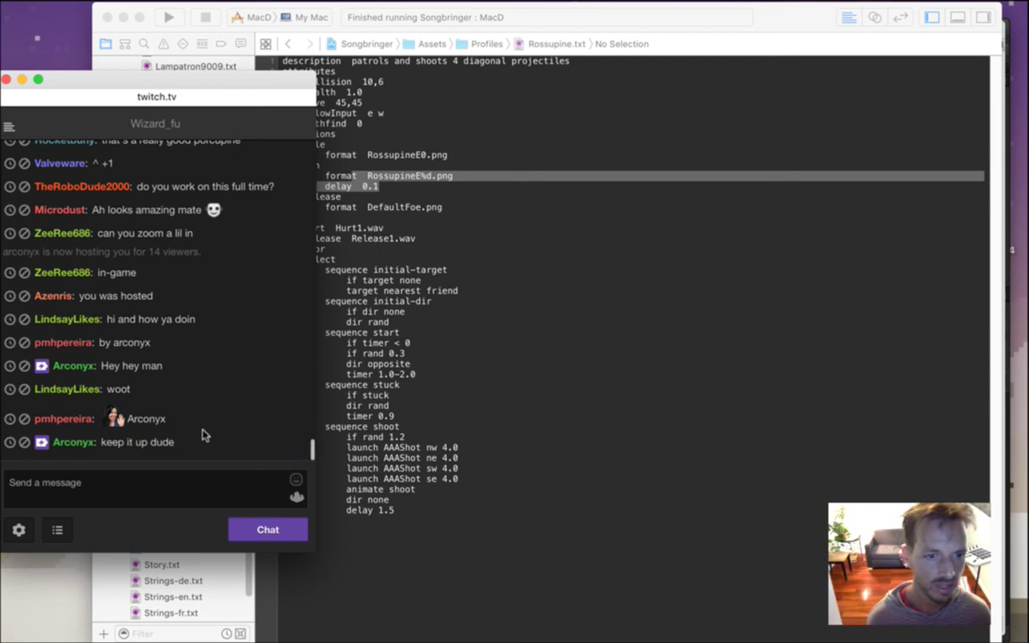
Return to Xcode, build and run Songbringer, and walk the character through the grass past the lower porcupine
click(494, 314)
key(super+r)
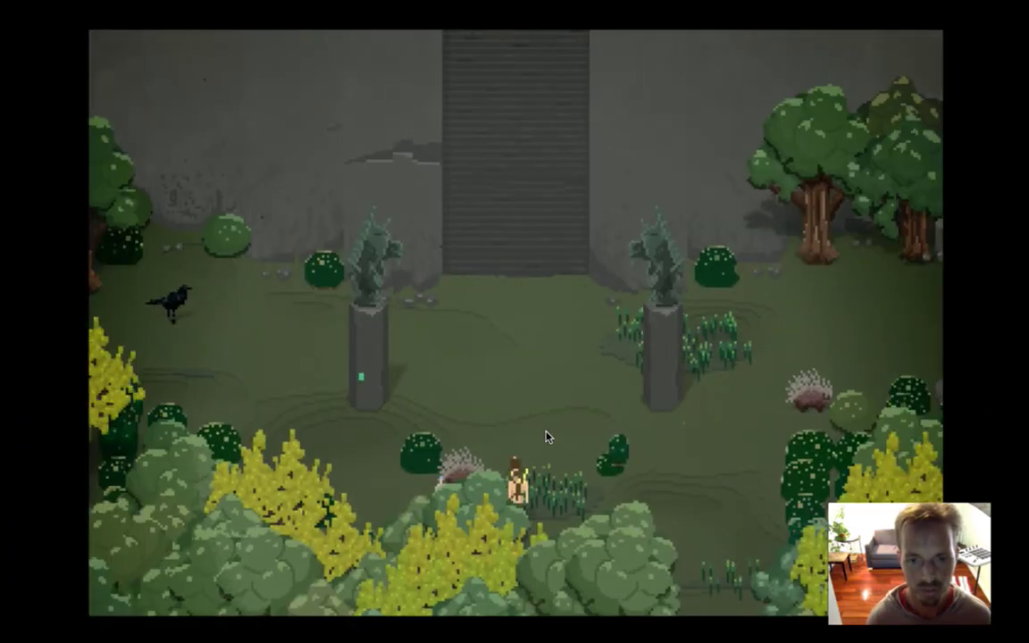
key(Right)
key(Left)
key(Up)
key(Right)
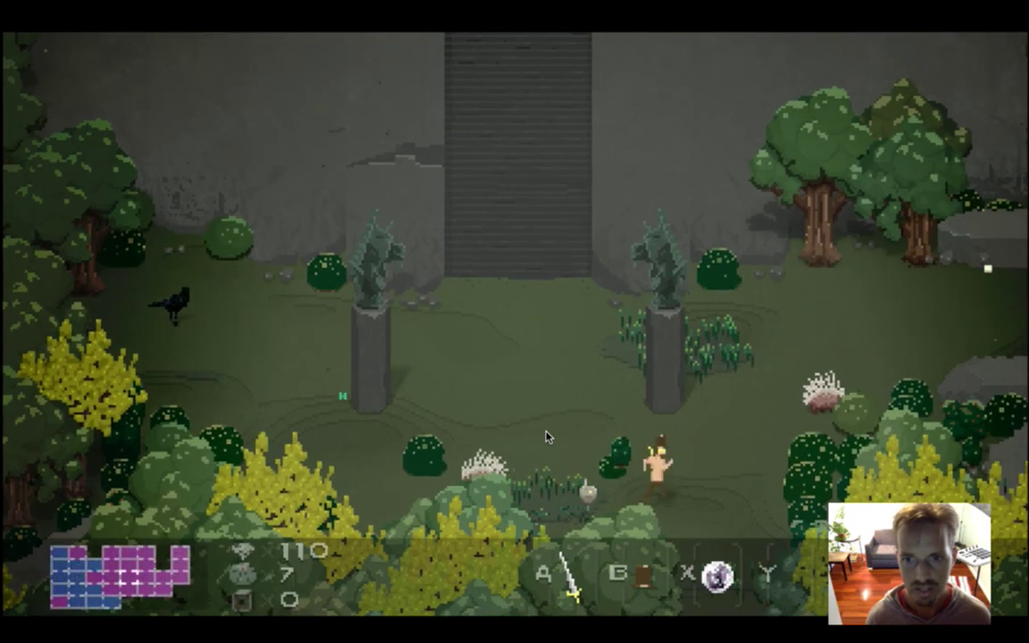
Walk the character up between the two statues while swinging the sword, watch the porcupines walk, and quit the game
key(Left)
key(Up)
key(a)
key(Left)
key(Up)
key(a)
key(Left)
key(Left)
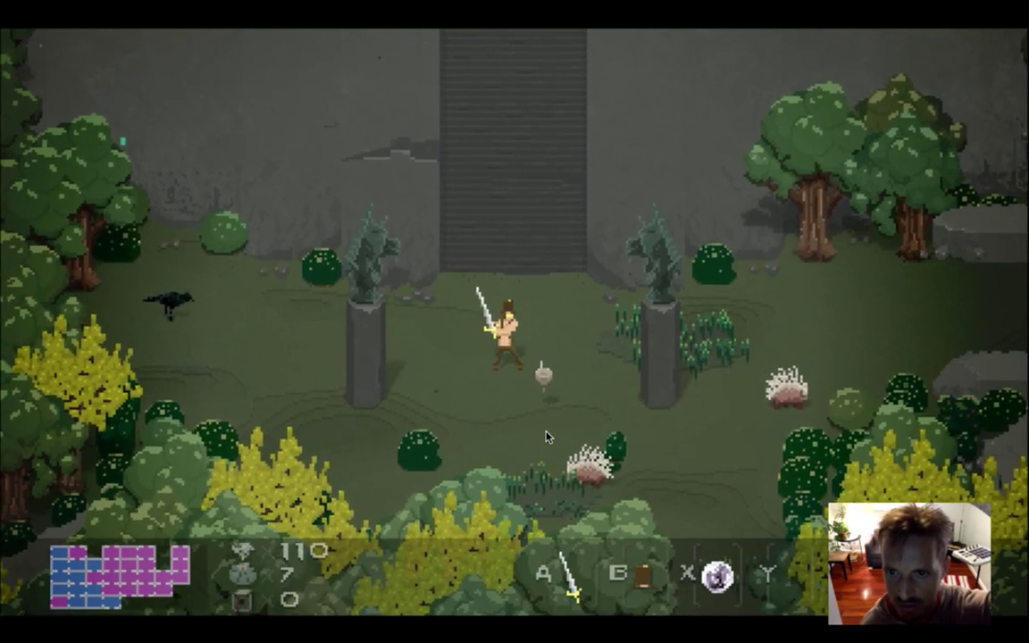
key(a)
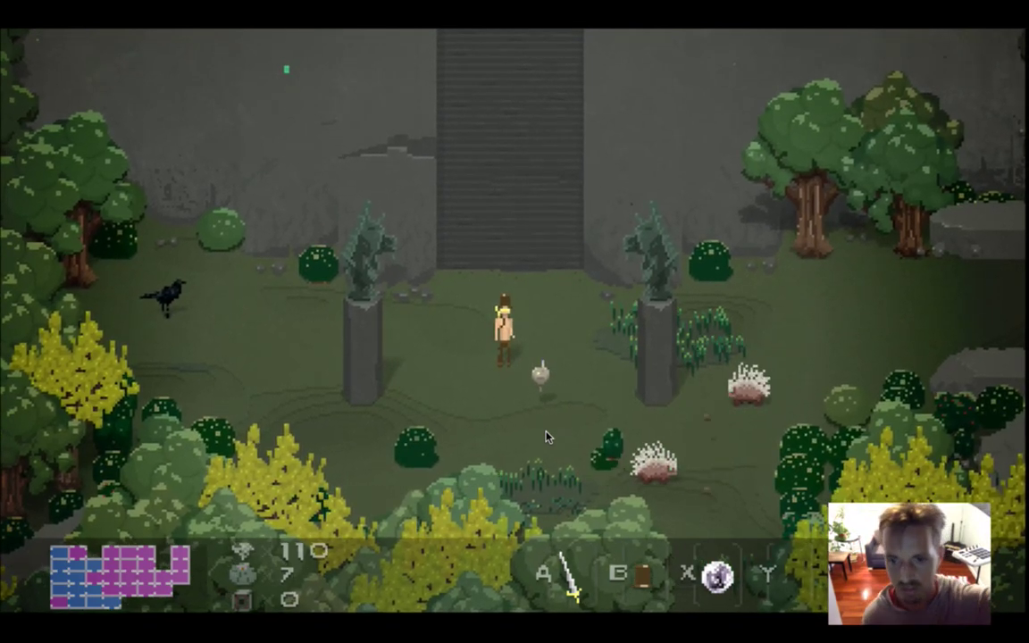
key(super+q)
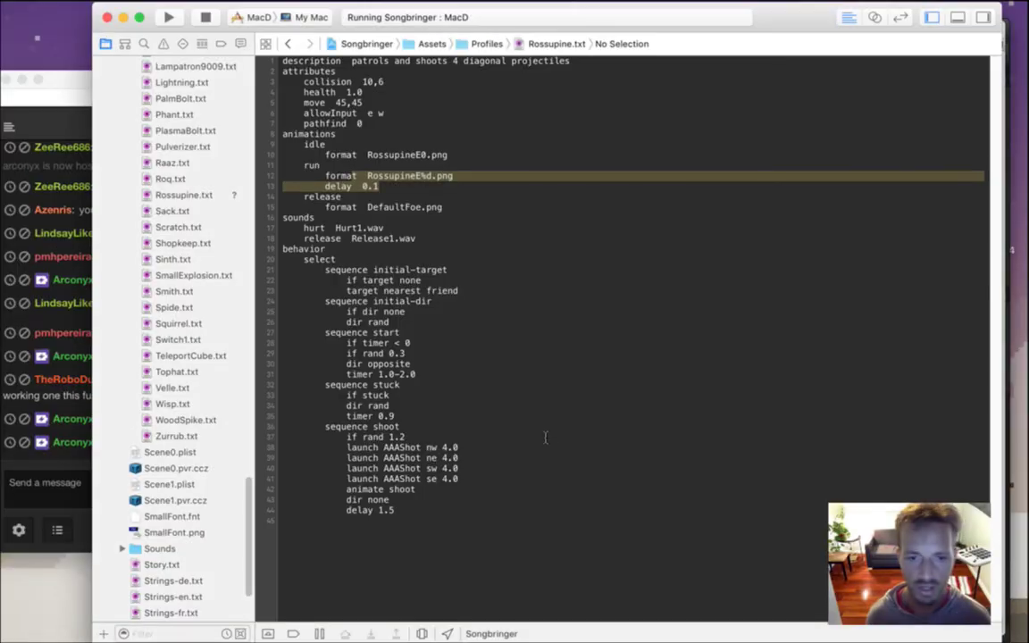
Clear the line selection in Rossupine.txt and read the repeated chat question about working on the game full time
click(402, 196)
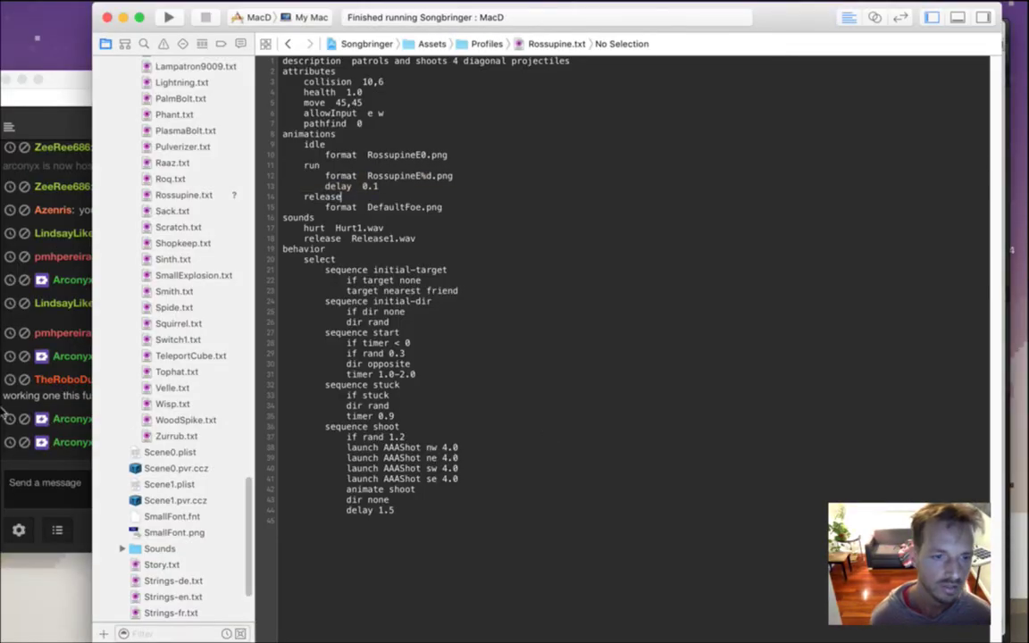
click(59, 407)
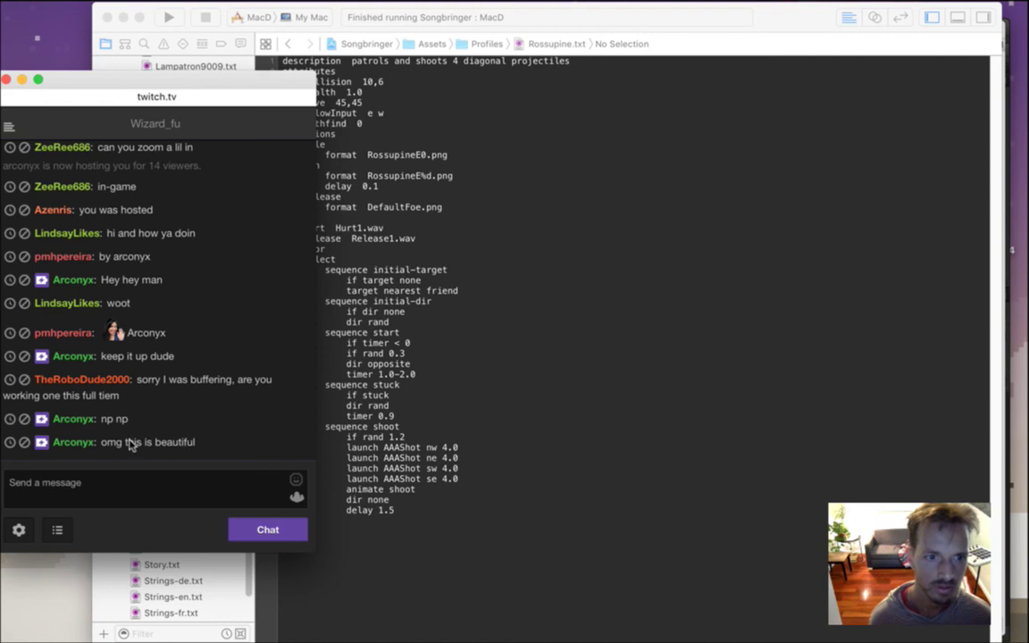
drag(155, 385, 186, 391)
click(186, 410)
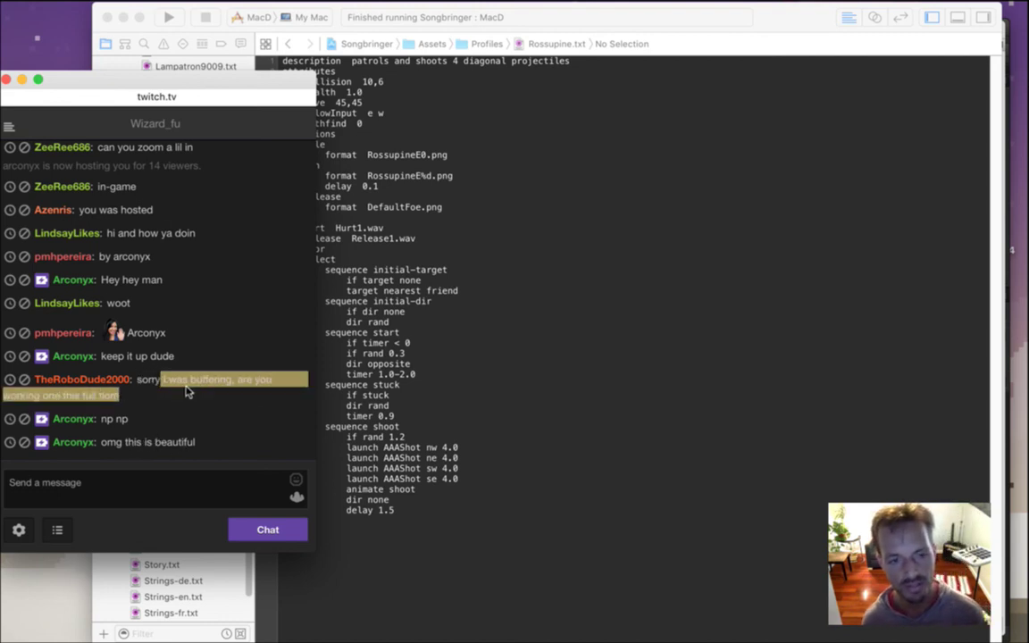
Switch to Photoshop to show RossupineE.psd and read the new chat message asking about a still image
key(super+Tab)
key(super+Tab)
key(super+Tab)
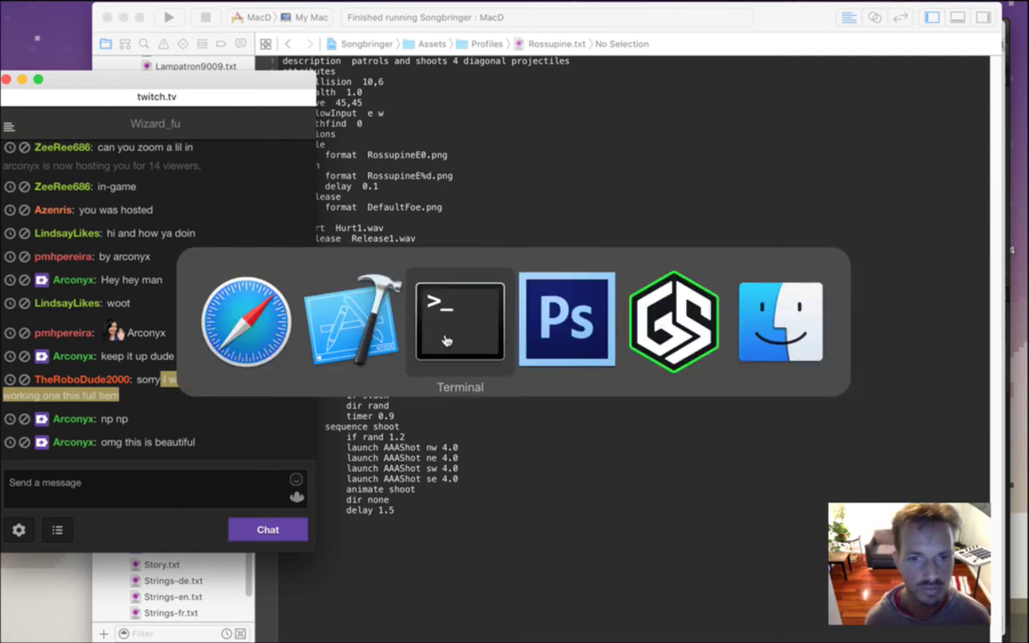
click(147, 406)
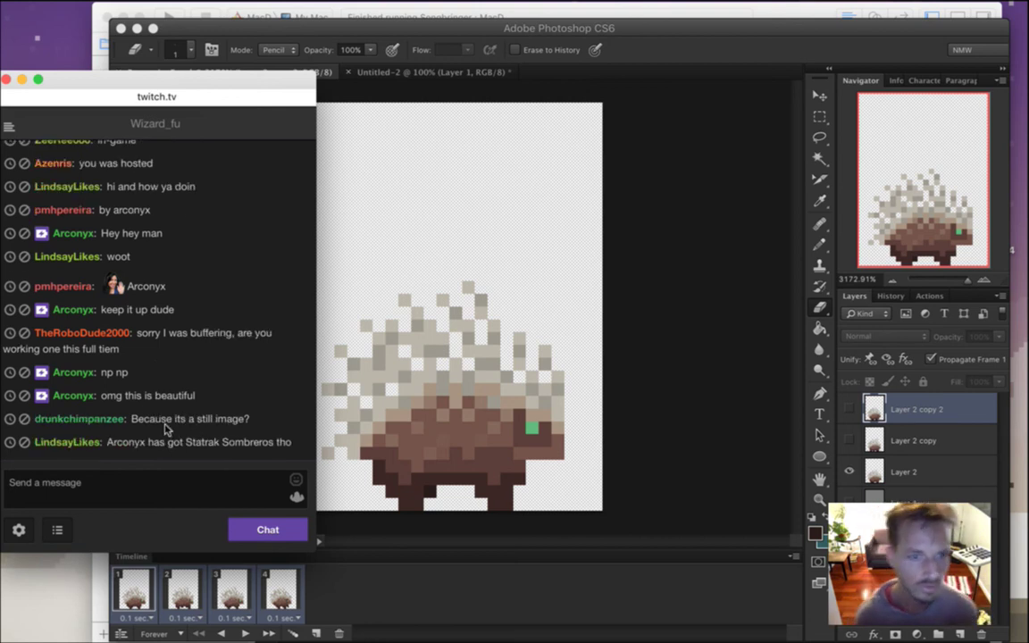
drag(145, 420, 232, 420)
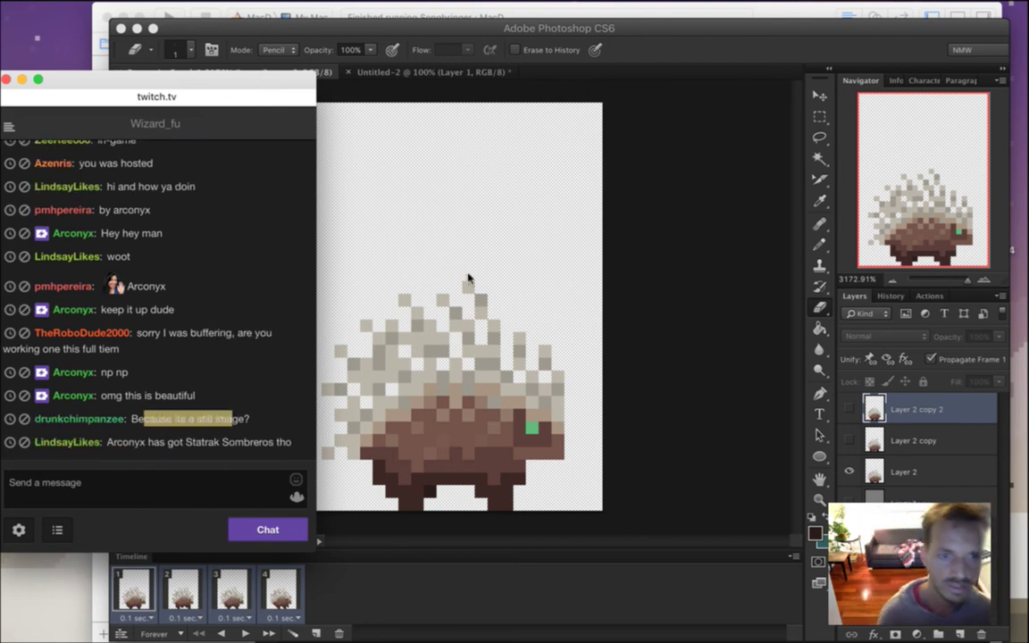
Play the four-frame porcupine walk animation in RossupineE.psd and stop it
click(701, 100)
click(243, 630)
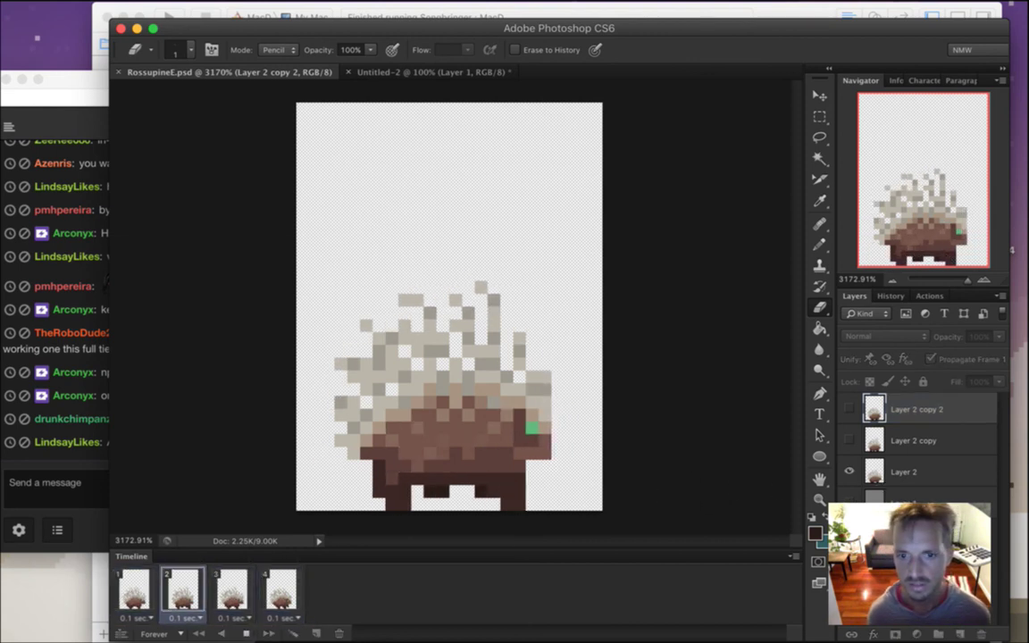
click(247, 632)
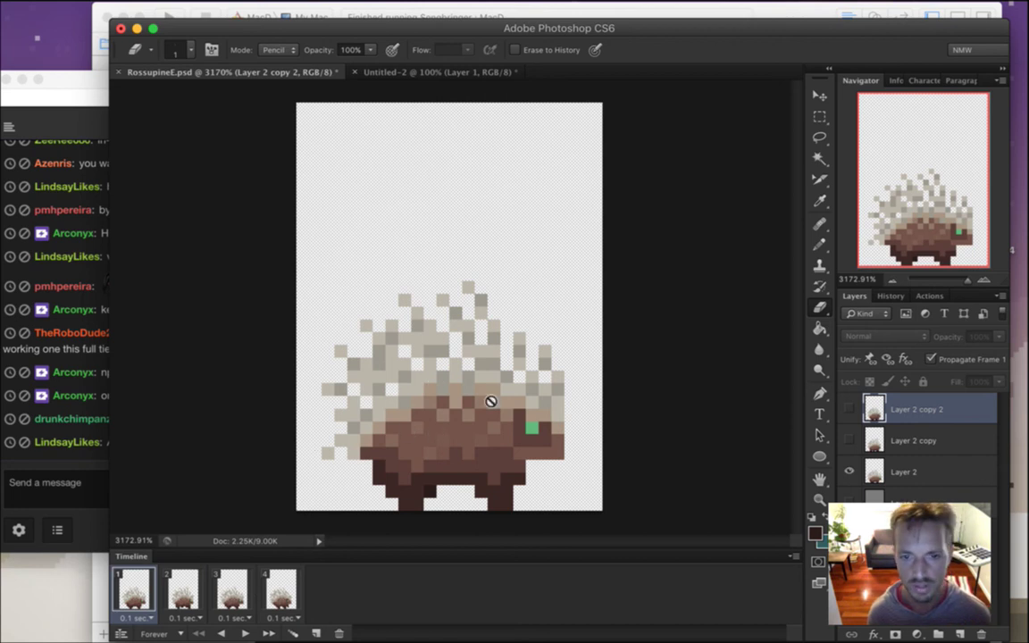
Switch to Xcode, delete the allowInput and pathfind attribute lines from Rossupine.txt, and save the file
key(super+Tab)
click(466, 331)
drag(280, 152, 352, 181)
click(353, 179)
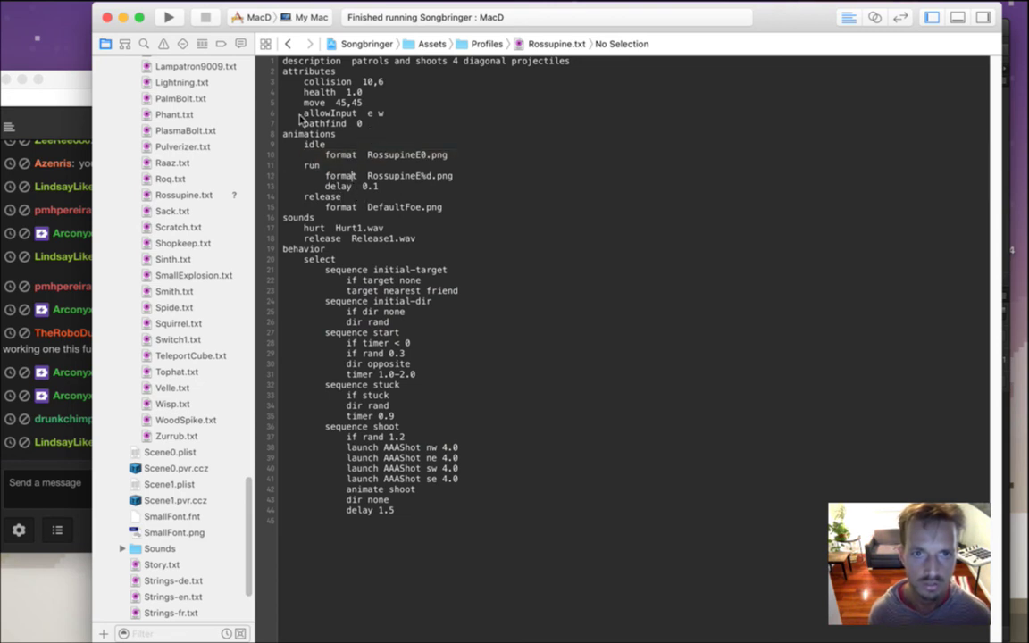
key(super+Left)
key(shift+Down)
key(shift+Down)
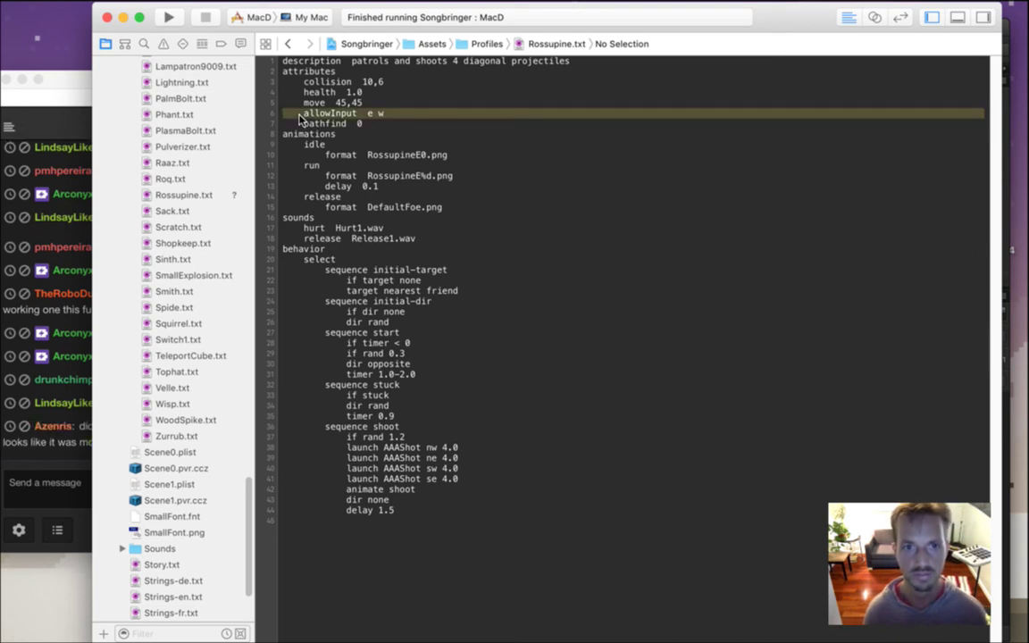
key(BackSpace)
key(super+s)
Switch to the stream chat and read the viewer's question about camera drift
key(super+Tab)
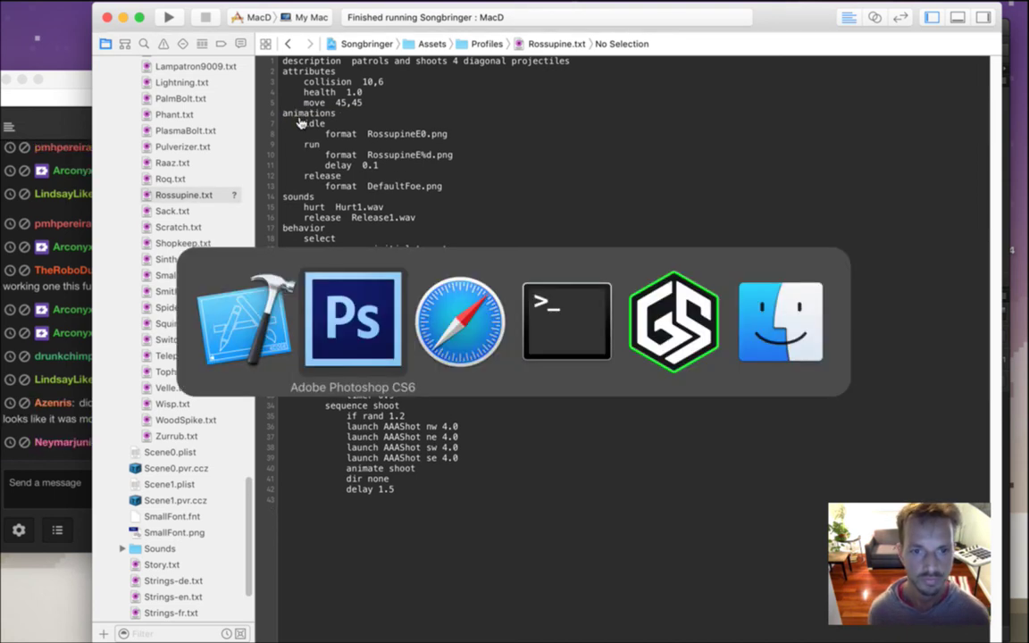
key(super+Tab)
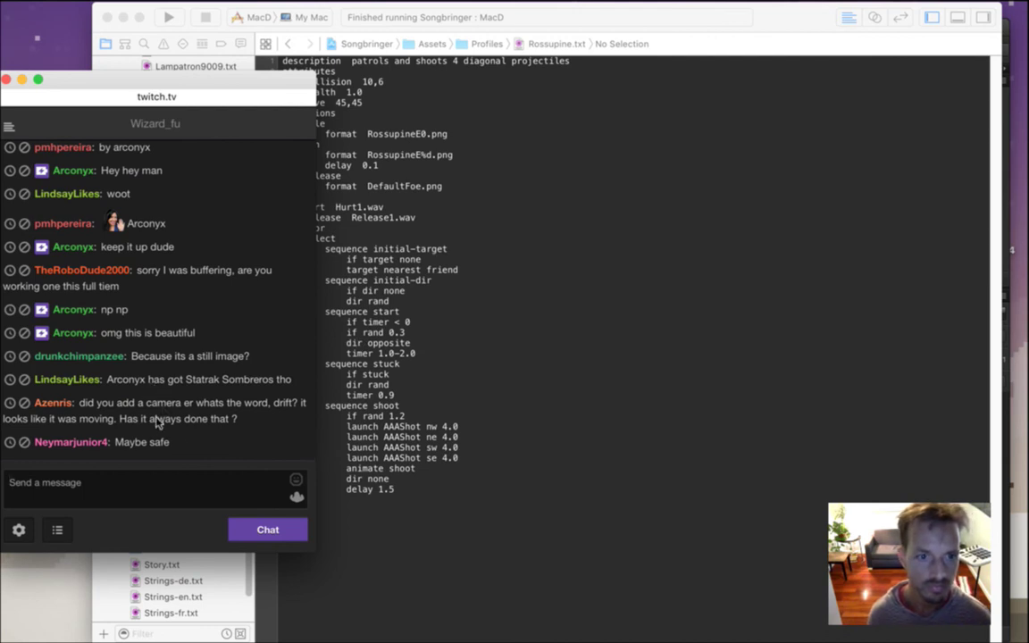
drag(79, 402, 153, 418)
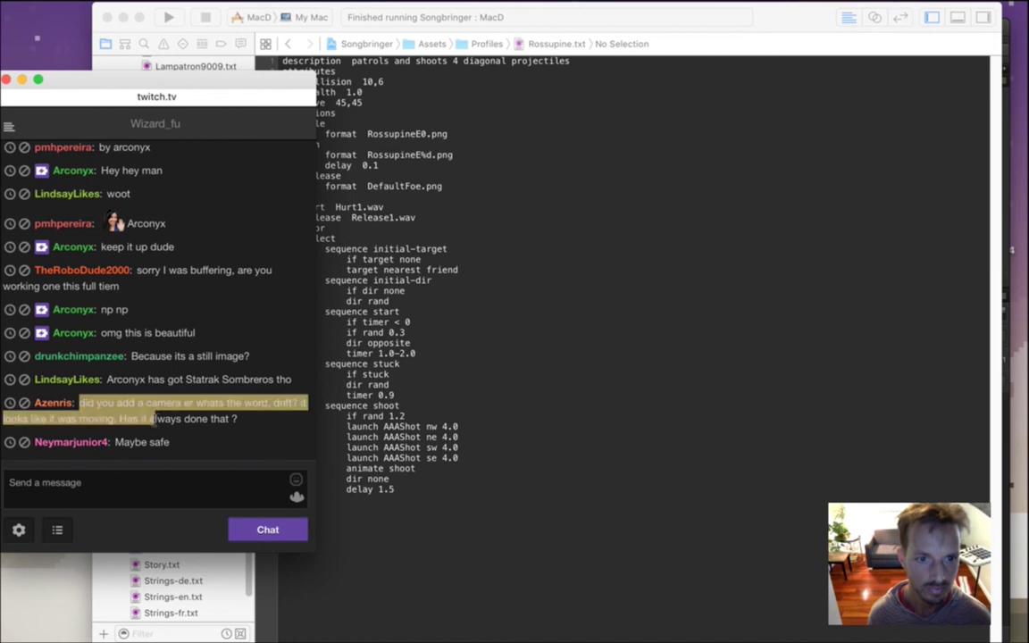
click(185, 447)
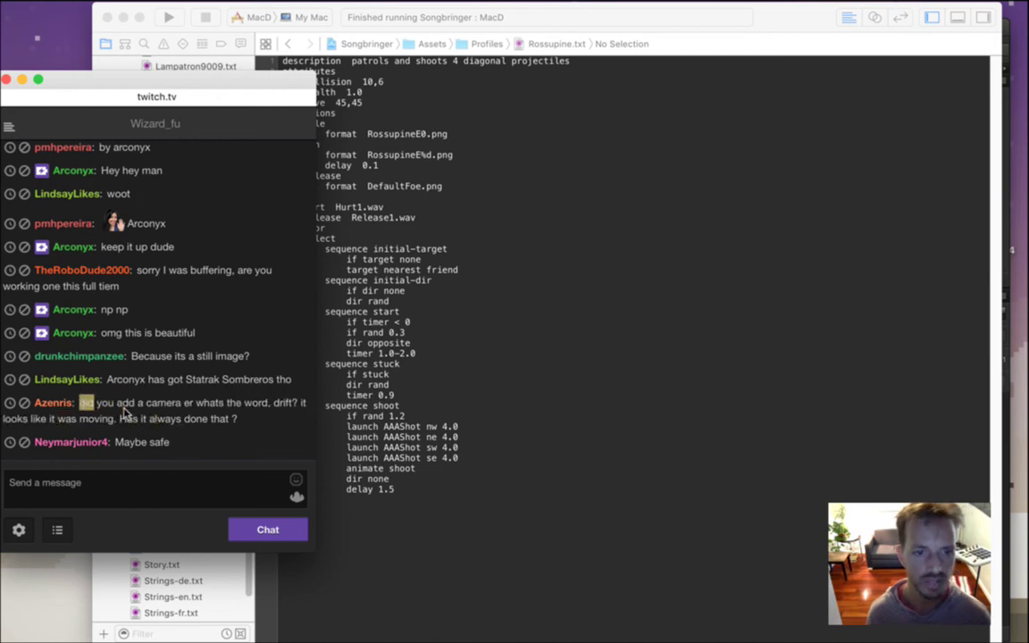
drag(95, 404, 127, 416)
click(149, 424)
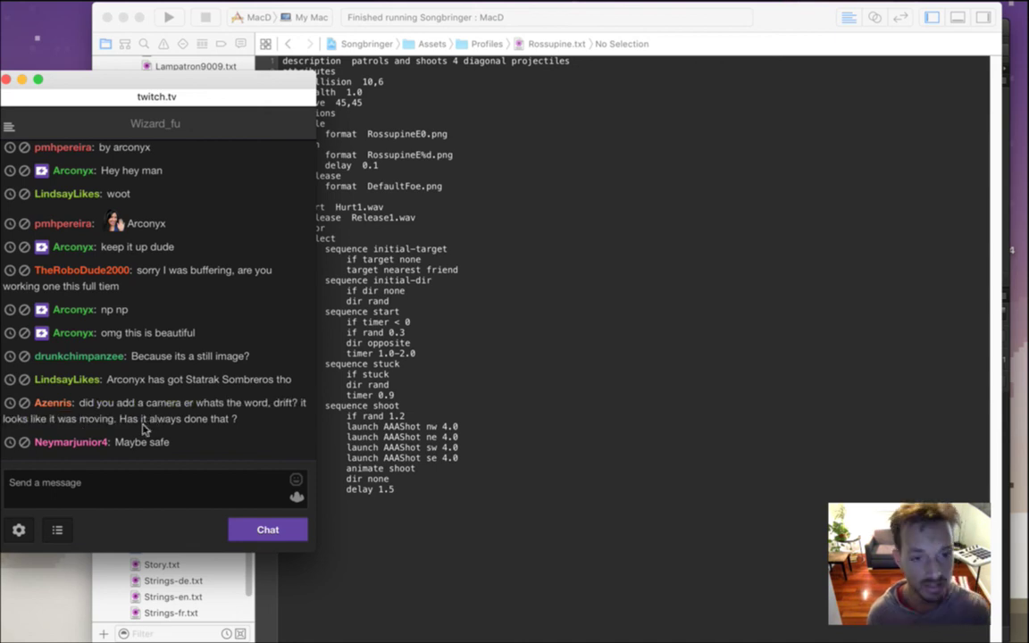
Reread the camera drift question in the stream chat, then briefly test Songbringer from Xcode with the shortened porcupine profile and quit
drag(134, 420, 216, 426)
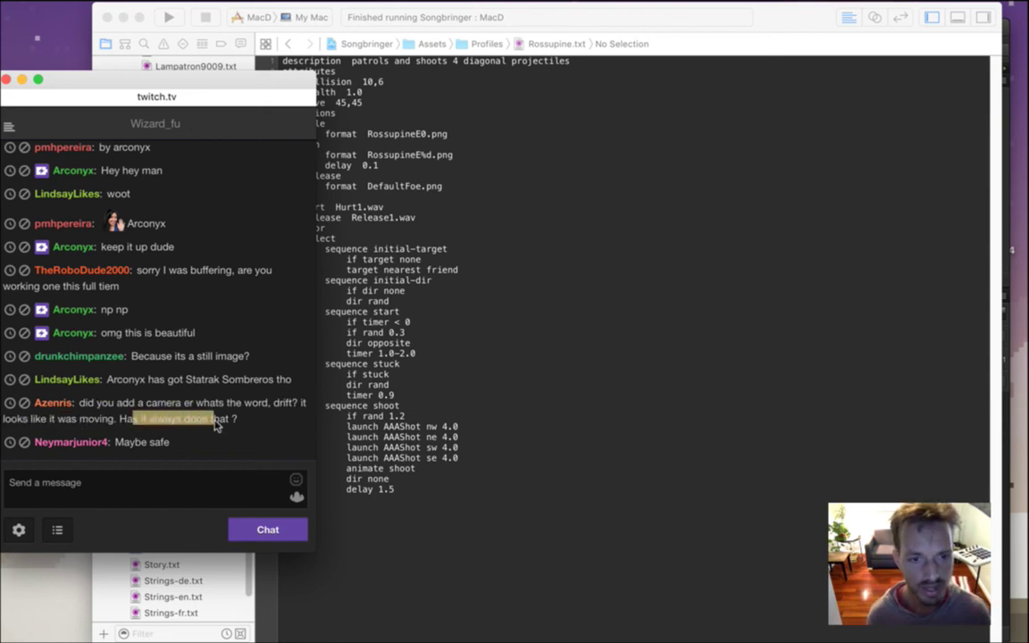
click(554, 370)
key(super+r)
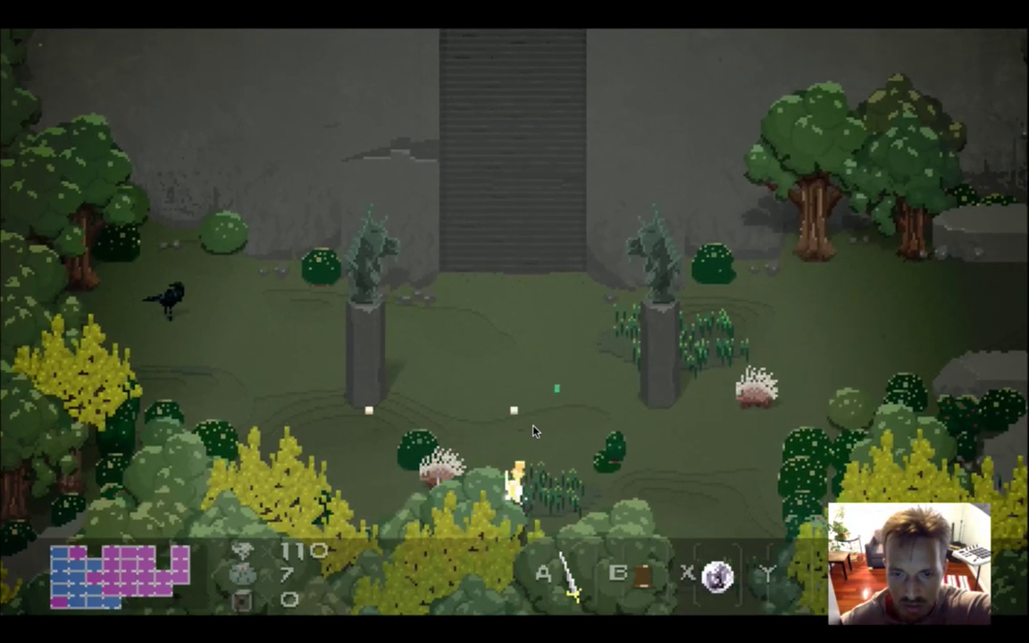
key(Right)
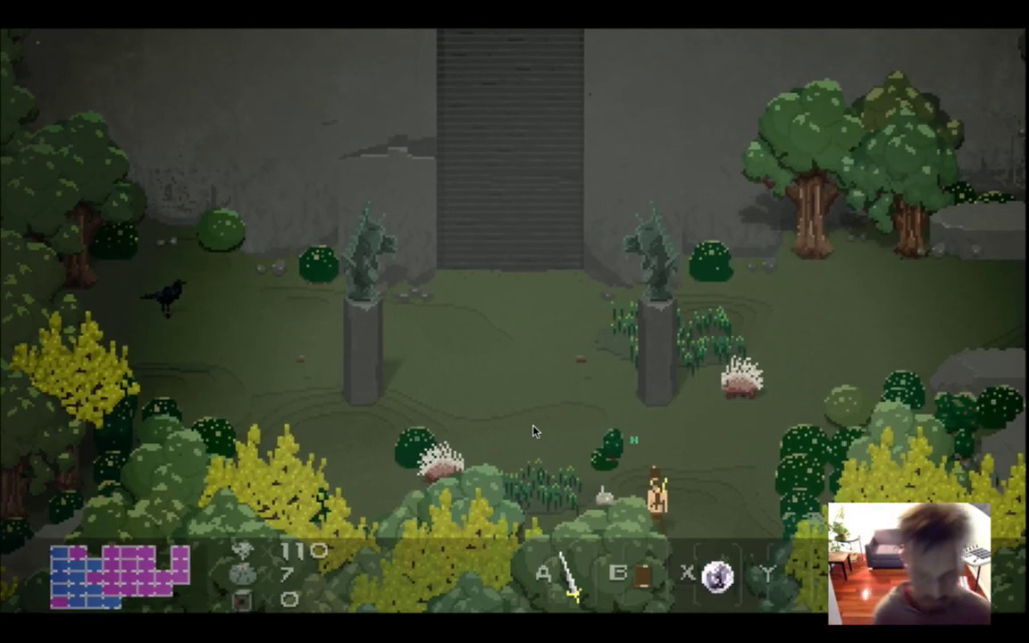
key(super+Tab)
key(super+q)
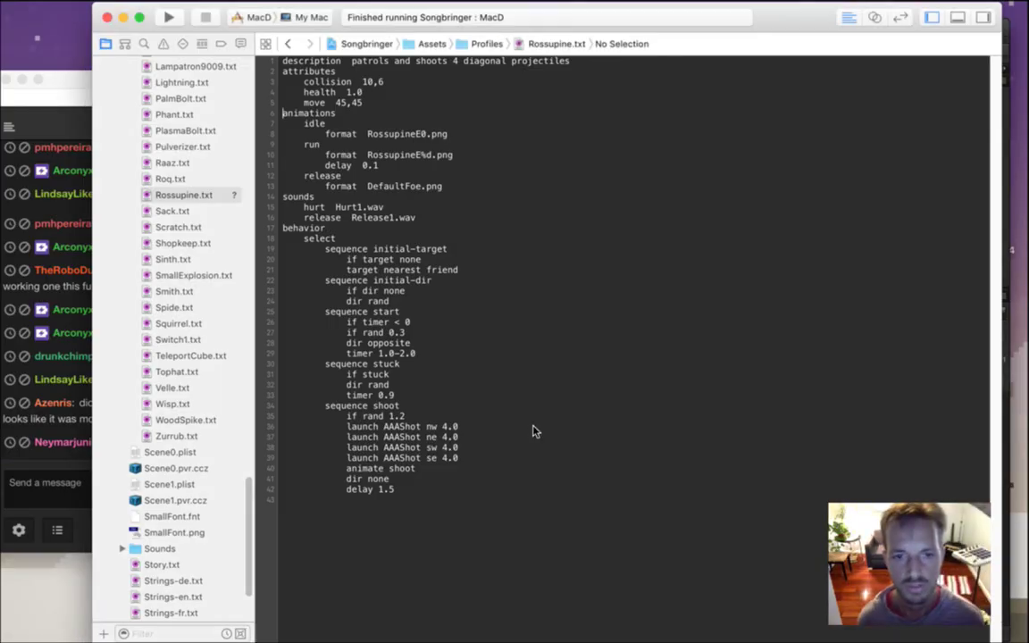
Restore the "allowInput e w" and "pathfind 0" attribute lines in Rossupine.txt and rerun the game
text(allowInput  e w pathfind  0)
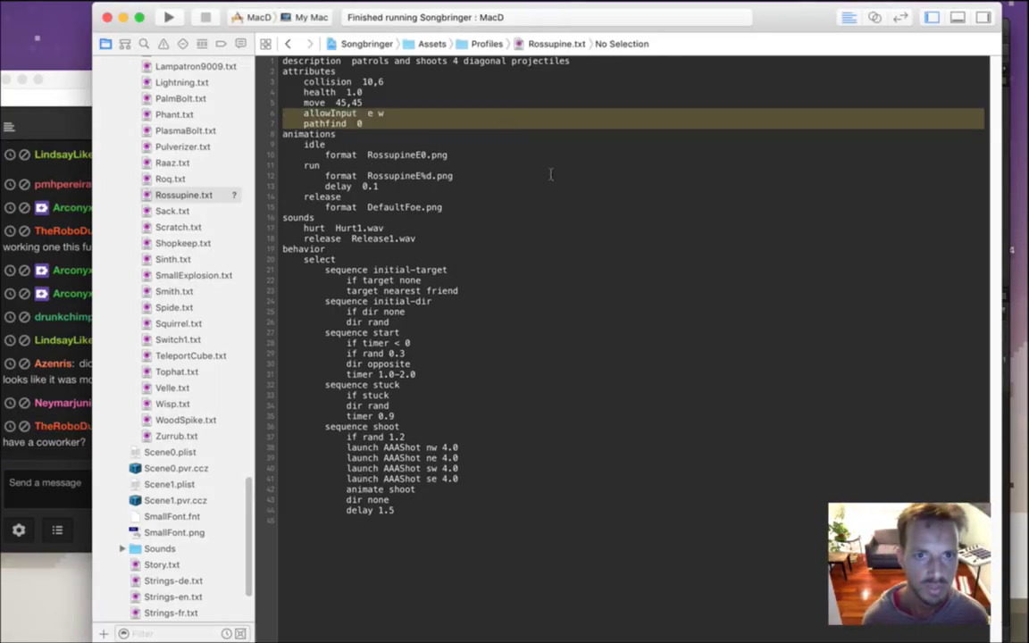
key(super+r)
key(super+Tab)
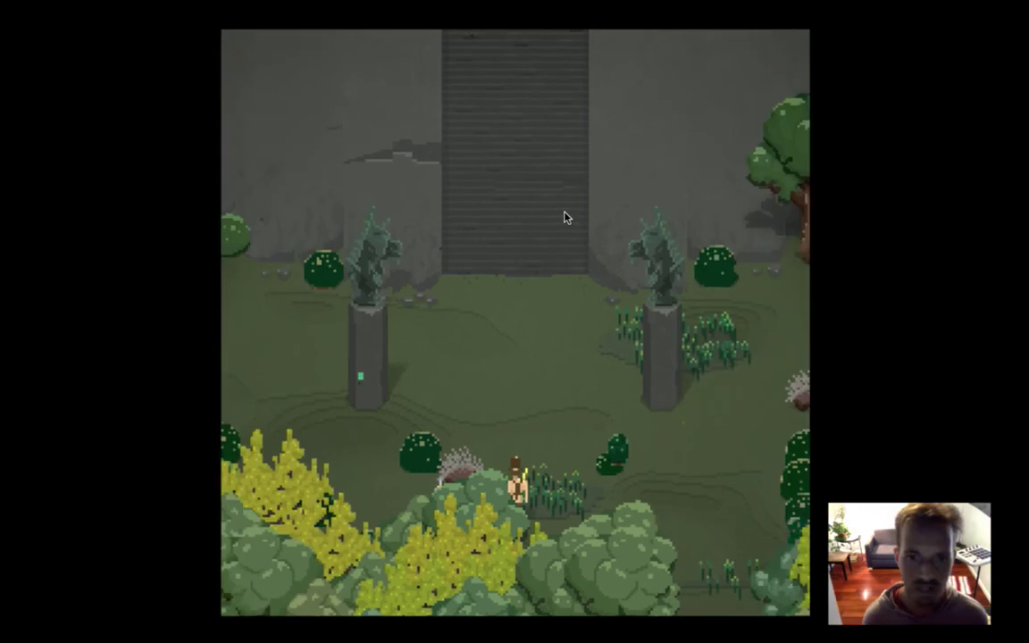
Walk the player past the porcupines to the stairway with a sword swing while watching how they move and shoot, and quit the game
key(Right)
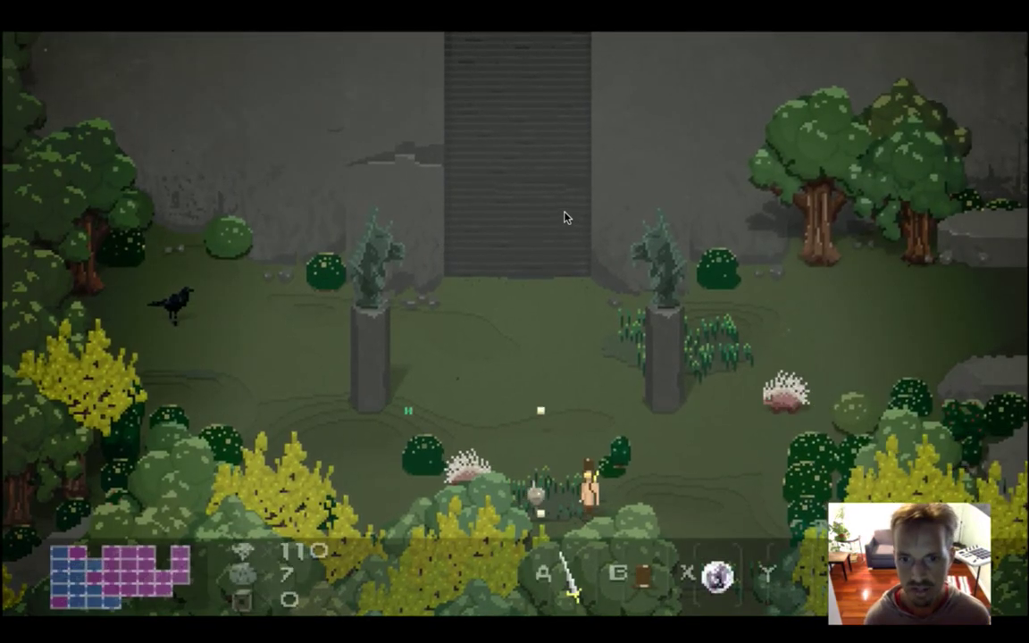
key(Right)
key(Up)
key(Up)
key(space)
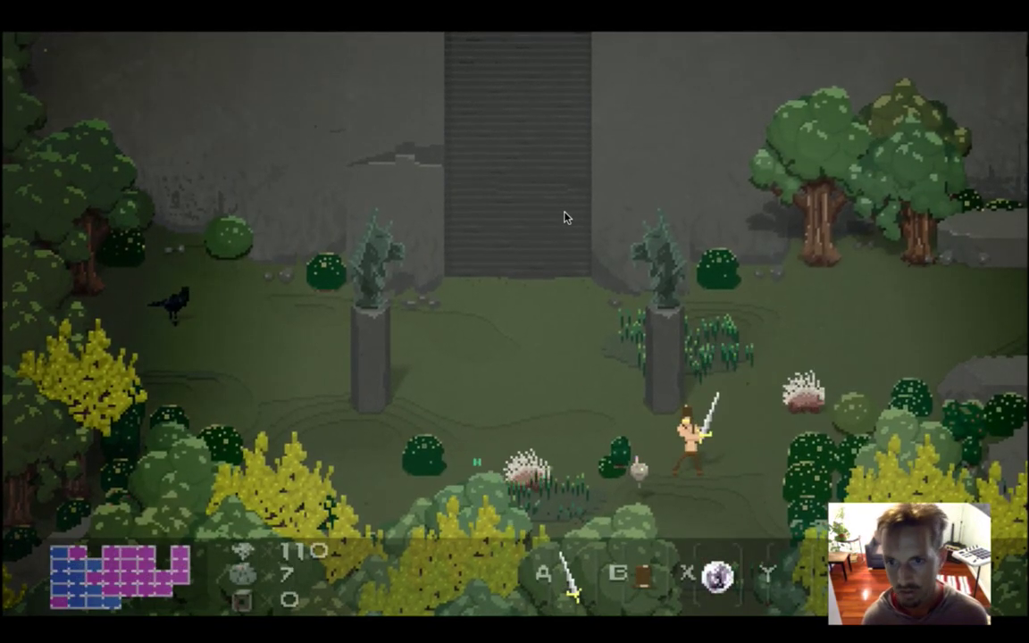
key(Left)
key(Up)
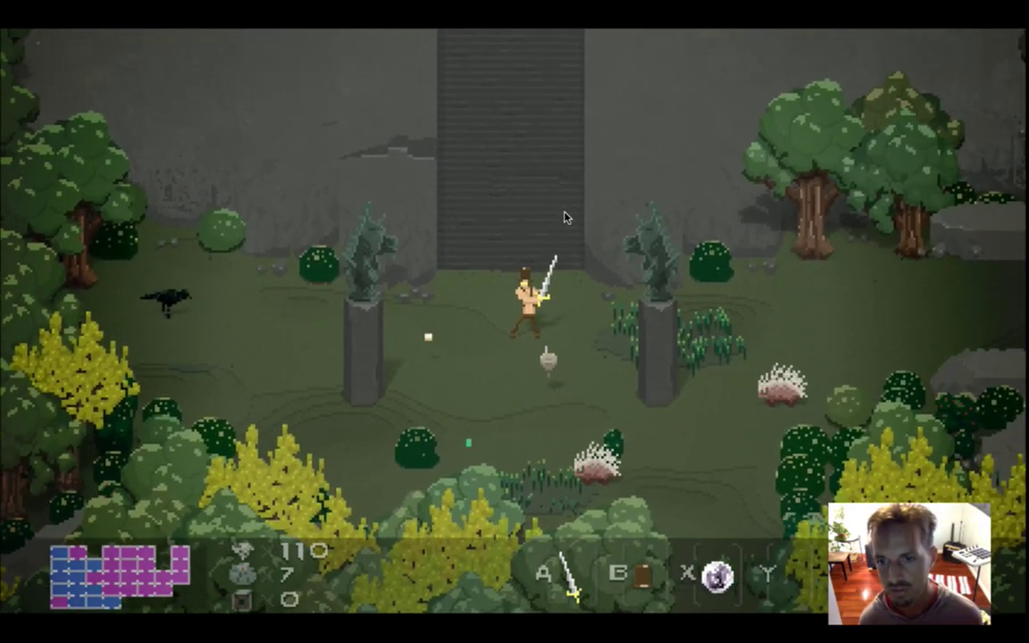
key(super+q)
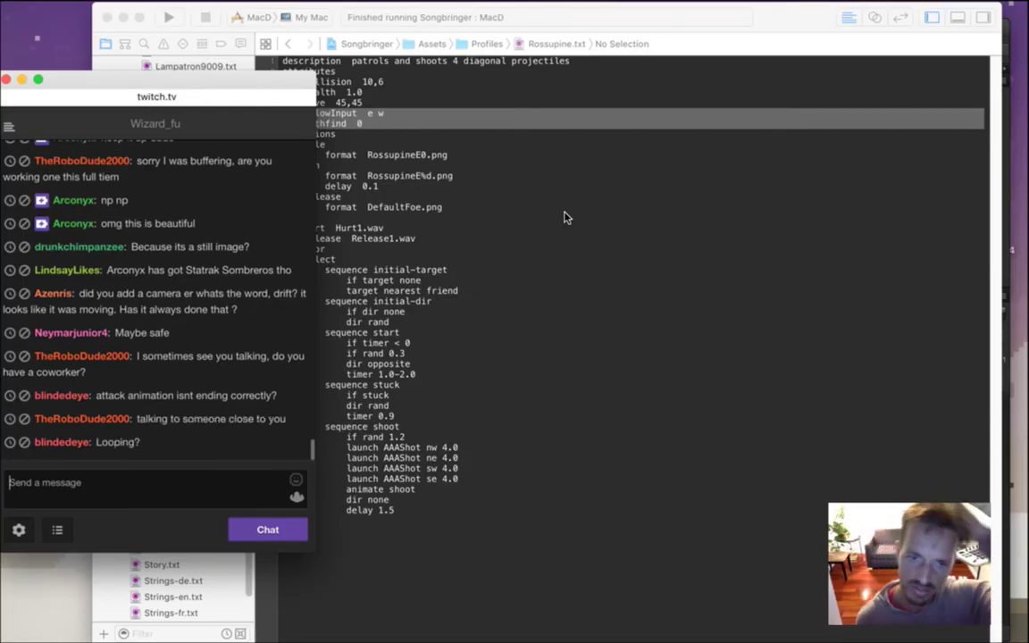
Comment out the "animate shoot" line in the shoot sequence of Rossupine.txt with a semicolon
click(487, 326)
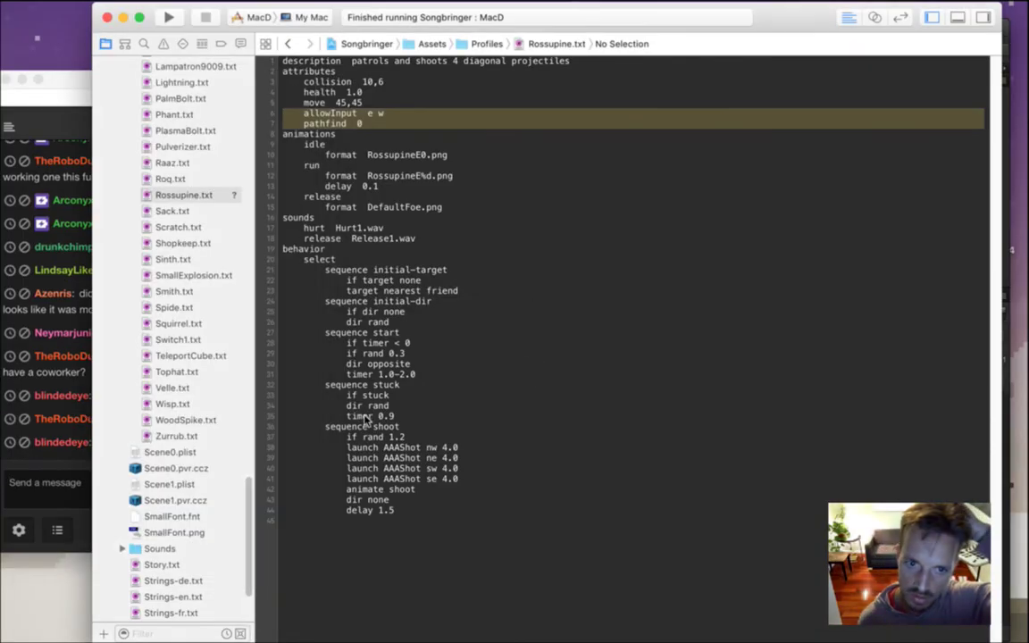
click(345, 494)
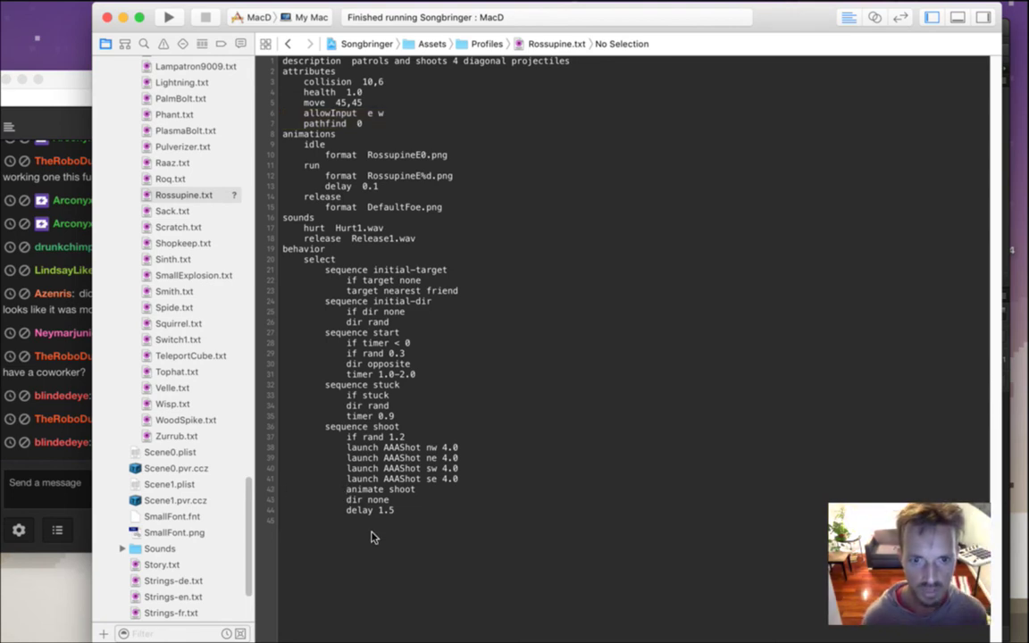
text(;)
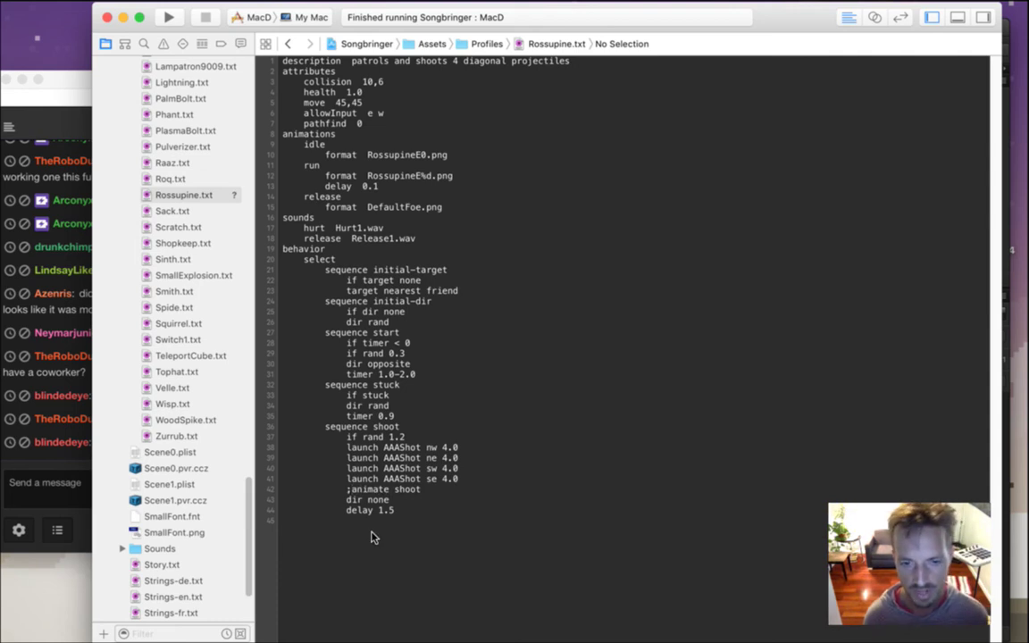
Open Saves.txt in the Songbringer project and review the settings-mac section at its beginning
drag(249, 503, 239, 77)
click(175, 84)
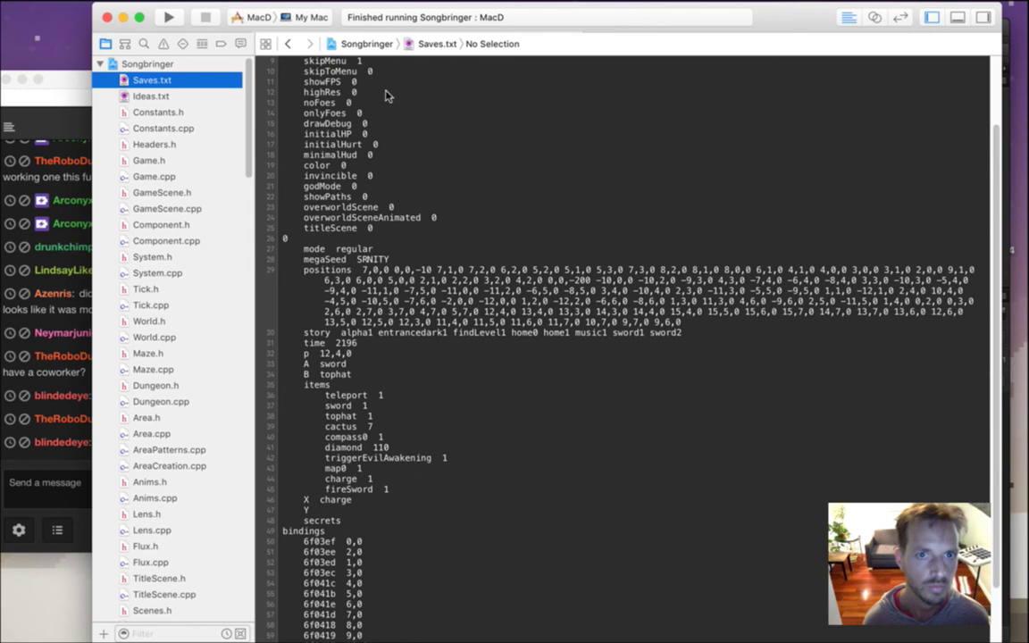
click(397, 113)
scroll(413, 125, up, 3)
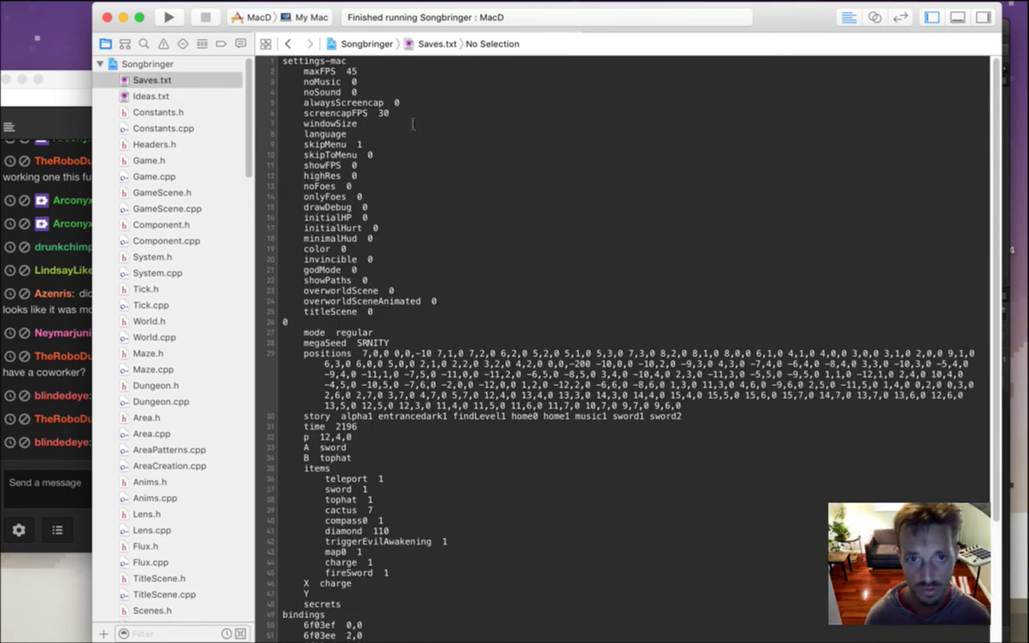
Switch to the stream chat and read the viewers' messages about the attack animation and talking to someone nearby
click(61, 384)
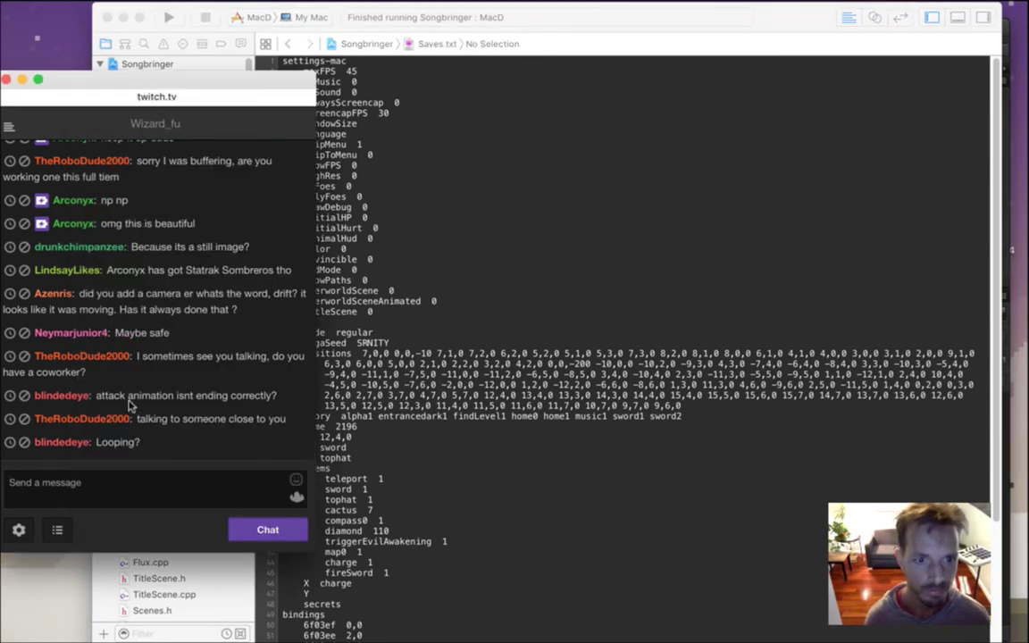
drag(112, 394, 256, 389)
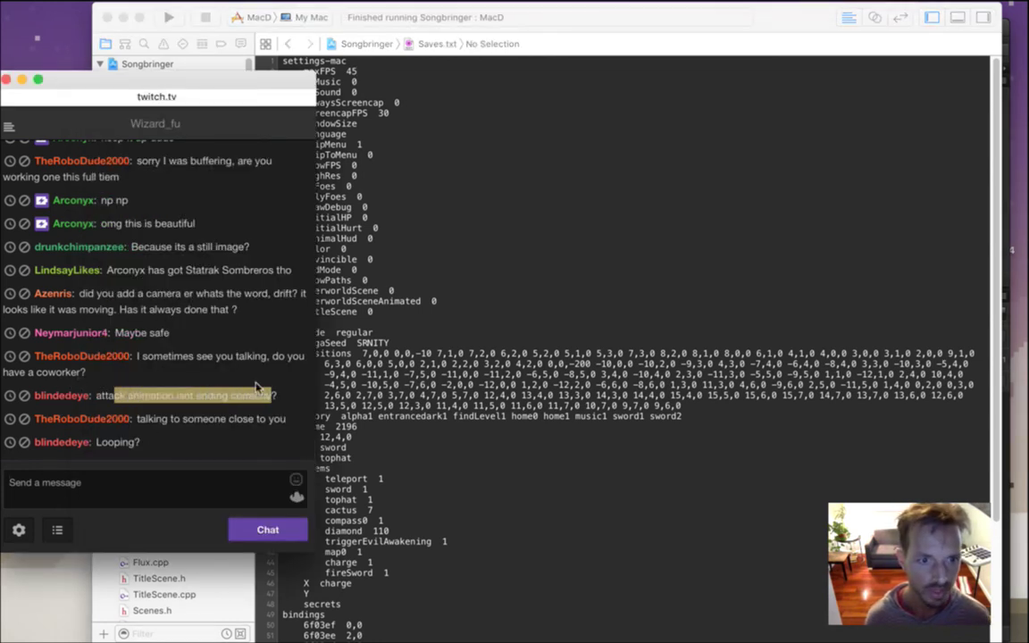
drag(110, 395, 264, 401)
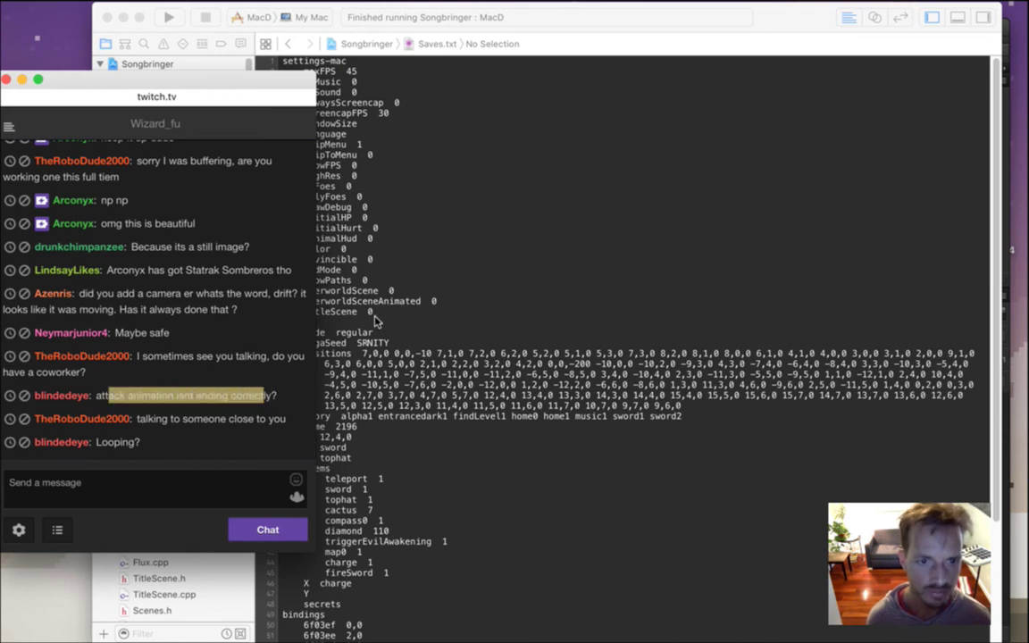
click(164, 437)
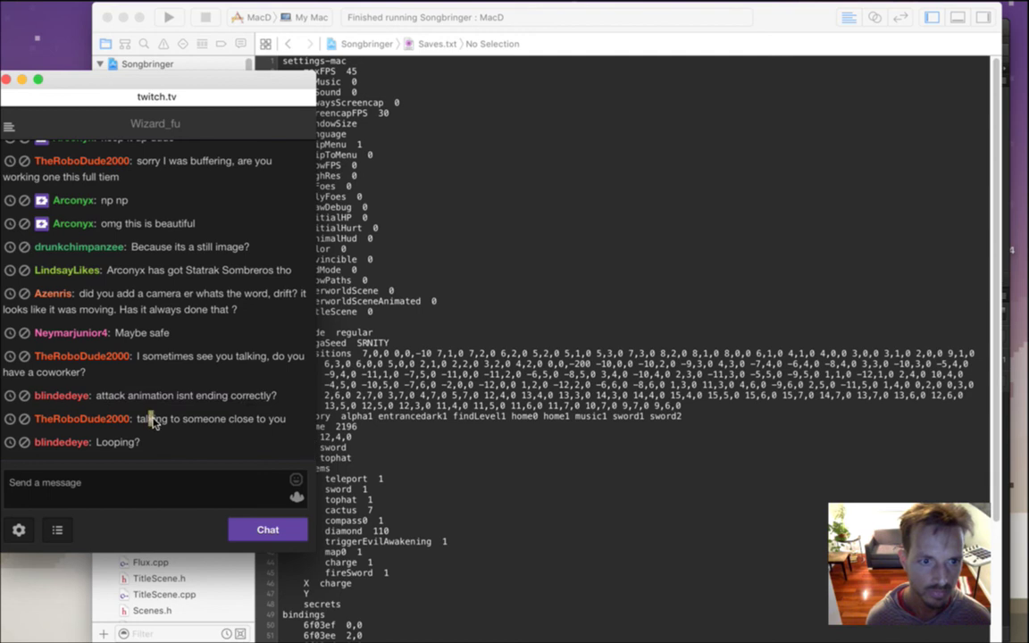
drag(150, 418, 268, 418)
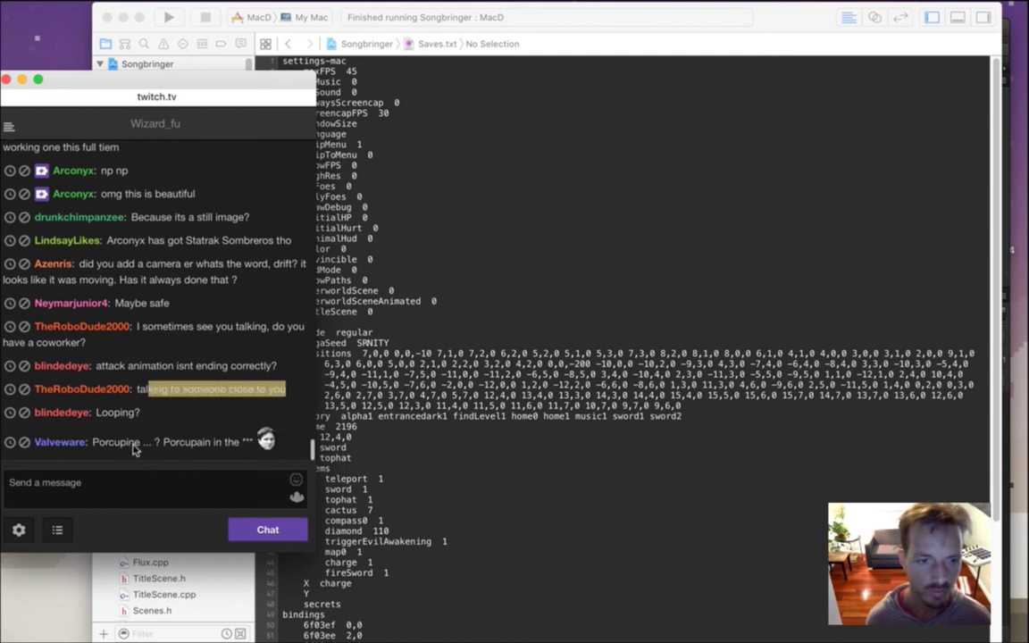
Run Songbringer from Xcode and walk the player up to the open ground between the statues to observe the porcupines patrolling and shooting
click(782, 452)
key(super+r)
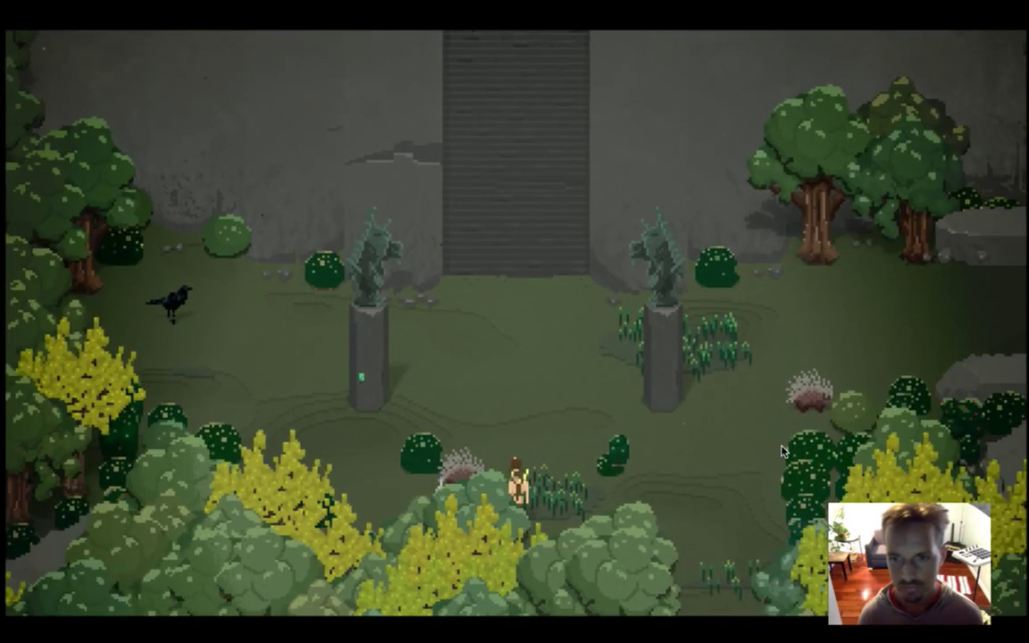
key(Right)
key(Up)
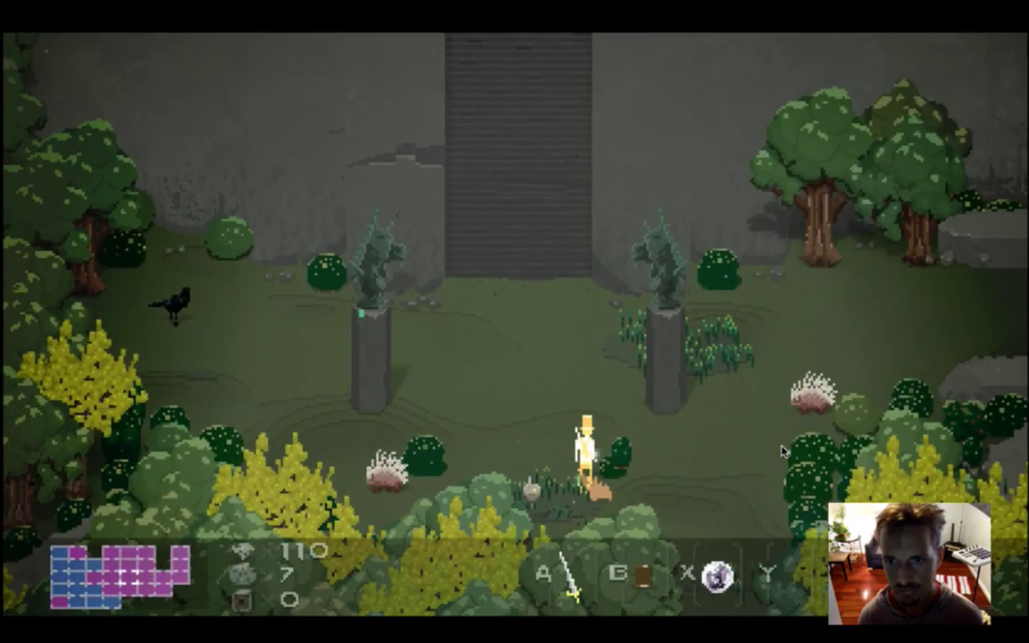
key(Right)
key(Up)
key(Left)
key(Right)
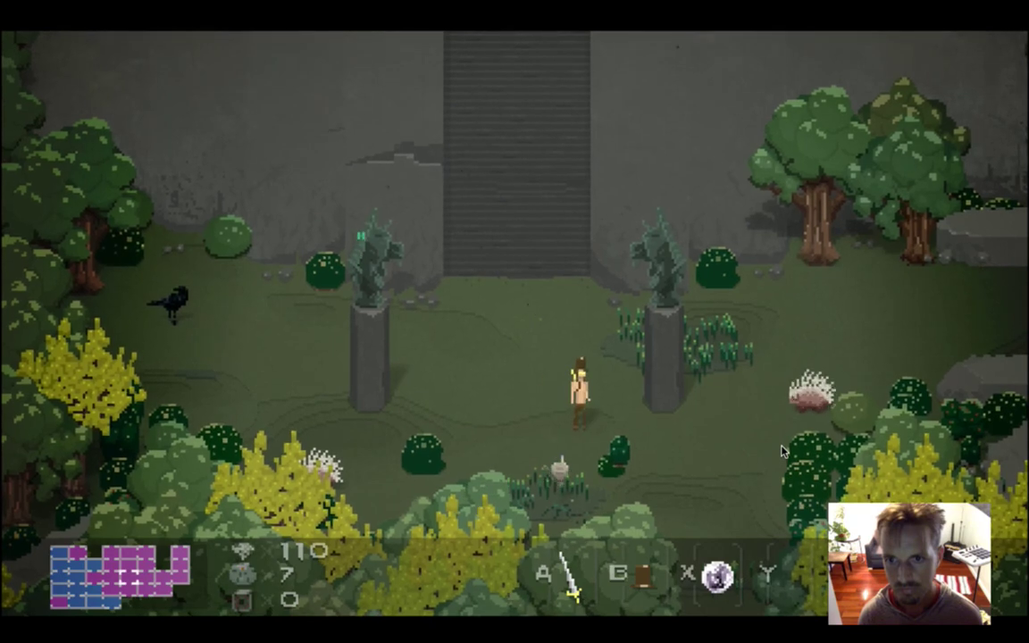
key(Right)
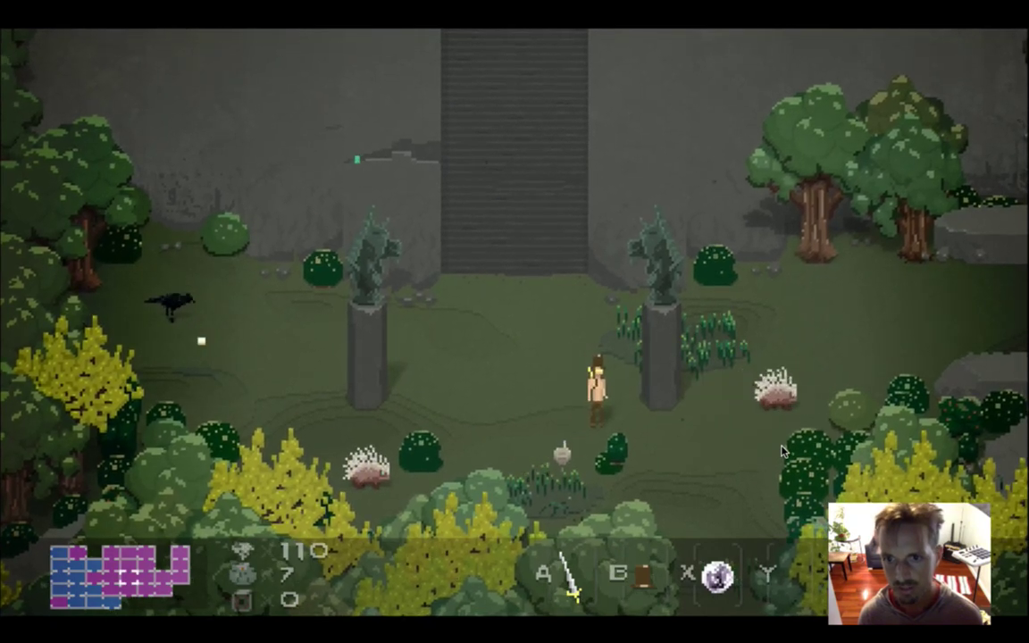
key(Right)
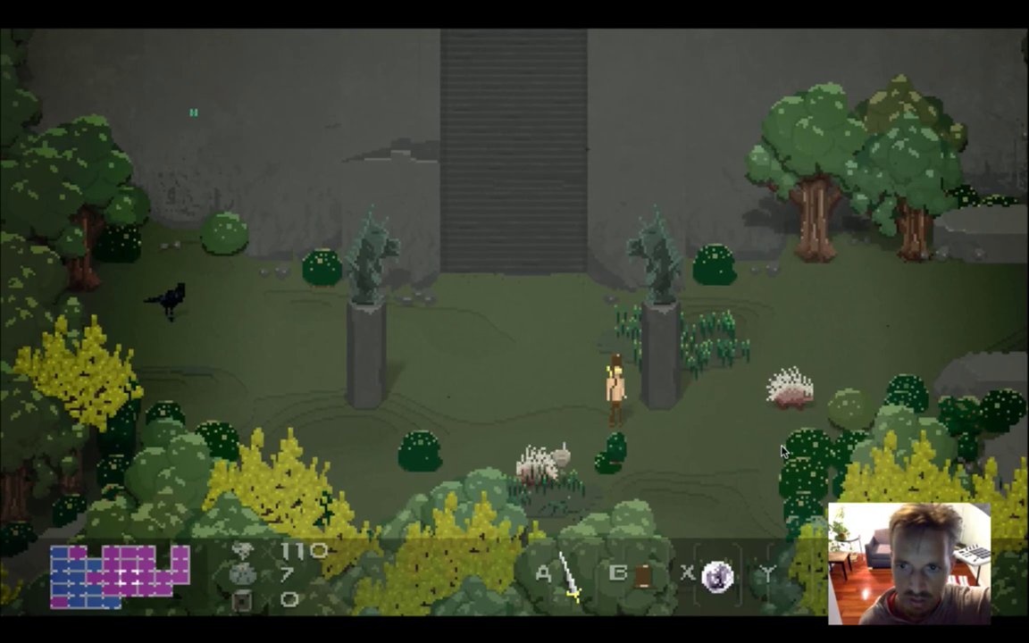
Approach the porcupine near the statue, walk the player back to the stairway while watching both porcupines, and quit the game
key(Right)
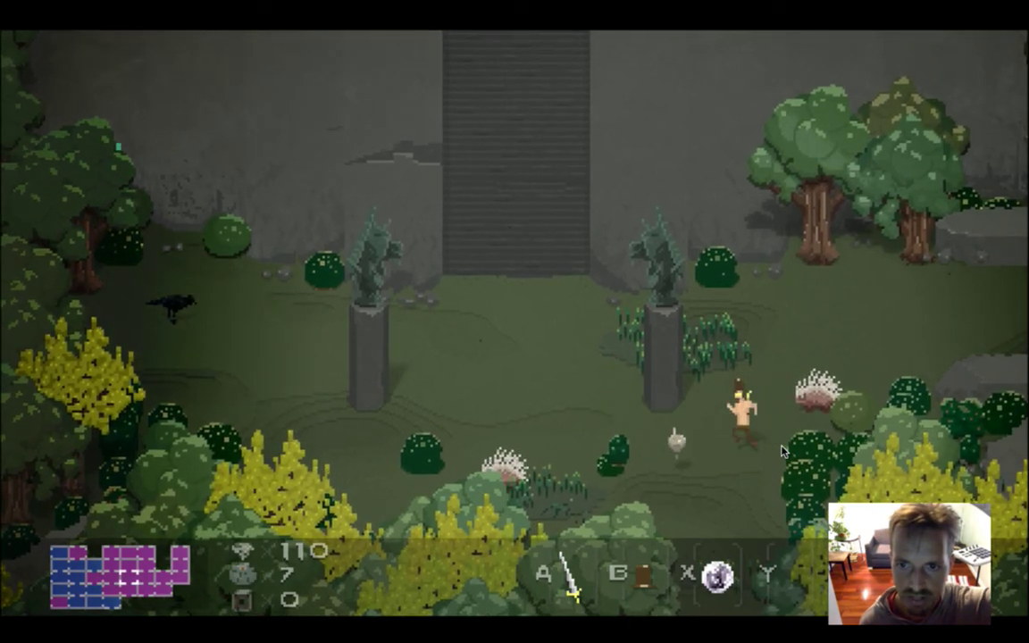
key(Left)
key(Up)
key(Up)
key(Right)
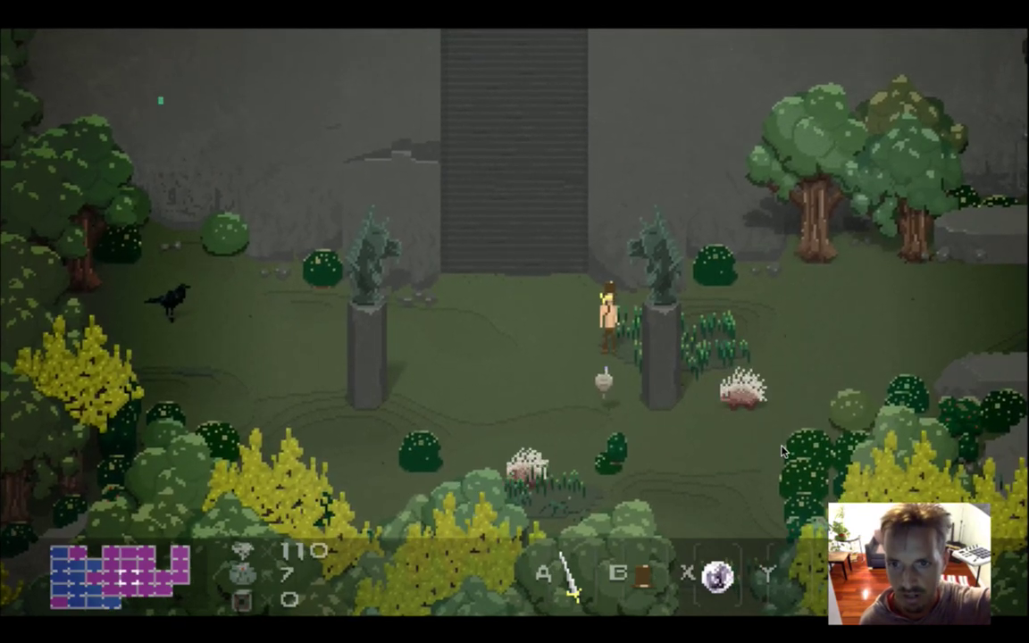
key(Right)
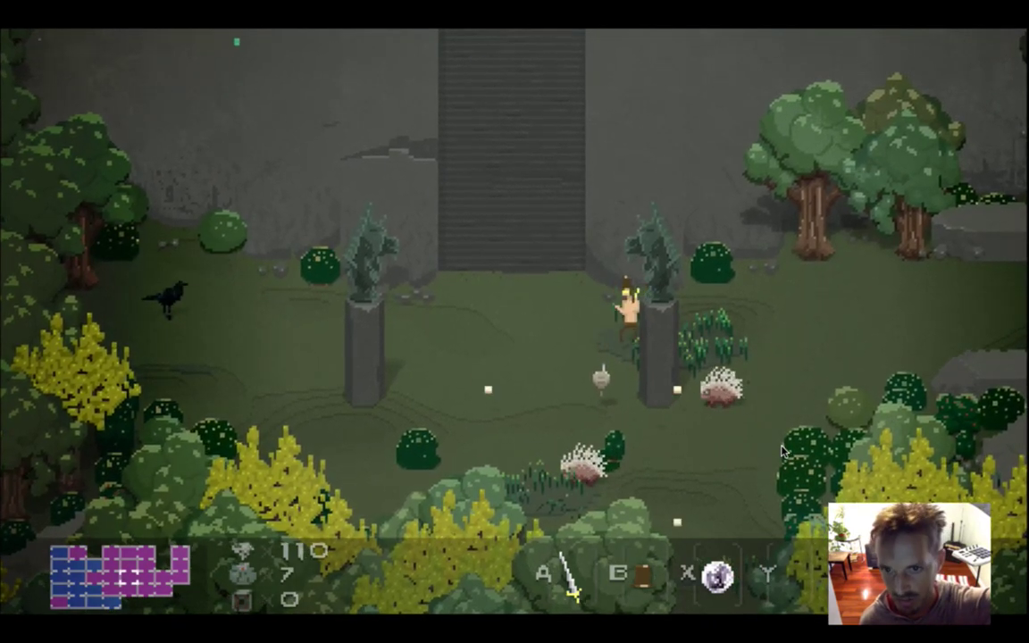
key(Left)
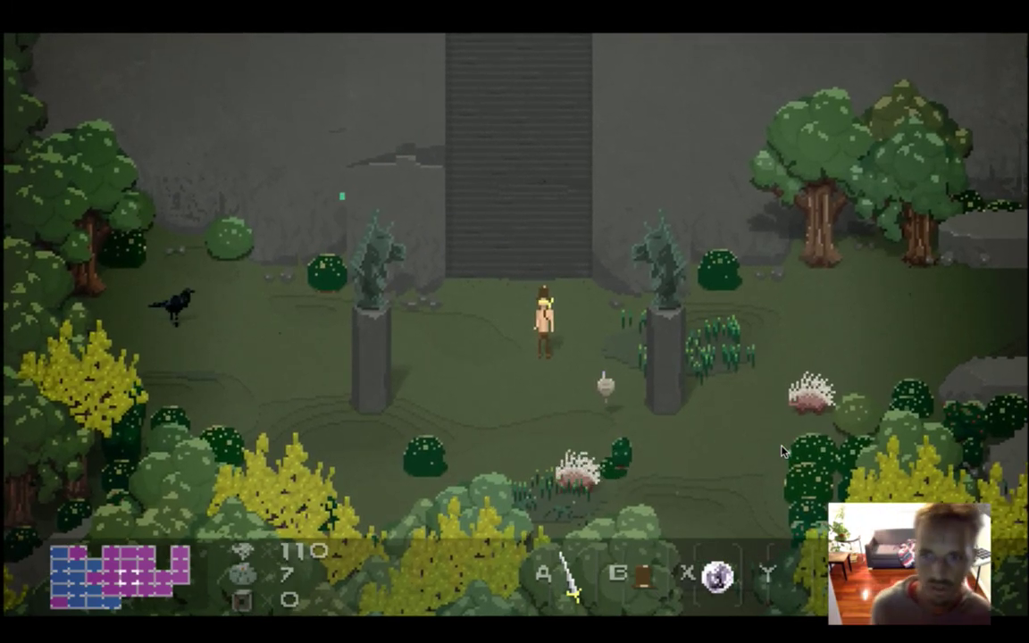
key(super+q)
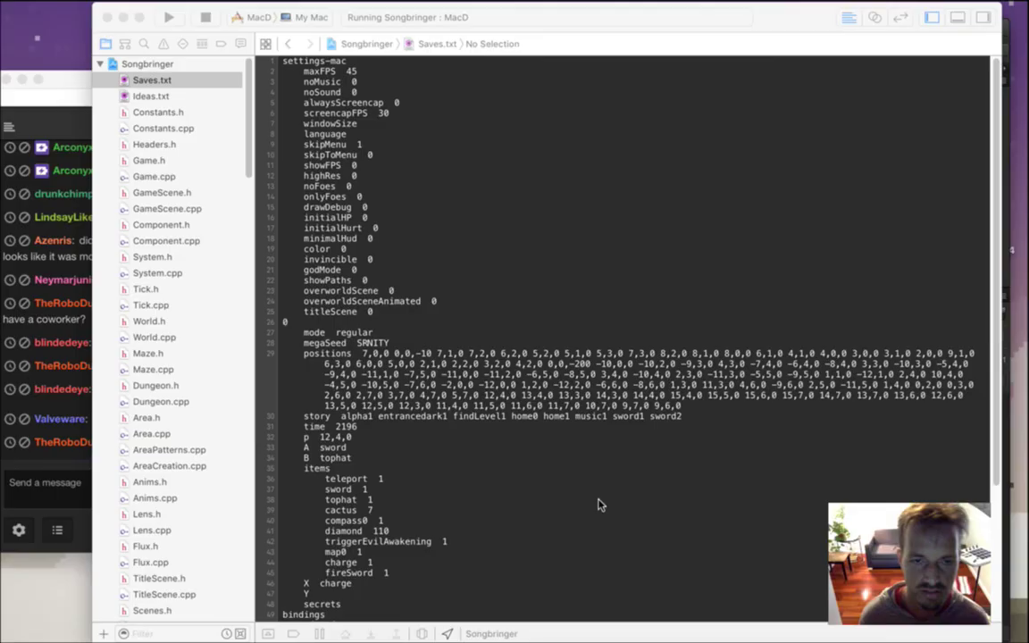
Switch to the stream chat and read the two newest viewer messages
click(75, 480)
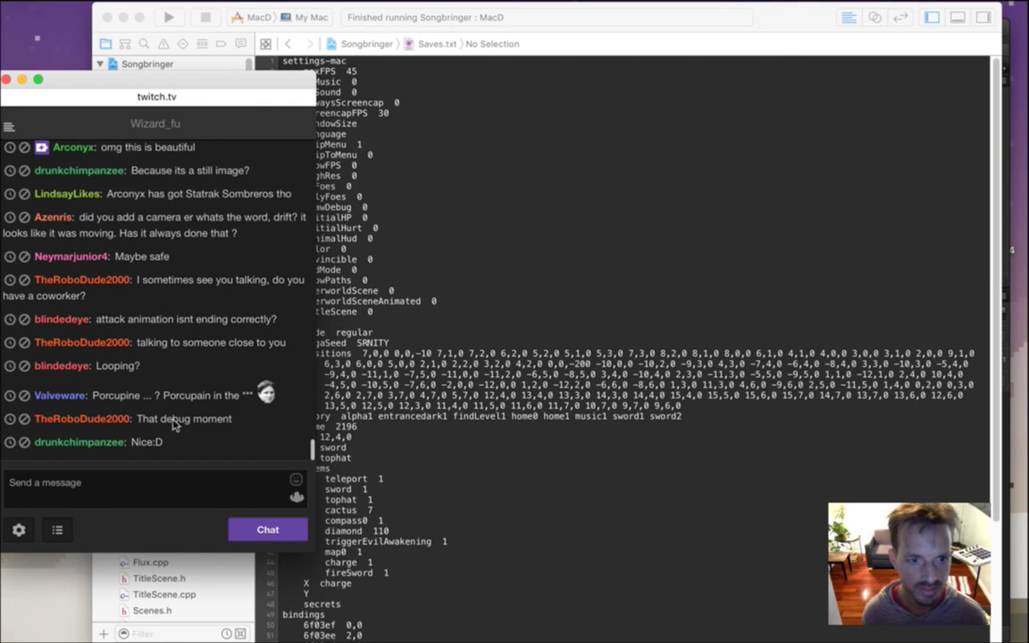
drag(226, 421, 214, 450)
click(137, 445)
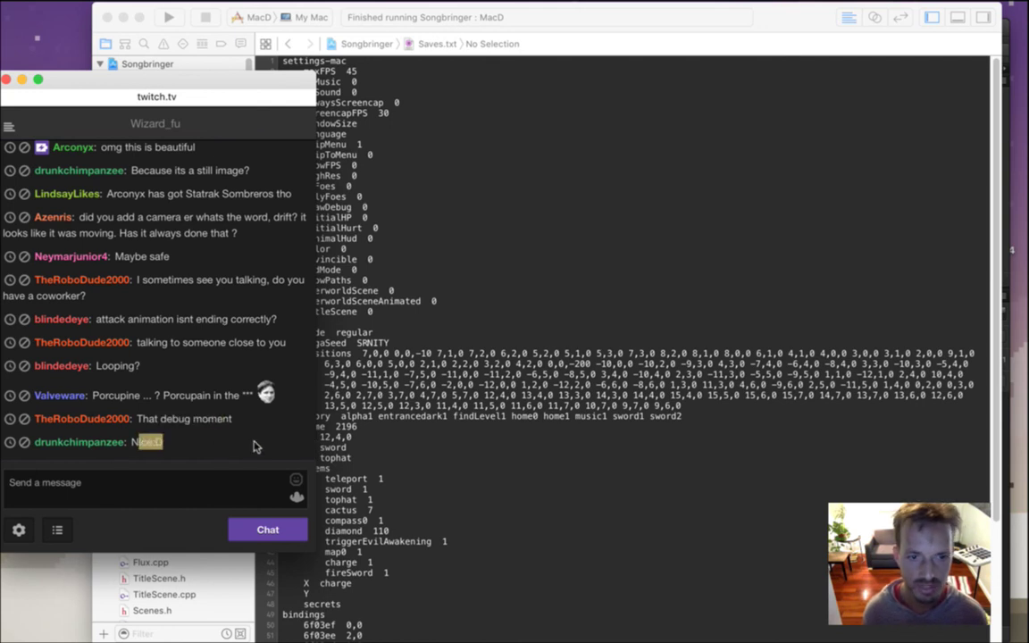
Switch to Photoshop and select all four animation frames of RossupineE.psd
click(641, 343)
key(super+Tab)
click(462, 345)
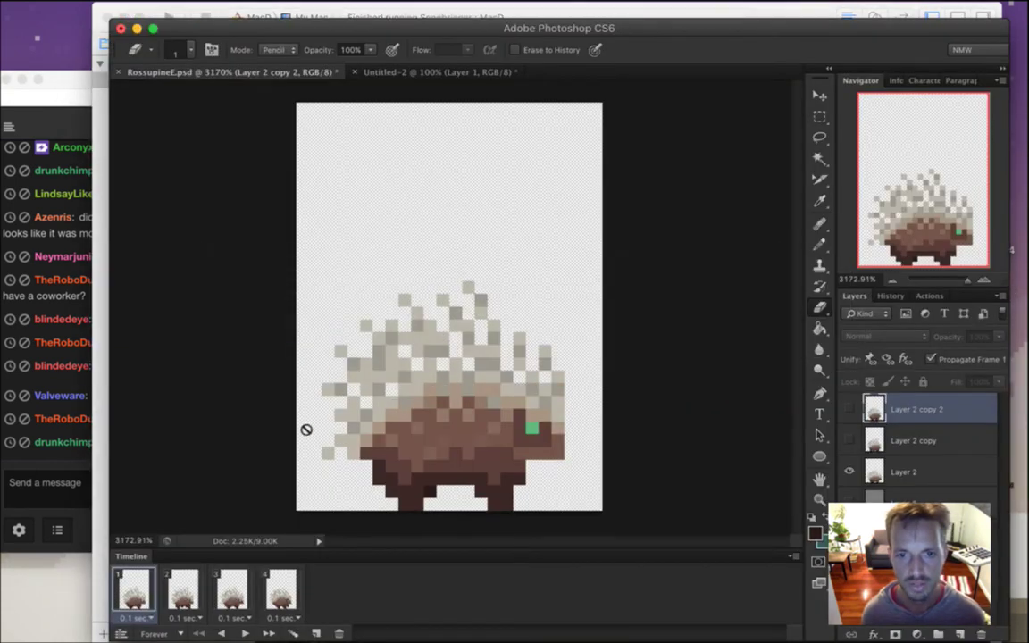
shift+click(281, 596)
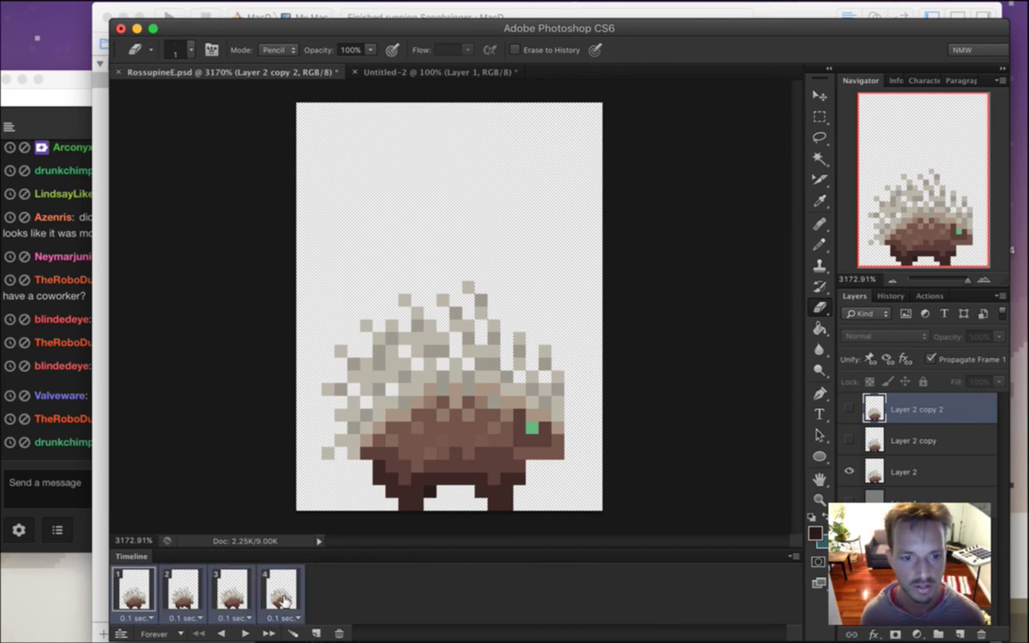
Close the Untitled-2 document, keeping RossupineE.psd open
click(420, 71)
key(super+w)
click(460, 231)
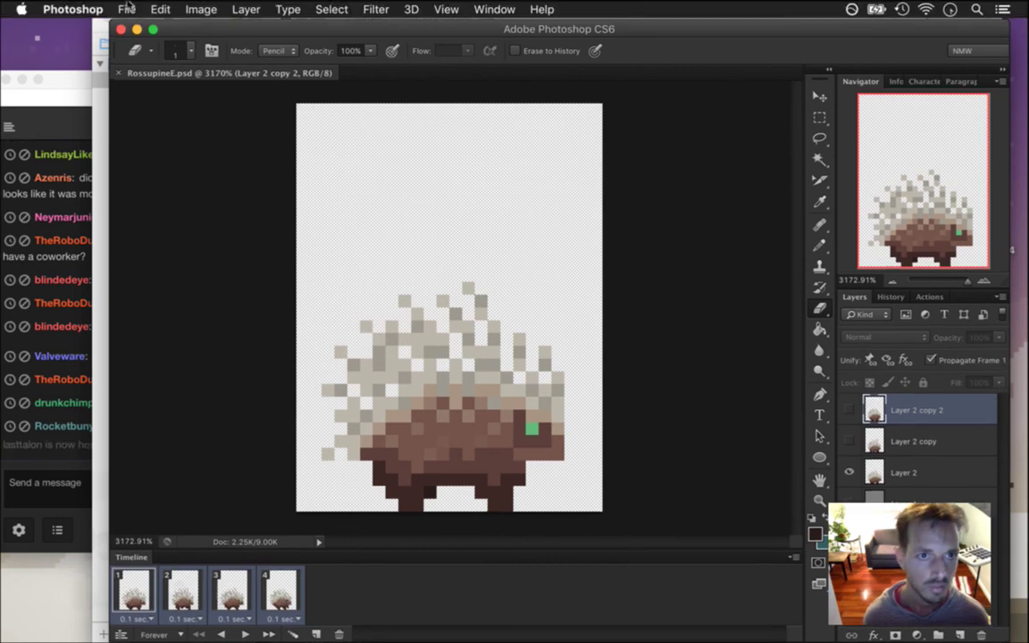
Save the porcupine document as a new Photoshop file named RossupineShootE.psd in the Foes folder
click(127, 9)
click(184, 197)
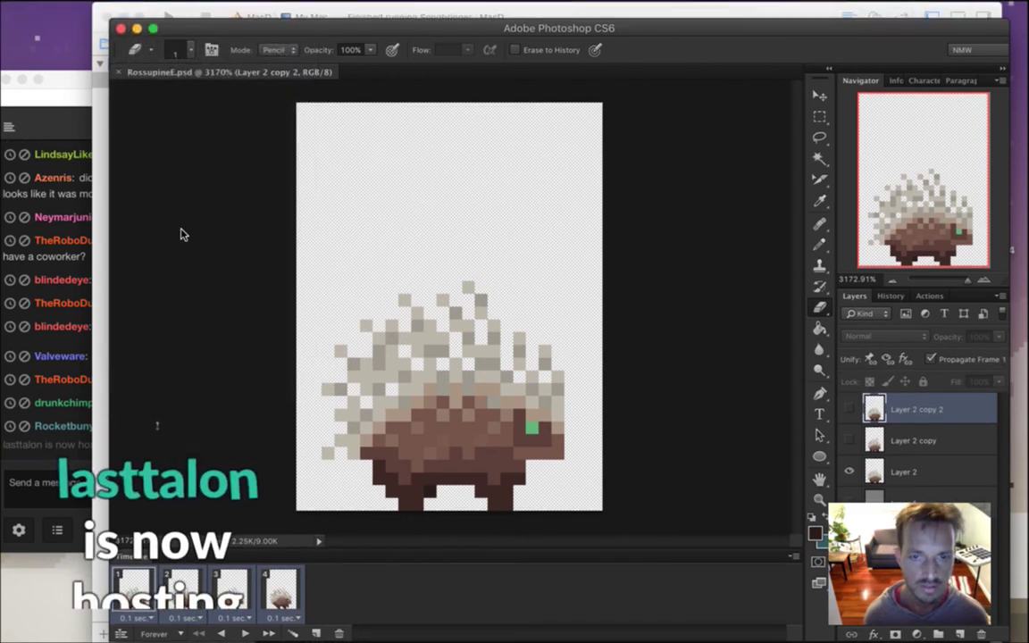
key(Right)
key(Left)
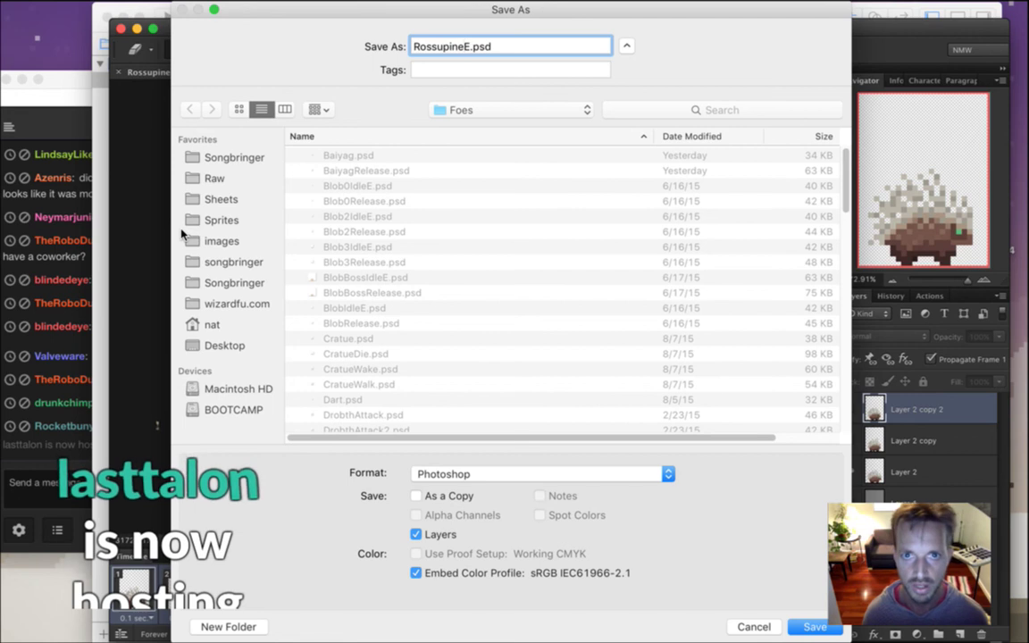
text(Shoot)
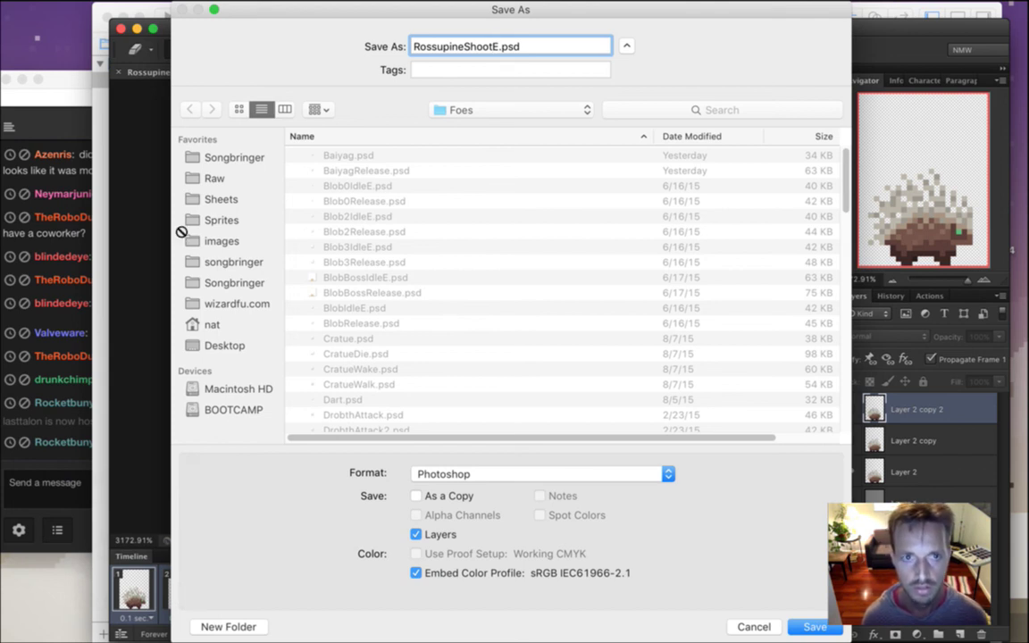
key(Return)
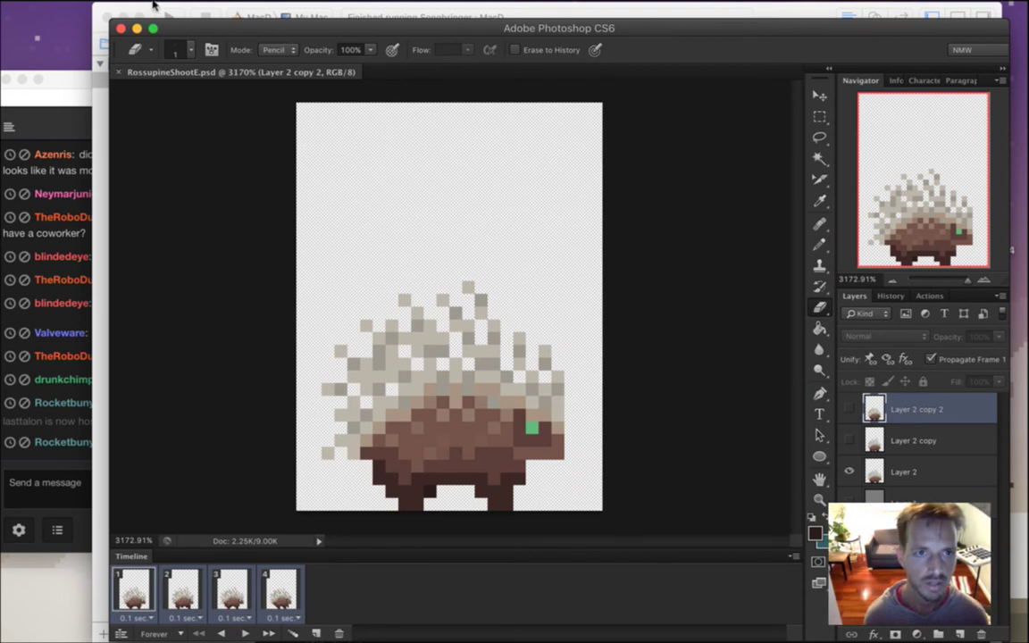
Reopen the recent file RossupineE.psd, then return to RossupineShootE.psd with its grey background layer shown
click(126, 9)
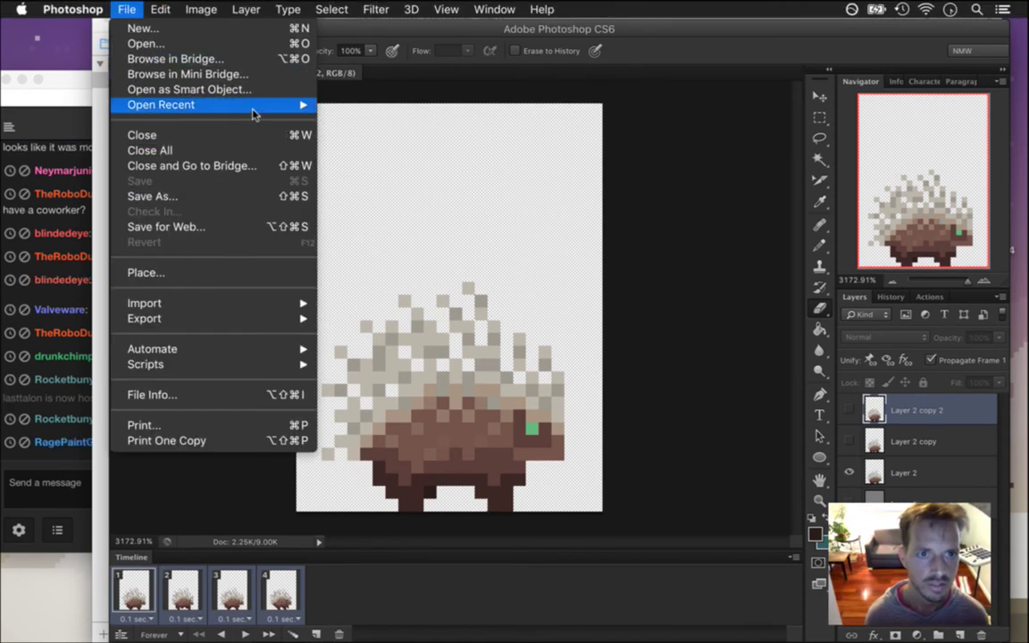
mouse_move(268, 105)
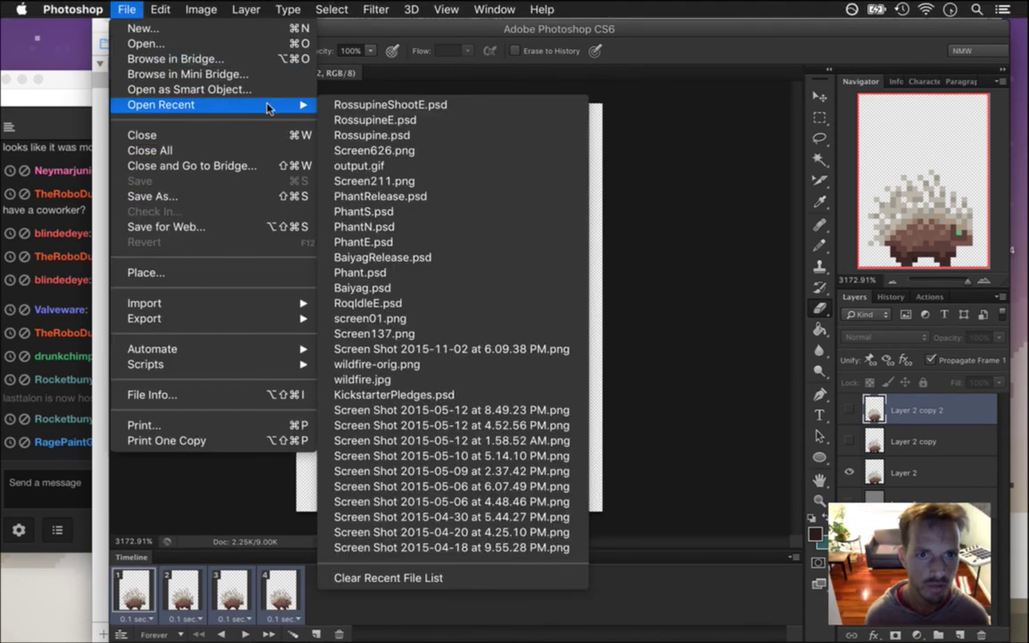
click(402, 123)
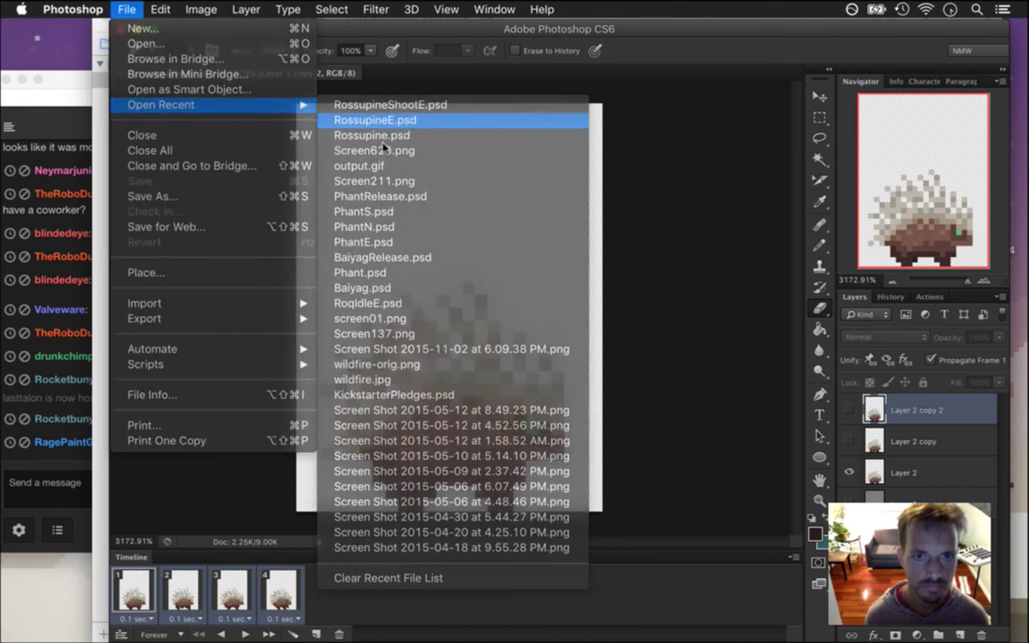
drag(495, 319, 536, 317)
click(320, 71)
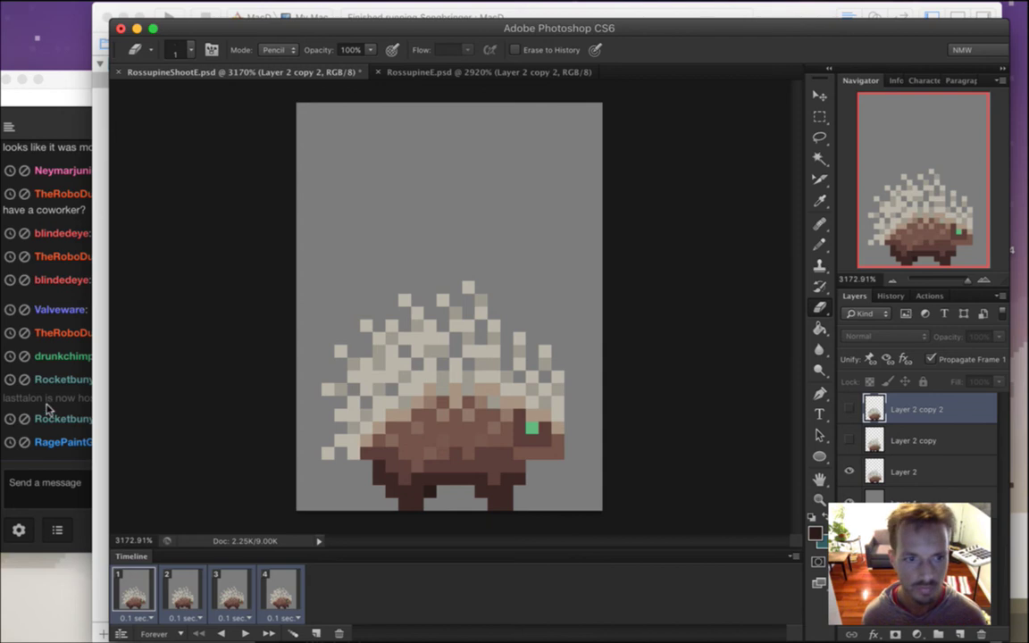
Switch to the stream chat, read the latest viewer messages about the game, art and hosting, and return to Photoshop
click(80, 417)
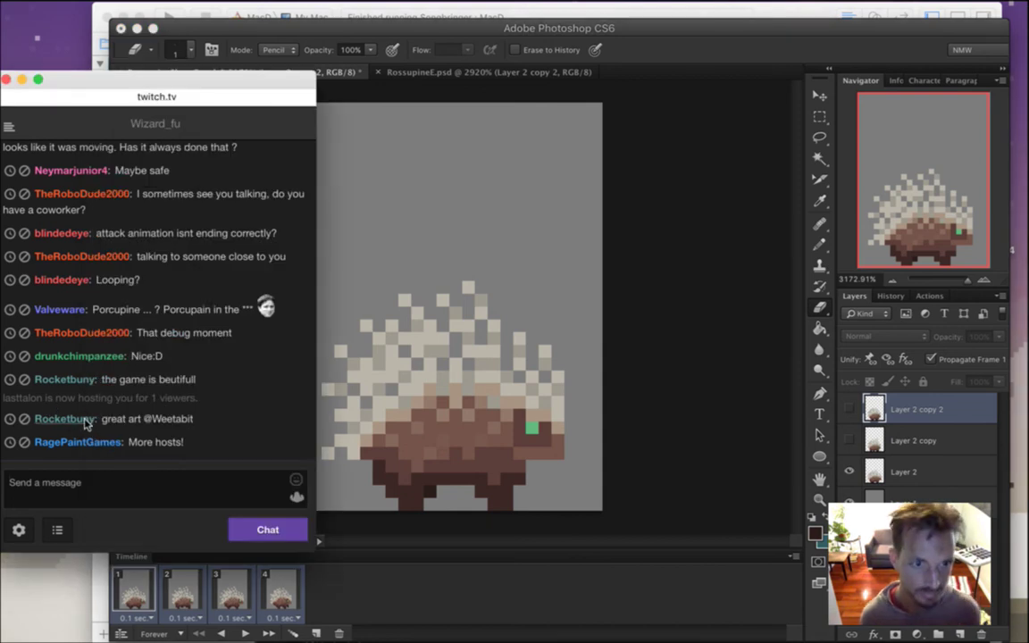
drag(125, 350, 198, 353)
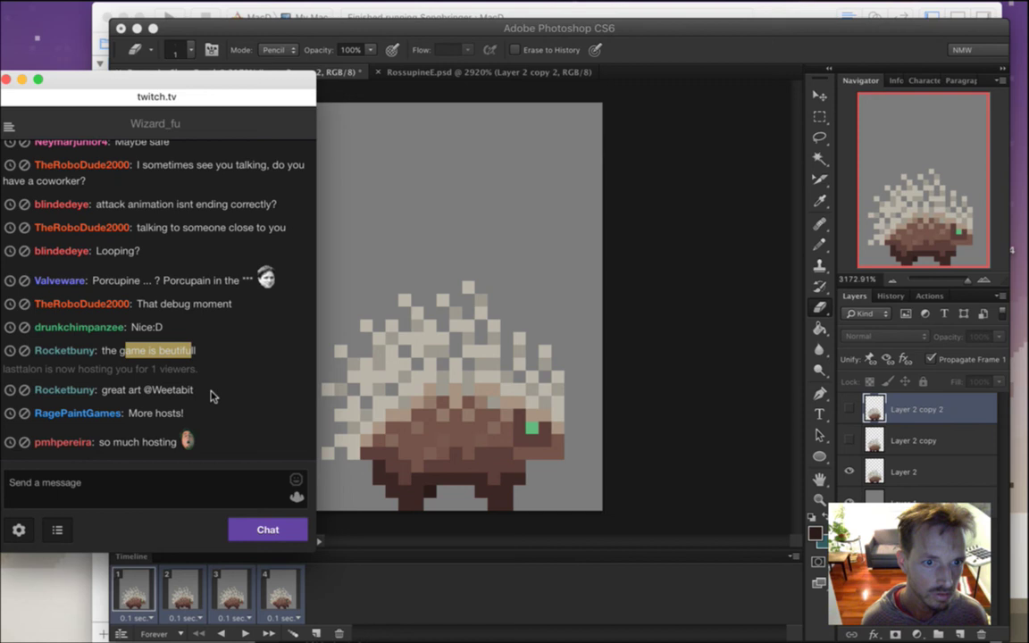
click(220, 339)
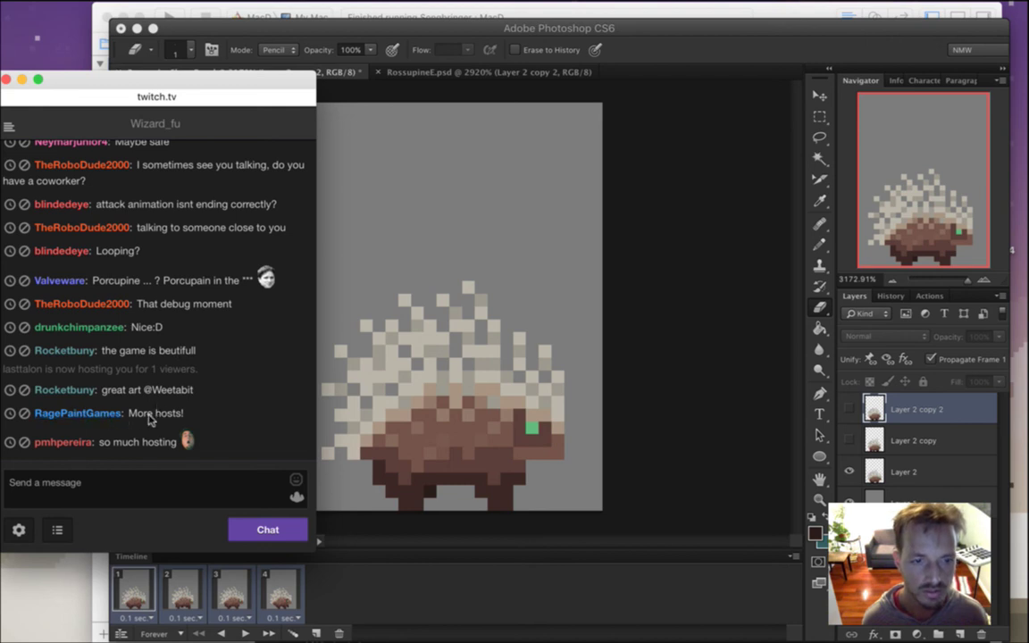
click(719, 48)
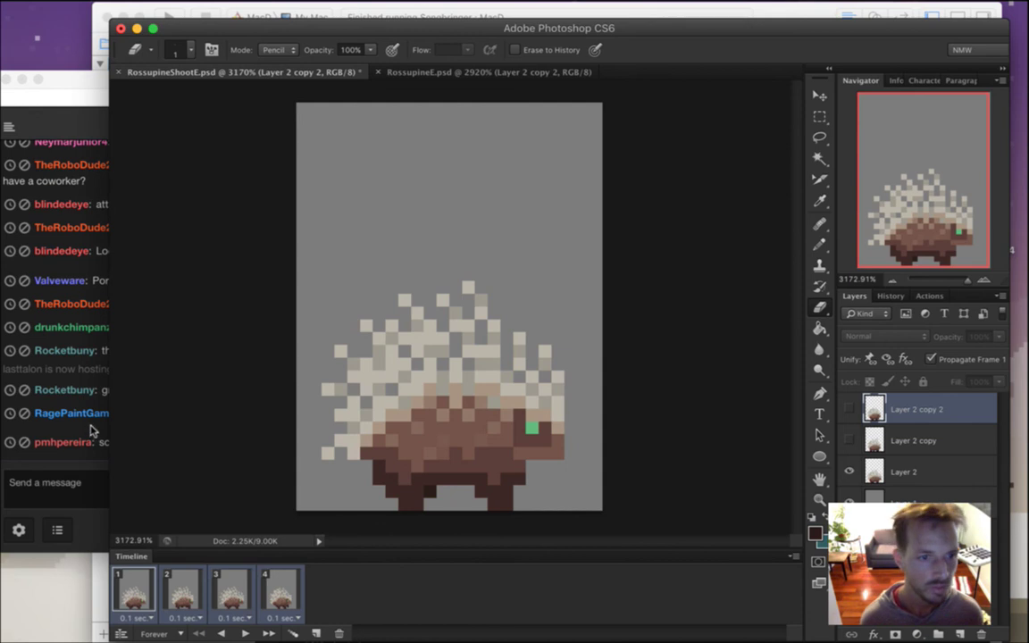
Check the newest messages in the Twitch chat window, and return to the Photoshop document
click(92, 402)
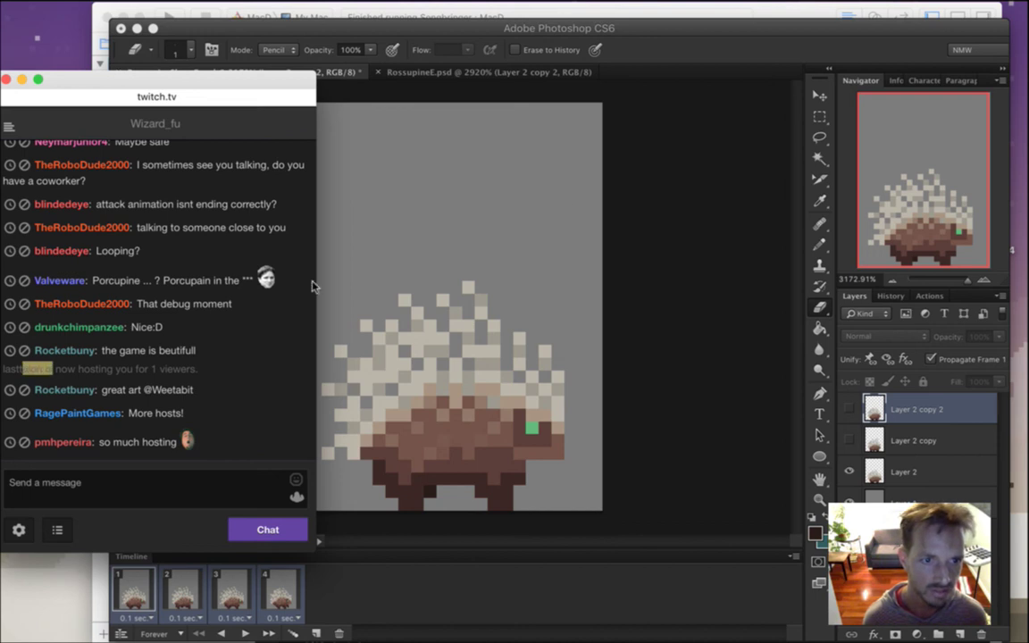
click(683, 47)
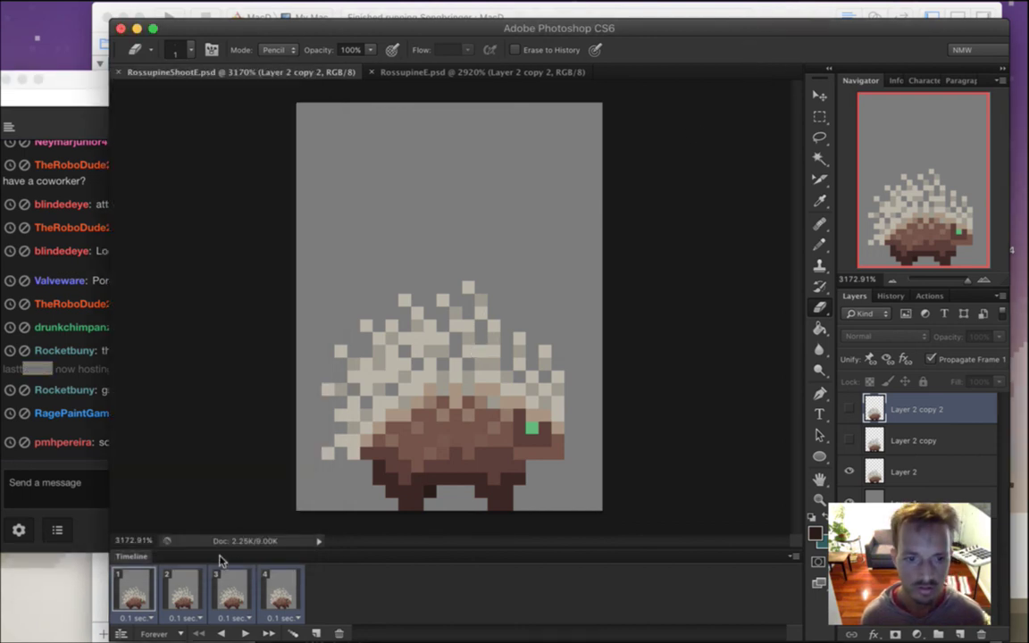
Delete frames 4, 3 and 2 from the animation timeline, and make Layer 2 the active layer
click(280, 590)
click(339, 633)
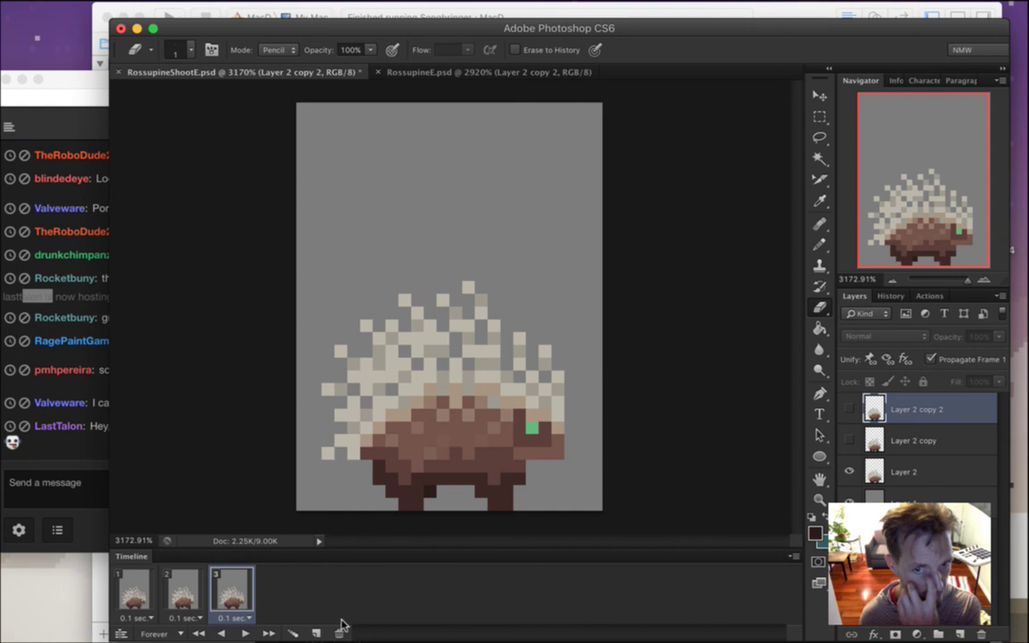
click(340, 632)
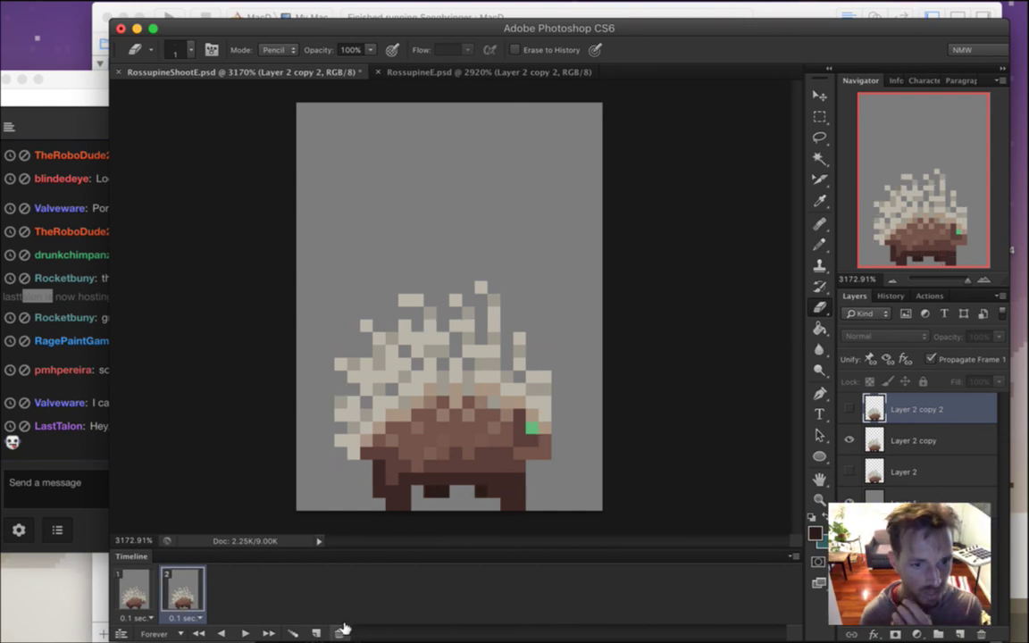
click(342, 631)
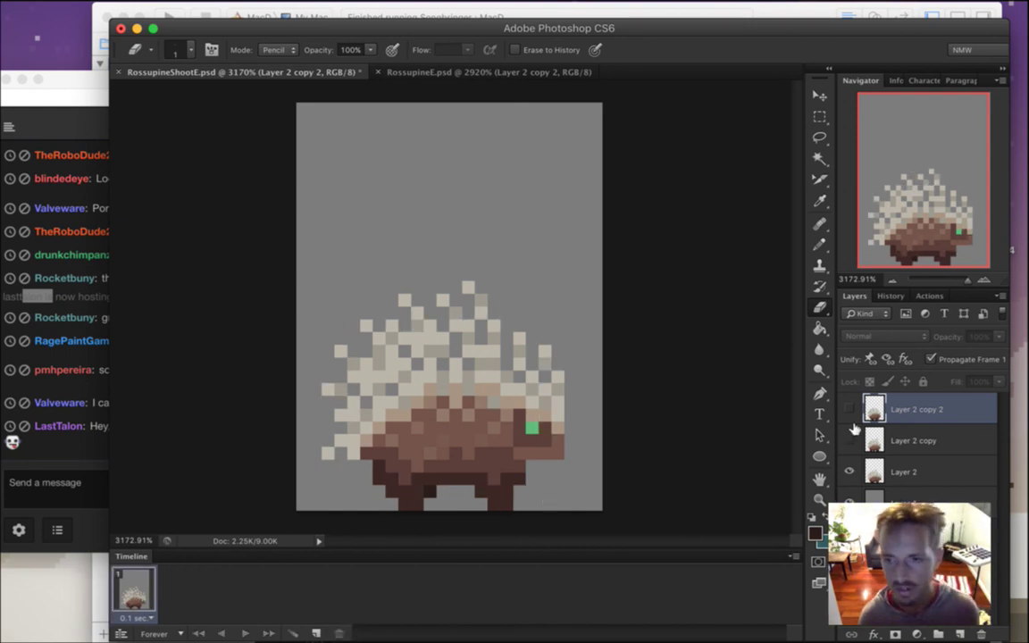
click(873, 474)
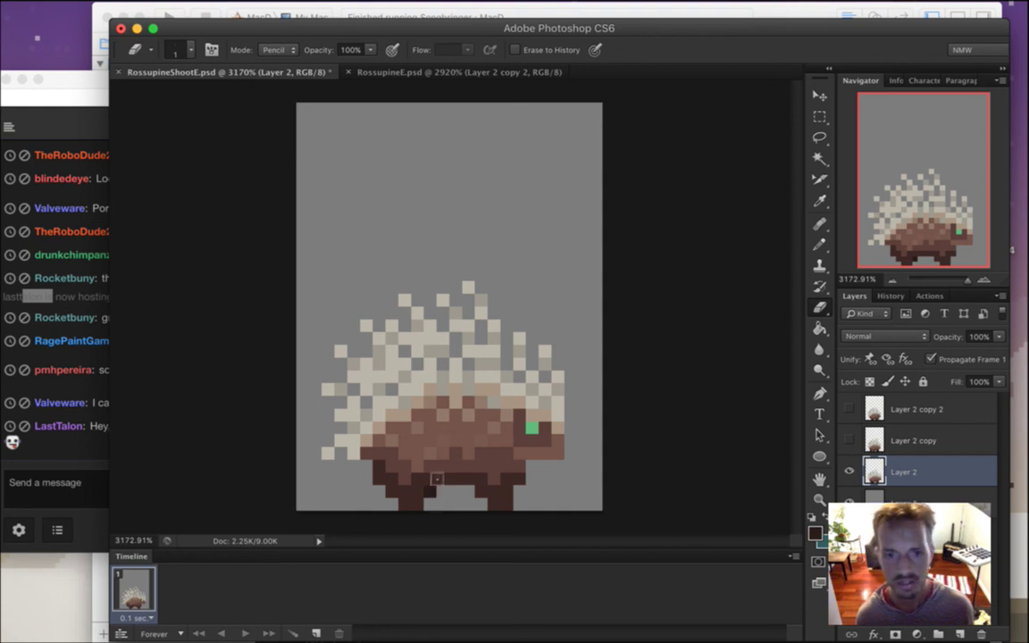
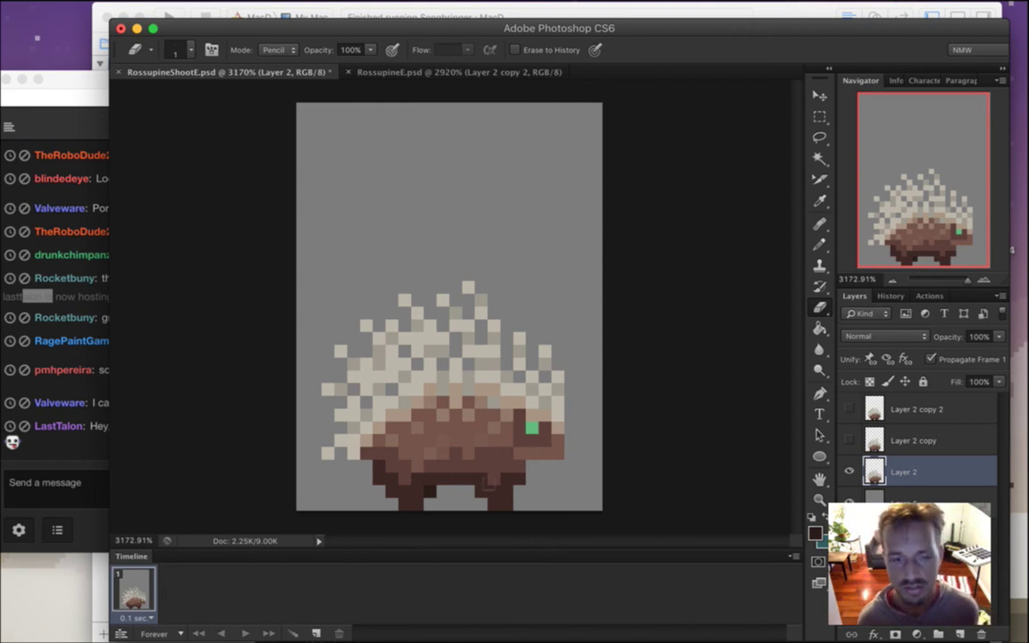
Read the latest hosting messages in the Twitch chat, and return to the Photoshop document
click(98, 432)
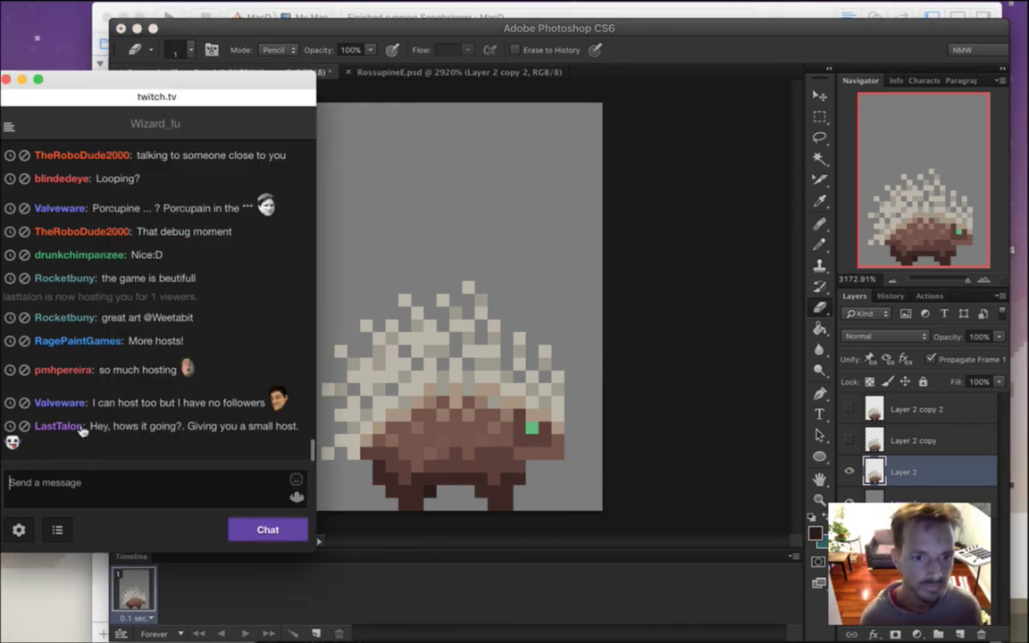
drag(111, 432, 264, 430)
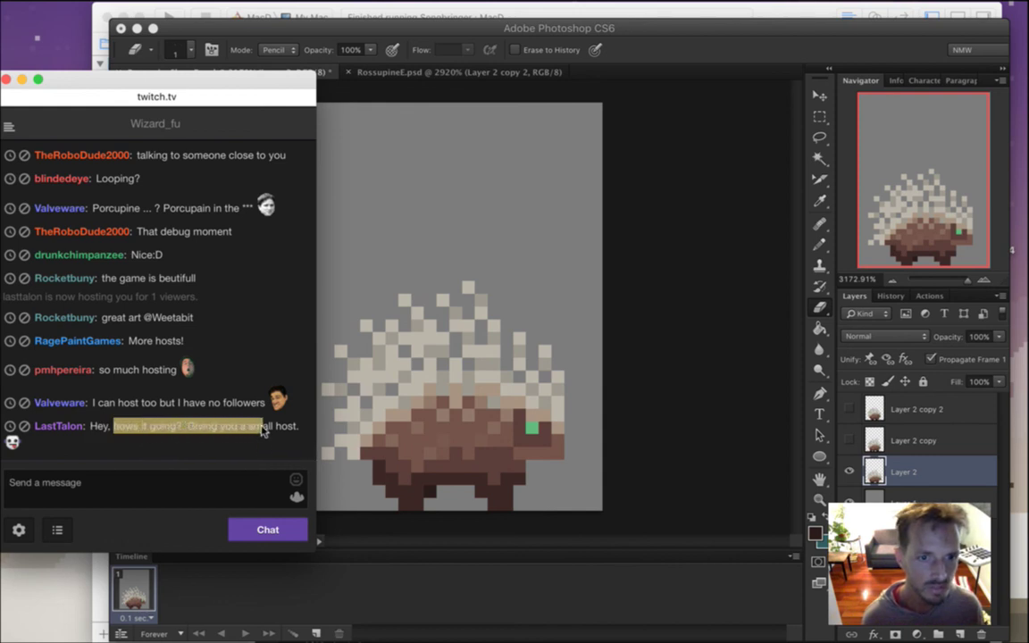
click(189, 462)
drag(119, 404, 201, 403)
click(205, 460)
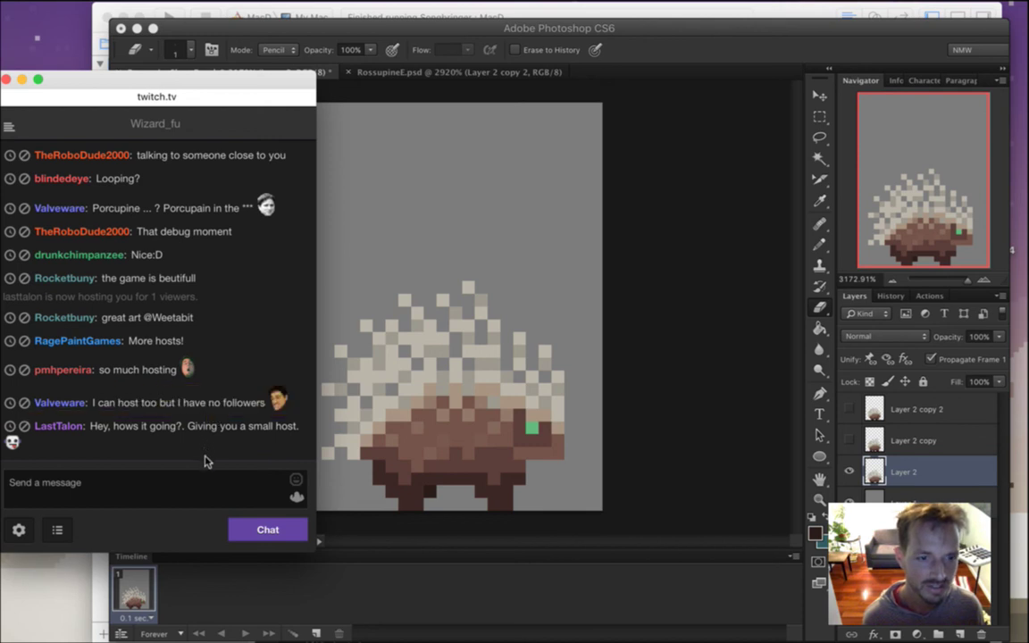
click(694, 50)
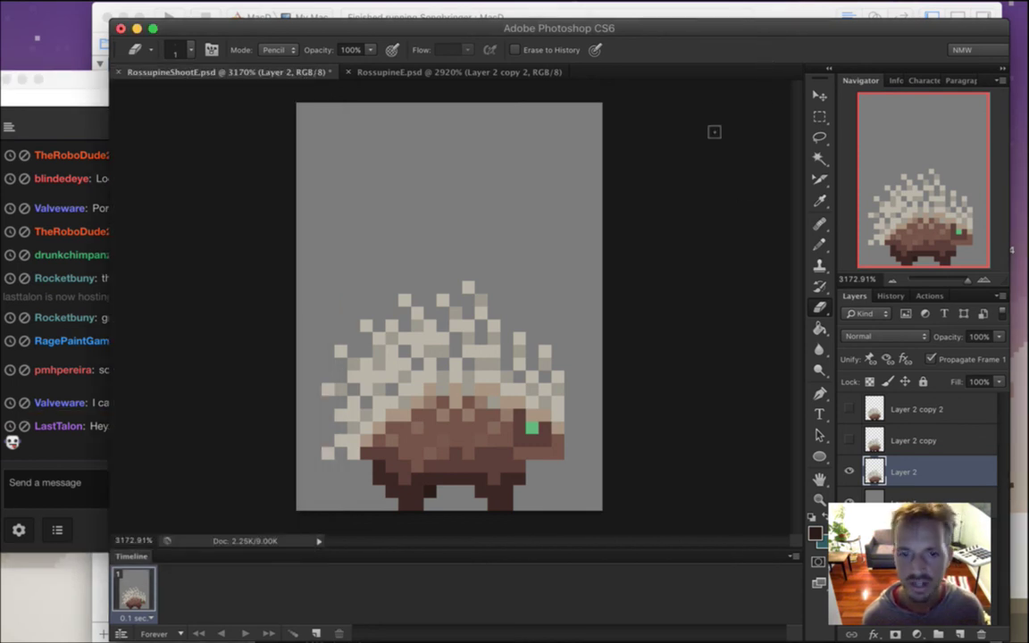
Delete the layers Layer 2 copy 2 and Layer 2 copy
key(i)
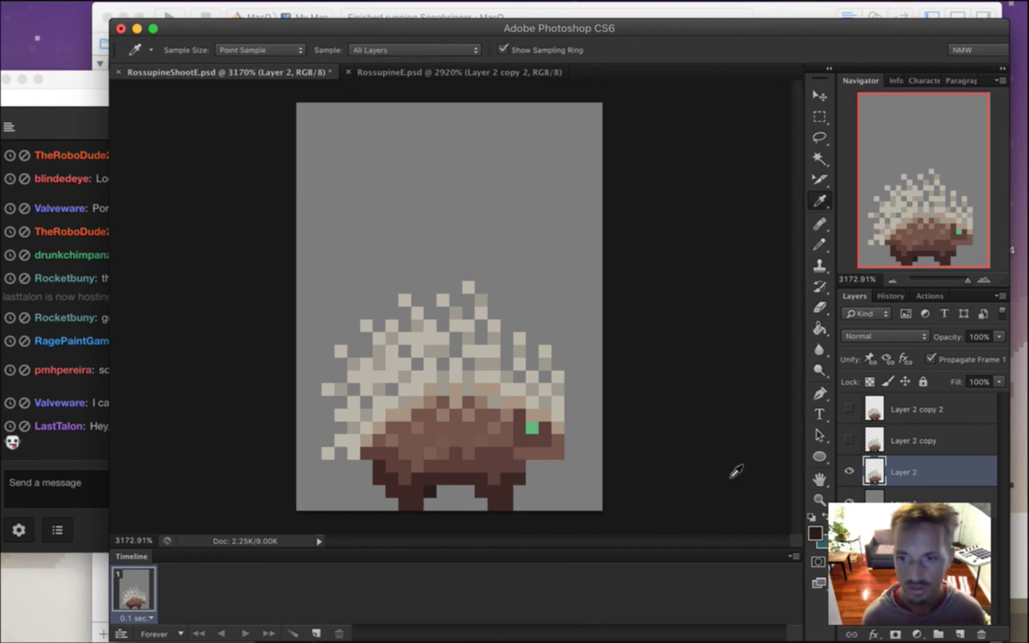
click(873, 407)
key(BackSpace)
key(BackSpace)
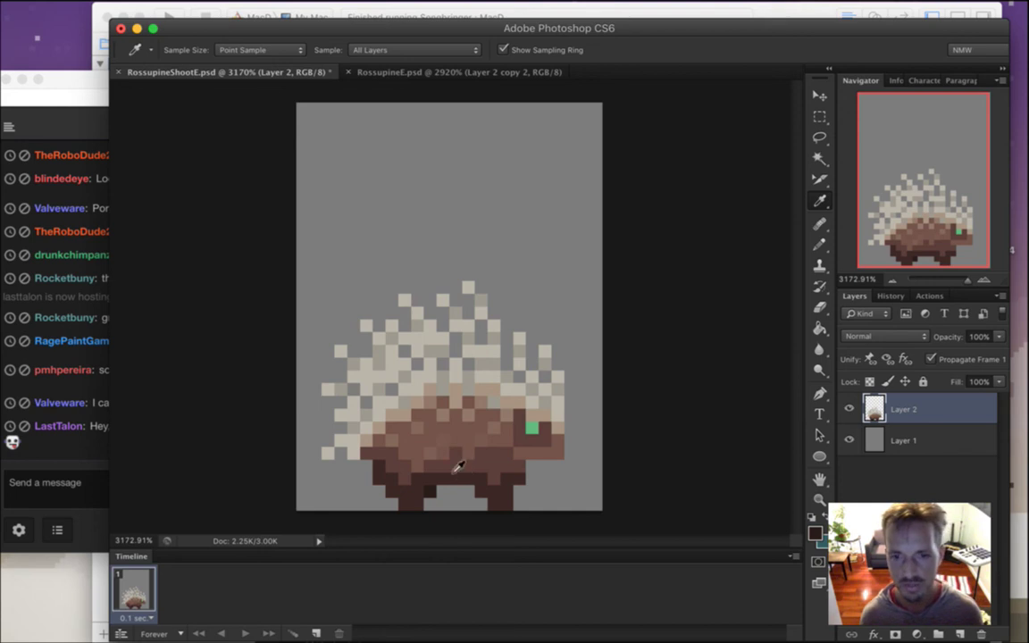
Move the porcupine's head and front quills down one pixel and narrow them to 75% width
key(m)
drag(514, 307, 588, 460)
key(v)
key(Down)
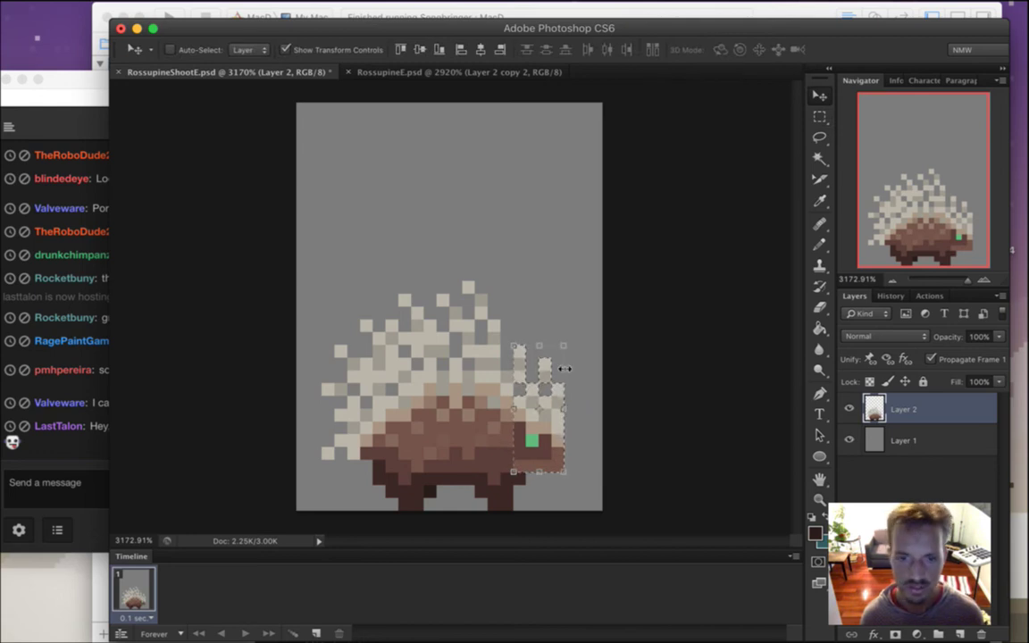
drag(560, 412, 554, 409)
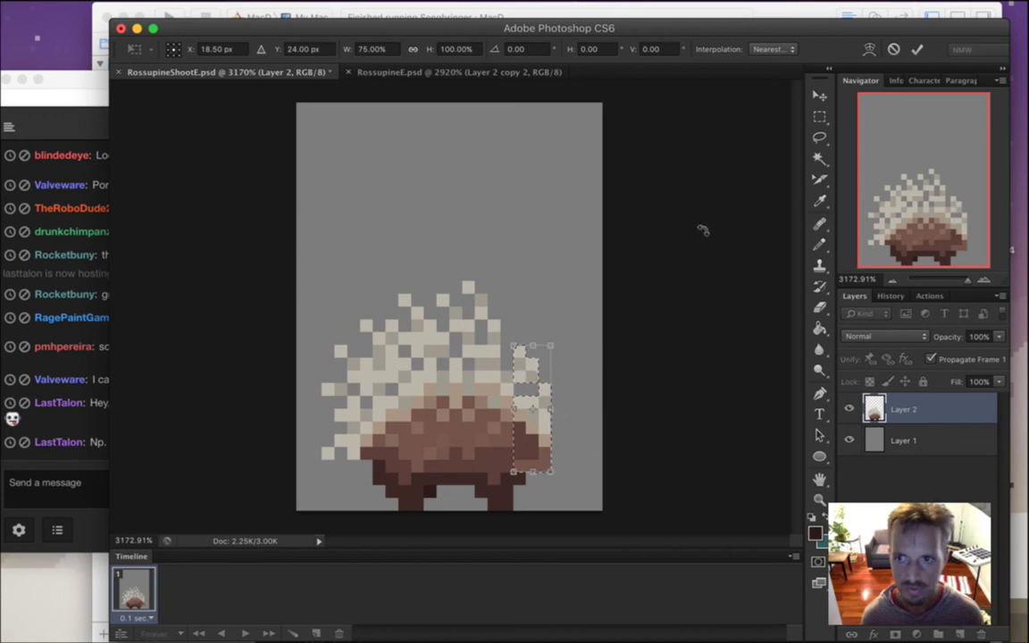
key(Return)
Narrow the selected area of rear quills to 83.33% width toward the body, and clear the selection
key(m)
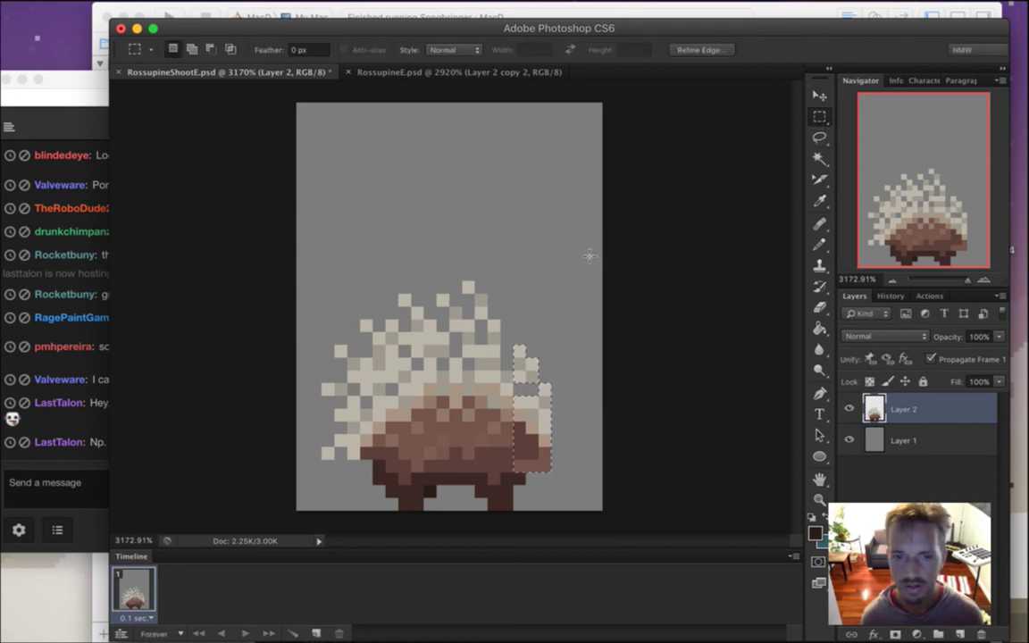
drag(324, 375, 372, 480)
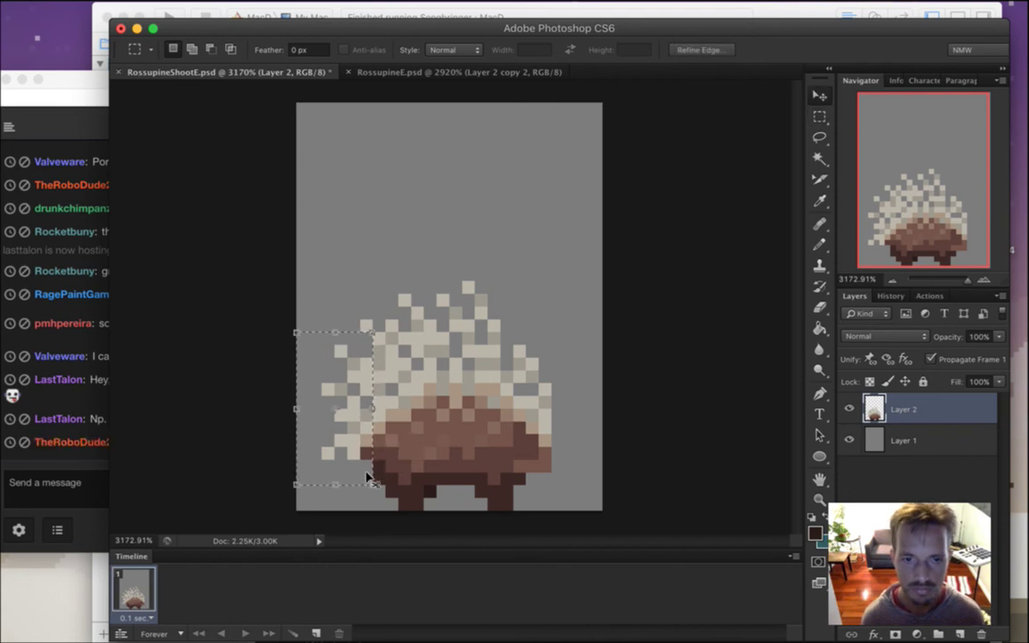
key(v)
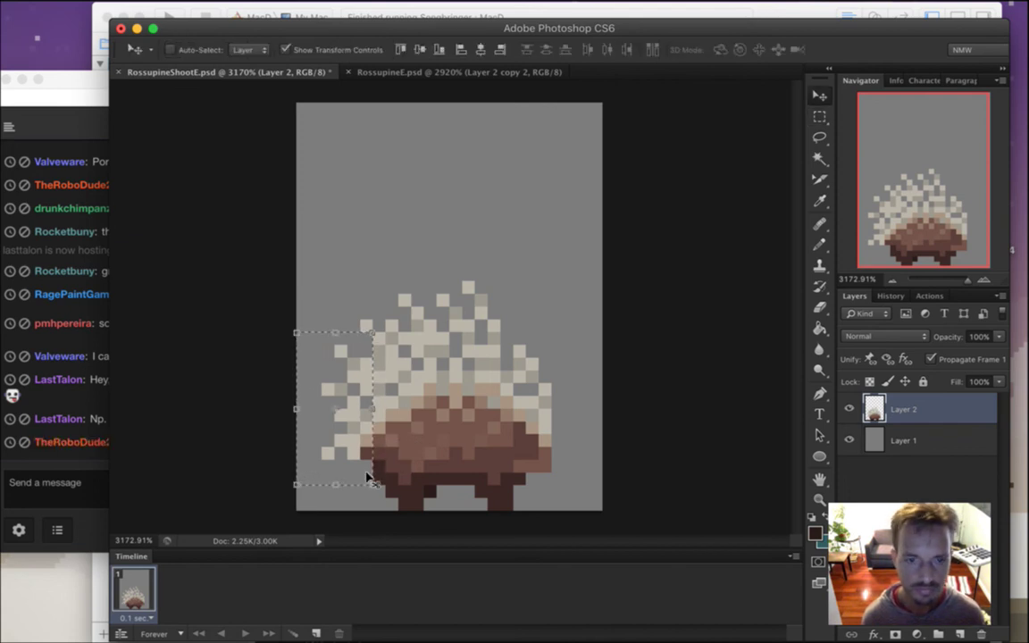
click(294, 410)
drag(301, 409, 312, 403)
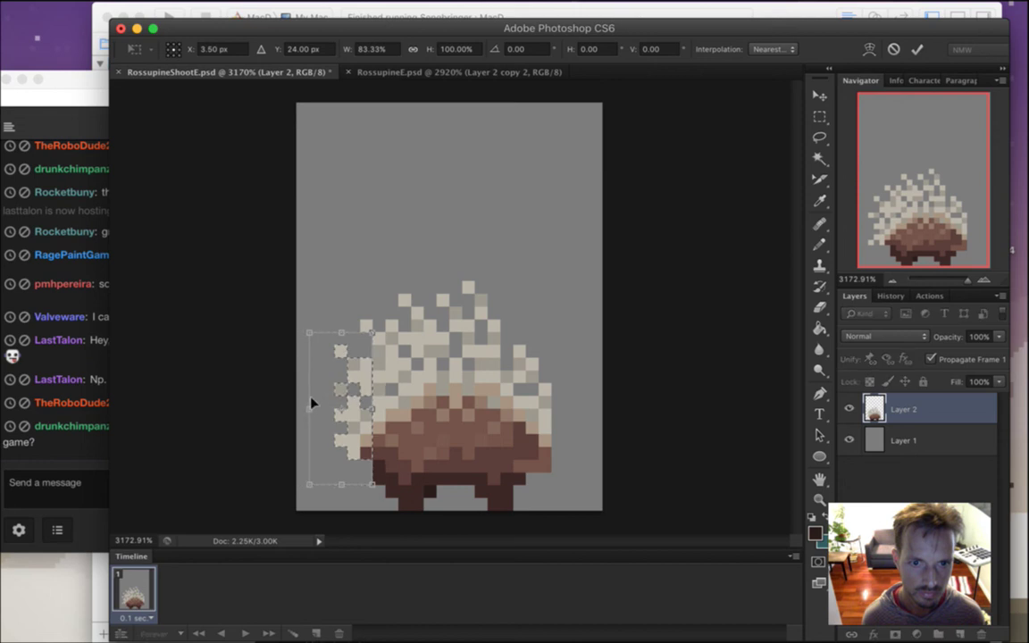
click(918, 49)
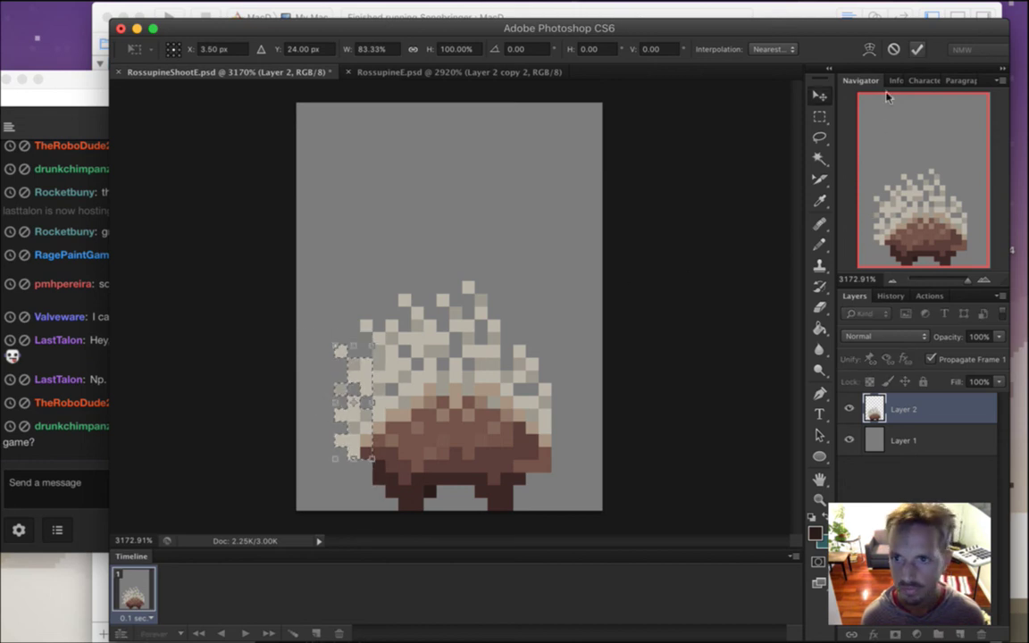
click(819, 117)
key(ctrl+d)
Redraw the tallest quill two pixels closer to the head in sampled quill colors, and erase its old pixels
key(i)
click(476, 294)
key(b)
click(494, 286)
alt+click(484, 306)
click(494, 300)
alt+click(494, 325)
key(e)
click(467, 287)
mouse_move(494, 312)
mouse_down()
mouse_move(494, 337)
mouse_move(482, 314)
mouse_up()
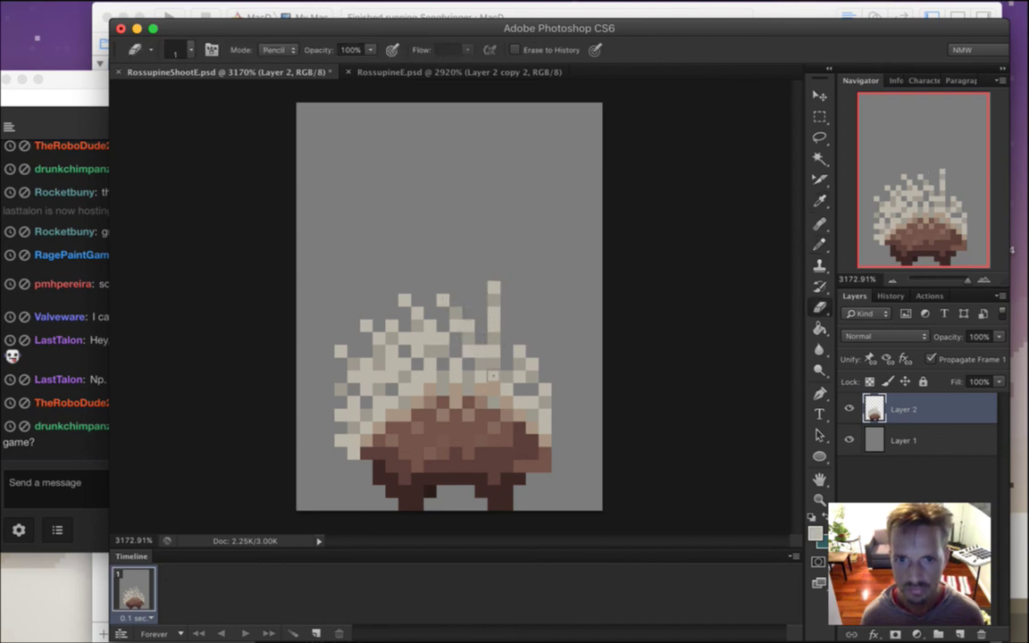
Shift the tallest quill's two tip pixels back one pixel toward the rear, keeping the darker shade beneath the light tip
key(i)
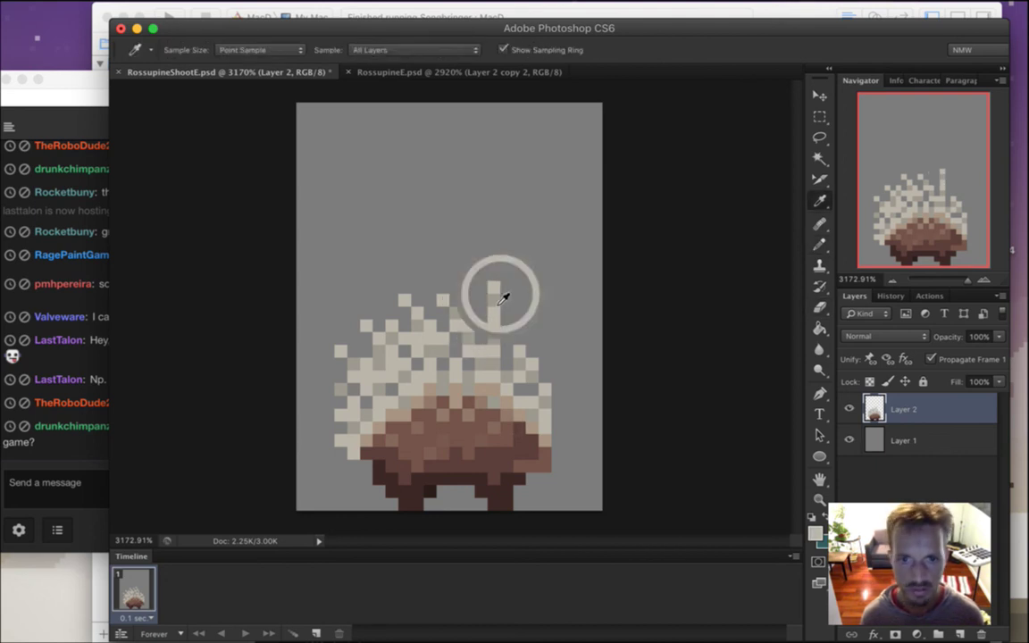
key(b)
click(480, 287)
alt+click(490, 298)
click(481, 300)
key(e)
drag(494, 287, 494, 301)
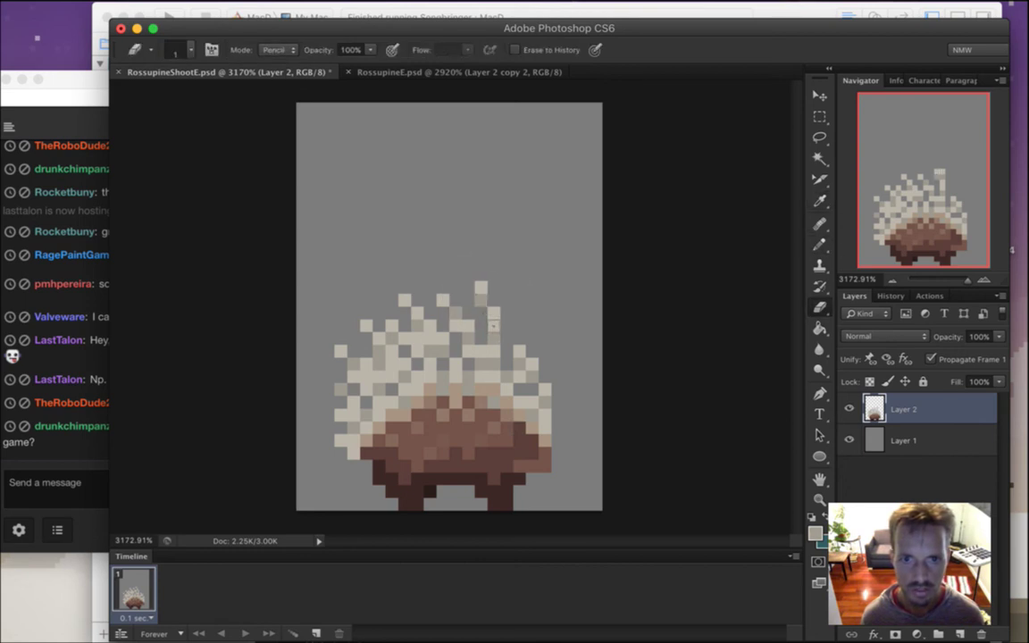
Shift the tips of the front quill and the upper middle quill one pixel toward the head
key(i)
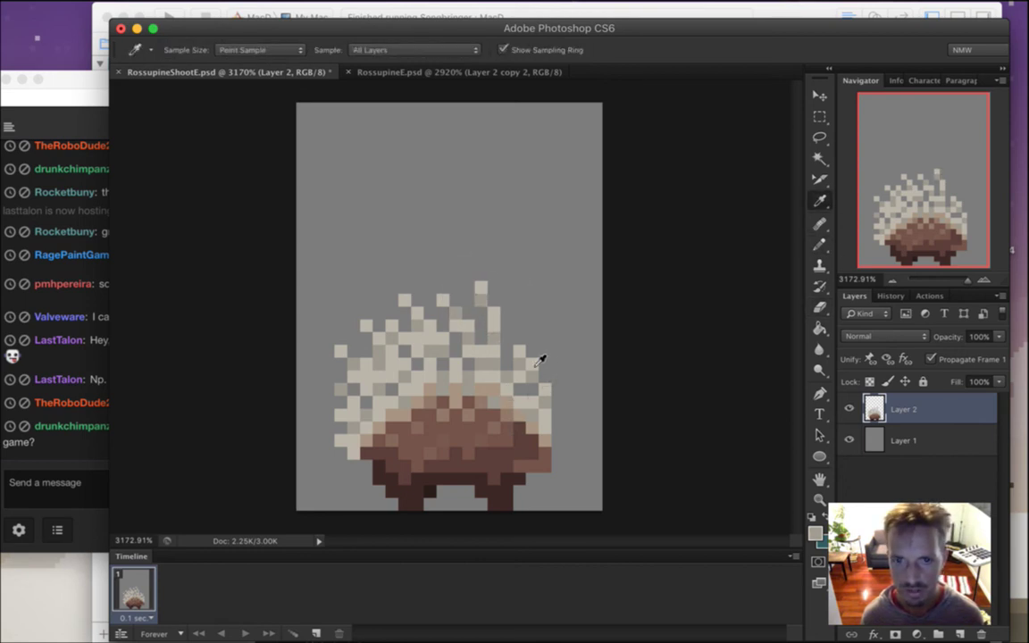
key(b)
key(e)
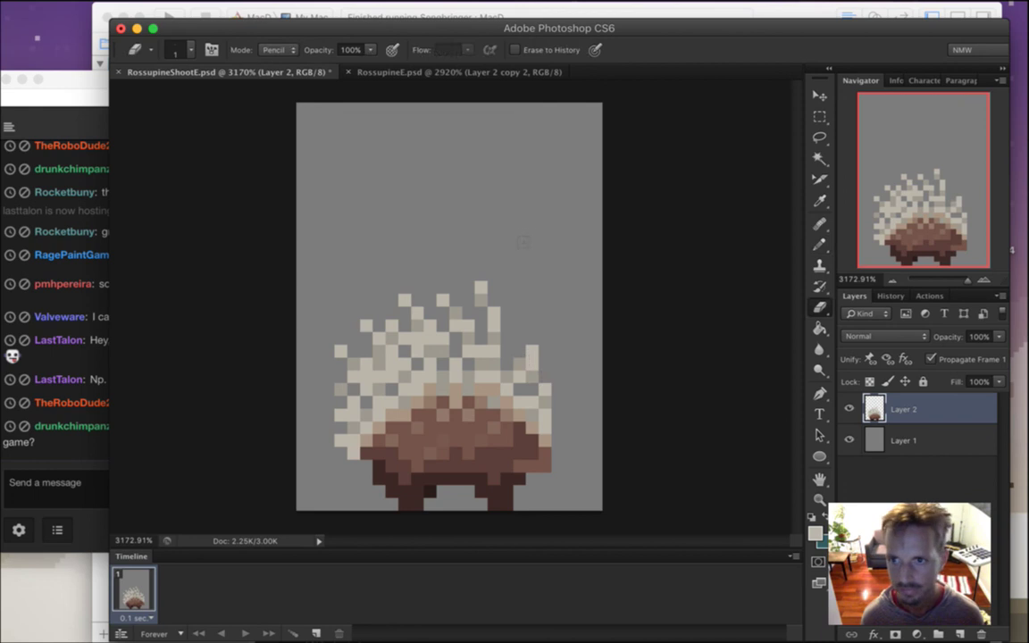
key(i)
key(b)
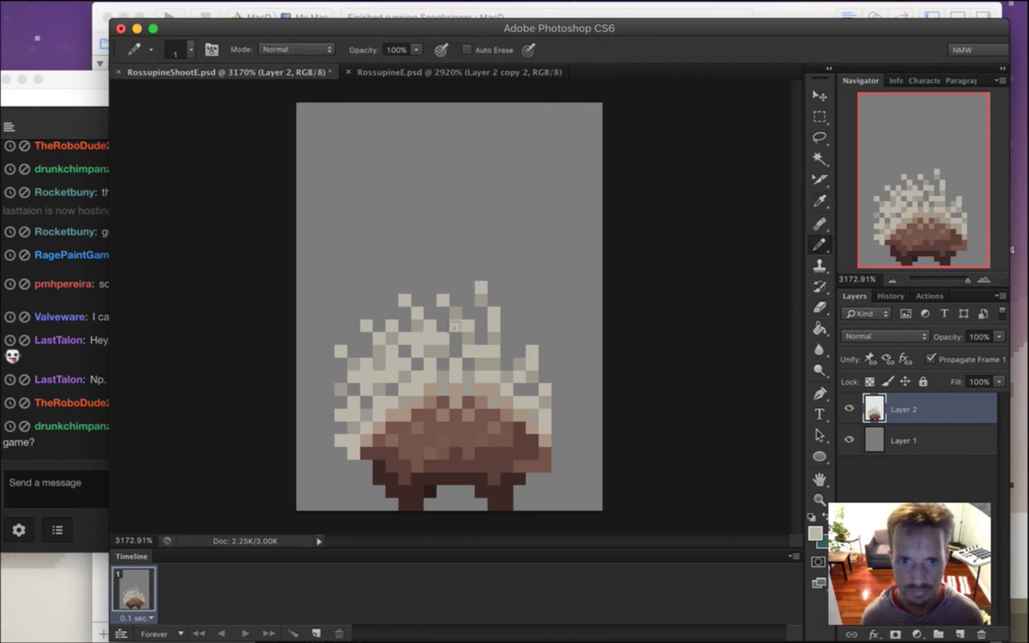
key(e)
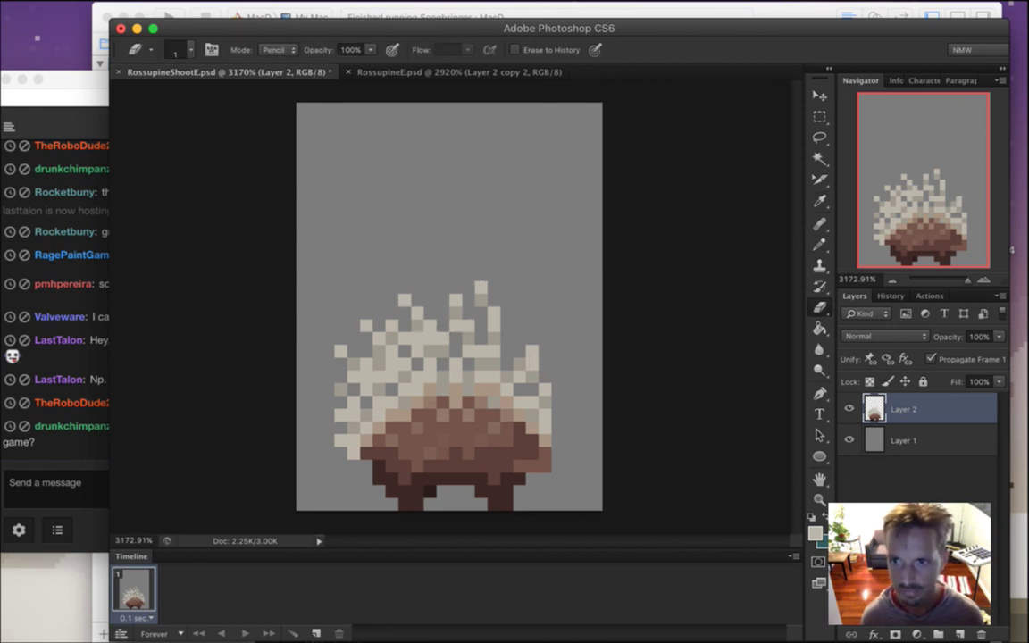
Redraw the upper rear quill as a vertical light spike two pixels closer to the head, and erase its old tip
key(i)
click(425, 320)
key(b)
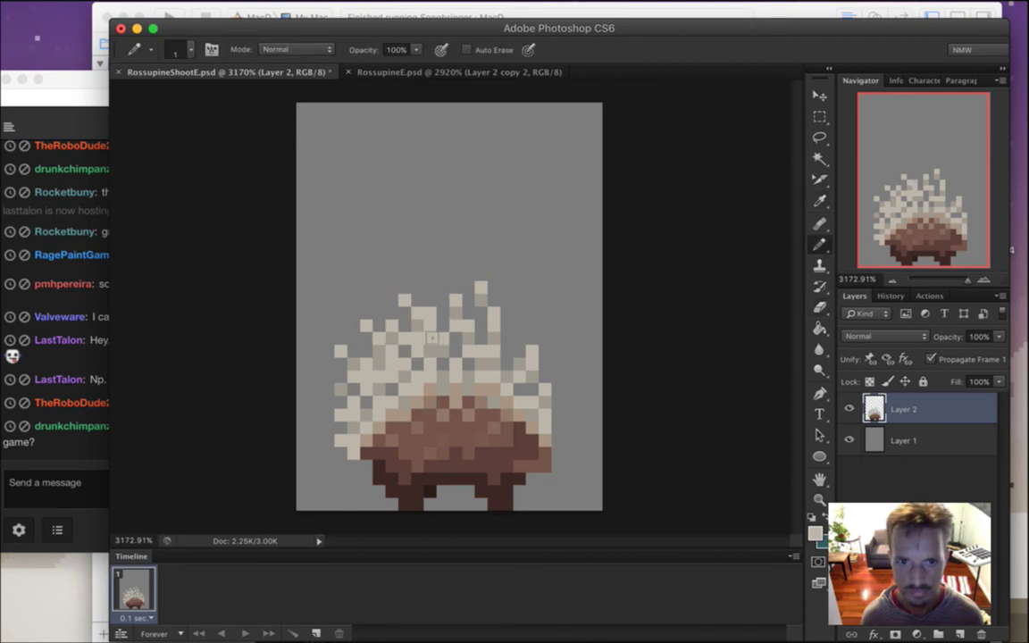
key(e)
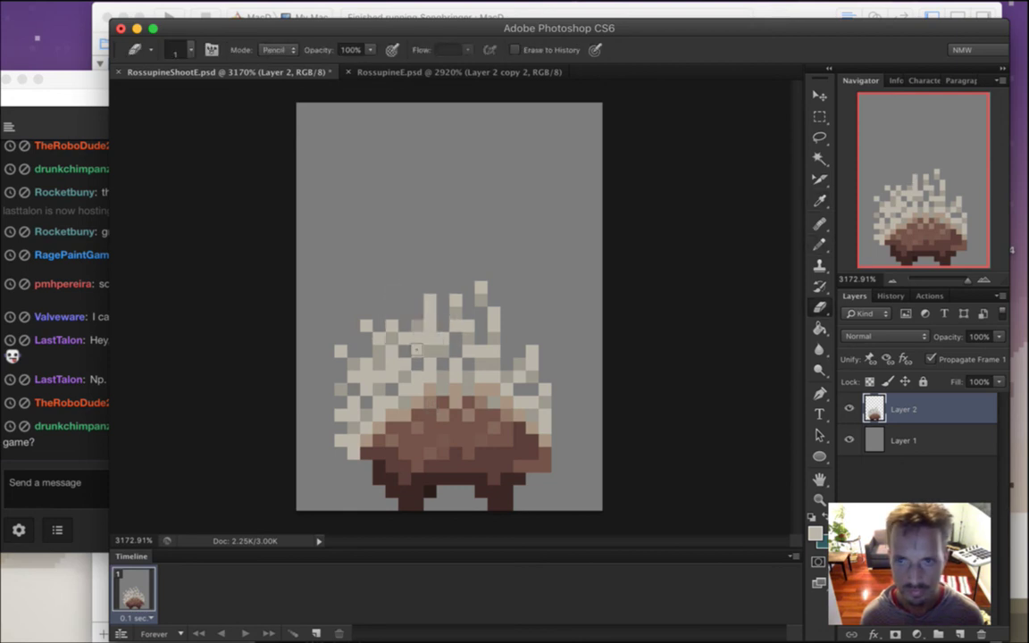
Read the Twitch chat question about how much of the game is done, and return to the Photoshop document
click(94, 429)
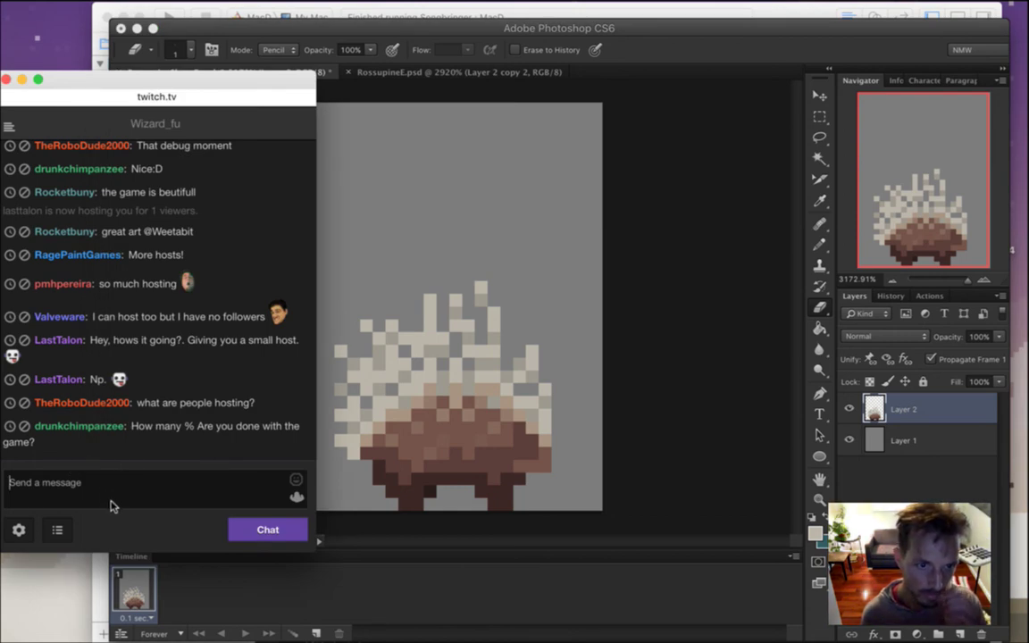
drag(177, 429, 195, 496)
click(184, 458)
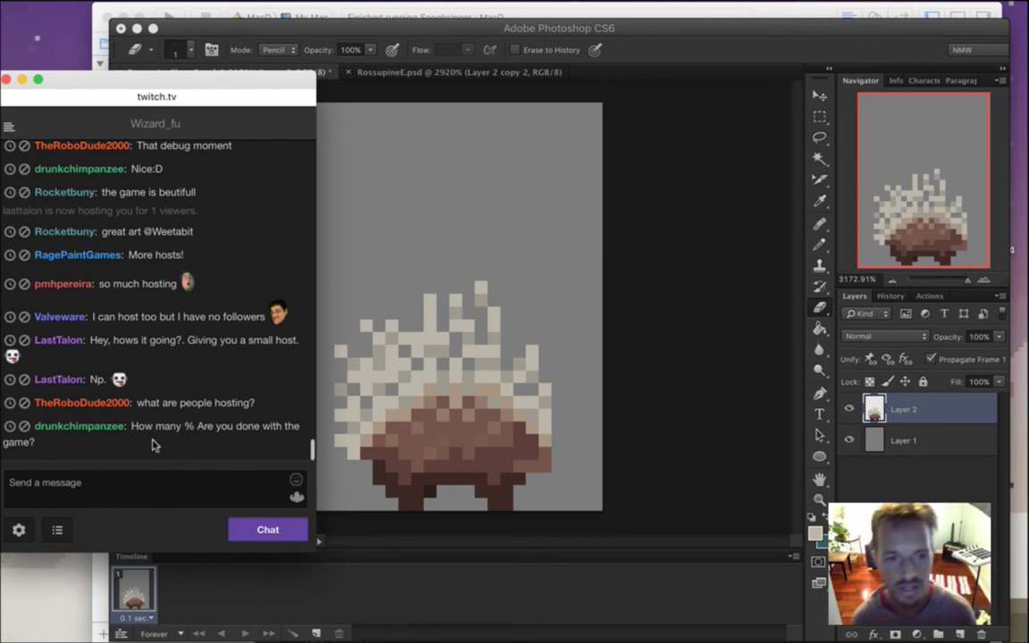
drag(150, 423, 181, 436)
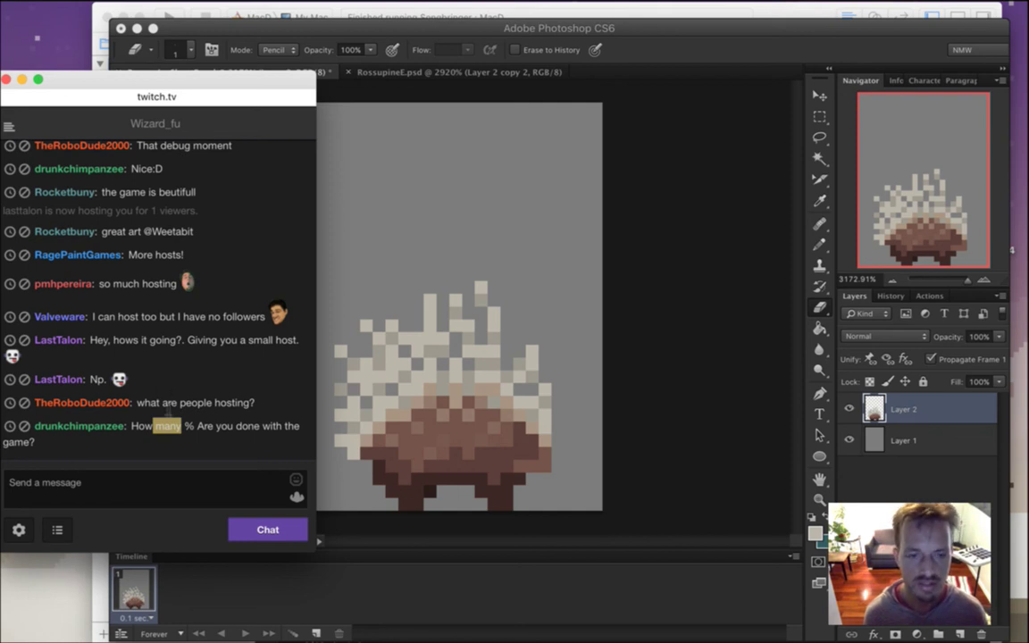
click(167, 442)
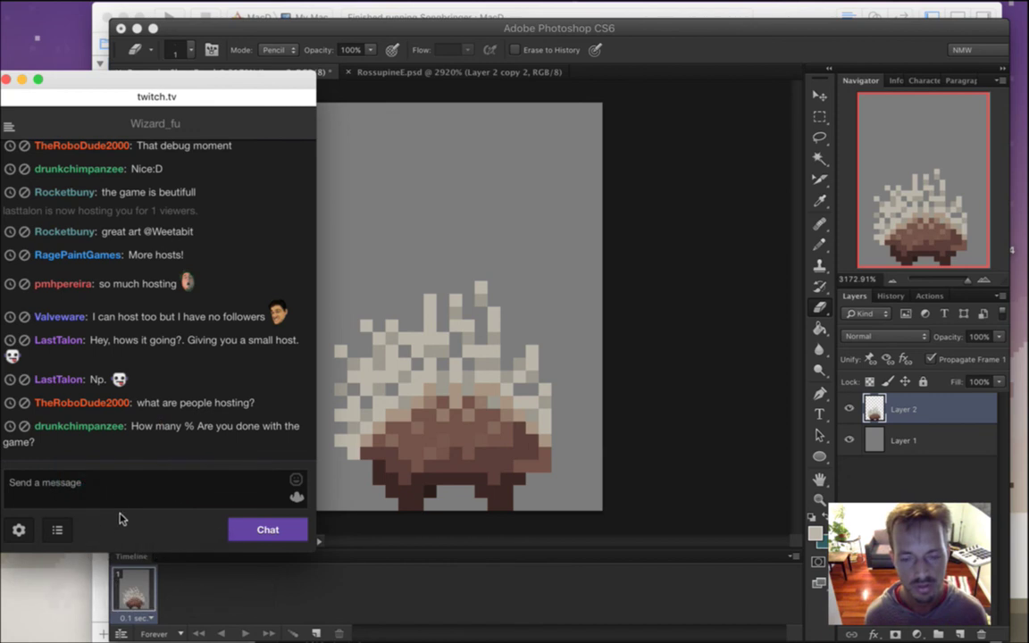
drag(153, 427, 165, 454)
click(164, 443)
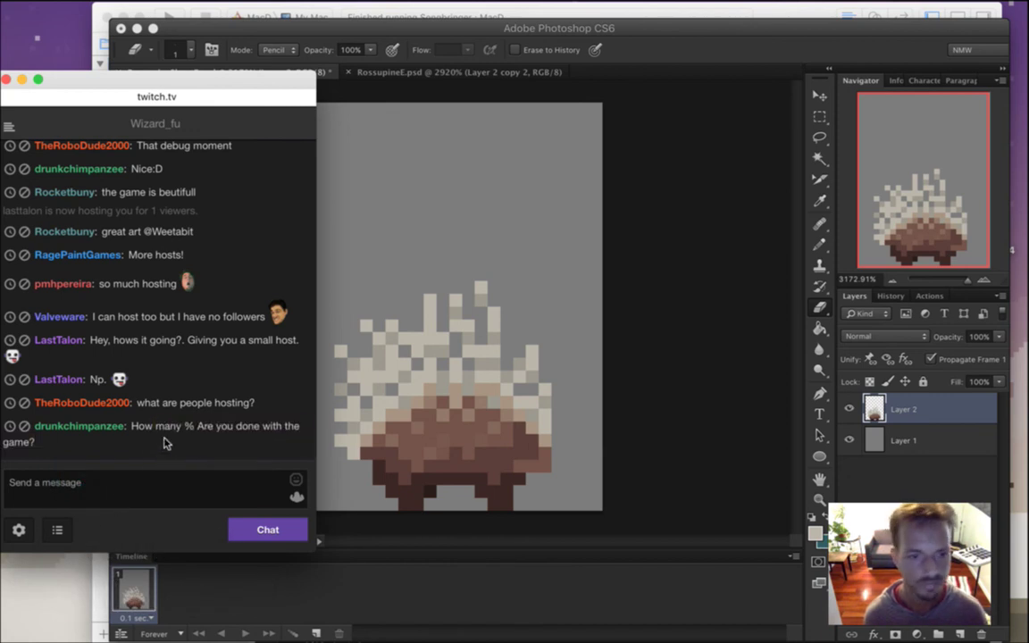
click(655, 54)
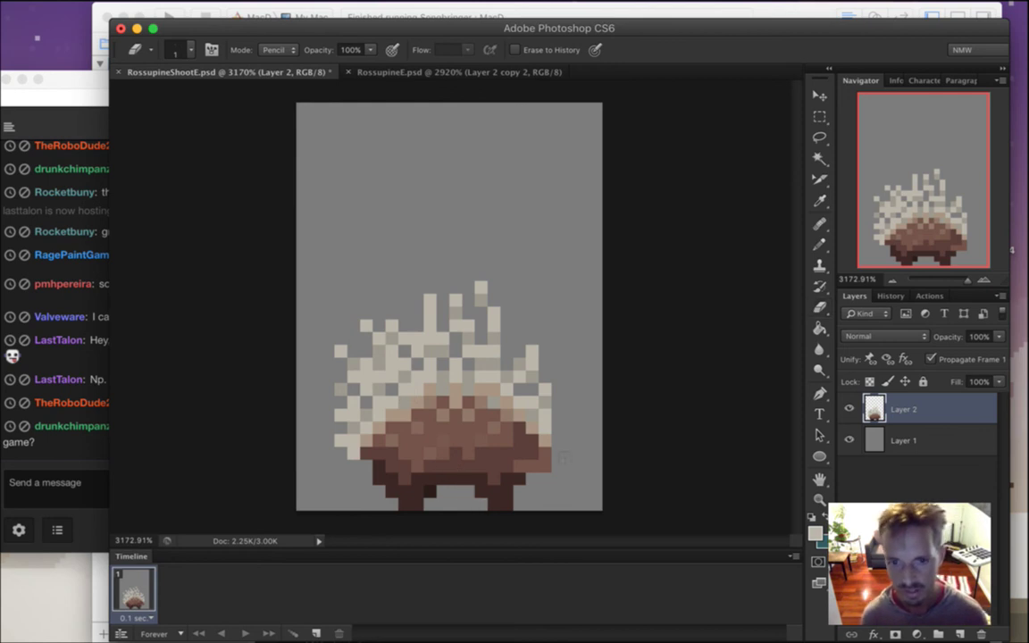
Sample the body's brown shades near the head with the Eyedropper for use with the Pencil
key(i)
click(532, 451)
key(b)
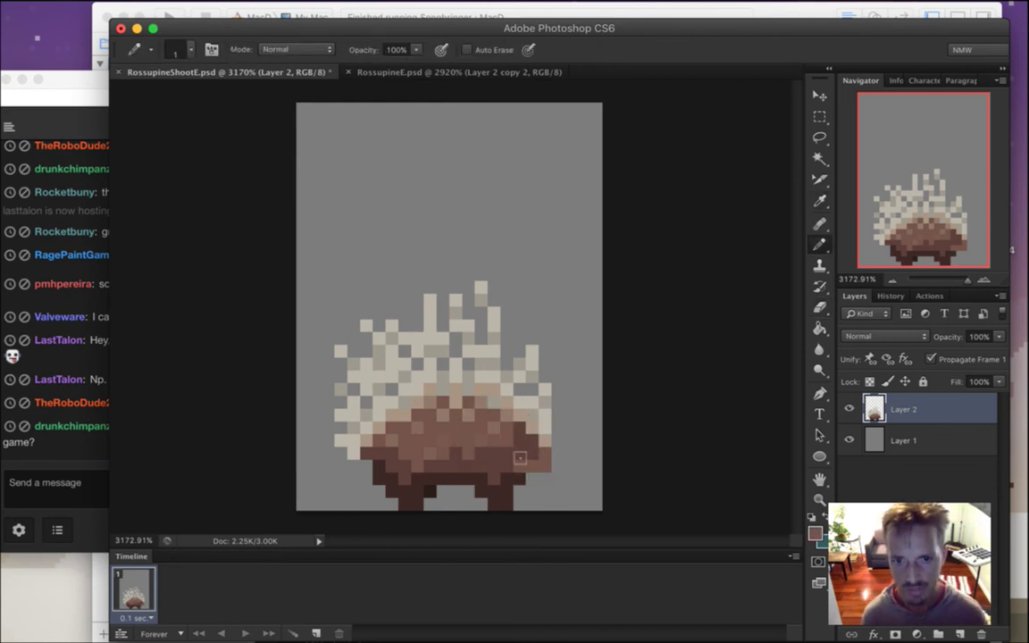
alt+click(536, 459)
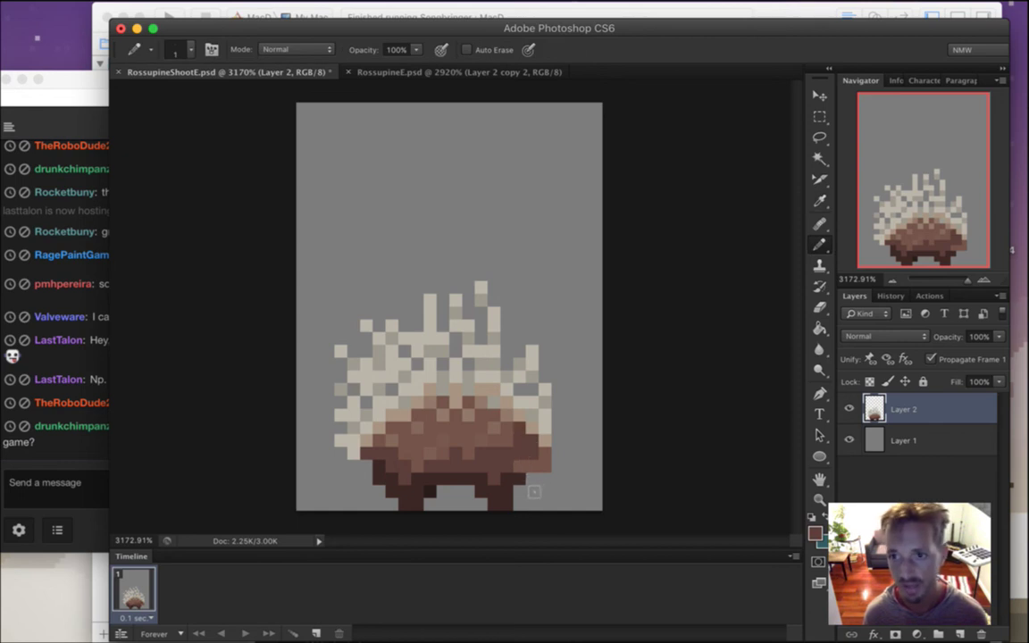
key(alt)
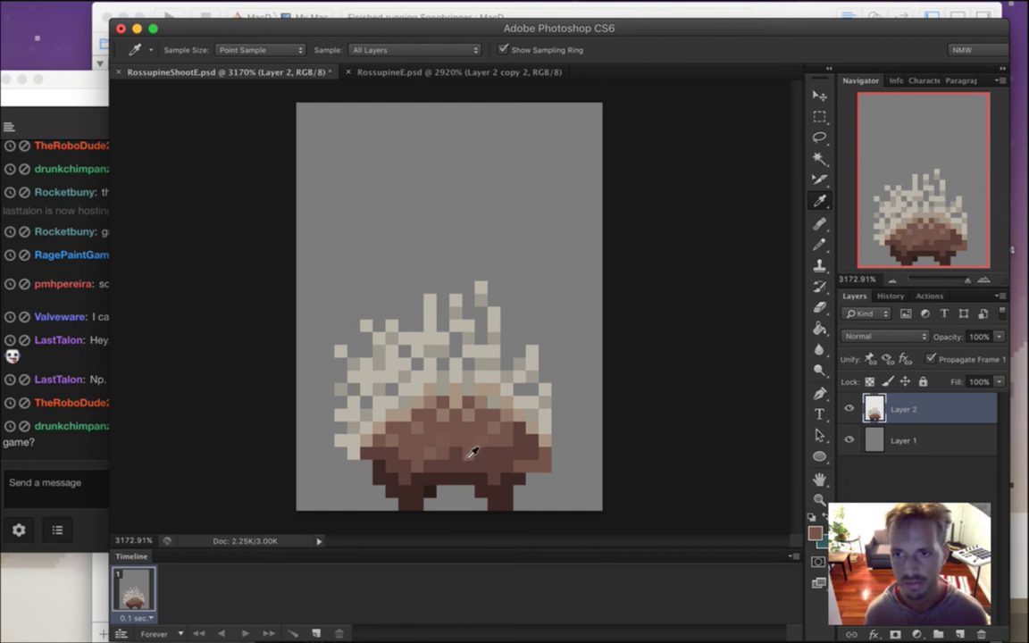
Select the body and quills above the feet, move them down one pixel, and clear the selection
key(m)
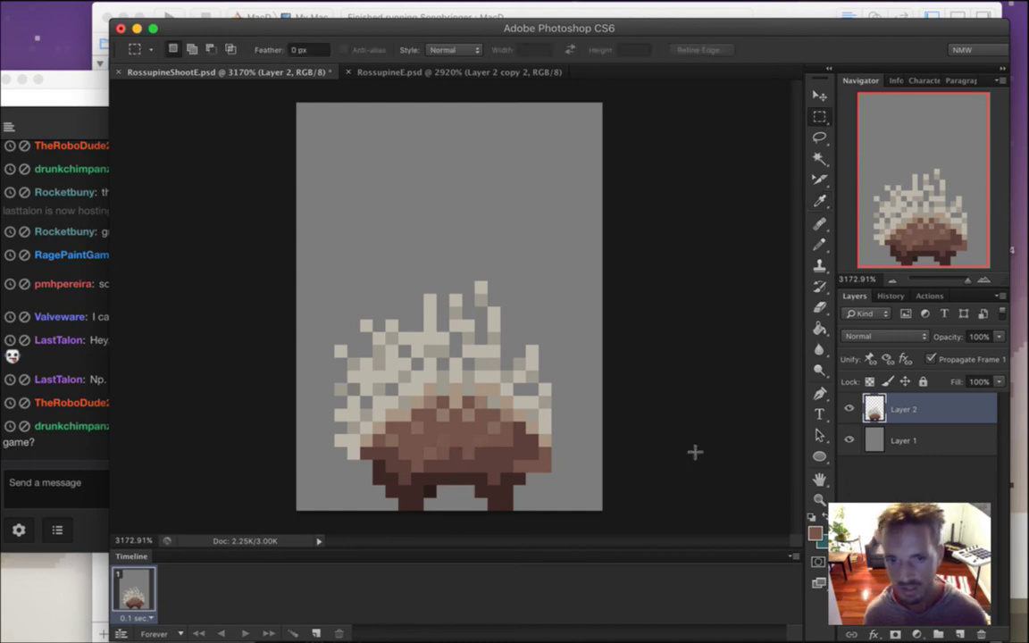
drag(276, 191, 601, 481)
key(v)
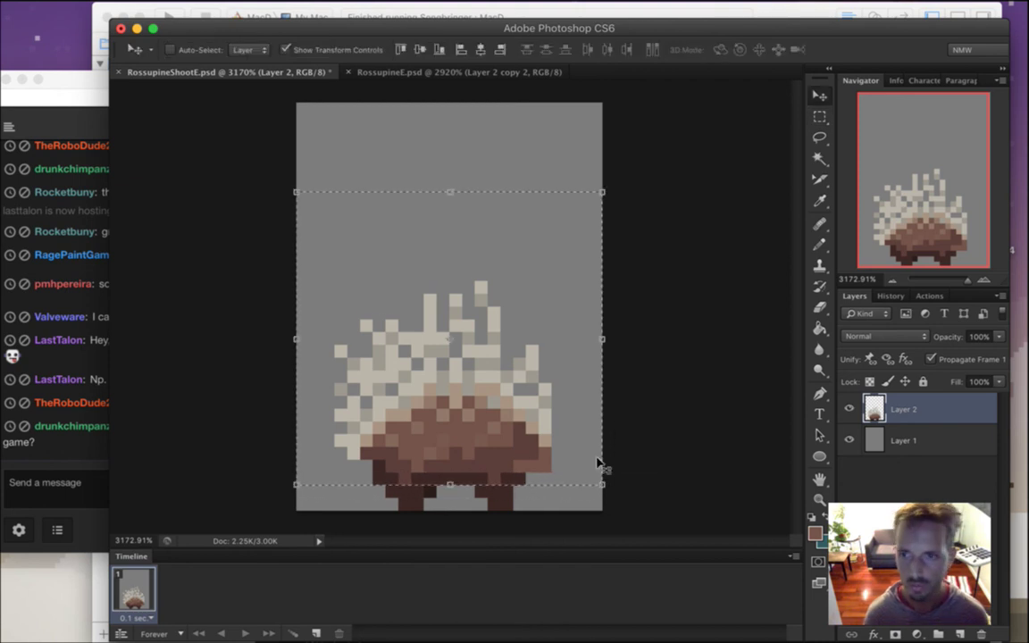
key(Down)
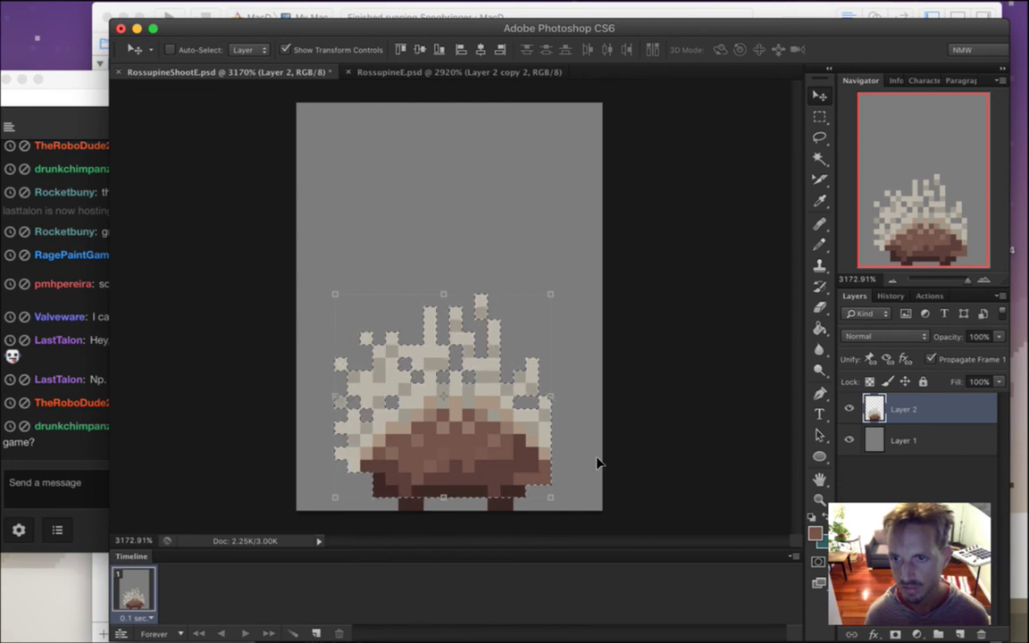
key(m)
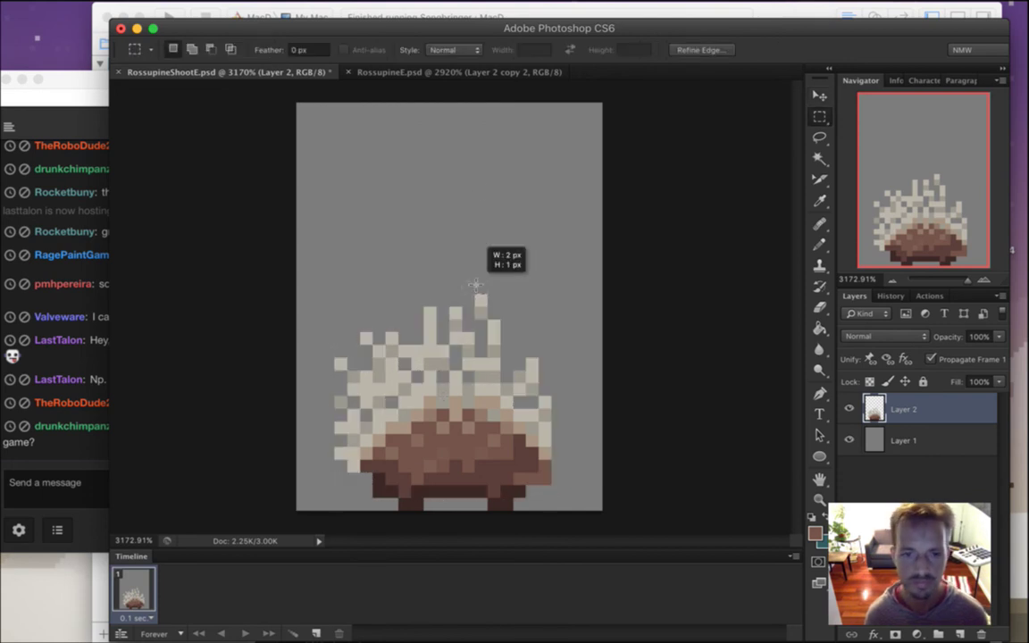
key(i)
click(401, 320)
key(m)
click(437, 269)
Redraw the tips of the two upper rear quills one pixel closer to the head and erase their old tips
key(i)
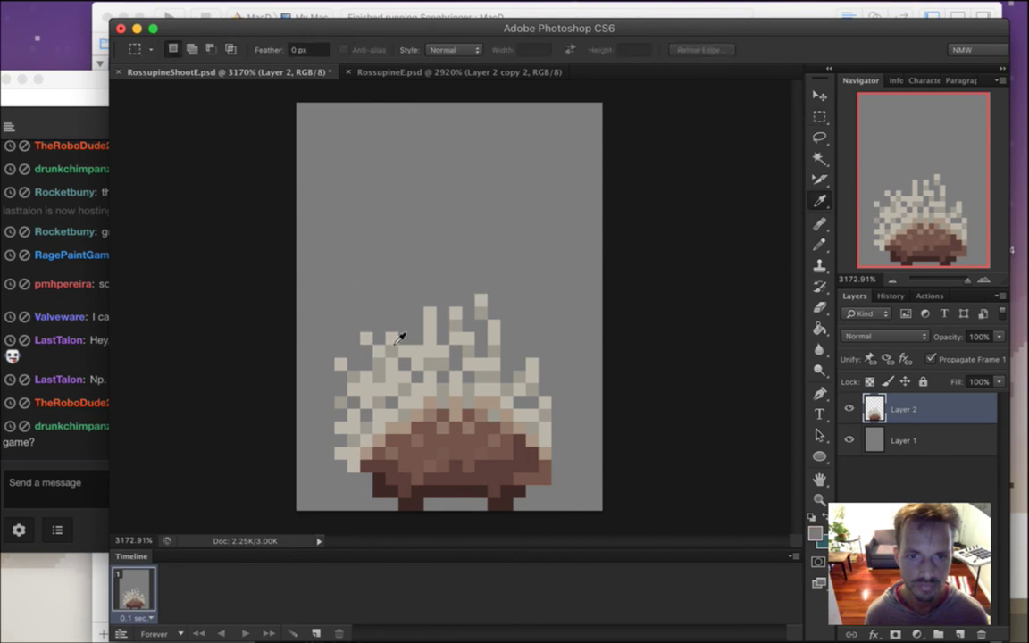
click(398, 341)
key(b)
click(396, 355)
key(e)
click(391, 338)
key(i)
key(b)
click(379, 338)
key(e)
click(366, 338)
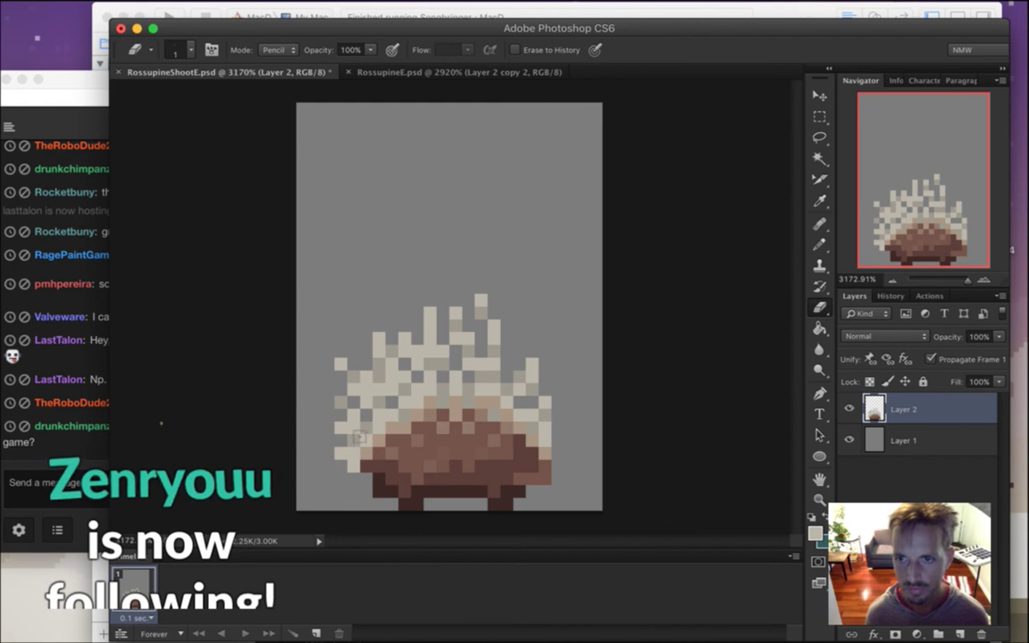
Shift the rearmost quill's light tip pixel one pixel toward the head and save the document
key(i)
key(e)
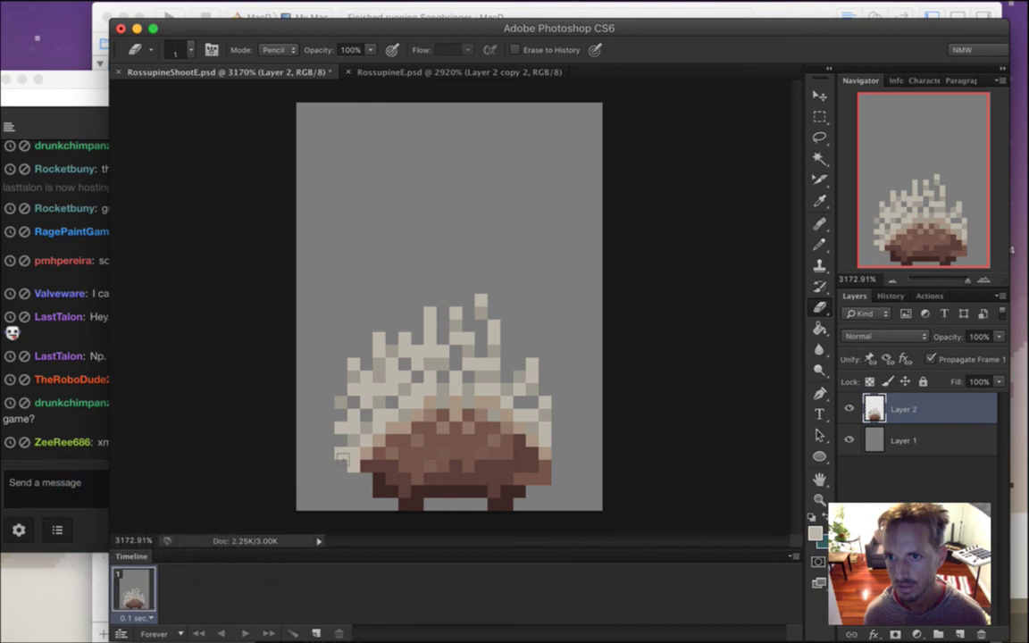
key(super+s)
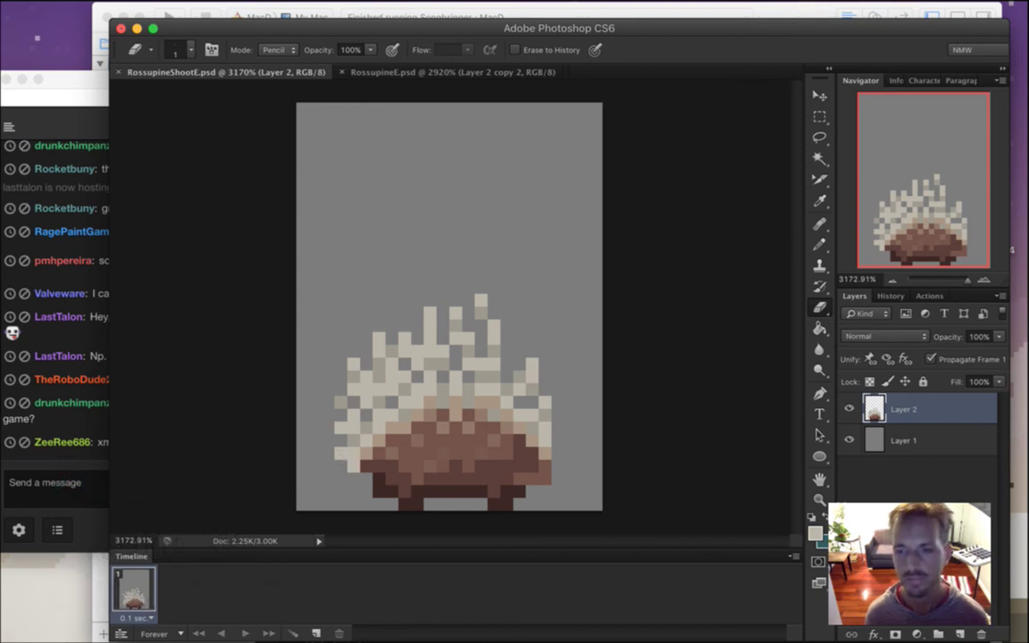
Hide the gray background Layer 1 and export the sprite for web as transparent PNG-24 RossupineShootE.png in the Foes folder
click(849, 439)
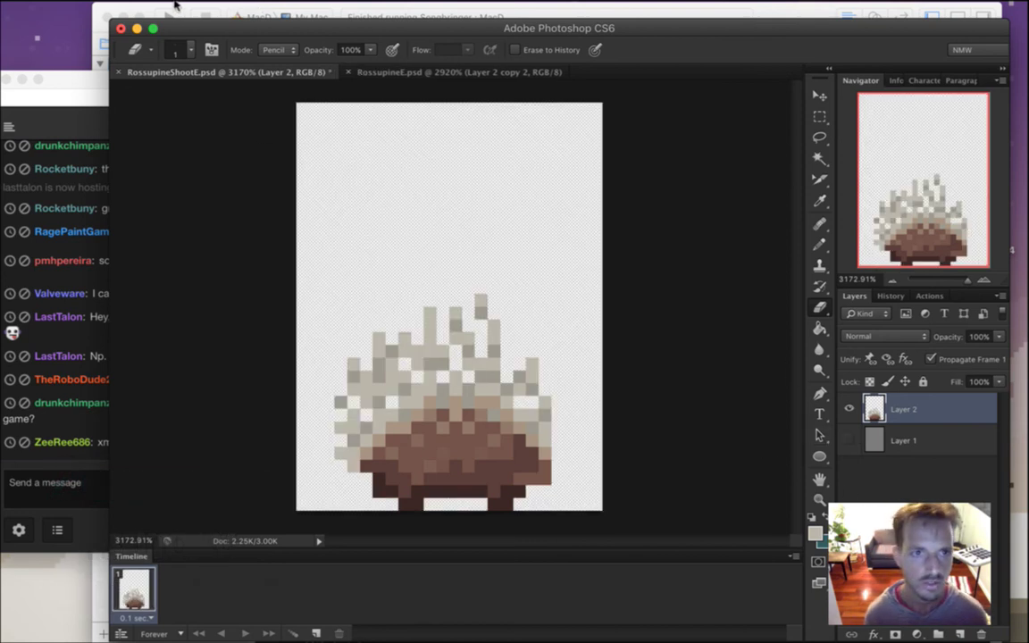
click(125, 9)
click(216, 227)
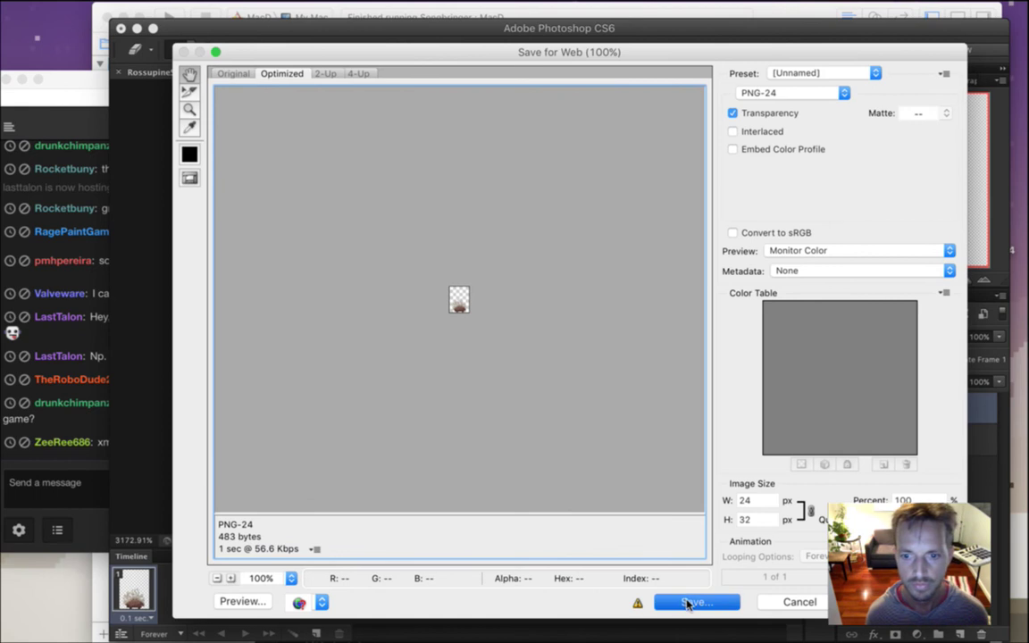
key(Return)
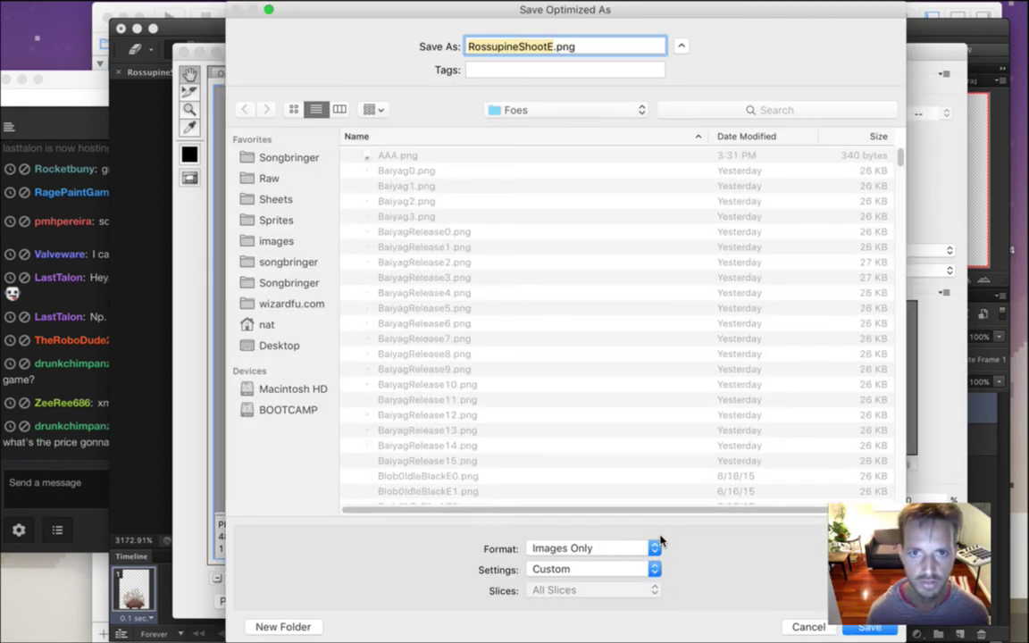
key(Return)
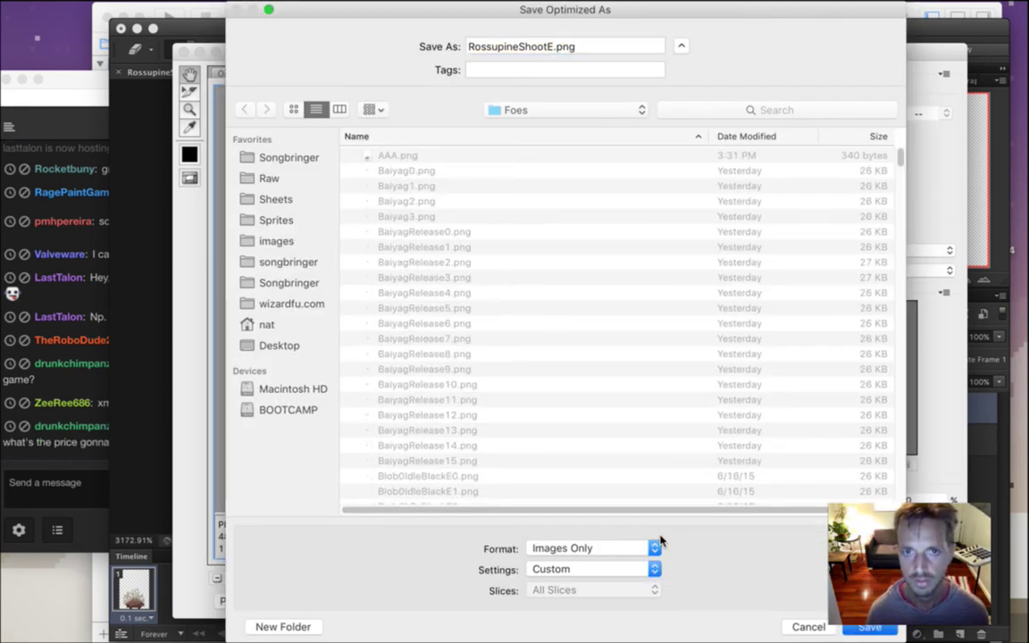
Switch to Xcode and read the Twitch chat messages about the game's release date, Steam availability and price
key(super+Tab)
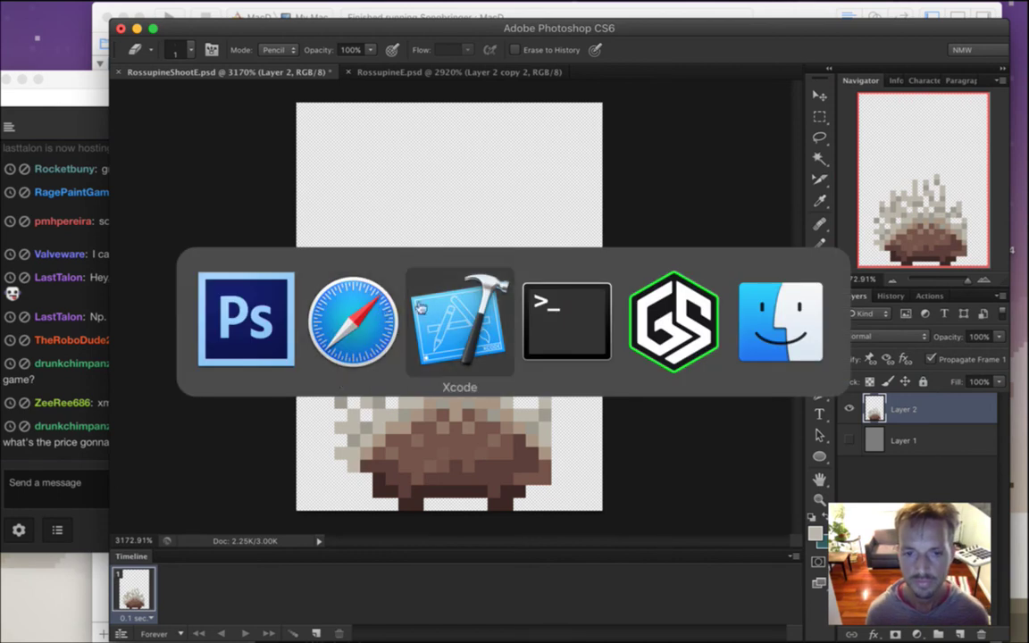
click(446, 329)
click(52, 464)
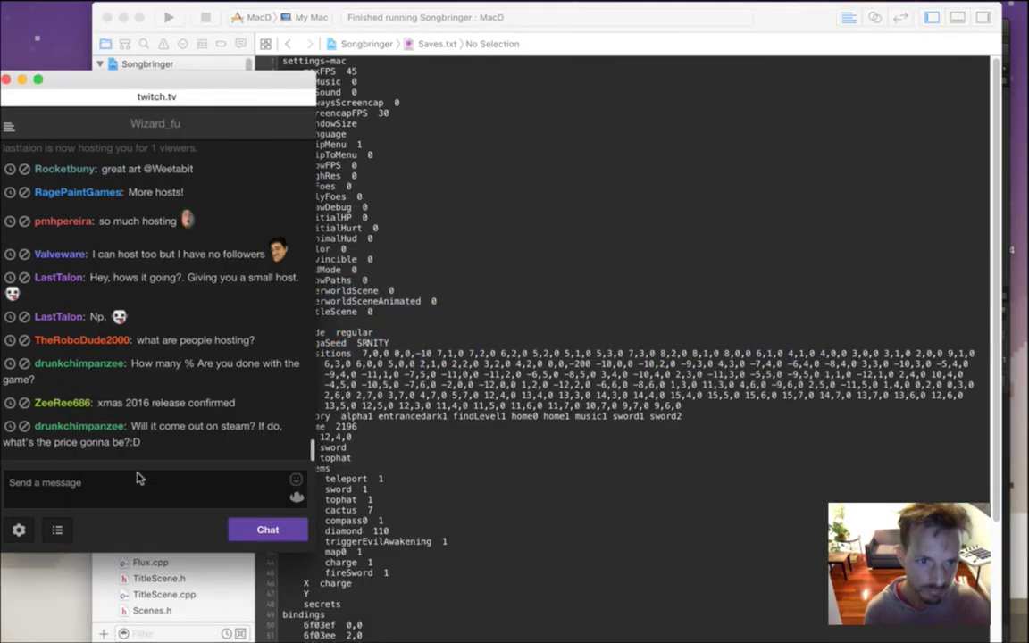
drag(112, 403, 157, 407)
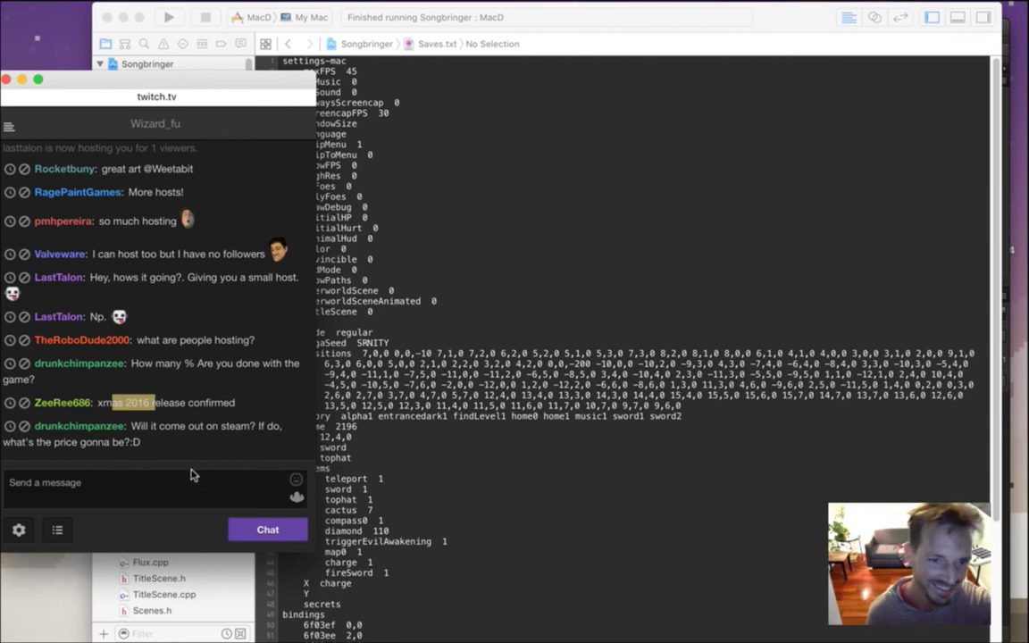
drag(131, 380, 182, 402)
click(182, 423)
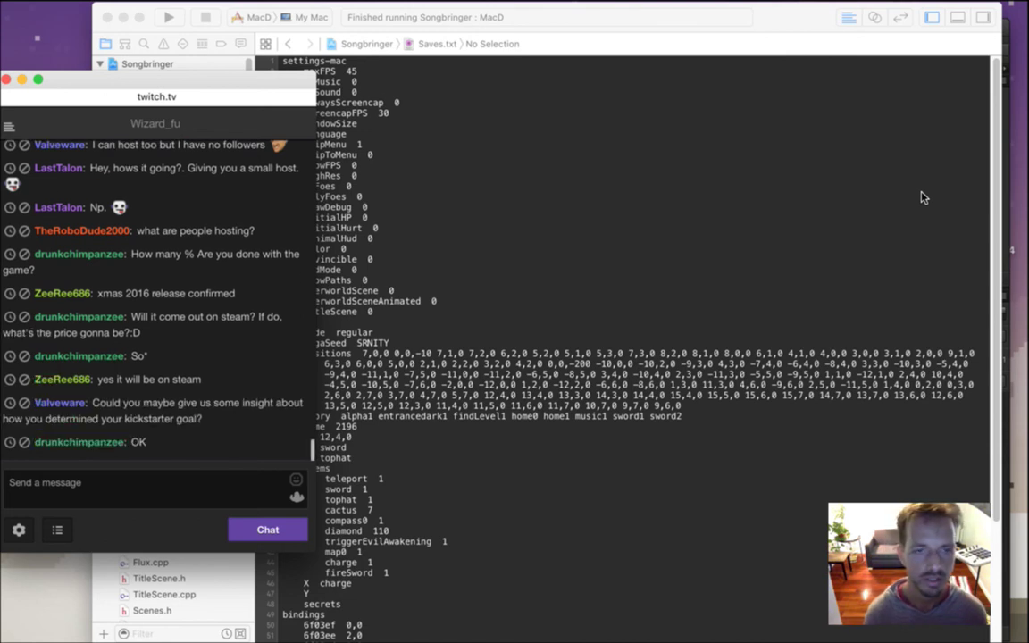
Open the Songbringer store page on Steam in the web browser
text(store.steampowered.com)
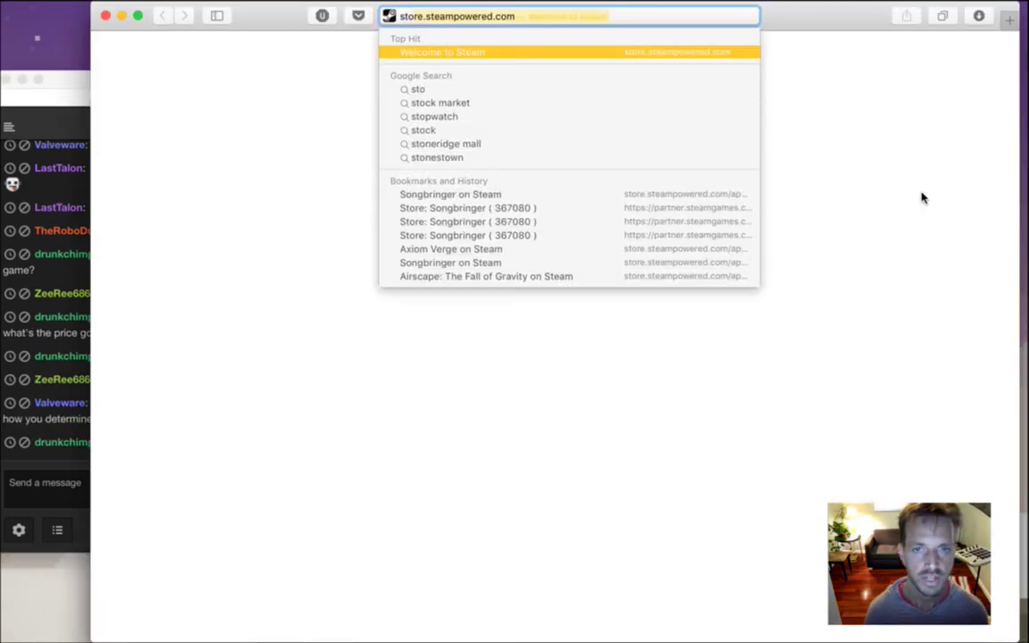
key(Down)
key(Down)
key(Down)
key(Down)
key(Down)
key(Down)
key(Down)
key(Down)
key(Down)
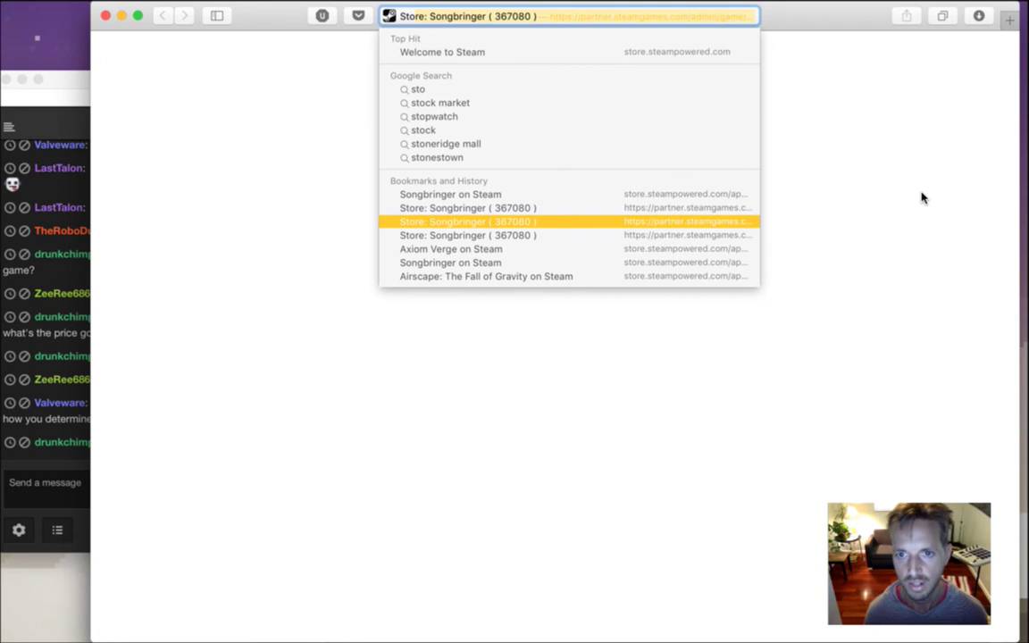
key(Up)
key(Up)
key(Return)
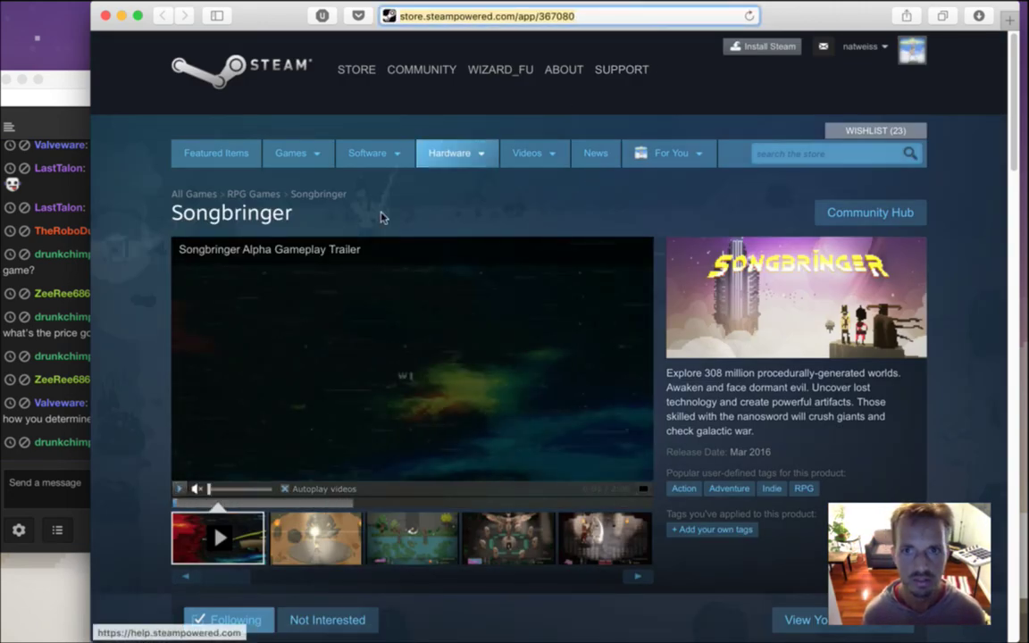
click(69, 491)
text(http://store.steampowered.com/app/367080)
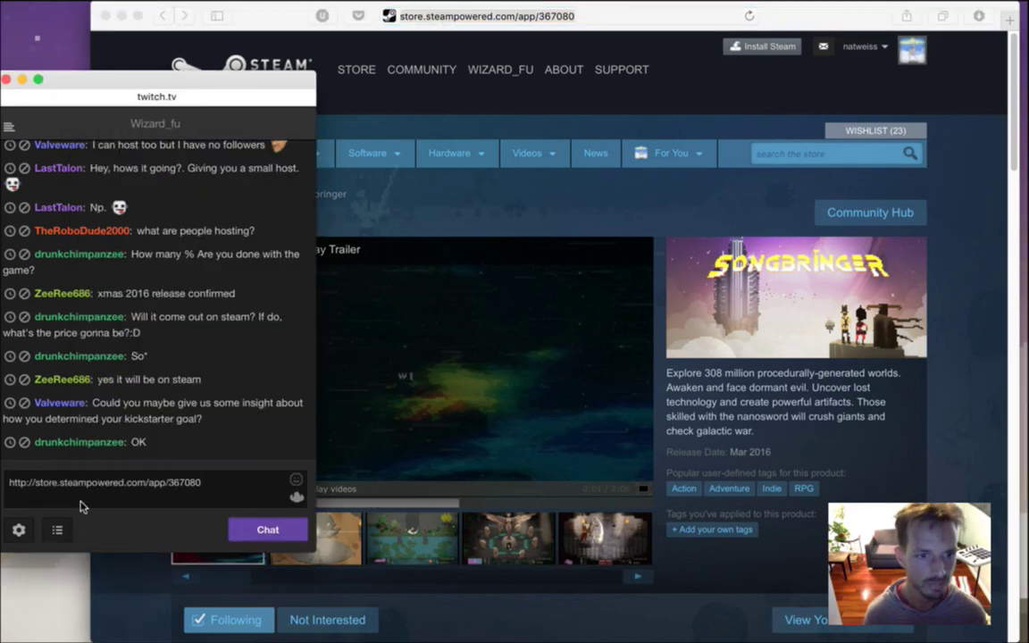
key(Return)
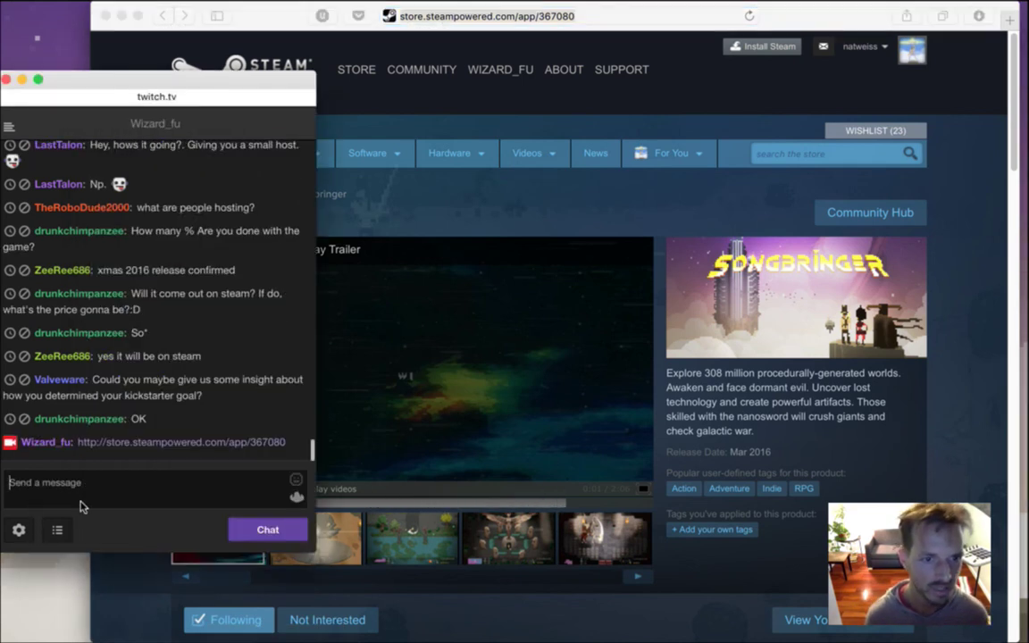
click(780, 423)
key(super+w)
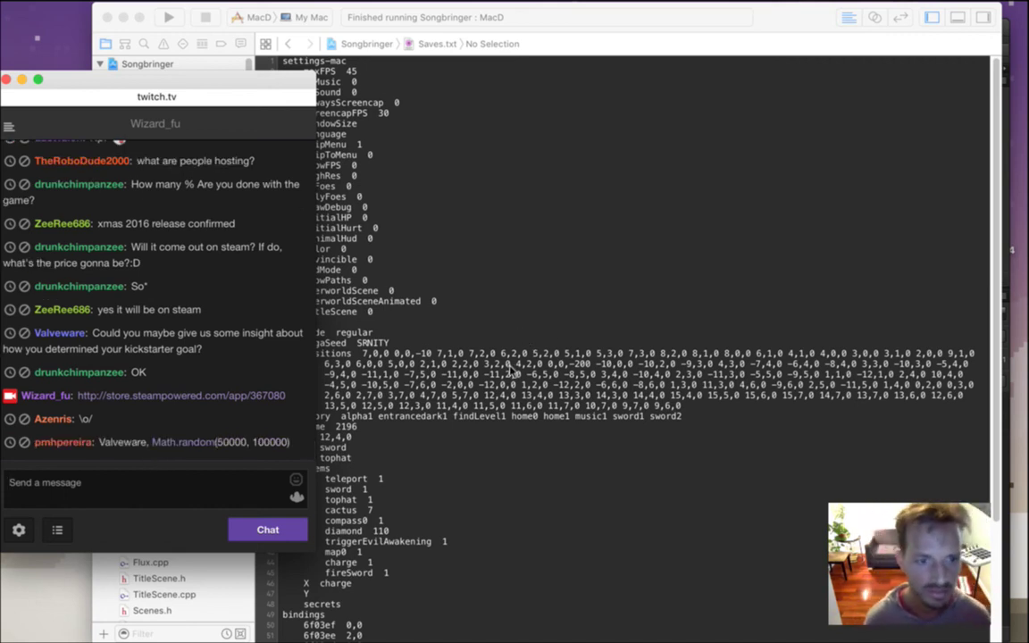
Return to the Songbringer project in Xcode and open Rossupine.txt from the Profiles folder
click(524, 314)
key(super+Tab)
key(super+Tab)
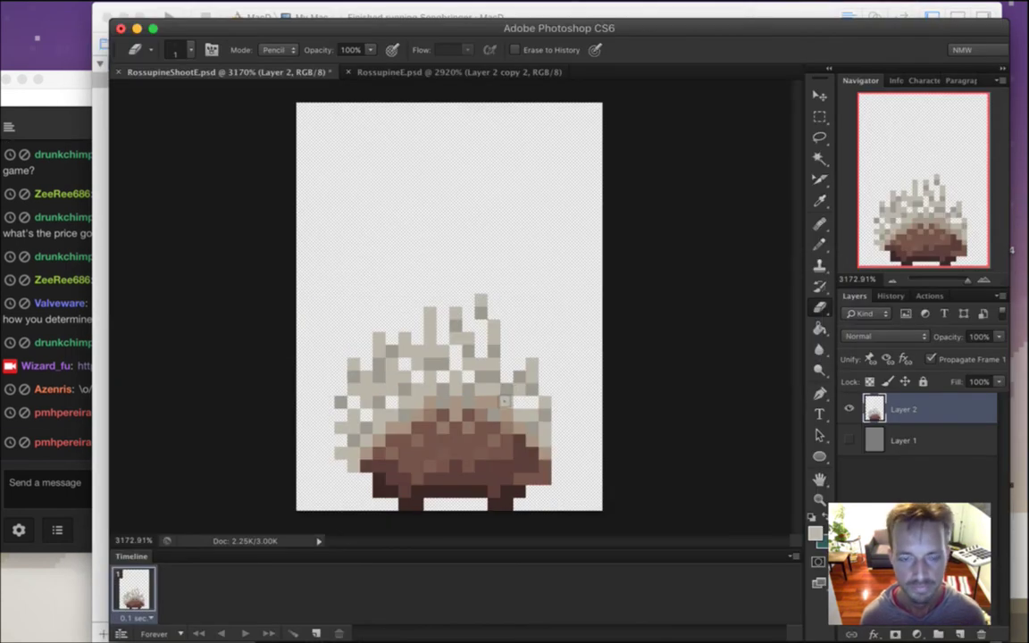
key(super+Tab)
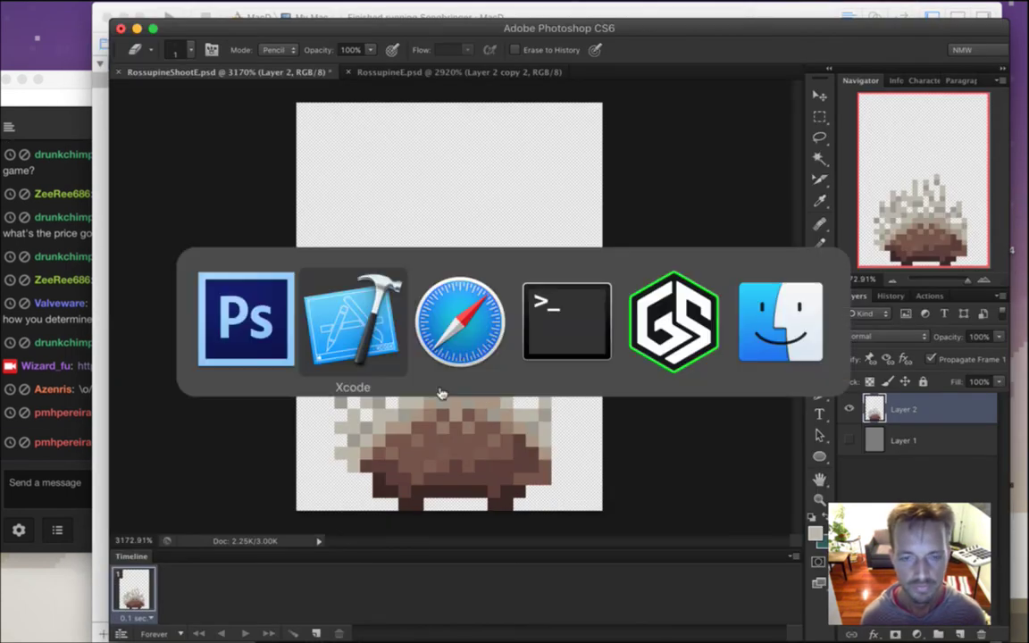
click(386, 343)
scroll(245, 279, down, 10)
scroll(244, 279, down, 10)
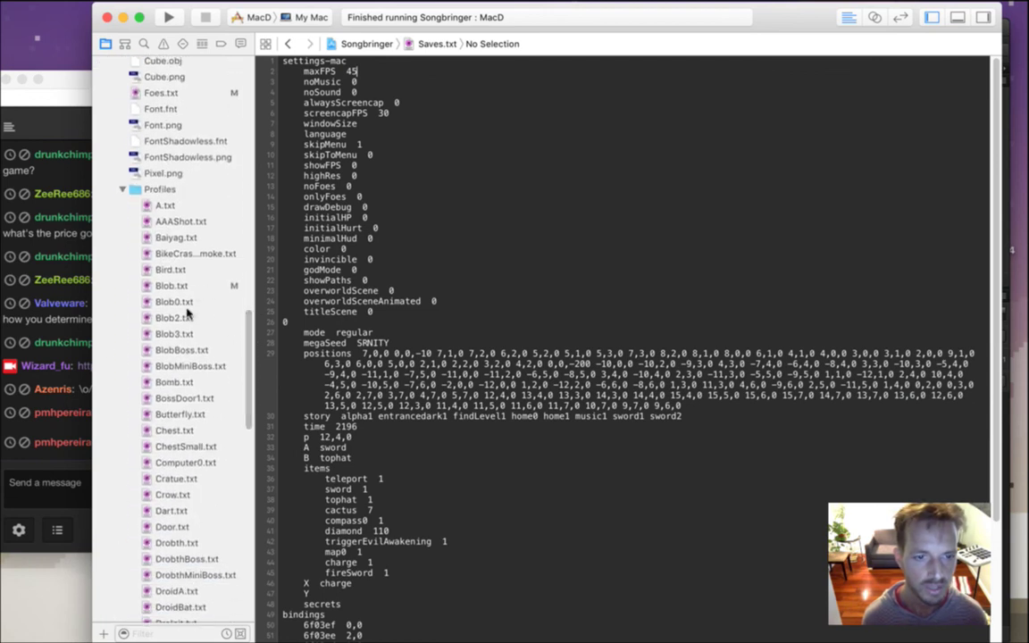
scroll(247, 420, down, 10)
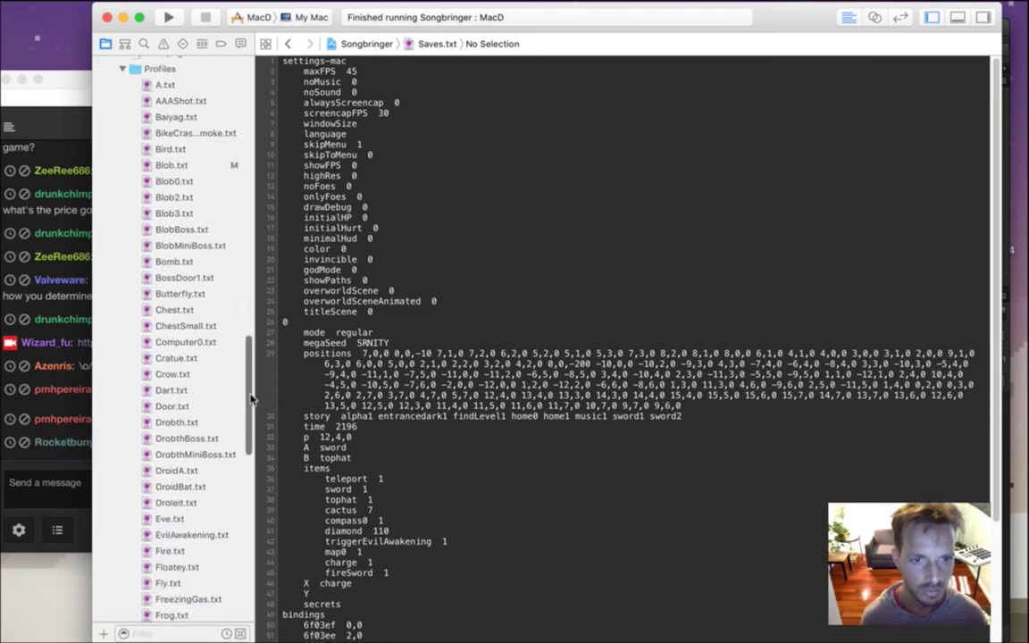
scroll(242, 460, down, 4)
click(192, 521)
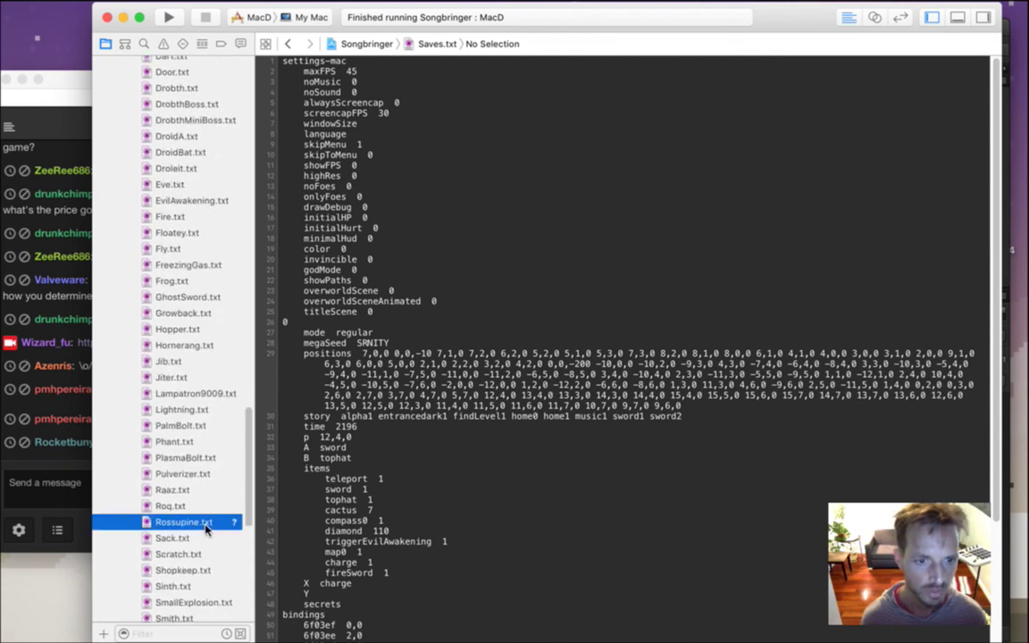
Read the latest Twitch chat reply about the pasted link and return to Rossupine.txt in Xcode
click(62, 489)
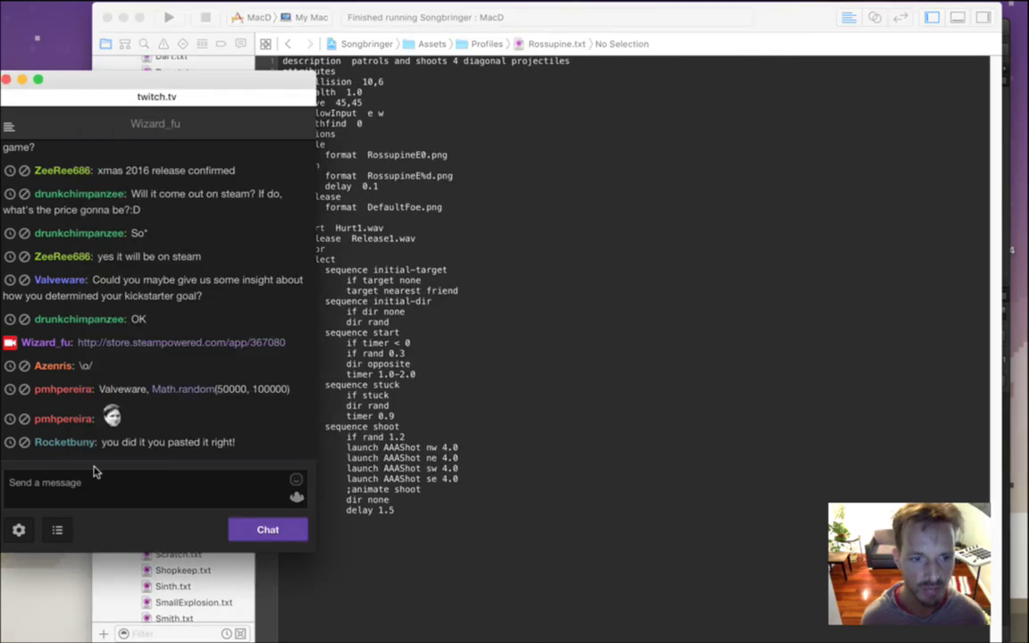
drag(129, 441, 236, 441)
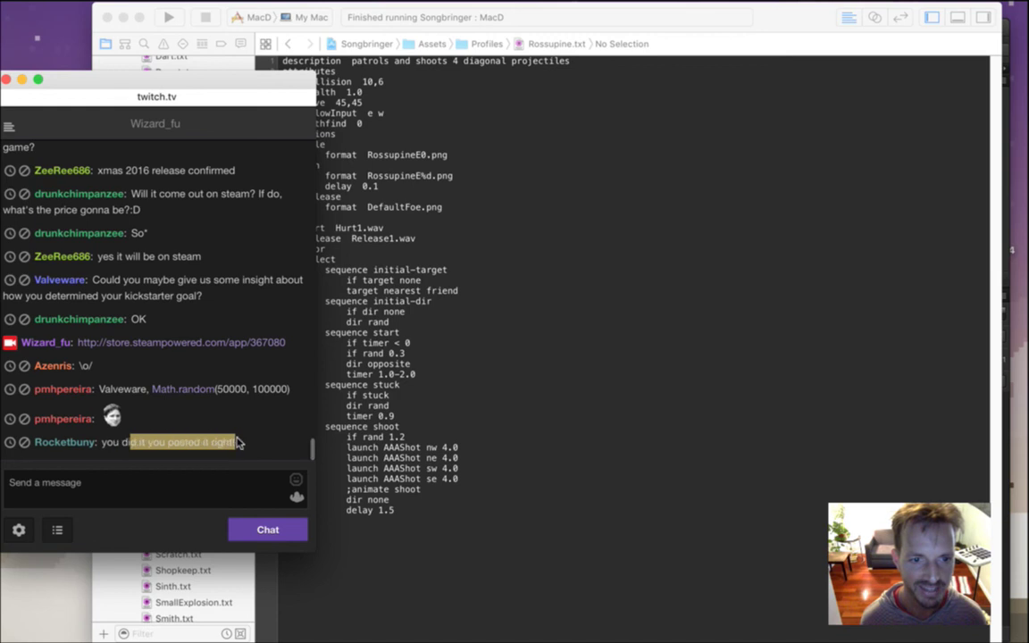
click(545, 258)
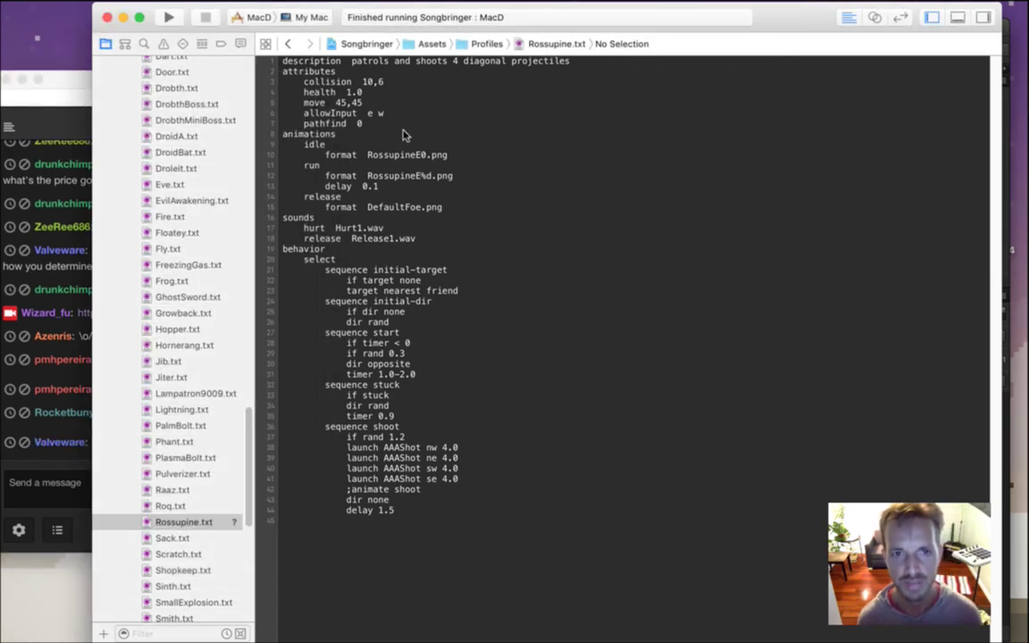
Duplicate the idle animation block below the run block in Rossupine.txt and rename the copy to shoot
click(495, 328)
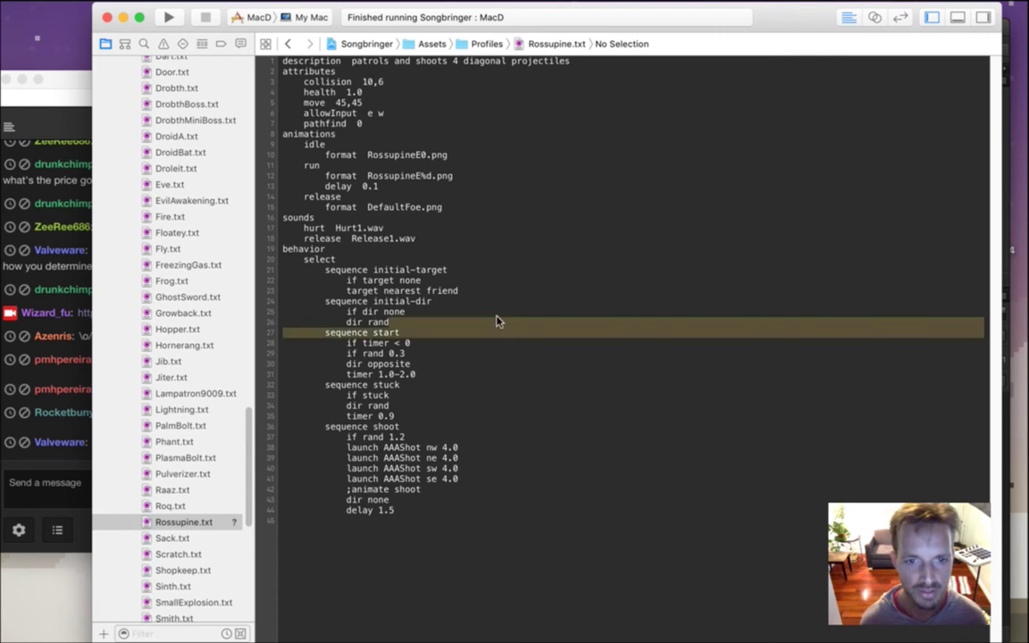
click(498, 312)
key(Down)
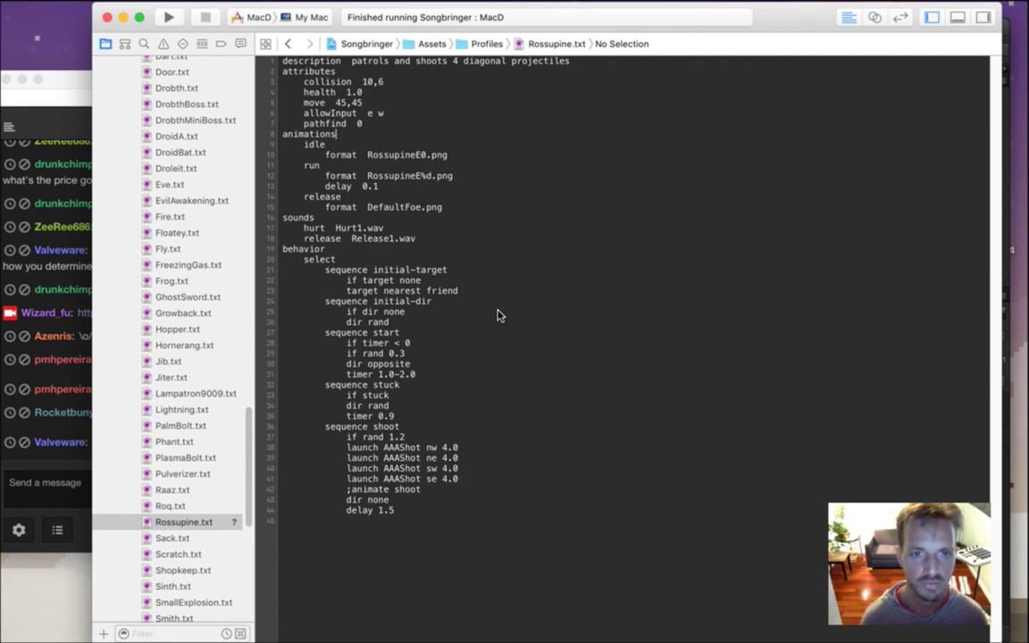
key(shift+Down)
key(shift+Down)
key(super+c)
key(Down)
key(Down)
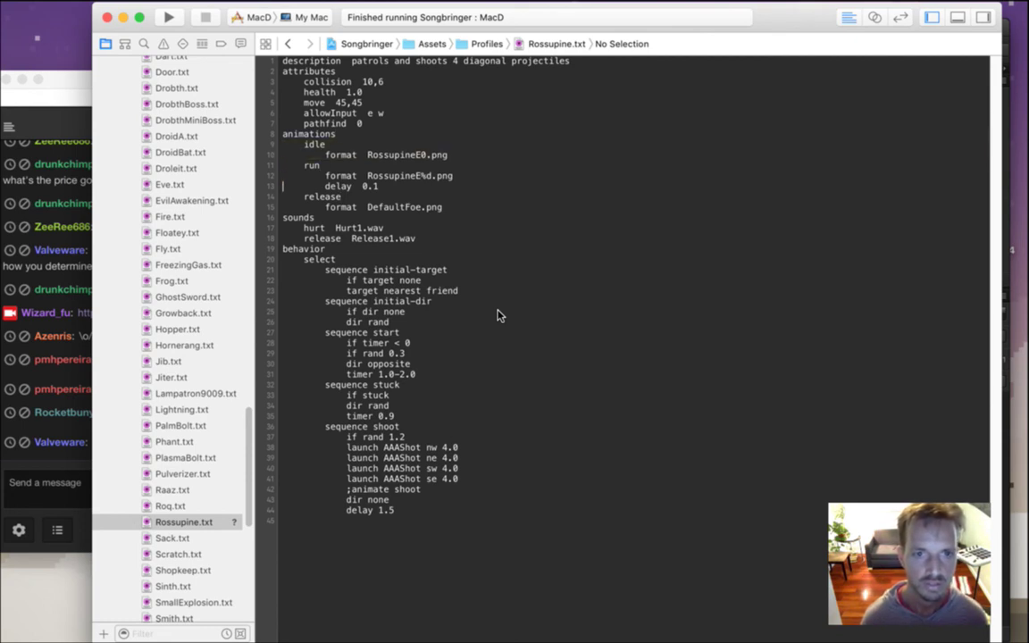
key(Down)
key(super+v)
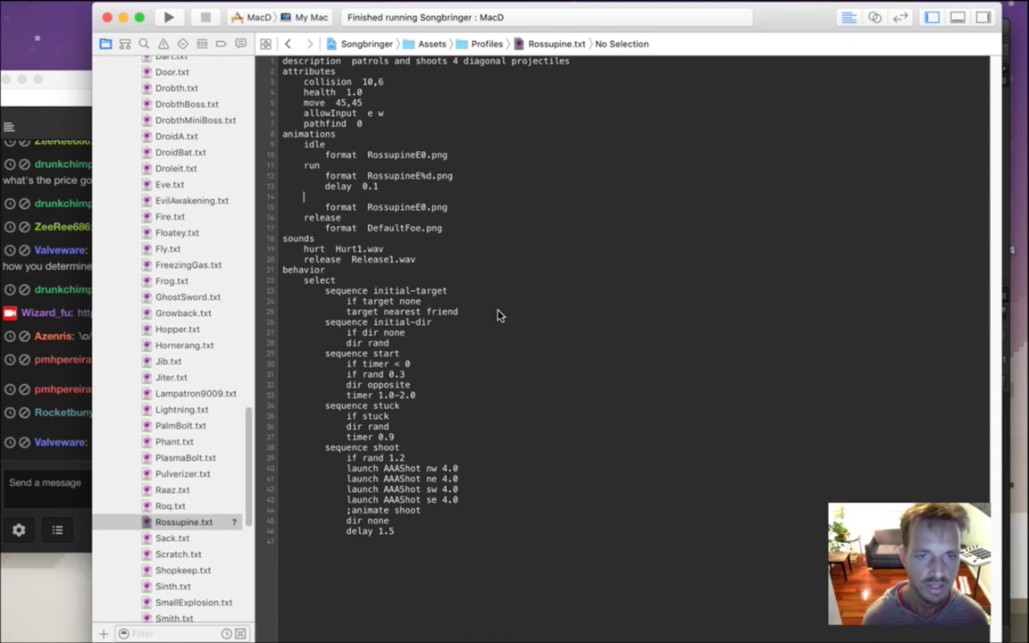
key(Down)
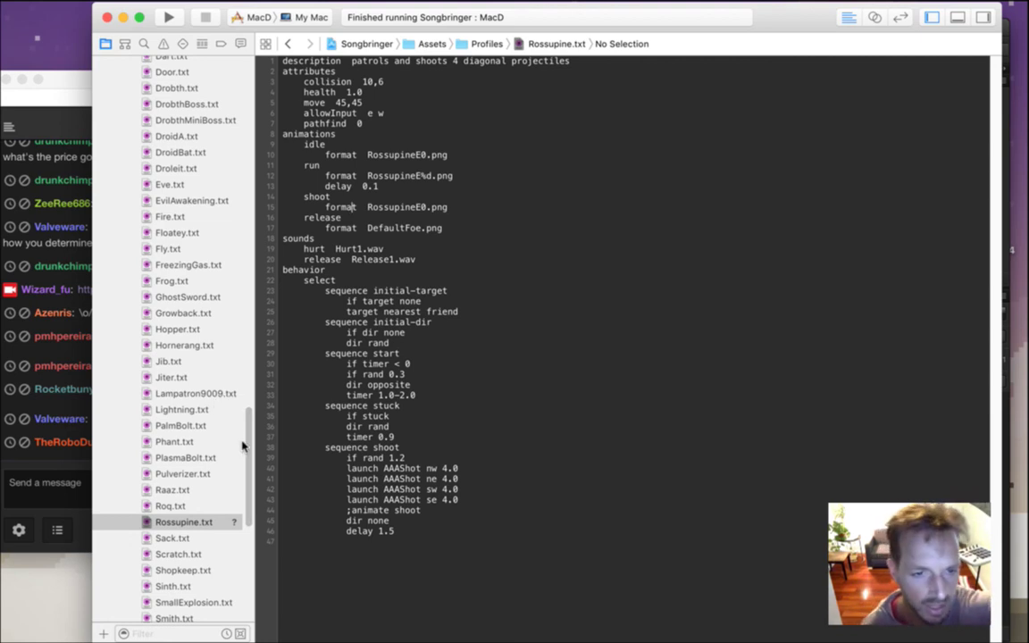
Open Droleit.txt and examine its shoot animation entry and the animate shoot line in its shoot sequence
click(179, 168)
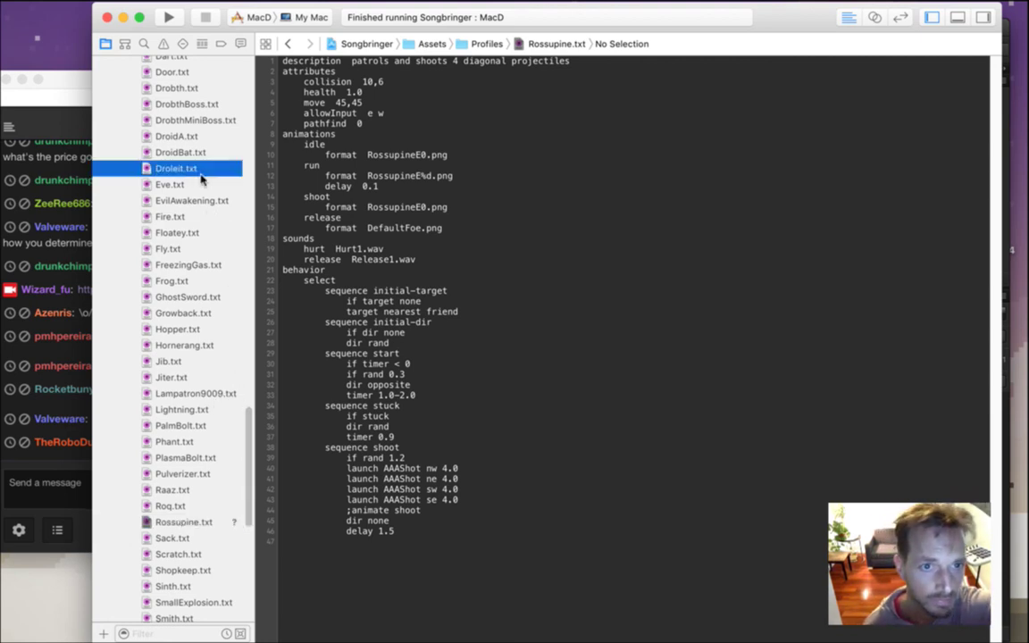
click(454, 221)
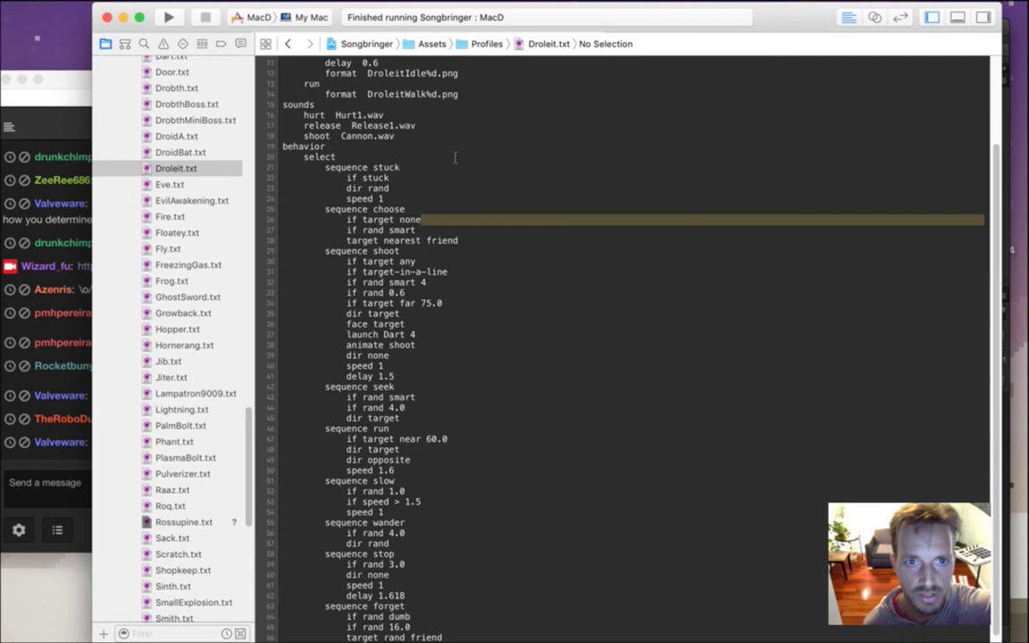
scroll(719, 132, up, 3)
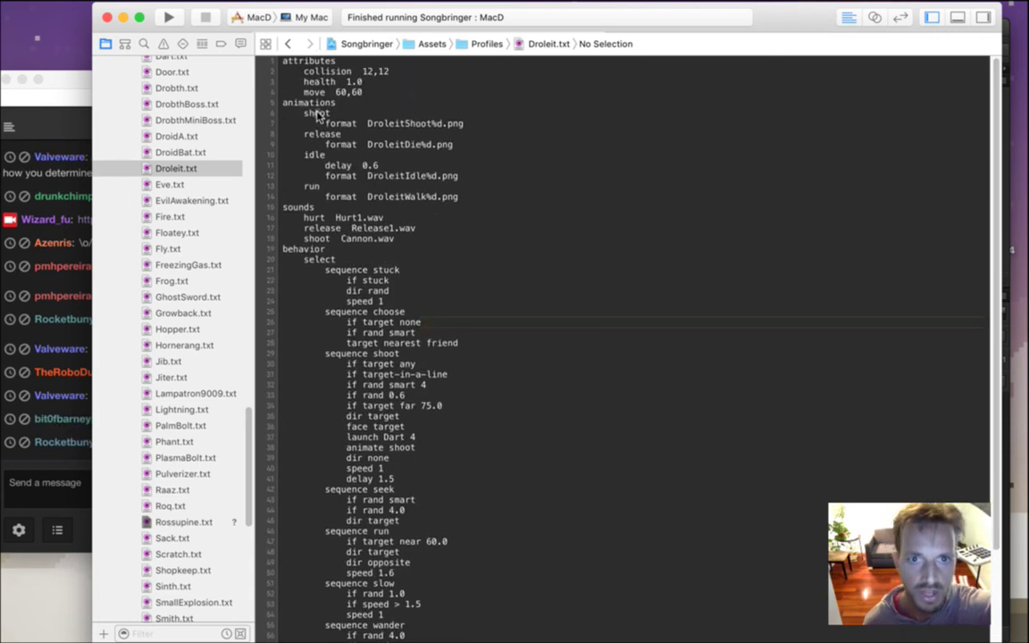
click(320, 122)
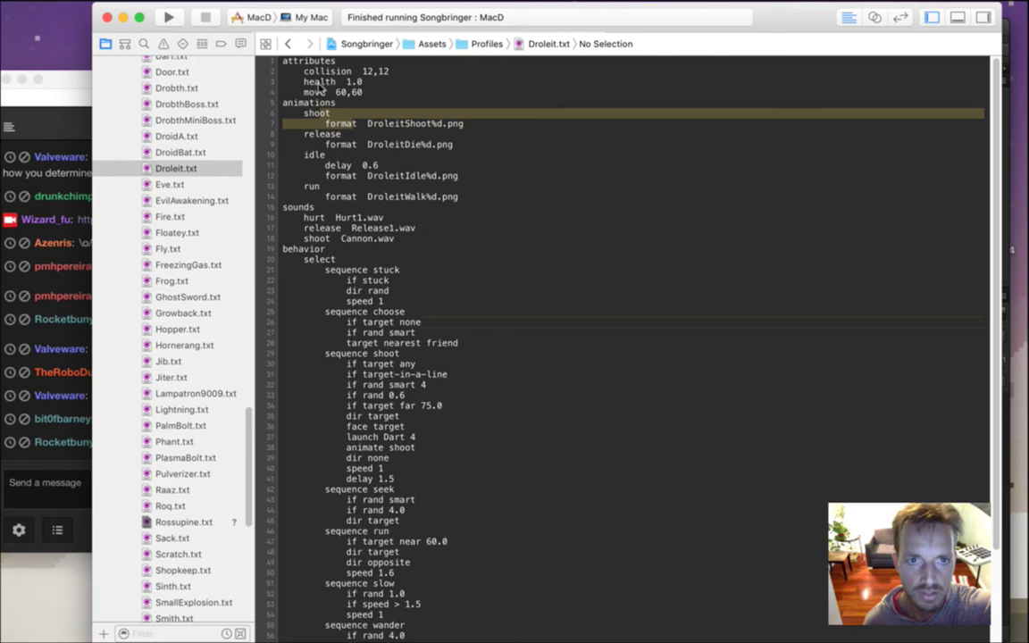
drag(285, 46, 921, 144)
click(207, 170)
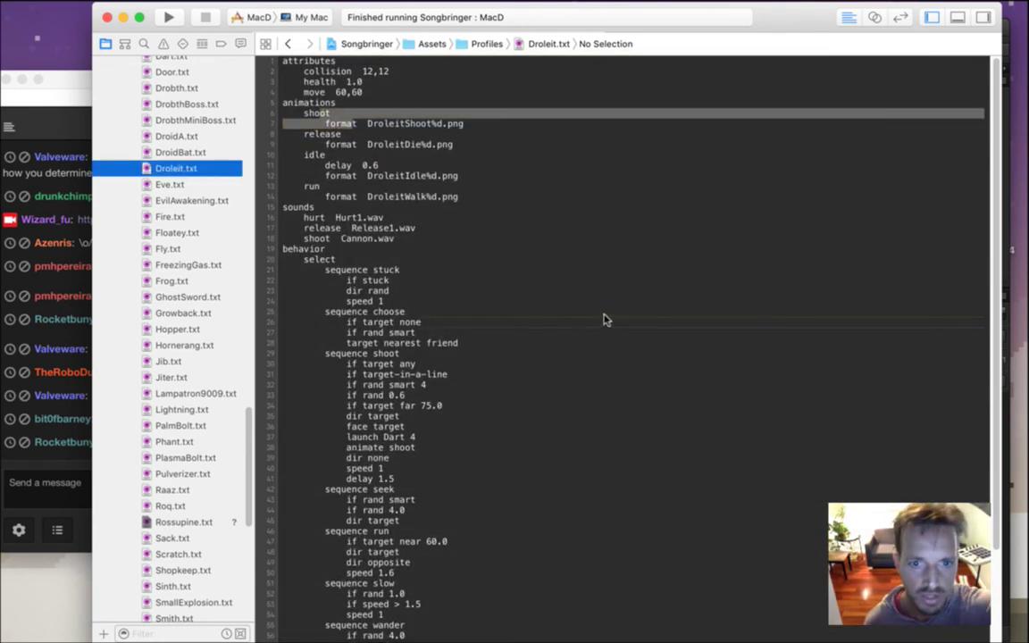
click(679, 311)
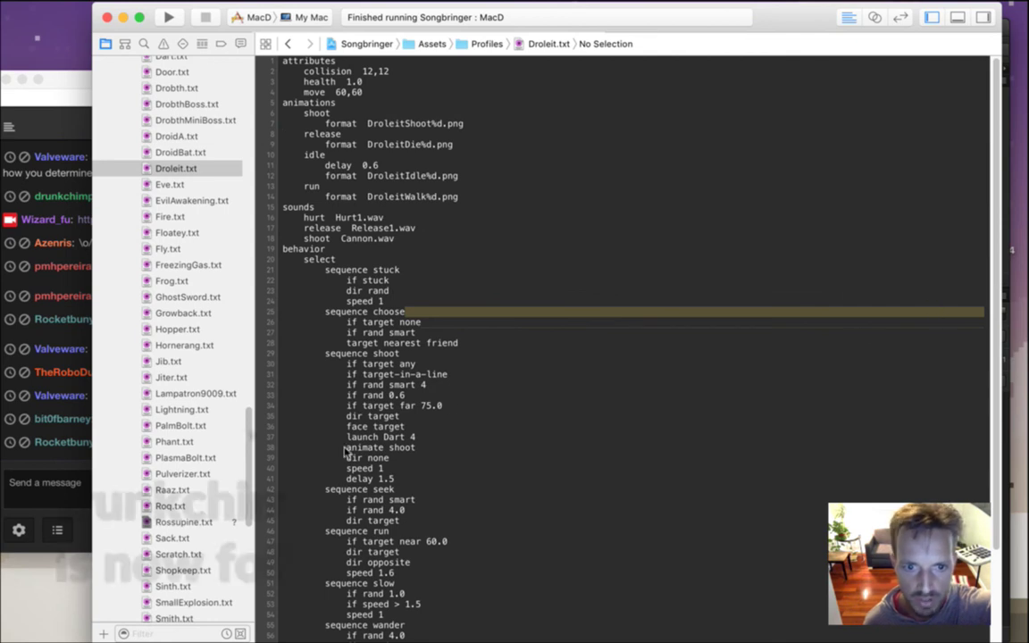
drag(346, 447, 416, 448)
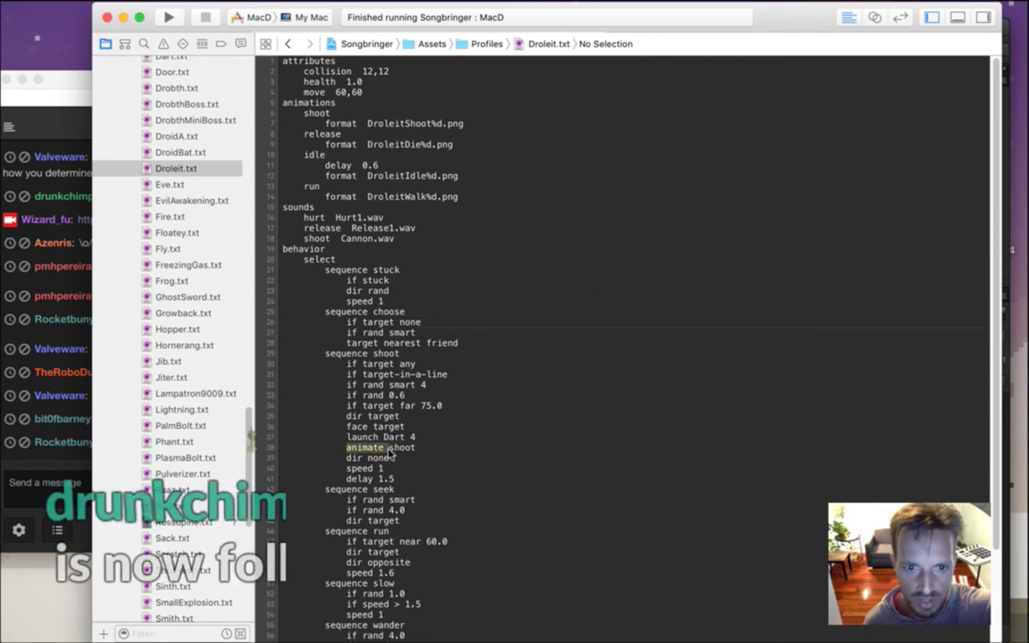
Return to Rossupine.txt and locate the commented-out animate shoot line in the shoot sequence
click(174, 523)
click(384, 186)
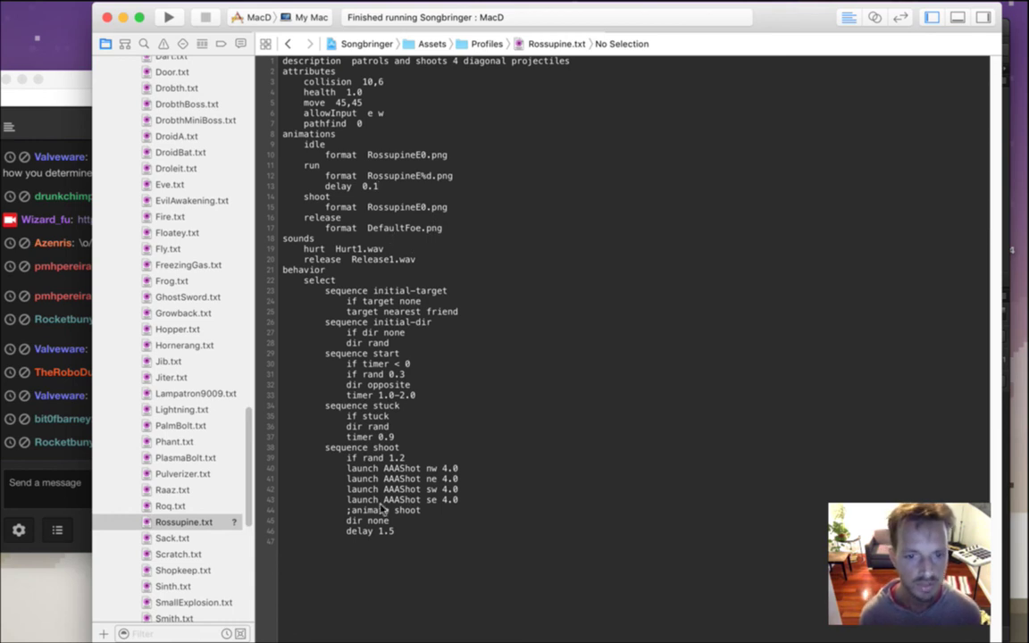
drag(352, 514, 412, 513)
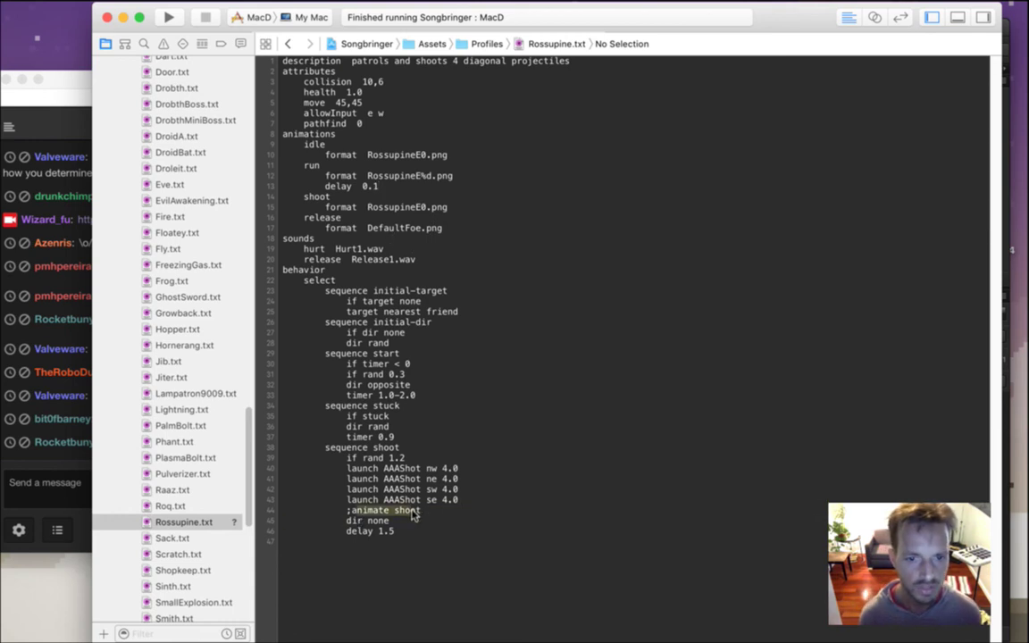
Read the latest farewell message in the Twitch chat and return to Rossupine.txt in Xcode
click(78, 478)
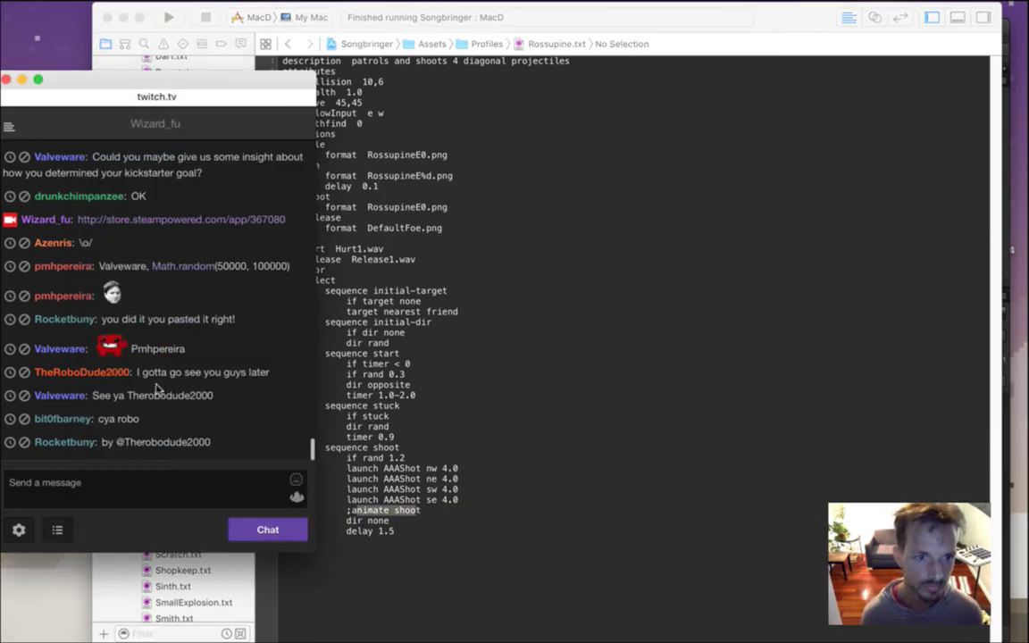
drag(259, 378, 183, 377)
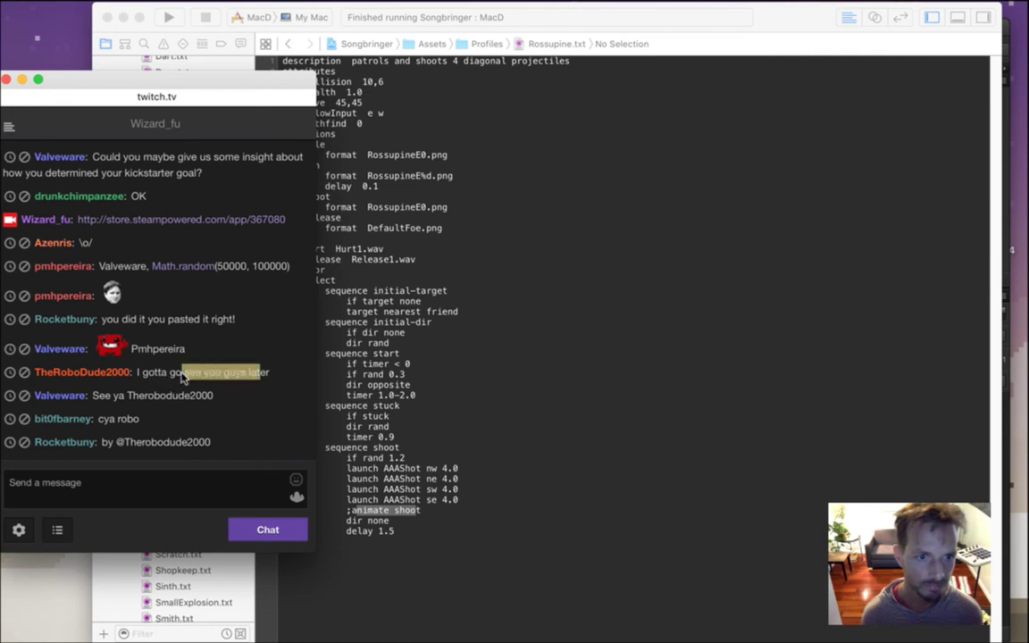
click(552, 332)
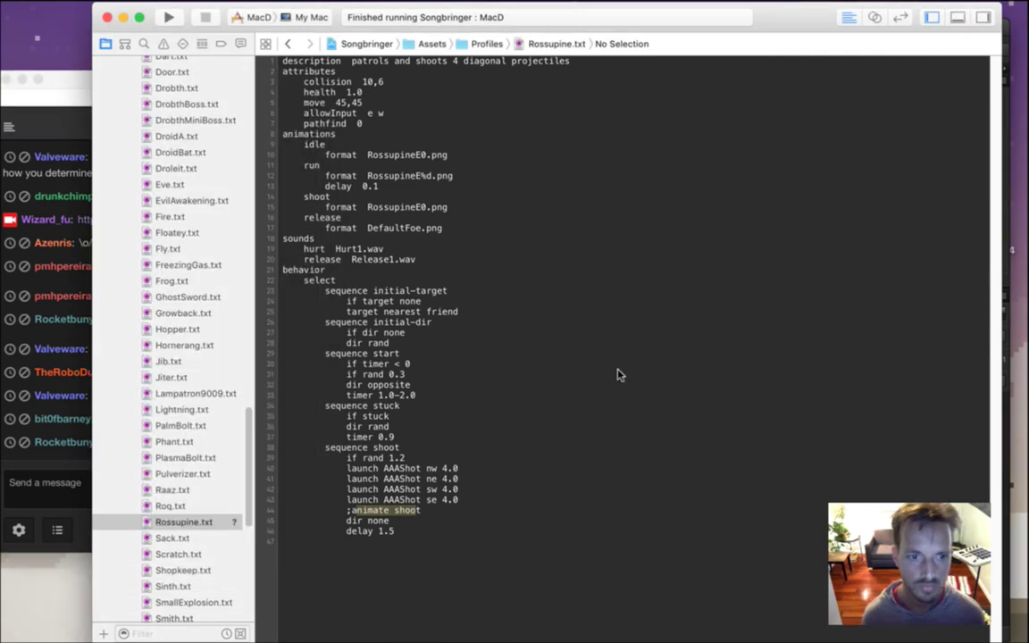
Build and run Songbringer, walk the hero near the porcupines to watch them shoot, and quit the game
key(super+r)
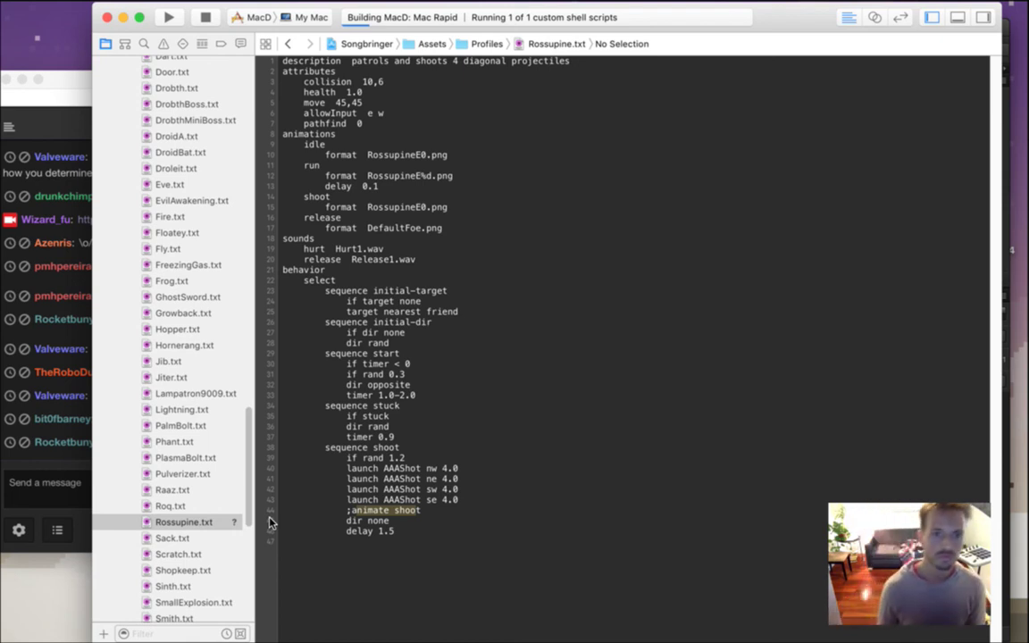
scroll(269, 522, down, 1)
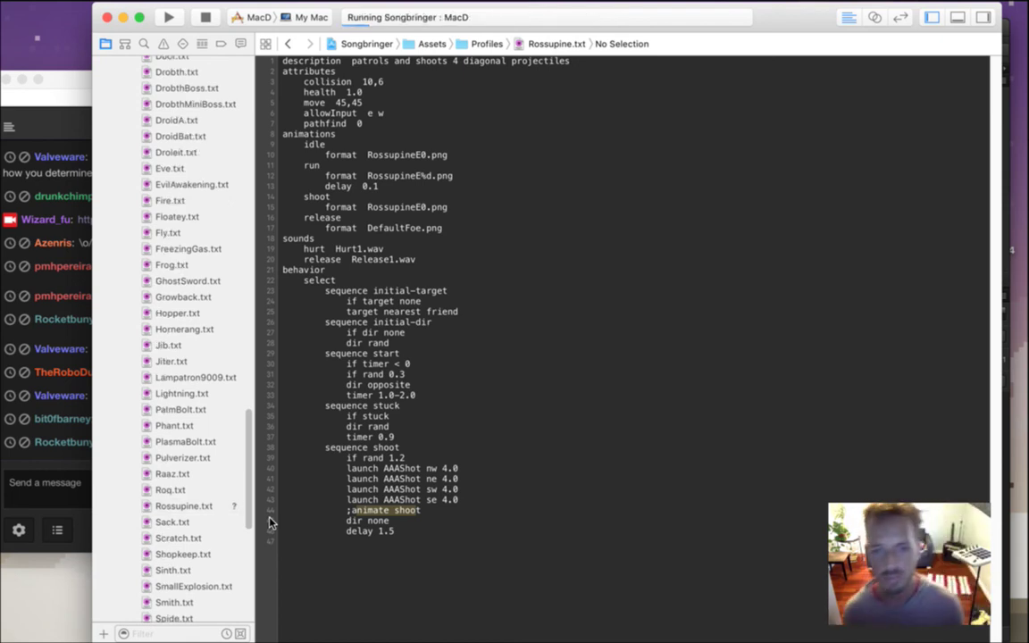
scroll(269, 522, up, 1)
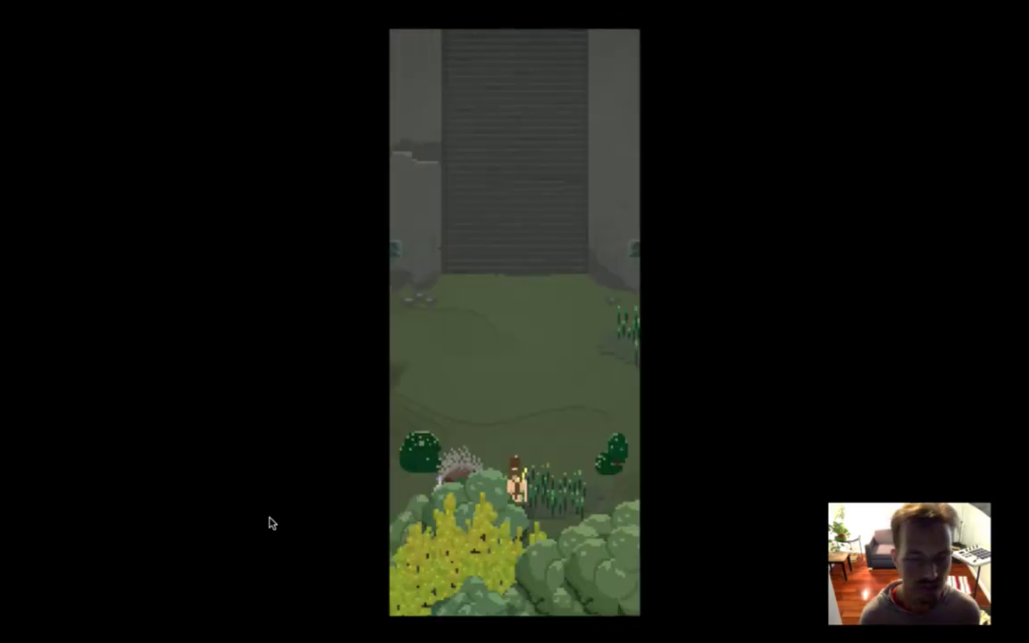
key(Right)
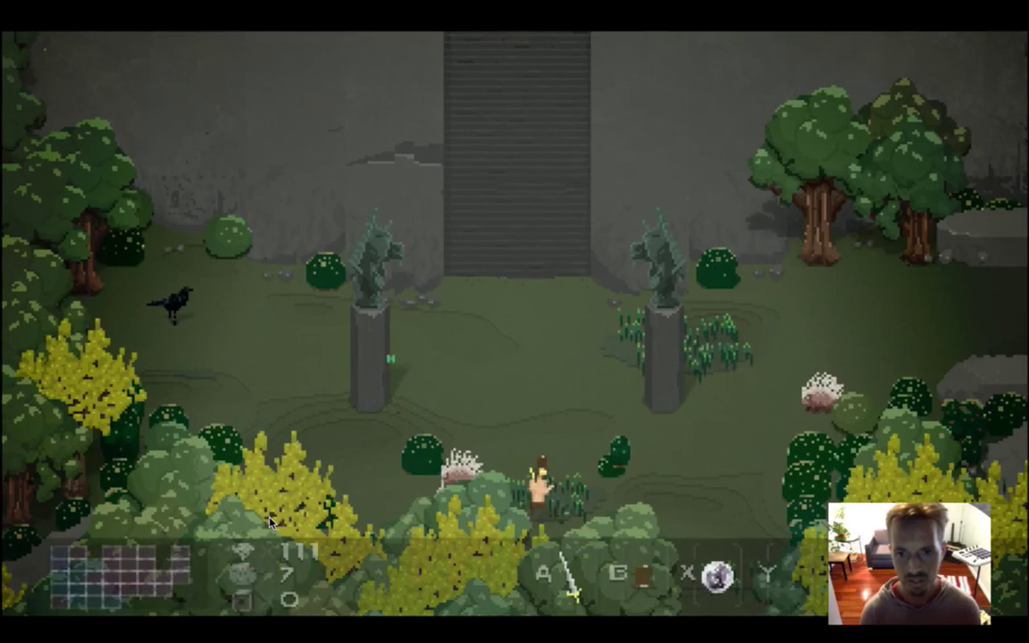
key(Right)
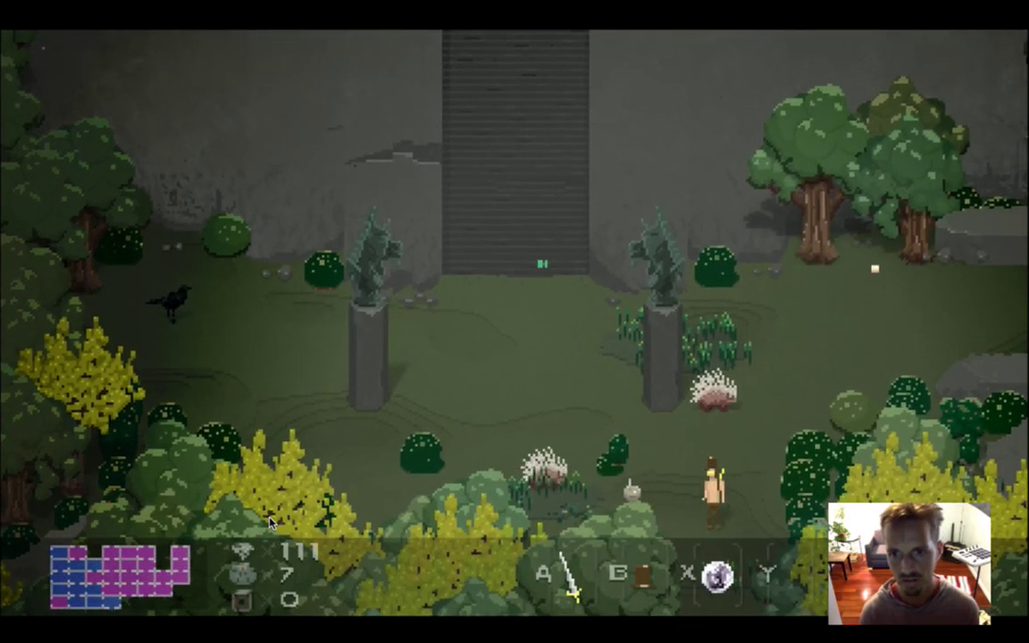
key(Right)
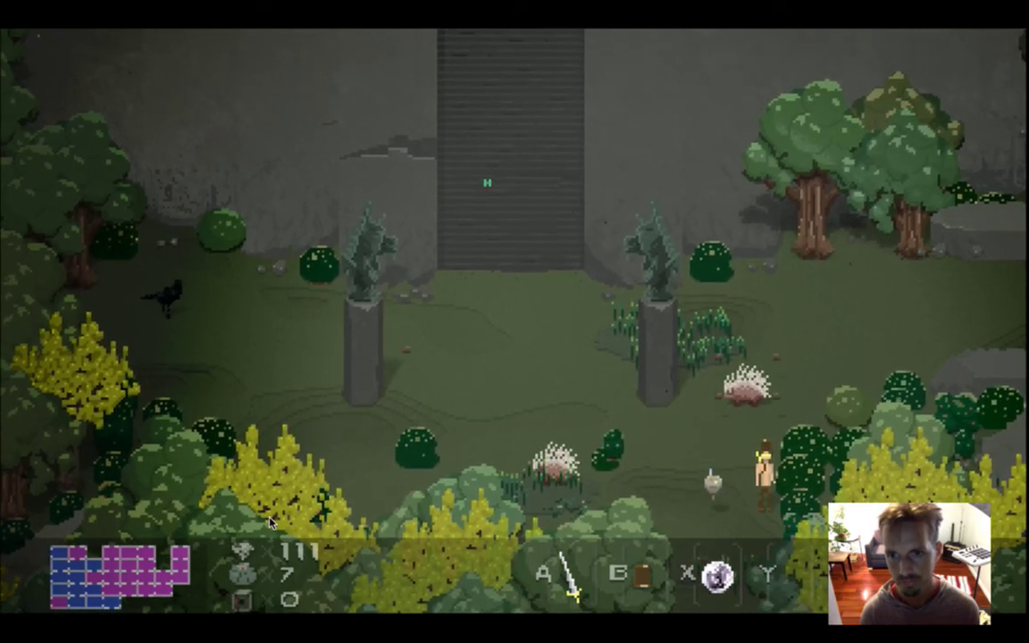
key(super+q)
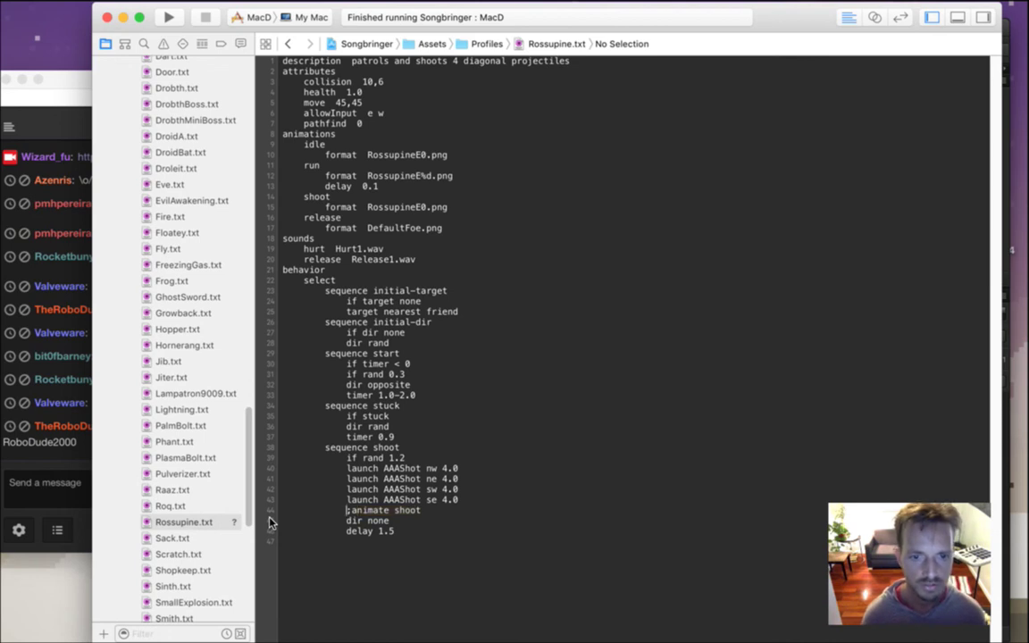
Uncomment the animate shoot line in the shoot sequence, rerun the game to watch the porcupines shoot, and return to Xcode
key(super+r)
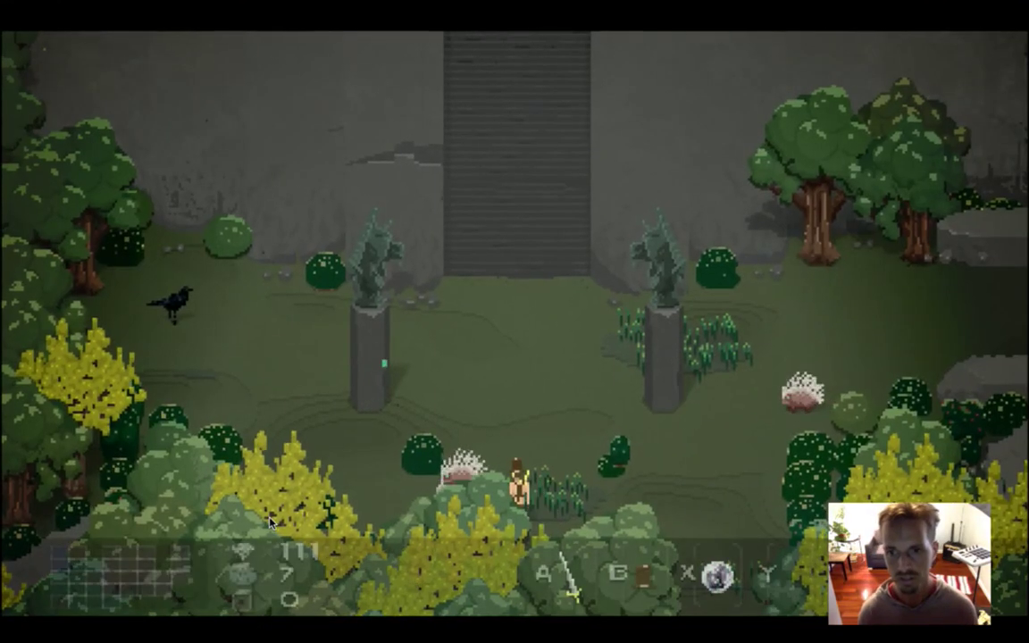
key(Left)
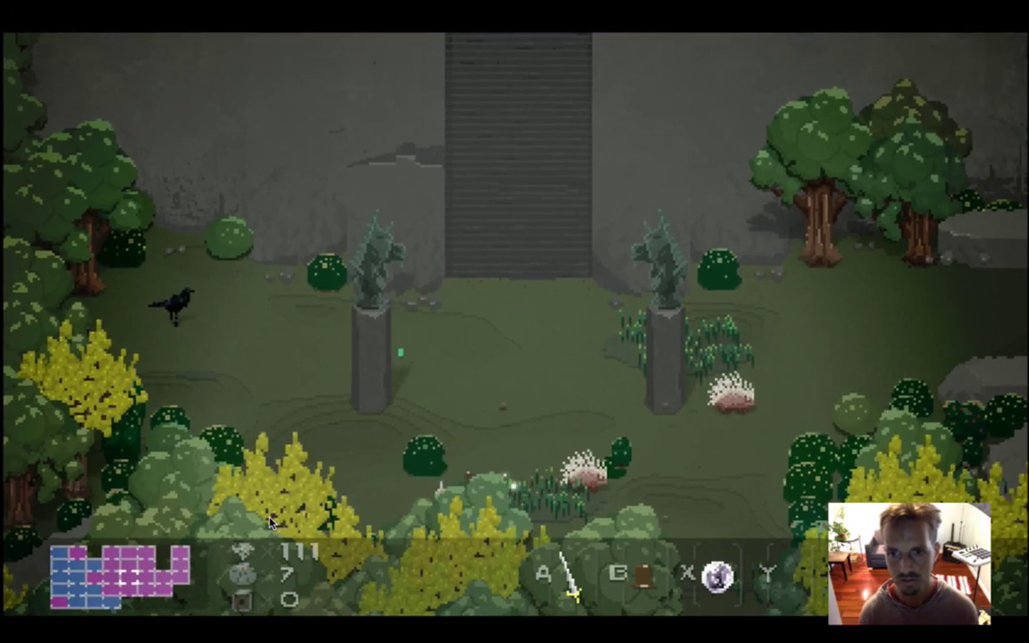
key(Up)
key(Right)
key(Up)
key(Down)
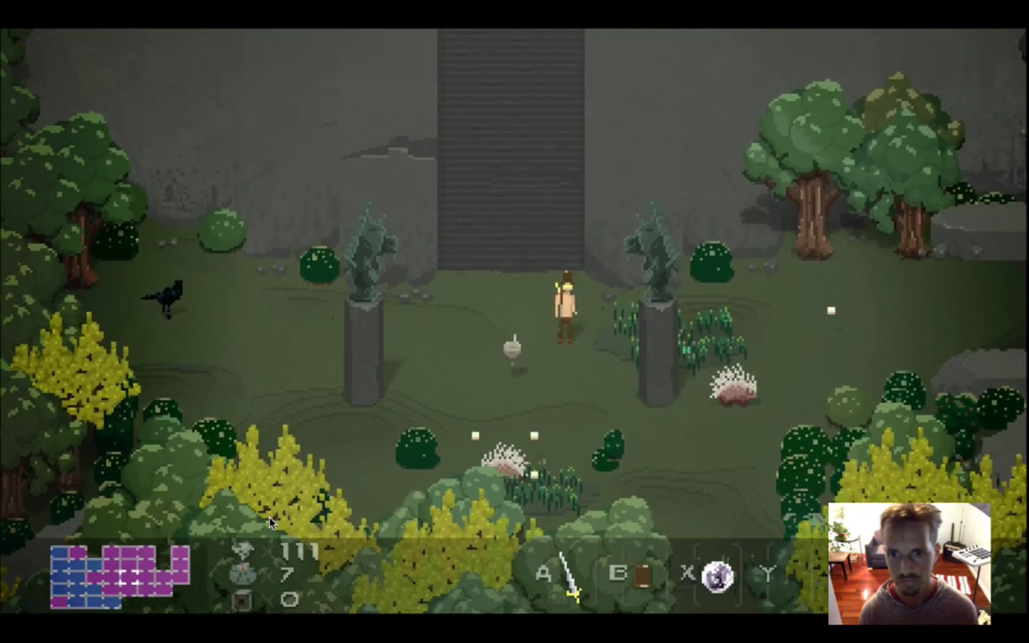
key(Right)
key(Down)
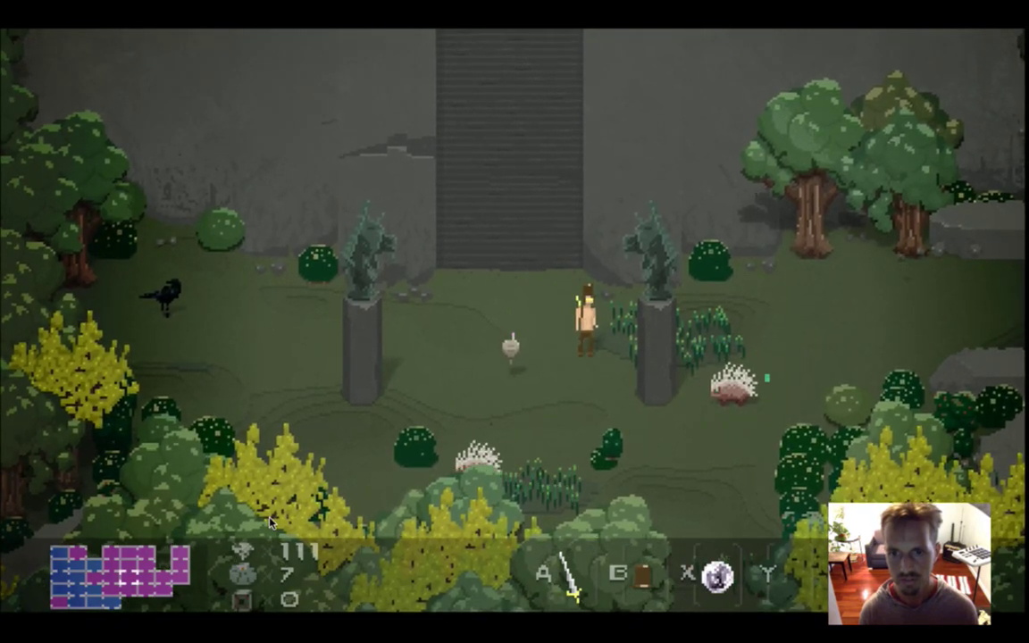
key(Right)
key(super+Tab)
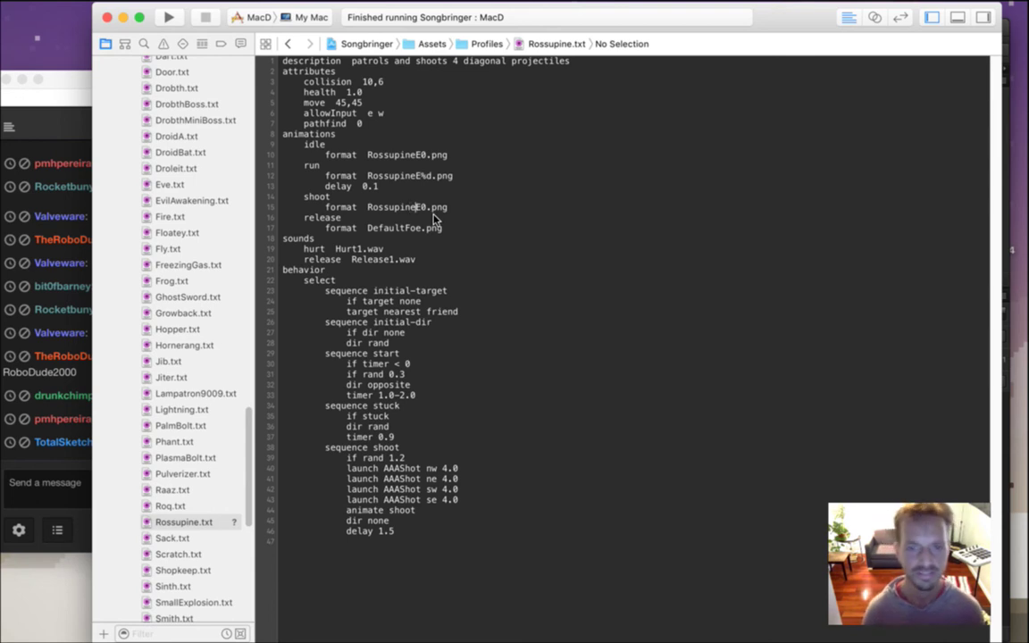
Change the shoot animation's format to RossupineShootE%d.png in Rossupine.txt
text(Shoot)
key(Right)
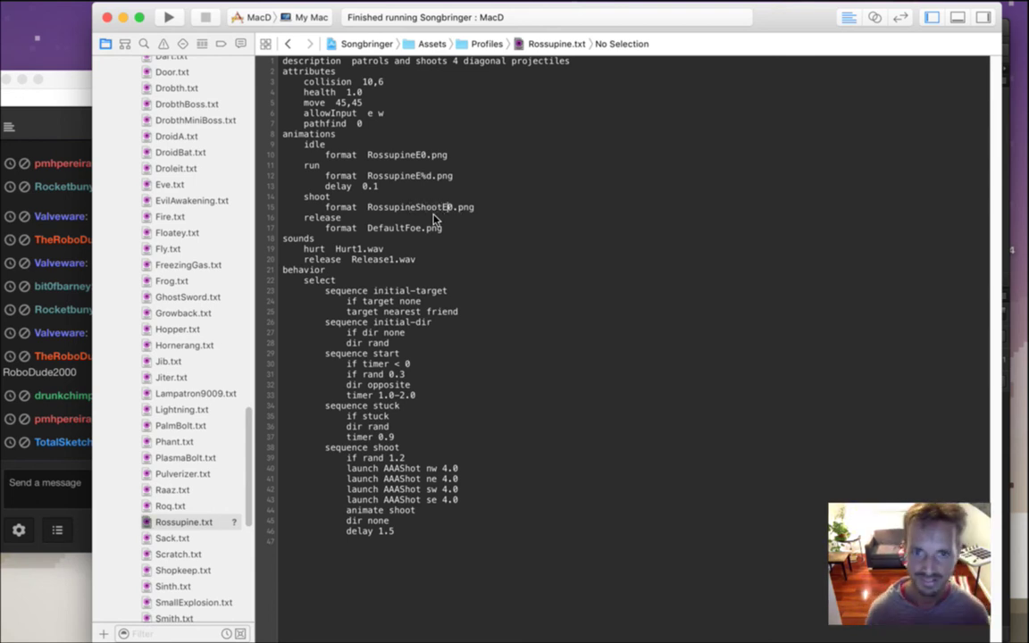
text(%d)
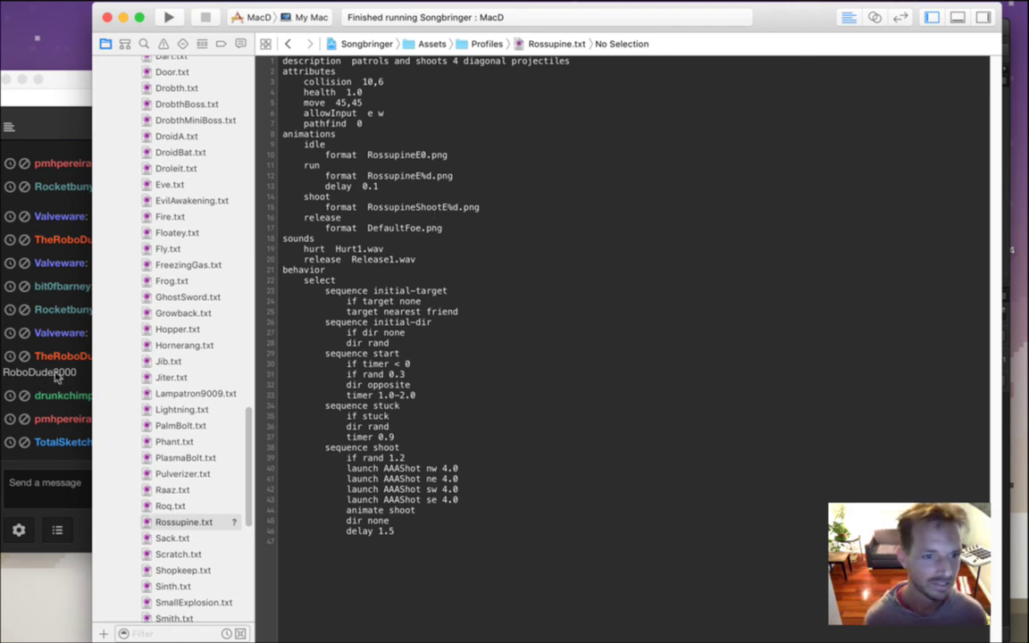
Read the new Twitch chat messages, including the Steam friend request and the note about a missed question
click(52, 335)
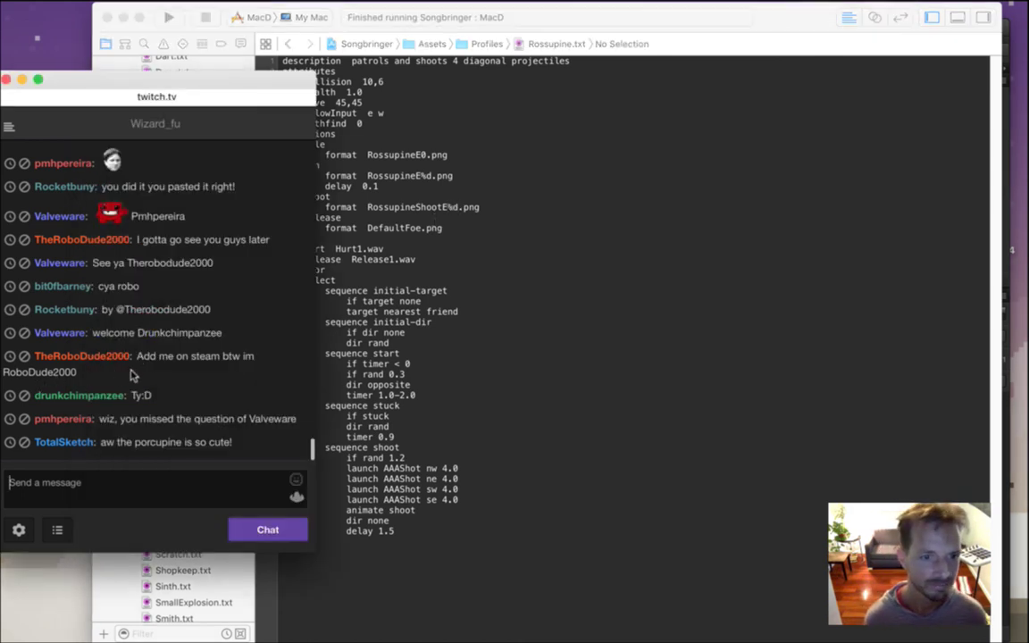
drag(153, 357, 181, 380)
click(177, 381)
click(182, 381)
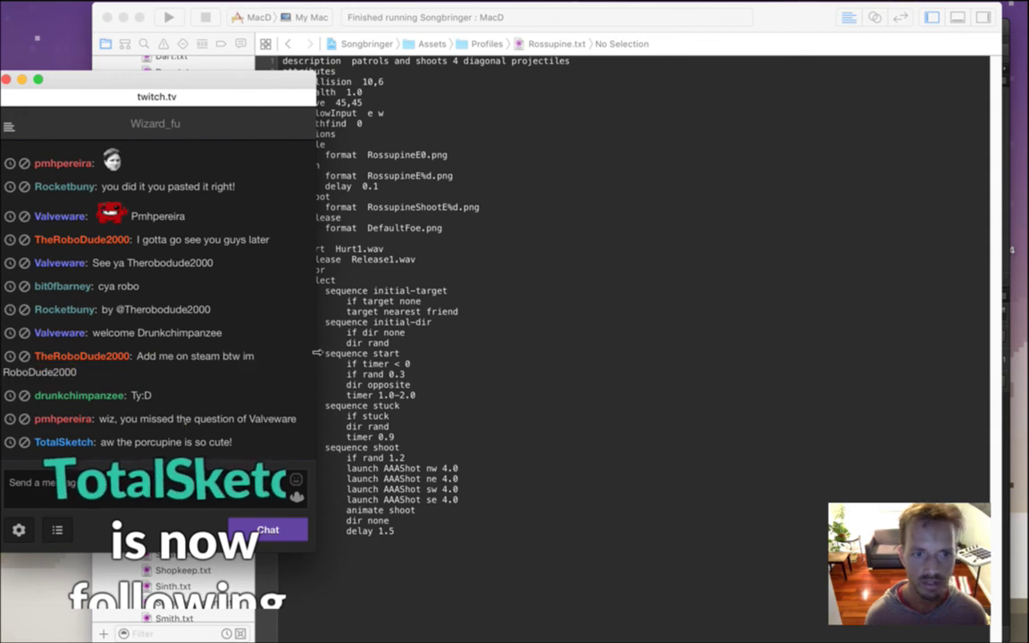
Open a new Safari window and go to the Songbringer on Steam page from the suggestions for "st"
mouse_move(1026, 146)
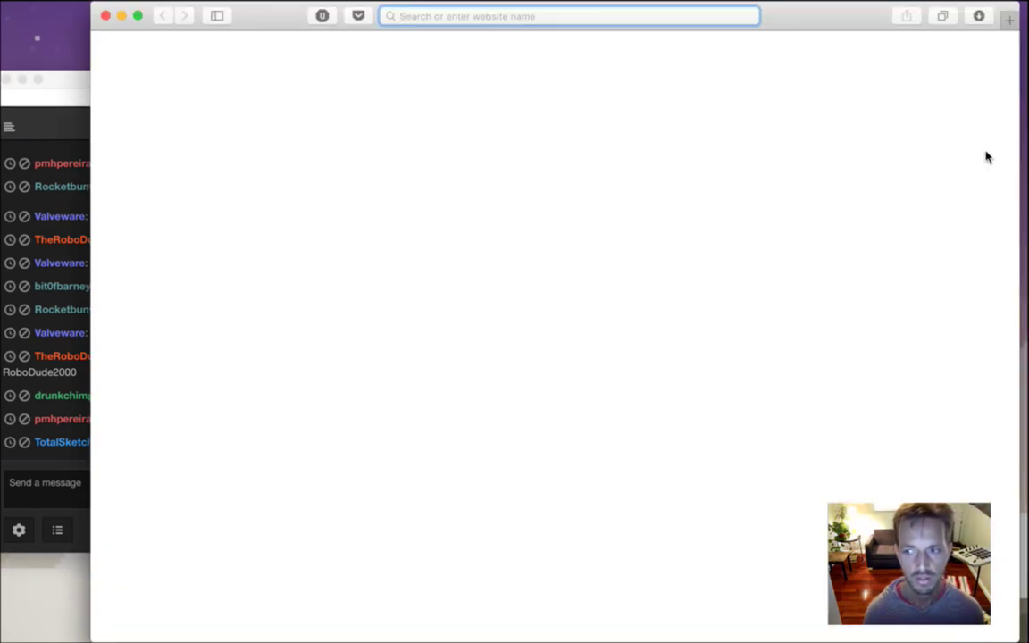
text(st)
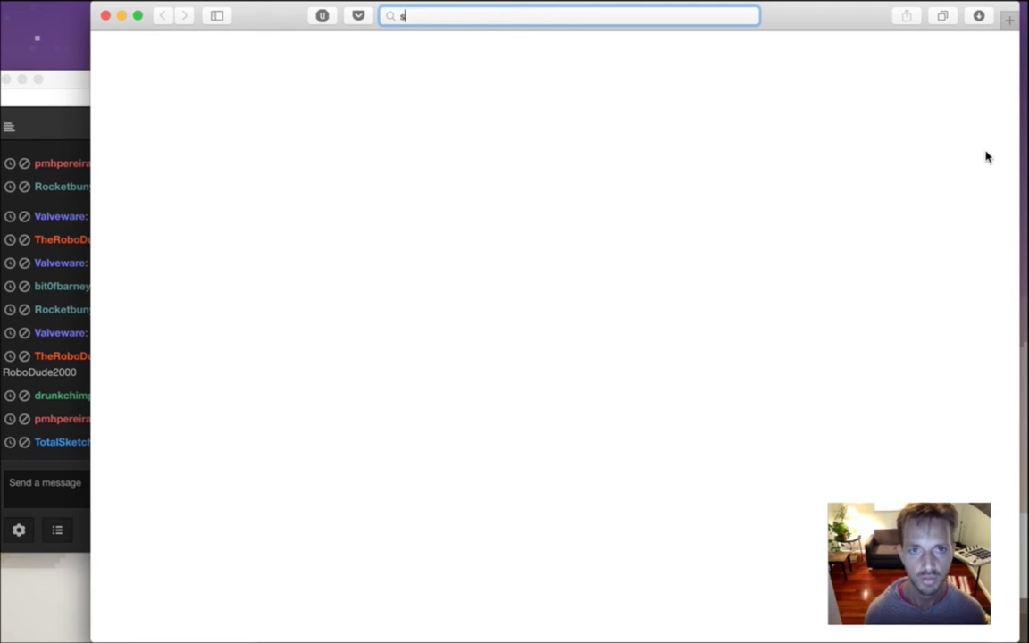
key(Down)
key(Down)
key(Down)
key(Down)
key(Down)
key(Down)
key(Down)
key(Down)
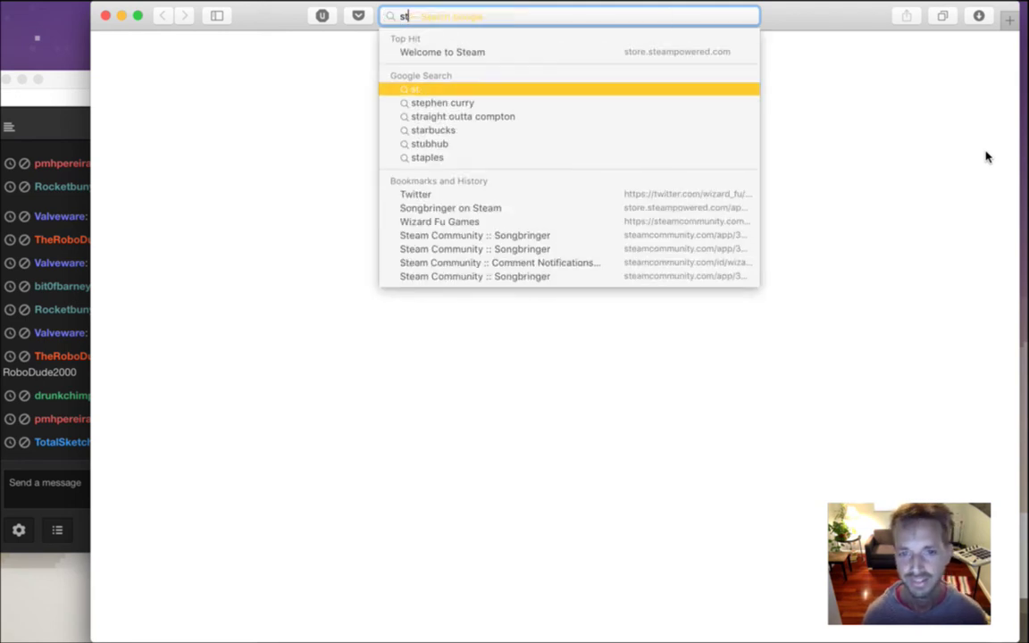
key(Return)
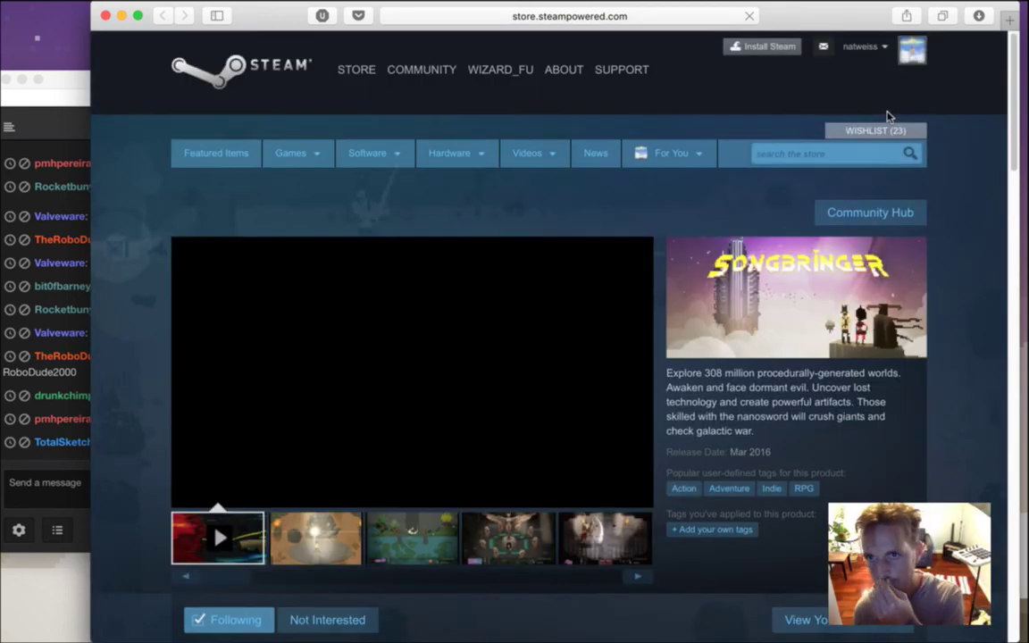
View the signed-in account's Steam profile and copy its web address
click(881, 49)
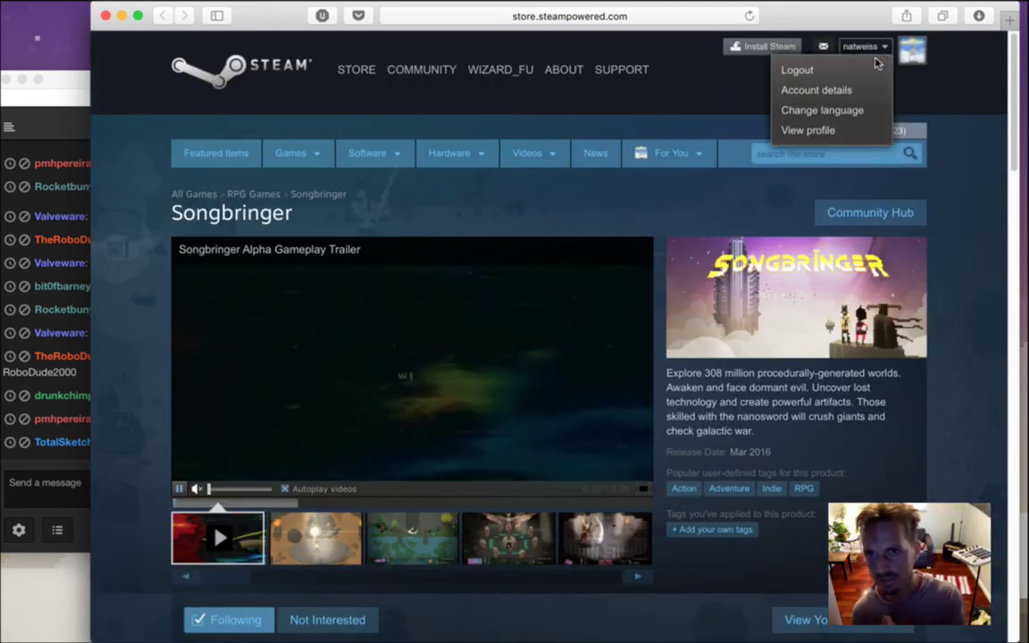
click(846, 136)
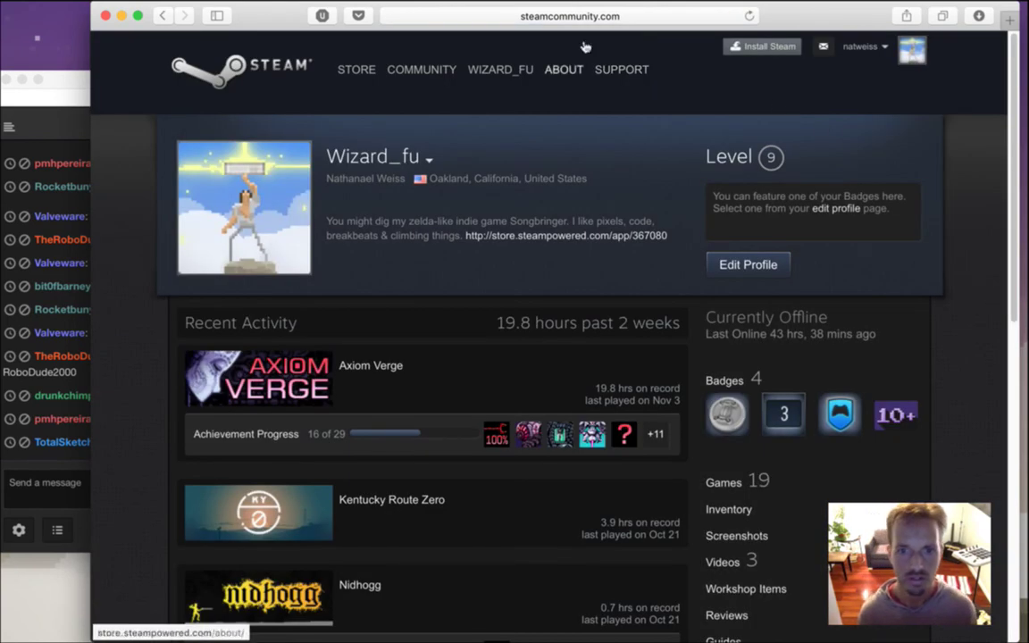
click(625, 14)
key(super+c)
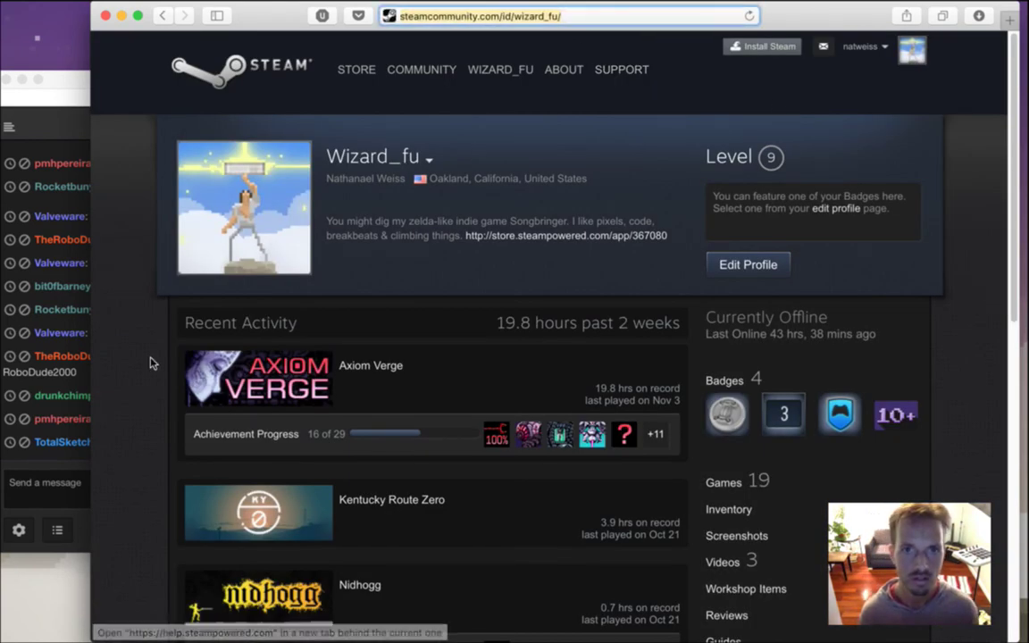
Post the copied Steam profile link in the Twitch chat and close the Steam browser window
click(74, 483)
key(super+v)
key(Return)
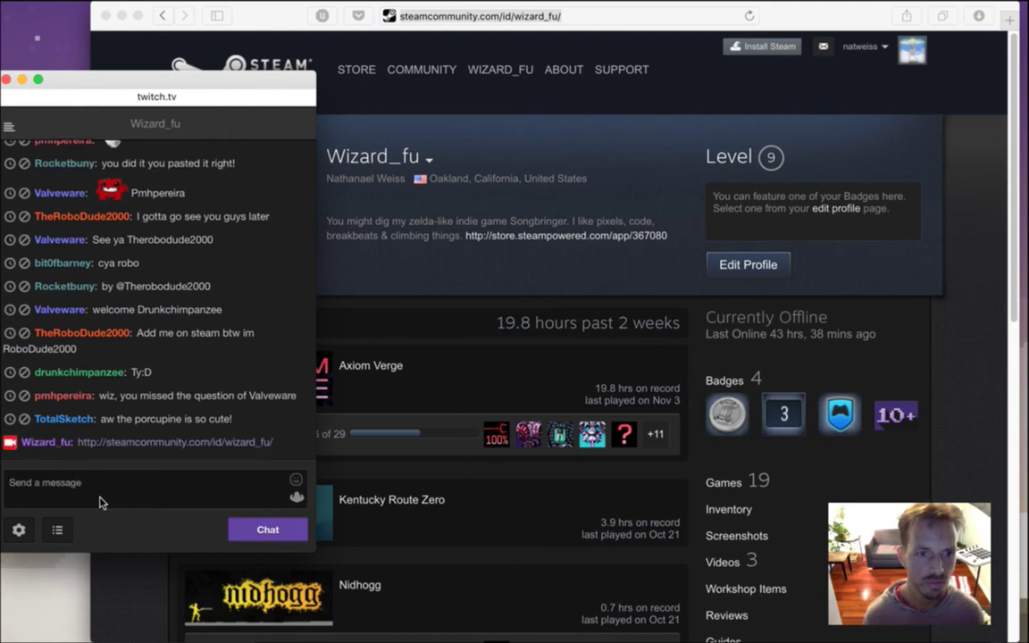
click(509, 273)
key(super+w)
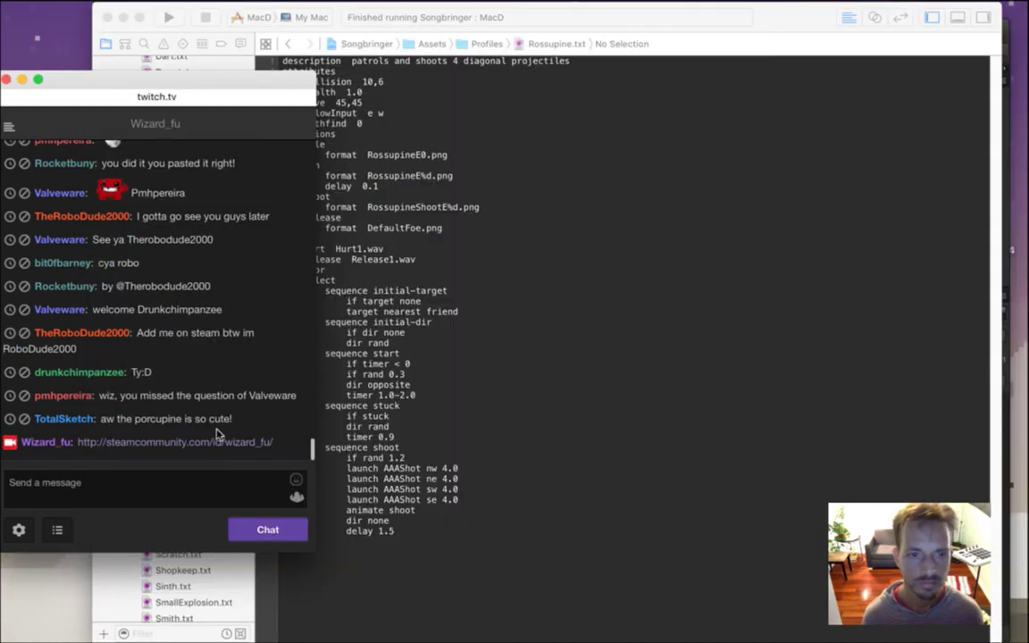
Reread the chat messages about the missed question and the cute porcupine
drag(139, 396, 205, 397)
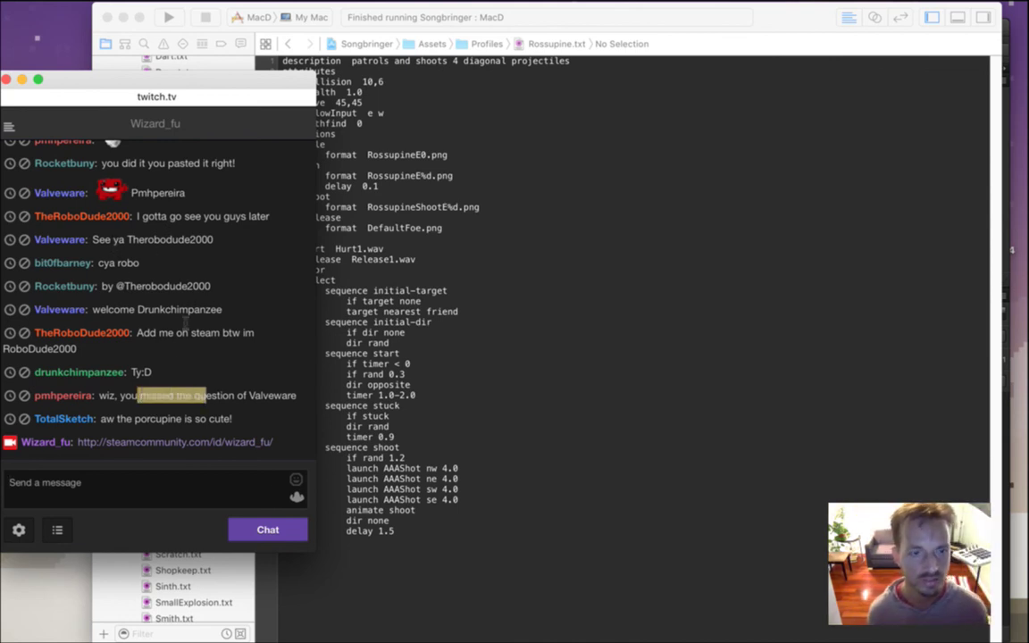
drag(126, 419, 217, 420)
click(268, 354)
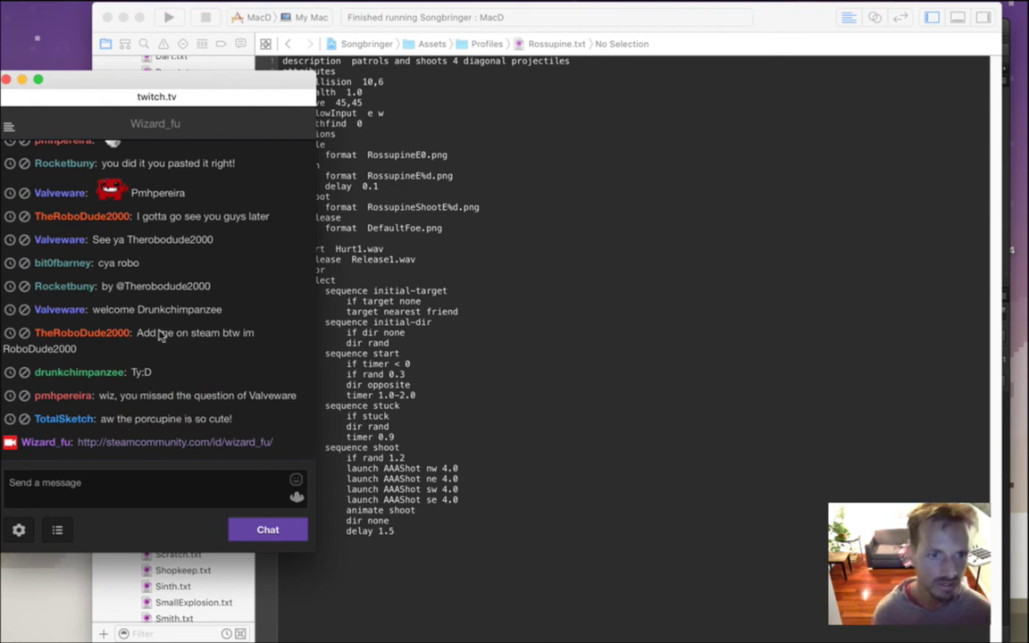
Return to Xcode, check the shoot animation's format line, and build and run Songbringer to test the porcupine's shooting
click(526, 379)
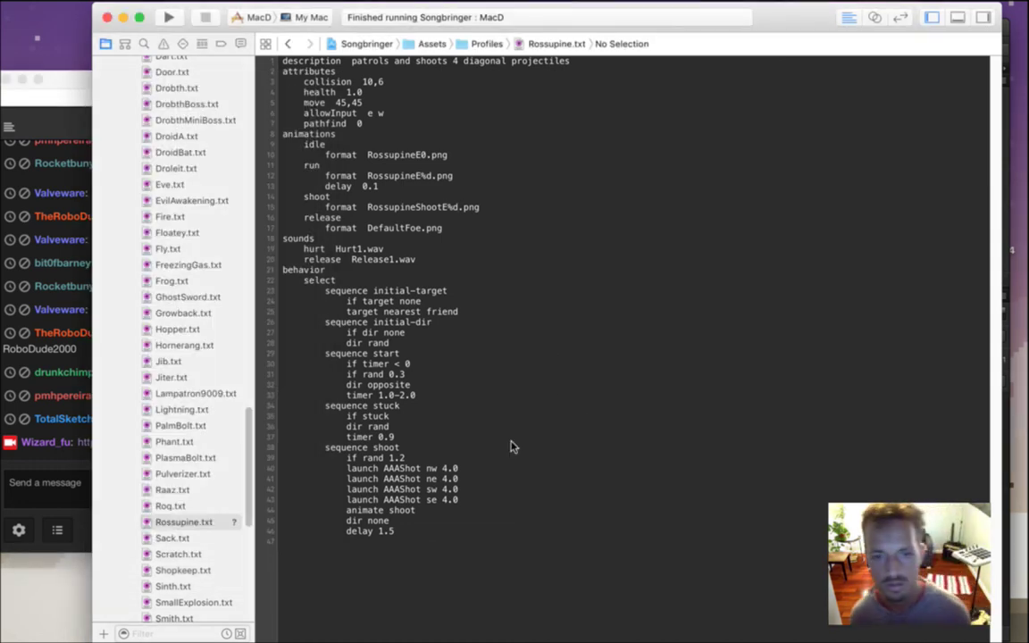
drag(394, 207, 457, 208)
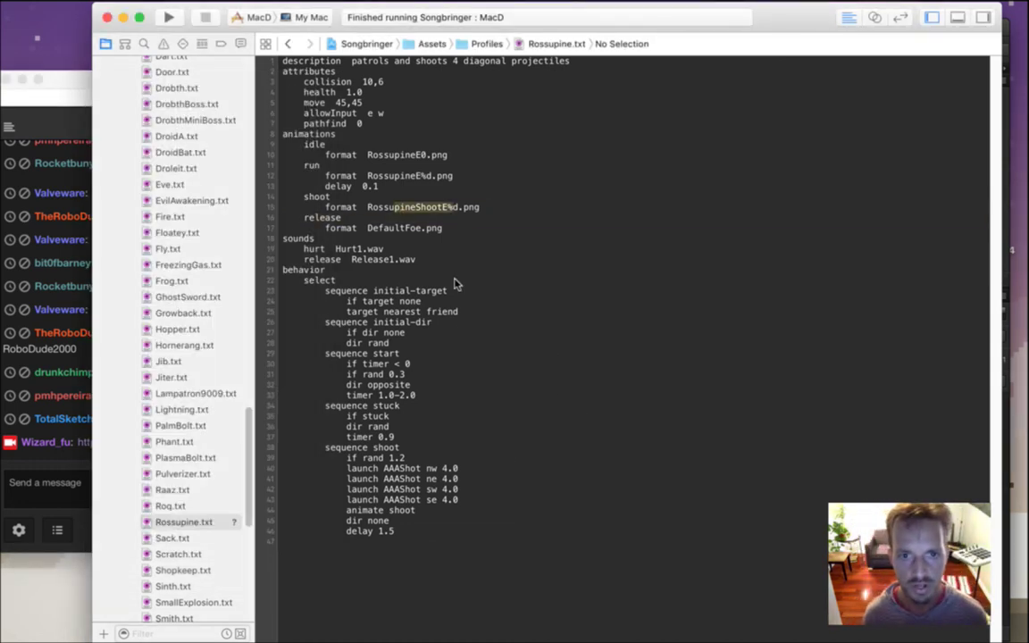
key(super+r)
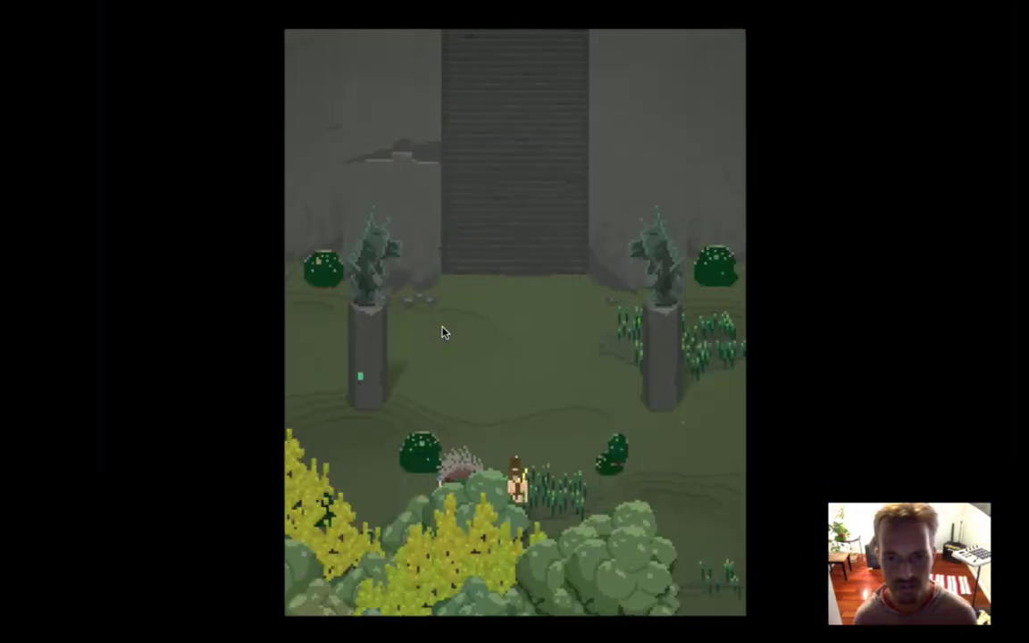
key(Right)
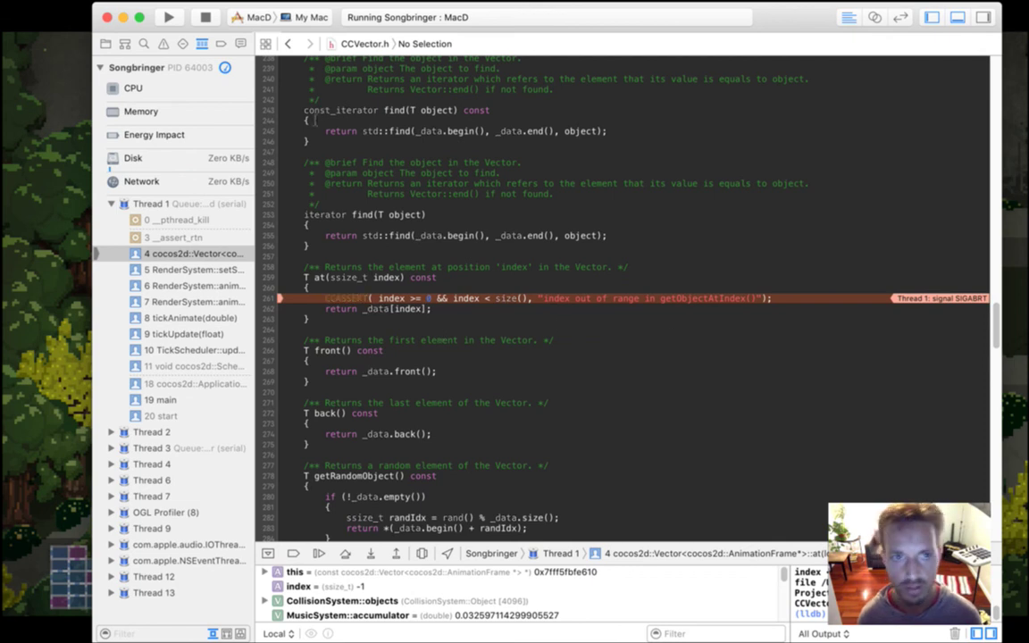
Enlarge the debug area and console, inspect the frames variable in the RenderSystem::setSpriteFrame stack frame, and stop the run
drag(586, 542, 585, 463)
drag(791, 538, 652, 541)
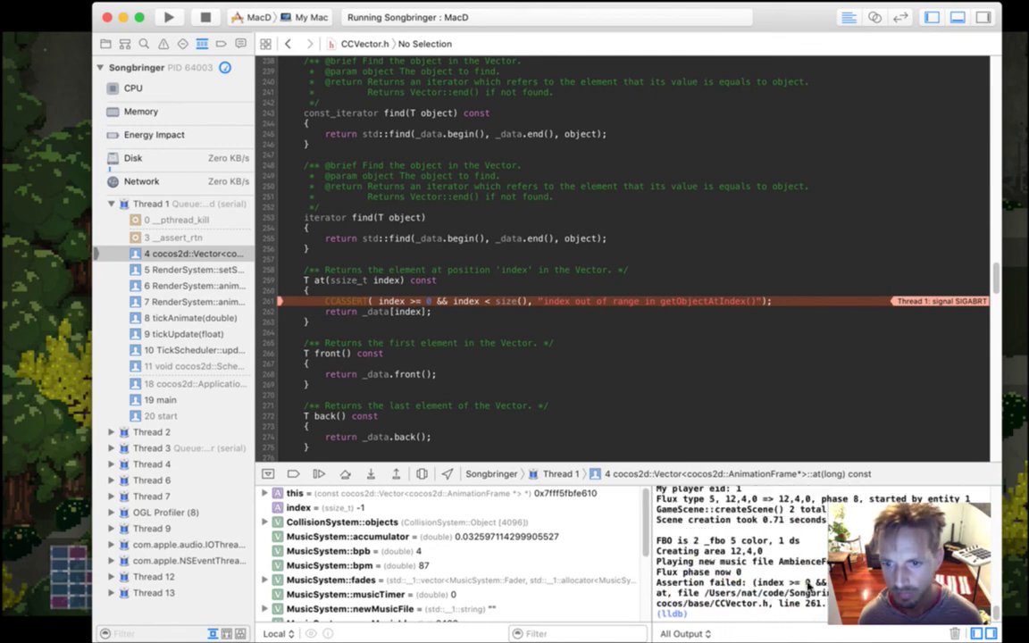
click(212, 269)
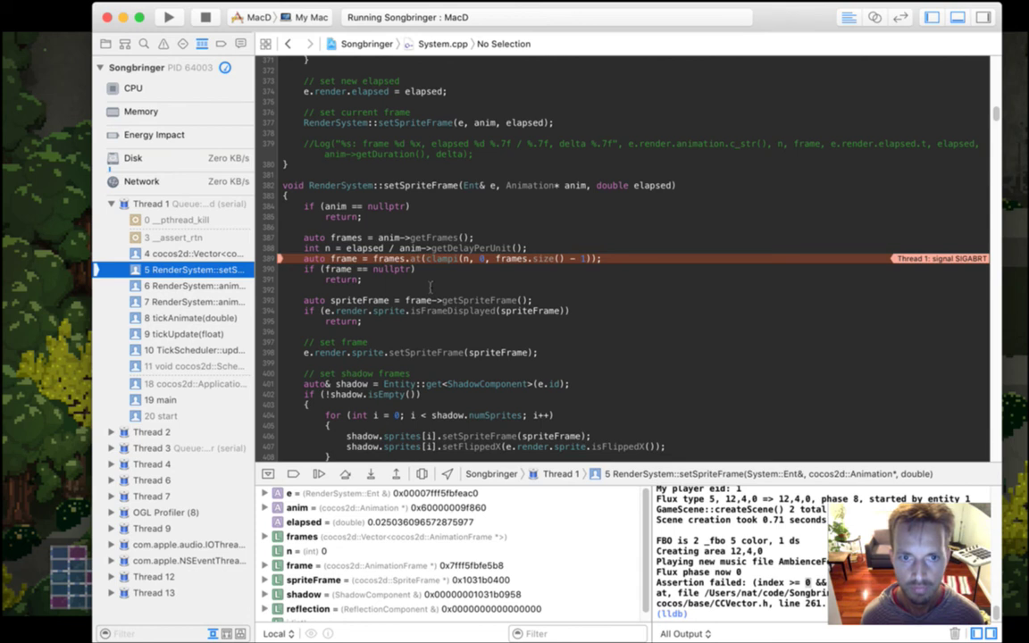
click(267, 537)
click(269, 538)
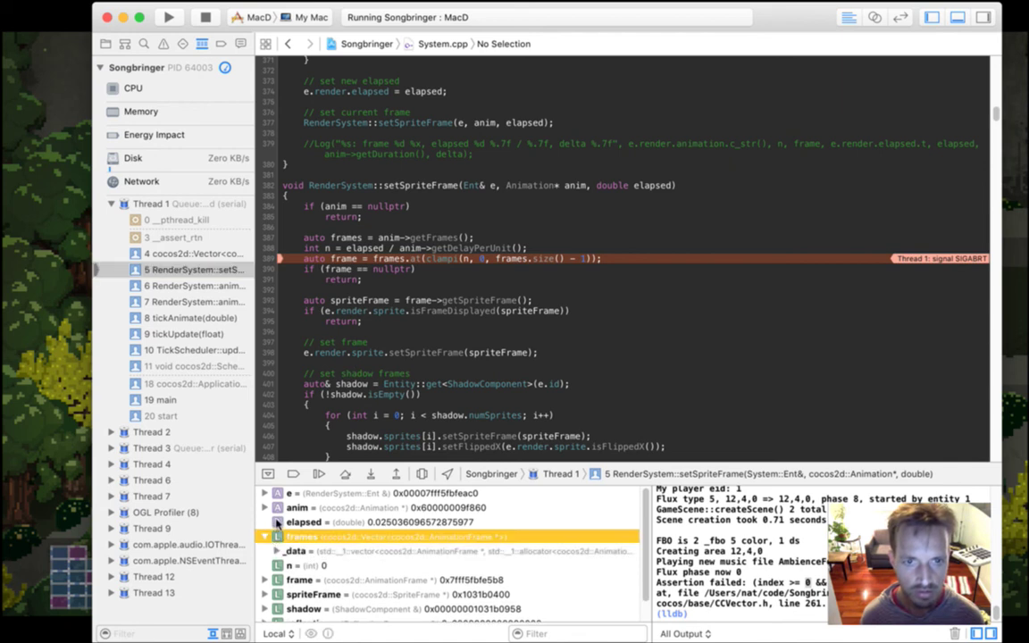
click(204, 17)
Switch to the Twitch chat and read the highlighted question about how the Kickstarter goal was determined
click(45, 401)
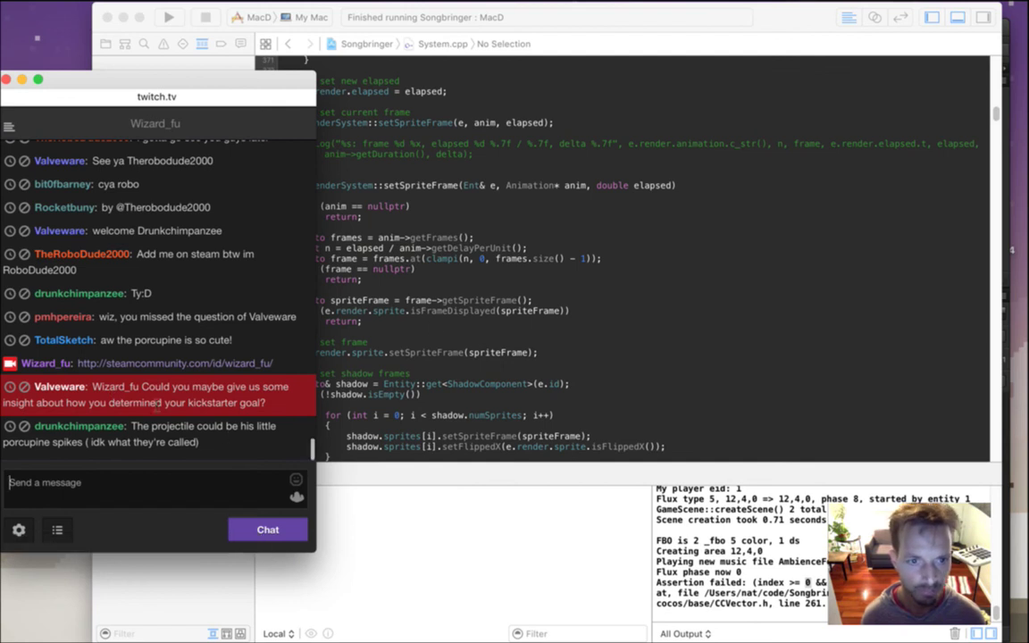
drag(142, 387, 260, 408)
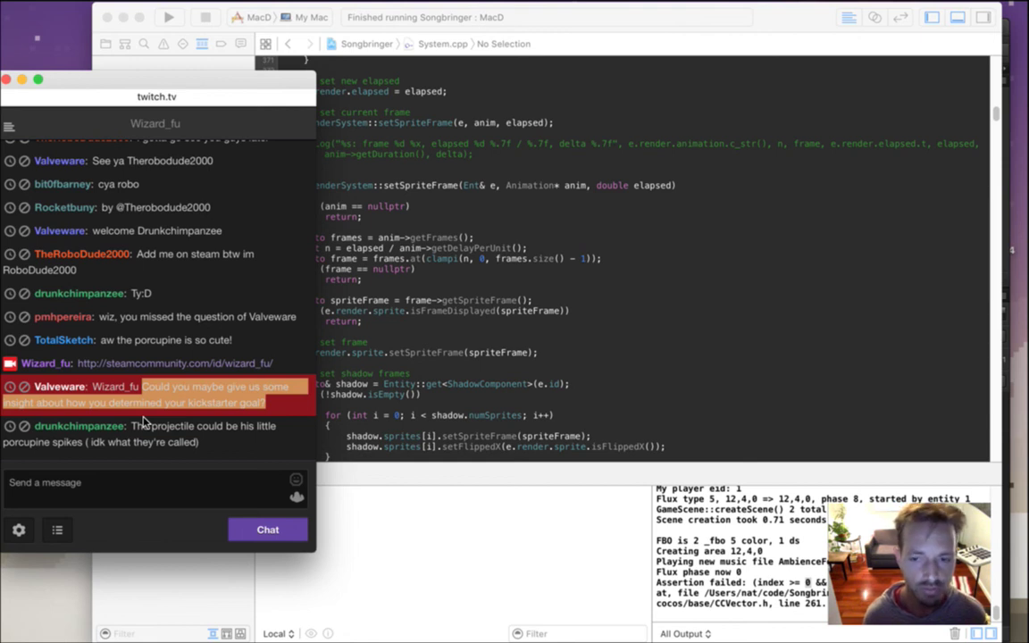
click(198, 407)
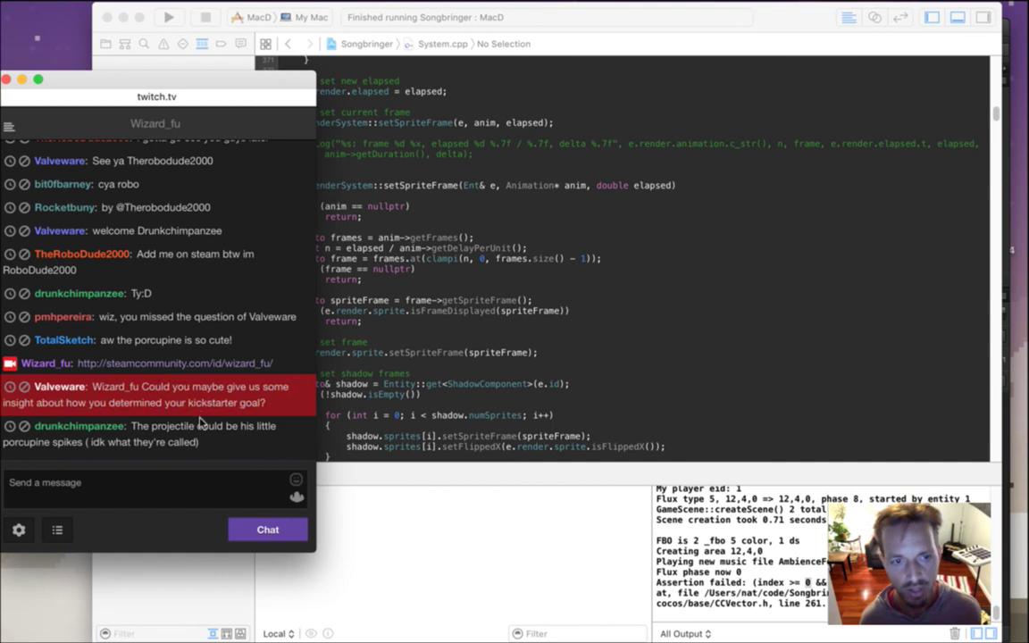
drag(160, 406, 266, 404)
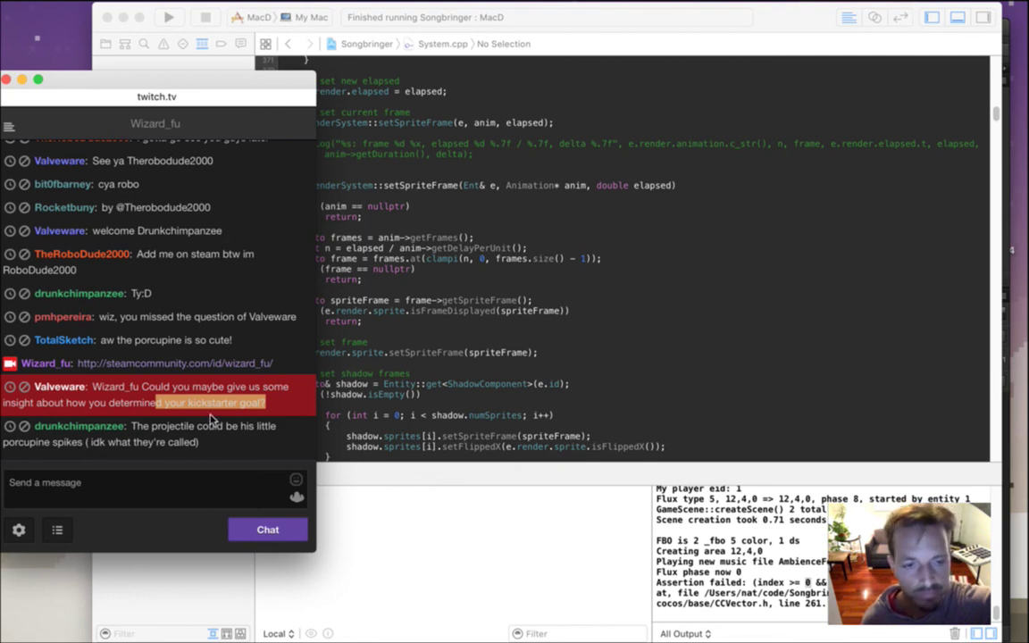
drag(142, 387, 261, 406)
click(249, 379)
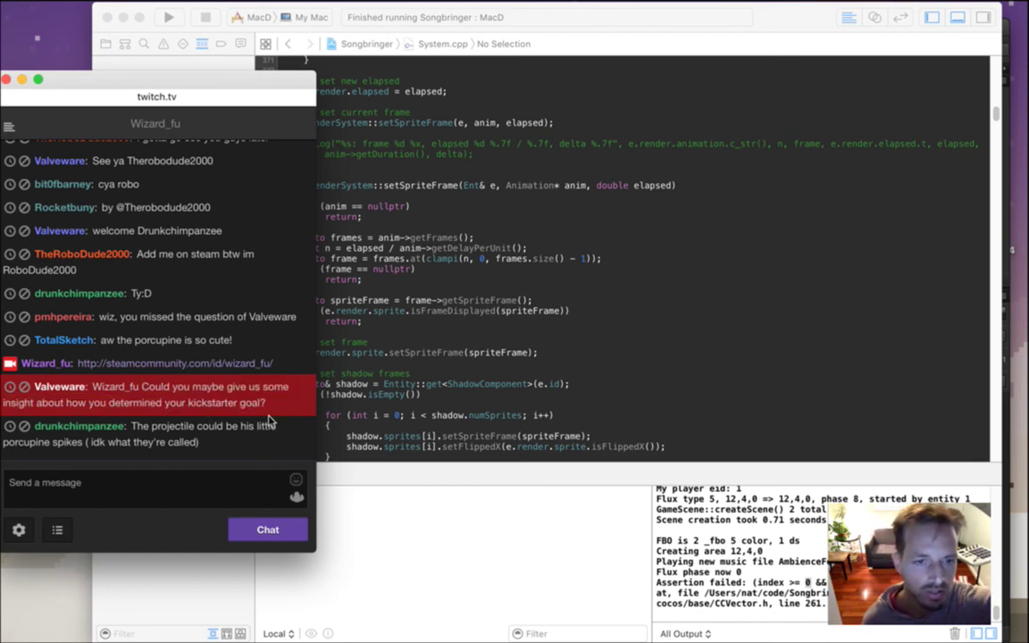
drag(219, 390, 274, 416)
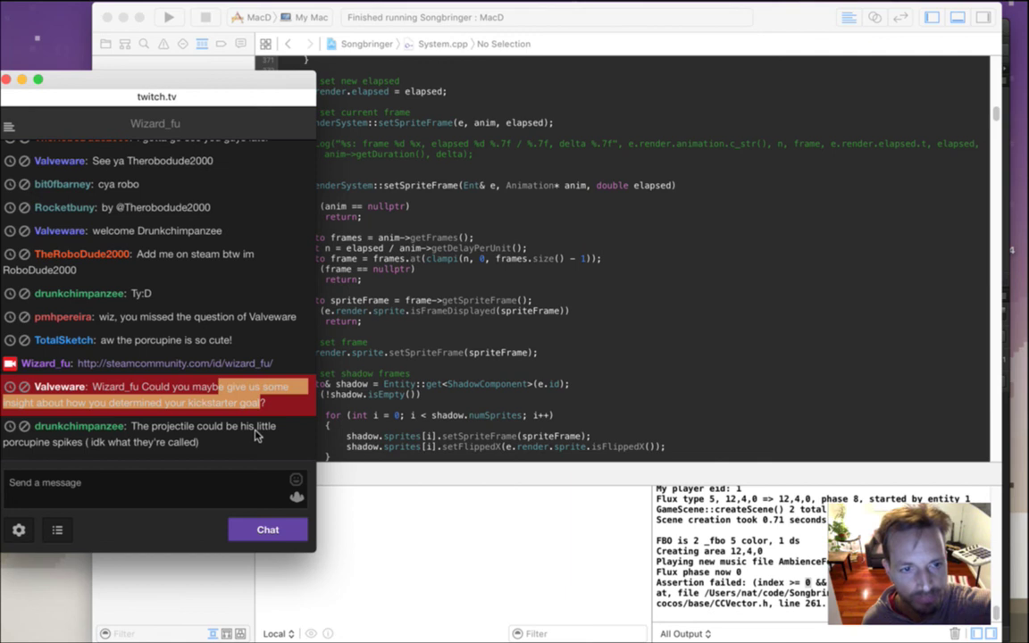
Read the chat messages suggesting porcupine spikes as the projectile and sharing a viewer's Steam username
drag(132, 426, 189, 449)
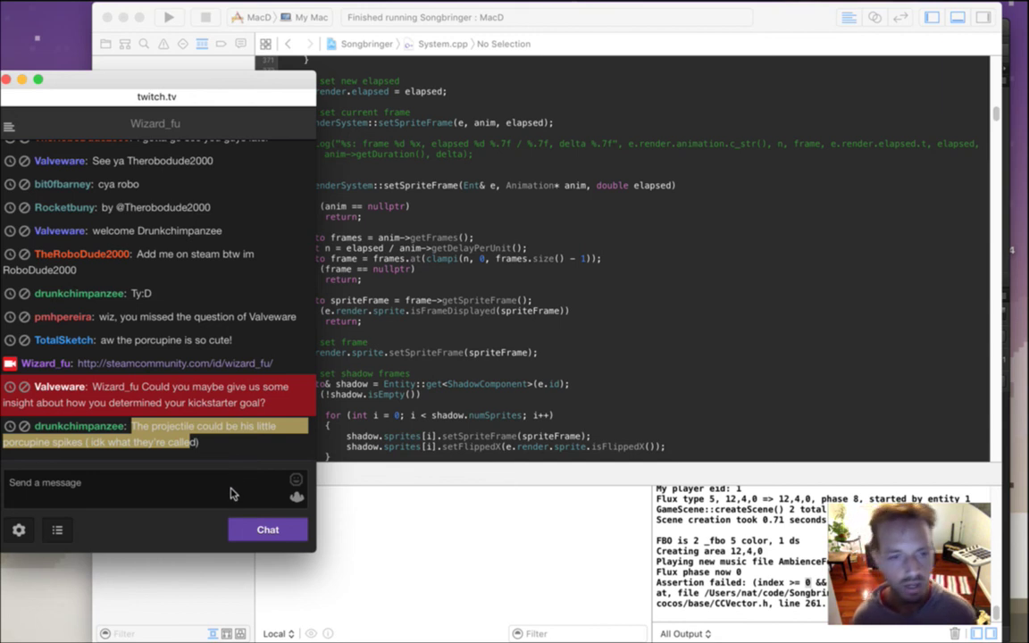
click(211, 424)
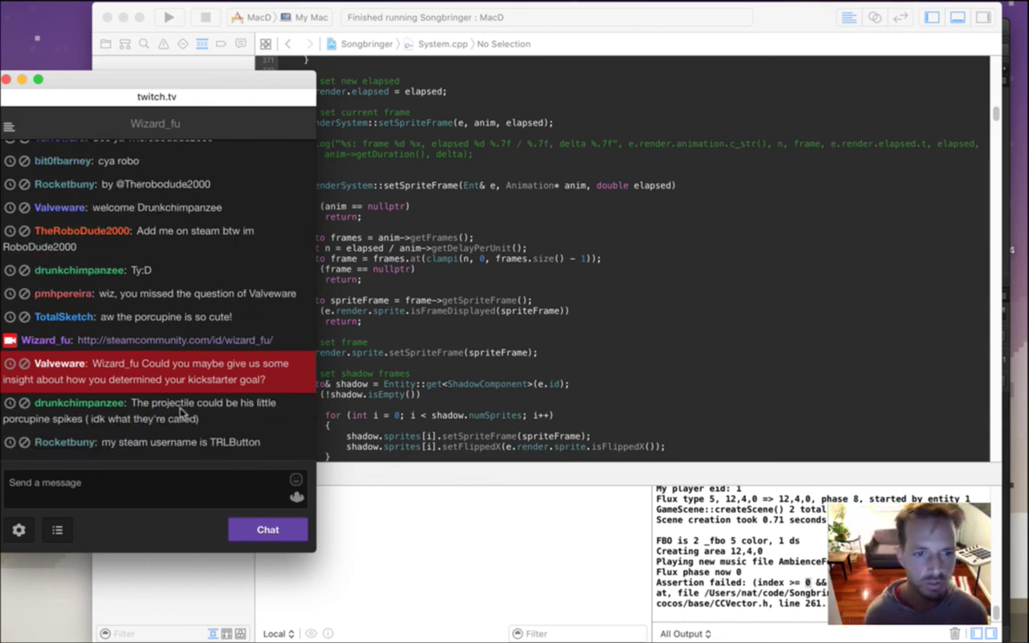
drag(182, 402, 202, 420)
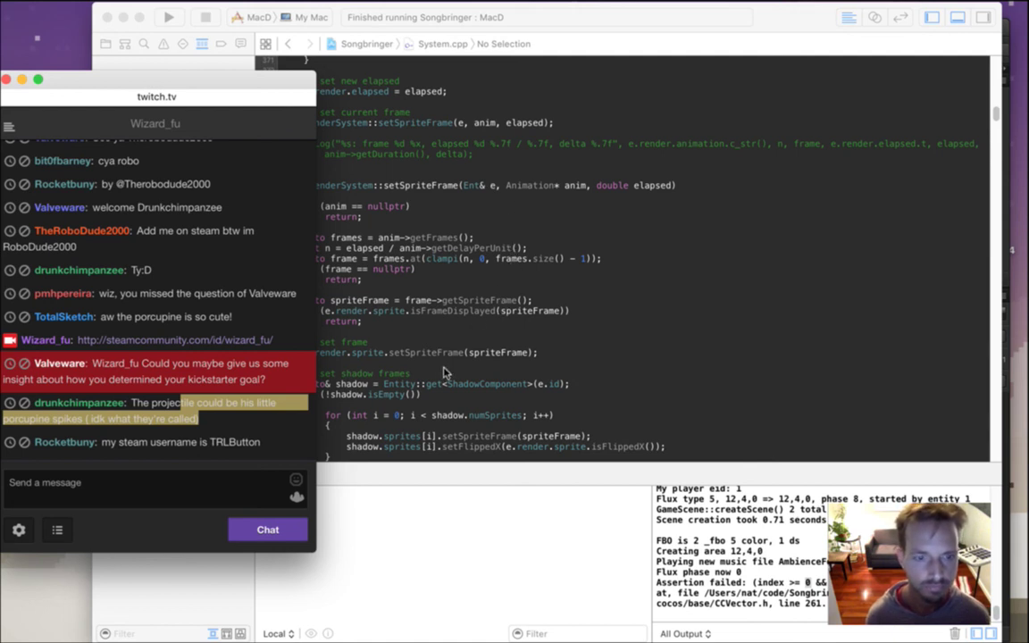
click(229, 459)
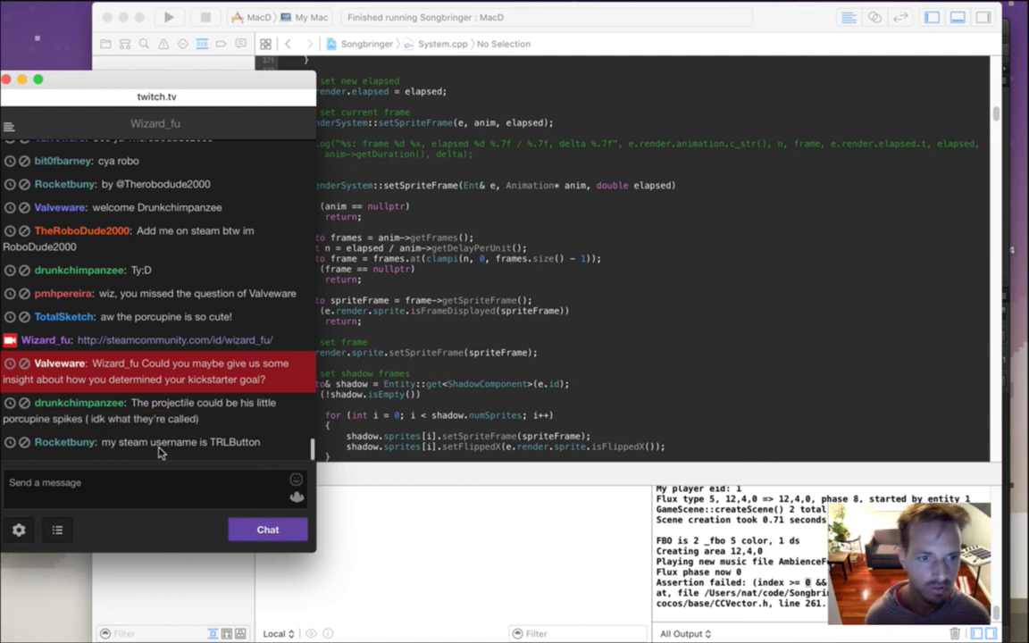
drag(134, 442, 229, 442)
click(253, 434)
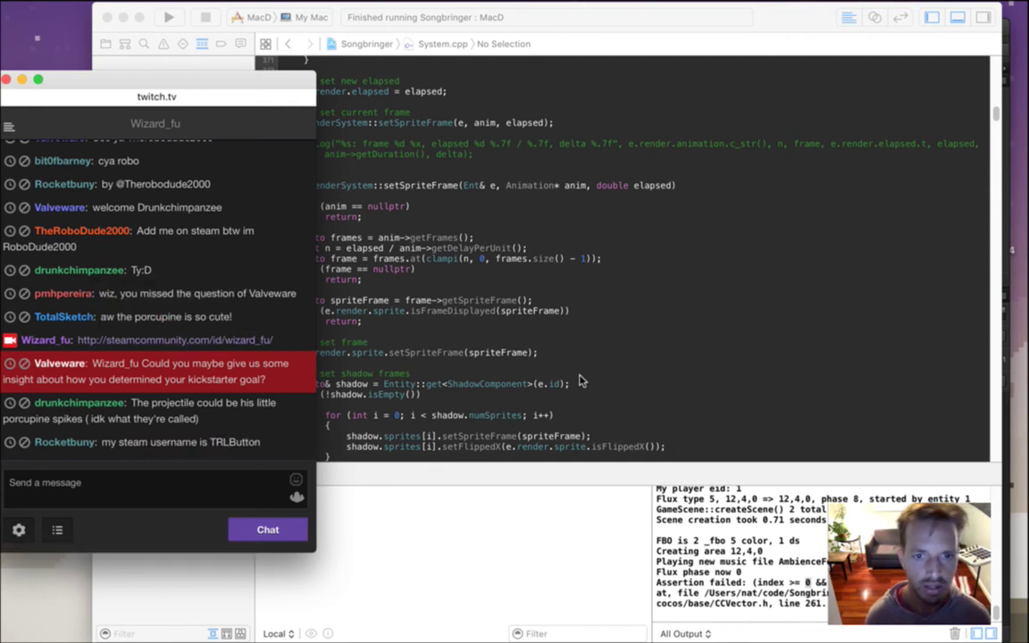
Return to Xcode and shrink the debug area to show more of RenderSystem::setSpriteFrame in System.cpp
click(607, 390)
drag(608, 482, 607, 551)
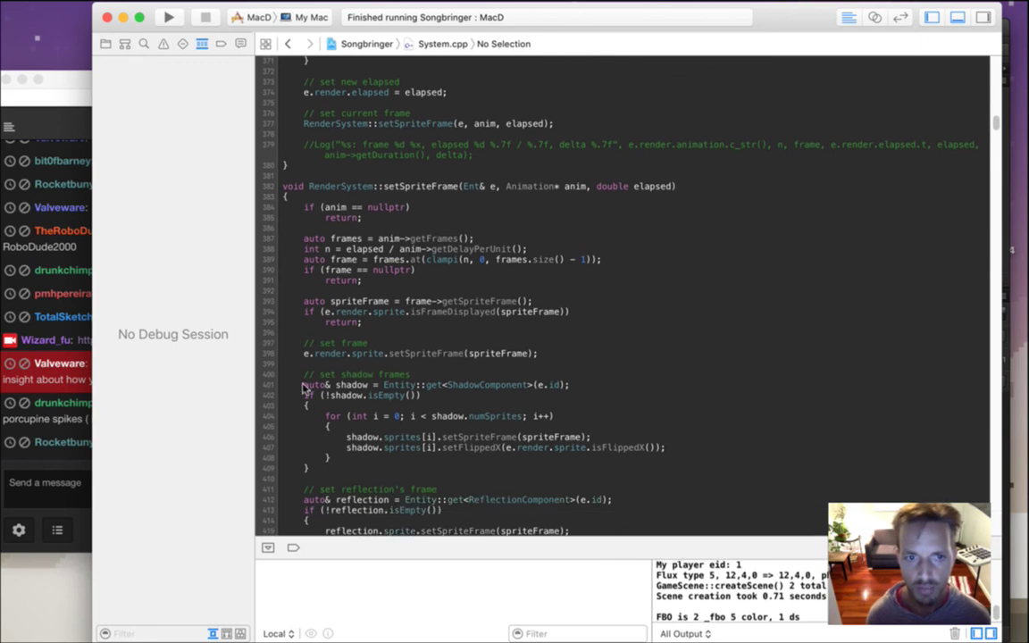
click(607, 422)
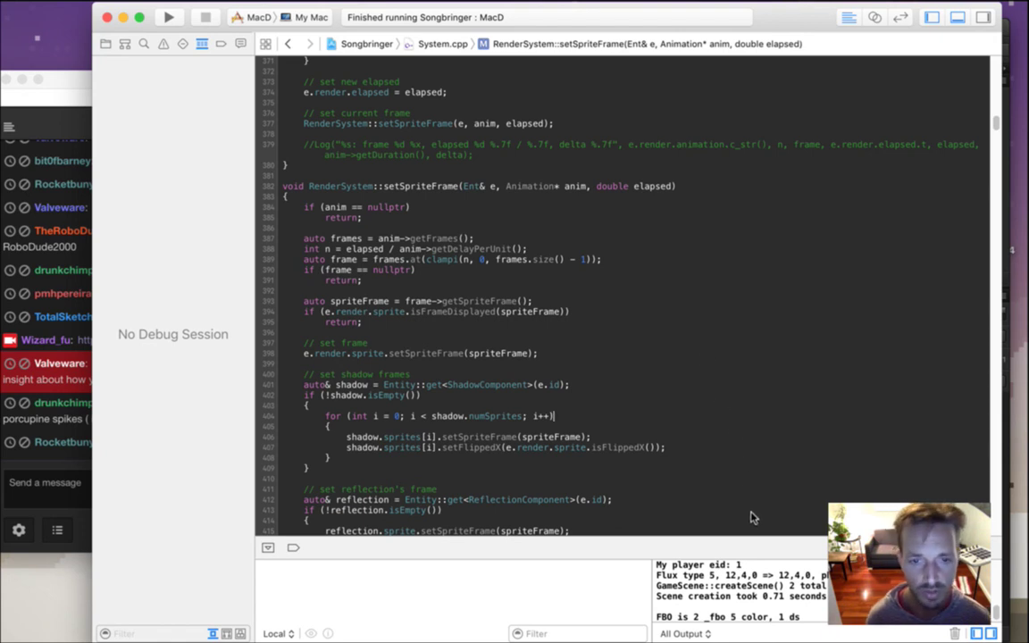
scroll(750, 516, down, 3)
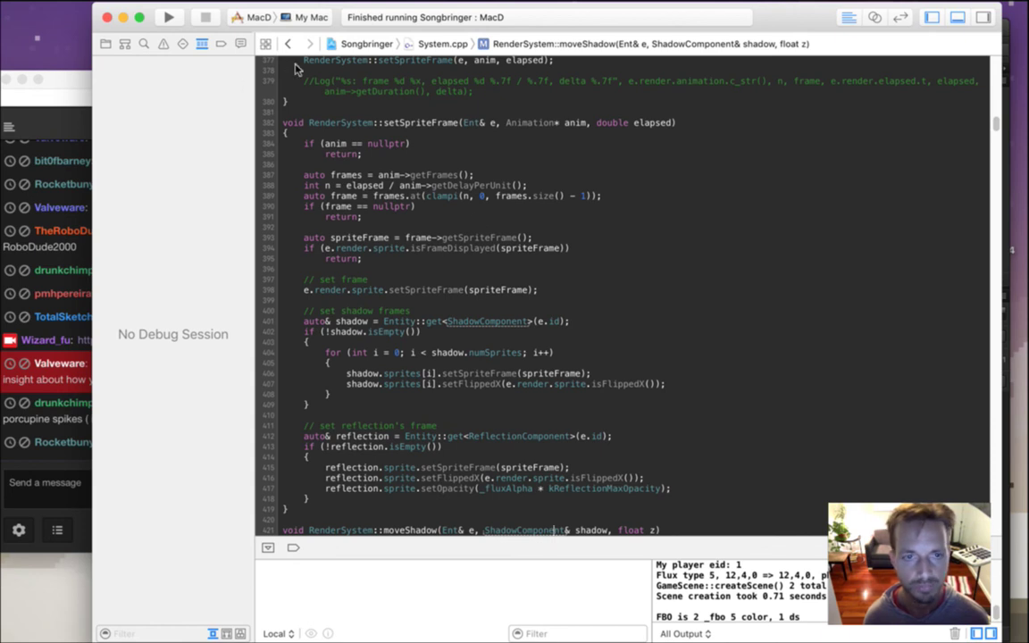
In RenderSystem::setSpriteFrame, add a check after the getFrames line that returns if frames.size() <= 0
click(491, 166)
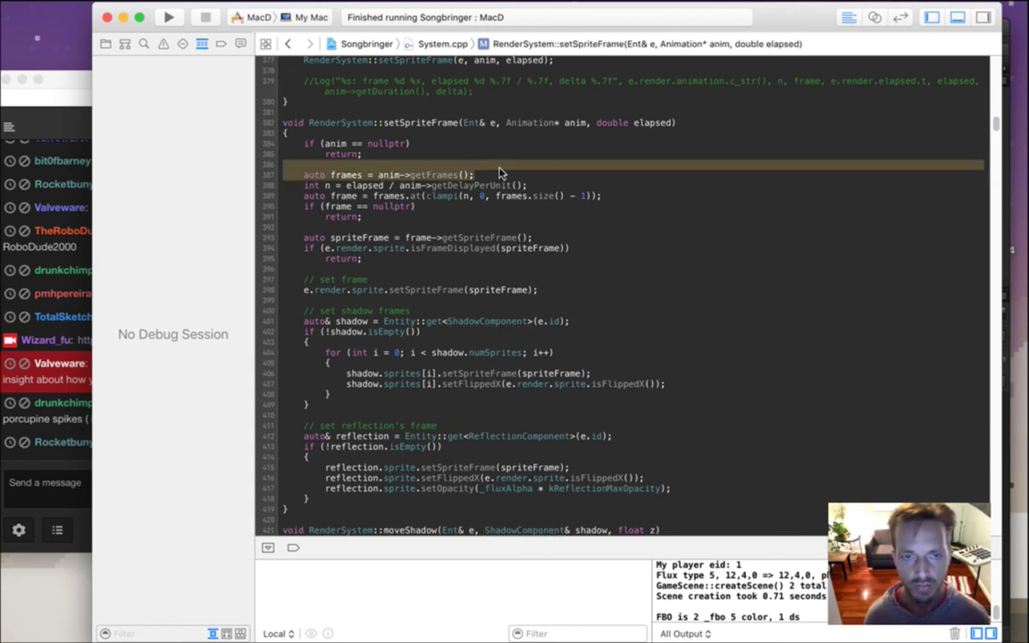
key(Return)
text(if (frames.s)
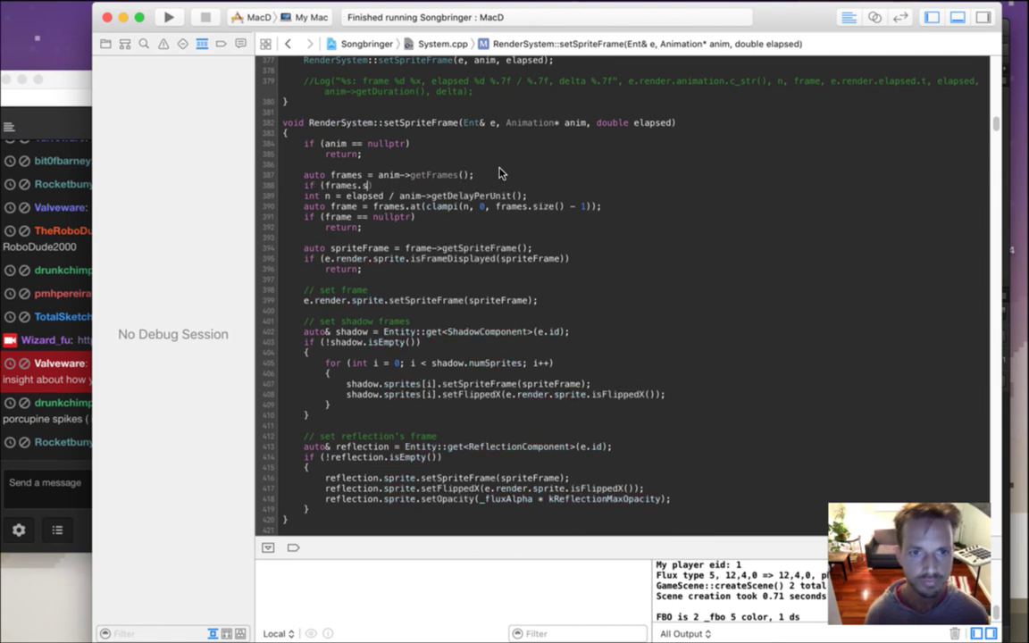
text(ize()))
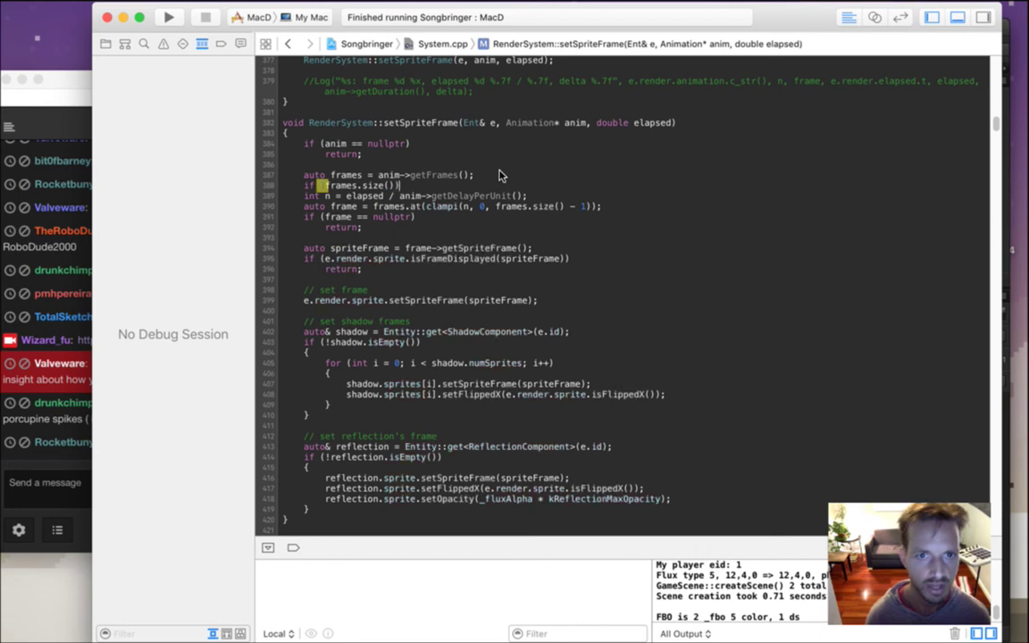
key(BackSpace)
text(<= 0)
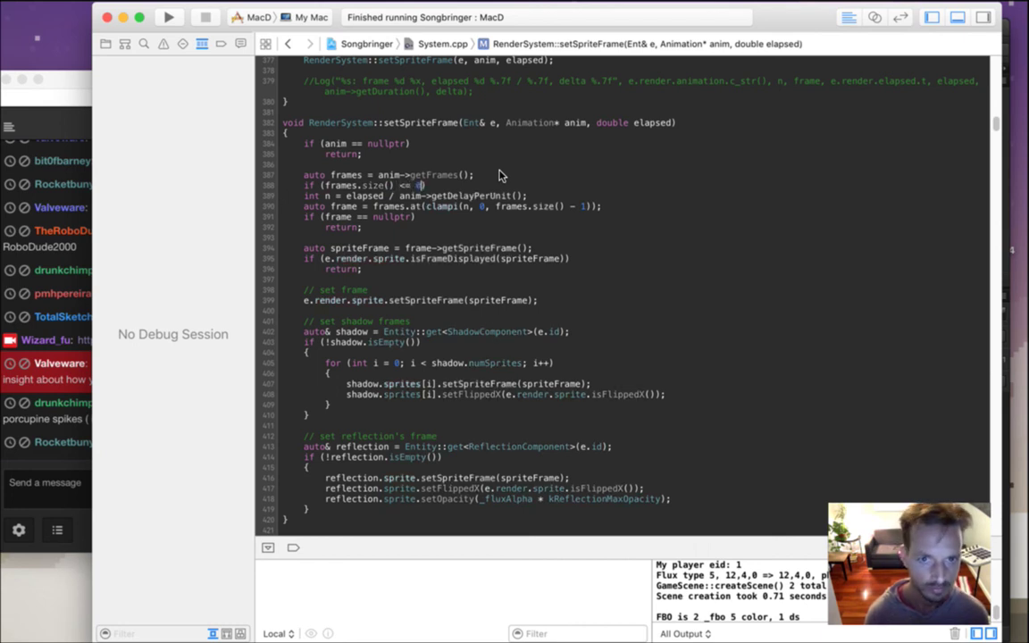
text())
key(Return)
text(return;)
key(Down)
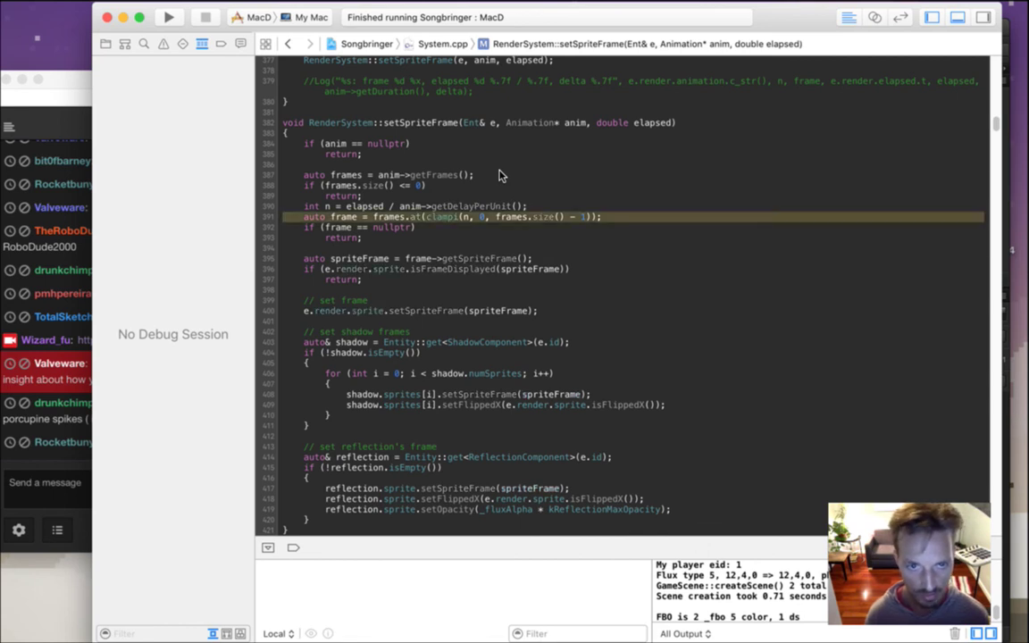
Build and run Songbringer, playtest the scene by moving the hero near the porcupines, and quit the game
key(super+r)
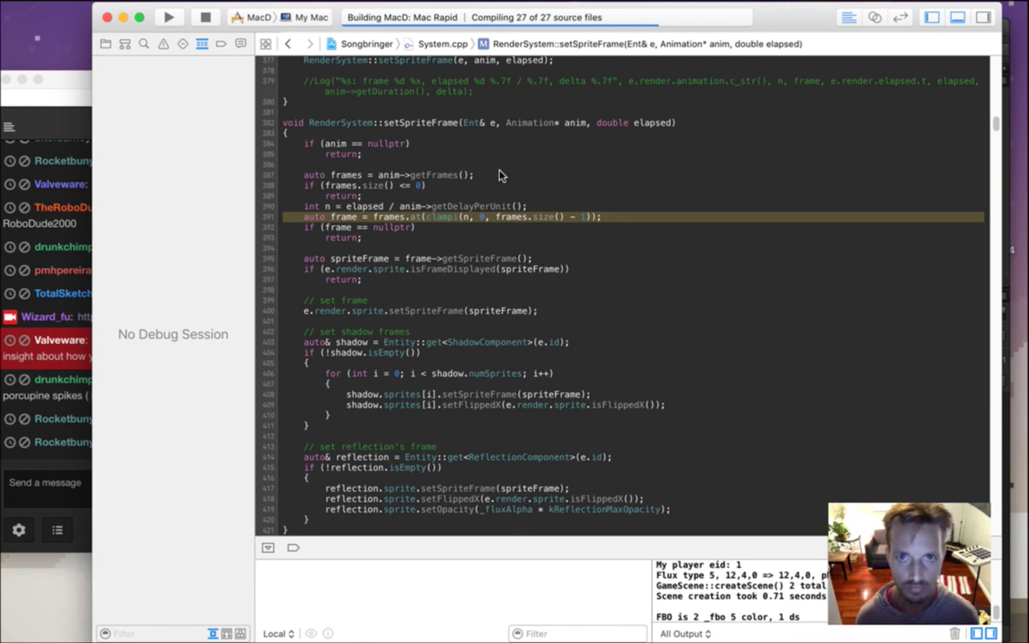
key(super+Tab)
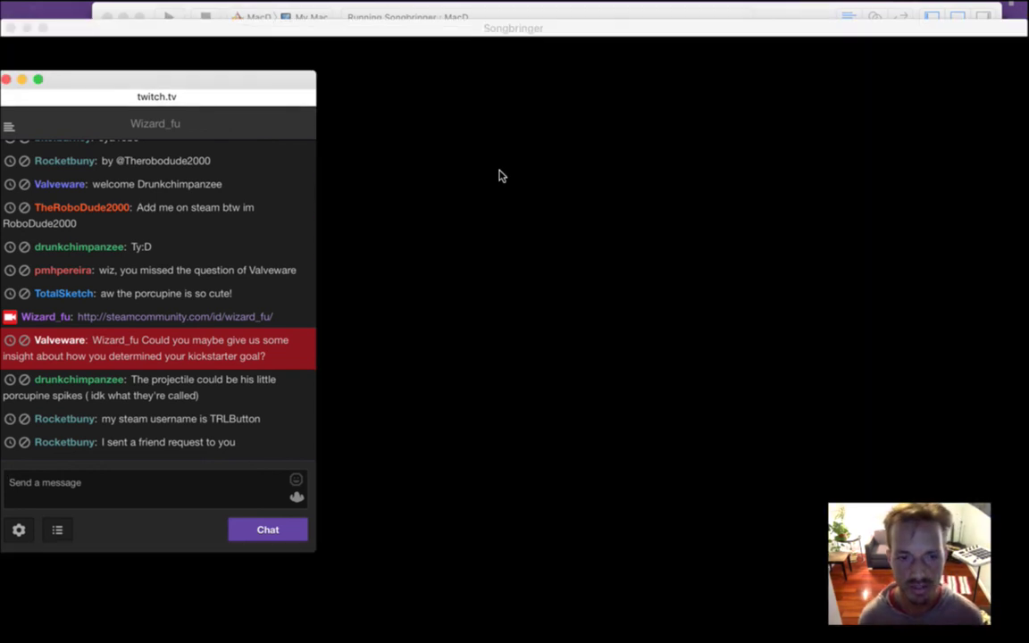
key(super+Tab)
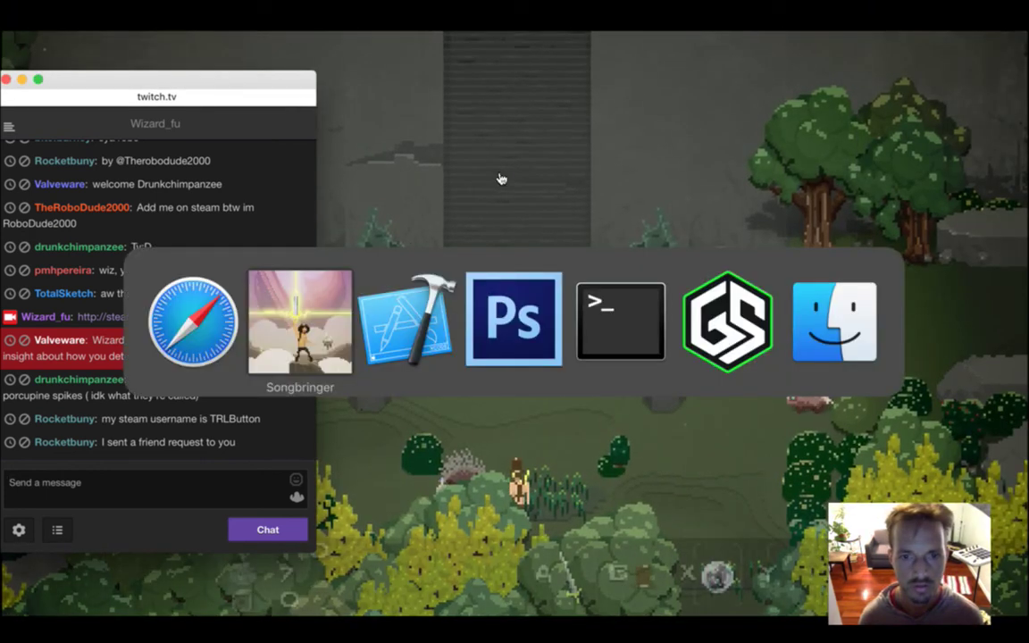
key(Right)
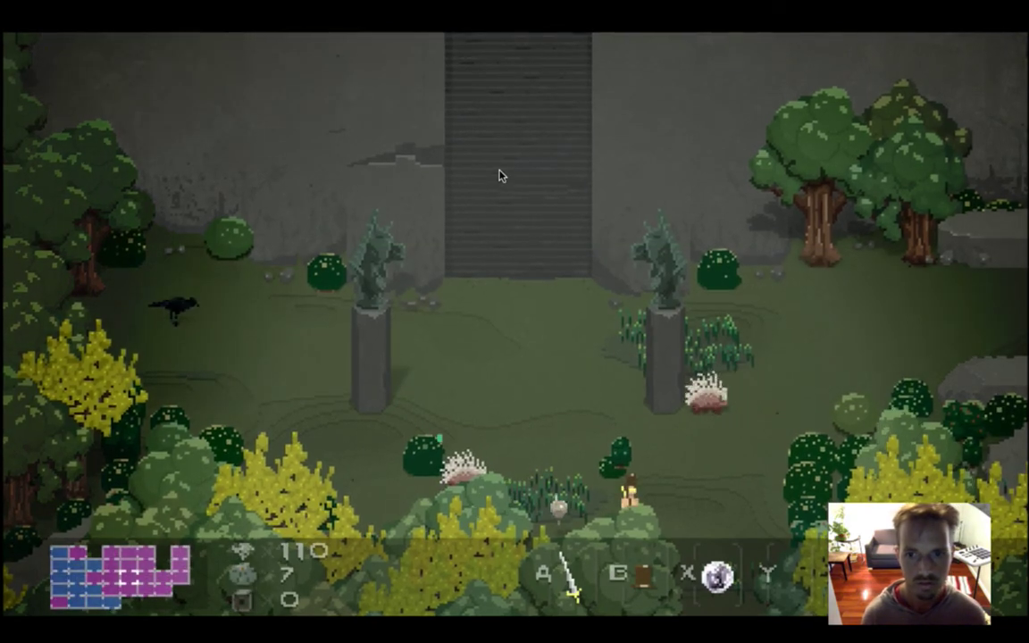
key(Right)
key(d)
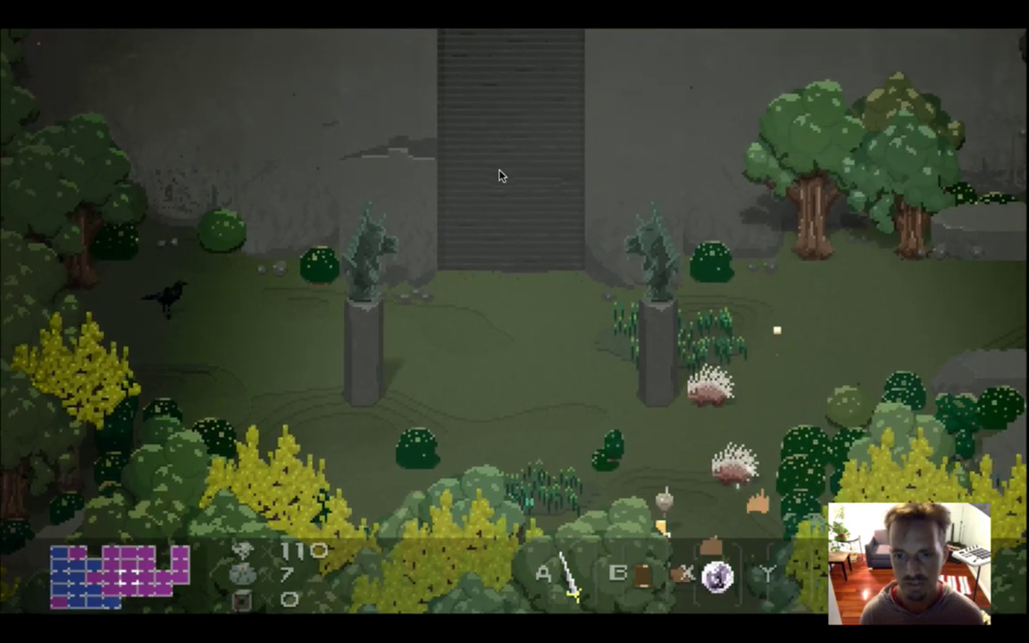
key(super+q)
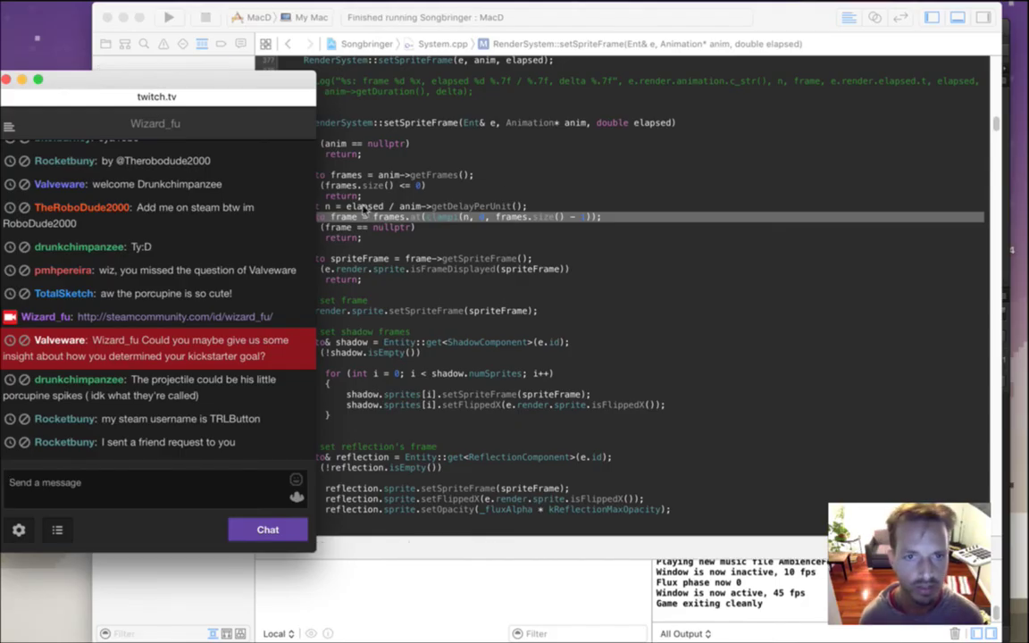
Open the Rossupine.txt profile in Xcode and check the file name format of its shoot animation
click(385, 188)
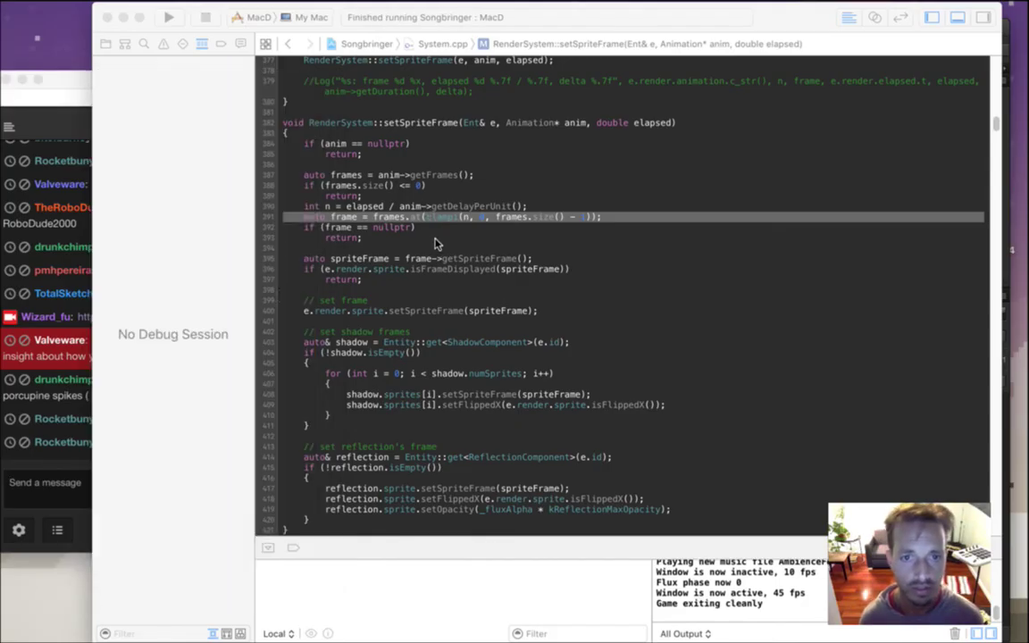
click(105, 43)
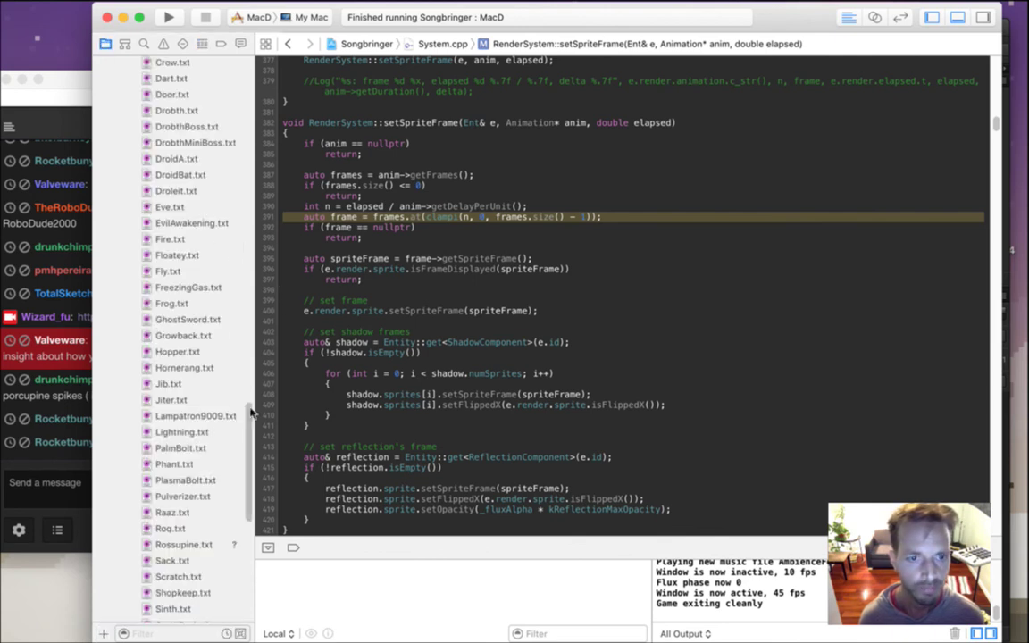
click(208, 544)
click(438, 220)
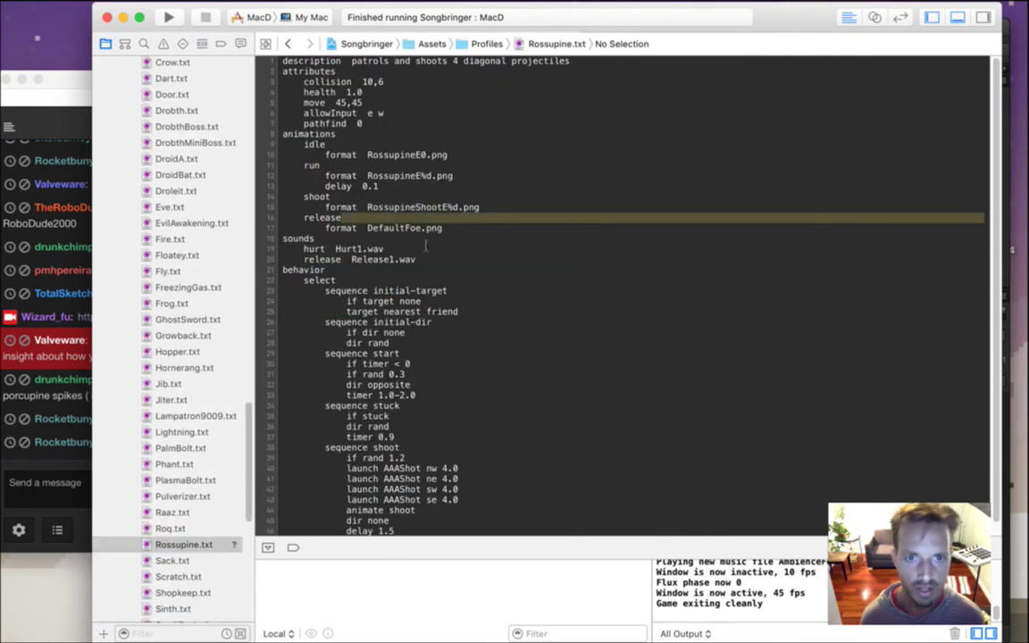
drag(378, 200, 445, 211)
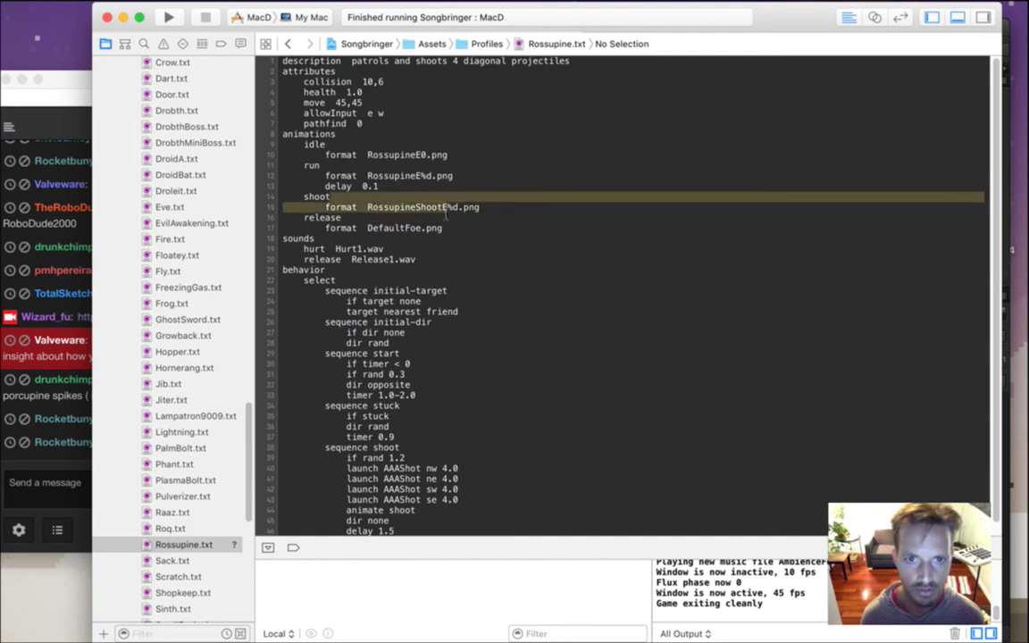
click(459, 210)
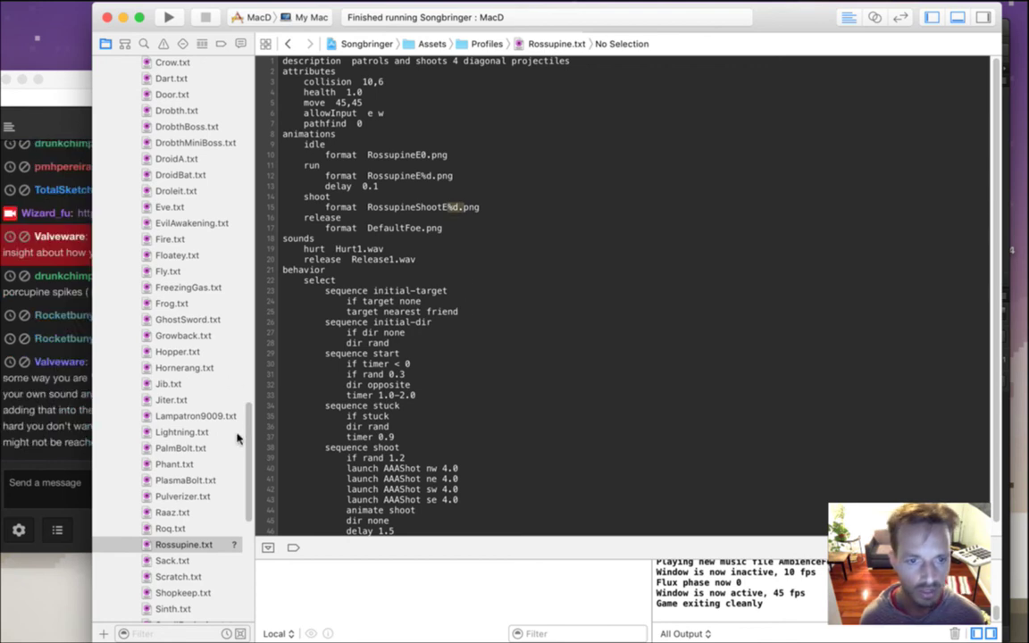
Open Common.plist in the Assets group and locate the Rossupine shoot sprite among its frames
scroll(245, 234, up, 20)
scroll(232, 259, down, 10)
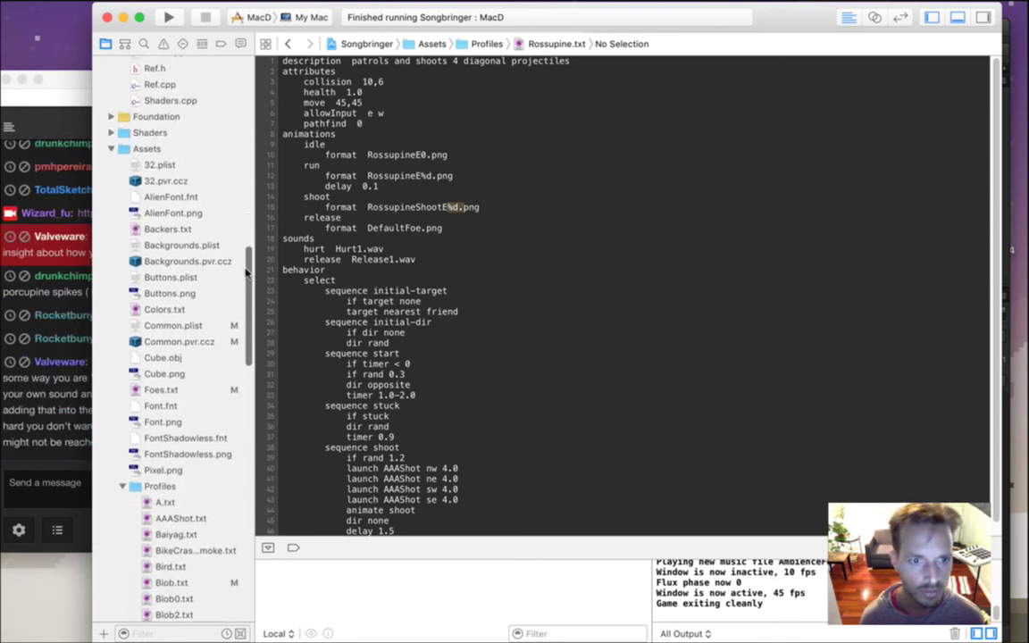
click(189, 291)
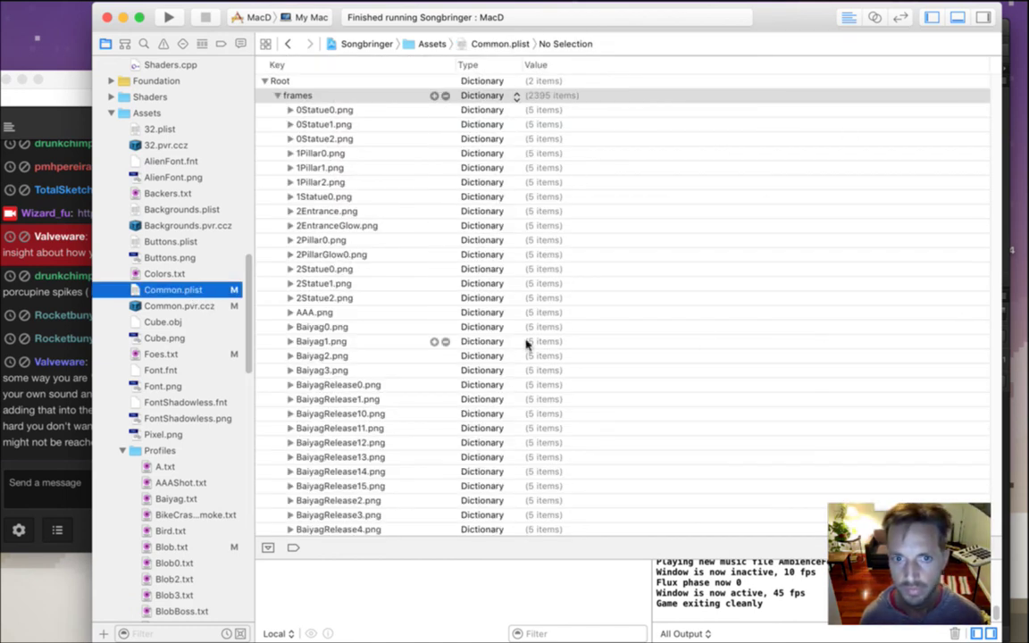
click(536, 297)
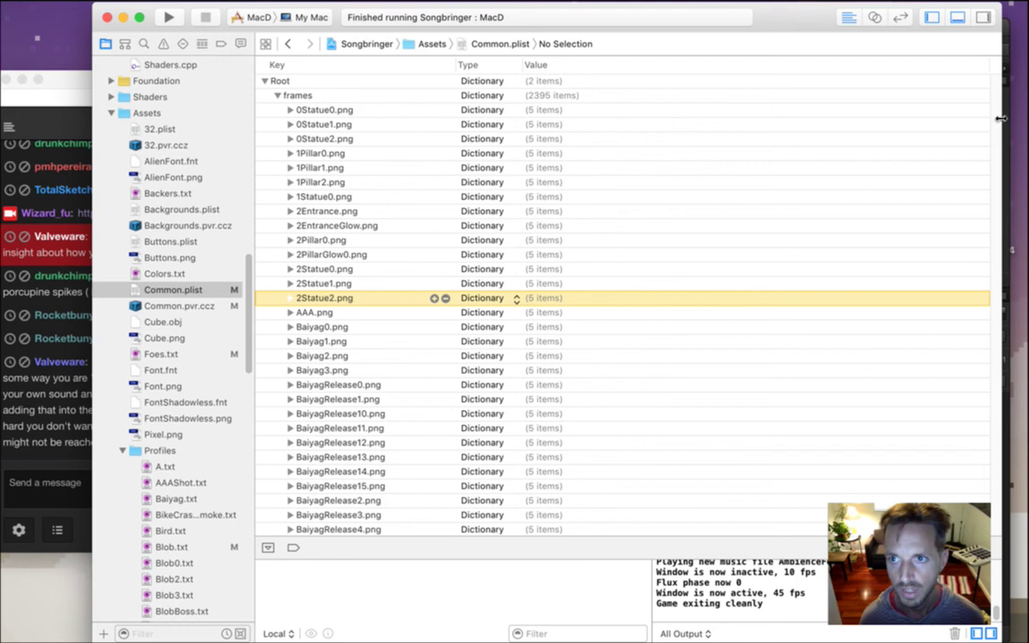
scroll(1000, 156, down, 10)
drag(998, 80, 944, 422)
click(366, 246)
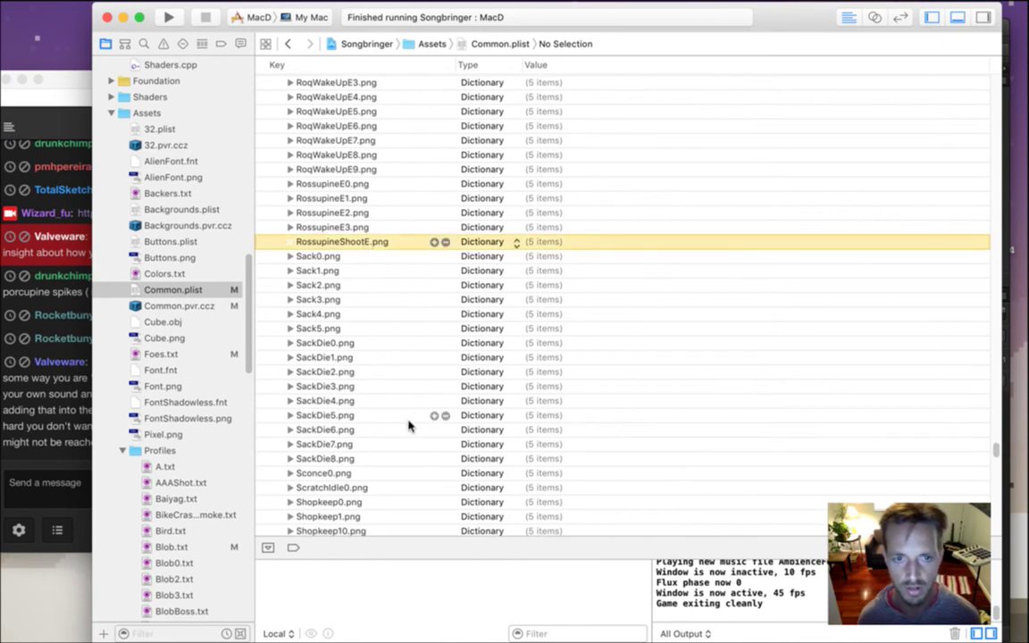
Switch to Finder, open the Sheets folder, and look for the Rossupine sprites in its Common subfolder
key(super+Tab)
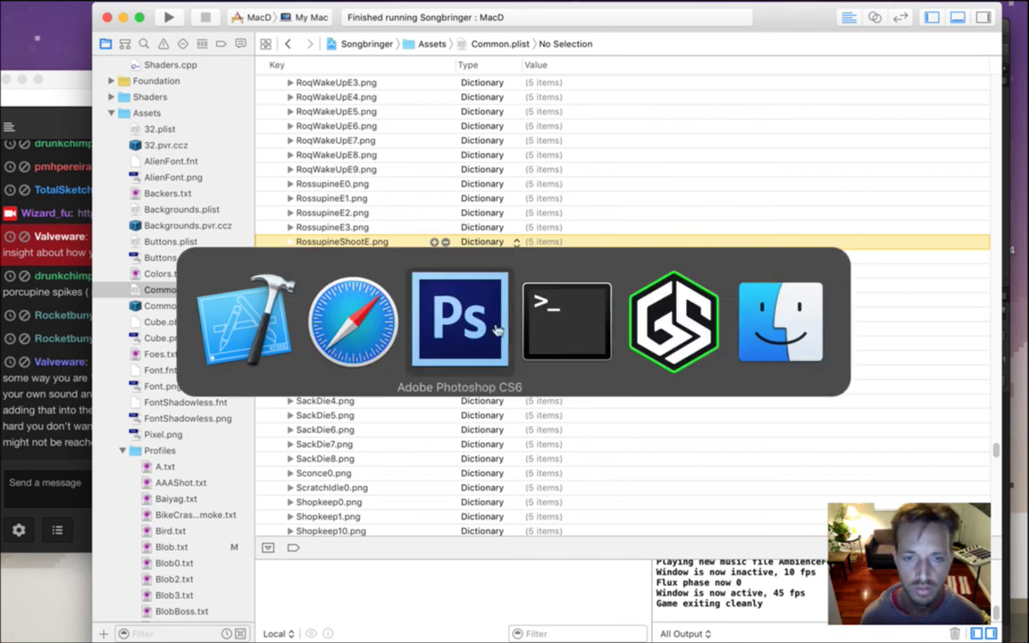
click(770, 338)
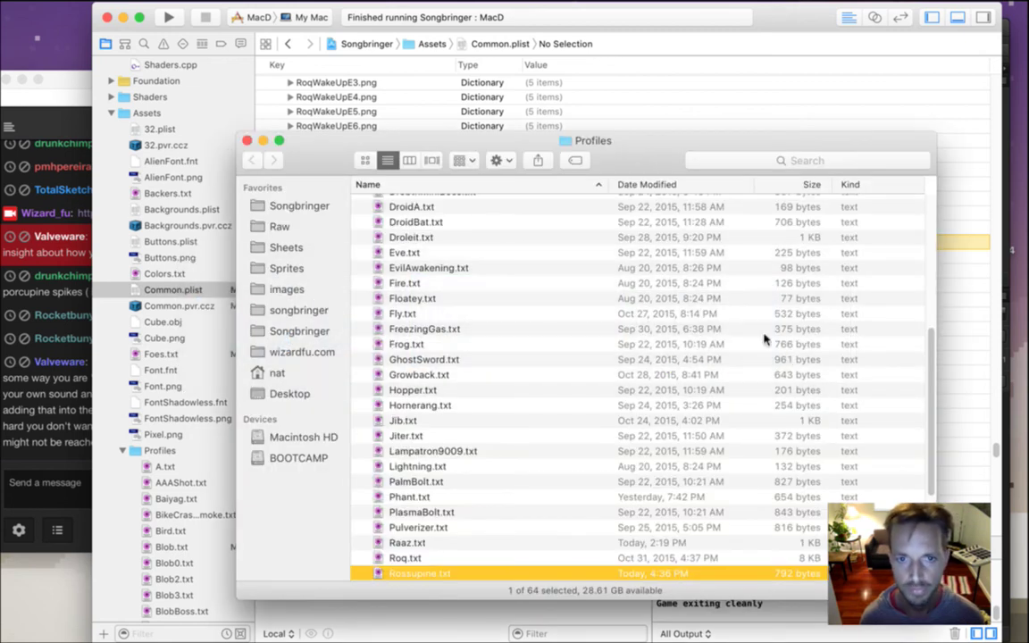
click(305, 209)
click(308, 248)
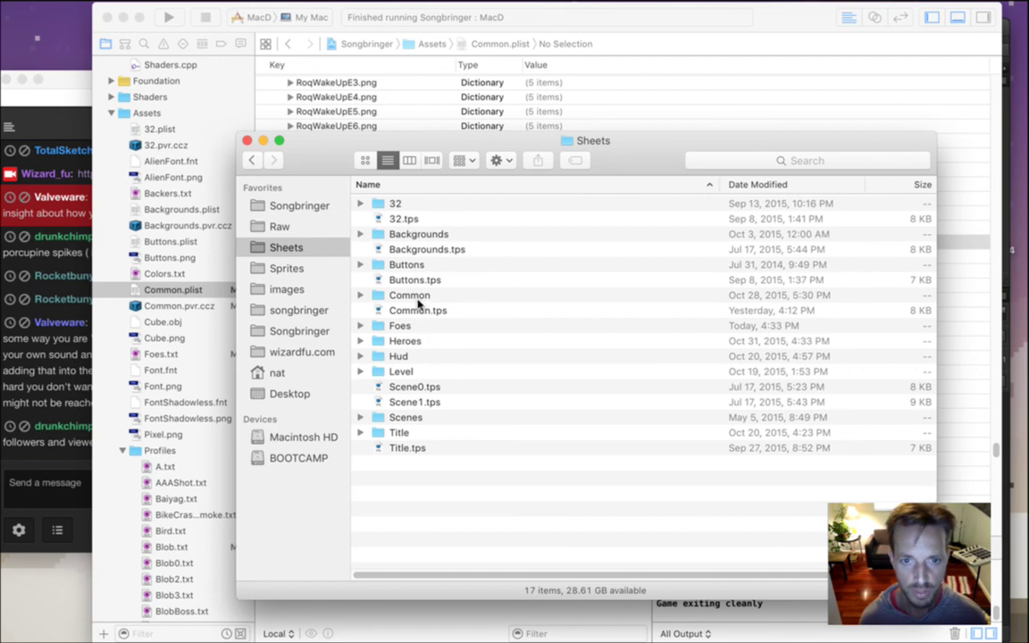
double_click(411, 295)
key(r)
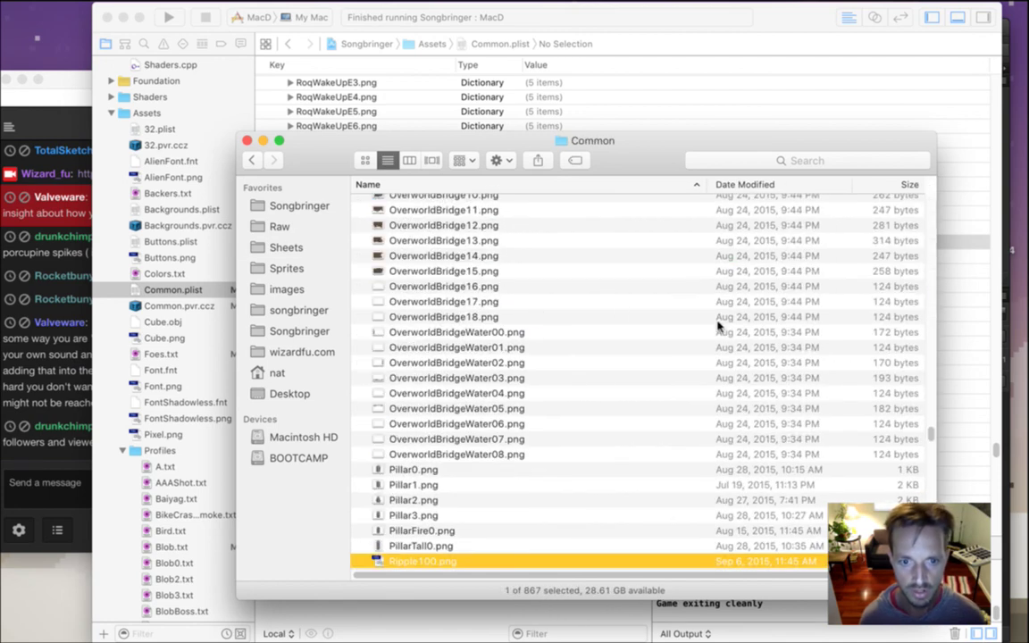
Go to the Foes folder inside Sheets and rename RossupineShootE.png as RossupineShootE0.png
click(251, 160)
click(435, 325)
key(Return)
double_click(378, 326)
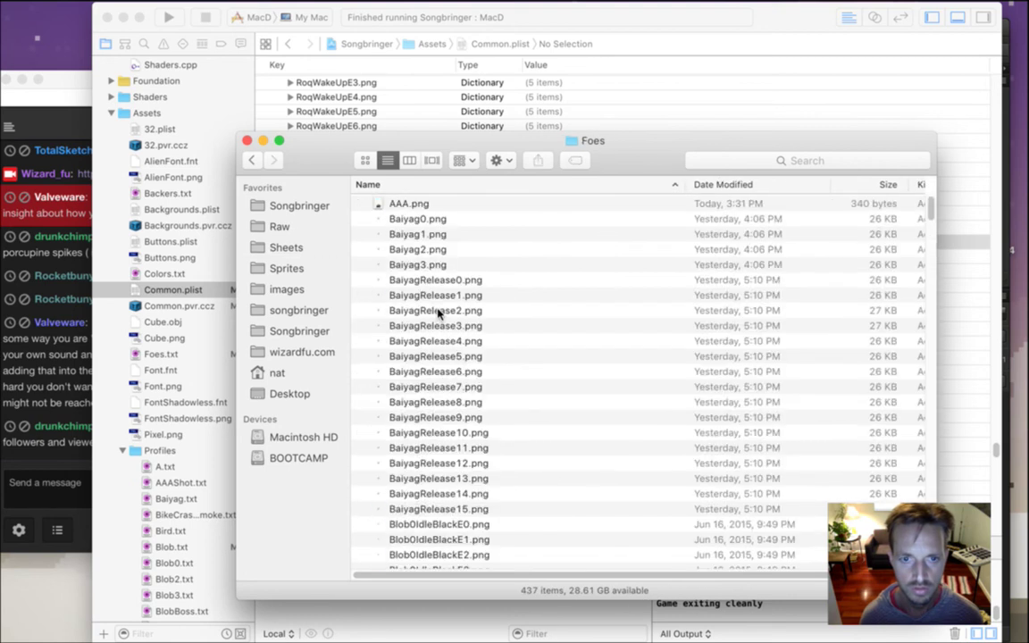
key(r)
scroll(928, 478, down, 15)
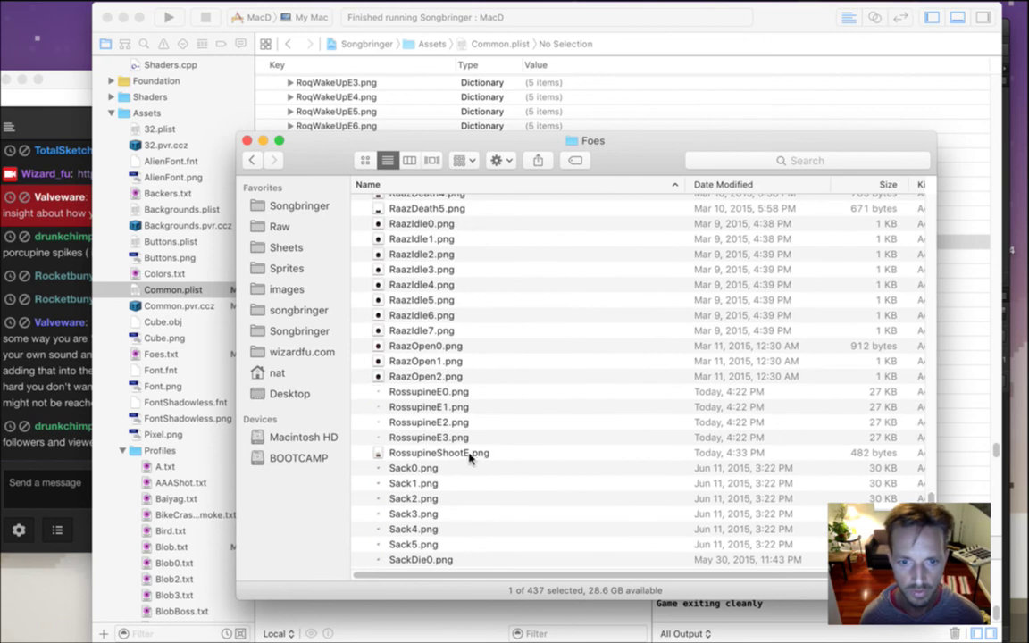
click(471, 454)
key(Return)
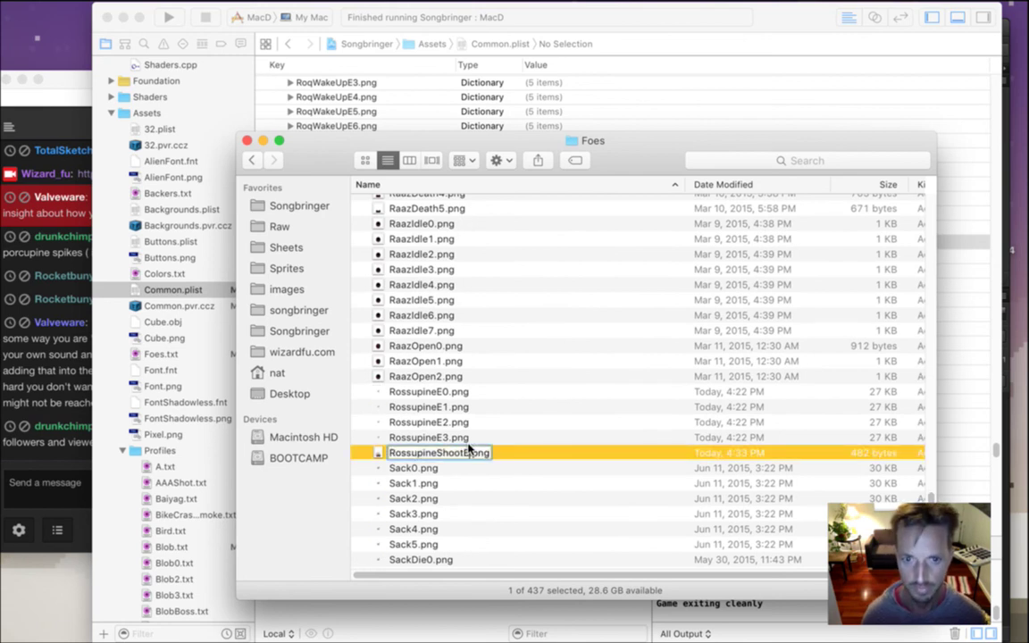
text(0)
key(Return)
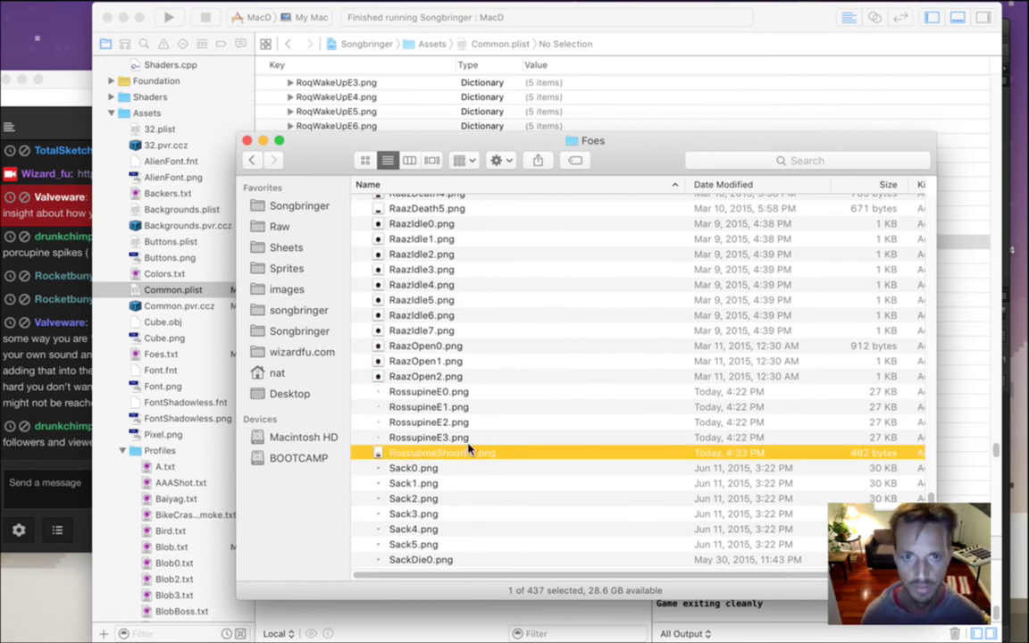
Switch to the Twitch chat and read the replies about setting a Kickstarter goal and interacting with viewers
click(779, 27)
click(77, 306)
click(171, 279)
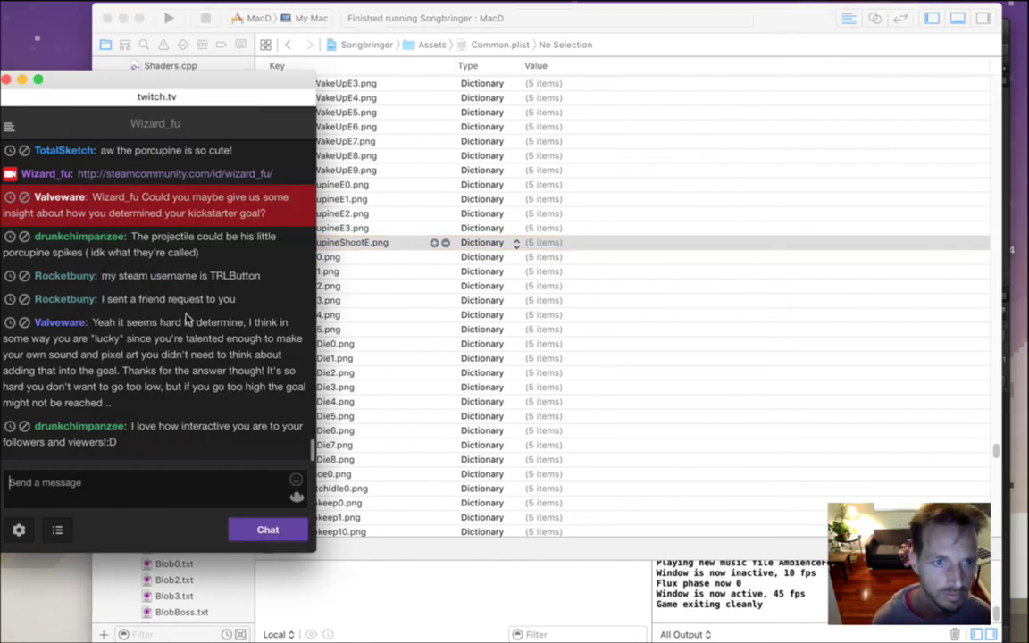
drag(116, 323, 161, 355)
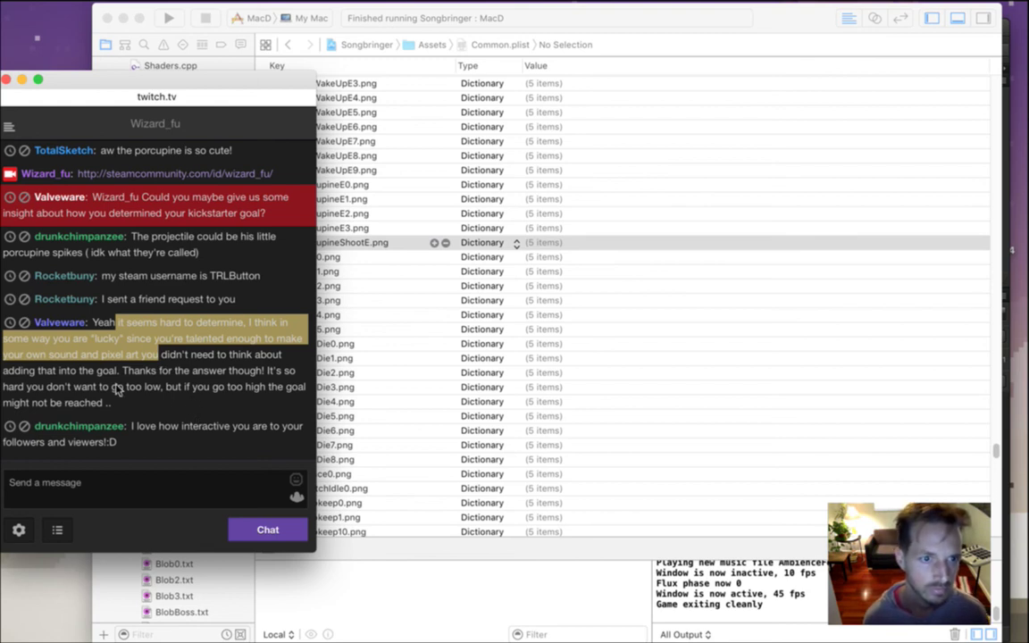
click(95, 343)
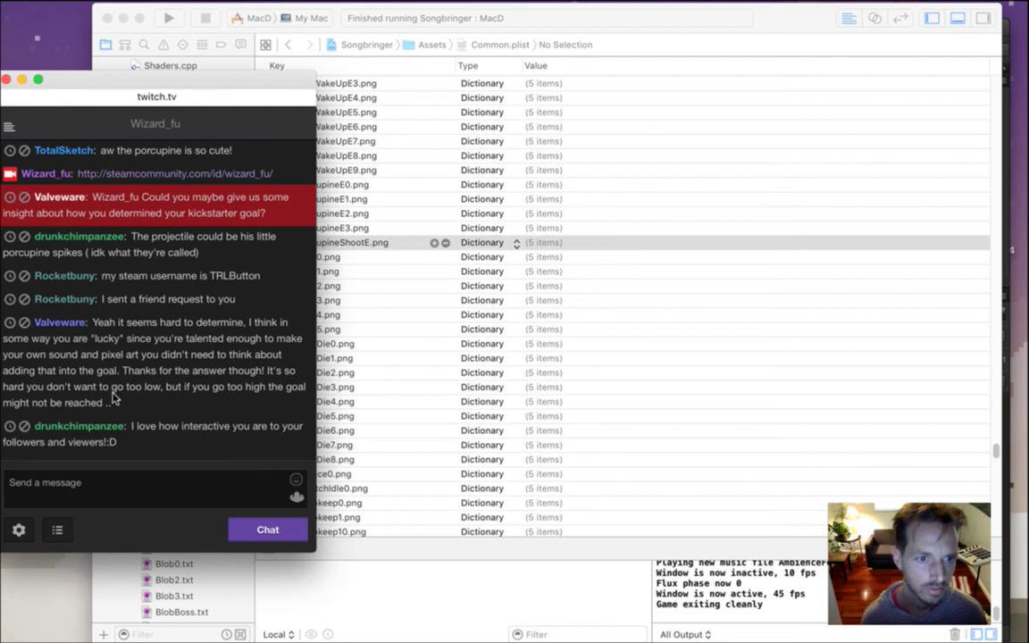
drag(136, 373, 221, 404)
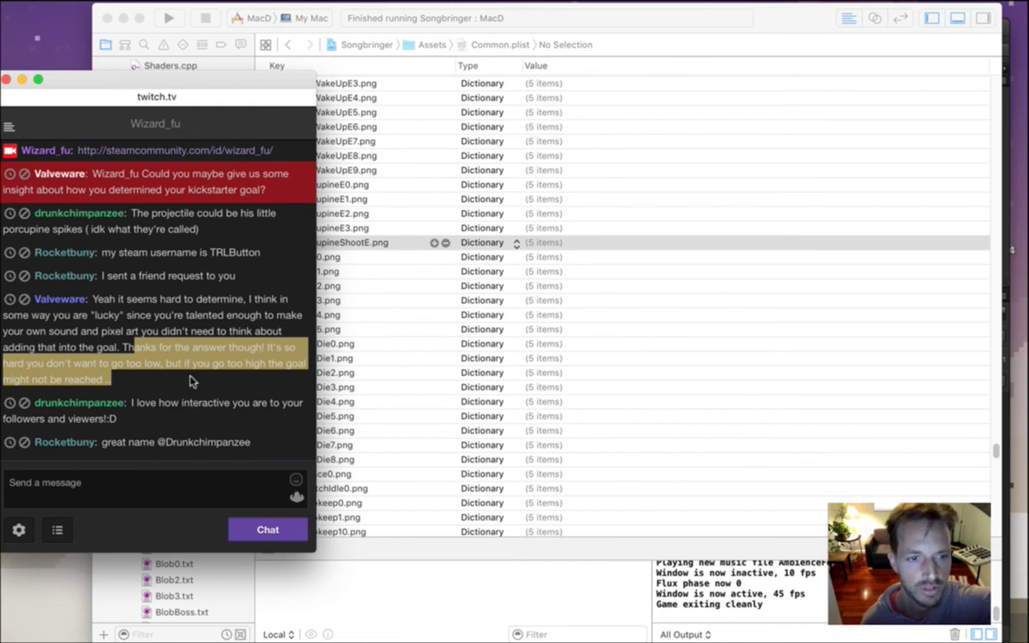
drag(157, 403, 201, 423)
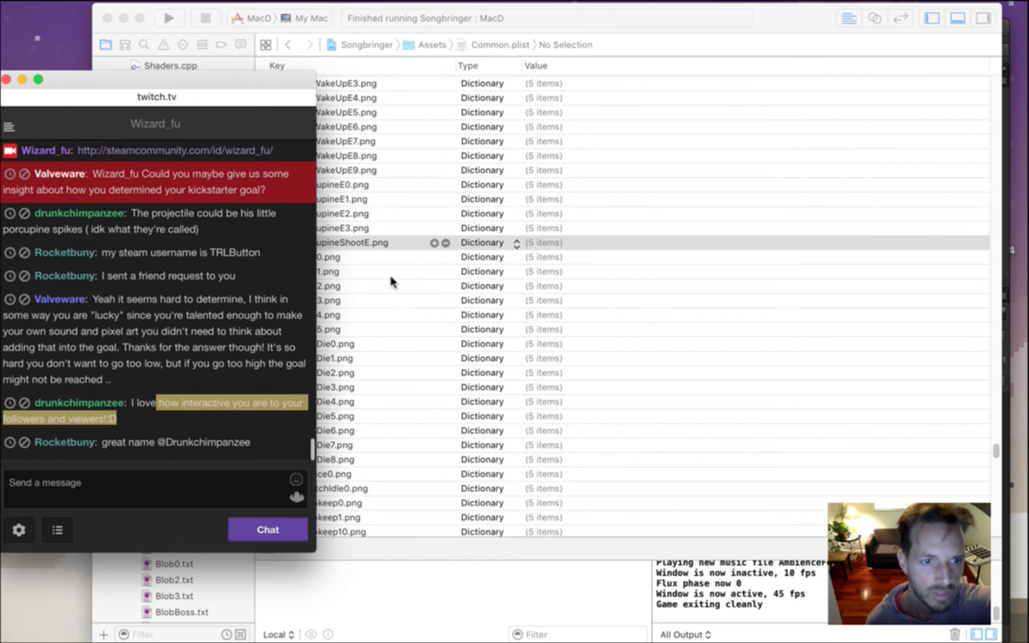
Run Songbringer and move the character beside the porcupines to watch their shoot animation, and quit the game
drag(694, 13, 689, 15)
click(166, 23)
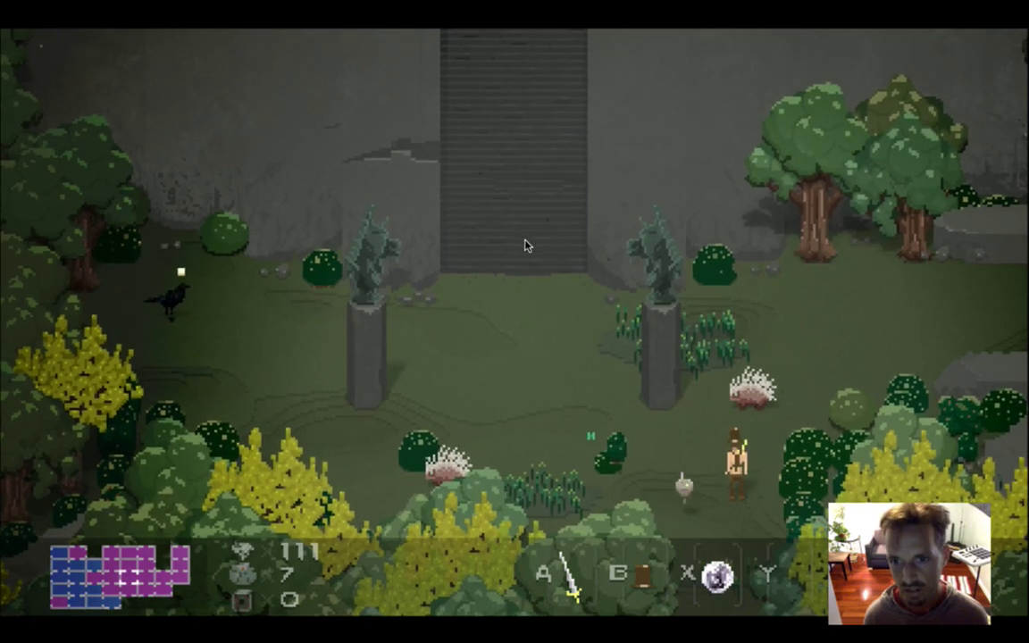
key(Left)
key(Right)
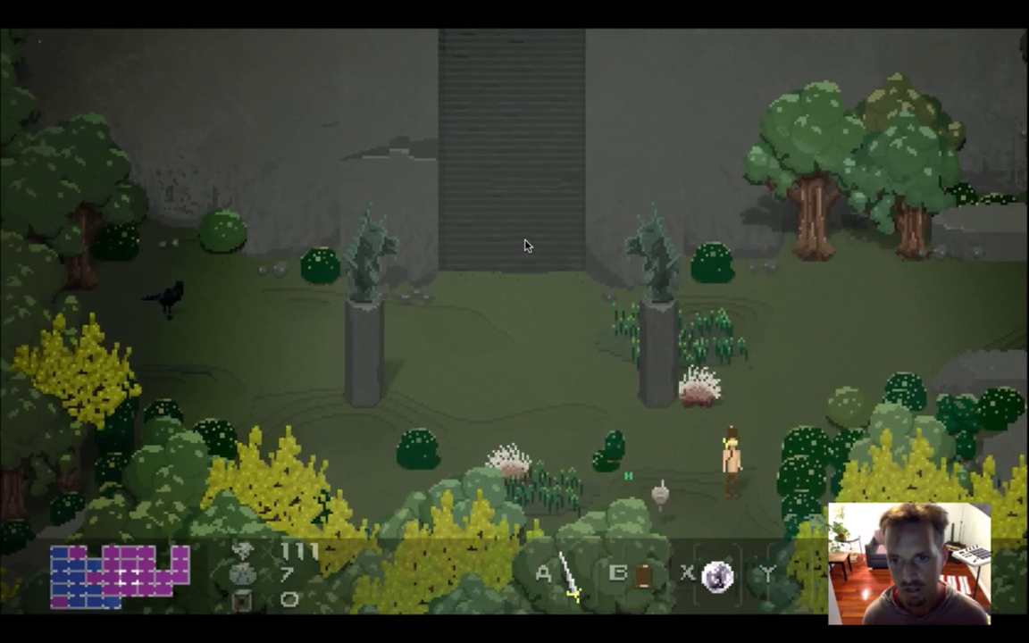
key(Right)
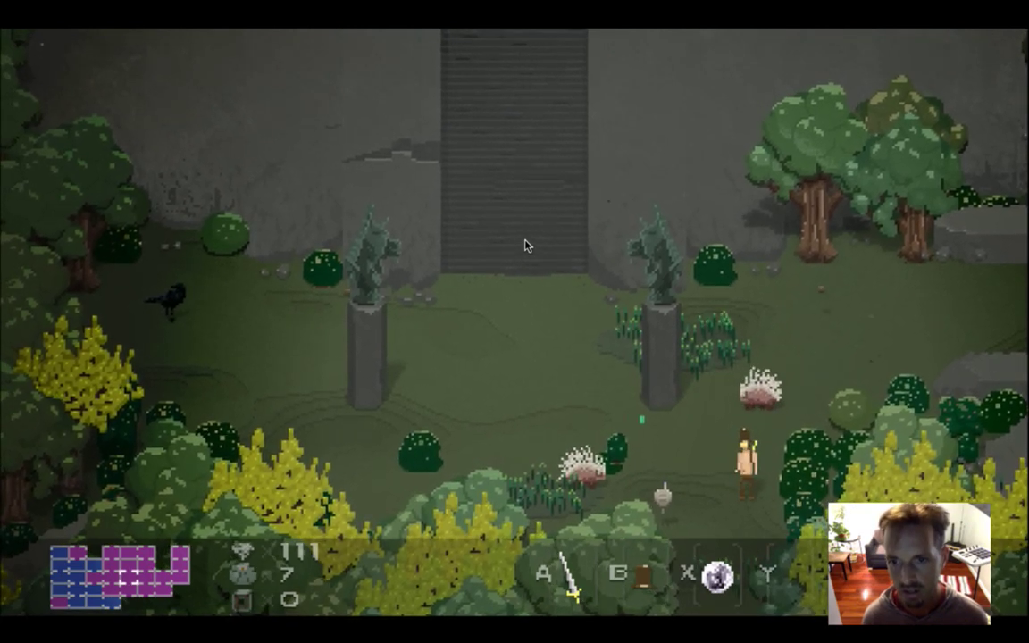
key(Left)
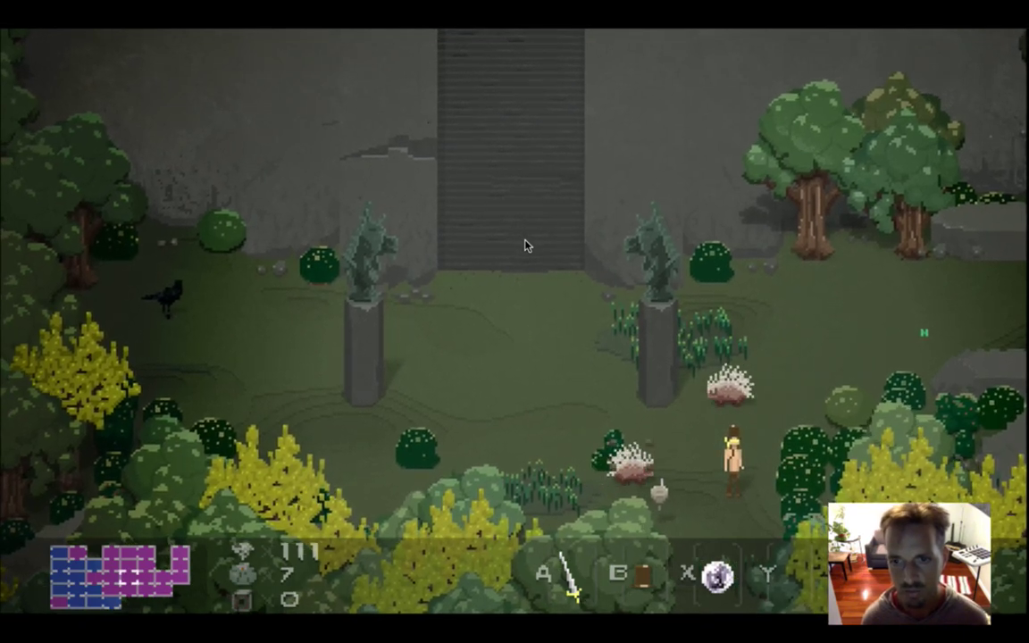
key(super+q)
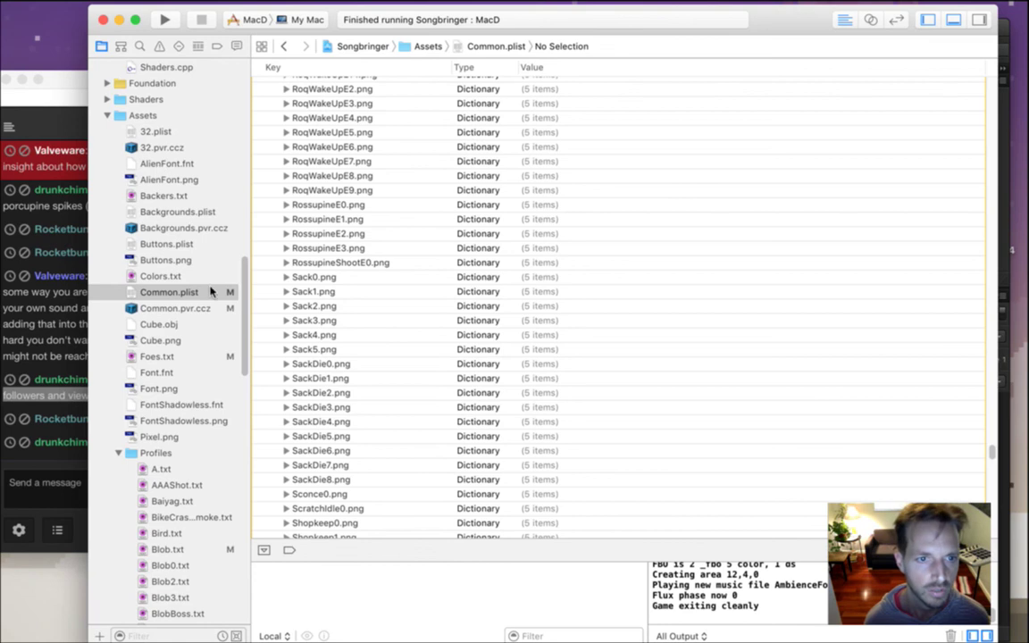
In the Rossupine.txt profile, add a delay of 0.2 to the shoot animation and set the run animation's delay to 0.2
scroll(239, 290, down, 3)
drag(249, 315, 250, 464)
click(201, 462)
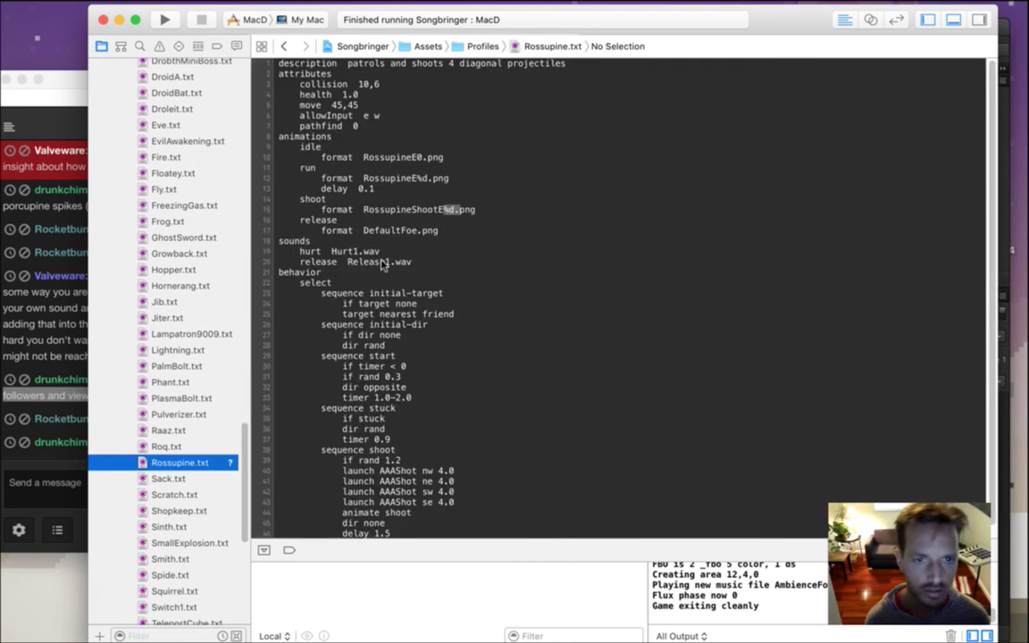
click(409, 221)
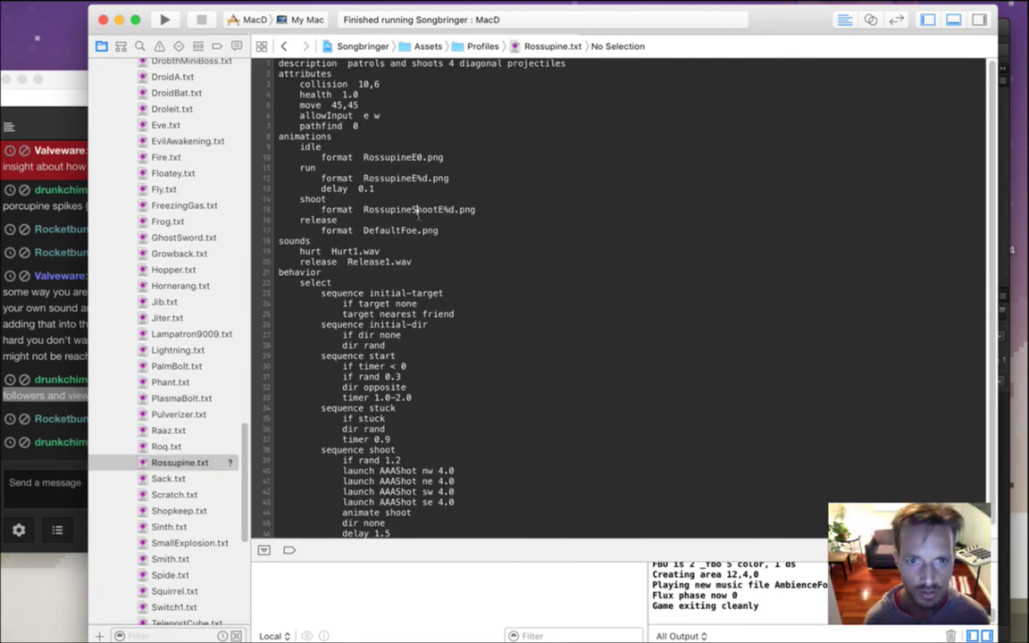
key(Return)
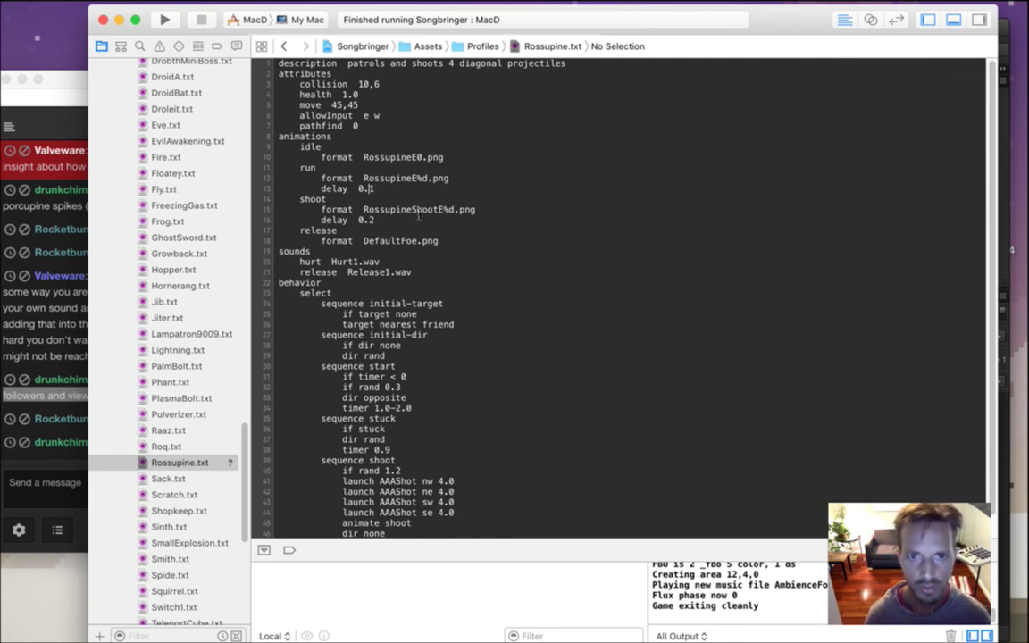
Rebuild and run Songbringer, check the Twitch chat during launch, and watch the porcupines' run and shoot animations in the game
key(super+r)
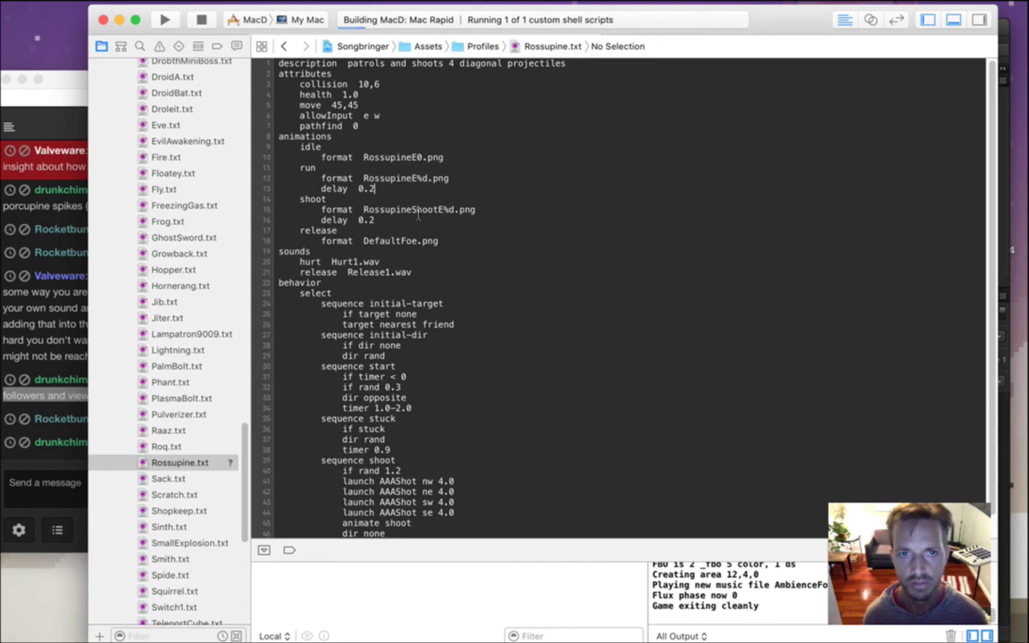
click(42, 369)
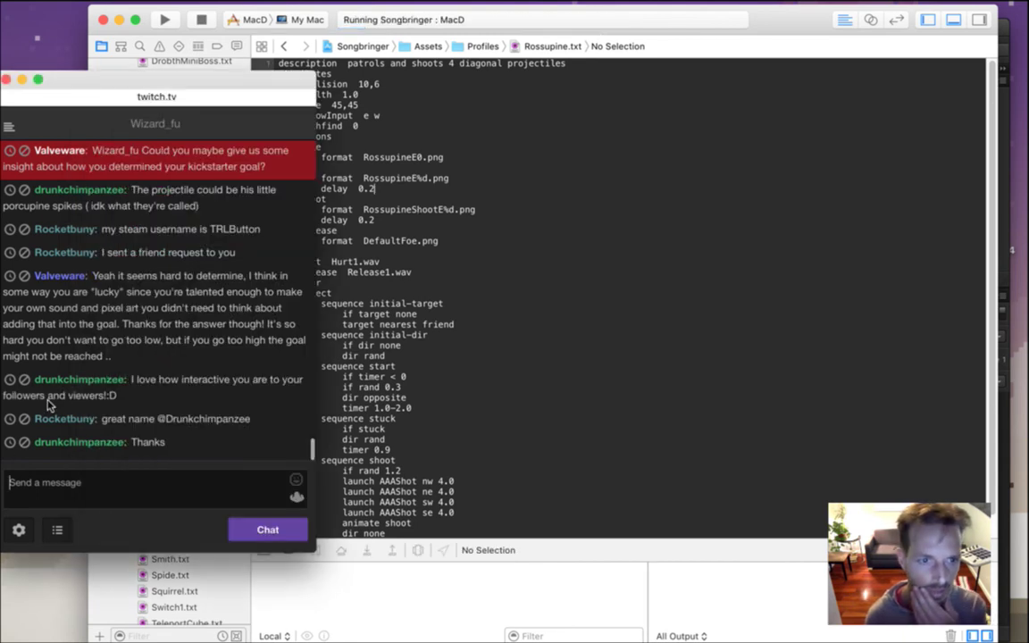
click(549, 363)
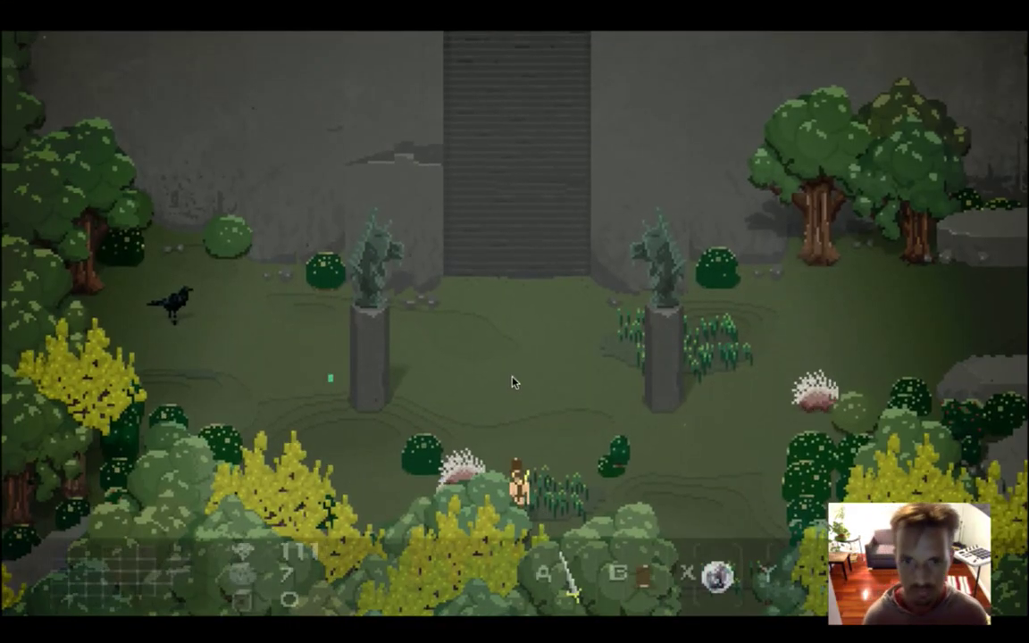
key(Right)
key(Right)
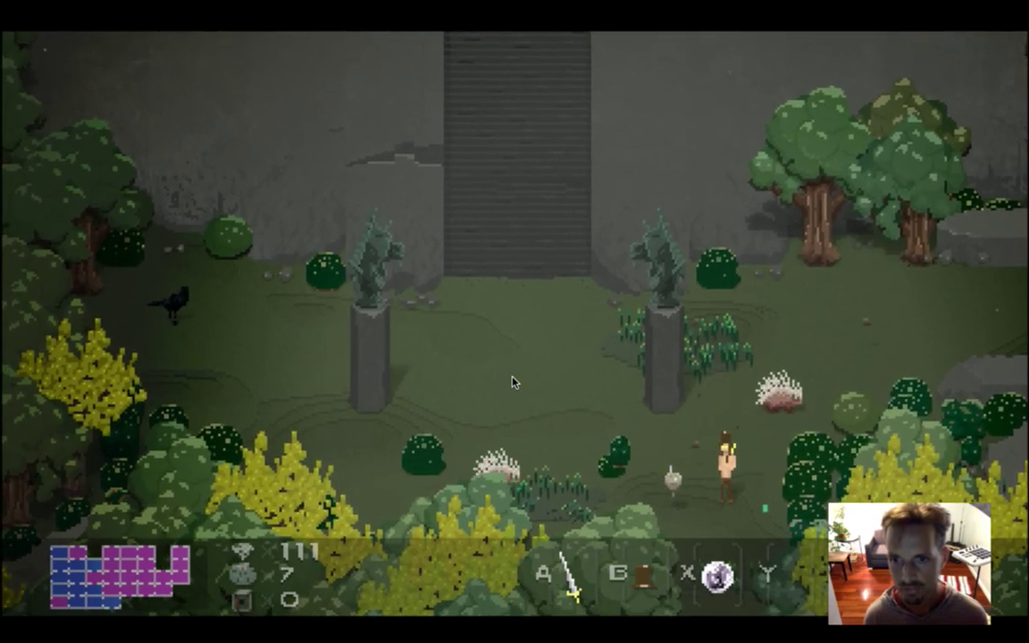
Attack a porcupine with the sword to test its health, move around the area, and quit the game
key(Left)
key(Up)
key(a)
key(a)
key(a)
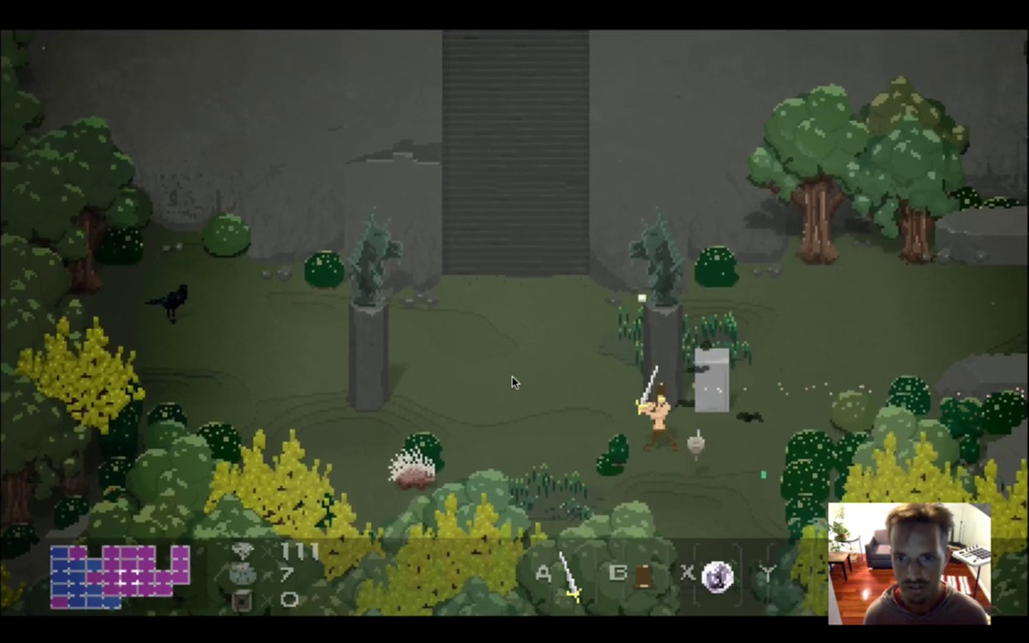
key(Left)
key(Up)
key(Right)
key(Right)
key(z)
key(Left)
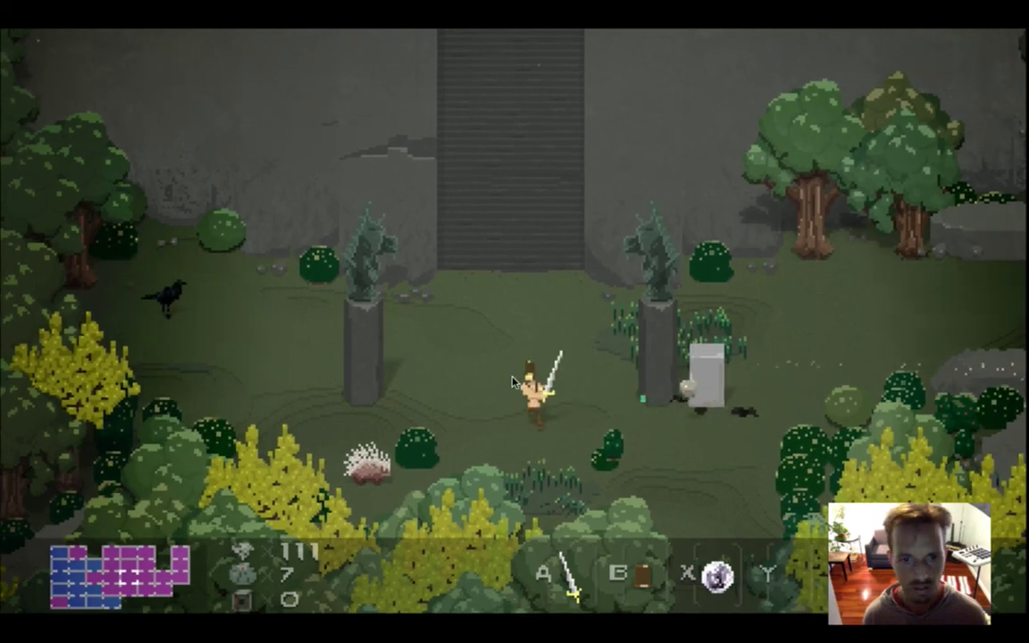
key(Escape)
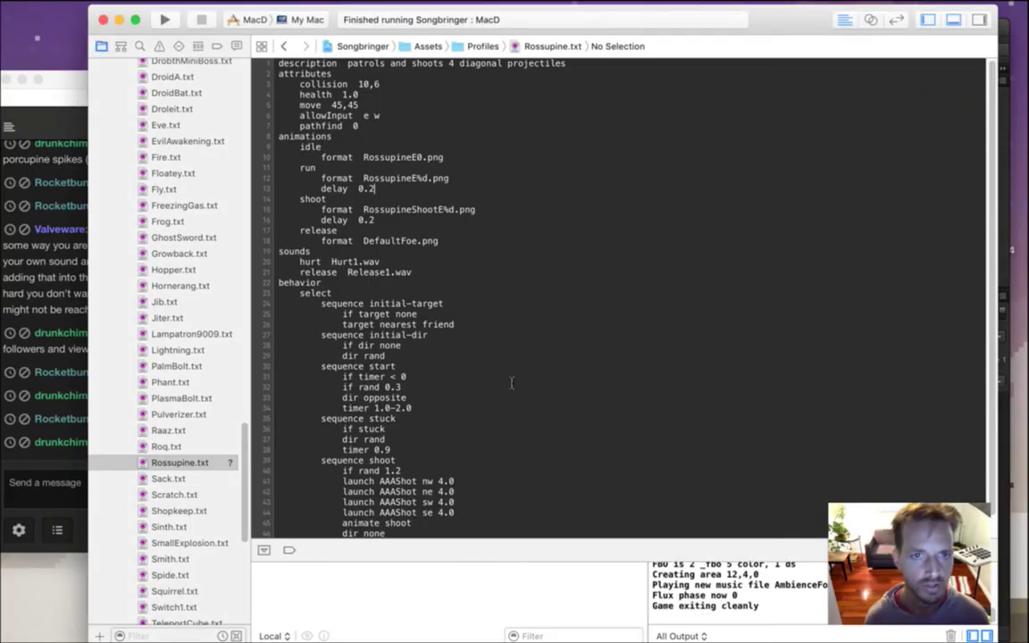
Set the health attribute in Rossupine.txt to 3.0
click(366, 96)
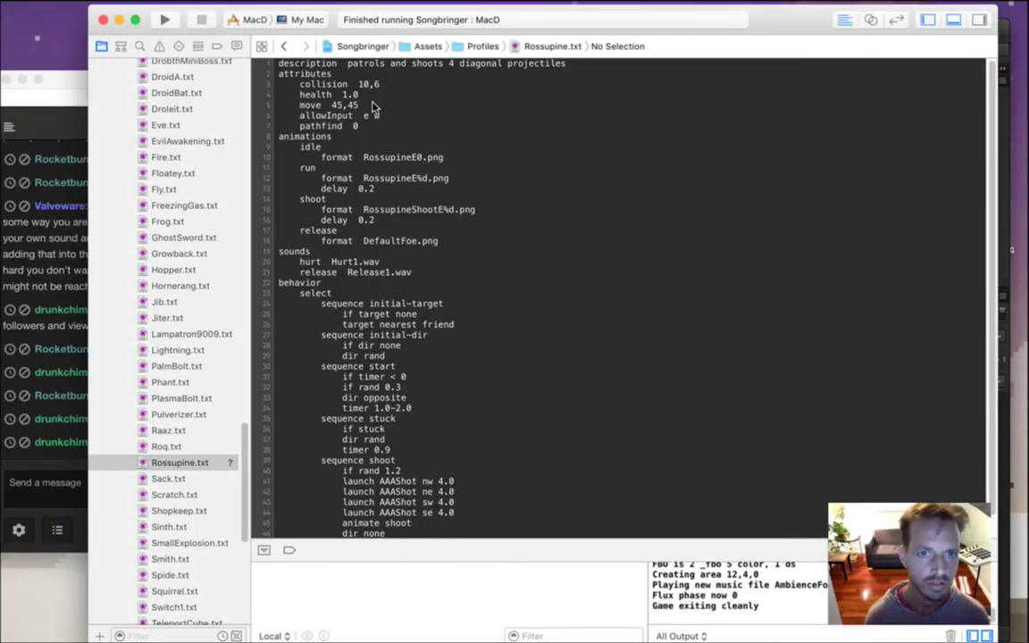
key(BackSpace)
text(3)
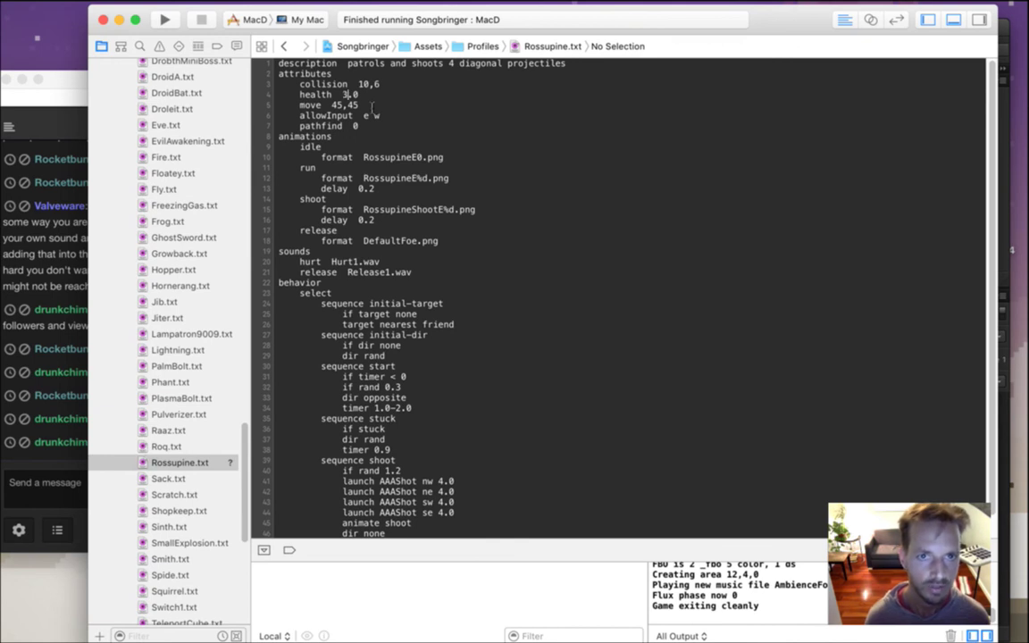
Switch to the Twitch chat and read the messages about the shooting animation's length and a framebuffer problem
click(58, 456)
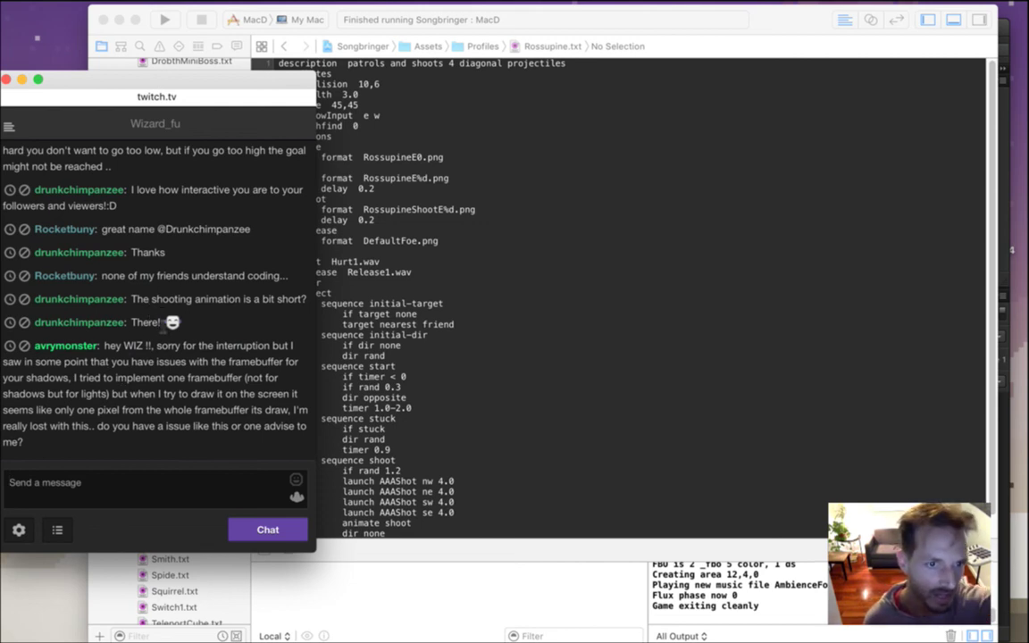
drag(148, 306, 186, 384)
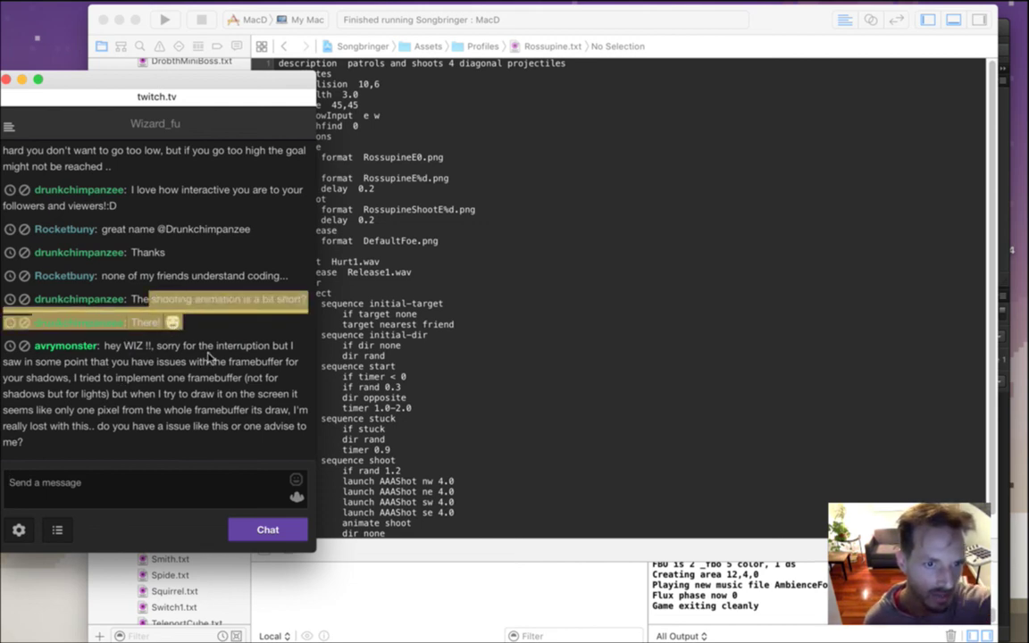
click(209, 355)
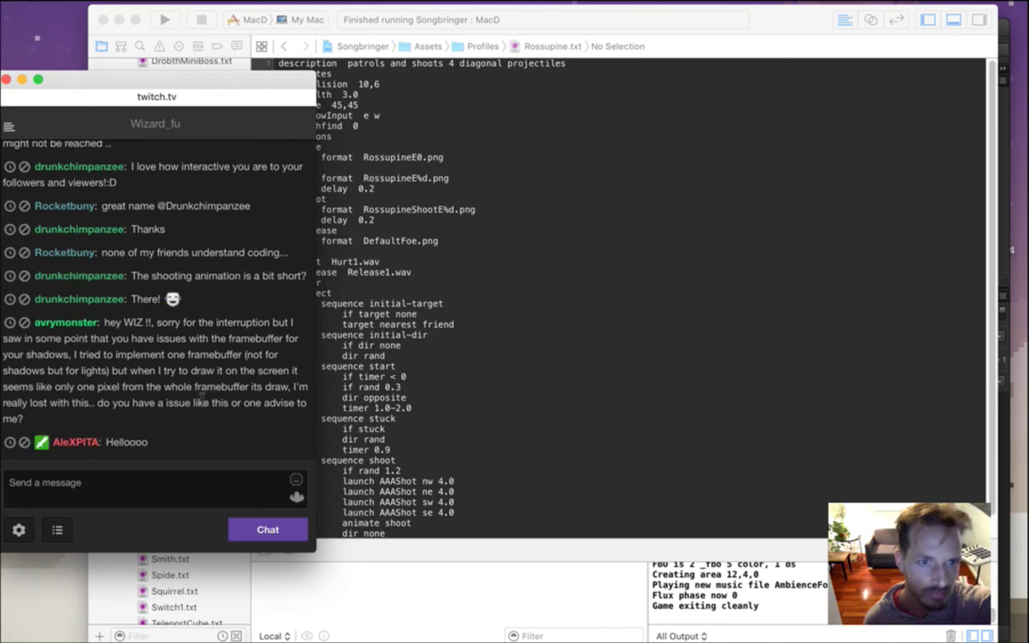
Switch to Photoshop and show the grey background Layer 1 in RossupineShootE.psd
key(super+Tab)
key(super+Tab)
key(super+Tab)
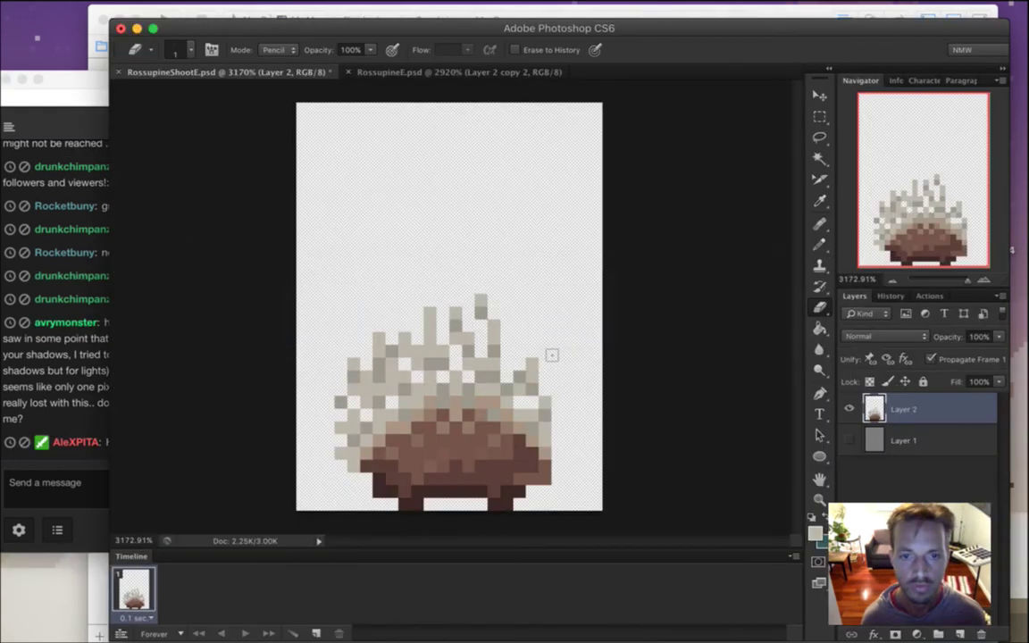
click(850, 439)
Switch to the Twitch chat and read the question about a framebuffer for lights drawing only one pixel
click(70, 401)
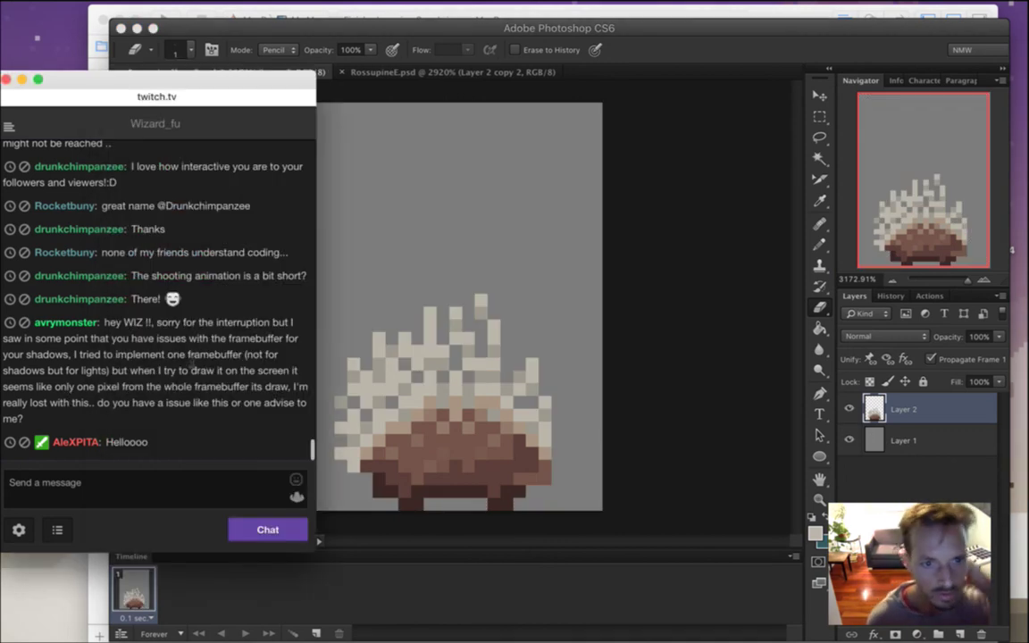
drag(112, 337, 68, 341)
click(63, 305)
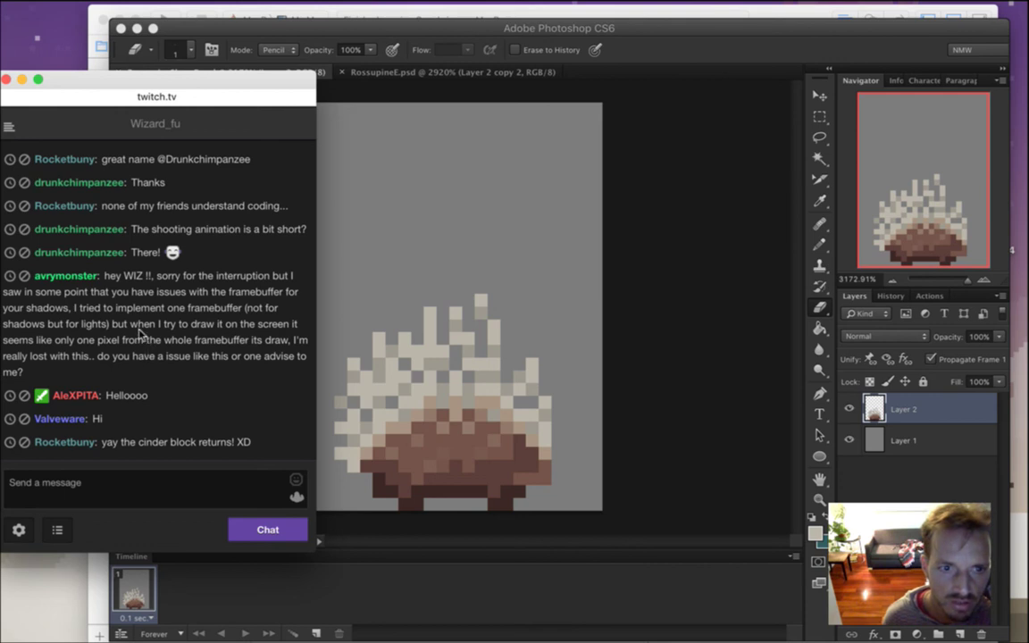
drag(111, 343, 140, 365)
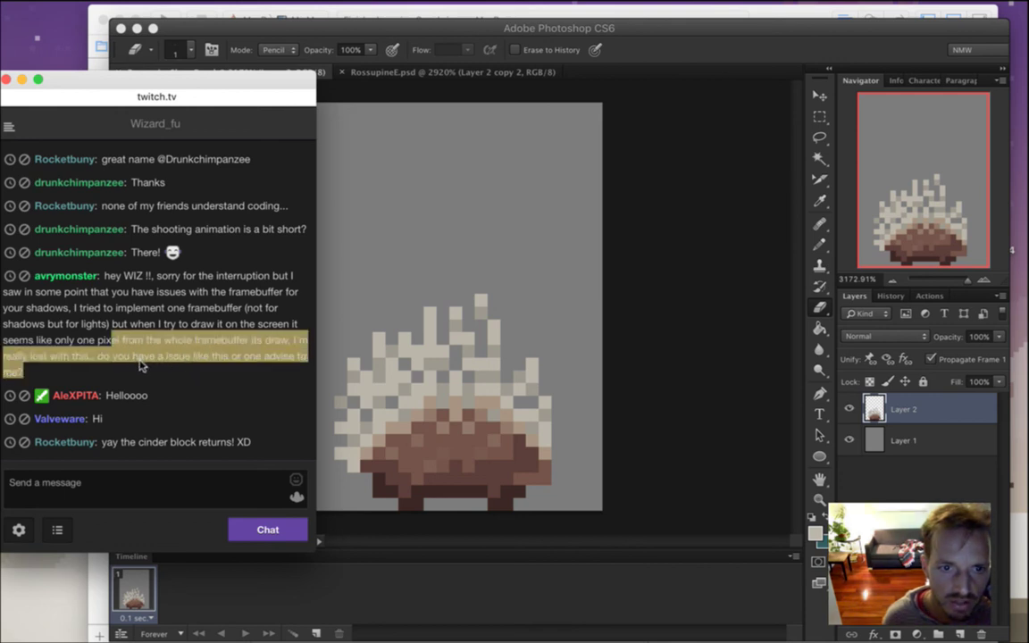
click(153, 362)
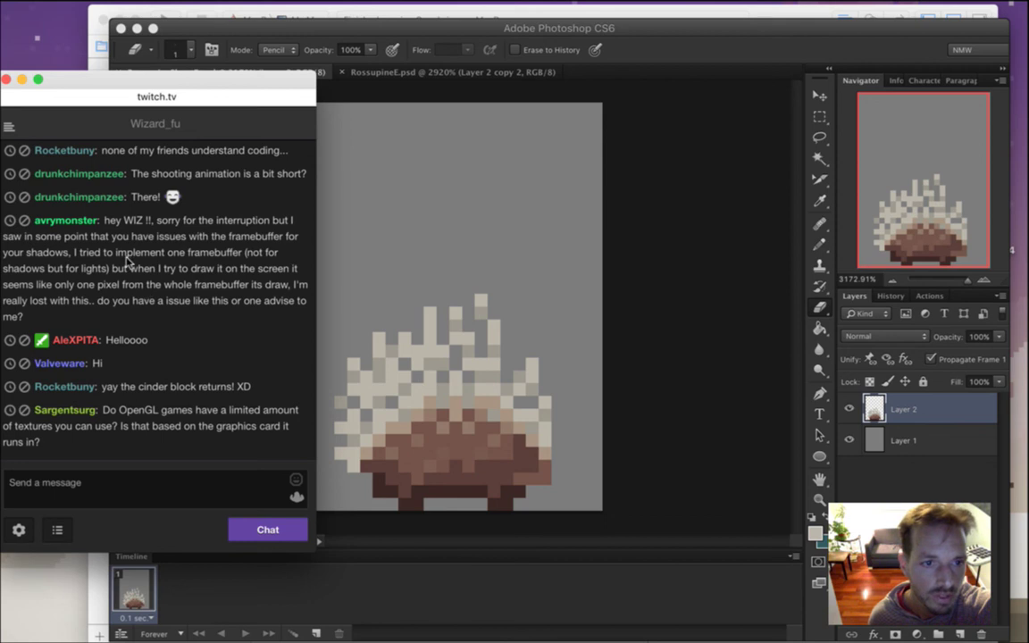
drag(104, 254, 207, 257)
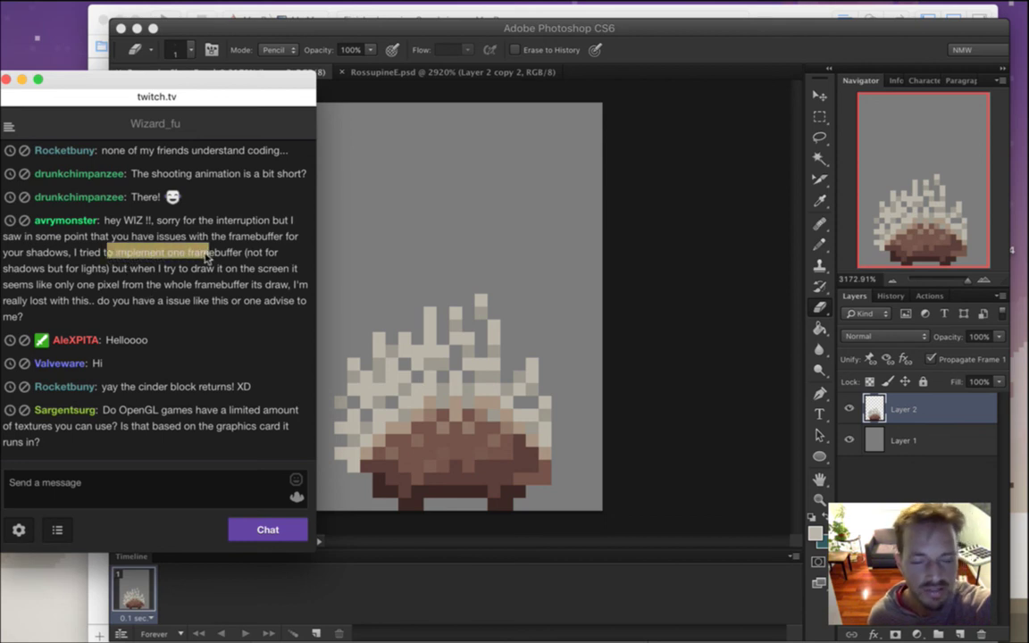
click(205, 299)
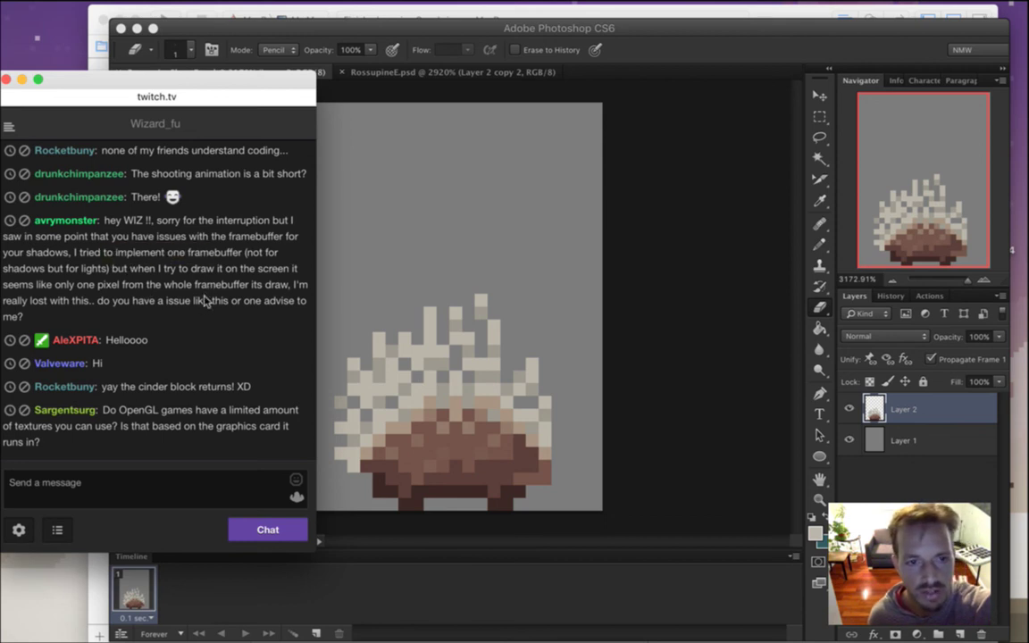
drag(122, 217, 190, 319)
click(191, 318)
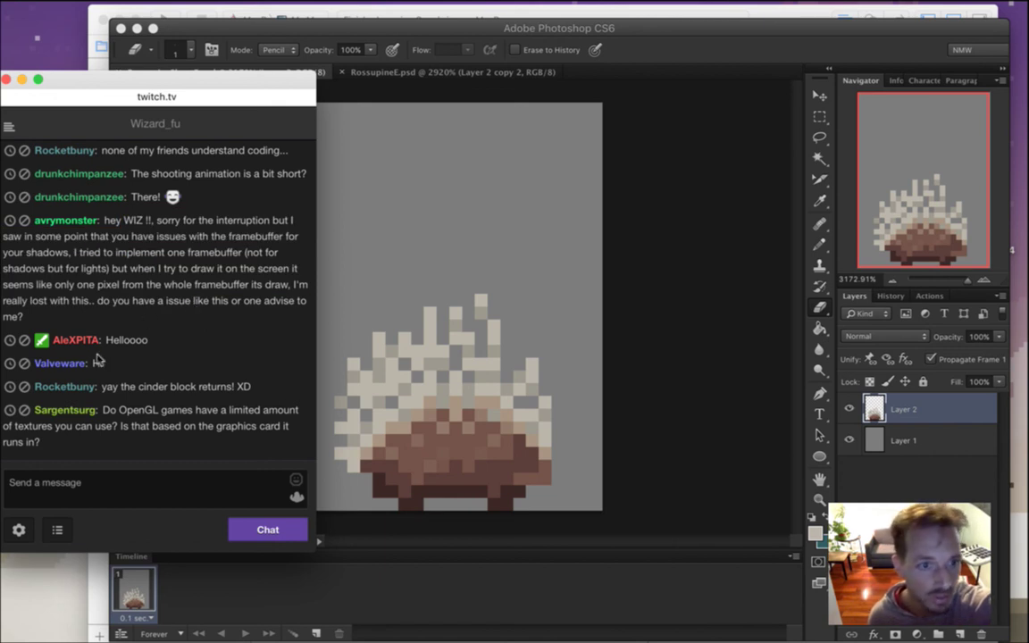
Read the chat greetings and the question about OpenGL texture limits, and return to RossupineShootE.psd in Photoshop
drag(113, 339, 150, 369)
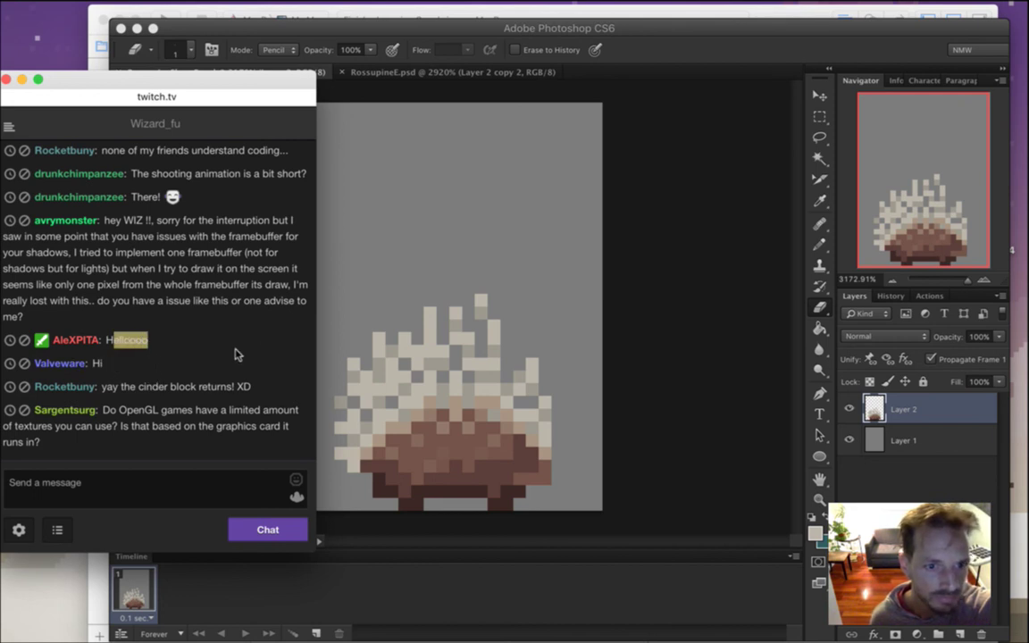
click(118, 355)
drag(101, 386, 190, 389)
click(215, 347)
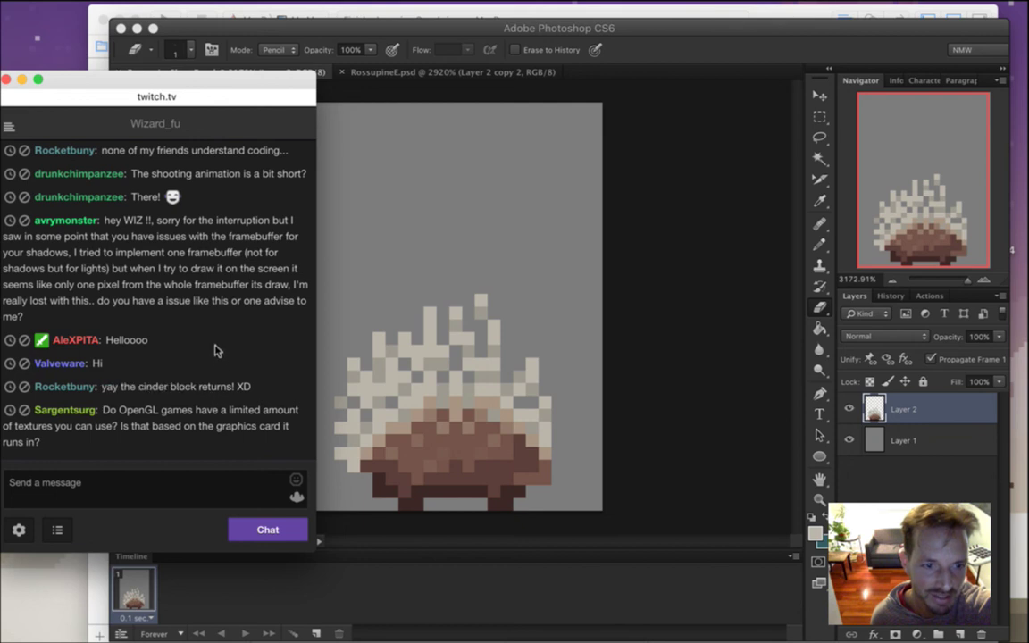
drag(128, 416, 141, 437)
click(136, 419)
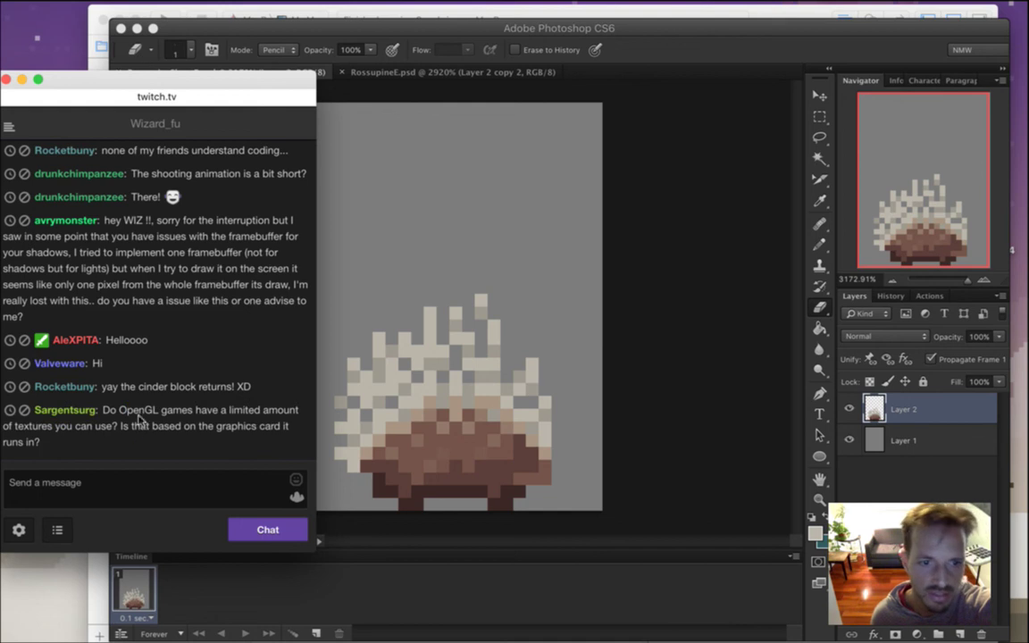
drag(159, 426, 217, 440)
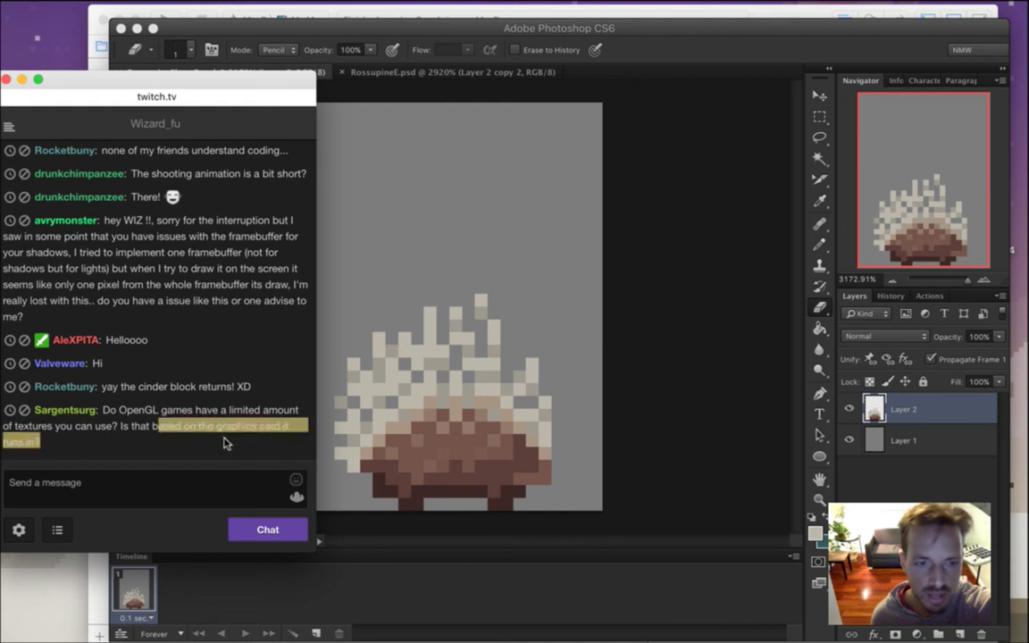
click(146, 419)
drag(114, 415, 137, 427)
click(150, 429)
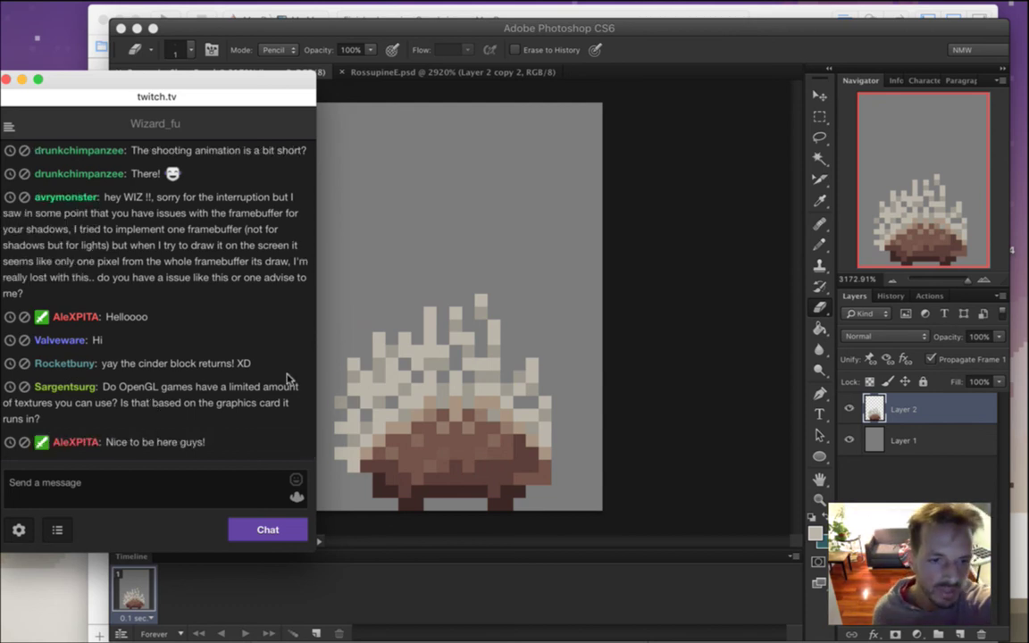
drag(182, 443, 123, 443)
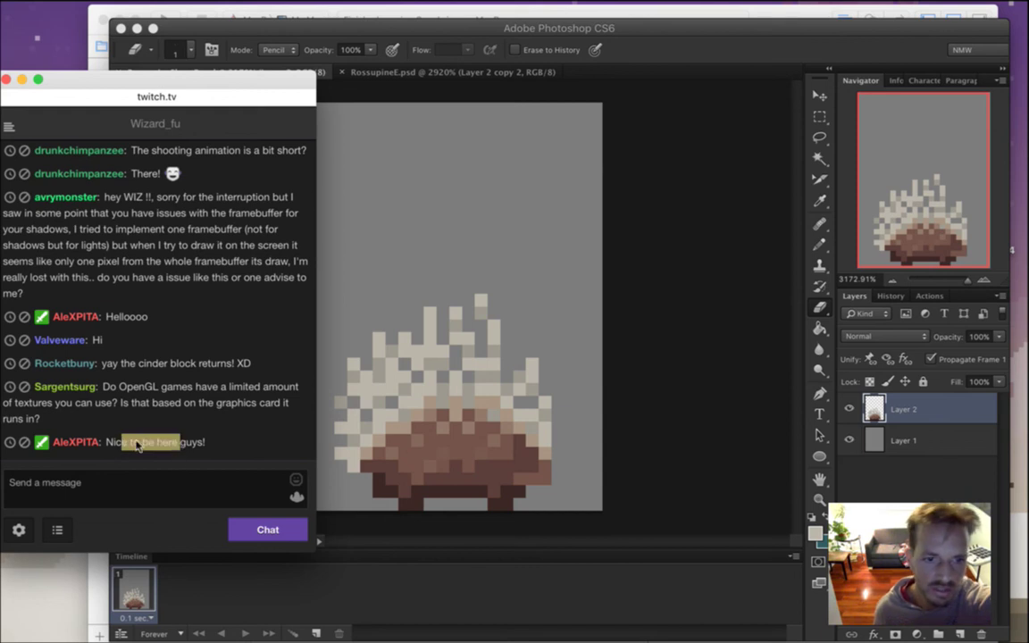
click(695, 312)
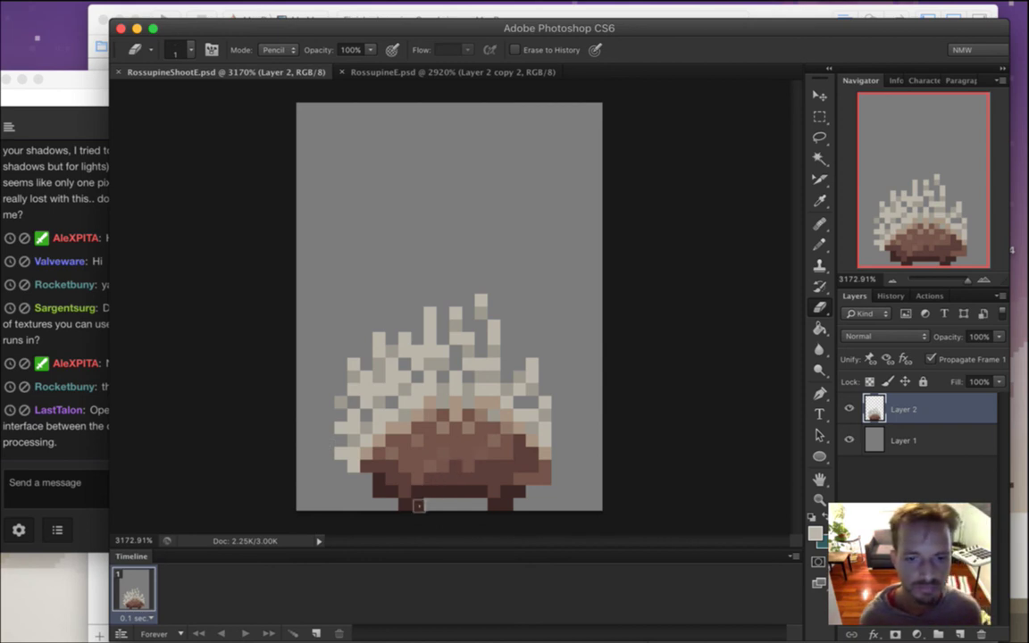
Switch to the Twitch chat and read the answer about OpenGL being a graphics library
click(99, 448)
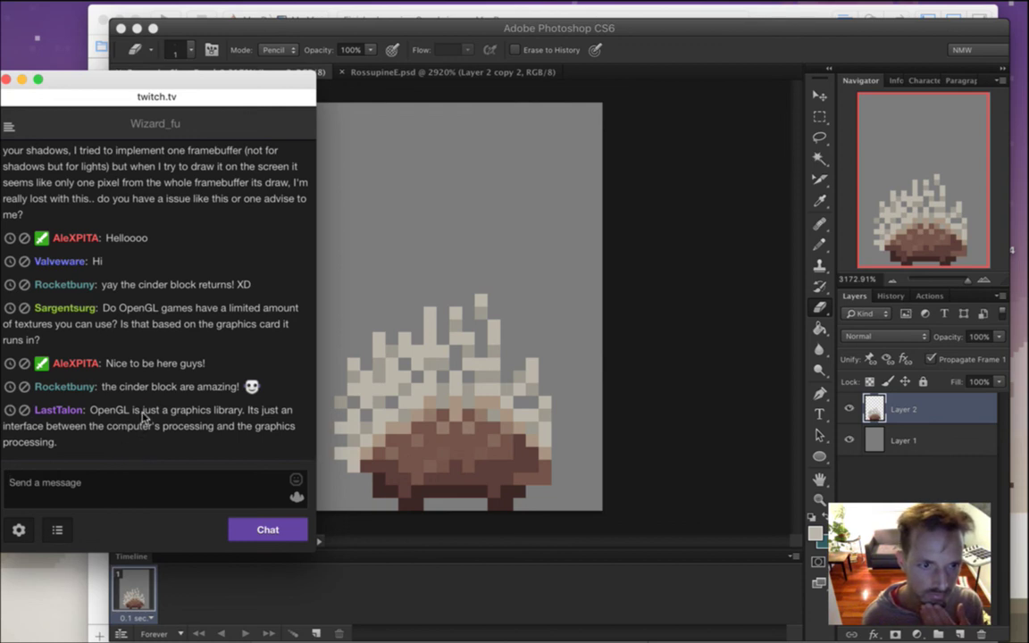
drag(142, 413, 165, 437)
click(165, 436)
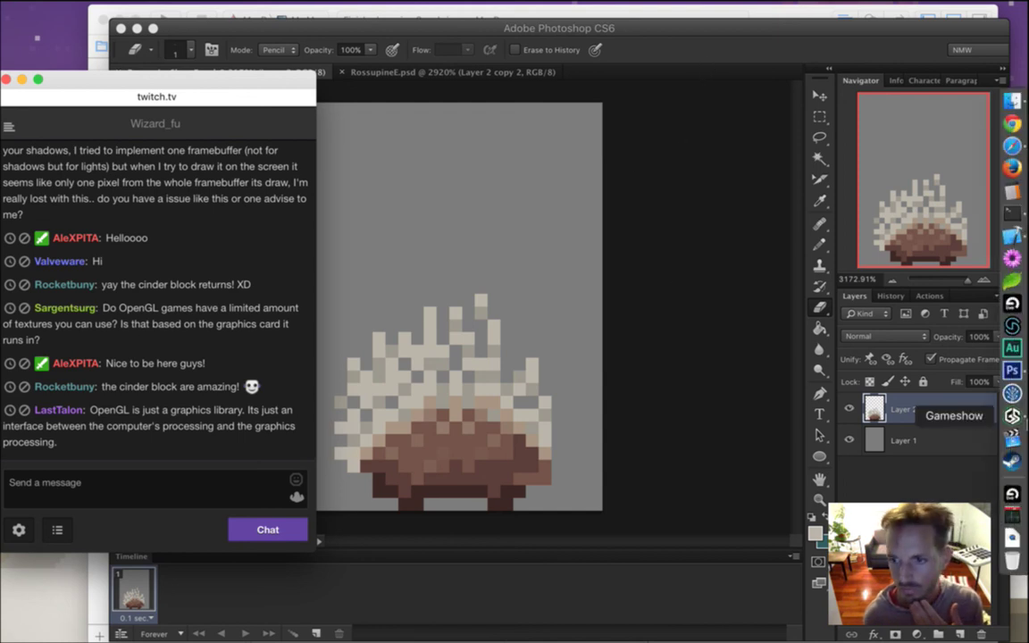
Check the live stream status in Gameshow, minimize its window, and return to RossupineShootE.psd in Photoshop
click(1012, 416)
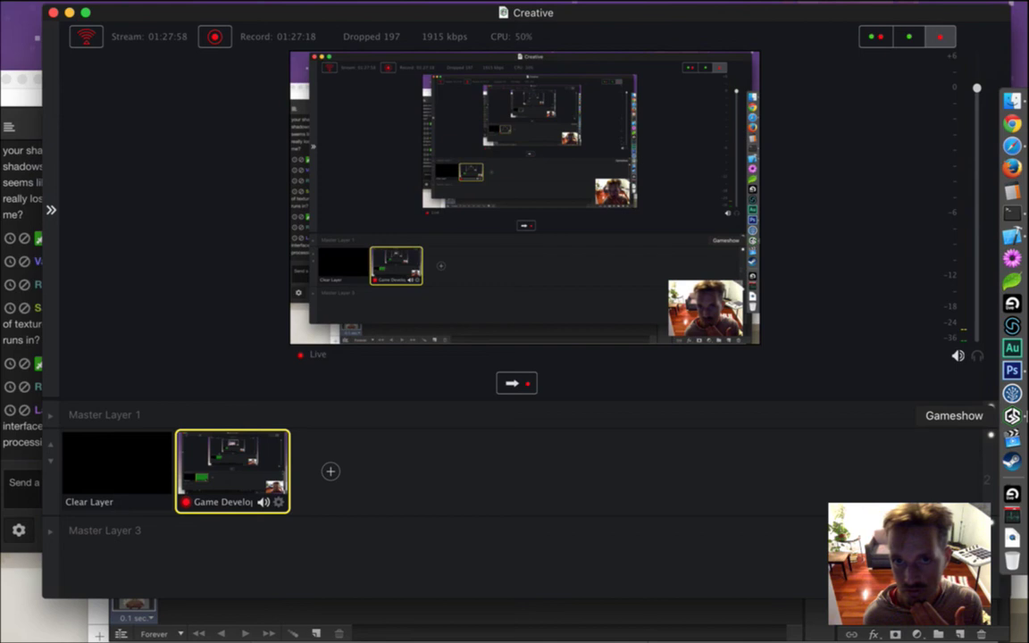
click(70, 12)
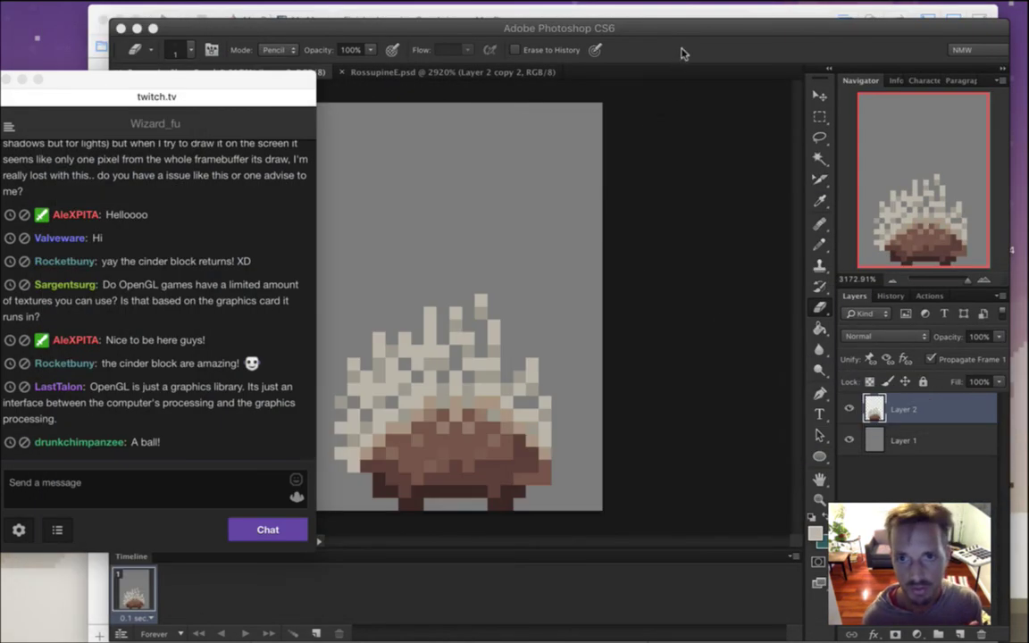
click(620, 156)
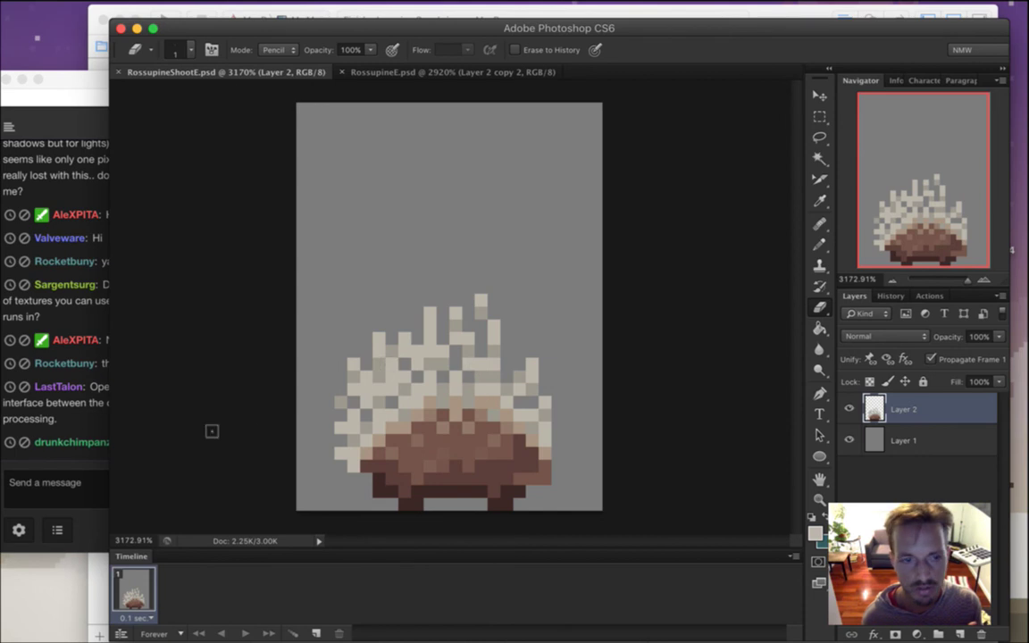
Switch to the Twitch chat and read the ball suggestions and the explanation of graphics memory limits
click(76, 390)
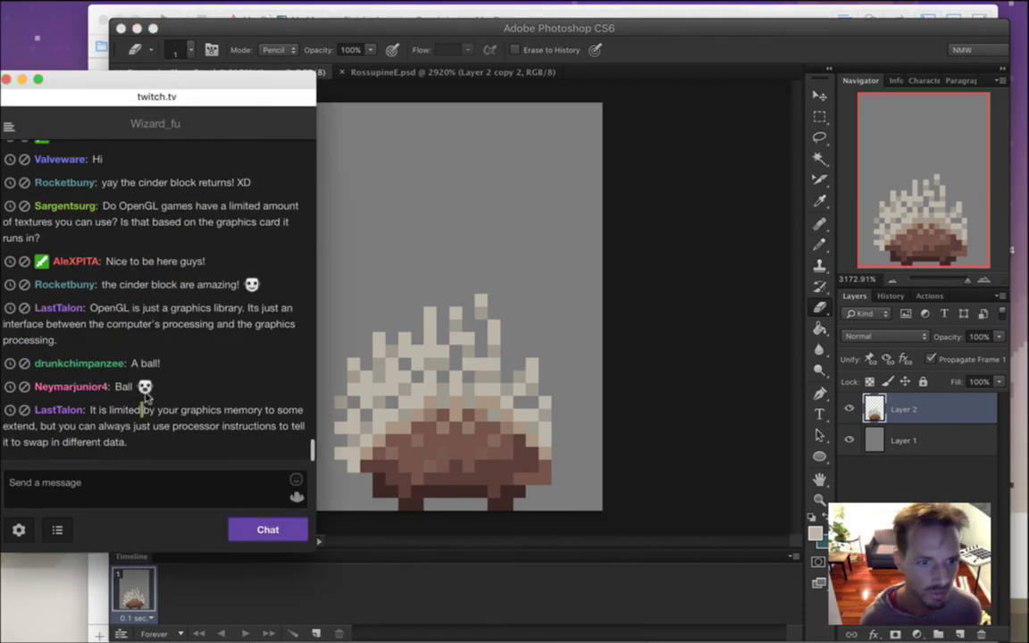
drag(133, 363, 162, 364)
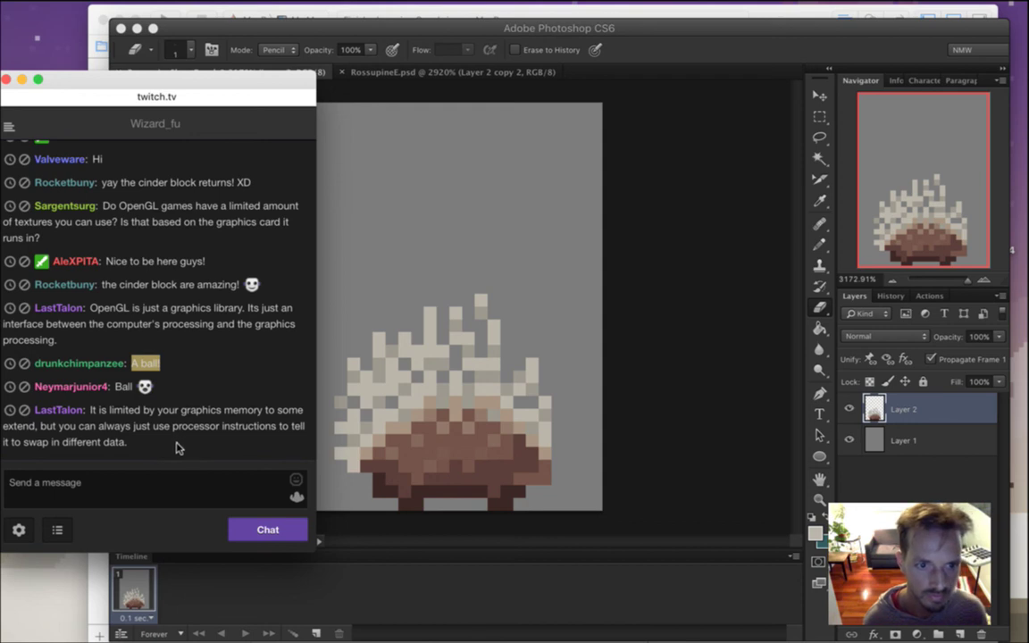
drag(113, 411, 140, 421)
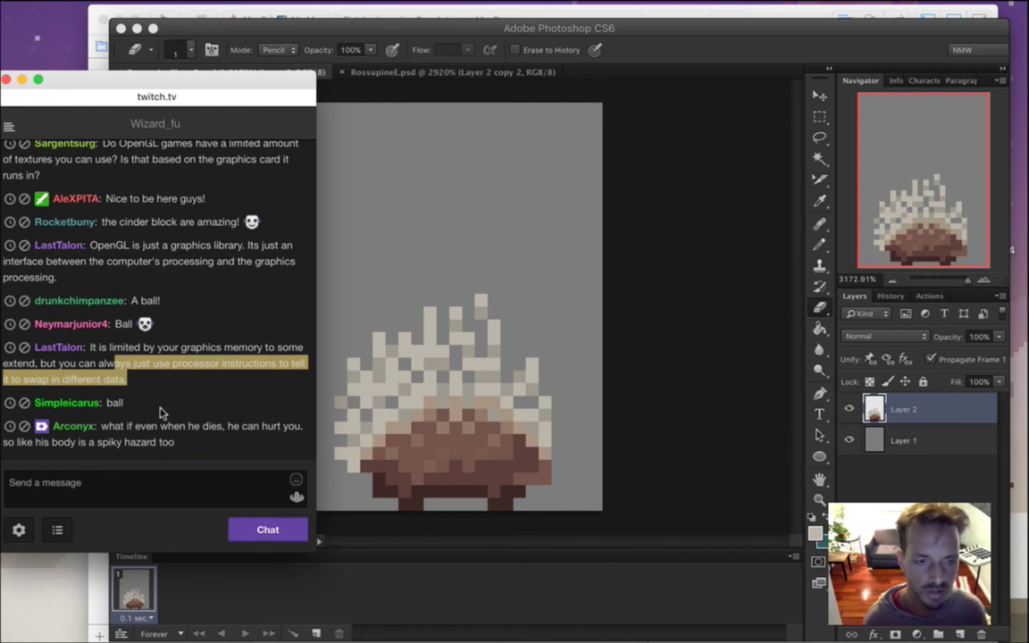
click(163, 406)
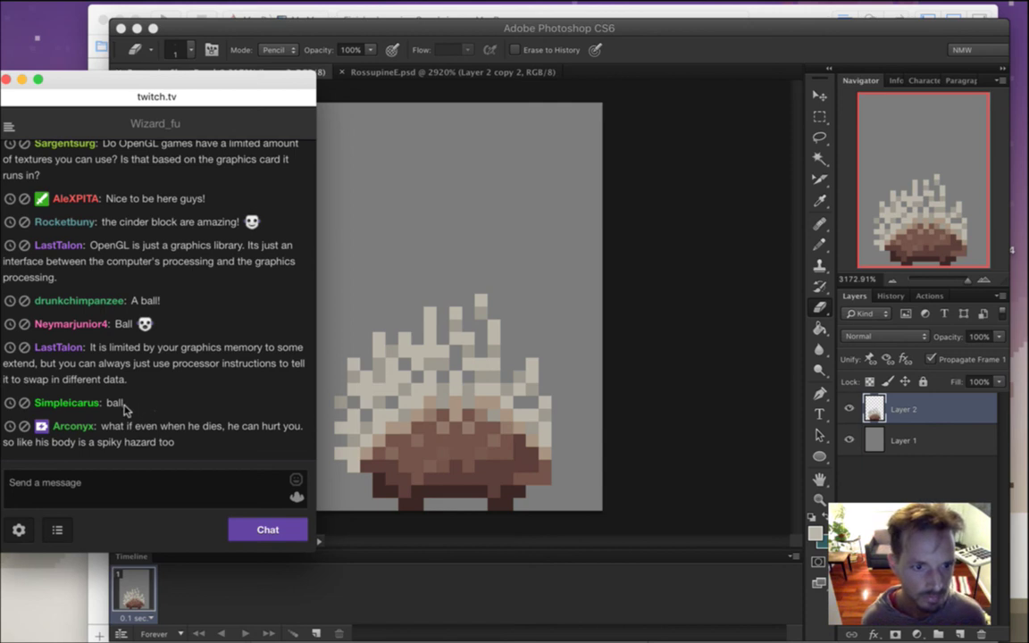
Read the chat suggestions about the dead porcupine's body staying a spiky hazard and its quills exploding in all directions
drag(131, 425, 152, 409)
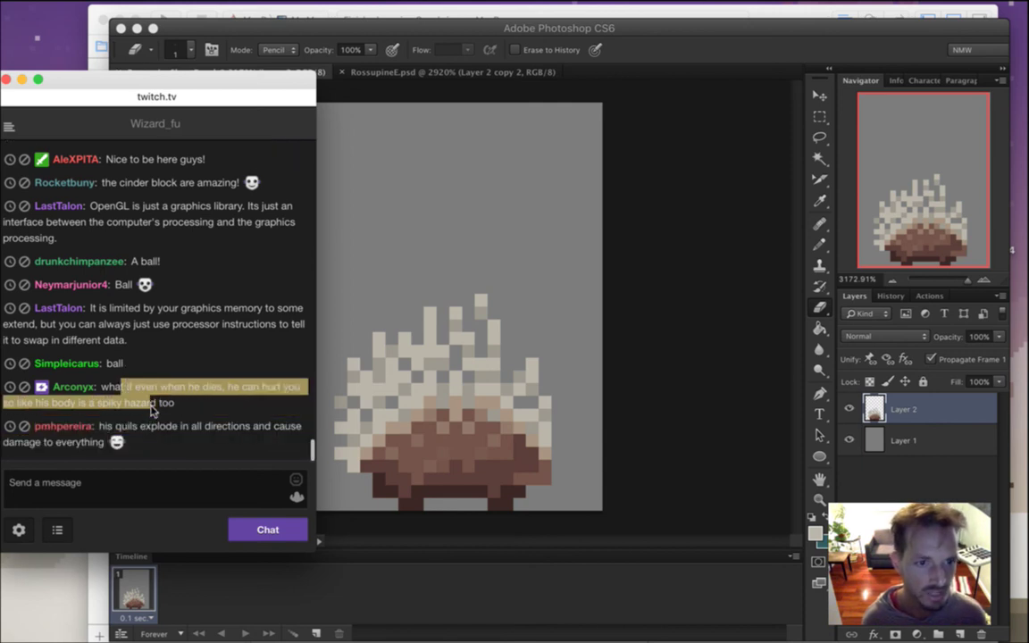
click(174, 407)
drag(129, 387, 168, 386)
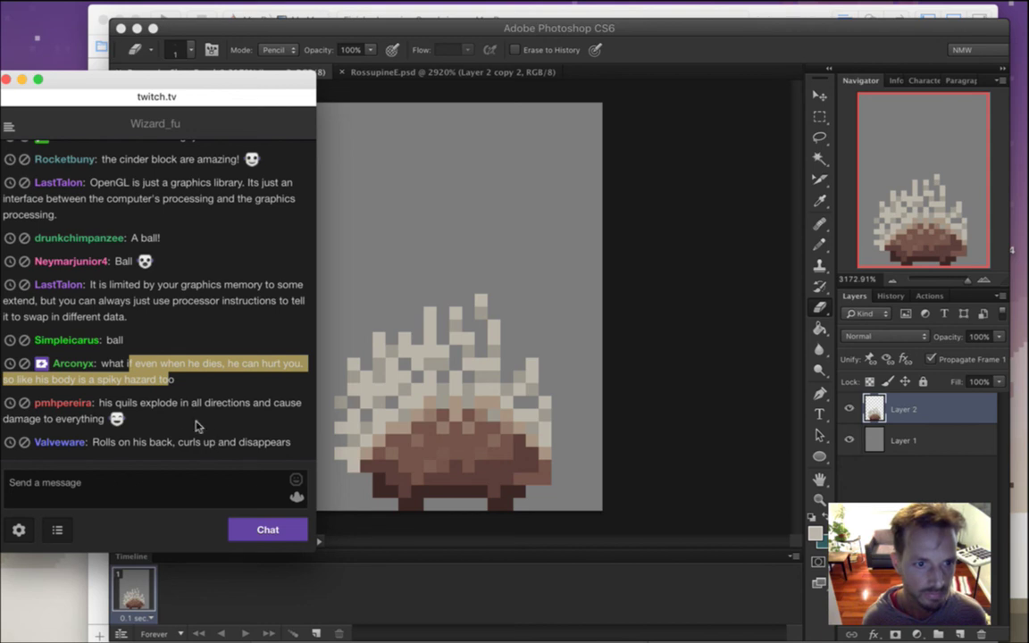
drag(121, 404, 176, 423)
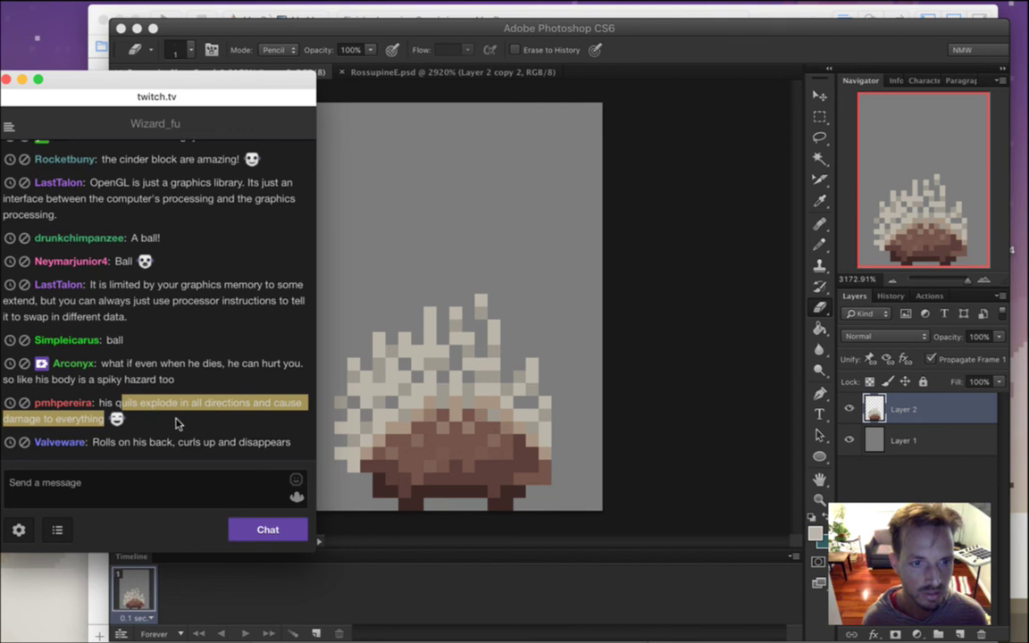
click(162, 403)
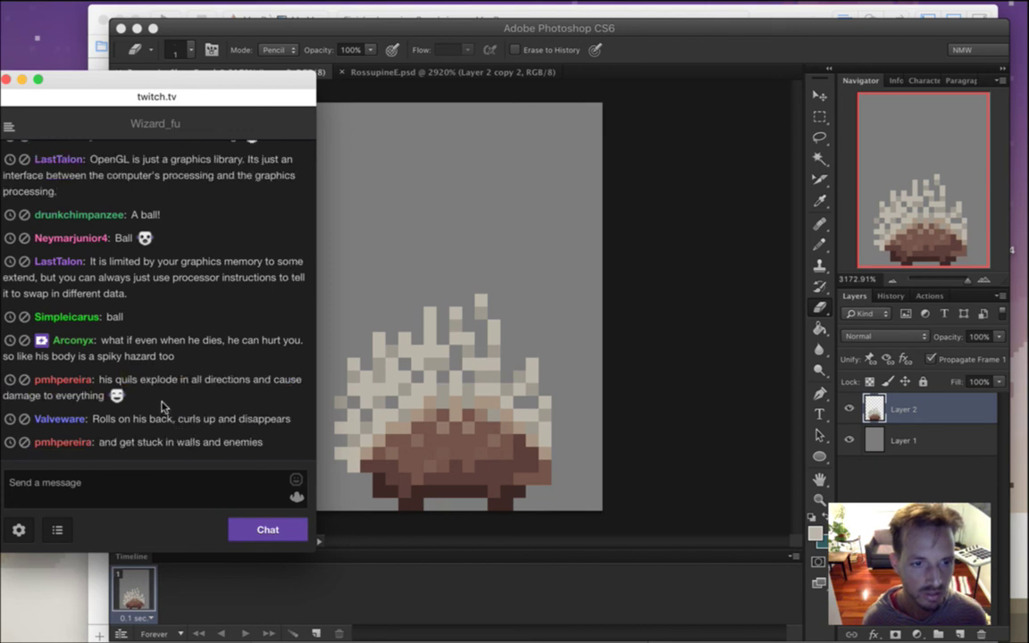
Read the chat ideas about quills sticking in walls, falling on his side and a big poof of spines
drag(120, 441, 218, 447)
drag(137, 420, 223, 404)
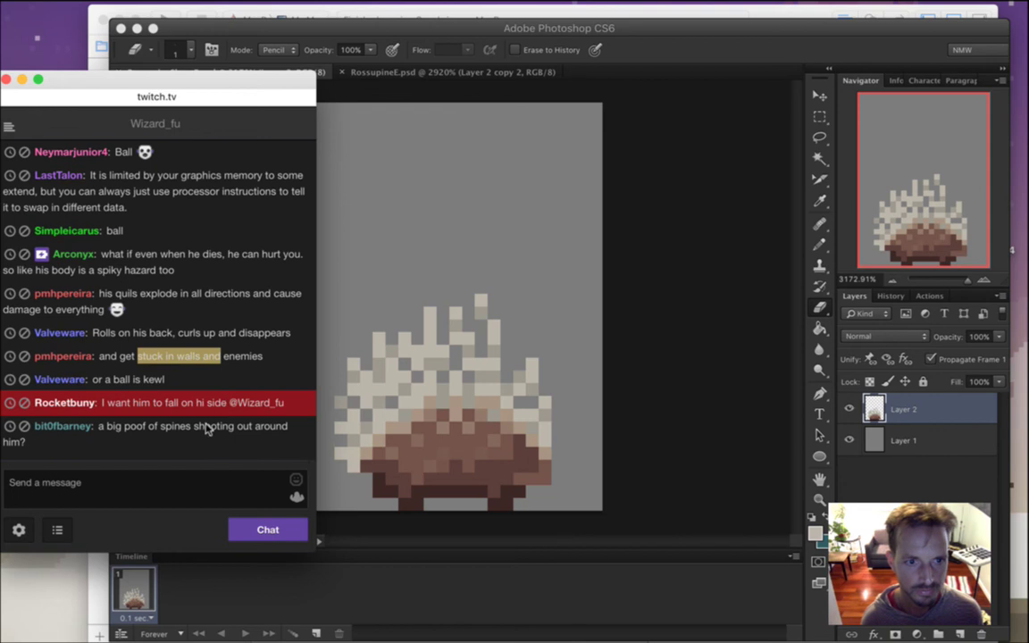
drag(119, 402, 223, 406)
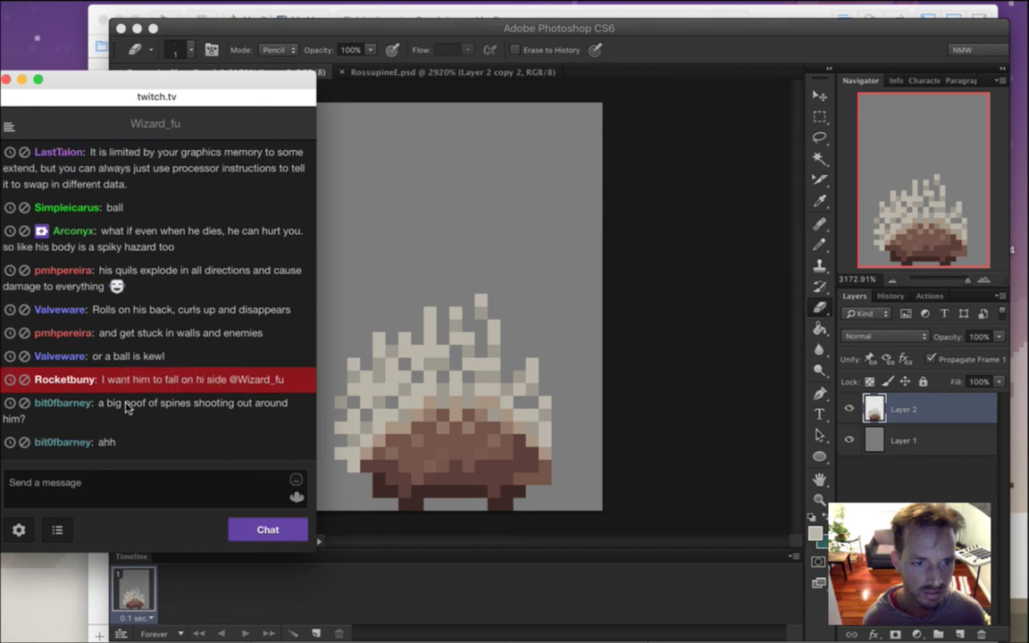
drag(125, 403, 99, 403)
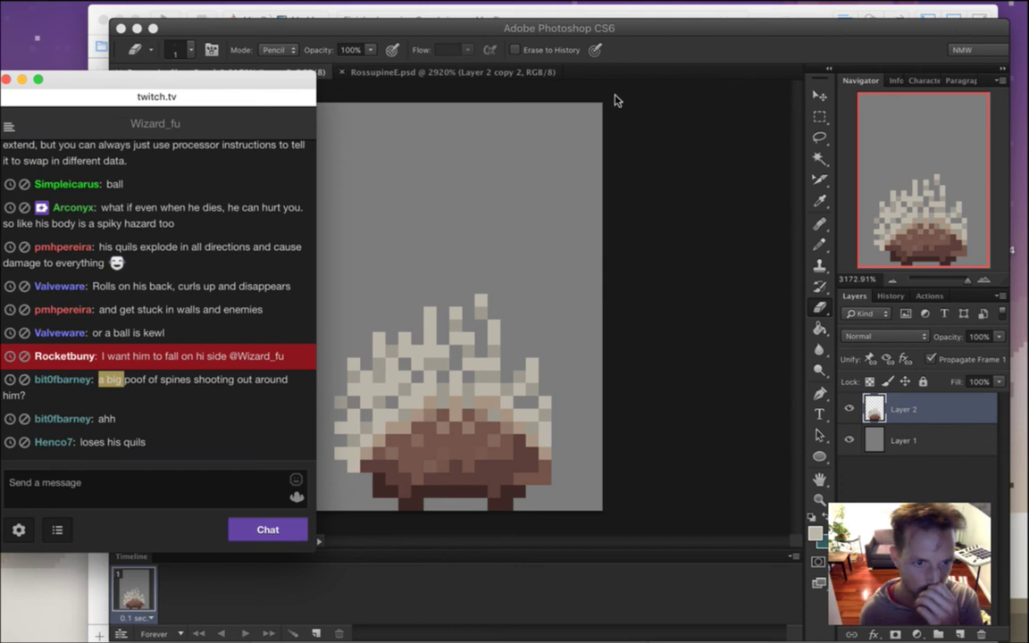
drag(125, 380, 190, 400)
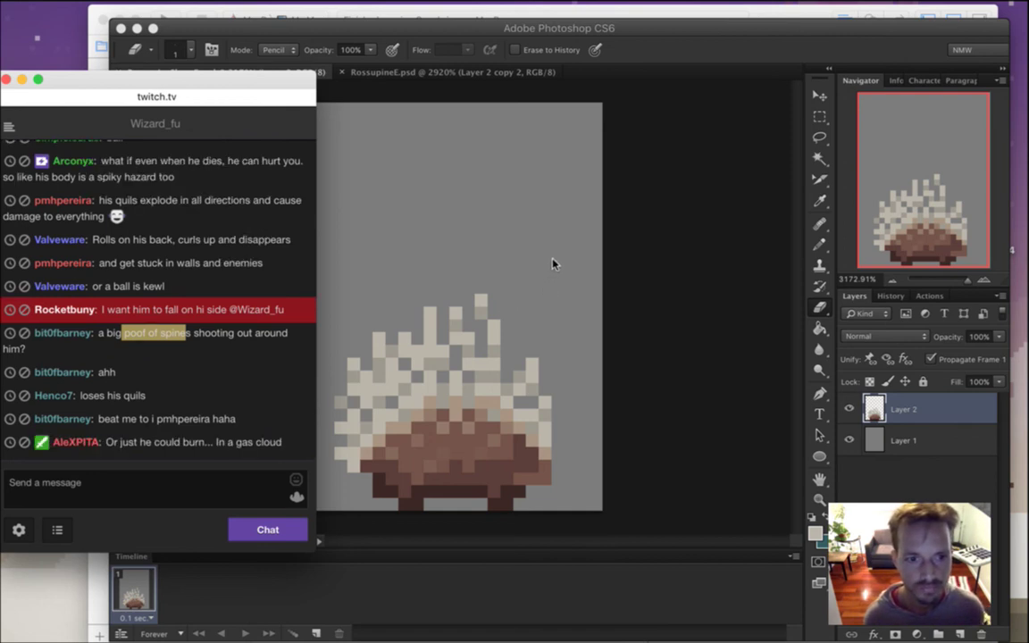
Read the chat suggestion about burning in a gas cloud and return to RossupineShootE.psd in Photoshop
click(130, 444)
drag(130, 443, 270, 444)
click(760, 53)
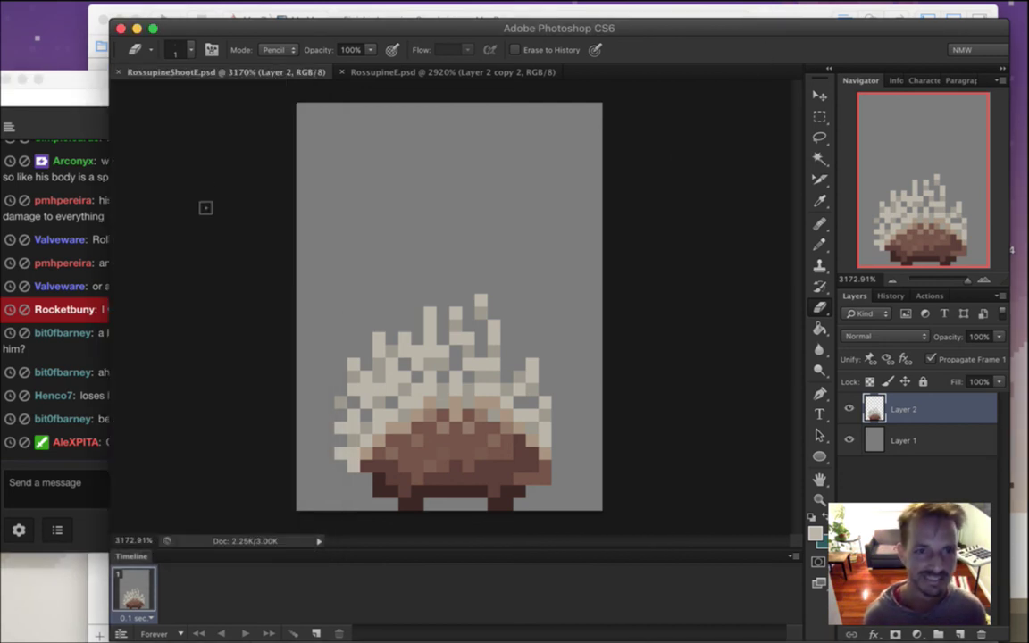
Save the document as RossupineRelease in Photoshop format in the Foes folder, and compare it with RossupineE.psd
click(134, 9)
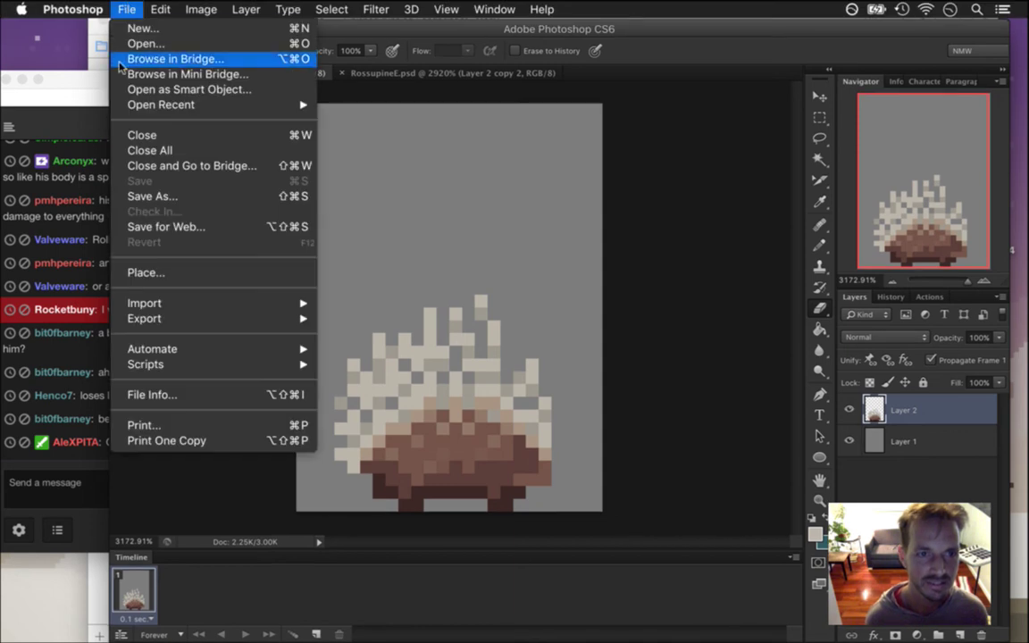
click(187, 198)
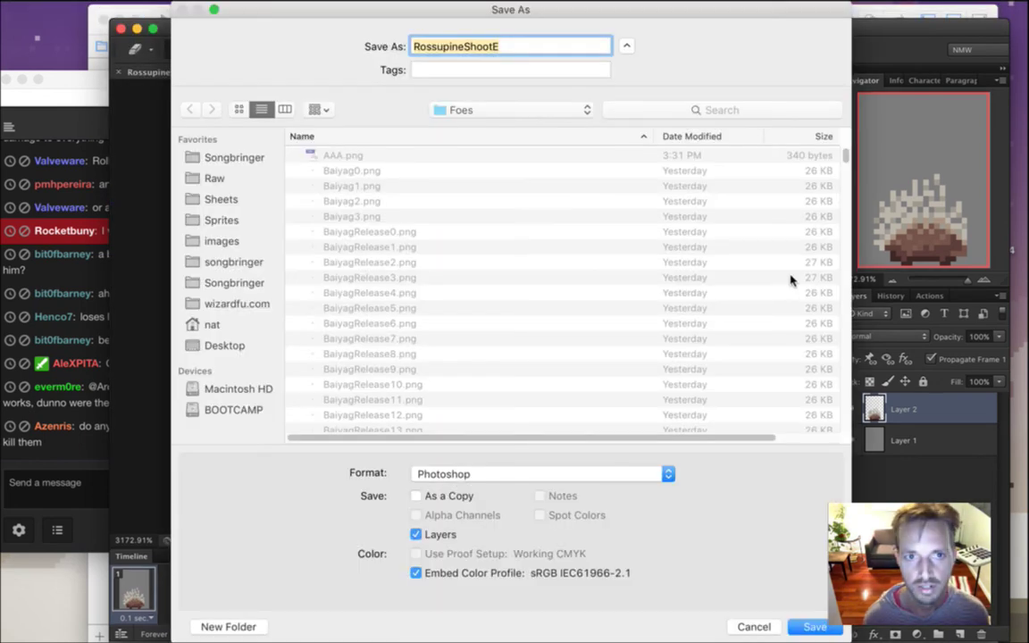
key(Right)
key(Left)
key(BackSpace)
key(BackSpace)
key(BackSpace)
key(BackSpace)
key(BackSpace)
key(Delete)
text(Release)
key(Return)
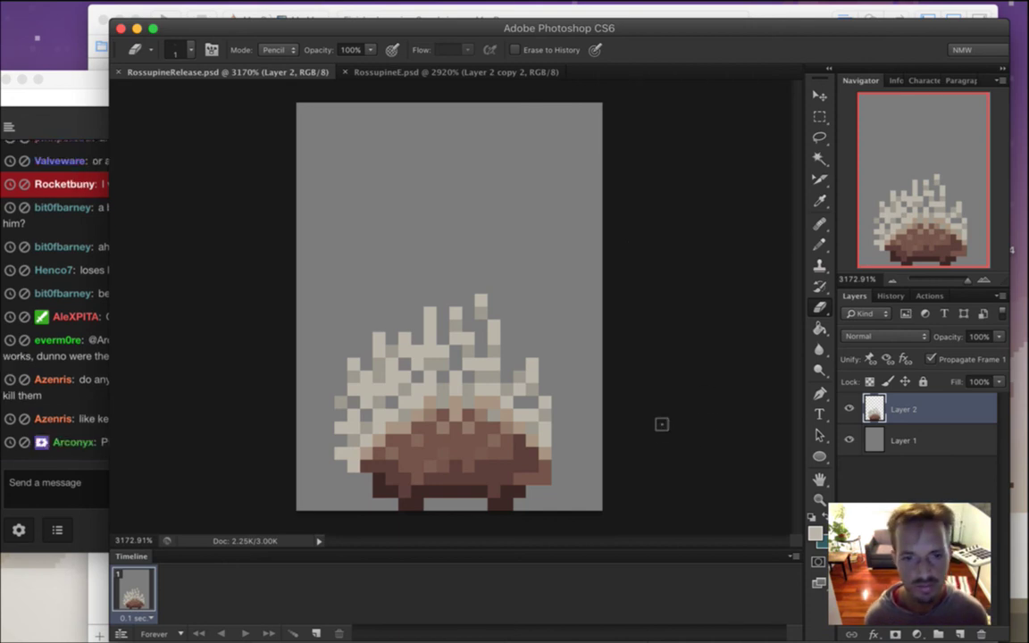
click(491, 75)
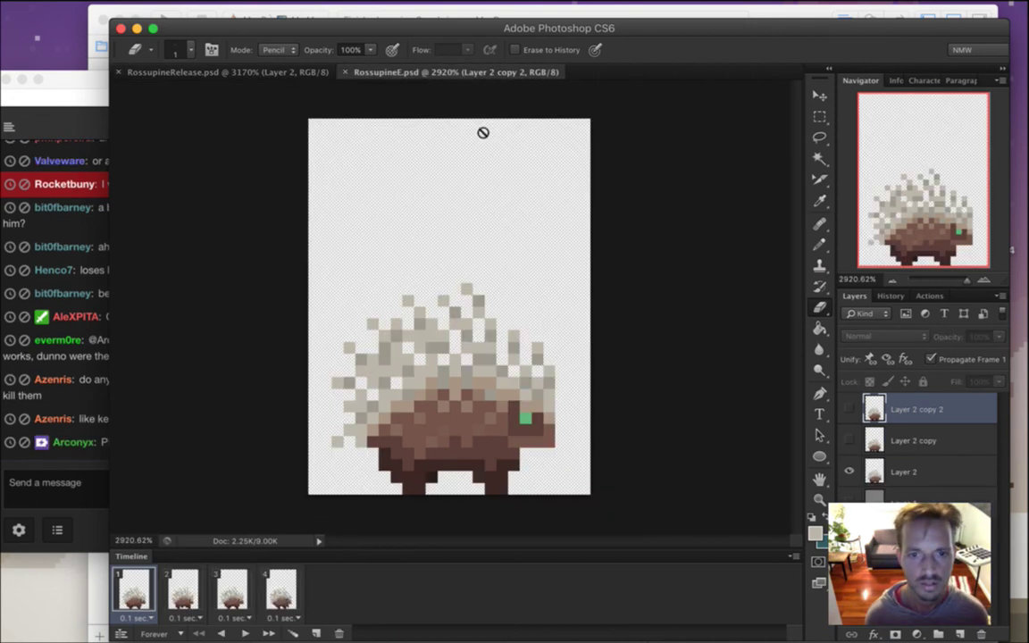
click(277, 71)
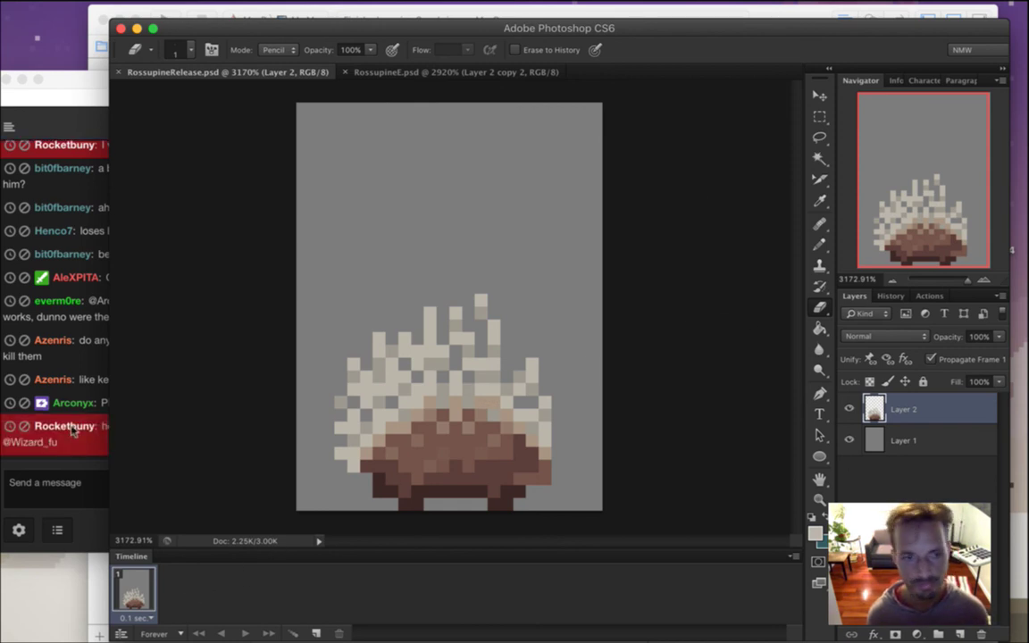
Switch to the Twitch chat and read the question about enemies that run away like kelbi from Monster Hunter
click(82, 373)
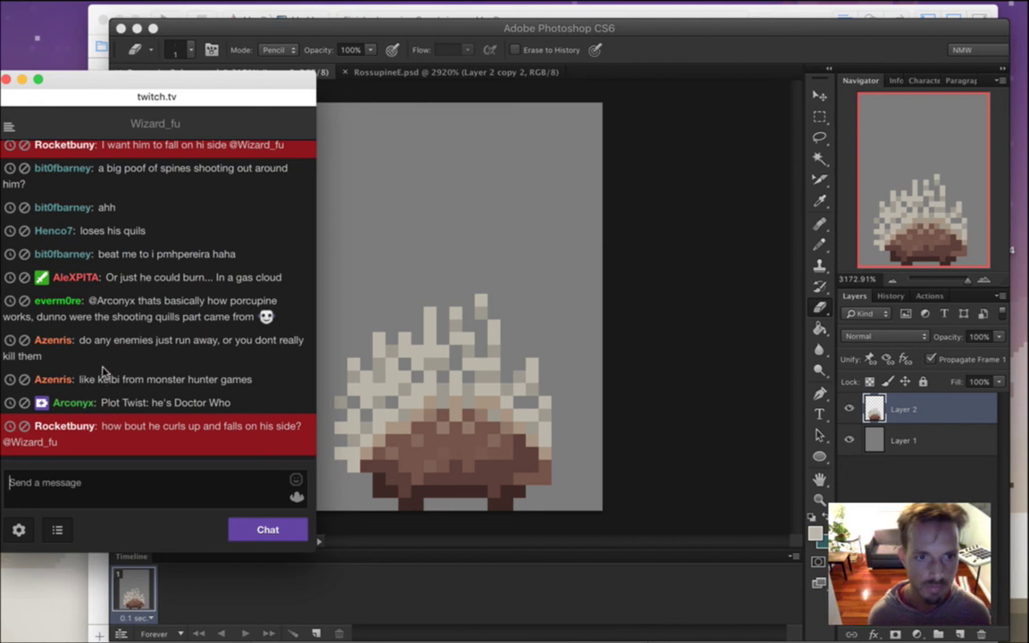
double_click(100, 340)
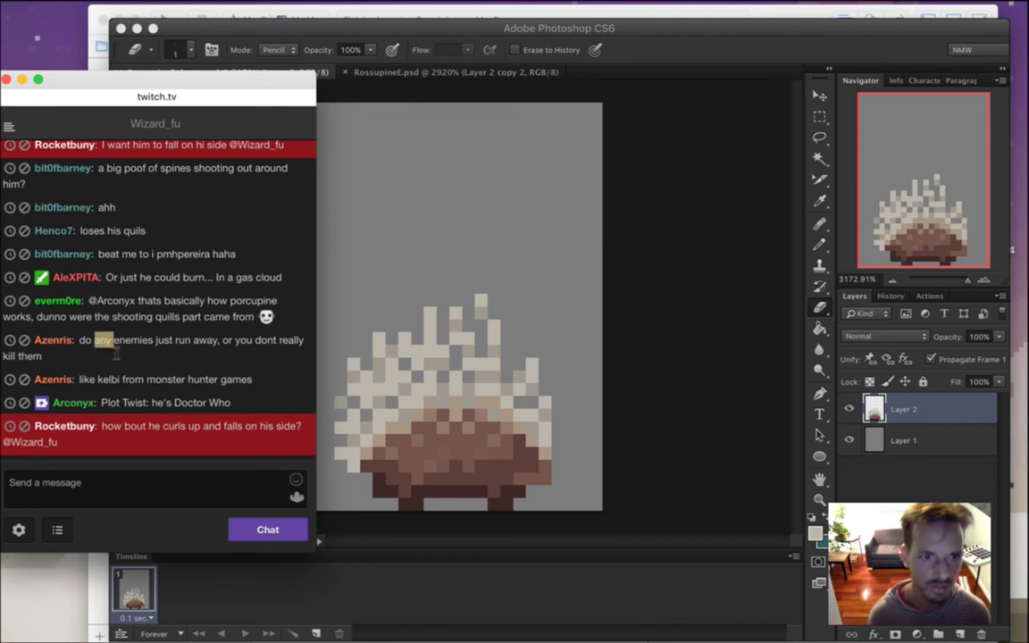
drag(118, 355, 129, 344)
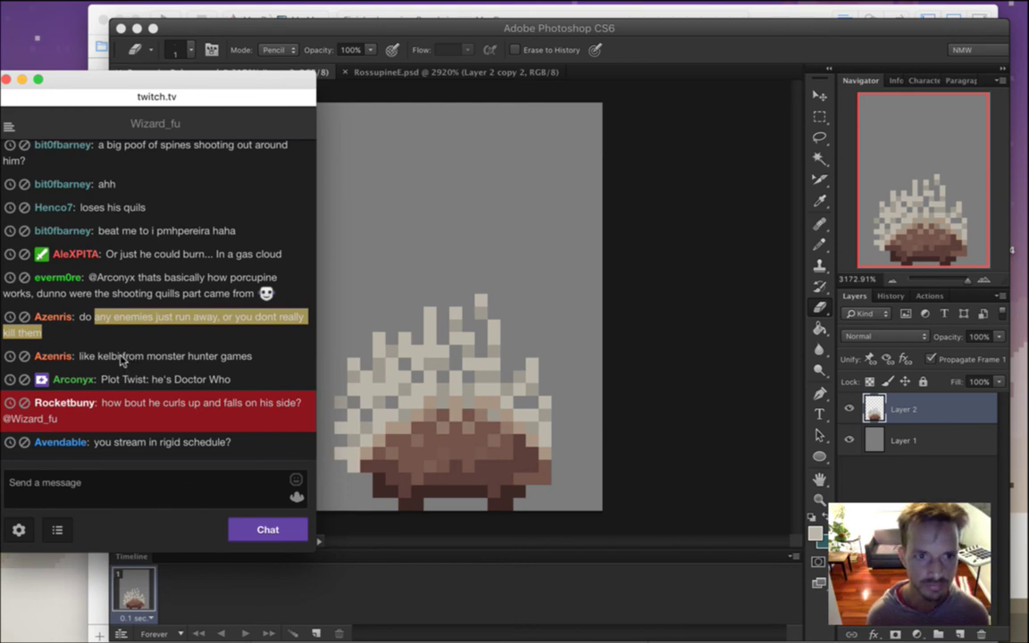
drag(125, 359, 205, 358)
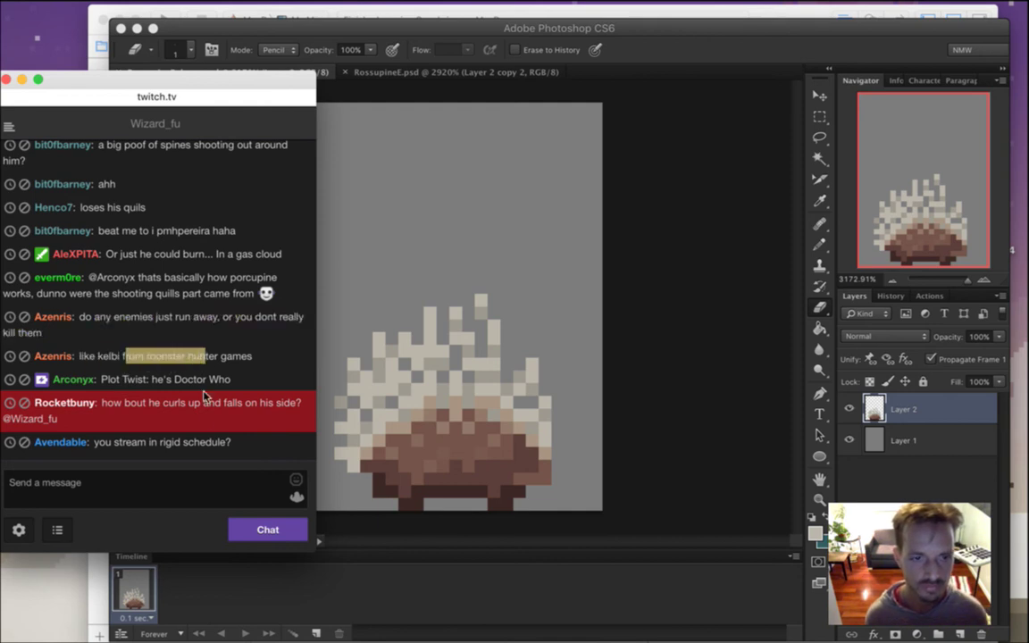
Read the chat messages about Doctor Who, curling up on his side and the stream schedule, and return to RossupineRelease.psd in Photoshop
drag(125, 379, 230, 400)
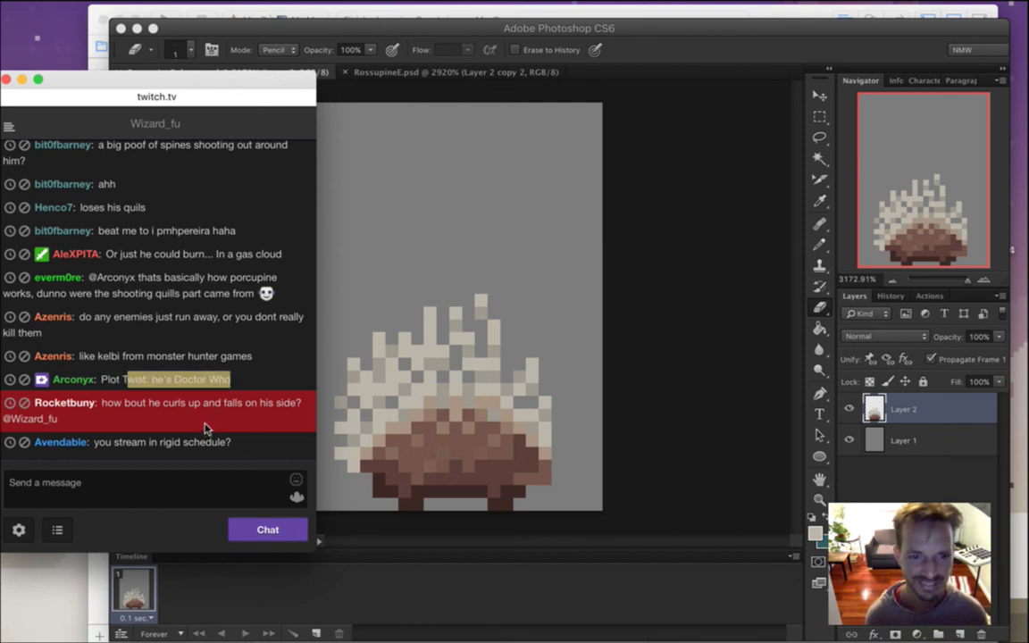
drag(117, 406, 286, 408)
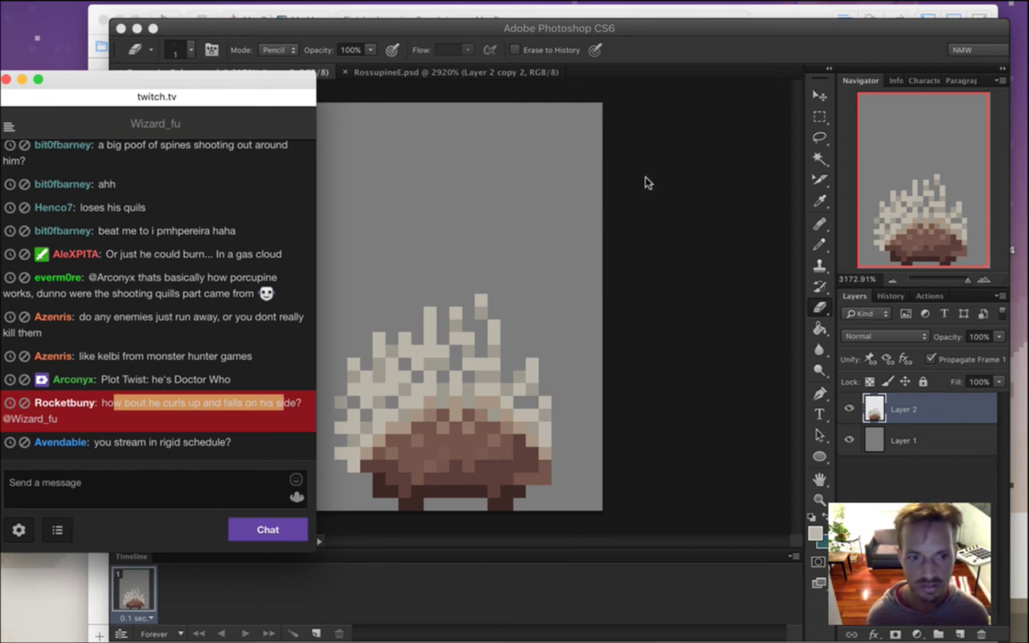
click(114, 415)
drag(110, 443, 302, 416)
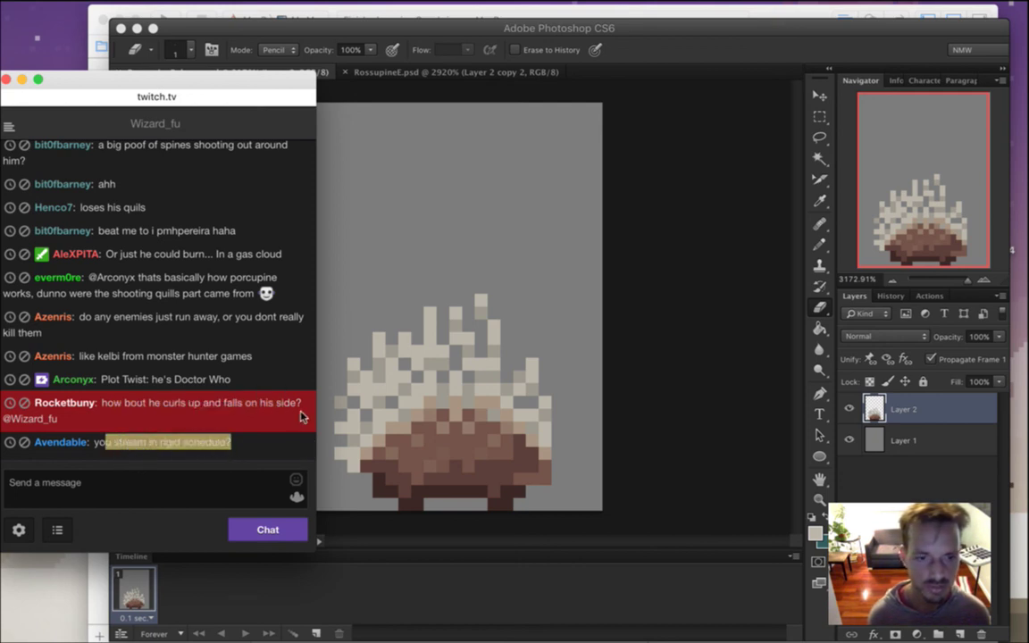
click(701, 55)
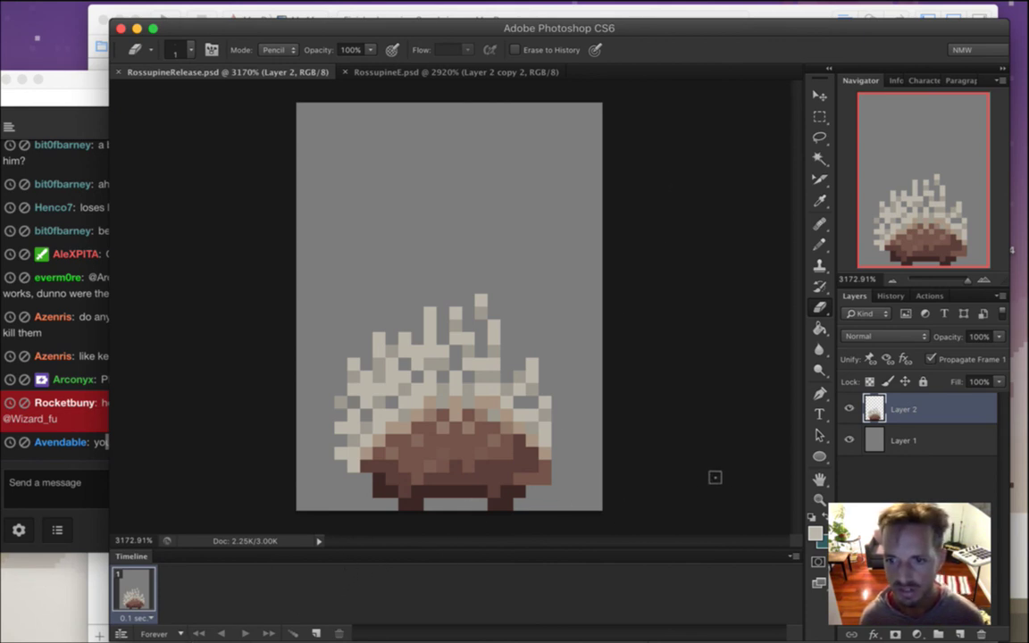
Duplicate Layer 2, hide the original, and move the copied porcupine straight up to about the middle of the canvas
key(i)
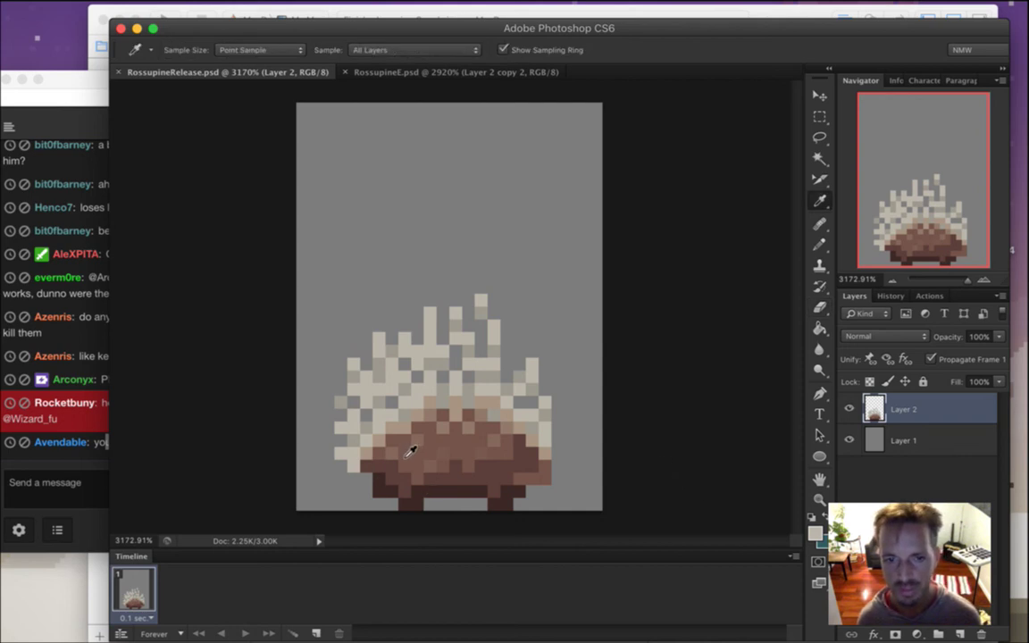
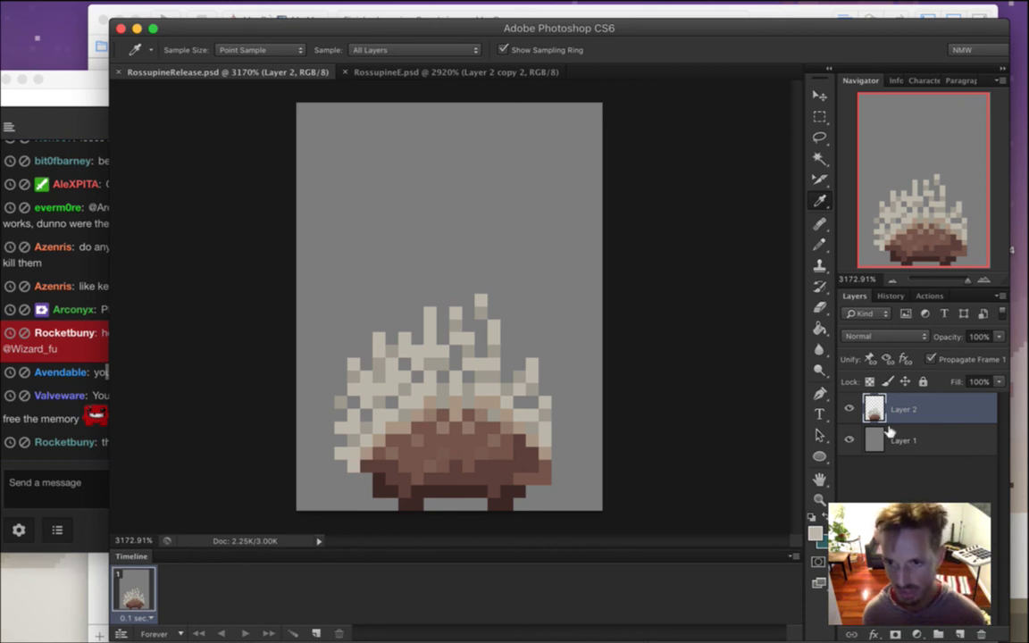
key(super+j)
click(849, 440)
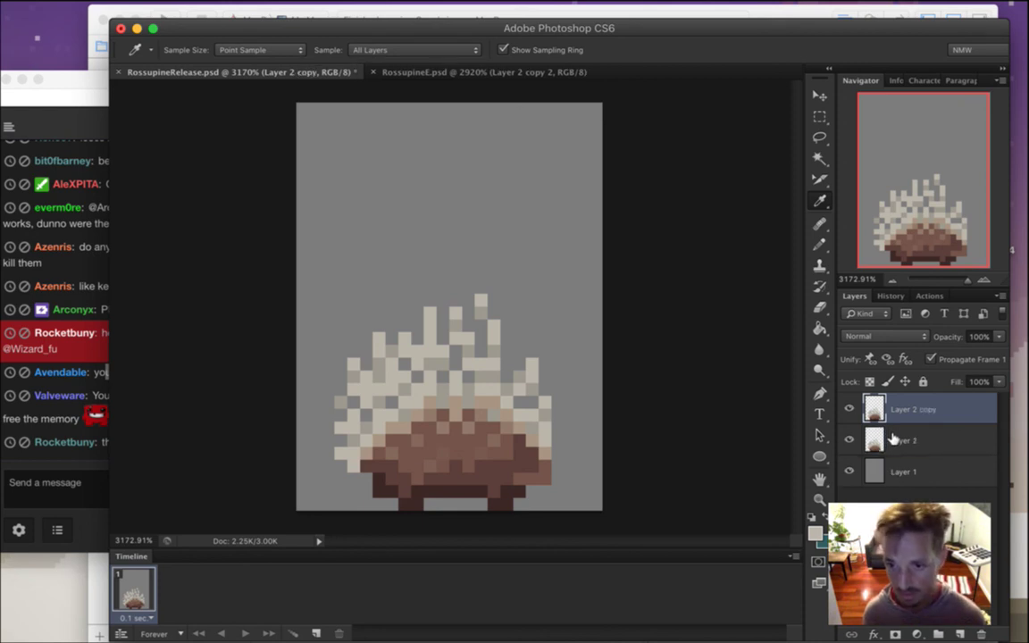
key(v)
drag(467, 418, 470, 336)
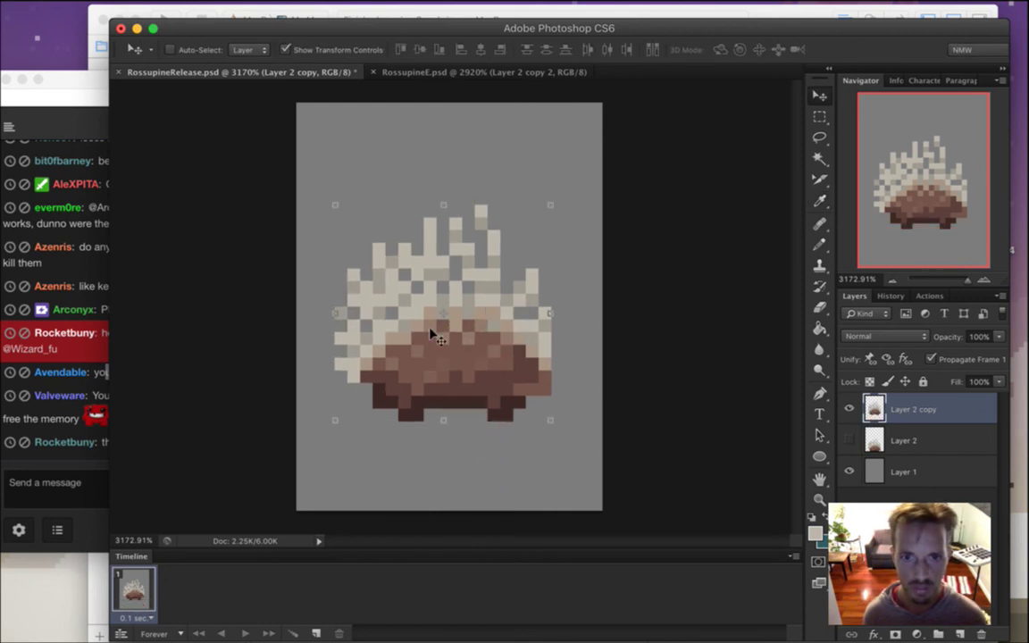
Switch to the Twitch chat, read the message about calling it release to free the memory, and return to RossupineRelease.psd
key(m)
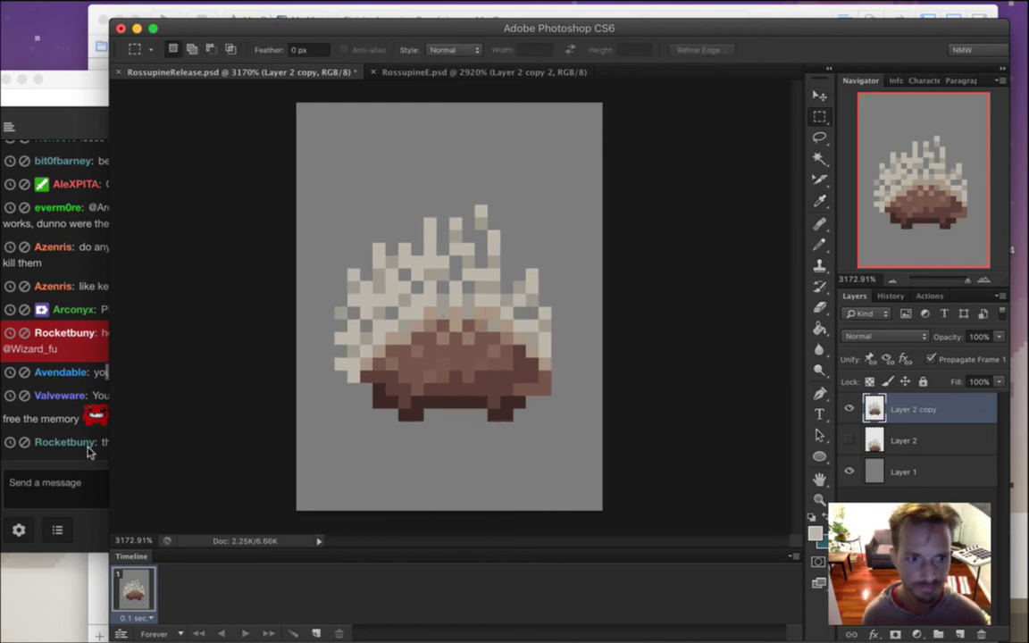
click(80, 399)
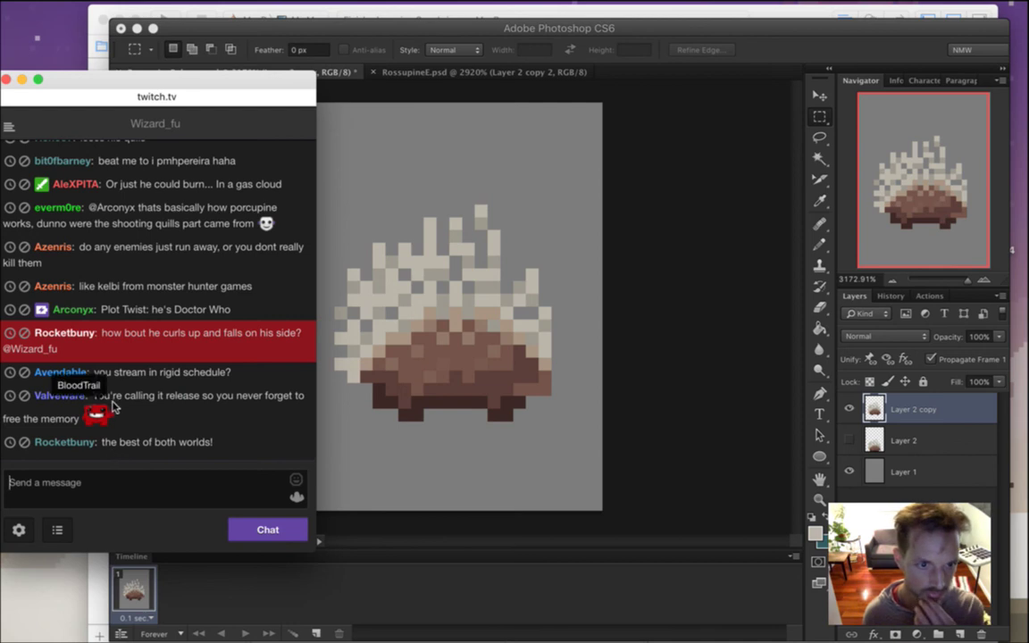
drag(110, 396, 149, 413)
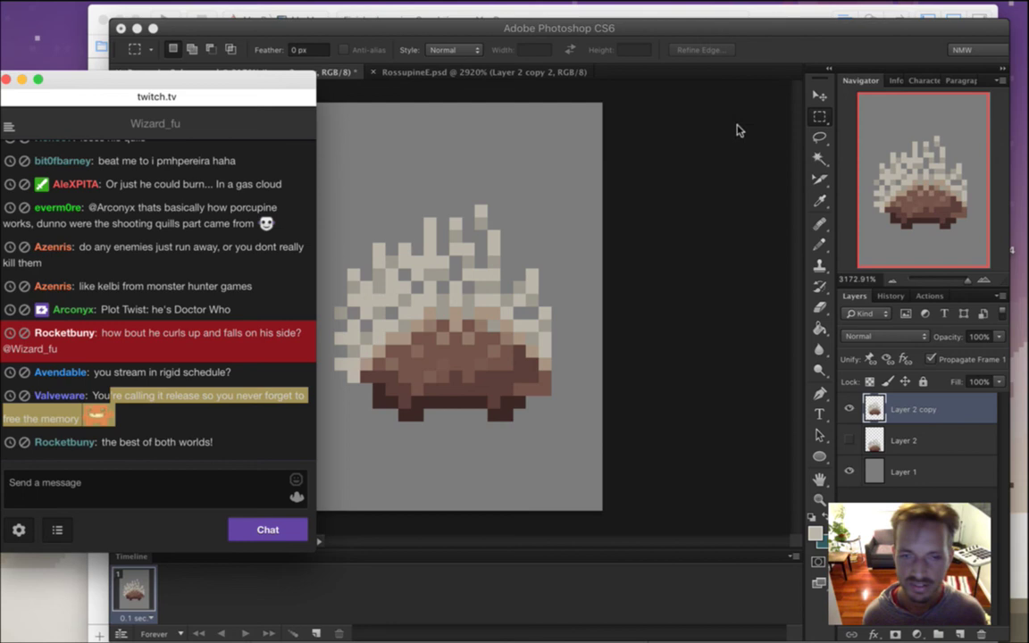
click(774, 52)
Select the porcupine's right third, rotate it about 27.6° clockwise, and move it inward and slightly down against the body
key(e)
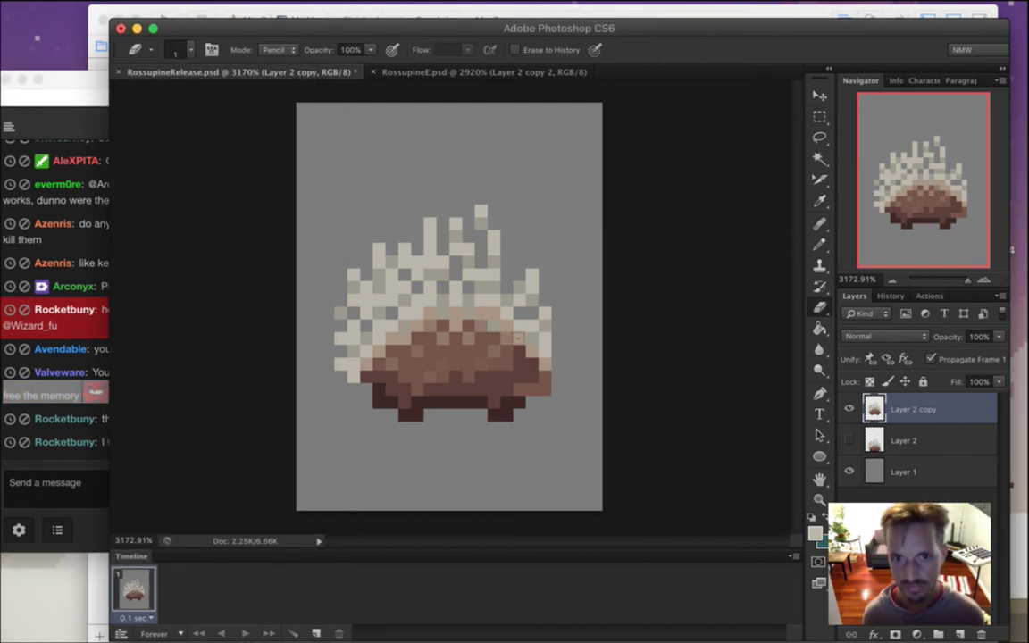
key(m)
drag(449, 181, 560, 425)
click(574, 314)
drag(475, 180, 563, 457)
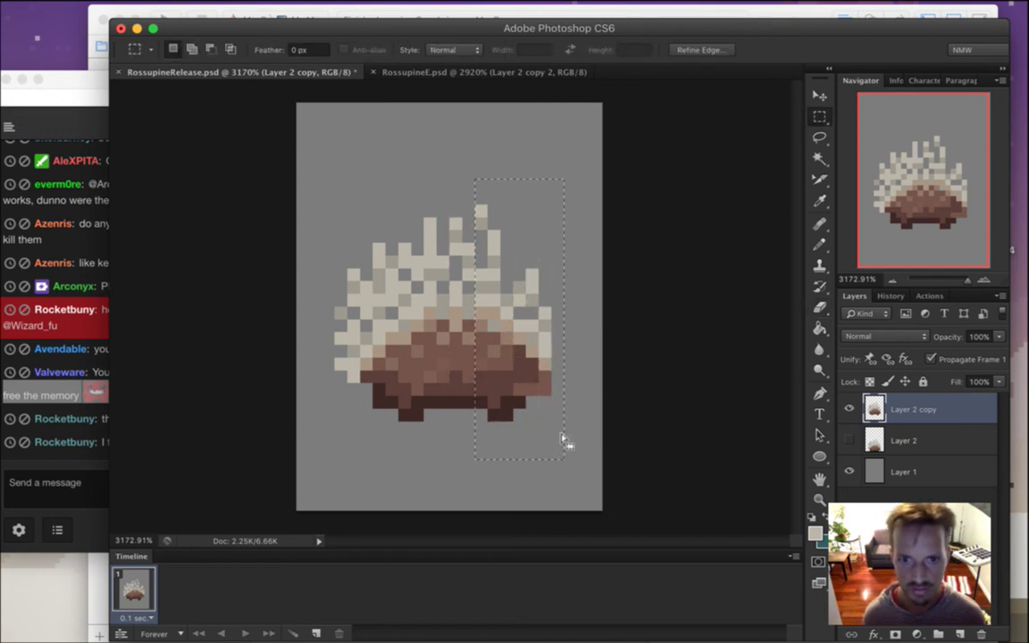
key(v)
drag(557, 178, 583, 202)
click(893, 49)
drag(608, 165, 615, 211)
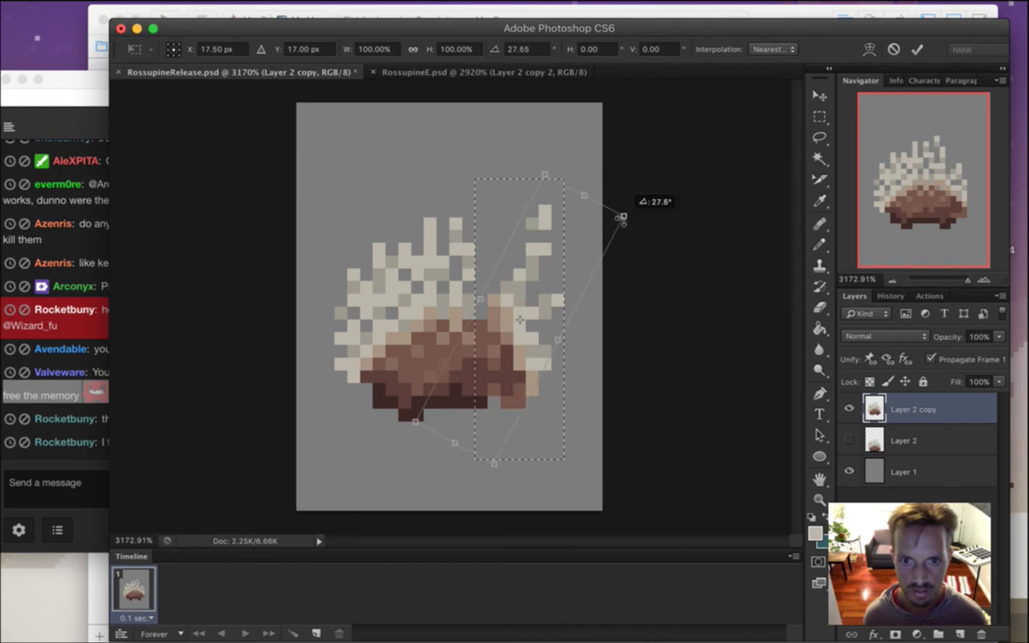
drag(523, 321, 512, 326)
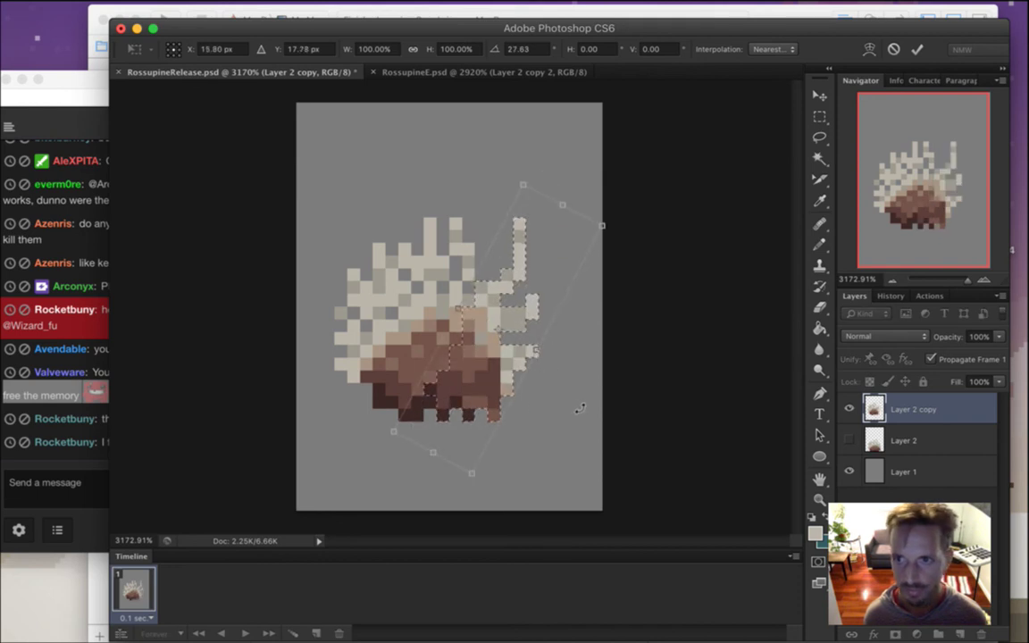
click(916, 49)
Select the porcupine's left third, rotate it -34.58°, and move it down so its quills fan outward beside the body
key(m)
drag(308, 242, 413, 427)
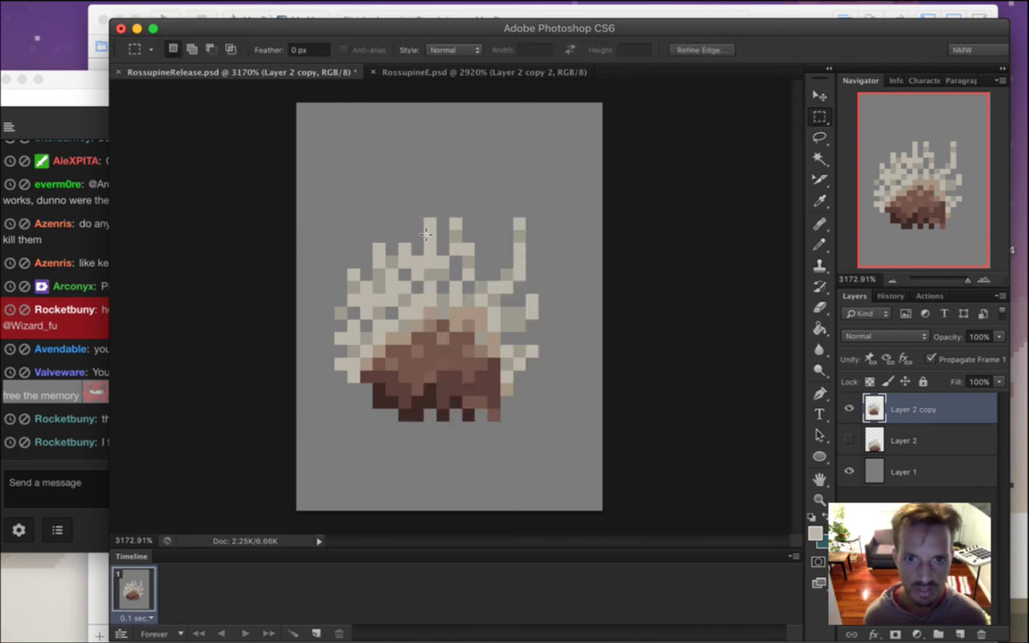
drag(301, 229, 398, 433)
key(v)
drag(281, 213, 248, 278)
drag(372, 314, 383, 368)
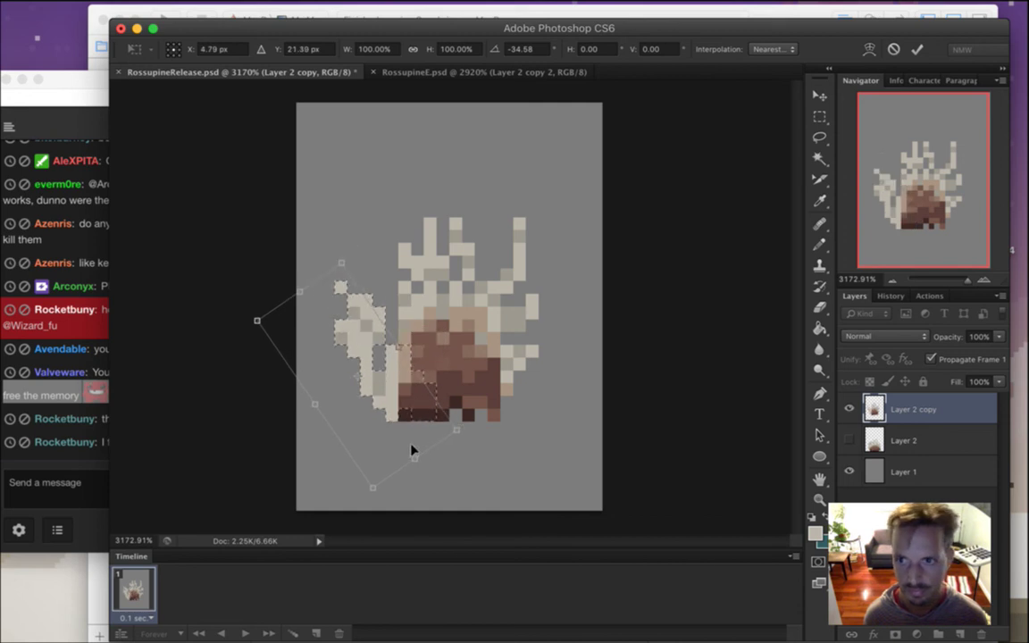
click(916, 49)
Select the quills at the upper left of the body, rotate them -14.61°, and move them slightly left
click(820, 117)
click(382, 356)
drag(383, 199, 447, 350)
drag(399, 179, 449, 369)
key(v)
drag(381, 168, 359, 163)
drag(455, 299, 416, 311)
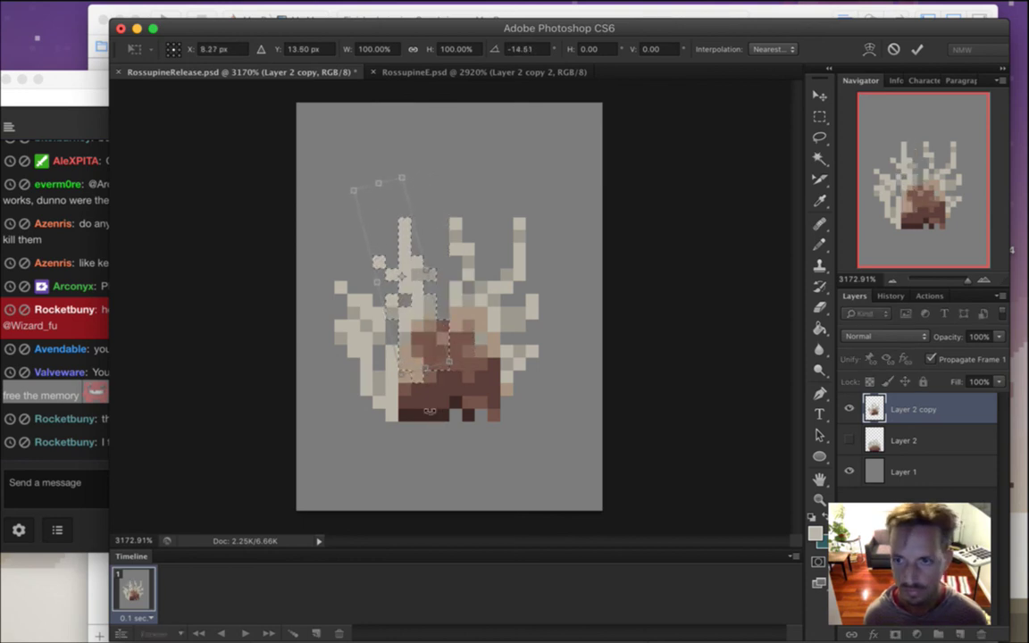
click(917, 49)
Select the lower-left quills and body edge, rotate them -35.17°, nudge them down one pixel, and deselect
click(819, 116)
click(474, 360)
drag(320, 352, 390, 411)
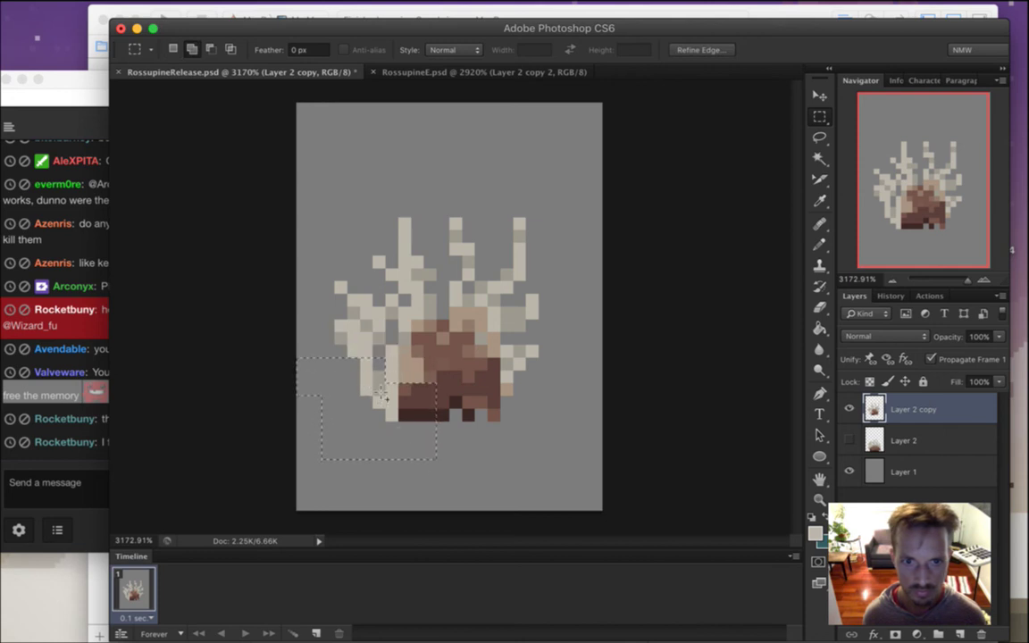
drag(327, 328, 370, 375)
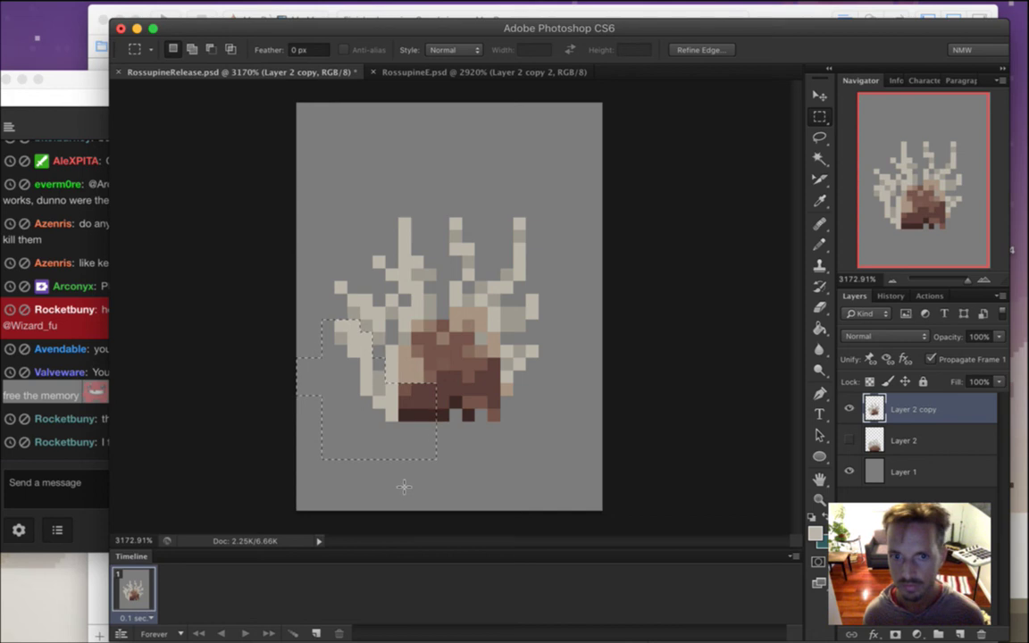
key(v)
drag(256, 272, 239, 377)
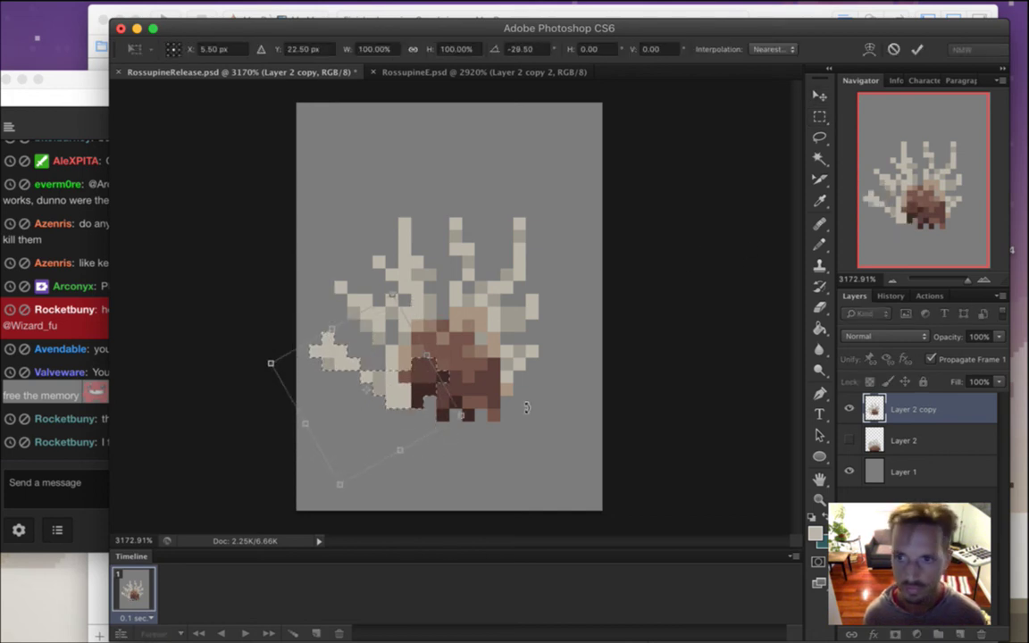
key(Down)
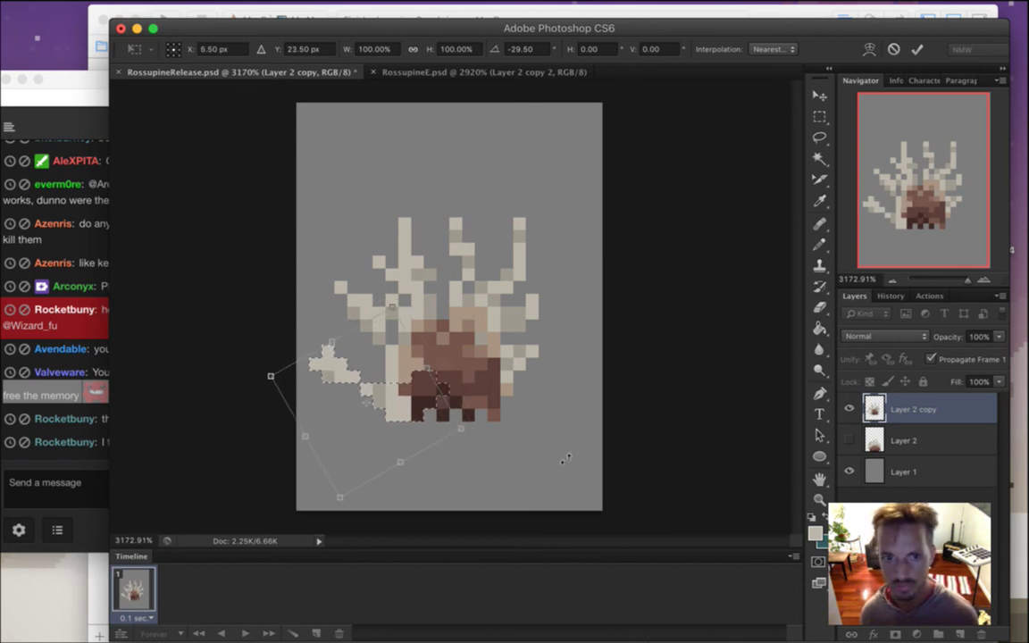
drag(254, 364, 261, 397)
key(Left)
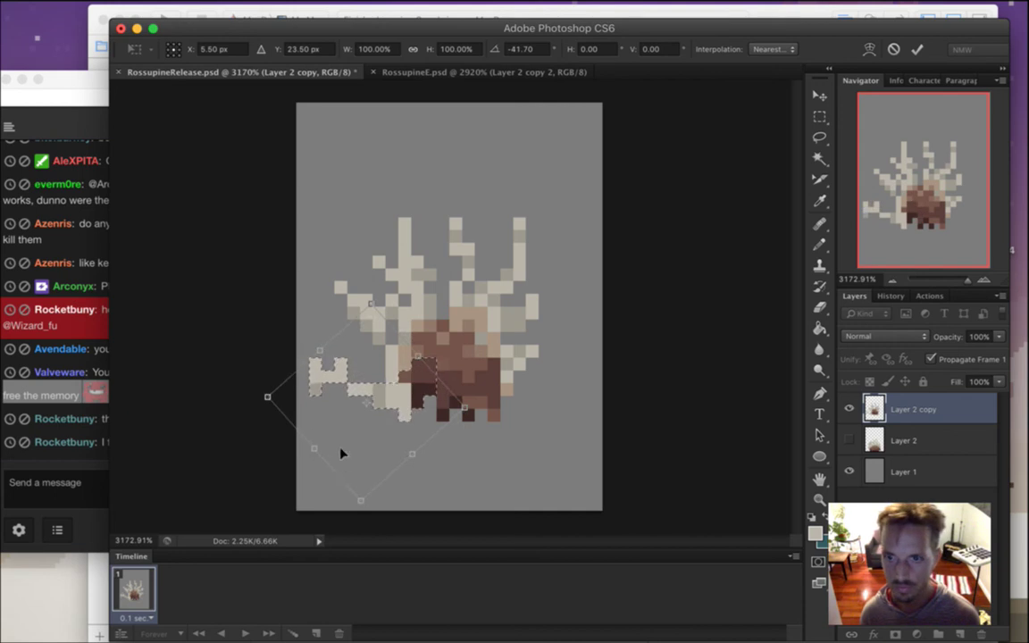
drag(254, 390, 258, 373)
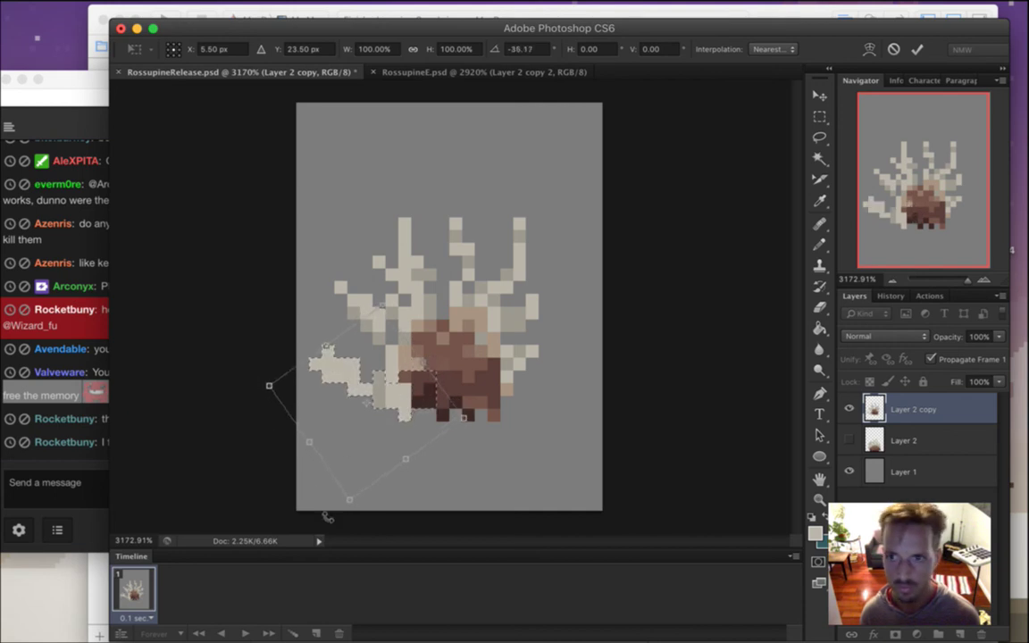
click(915, 50)
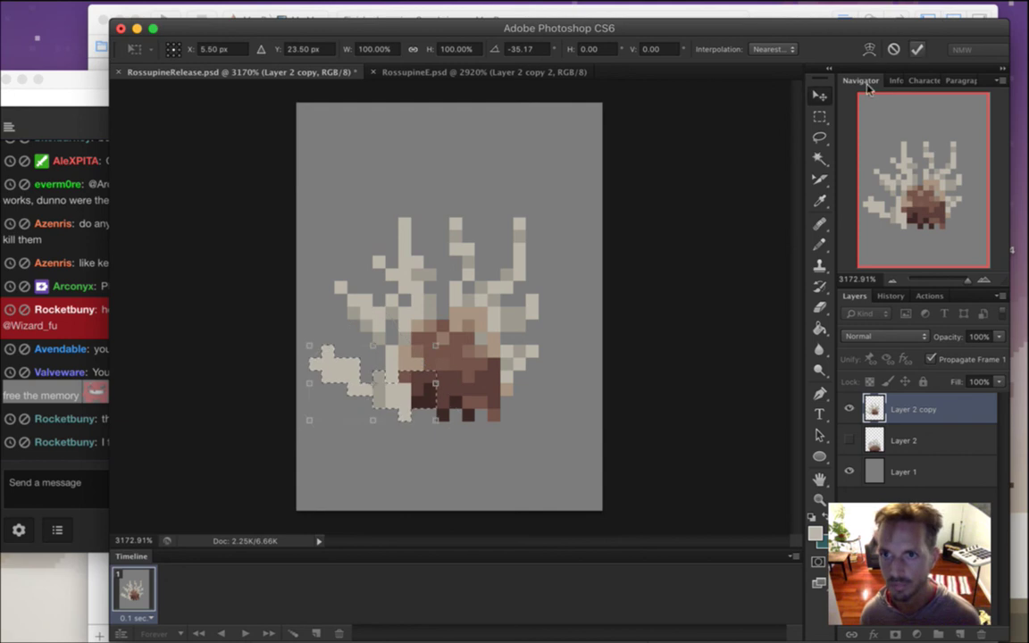
key(super+d)
Read the Twitch chat messages about pitching a business idea and setting rotation, and return to Photoshop
drag(295, 332, 361, 415)
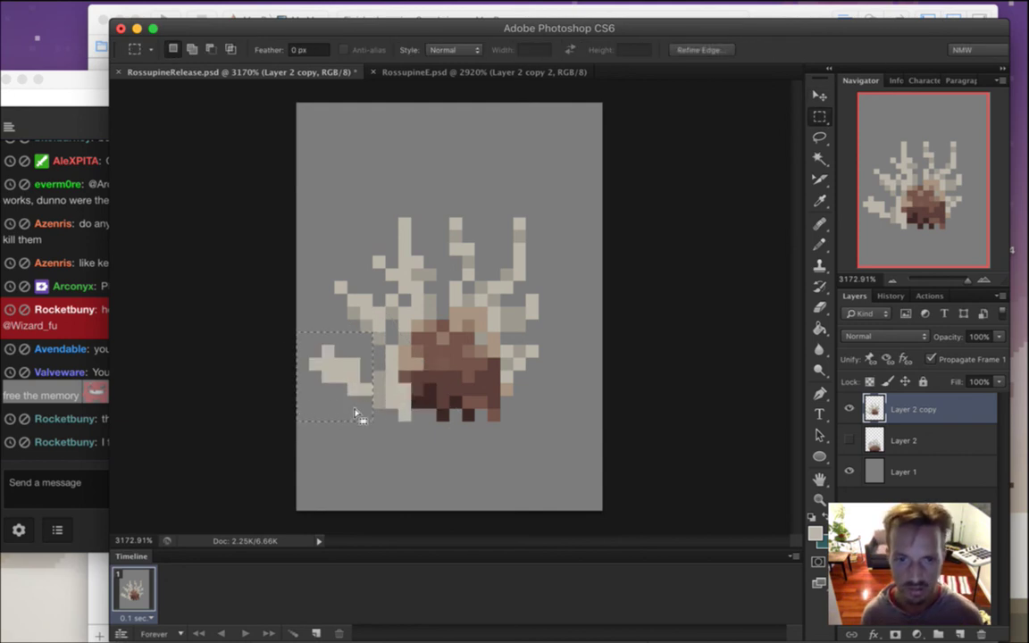
click(98, 471)
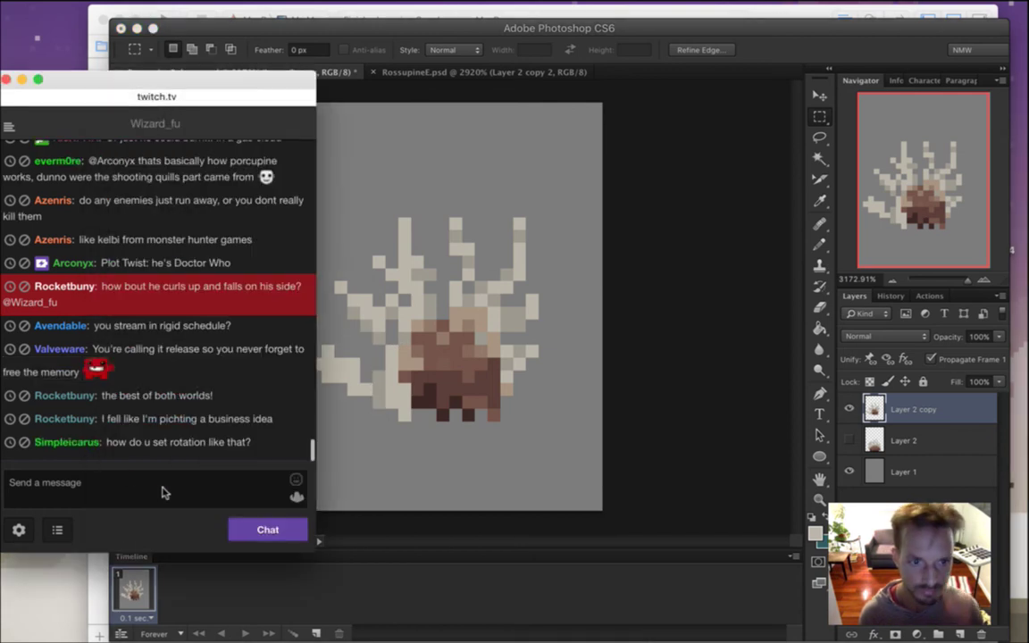
drag(141, 419, 220, 424)
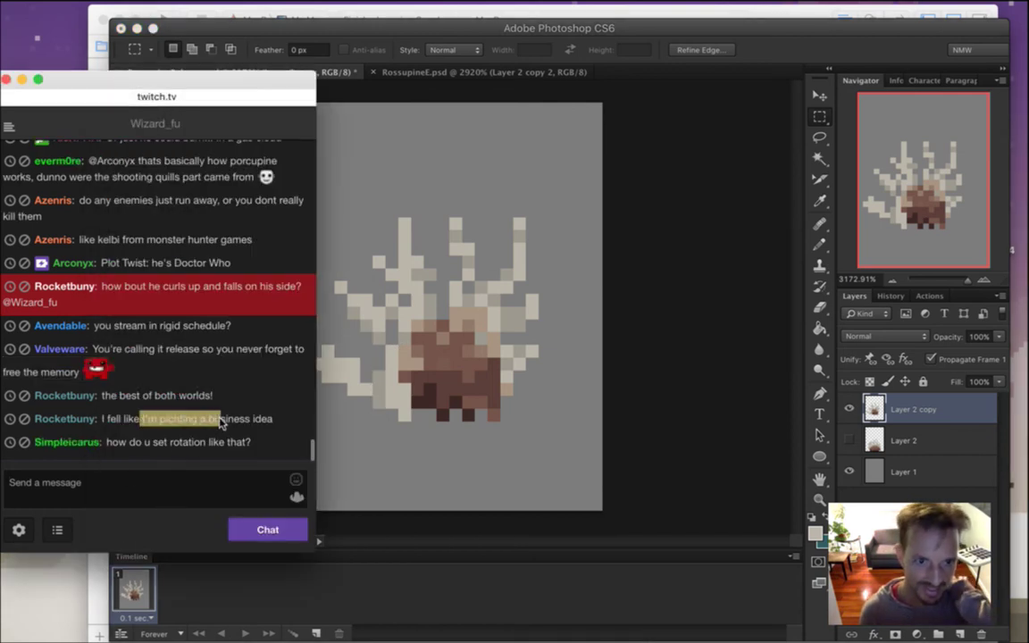
click(223, 472)
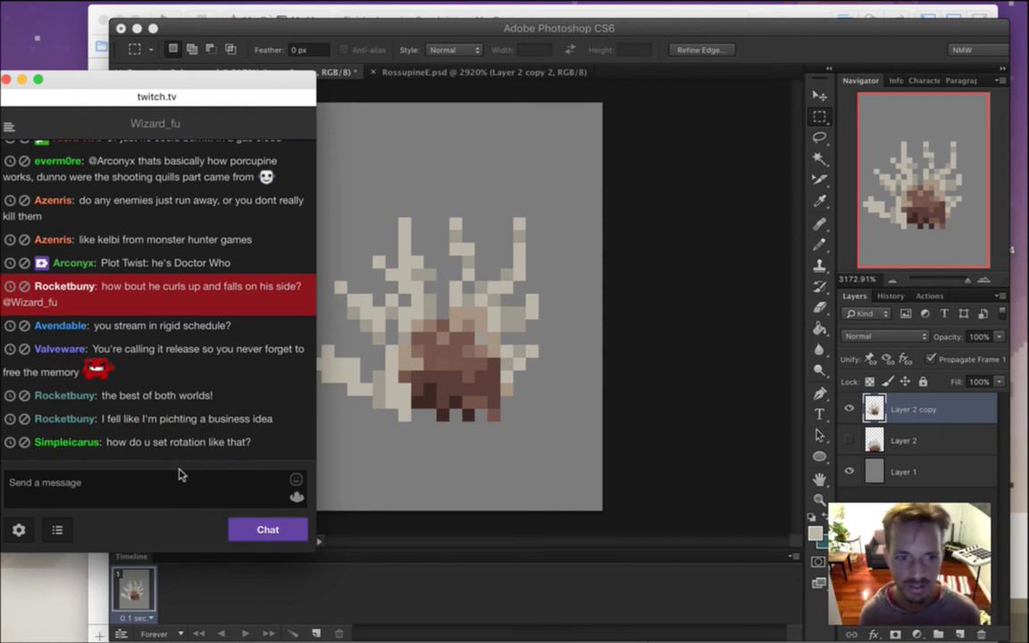
drag(190, 441, 119, 442)
click(210, 418)
click(715, 87)
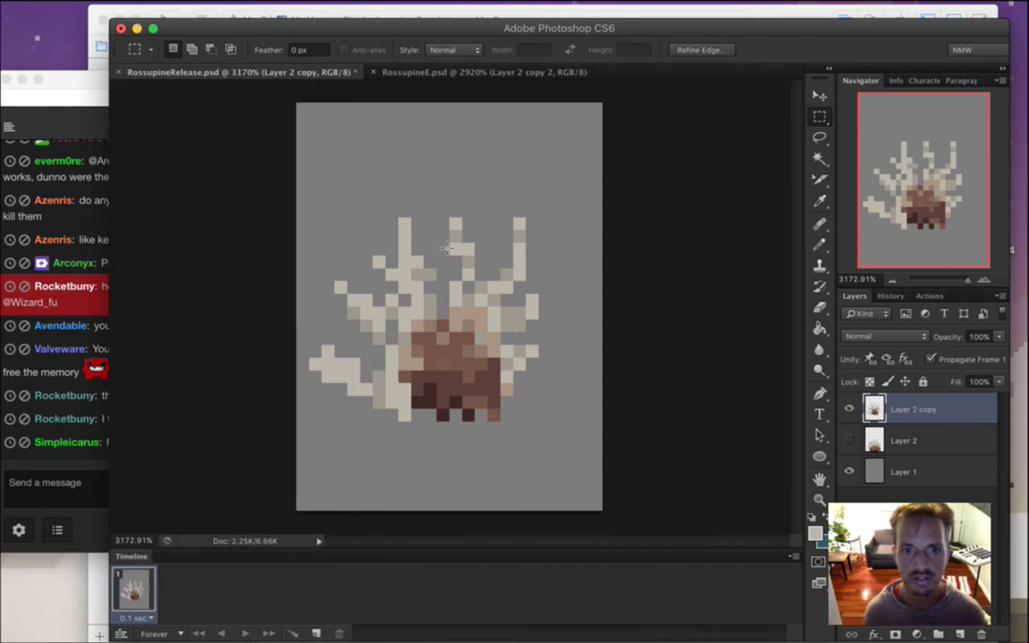
Select the porcupine's upper-right quills and body, and try scaling them to 175% width and 125% height
drag(357, 186, 484, 350)
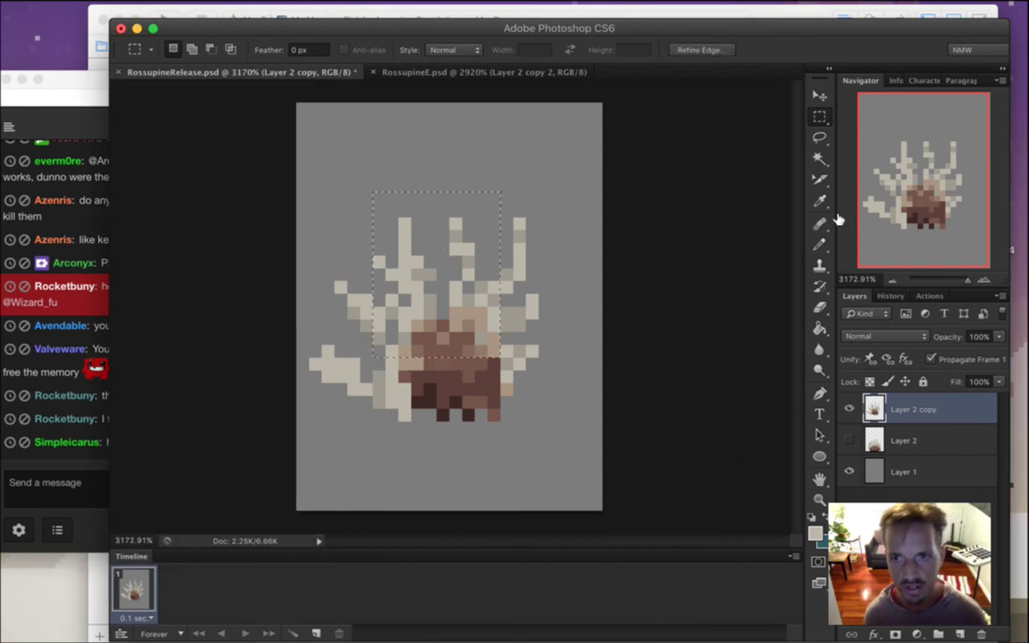
click(821, 119)
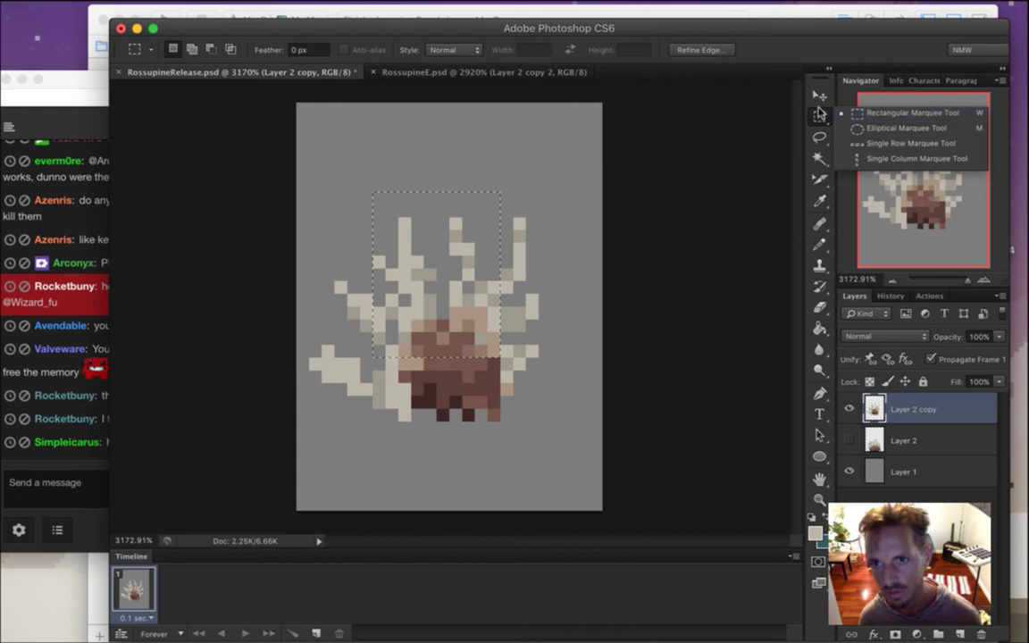
click(500, 186)
drag(422, 166, 527, 371)
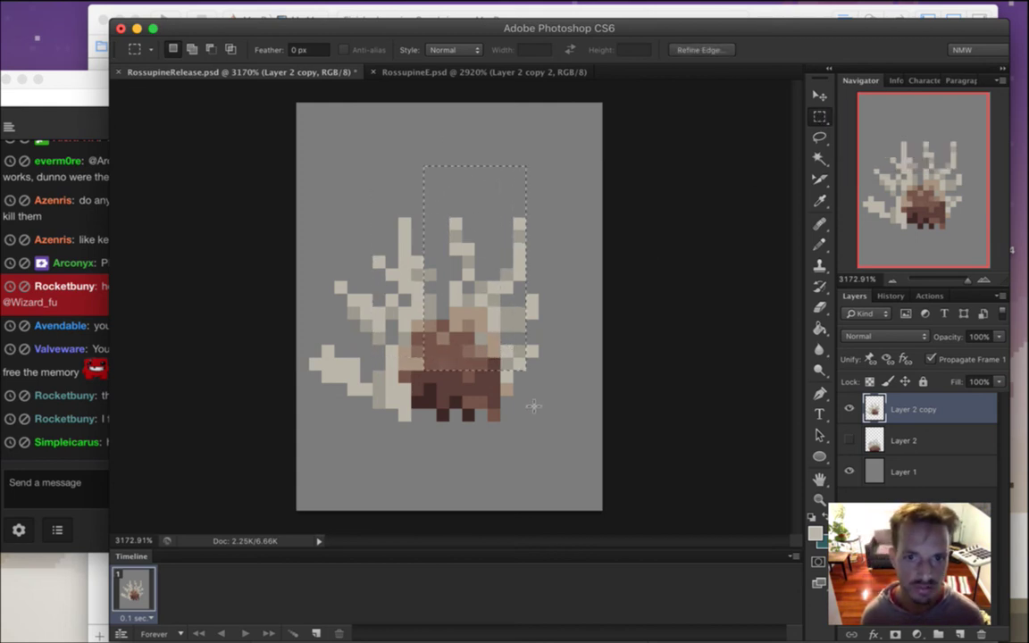
click(822, 97)
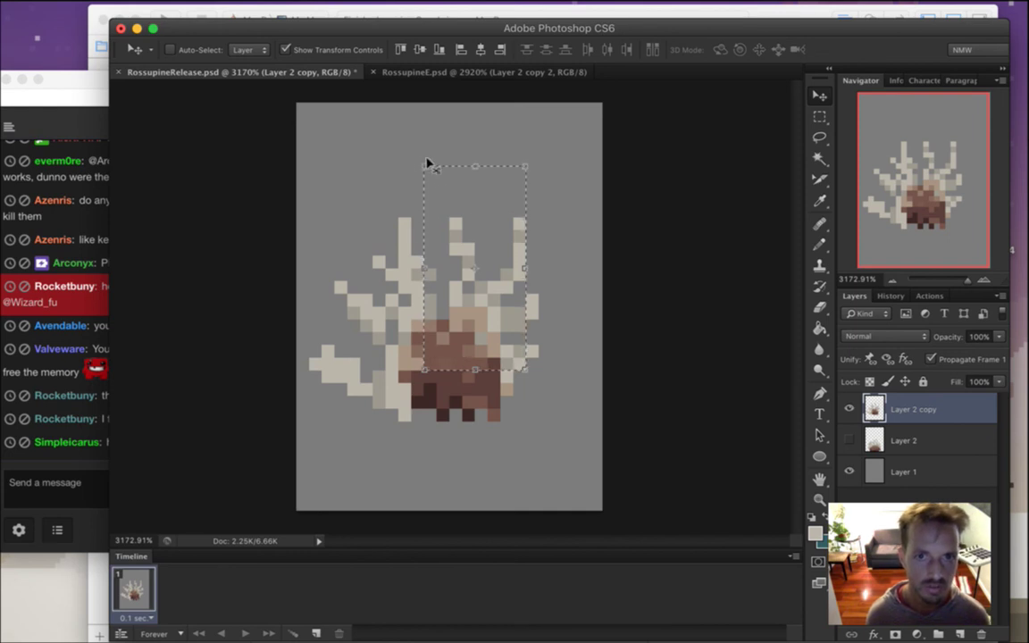
drag(424, 167, 347, 115)
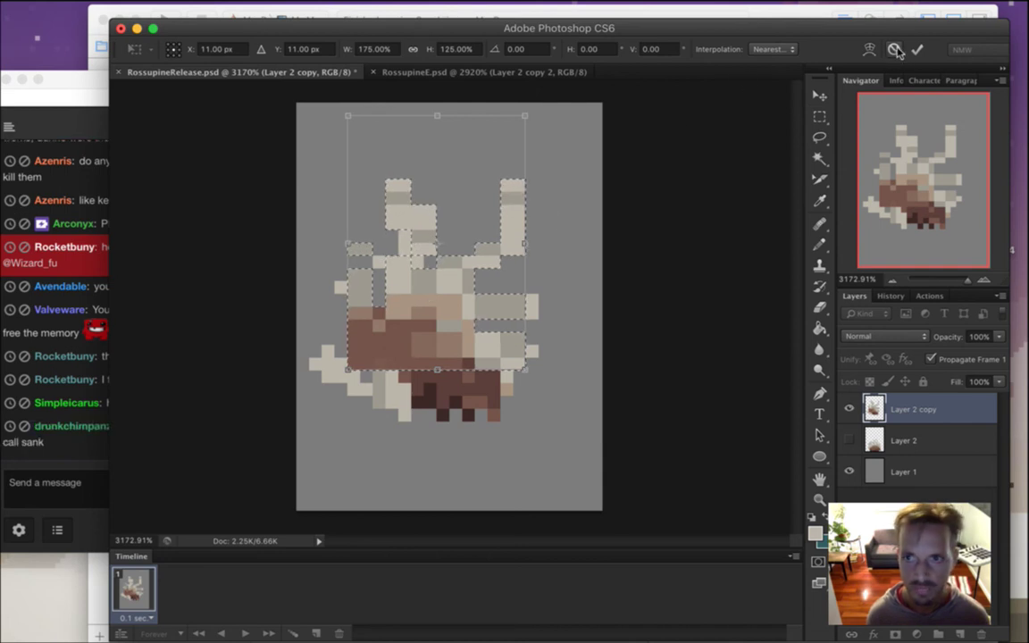
key(Return)
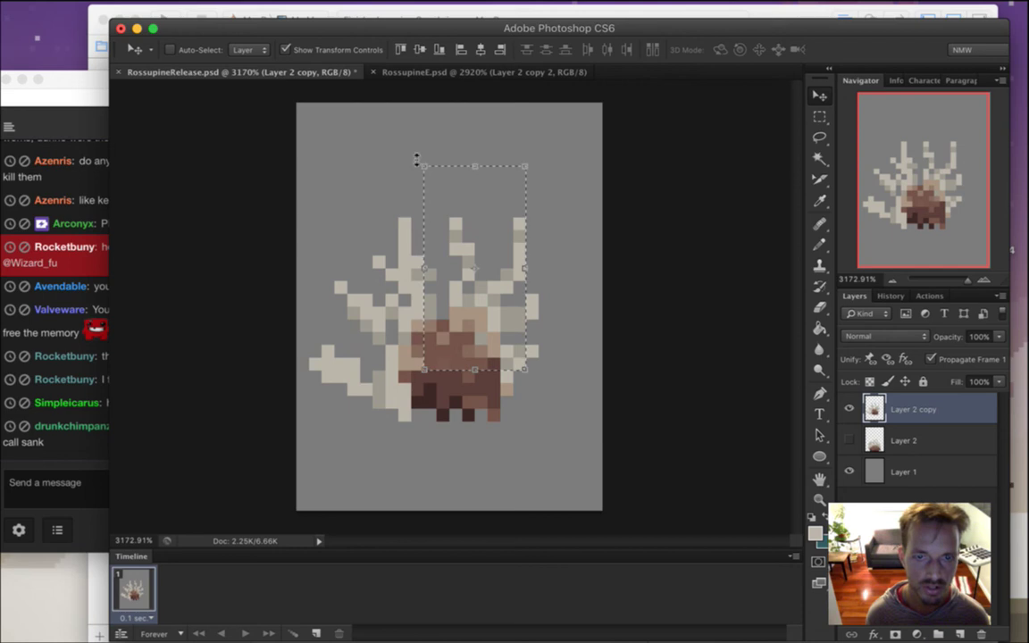
Rotate the selected upper-right quills and body by -51.85°, and undo the rotation
drag(375, 140, 445, 347)
click(534, 50)
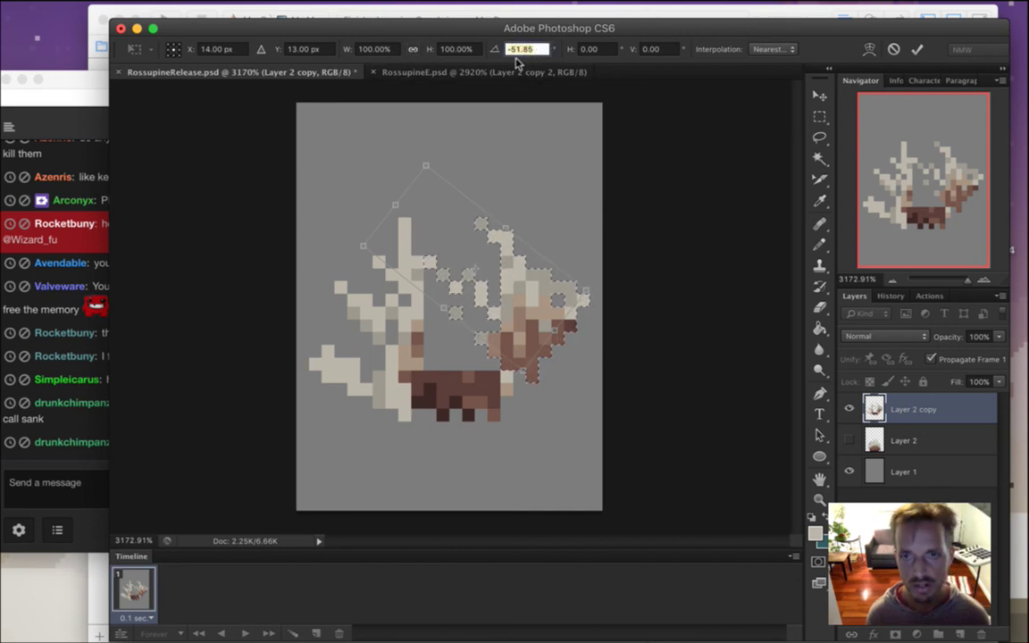
click(918, 50)
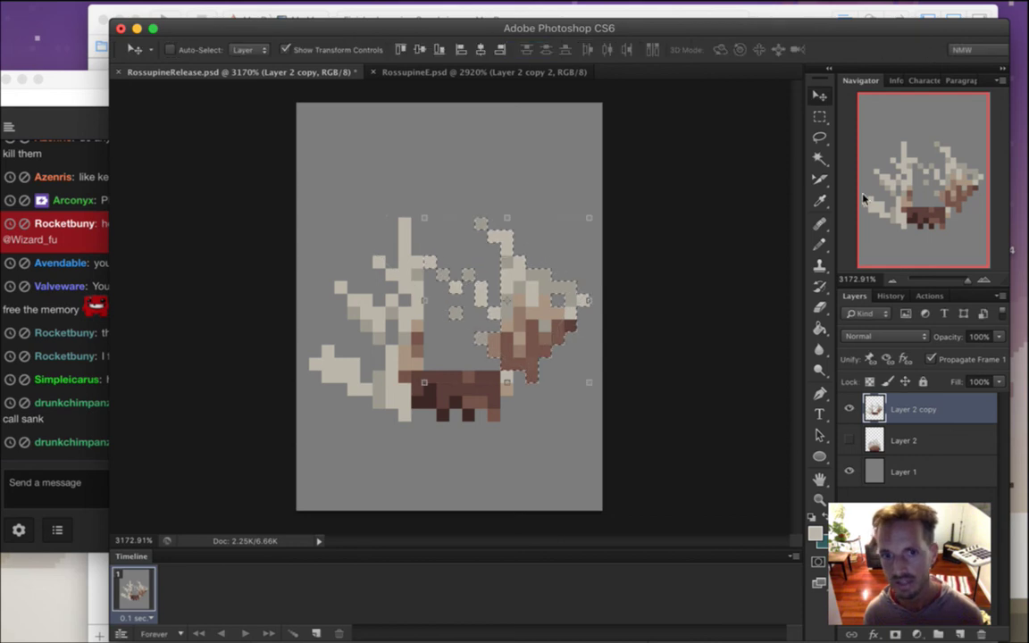
key(super+z)
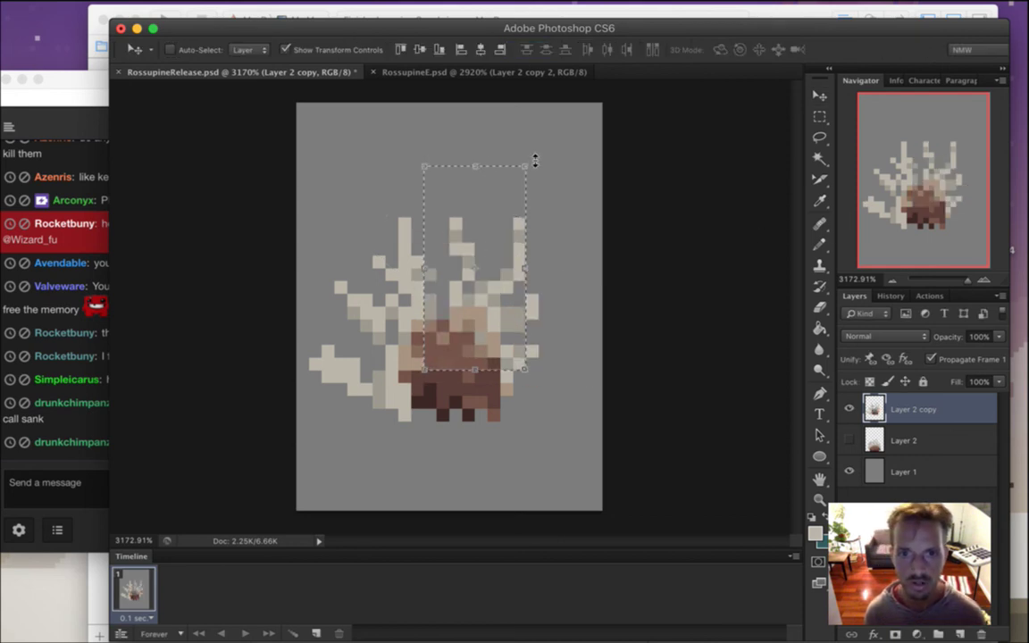
Try to rotate the selected upper-right piece 69.07° clockwise with Free Transform
key(super+t)
drag(541, 154, 600, 278)
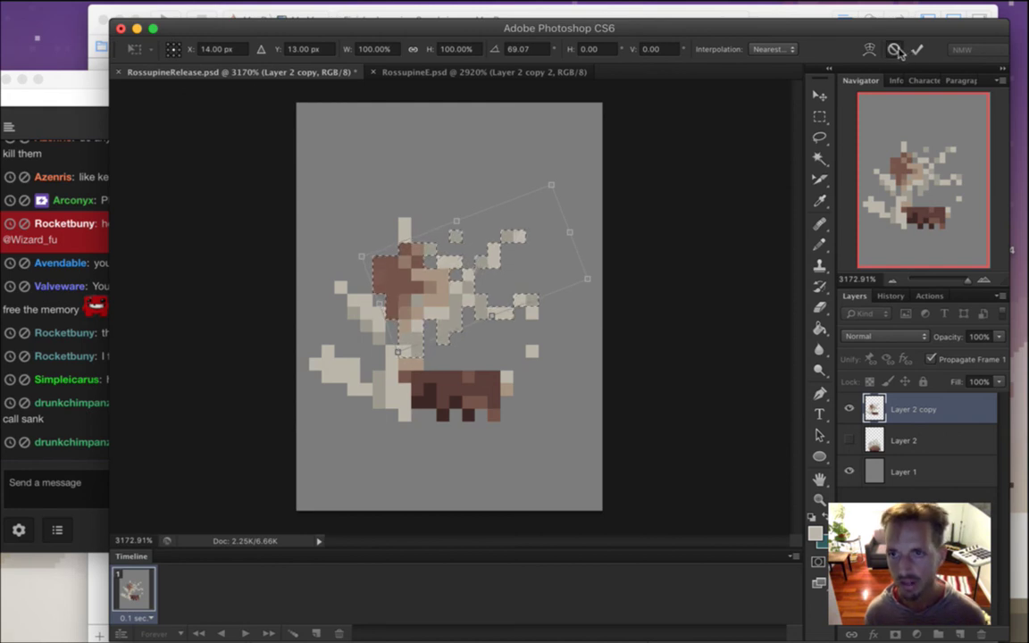
click(897, 51)
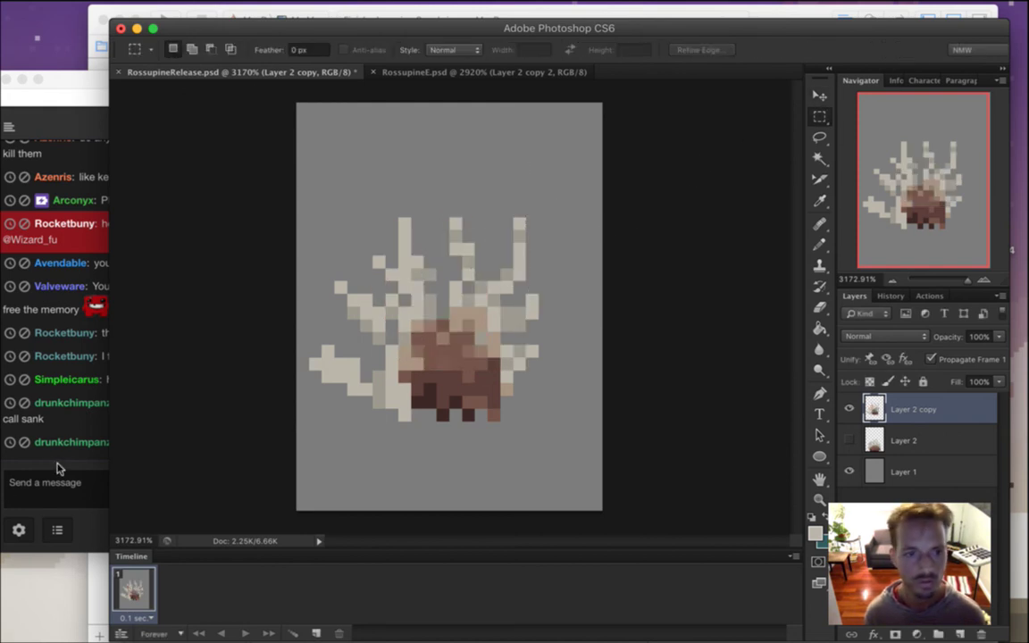
Switch to the Twitch chat and read the messages suggesting a rare blue porcupine
click(76, 429)
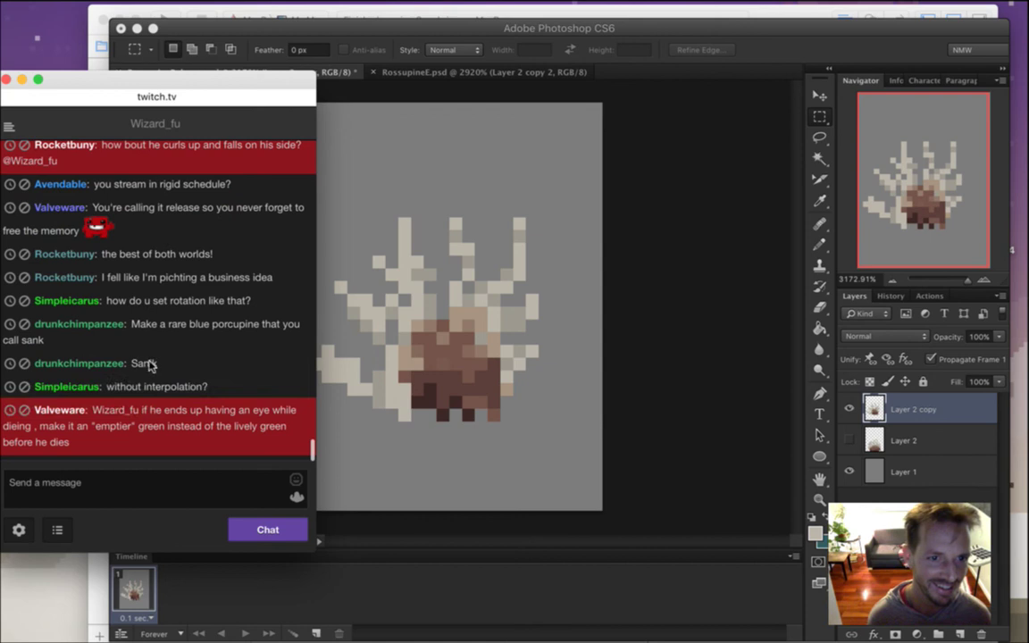
drag(143, 325, 192, 327)
click(147, 370)
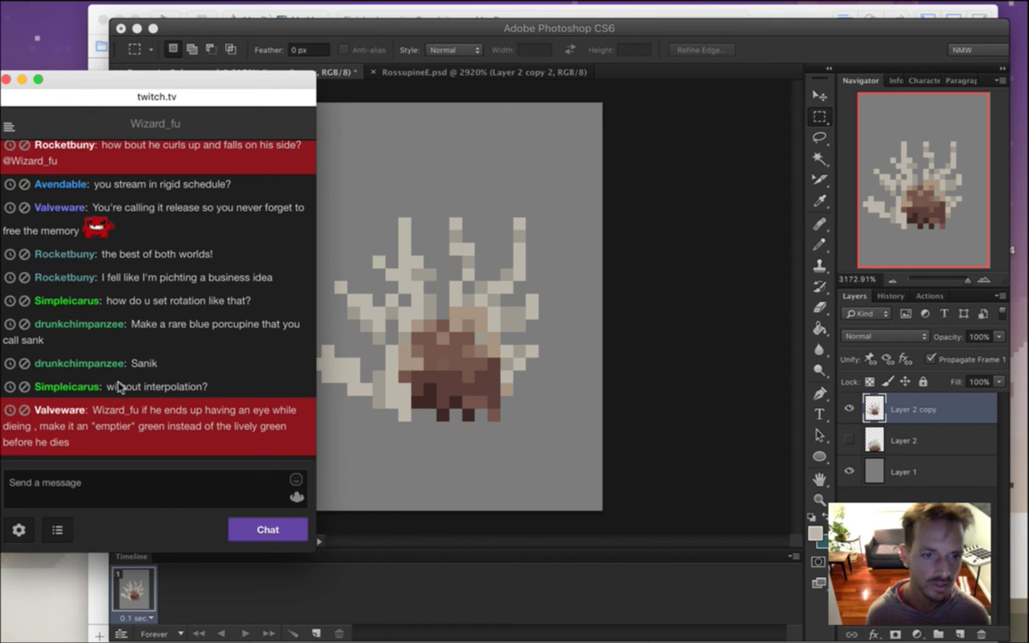
Select the porcupine's middle quills and upper body, and try rotating them by -9.06° and -24.23° while comparing Bicubic and Nearest Neighbor interpolation
drag(118, 385, 189, 387)
click(752, 40)
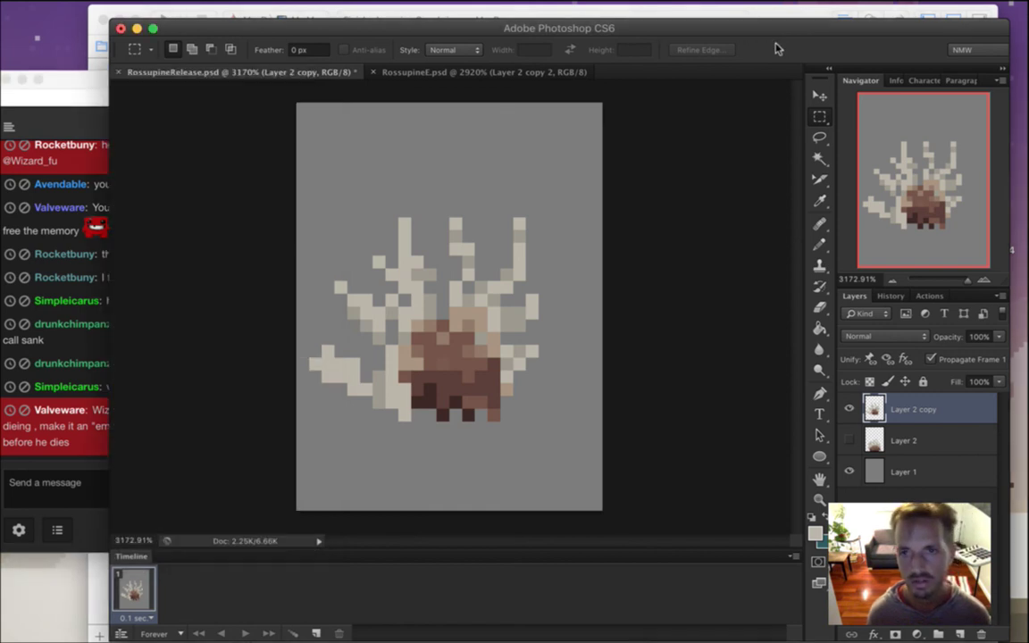
drag(385, 179, 500, 395)
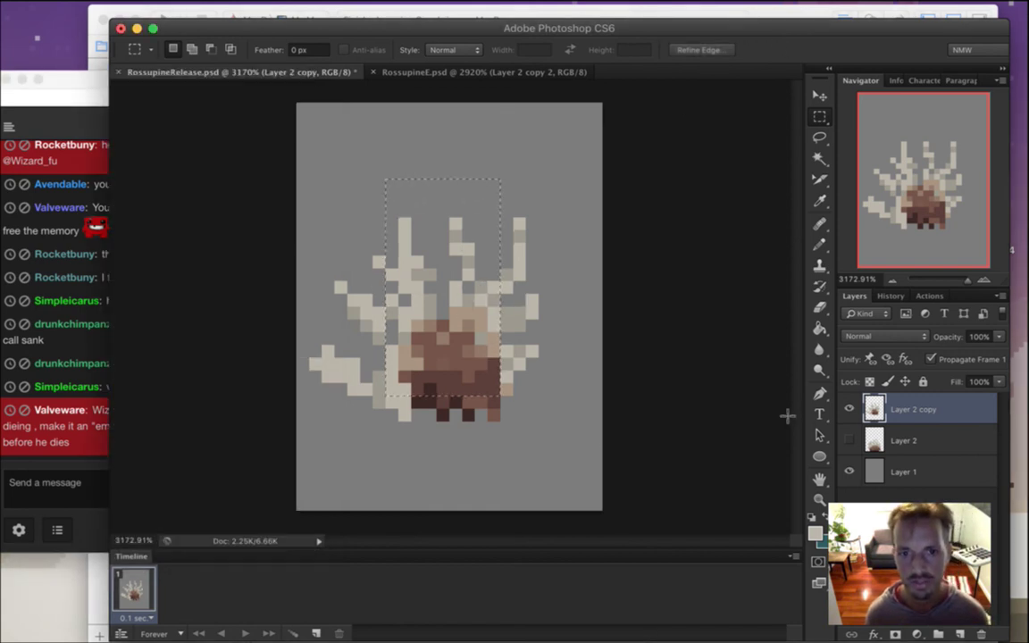
key(v)
drag(374, 168, 358, 179)
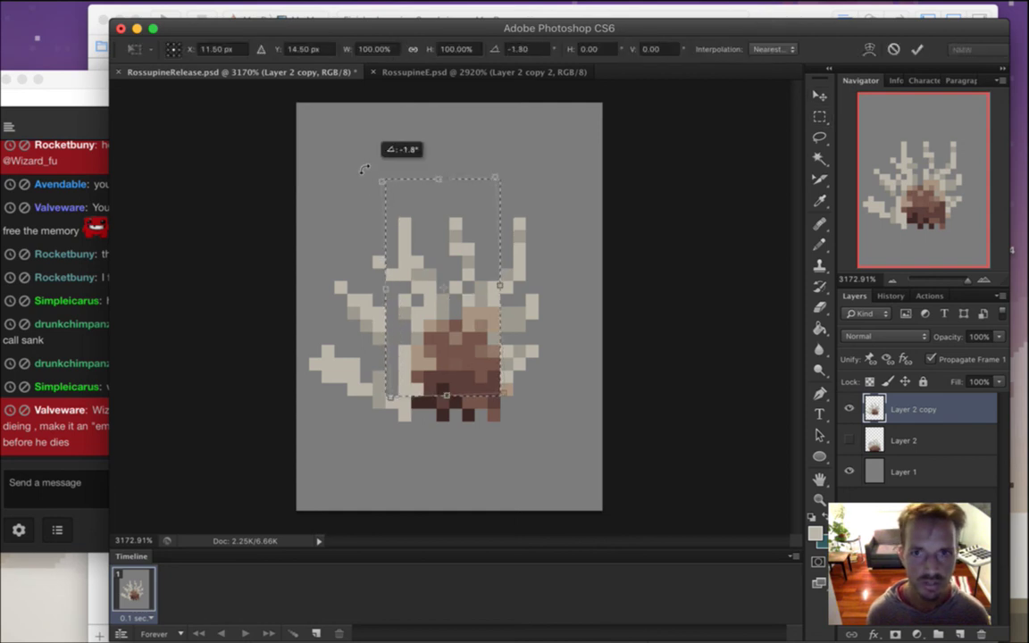
click(786, 50)
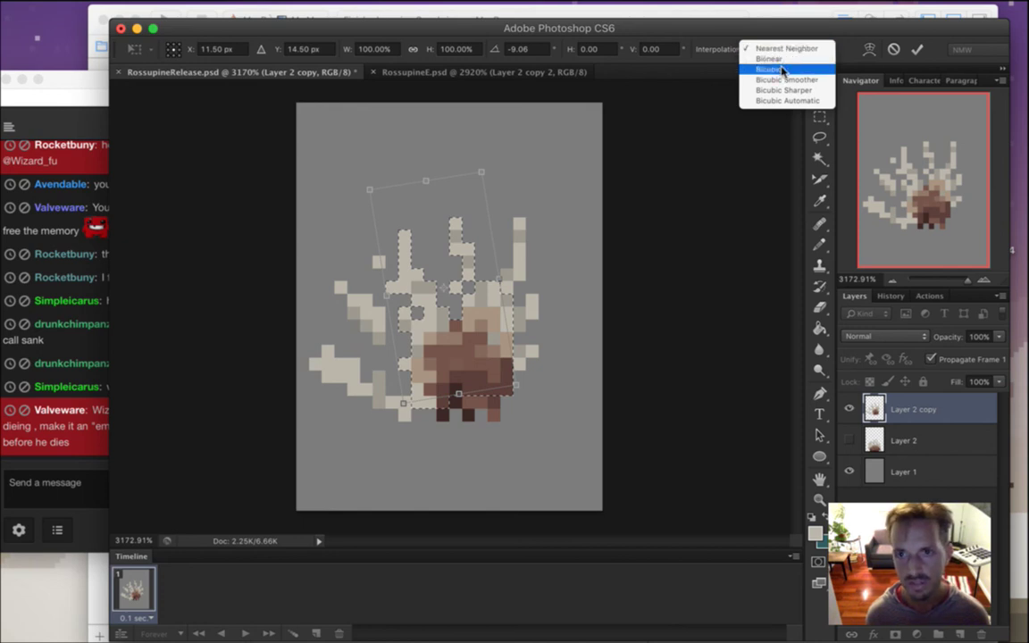
click(741, 137)
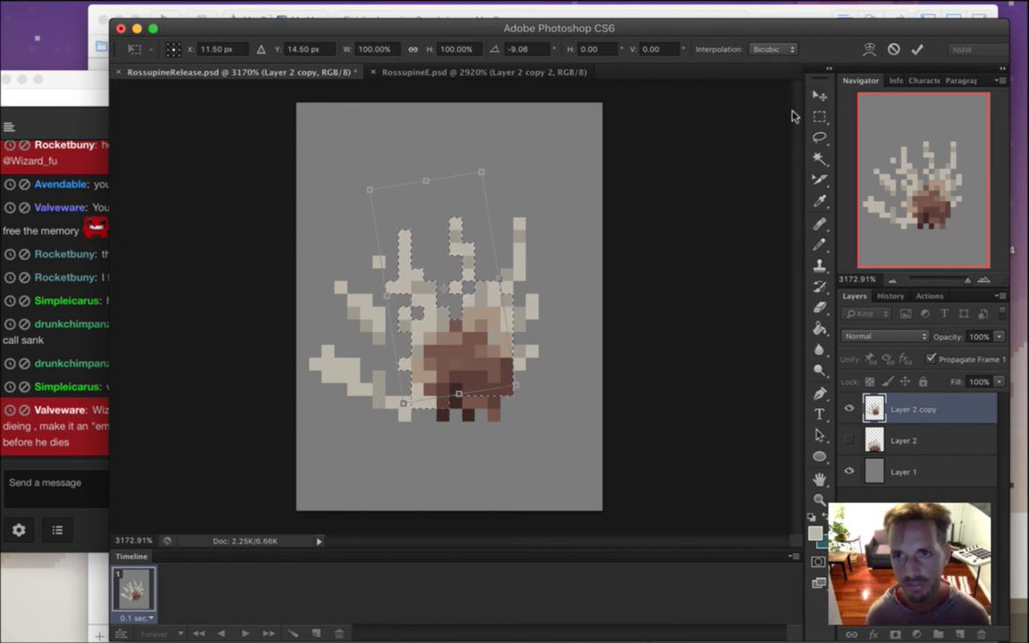
click(779, 49)
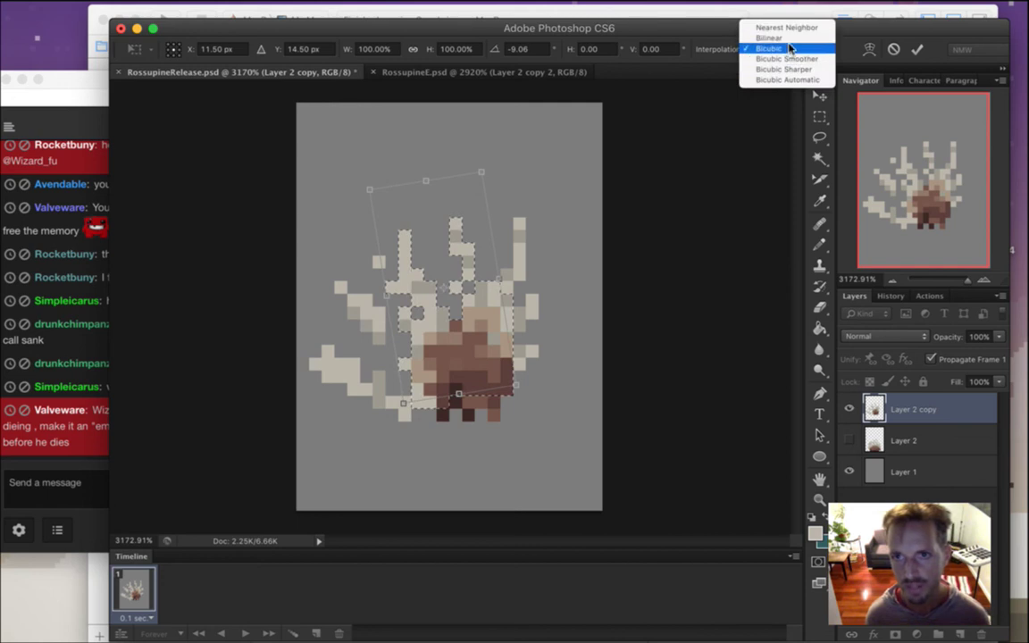
click(786, 27)
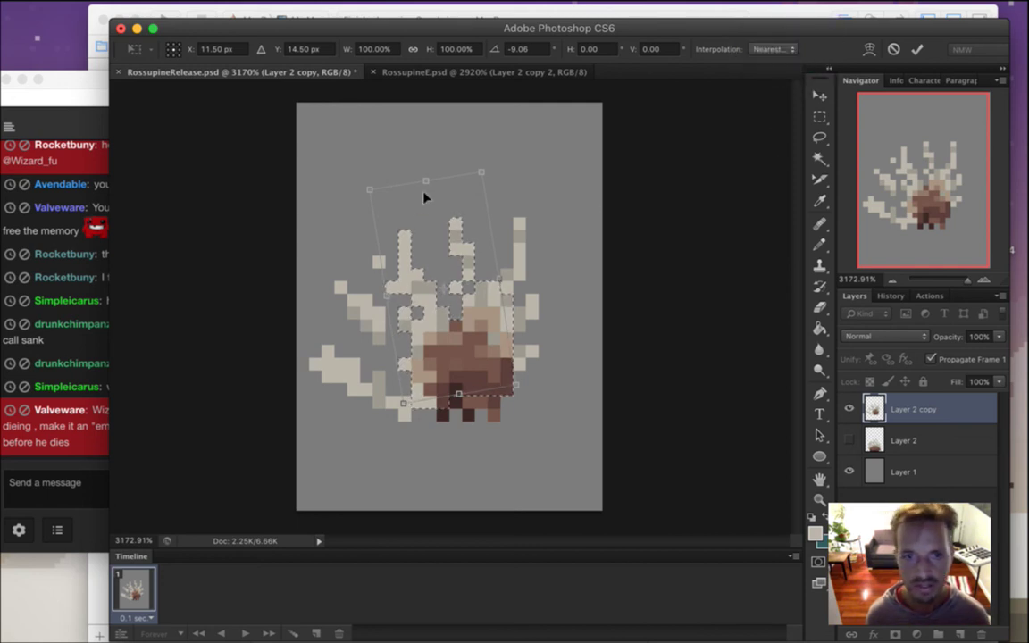
drag(350, 173, 315, 189)
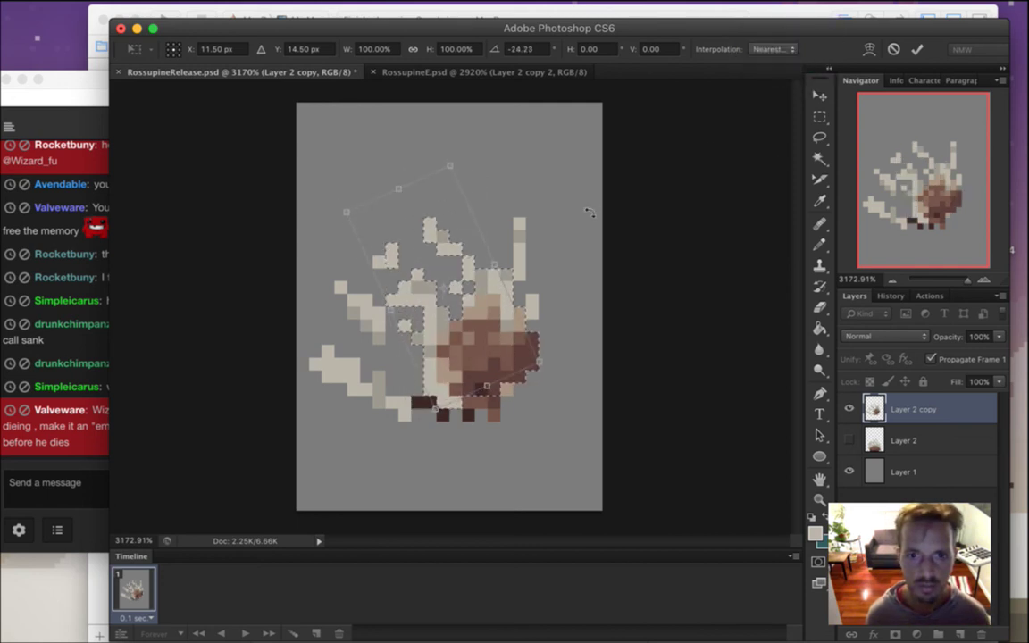
drag(419, 134, 605, 144)
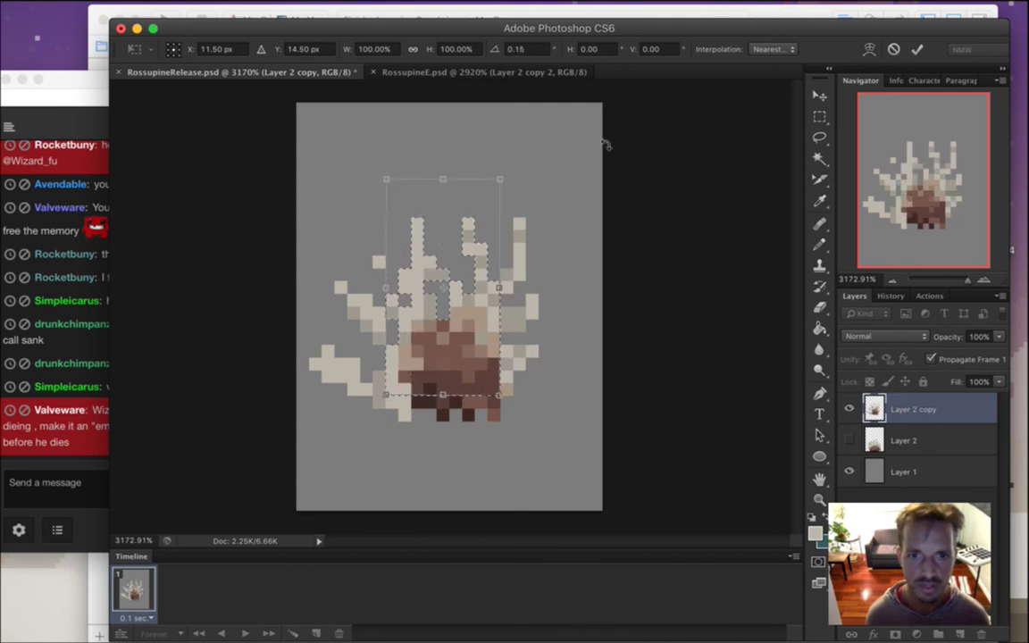
Move the selected quills and body upward, try rotating them by -25.65° with Bicubic interpolation, and undo the rotation
click(782, 54)
click(795, 68)
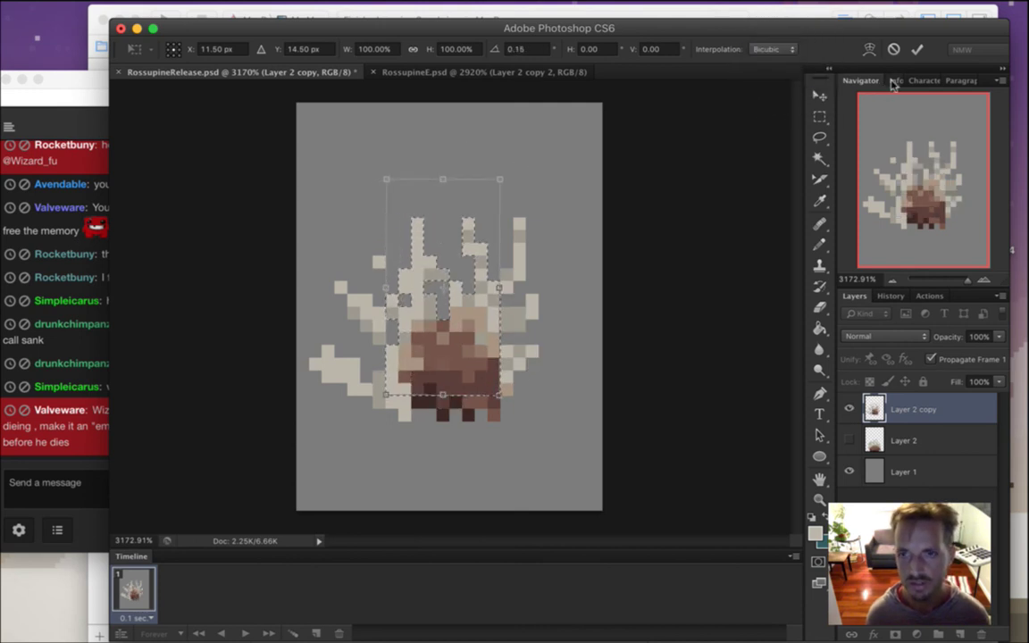
click(916, 49)
drag(470, 245, 449, 169)
drag(354, 115, 318, 157)
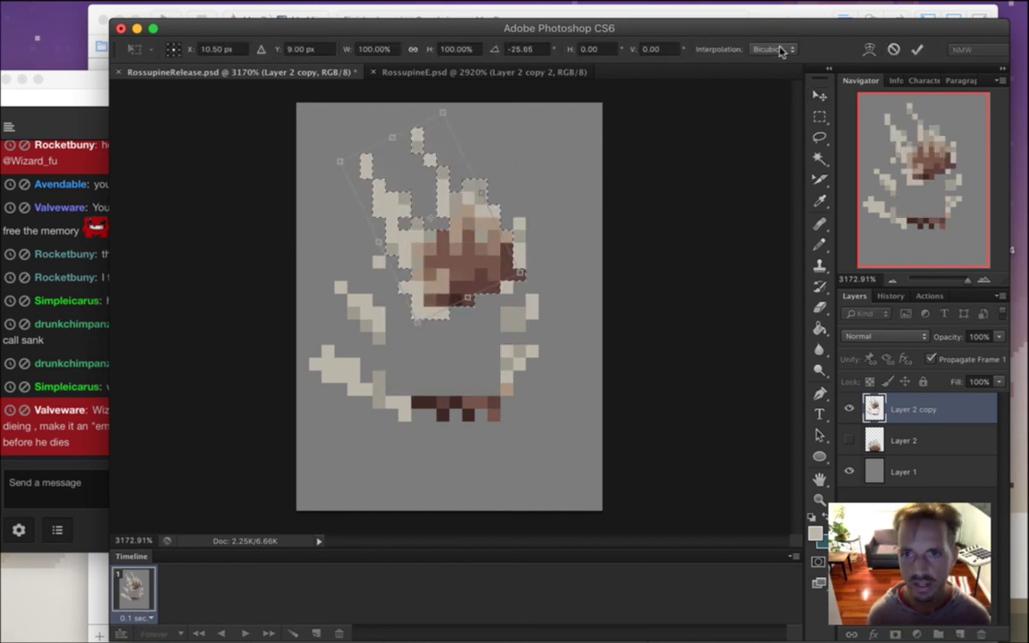
click(916, 49)
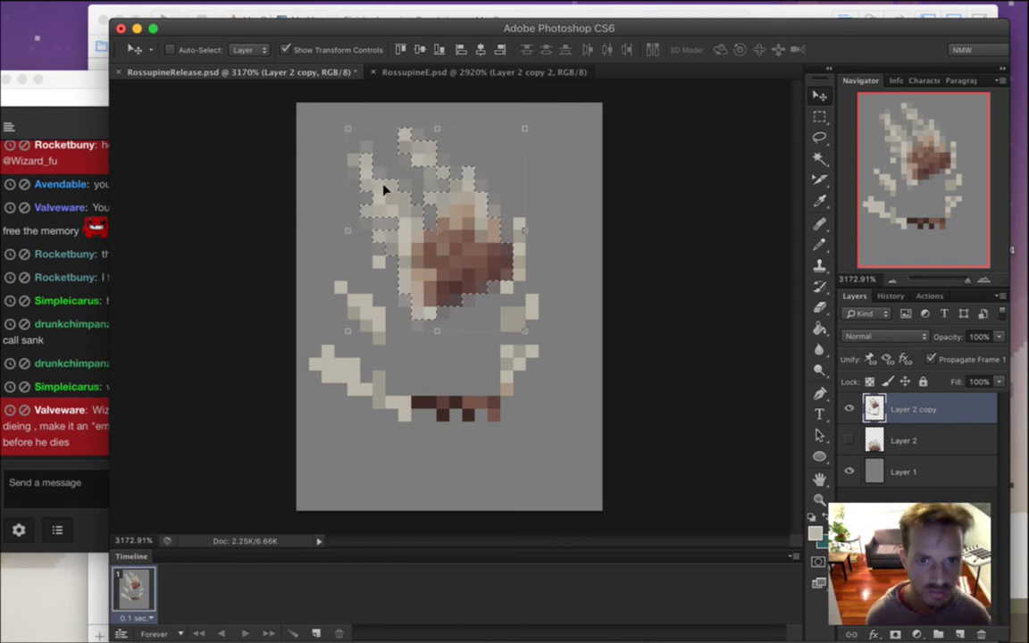
key(super+z)
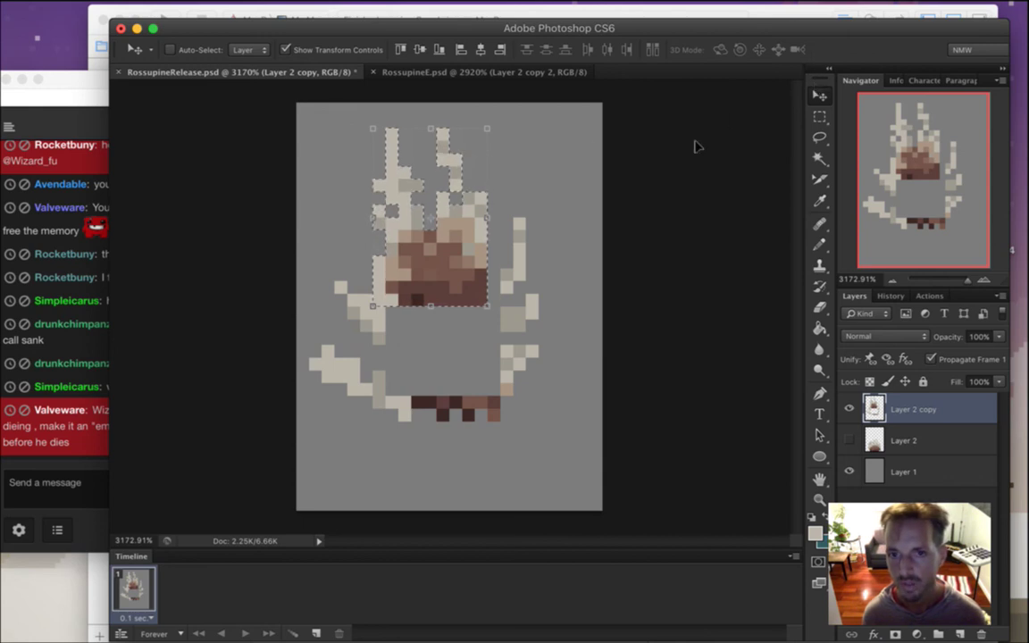
Try rotating the raised piece counterclockwise with Nearest Neighbor interpolation, undo the rotation and the move, and clear the selection
key(ctrl+t)
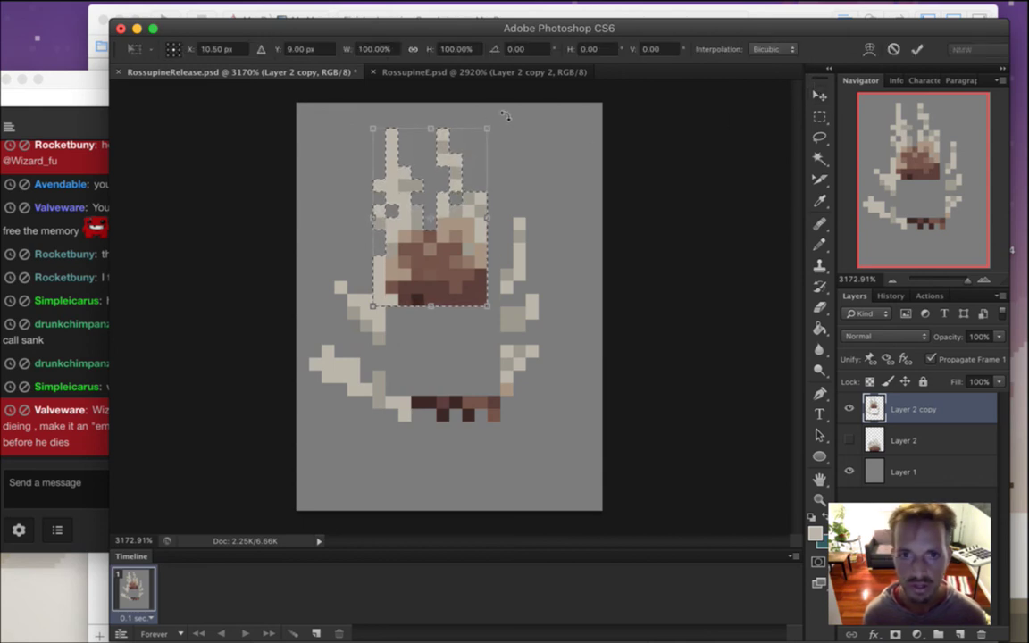
click(786, 50)
click(794, 26)
drag(361, 116, 320, 162)
click(920, 50)
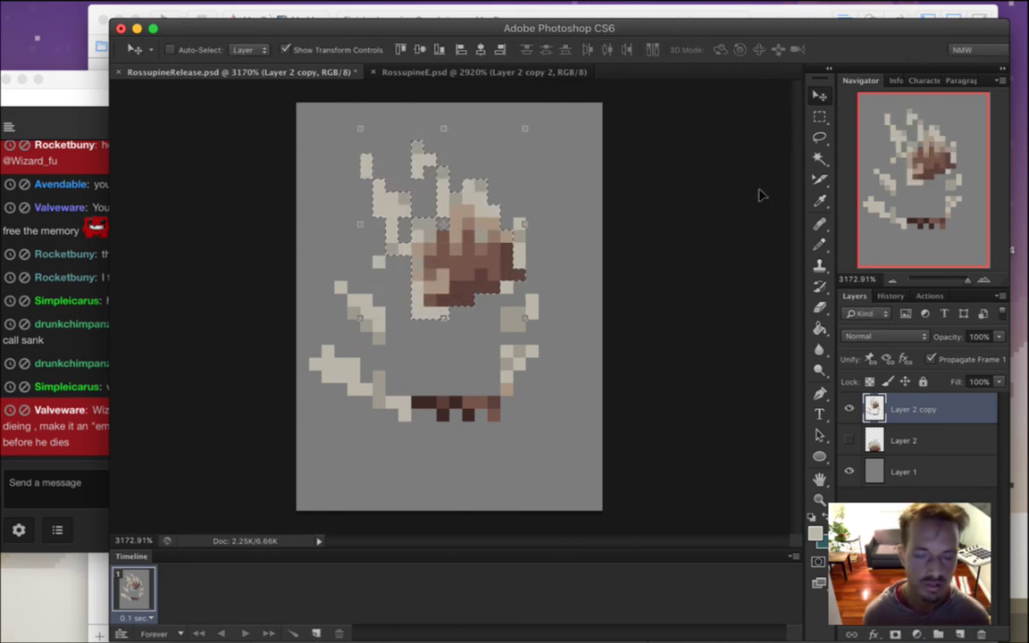
click(817, 117)
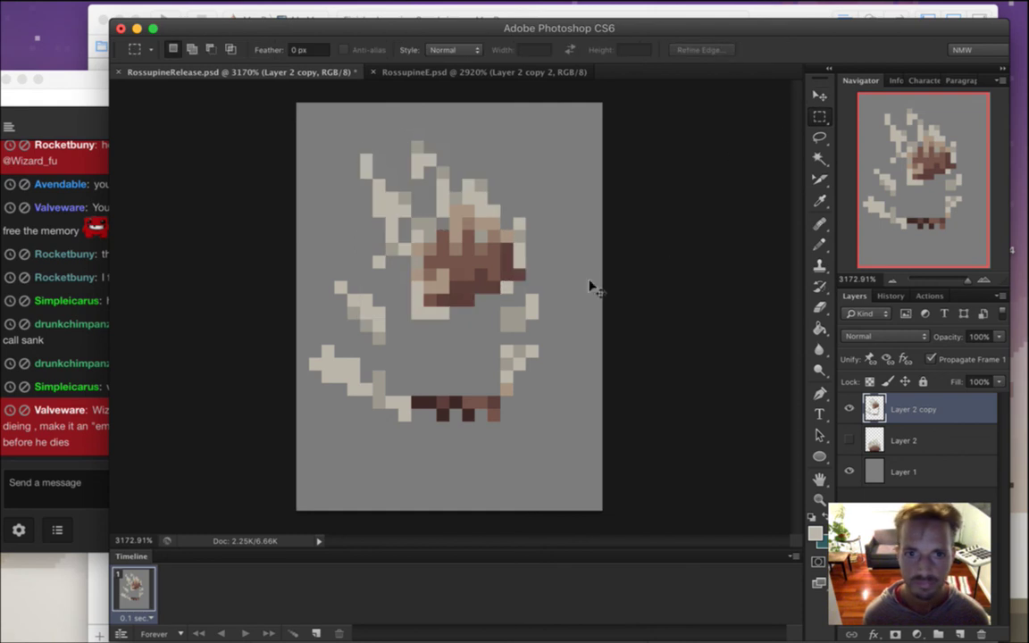
key(super+alt+z)
key(super+alt+z)
key(ctrl+d)
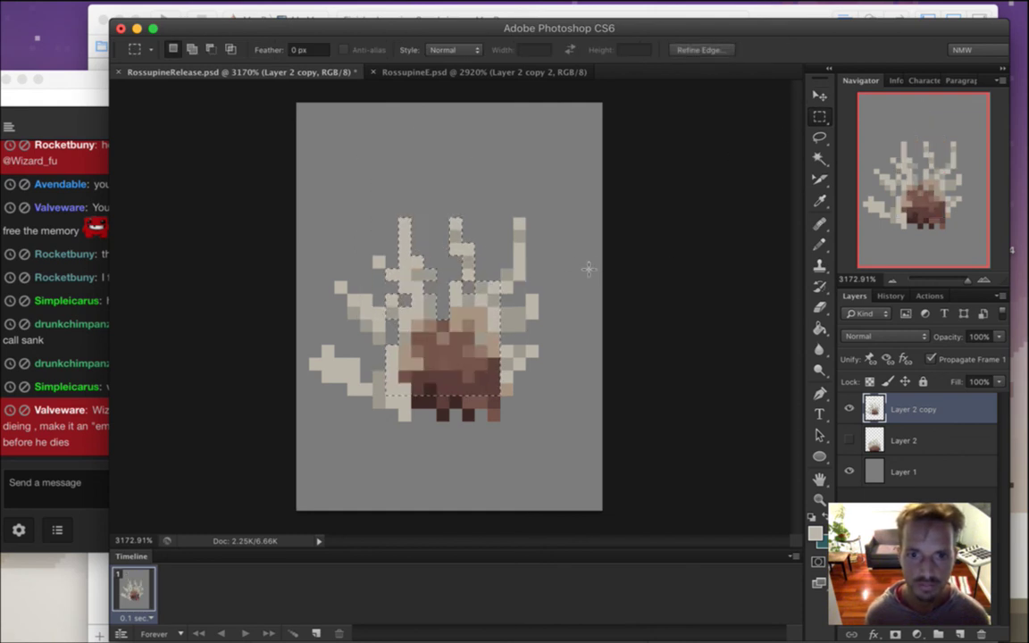
Erase the long lower-left quill and redraw it as shorter, separate pale quills with the one-pixel eraser and pencil
key(e)
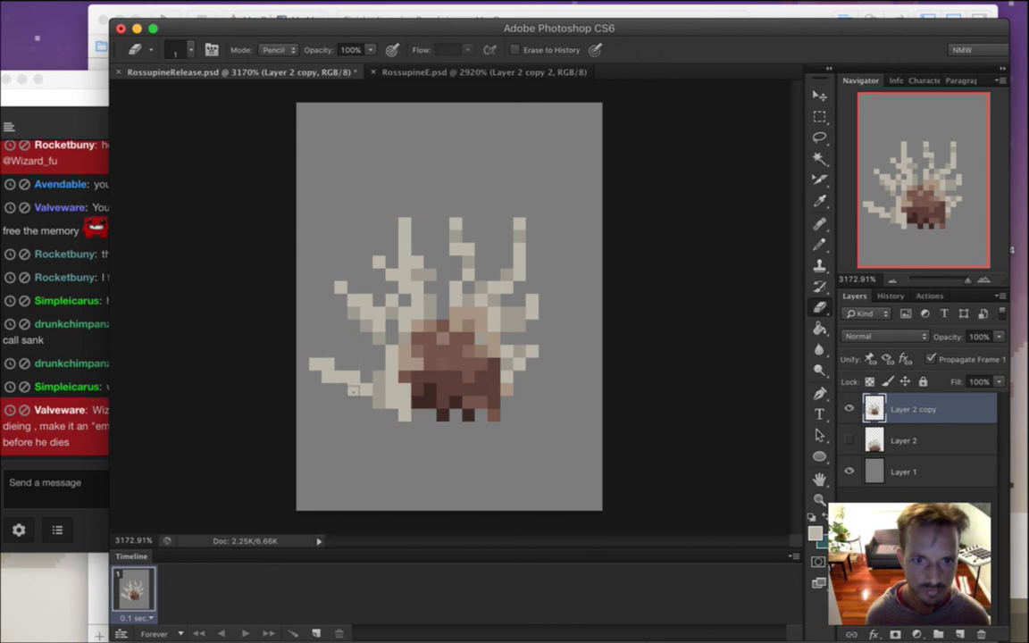
key(b)
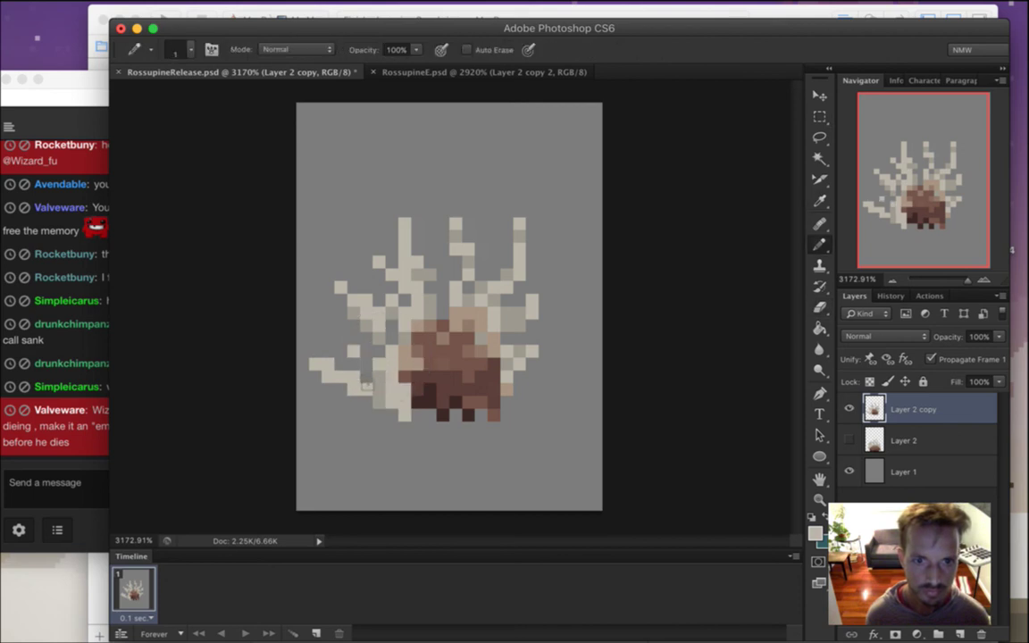
key(e)
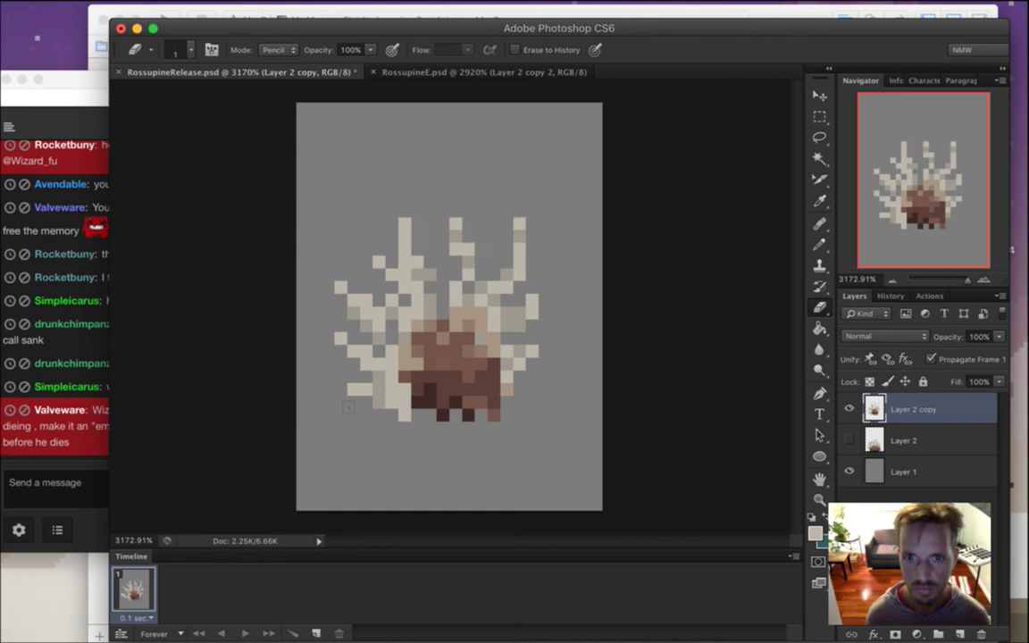
key(b)
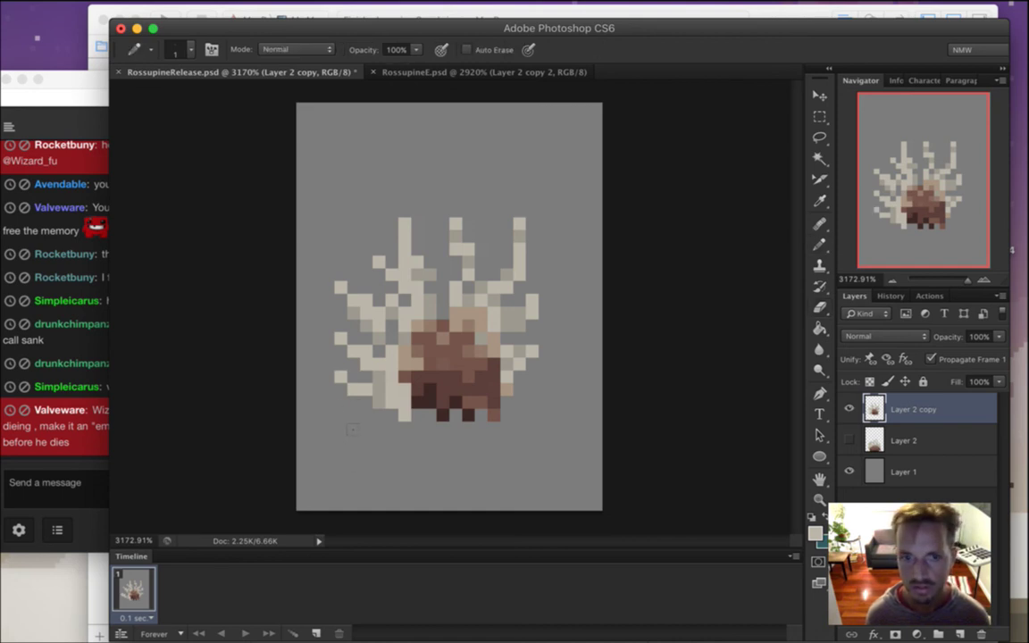
key(e)
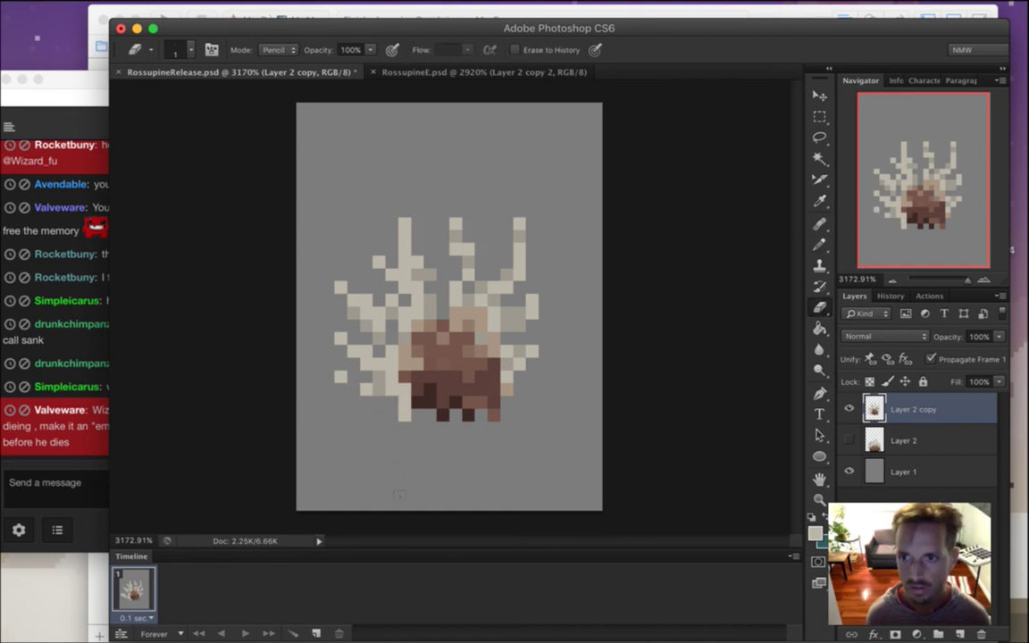
Sample brown shades from the body and extend the body's lower-left edge with brown pixels
key(i)
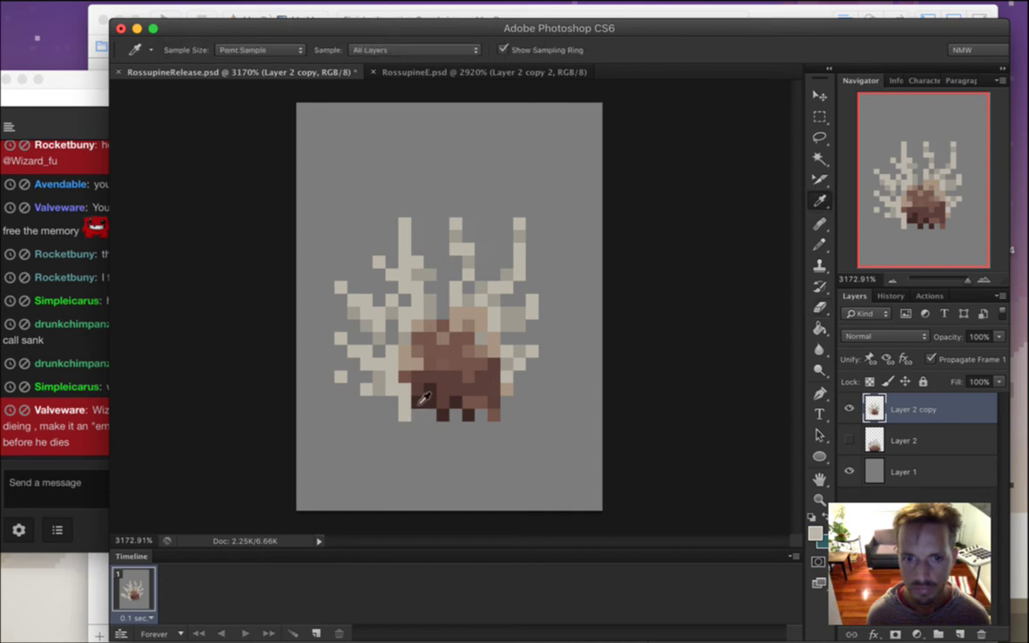
click(424, 394)
key(b)
click(405, 390)
key(i)
click(361, 334)
key(b)
Read the Twitch chat suggestion about giving the dying porcupine an emptier green eye, and return to Photoshop
click(71, 447)
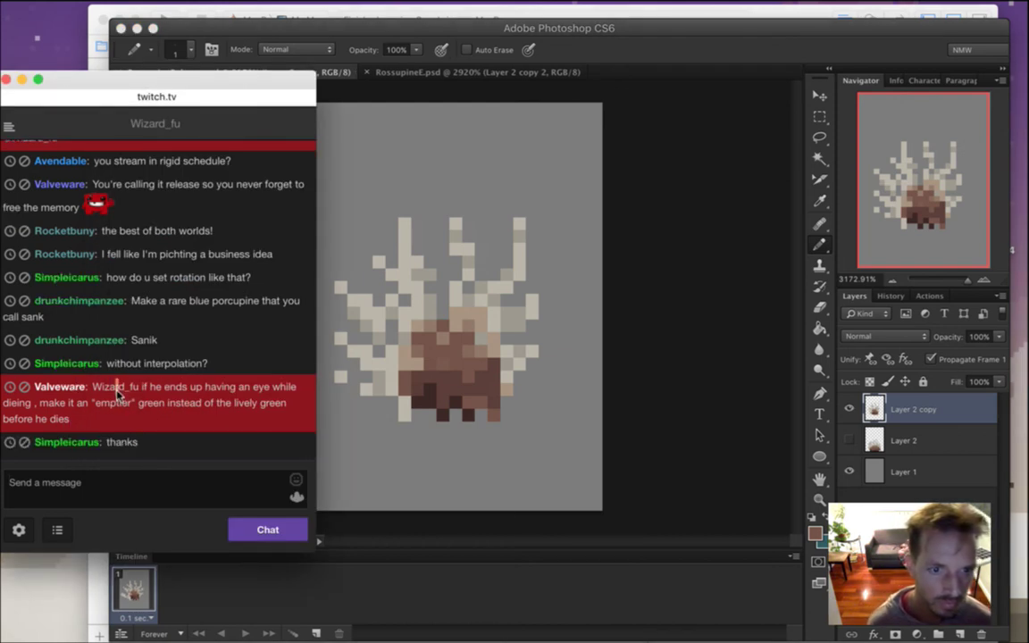
drag(117, 393, 144, 414)
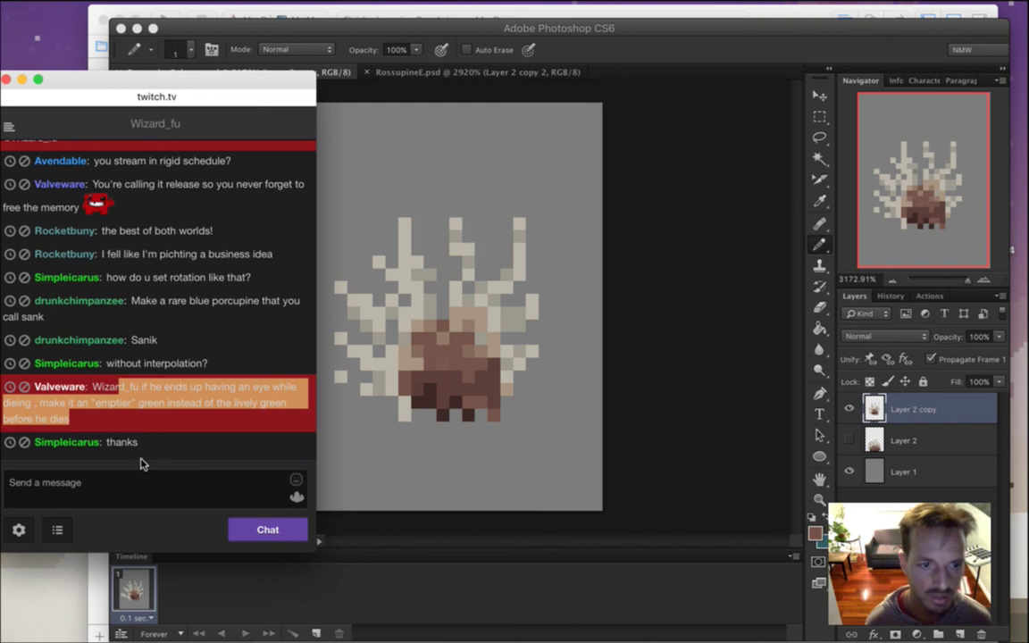
click(655, 54)
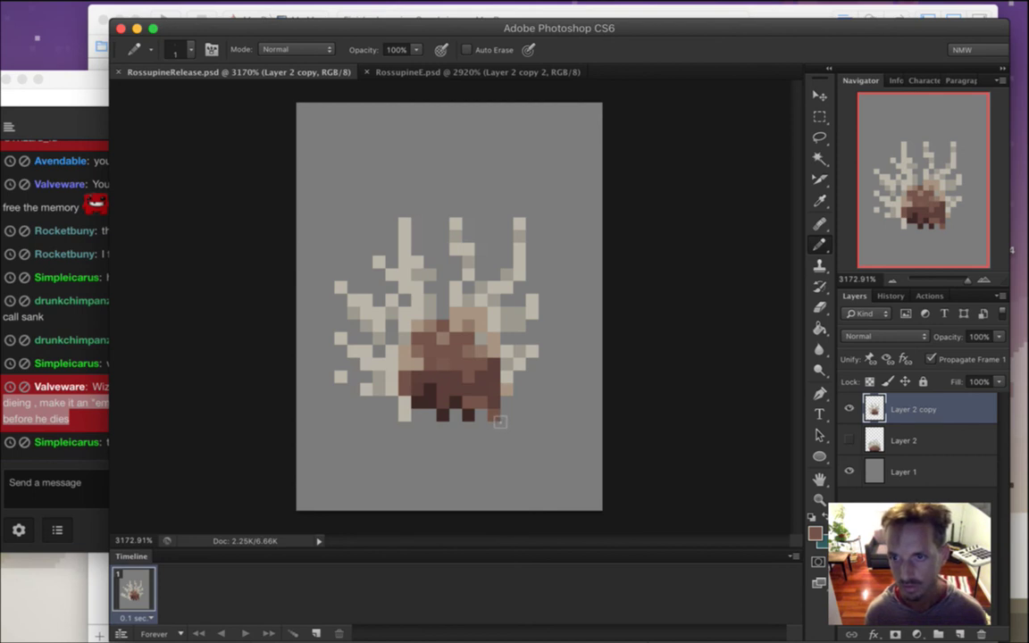
Add a pale quill pixel at the porcupine's lower-left corner and a dark brown pixel beside its front foot
alt+click(401, 413)
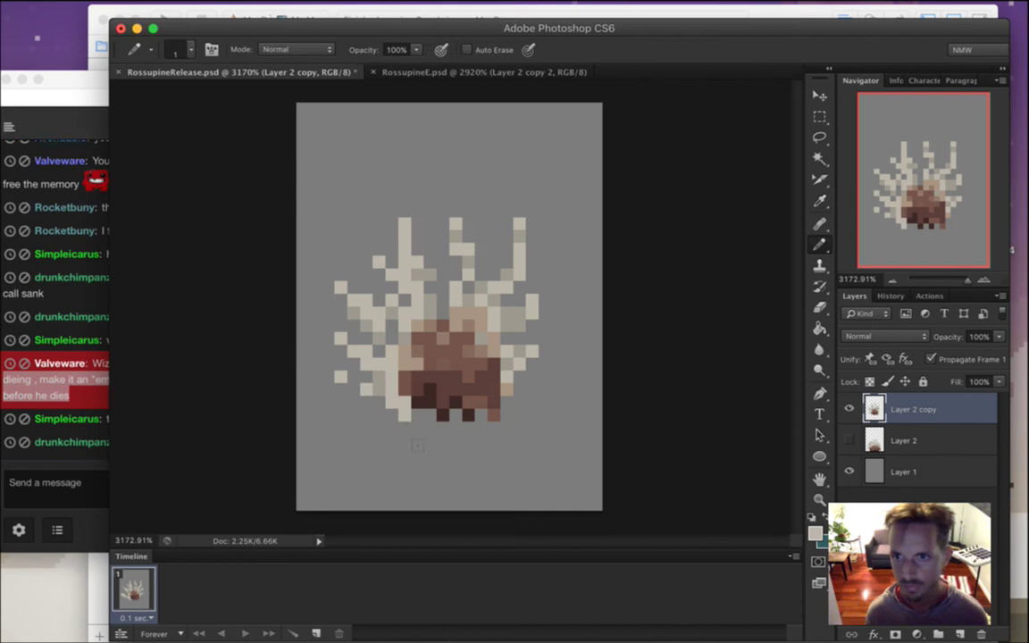
alt+click(431, 403)
click(430, 414)
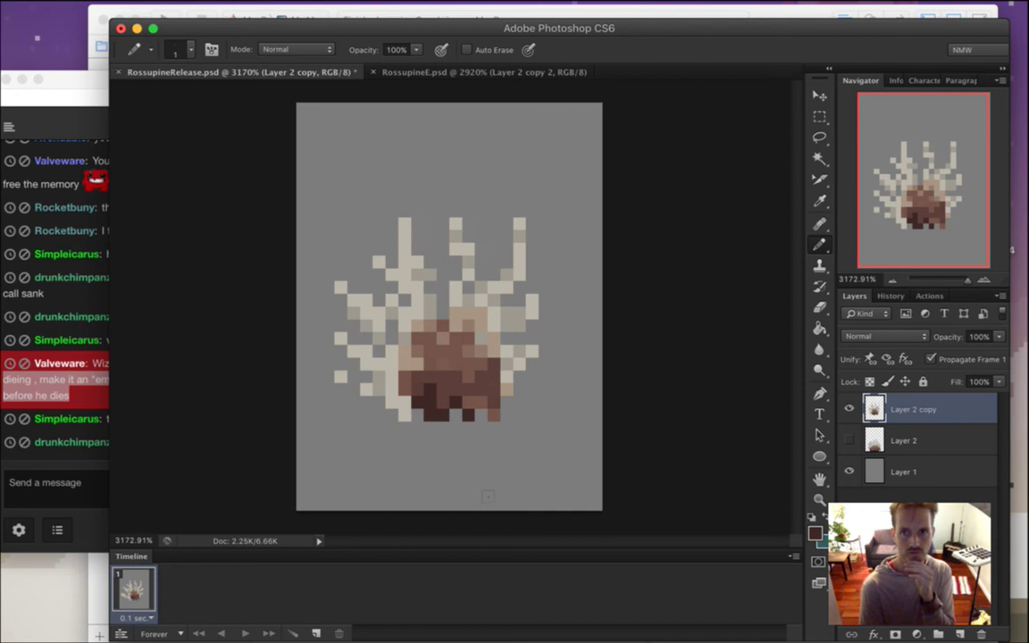
Undo the dark pixels painted on the upper-right quill, and reshape that quill shorter using its sampled pale colour
drag(506, 287, 519, 287)
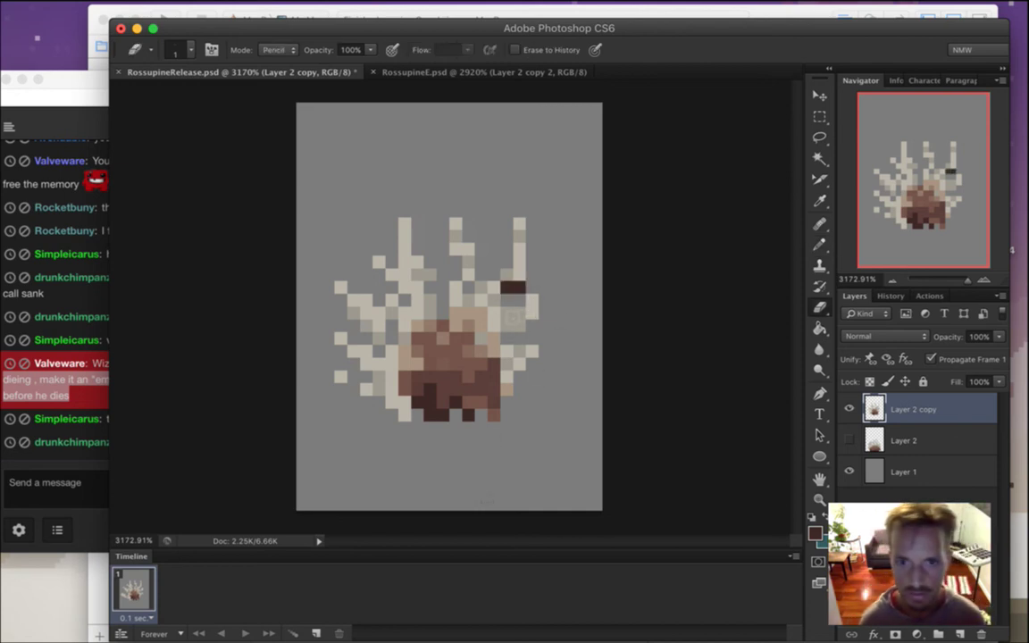
key(super+z)
key(i)
click(523, 284)
key(b)
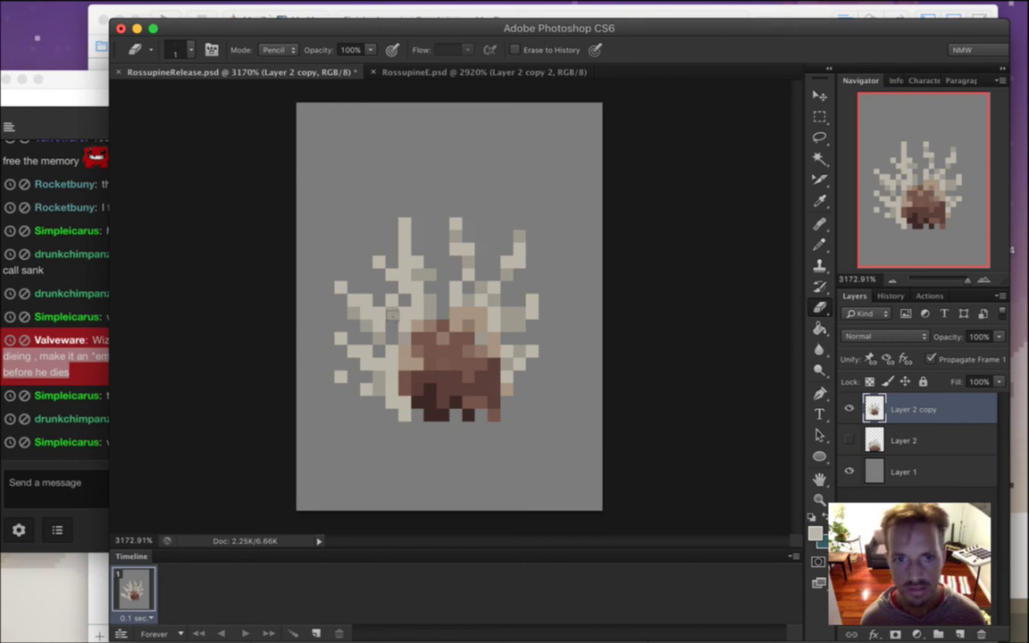
Switch to the Twitch chat and read the questions about the porcupine being evil, the game and the team size
click(87, 461)
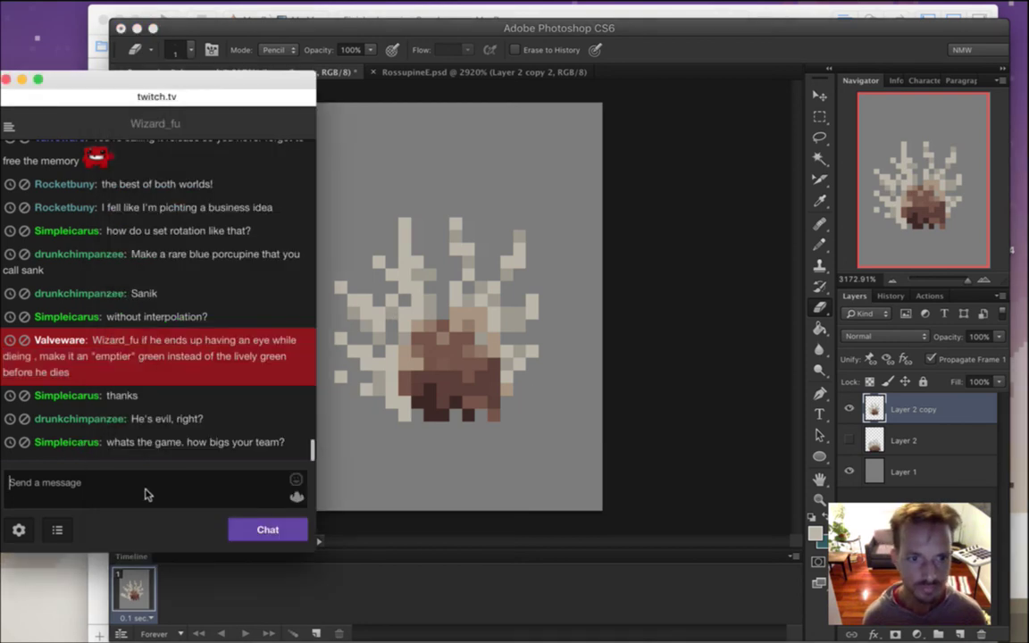
mouse_move(155, 419)
mouse_down()
mouse_move(202, 424)
mouse_move(159, 425)
mouse_up()
click(187, 422)
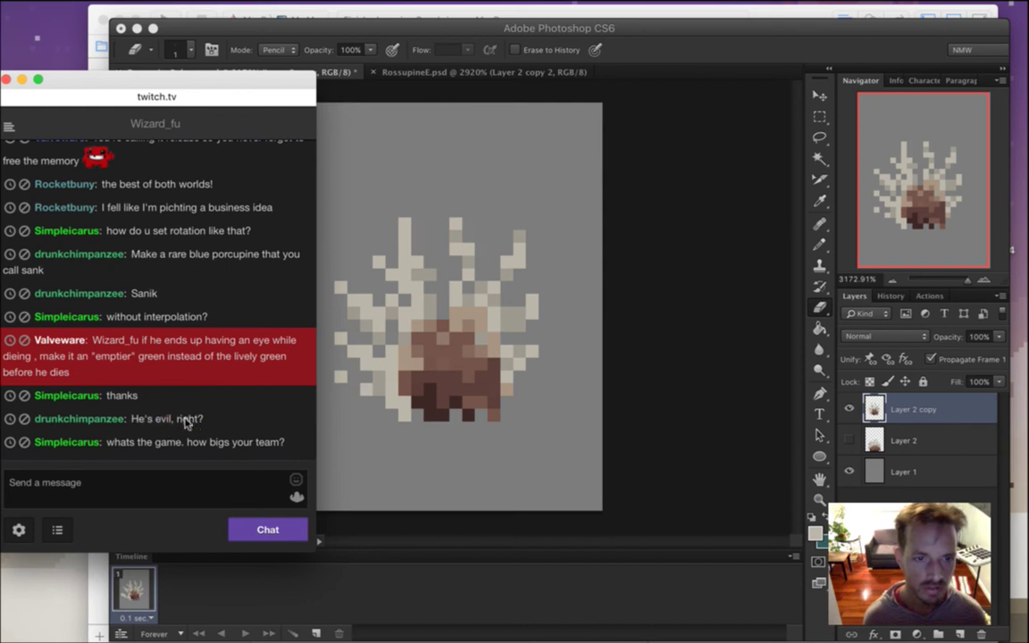
Switch to the running Songbringer game and walk the character past the porcupines into the neighbouring forest area
key(super+Tab)
key(super+Tab)
key(super+Tab)
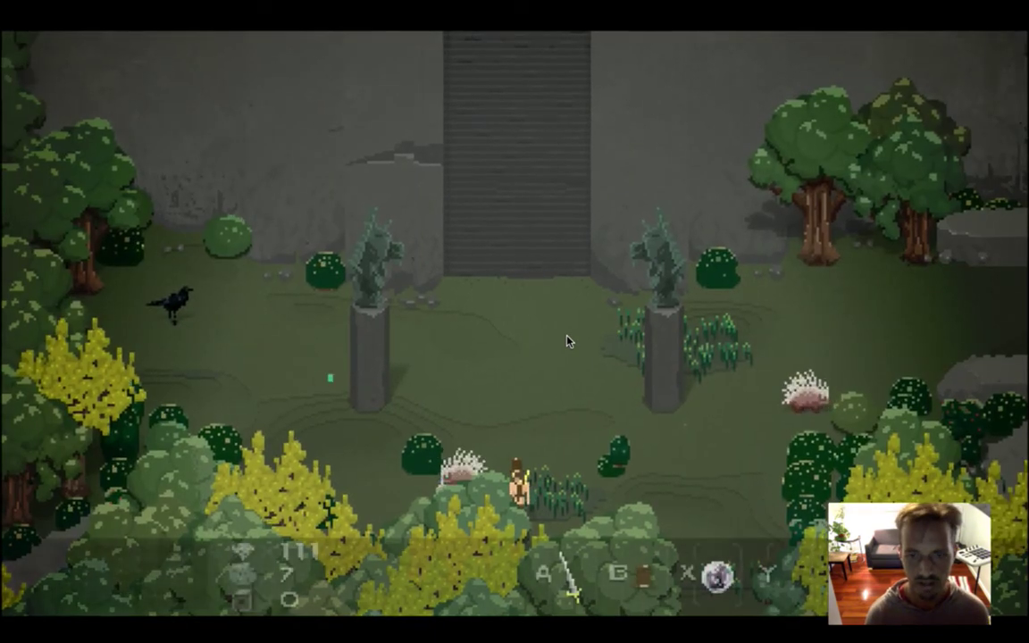
key(Right)
key(Right)
key(Left)
key(Right)
key(Up)
key(Right)
key(Down)
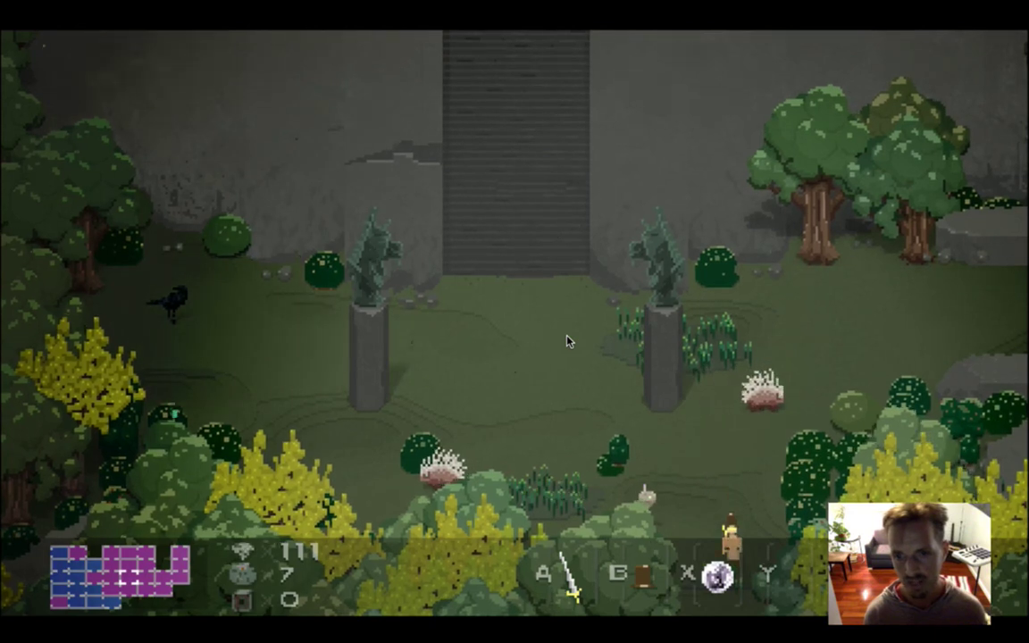
key(Up)
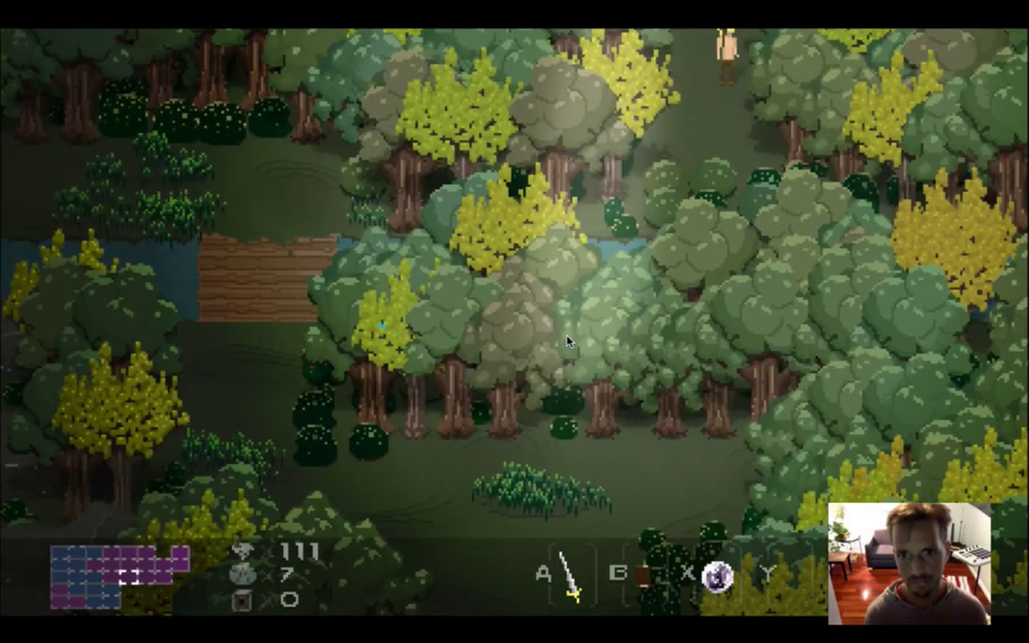
Walk the character north to the stairway clearing with the two statues, approach the porcupines there, and quit the game
key(Up)
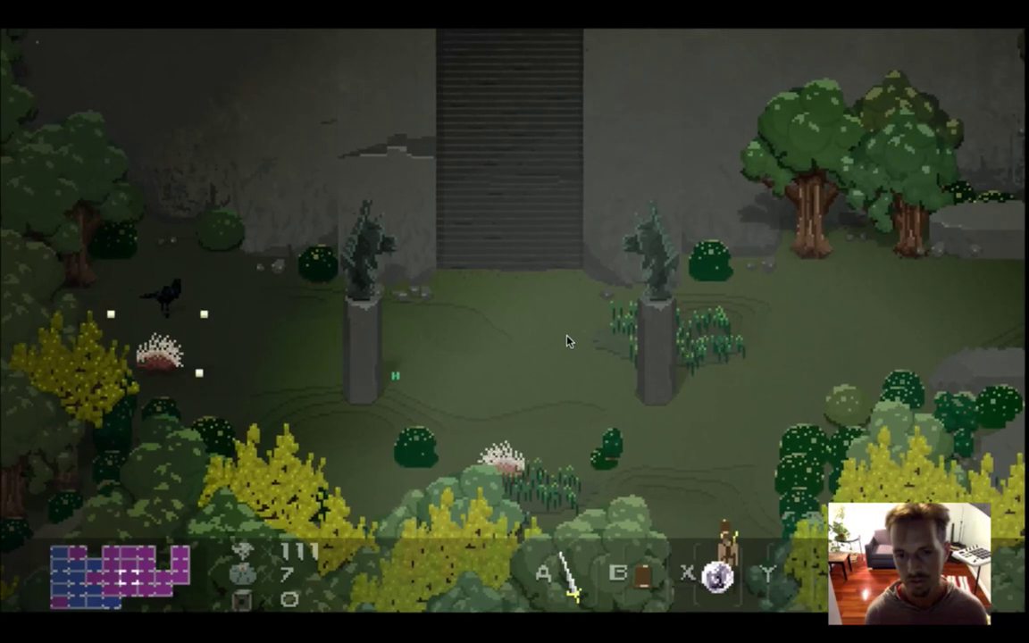
key(Up)
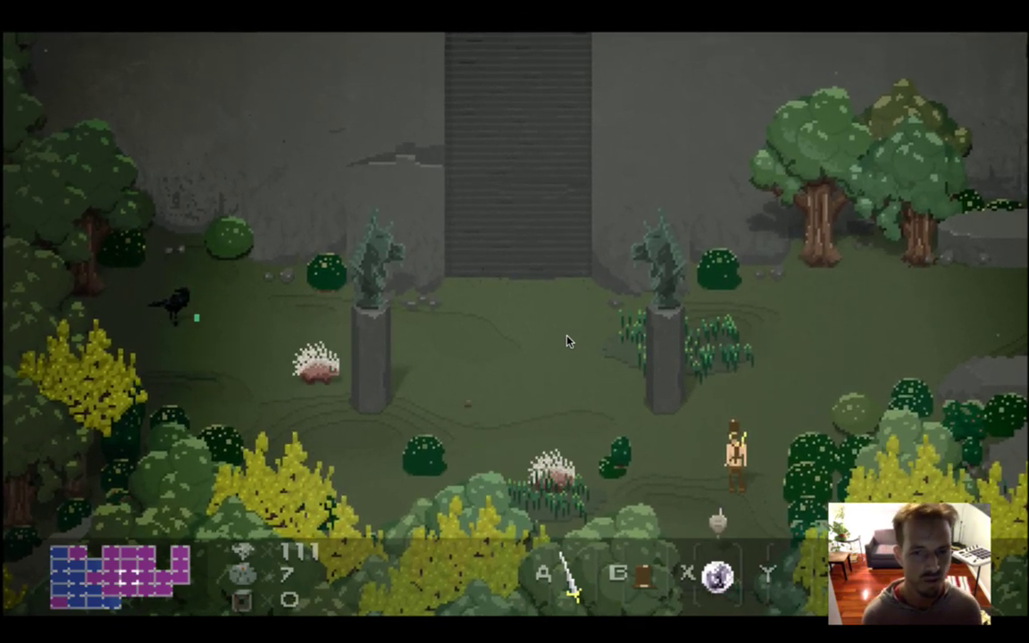
key(Right)
key(x)
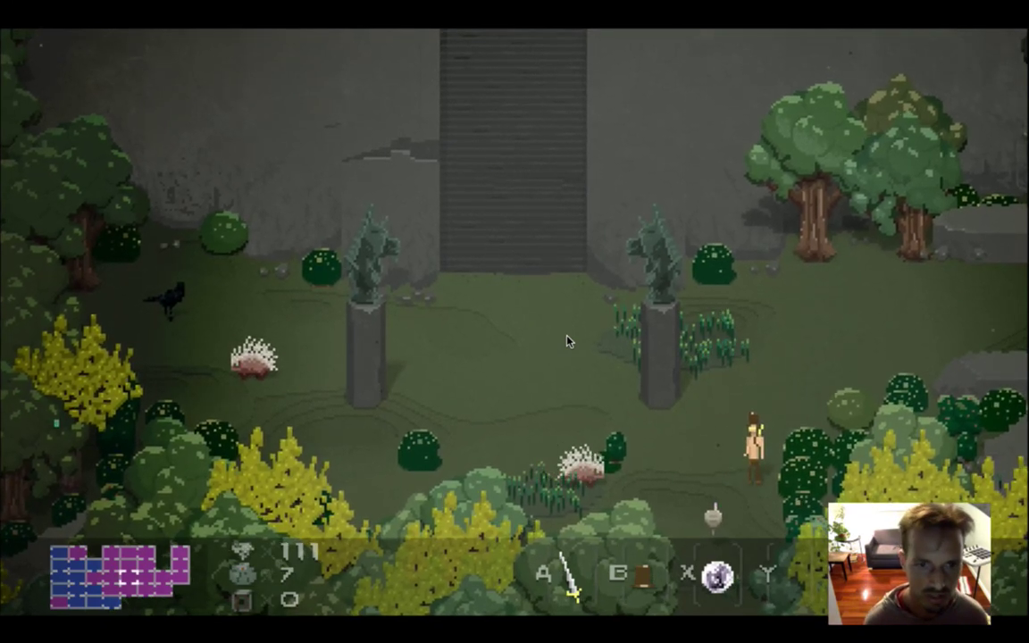
key(Left)
key(Right)
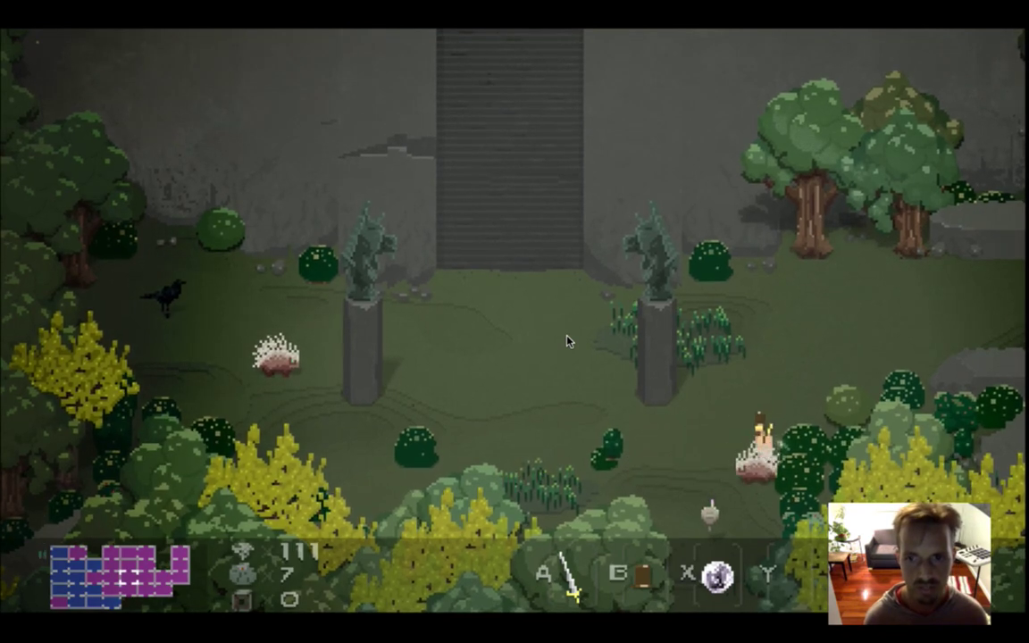
key(Up)
key(super+q)
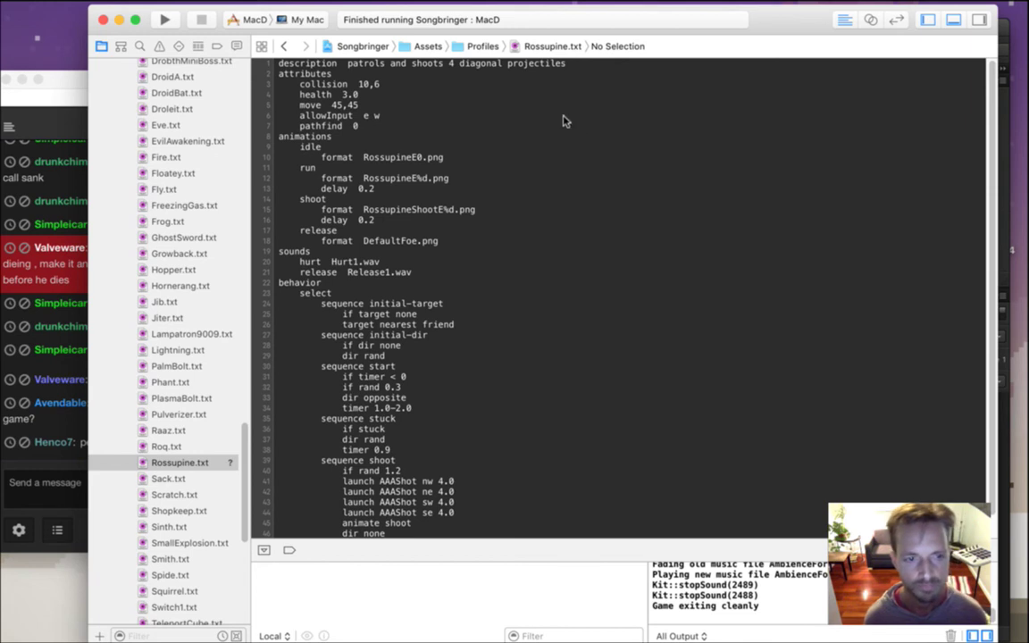
Switch to the Twitch chat and read the messages about team size, daily working hours, shorter quills and the game's movement
click(55, 339)
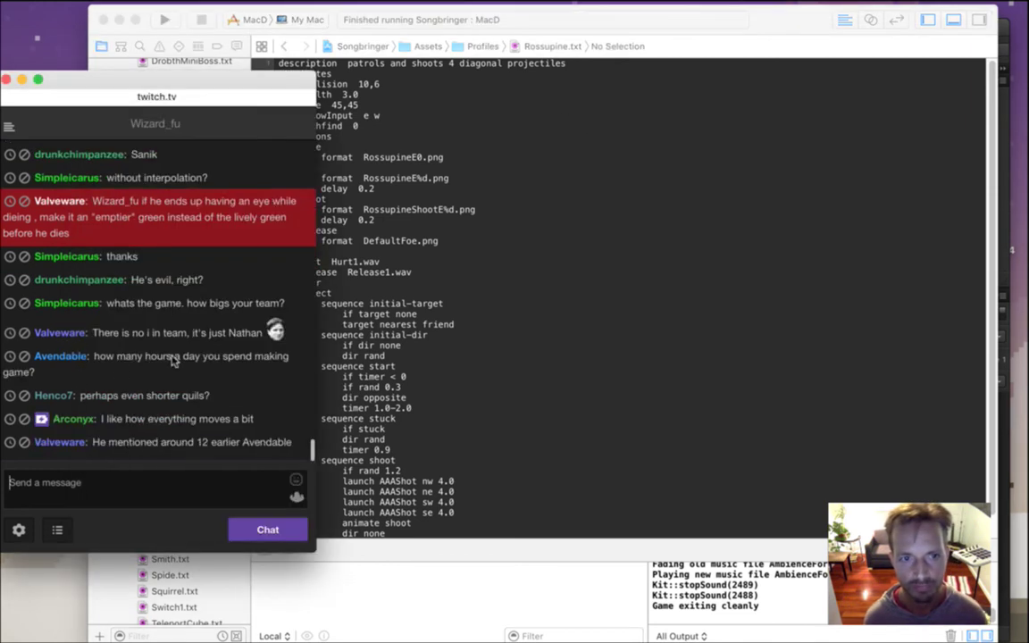
drag(120, 303, 285, 305)
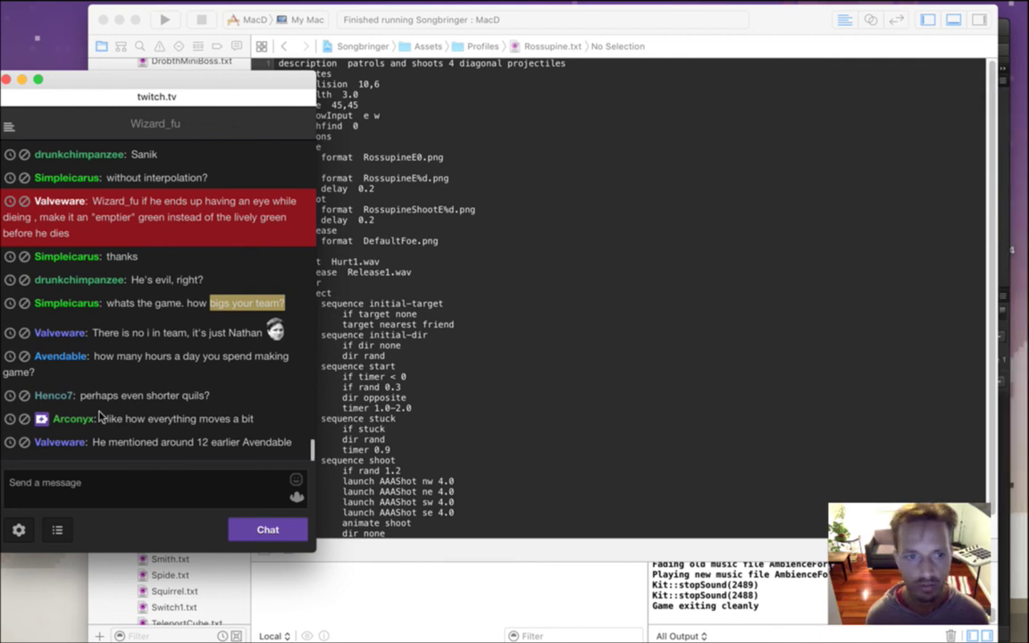
drag(147, 333, 198, 333)
drag(125, 356, 180, 374)
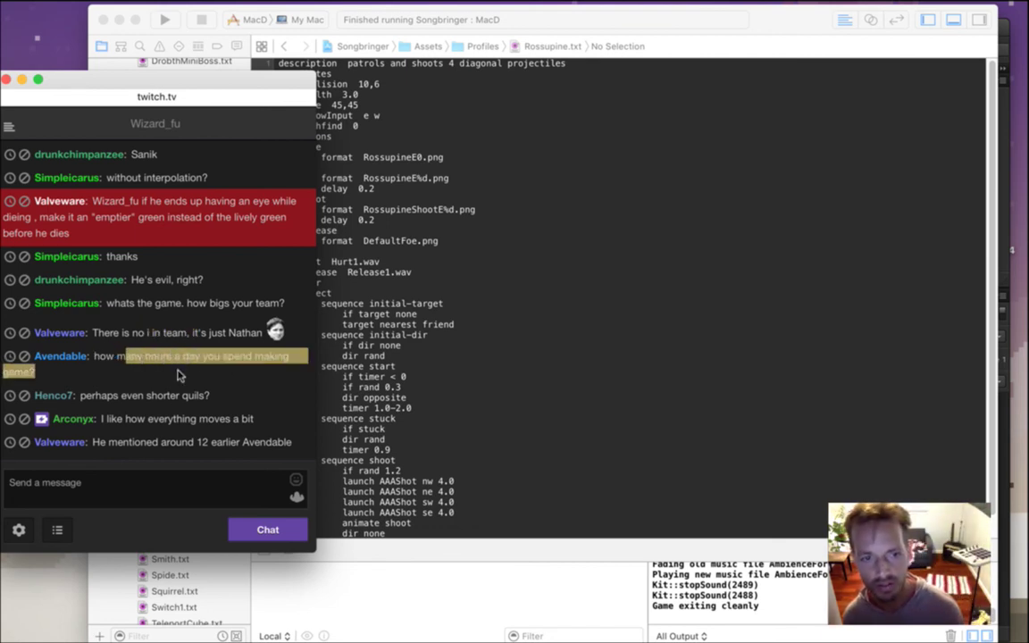
click(162, 357)
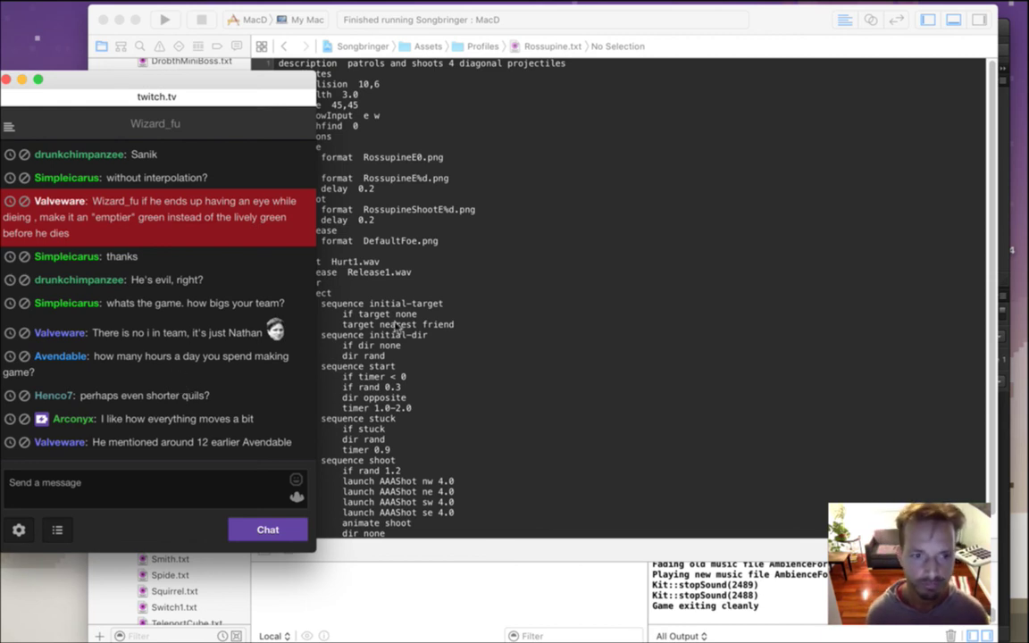
drag(100, 396, 203, 390)
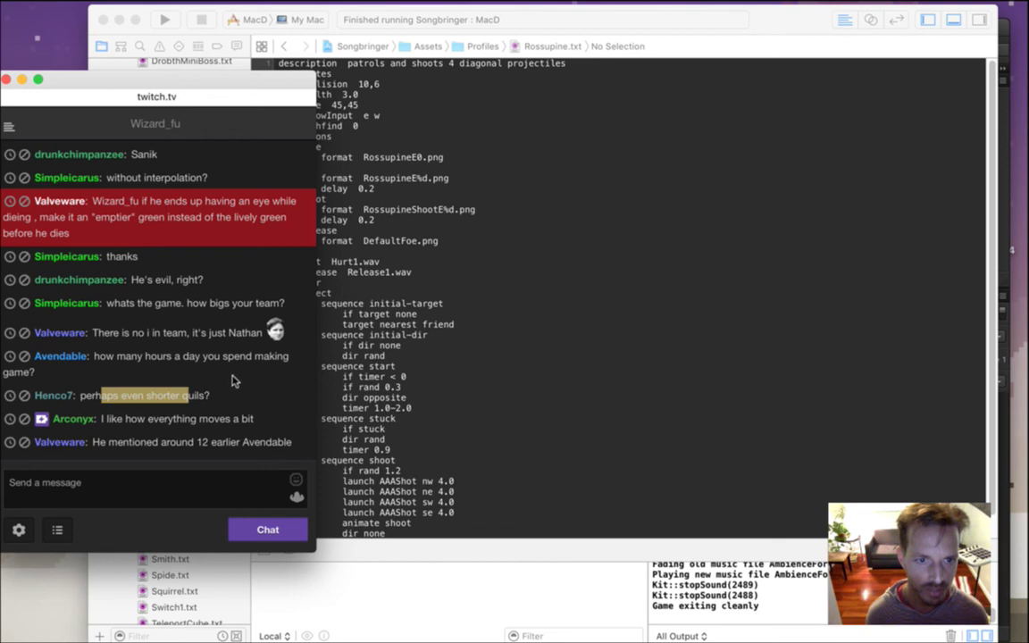
drag(131, 418, 219, 420)
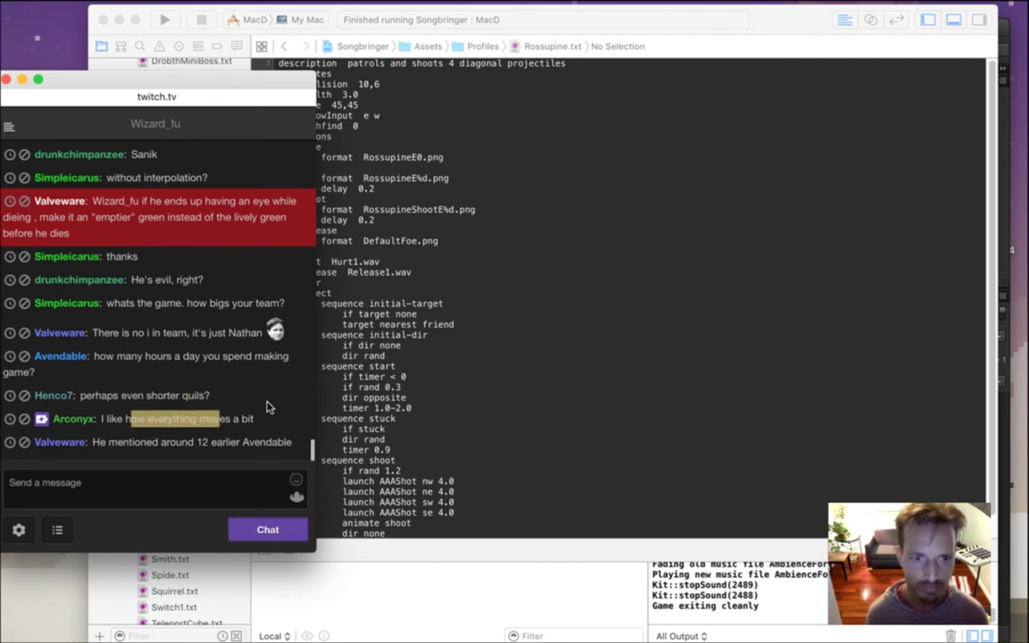
click(268, 407)
Switch to Photoshop, hide Layer 2 copy, show Layer 2 with the original porcupine, and duplicate Layer 2 with the original hidden
key(super+Tab)
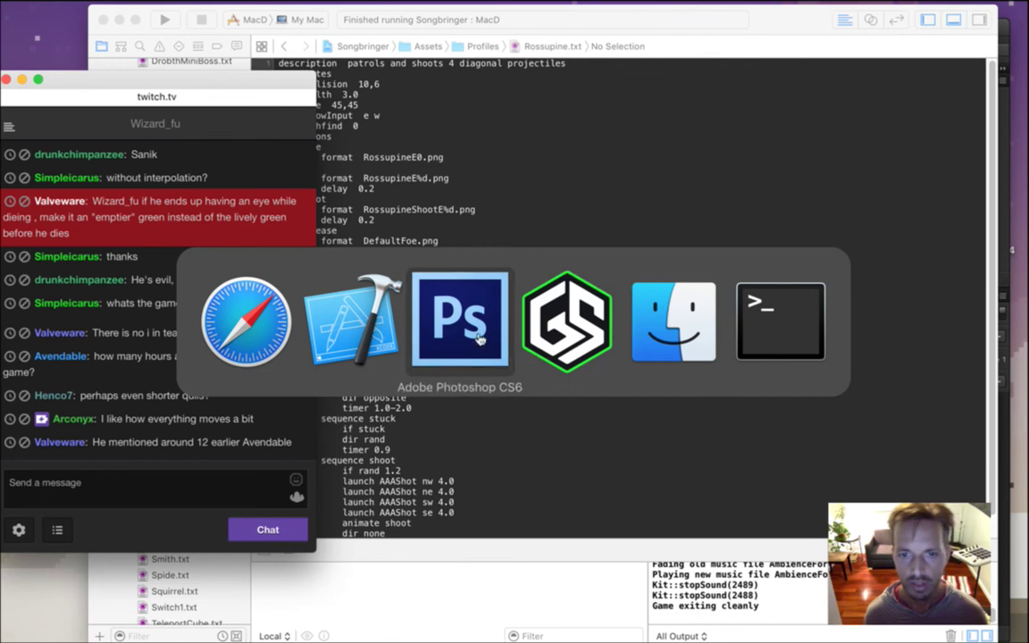
click(480, 337)
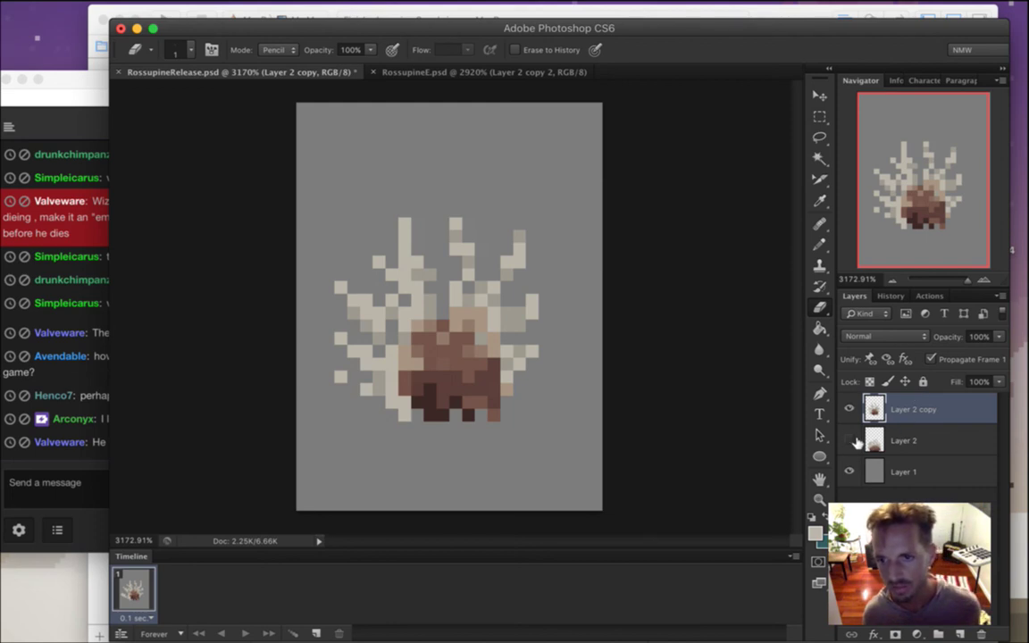
click(849, 409)
click(850, 440)
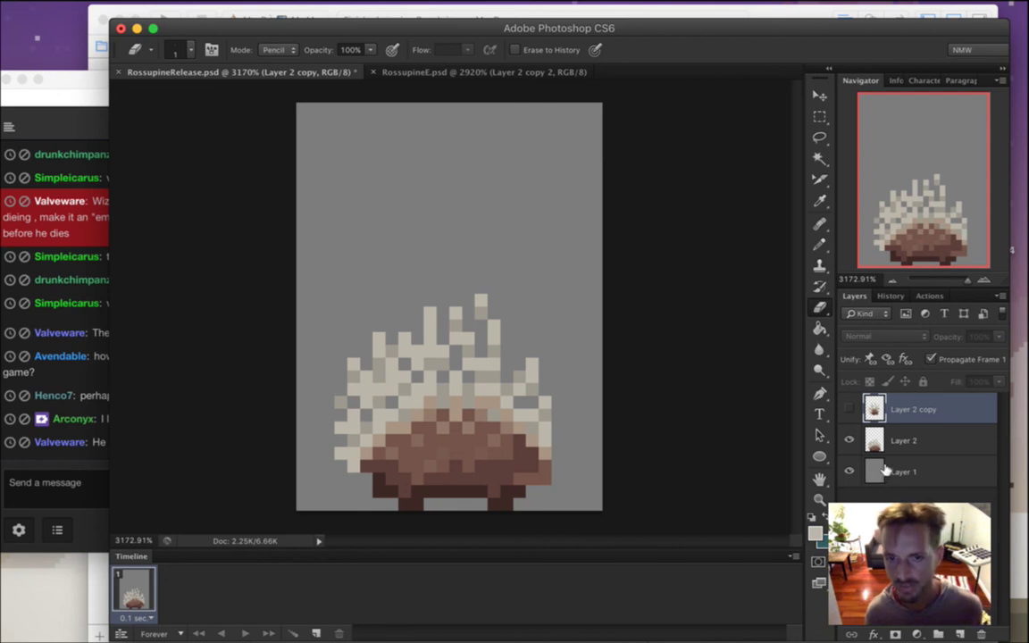
click(887, 452)
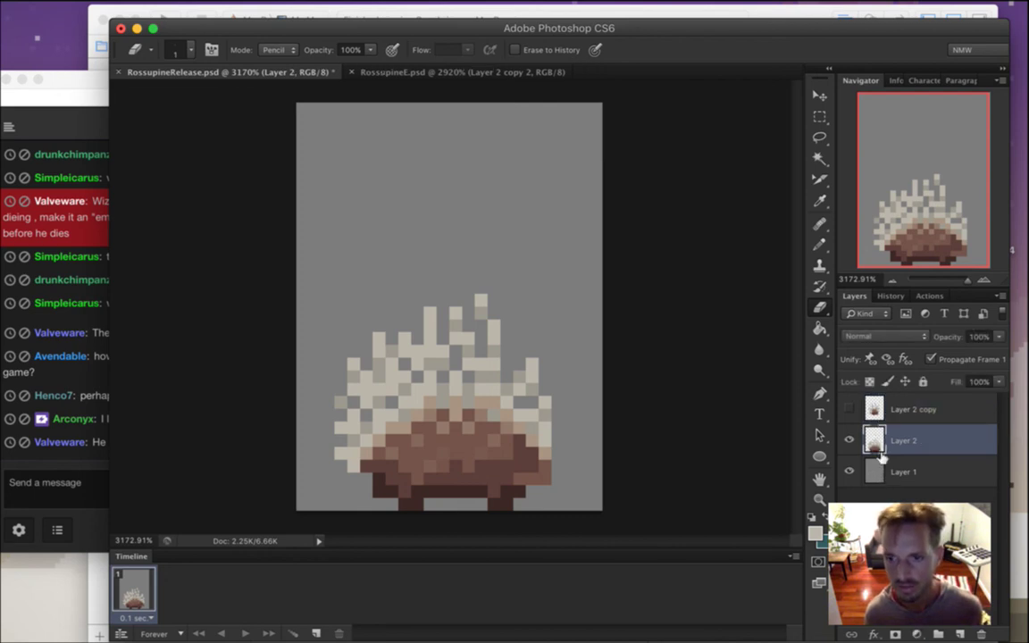
key(super+j)
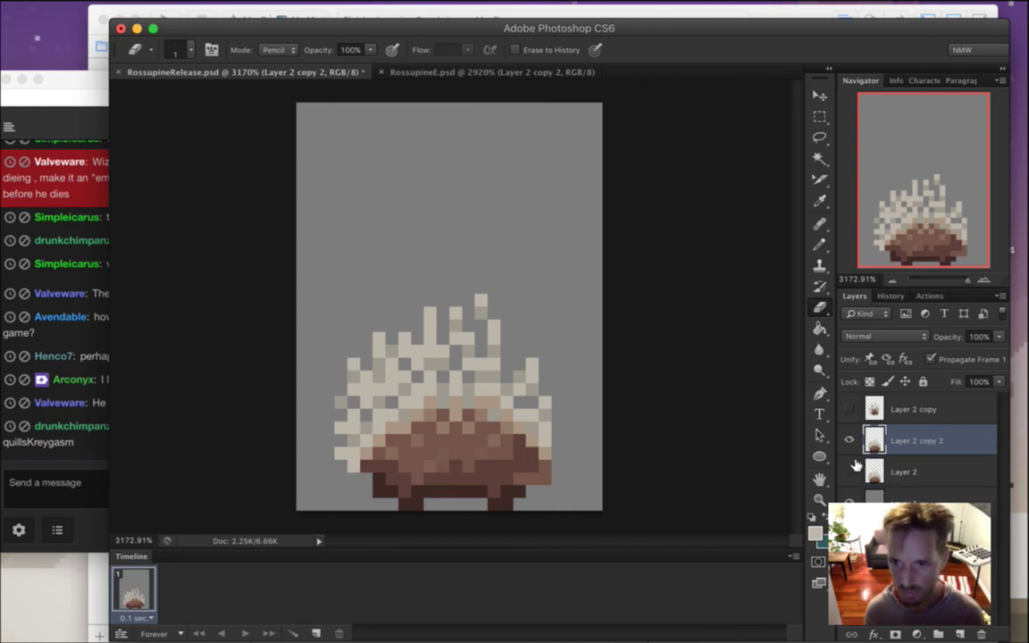
Move the duplicated porcupine up about three pixels and marquee-select its right side together with the tallest right quills
key(v)
drag(460, 345, 462, 305)
key(m)
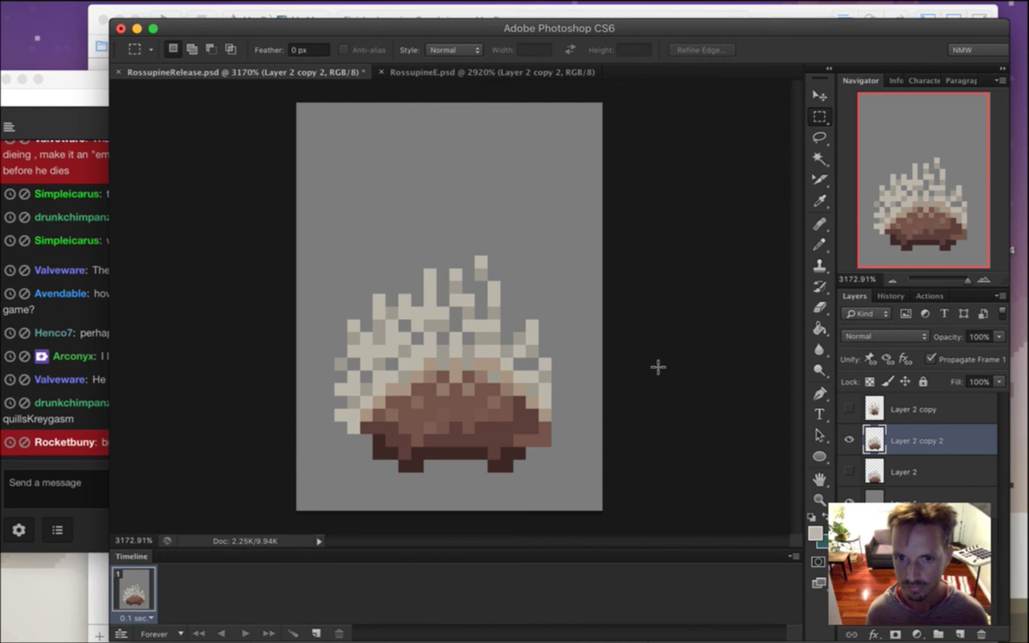
drag(509, 328, 520, 451)
drag(479, 247, 513, 317)
key(v)
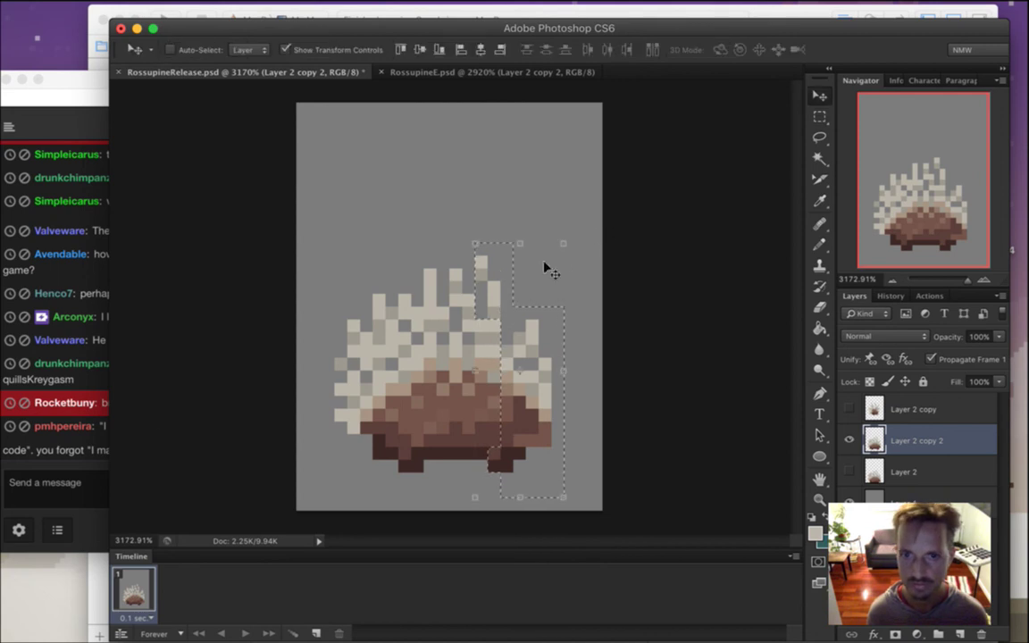
Switch to the Twitch chat and read the messages about a hell porcupine with fire quills and making the money
click(89, 397)
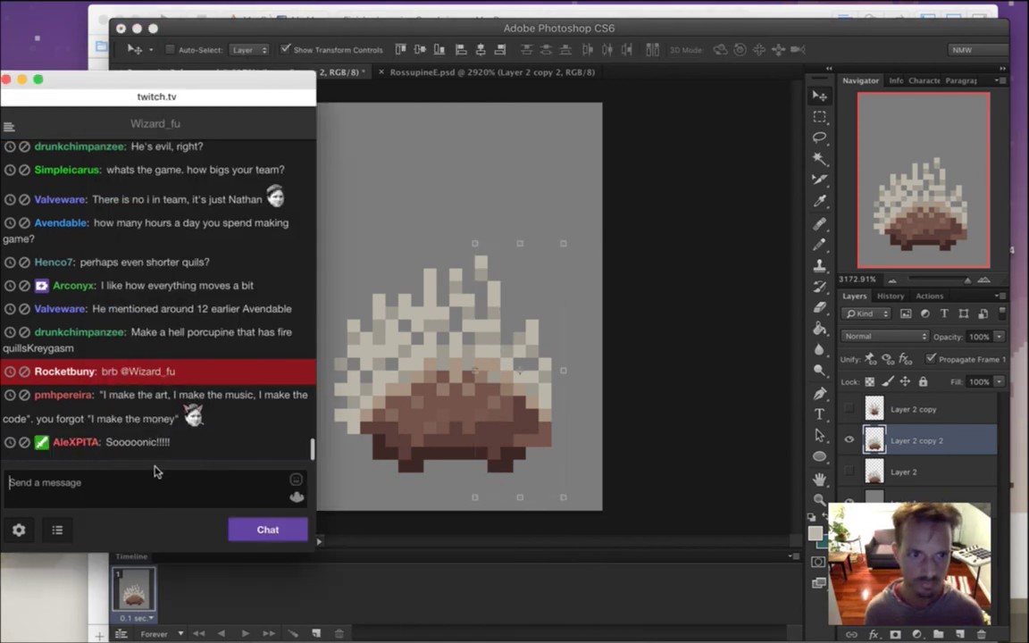
drag(157, 332, 180, 344)
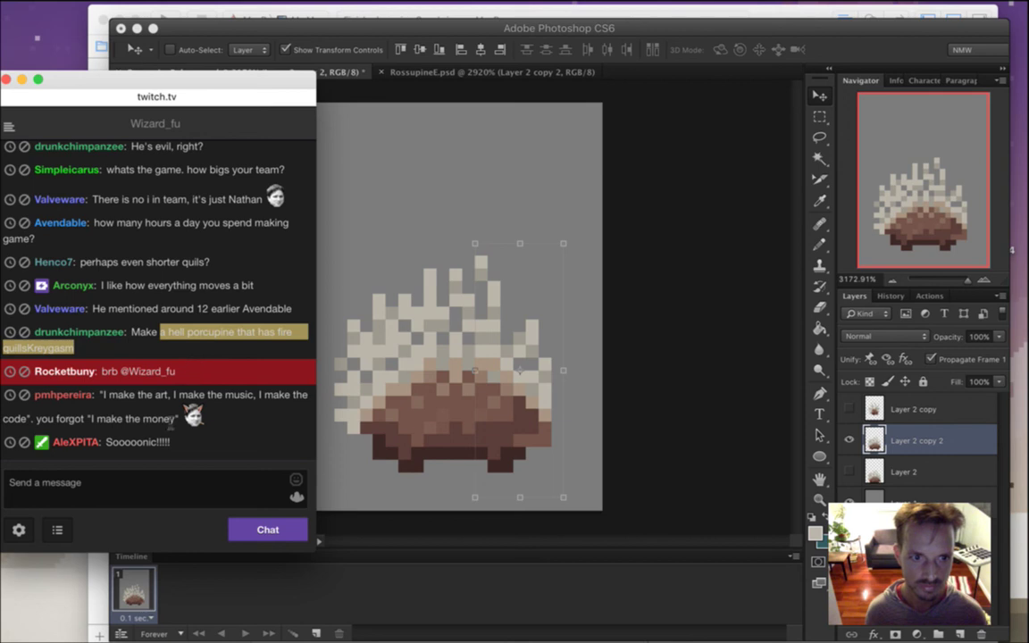
click(103, 421)
drag(163, 417, 109, 425)
click(129, 417)
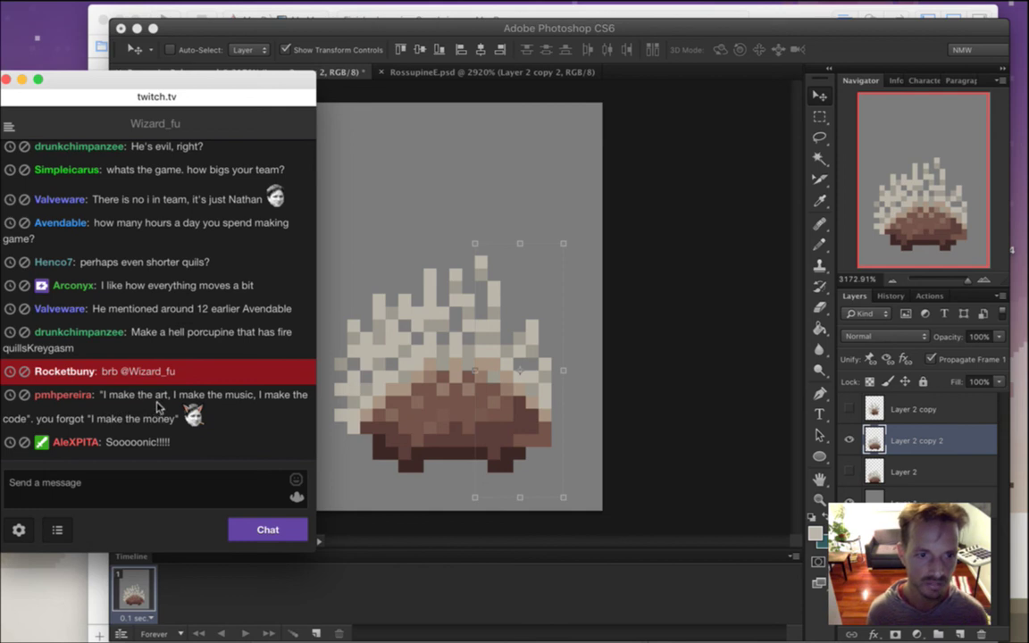
drag(113, 446, 166, 447)
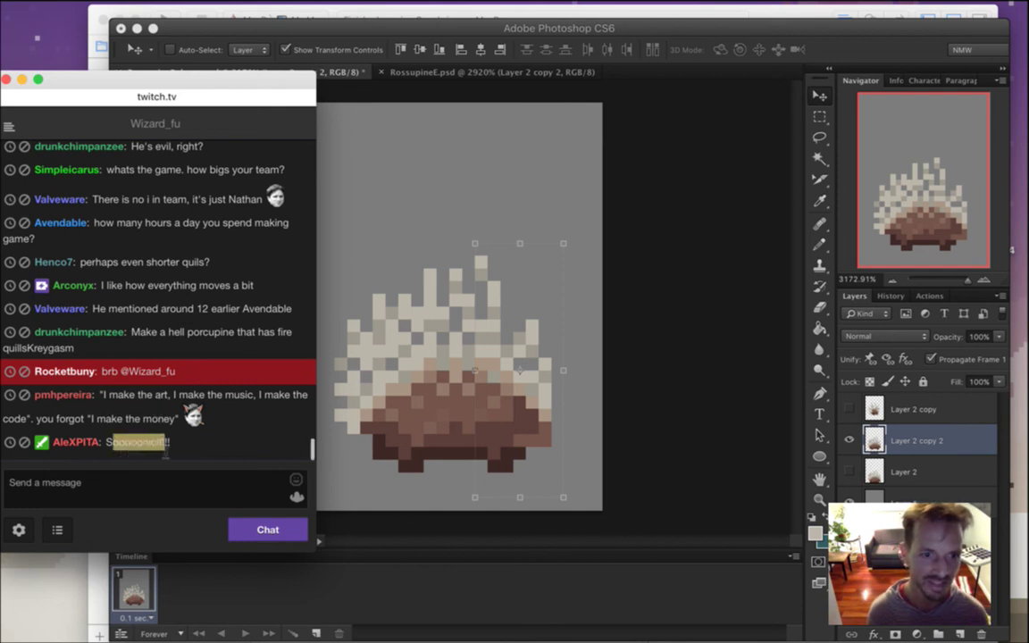
click(866, 42)
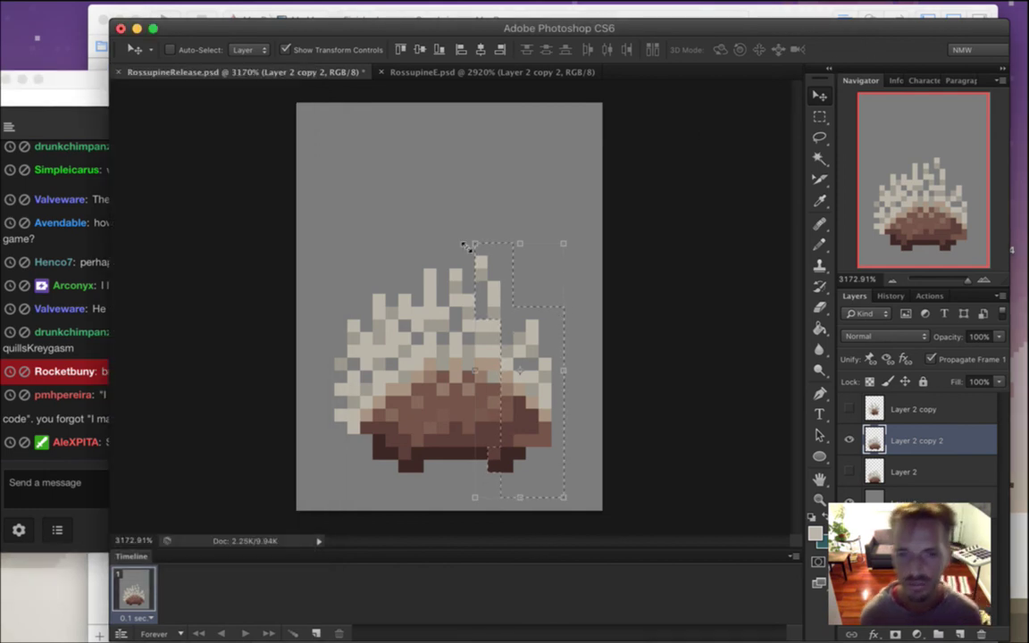
Rotate the selected quills and rear body part about 13° clockwise, apply the transform and deselect
drag(574, 237, 601, 239)
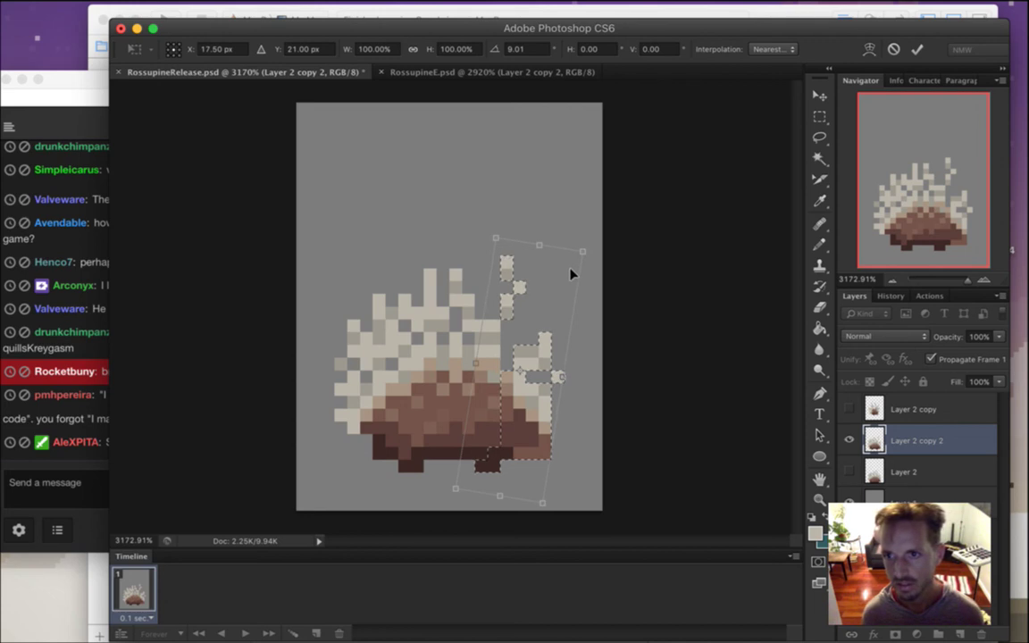
drag(595, 246, 597, 263)
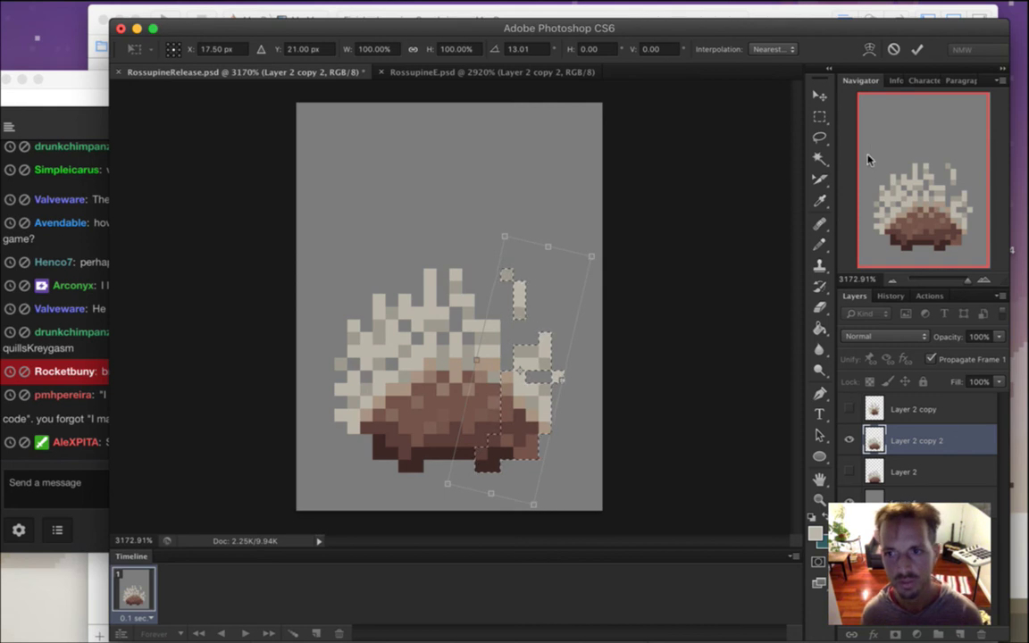
click(919, 54)
key(m)
key(ctrl+d)
Sample the darker quill colour and pencil in the gap beneath the detached right-hand quill
key(i)
mouse_move(520, 344)
mouse_down()
mouse_move(527, 355)
mouse_move(547, 351)
mouse_move(518, 356)
mouse_up()
key(b)
Select the quill tips at the upper middle of the sprite, shift them one pixel right and deselect
key(m)
mouse_move(449, 256)
mouse_down()
mouse_move(503, 281)
mouse_move(500, 333)
mouse_up()
key(v)
key(Down)
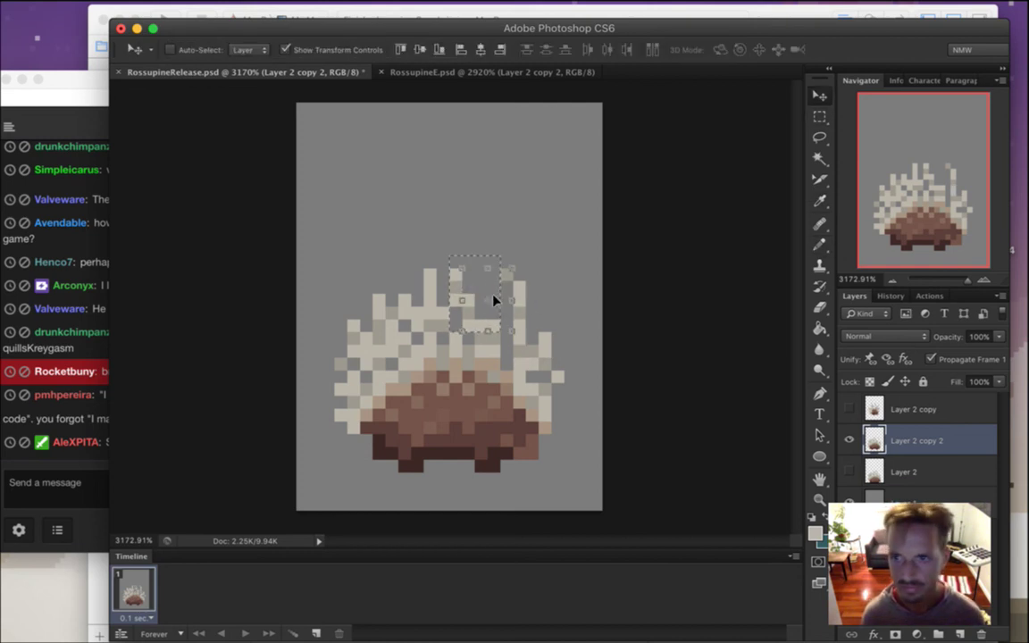
key(Right)
key(m)
key(super+d)
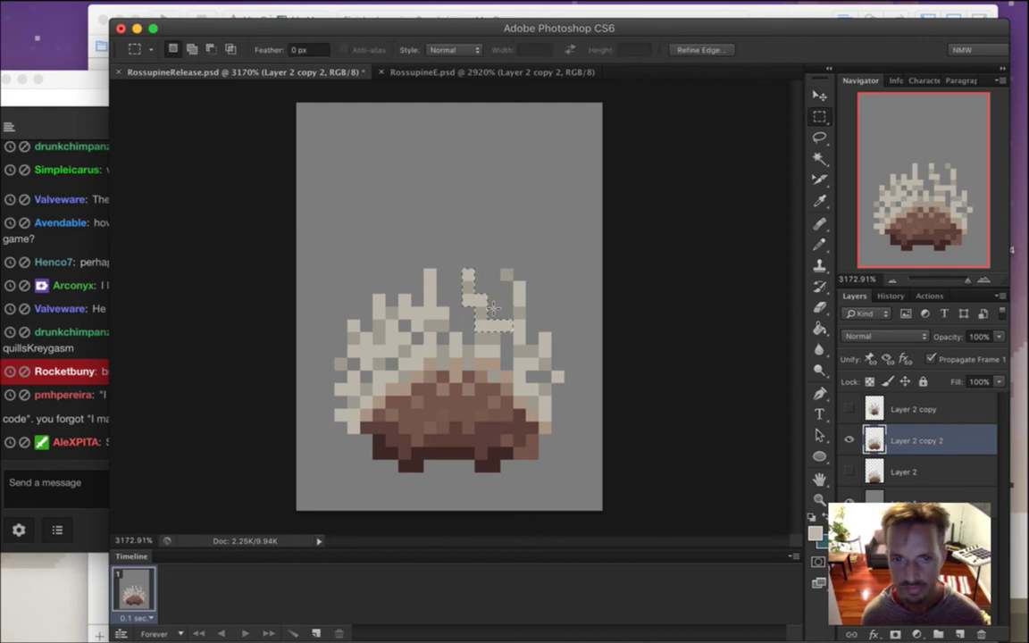
Select the left-side quills together with the left edge of the body and the left foot
key(e)
key(m)
drag(316, 260, 409, 487)
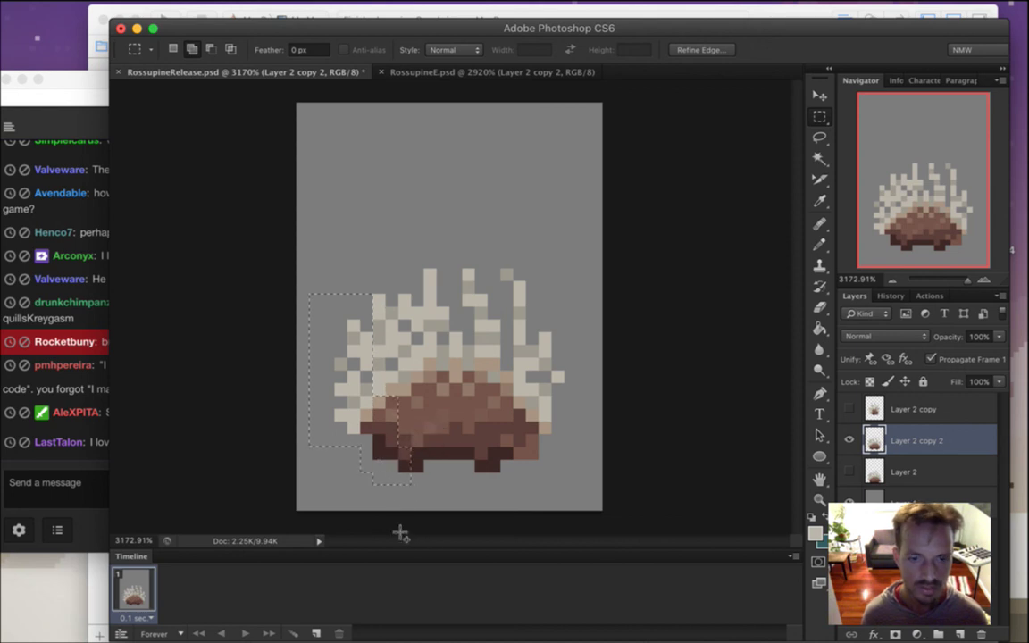
click(98, 486)
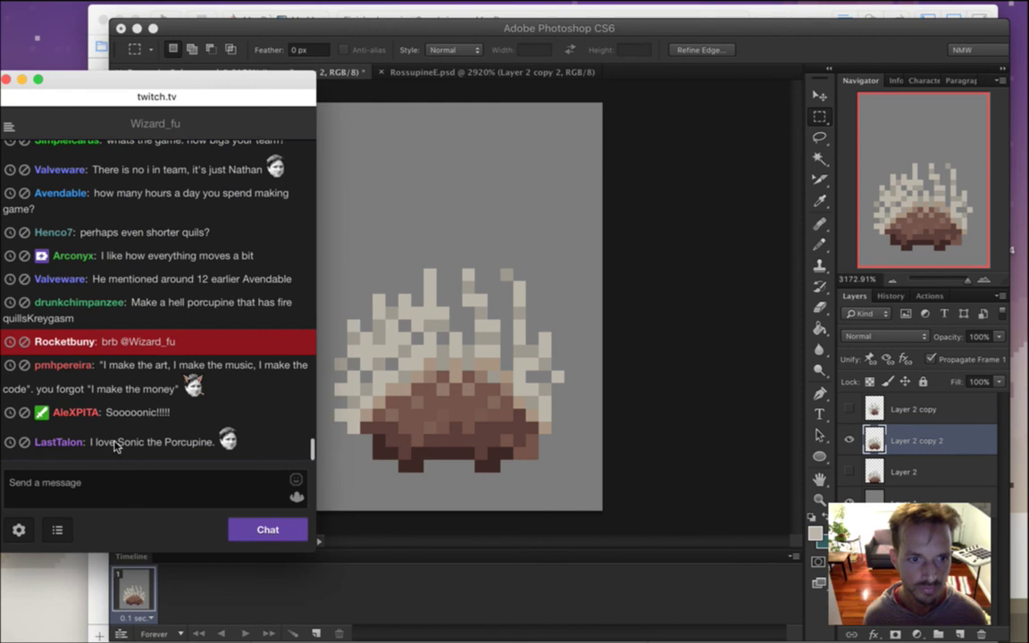
drag(115, 441, 192, 441)
click(820, 33)
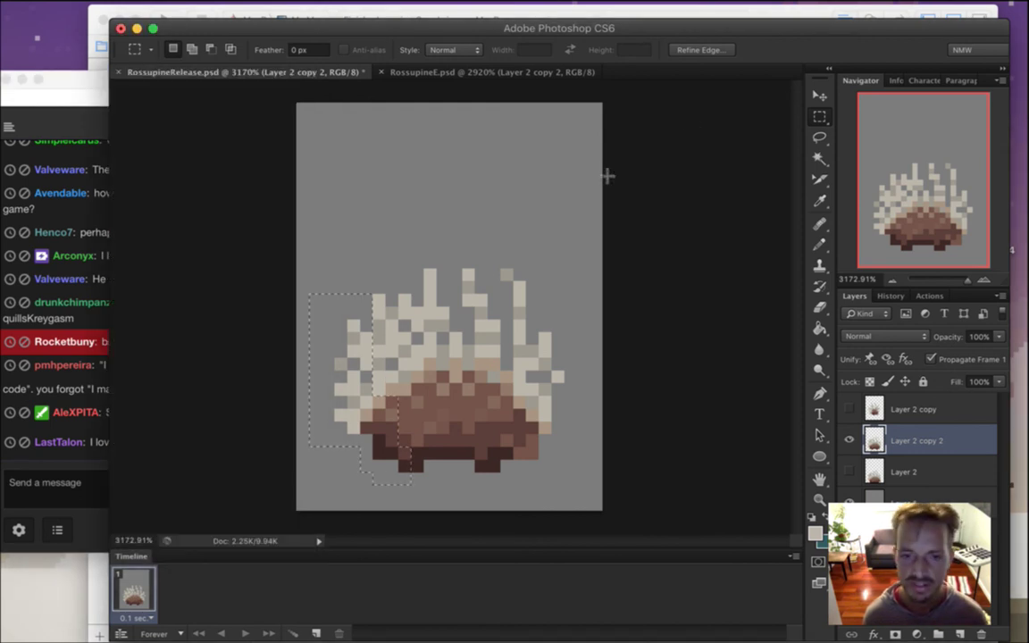
Rotate the selected left part by -13.52°, shift it one pixel right and one pixel down, then deselect
key(super+t)
drag(304, 287, 285, 296)
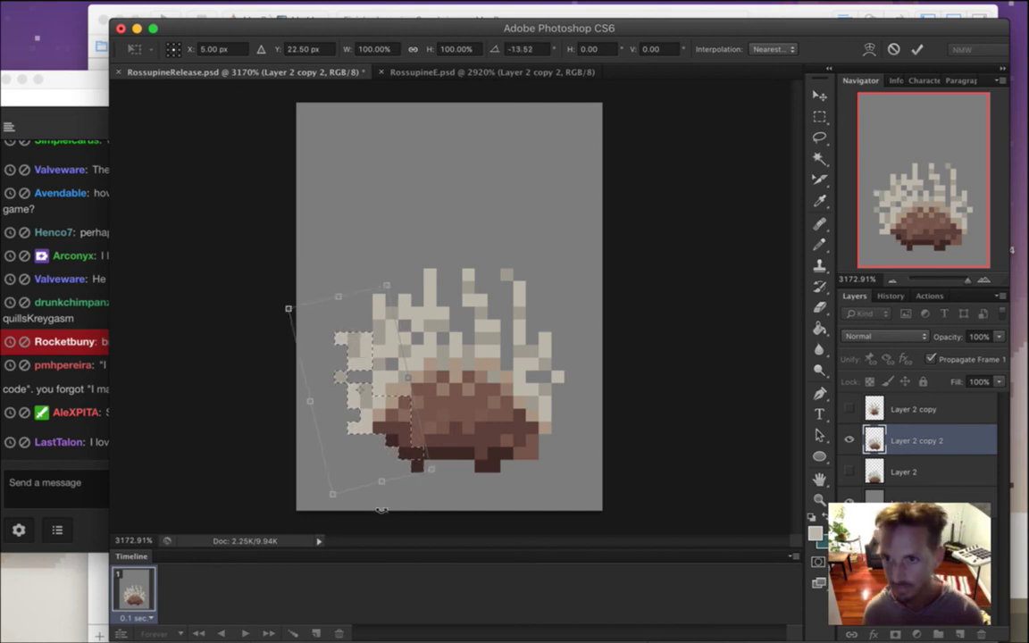
key(Right)
key(Down)
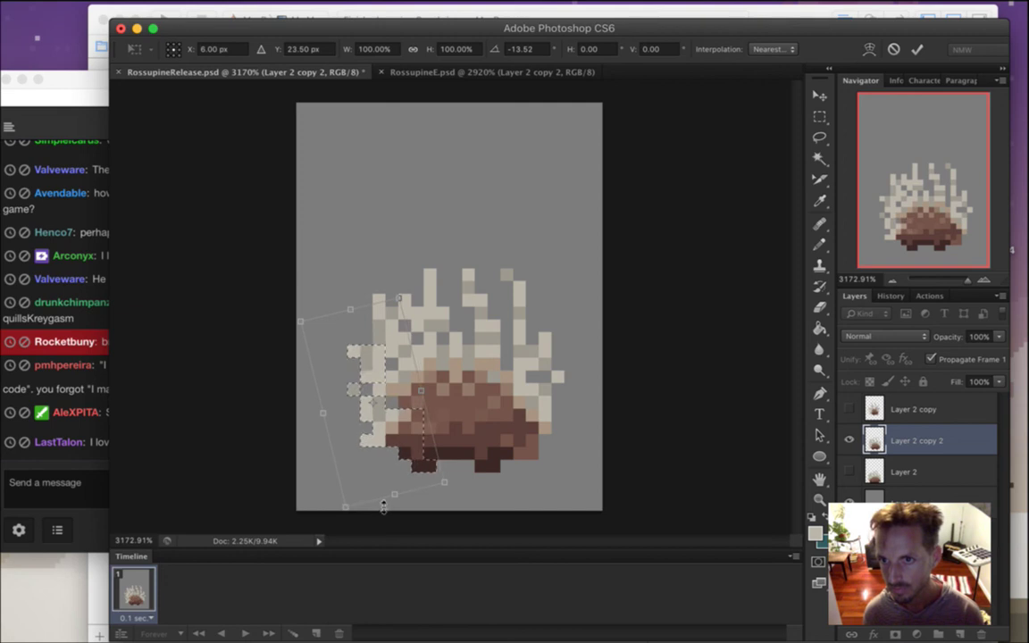
key(Escape)
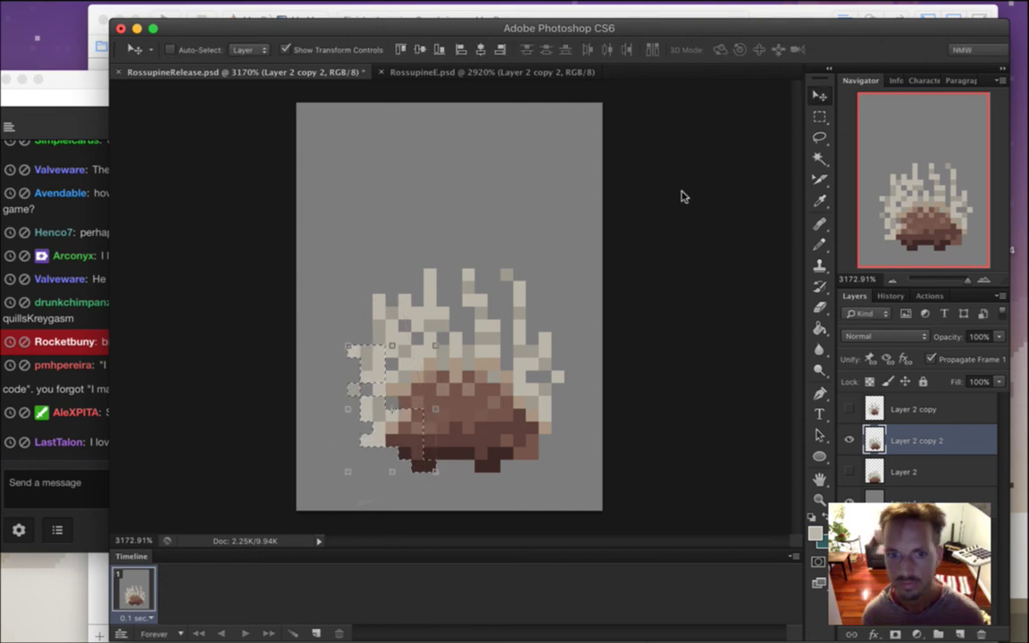
key(ctrl+d)
Sample the tan fringe colour and retouch the pixels along the left edge of the body
key(i)
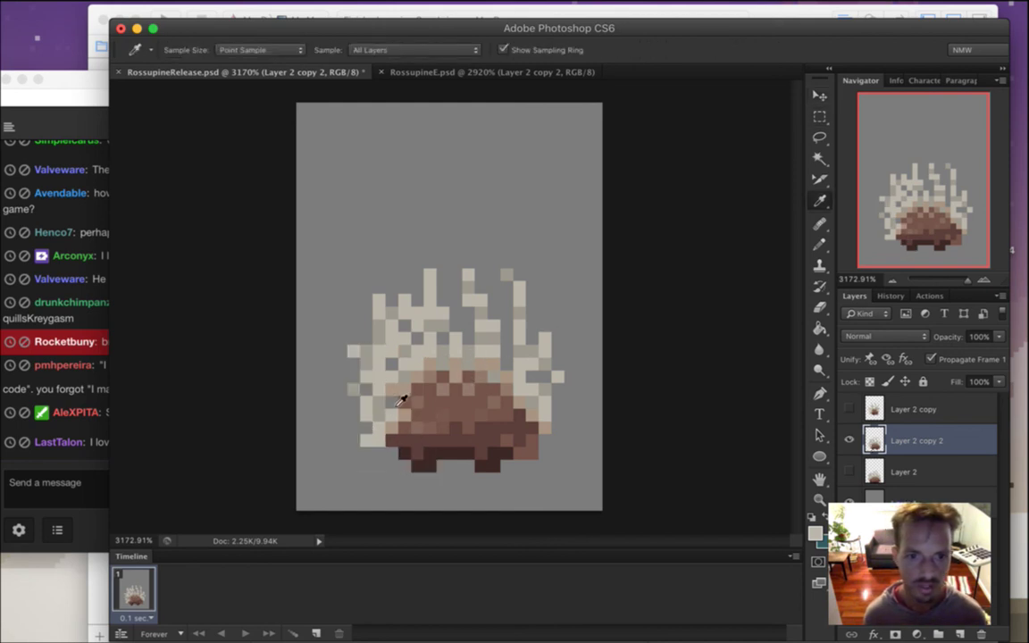
click(402, 402)
key(b)
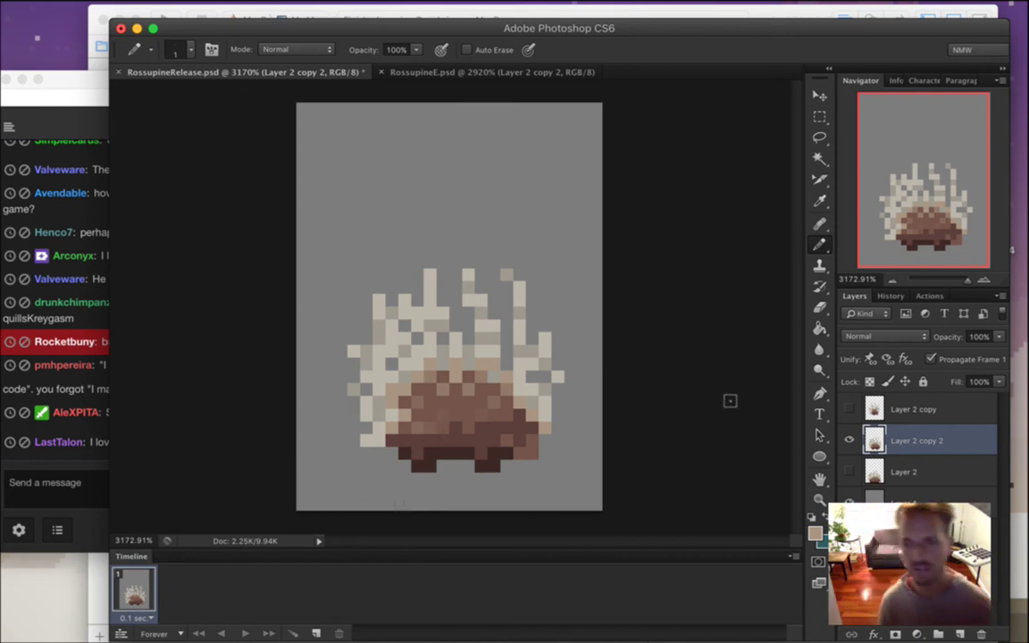
Move Layer 2 copy 2 down three pixels so the feet touch the canvas bottom
key(v)
key(Down)
key(Down)
key(Down)
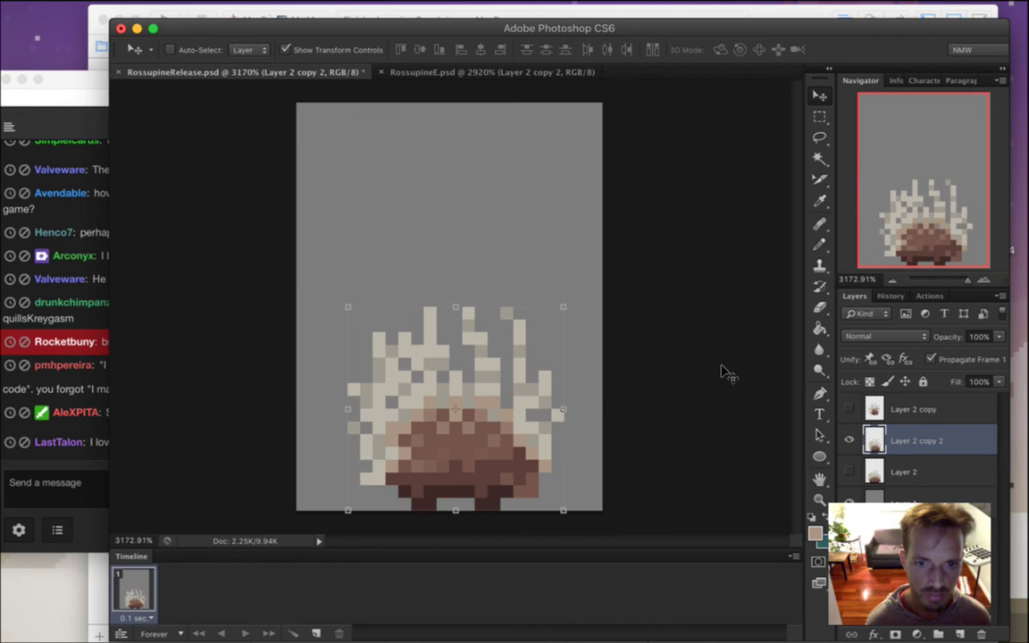
Compare Layer 2 copy 2 with Layer 2 by switching their visibility, and shift Layer 2 copy 2 one pixel left
key(m)
click(849, 471)
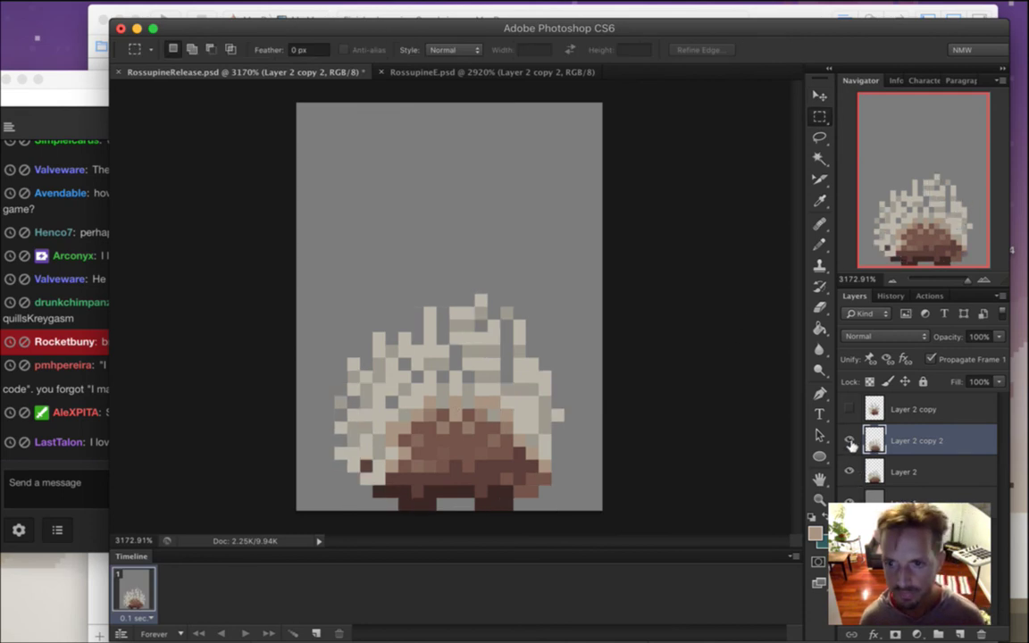
click(848, 439)
click(848, 472)
click(849, 440)
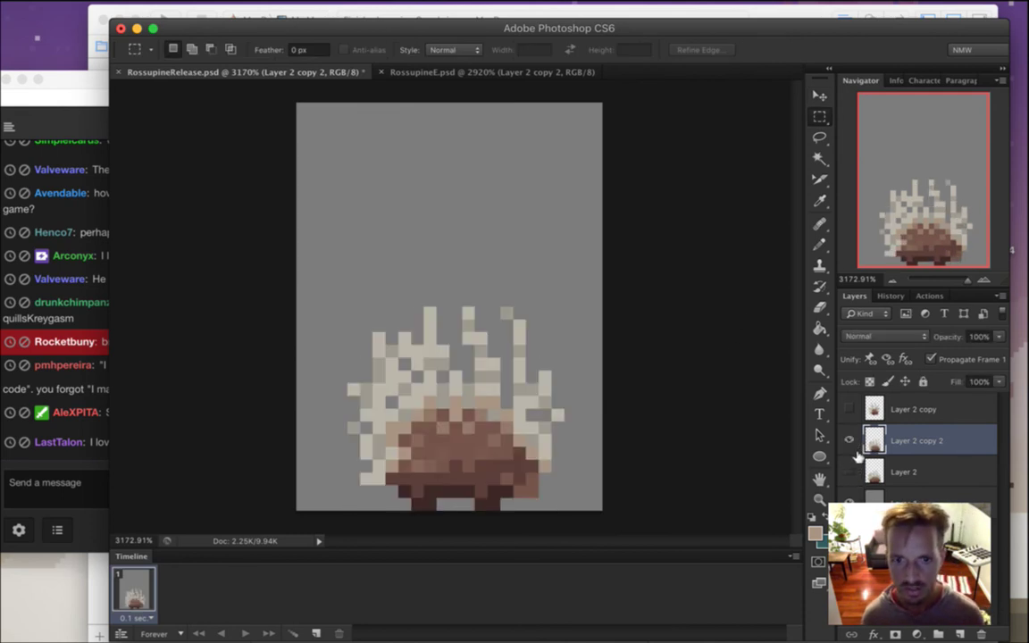
click(848, 471)
key(v)
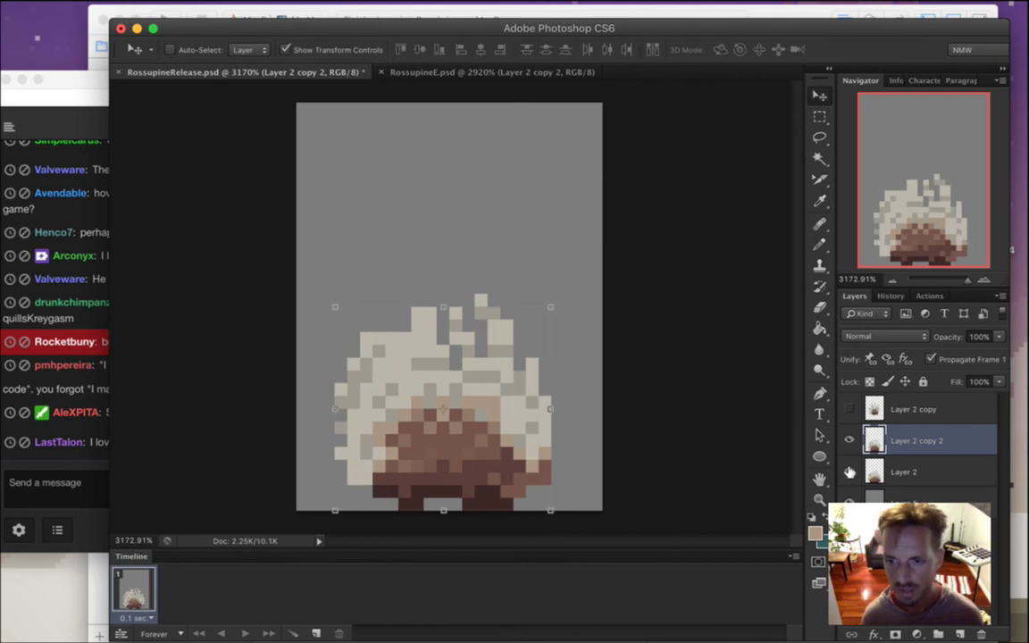
Show Layer 2 copy and move Layer 2 copy 2 back up until its feet rest on the canvas bottom
click(849, 407)
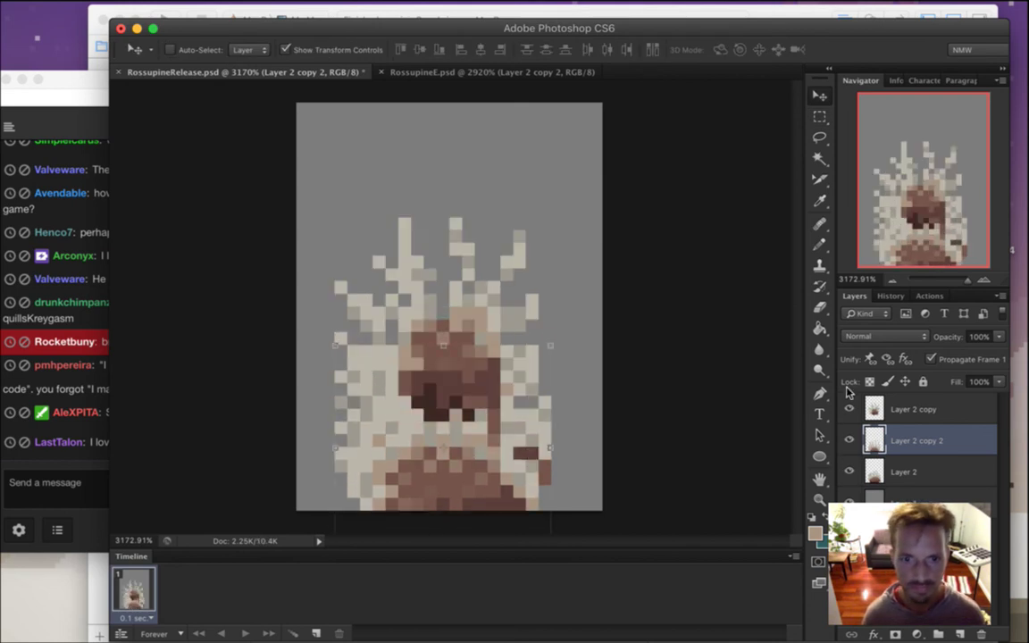
key(Up)
key(Up)
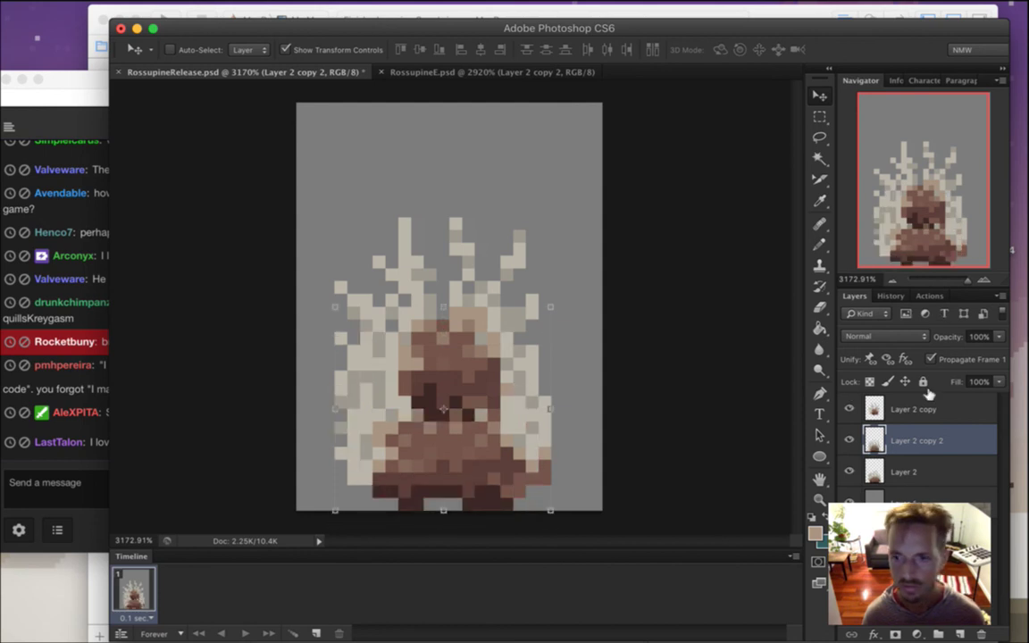
Move Layer 2 copy down seven pixels to the canvas bottom and hide Layer 2 copy 2 and Layer 2
click(893, 400)
key(Down)
key(Down)
key(Down)
key(Down)
key(Down)
key(Down)
key(Down)
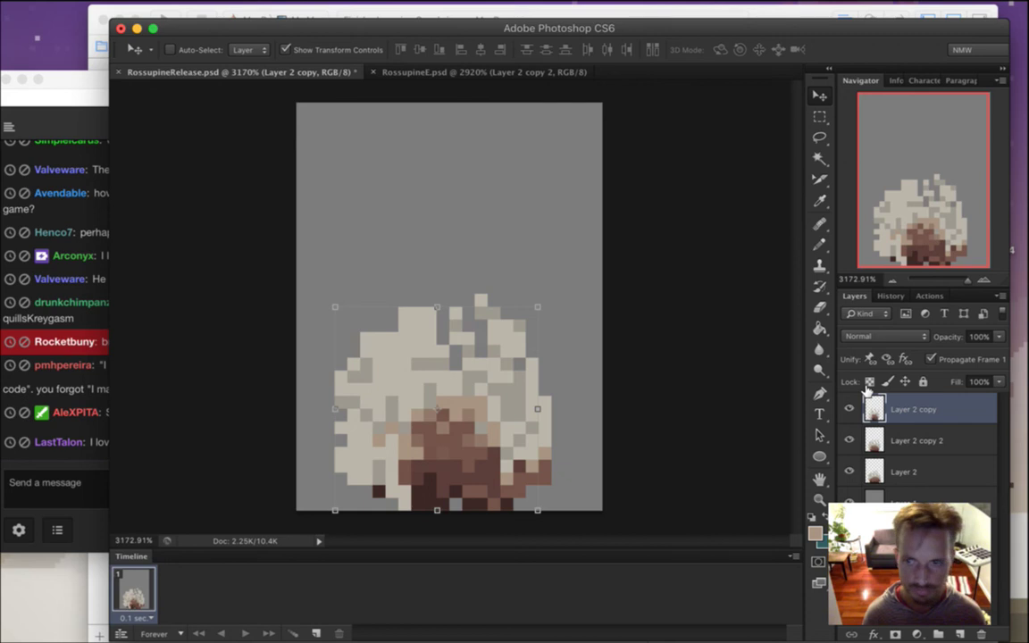
click(848, 440)
click(849, 471)
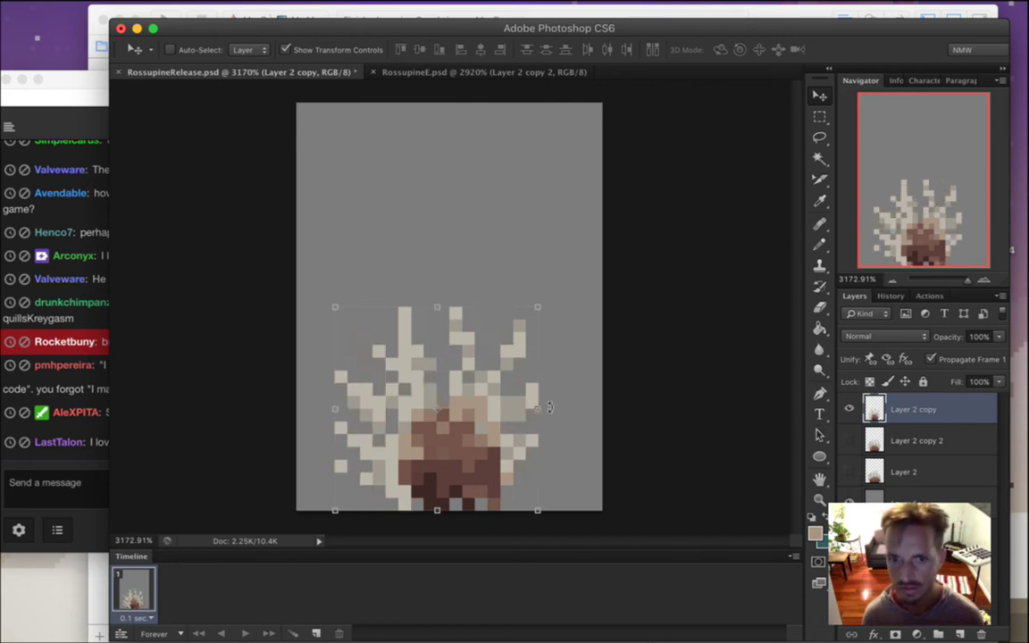
key(m)
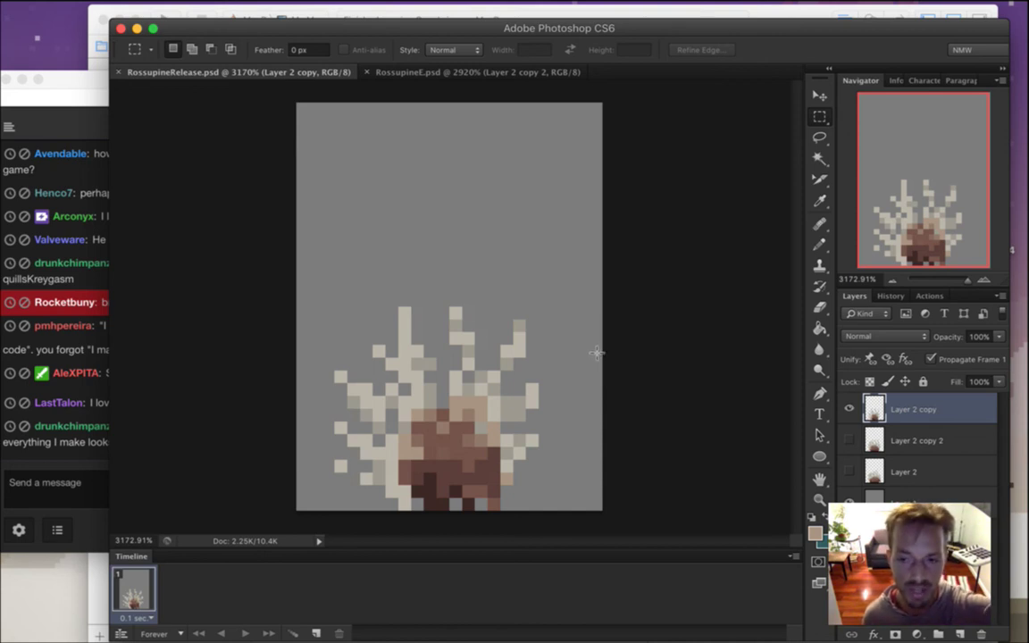
drag(322, 319, 538, 511)
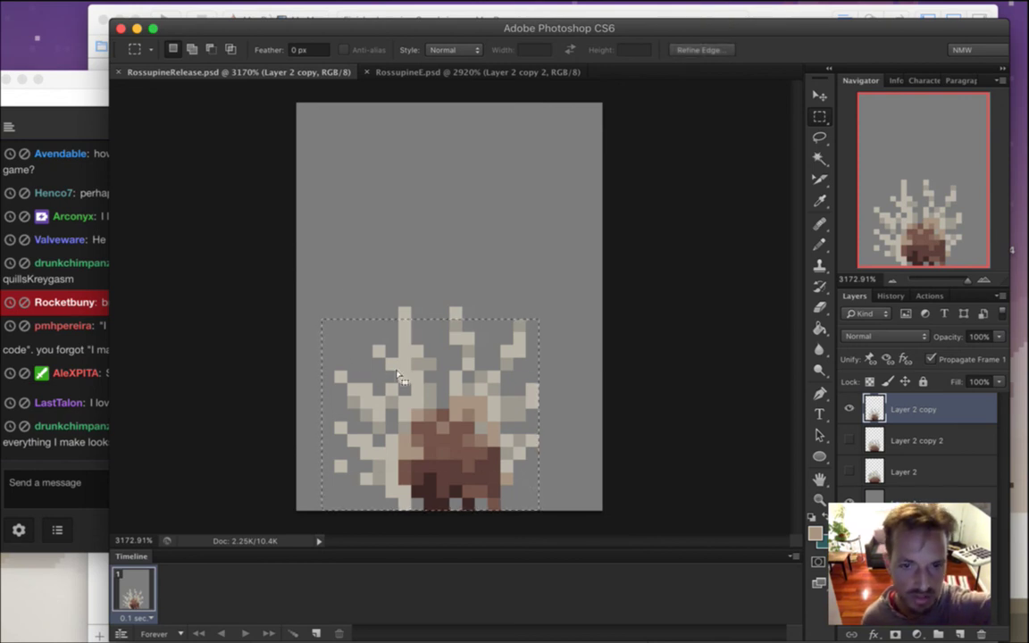
click(53, 390)
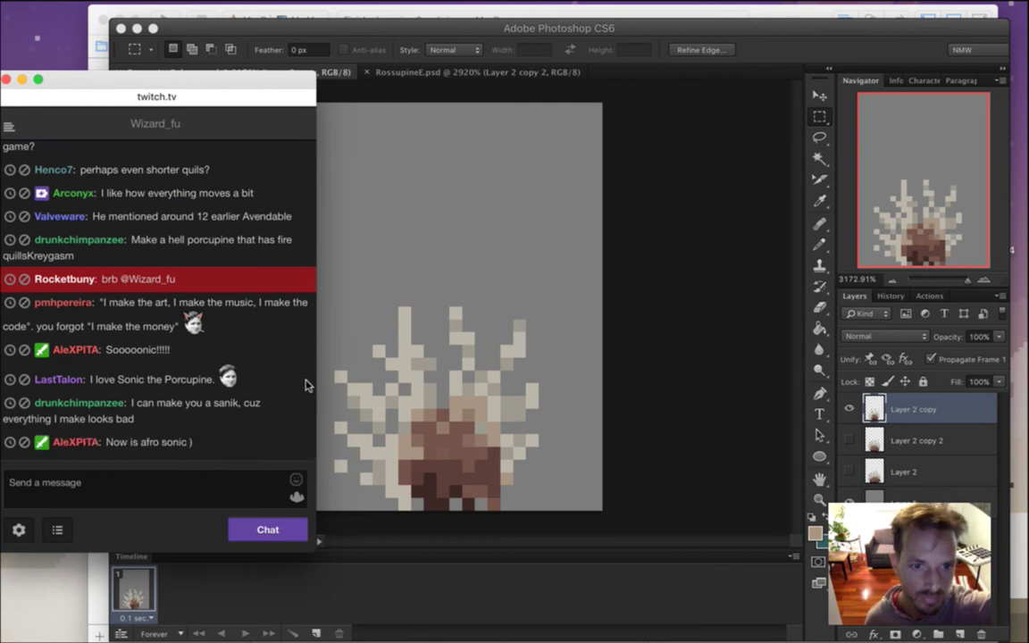
drag(156, 404, 175, 417)
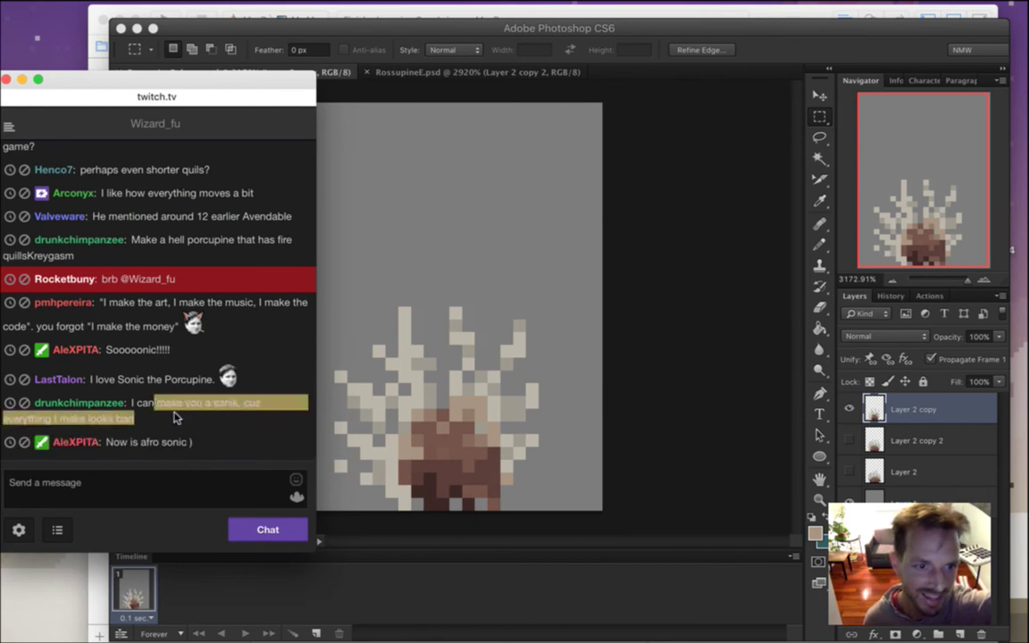
click(212, 434)
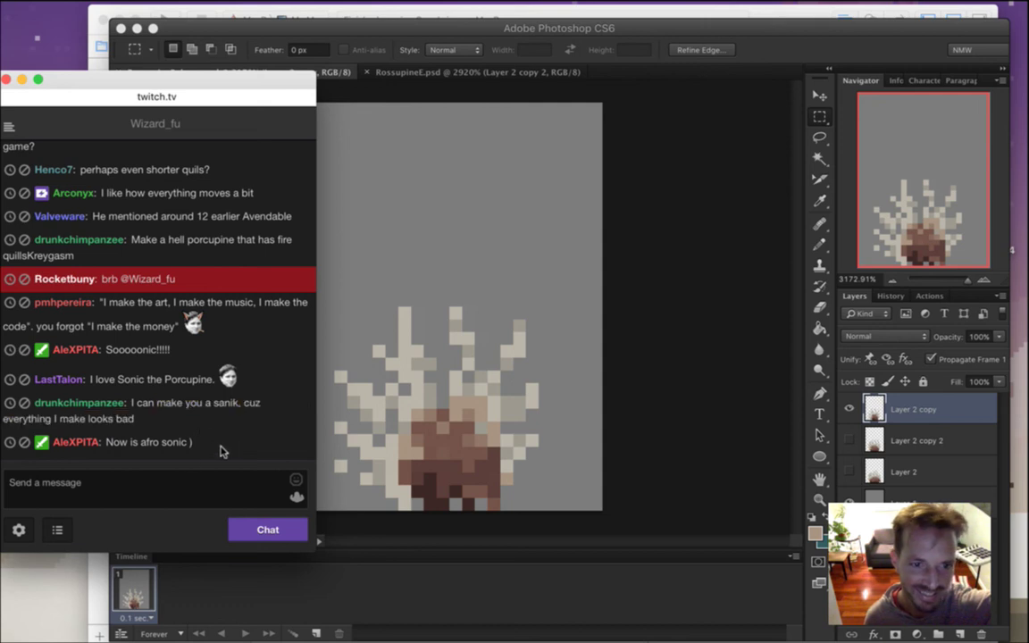
drag(180, 444, 128, 449)
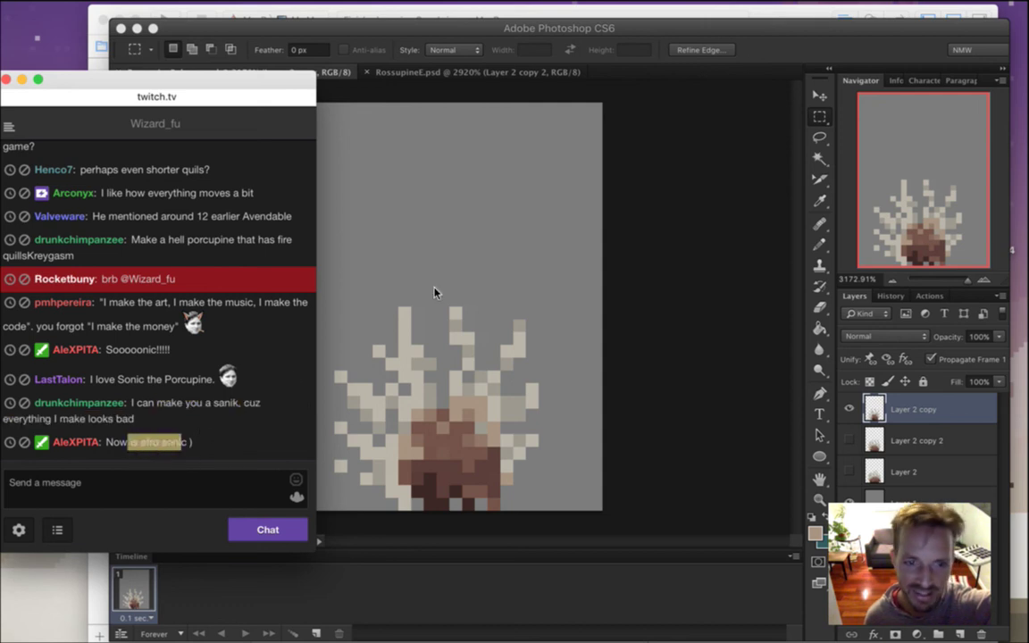
click(777, 43)
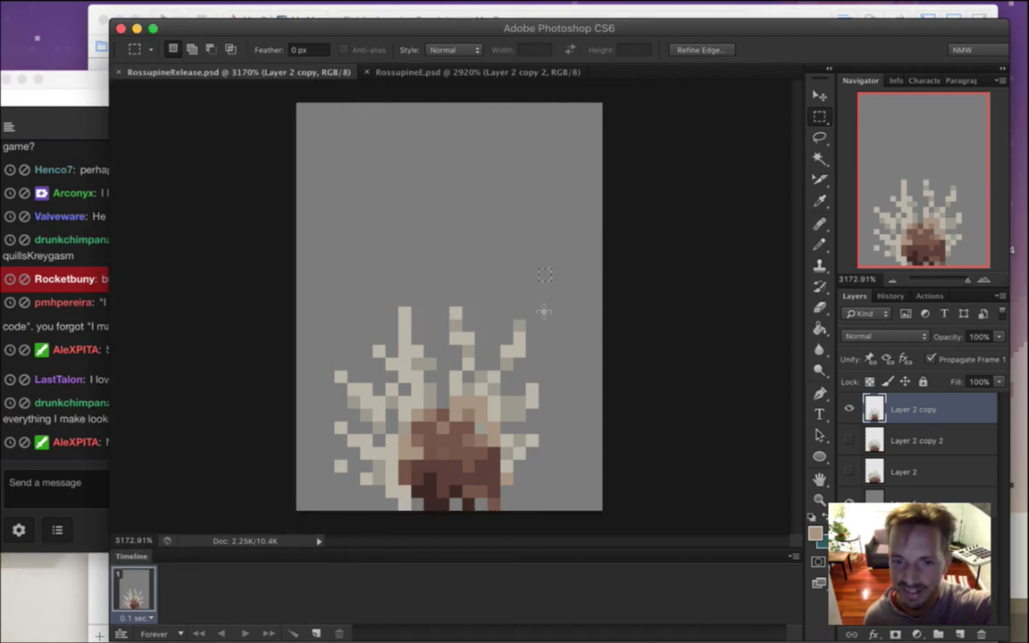
click(501, 294)
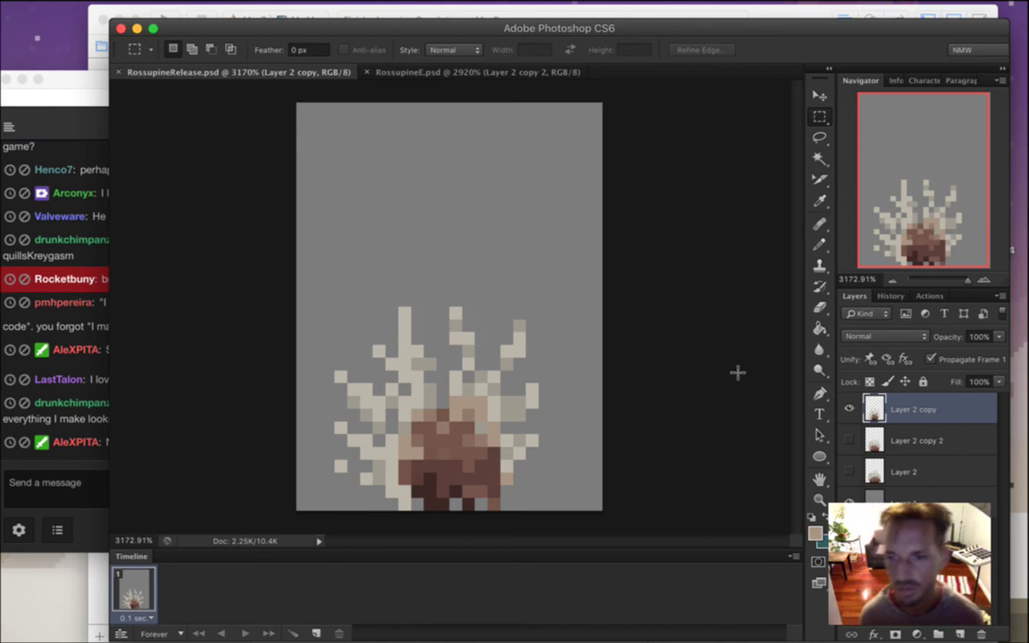
Duplicate Layer 2 copy and squash the quills above the body to 63.64% height on the duplicate, then deselect
key(super+j)
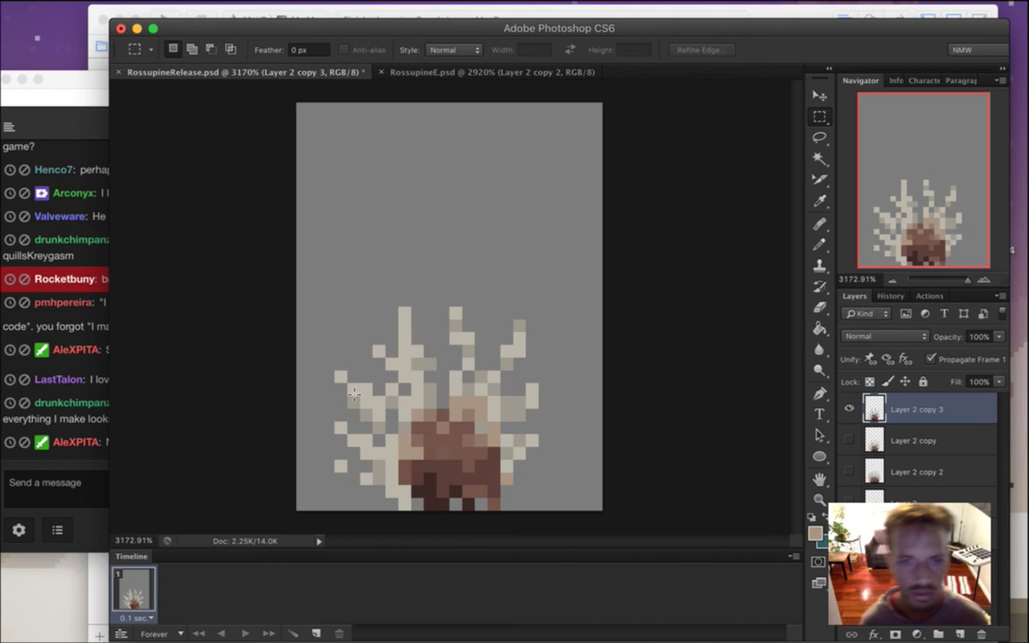
drag(295, 267, 570, 409)
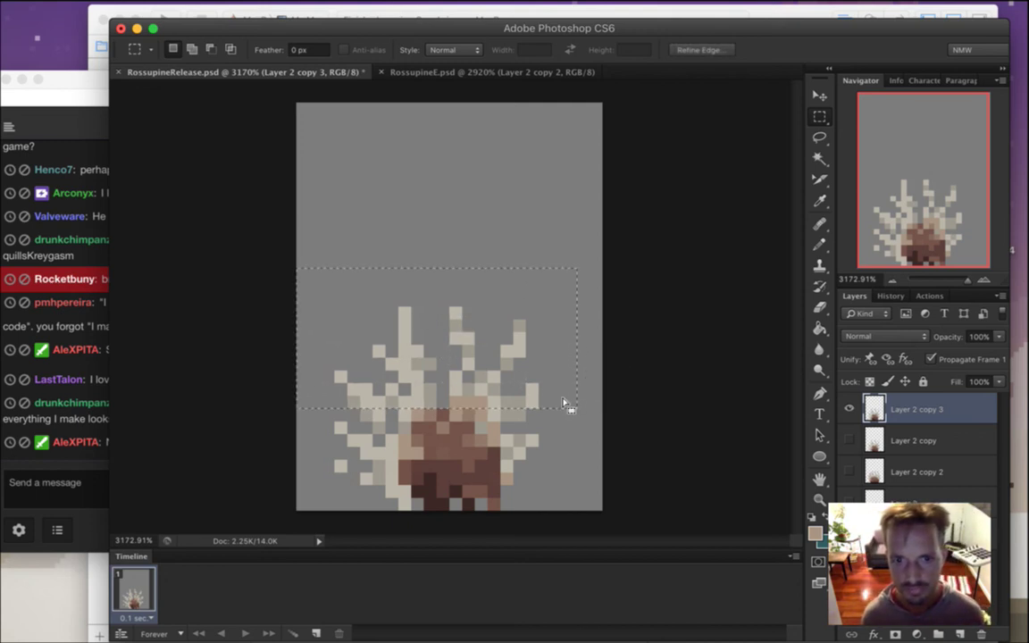
key(ctrl+t)
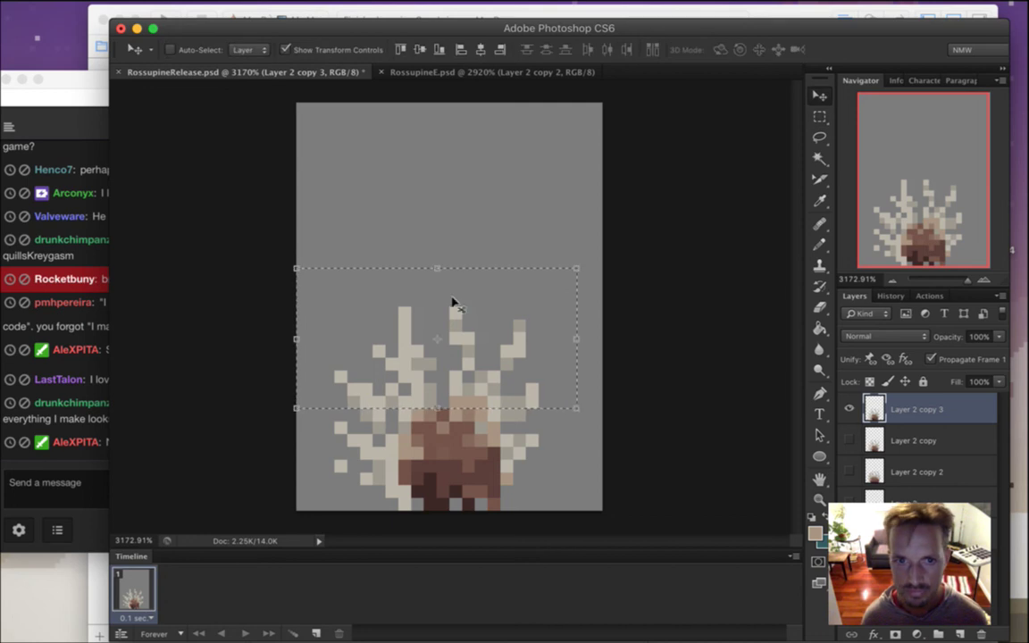
drag(438, 268, 439, 314)
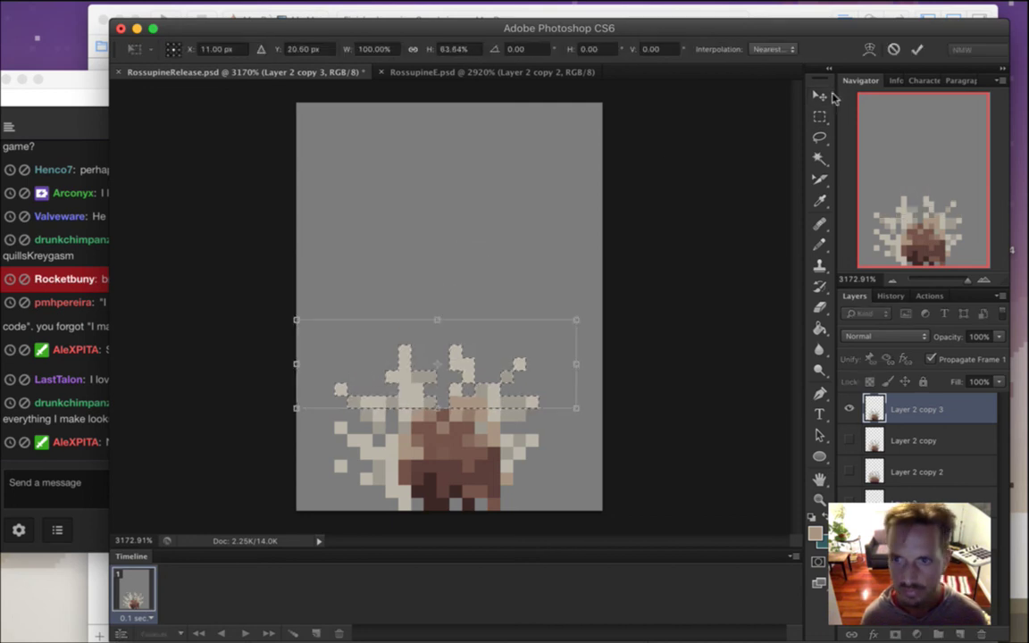
click(916, 50)
key(m)
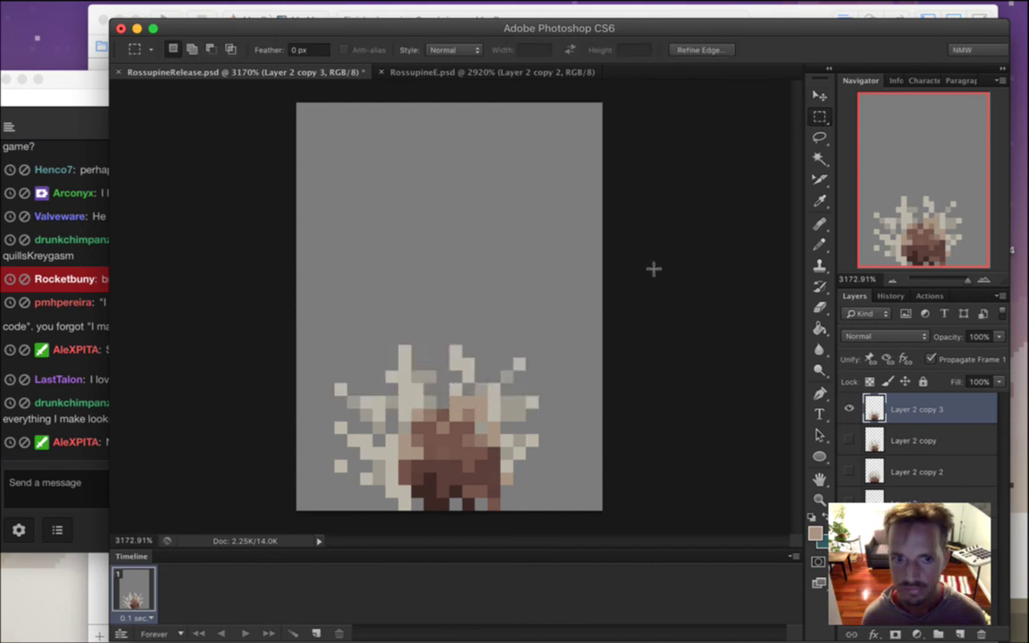
Select the quills on both sides of the body, squash them to 77.78% height, raise them one pixel, and deselect
drag(340, 427, 398, 485)
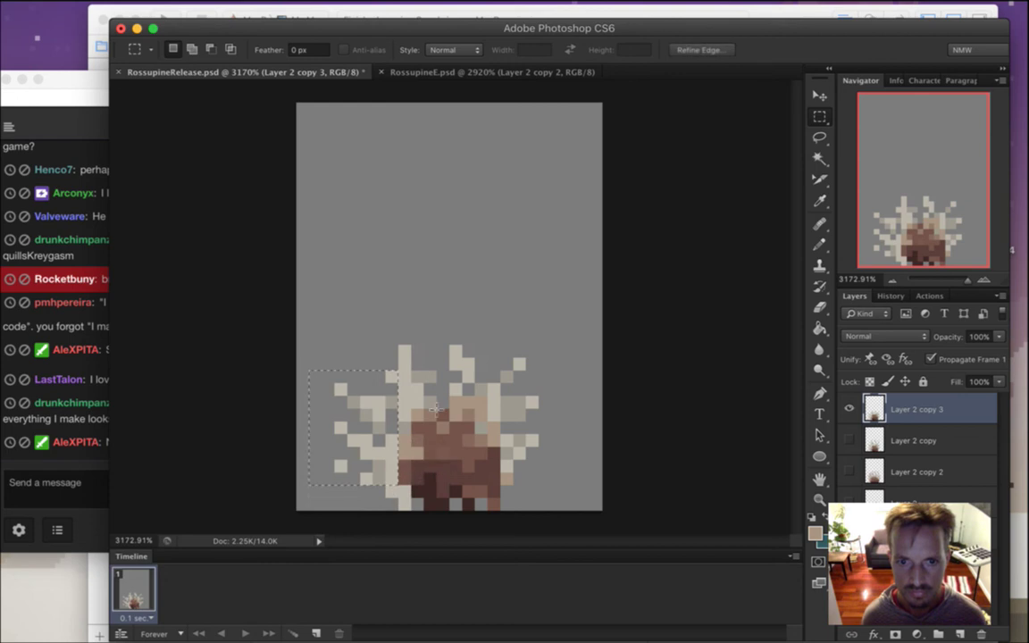
drag(502, 396, 576, 471)
key(v)
drag(443, 370, 447, 396)
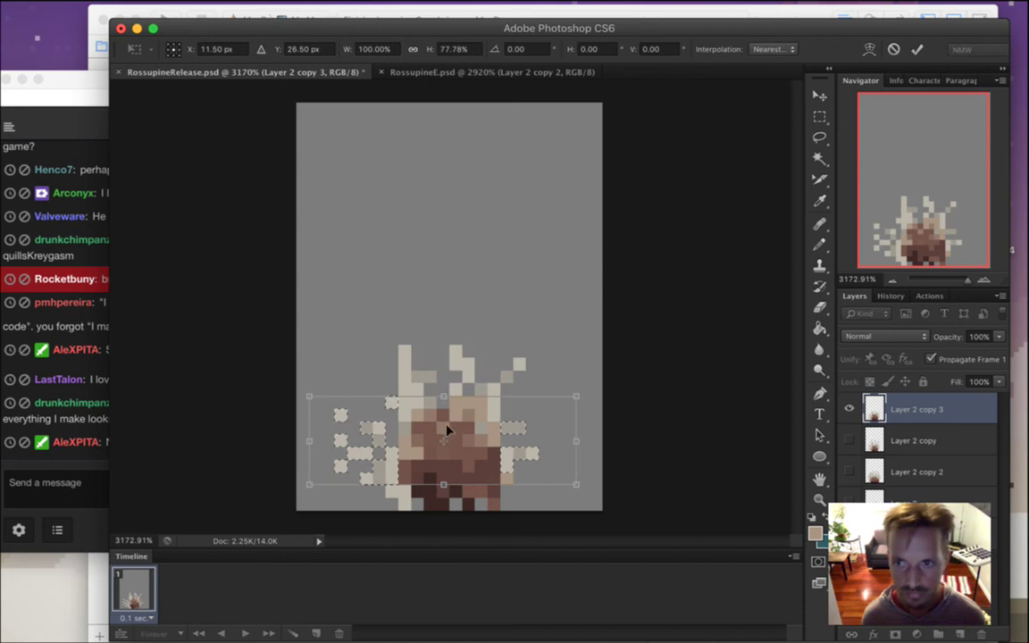
key(Up)
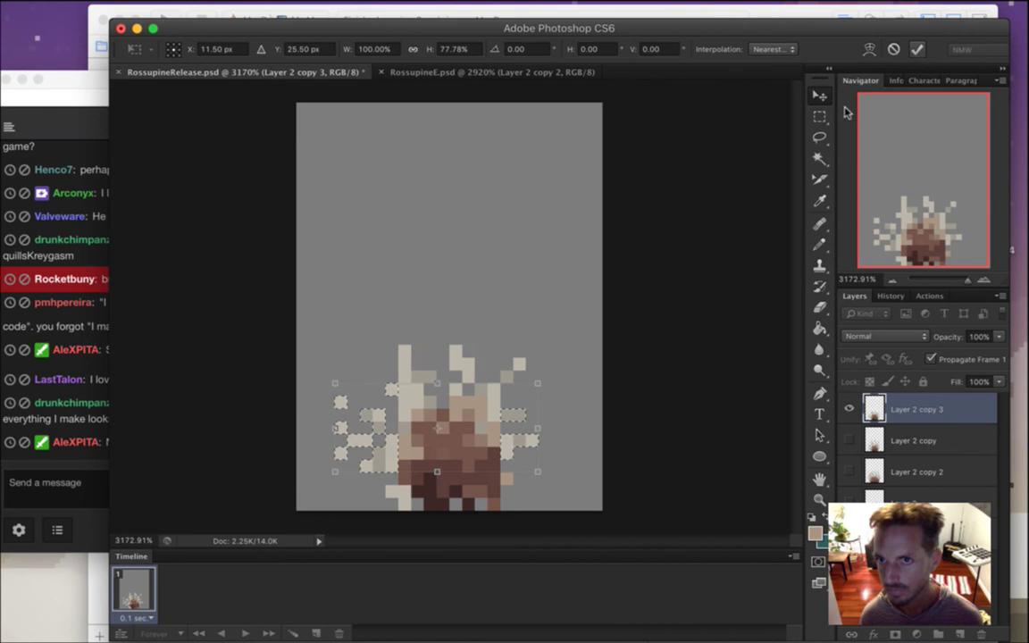
key(Return)
key(ctrl+d)
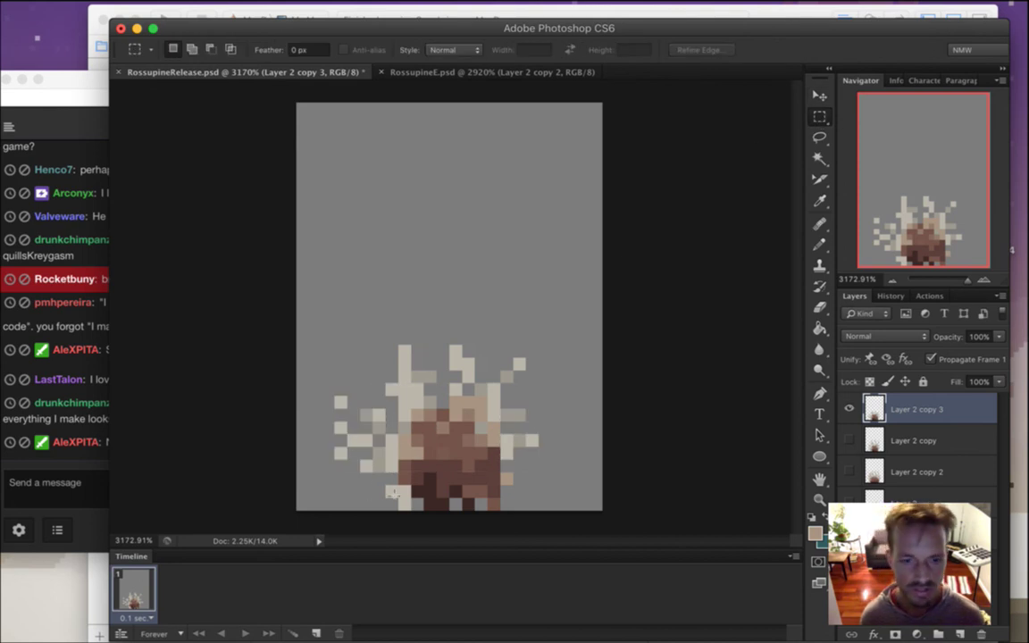
Pencil in the missing pixel of the quill beside the body's lower-left edge with its sampled light colour
key(i)
click(401, 497)
key(b)
click(392, 478)
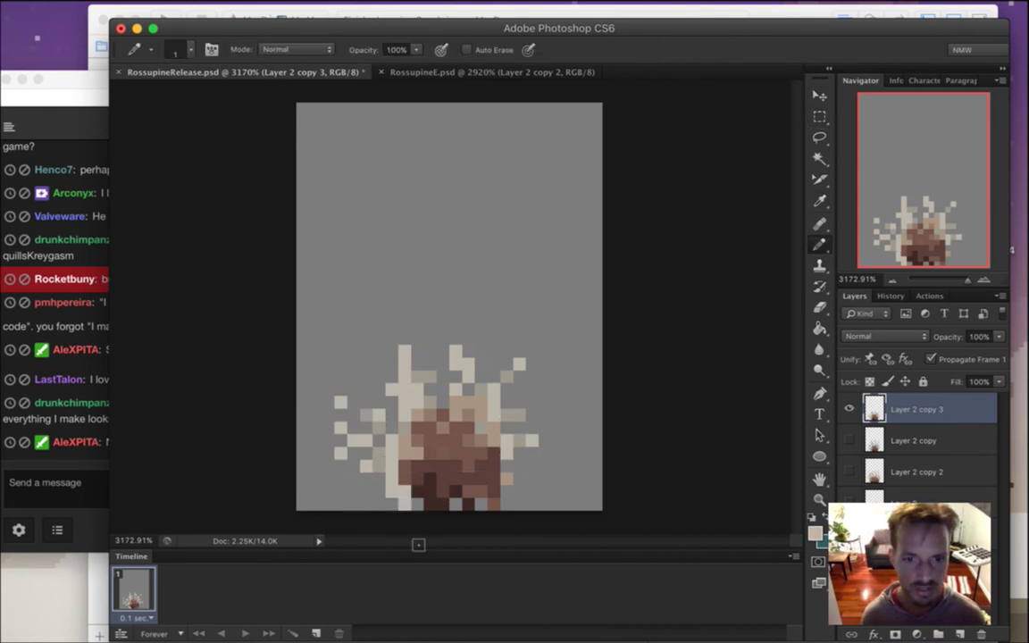
Recolour pixels in the upper-right body and the quill bases above it with sampled brown and light quill colours
key(i)
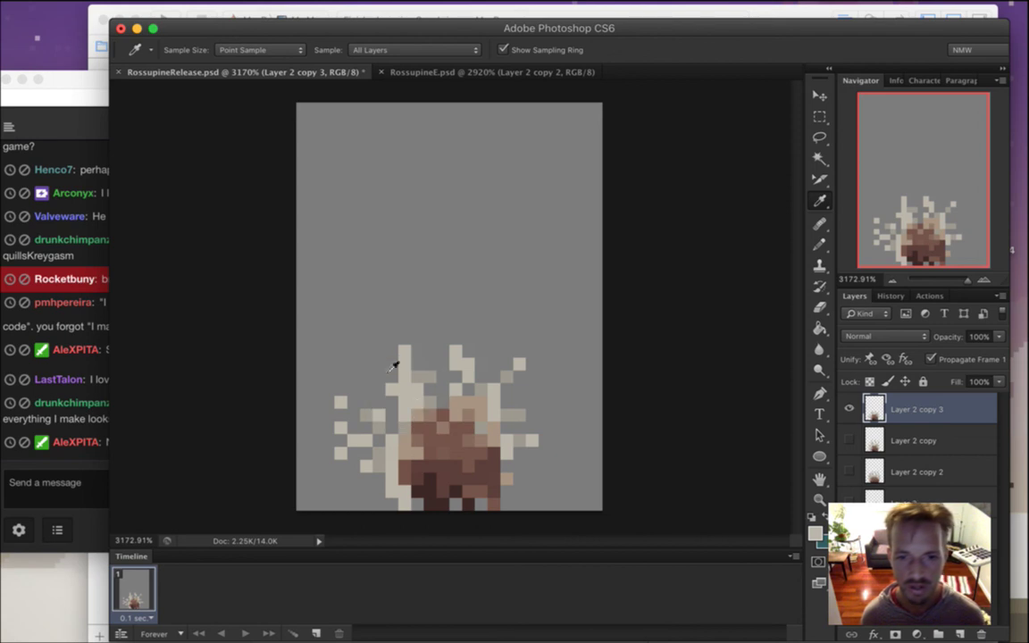
alt+click(461, 421)
click(469, 428)
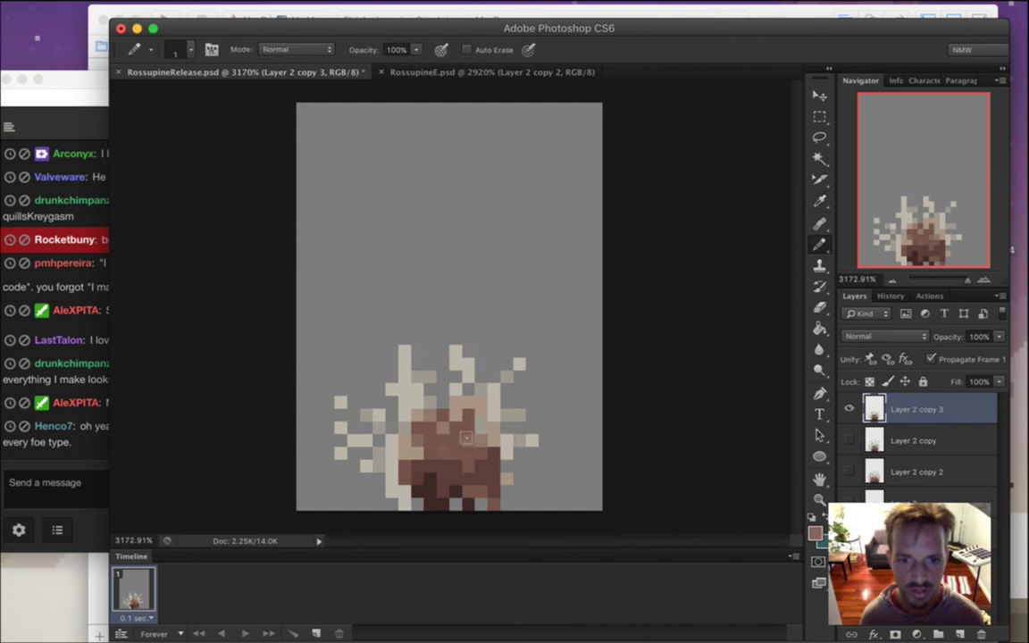
drag(465, 436, 456, 404)
alt+click(457, 394)
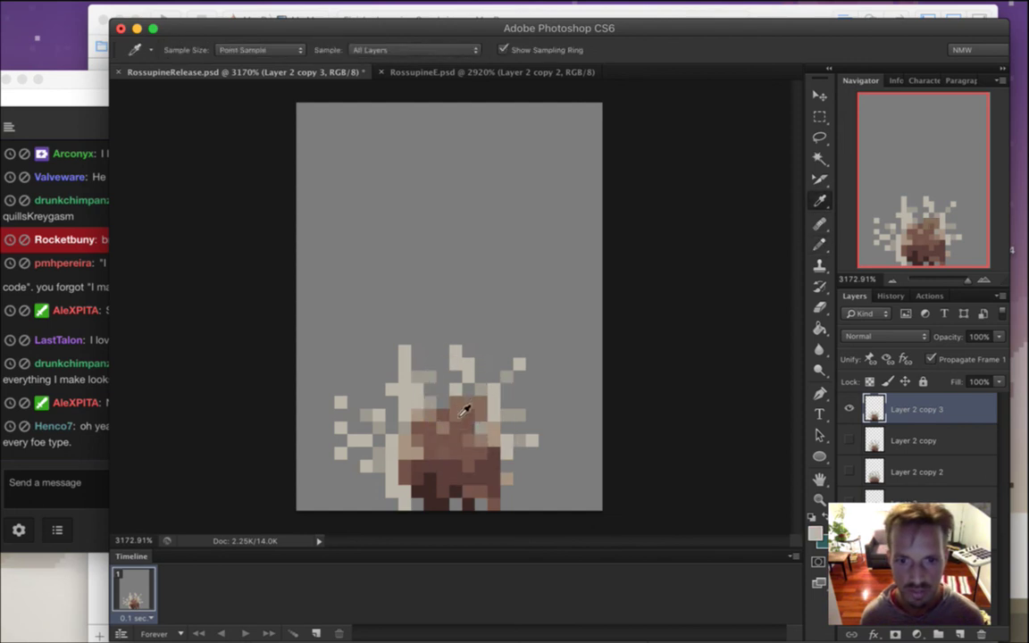
click(456, 402)
alt+click(475, 395)
click(480, 402)
key(e)
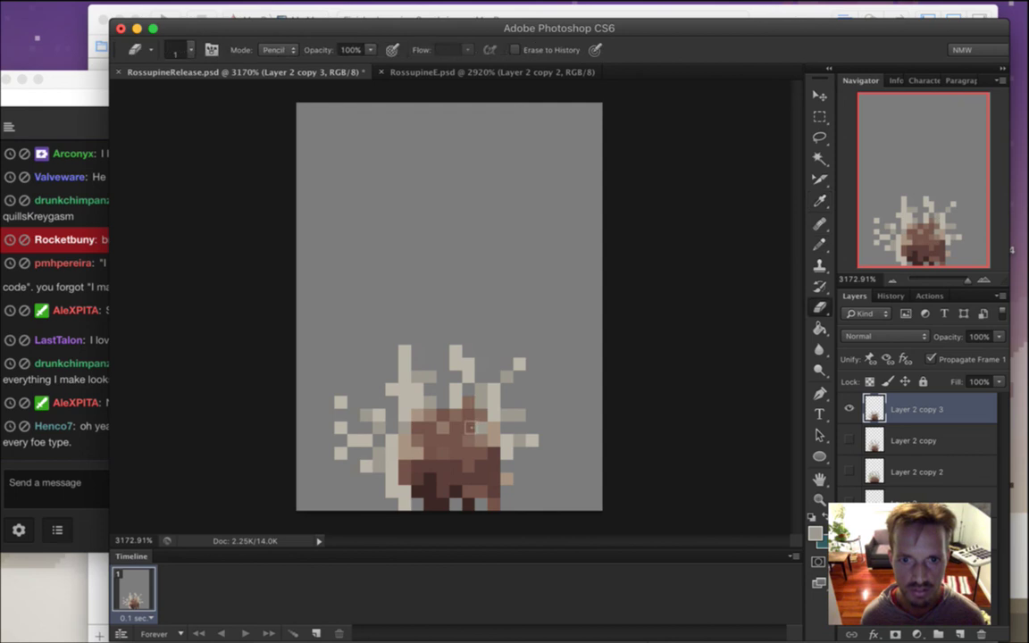
Touch up stray pixels along the body's top and right edge using sampled colours, and sample the lower body's brown
key(i)
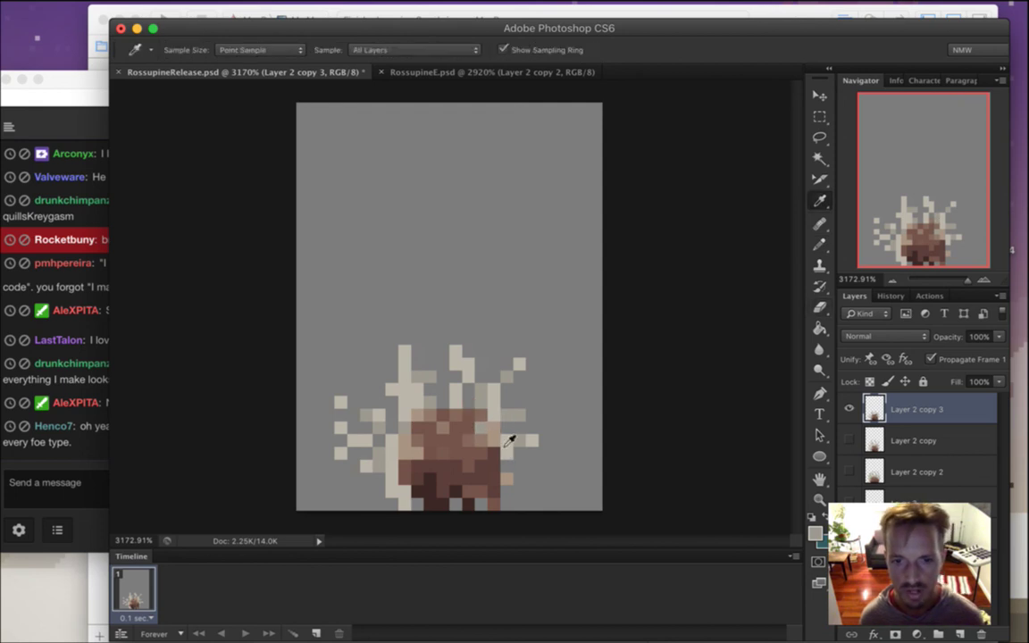
key(e)
key(i)
click(373, 348)
key(b)
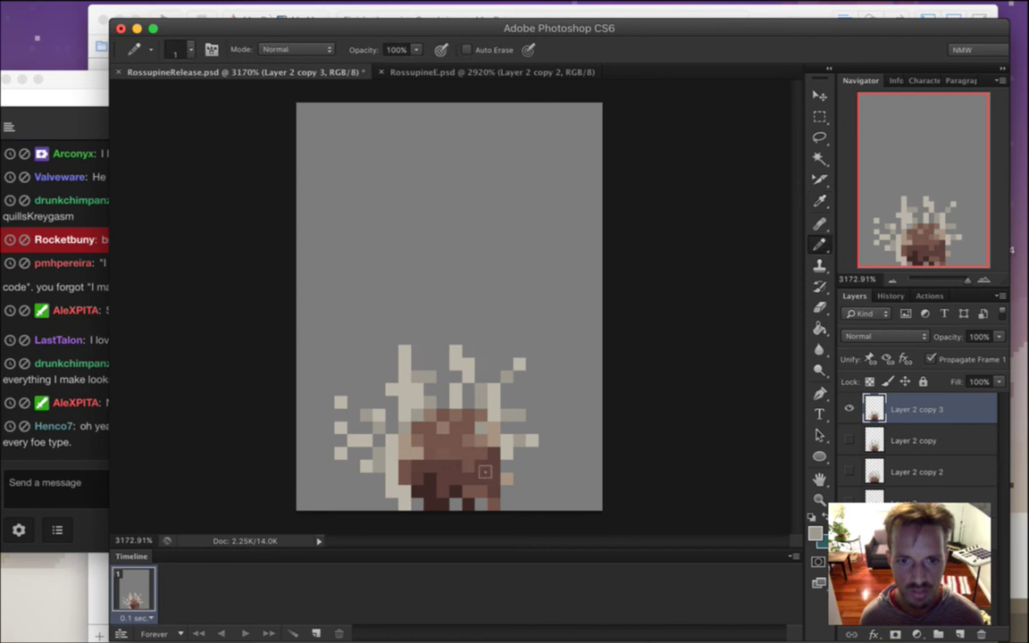
key(i)
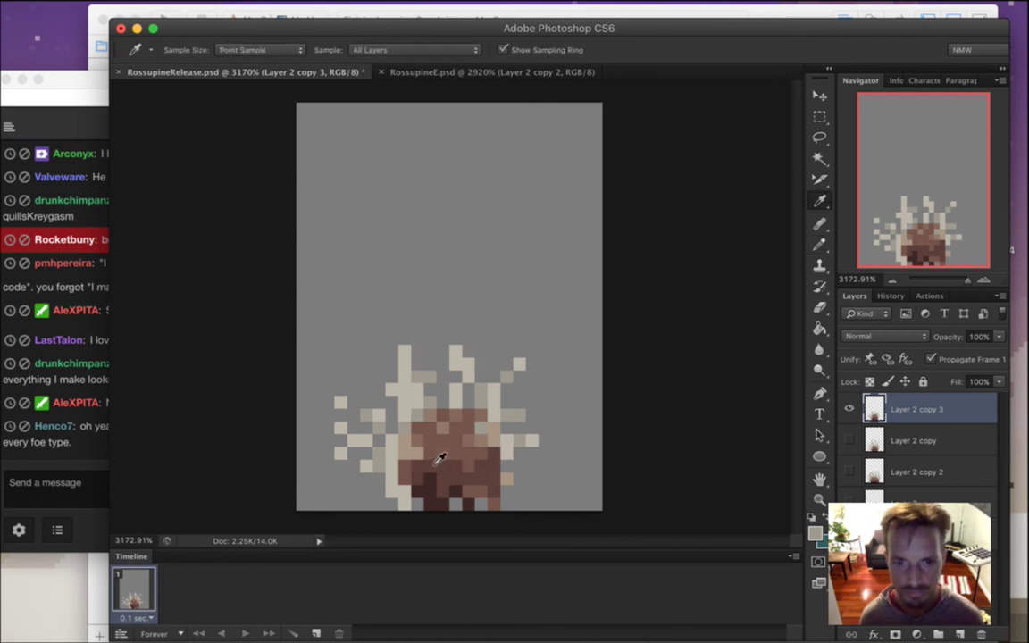
click(455, 488)
key(b)
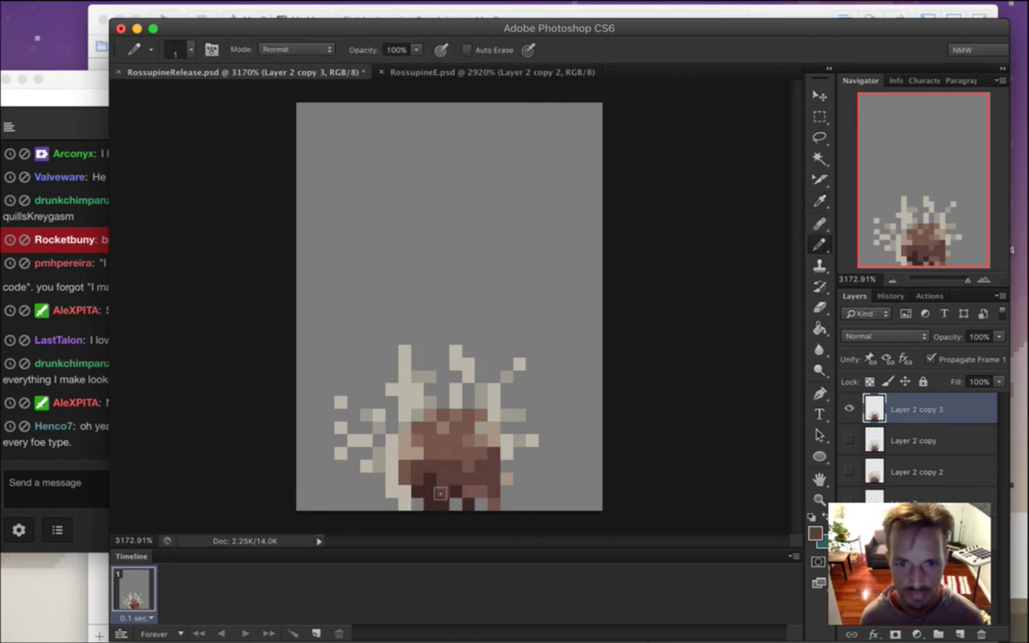
Select the central block of the body above the feet, move it up one pixel, and deselect
key(m)
drag(412, 422, 488, 496)
key(super+Up)
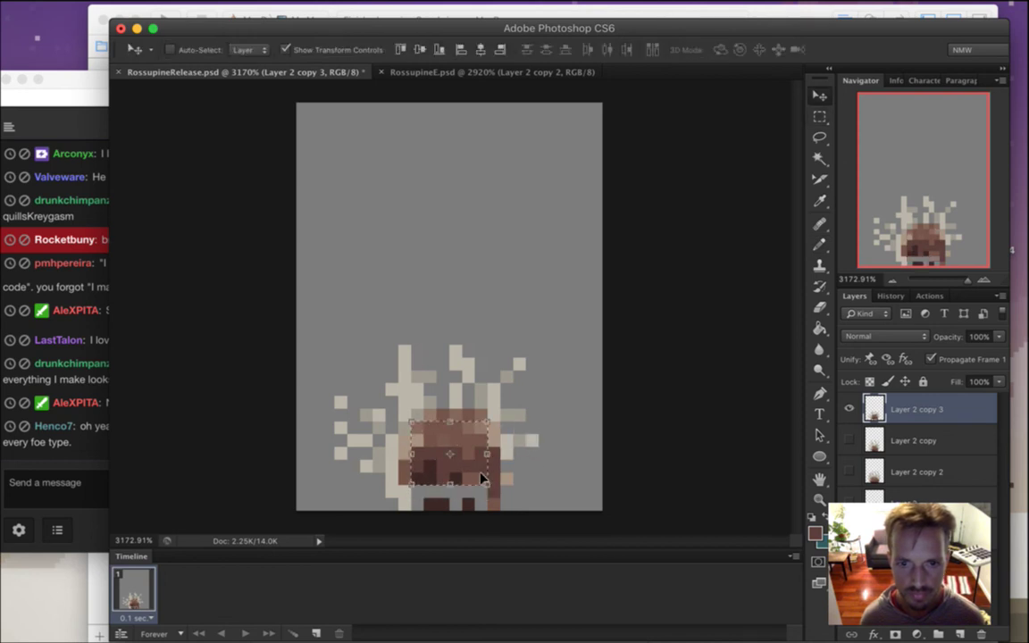
key(super+d)
Fill the gap above the feet with the sampled dark brown and extend the dark area upward in a jagged edge
key(i)
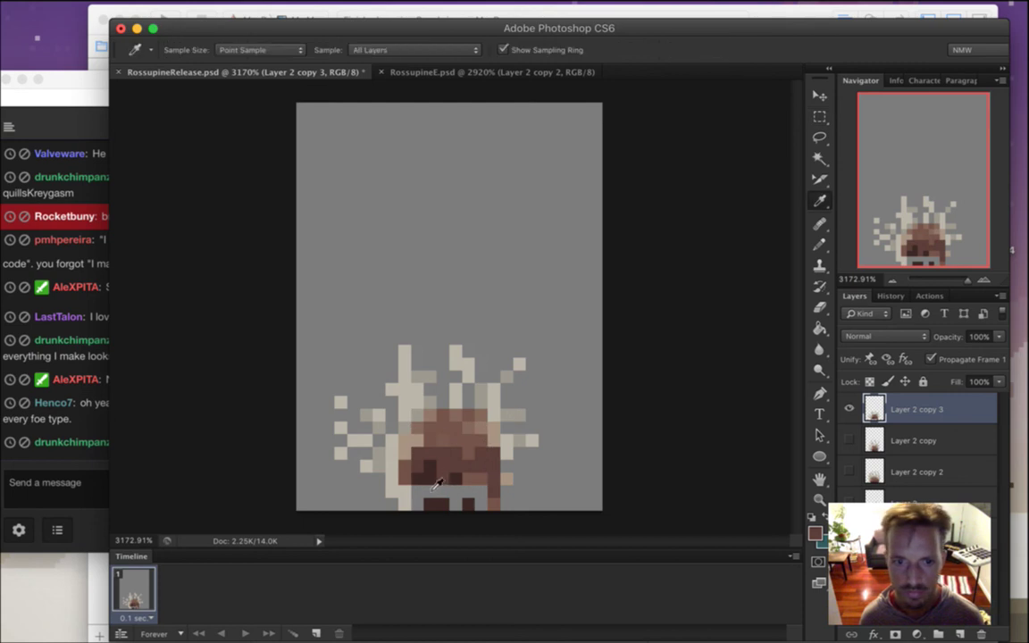
click(429, 503)
key(b)
drag(430, 492, 468, 492)
click(417, 491)
click(480, 491)
click(443, 478)
click(456, 467)
drag(468, 478, 481, 479)
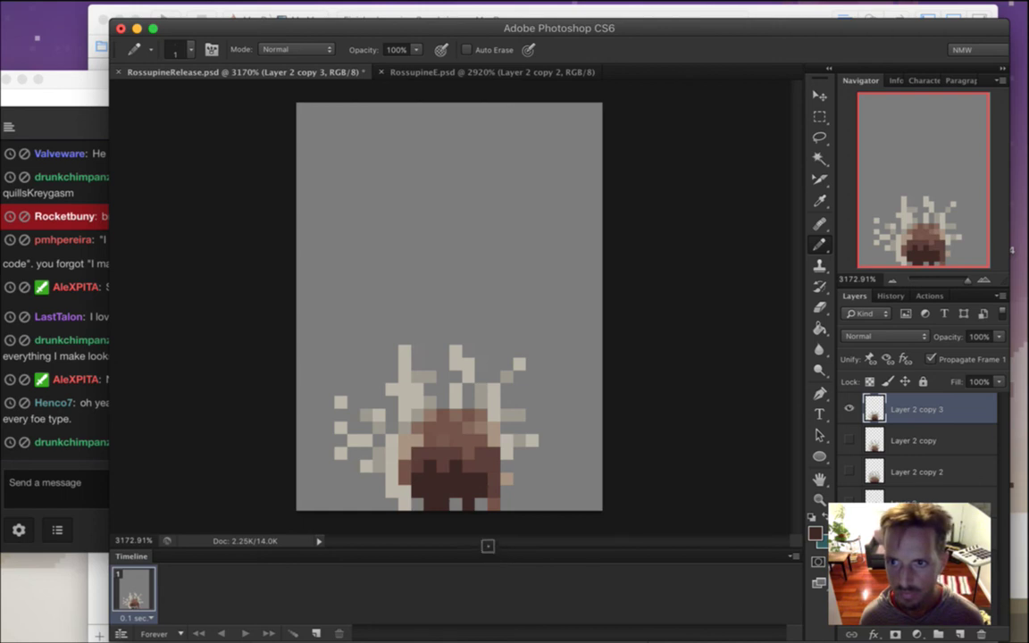
Recolour pixels along the left side of the body with sampled tan and brown shades
key(i)
click(420, 454)
key(b)
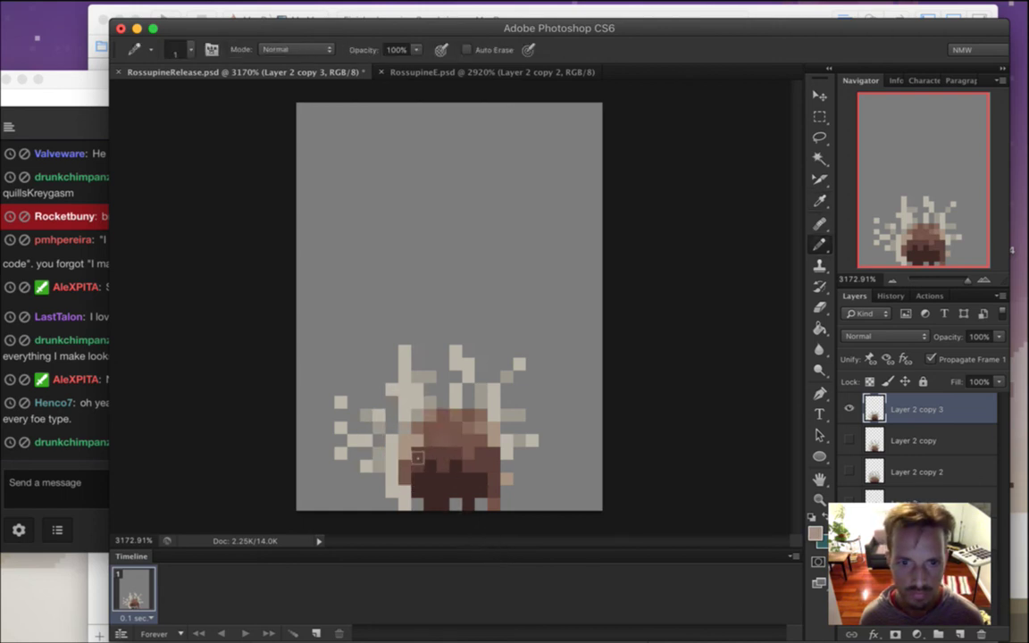
key(i)
click(407, 400)
key(b)
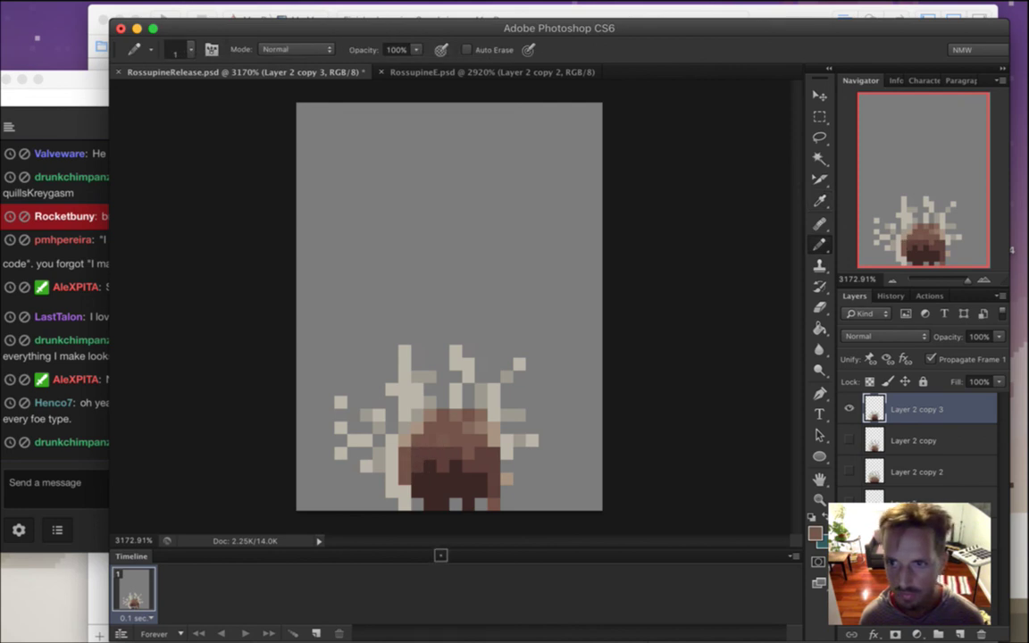
Remove the body's top pixel row, repaint the quill bases there with sampled light colours, and save the file
key(i)
click(394, 373)
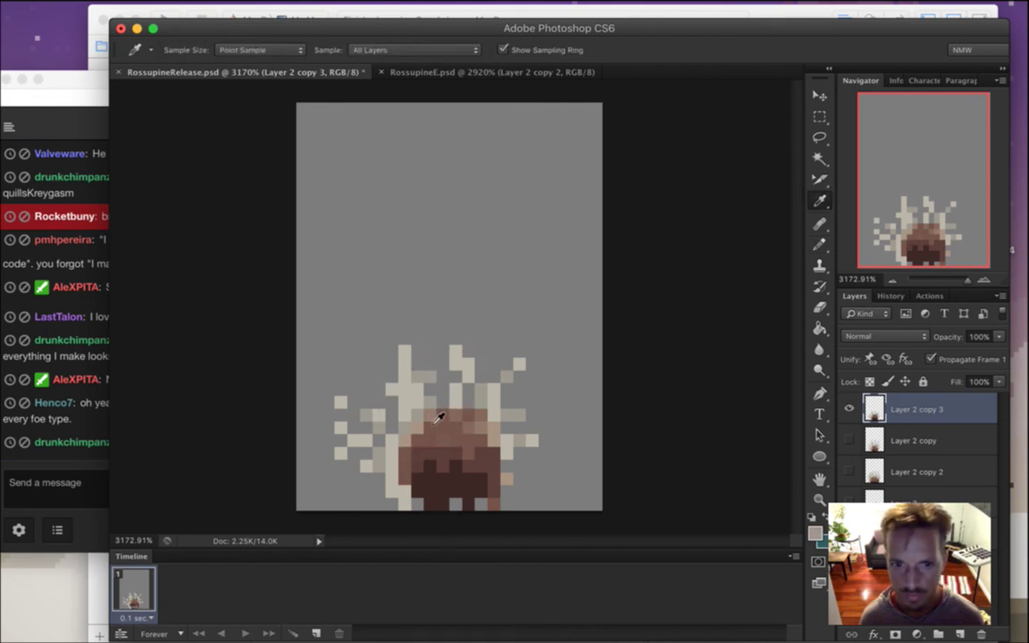
key(b)
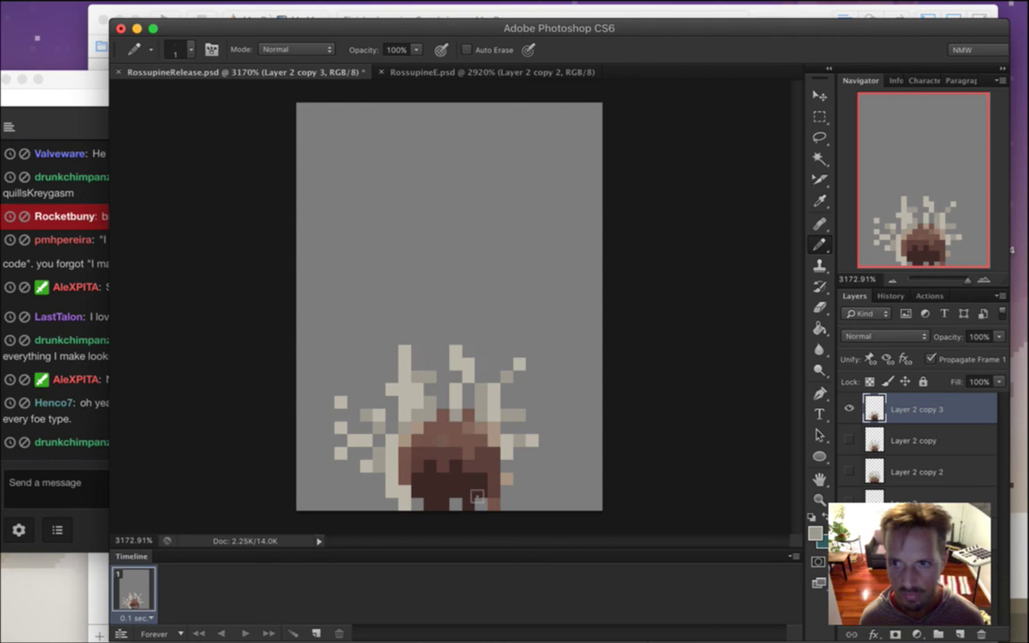
key(e)
click(468, 416)
key(i)
click(450, 412)
key(b)
key(i)
click(435, 415)
key(b)
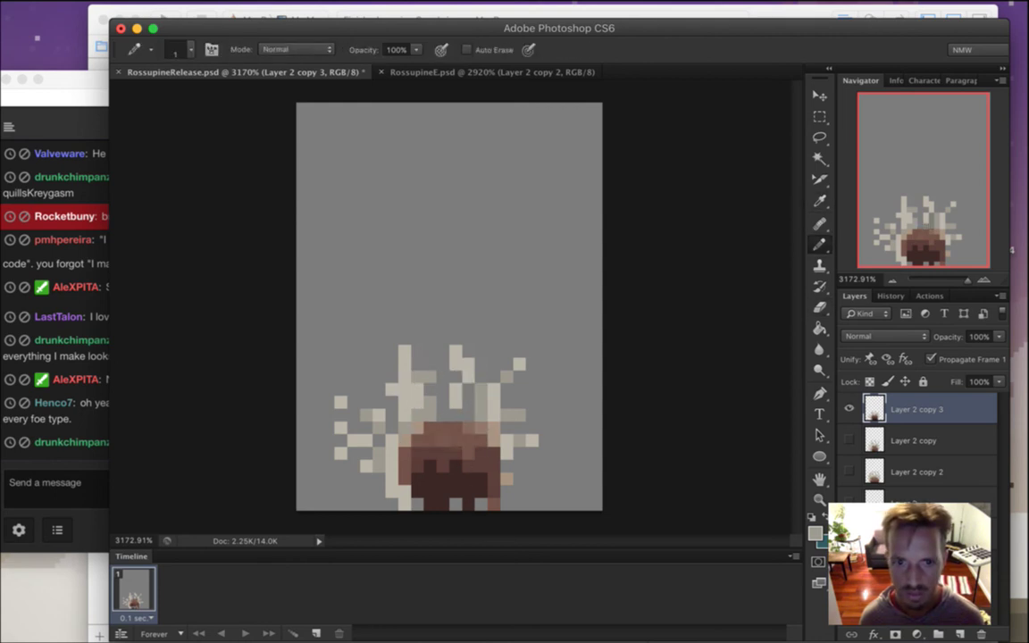
key(super+s)
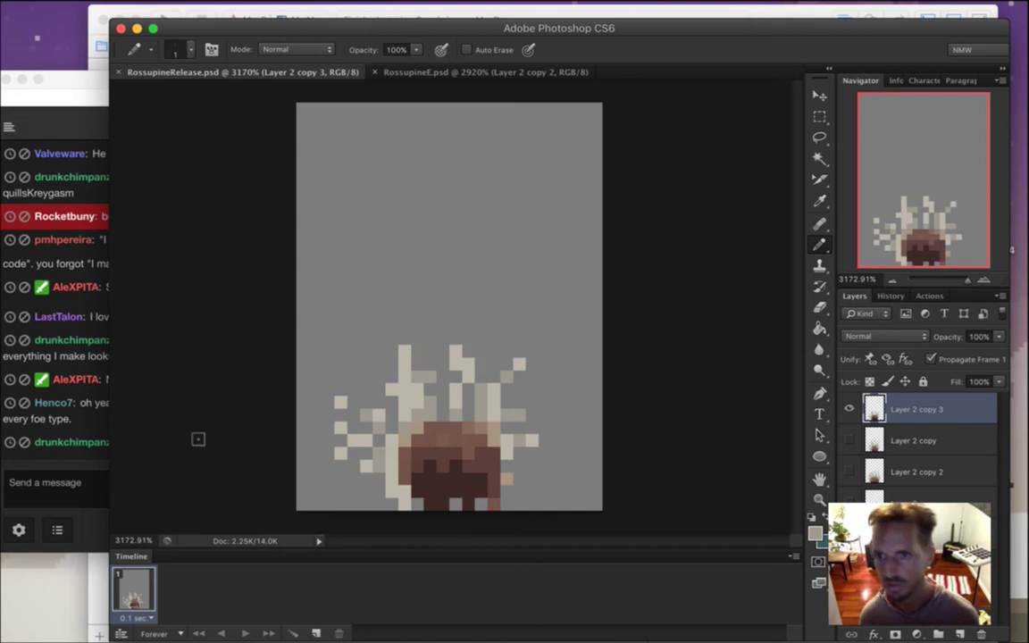
Switch to the Twitch chat and read the latest viewer messages, highlighting the question about the name songbringer
click(89, 465)
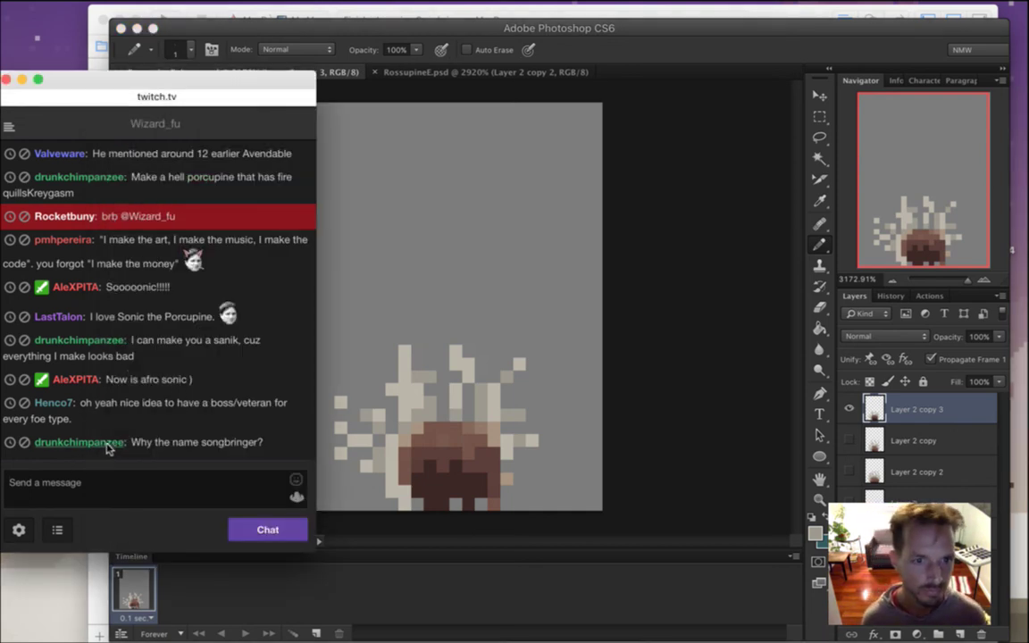
drag(112, 402, 147, 414)
click(158, 421)
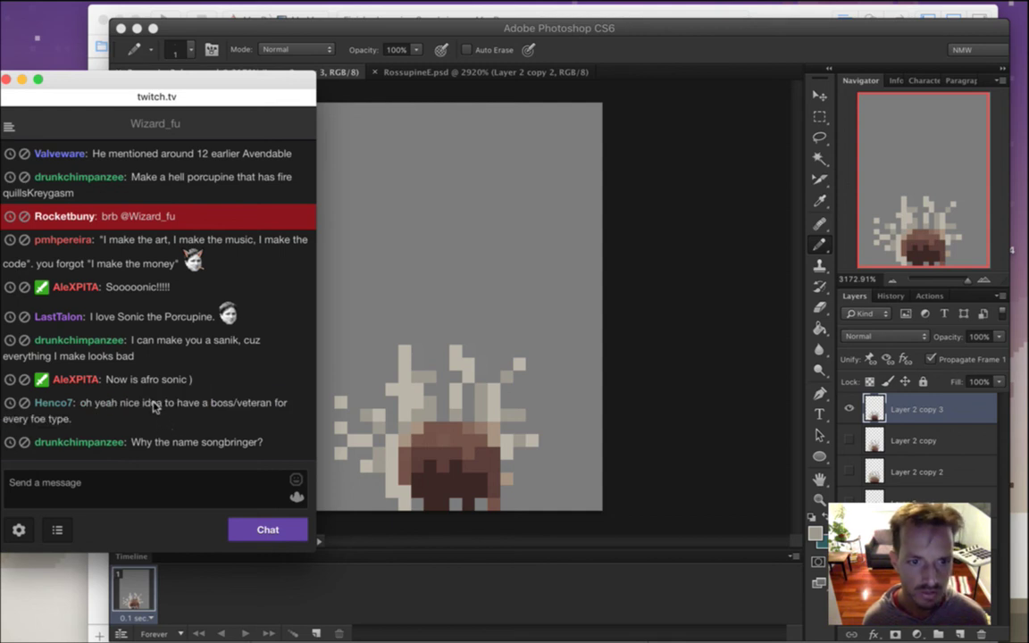
drag(170, 442, 230, 447)
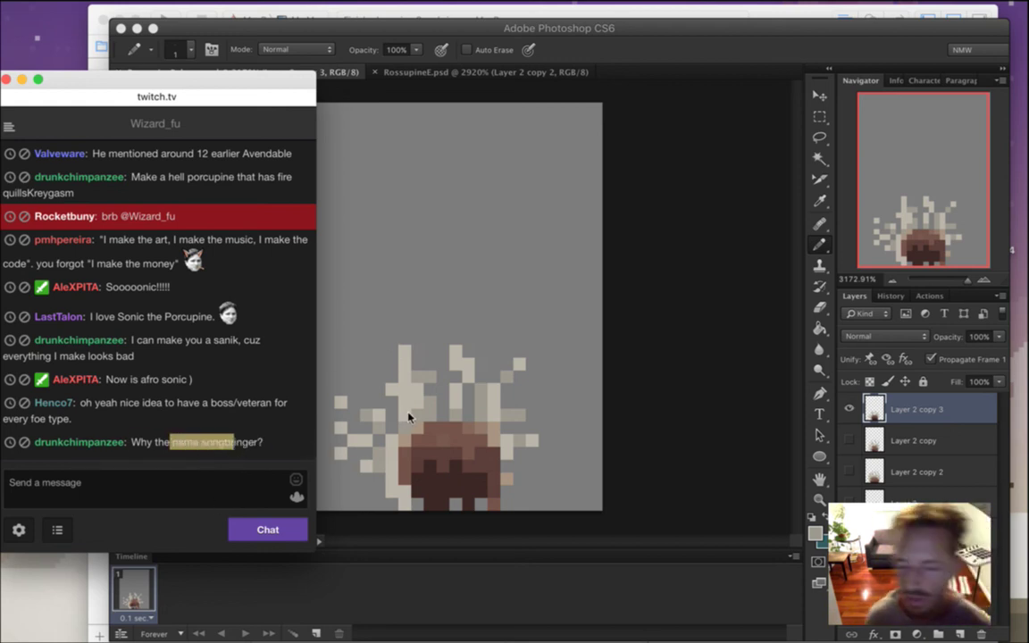
click(213, 419)
drag(215, 443, 252, 447)
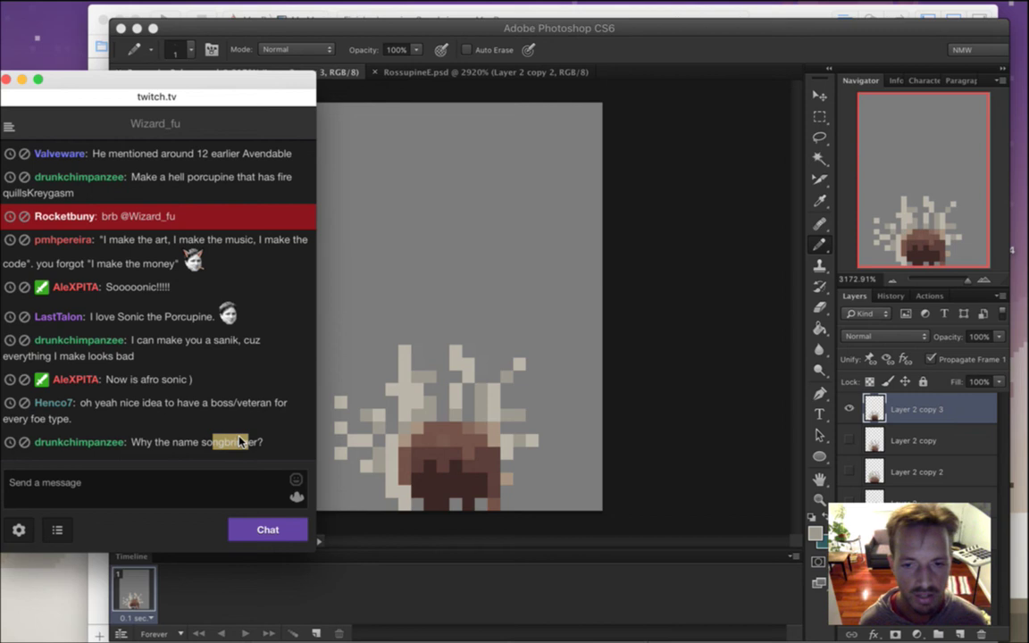
click(199, 446)
drag(200, 445, 259, 447)
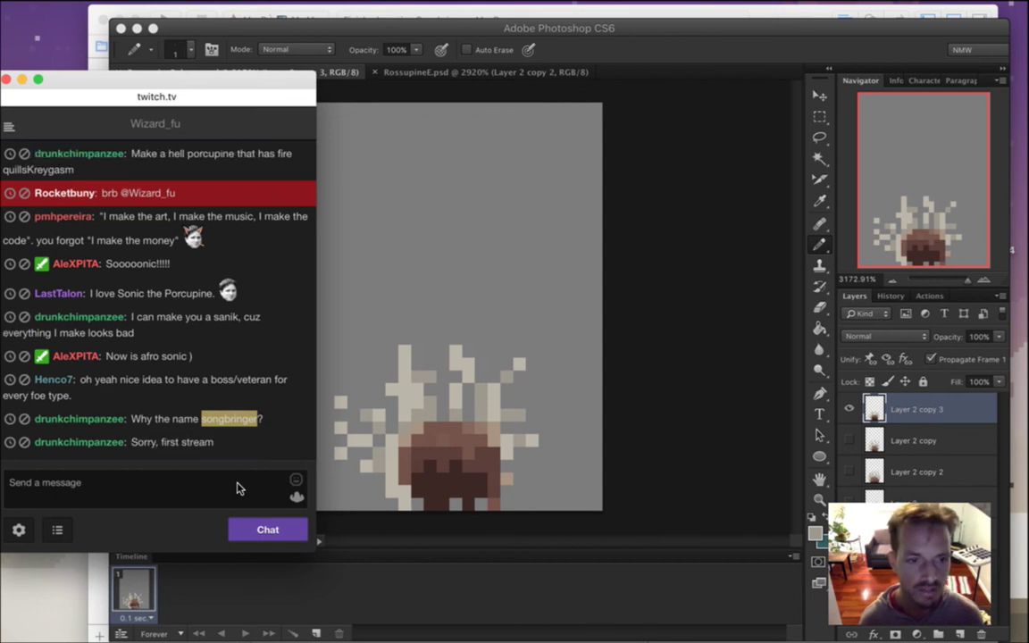
click(265, 412)
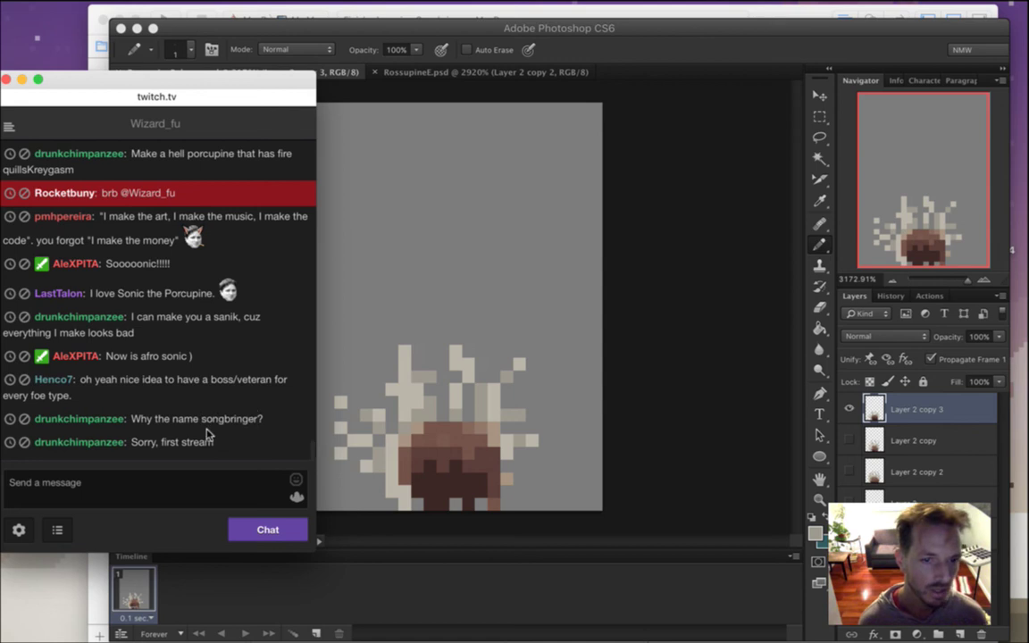
drag(201, 420, 259, 420)
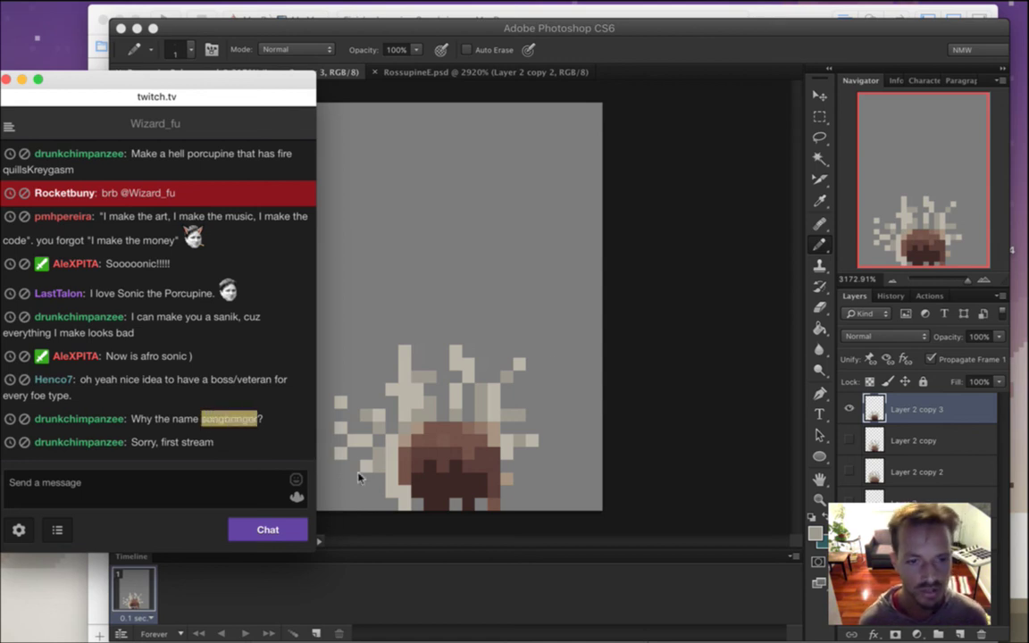
Switch to Safari and open a new browser window
key(super+Tab)
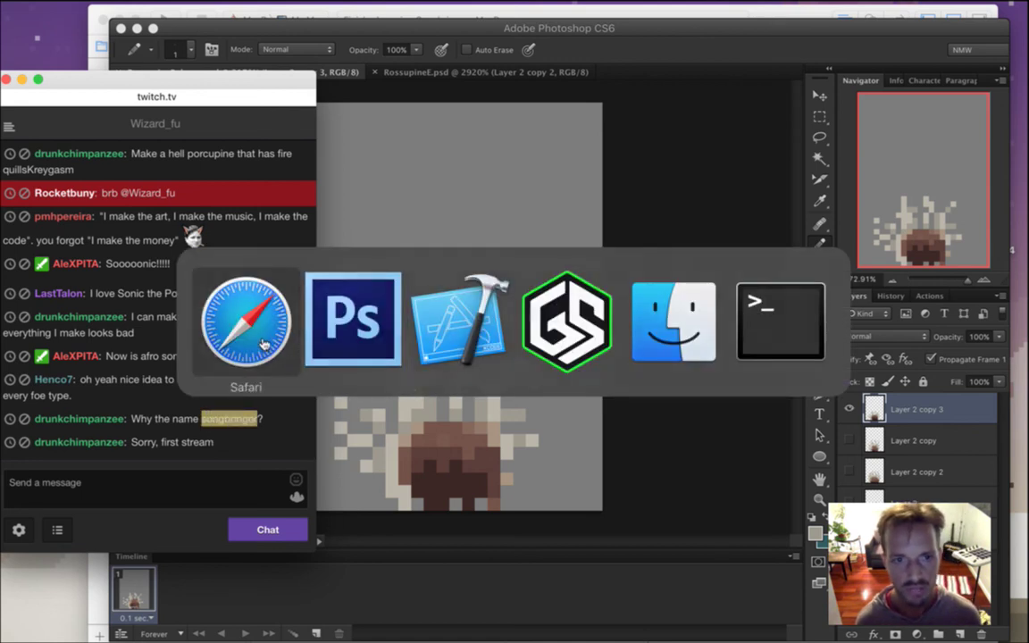
key(super+n)
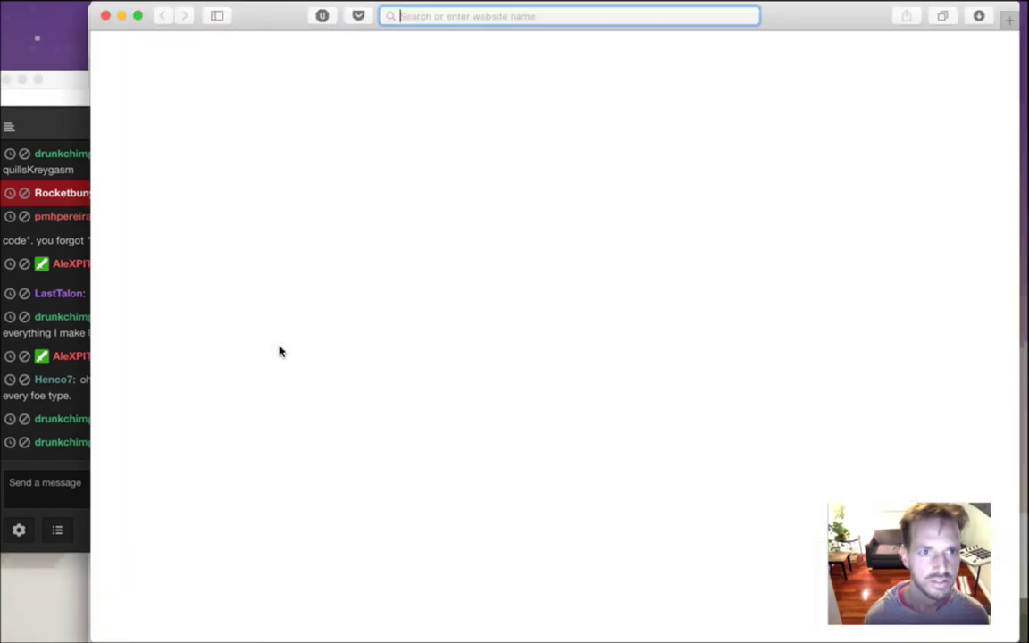
text(you)
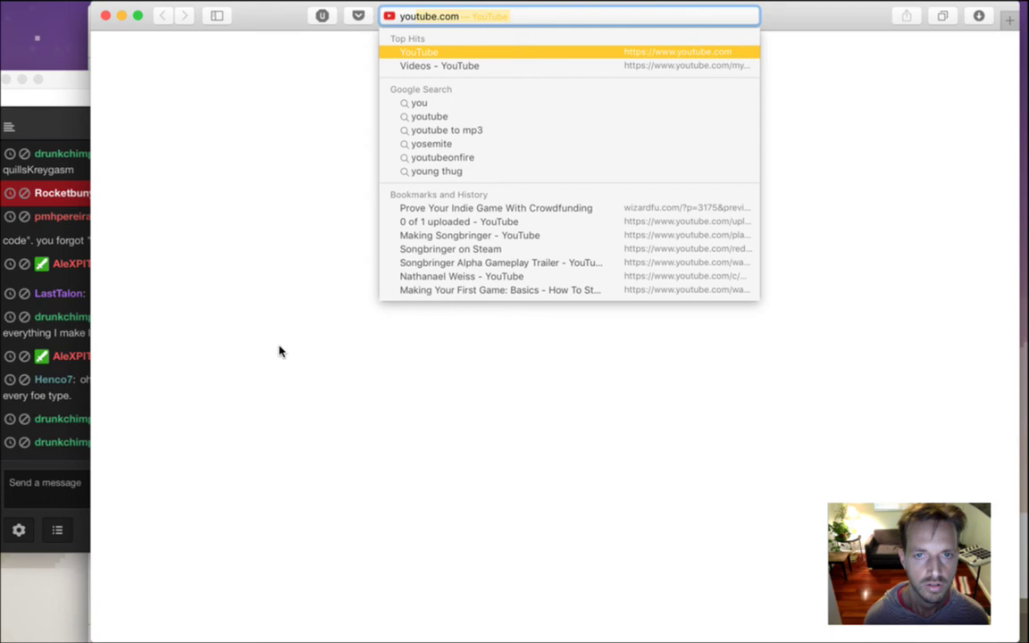
key(BackSpace)
key(BackSpace)
key(BackSpace)
key(BackSpace)
Load songbringer.com, play the trailer at the head of the page, and skip ahead slightly past its opening
text(s)
key(Return)
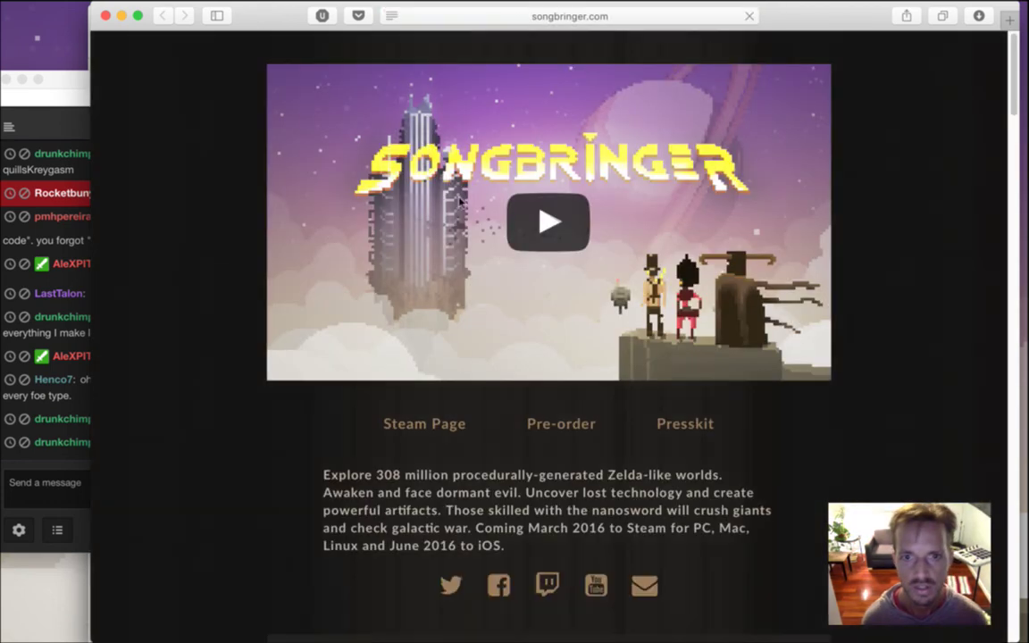
click(572, 221)
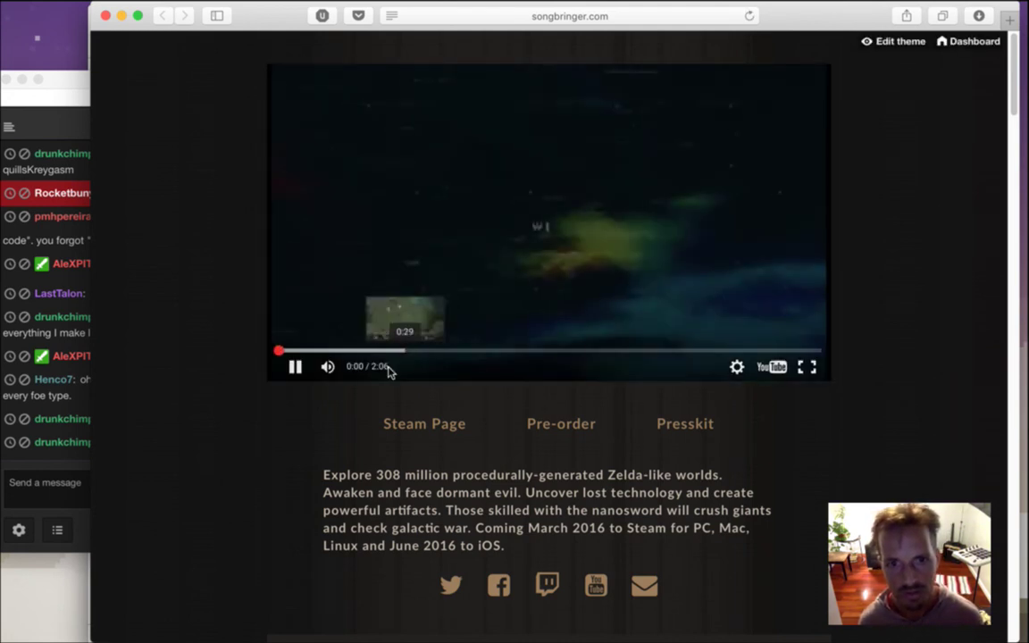
click(309, 352)
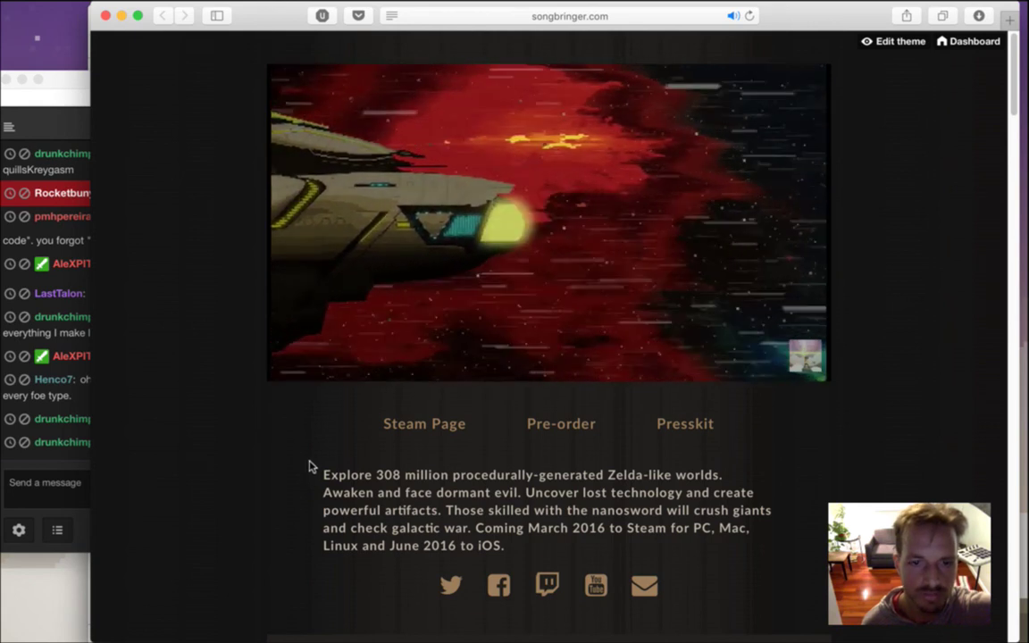
Pause the Songbringer trailer, close its browser window, and read the newest message in the Twitch chat
click(295, 366)
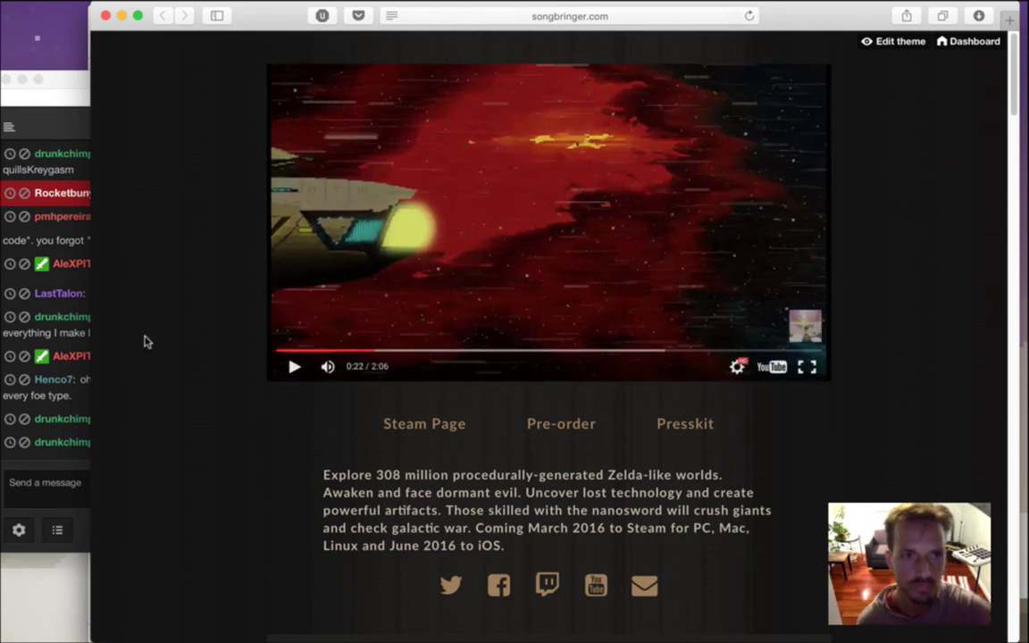
key(super+w)
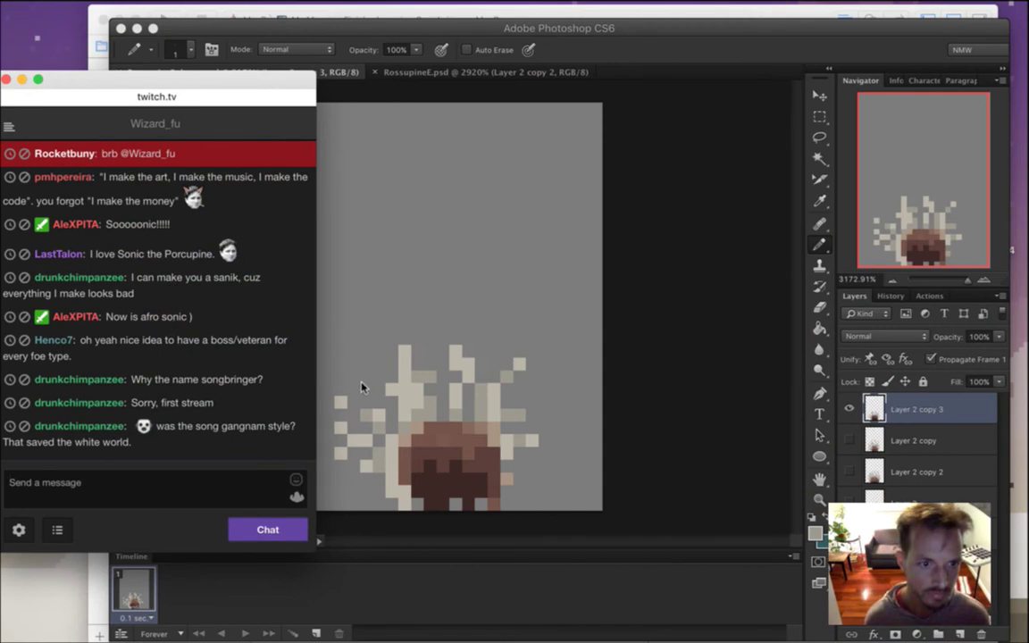
drag(204, 430, 274, 436)
click(271, 432)
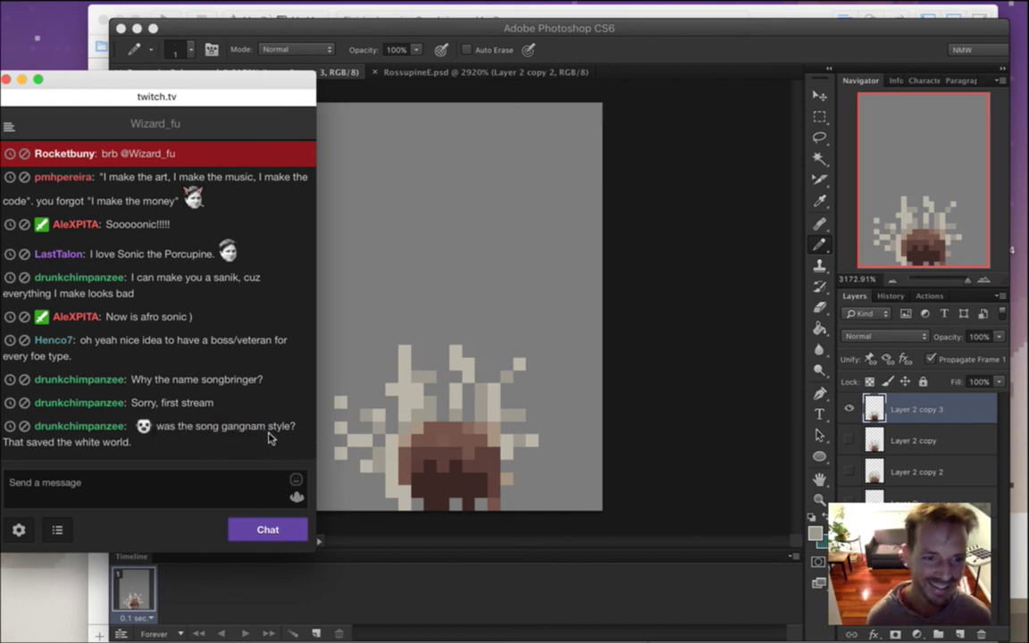
drag(266, 428, 226, 428)
click(250, 393)
Switch to Photoshop and reshape the porcupine's upper-left loose quill, erasing its outermost pixels and painting a sampled light pixel closer to the body
click(788, 38)
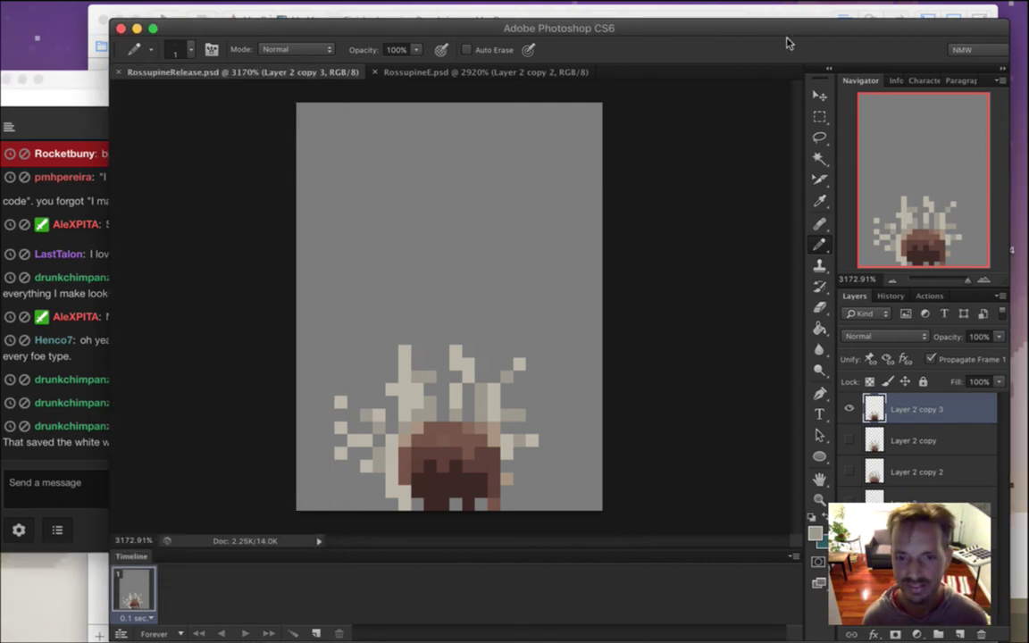
key(e)
click(341, 402)
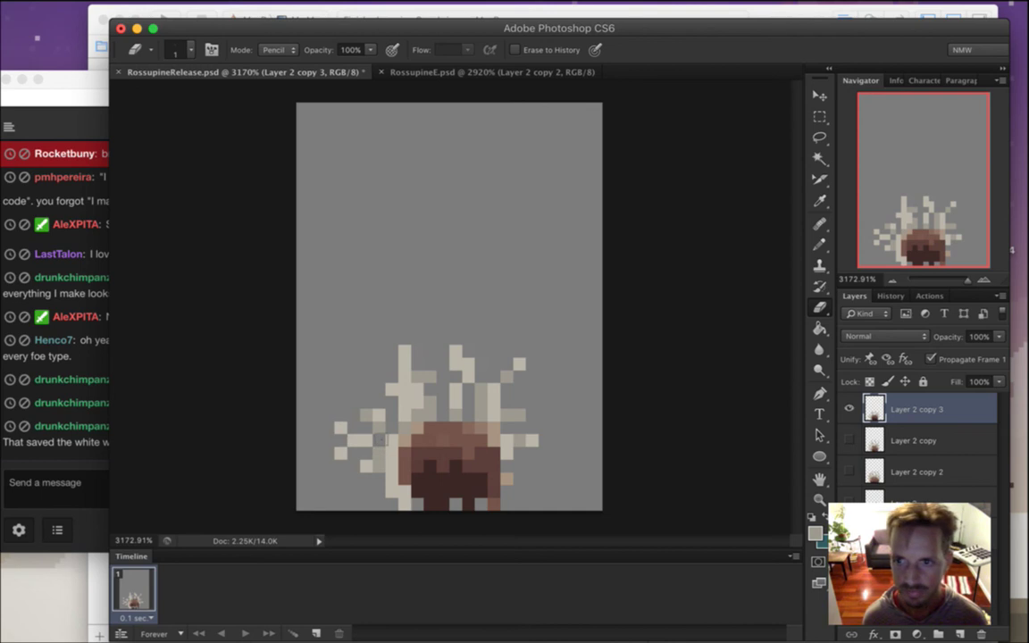
key(i)
click(349, 437)
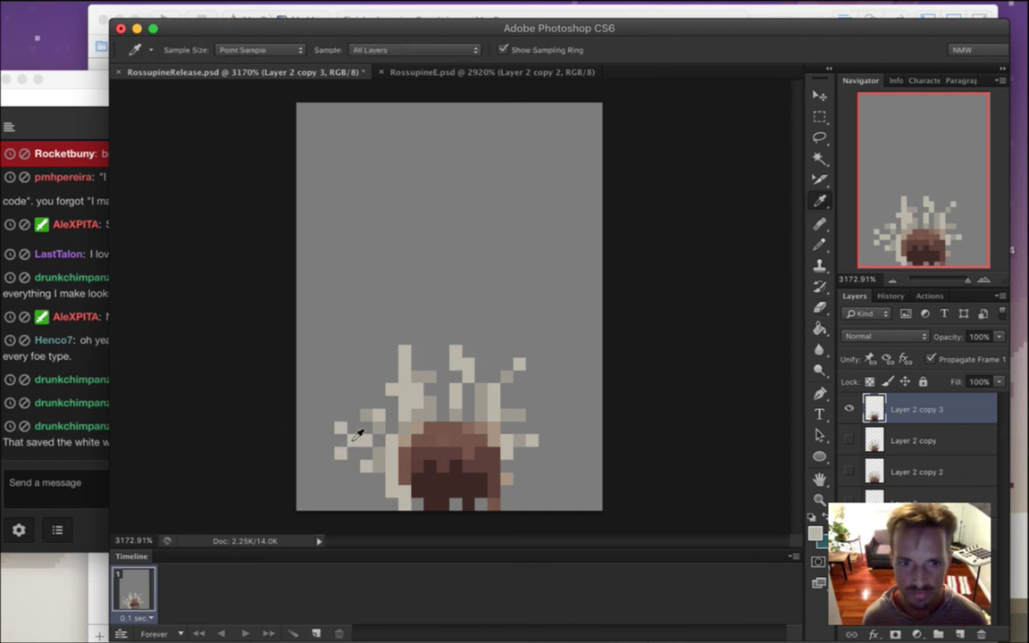
key(b)
click(354, 428)
key(e)
click(341, 428)
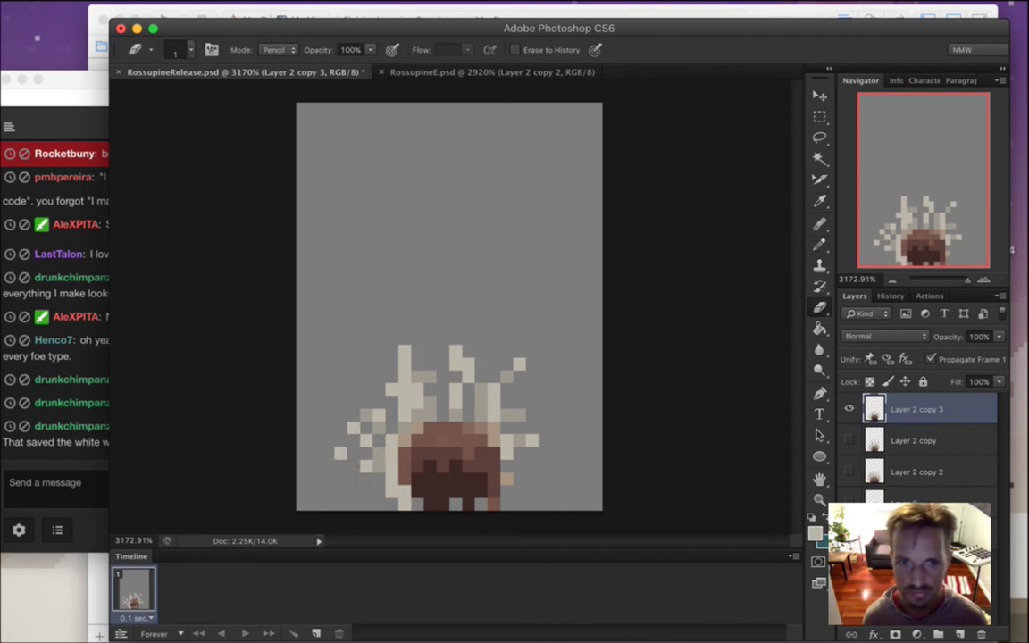
Add one darker sampled pixel to the lower-left quill and save the file
key(i)
click(362, 447)
key(b)
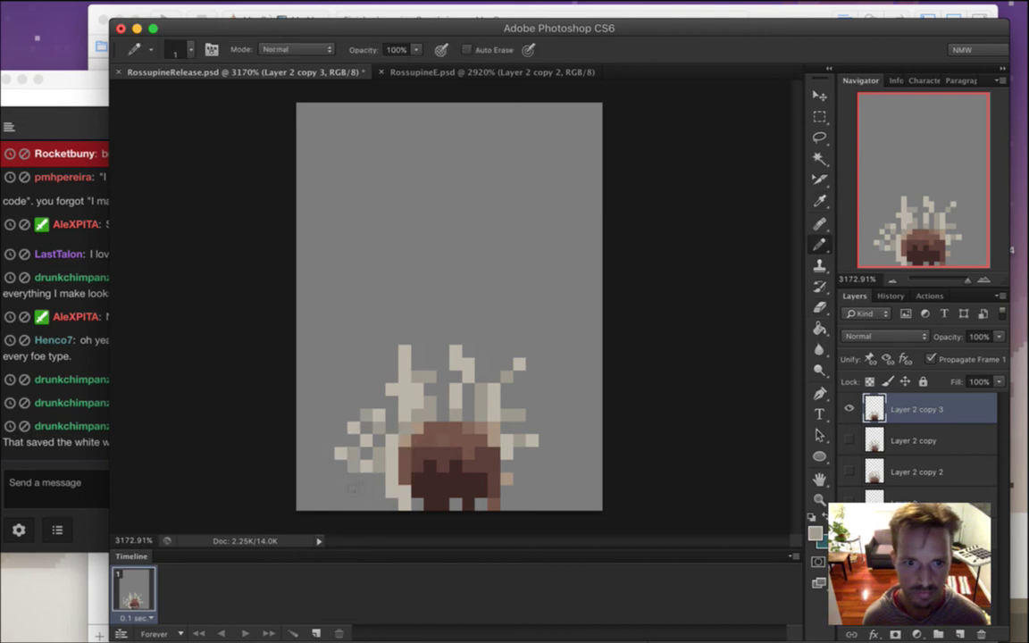
key(e)
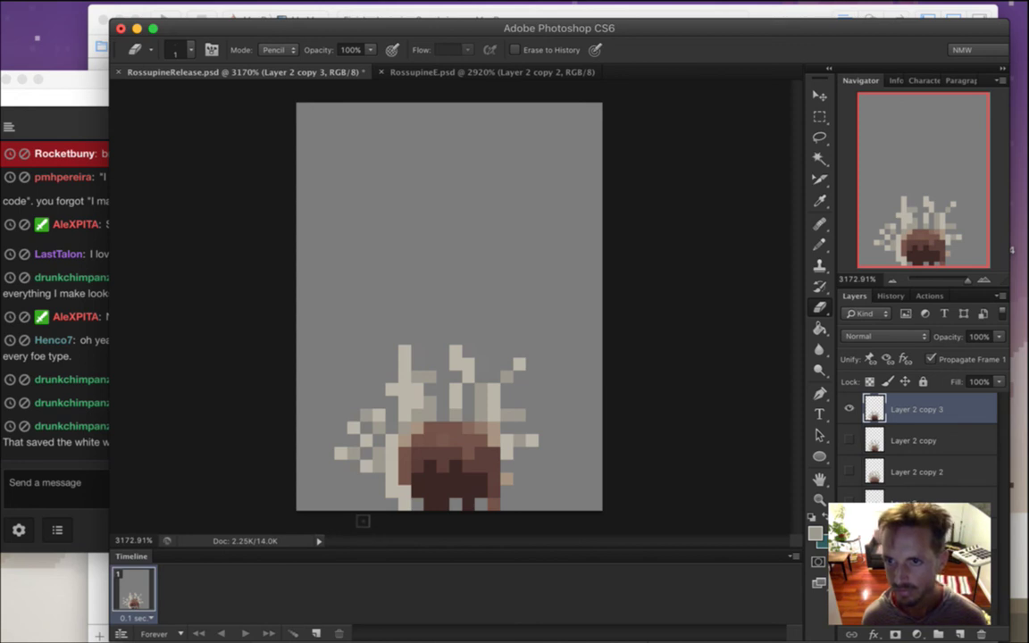
key(super+s)
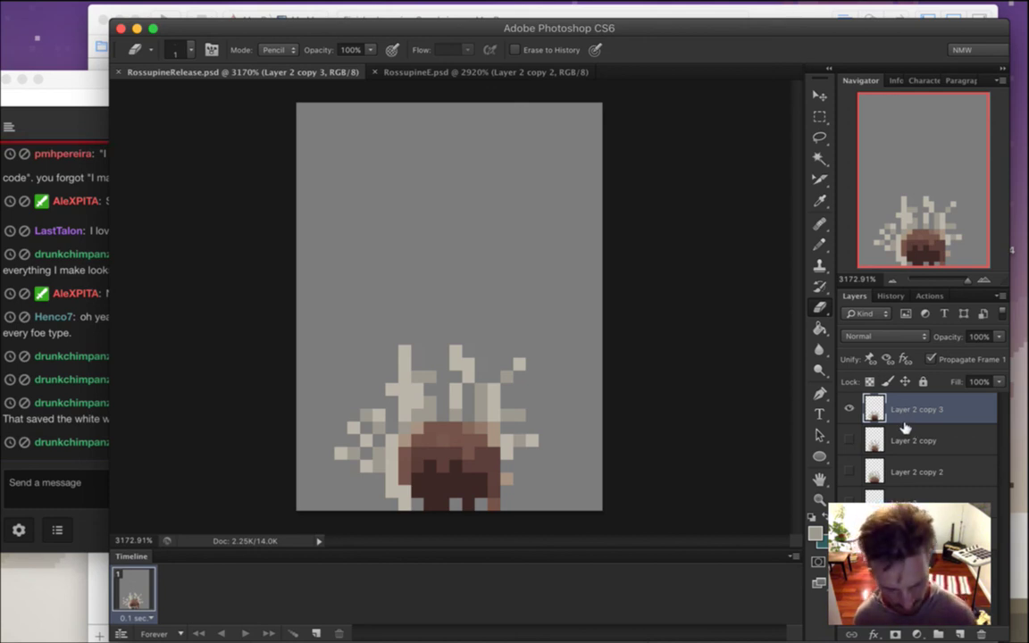
Duplicate the Layer 2 copy 3 frame and squash the quills above the body vertically to less than half their height
key(super+j)
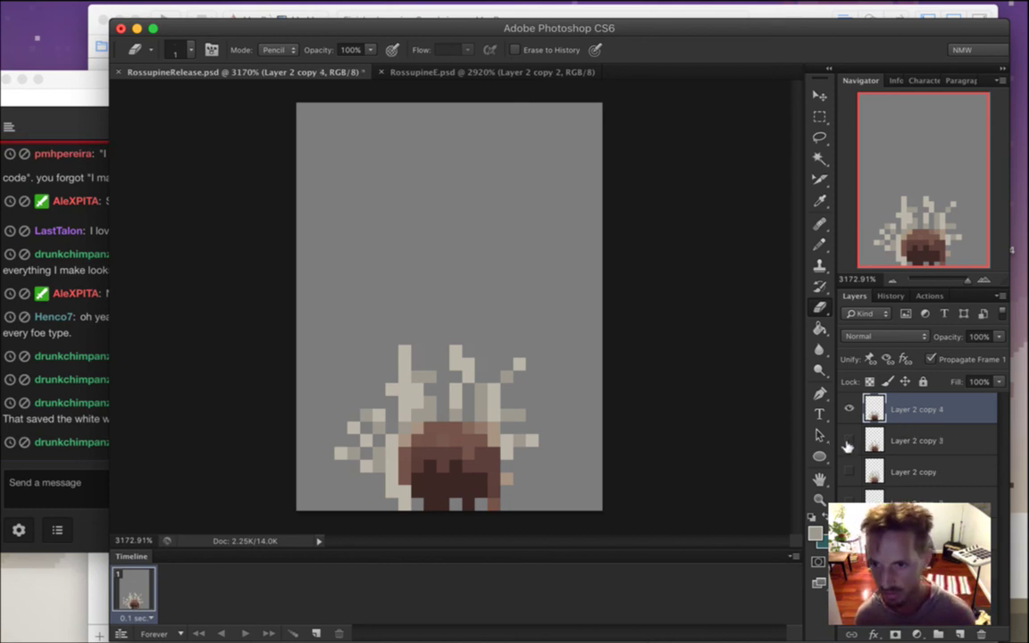
key(m)
drag(321, 332, 577, 420)
key(v)
drag(451, 334, 446, 383)
click(916, 49)
Select the quills on both sides of the body and scale them vertically to 83.33%, lowering their upper edge by one pixel
key(m)
drag(309, 412, 398, 485)
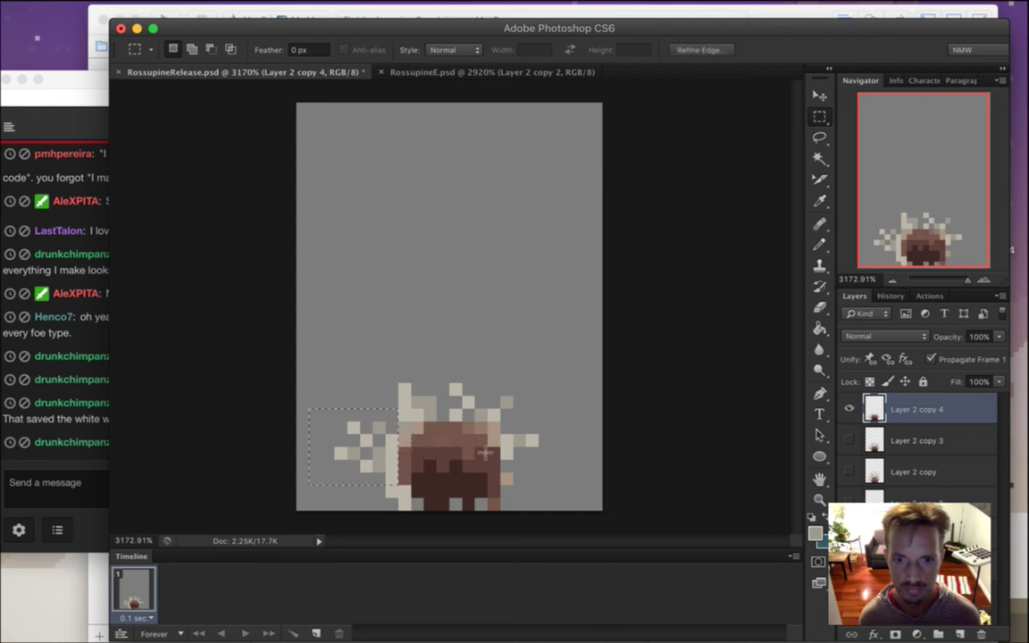
drag(501, 422, 589, 460)
key(v)
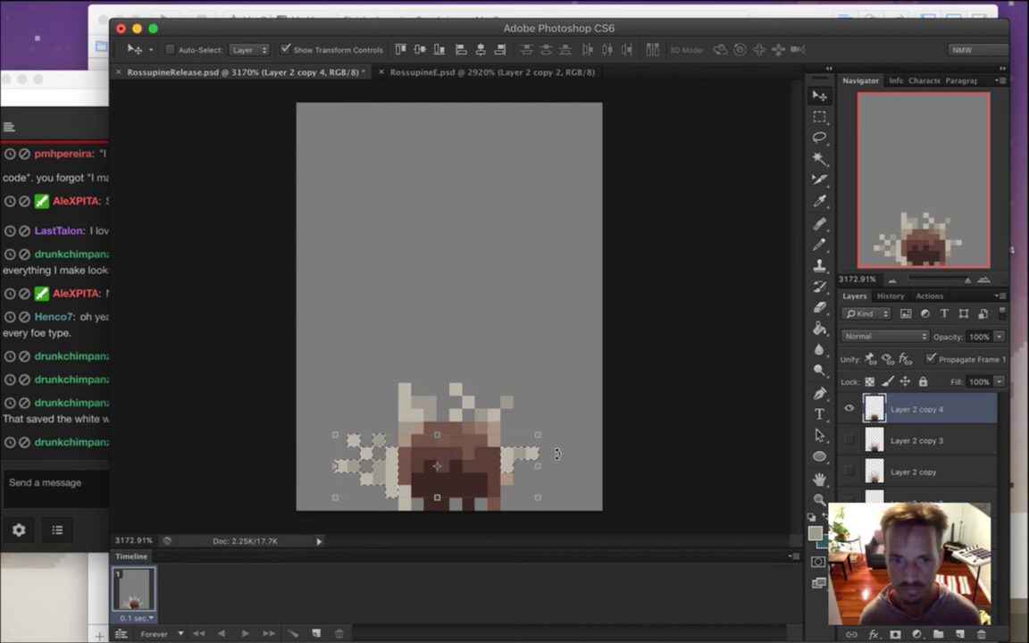
drag(435, 480, 478, 468)
key(Down)
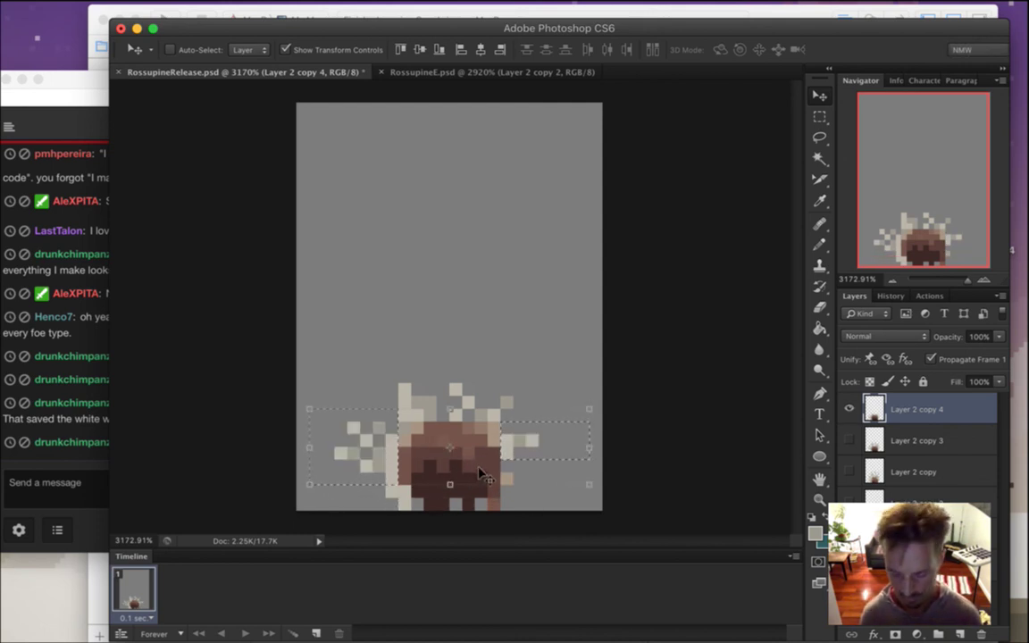
drag(450, 485, 450, 471)
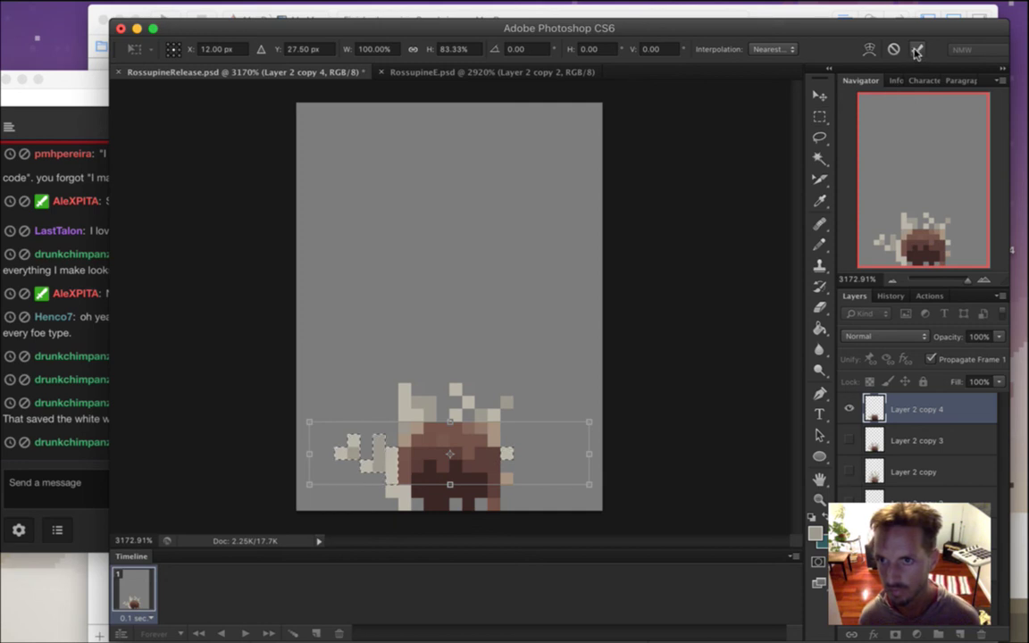
key(Return)
Shift the outer tip of the left-hand quills one pixel towards the body and clear the selection
click(819, 116)
click(362, 426)
drag(345, 433, 373, 460)
key(v)
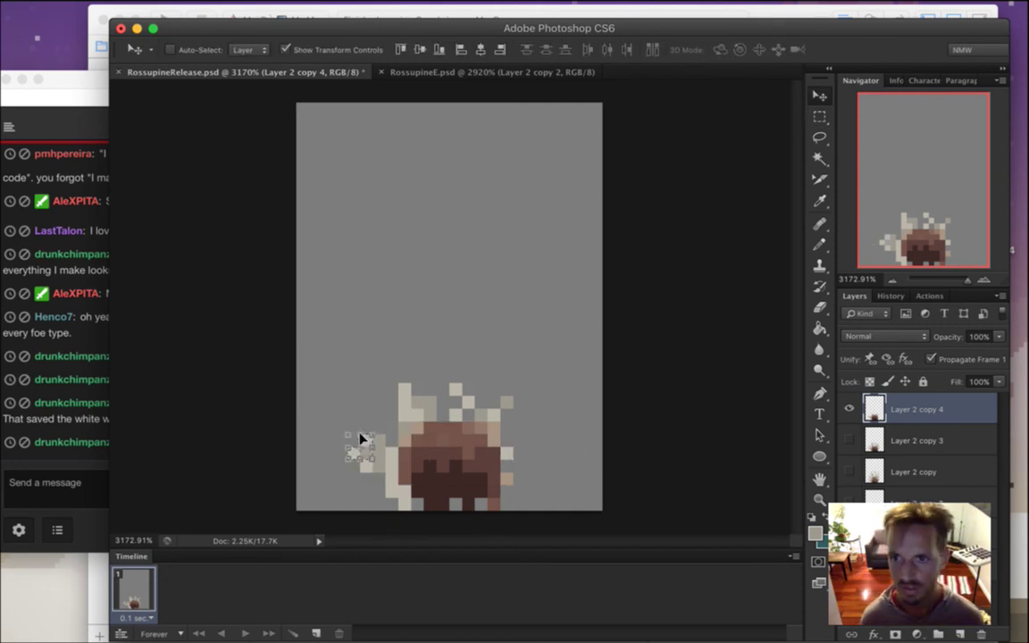
key(m)
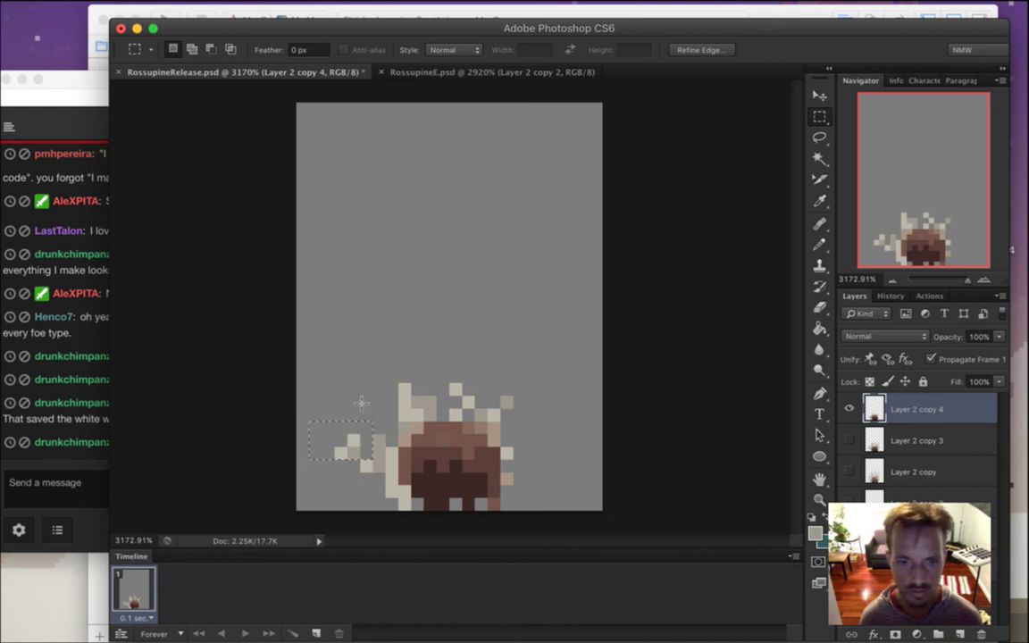
drag(346, 460, 397, 431)
key(v)
key(m)
click(546, 239)
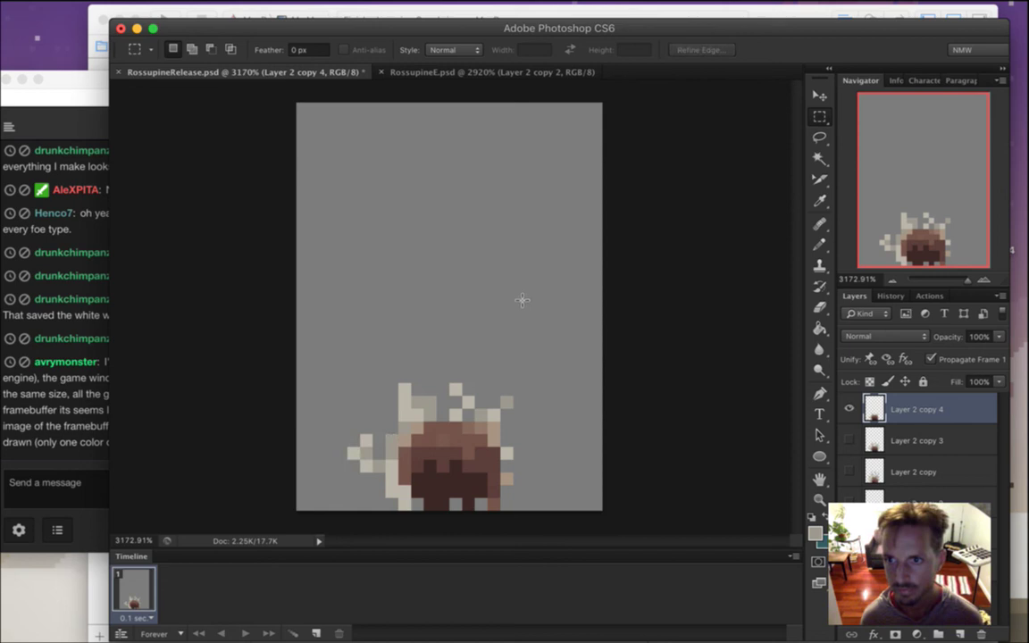
Switch to the Twitch chat and read the viewer's message about the GLFW and C++ framebuffer display problem
click(63, 395)
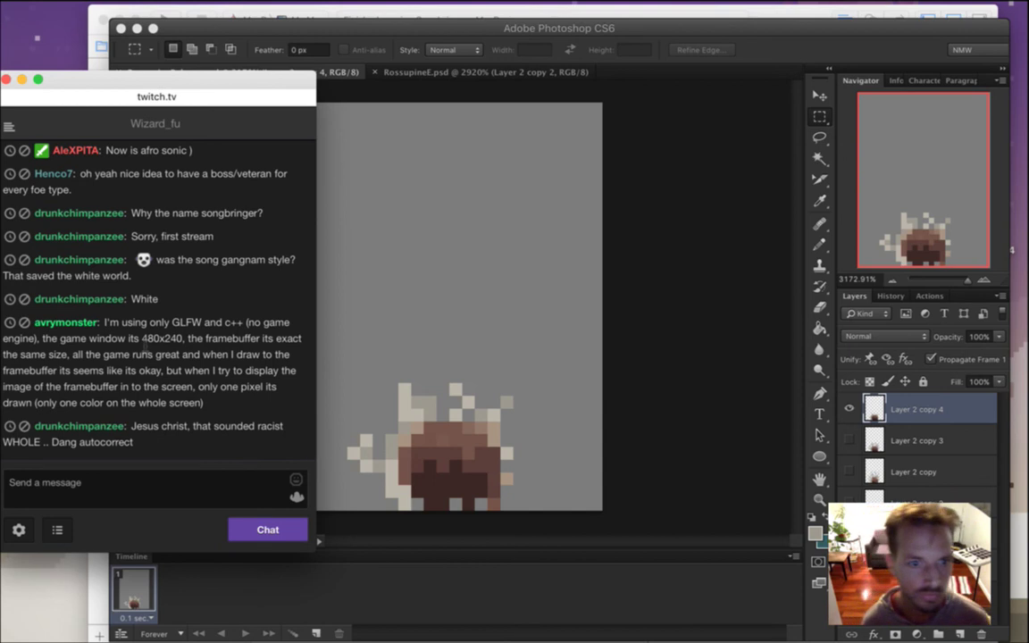
double_click(111, 323)
drag(121, 323, 161, 335)
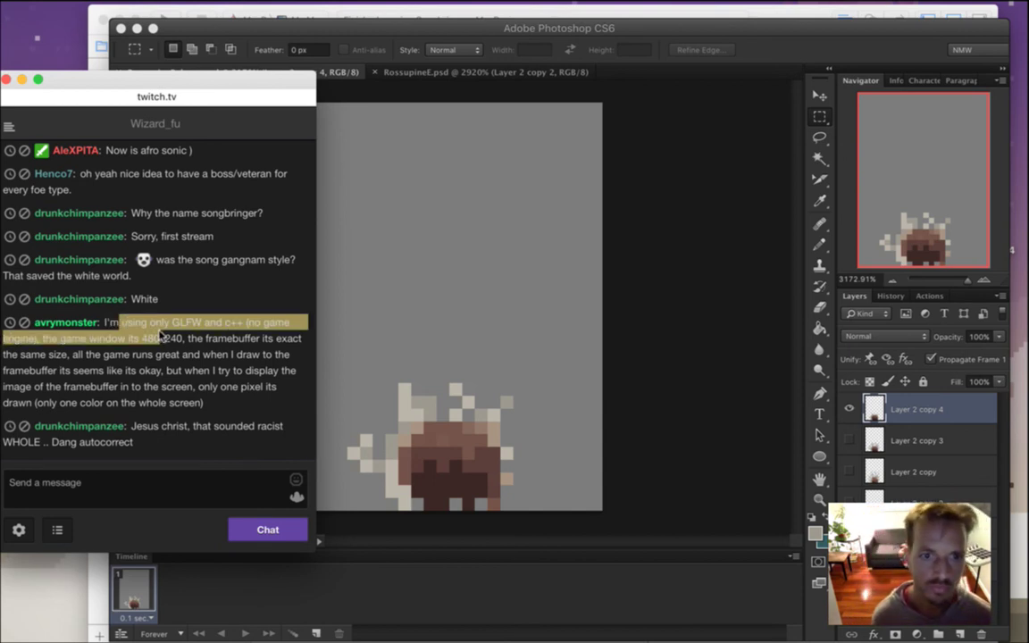
click(180, 366)
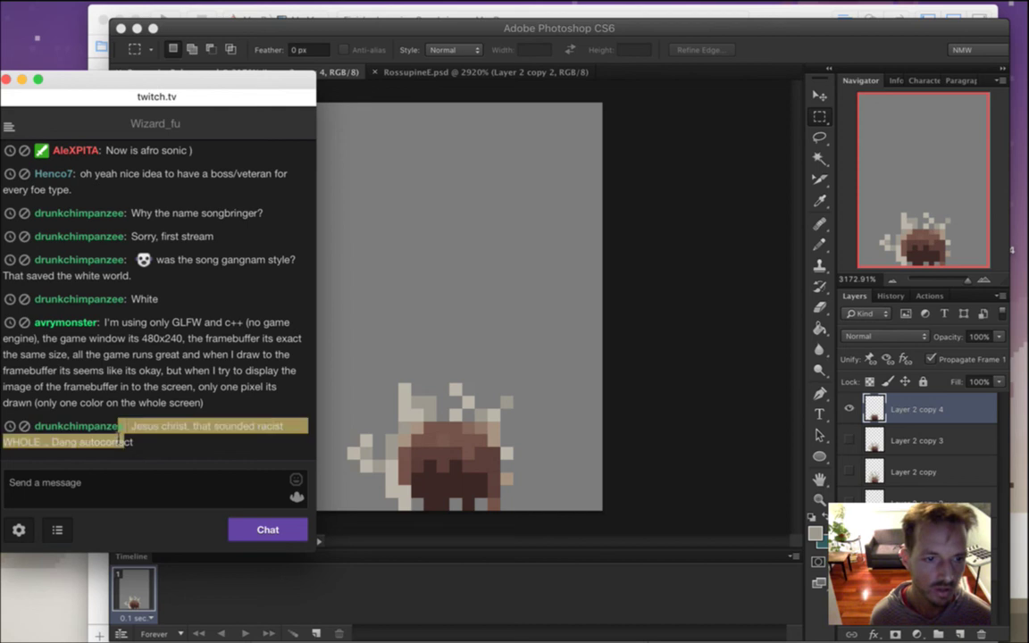
drag(121, 441, 156, 368)
click(136, 342)
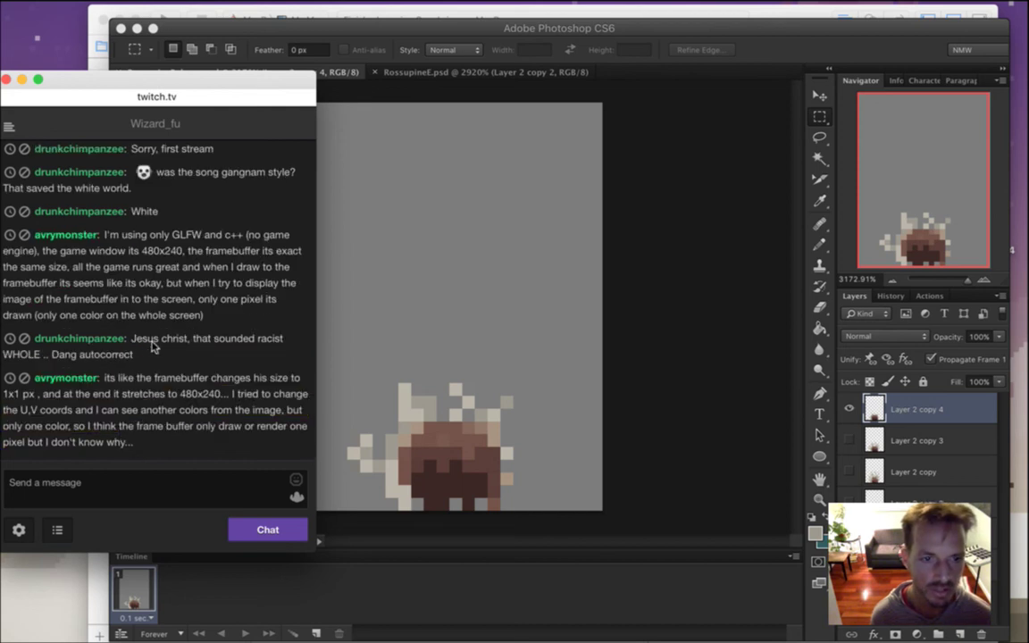
drag(127, 339, 158, 348)
click(163, 356)
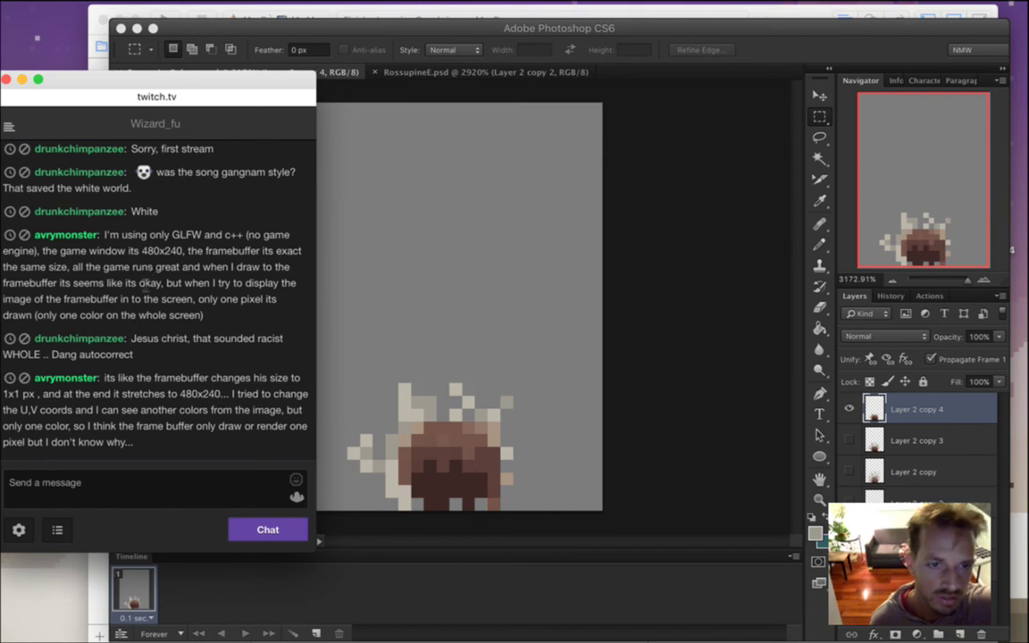
drag(80, 255, 158, 264)
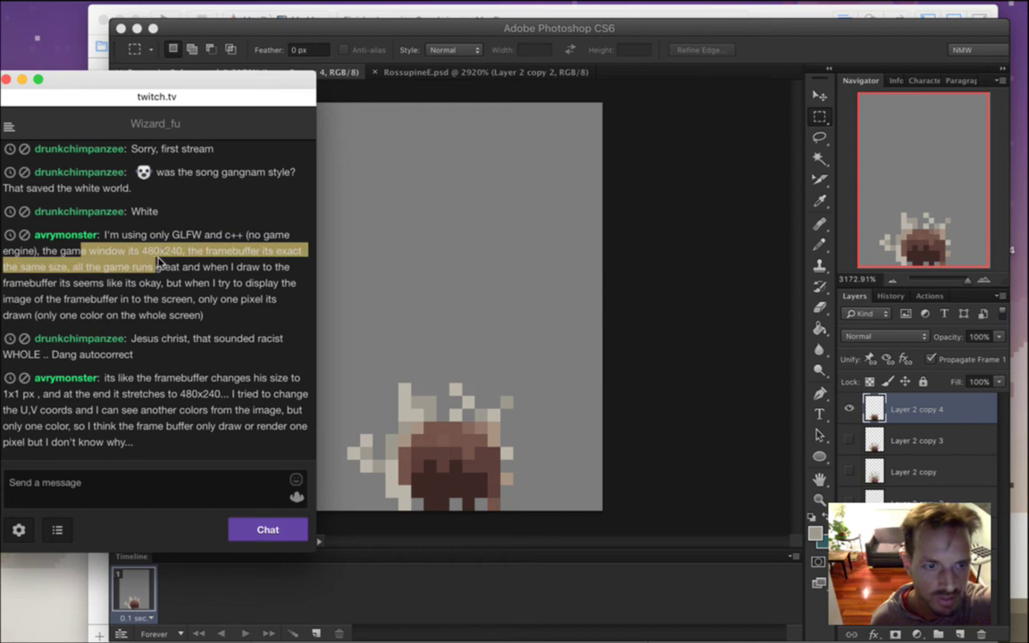
drag(162, 261, 159, 253)
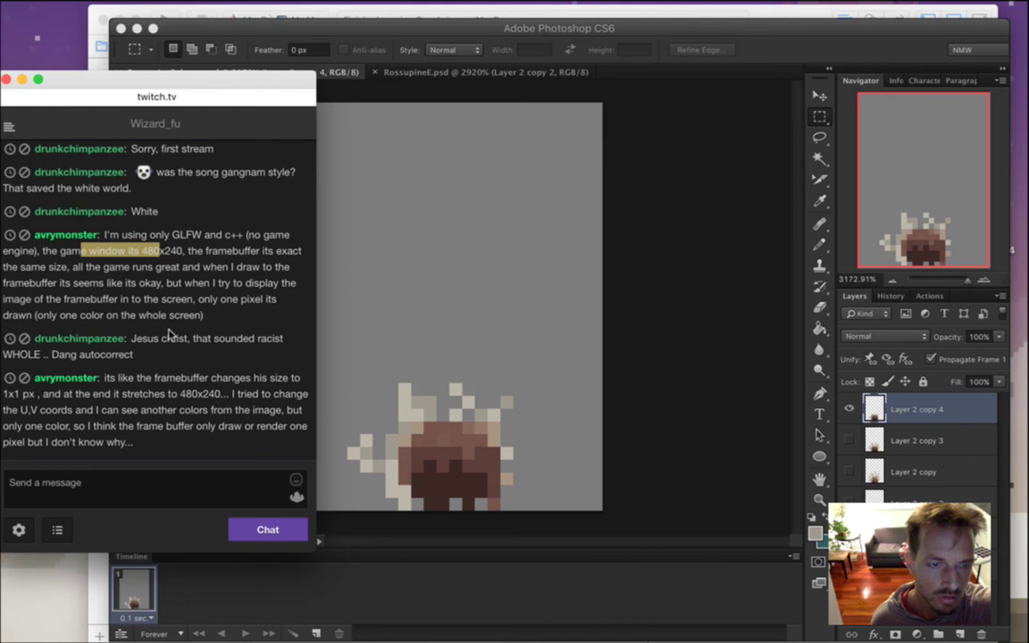
drag(162, 299, 192, 313)
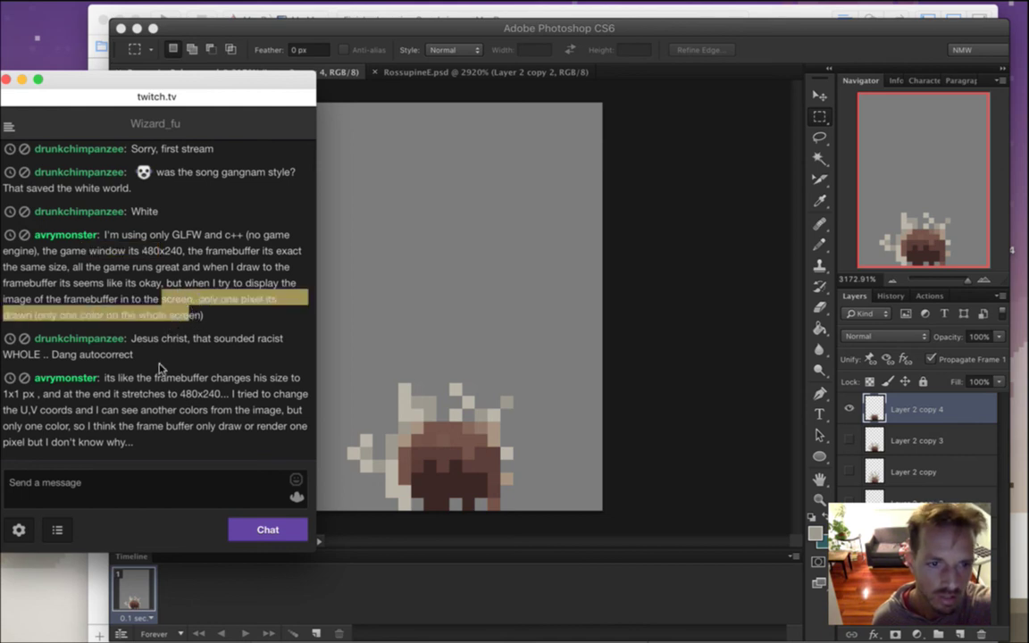
Examine the viewer's follow-up message about the framebuffer changing size and the U,V coordinates
drag(134, 378, 183, 393)
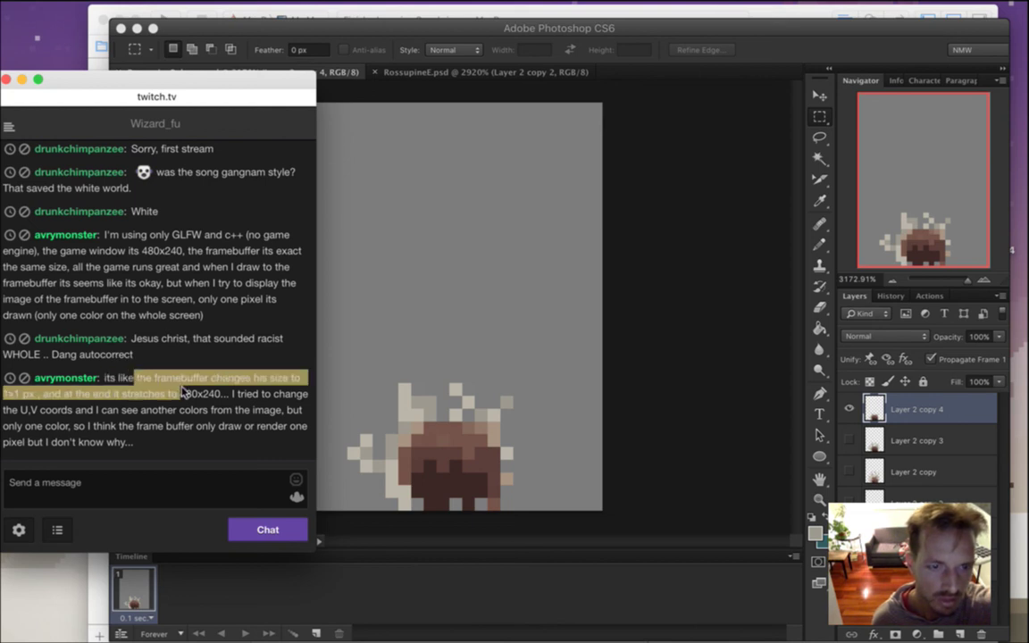
click(184, 391)
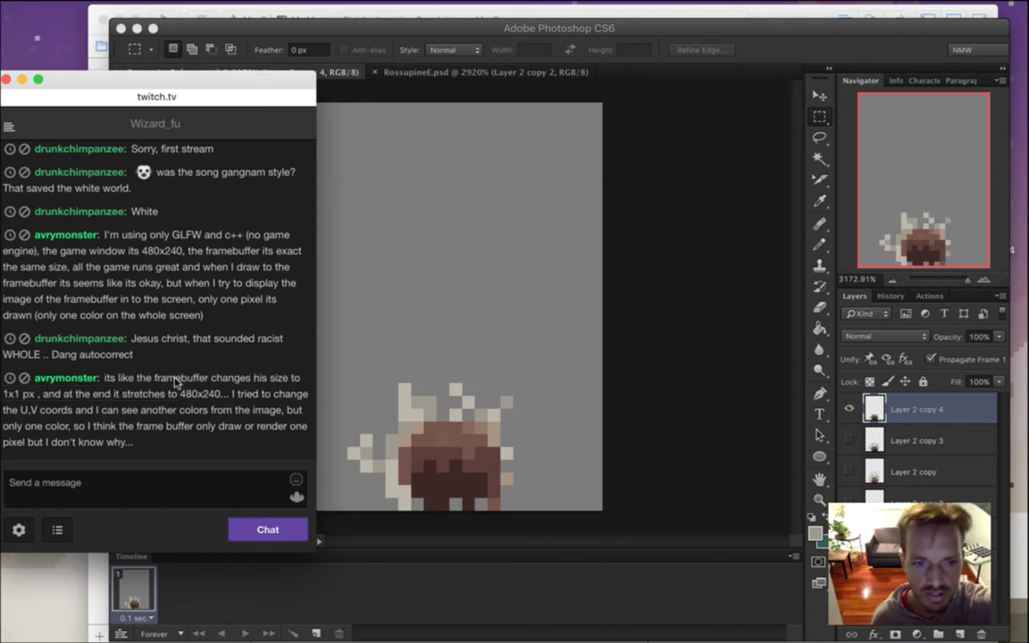
drag(170, 380, 189, 384)
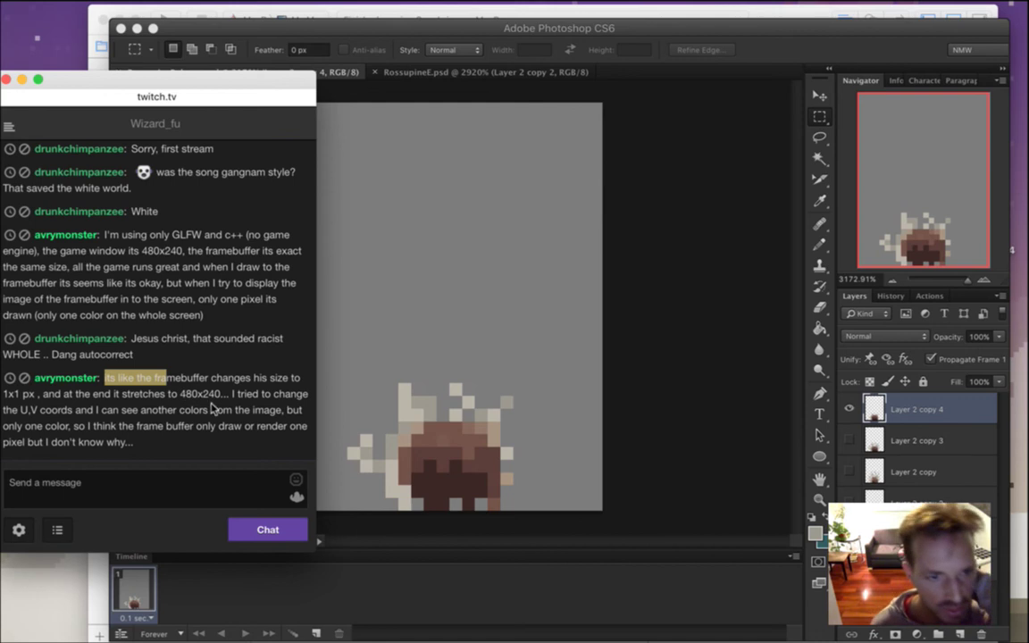
click(171, 375)
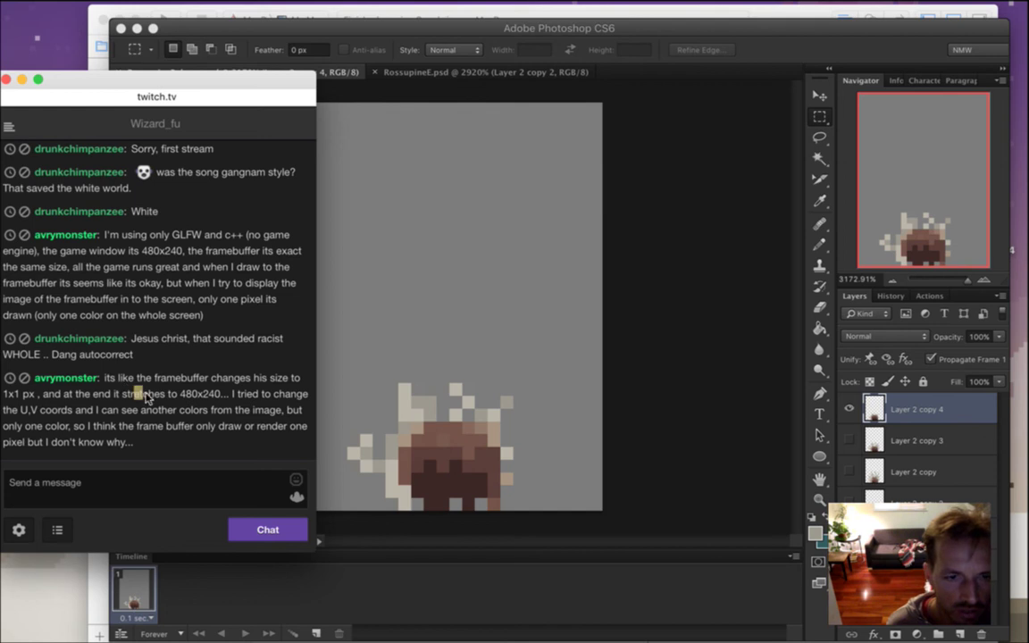
drag(133, 394, 193, 427)
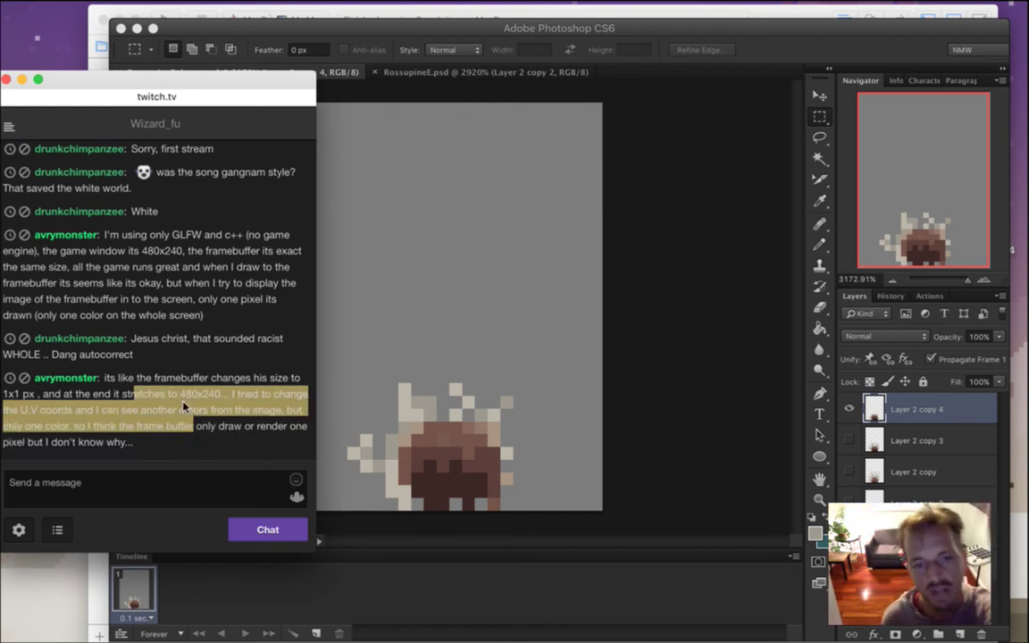
click(155, 468)
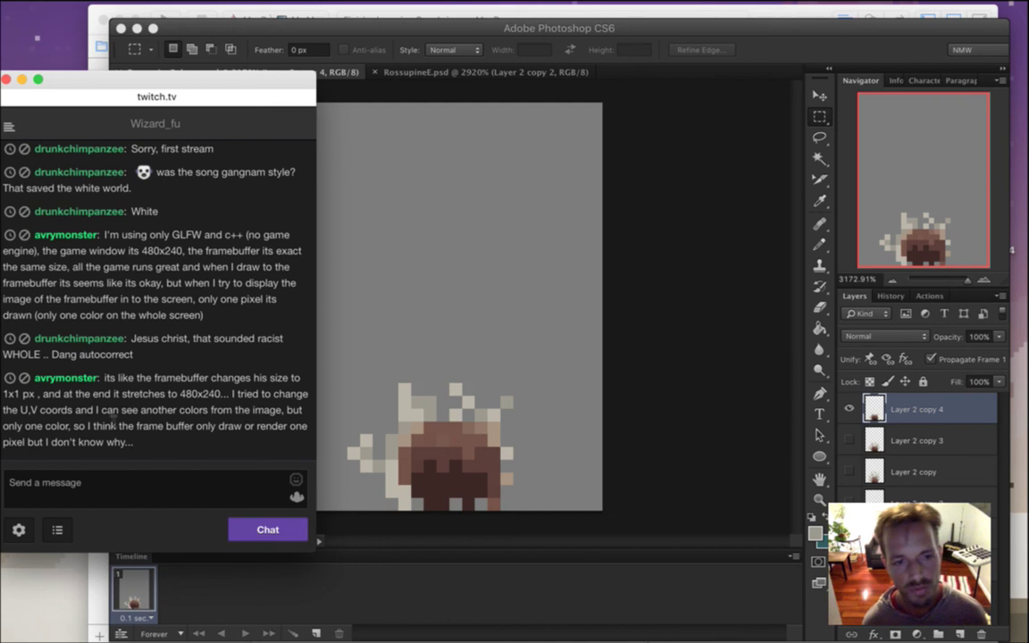
drag(129, 378, 180, 448)
click(179, 461)
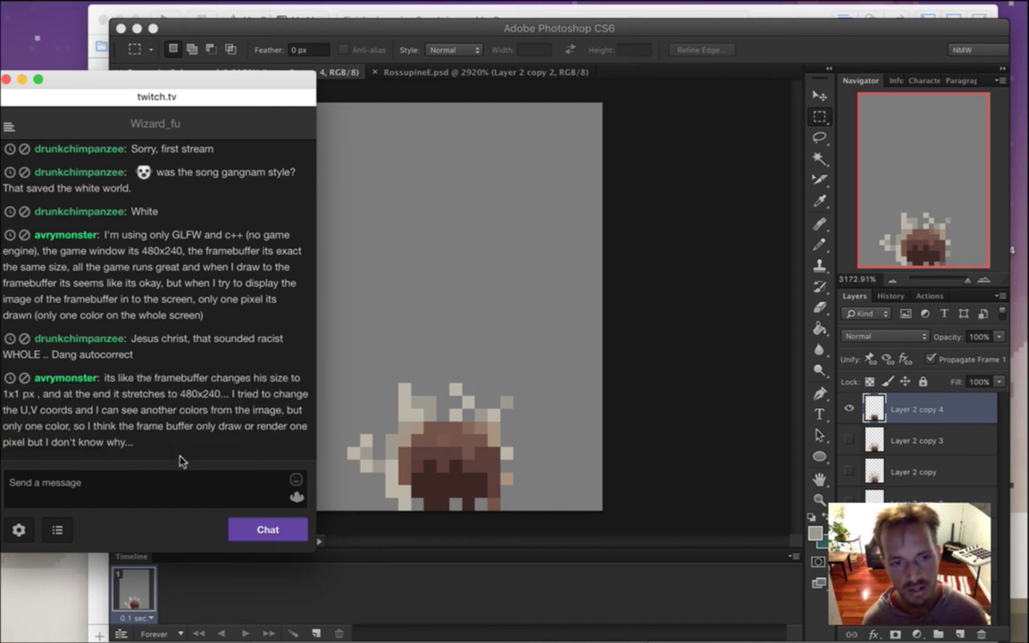
double_click(159, 379)
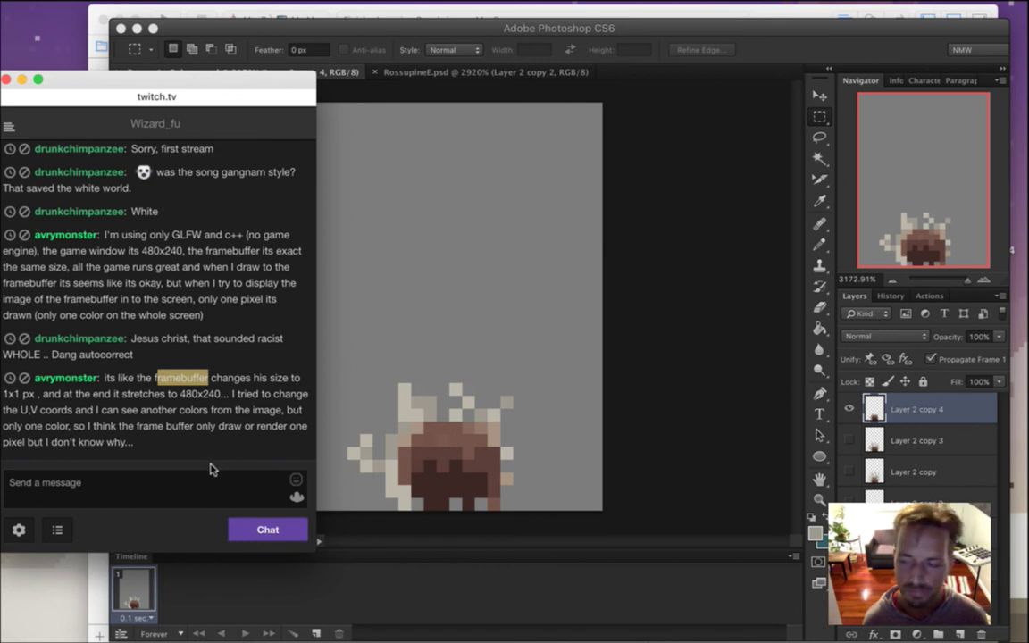
drag(161, 378, 205, 381)
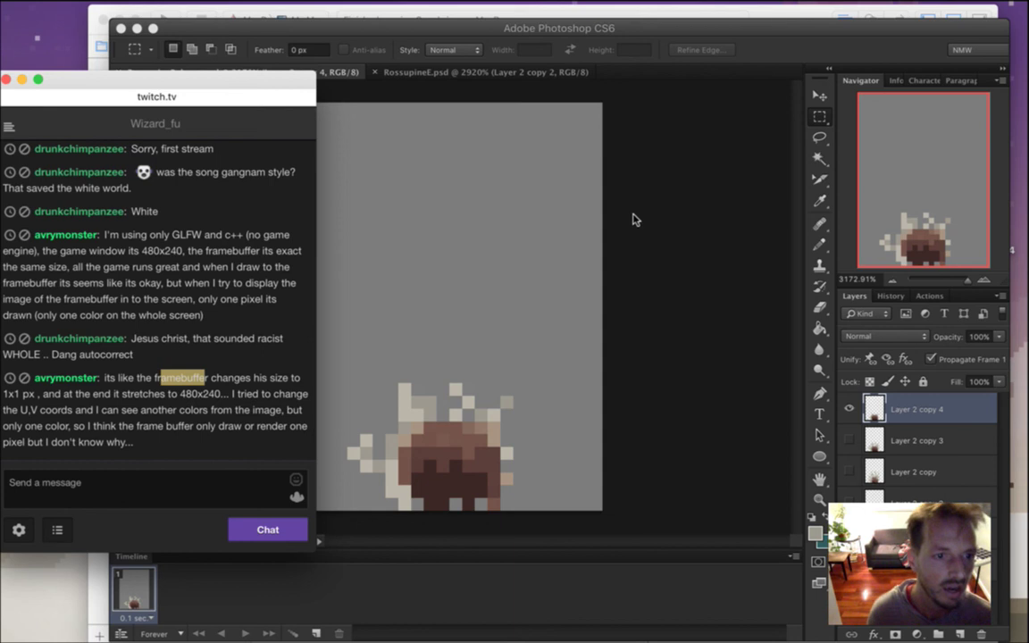
Switch to Photoshop, sample the dark brown, and raise the shading in the middle of the body by one pixel on Layer 2 copy 4
click(769, 36)
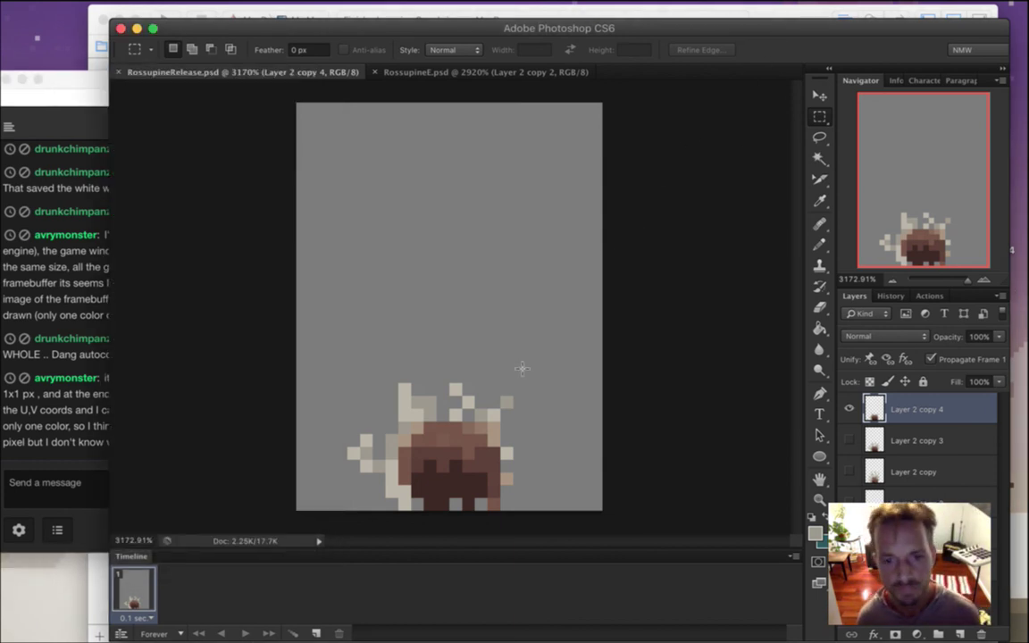
key(i)
click(413, 443)
key(b)
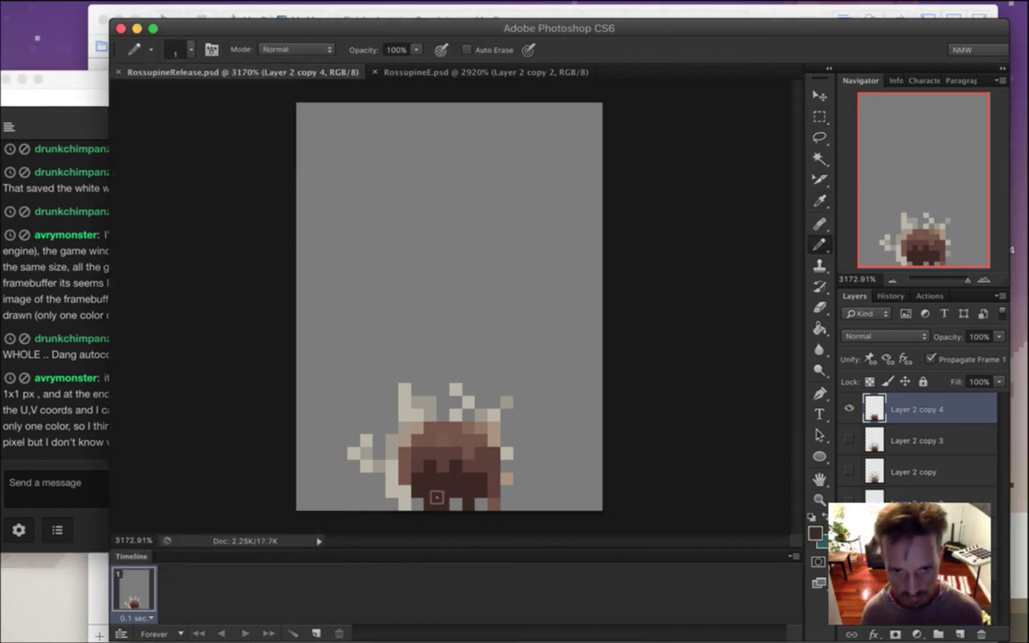
key(i)
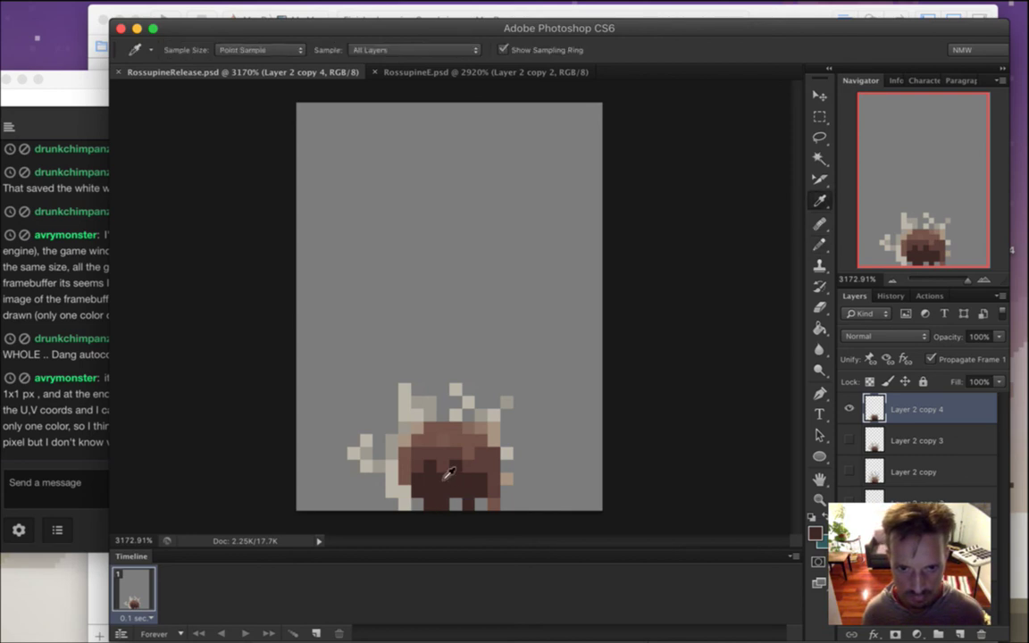
key(m)
drag(415, 455, 471, 437)
key(v)
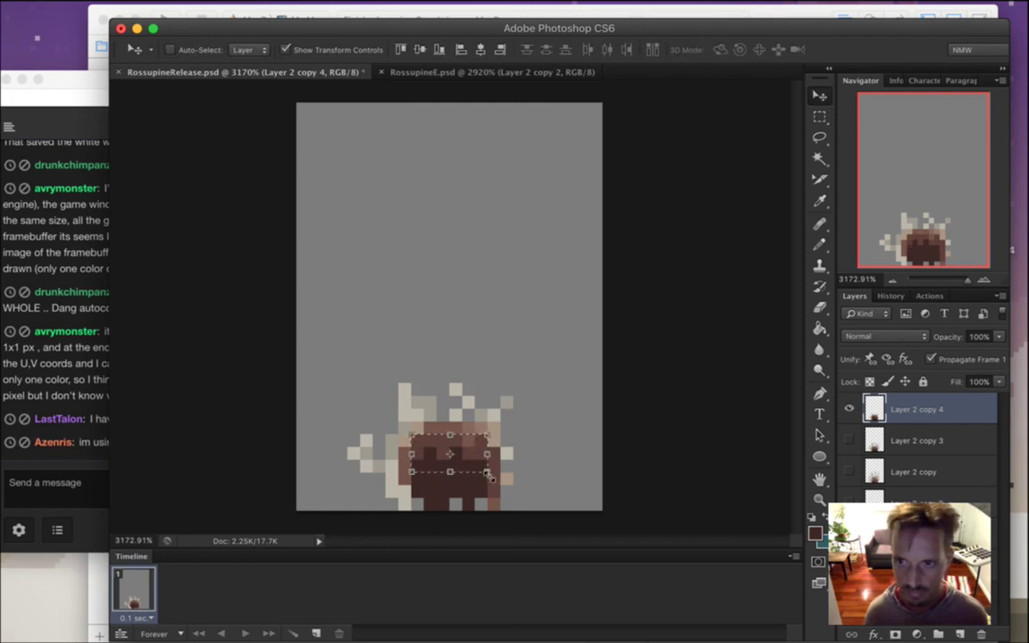
key(ctrl+d)
key(m)
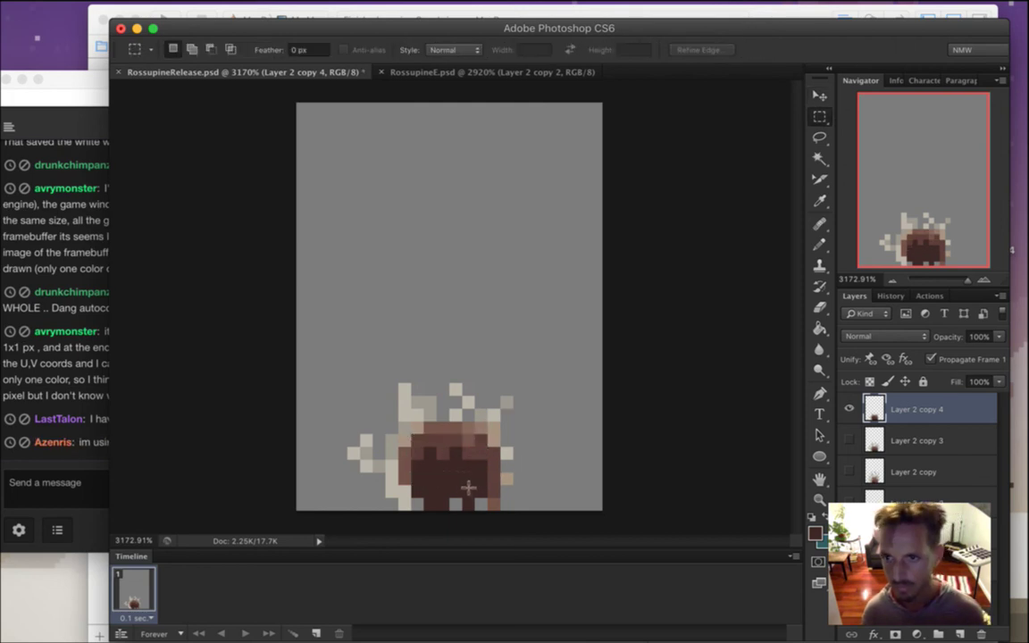
Select the upper part of the sprite with its quills, lower it by one pixel, clear the selection and save the file
drag(300, 347, 567, 447)
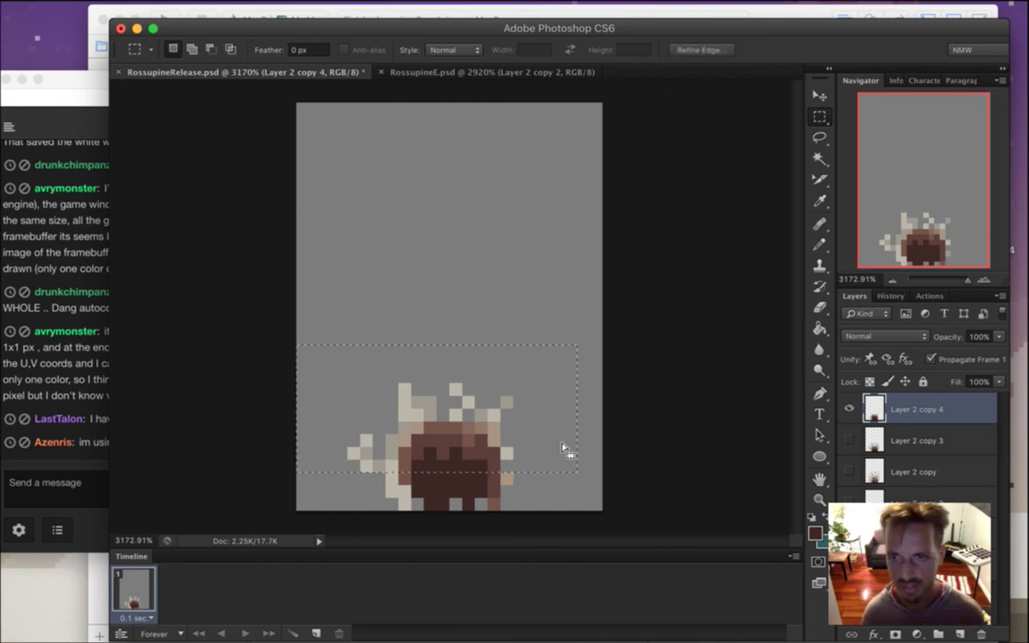
key(v)
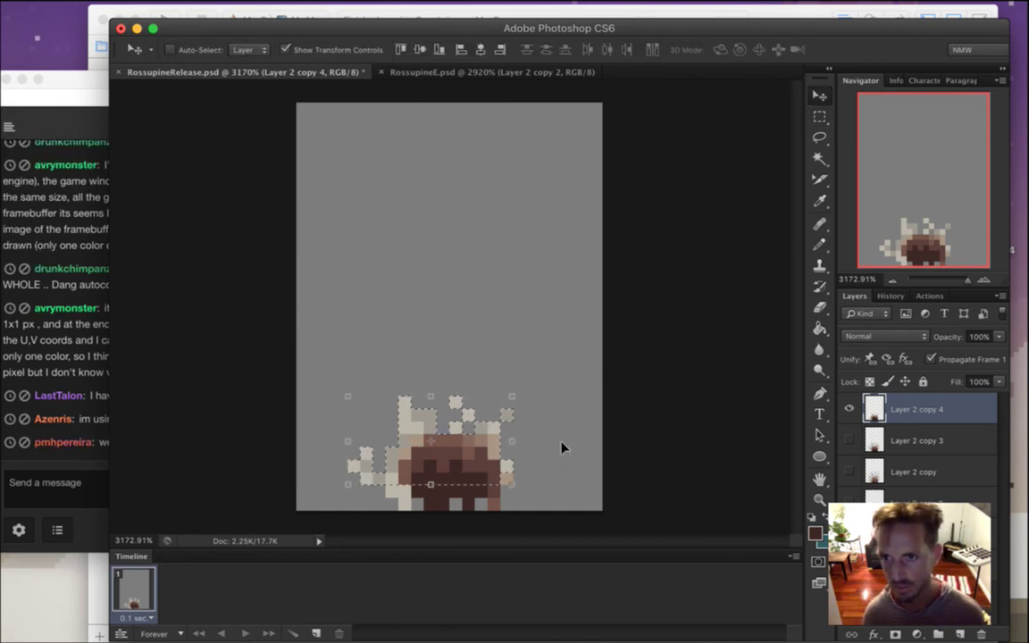
key(m)
key(super+d)
key(super+s)
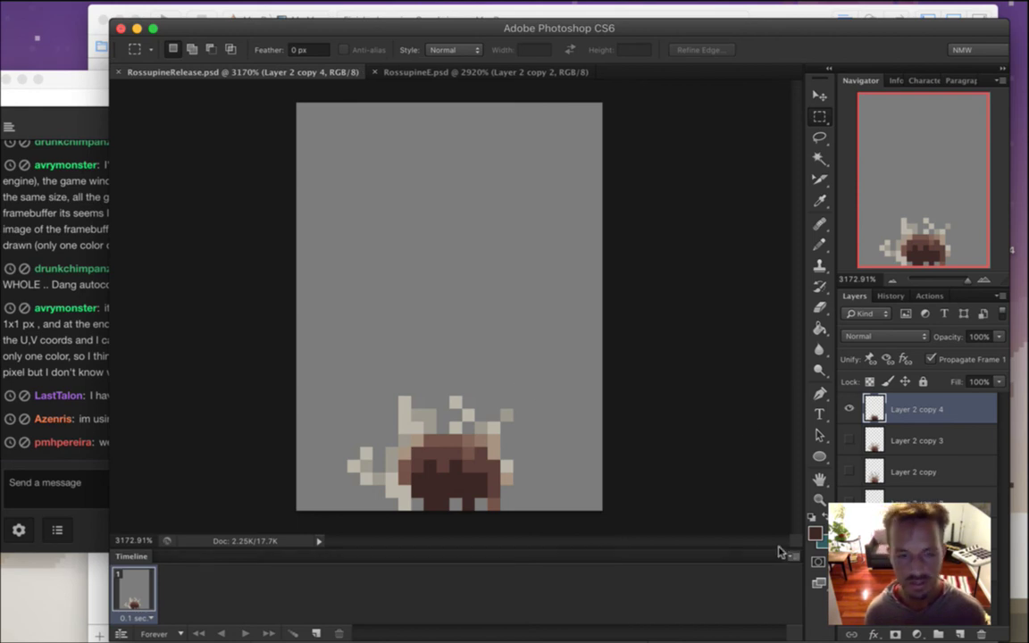
Switch to the Twitch chat, read the newest messages and answer the viewer's goodbye by sending the same emote
click(63, 415)
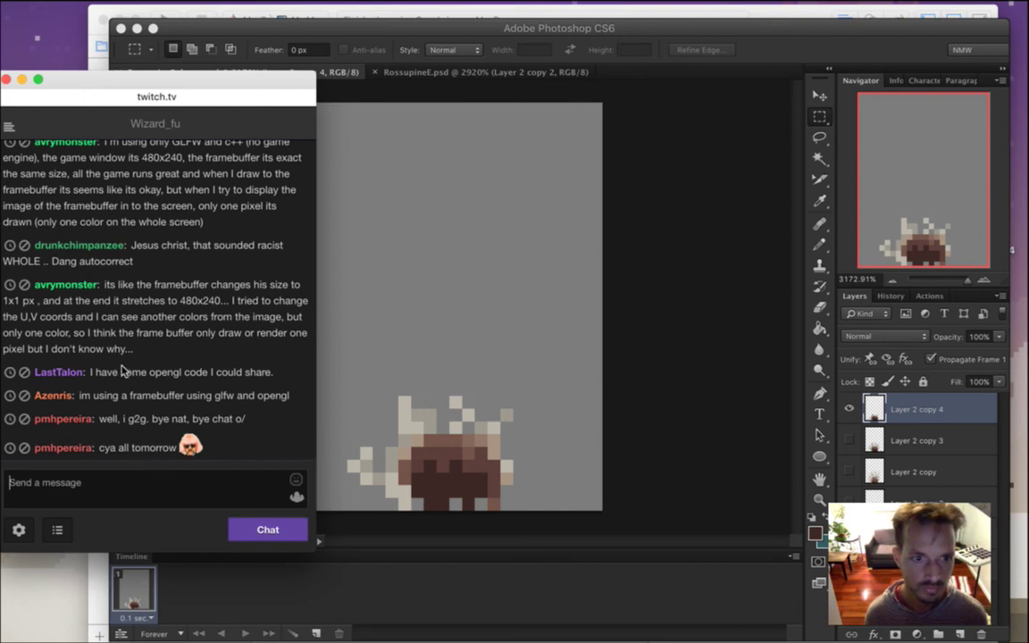
drag(120, 396, 223, 402)
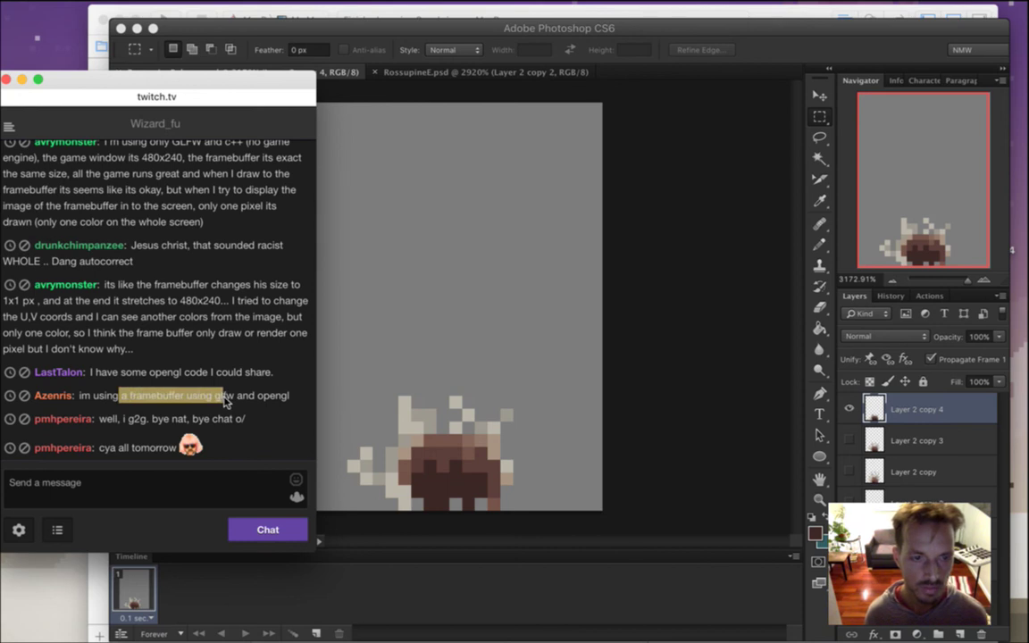
drag(121, 420, 149, 447)
click(164, 452)
double_click(190, 447)
key(super+c)
click(194, 489)
key(super+v)
key(Return)
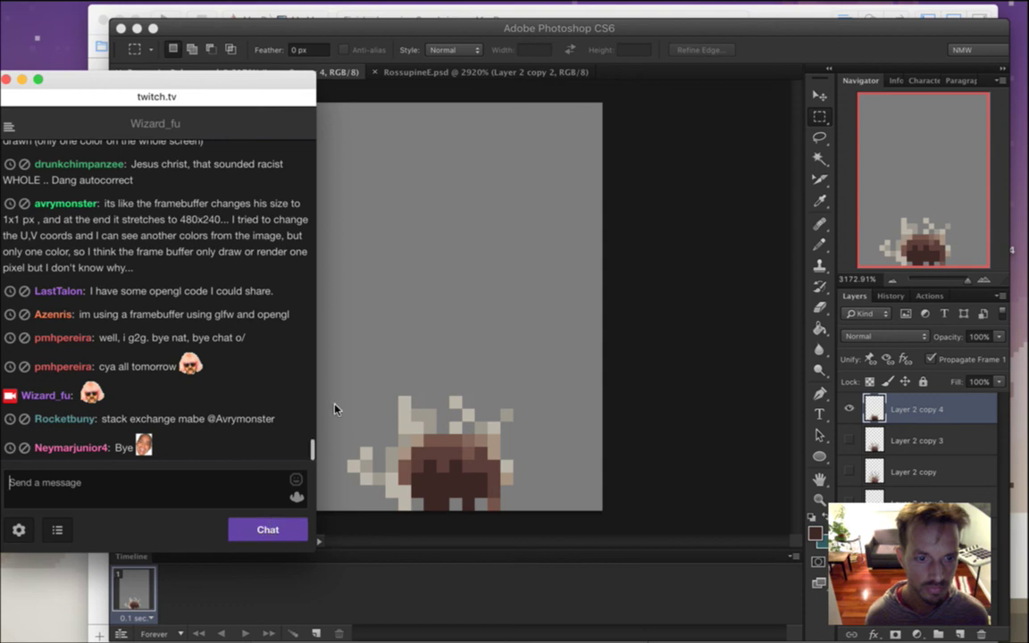
Return to Photoshop, hide Layer 2 copy 4 in the first frame, and add a second frame showing only the next pose layer
click(661, 89)
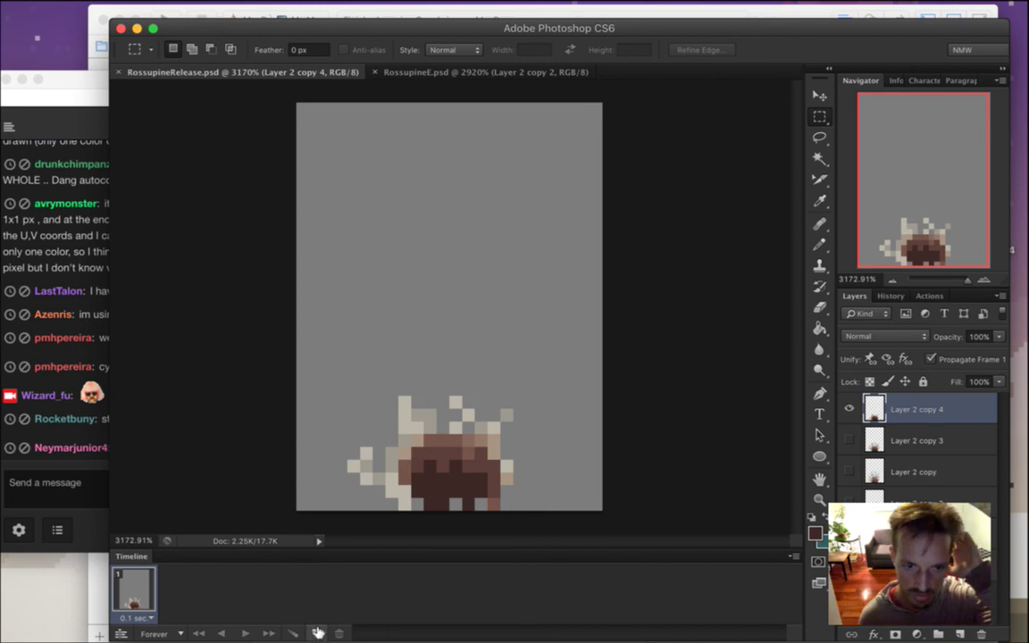
click(849, 409)
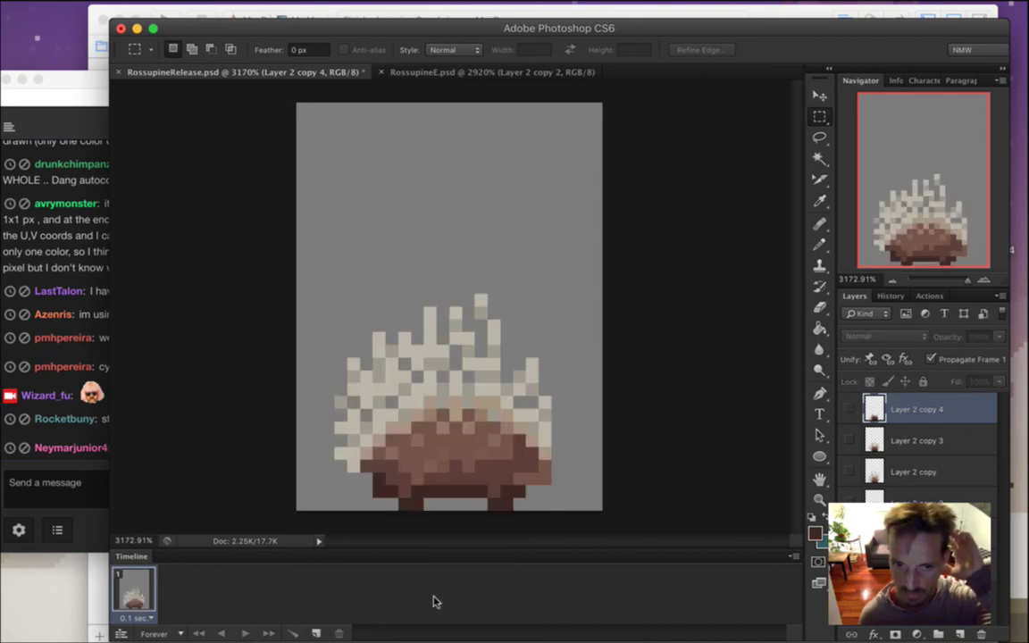
click(315, 633)
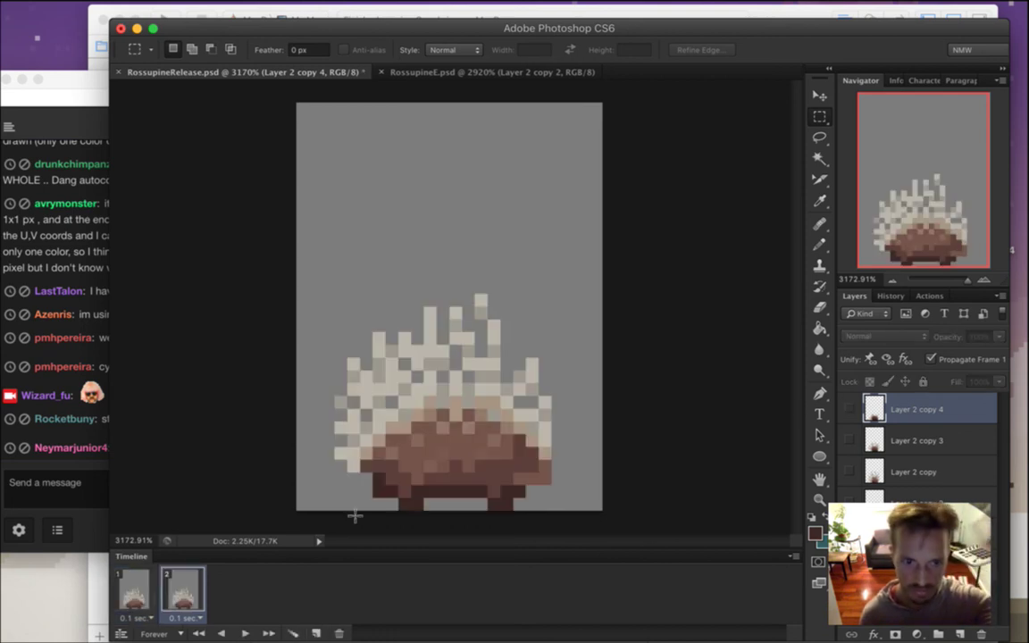
click(849, 533)
click(850, 502)
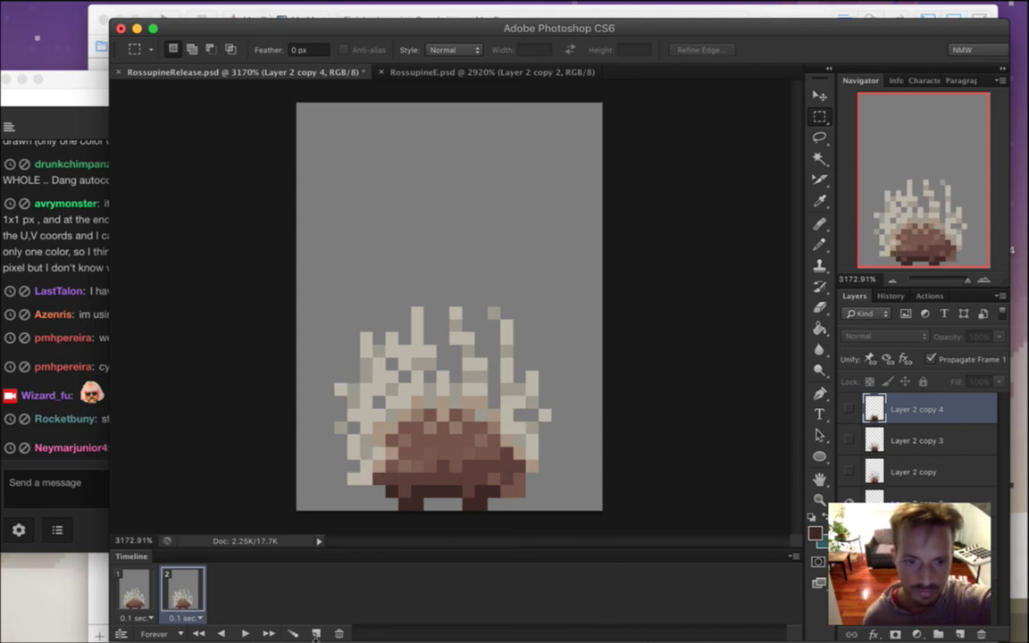
Add a third animation frame showing only Layer 2 copy and a fourth frame showing only Layer 2 copy 3
click(316, 634)
click(849, 501)
click(849, 472)
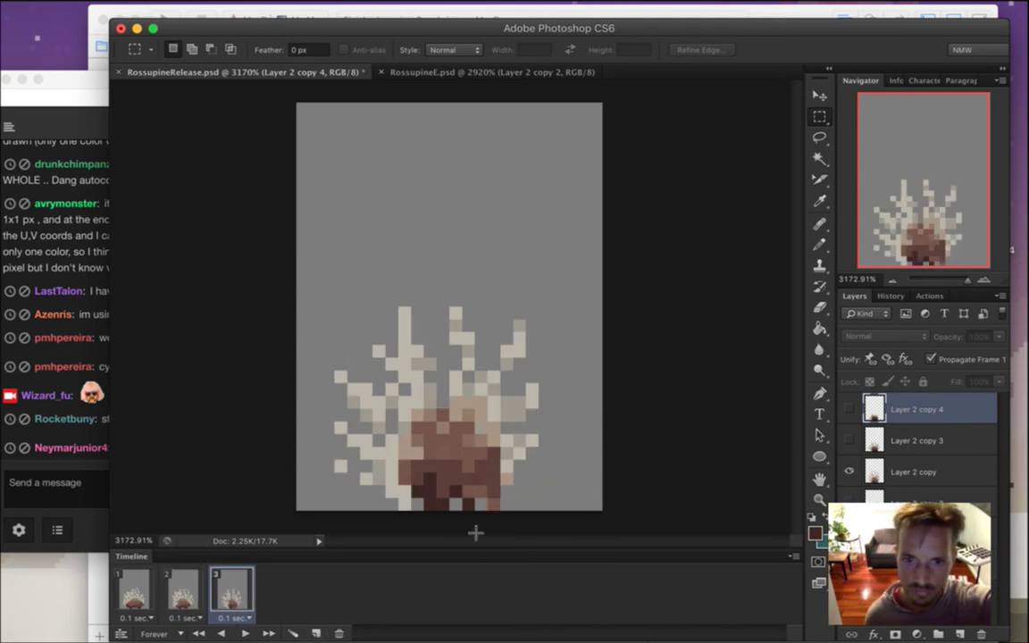
click(316, 633)
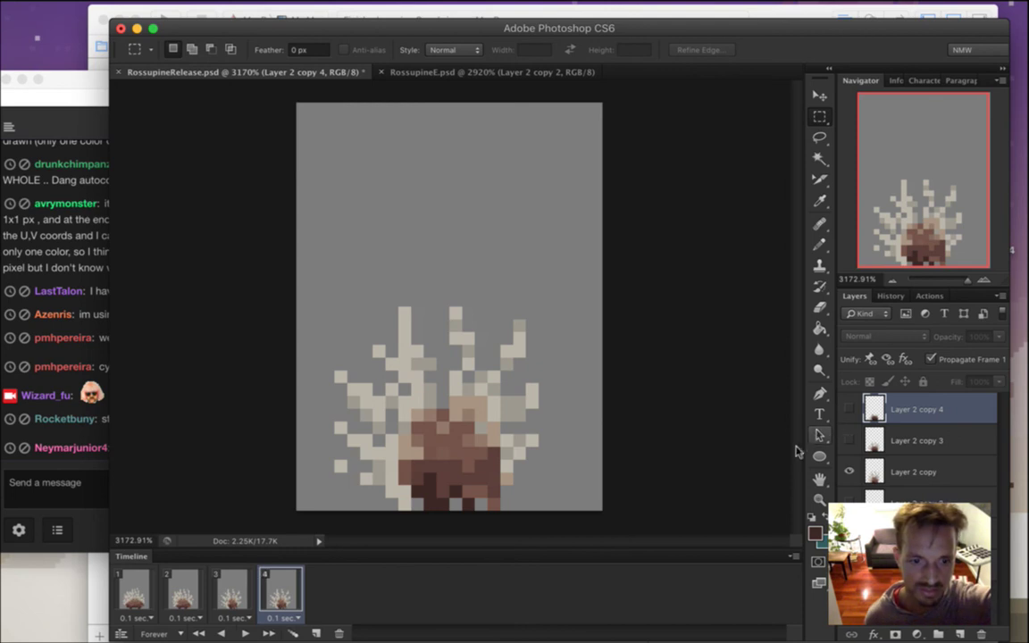
click(850, 471)
click(849, 441)
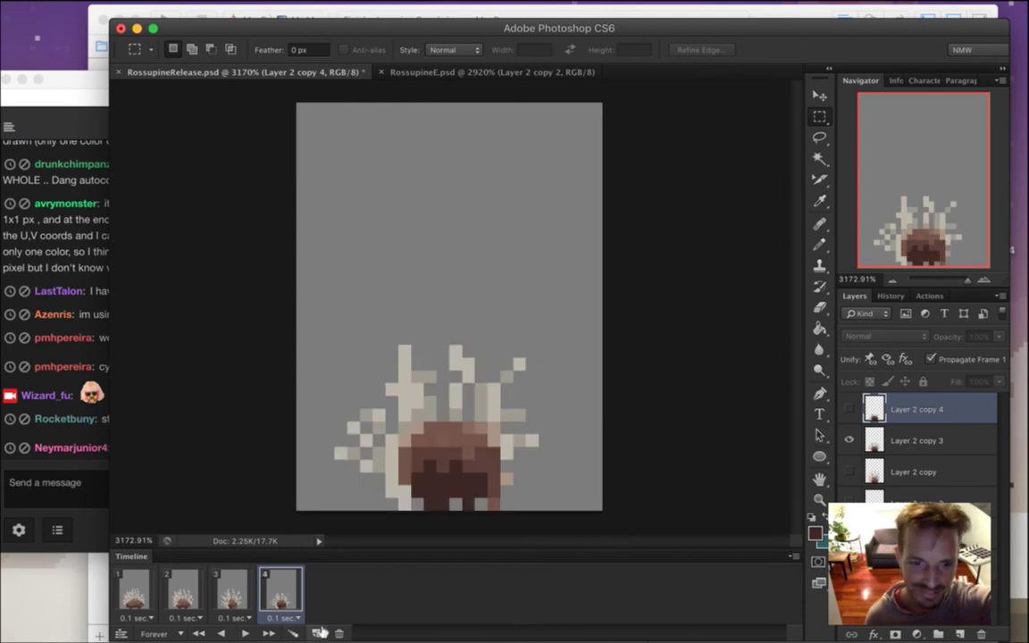
Add a fifth animation frame that shows only Layer 2 copy 4, checking it against the fourth frame
click(316, 633)
click(850, 441)
click(849, 409)
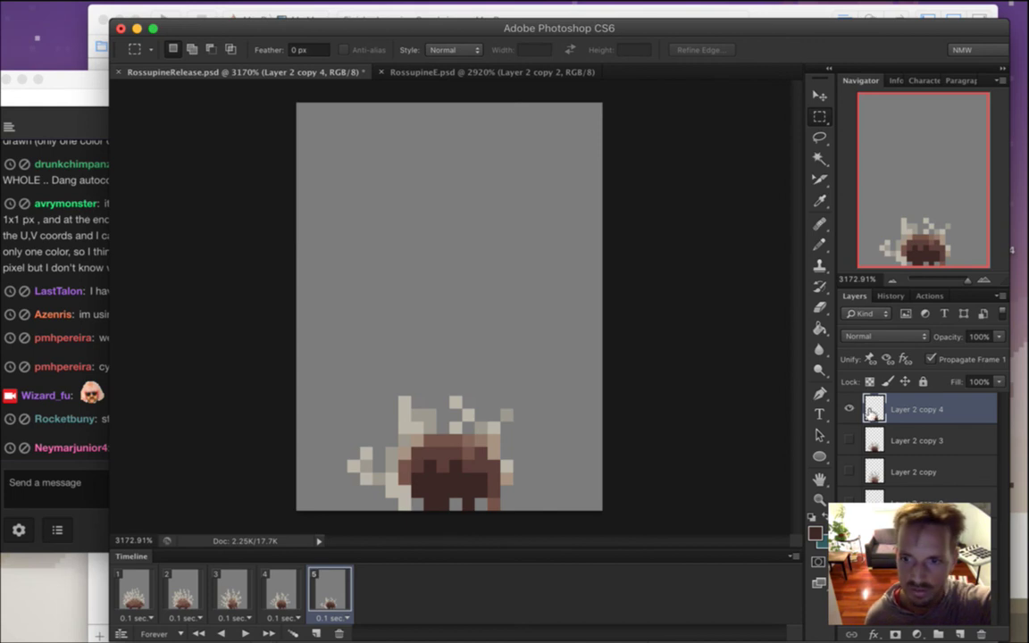
click(849, 440)
click(300, 587)
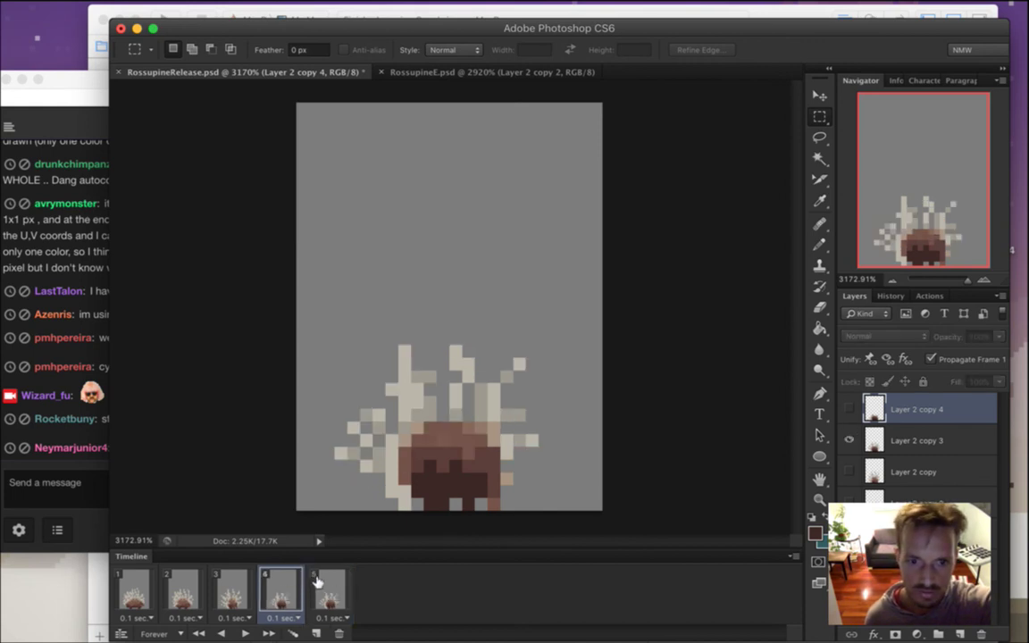
click(337, 586)
click(849, 409)
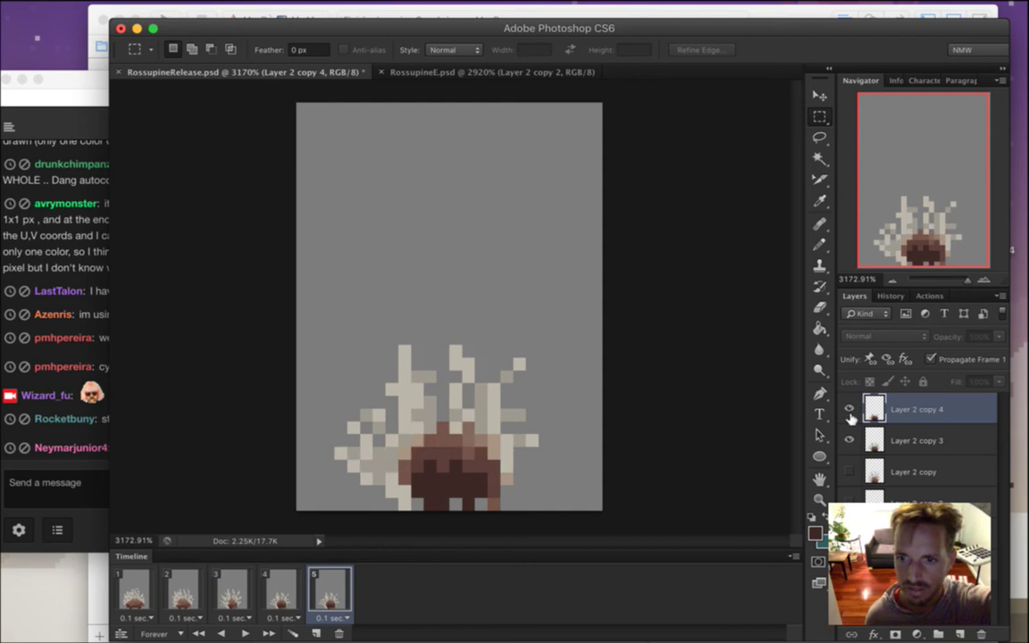
click(849, 440)
Review the animation frames and set the fifth frame's delay to 1.0 second
click(227, 594)
click(278, 591)
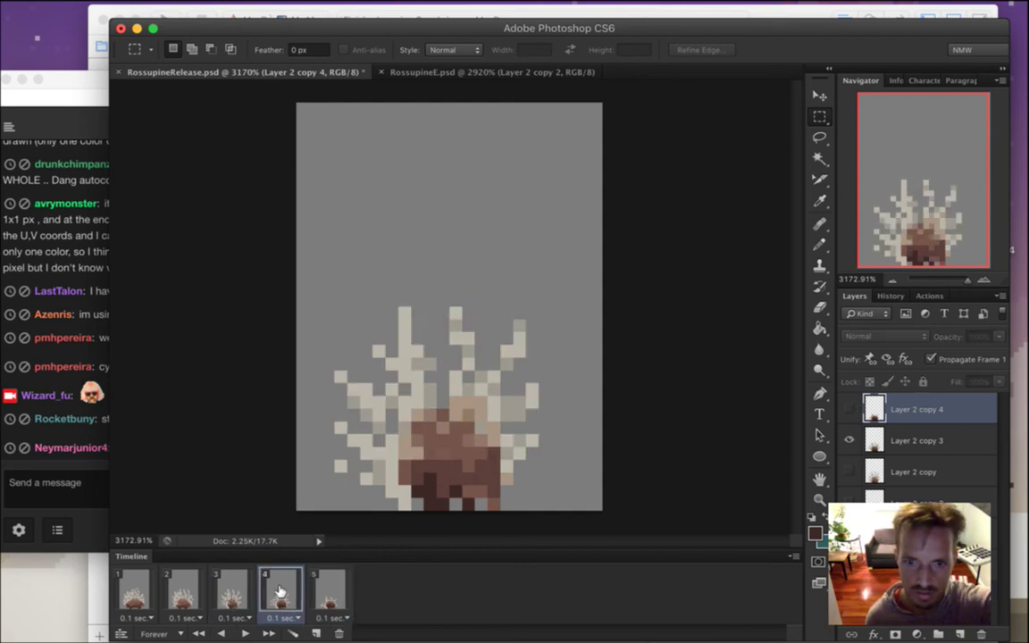
click(328, 591)
click(186, 593)
click(134, 591)
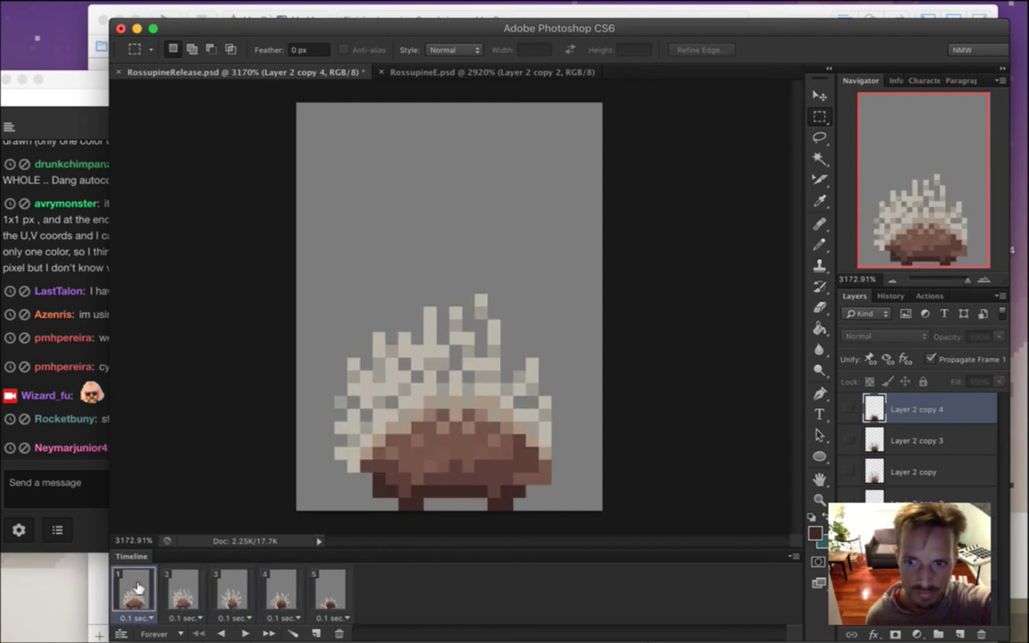
click(329, 591)
click(331, 617)
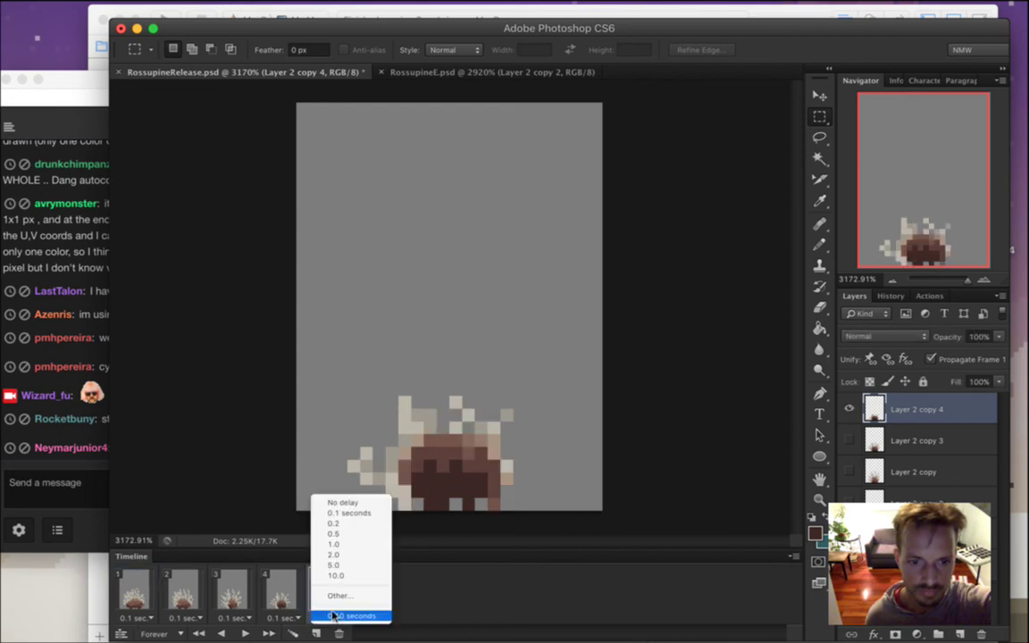
click(355, 544)
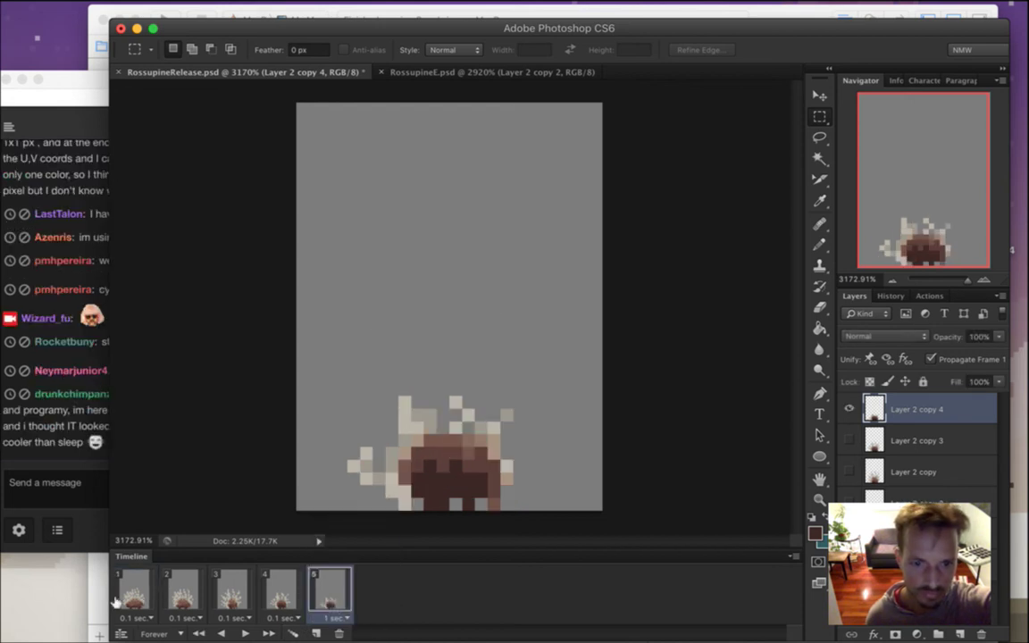
Play the animation from the first frame and stop it after checking the movement
click(134, 591)
click(243, 633)
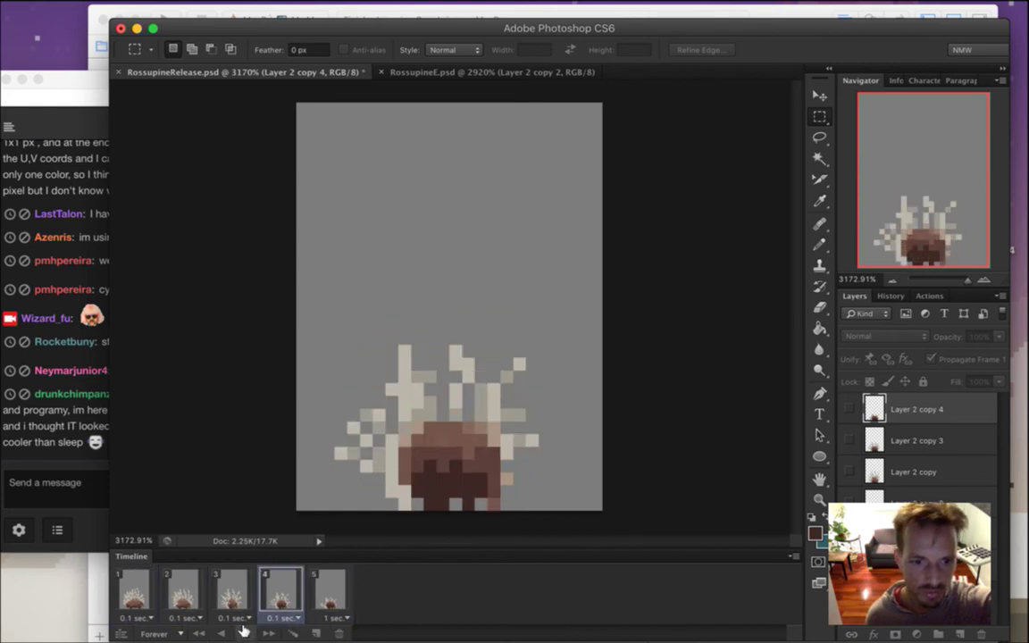
click(245, 633)
On Layer 2 copy in the third frame, erase the end pixels of the tall left and right quills
click(196, 592)
click(227, 590)
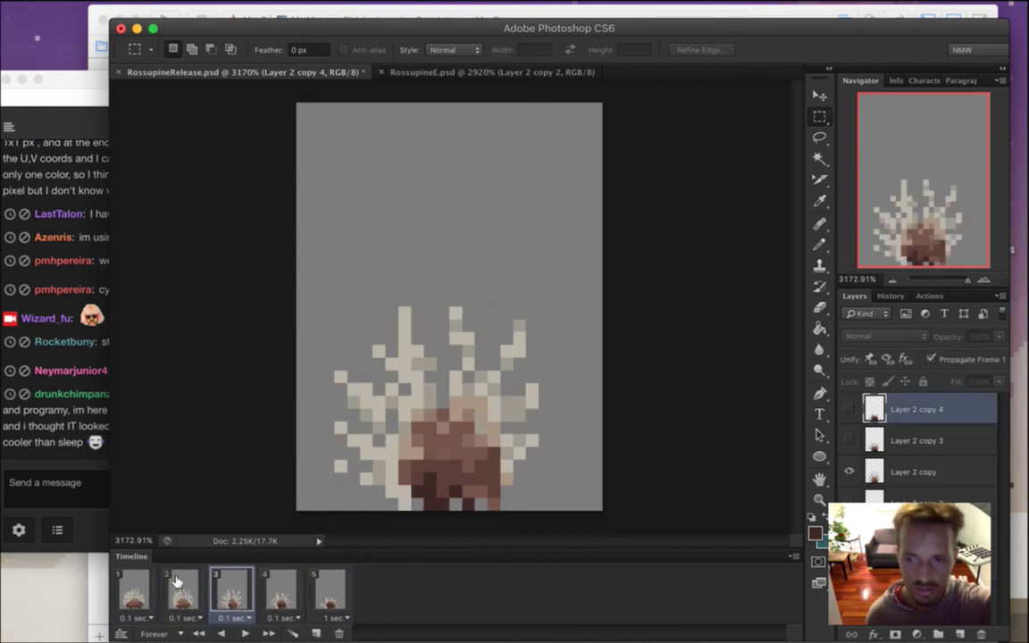
click(916, 478)
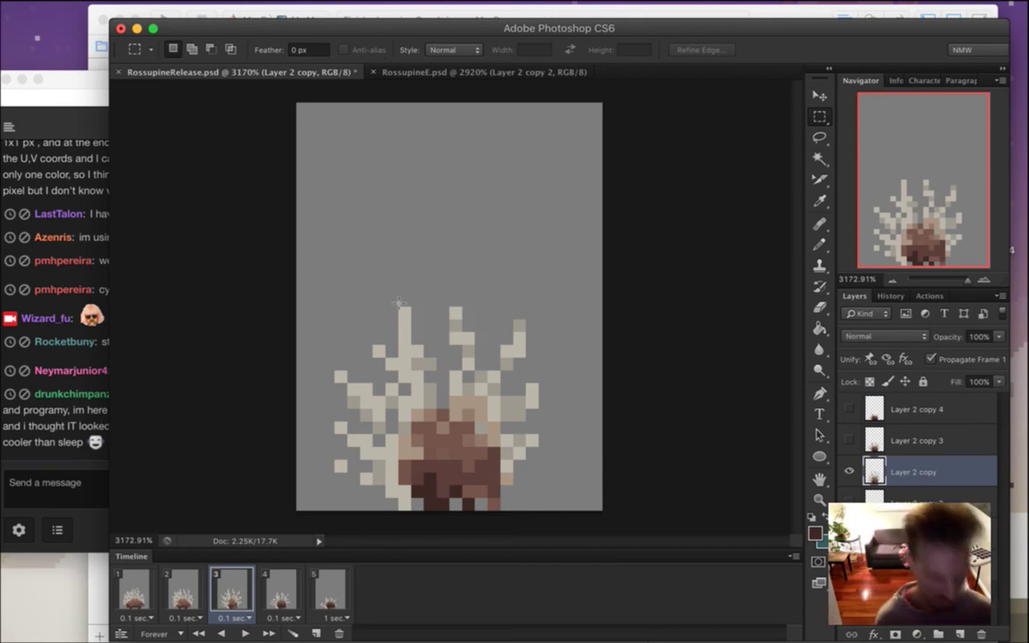
key(e)
click(456, 313)
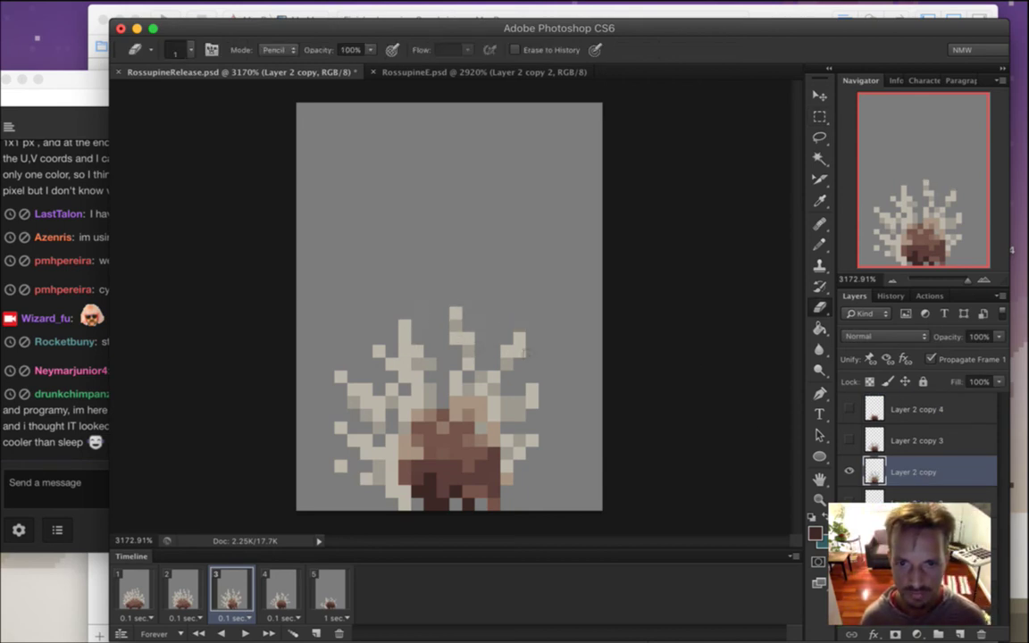
Sample the light quill colour, compare the third frame with the second, and erase the topmost pixel of the far-left quills
key(i)
click(478, 335)
key(b)
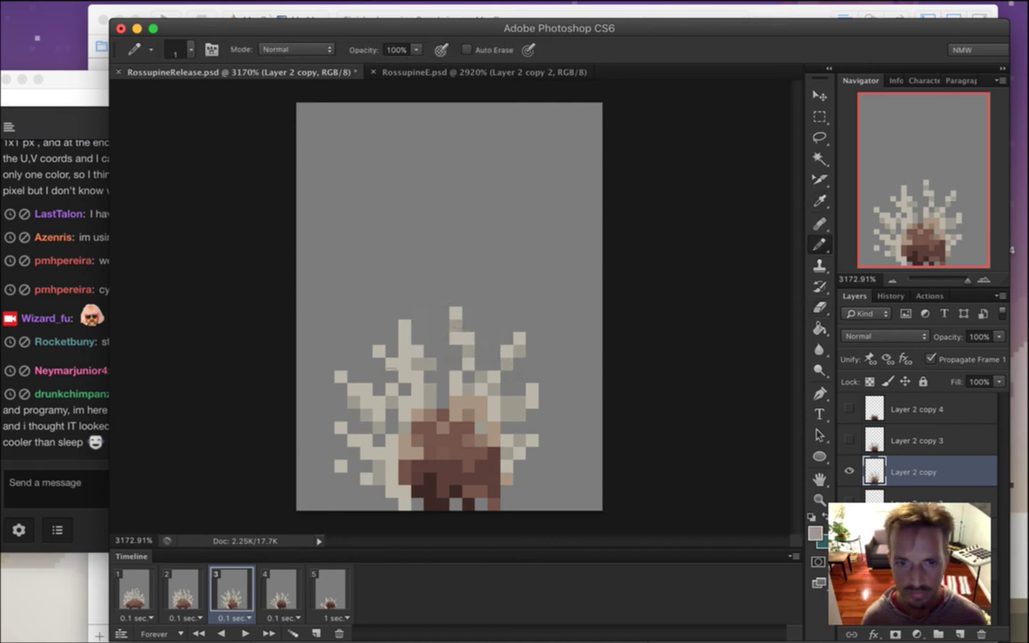
key(e)
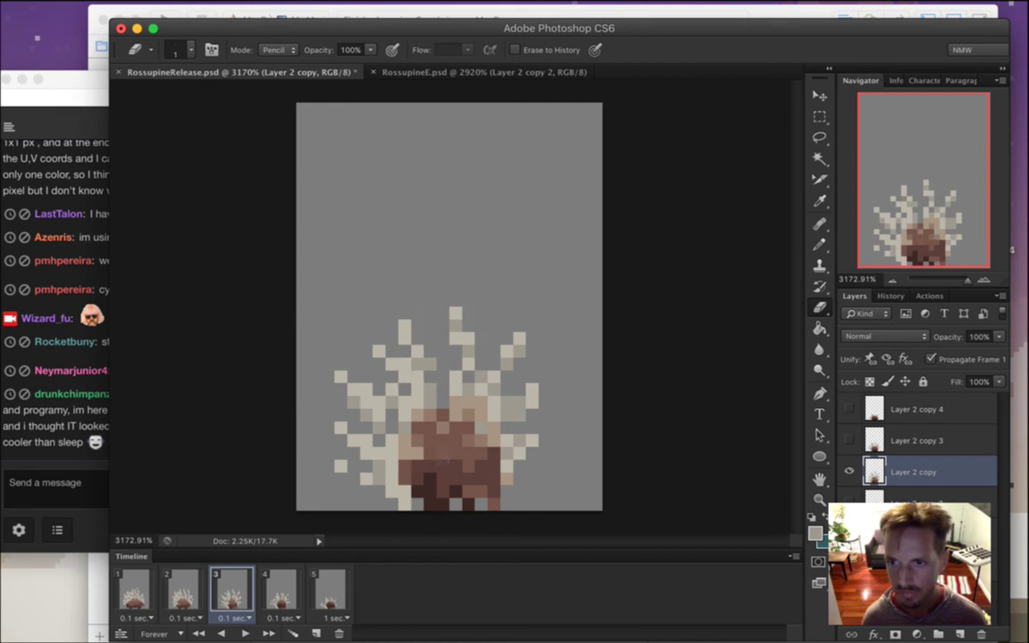
click(186, 589)
click(231, 585)
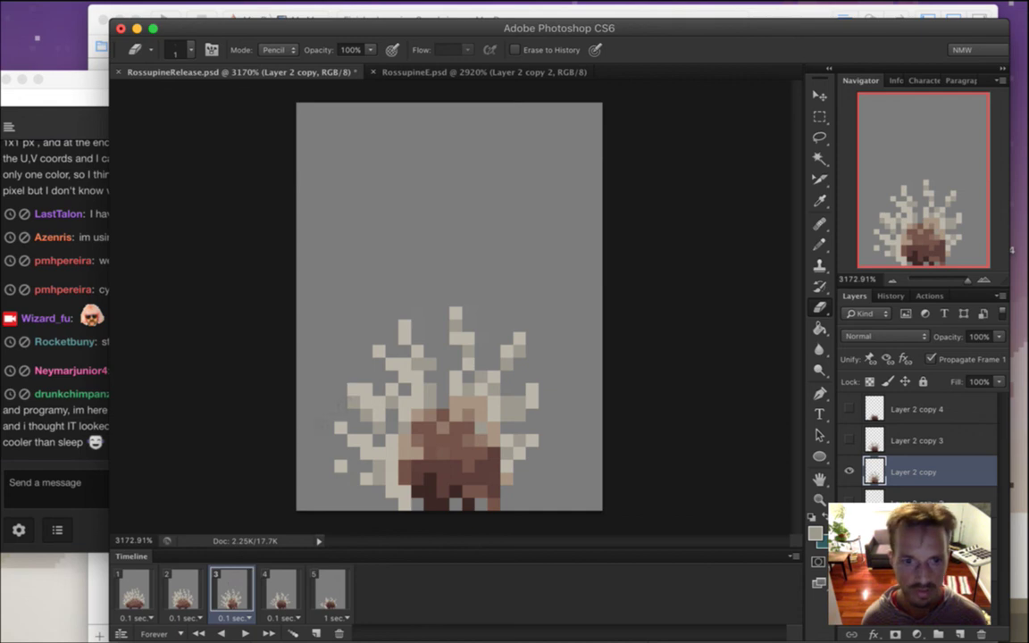
Switch to the Twitch chat and read the viewers' new messages about the game, the animation and using OpenGL
click(55, 431)
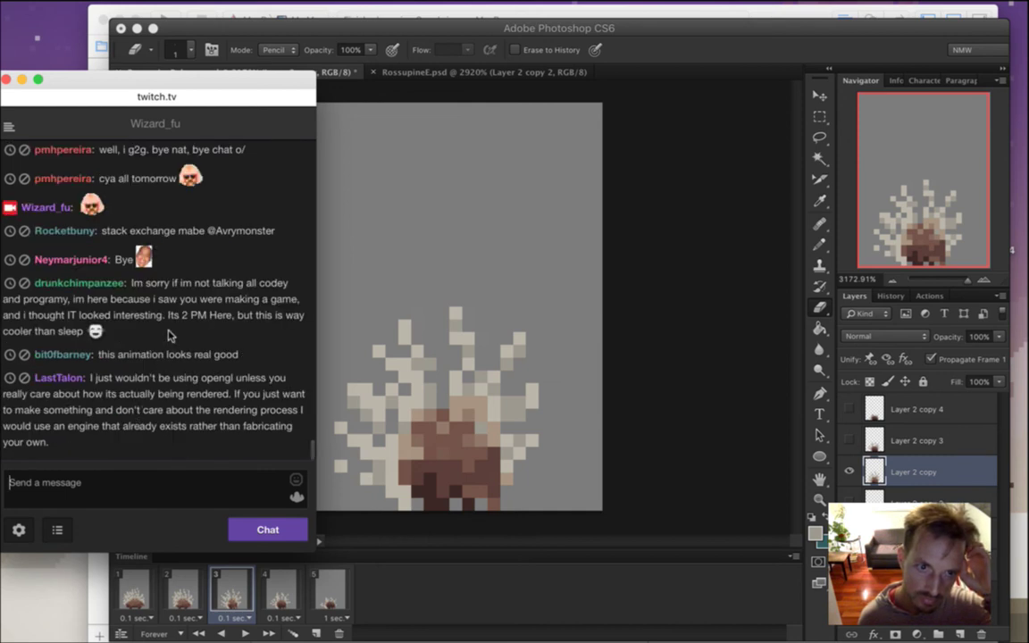
drag(132, 259, 219, 307)
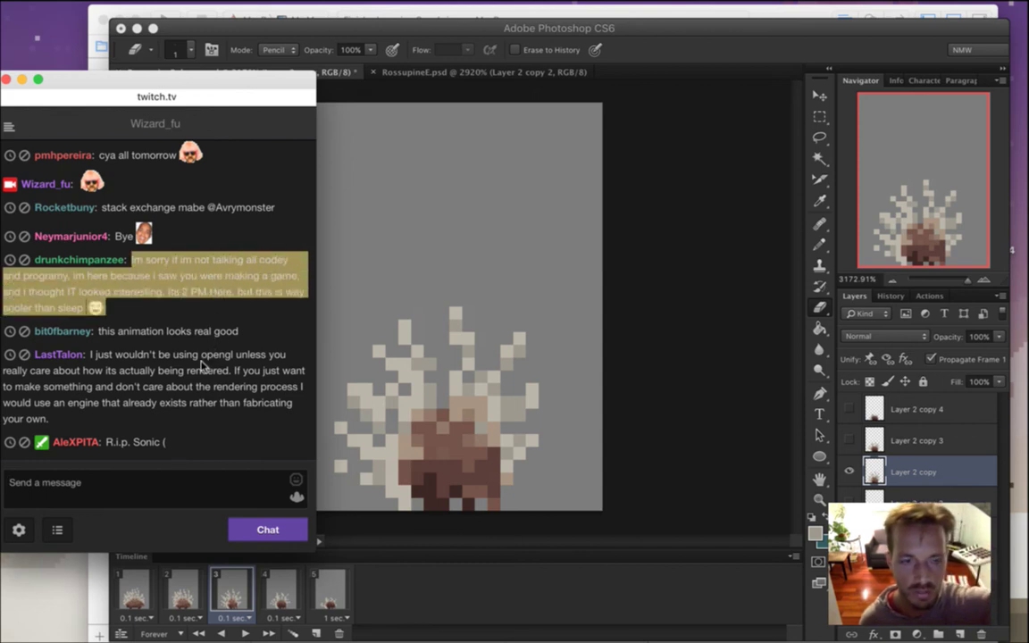
click(169, 284)
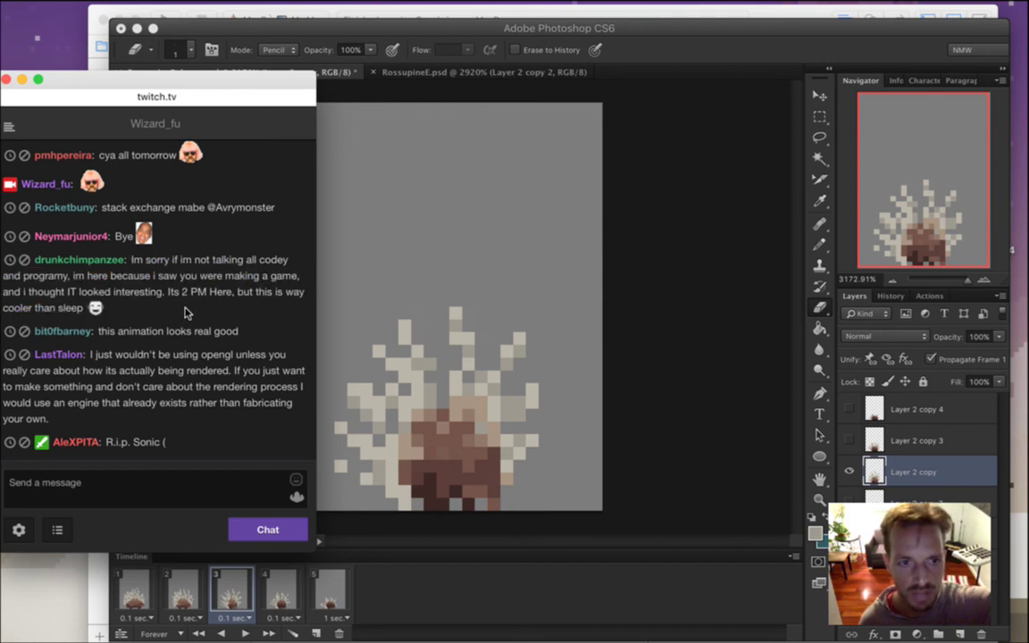
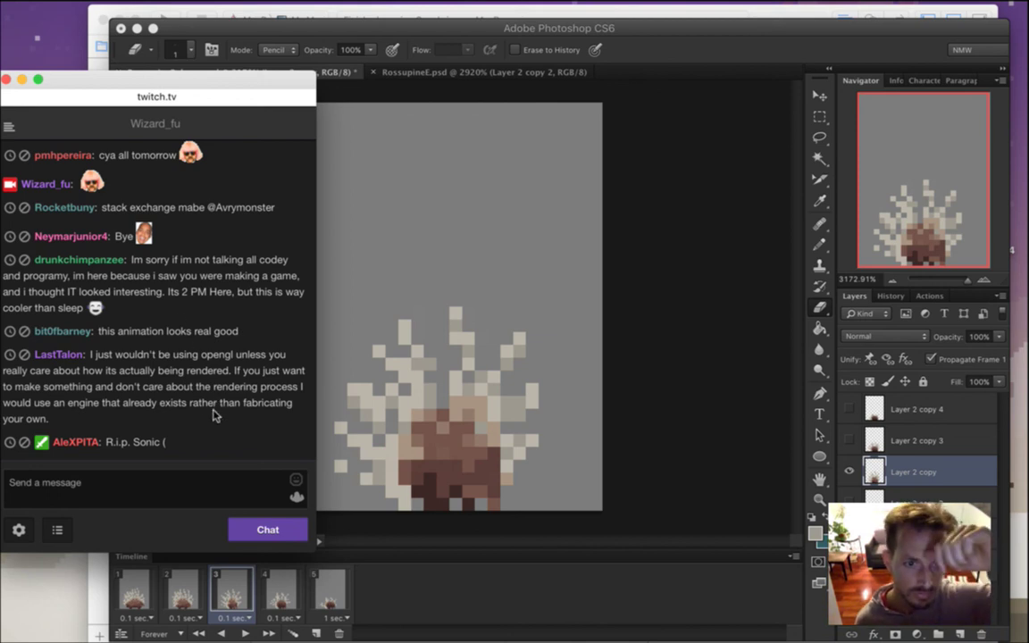
Read the chat messages about OpenGL versus using an existing engine, and the remark about Sonic
drag(113, 366, 154, 403)
click(173, 404)
click(182, 420)
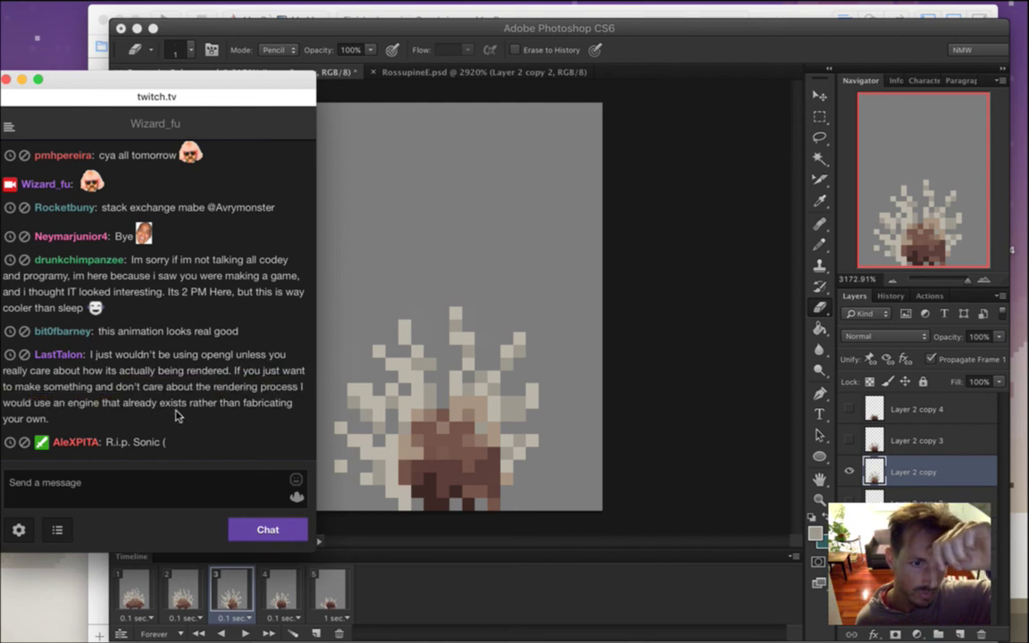
drag(106, 443, 194, 432)
click(213, 449)
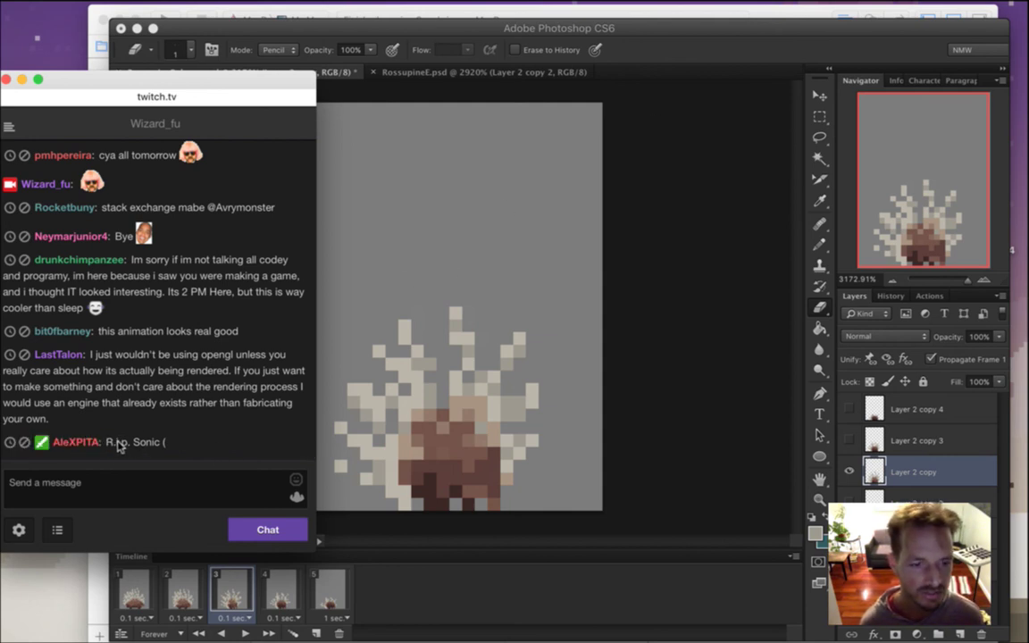
Switch to Photoshop and compare the third frame's quill positions with those in the second and fourth frames
click(738, 58)
click(280, 582)
click(231, 582)
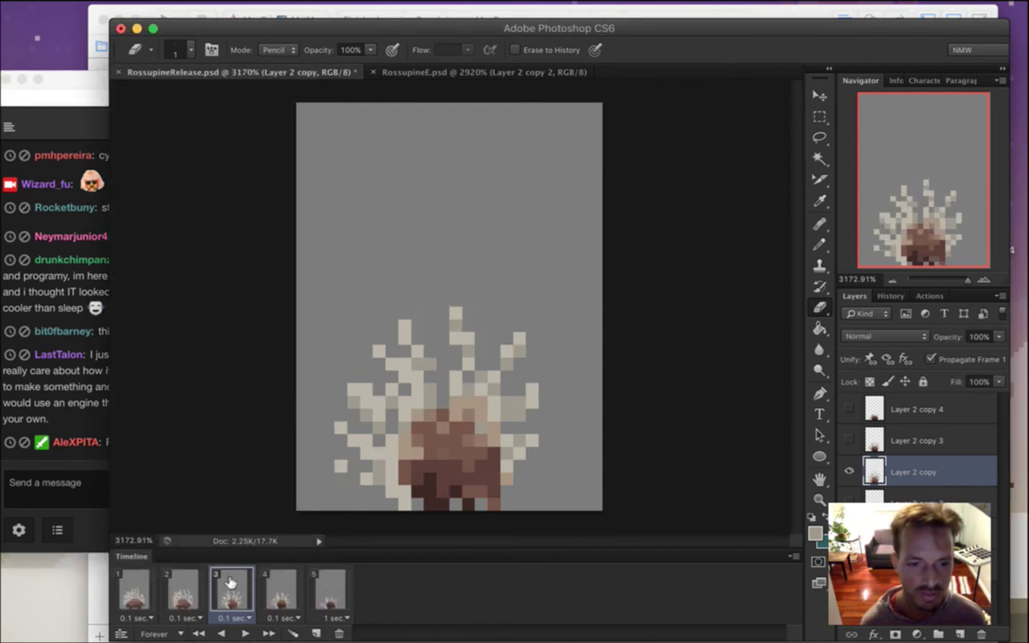
click(882, 443)
click(879, 470)
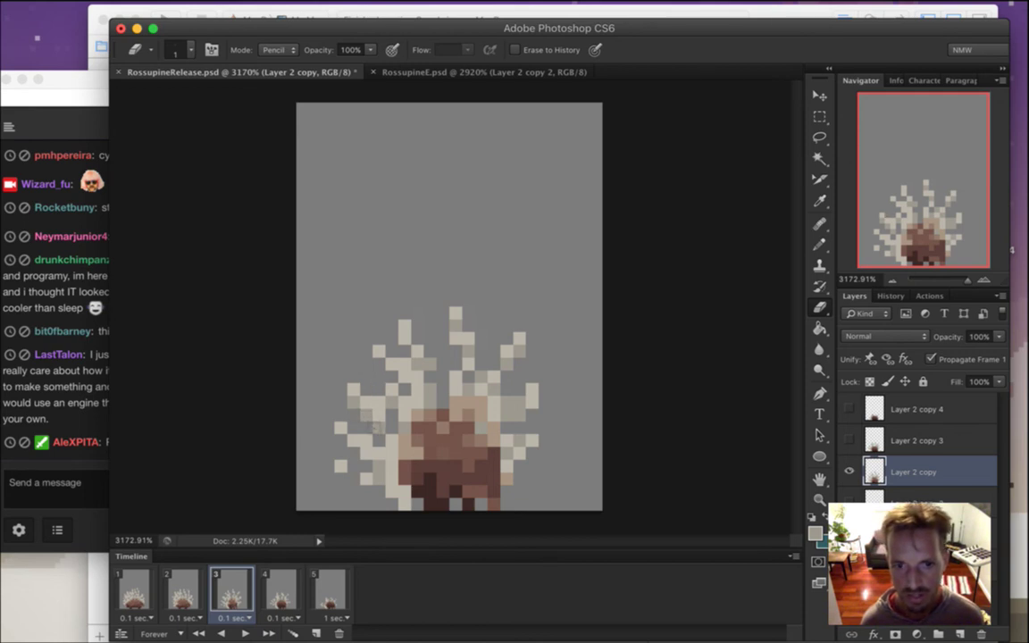
click(194, 597)
click(231, 591)
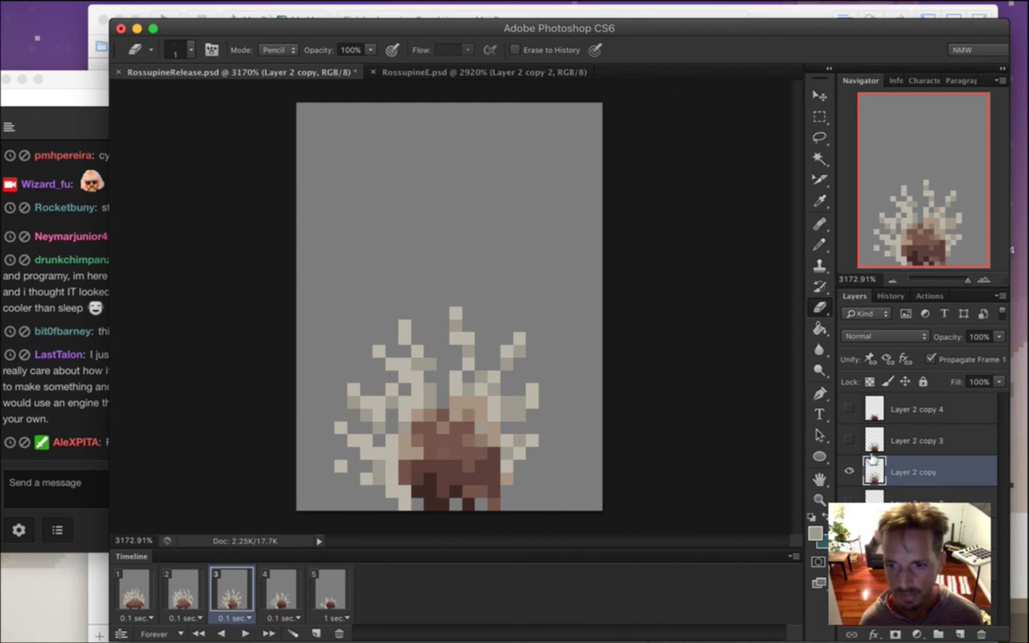
click(281, 590)
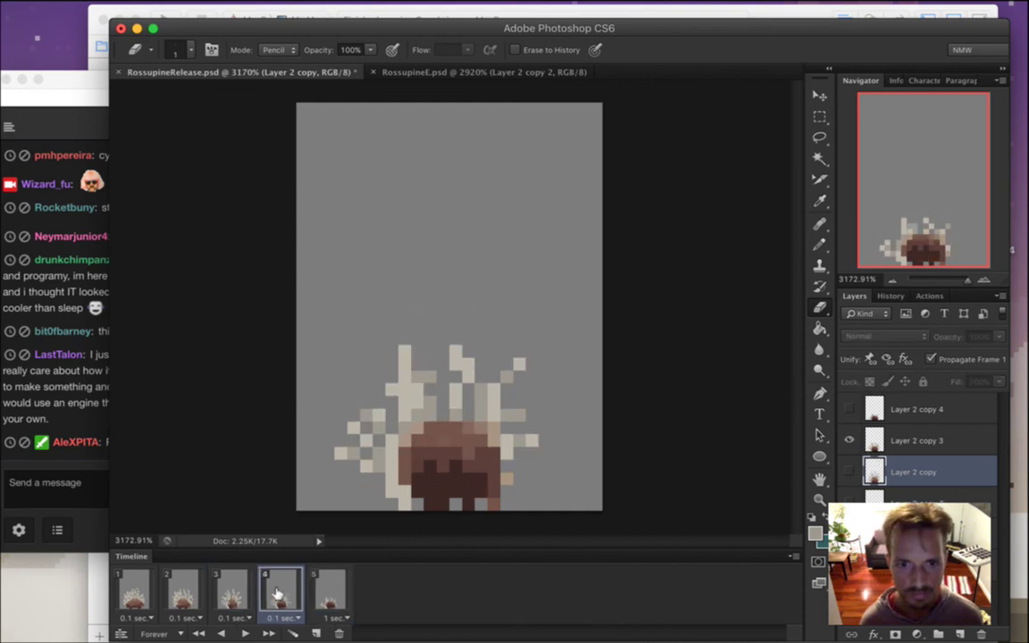
click(239, 594)
click(197, 590)
click(230, 587)
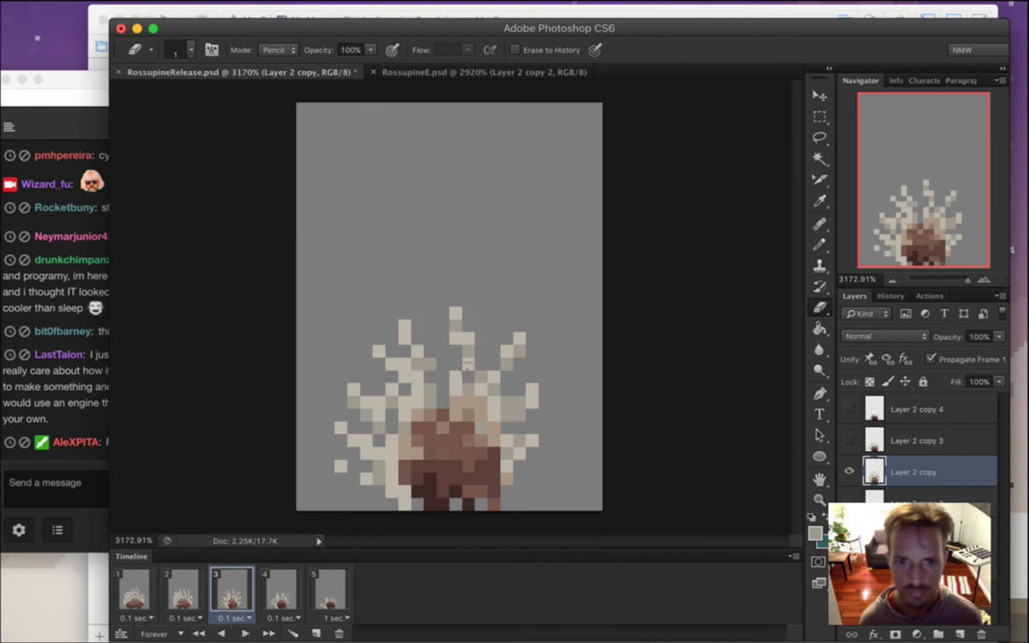
click(196, 589)
click(234, 585)
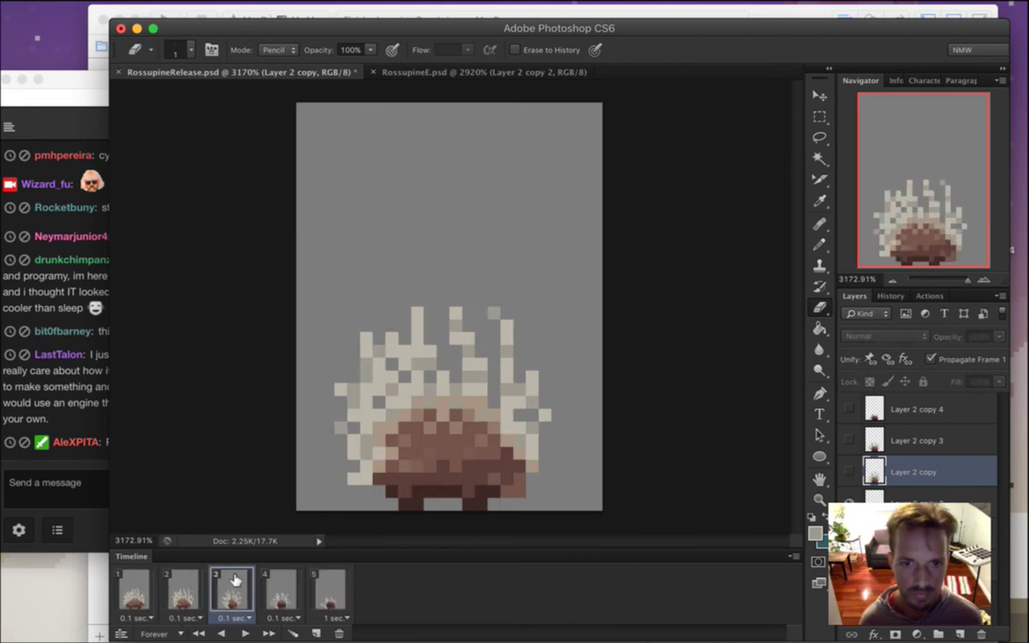
click(192, 588)
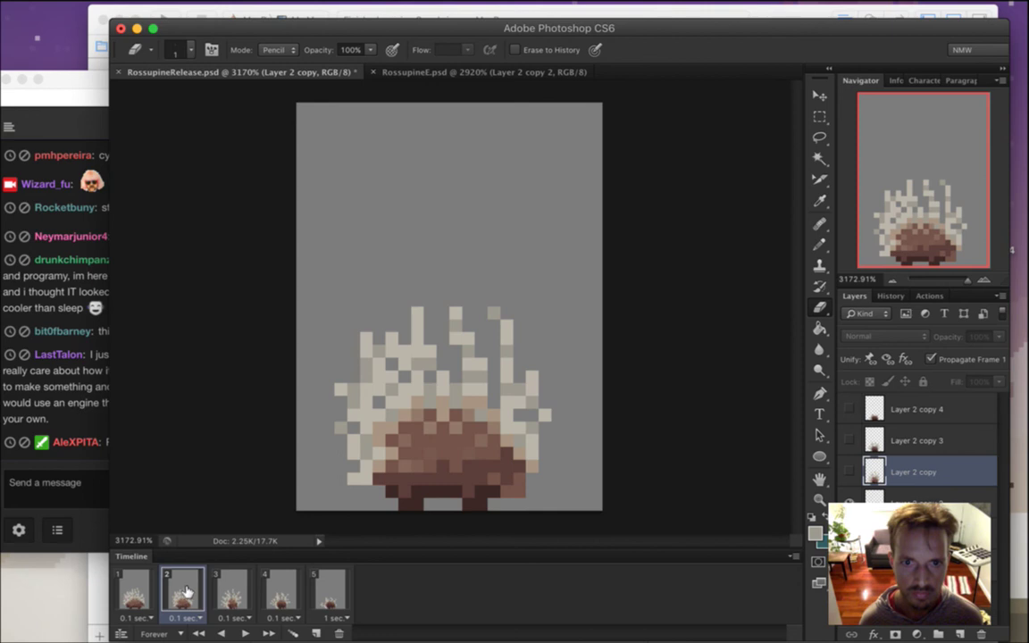
click(221, 589)
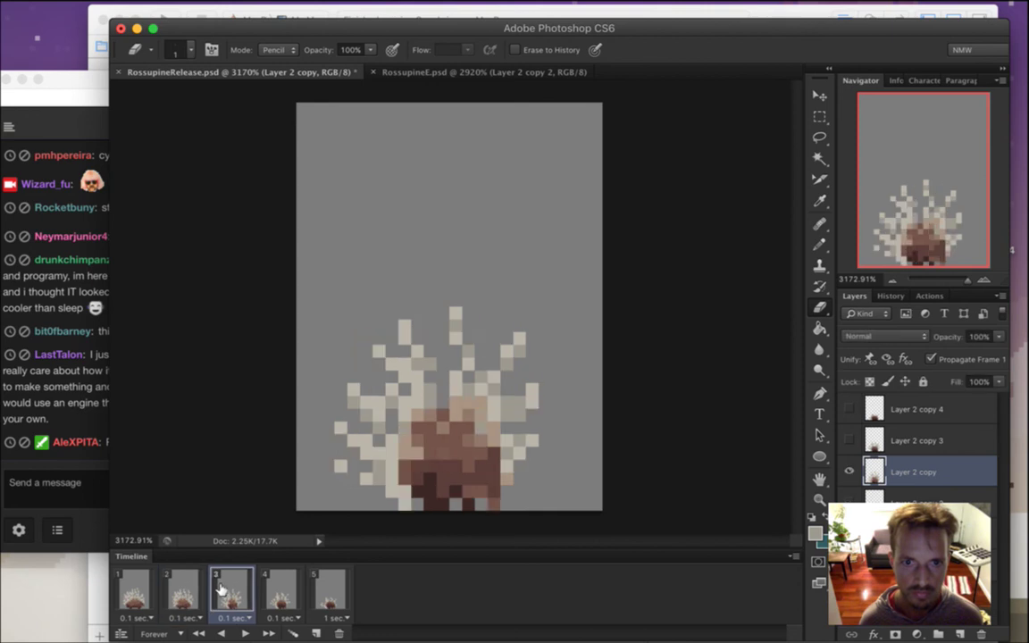
Hide the grey background layer across all five animation frames and save RossupineRelease.psd
click(134, 589)
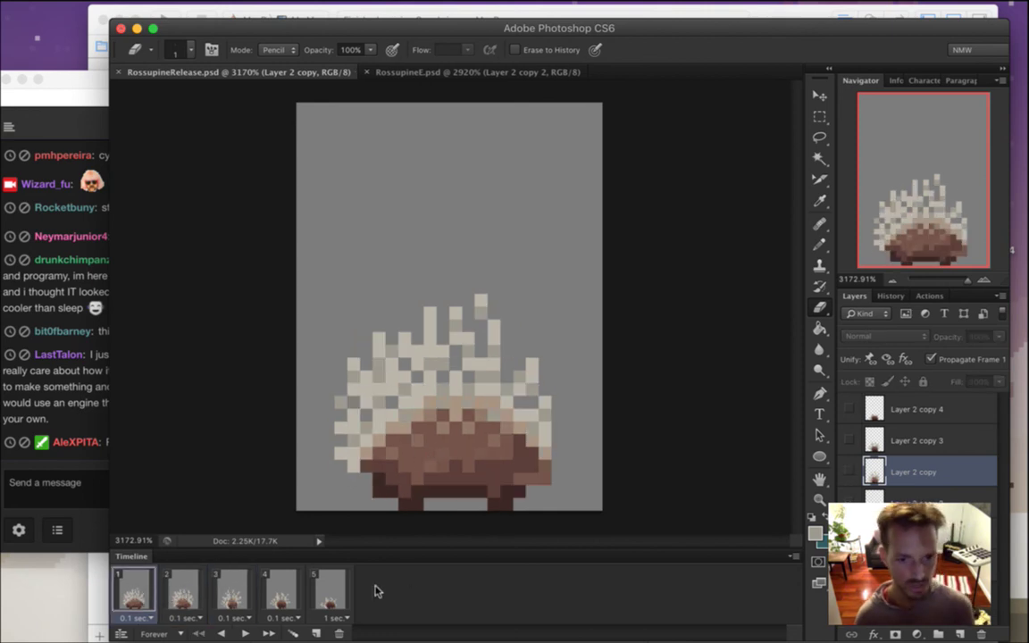
shift+click(330, 589)
click(849, 565)
key(super+s)
Render all frames as a PNG image sequence named RossupineRelease.png at 24 x 32 document size and 10 fps
mouse_move(137, 4)
drag(133, 5, 165, 294)
click(126, 9)
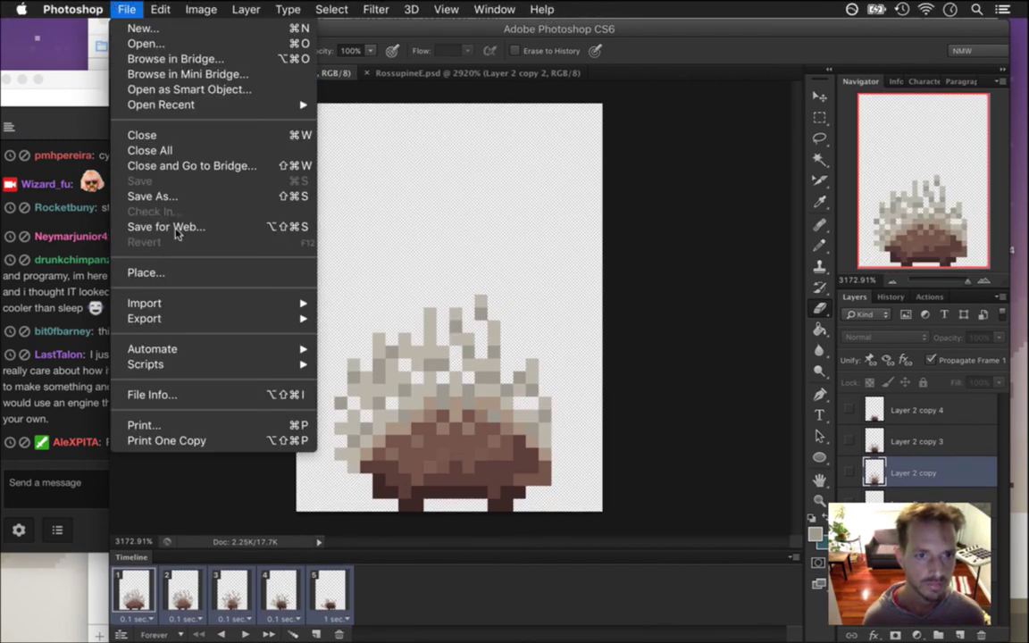
mouse_move(222, 317)
click(370, 349)
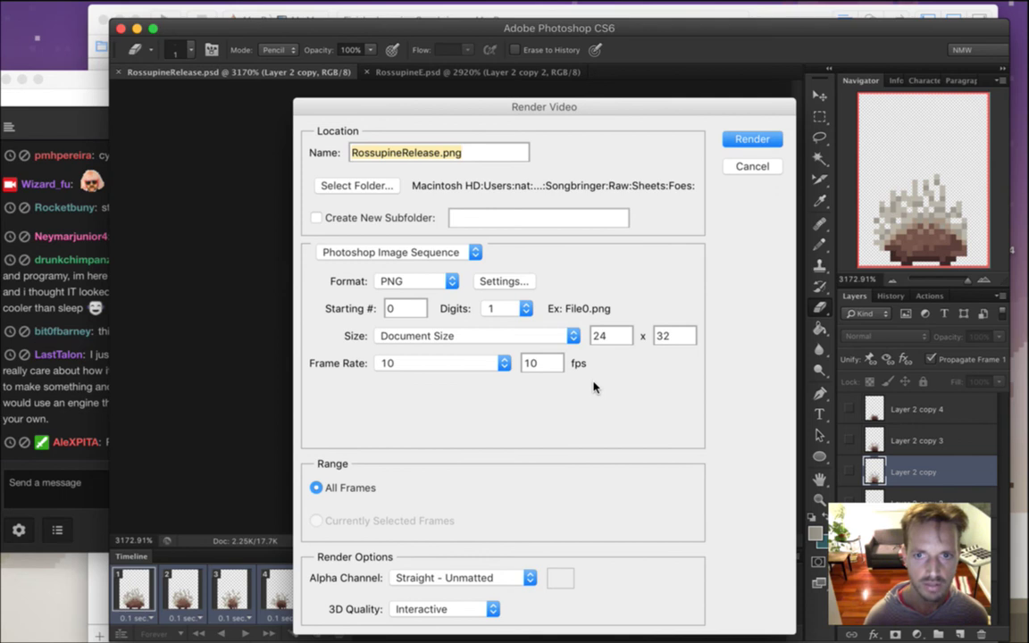
key(Return)
Switch to Xcode, set the release animation's format in Rossupine.txt to RossupineRelease%d.png, and build the project
key(super+Tab)
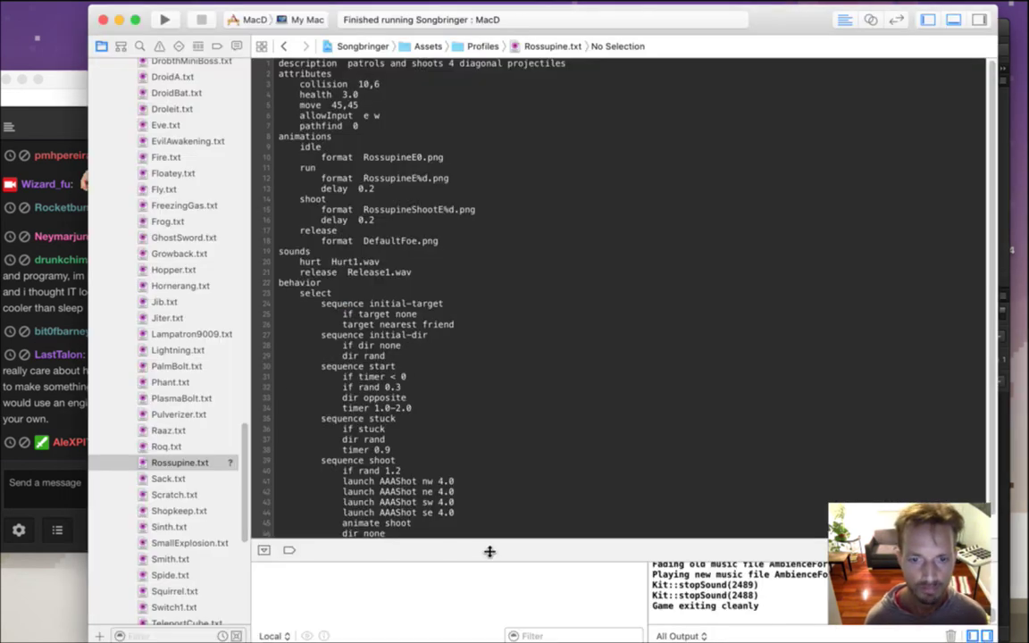
drag(489, 551, 484, 584)
drag(364, 241, 414, 246)
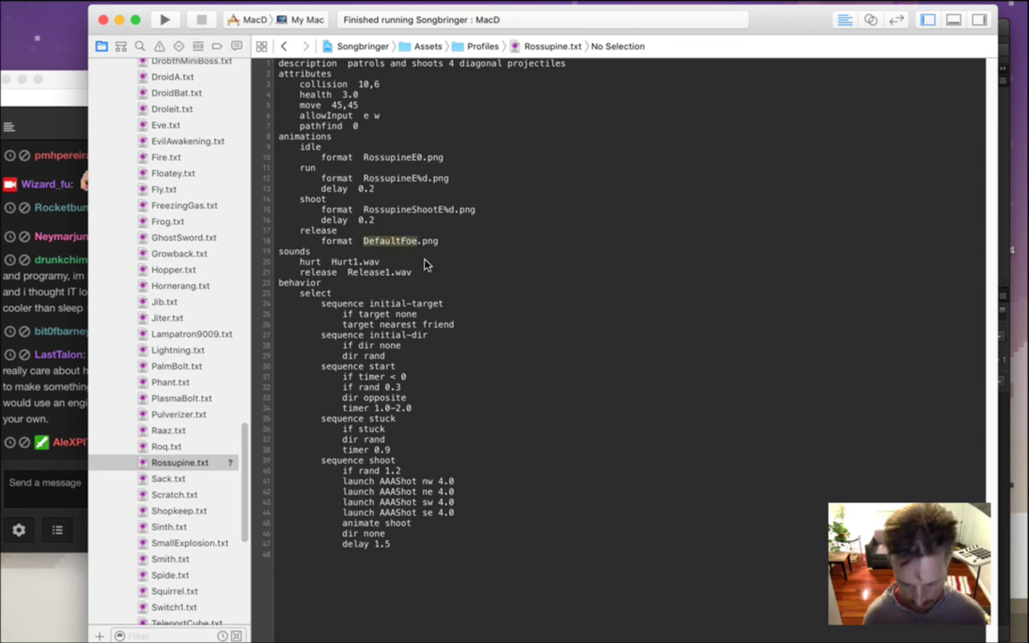
text(RossupineRelease%)
key(BackSpace)
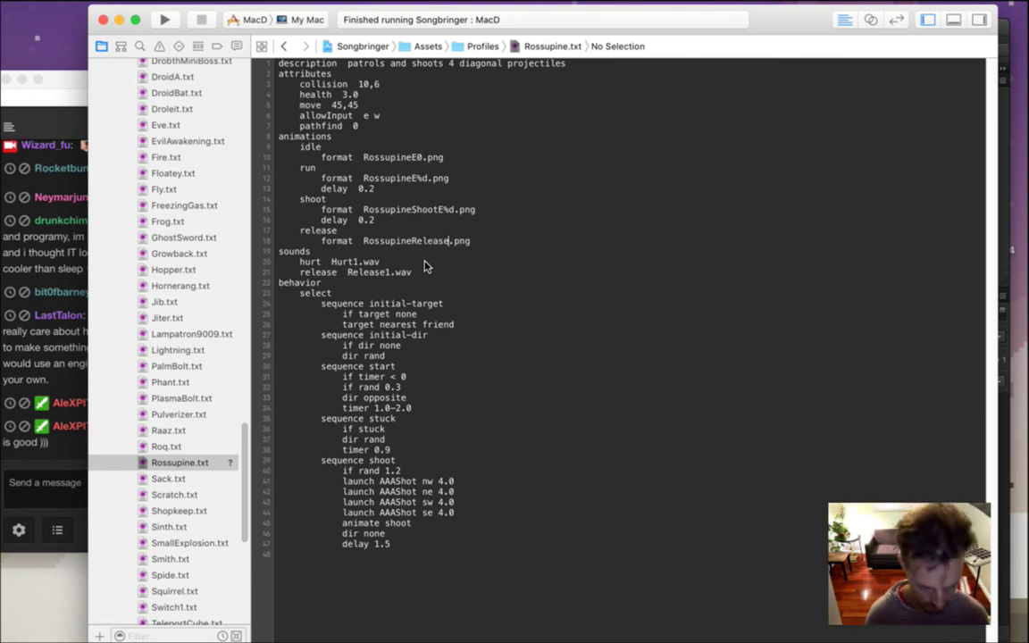
text(%d)
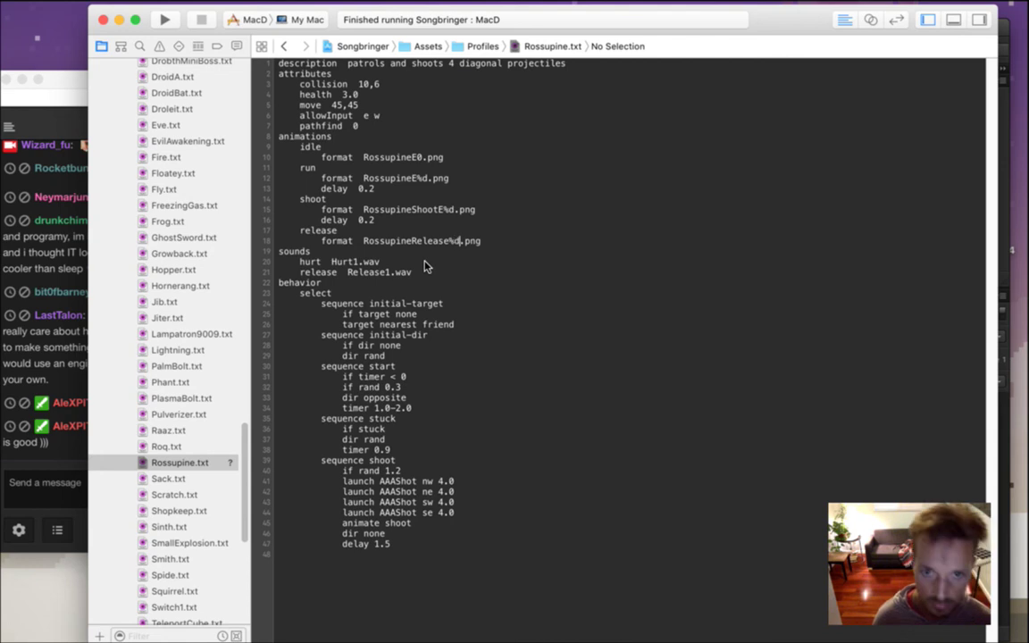
key(Up)
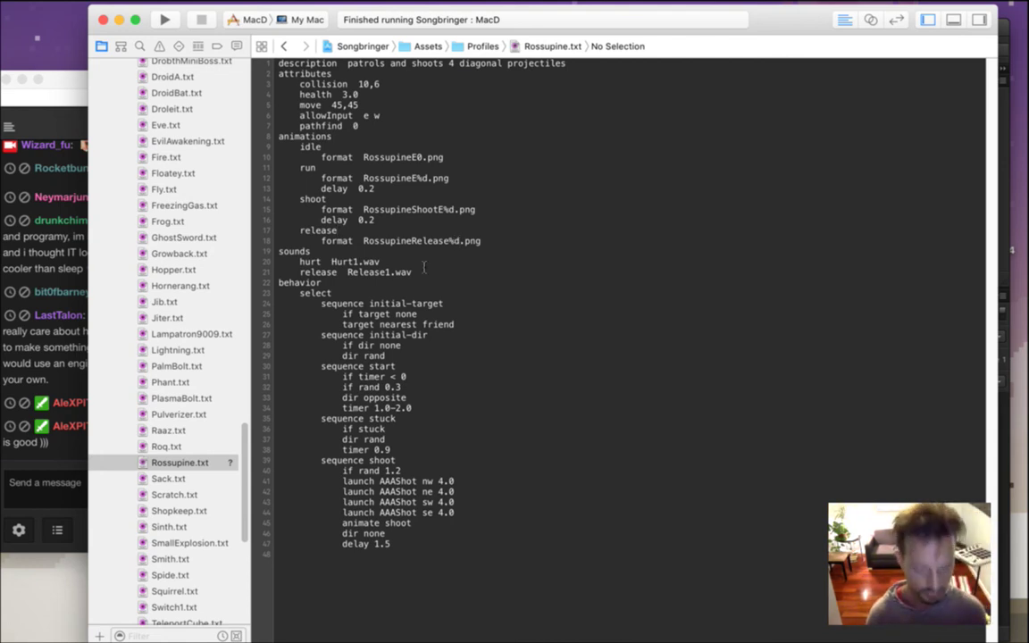
key(super+r)
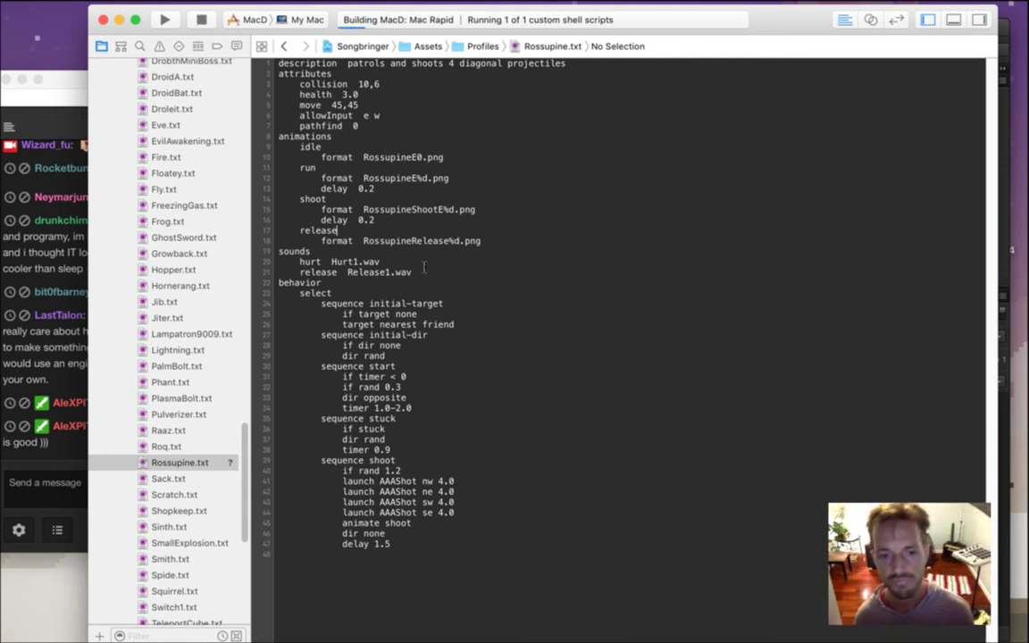
Read the new Twitch chat messages and return to the Xcode project
key(super+Tab)
key(super+Tab)
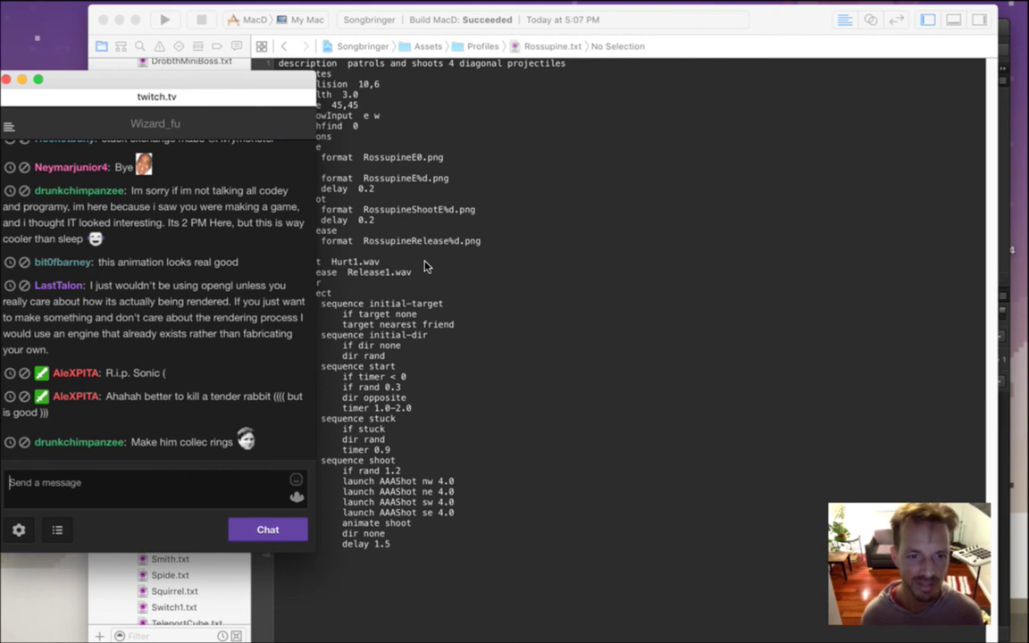
click(425, 266)
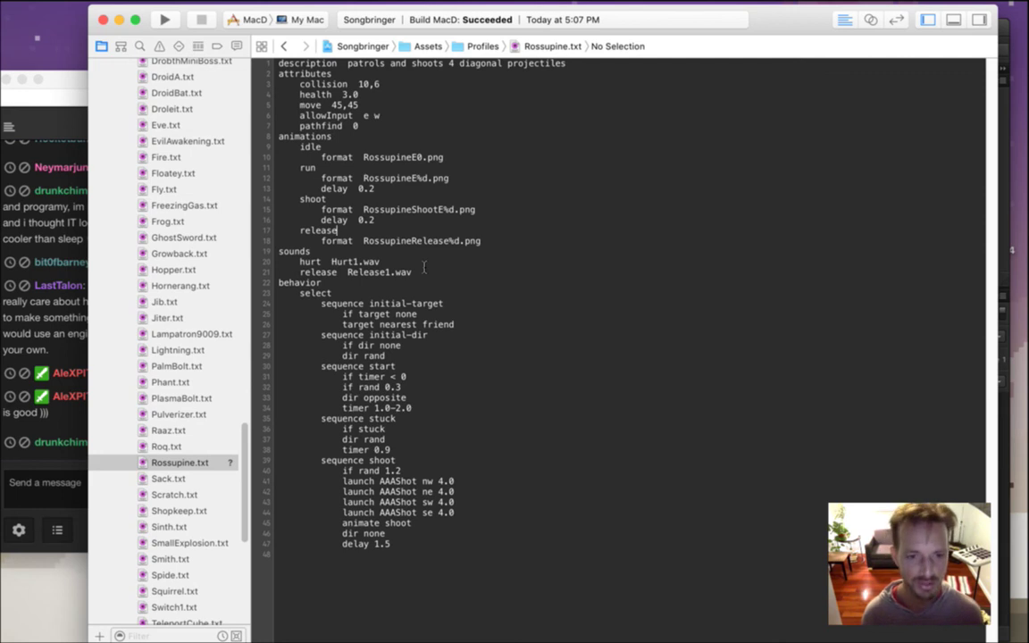
Run Songbringer and attack the porcupine near the trees to check its release animation
key(super+r)
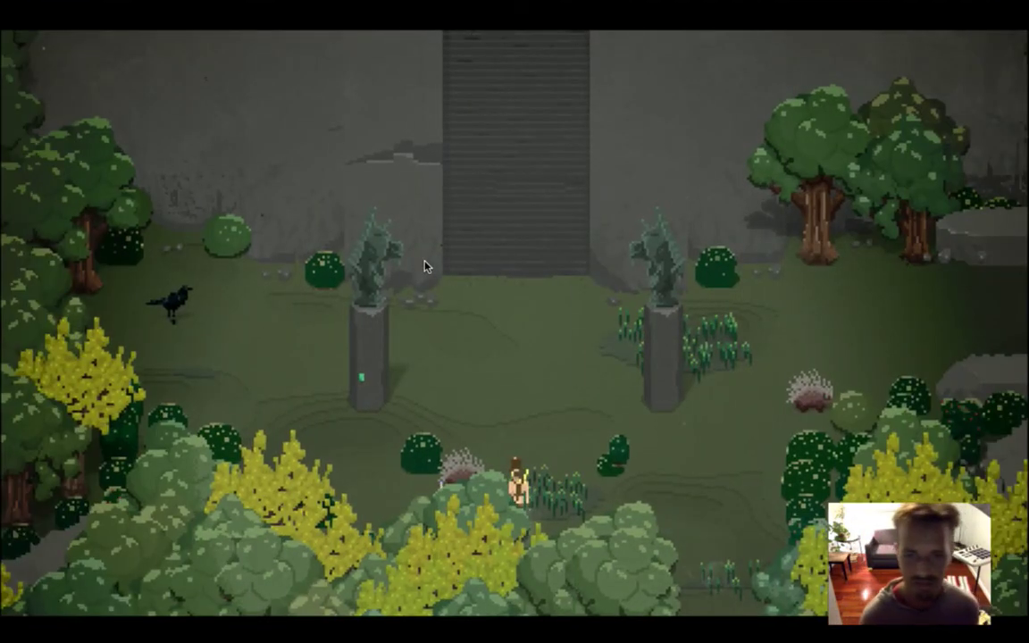
key(Right)
key(Right)
key(Up)
key(Left)
key(a)
key(Up)
key(a)
key(Down)
key(Left)
key(Up)
key(Right)
key(Up)
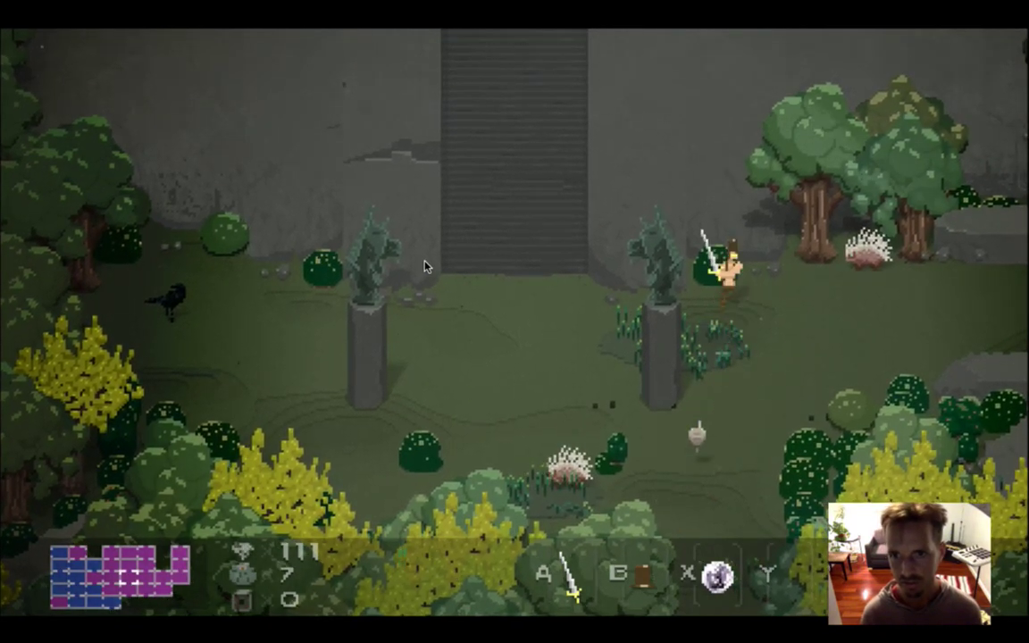
key(Right)
key(a)
key(Down)
key(Right)
key(Up)
key(Left)
key(a)
key(Down)
key(z)
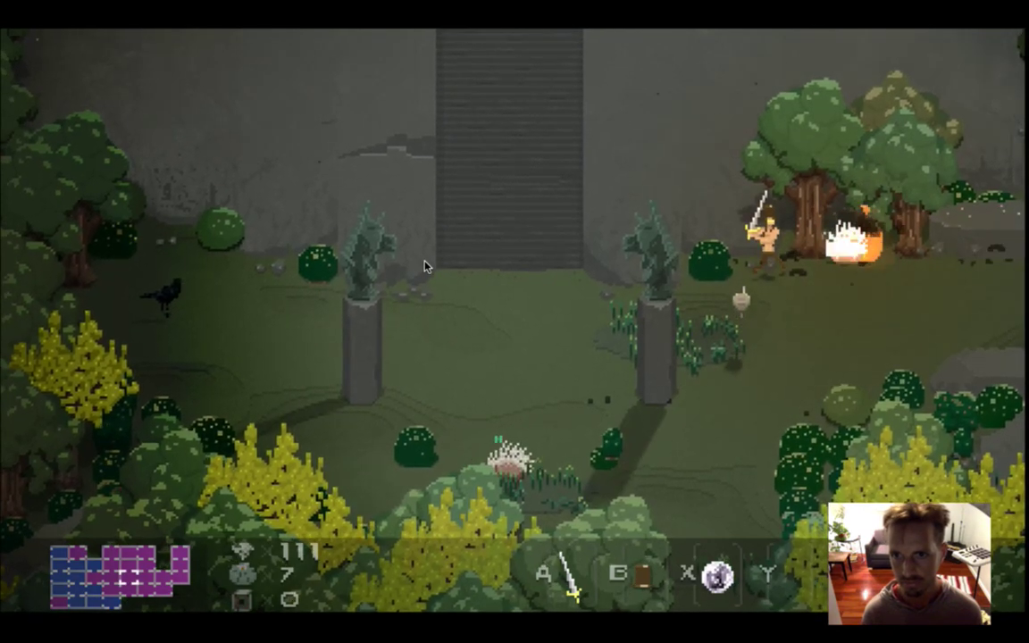
key(Down)
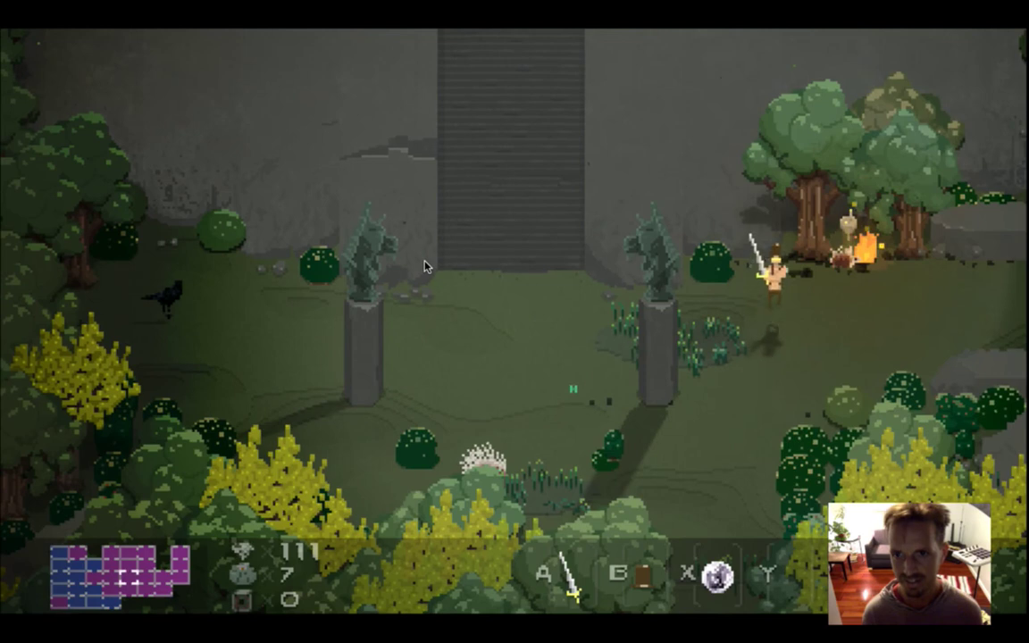
Pursue and defeat the remaining porcupine to watch its release animation again, and quit the game
key(Down)
key(Left)
key(z)
key(Left)
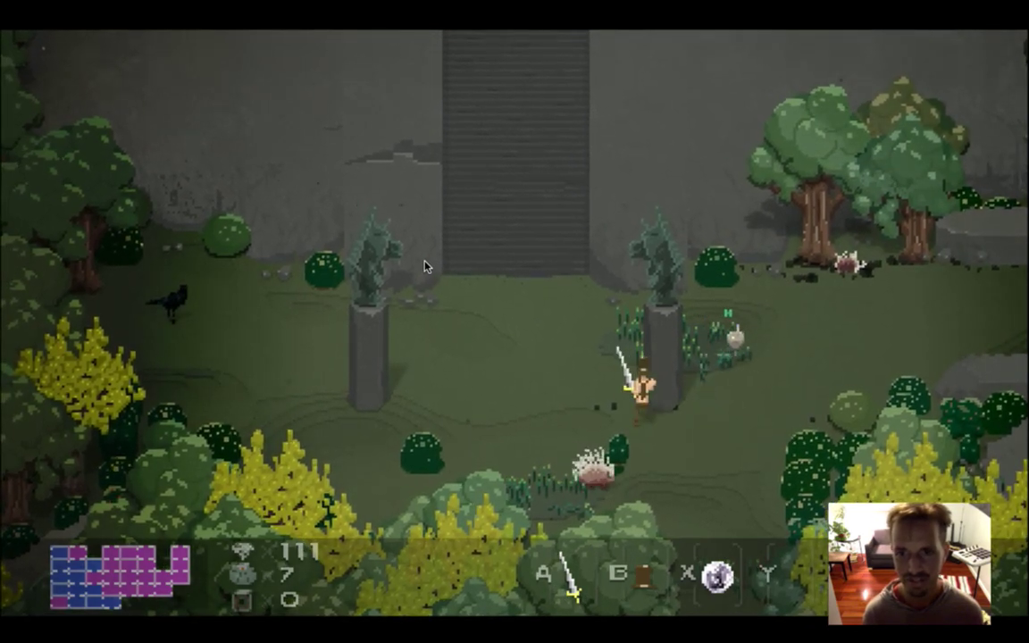
key(Up)
key(Down)
key(Right)
key(z)
key(Left)
key(Up)
key(Right)
key(z)
key(Up)
key(Down)
key(Left)
key(Right)
key(Up)
key(Up)
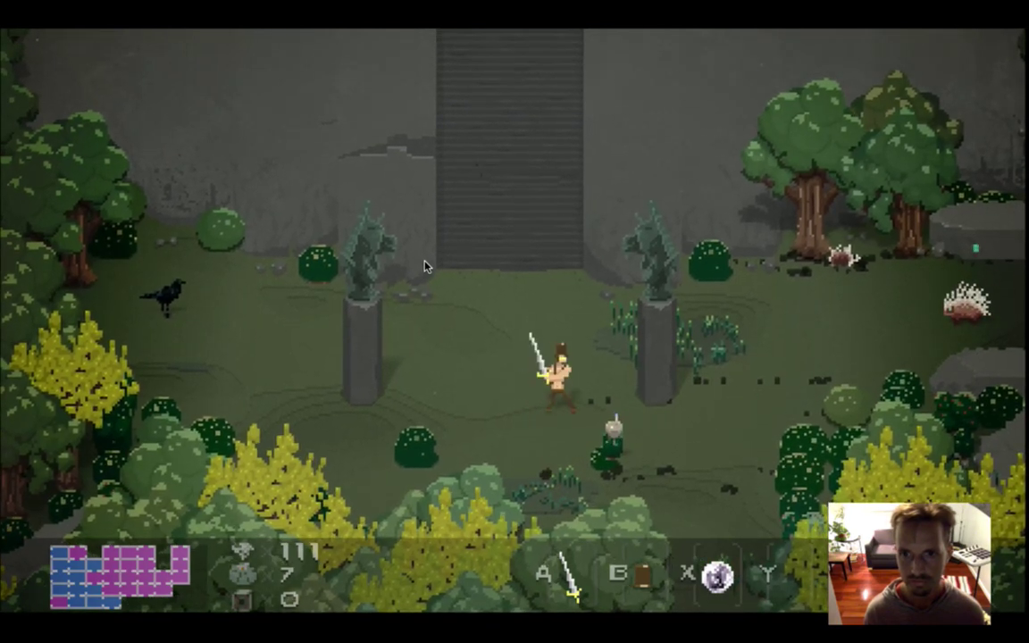
key(Right)
key(Down)
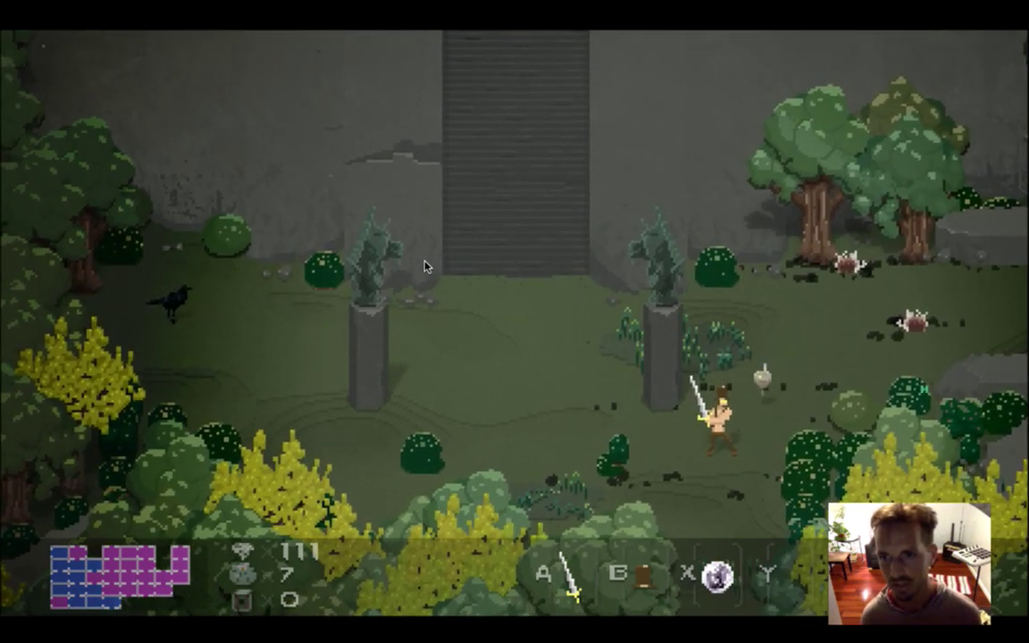
key(super+q)
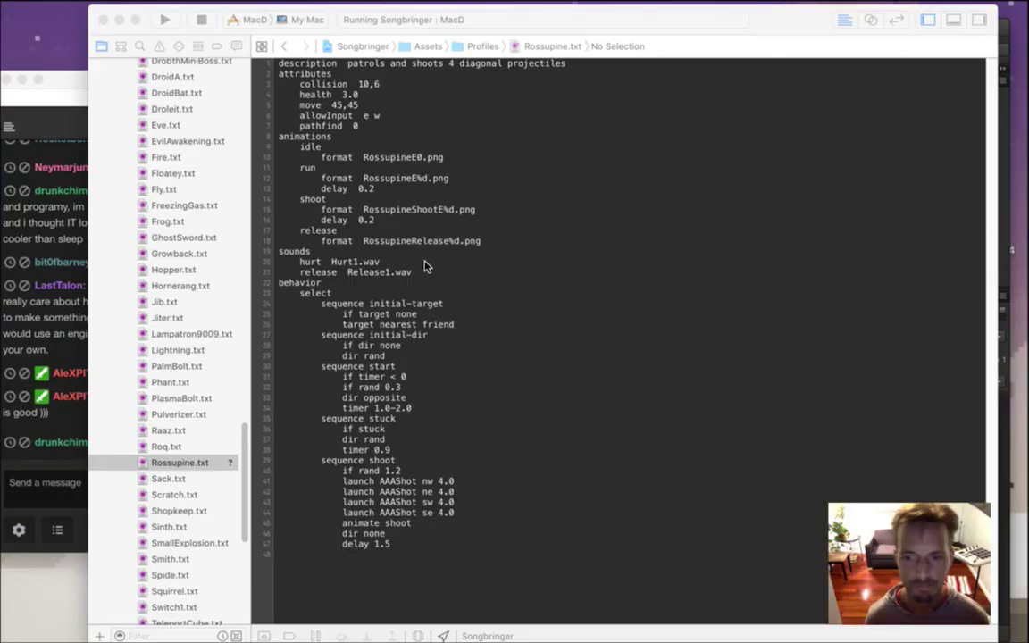
Switch to Photoshop and compare the poses in frames 3, 4 and 5 of the RossupineRelease animation
key(super+Tab)
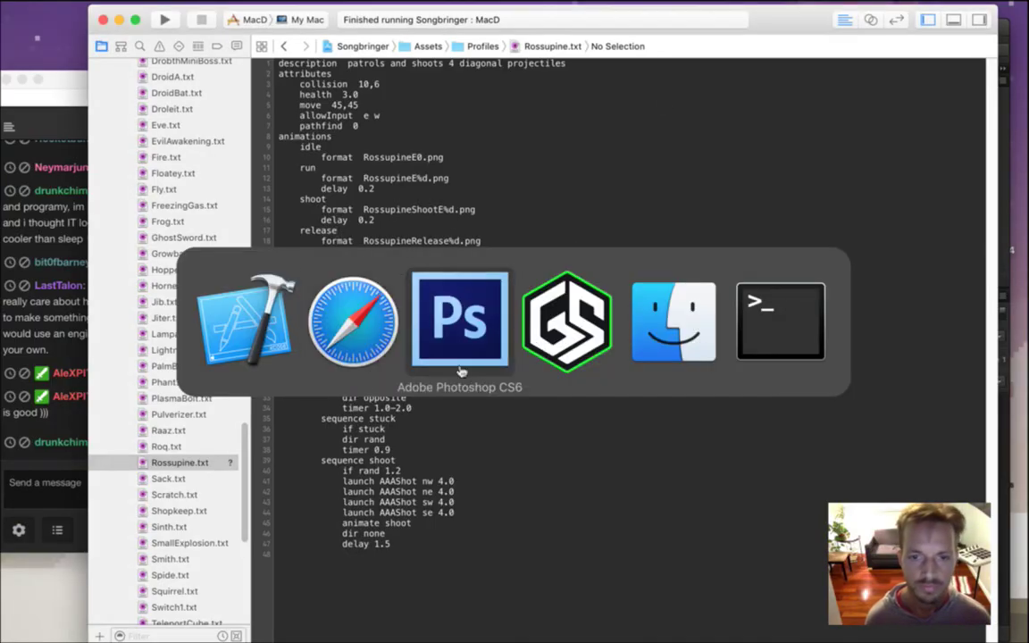
click(331, 598)
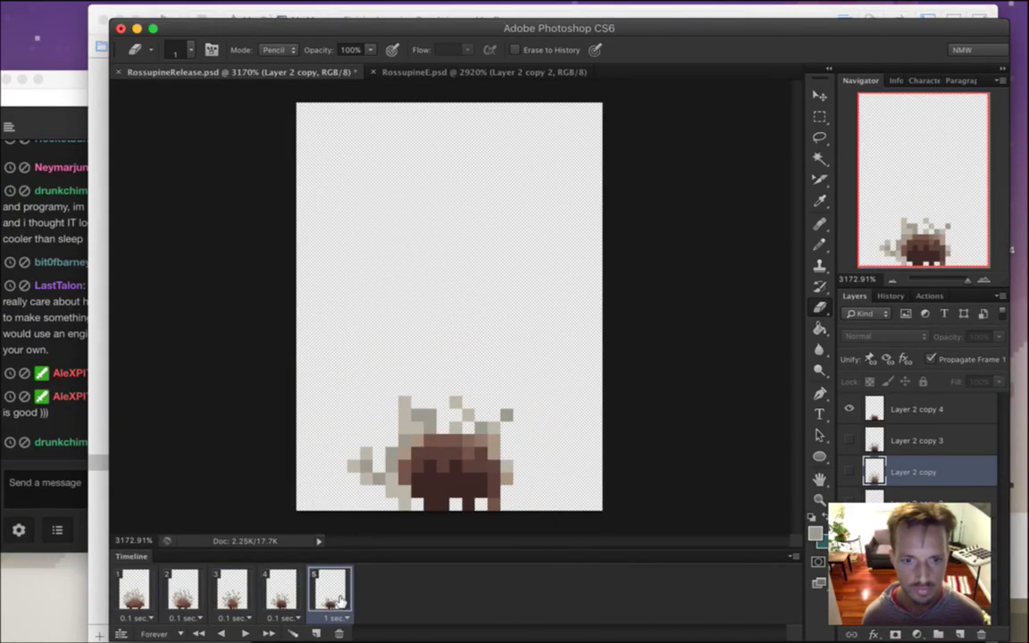
click(268, 591)
click(230, 591)
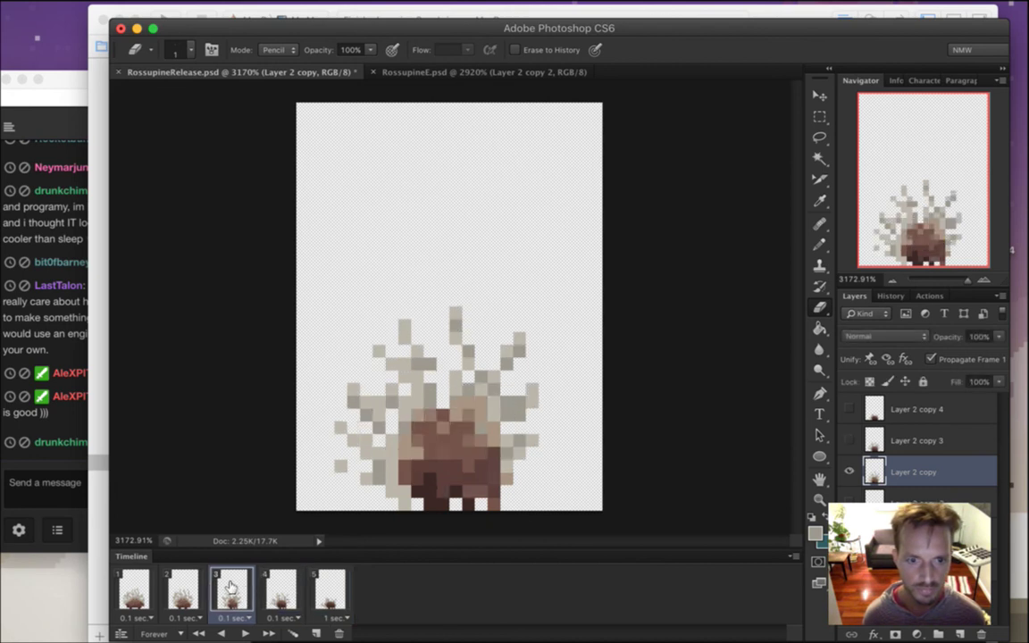
click(277, 591)
click(329, 589)
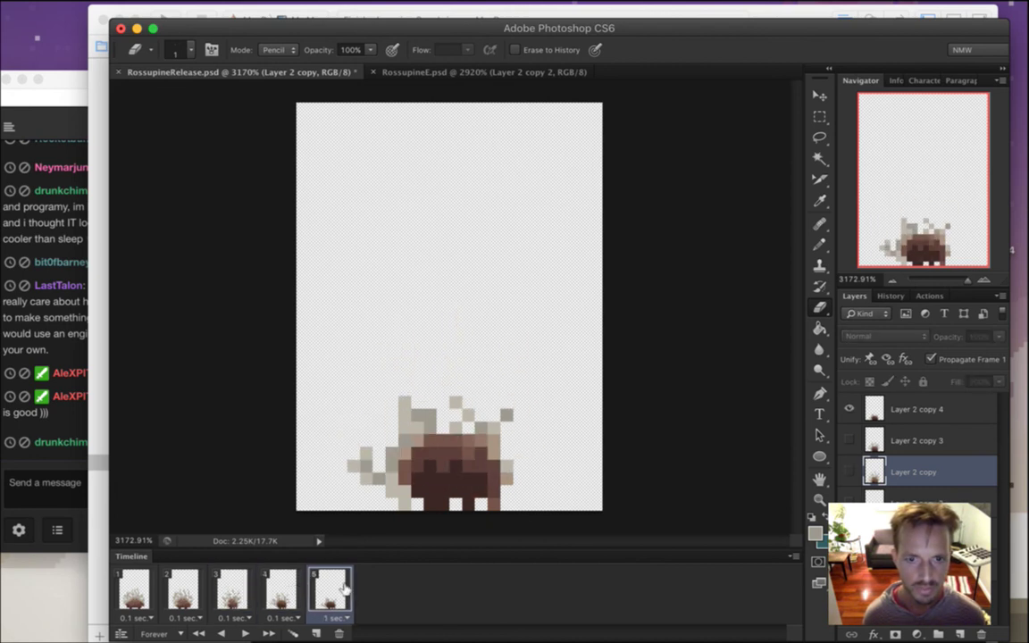
In frame 5, move the upper part of the porcupine on Layer 2 copy 4 up by one pixel and deselect it
click(876, 407)
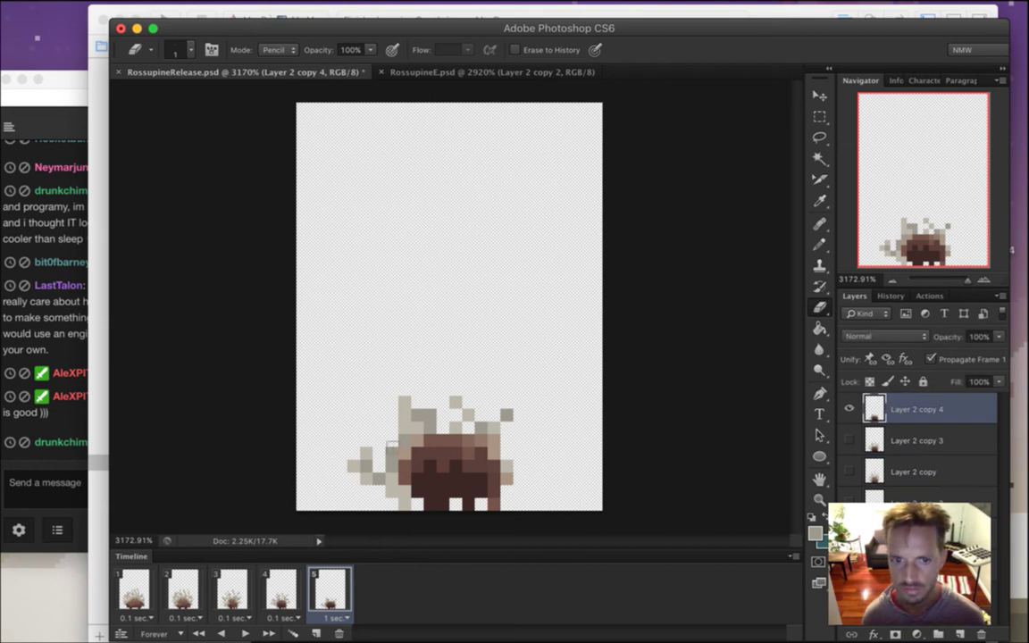
key(m)
drag(298, 370, 589, 486)
key(v)
key(Up)
key(m)
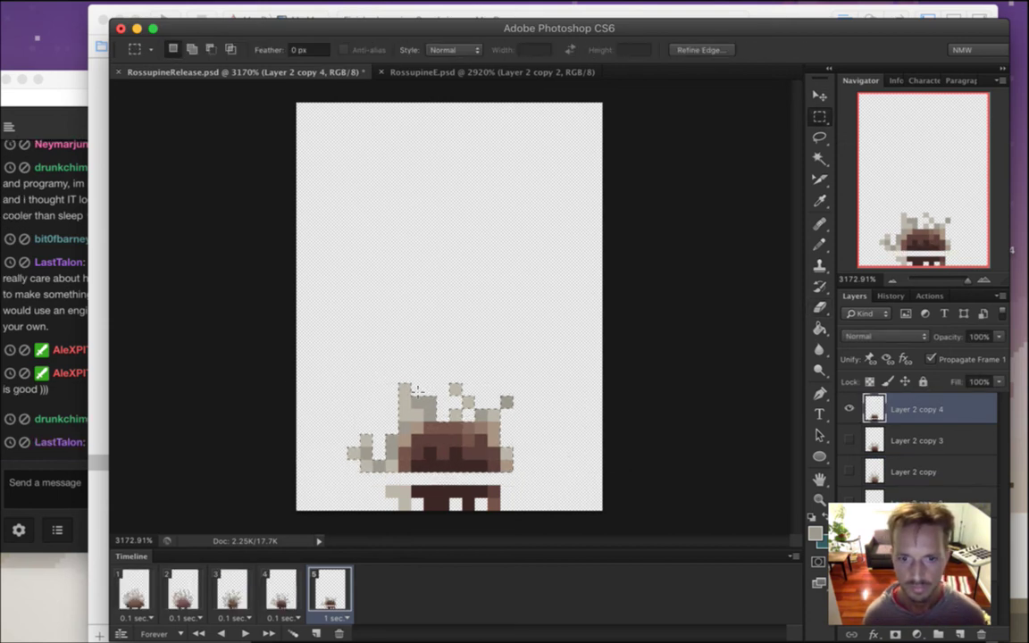
click(548, 419)
Fill the empty pixel row above the porcupine's legs with dark brown, ending with a lighter sampled brown at its outer edge
key(i)
click(417, 494)
key(b)
drag(417, 479, 481, 478)
key(i)
click(488, 460)
key(b)
click(494, 479)
Touch up the shading in the middle of the porcupine's body with a sampled mid-brown
key(i)
click(510, 472)
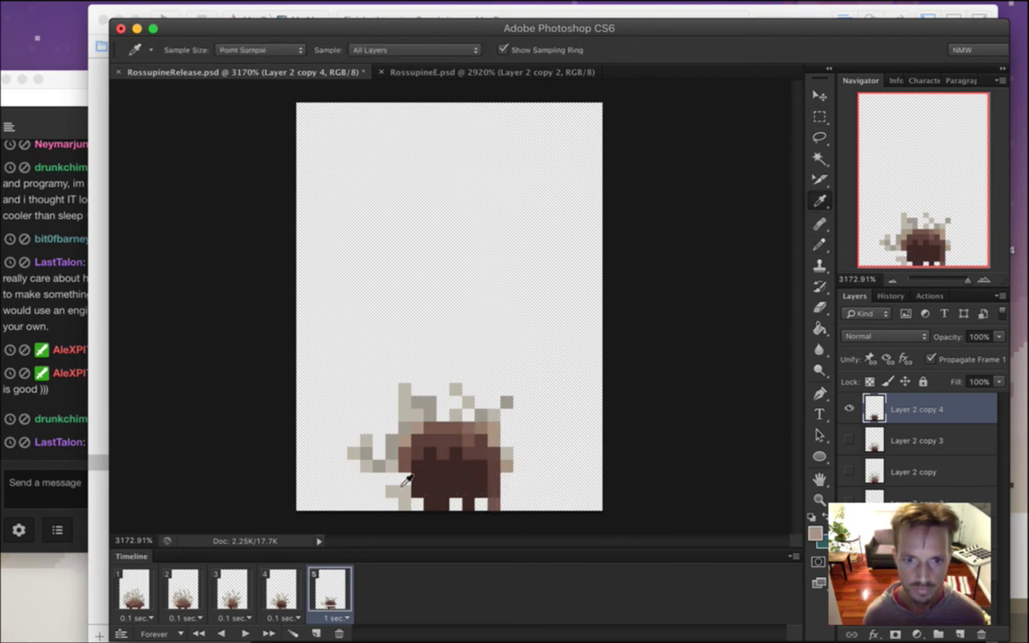
key(b)
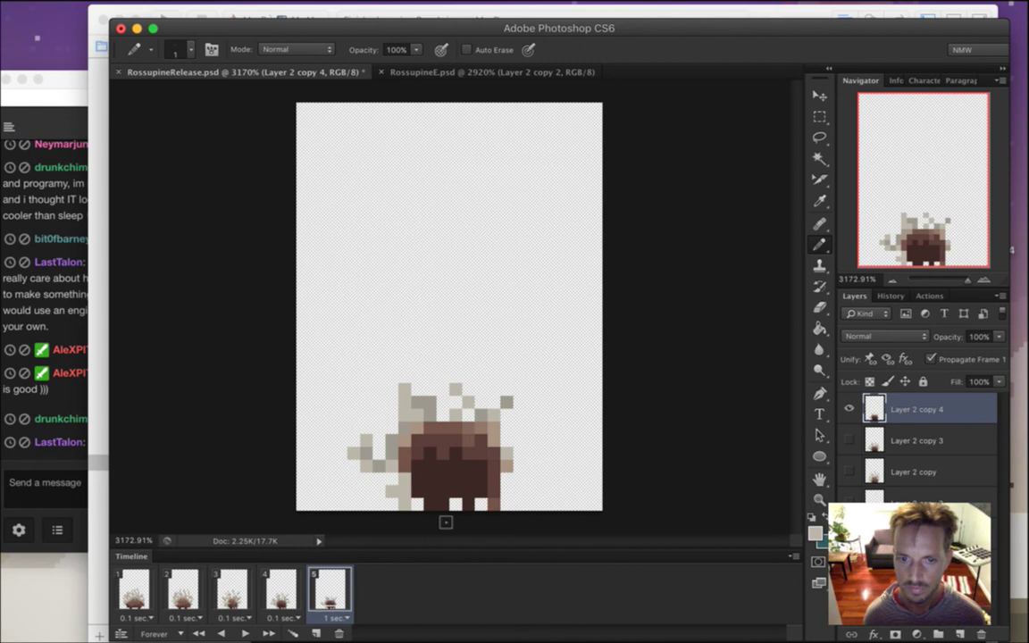
key(i)
click(449, 461)
key(b)
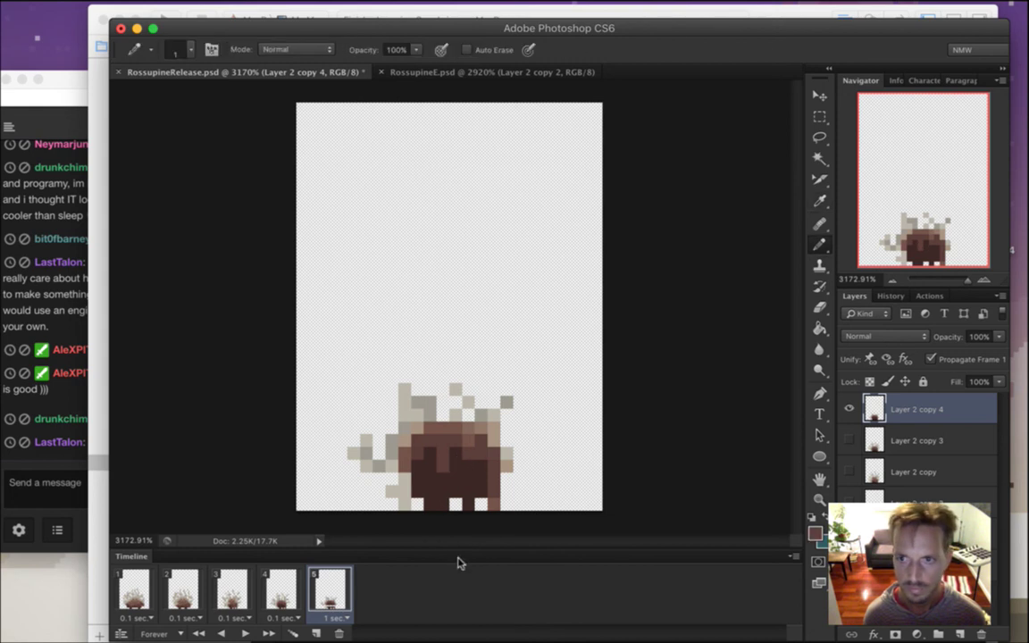
Read the newest Twitch chat comment about the game and return to the Photoshop document
click(43, 390)
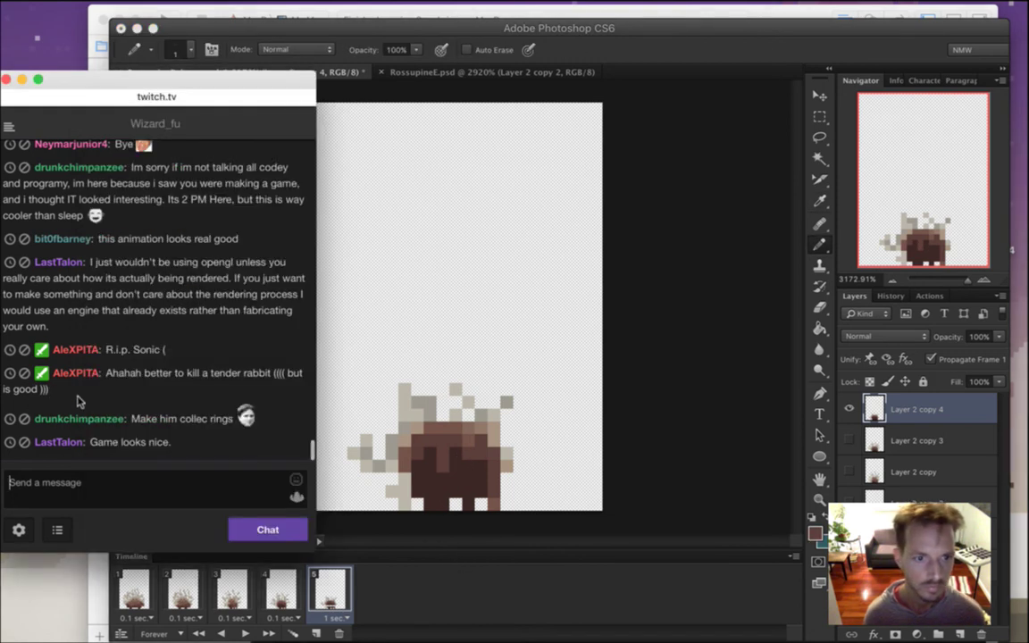
drag(122, 441, 165, 442)
click(699, 48)
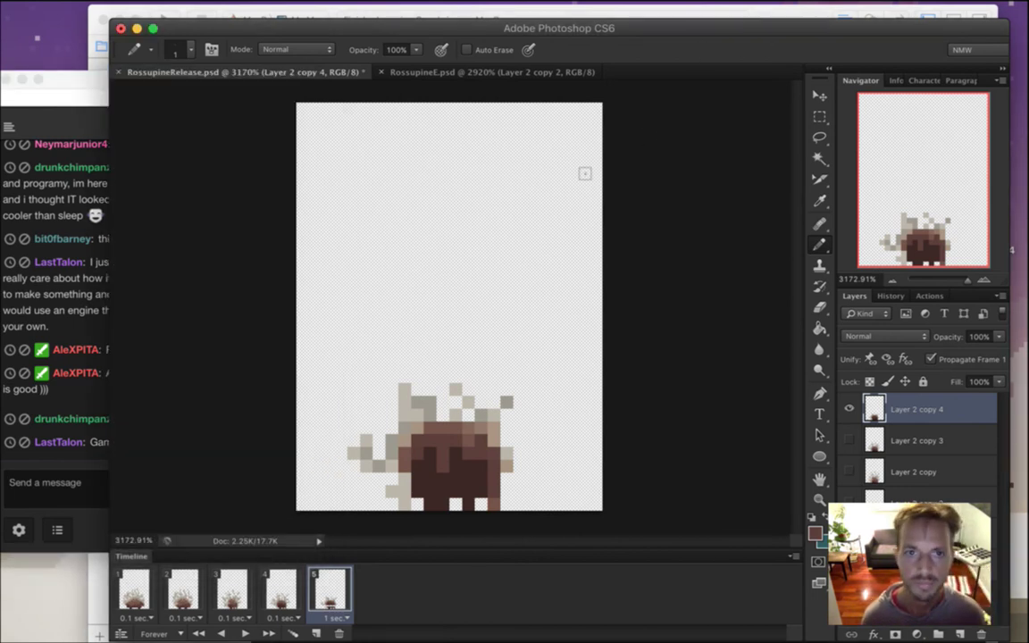
Save RossupineRelease.psd and render all frames as a RossupineRelease.png image sequence at 24 x 32 and 10 fps into the Foes folder
key(super+s)
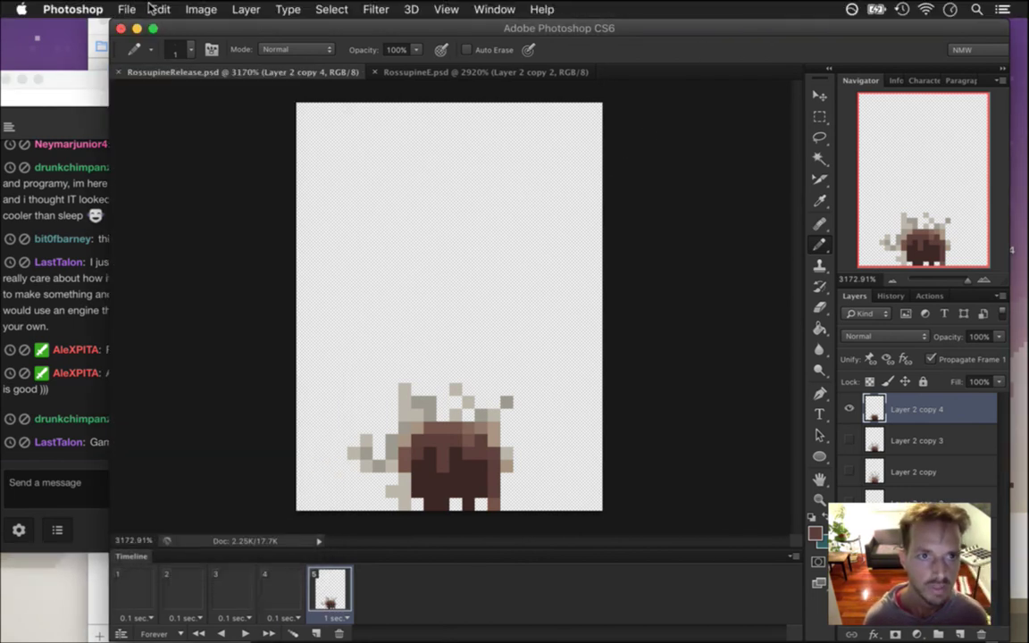
click(127, 8)
mouse_move(242, 320)
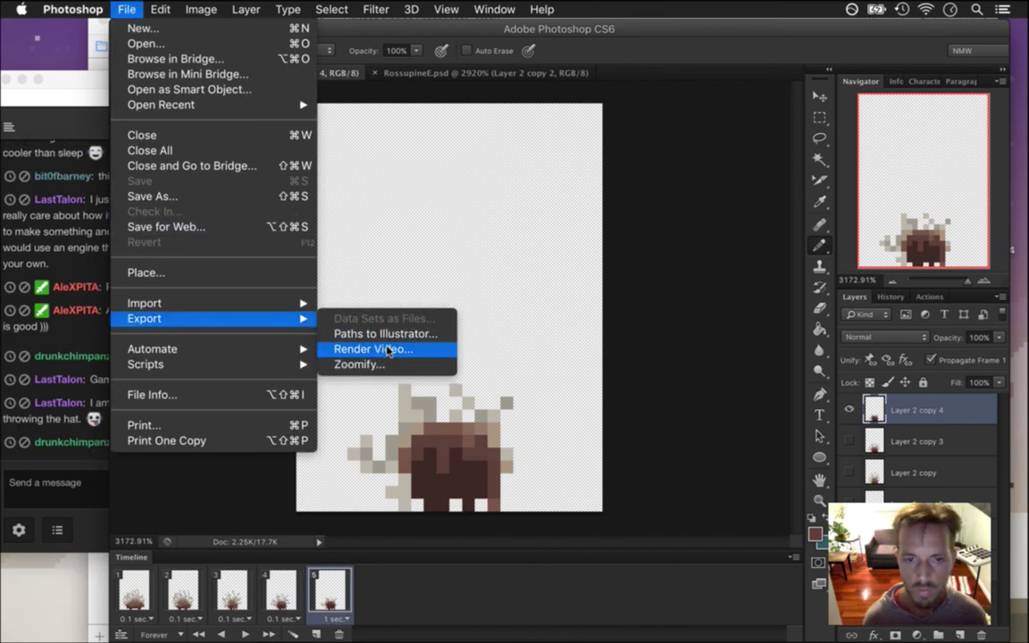
click(388, 349)
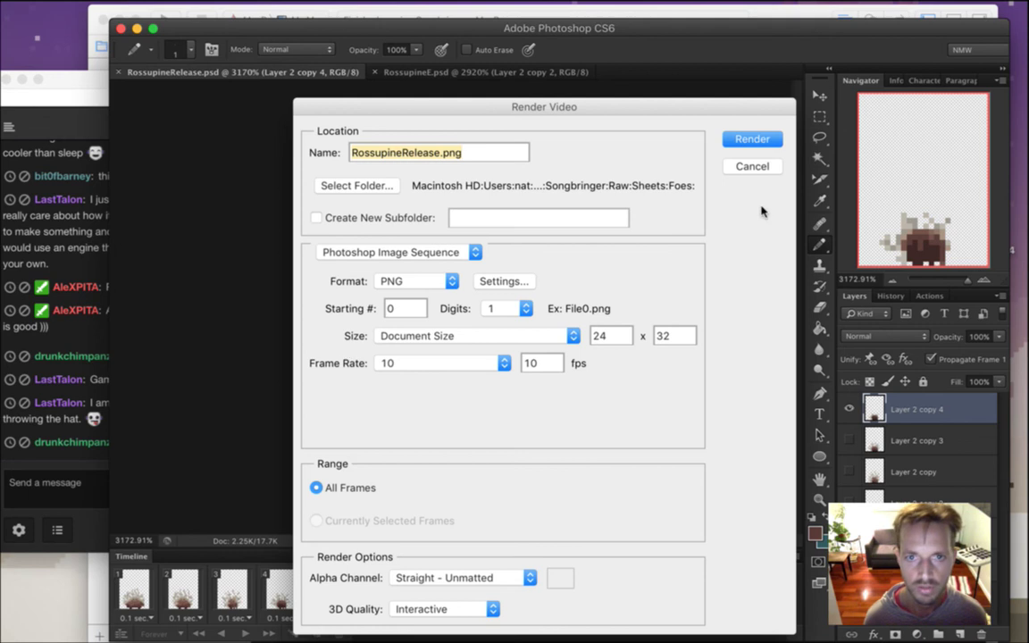
click(752, 139)
key(Return)
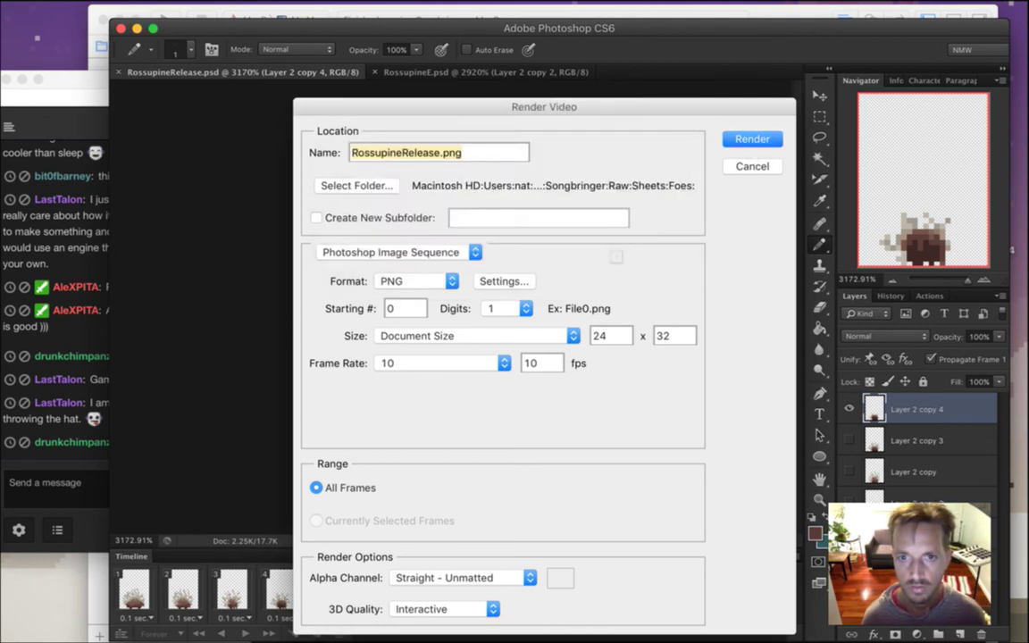
Read the Twitch chat messages about the hat throwing and bosses, and switch to Xcode
click(96, 430)
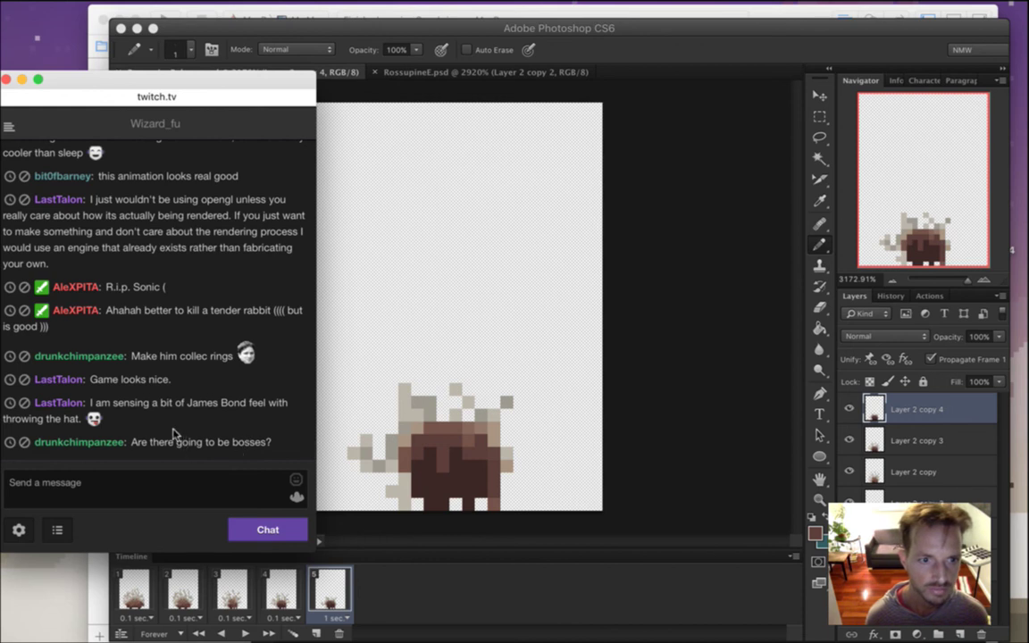
drag(219, 406, 182, 405)
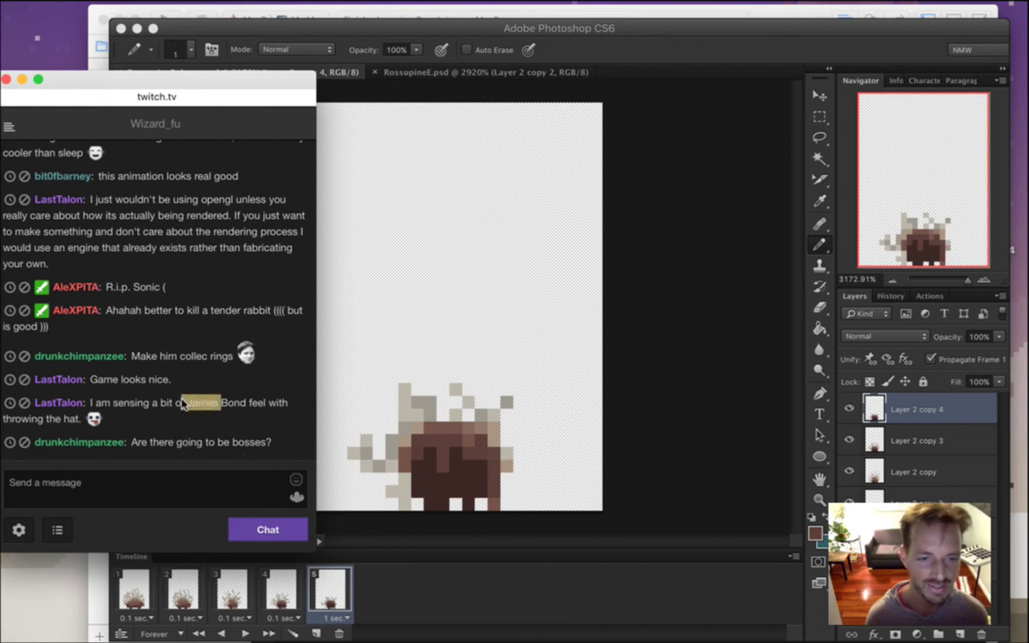
drag(272, 442, 159, 442)
key(super+Tab)
key(super+Tab)
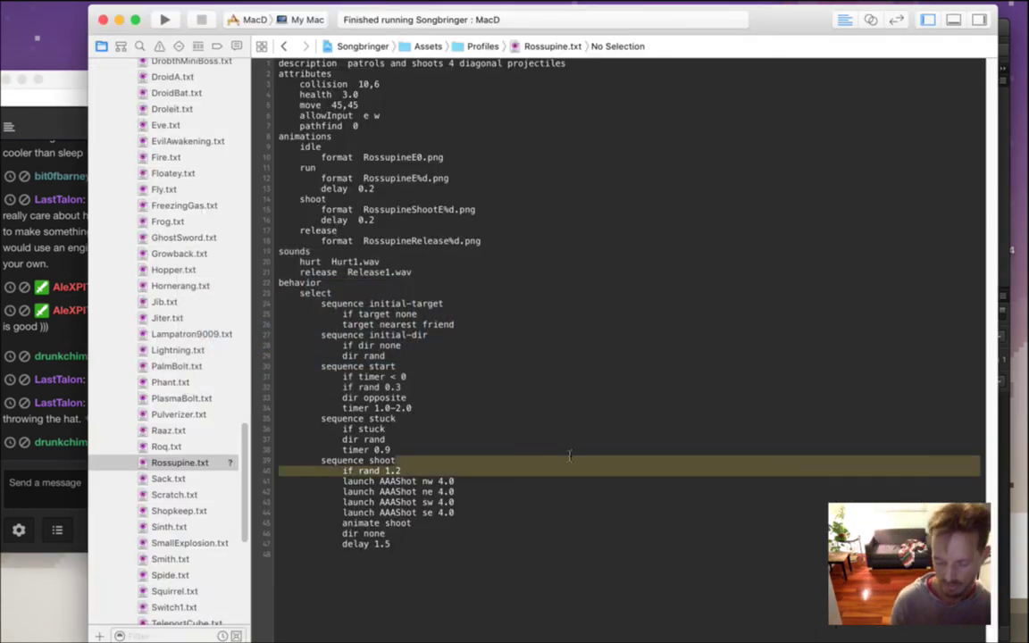
Show the debug area in Xcode and enlarge it with a wider console output
key(super+shift+y)
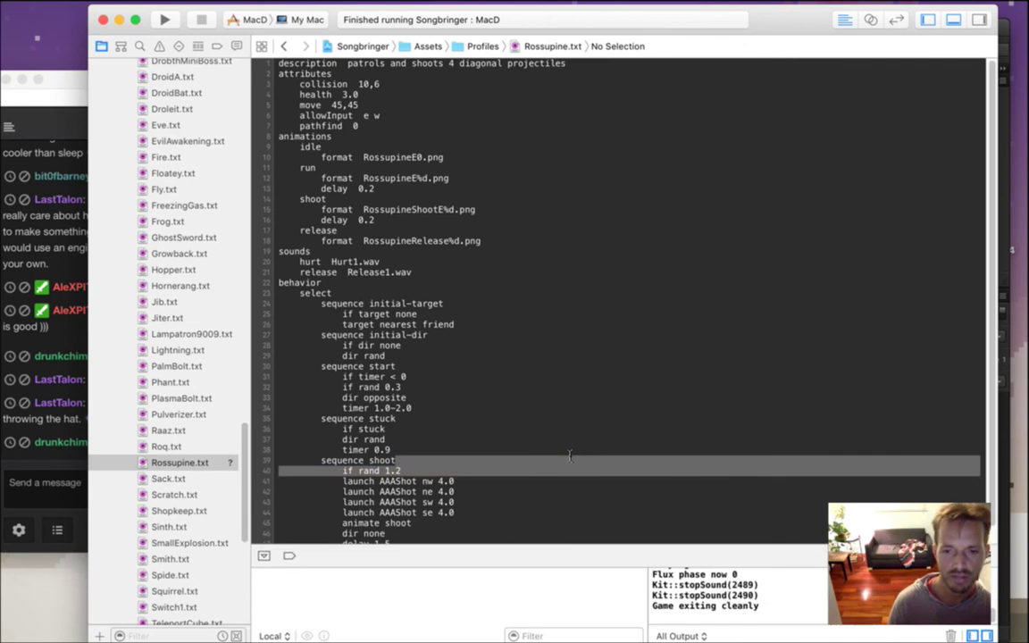
drag(735, 555, 759, 297)
drag(648, 512, 534, 521)
Reread the chat question about bosses and return to the Xcode console
click(78, 385)
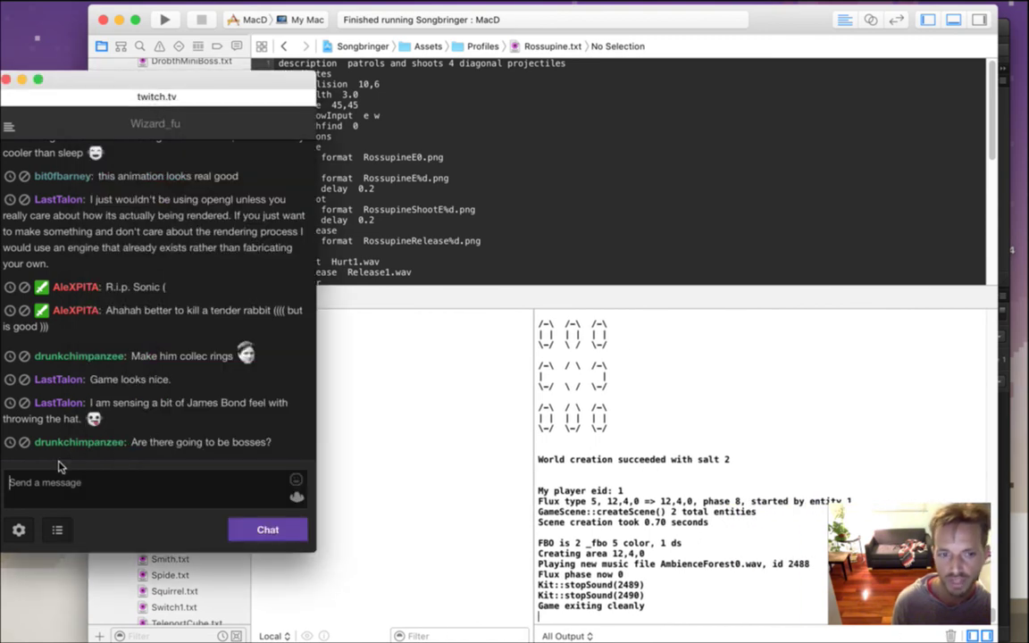
drag(175, 442, 230, 458)
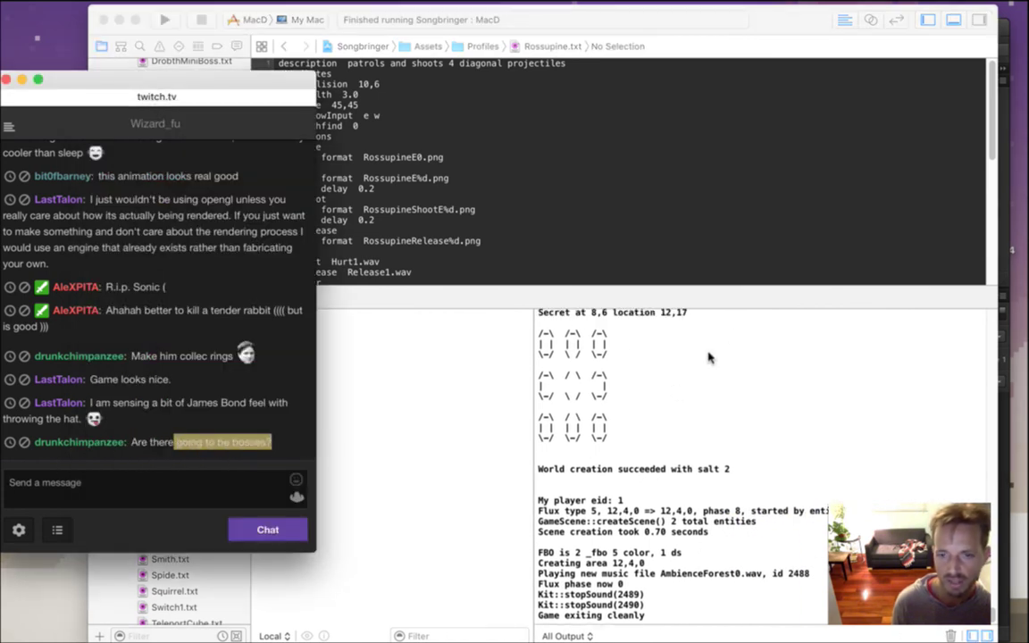
click(744, 301)
Find the dungeon map in the console log, expand the console to full height, and examine the boss room marked B
scroll(1000, 360, up, 15)
drag(999, 356, 999, 387)
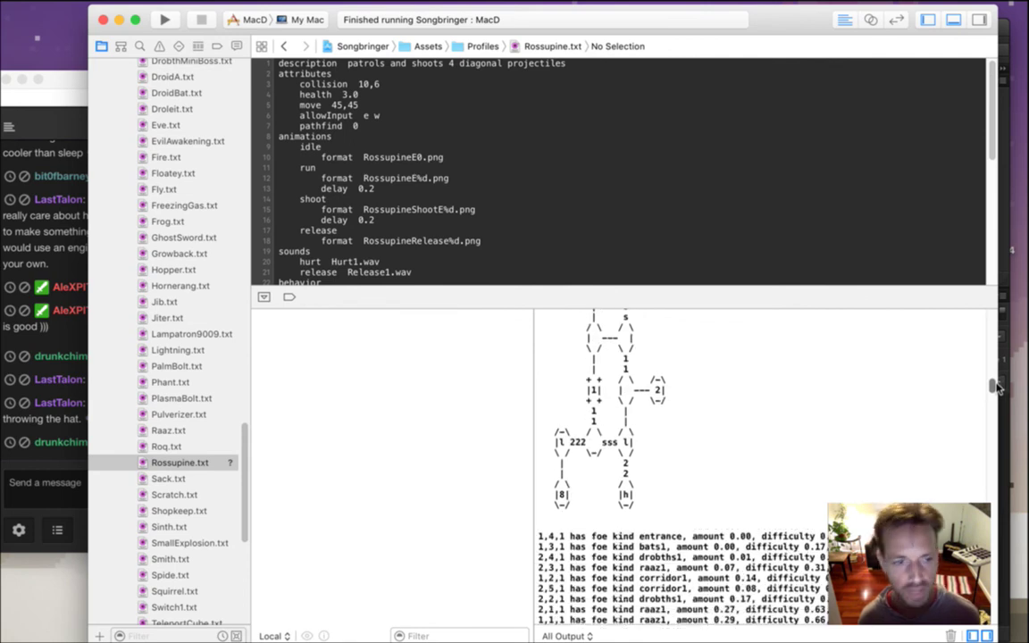
drag(998, 386, 998, 380)
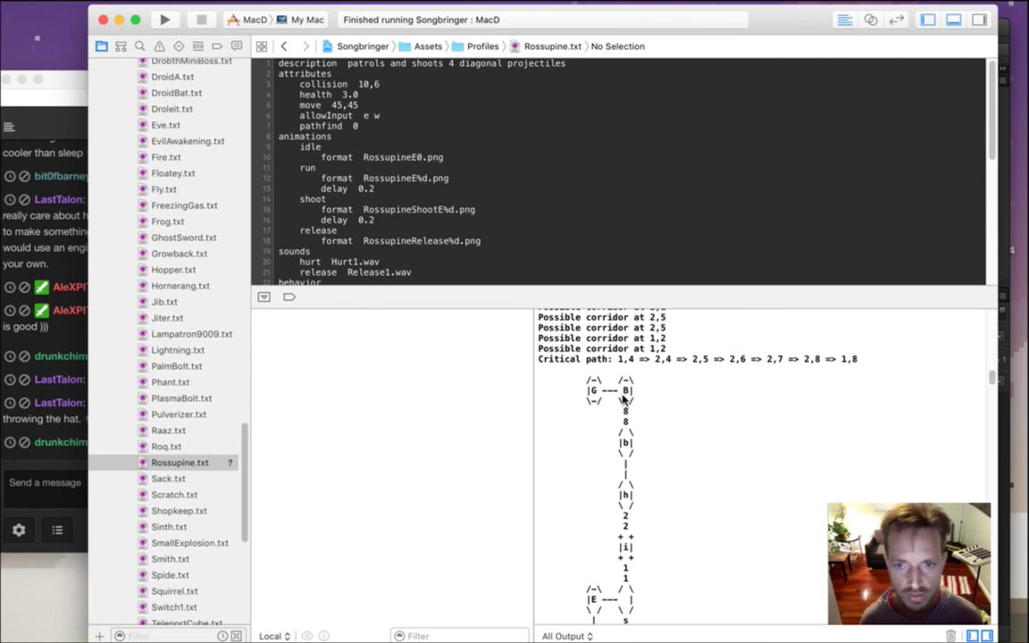
drag(944, 313, 893, 45)
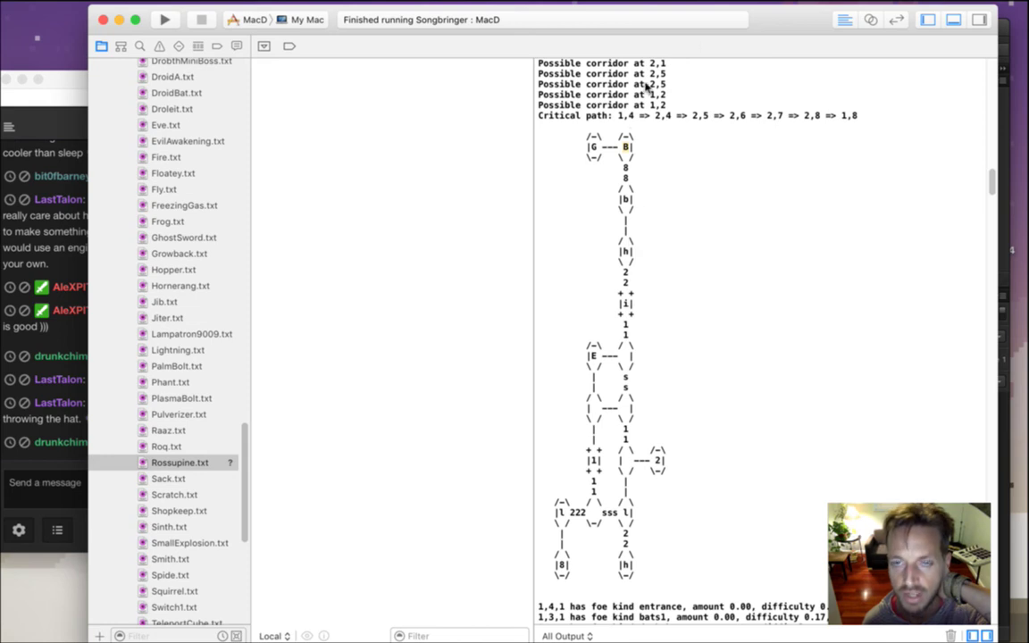
mouse_move(701, 49)
mouse_down()
mouse_move(705, 516)
mouse_move(699, 48)
mouse_up()
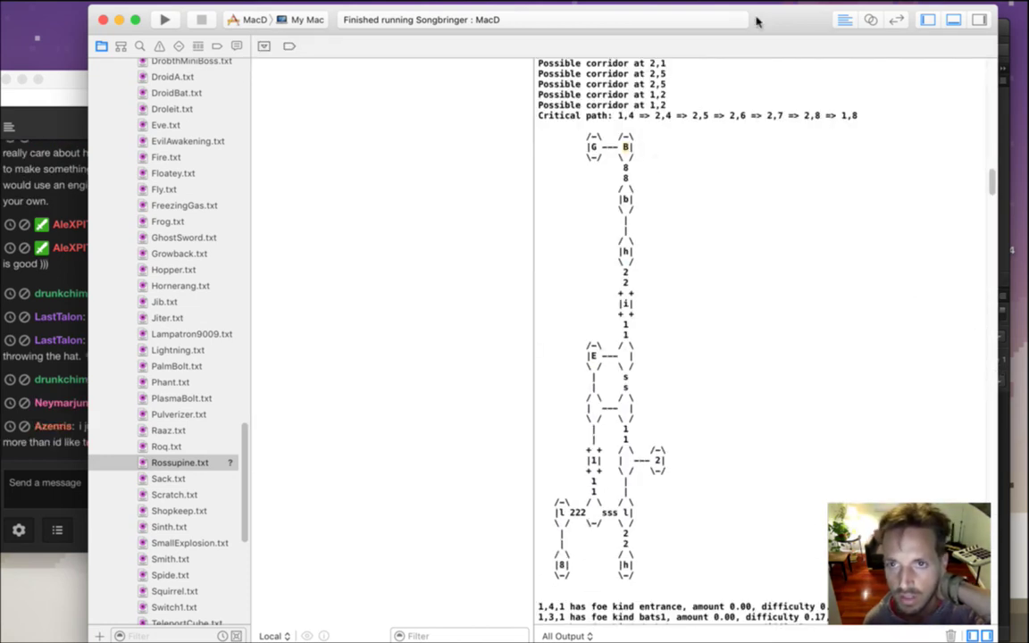
Hide the debug area, bring up the start of the project file list, and read the new Twitch chat messages
key(super+shift+y)
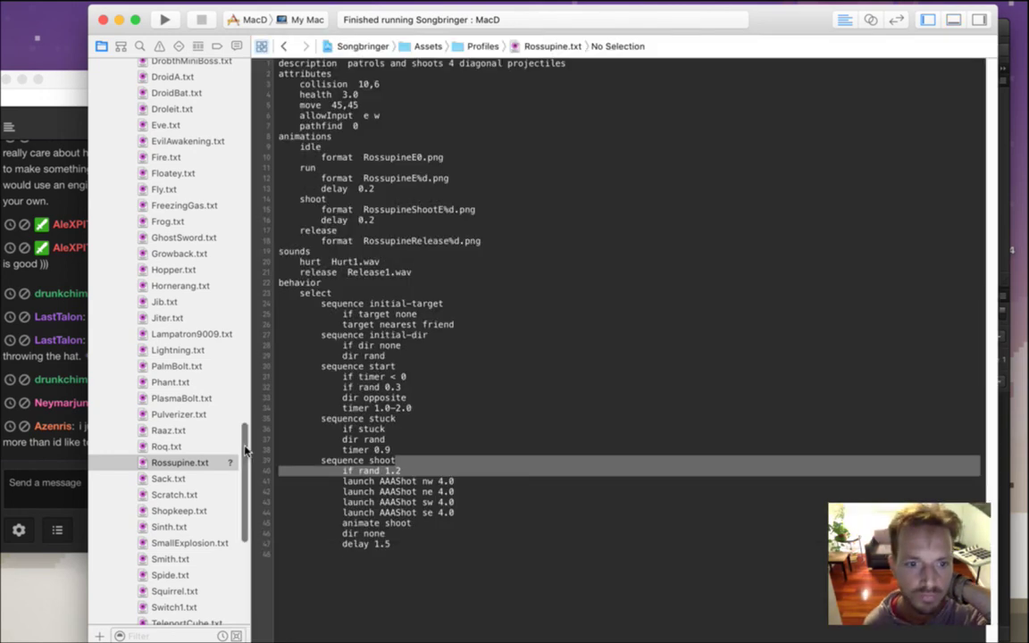
drag(246, 451, 168, 78)
click(51, 471)
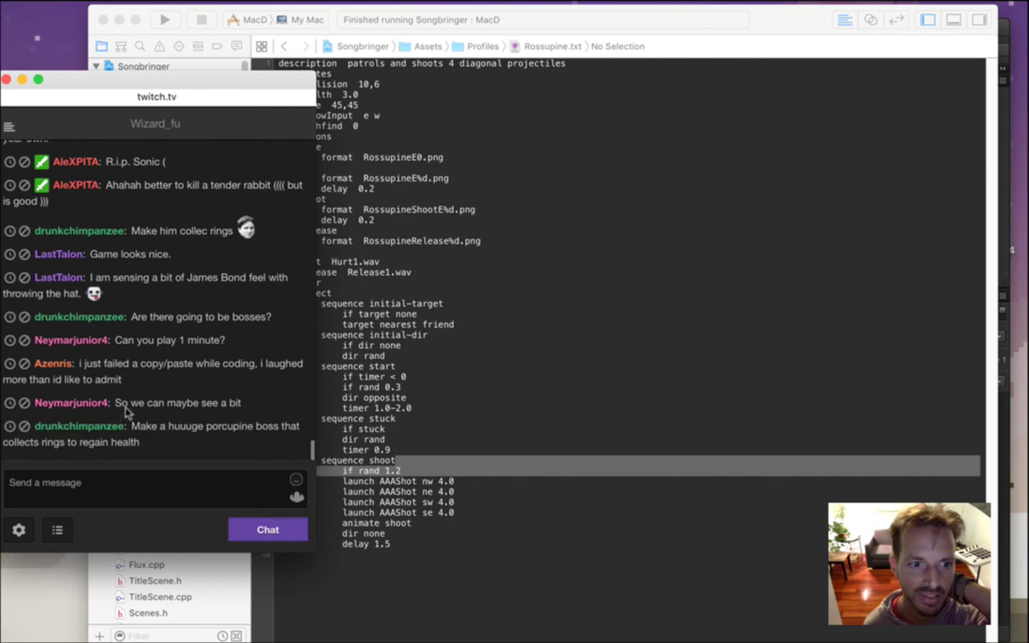
drag(81, 366, 159, 399)
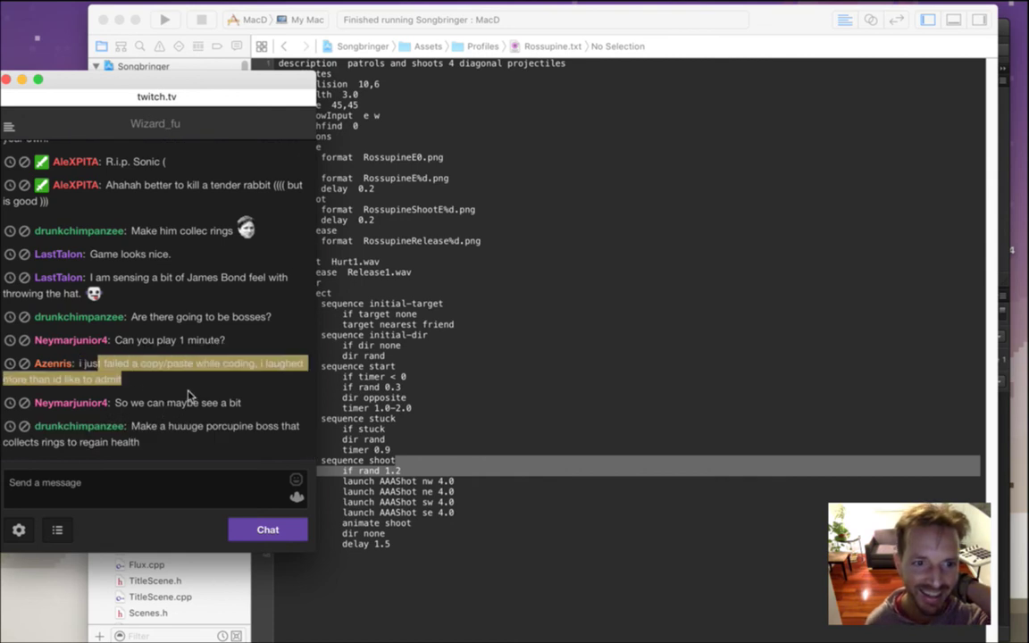
drag(130, 349, 217, 345)
click(317, 166)
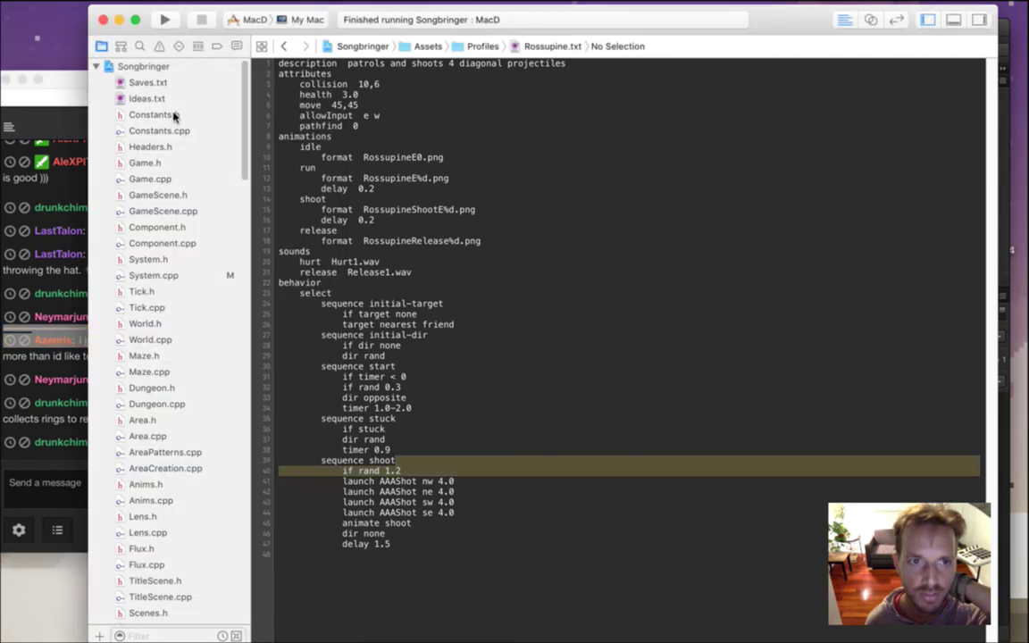
In Saves.txt, set the player position p to 2,8,1, and run Songbringer
click(147, 82)
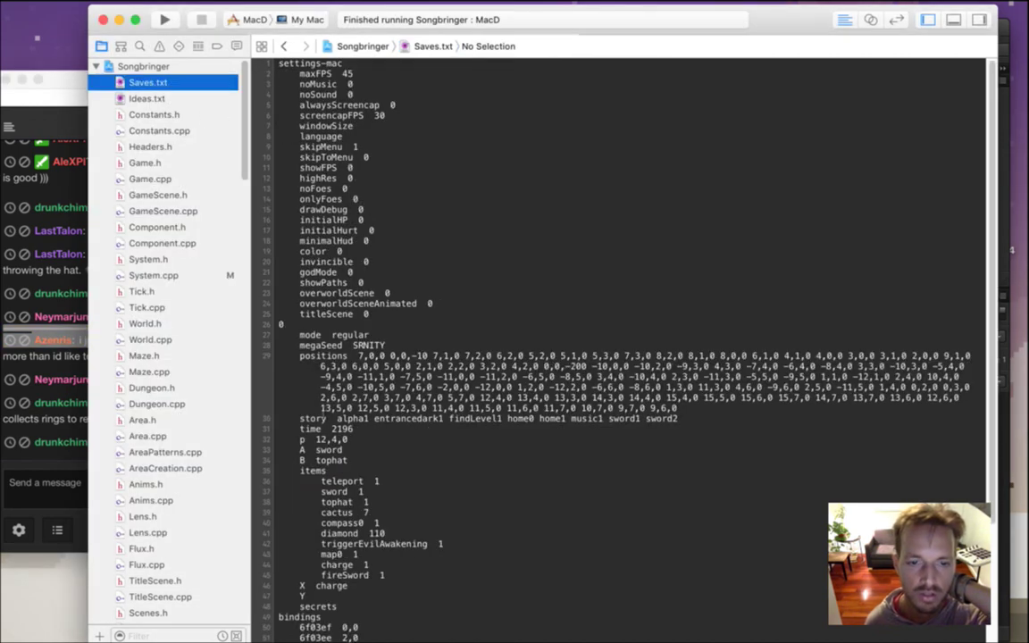
drag(315, 439, 338, 440)
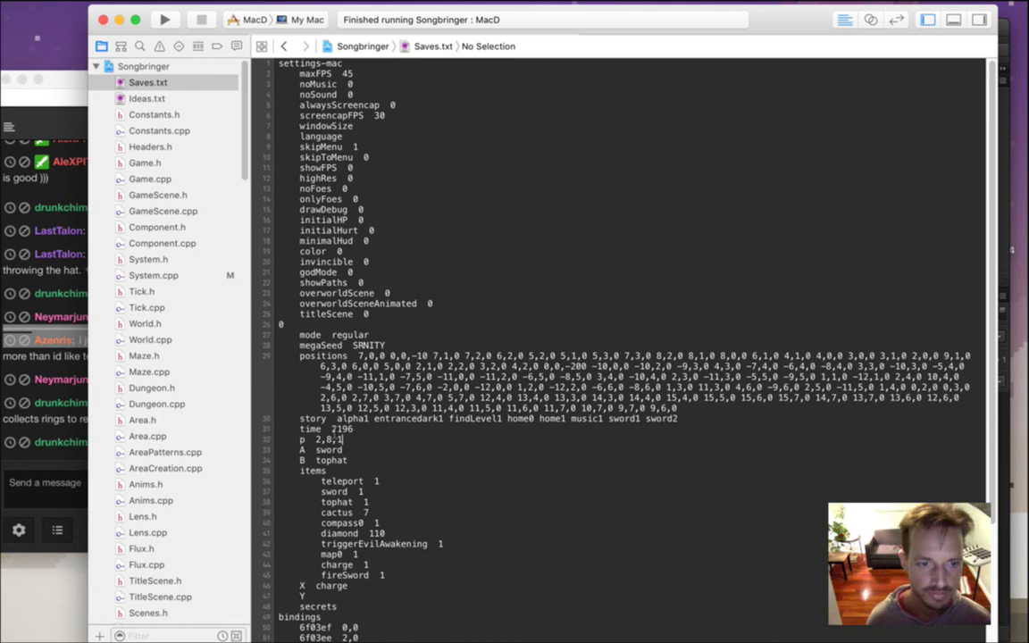
key(super+Tab)
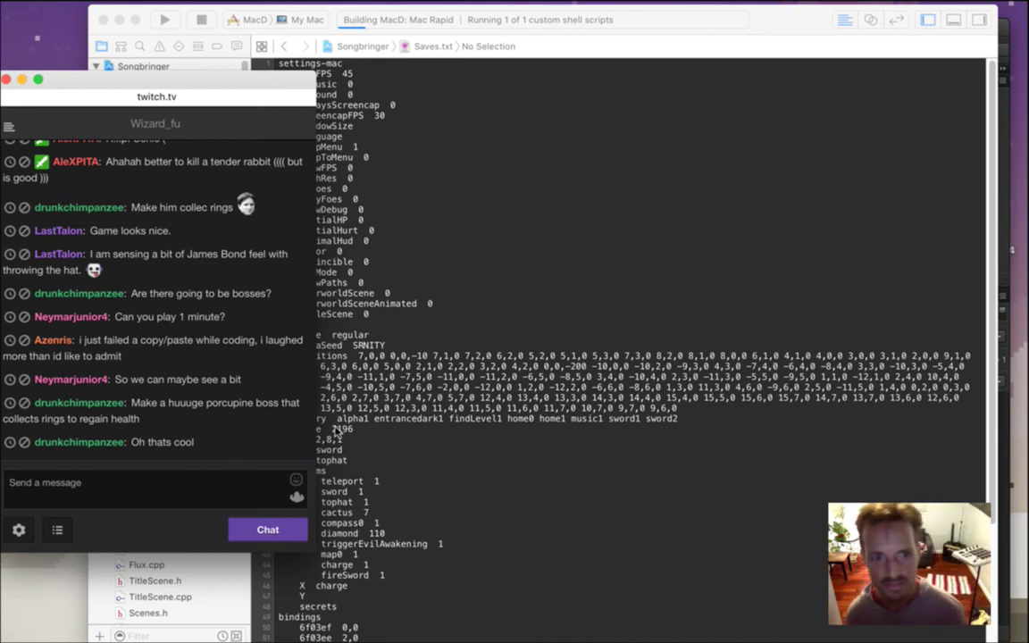
click(339, 437)
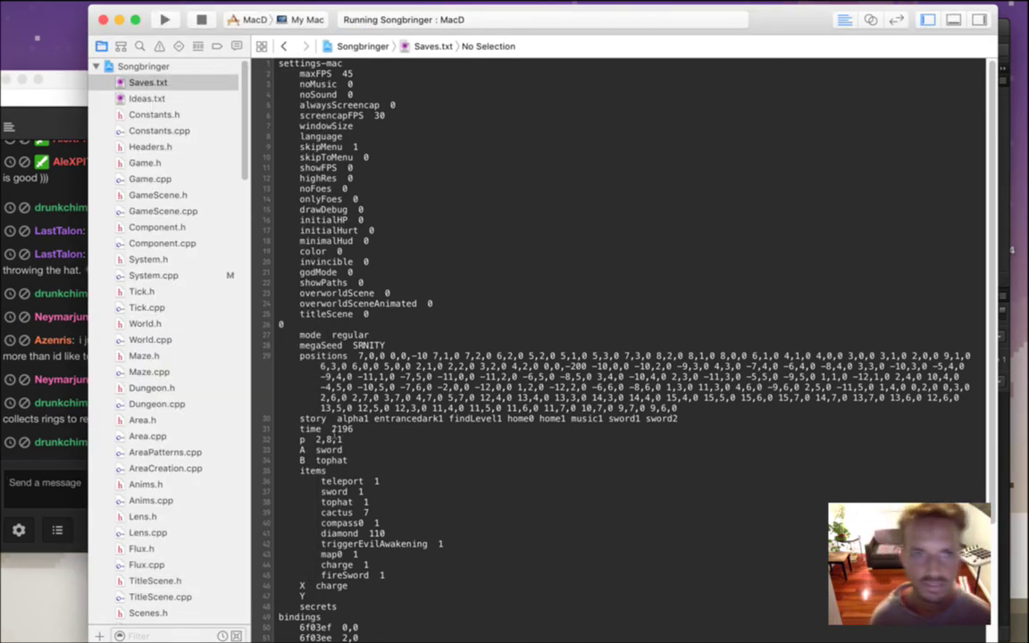
key(super+r)
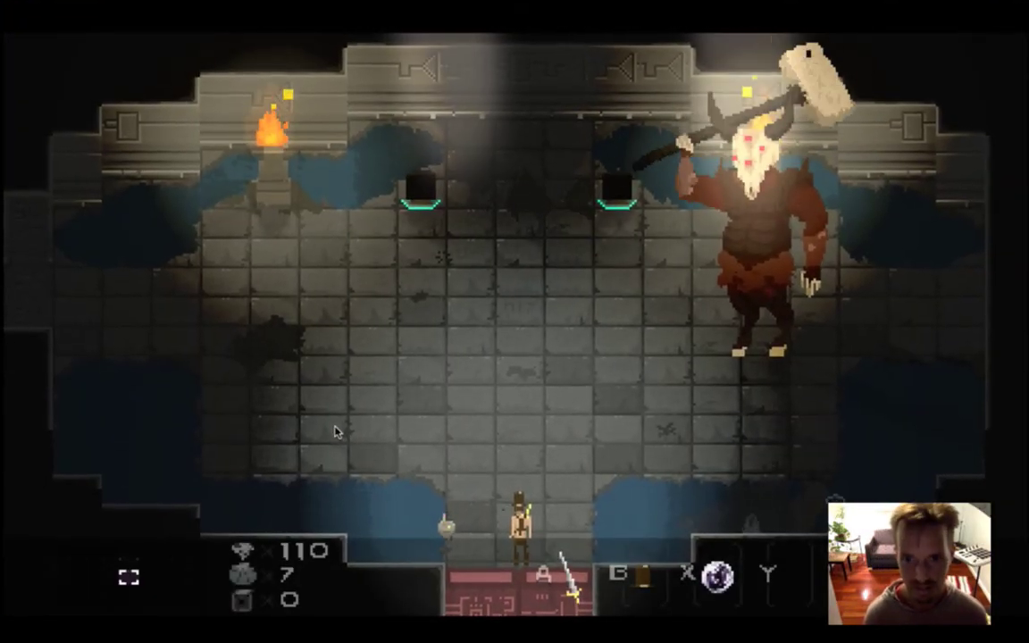
Lead the hero from the boss room's entrance to the open floor away from the horned boss, with the sword drawn
key(Left)
key(Up)
key(a)
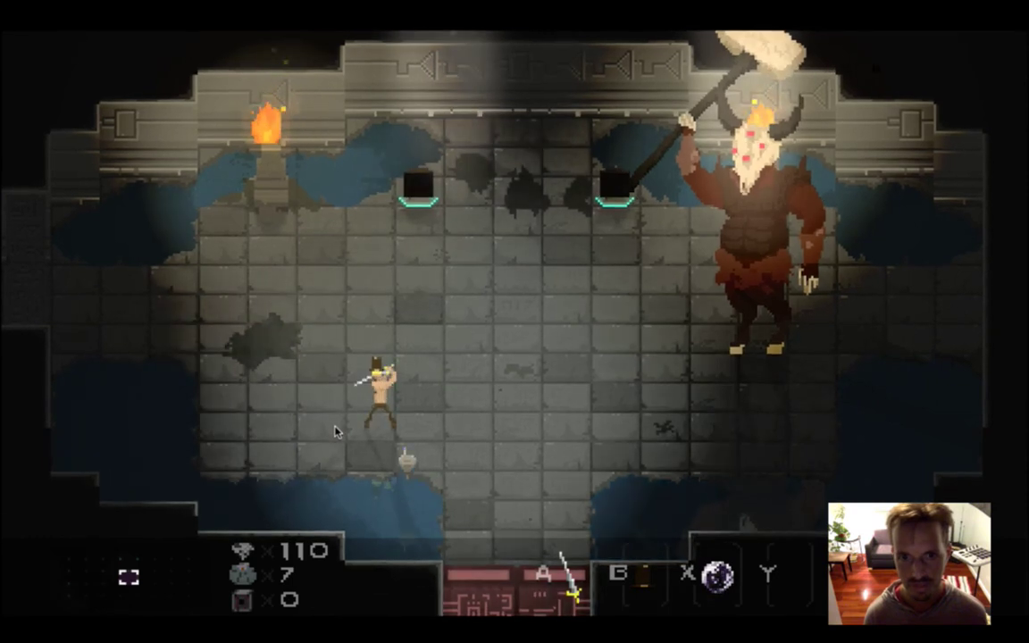
key(Left)
key(Right)
key(Left)
key(Up)
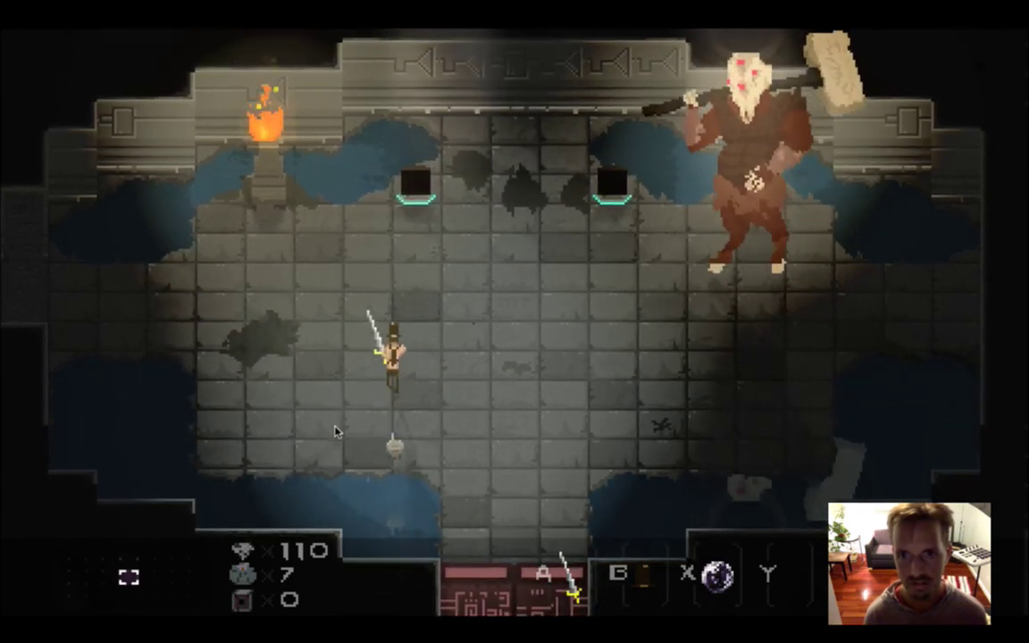
Swing the sword in the middle of the boss room and advance along the lower floor to the boss's hammer range
key(a)
key(Down)
key(Right)
key(Right)
key(a)
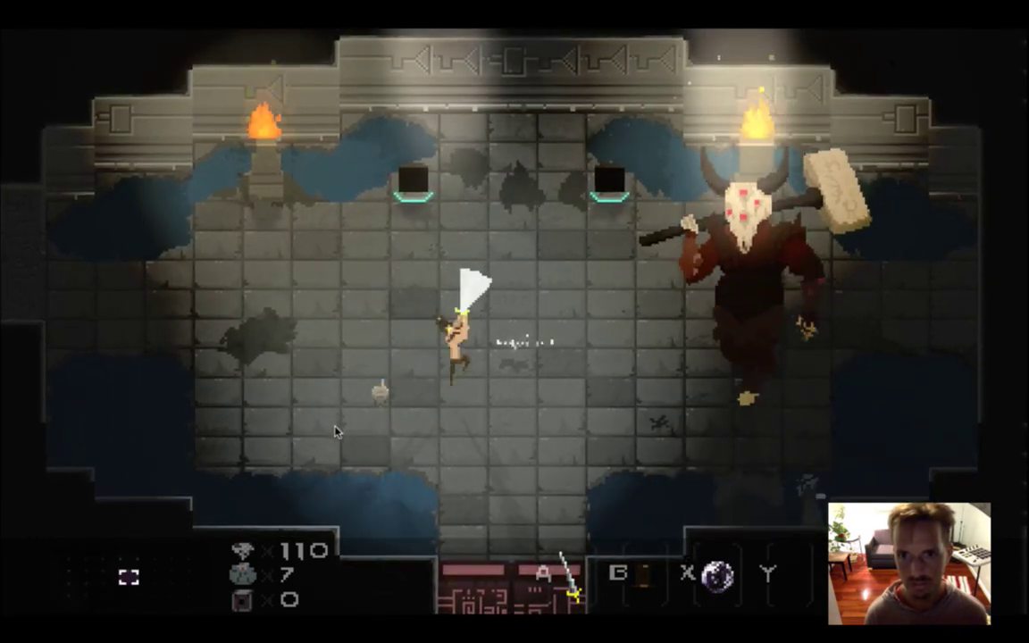
key(Down)
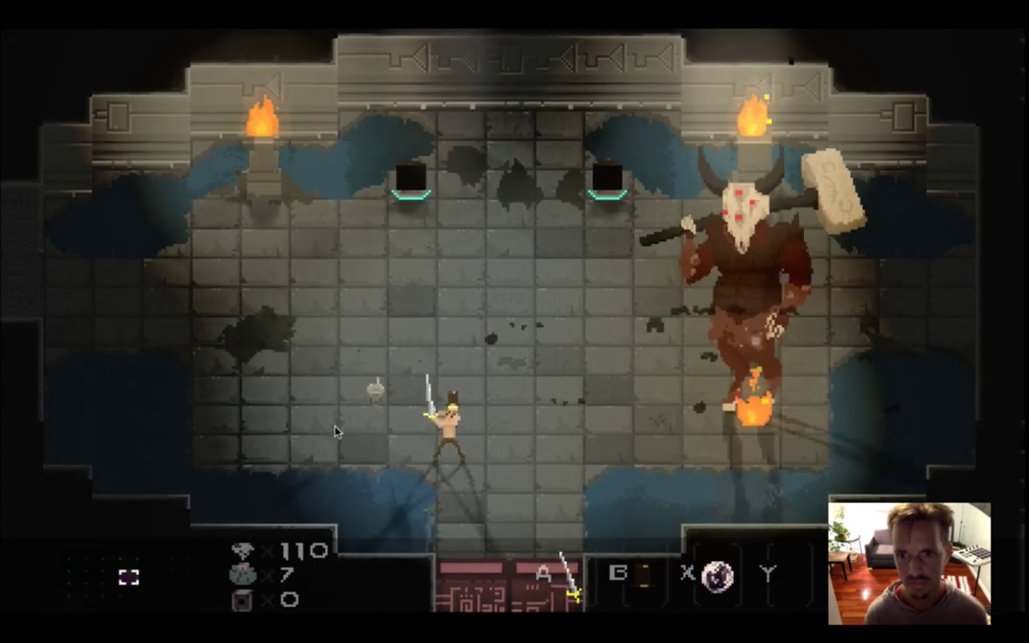
key(Right)
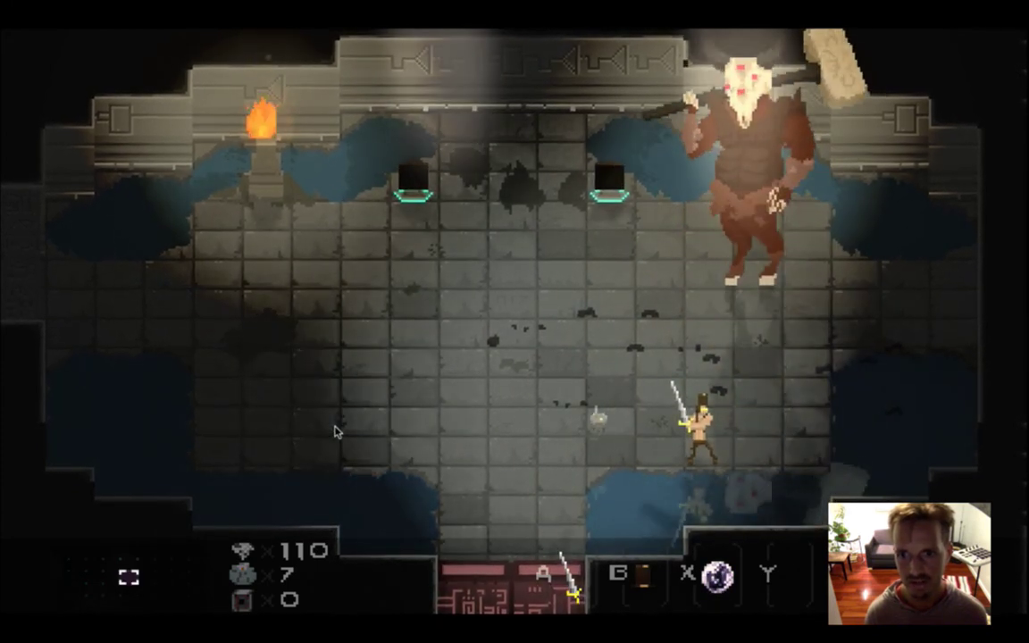
key(Down)
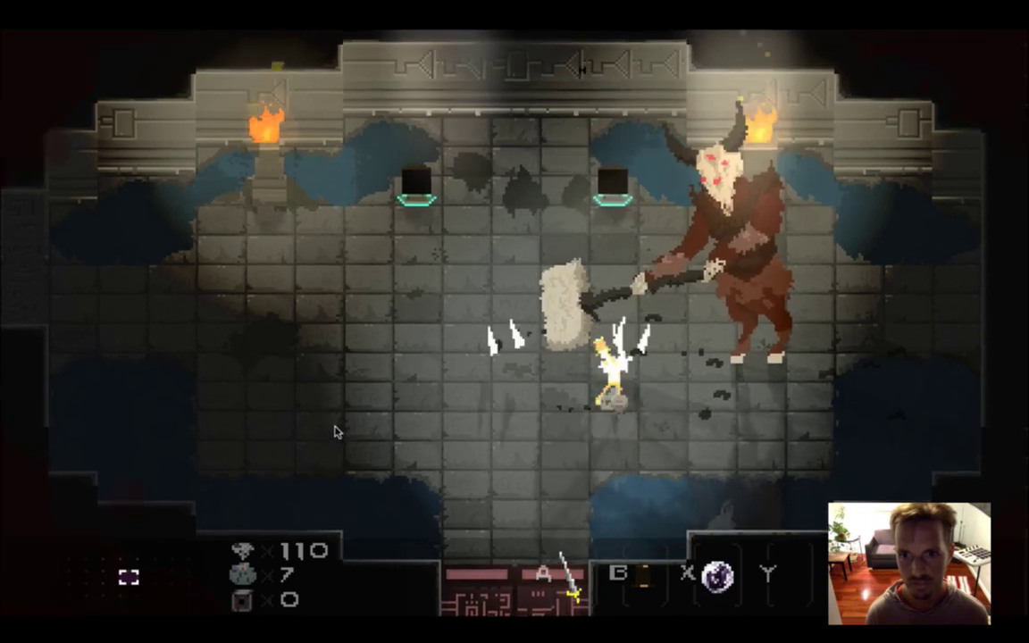
Close in on the horned boss after its hammer blow and strike its legs with the sword
key(Left)
key(Up)
key(Right)
key(a)
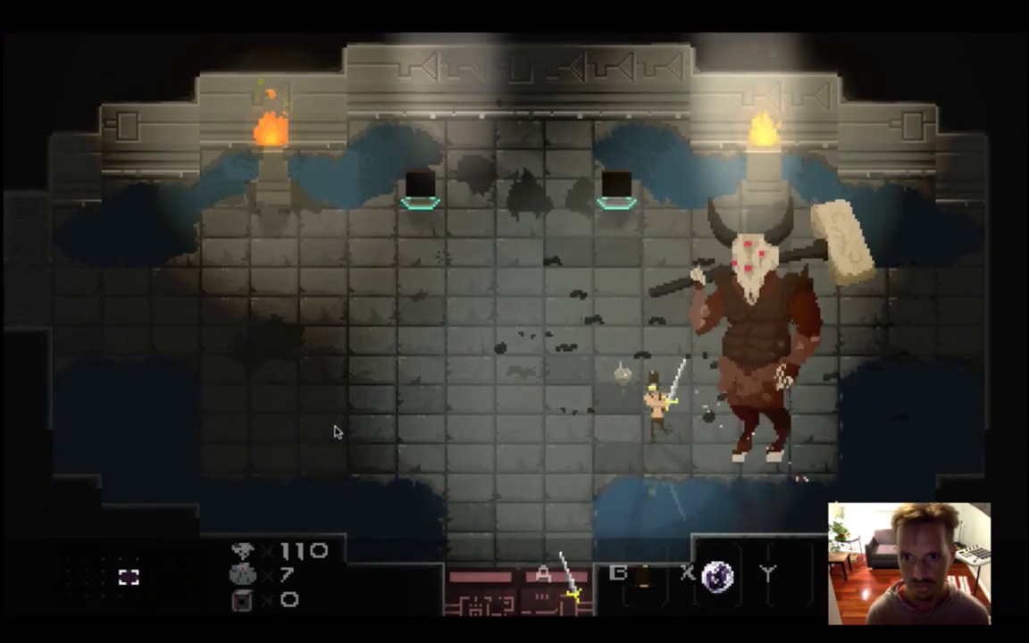
key(Up)
key(a)
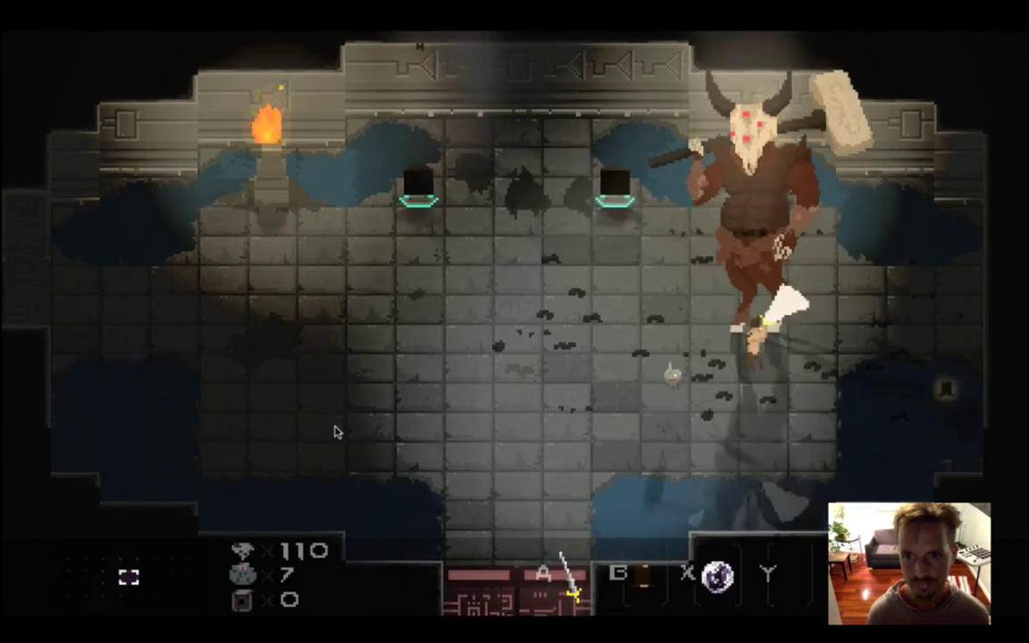
key(Left)
key(a)
key(Right)
key(a)
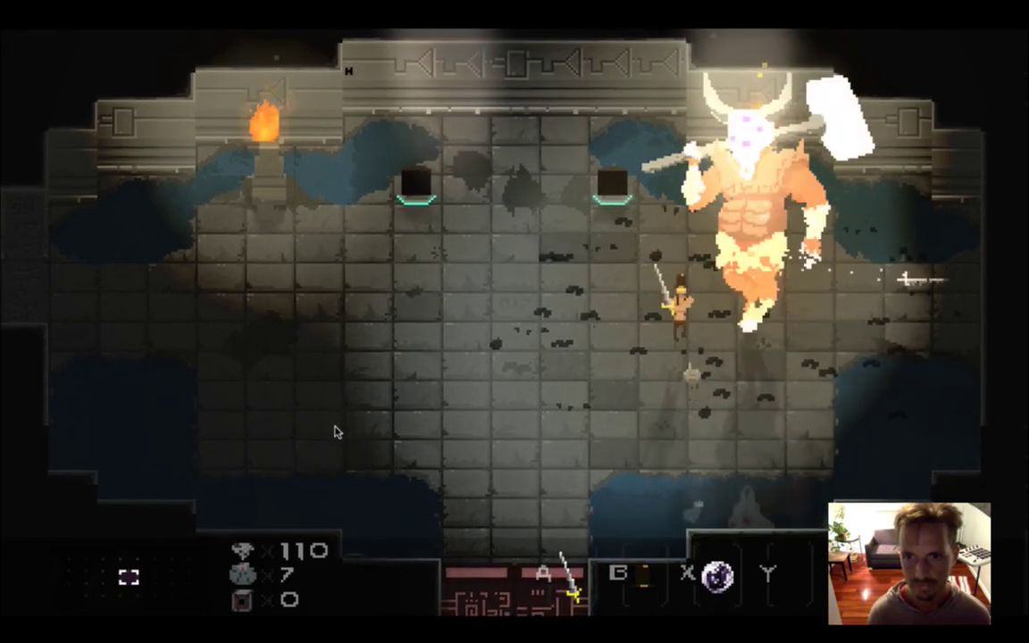
Retreat from the boss to the far side of the room and work back toward the centre while swinging the sword
key(Left)
key(Down)
key(Up)
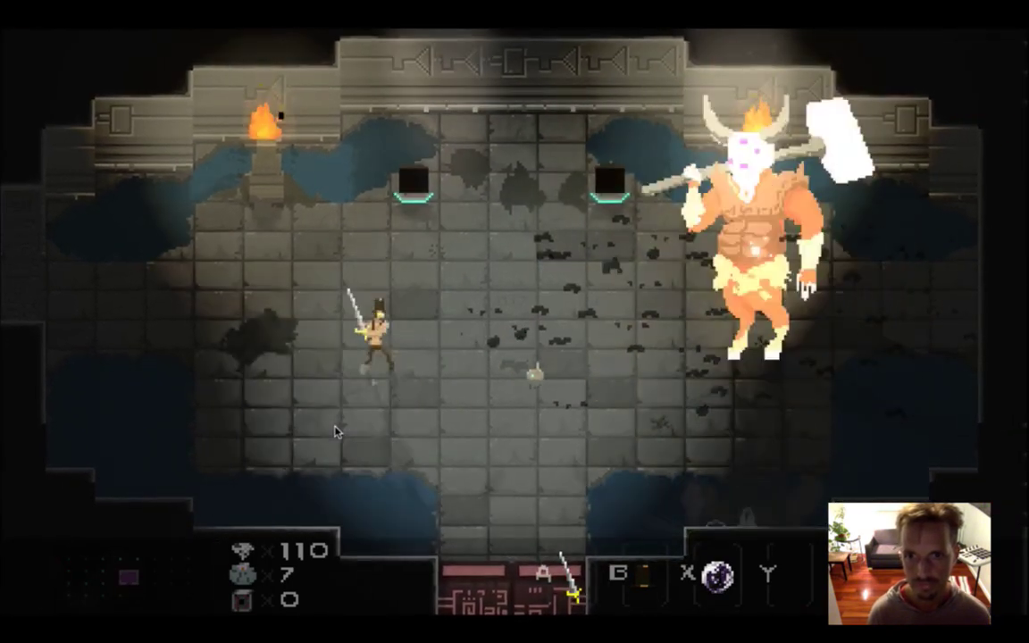
key(Right)
key(Up)
key(Right)
key(a)
key(Down)
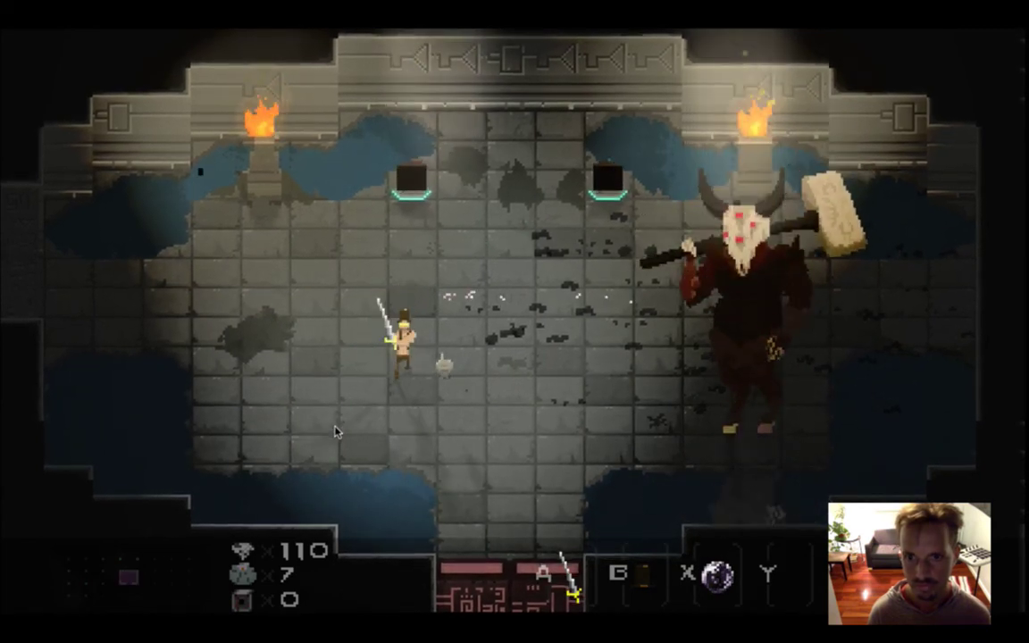
key(Right)
key(space)
key(Up)
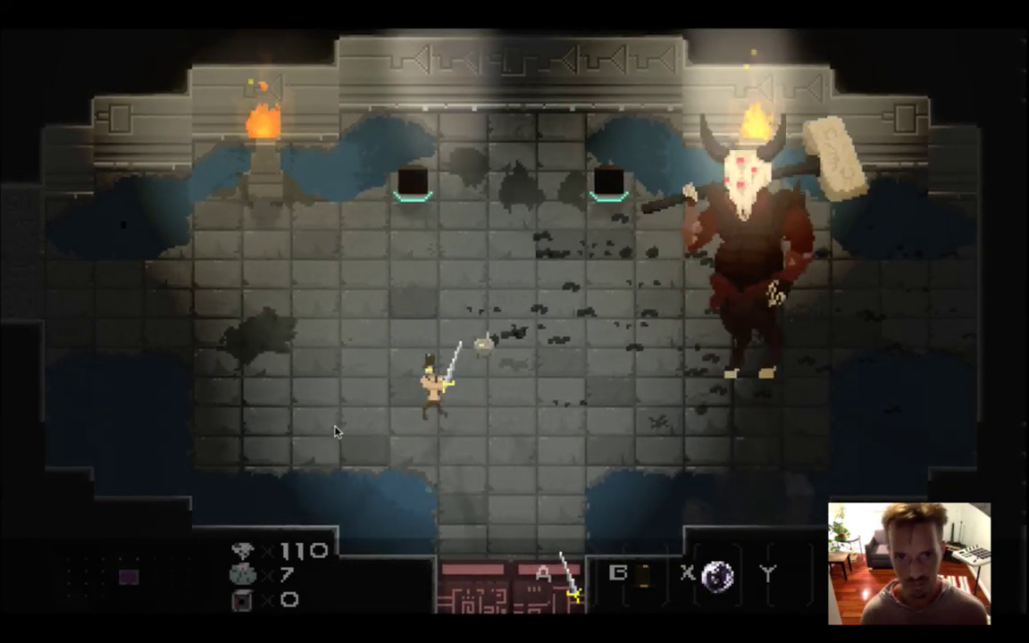
Keep the hero at a distance from the boss and slash twice around the middle of the room
key(Left)
key(Right)
key(Up)
key(space)
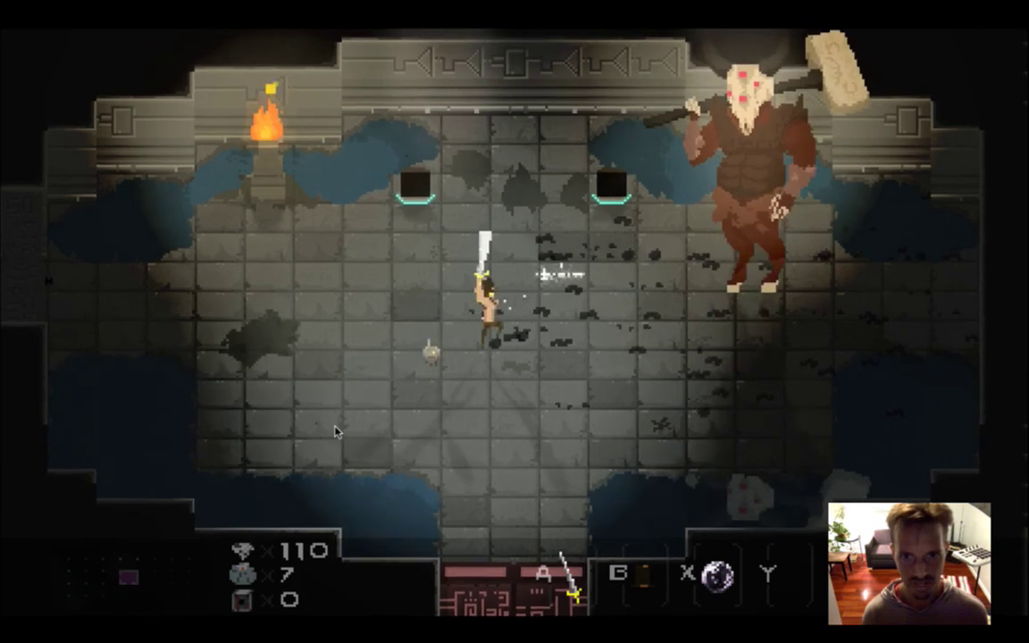
key(Down)
key(Left)
key(Up)
key(space)
key(Down)
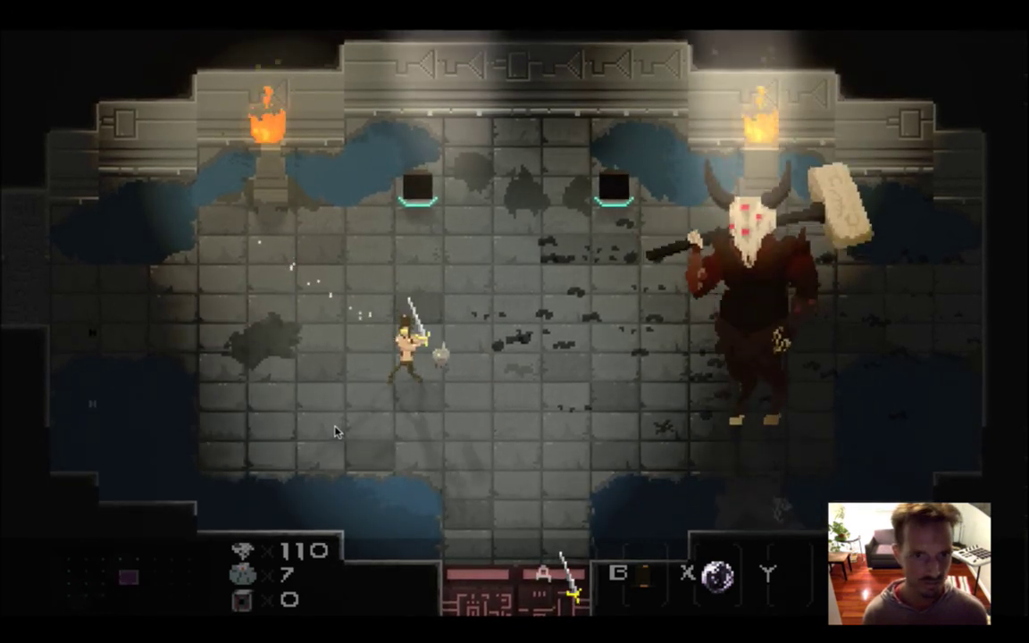
Slash once more in mid-room and approach the boss beside the fire burning on the floor
key(Right)
key(Right)
key(Down)
key(Up)
key(space)
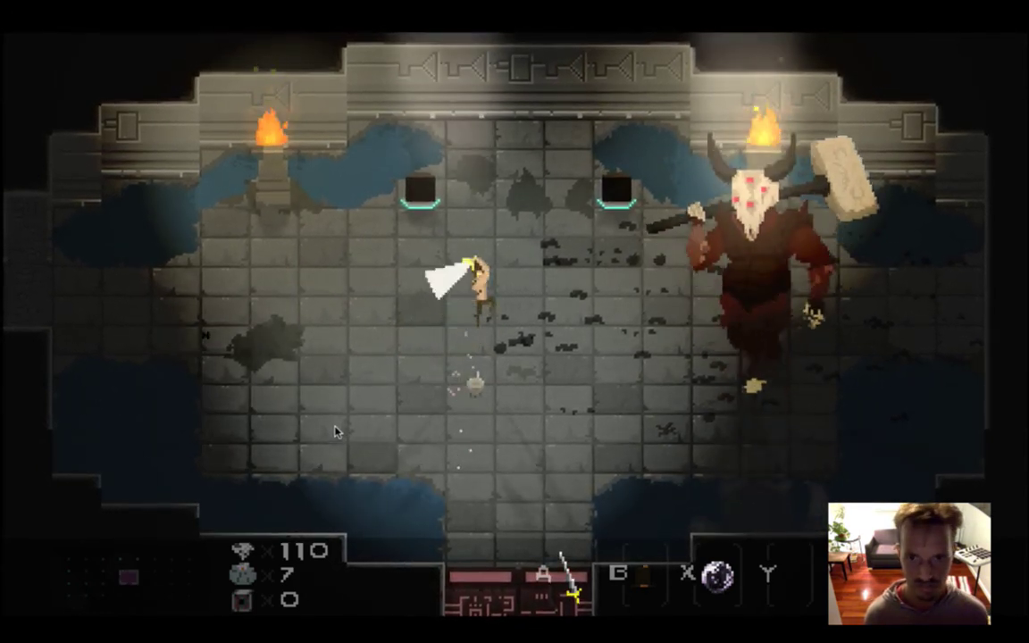
key(Down)
key(Down)
key(Right)
key(Up)
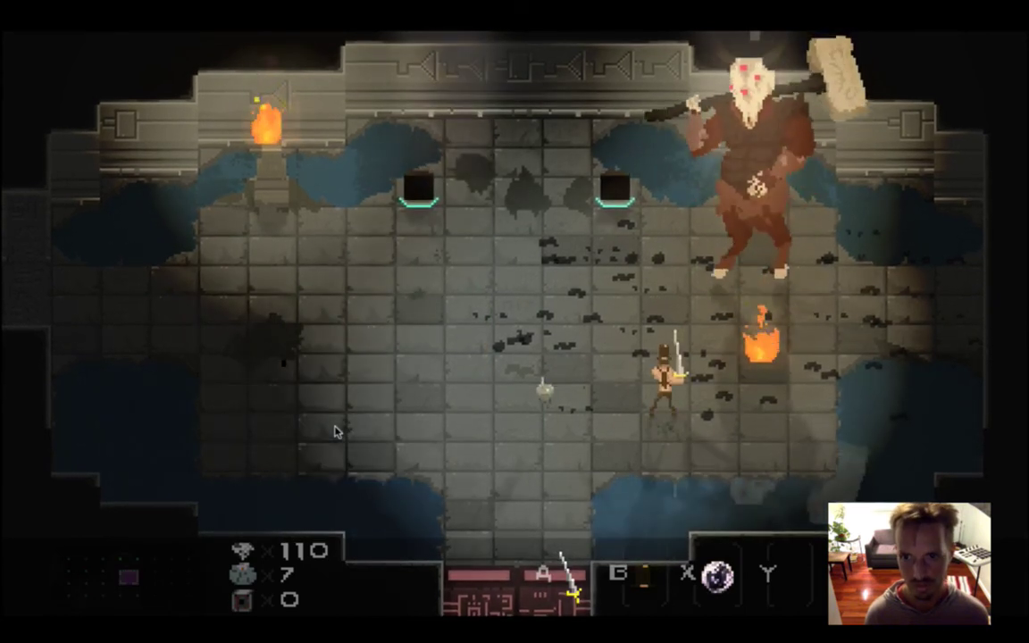
Dodge back briefly from the boss, then move in beside its legs and attack with repeated sword swings
key(Left)
key(Up)
key(space)
key(Left)
key(Down)
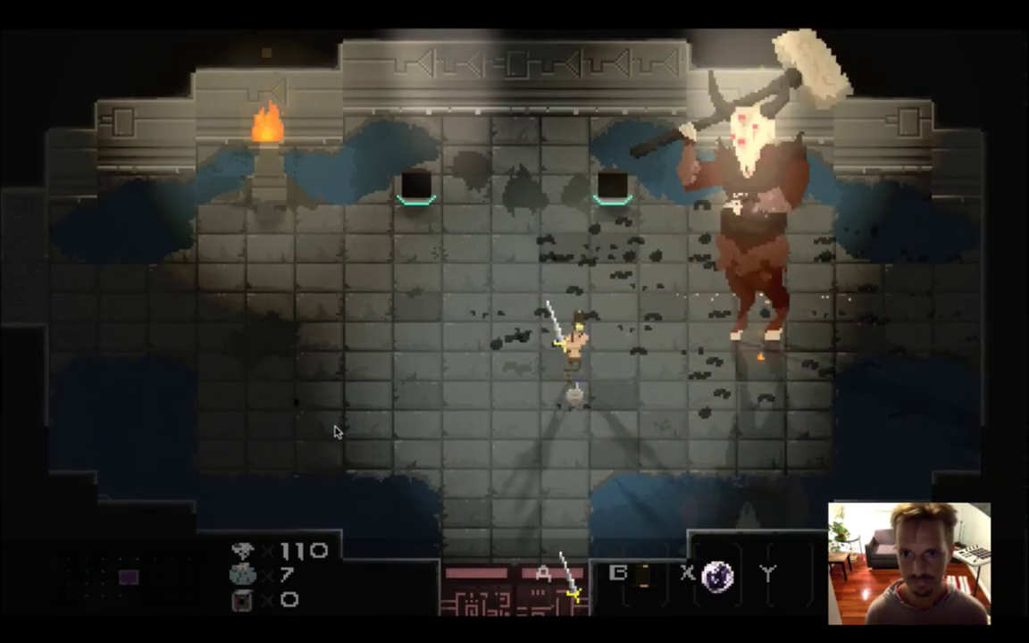
key(Right)
key(Up)
key(space)
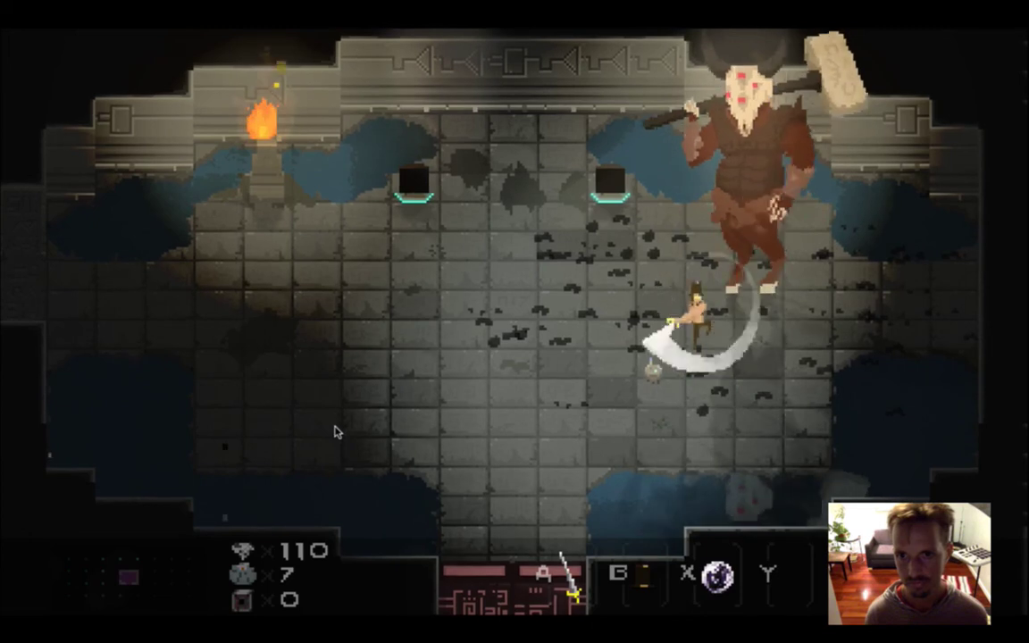
key(Up)
key(space)
key(Down)
key(space)
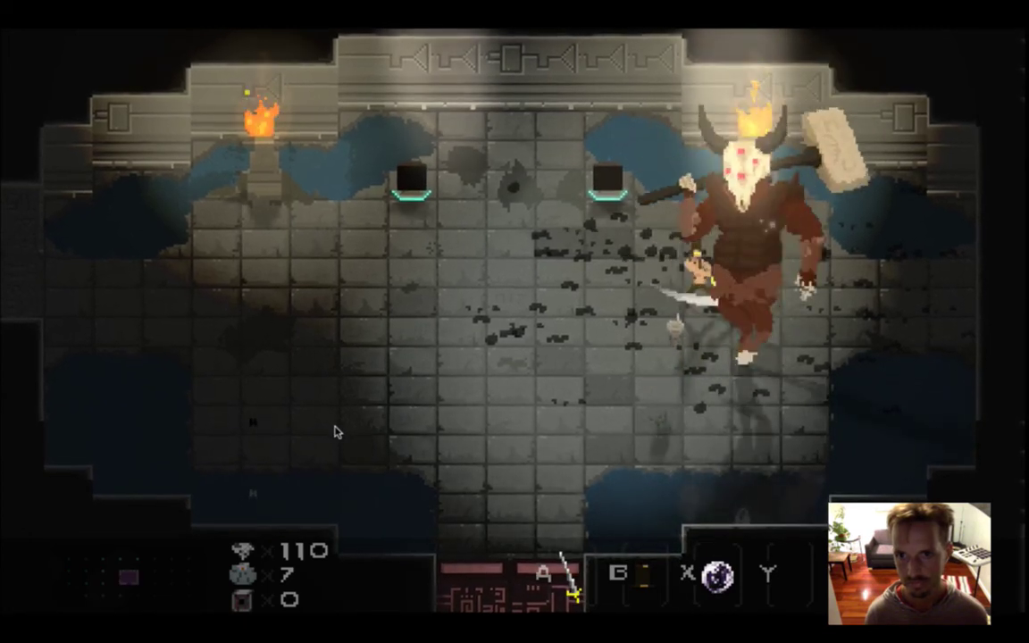
Evade the boss's hammer slam and smash the dark block on the teal base farther from the boss
key(Up)
key(Left)
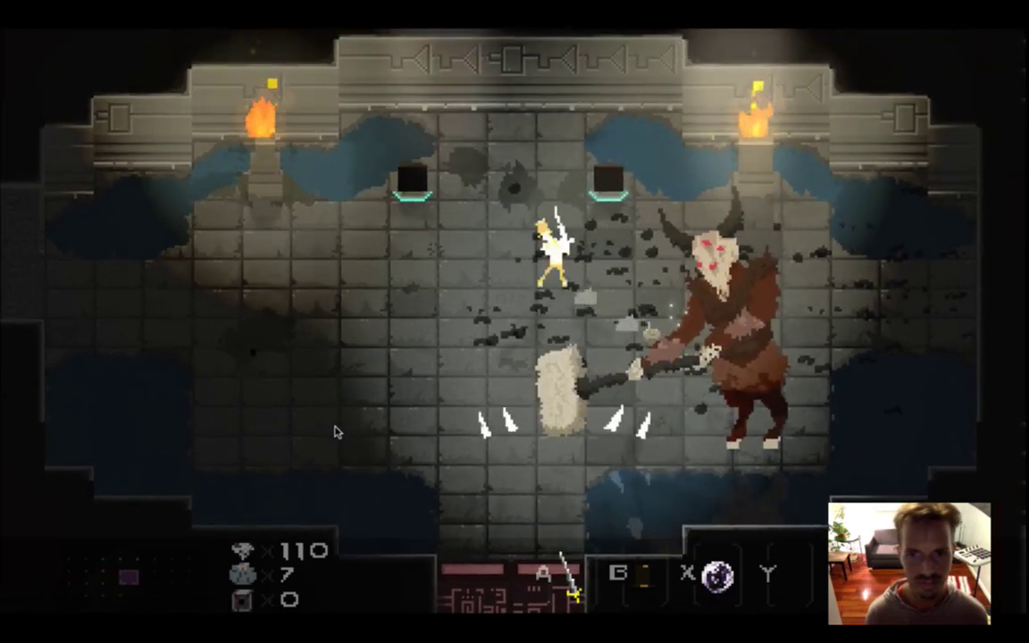
key(Down)
key(Up)
key(space)
key(Right)
key(Up)
key(Down)
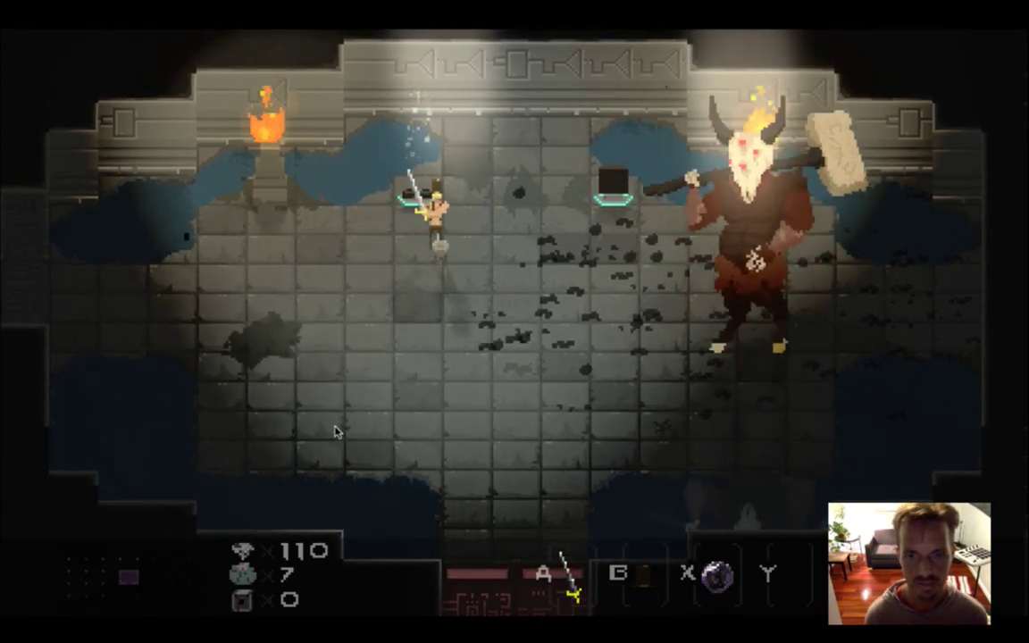
Return to the boss to hit it with the sword, sidestep, and approach its feet for another attack
key(Right)
key(Up)
key(space)
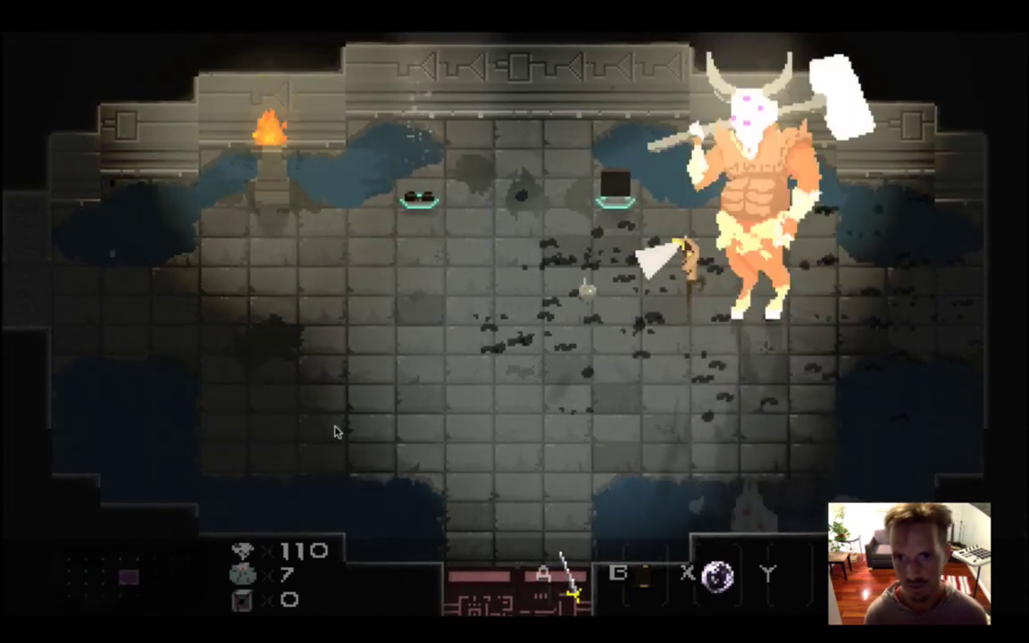
key(Down)
key(Left)
key(Right)
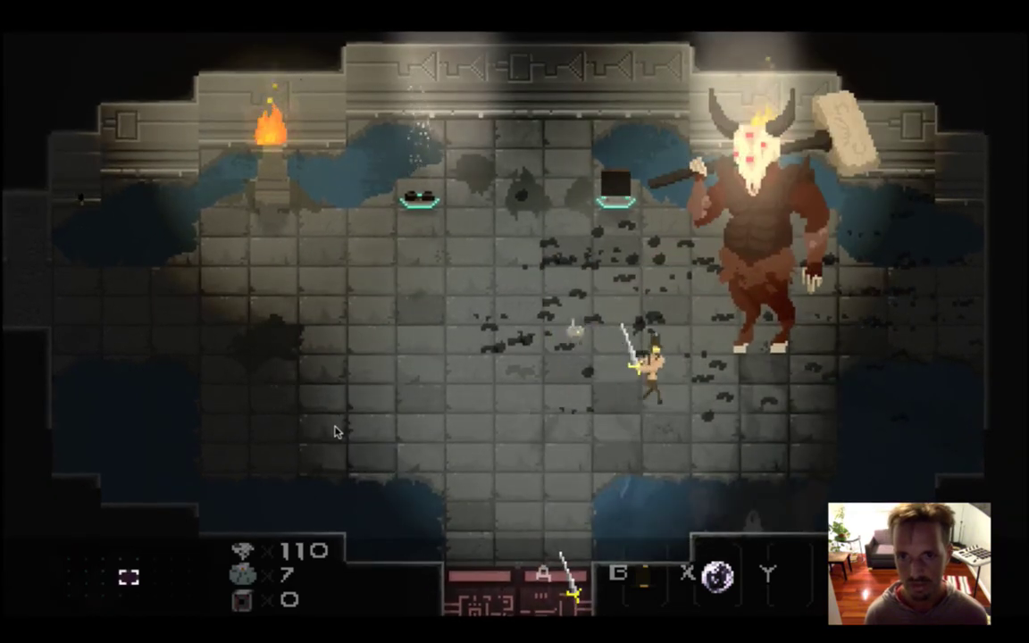
key(space)
key(Up)
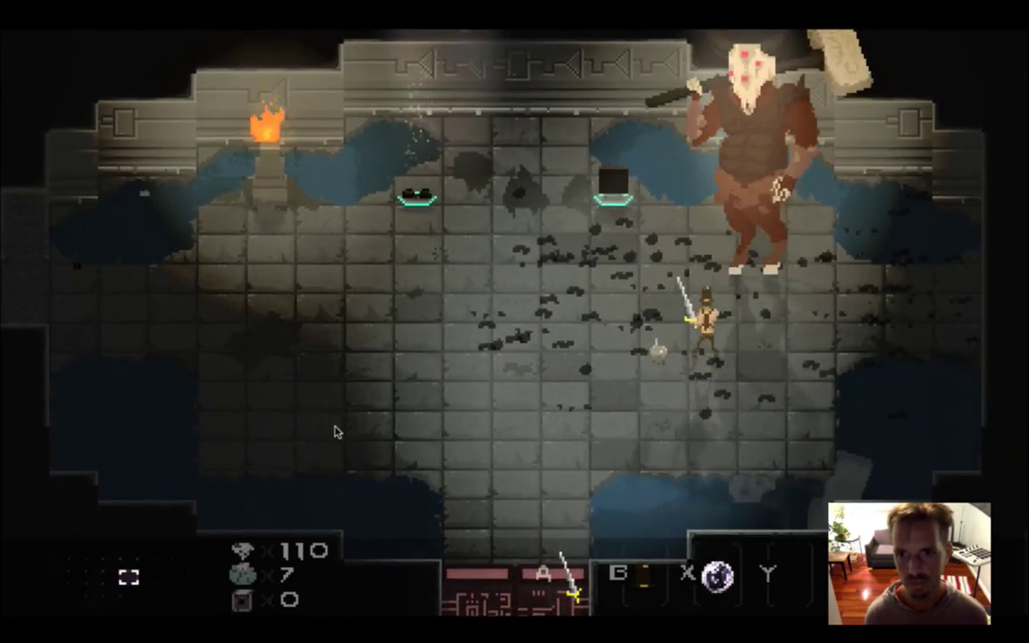
key(space)
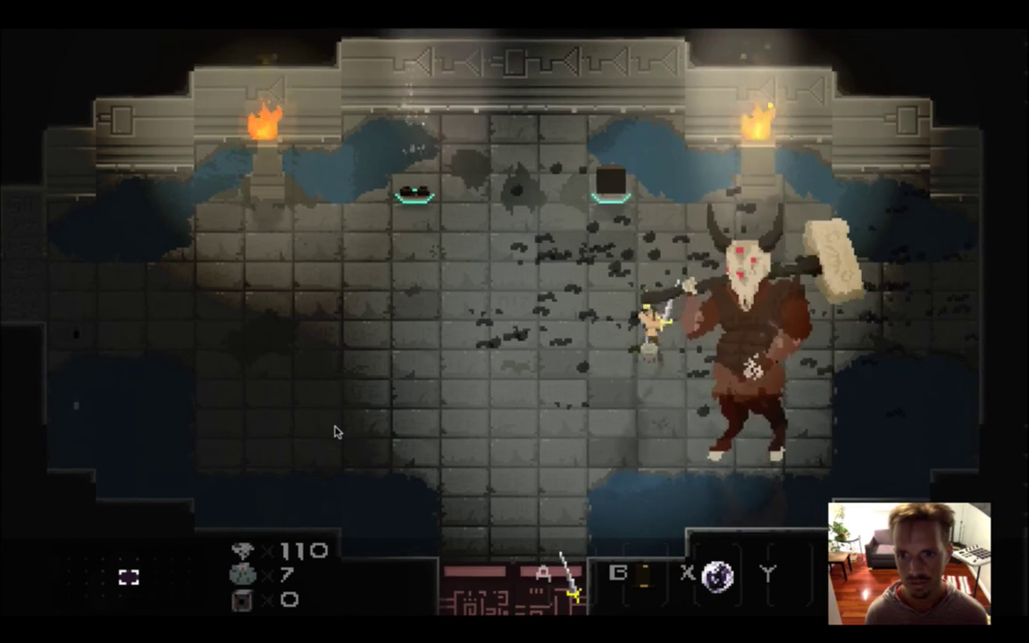
Slash the boss again at close range and back off toward the middle of the room
key(space)
key(Right)
key(Up)
key(space)
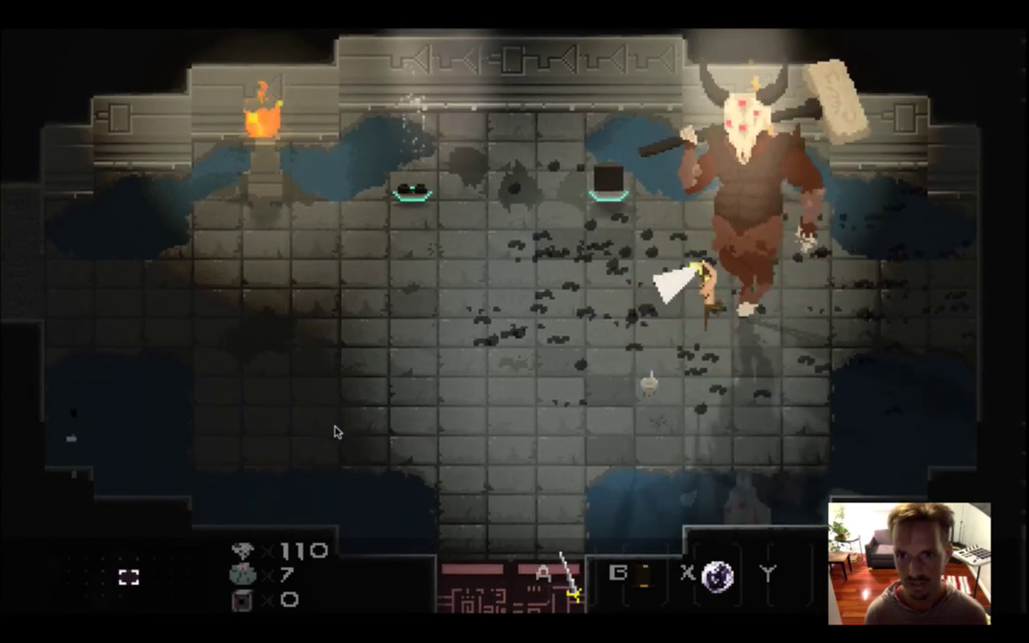
key(Left)
key(Right)
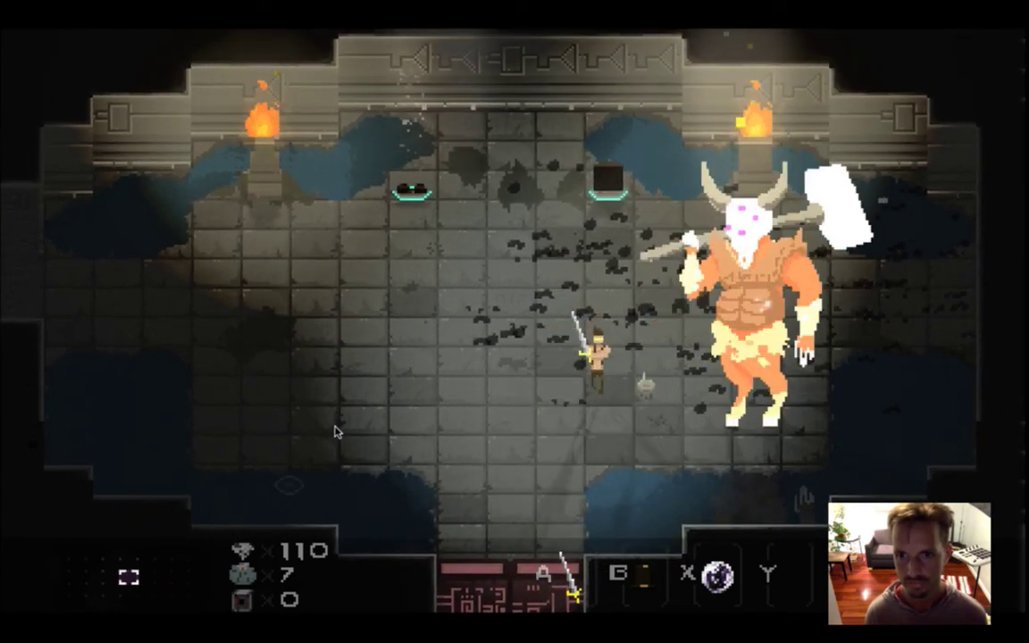
Run clear of the boss, smash the remaining dark block on its teal base, and withdraw from it
key(Left)
key(Up)
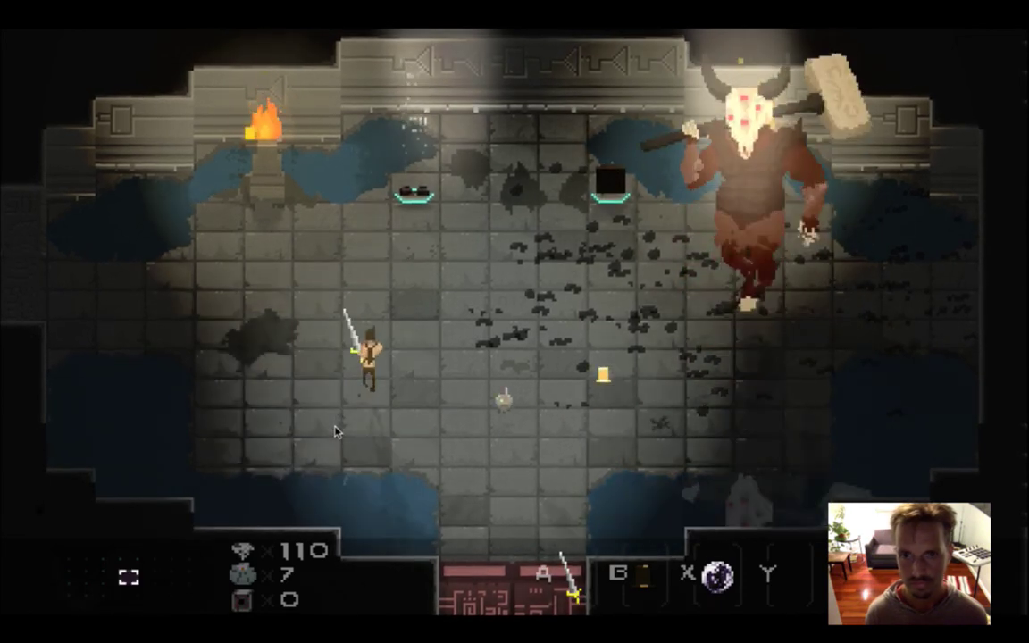
key(Right)
key(Right)
key(space)
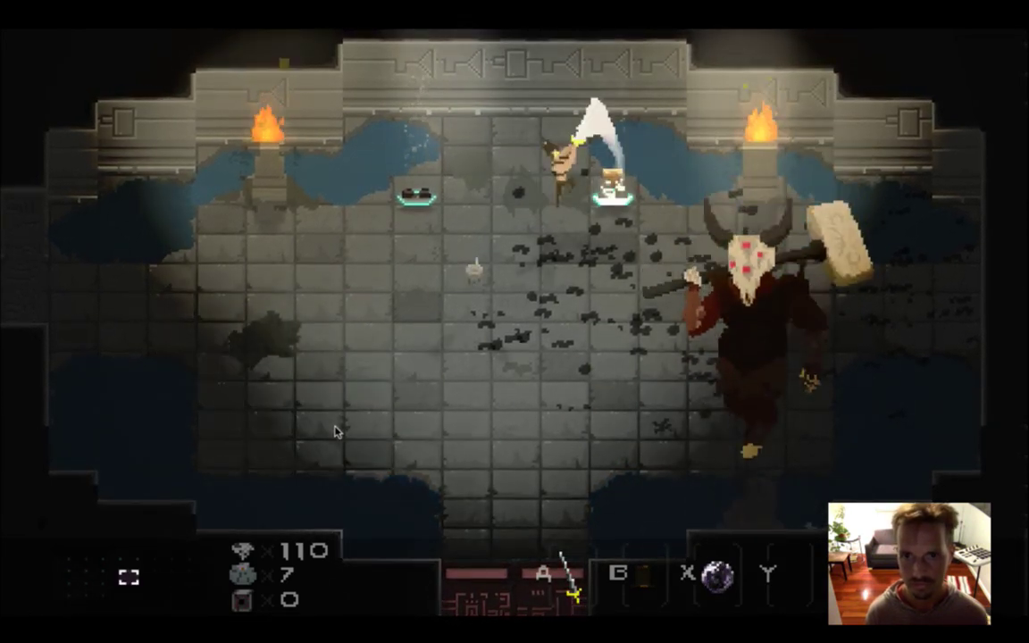
key(Down)
key(Left)
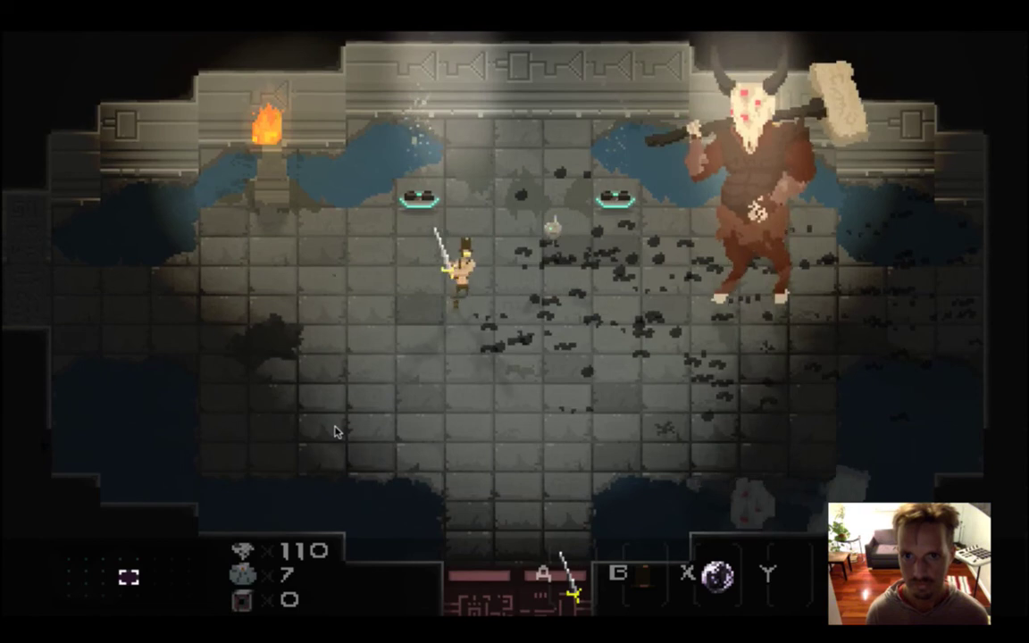
Charge back to the horned boss and defeat it with sword strikes at its side
key(Down)
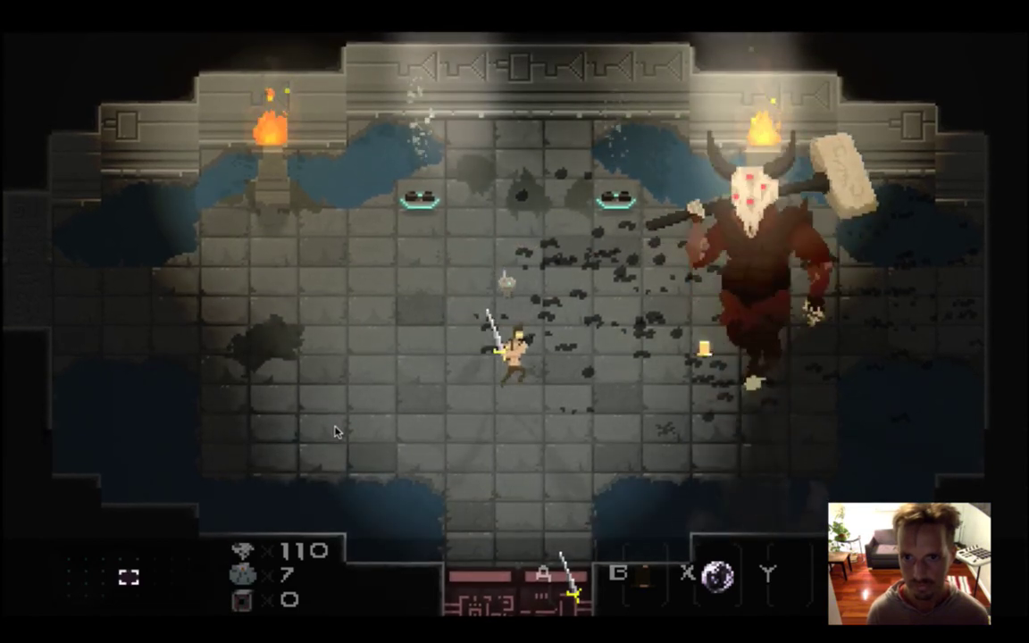
key(Right)
key(Up)
key(space)
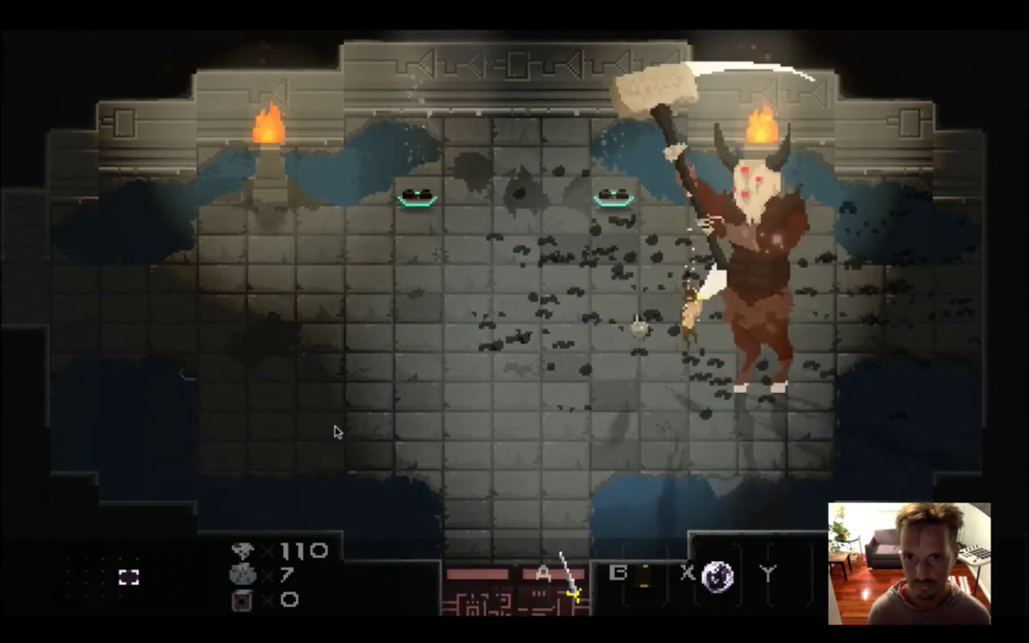
key(Left)
key(Up)
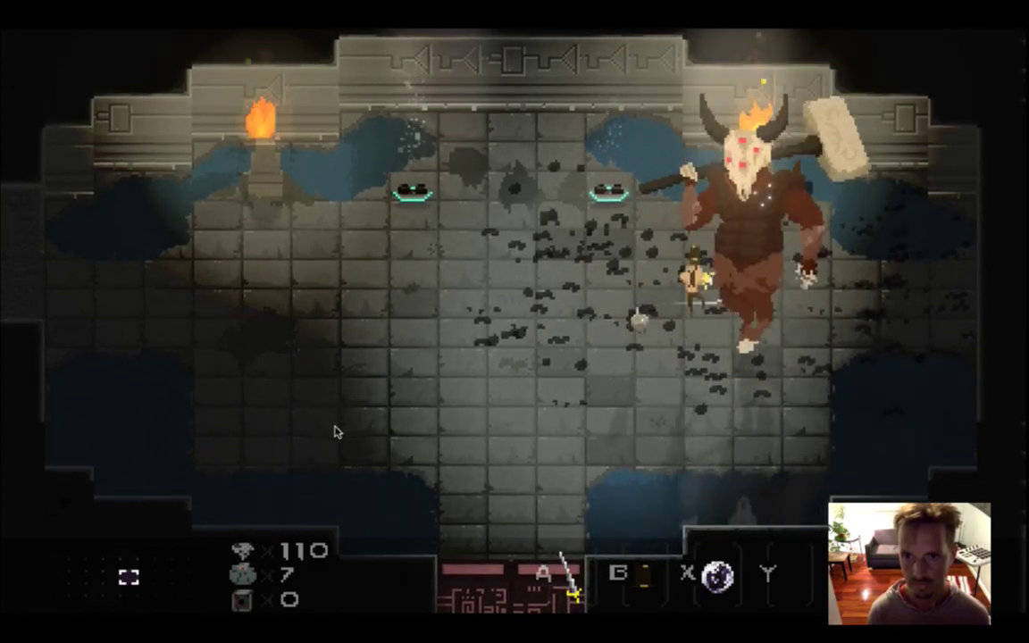
key(Left)
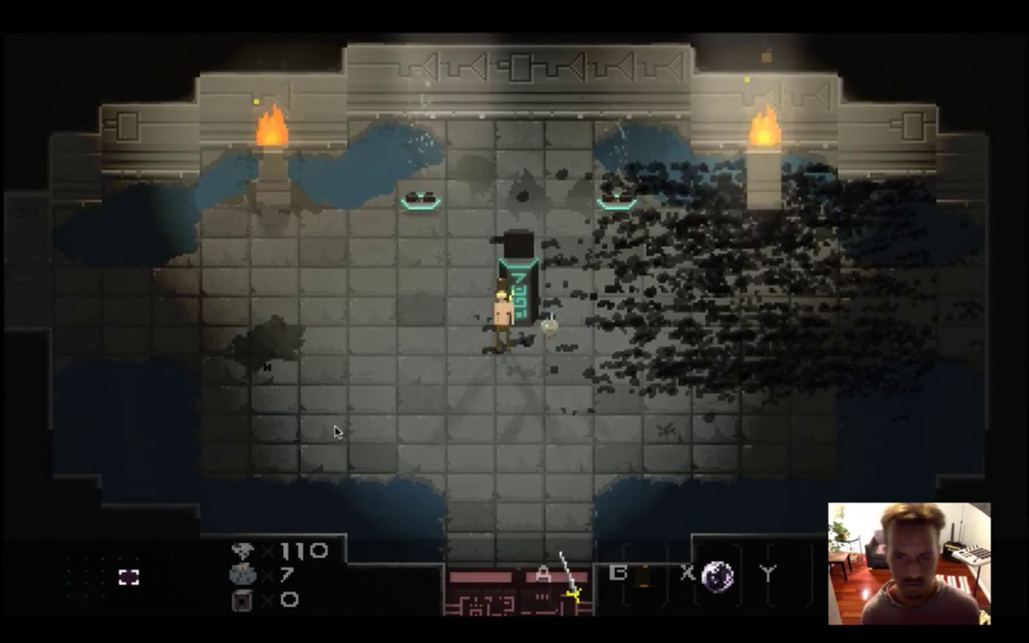
Move the hero away from the dark pillar with teal glyphs and use the sword action beside it
key(Left)
key(Left)
key(Up)
key(a)
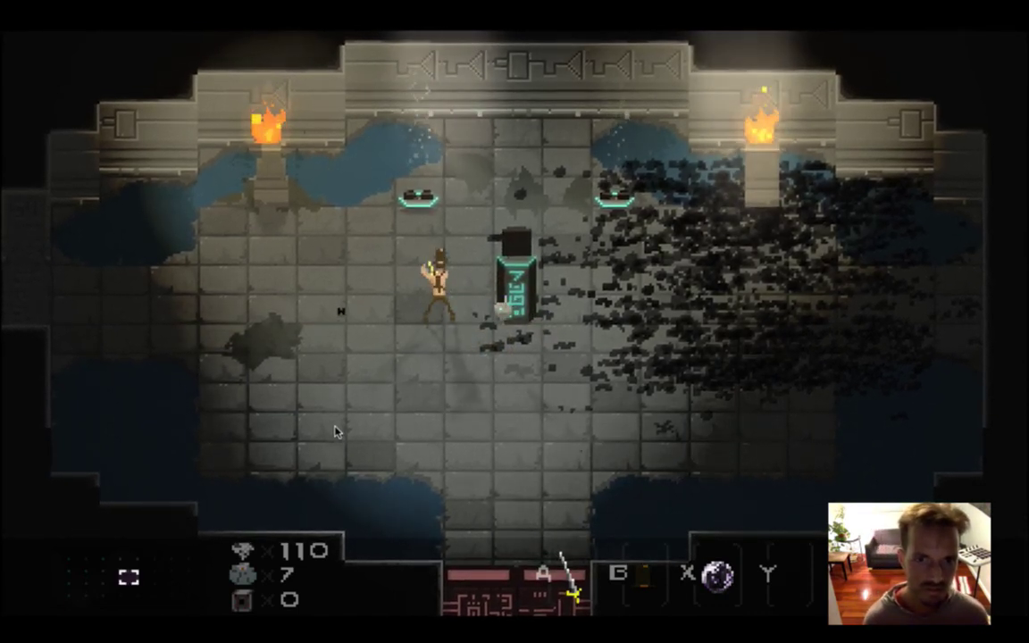
Collect the Demon's Tooth by the central pillar and walk the hero down past it
key(Up)
key(Right)
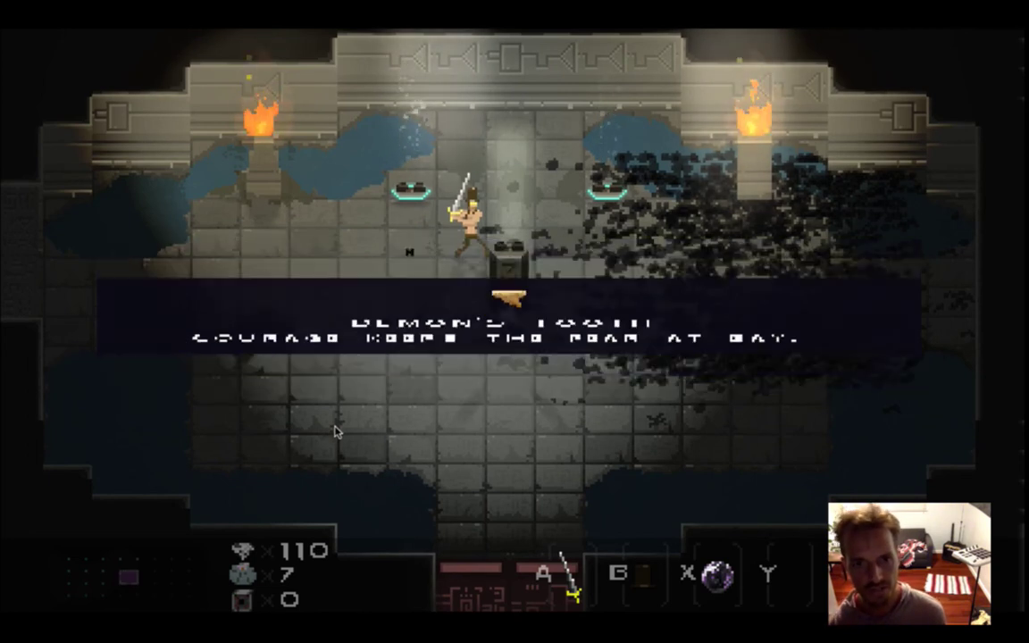
key(Right)
key(Down)
key(Down)
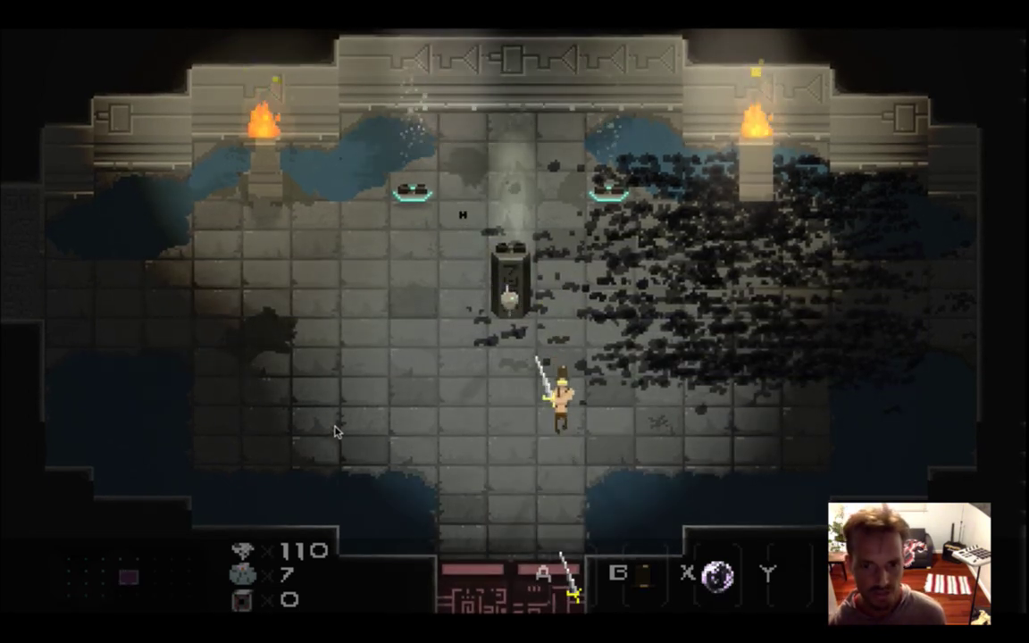
Step into the south passage, double back, and leave the boss room through its west doorway
key(Left)
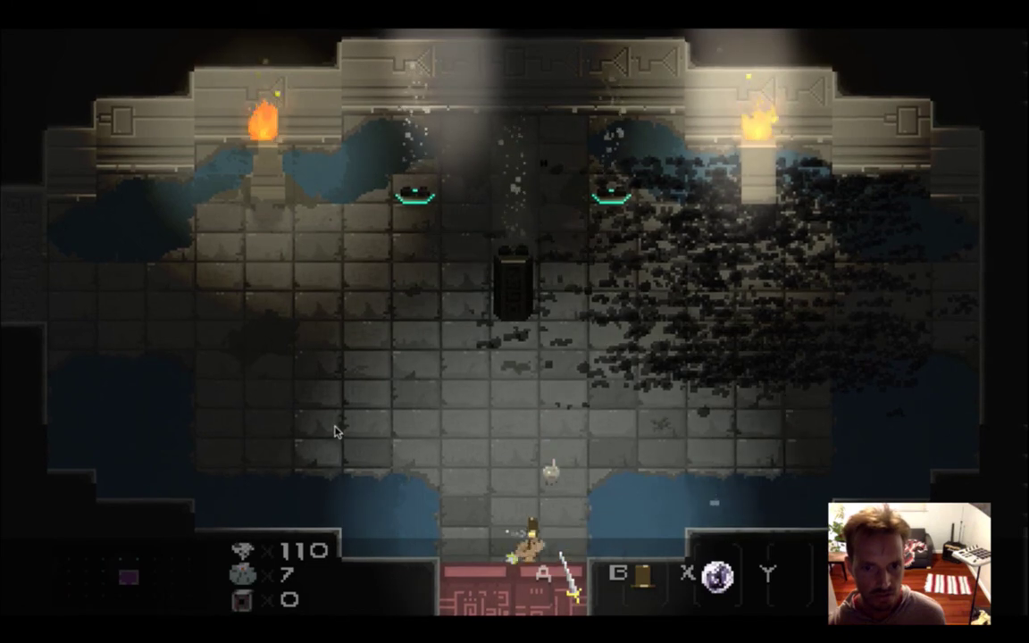
key(Left)
key(Up)
key(Right)
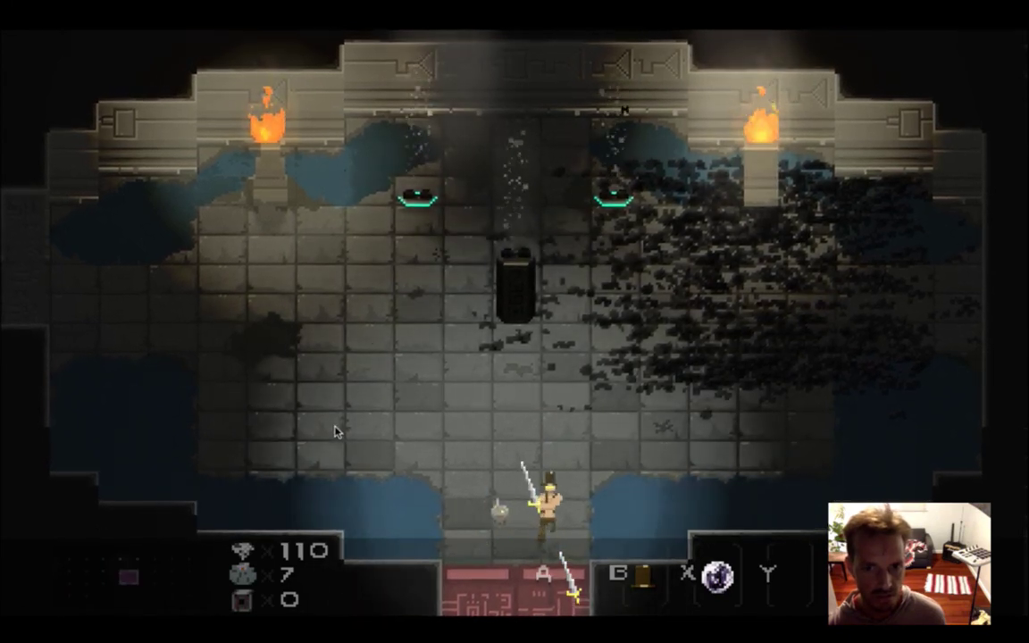
key(Down)
key(Left)
key(Up)
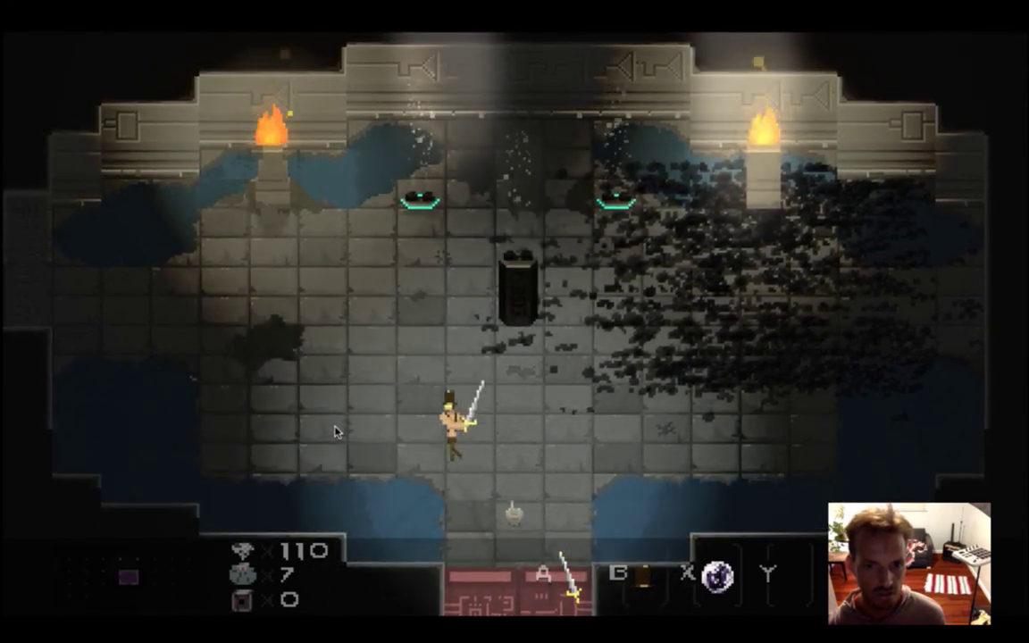
key(Left)
key(Up)
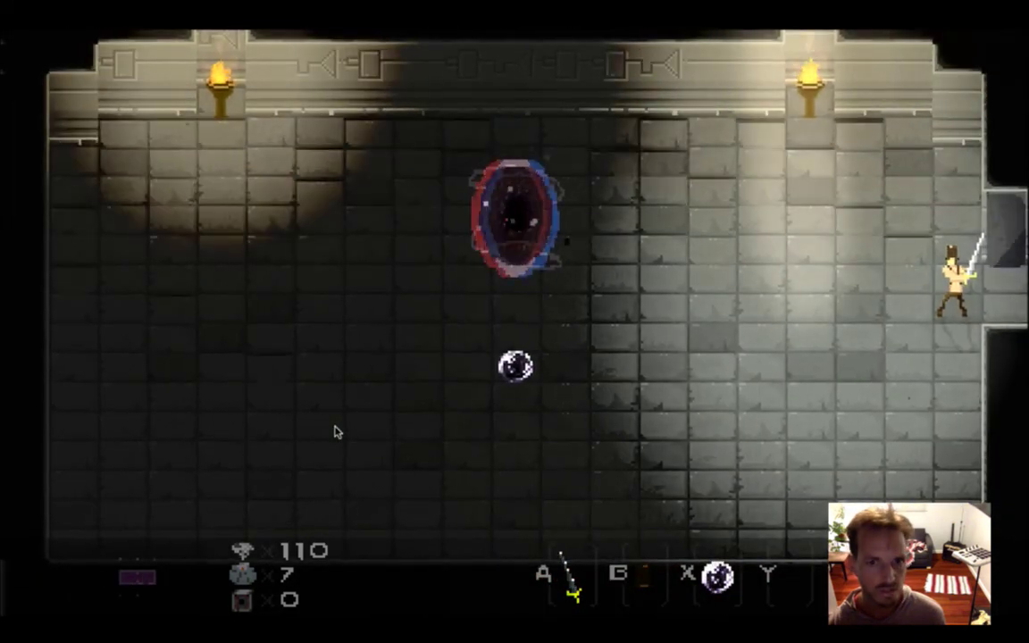
Cross the collapsing floor of the portal room and pick up the Blink Orb
key(Left)
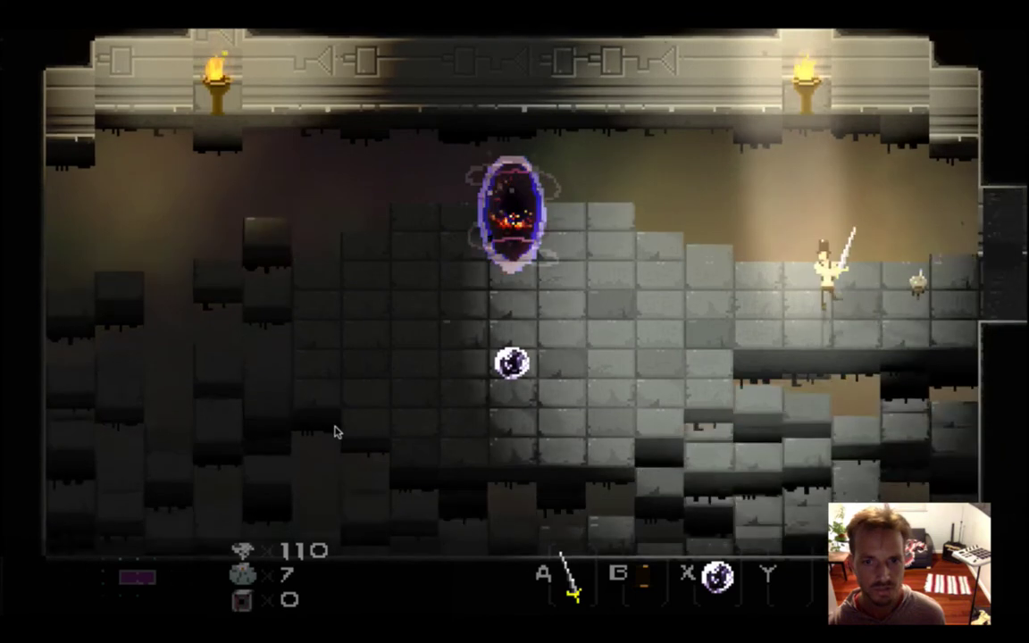
key(Left)
key(Down)
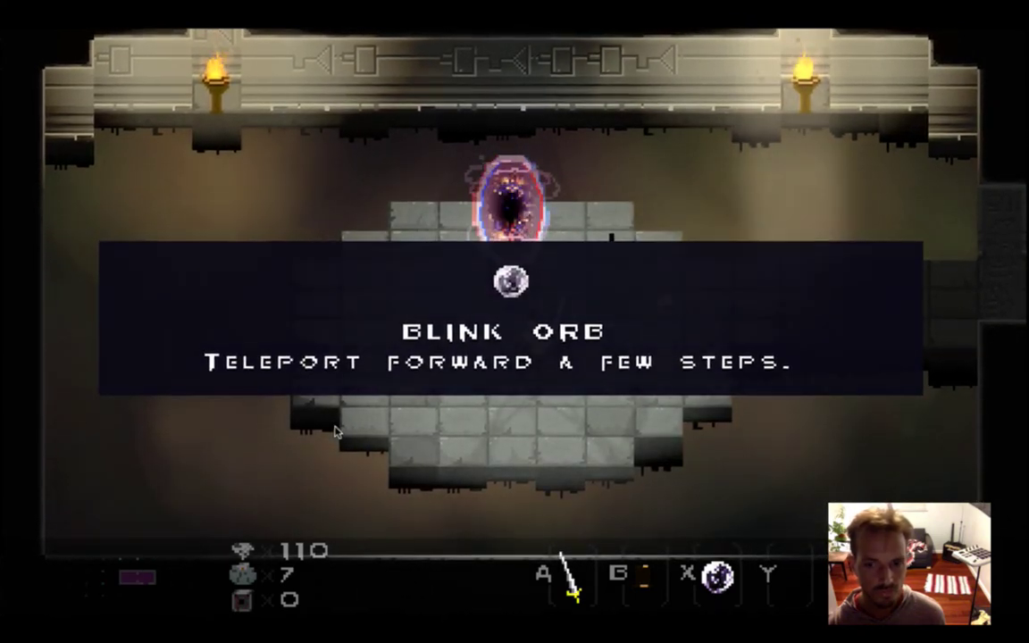
Travel through the portal and leave the fire-lit arrival room by its south exit
key(Left)
key(Up)
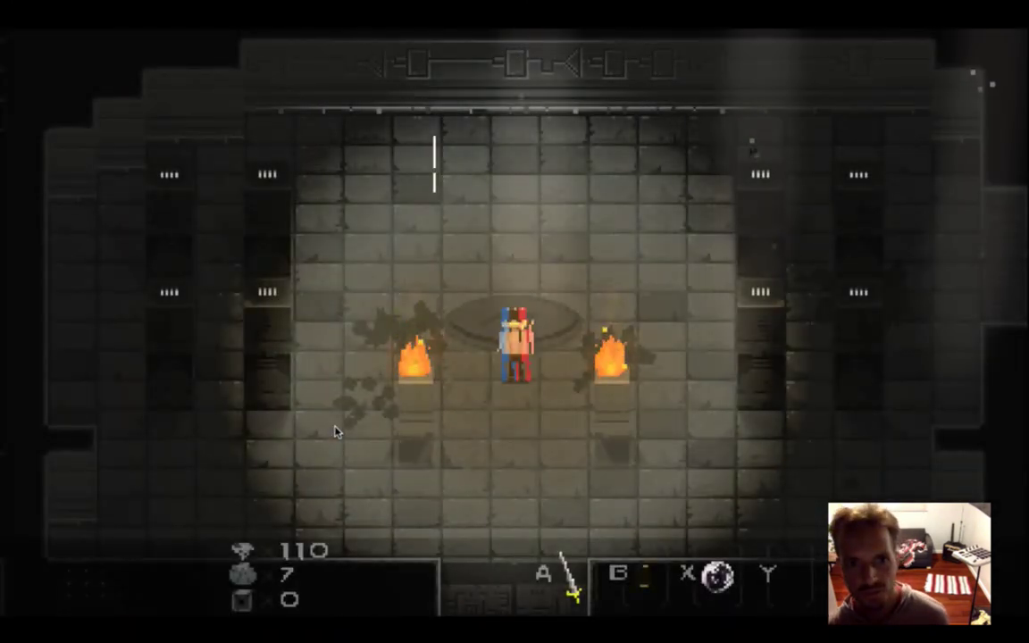
key(Down)
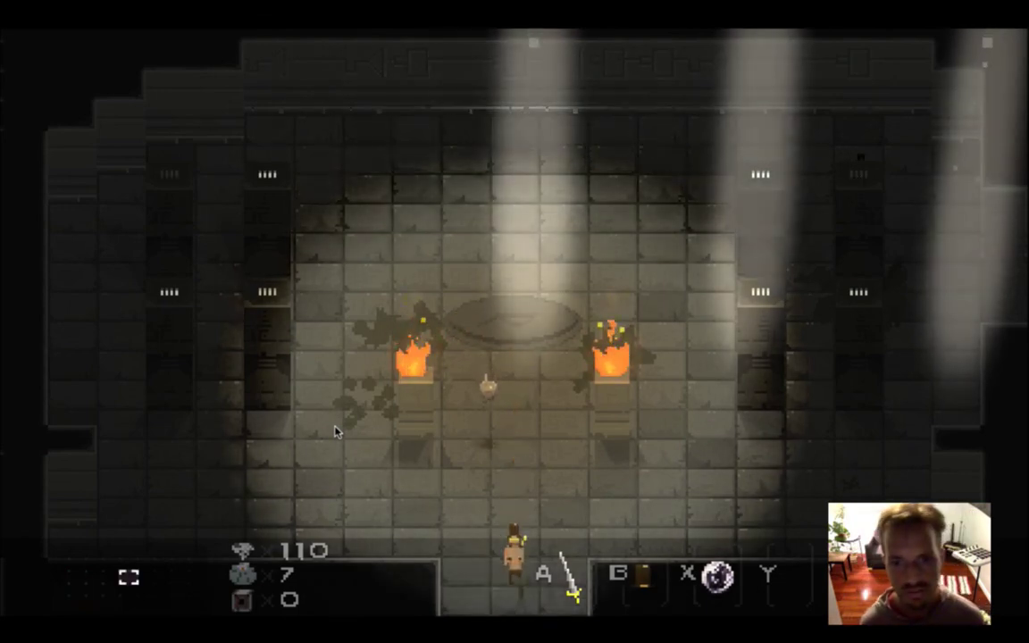
key(Down)
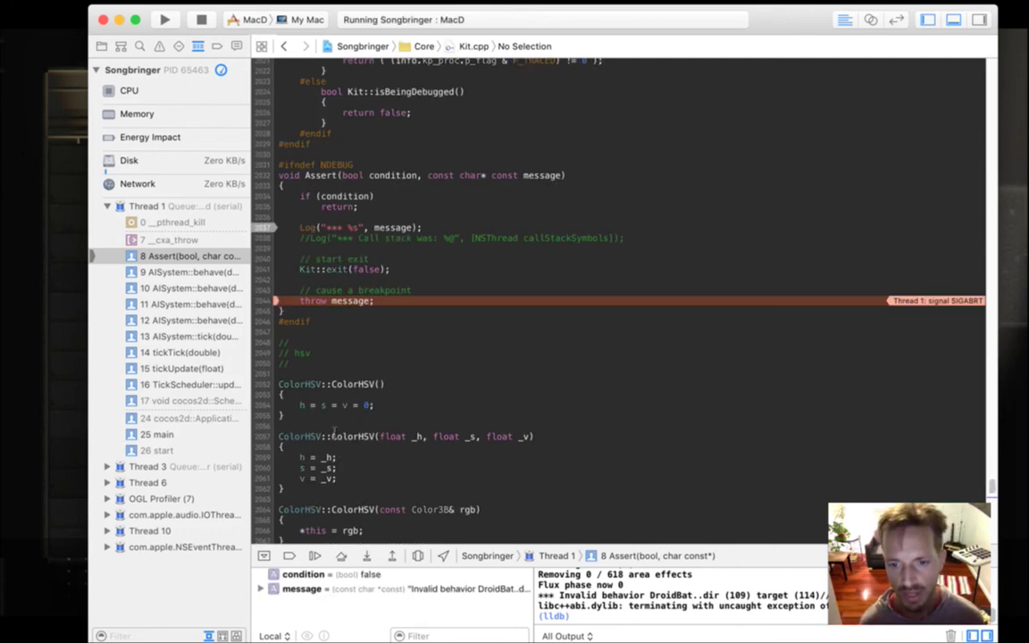
Glance at the Twitch chat, return to Xcode, and stop the Songbringer debug session
key(super+Tab)
key(super+Tab)
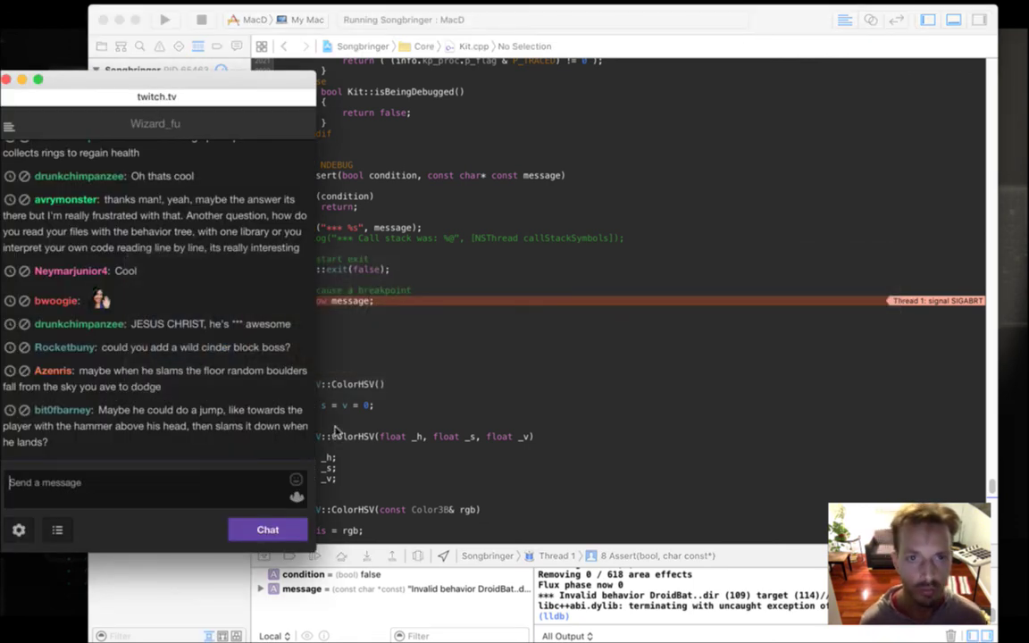
click(413, 91)
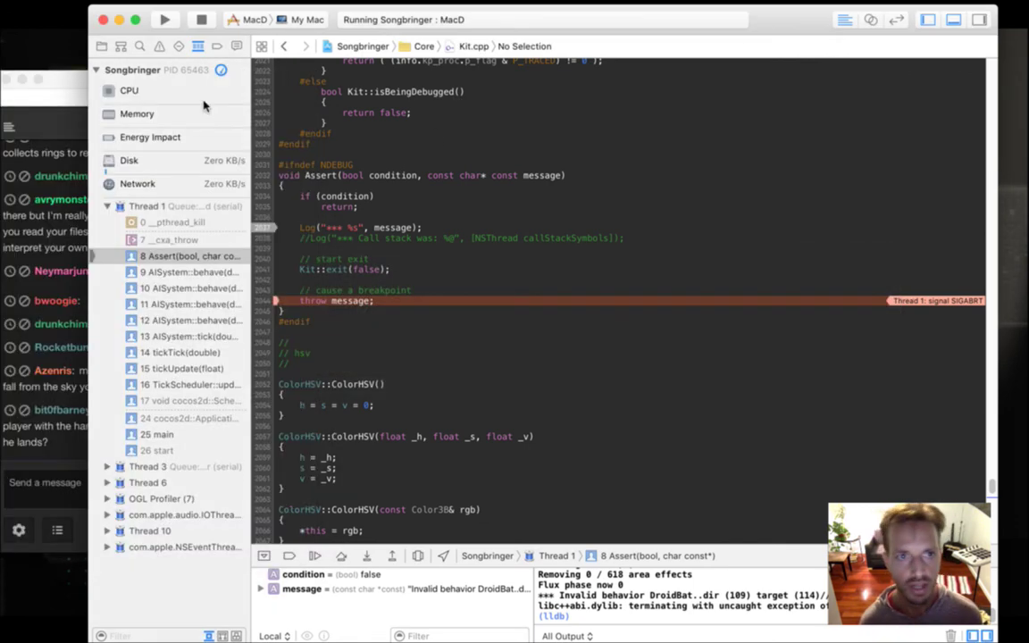
click(200, 20)
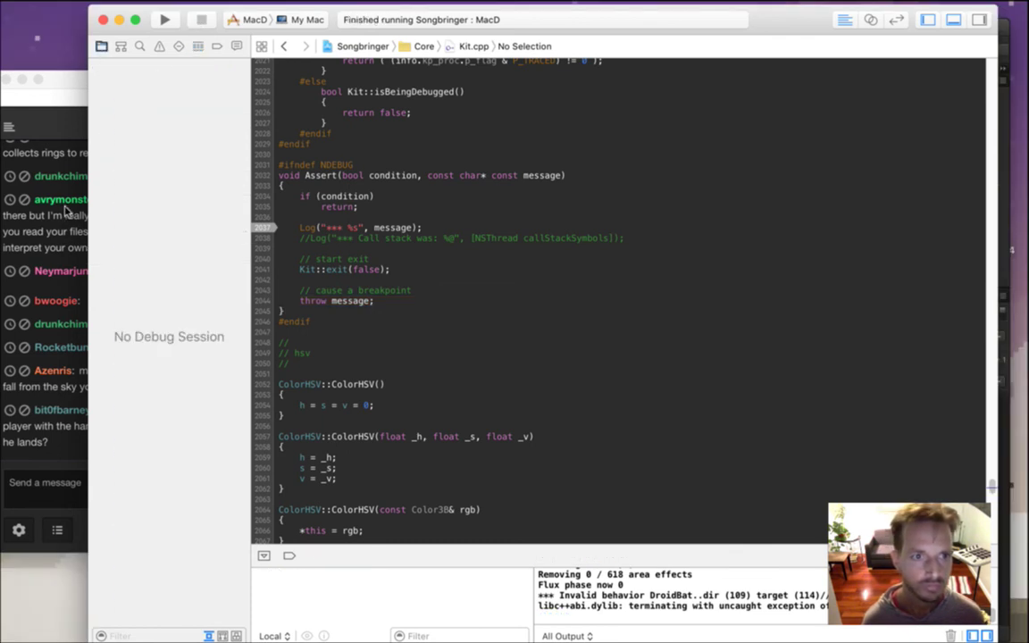
Read the Twitch chat question about how the behavior tree files are read
click(62, 192)
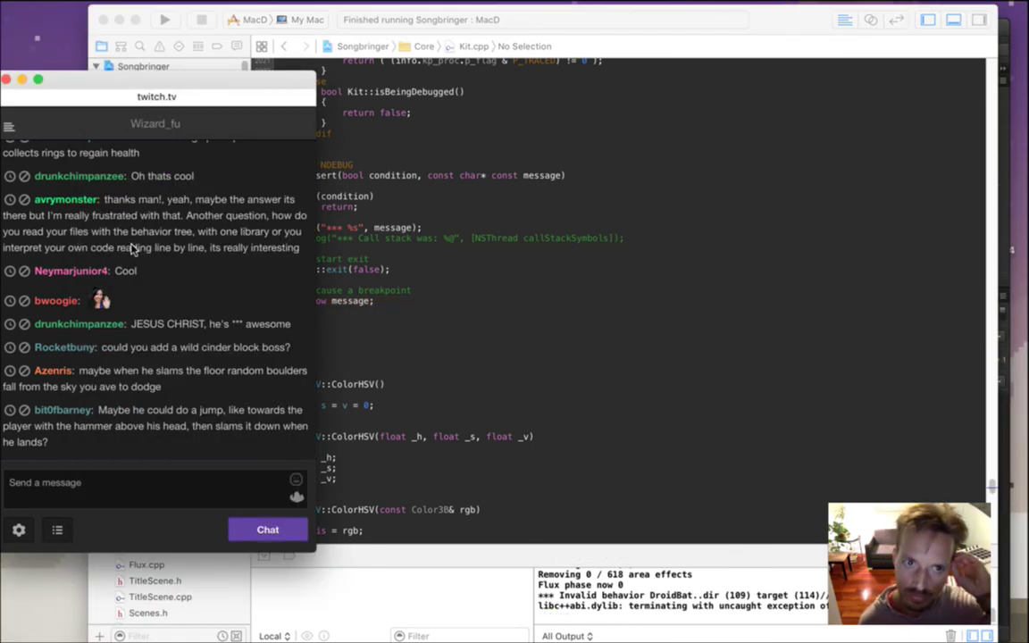
drag(107, 200, 148, 217)
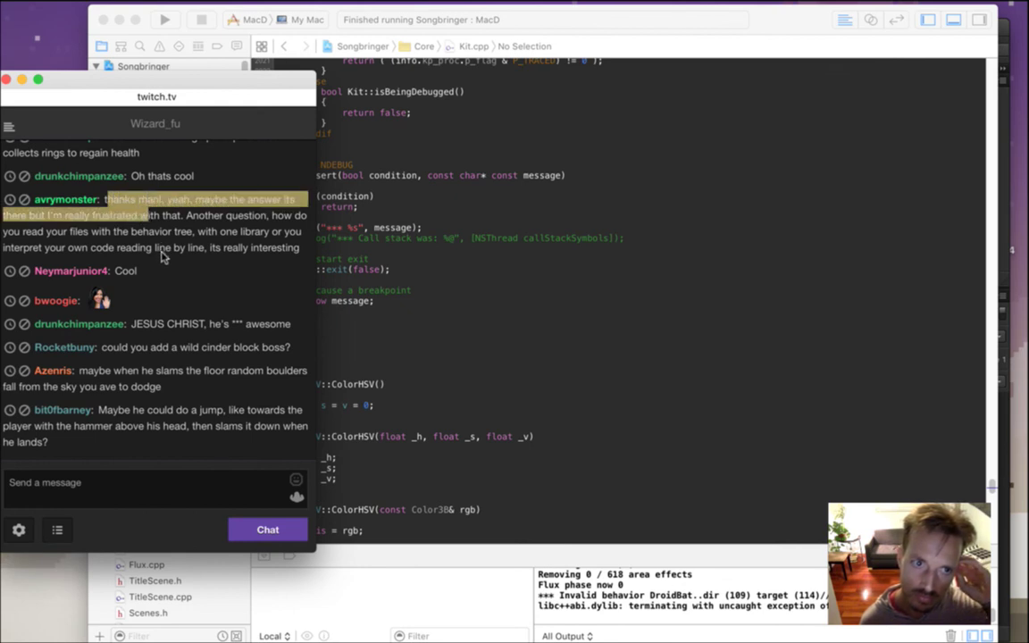
click(155, 235)
drag(148, 215, 179, 231)
click(175, 204)
drag(142, 176, 180, 193)
In Xcode, open the Blob.txt profile and highlight its behavior sequences choose, charge and seek
click(445, 218)
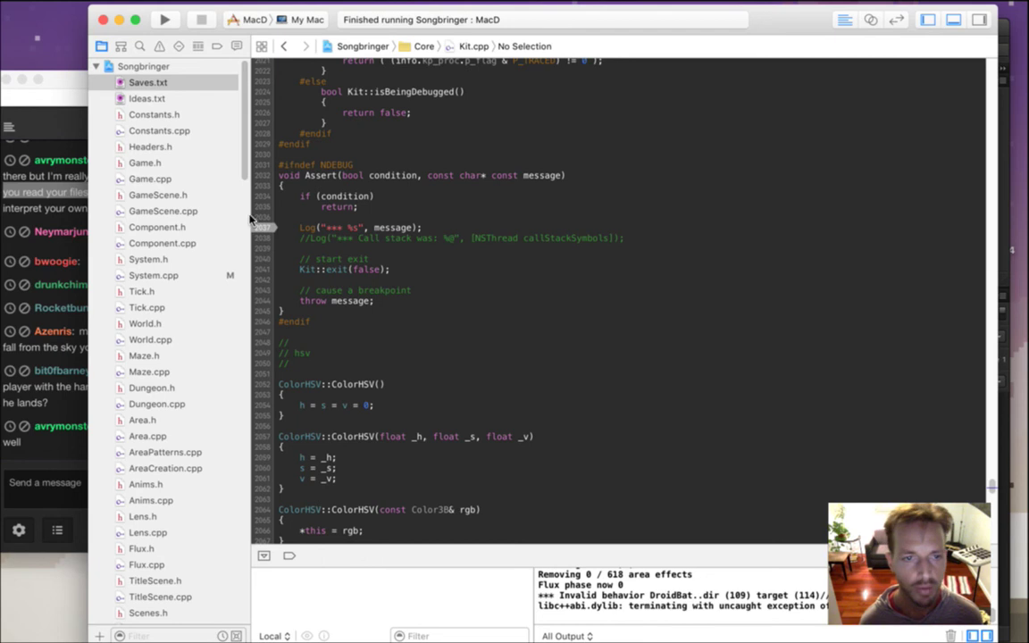
scroll(236, 237, down, 10)
scroll(223, 295, down, 15)
click(210, 351)
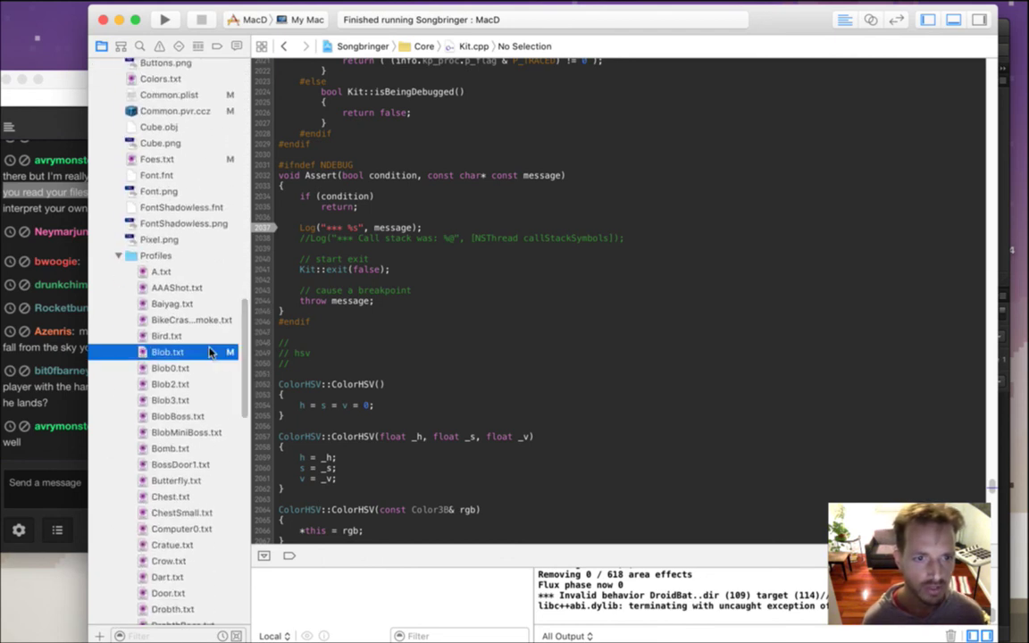
drag(320, 170, 437, 382)
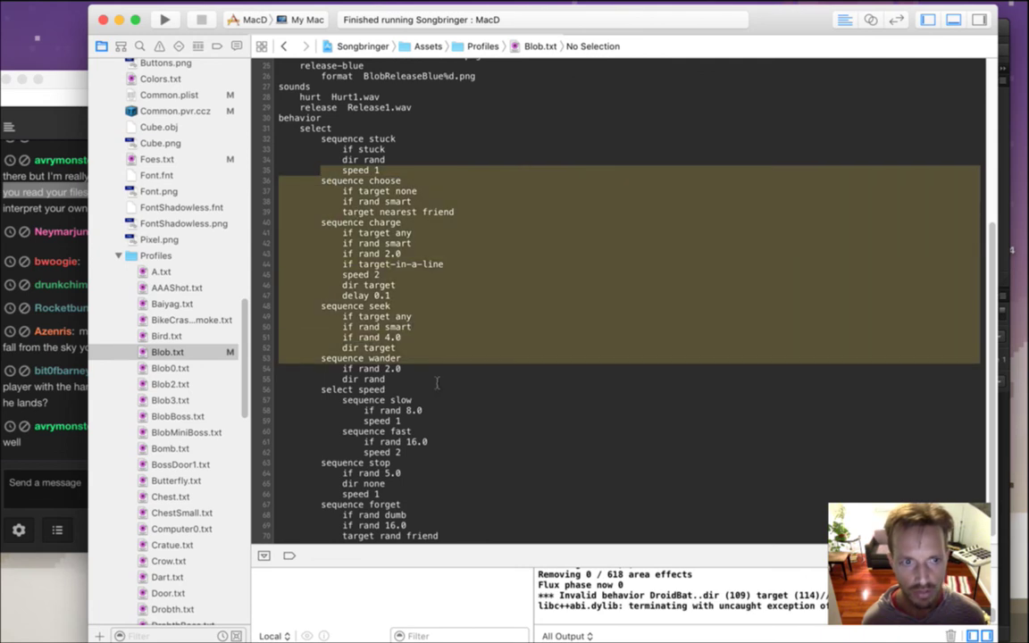
Switch to Safari and open the ValTree repository on github.com in a new window
key(super+Tab)
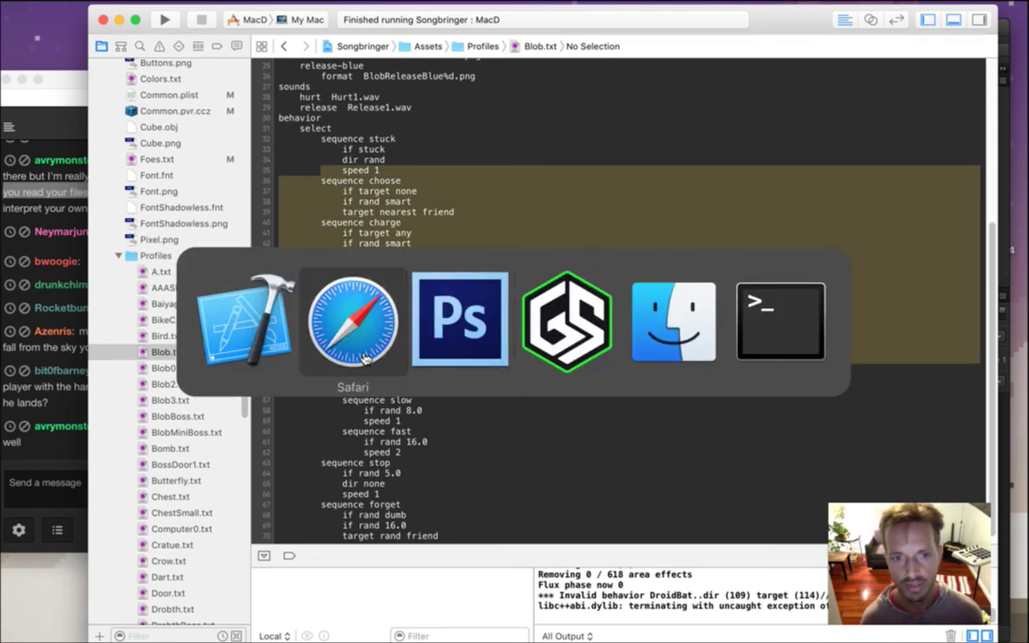
key(super+n)
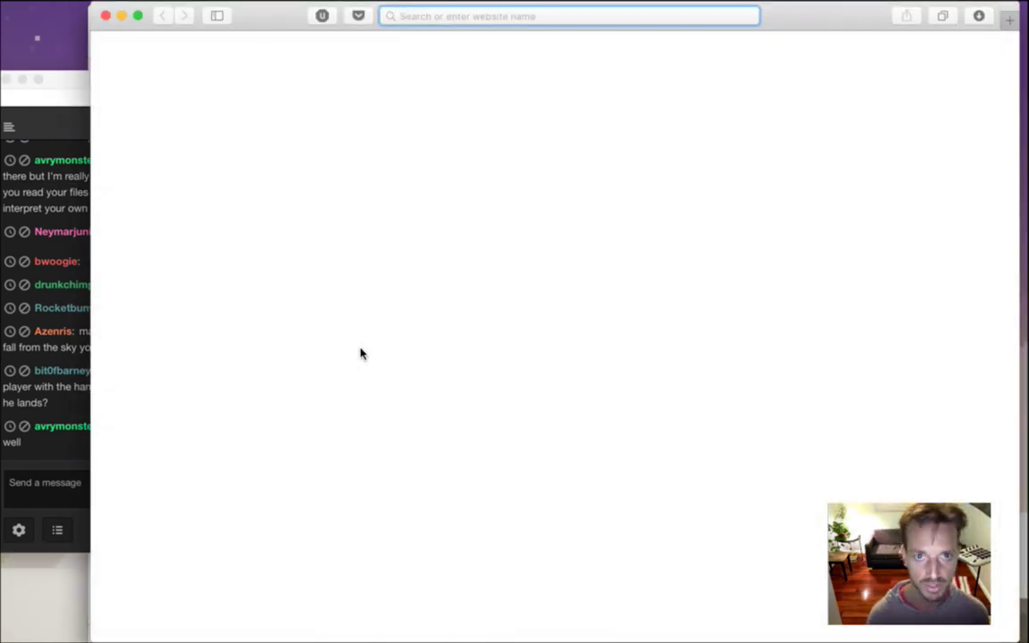
text(github.com)
key(Down)
key(Return)
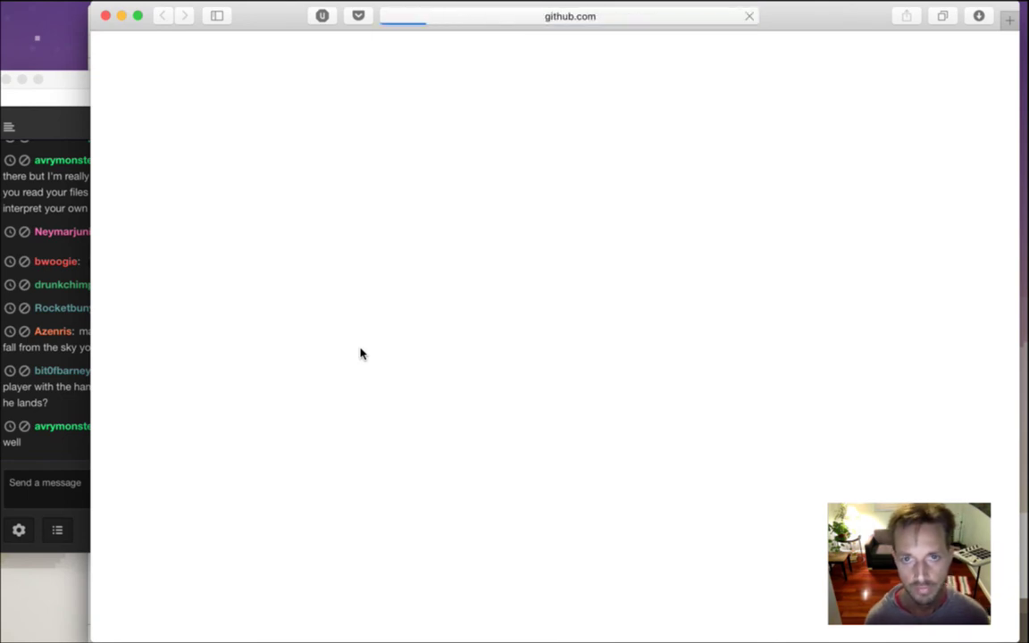
Post the ValTree repository's URL in the Twitch chat and close the repository window
click(552, 22)
key(super+c)
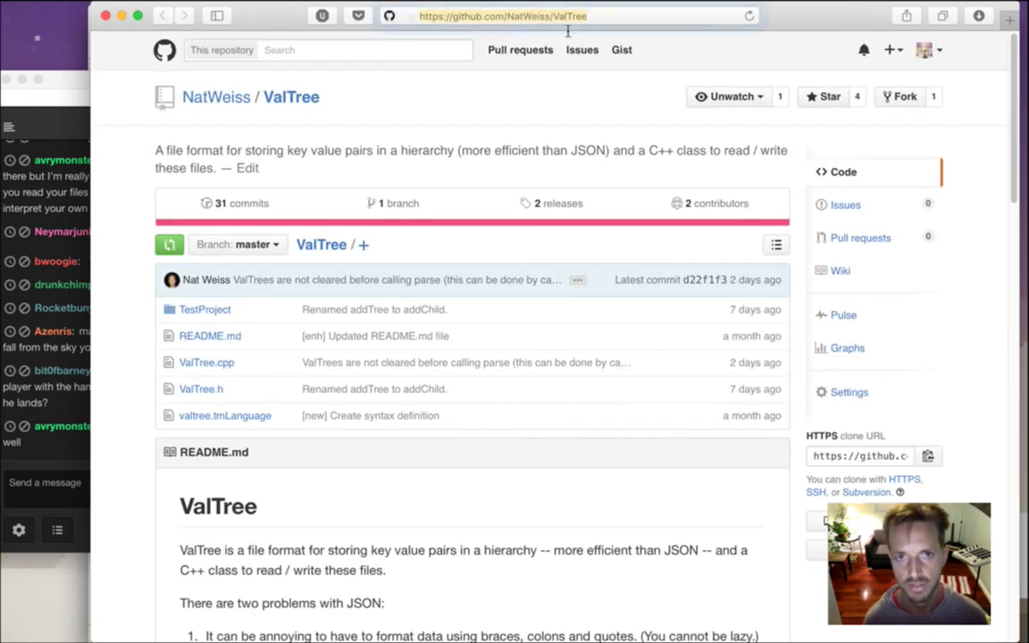
click(64, 493)
key(super+v)
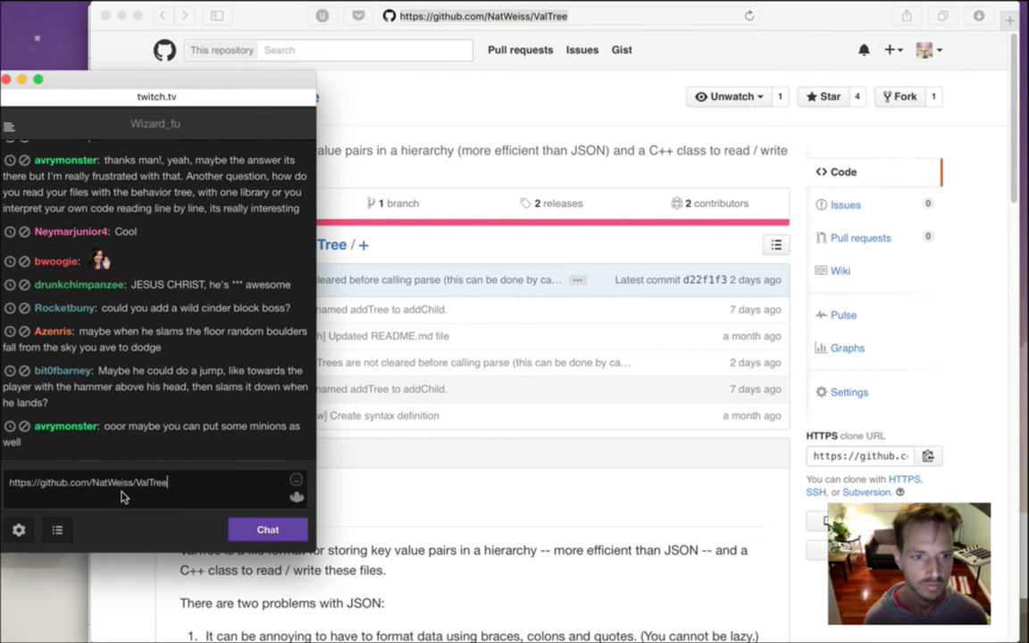
key(Return)
click(462, 164)
key(super+w)
Read the viewers' boss suggestions about minions, a cinder block boss, falling boulders and a hammer jump
drag(104, 403, 280, 406)
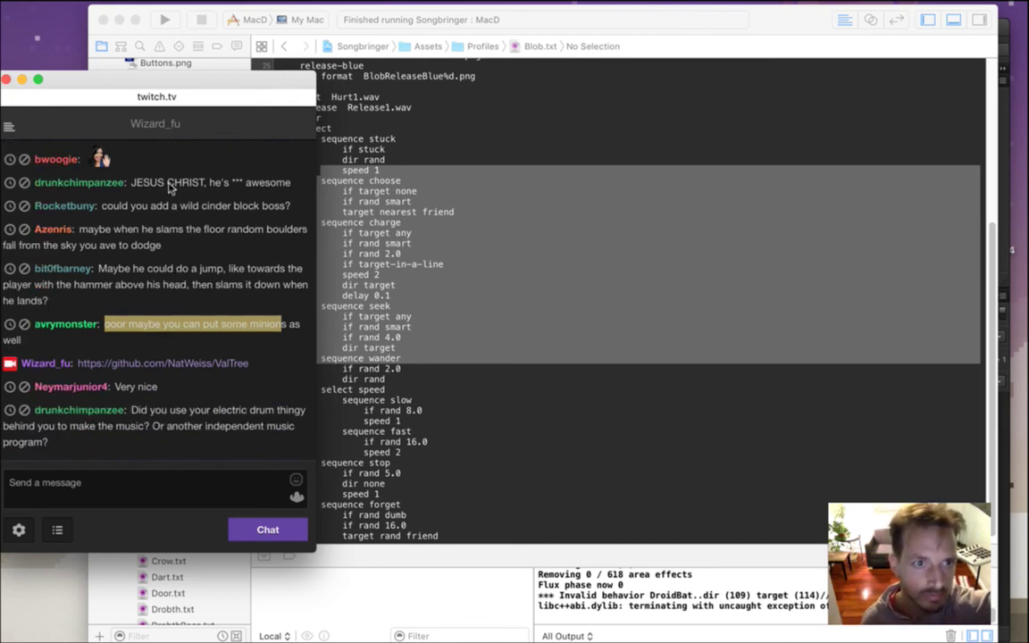
drag(177, 184, 252, 183)
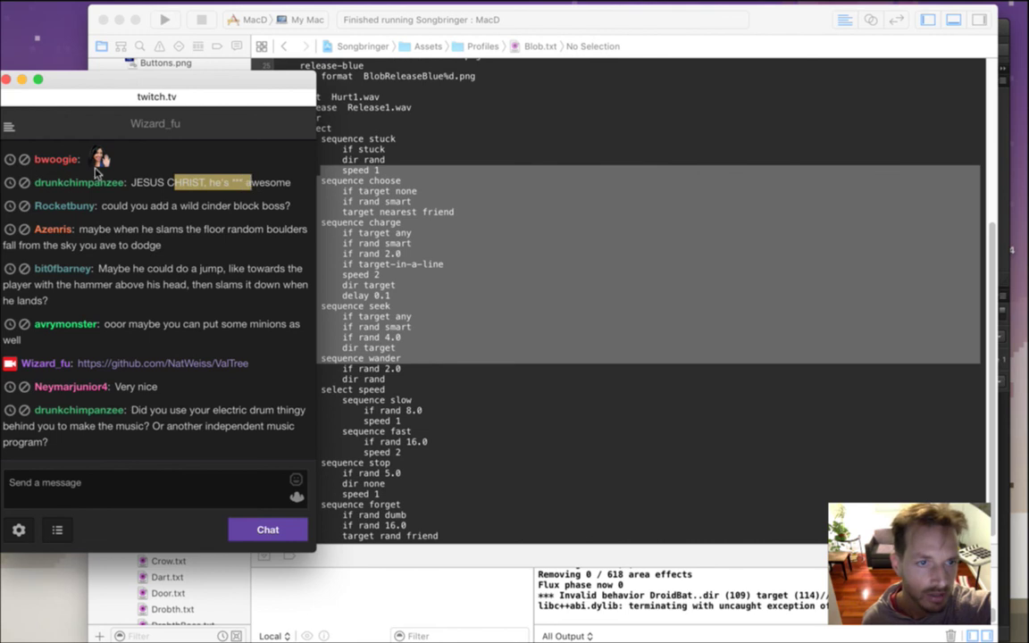
drag(122, 205, 269, 207)
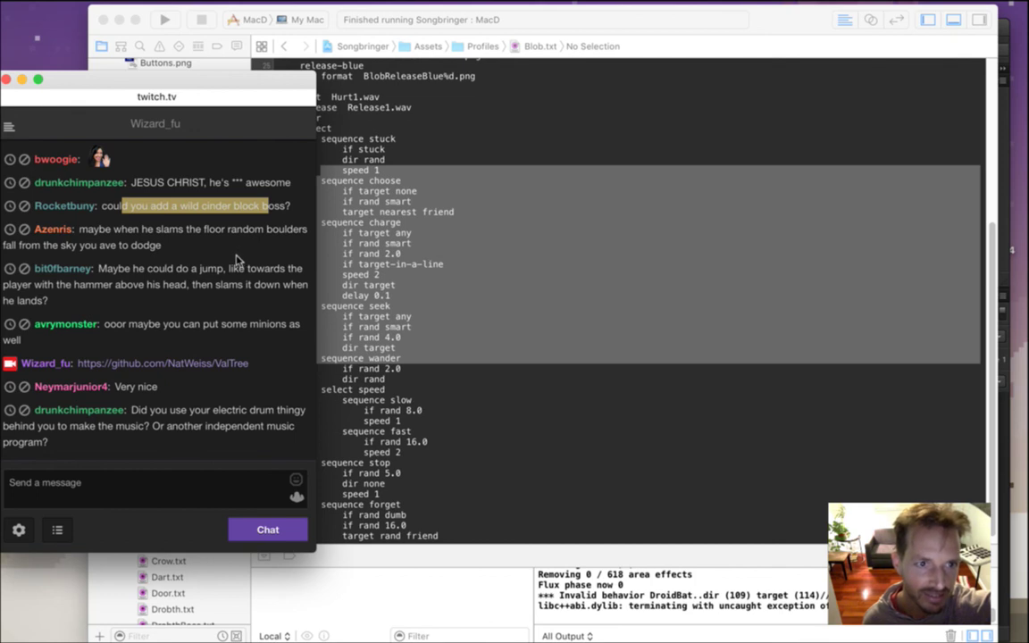
click(107, 236)
mouse_move(106, 229)
mouse_down()
mouse_move(170, 228)
mouse_move(167, 245)
mouse_up()
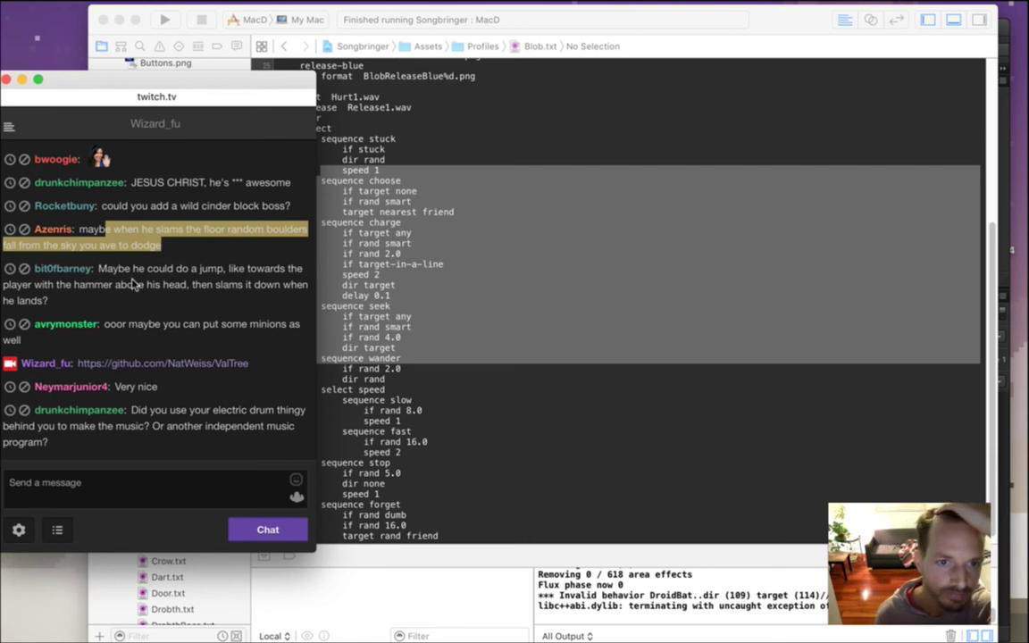
drag(112, 268, 159, 300)
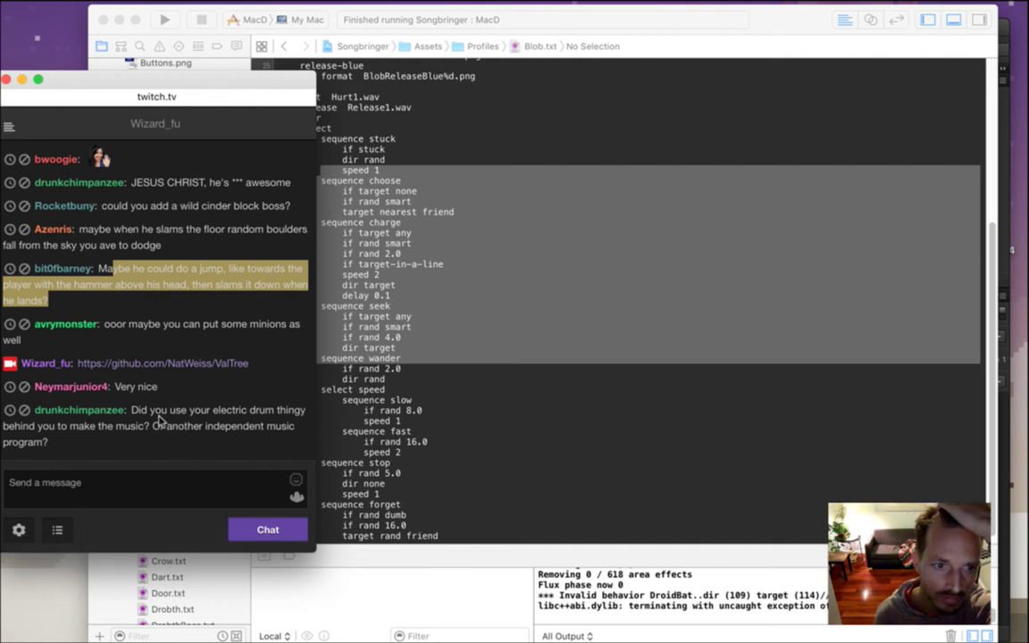
Read the chat question about making the music and the newest viewer messages
click(140, 370)
drag(148, 407, 149, 426)
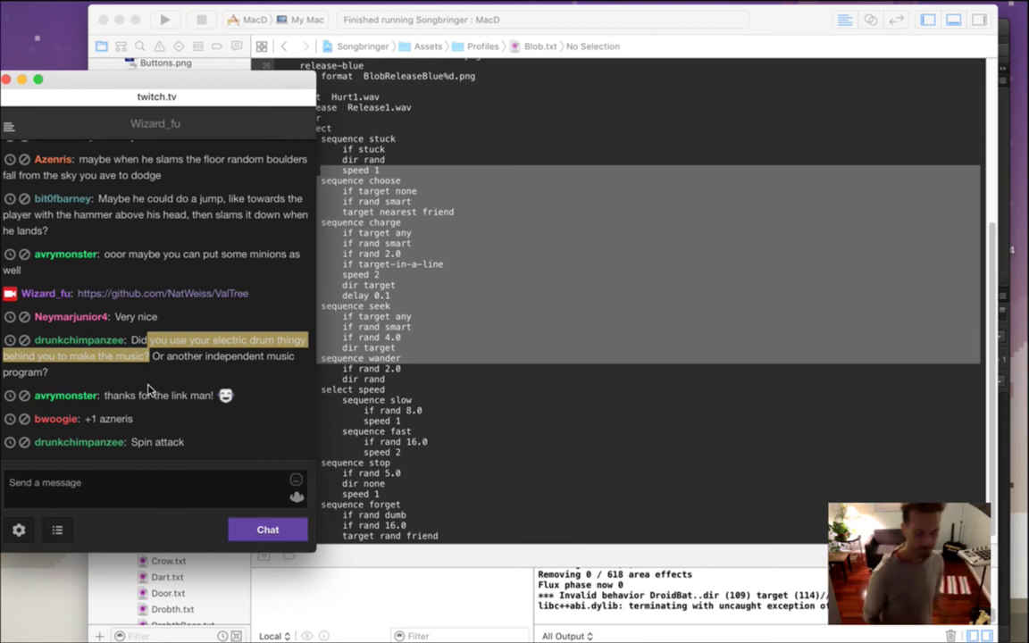
mouse_move(1011, 257)
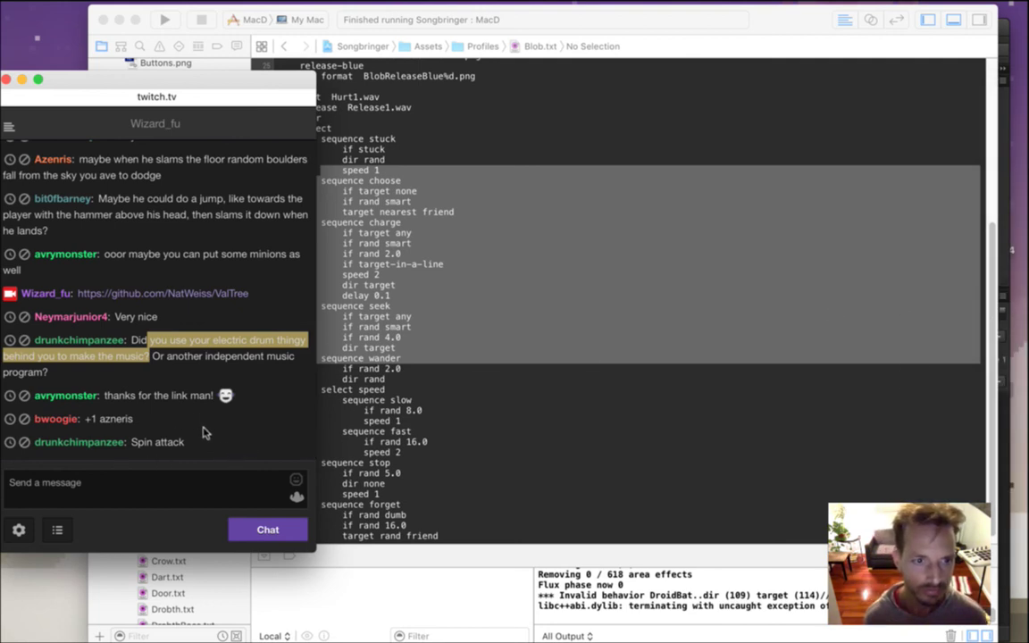
click(163, 433)
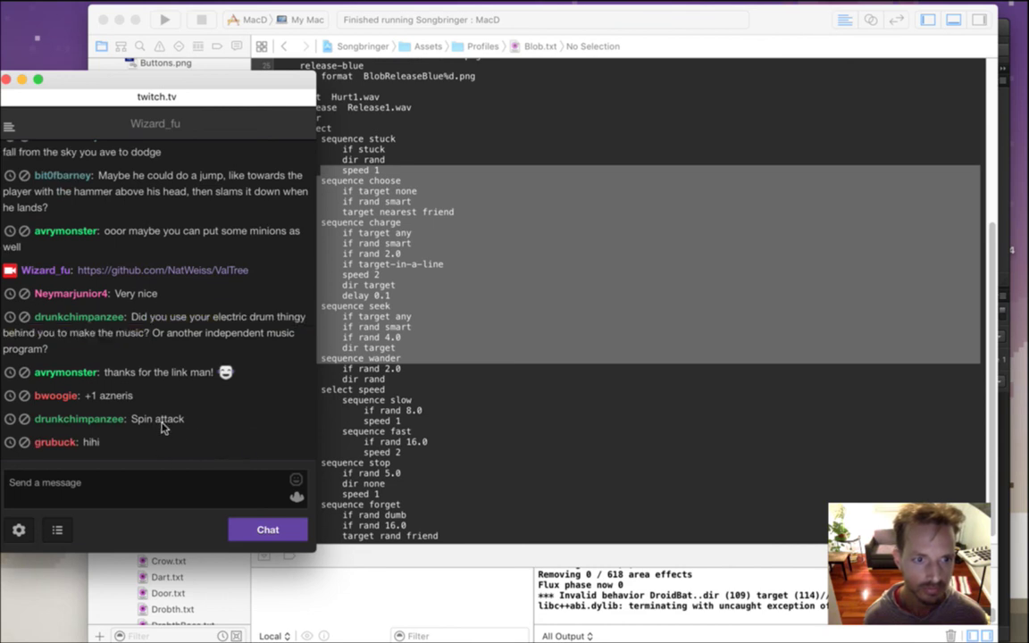
drag(83, 442, 114, 457)
click(223, 430)
Switch to Photoshop and set the delay of frame 5 in RossupineRelease.psd to 0.1 seconds
click(594, 181)
click(443, 140)
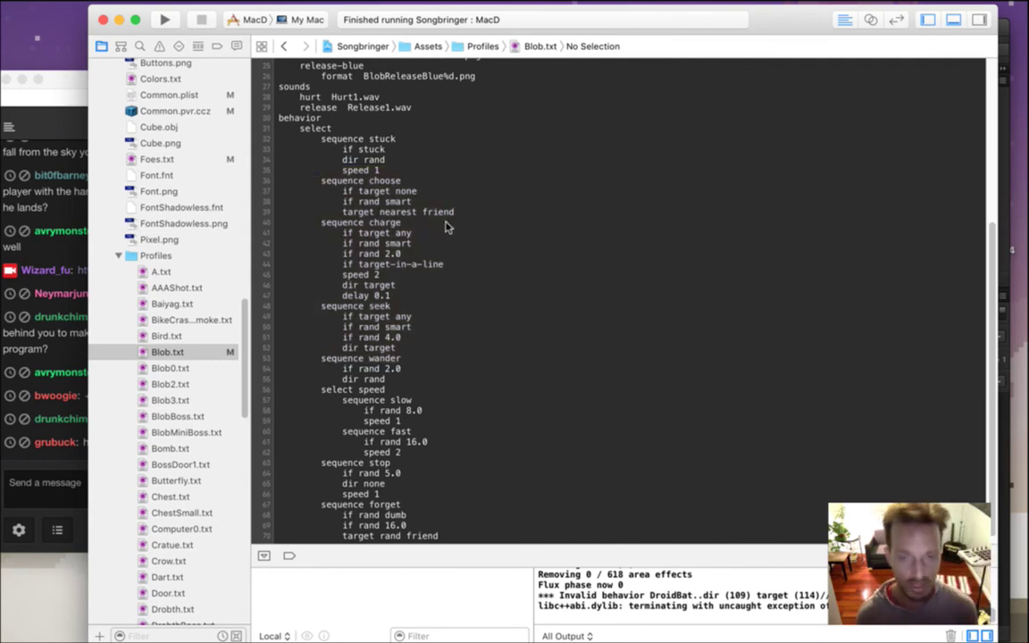
key(super+Tab)
key(super+Tab)
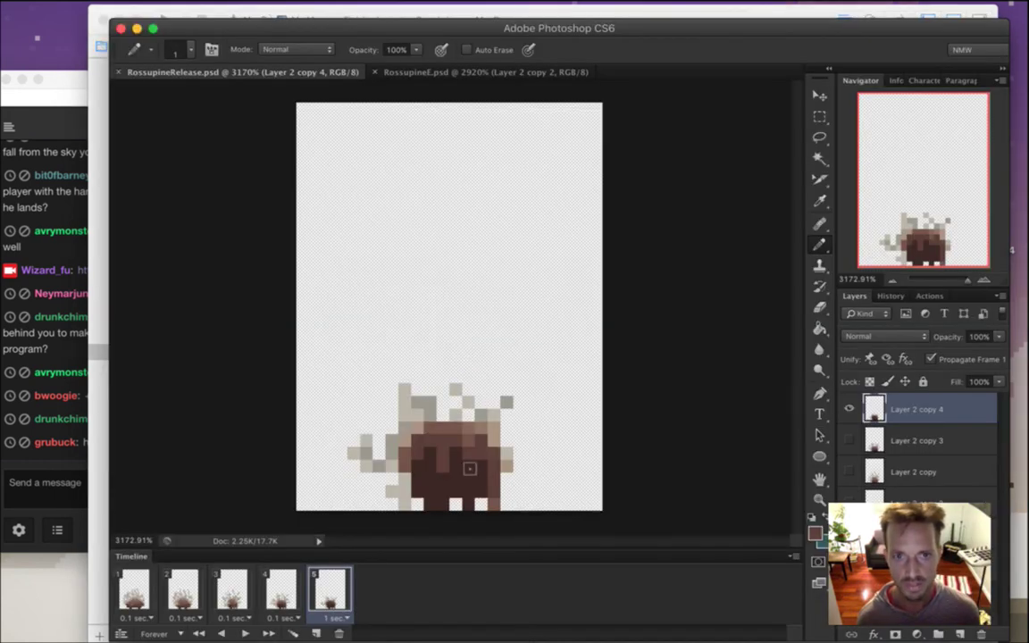
key(super+alt+shift+s)
key(Escape)
click(339, 617)
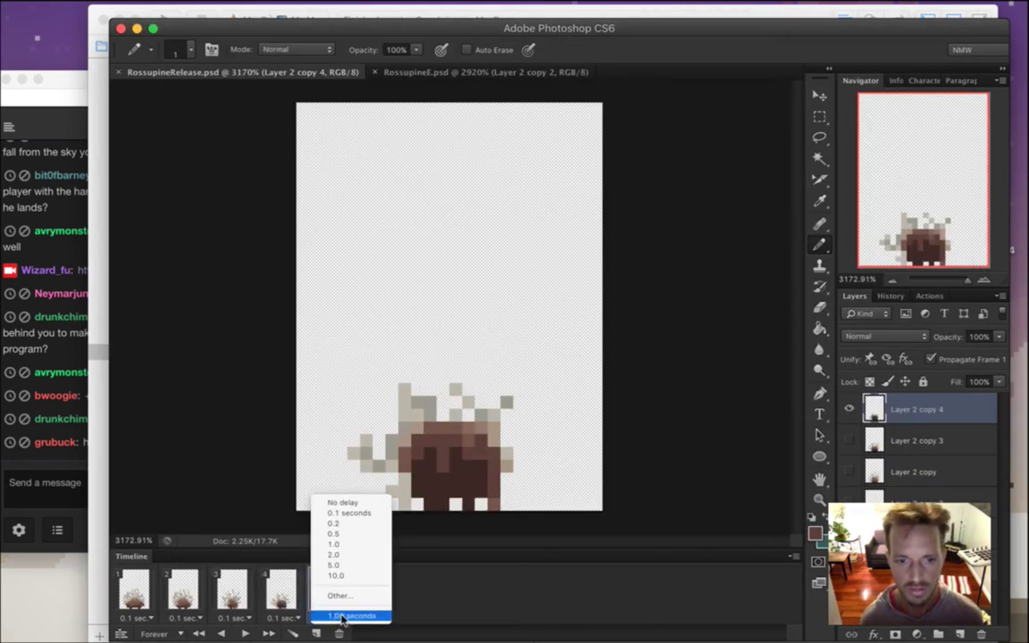
click(362, 515)
Switch to Terminal and delete the old exported frames with rm Raw/Sheets/Foes/RossupineRelease*
key(super+Tab)
key(super+Tab)
key(super+Tab)
key(super+Tab)
key(super+Tab)
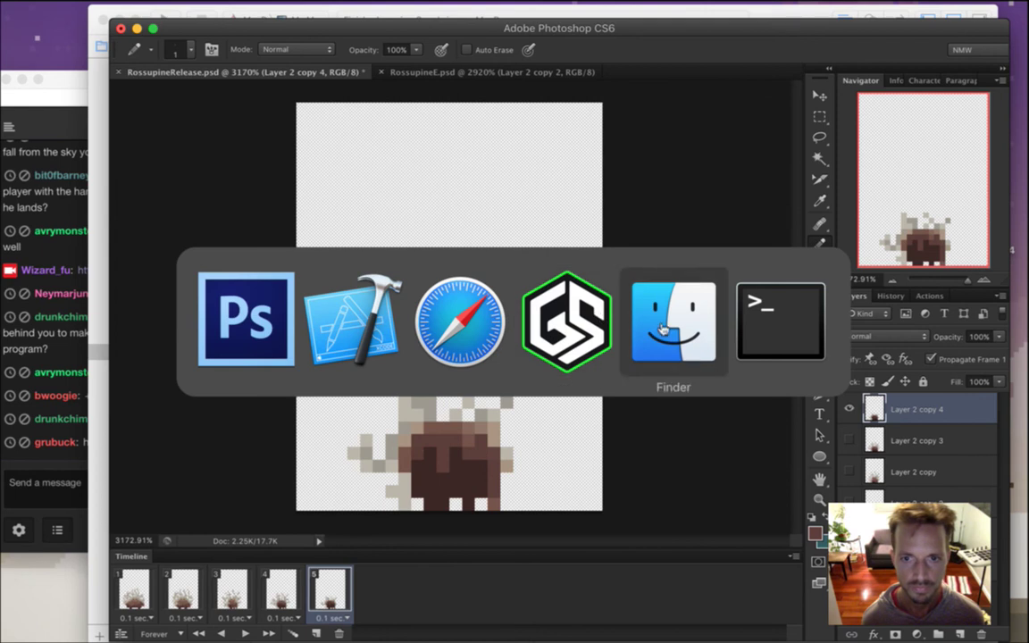
key(Up)
key(Up)
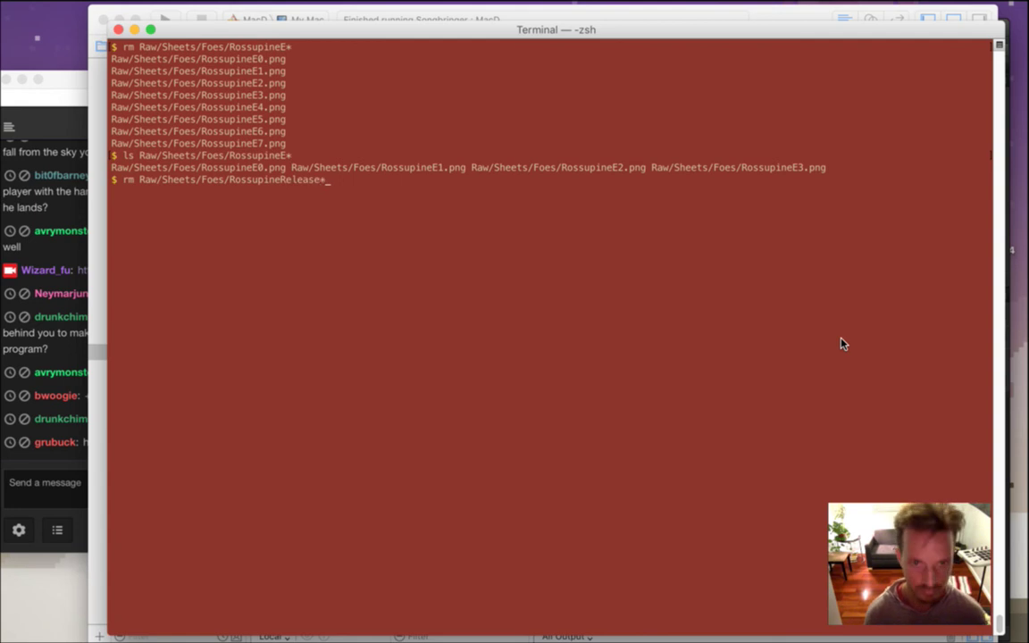
key(Return)
Return to Photoshop, save RossupineRelease.psd and render all frames as a PNG image sequence at 10 fps
key(super+Tab)
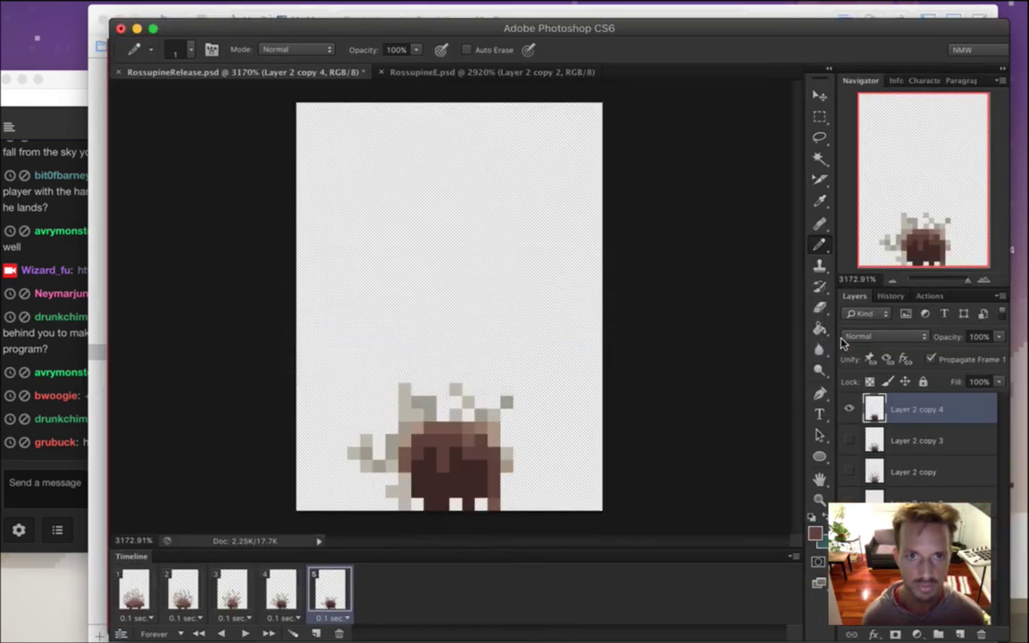
key(super+s)
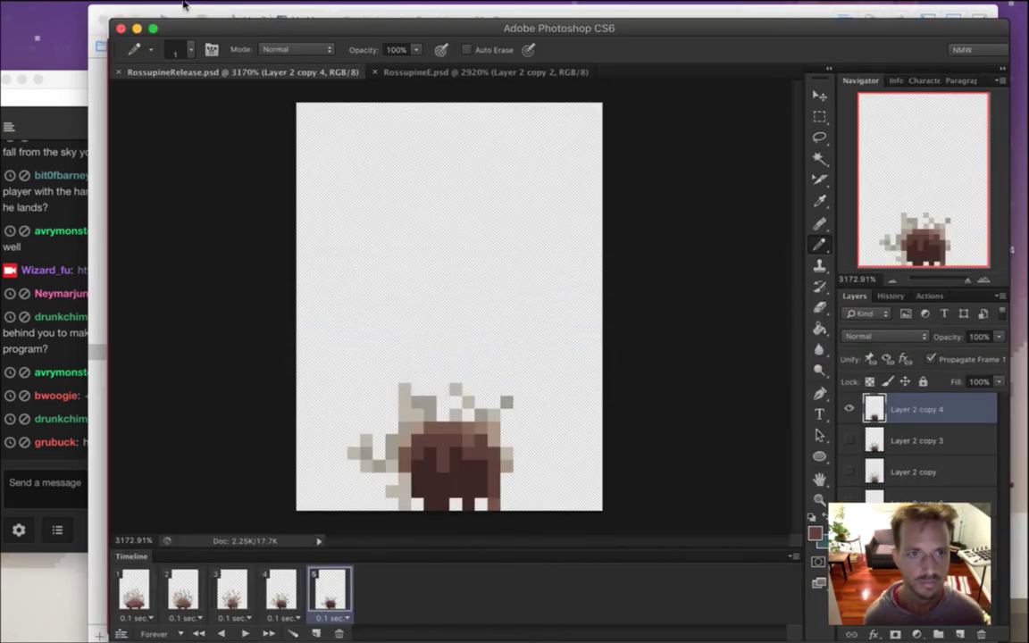
click(127, 9)
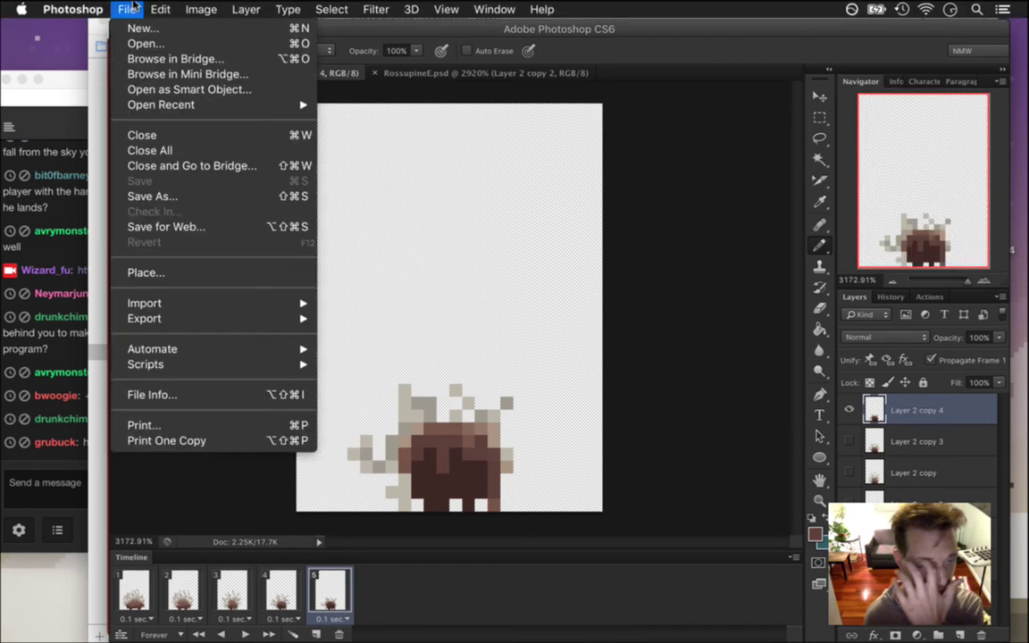
mouse_move(301, 319)
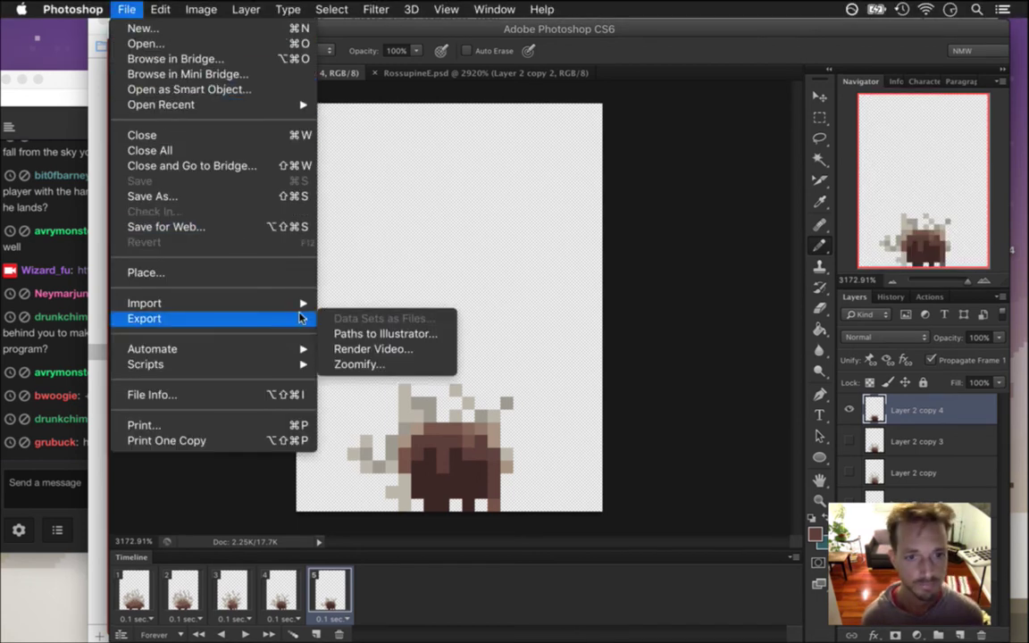
click(386, 351)
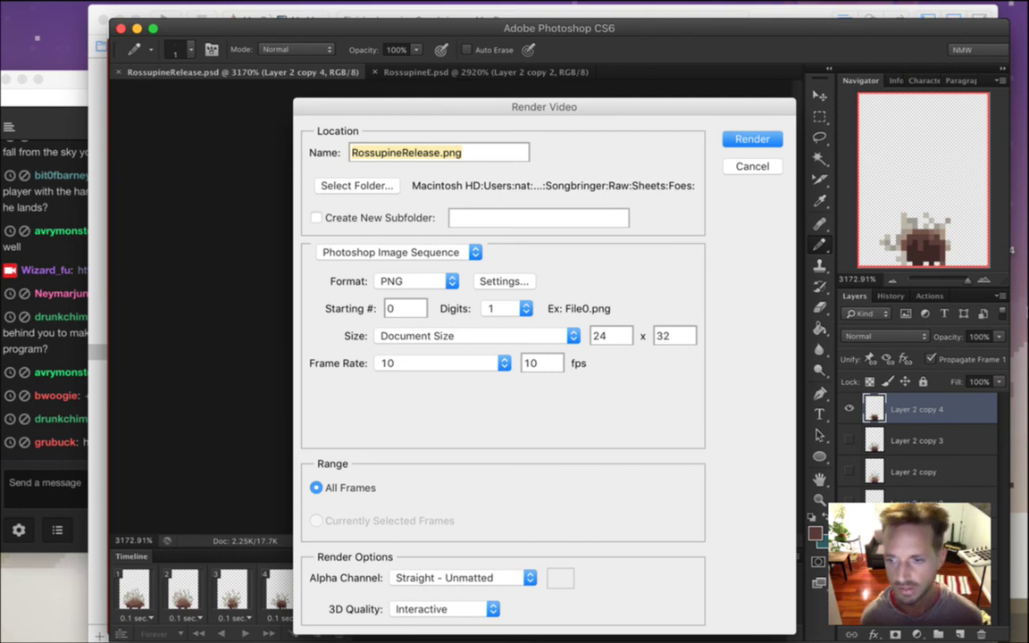
click(1012, 415)
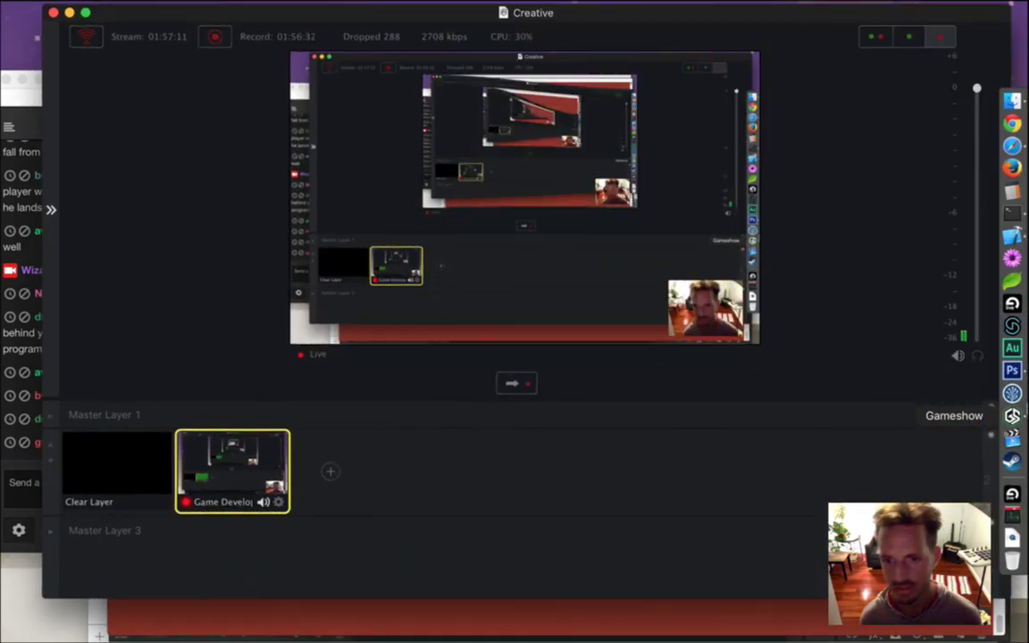
click(69, 12)
key(super+Tab)
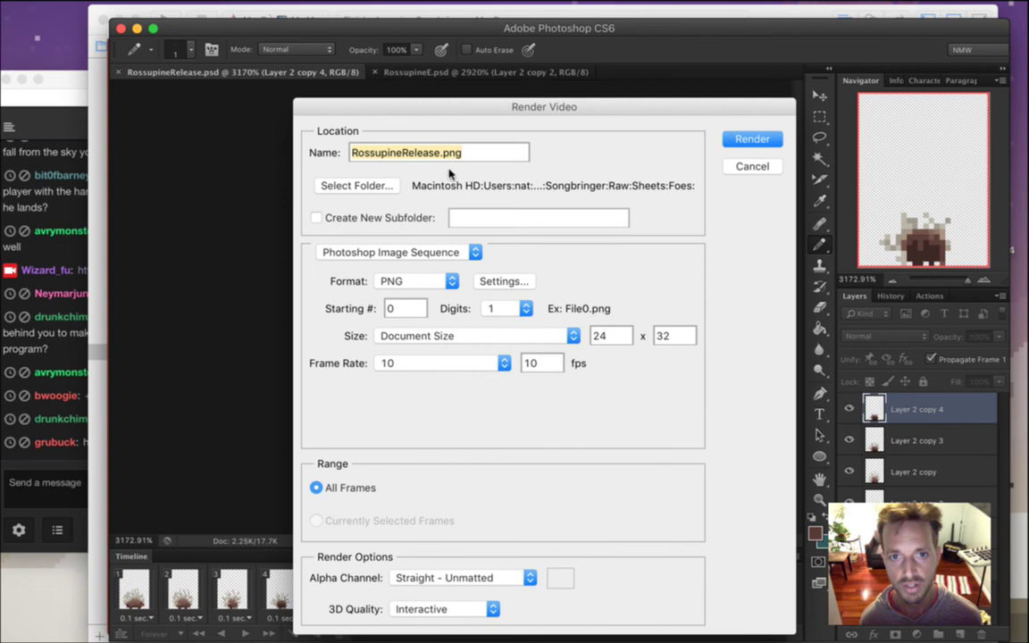
click(752, 139)
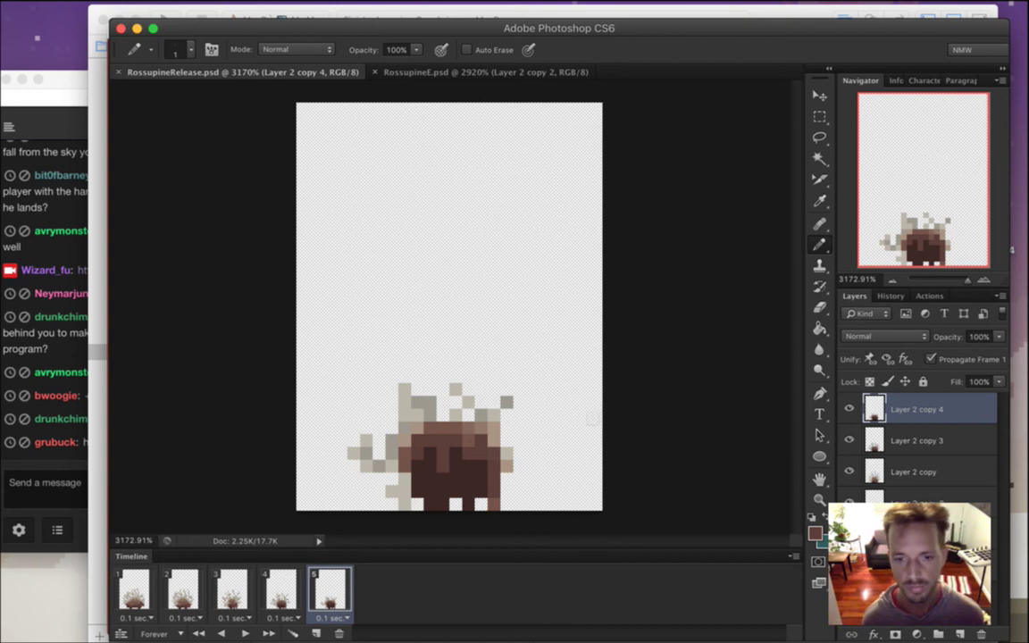
Switch to Xcode, collapse the debug area and open Saves.txt from the project files
key(super+Tab)
click(538, 344)
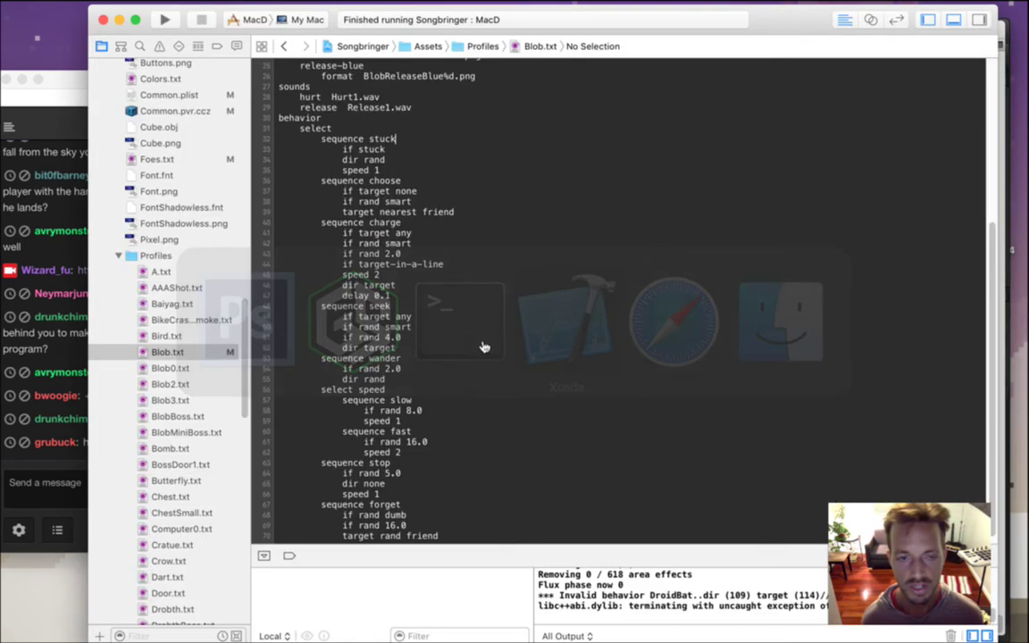
drag(456, 556, 465, 623)
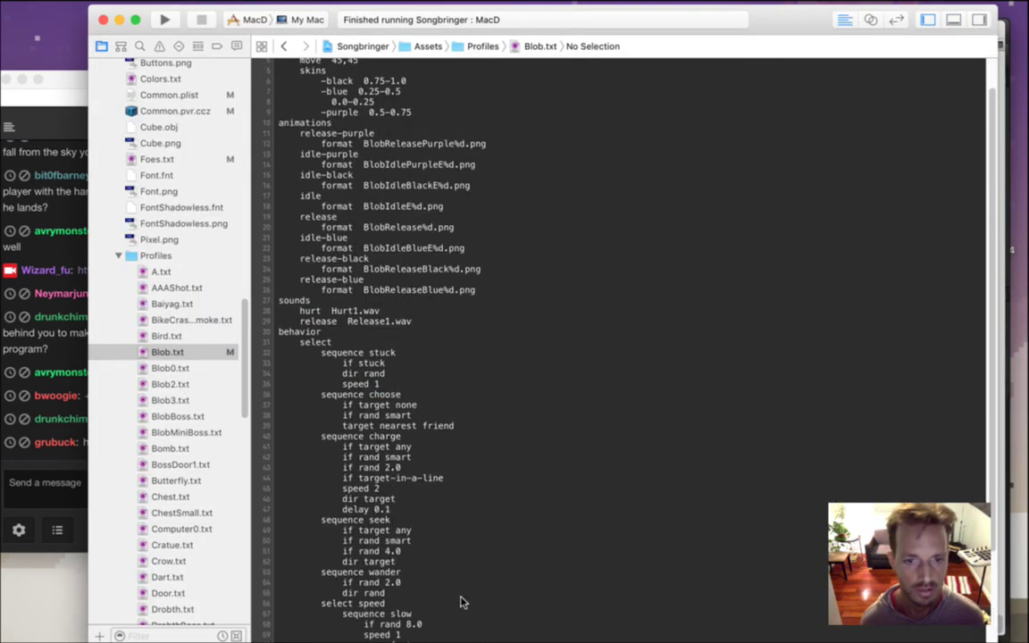
click(443, 345)
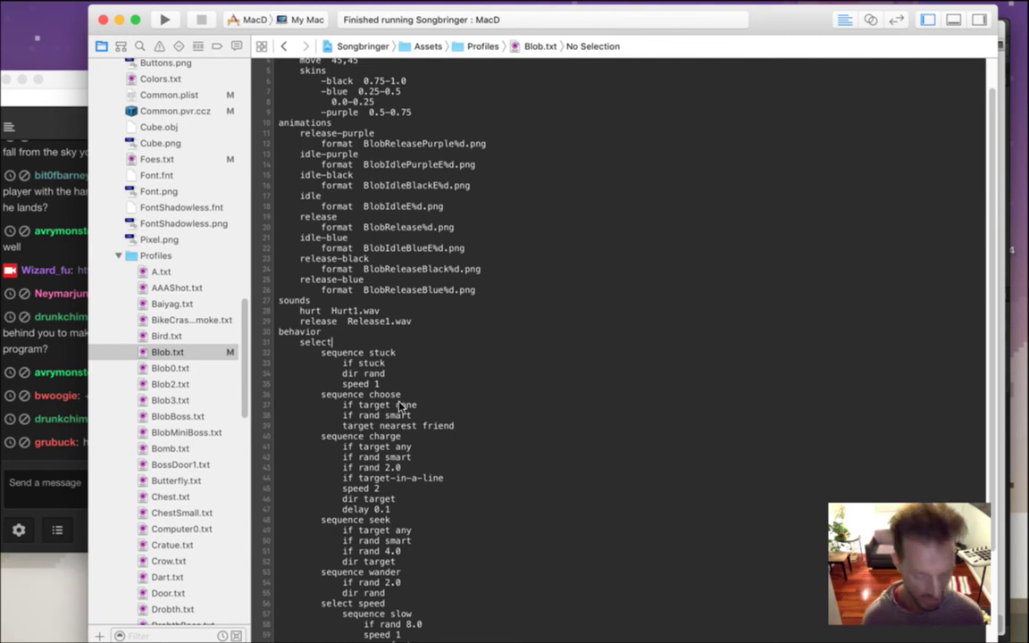
scroll(227, 243, up, 8)
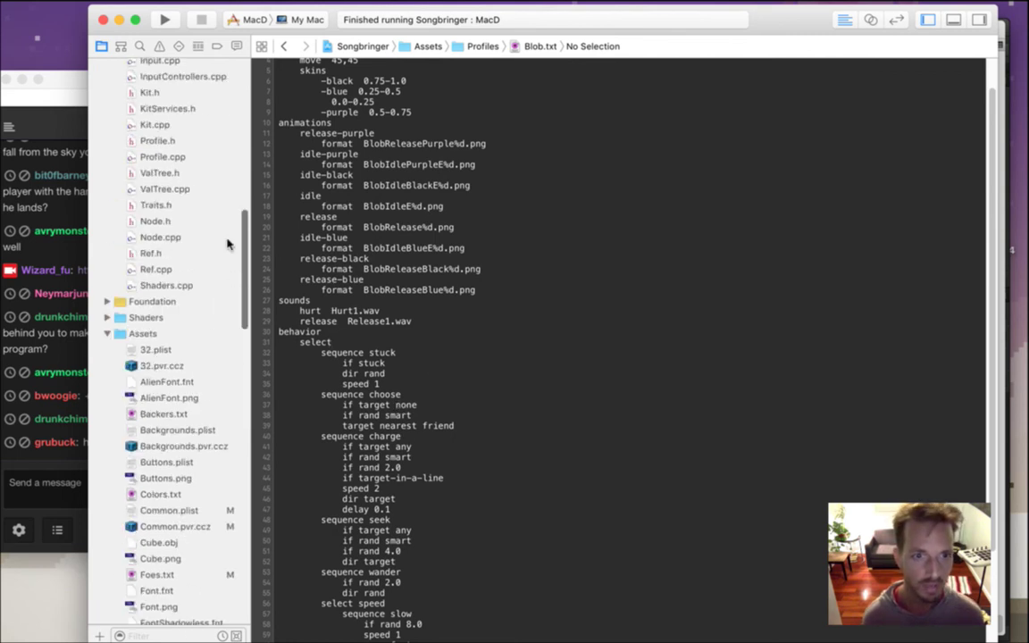
scroll(227, 243, up, 10)
click(168, 68)
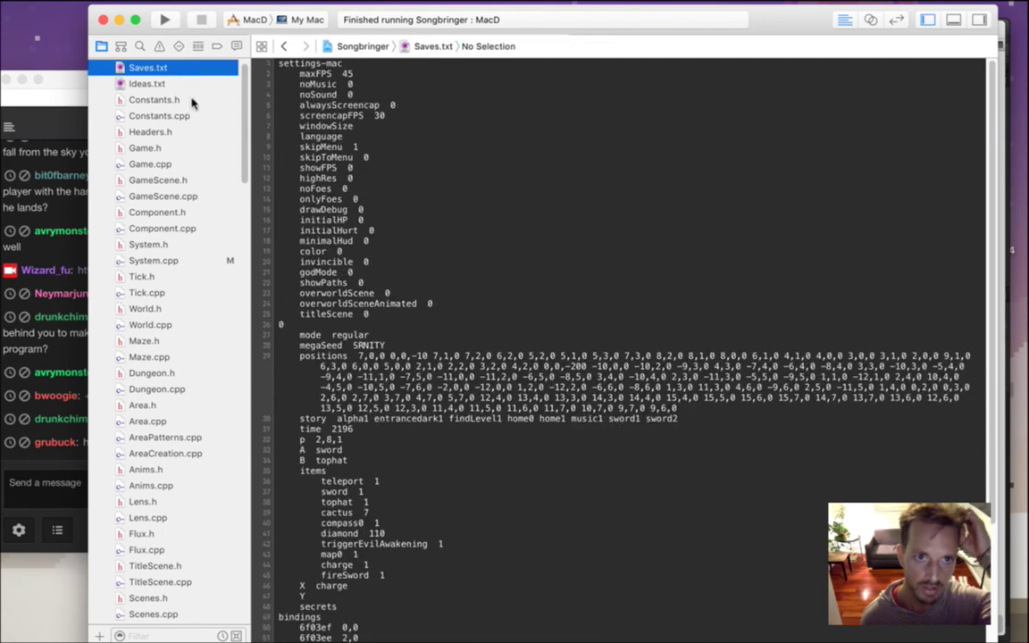
Set the saved position p to 12,4,0 in Saves.txt and run Songbringer
drag(317, 441, 345, 444)
text(12,4,0)
key(cmd+r)
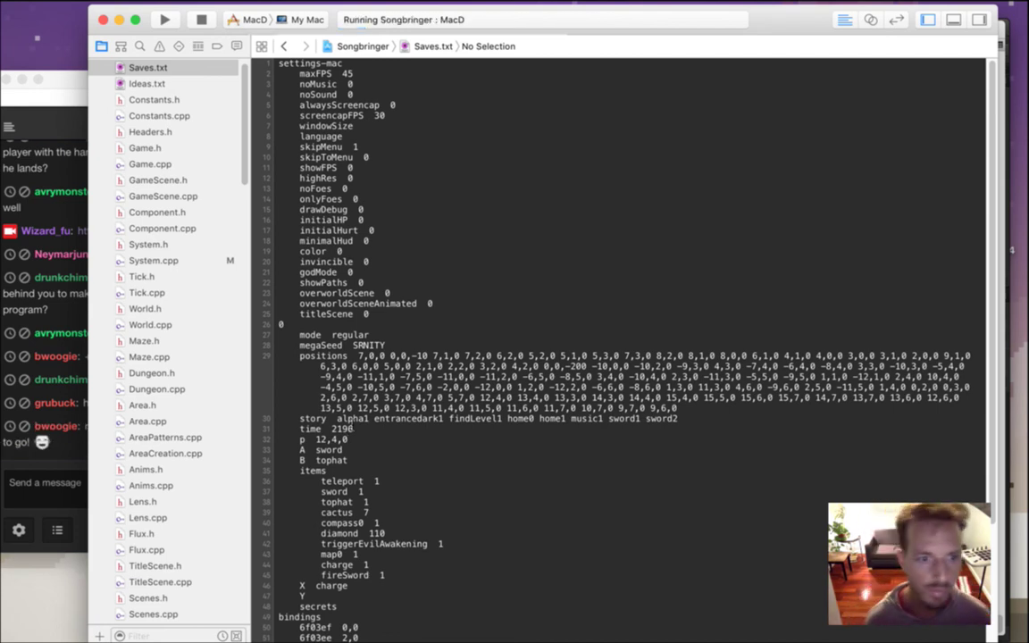
Bring the Twitch chat window forward over the running game and read the newest messages
key(super+Tab)
key(Tab)
key(Tab)
key(Tab)
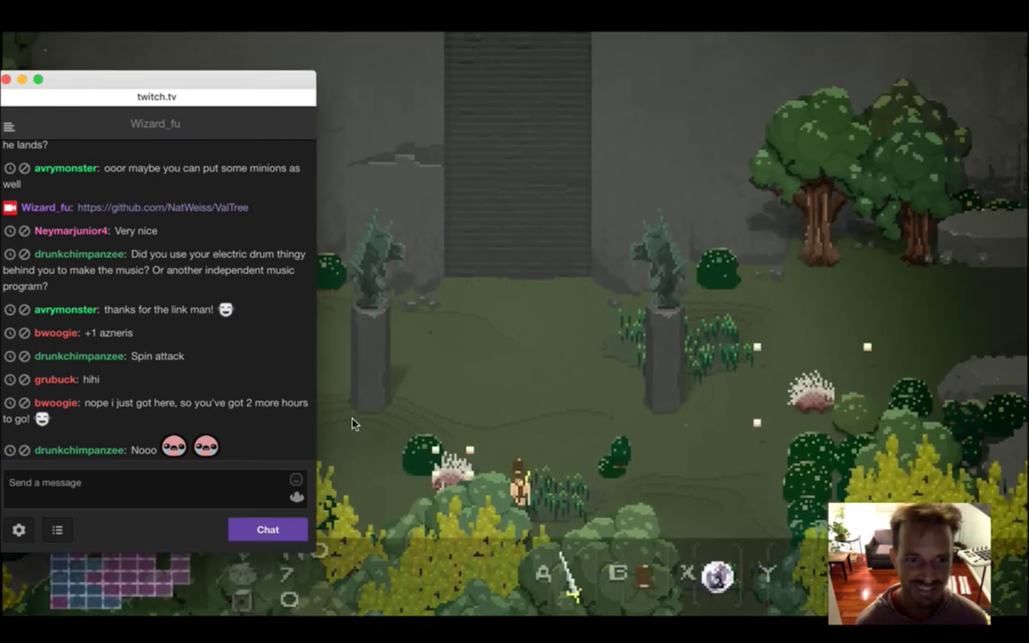
Return to the game and swing the sword while moving the hero around near the two porcupines
click(353, 420)
key(Right)
key(Left)
key(a)
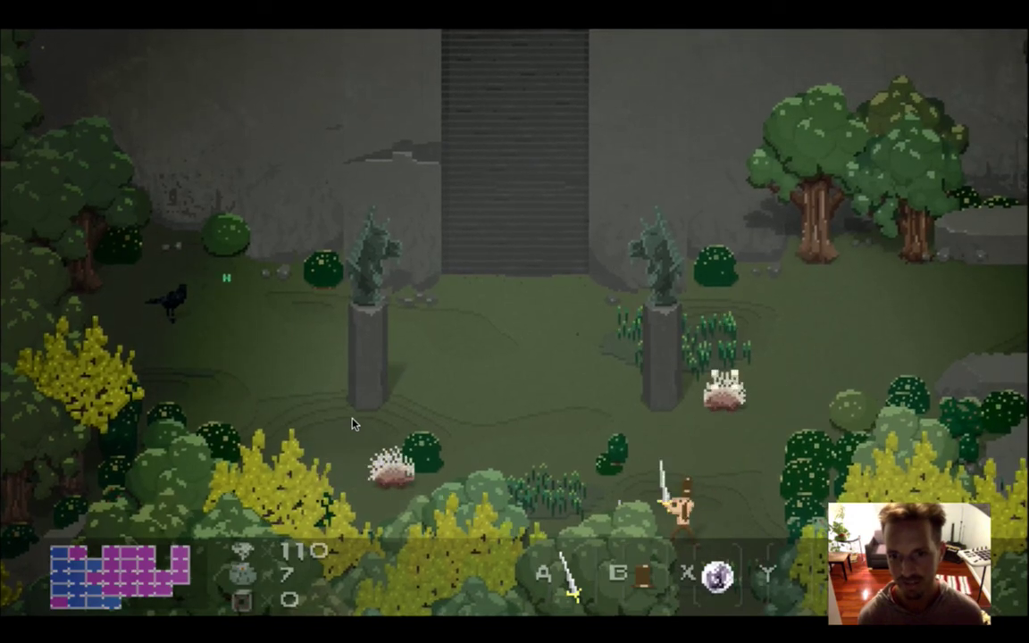
key(Right)
key(Up)
key(Left)
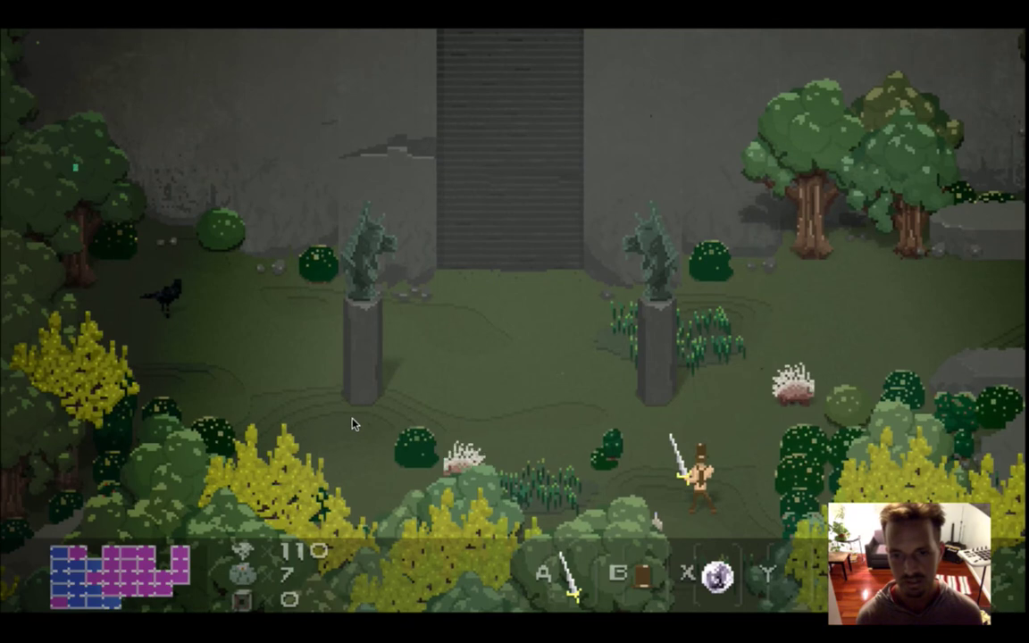
Circle the hero up to the stone gate and back down toward the porcupines
key(Down)
key(Left)
key(Up)
key(Right)
key(Up)
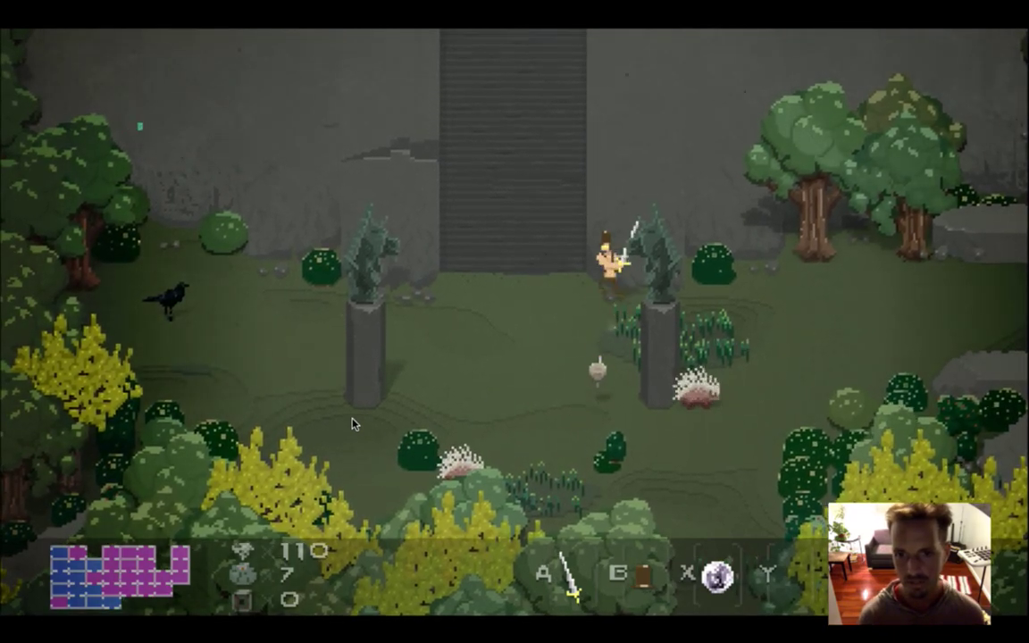
key(Left)
key(Down)
key(Right)
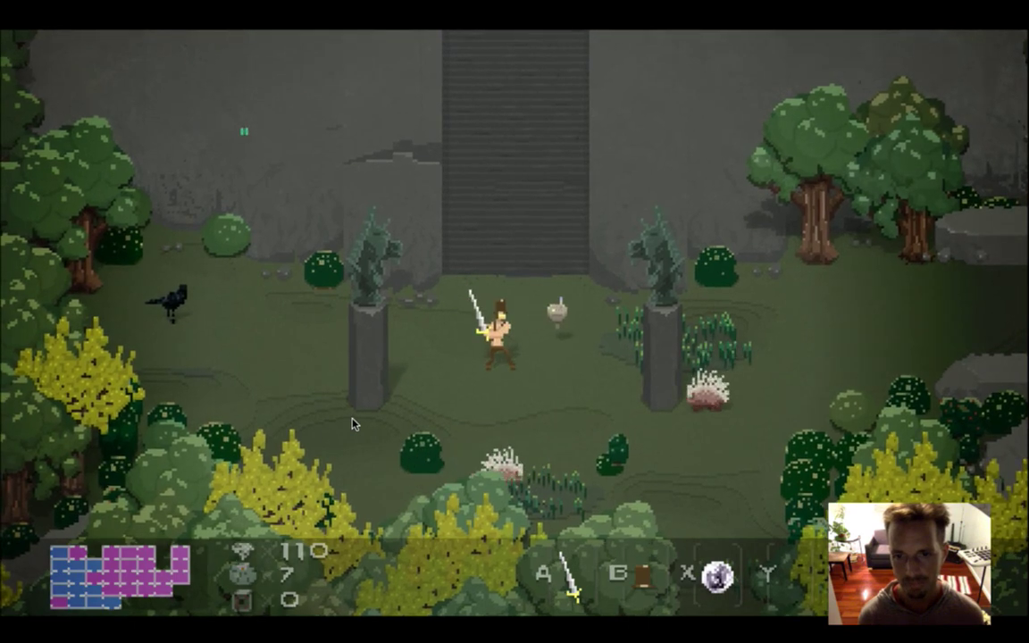
key(Down)
key(Right)
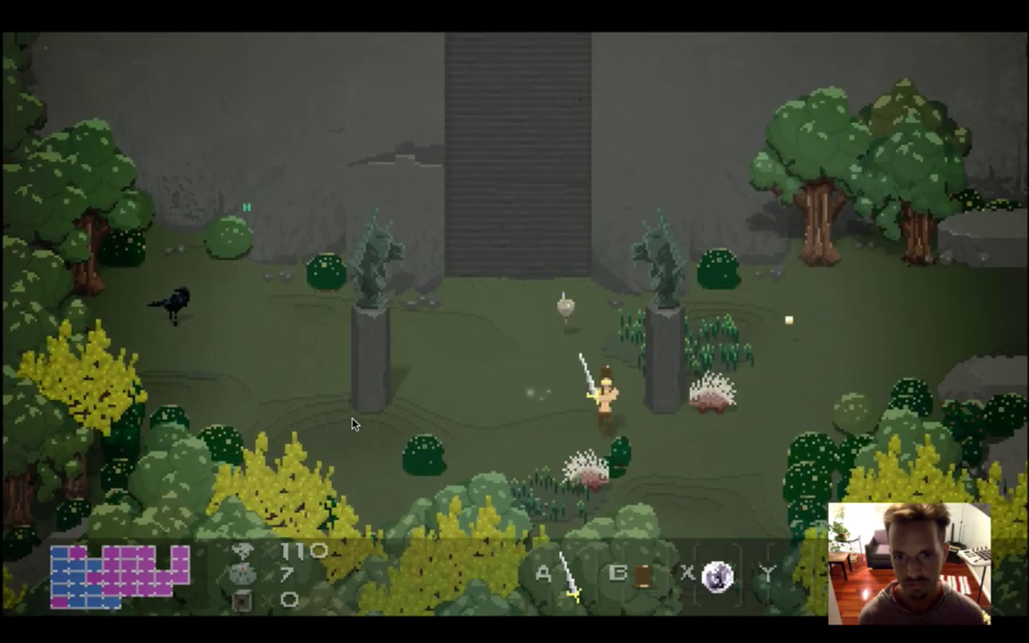
Attack the porcupines with the sword and chase the surviving one toward the trees on the clearing's east side
key(a)
key(Right)
key(a)
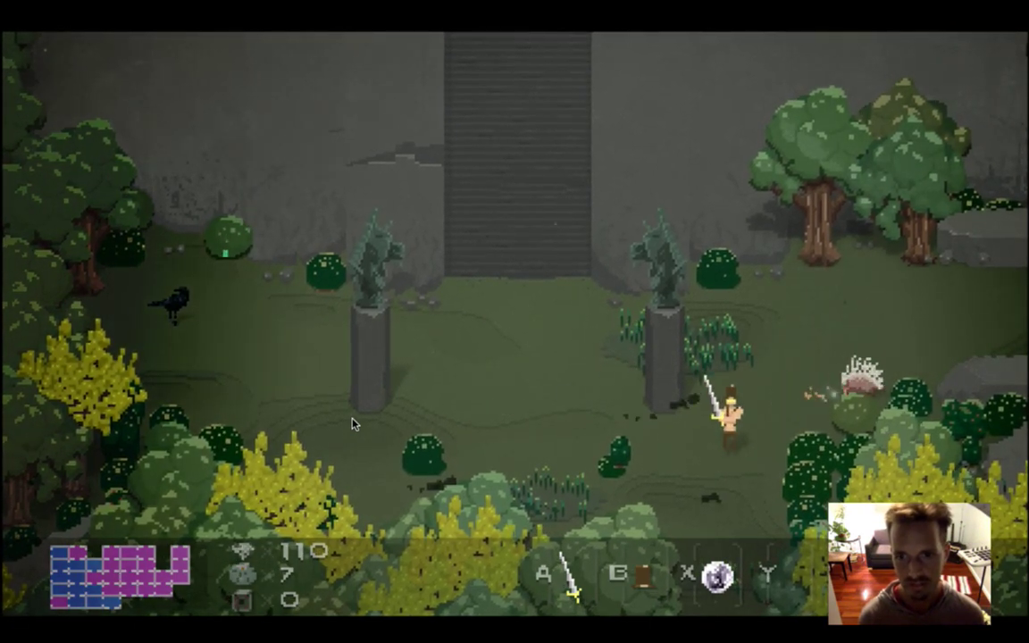
key(Right)
key(Up)
key(Right)
key(a)
key(Down)
key(Up)
key(Up)
key(a)
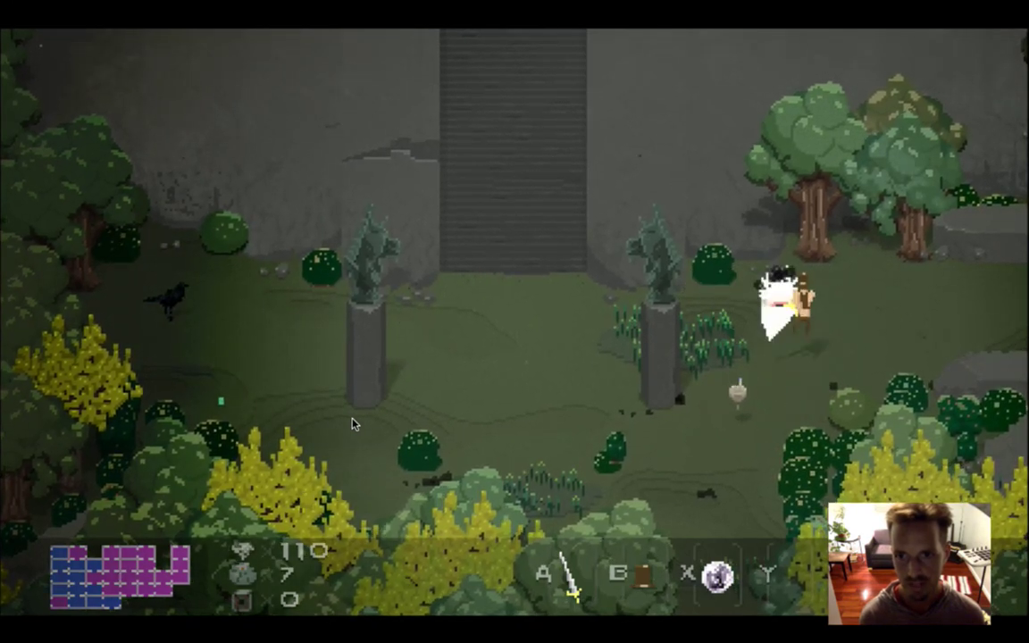
Move the hero away from the slain porcupine, past the gate and down to the clearing's southeast side
key(Left)
key(Left)
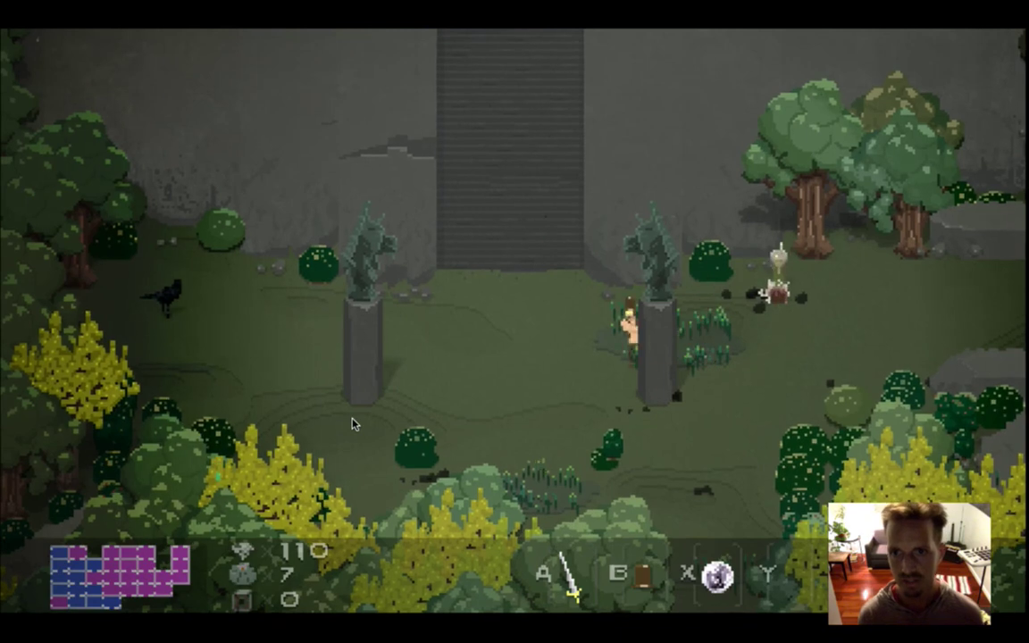
key(space)
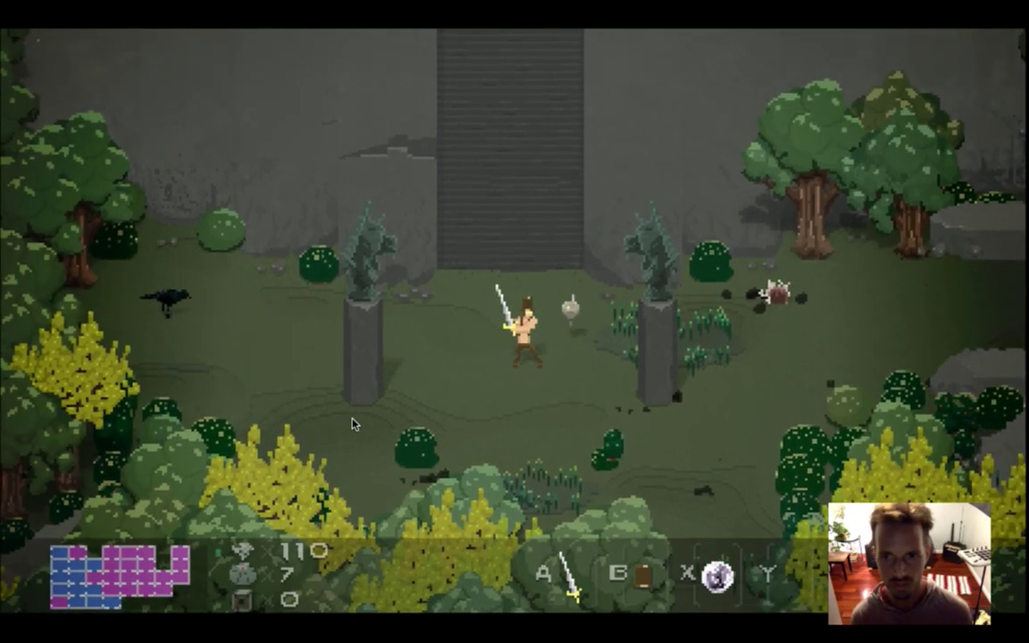
key(Down)
key(Right)
key(Right)
key(Down)
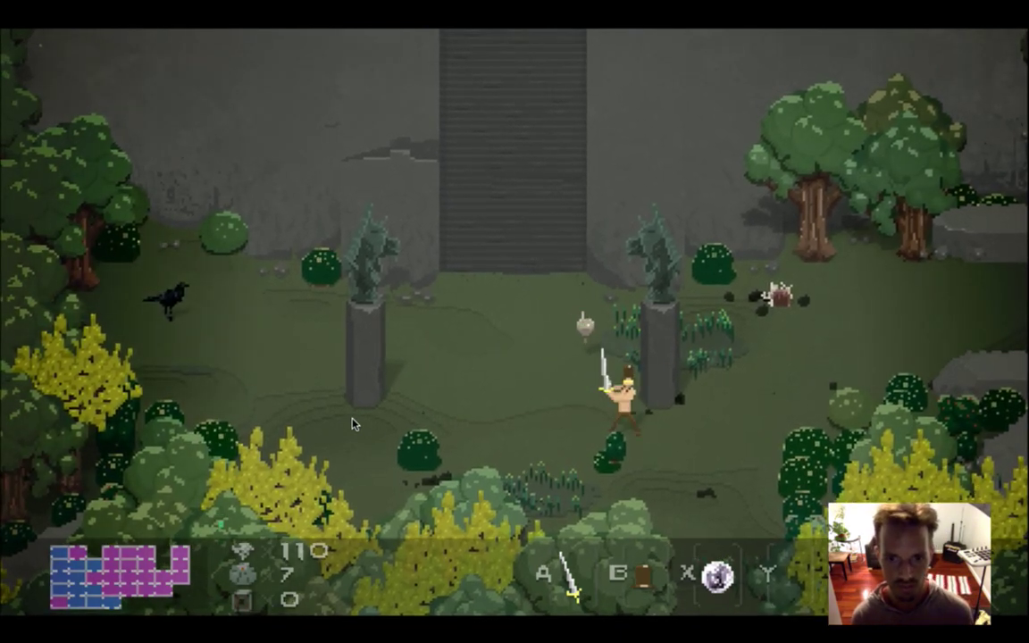
key(Right)
key(Down)
key(Right)
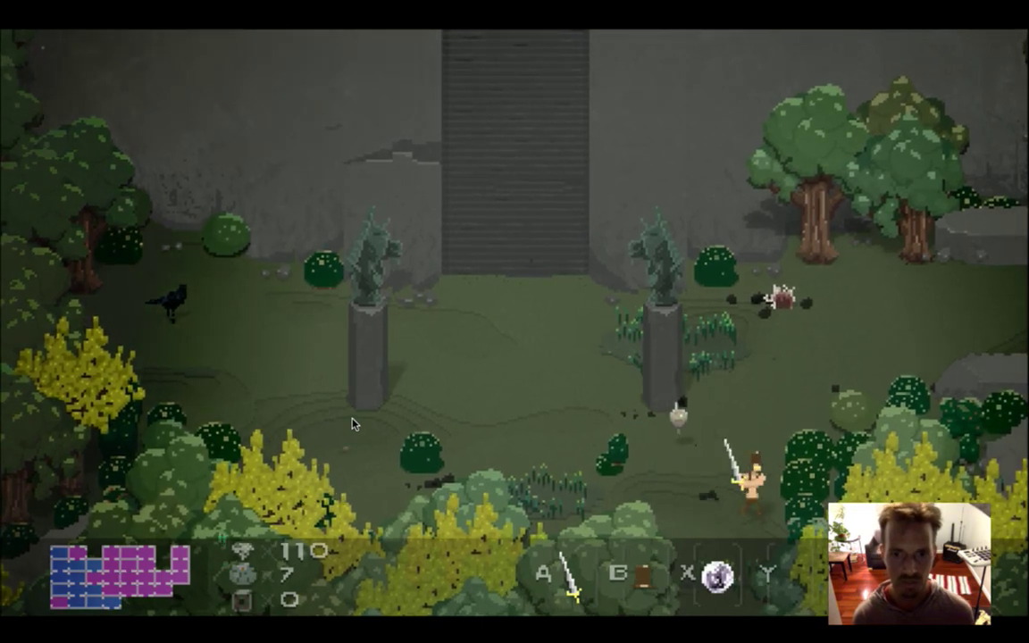
Leave the clearing for the forest area to the south and return to approach the porcupine on the west side
key(Down)
key(Up)
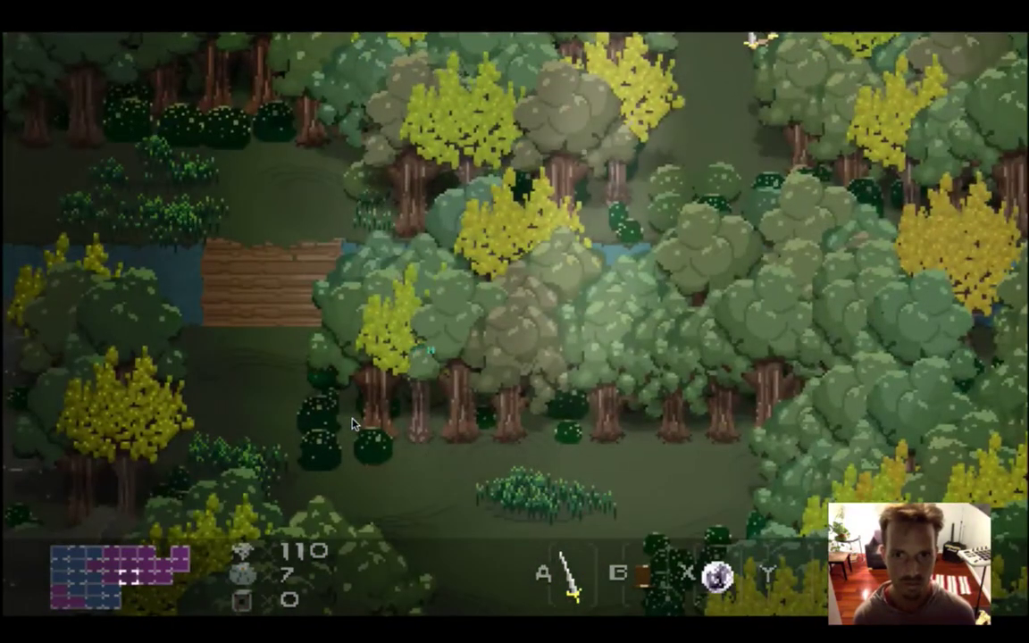
key(Up)
key(Left)
key(Left)
key(Up)
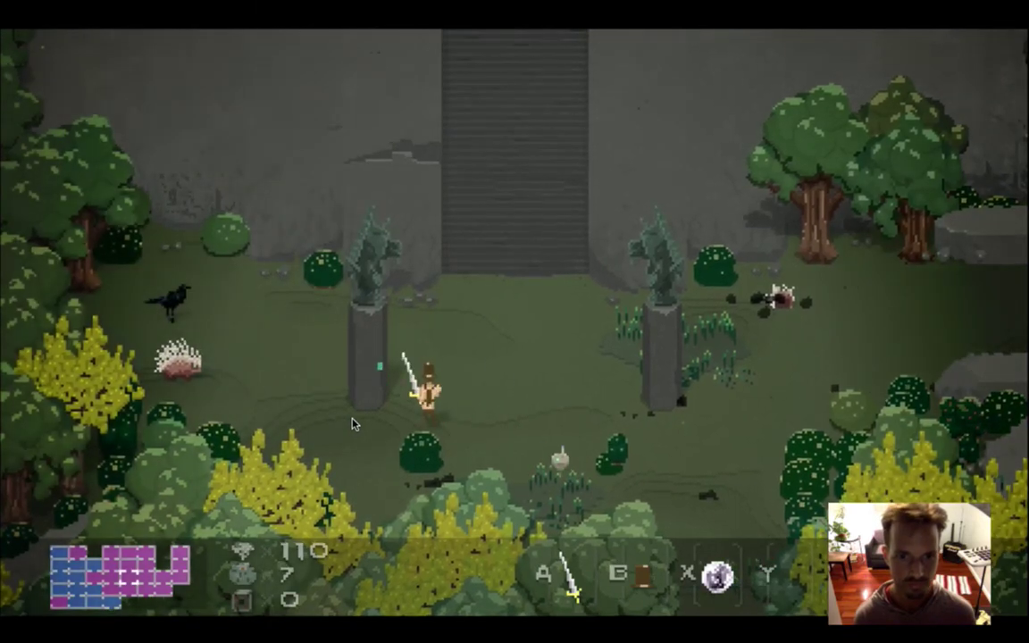
Chase the remaining porcupine to the trees on the clearing's west side and strike it down with the sword
key(z)
key(Up)
key(Right)
key(Left)
key(z)
key(Left)
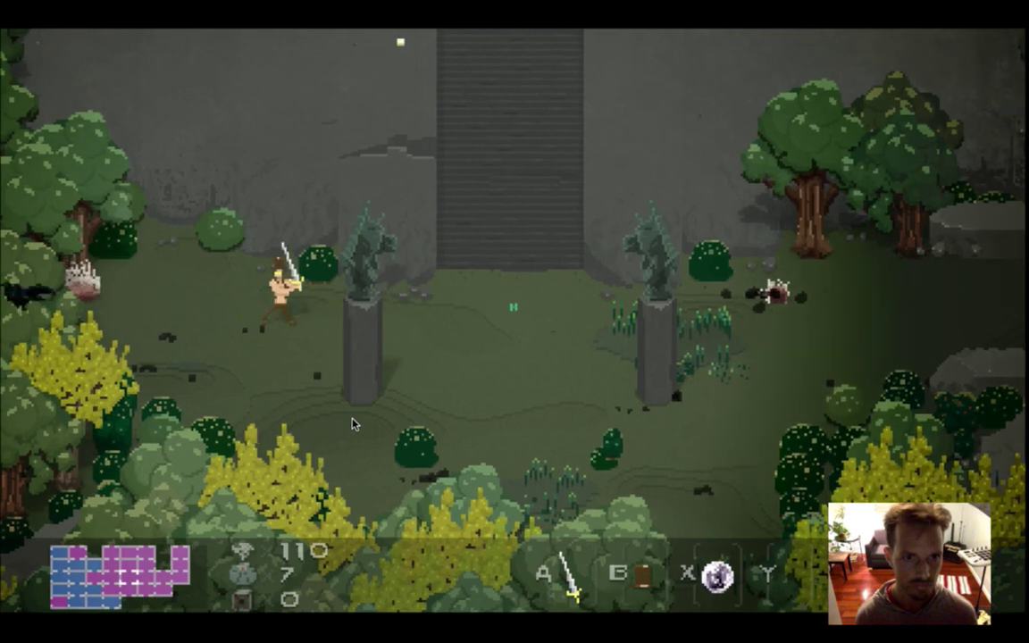
key(z)
key(Right)
key(Left)
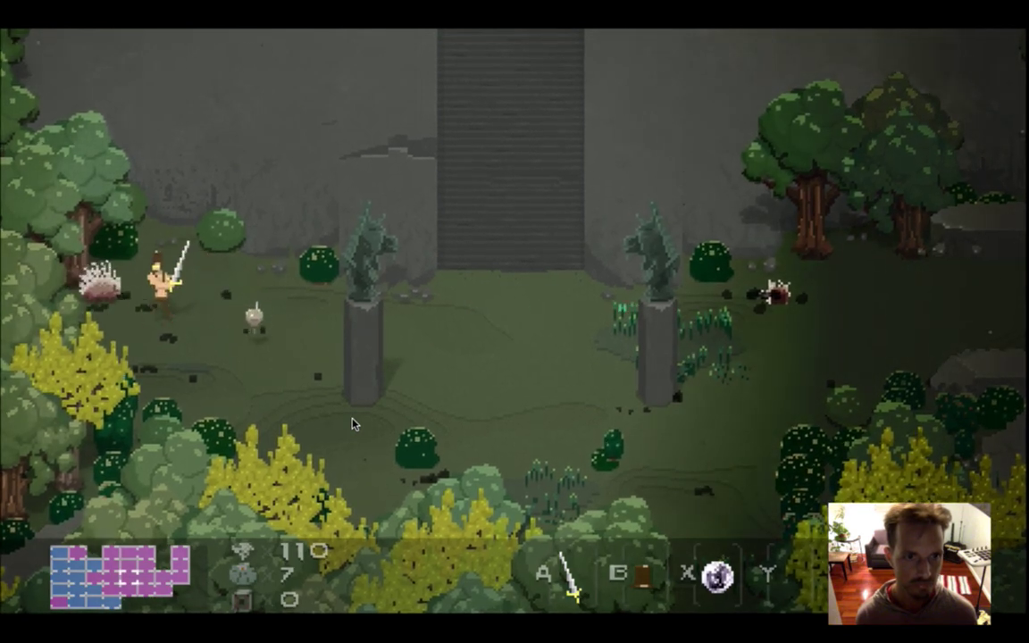
key(z)
Walk the hero east from the slain porcupine to the western statue pillar in front of the gate
key(Down)
key(Right)
key(Up)
key(Right)
key(z)
key(Right)
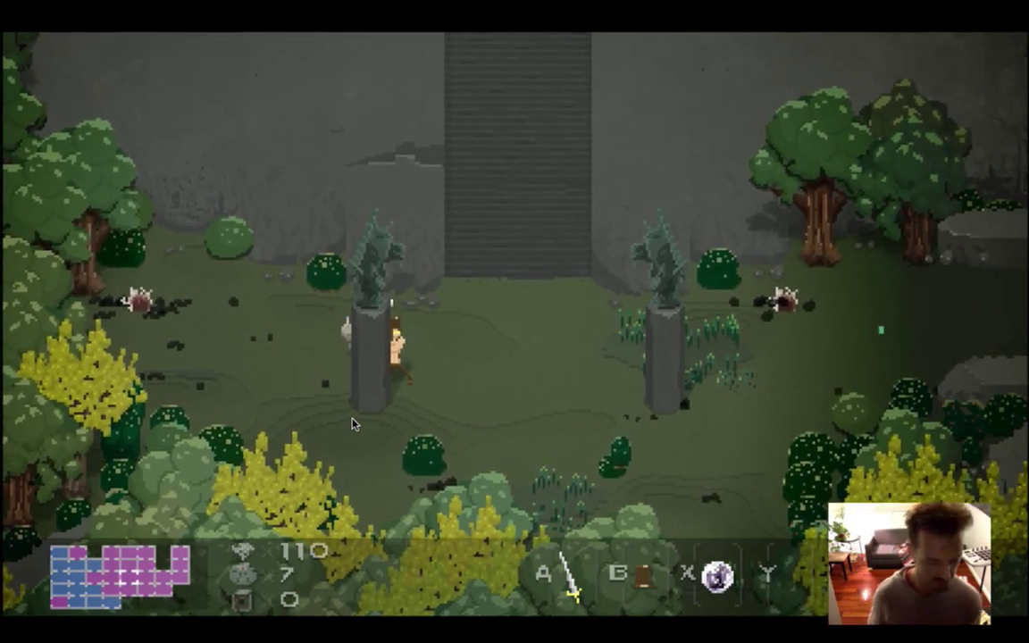
Switch from the game to the Twitch chat and highlight the viewer's message about the 24h stream while reading it
key(super+Tab)
key(super+Tab)
key(super+Tab)
key(super+Tab)
key(super+Tab)
key(super+Tab)
key(super+Tab)
key(super+Tab)
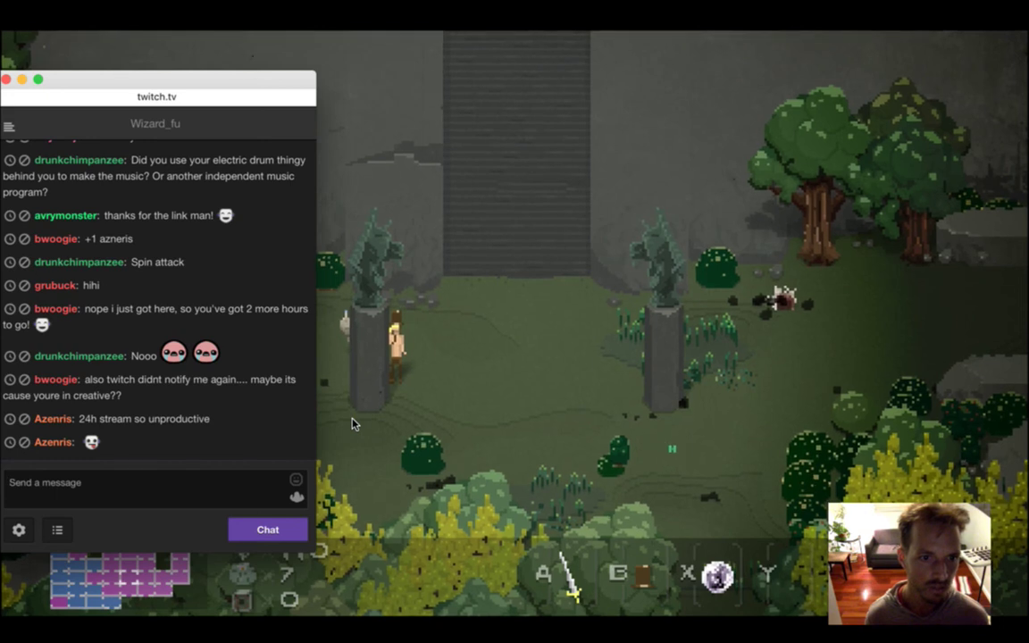
drag(96, 420, 212, 428)
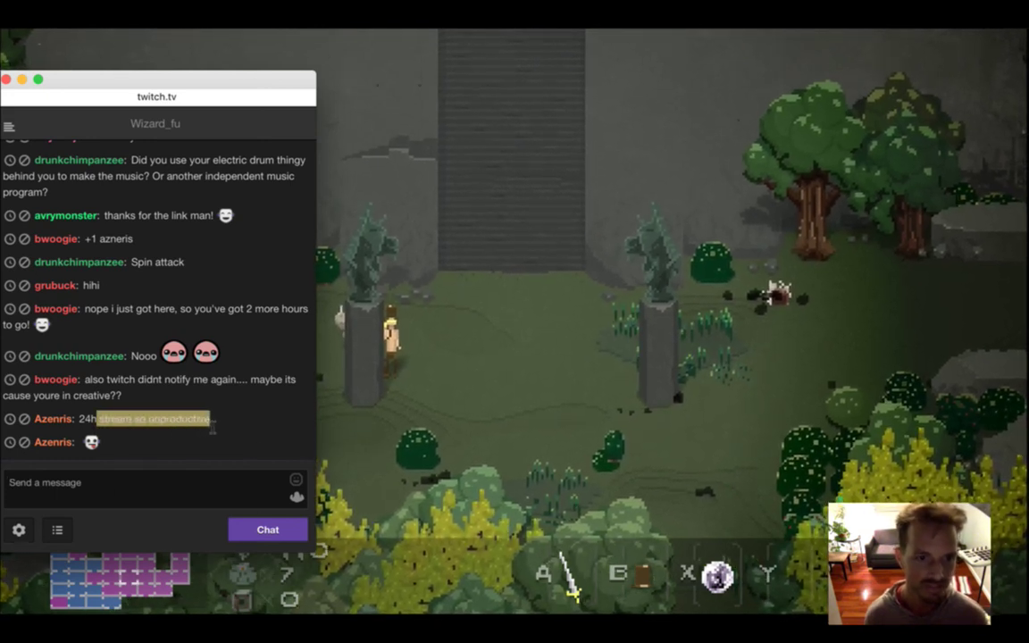
click(186, 405)
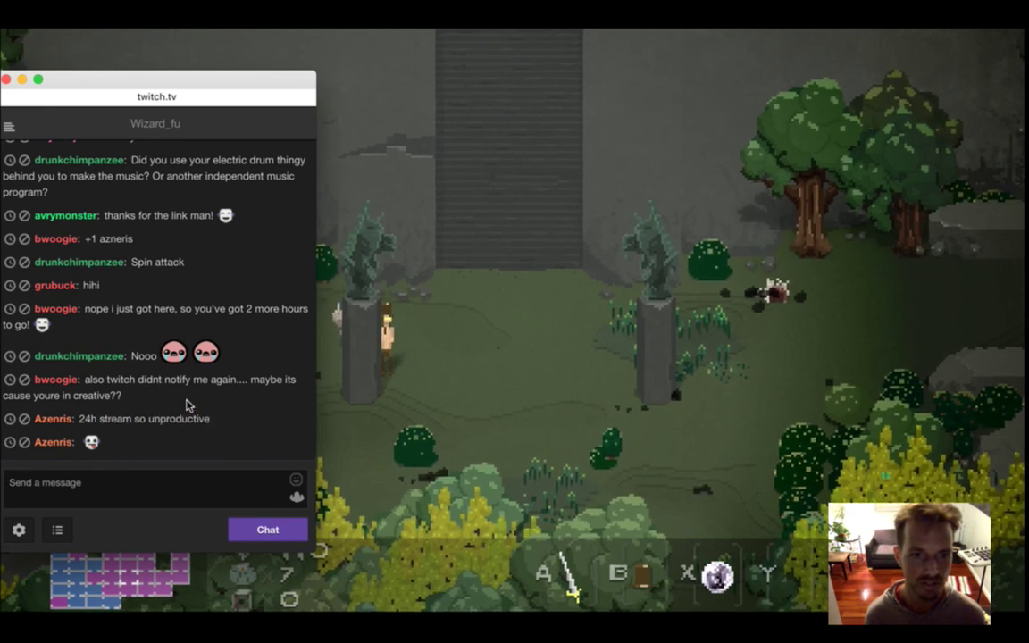
drag(103, 427, 191, 425)
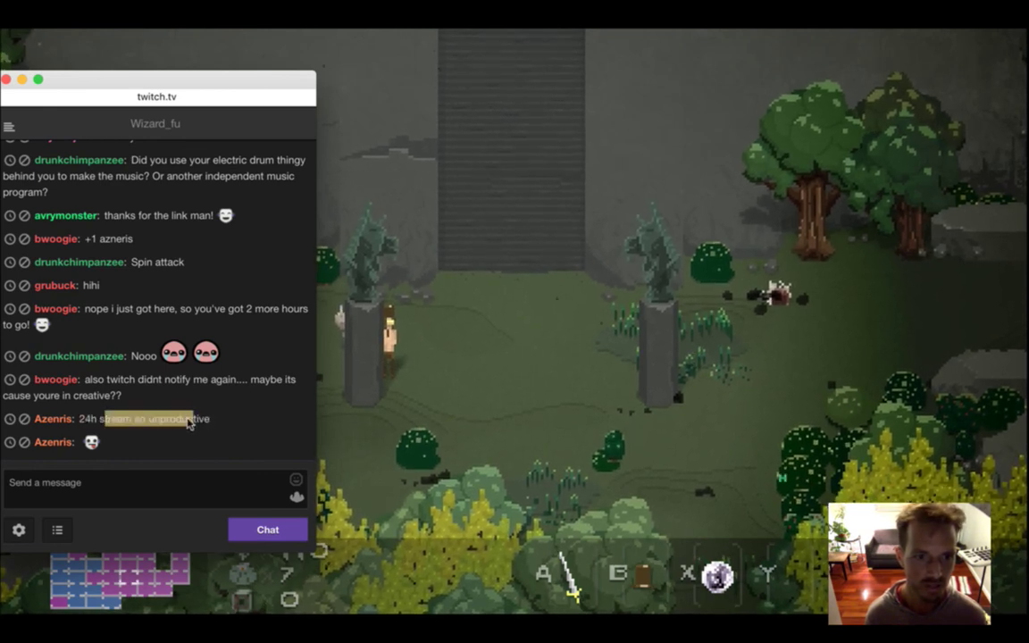
click(165, 404)
Highlight and read the chat message about missing Twitch notifications in creative, and the "Hello" greeting
drag(98, 356, 184, 365)
click(120, 362)
drag(107, 356, 192, 363)
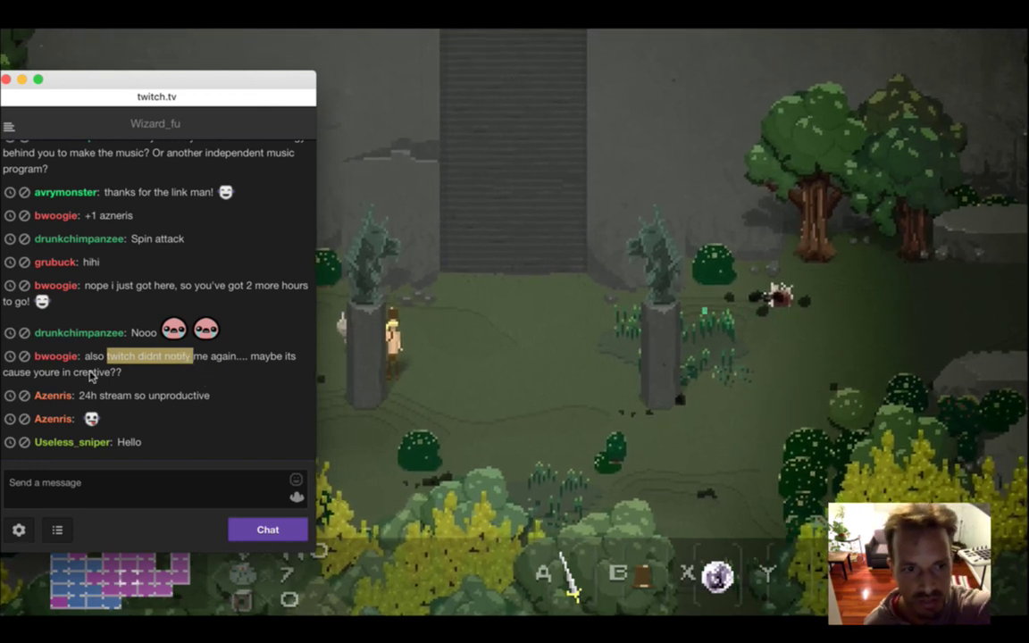
drag(79, 371, 103, 373)
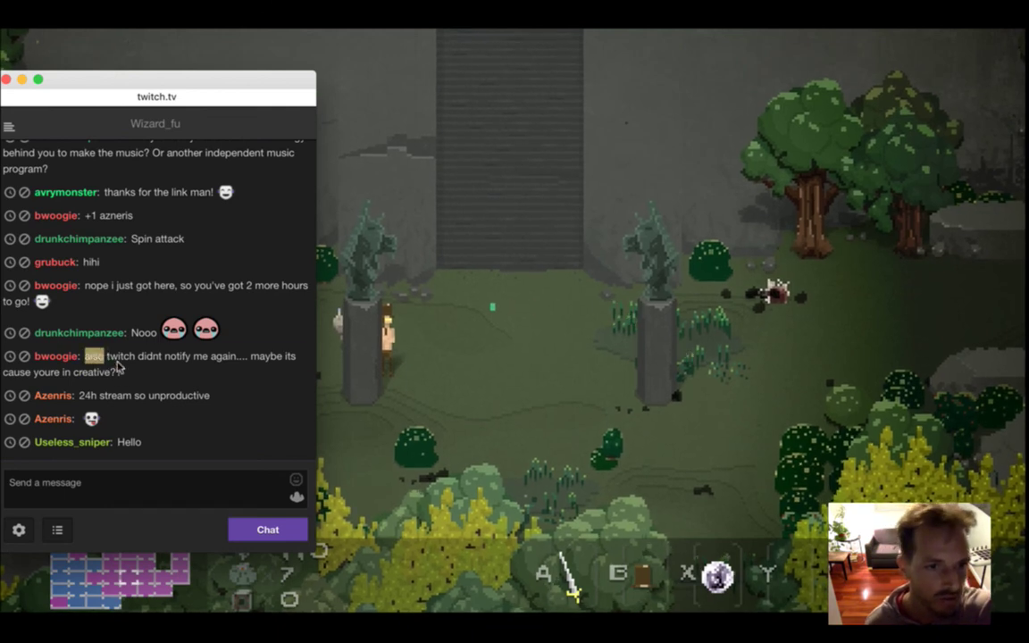
drag(117, 364, 126, 373)
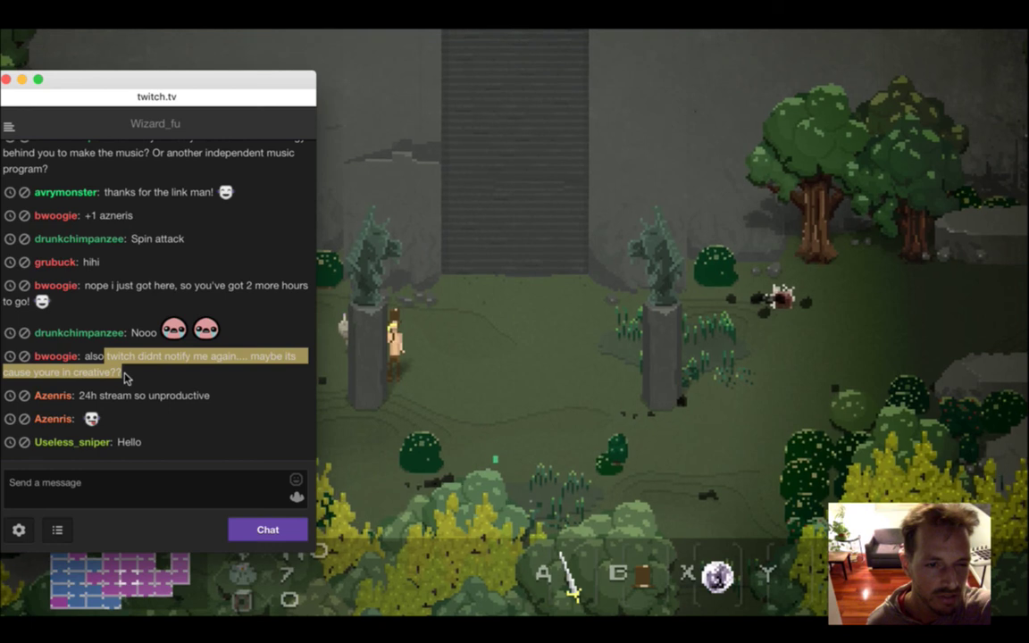
click(93, 358)
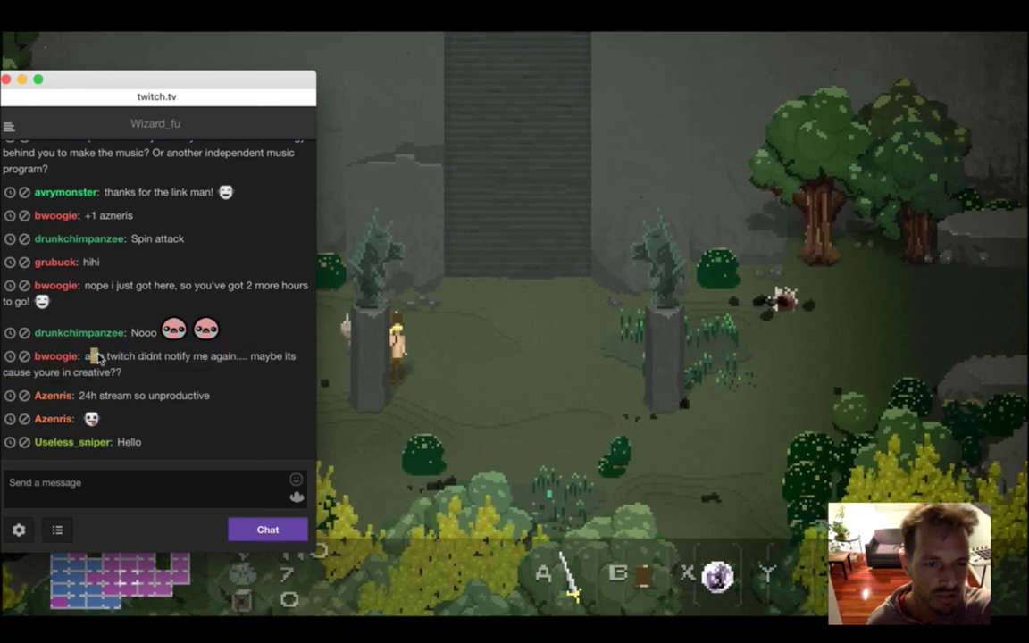
drag(93, 357, 129, 368)
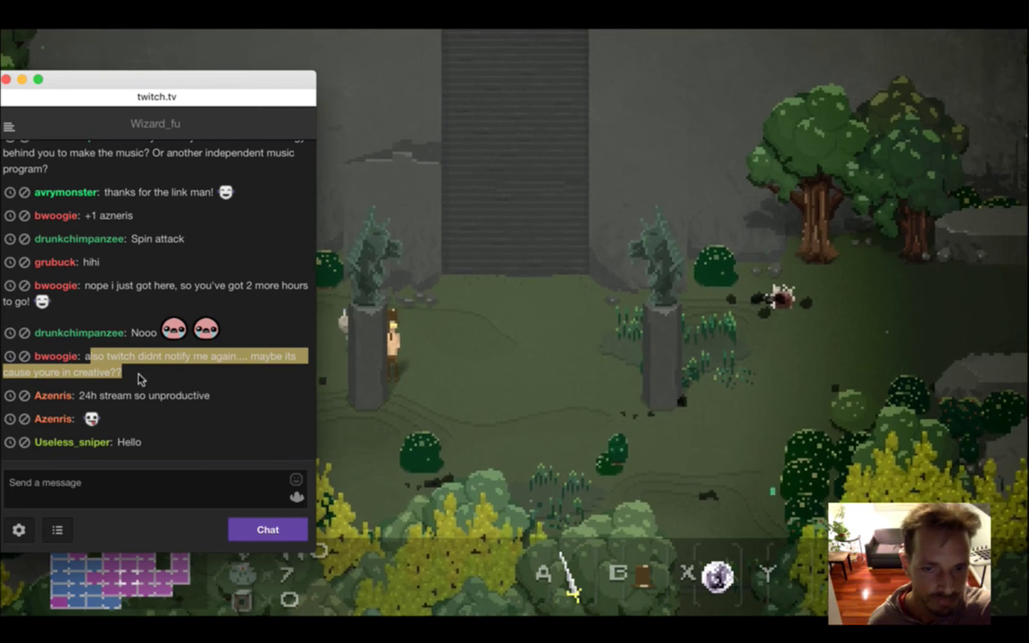
drag(119, 442, 130, 441)
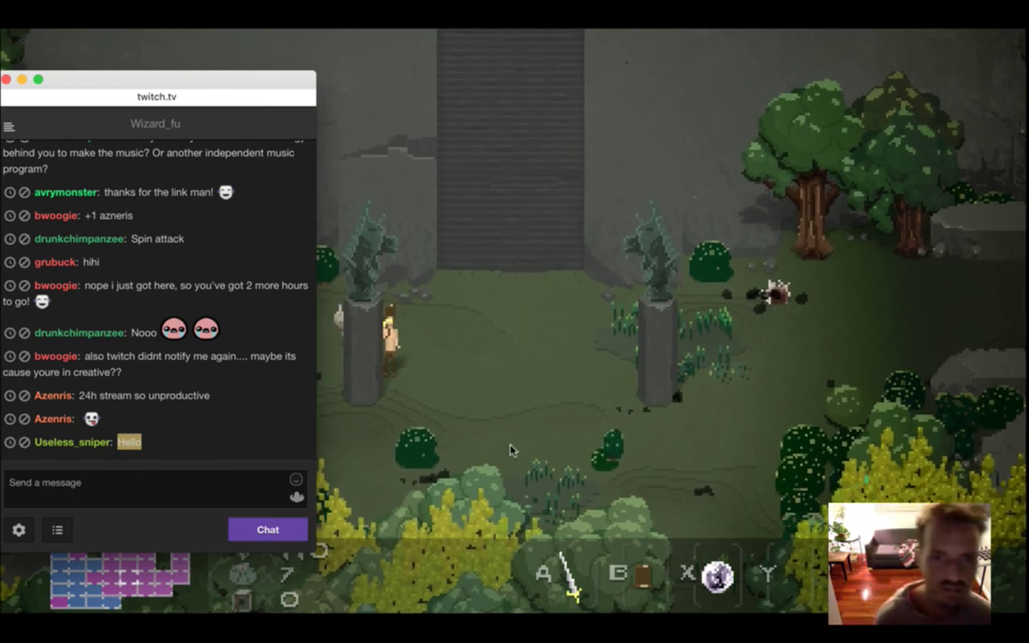
Switch to Photoshop and bring up the RossupineE.psd document
key(super+Tab)
click(526, 356)
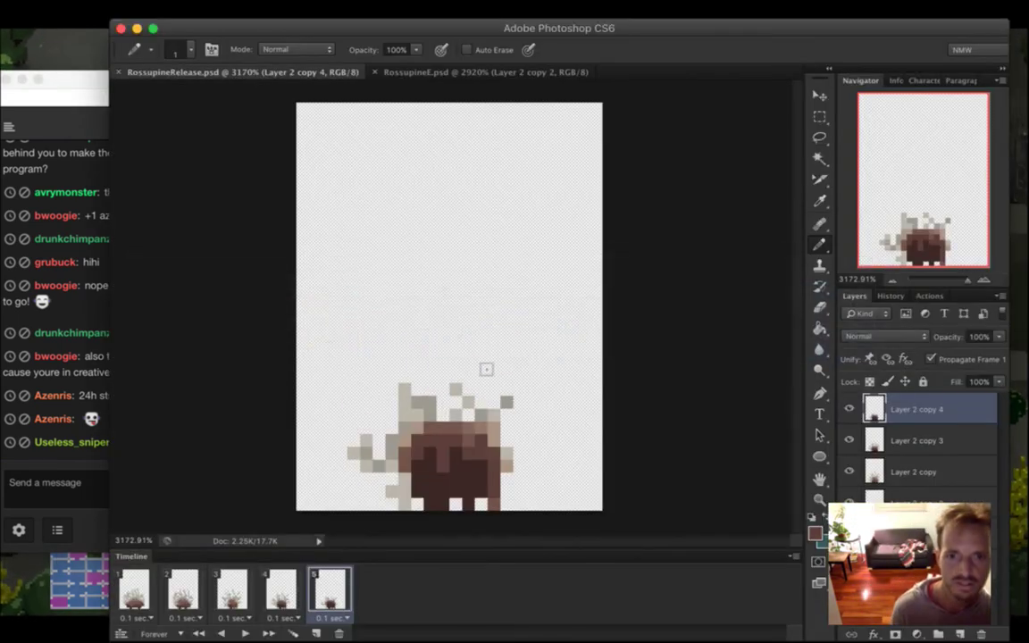
click(426, 71)
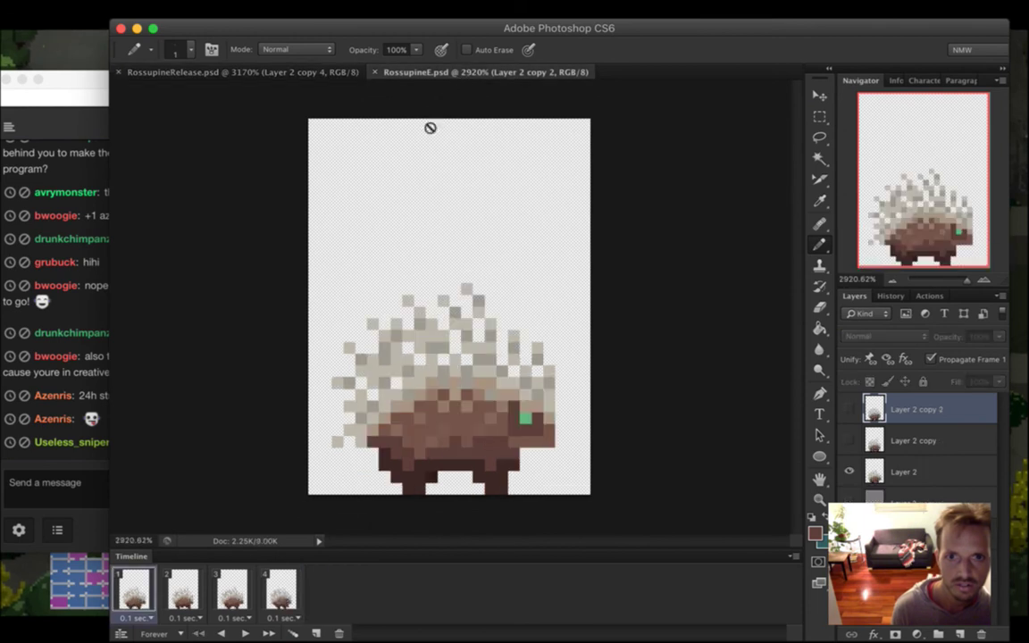
Cycle through the open apps, reveal the Songbringer desktop and bring the windows back
key(super+Tab)
key(super+Tab)
key(super+Tab)
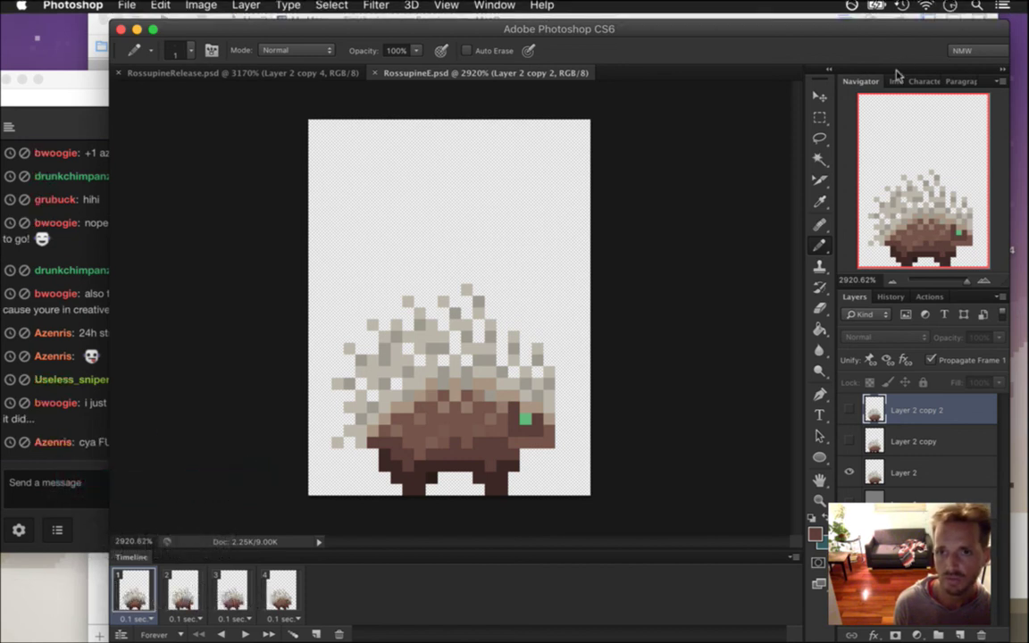
key(F11)
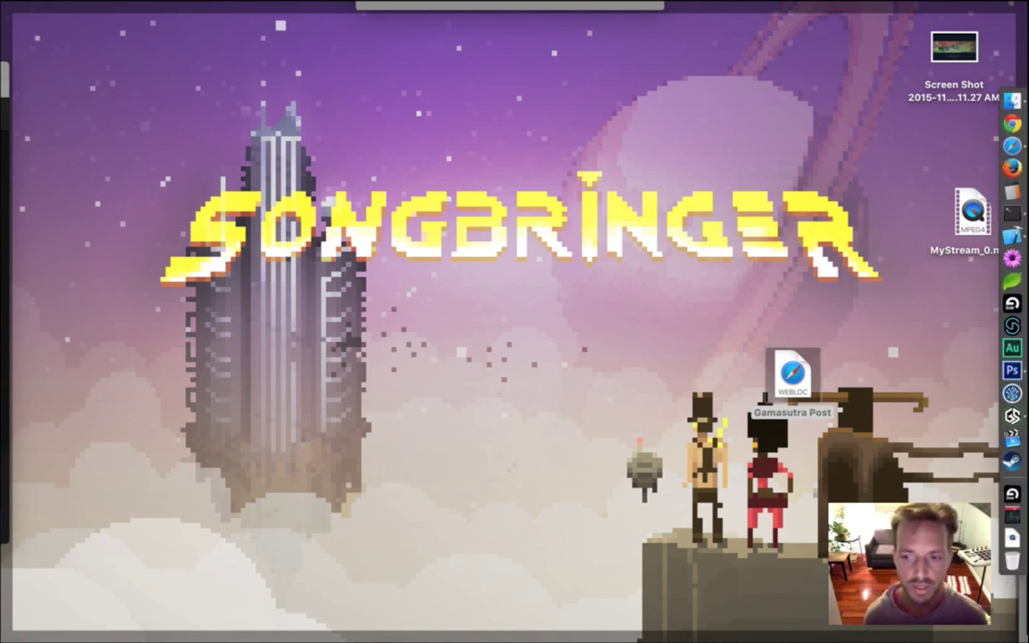
key(F11)
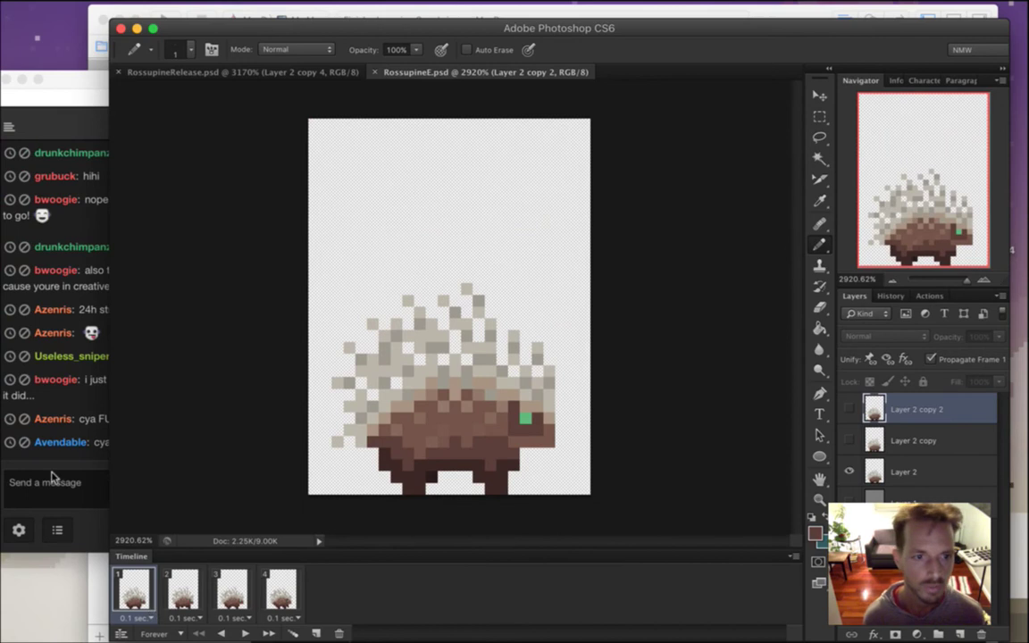
Return to the Twitch chat to read the goodbyes, and open and close a viewer's user card
click(51, 481)
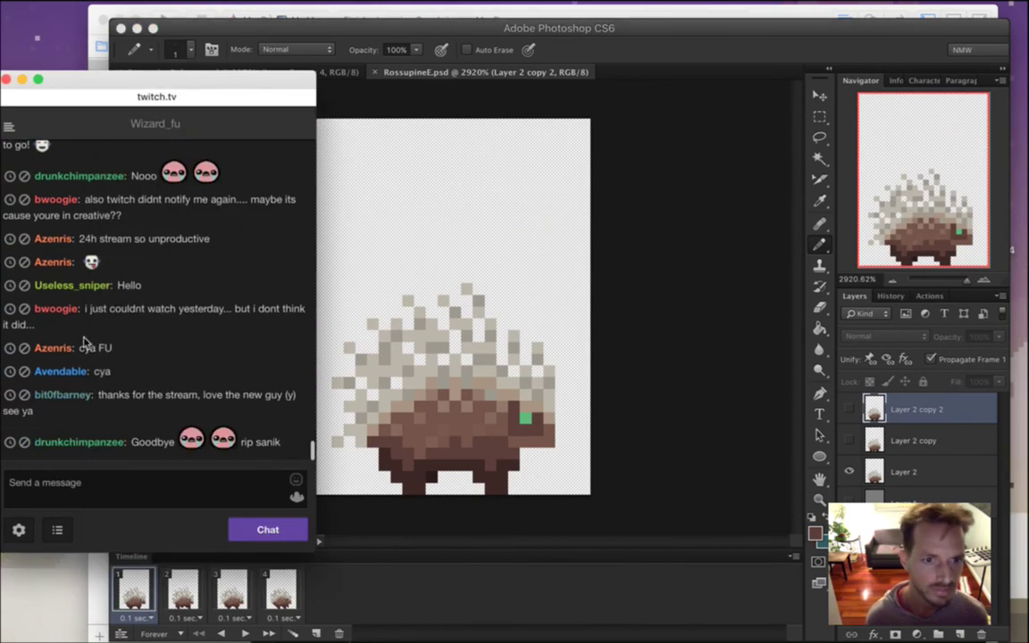
click(62, 350)
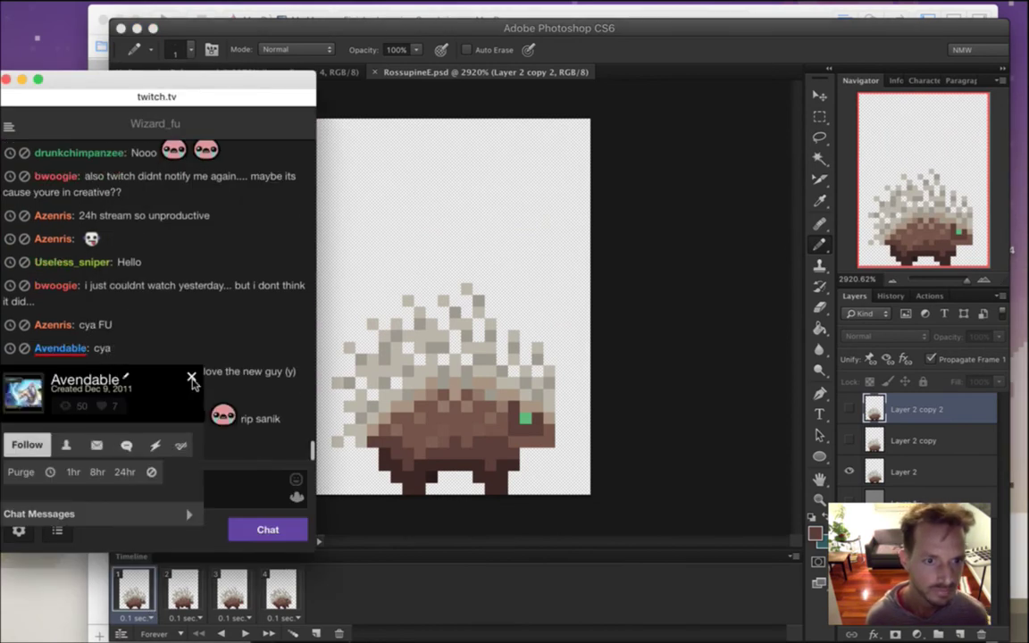
click(191, 378)
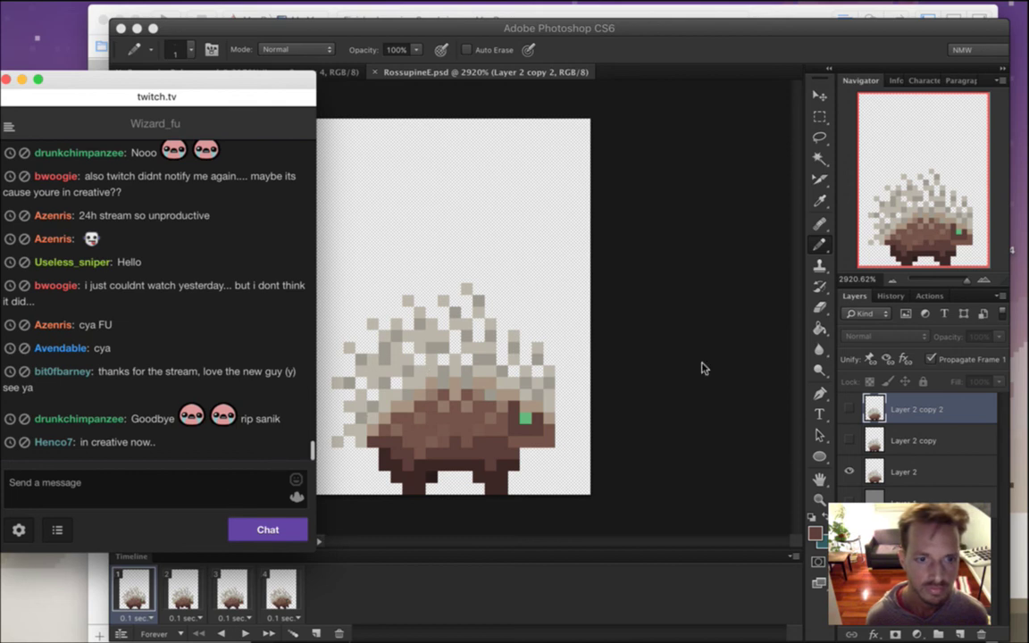
Switch to the Gameshow streaming app
click(1012, 415)
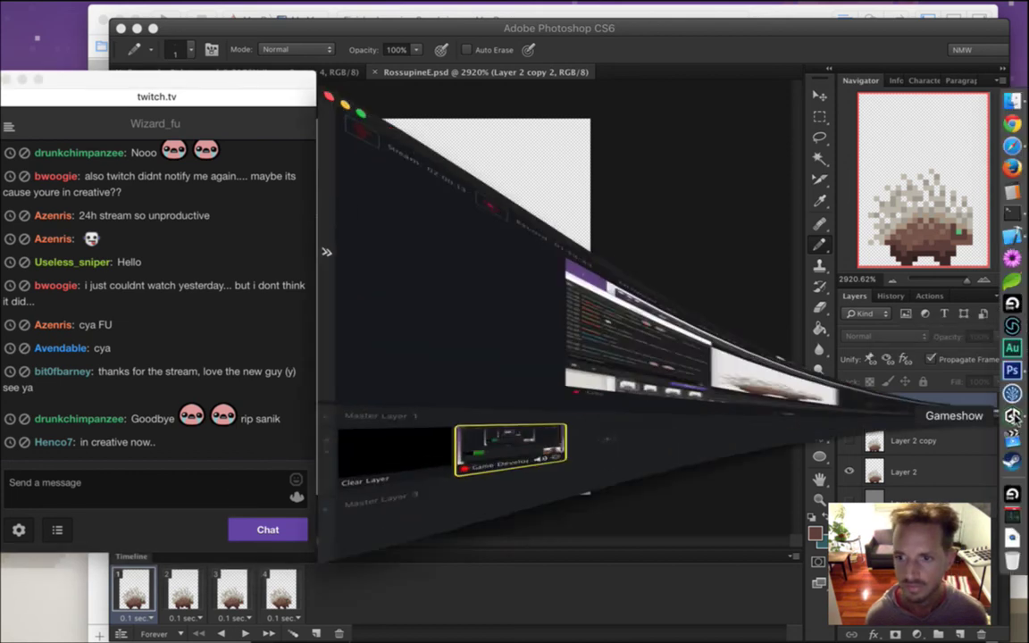